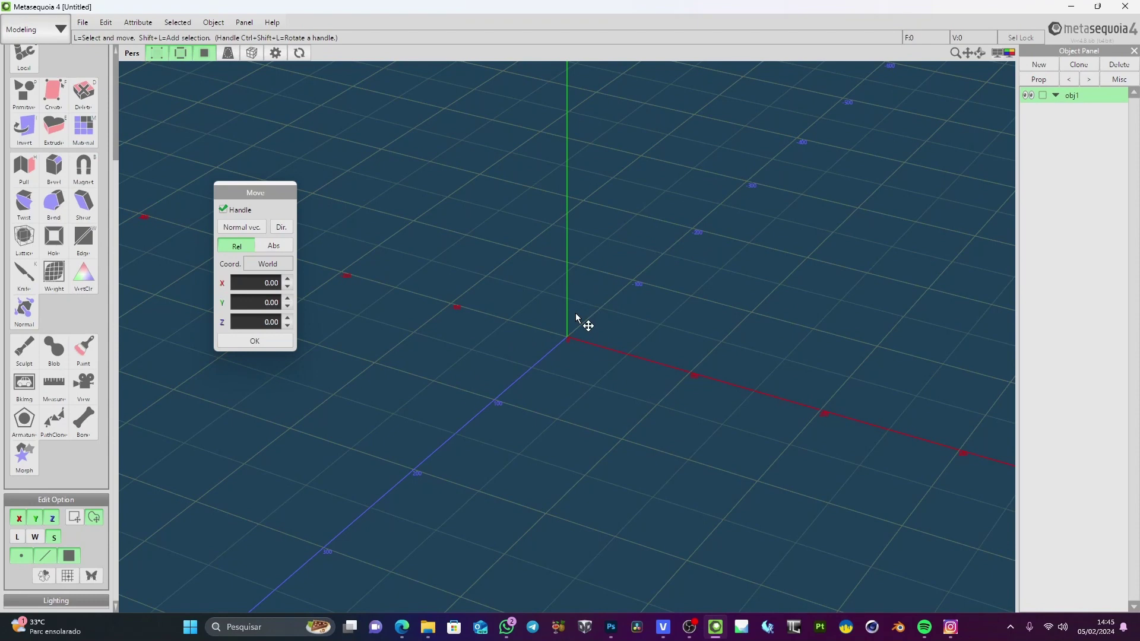
Open the Lion model file from the THUNDERCATS ULTIMATE folder and bring the whole figure into view
{"action": "right_click_drag", "start_coordinate": [571, 341], "coordinate": [582, 336]}
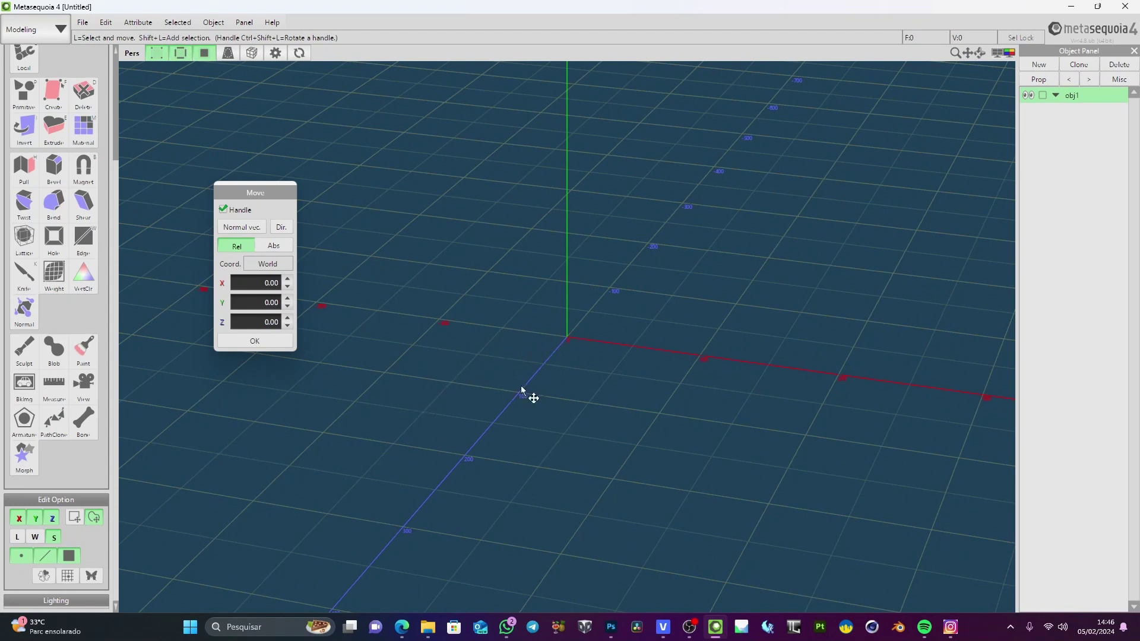
{"action": "scroll", "coordinate": [506, 390], "scroll_direction": "down", "scroll_amount": 3}
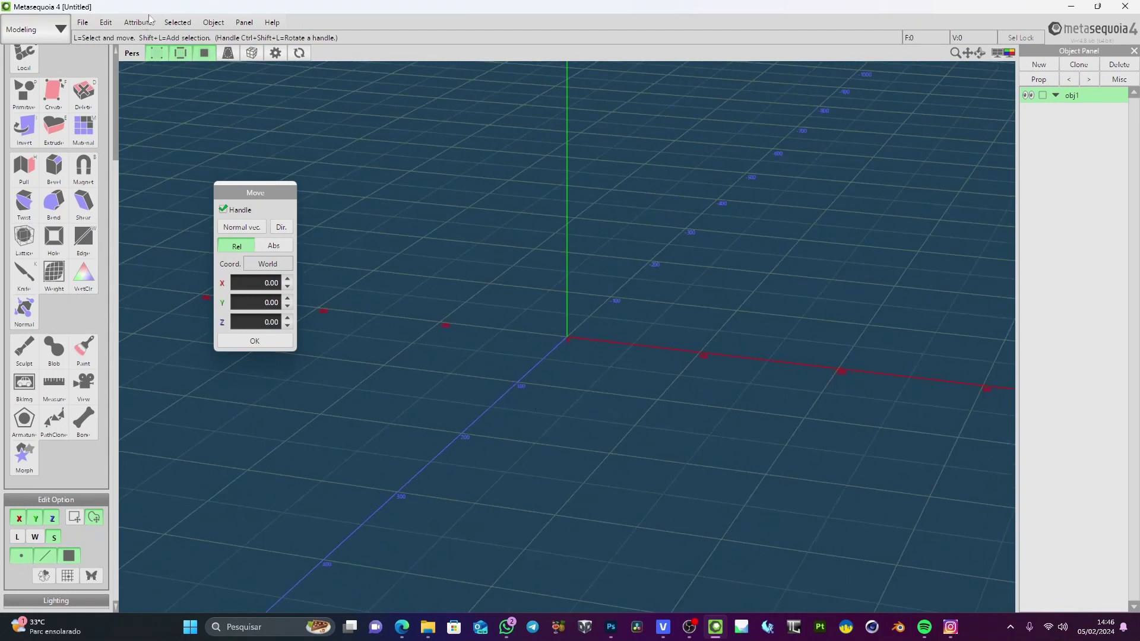
{"action": "left_click", "coordinate": [88, 25]}
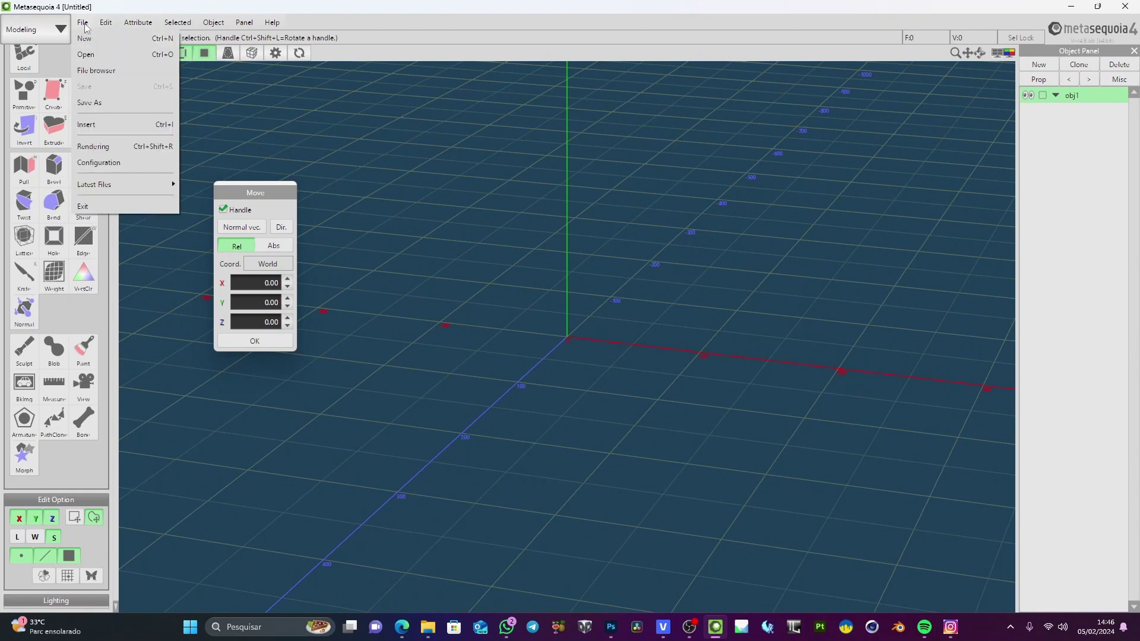
{"action": "left_click", "coordinate": [85, 55]}
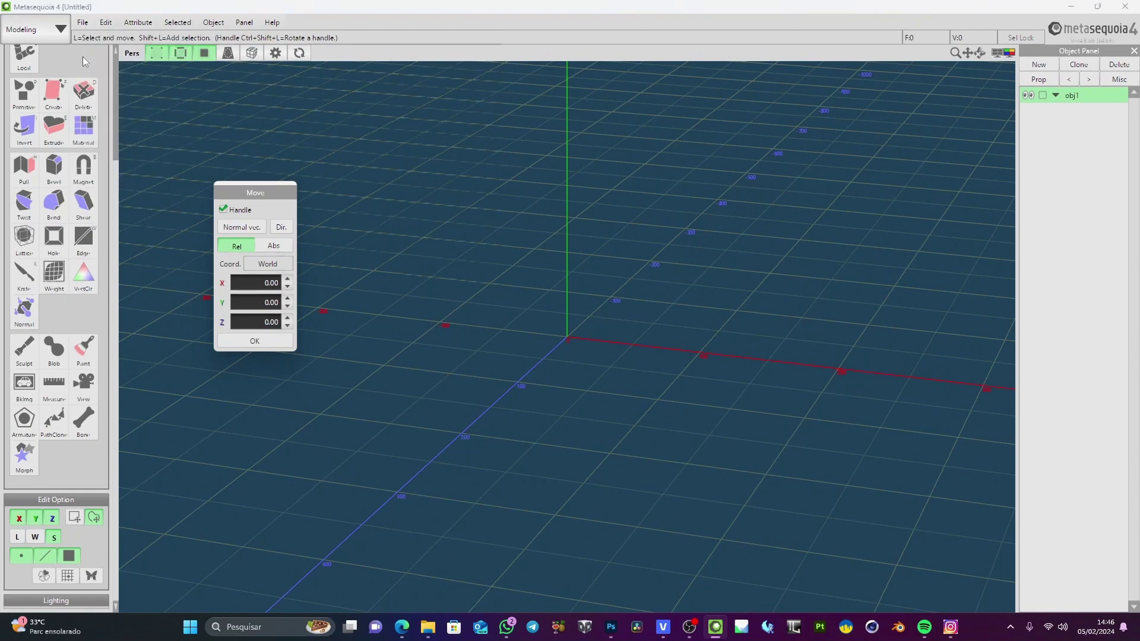
{"action": "left_click", "coordinate": [352, 148]}
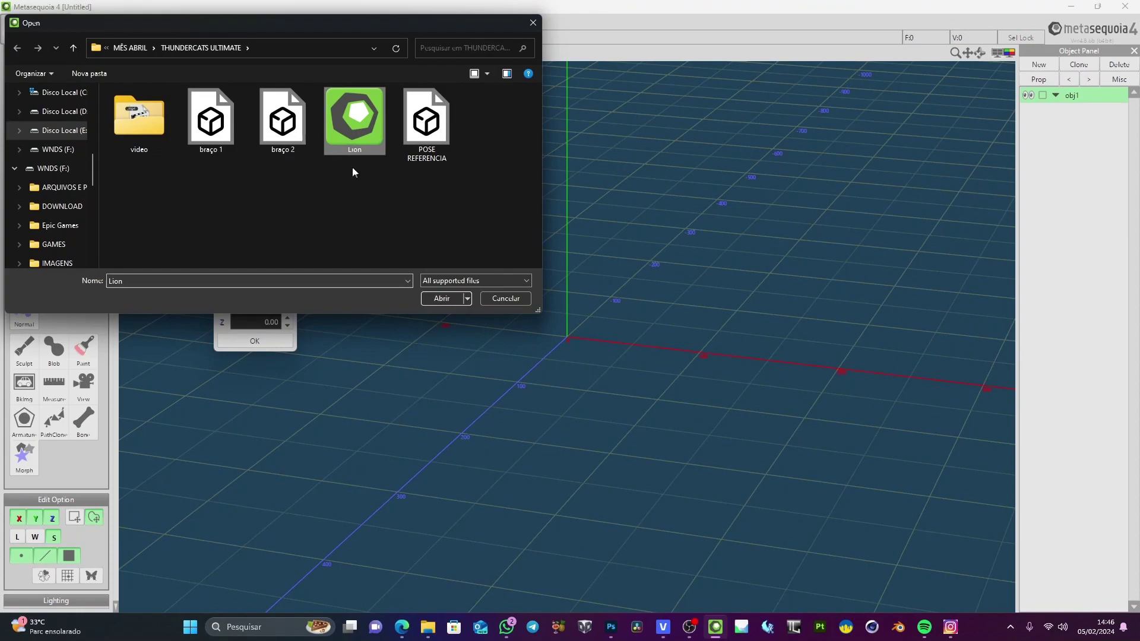
{"action": "left_click", "coordinate": [439, 302]}
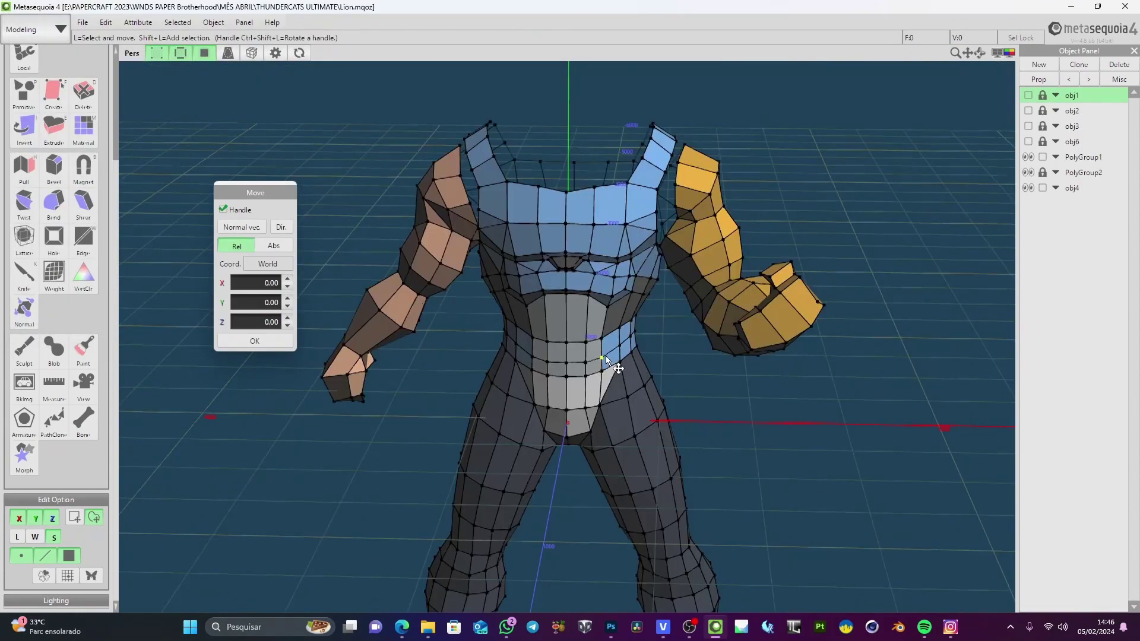
{"action": "scroll", "coordinate": [606, 356], "scroll_direction": "up", "scroll_amount": 2}
{"action": "mouse_move", "coordinate": [606, 356]}
{"action": "right_mouse_down"}
{"action": "mouse_move", "coordinate": [588, 379]}
{"action": "mouse_move", "coordinate": [600, 375]}
{"action": "mouse_move", "coordinate": [594, 358]}
{"action": "mouse_move", "coordinate": [615, 332]}
{"action": "mouse_move", "coordinate": [606, 336]}
{"action": "mouse_move", "coordinate": [625, 349]}
{"action": "right_mouse_up"}
{"action": "scroll", "coordinate": [600, 376], "scroll_direction": "up", "scroll_amount": 3}
{"action": "scroll", "coordinate": [600, 375], "scroll_direction": "down", "scroll_amount": 2}
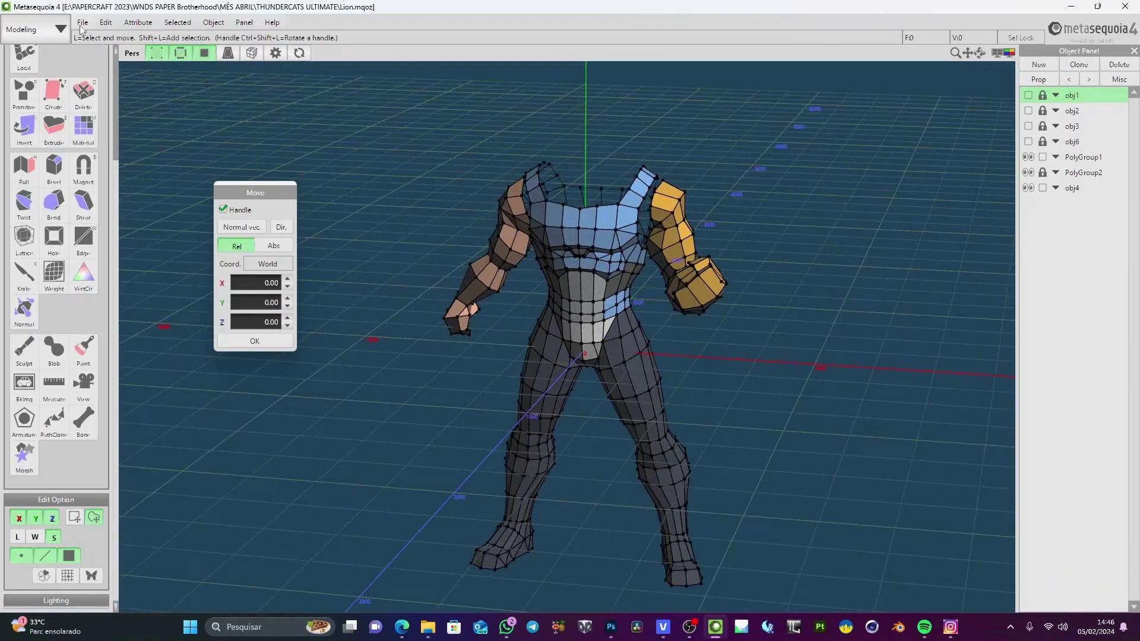
In the preview configuration, choose 4096 as the maximum texture resolution for both Direct3D and OpenGL, and accept the settings
{"action": "left_click", "coordinate": [138, 22]}
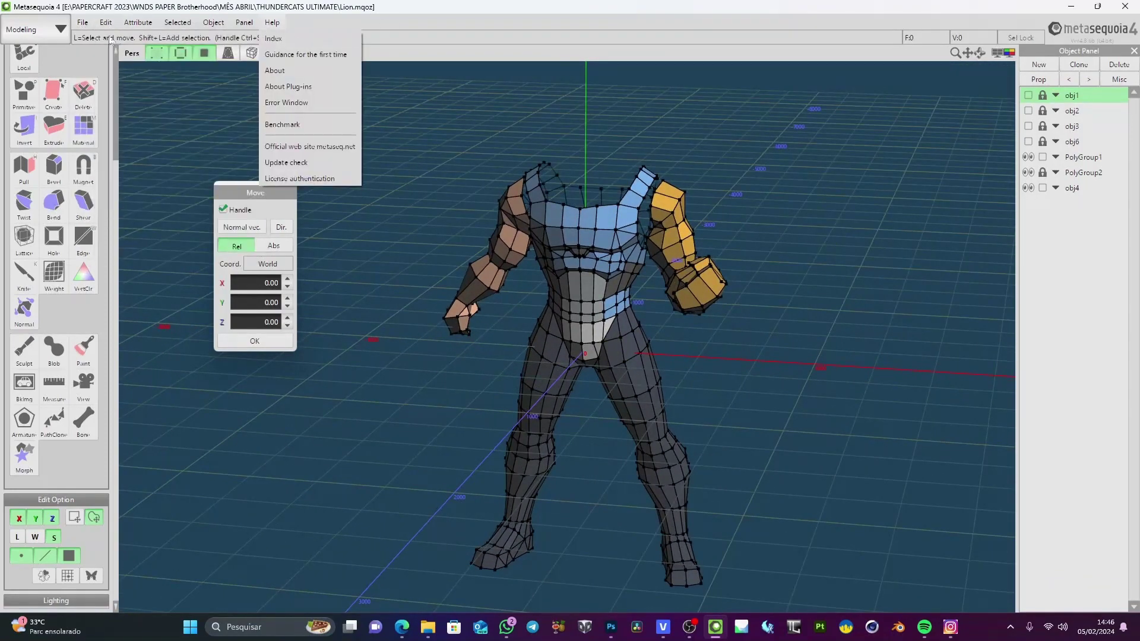
{"action": "mouse_move", "coordinate": [83, 24]}
{"action": "left_click", "coordinate": [99, 163]}
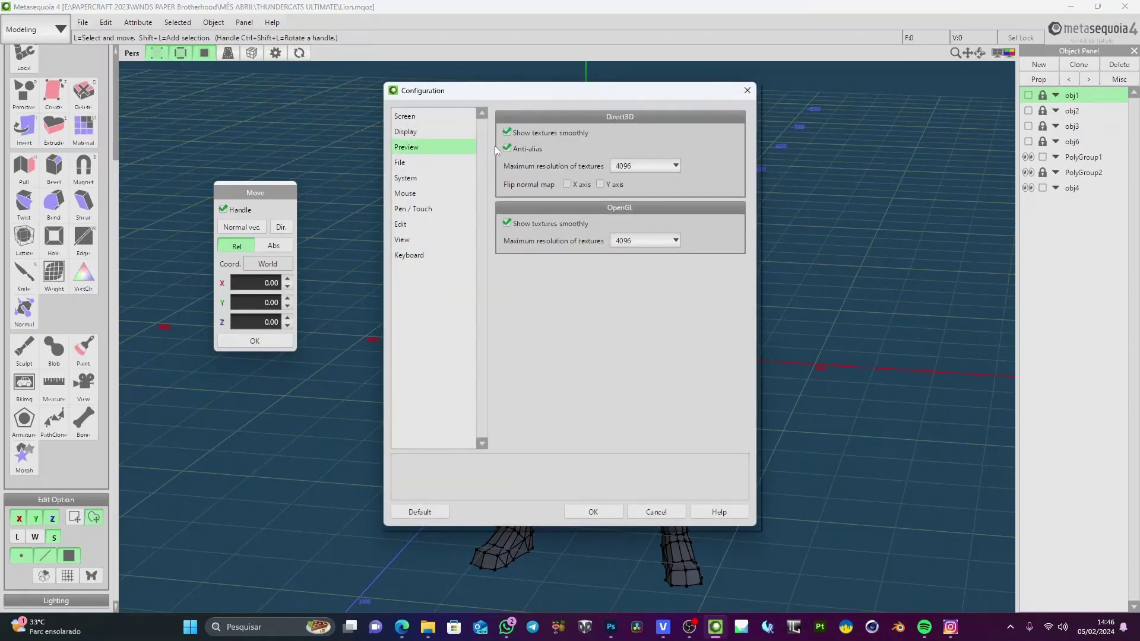
{"action": "mouse_move", "coordinate": [513, 148]}
{"action": "left_click", "coordinate": [671, 165]}
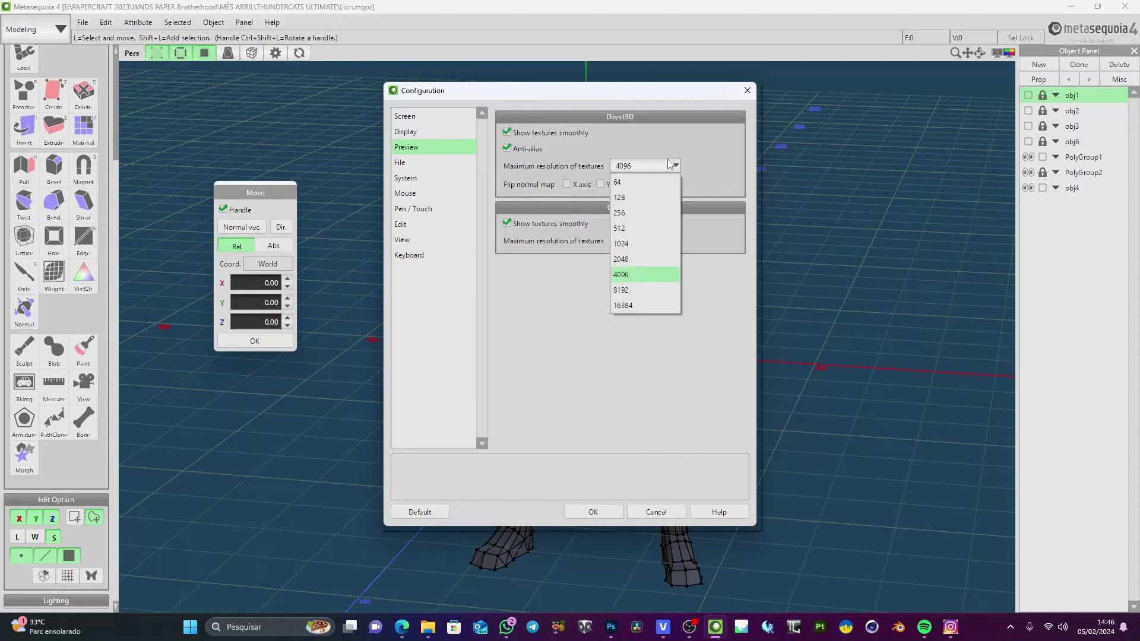
{"action": "left_click", "coordinate": [623, 282]}
{"action": "left_click", "coordinate": [643, 240]}
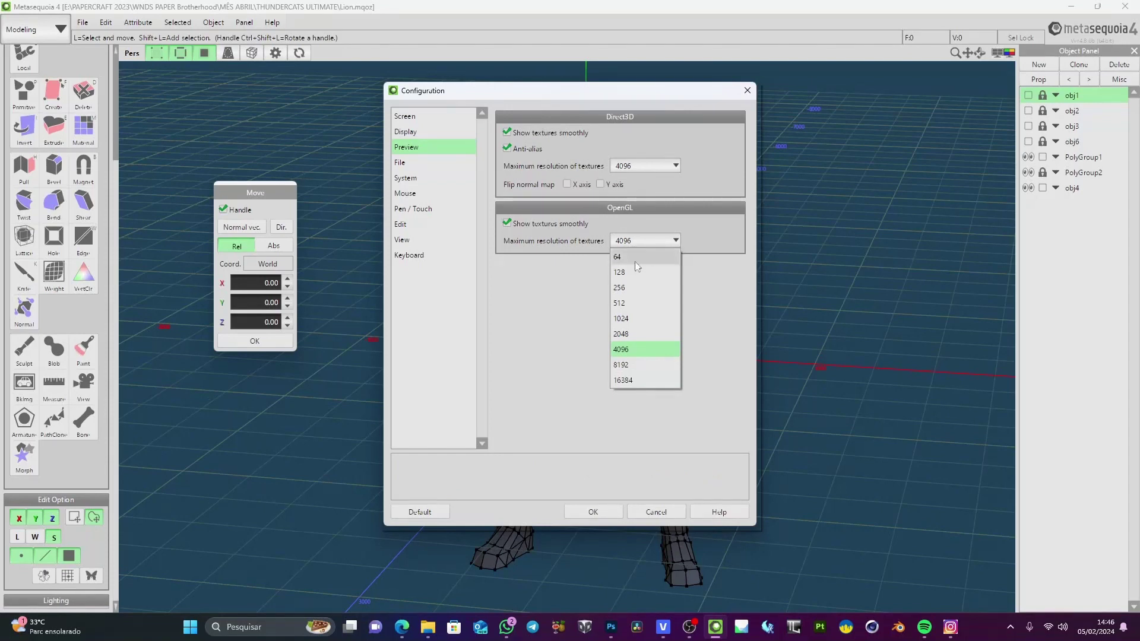
{"action": "left_click", "coordinate": [587, 348]}
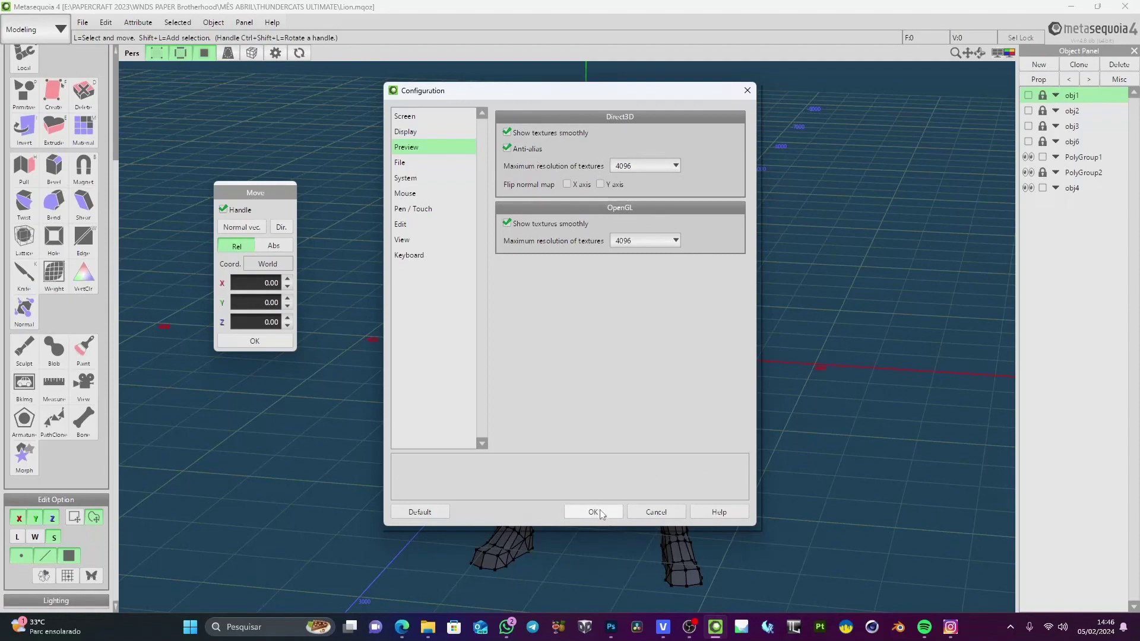
{"action": "left_click", "coordinate": [585, 512]}
Examine the smoothness of the model's lines and faces up close around the waist, chest and arms
{"action": "right_click_drag", "start_coordinate": [587, 366], "coordinate": [607, 313]}
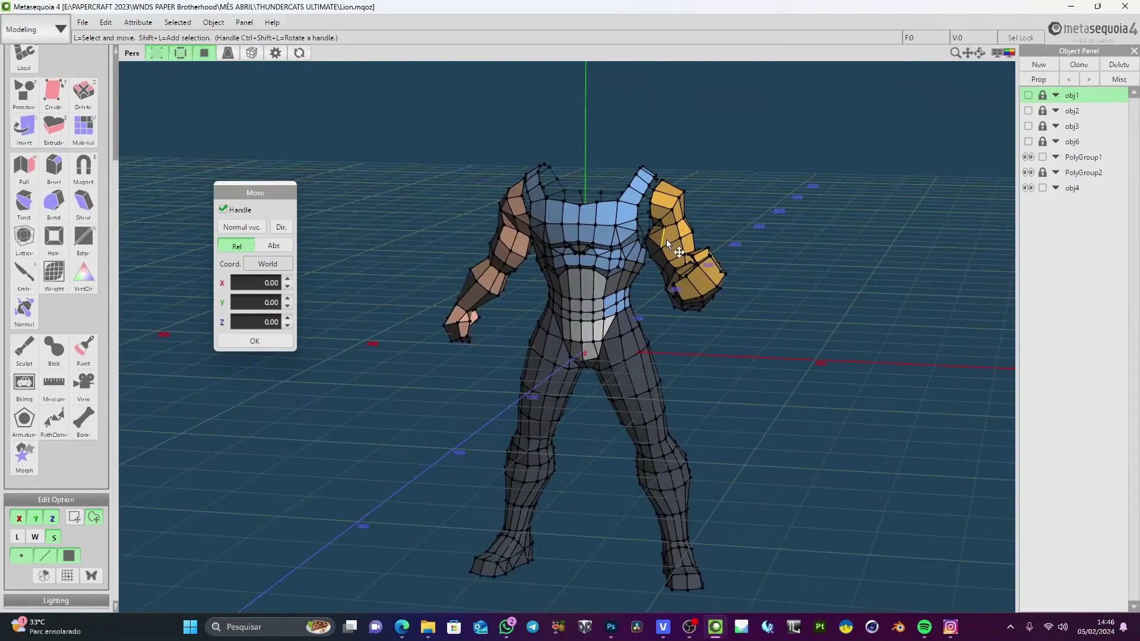
{"action": "scroll", "coordinate": [586, 272], "scroll_direction": "up", "scroll_amount": 6}
{"action": "middle_click_drag", "start_coordinate": [599, 222], "coordinate": [671, 449]}
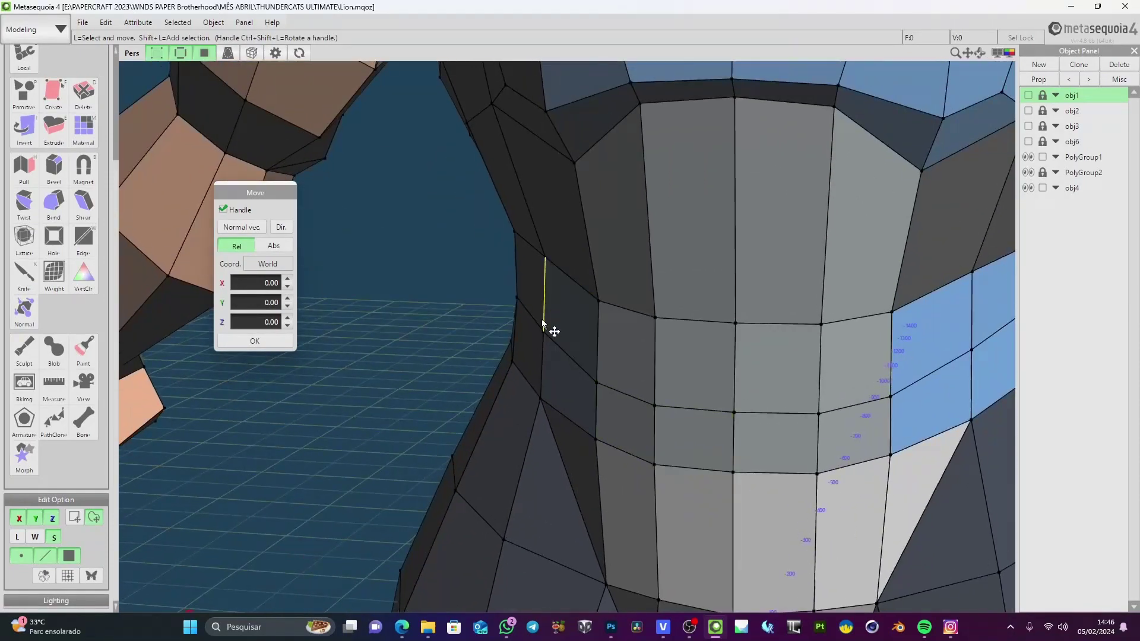
{"action": "middle_click_drag", "start_coordinate": [550, 111], "coordinate": [611, 401]}
{"action": "middle_click_drag", "start_coordinate": [588, 211], "coordinate": [590, 400]}
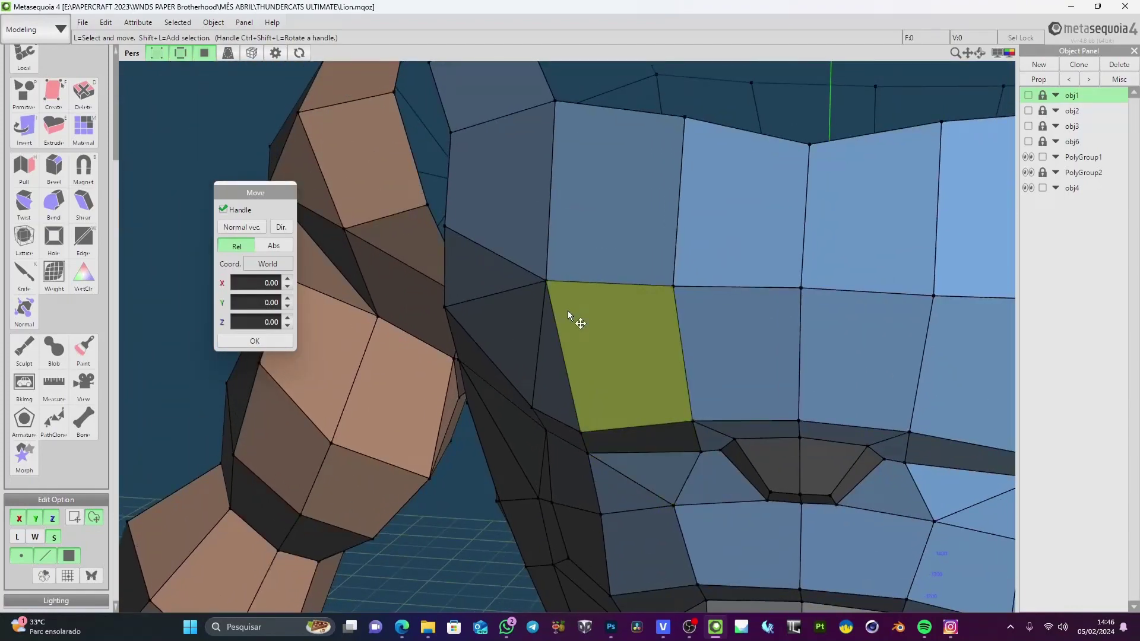
{"action": "scroll", "coordinate": [572, 326], "scroll_direction": "down", "scroll_amount": 6}
{"action": "middle_click_drag", "start_coordinate": [573, 325], "coordinate": [579, 218]}
{"action": "right_click_drag", "start_coordinate": [579, 219], "coordinate": [620, 294]}
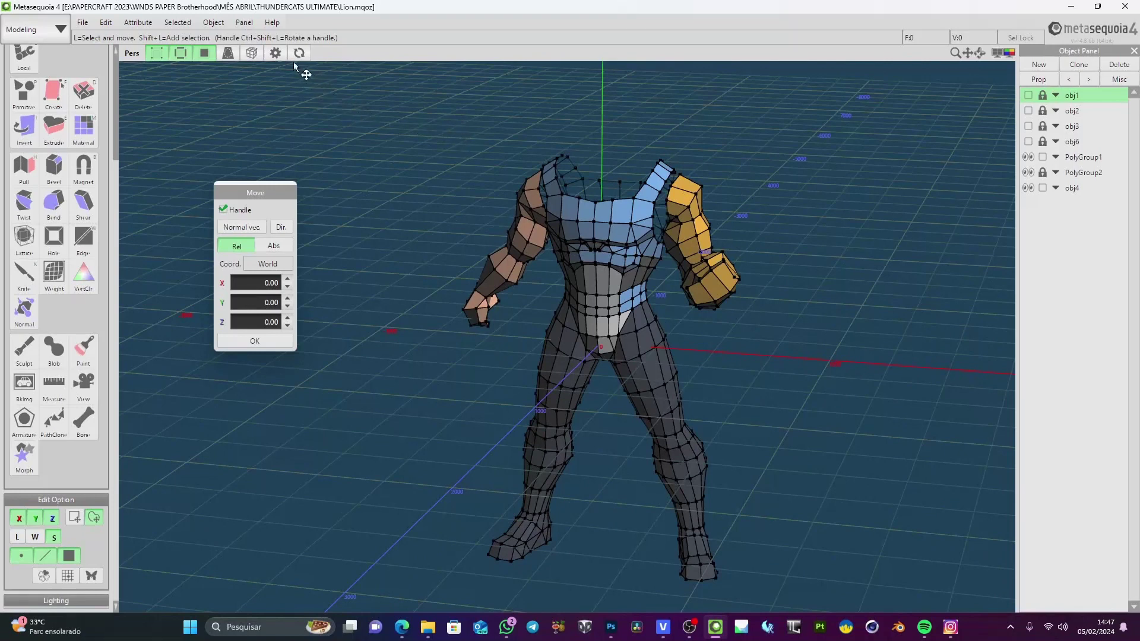
Hide the ZX plane grid and the axes in the viewport
{"action": "left_click", "coordinate": [278, 54]}
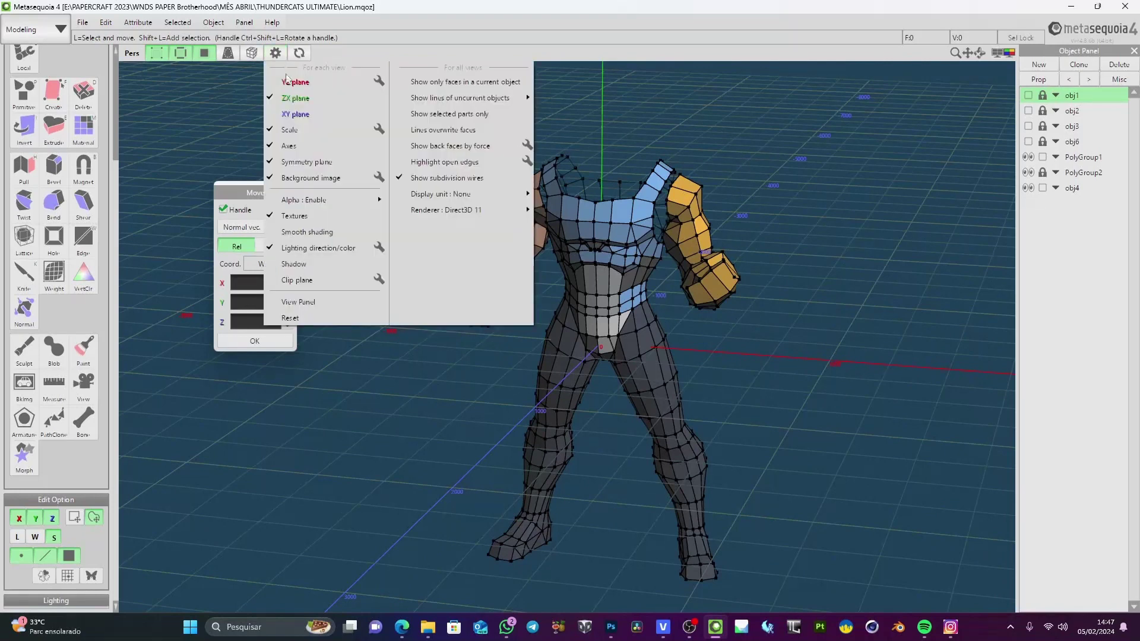
{"action": "left_click", "coordinate": [295, 99]}
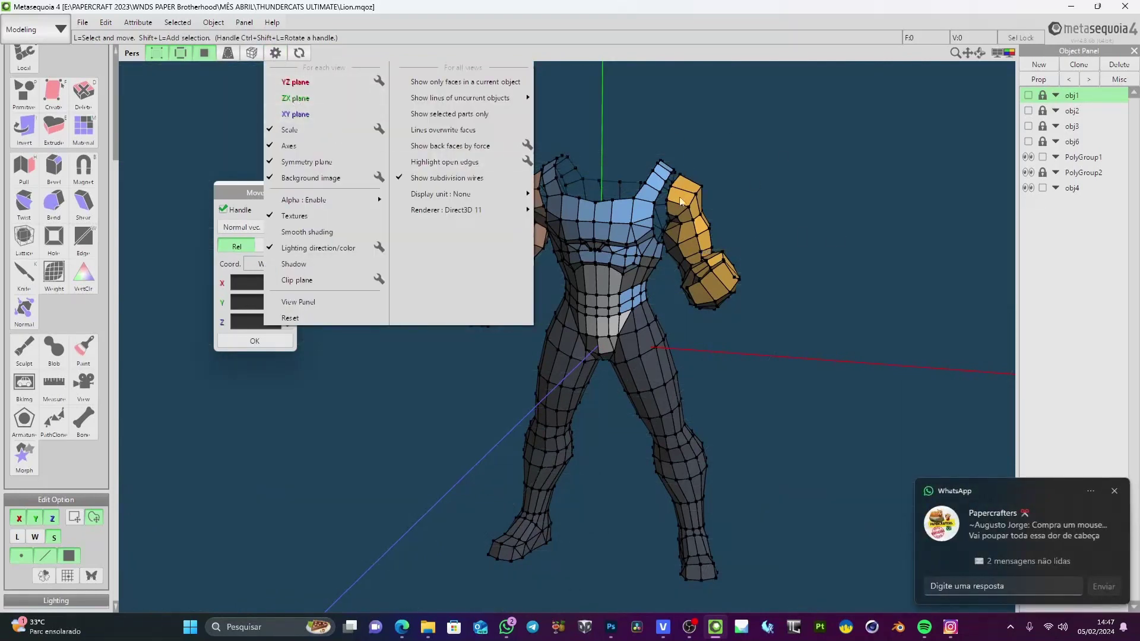
{"action": "left_click", "coordinate": [291, 148]}
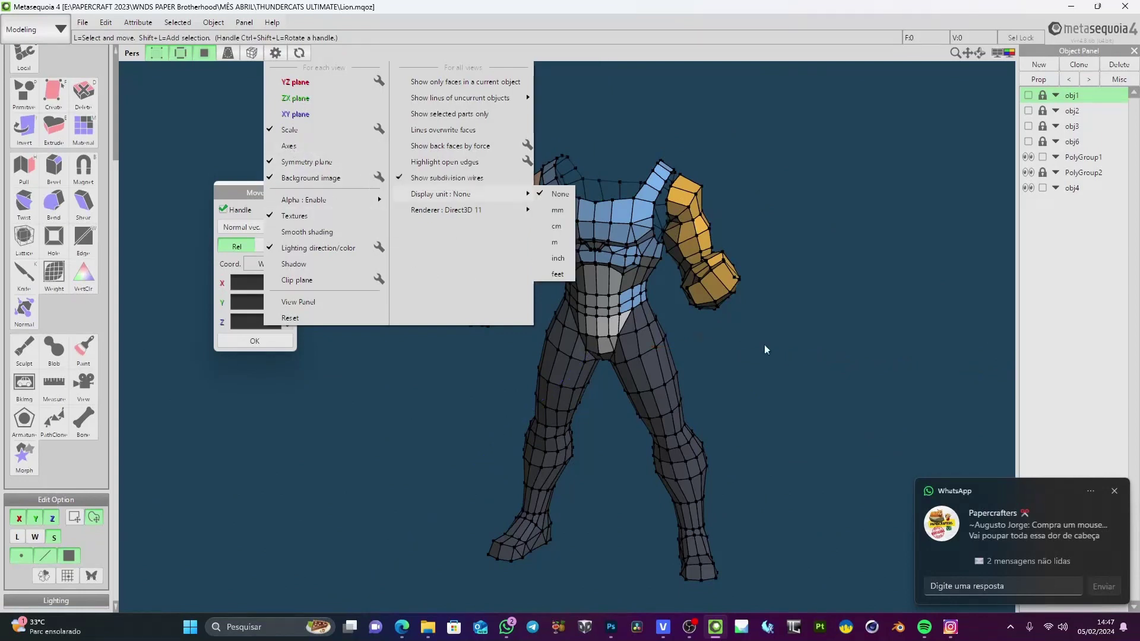
{"action": "left_click", "coordinate": [844, 413]}
{"action": "right_click_drag", "start_coordinate": [673, 385], "coordinate": [742, 341]}
Turn on highlighting of open edges for all views
{"action": "left_click", "coordinate": [276, 54]}
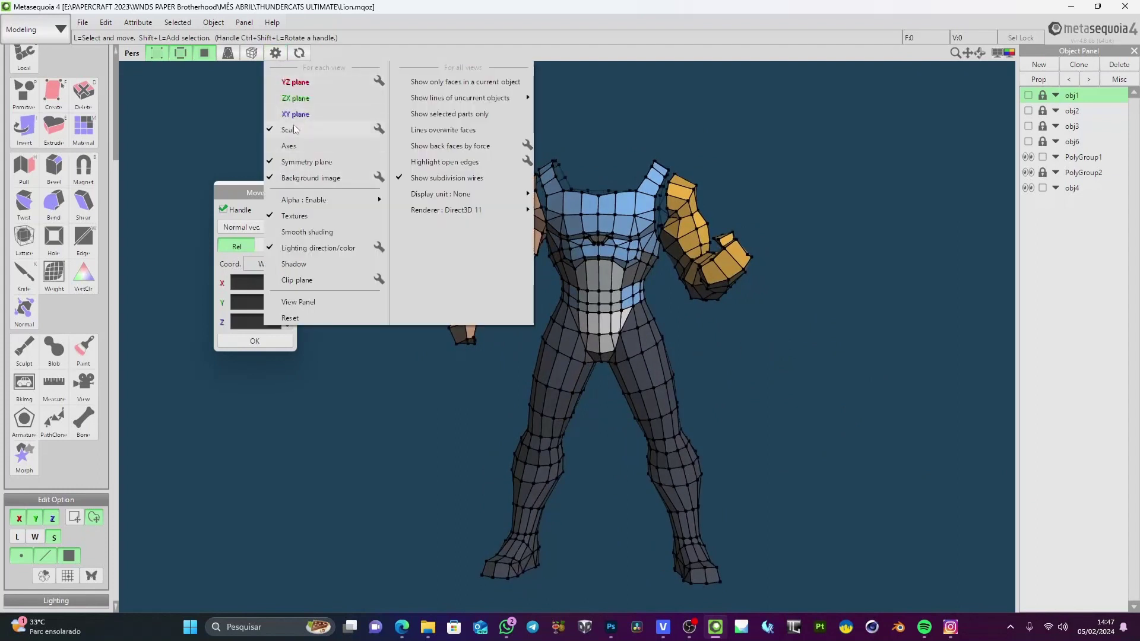
{"action": "mouse_move", "coordinate": [423, 206]}
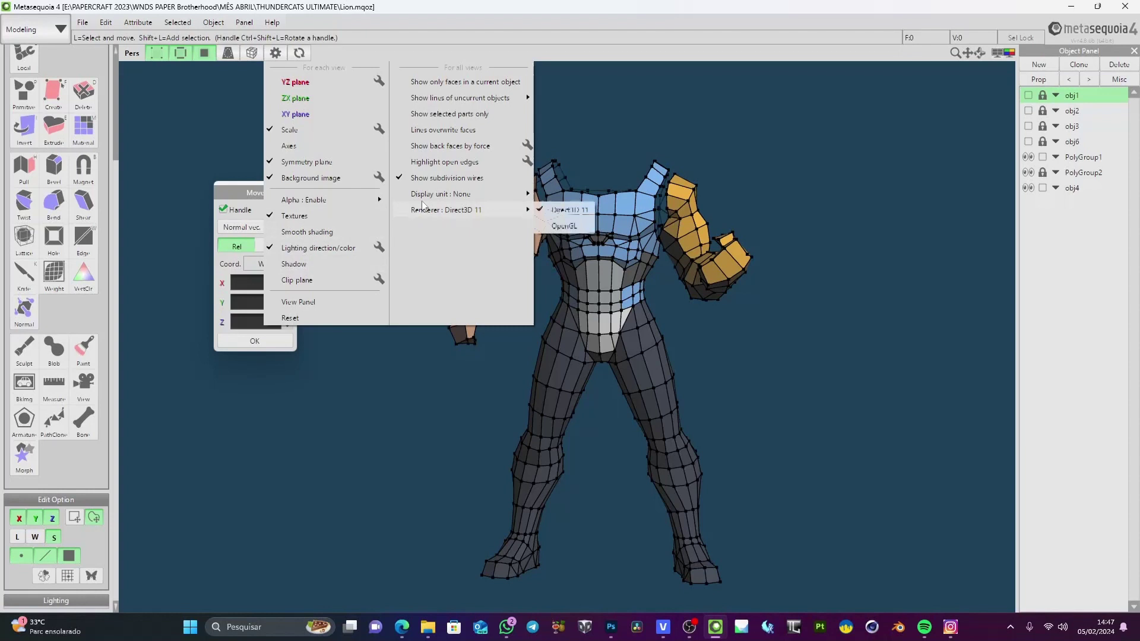
{"action": "left_click", "coordinate": [442, 164]}
{"action": "mouse_move", "coordinate": [537, 196]}
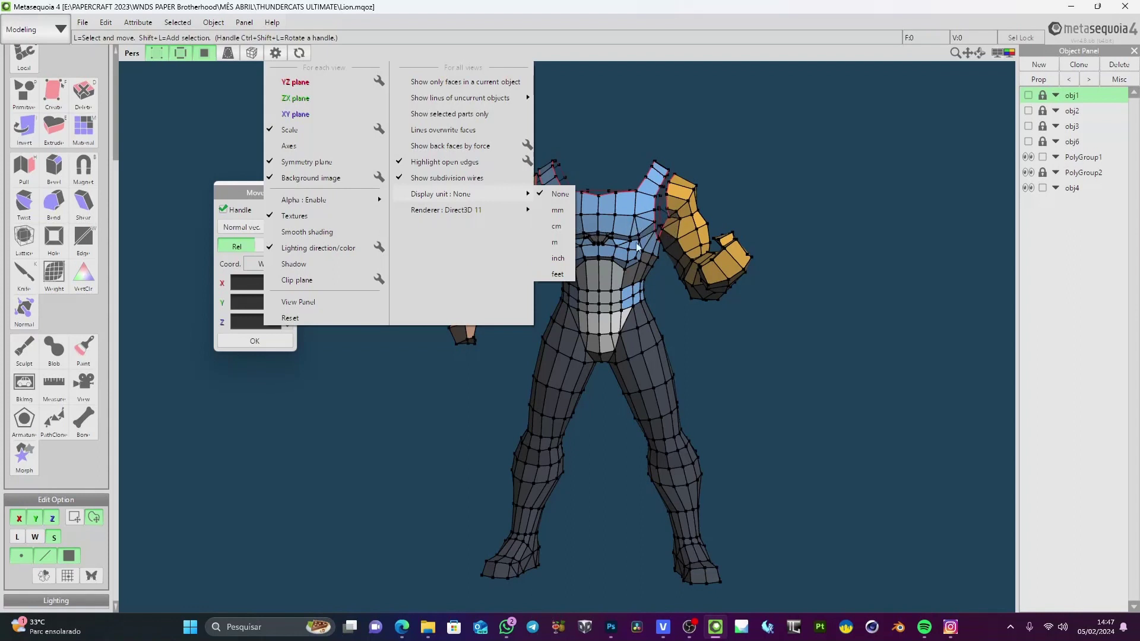
{"action": "left_click", "coordinate": [650, 354]}
Inspect the highlighted open edges around the figure's neck and arm openings
{"action": "scroll", "coordinate": [636, 334], "scroll_direction": "up", "scroll_amount": 5}
{"action": "scroll", "coordinate": [604, 337], "scroll_direction": "up", "scroll_amount": 5}
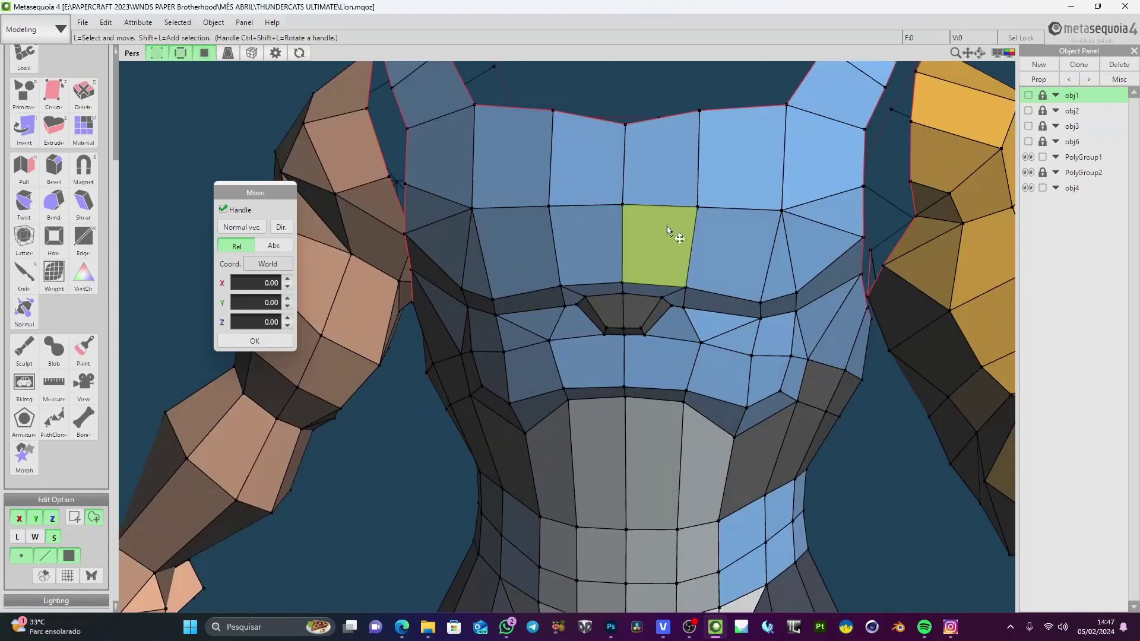
{"action": "middle_click_drag", "start_coordinate": [682, 209], "coordinate": [650, 310]}
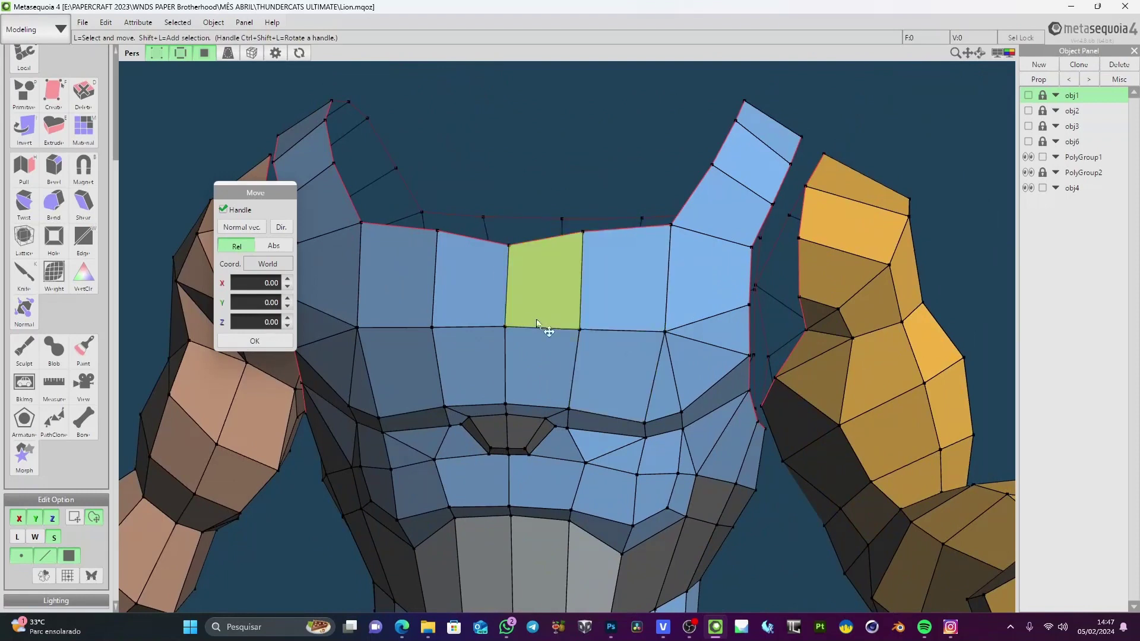
{"action": "middle_click_drag", "start_coordinate": [668, 389], "coordinate": [676, 439]}
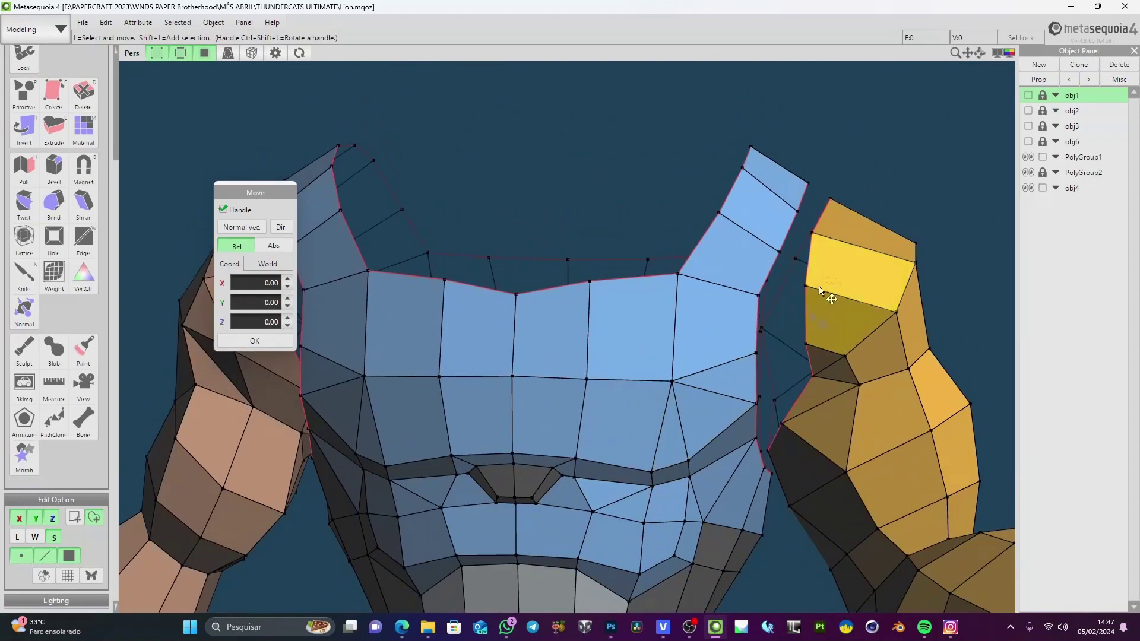
{"action": "middle_click_drag", "start_coordinate": [522, 268], "coordinate": [715, 341]}
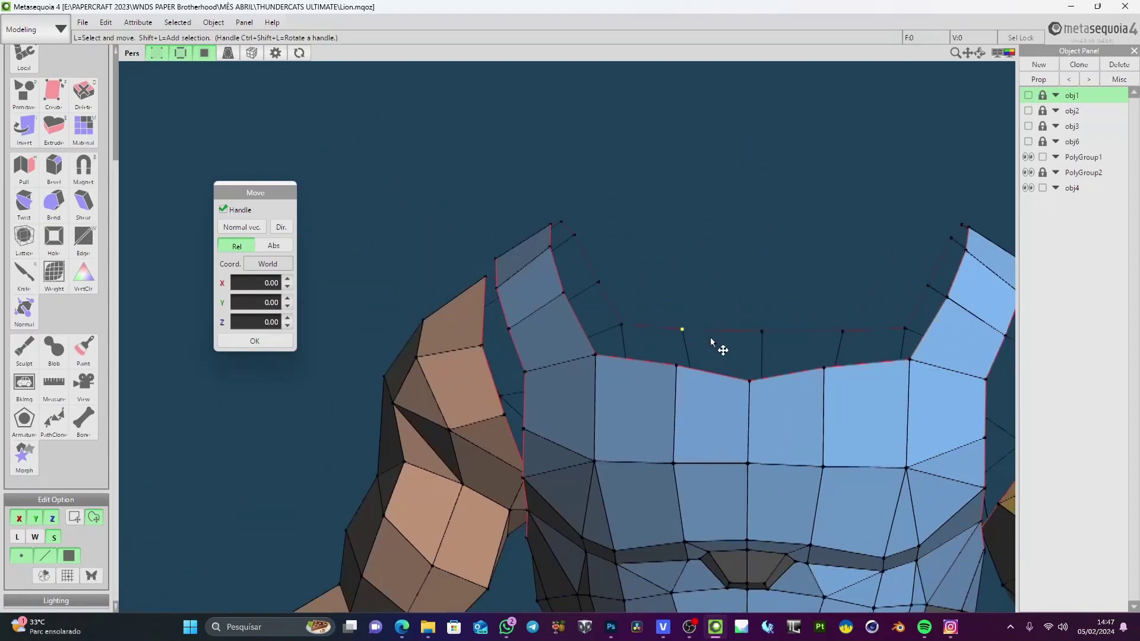
{"action": "scroll", "coordinate": [568, 299], "scroll_direction": "down", "scroll_amount": 6}
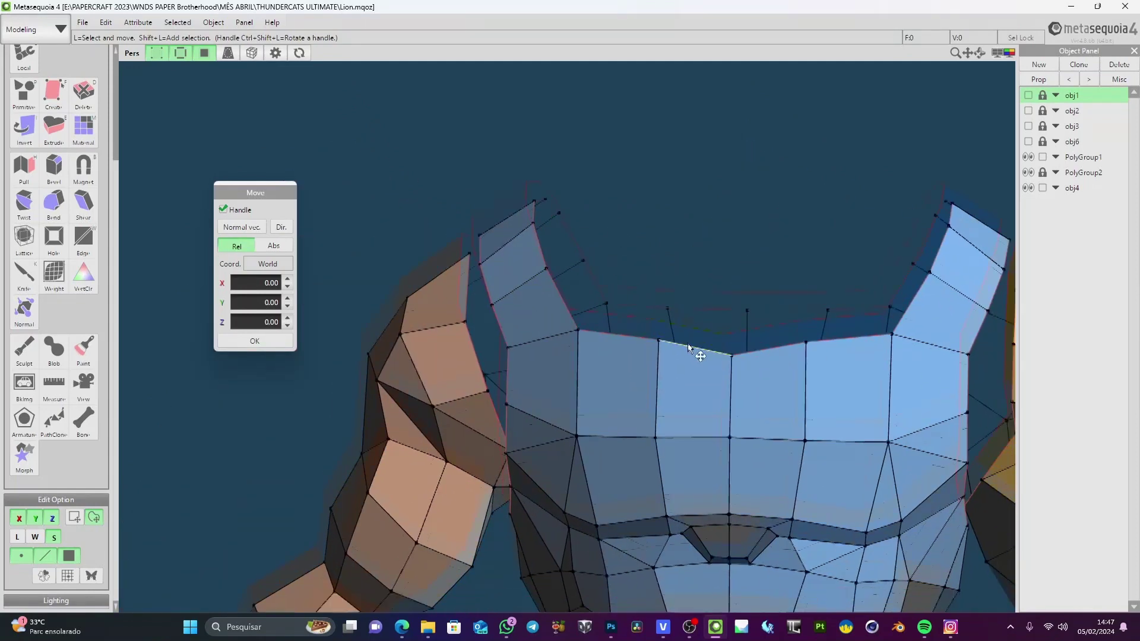
{"action": "scroll", "coordinate": [640, 326], "scroll_direction": "down", "scroll_amount": 2}
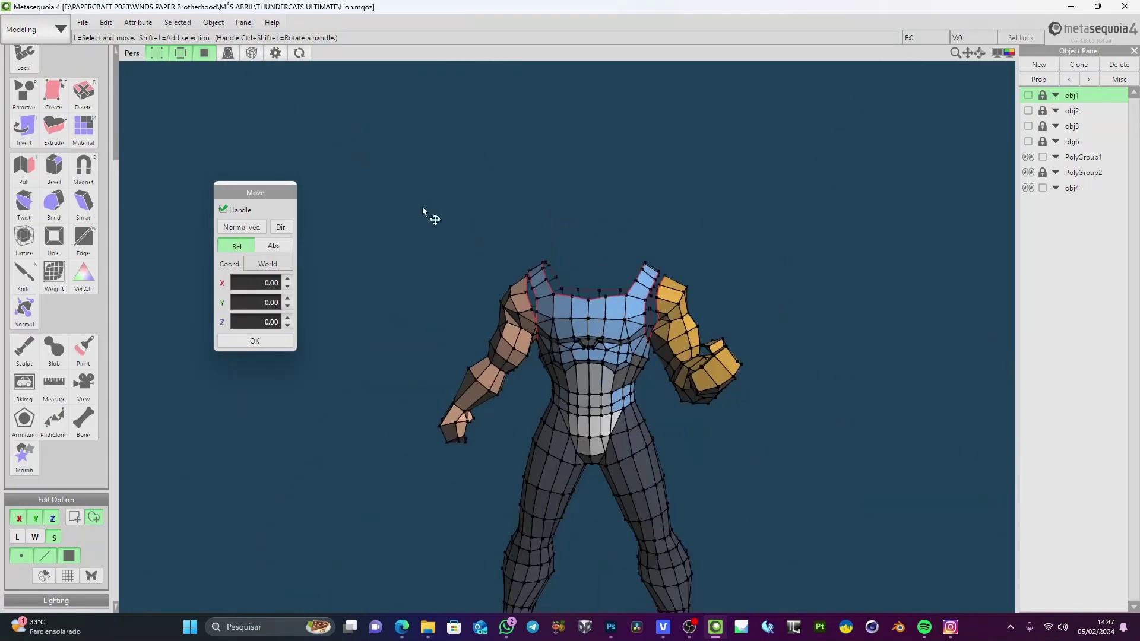
Turn on forced display of back faces and check the inside of the torso through the neck opening
{"action": "left_click", "coordinate": [275, 54]}
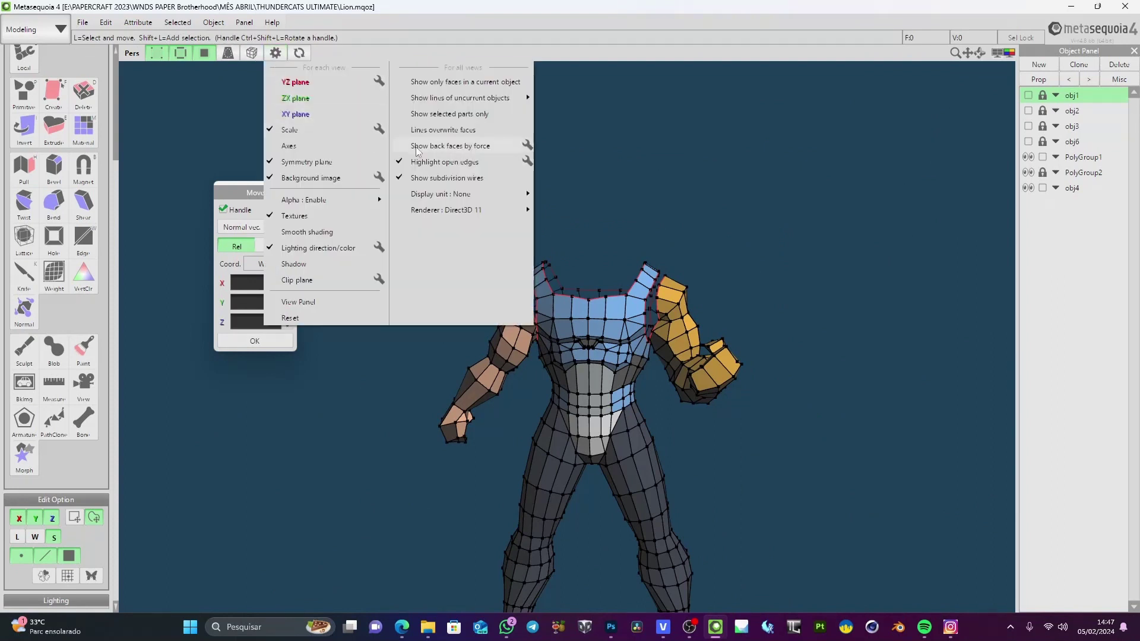
{"action": "left_click", "coordinate": [416, 148]}
{"action": "left_click", "coordinate": [671, 319]}
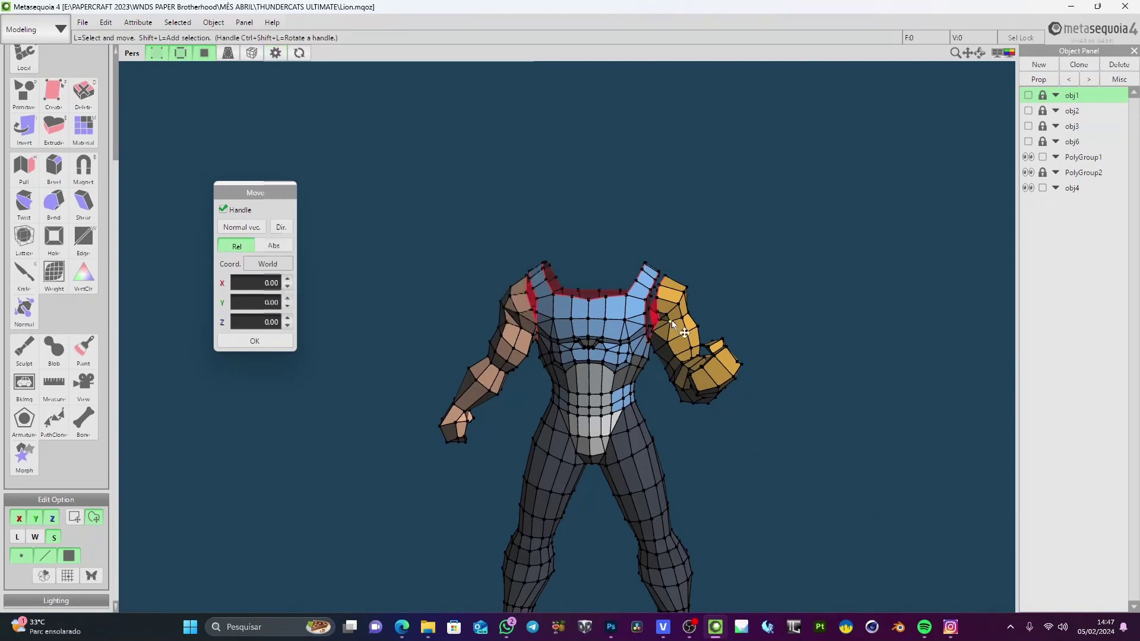
{"action": "right_click_drag", "start_coordinate": [672, 320], "coordinate": [656, 312]}
{"action": "right_click_drag", "start_coordinate": [597, 291], "coordinate": [617, 297]}
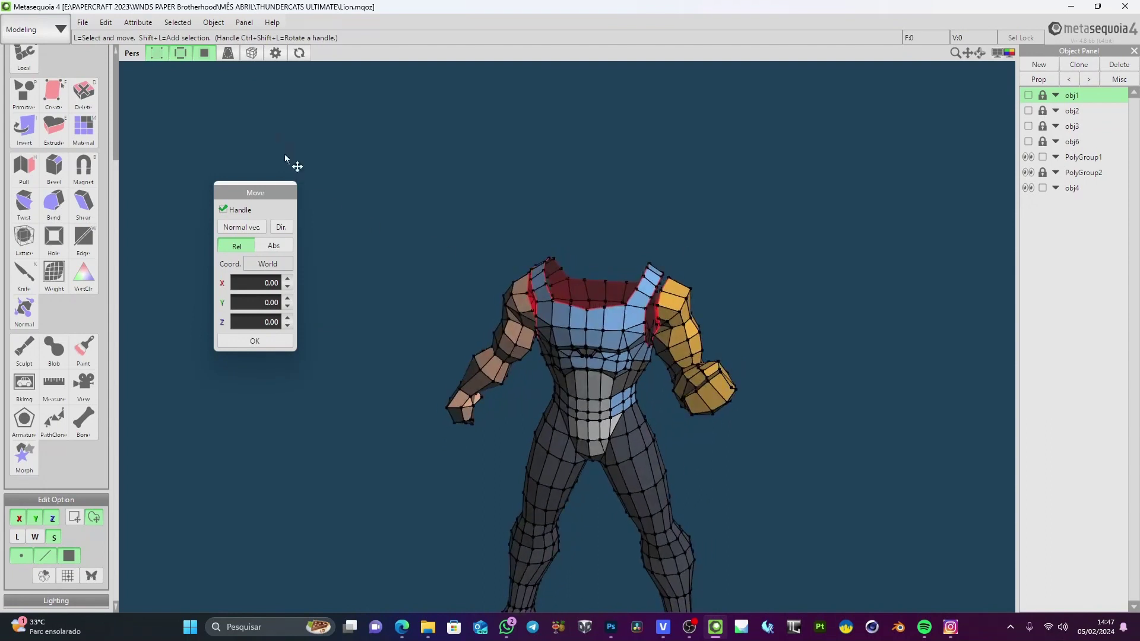
Switch the forced display of back faces off and on again to compare the two views
{"action": "left_click", "coordinate": [274, 53]}
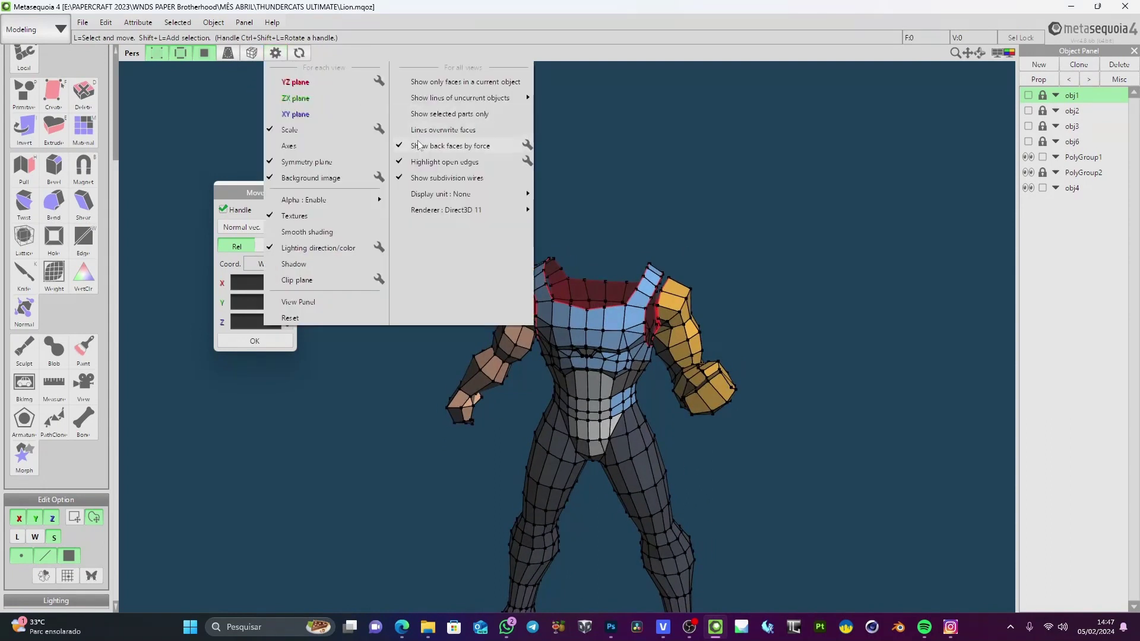
{"action": "mouse_move", "coordinate": [418, 195]}
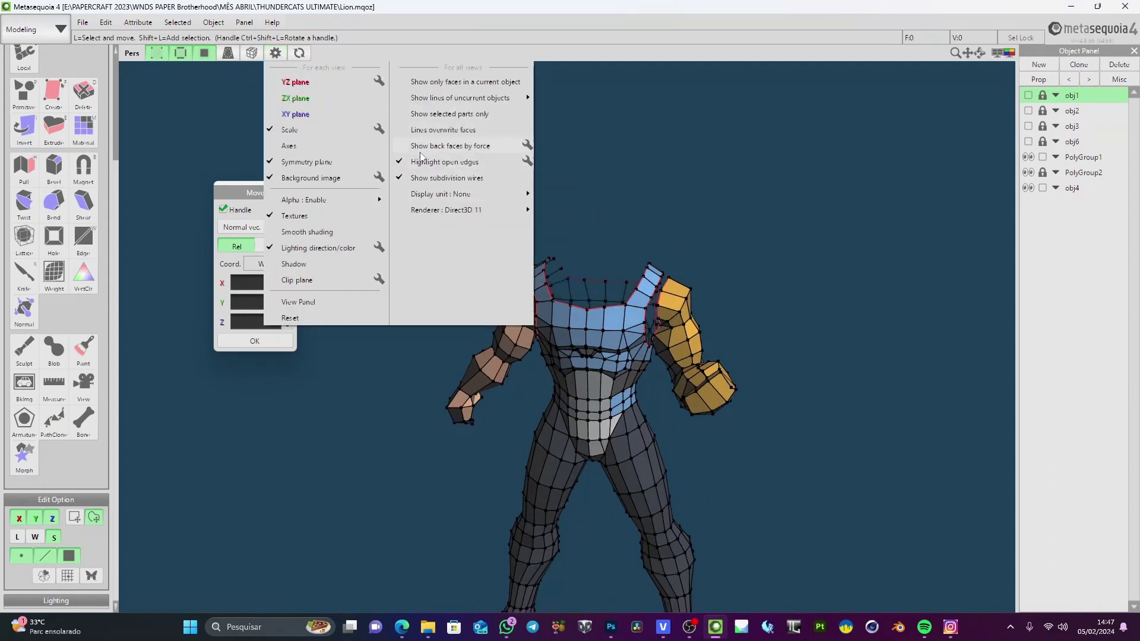
{"action": "left_click", "coordinate": [618, 324]}
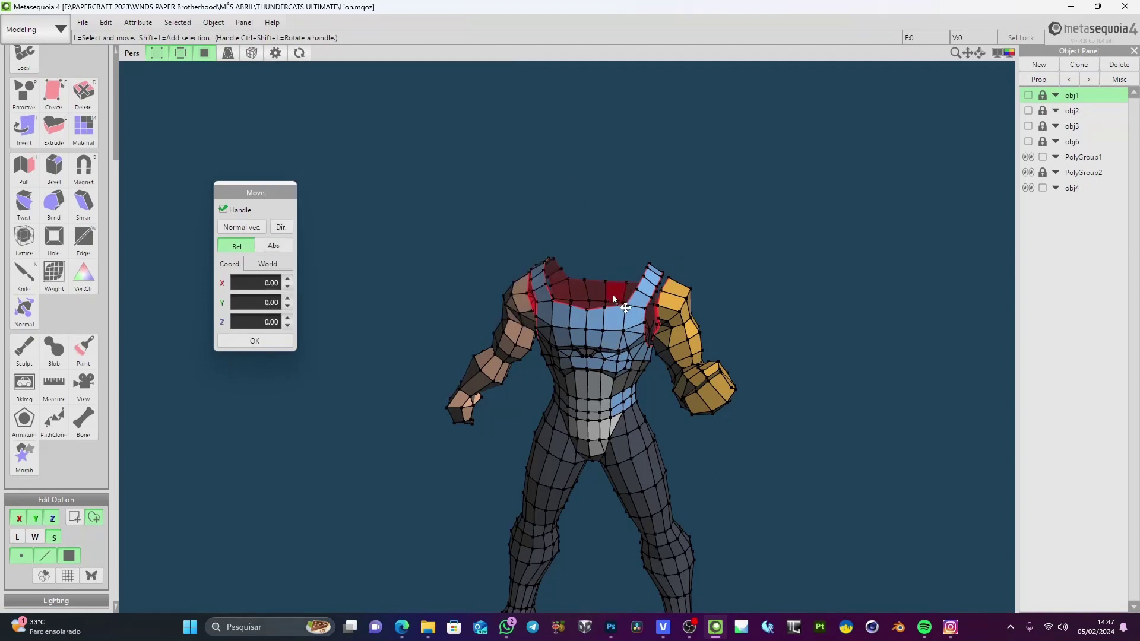
Look at the color settings for forced back faces and for highlighted open edges, leaving both colors as they are
{"action": "left_click", "coordinate": [275, 53]}
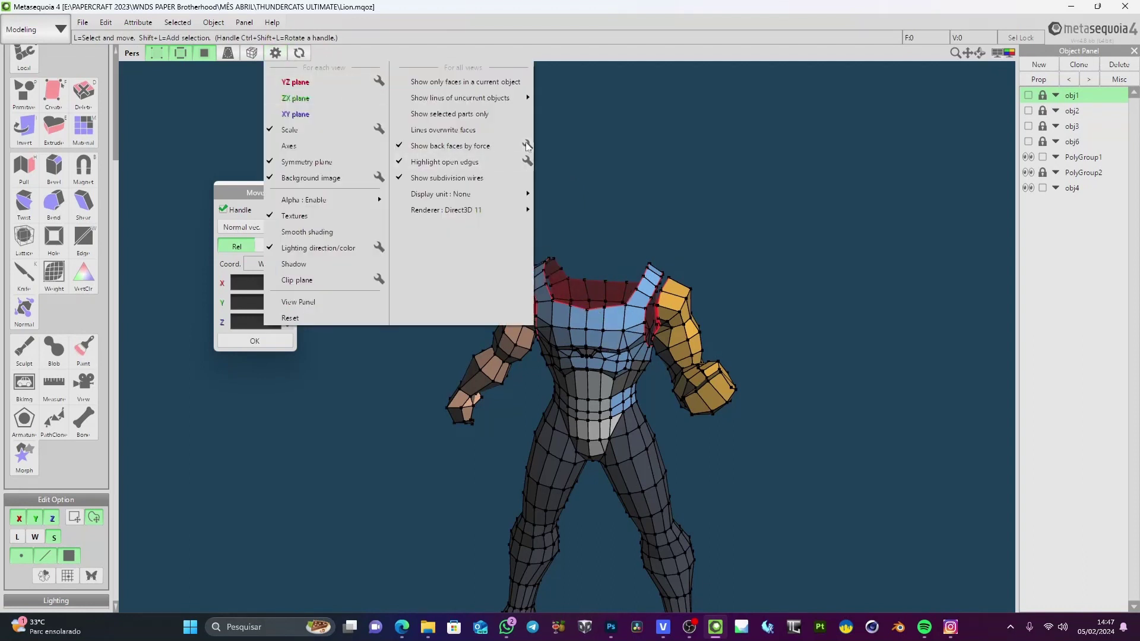
{"action": "left_click", "coordinate": [526, 145]}
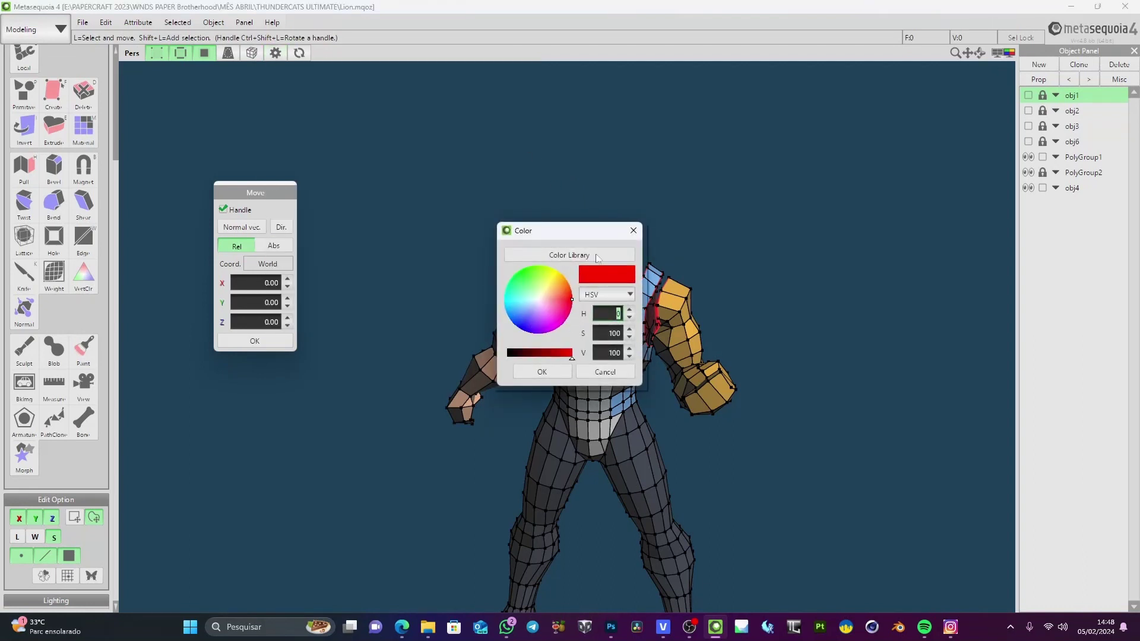
{"action": "left_click", "coordinate": [633, 231]}
{"action": "left_click", "coordinate": [275, 53]}
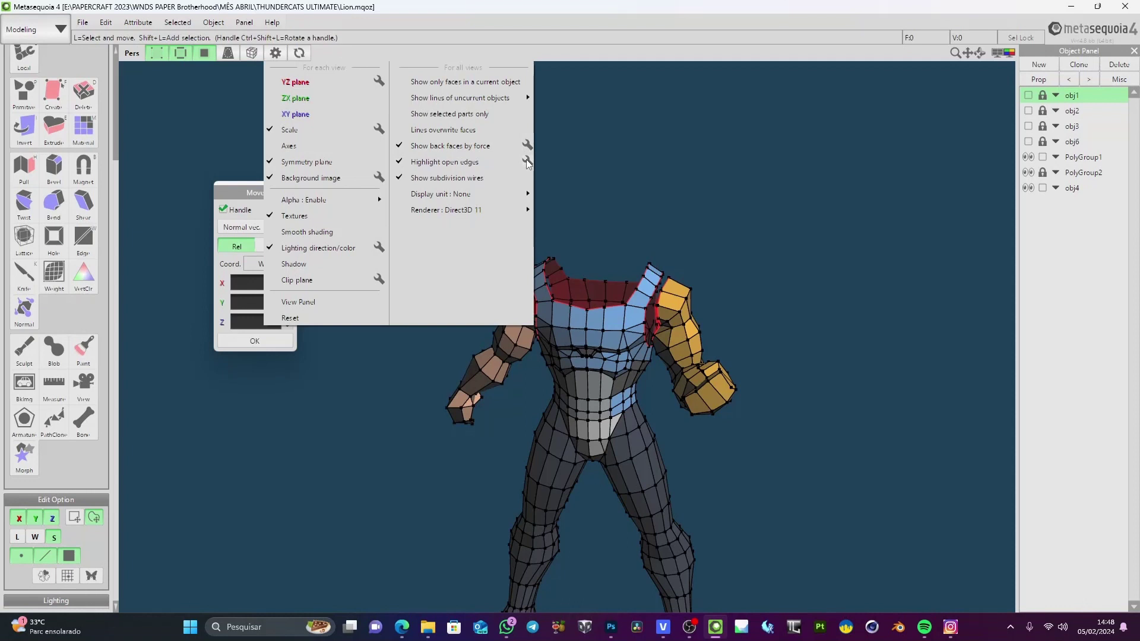
{"action": "left_click", "coordinate": [527, 162]}
{"action": "left_click", "coordinate": [633, 231]}
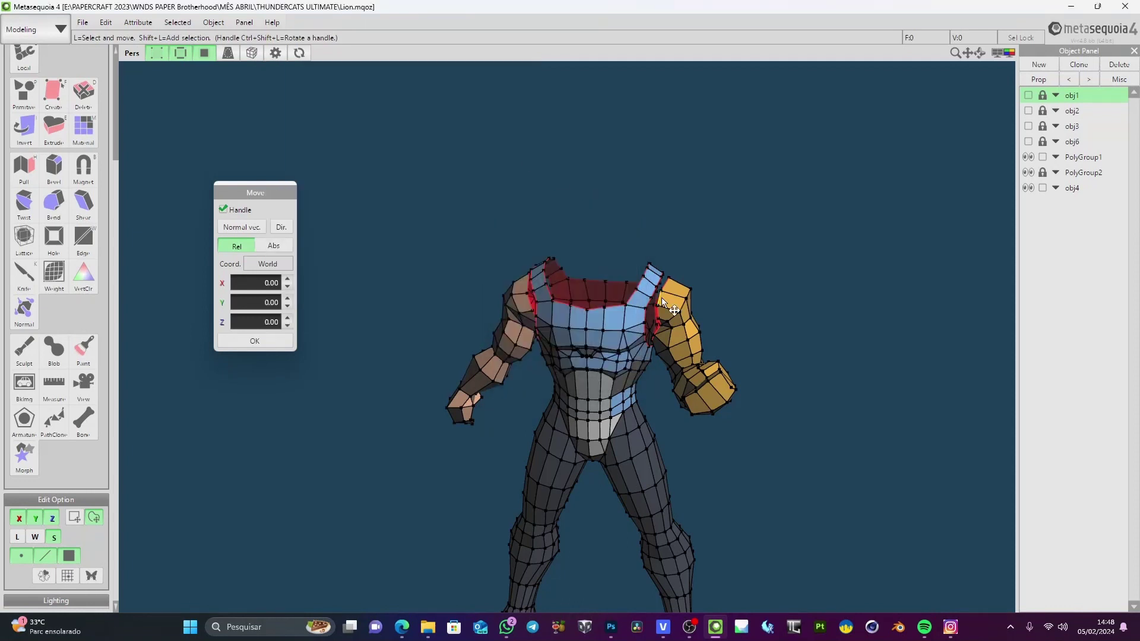
Set the display unit for all views to cm
{"action": "right_click_drag", "start_coordinate": [662, 297], "coordinate": [368, 115]}
{"action": "left_click", "coordinate": [275, 55]}
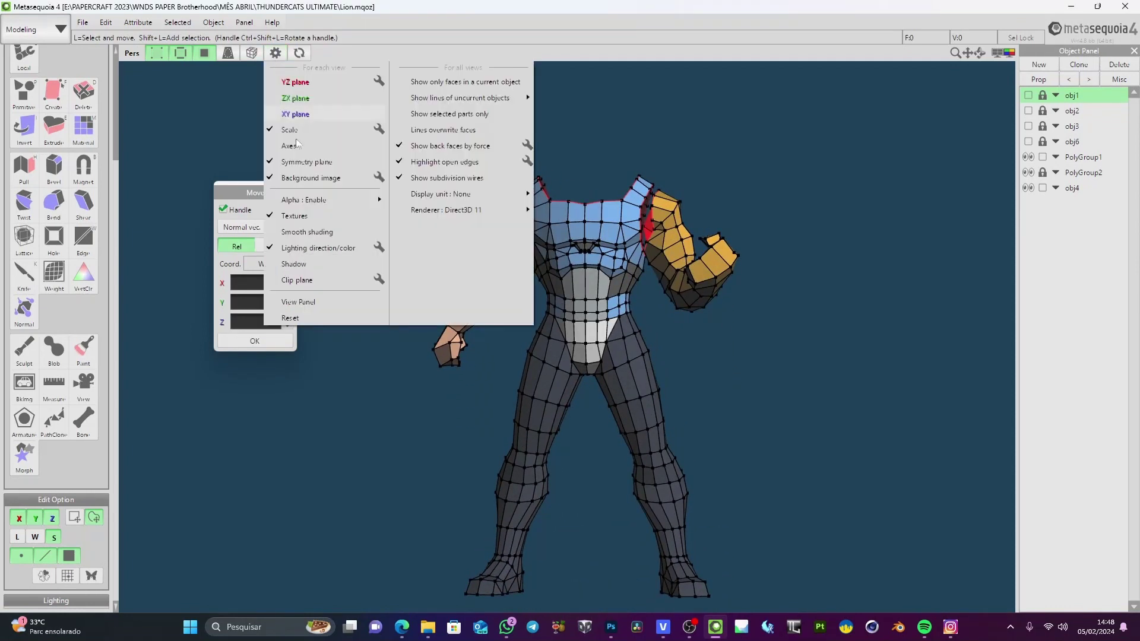
{"action": "mouse_move", "coordinate": [492, 196]}
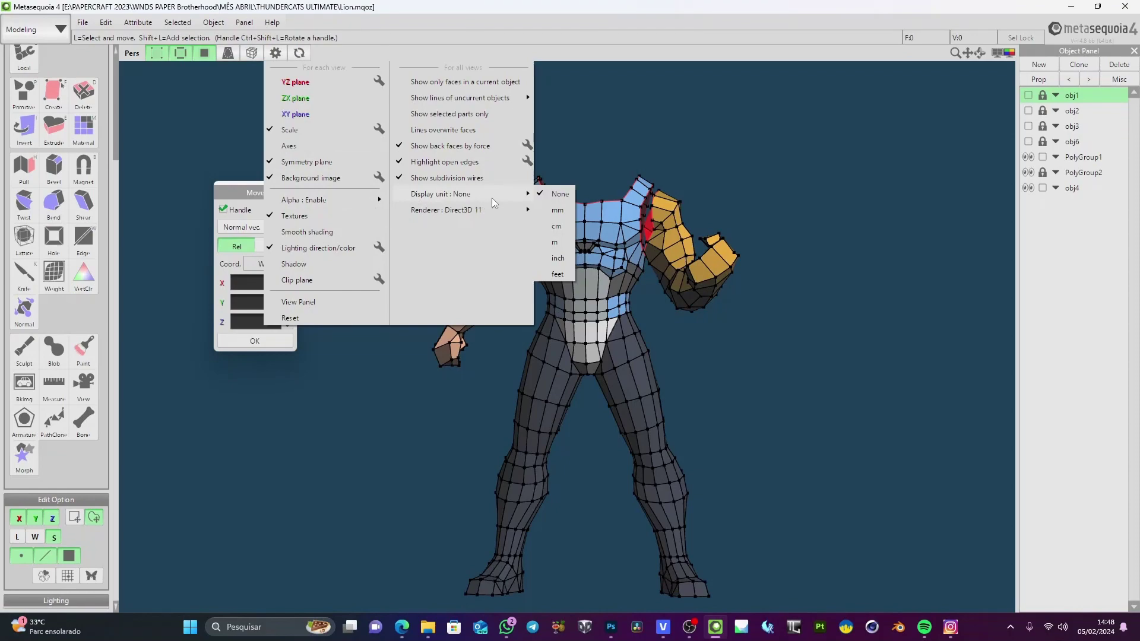
{"action": "left_click", "coordinate": [558, 227]}
{"action": "left_click", "coordinate": [674, 275]}
{"action": "right_click_drag", "start_coordinate": [675, 276], "coordinate": [677, 249]}
Switch to the four-view layout and examine the figure against the reference image and the centimetre scale in each view
{"action": "left_click", "coordinate": [1011, 54]}
{"action": "scroll", "coordinate": [729, 523], "scroll_direction": "down", "scroll_amount": 3}
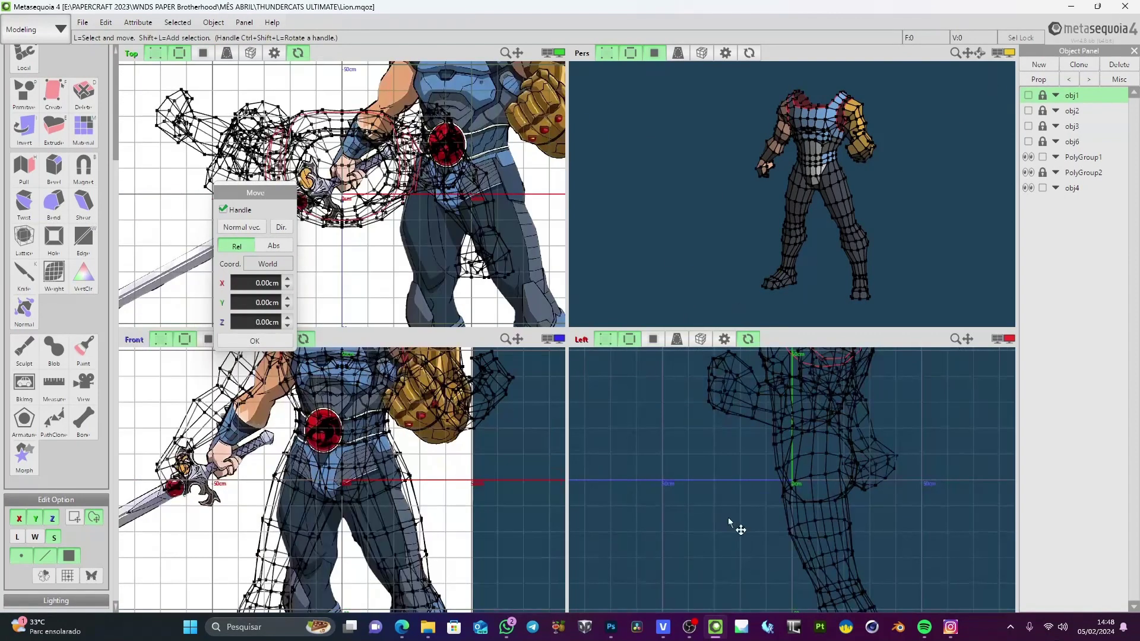
{"action": "middle_click_drag", "start_coordinate": [803, 473], "coordinate": [764, 571]}
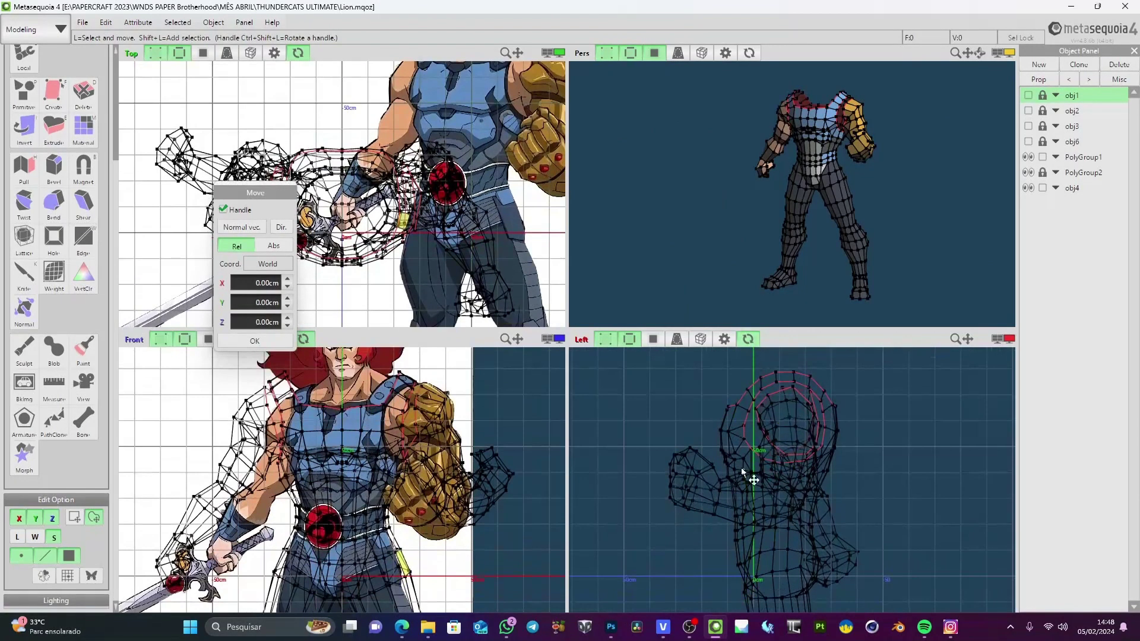
{"action": "middle_click_drag", "start_coordinate": [746, 487], "coordinate": [728, 381]}
{"action": "scroll", "coordinate": [740, 468], "scroll_direction": "down", "scroll_amount": 3}
{"action": "scroll", "coordinate": [754, 511], "scroll_direction": "up", "scroll_amount": 3}
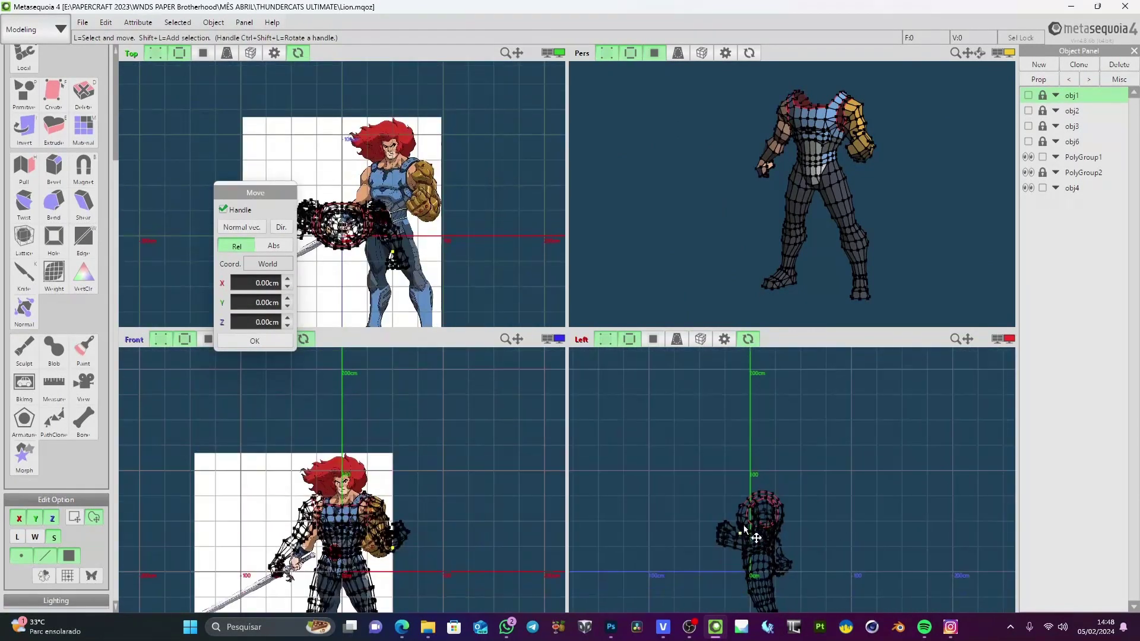
{"action": "middle_click_drag", "start_coordinate": [758, 530], "coordinate": [867, 414]}
{"action": "middle_click_drag", "start_coordinate": [529, 501], "coordinate": [518, 574]}
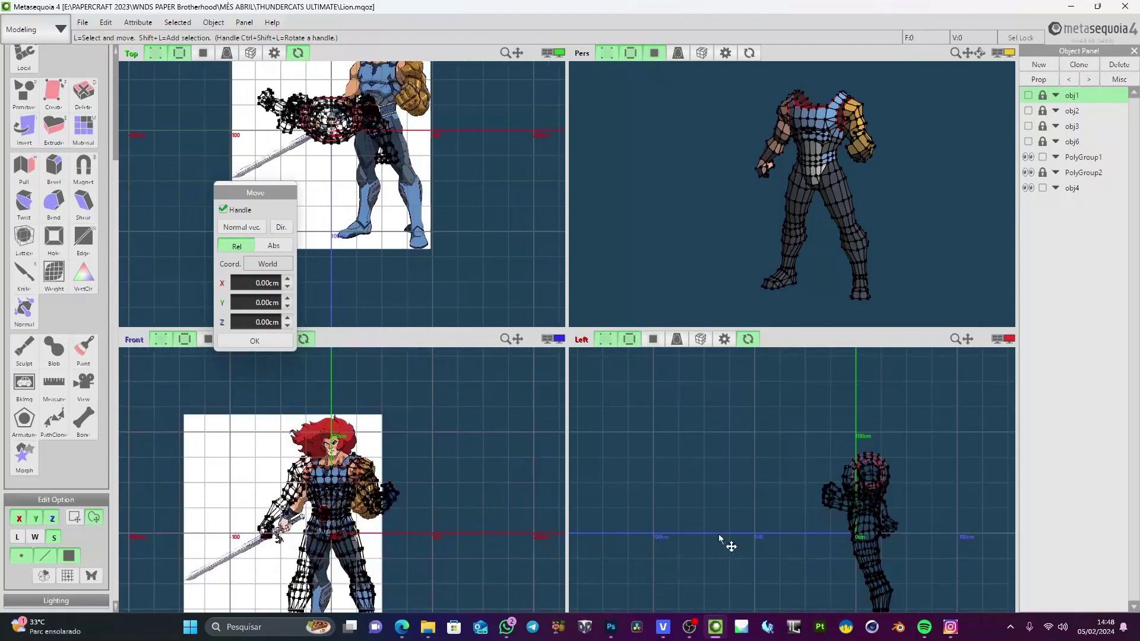
{"action": "middle_click_drag", "start_coordinate": [877, 559], "coordinate": [847, 462]}
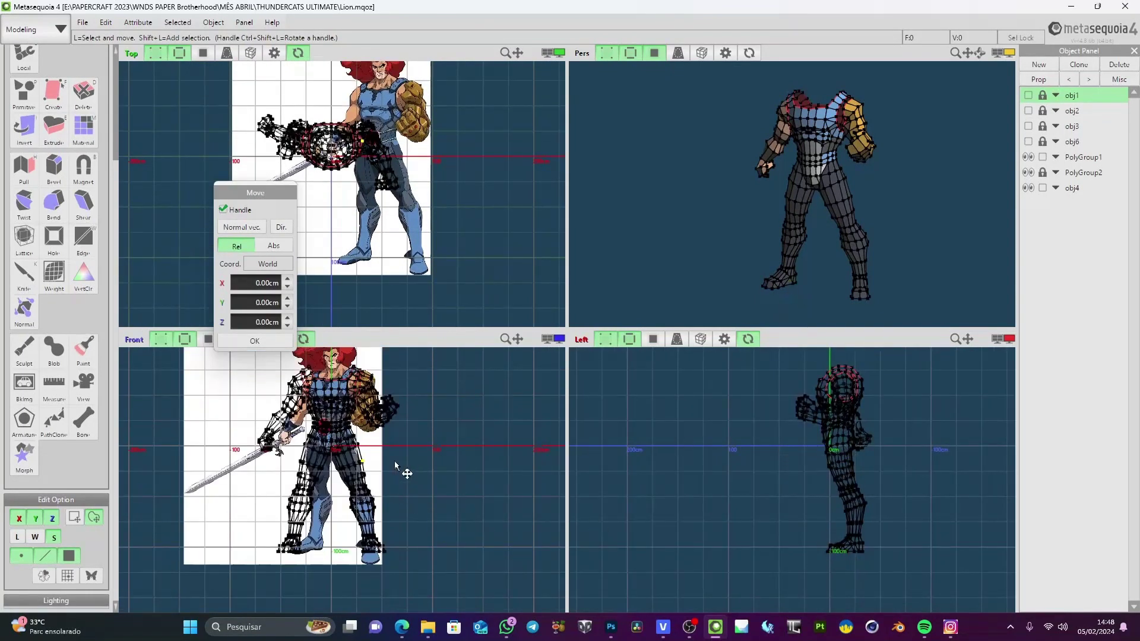
{"action": "middle_click_drag", "start_coordinate": [867, 223], "coordinate": [867, 277]}
{"action": "scroll", "coordinate": [504, 423], "scroll_direction": "up", "scroll_amount": 6}
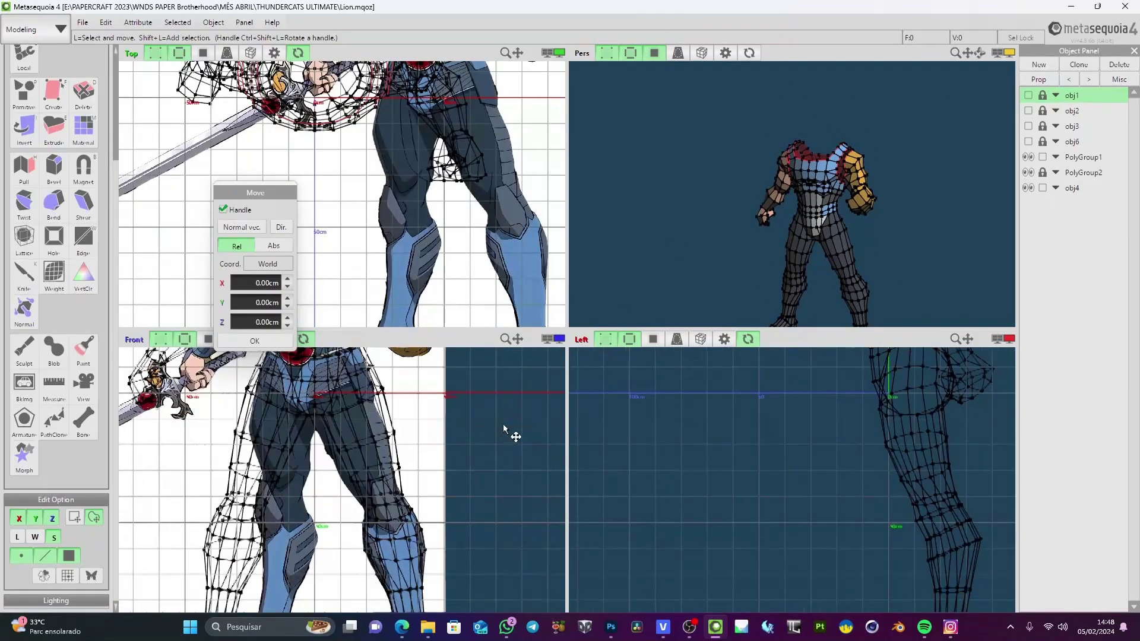
{"action": "middle_click_drag", "start_coordinate": [440, 508], "coordinate": [437, 559]}
Enlarge the front view and hide the model's vertices and lines so only the reference image is displayed
{"action": "left_click", "coordinate": [558, 339]}
{"action": "scroll", "coordinate": [660, 421], "scroll_direction": "down", "scroll_amount": 5}
{"action": "scroll", "coordinate": [660, 422], "scroll_direction": "up", "scroll_amount": 5}
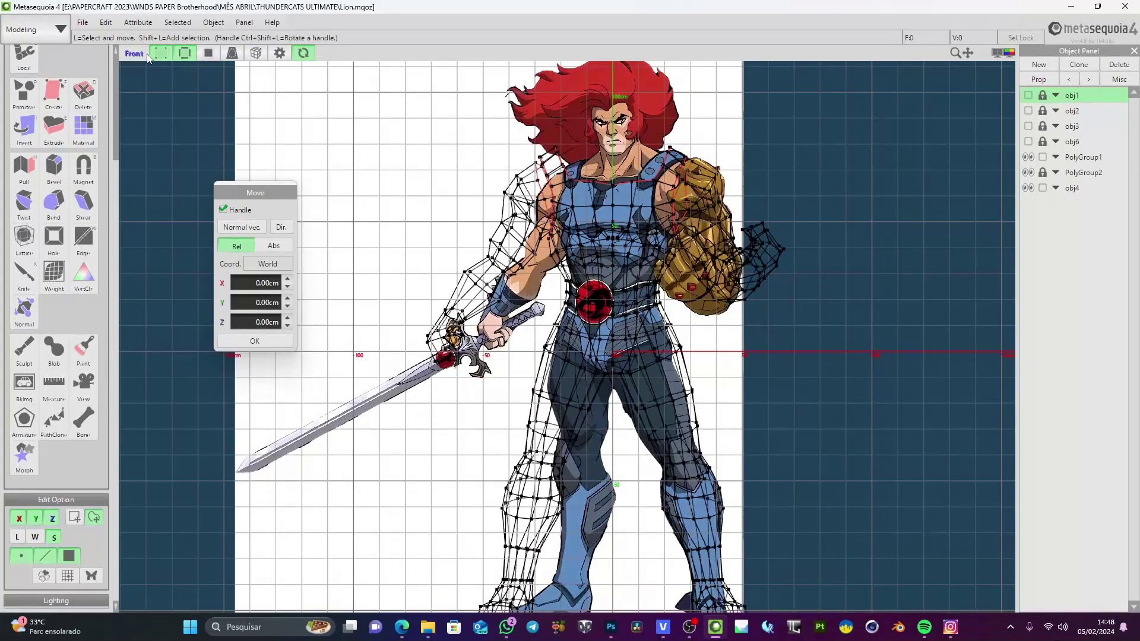
{"action": "left_click", "coordinate": [184, 54]}
{"action": "left_click", "coordinate": [168, 57]}
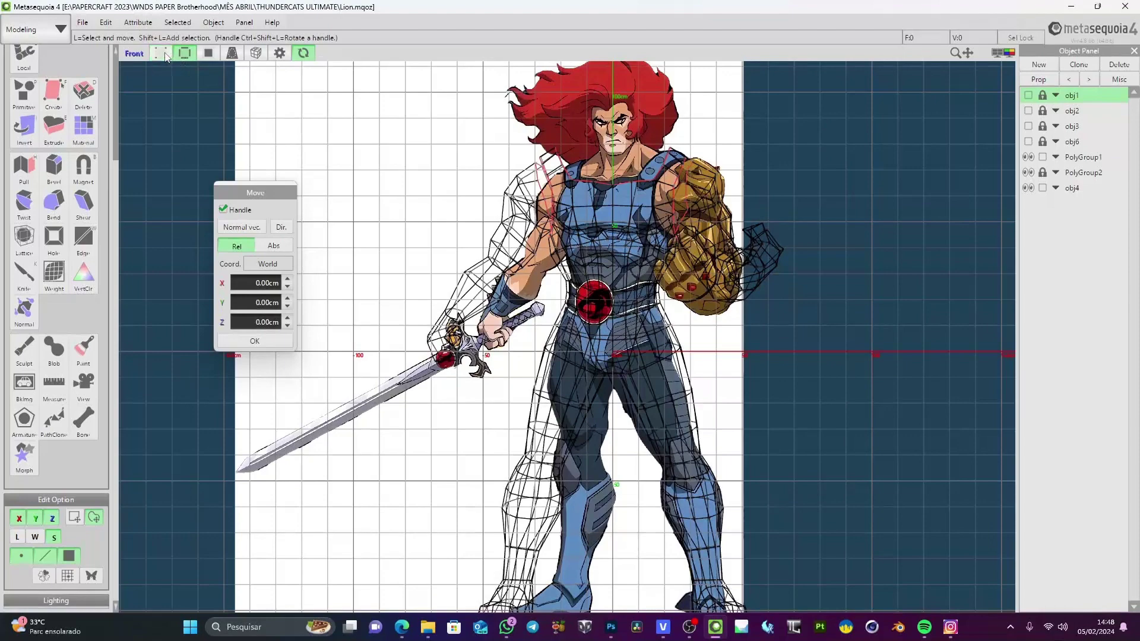
{"action": "middle_click_drag", "start_coordinate": [575, 212], "coordinate": [567, 261]}
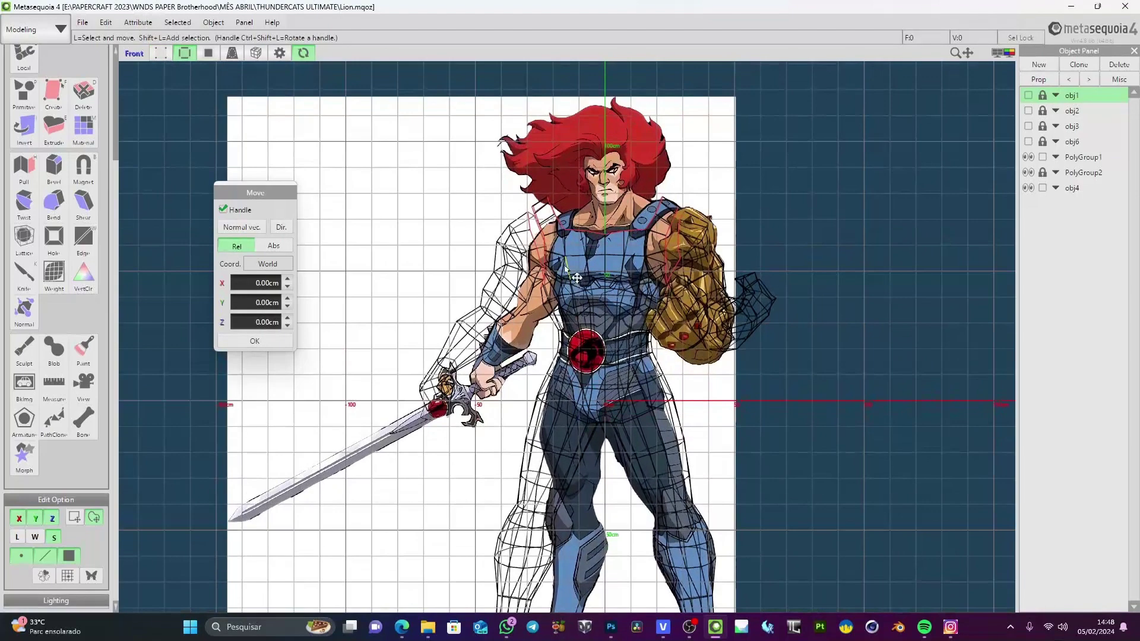
{"action": "left_click", "coordinate": [185, 53]}
Enlarge the perspective view in place of the front view and hide the vertices on the figure
{"action": "left_click", "coordinate": [1003, 53]}
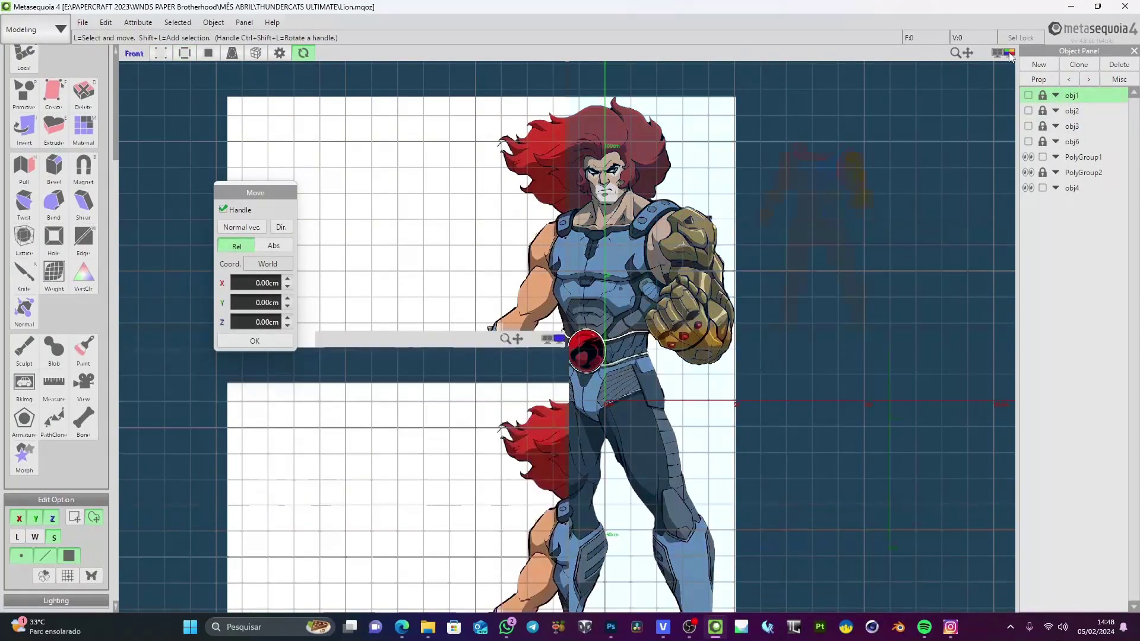
{"action": "left_click", "coordinate": [1002, 54]}
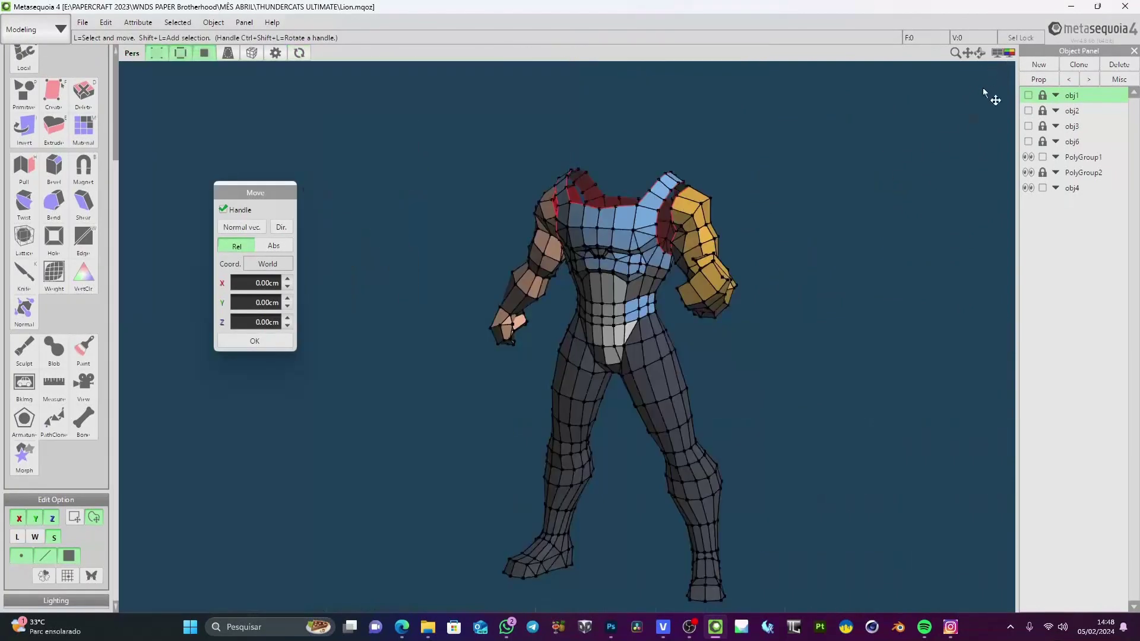
{"action": "middle_click_drag", "start_coordinate": [416, 196], "coordinate": [547, 262]}
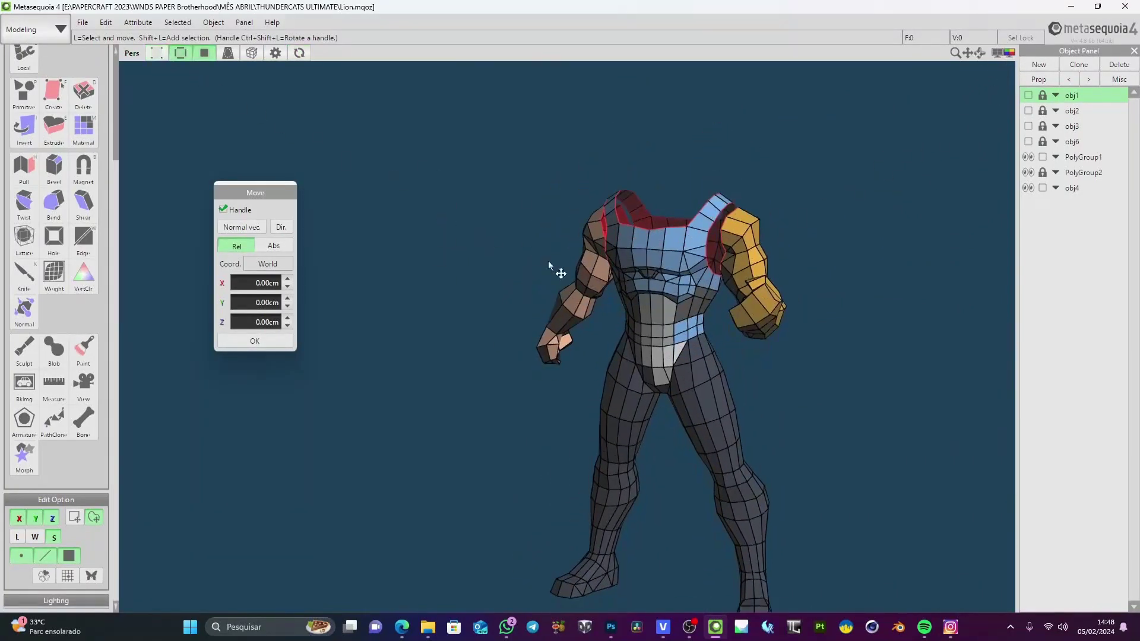
{"action": "right_click_drag", "start_coordinate": [548, 261], "coordinate": [590, 280]}
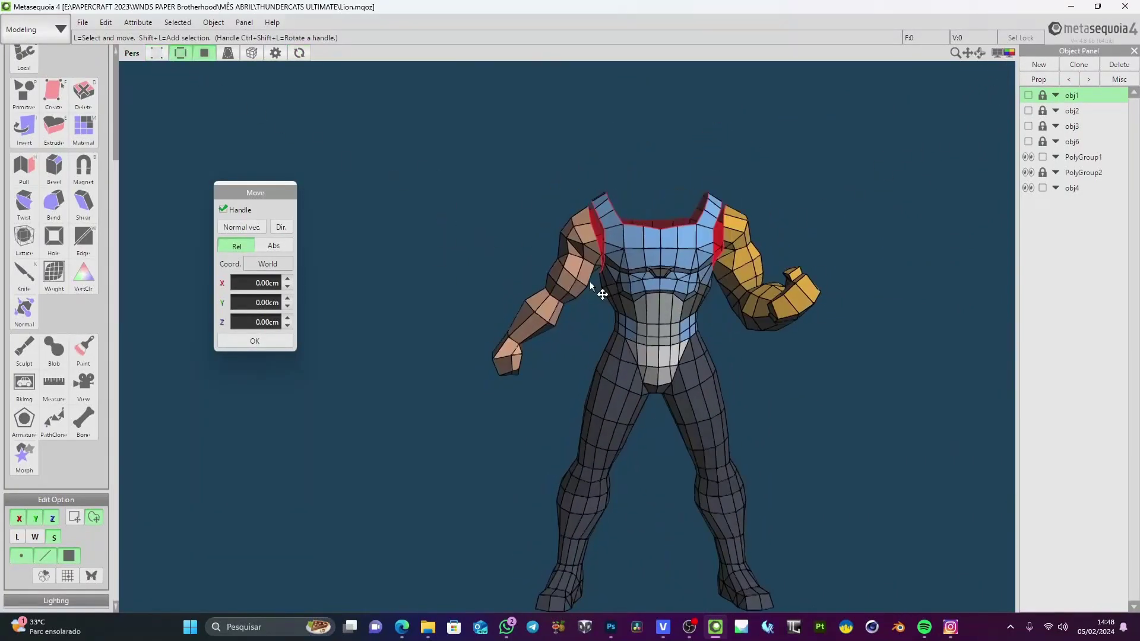
Display the figure with faces only and then with lines only in the perspective view, checking each from several angles
{"action": "left_click", "coordinate": [182, 55]}
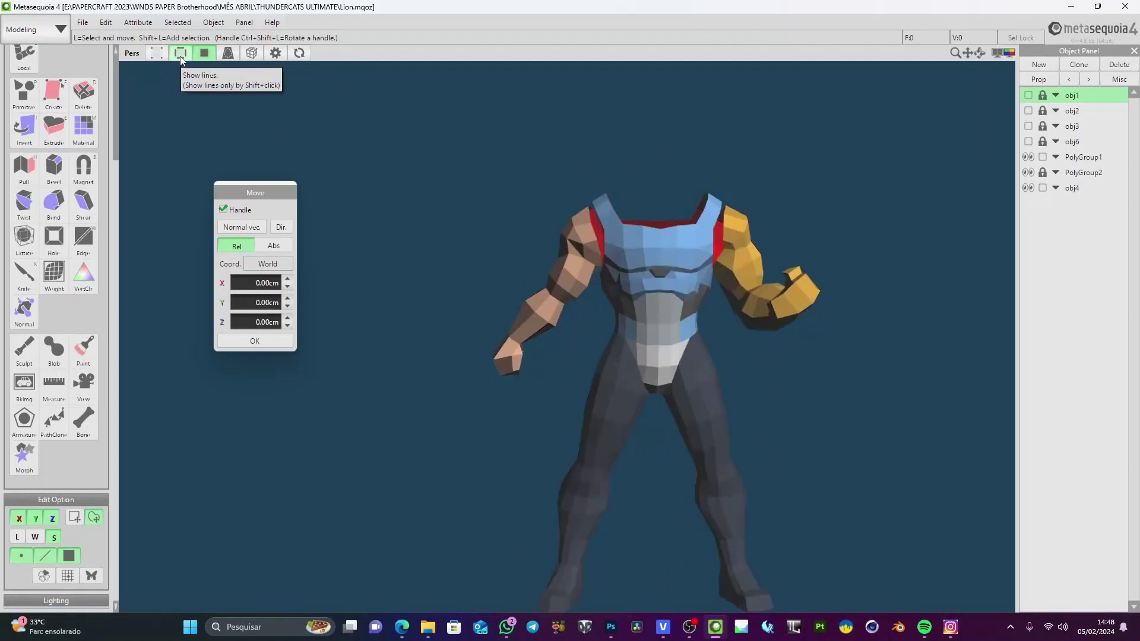
{"action": "right_click_drag", "start_coordinate": [577, 273], "coordinate": [704, 264]}
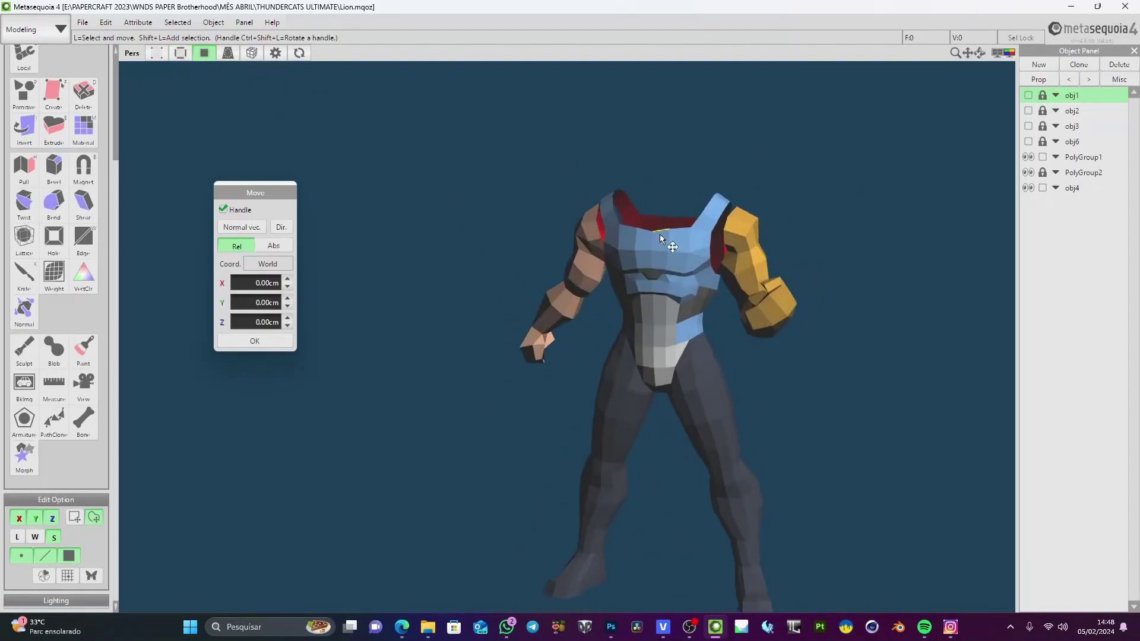
{"action": "left_click", "coordinate": [202, 55]}
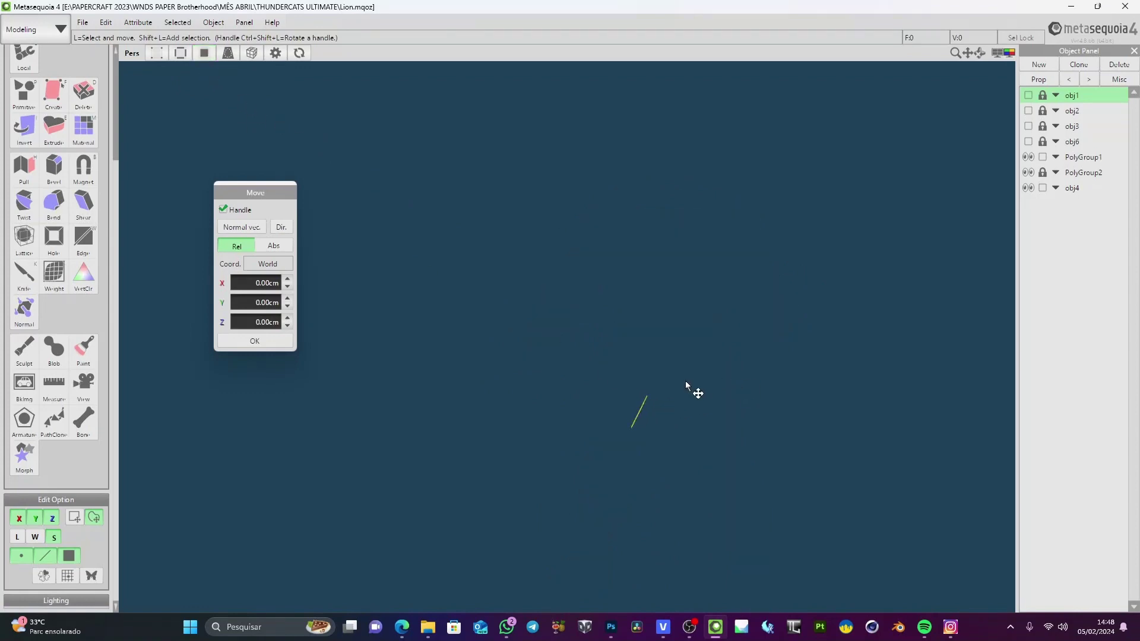
{"action": "left_click", "coordinate": [180, 53]}
{"action": "right_click_drag", "start_coordinate": [708, 289], "coordinate": [645, 282]}
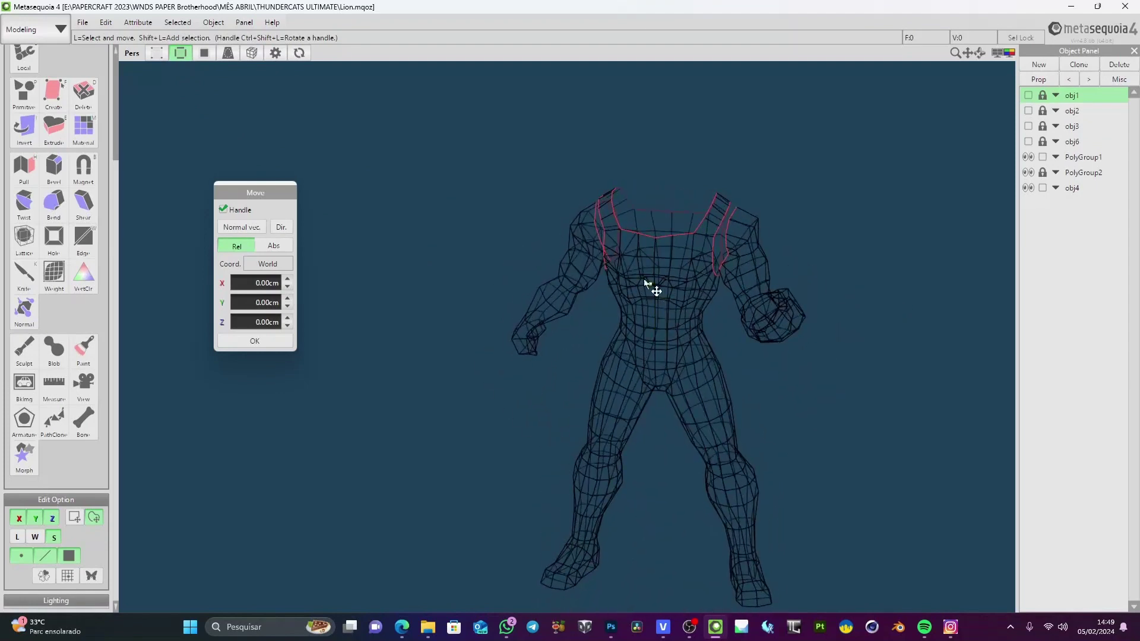
Display only the figure's vertices, with lines and faces hidden, and check them from another angle
{"action": "left_click", "coordinate": [183, 54]}
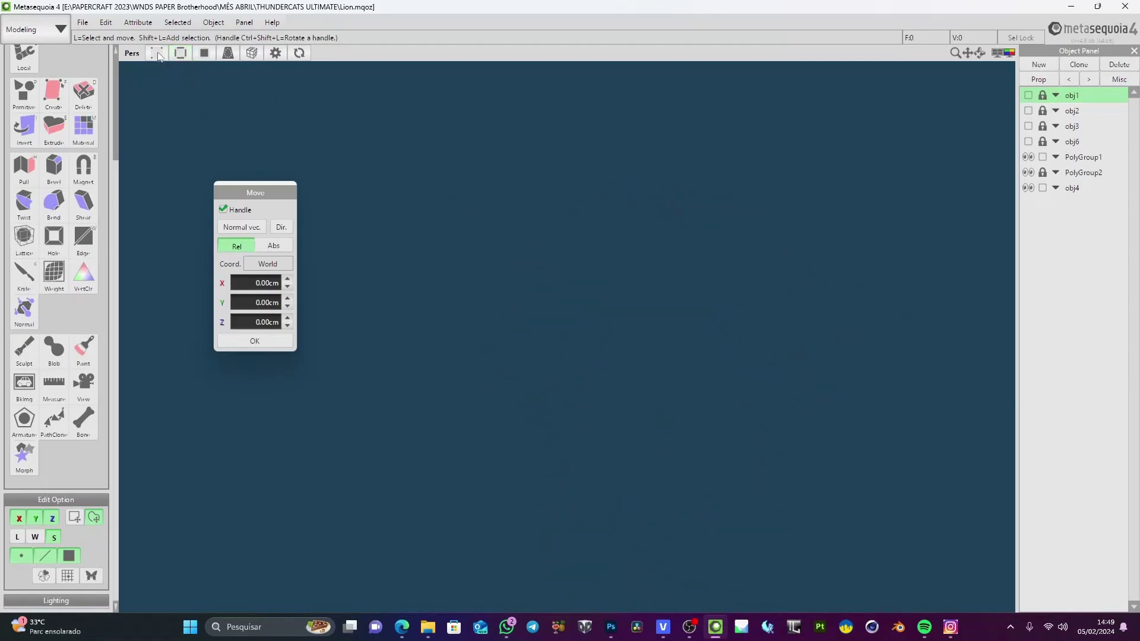
{"action": "left_click", "coordinate": [158, 54]}
{"action": "right_click_drag", "start_coordinate": [584, 343], "coordinate": [645, 309]}
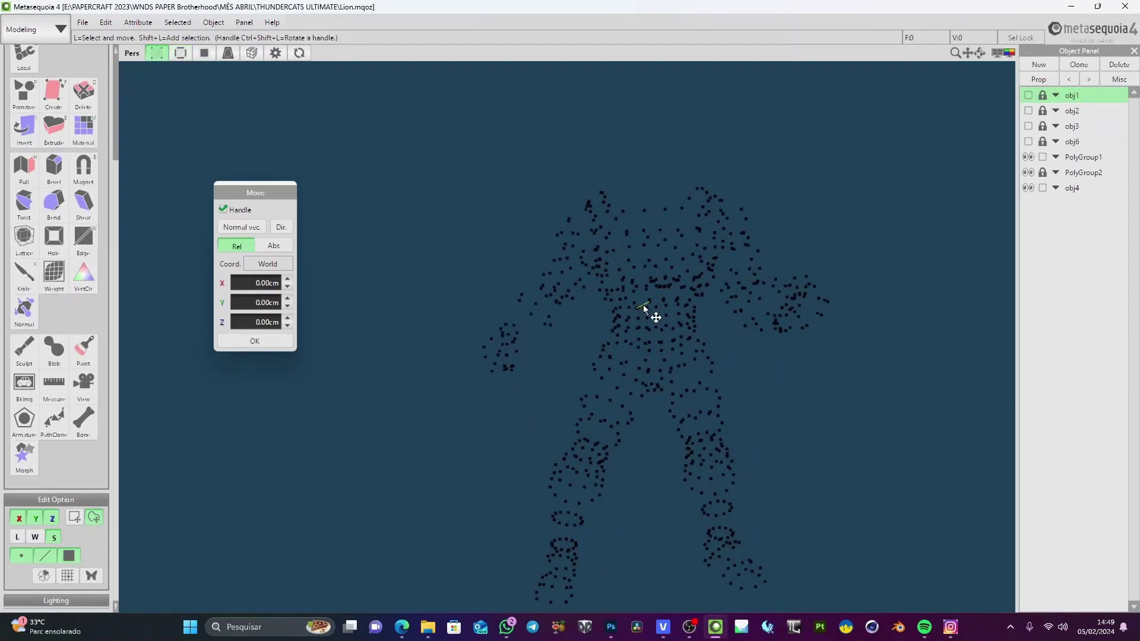
Turn the lines and faces of the figure back on and hide its vertices in the perspective view
{"action": "left_click", "coordinate": [181, 52]}
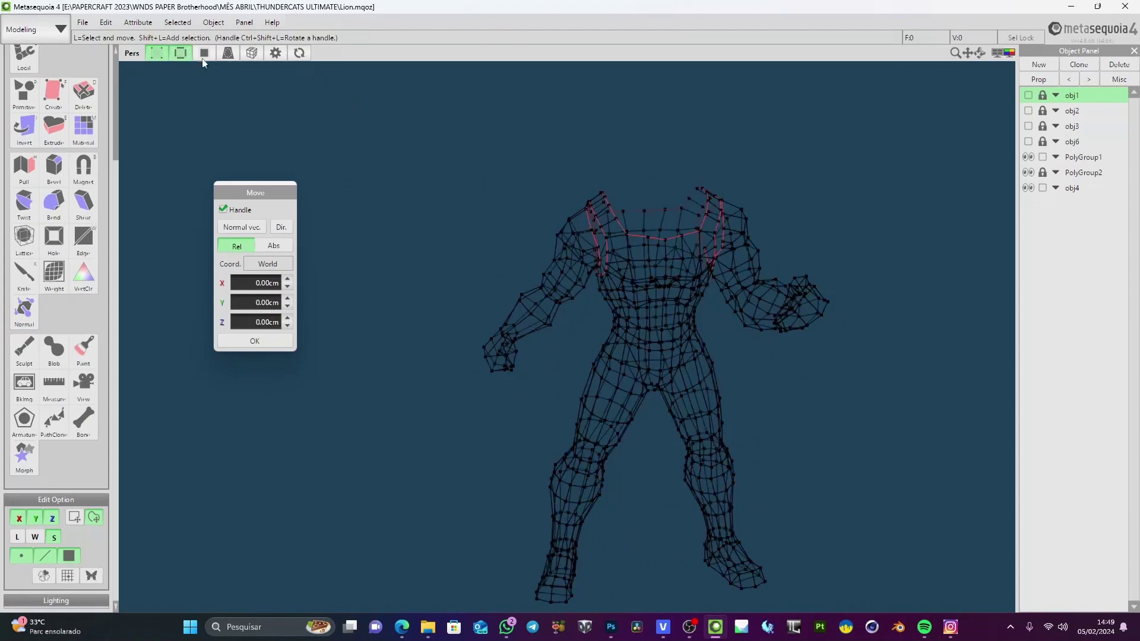
{"action": "left_click", "coordinate": [204, 53]}
{"action": "mouse_move", "coordinate": [535, 311]}
{"action": "right_mouse_down"}
{"action": "mouse_move", "coordinate": [683, 309]}
{"action": "mouse_move", "coordinate": [615, 279]}
{"action": "right_mouse_up"}
{"action": "right_click_drag", "start_coordinate": [654, 239], "coordinate": [610, 285]}
{"action": "left_click", "coordinate": [156, 53]}
{"action": "right_click_drag", "start_coordinate": [598, 346], "coordinate": [626, 354]}
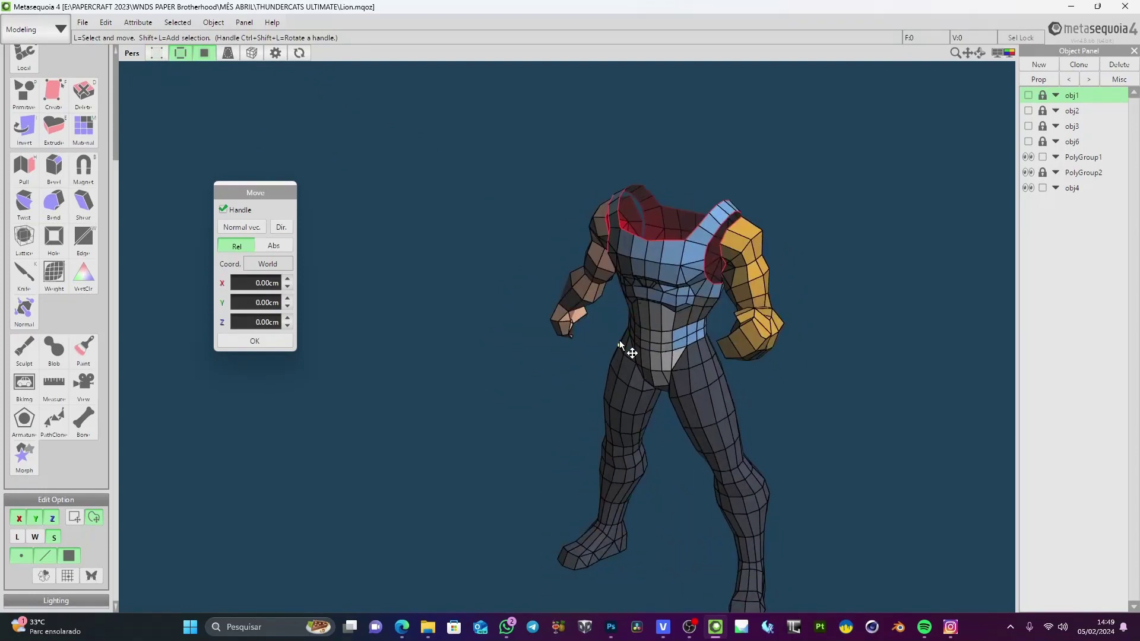
{"action": "mouse_move", "coordinate": [604, 238]}
{"action": "right_mouse_down"}
{"action": "mouse_move", "coordinate": [632, 233]}
{"action": "mouse_move", "coordinate": [633, 260]}
{"action": "mouse_move", "coordinate": [639, 226]}
{"action": "mouse_move", "coordinate": [626, 193]}
{"action": "mouse_move", "coordinate": [618, 249]}
{"action": "right_mouse_up"}
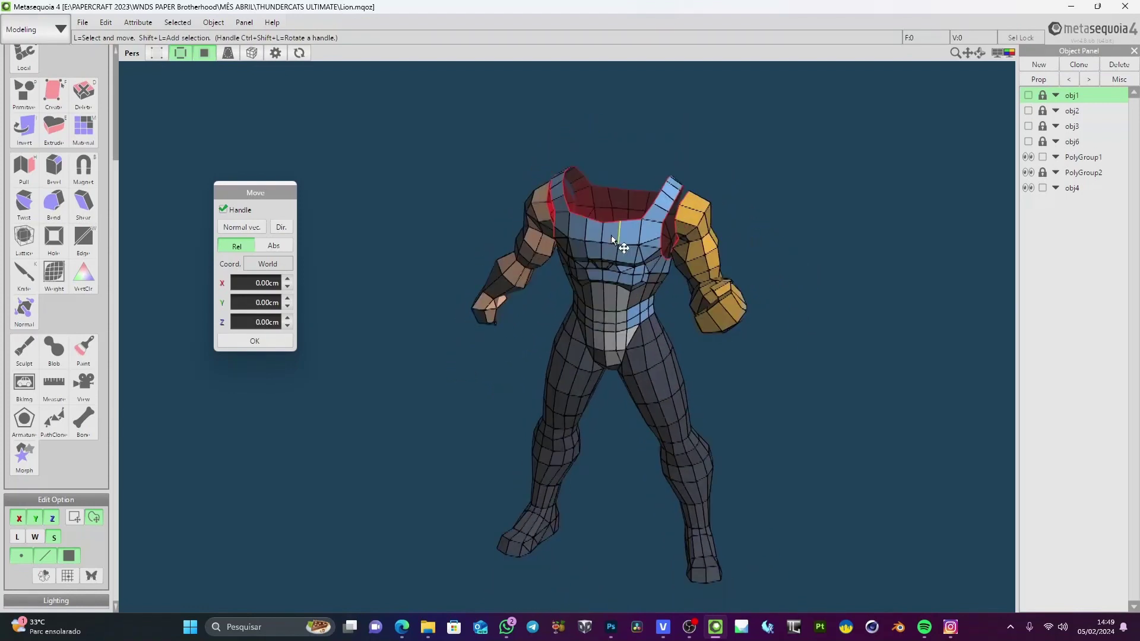
Change the single view's projection from perspective to orthographic
{"action": "left_click", "coordinate": [132, 57]}
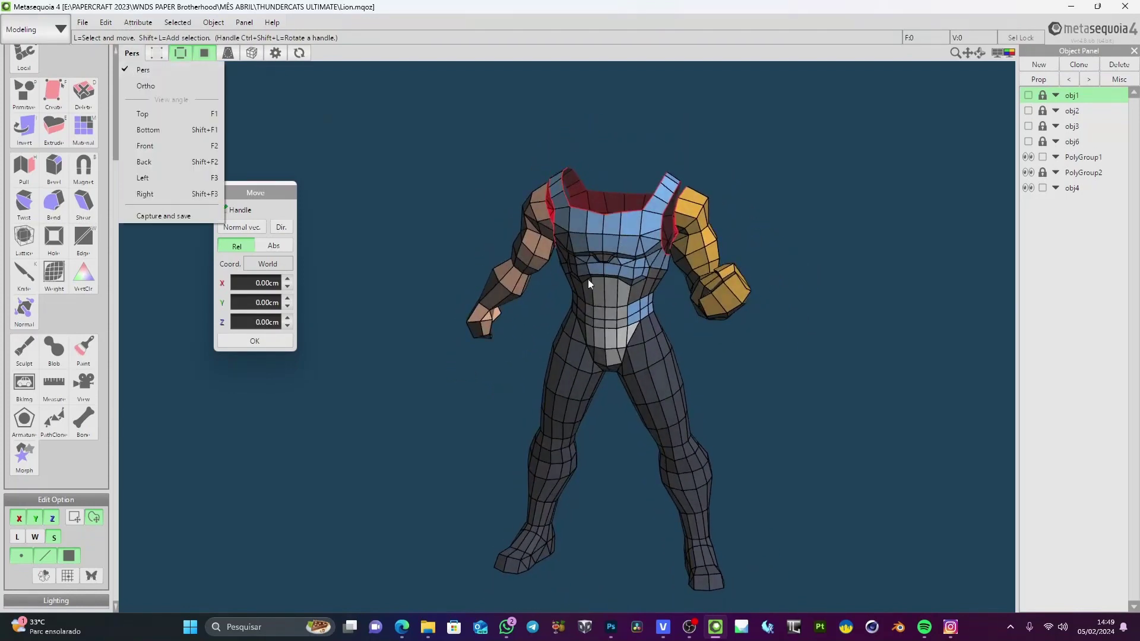
{"action": "left_click", "coordinate": [500, 222]}
{"action": "left_click", "coordinate": [130, 54]}
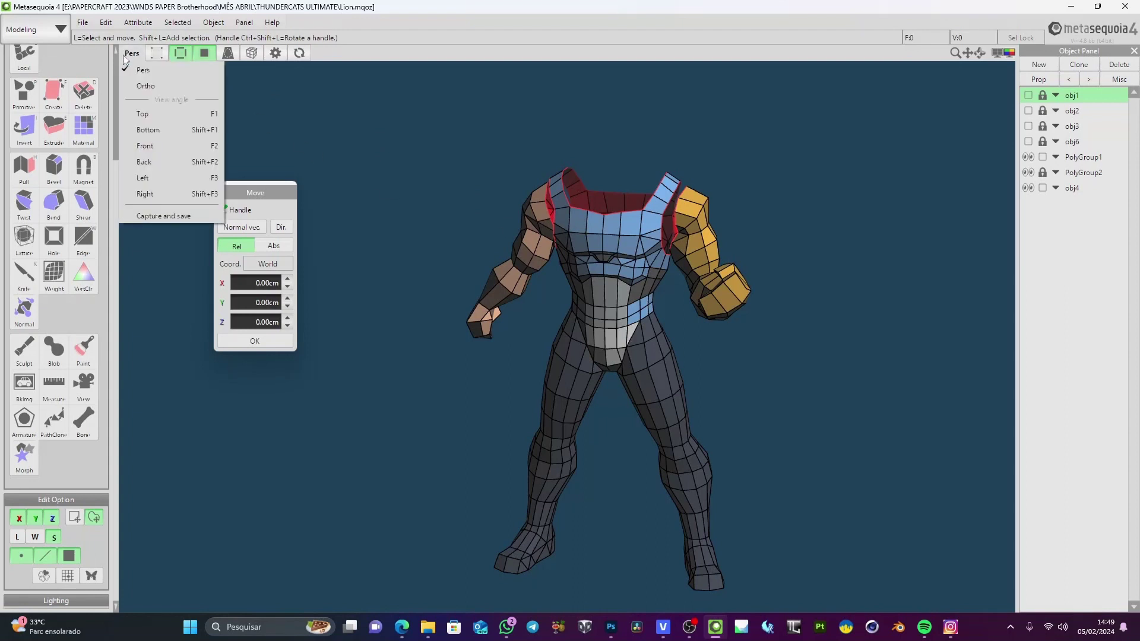
{"action": "left_click", "coordinate": [142, 88]}
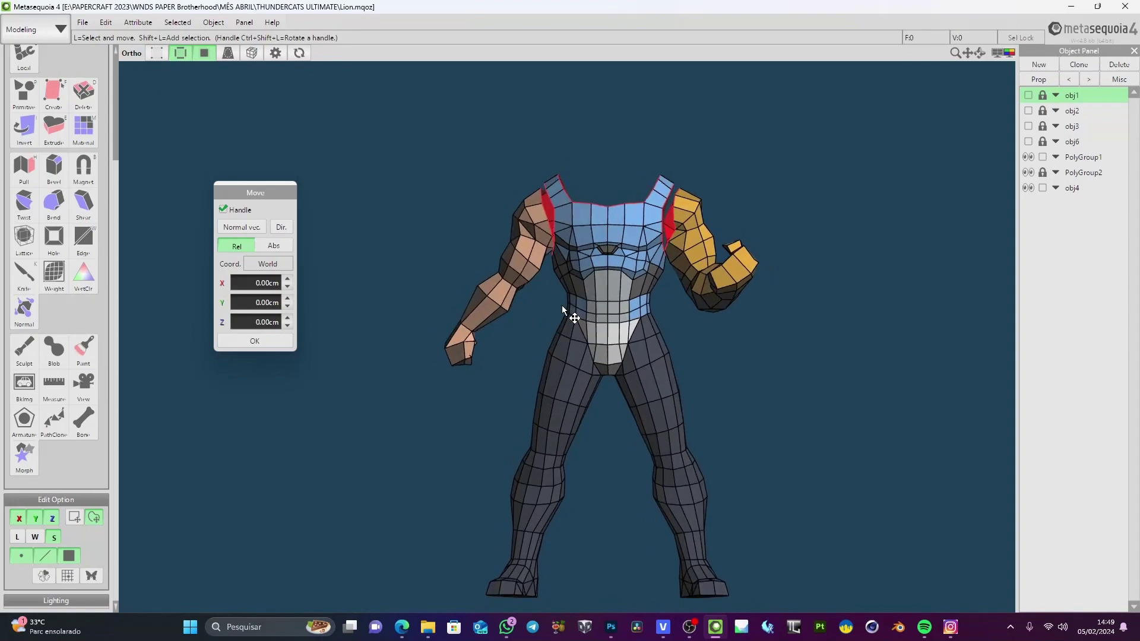
{"action": "mouse_move", "coordinate": [562, 305]}
{"action": "right_mouse_down"}
{"action": "mouse_move", "coordinate": [348, 301]}
{"action": "mouse_move", "coordinate": [572, 298]}
{"action": "mouse_move", "coordinate": [387, 311]}
{"action": "mouse_move", "coordinate": [572, 311]}
{"action": "right_mouse_up"}
Switch the projection to perspective and back to orthographic, rotating the figure in each mode to compare them
{"action": "left_click", "coordinate": [136, 54]}
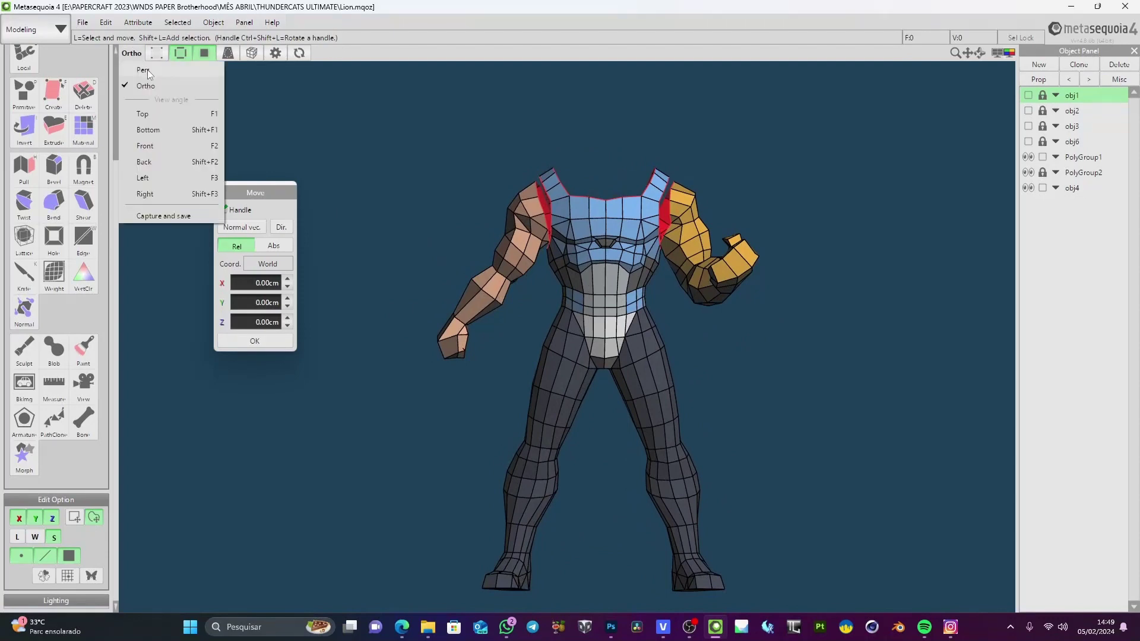
{"action": "left_click", "coordinate": [147, 69]}
{"action": "right_click_drag", "start_coordinate": [577, 243], "coordinate": [560, 277]}
{"action": "left_click", "coordinate": [134, 55]}
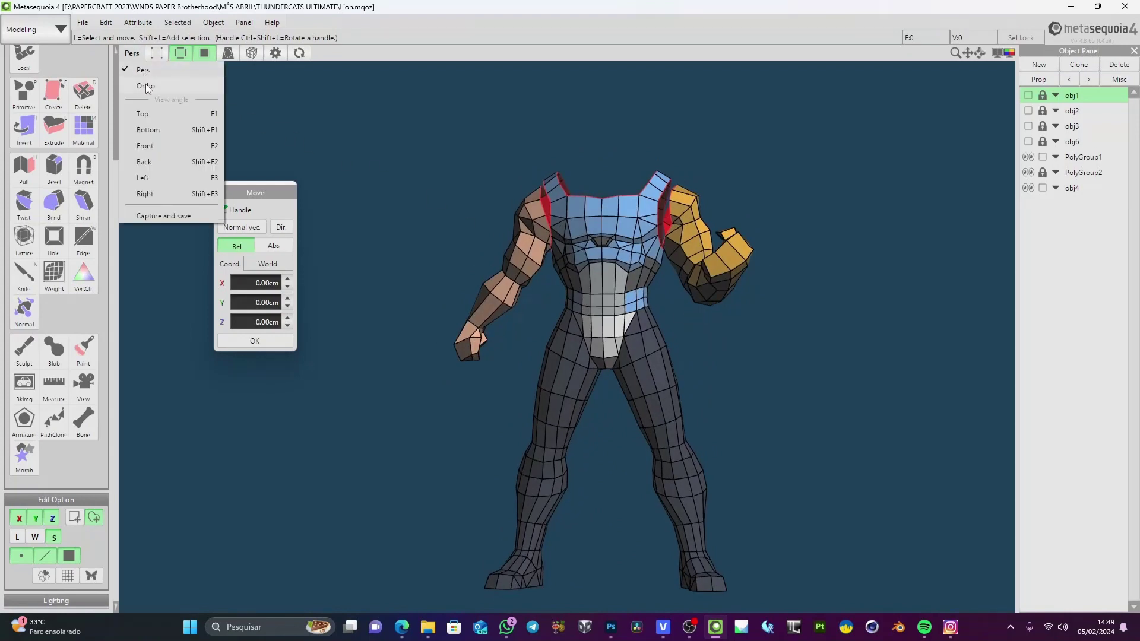
{"action": "left_click", "coordinate": [145, 84]}
{"action": "right_click_drag", "start_coordinate": [549, 314], "coordinate": [578, 268]}
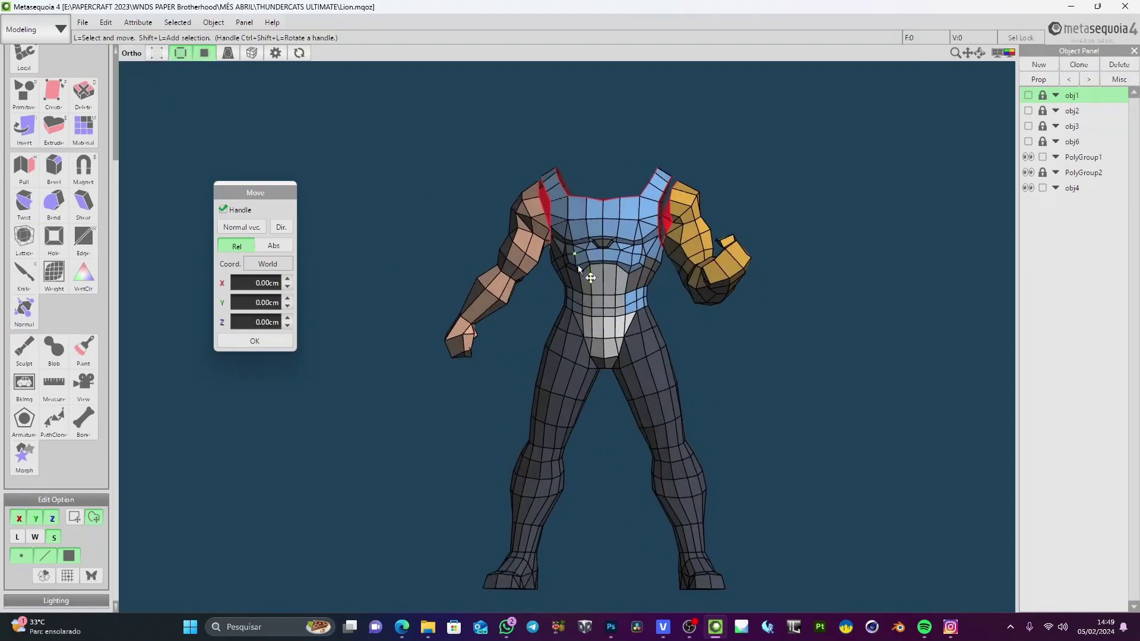
{"action": "mouse_move", "coordinate": [788, 370]}
{"action": "right_mouse_down"}
{"action": "mouse_move", "coordinate": [603, 399]}
{"action": "mouse_move", "coordinate": [746, 395]}
{"action": "mouse_move", "coordinate": [644, 336]}
{"action": "mouse_move", "coordinate": [670, 315]}
{"action": "mouse_move", "coordinate": [661, 337]}
{"action": "mouse_move", "coordinate": [711, 340]}
{"action": "mouse_move", "coordinate": [709, 317]}
{"action": "right_mouse_up"}
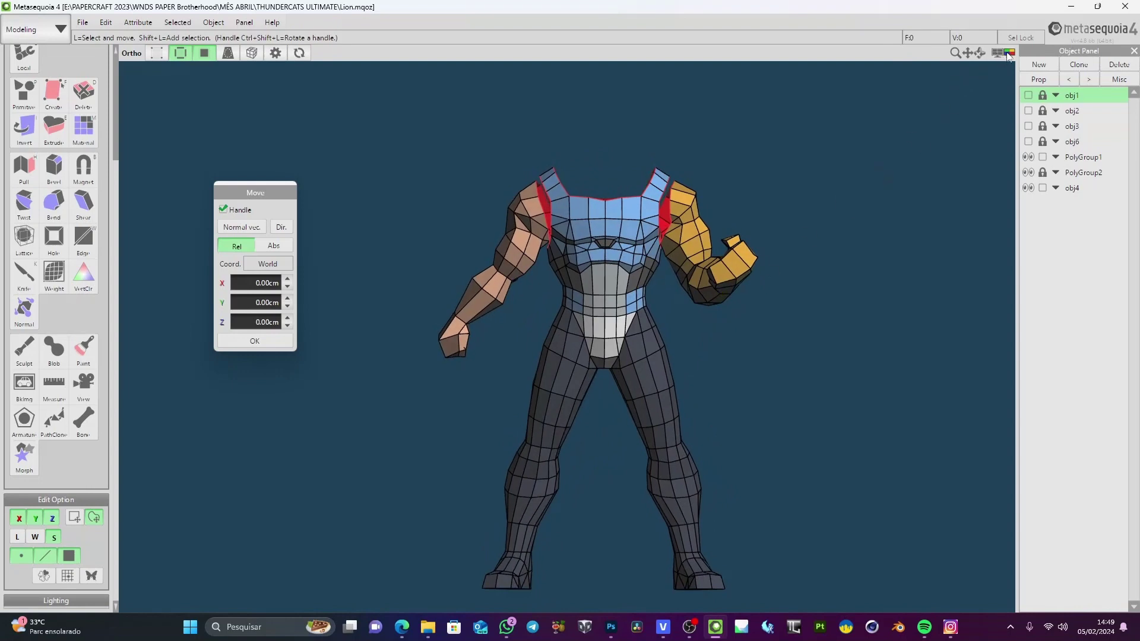
Switch to the four-view layout and show the figure's vertices, lines and faces over the reference image in the Top, Front and Left views
{"action": "left_click", "coordinate": [1008, 53]}
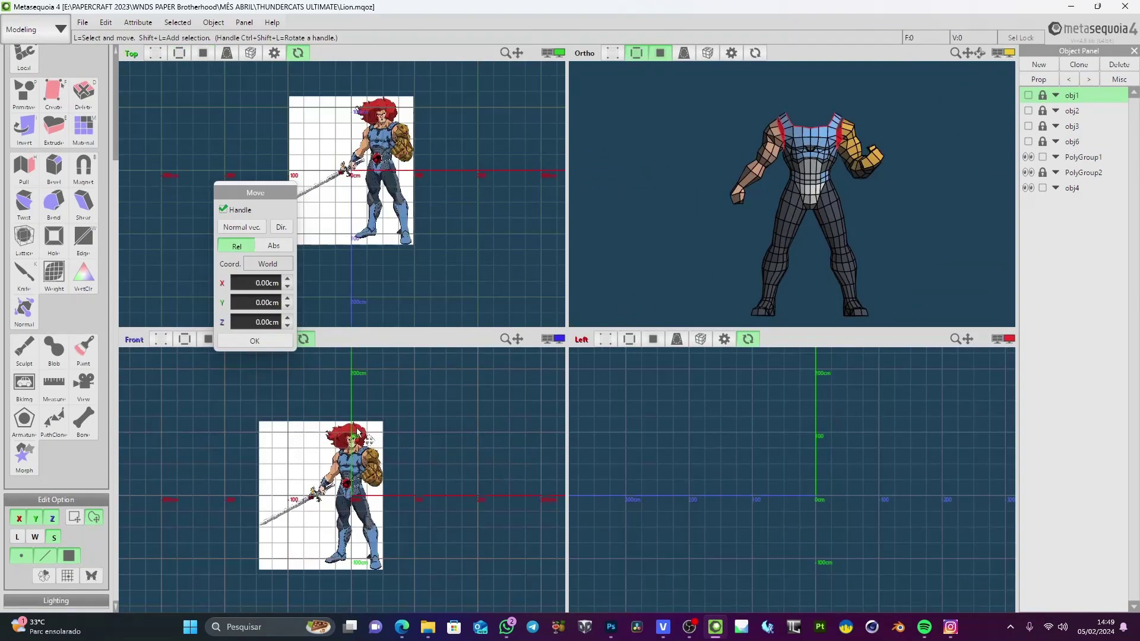
{"action": "scroll", "coordinate": [368, 439], "scroll_direction": "up", "scroll_amount": 3}
{"action": "left_click", "coordinate": [185, 339]}
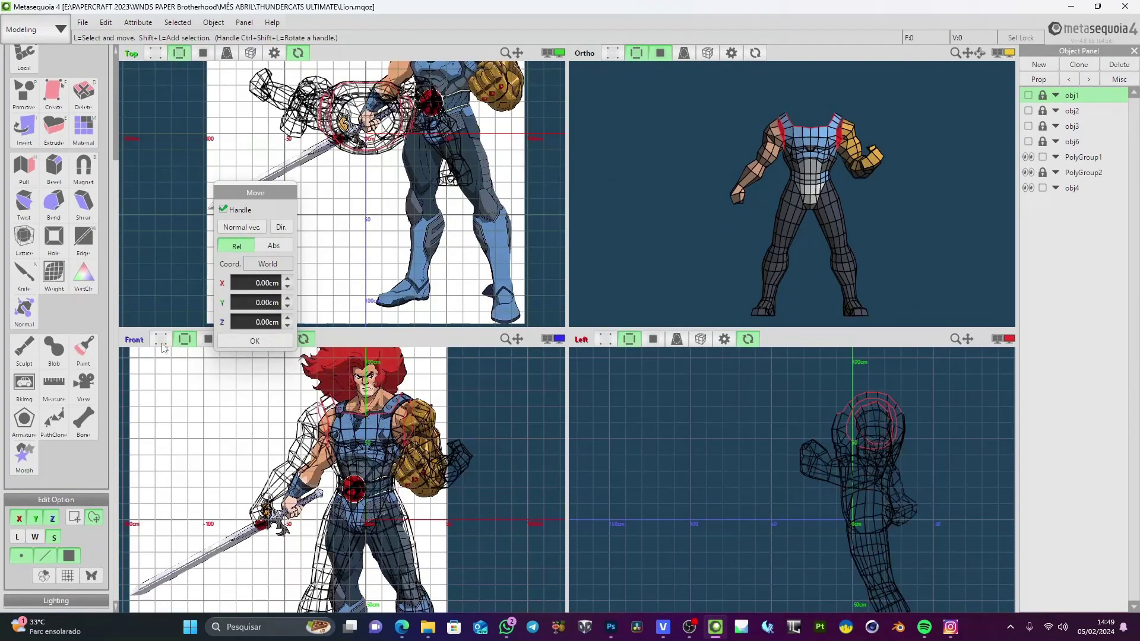
{"action": "left_click", "coordinate": [161, 339]}
{"action": "left_click", "coordinate": [205, 341]}
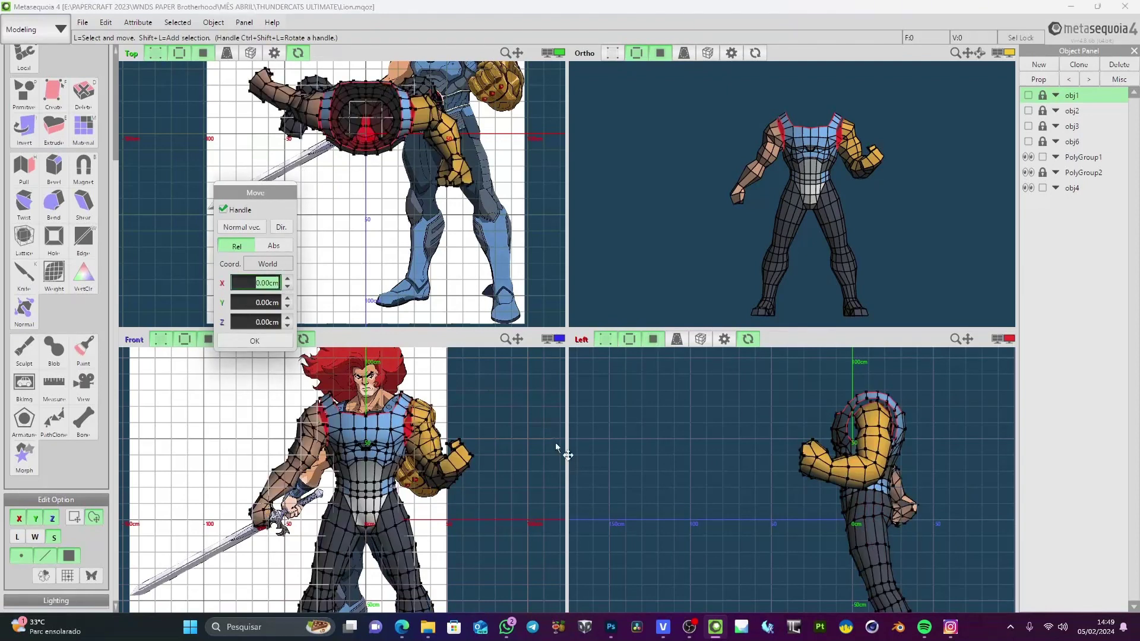
{"action": "middle_click_drag", "start_coordinate": [544, 475], "coordinate": [581, 427]}
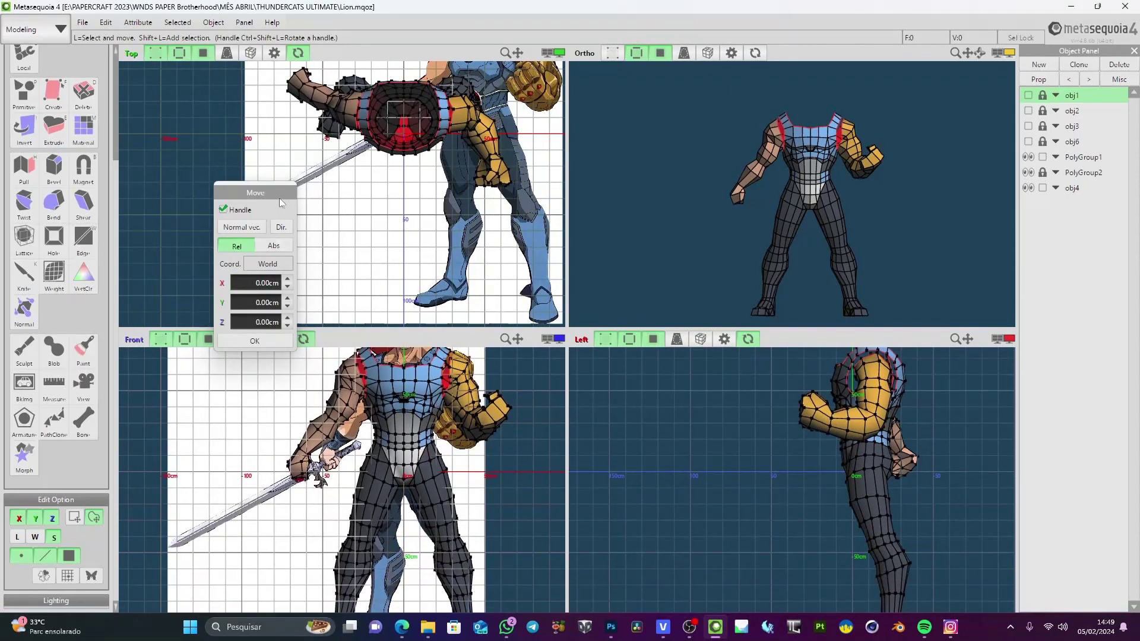
Hide the figure's faces, lines and vertices in the Top, Front and Left views so the sword in the reference is unobstructed
{"action": "left_click_drag", "start_coordinate": [280, 202], "coordinate": [331, 132]}
{"action": "left_click", "coordinate": [208, 339]}
{"action": "left_click", "coordinate": [184, 339]}
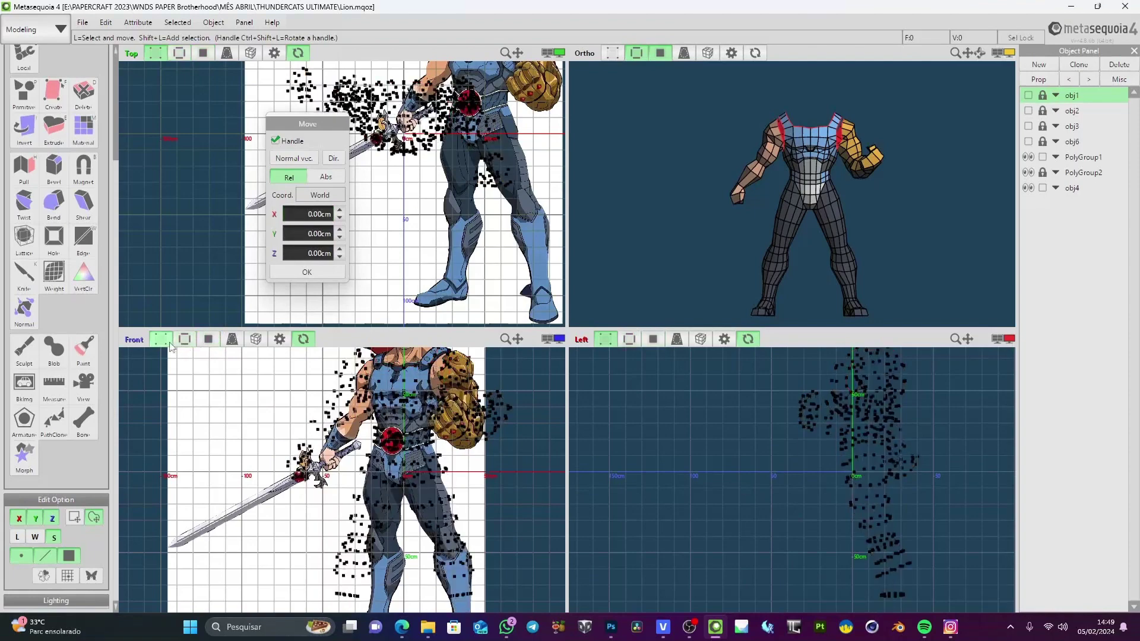
{"action": "scroll", "coordinate": [408, 442], "scroll_direction": "up", "scroll_amount": 3}
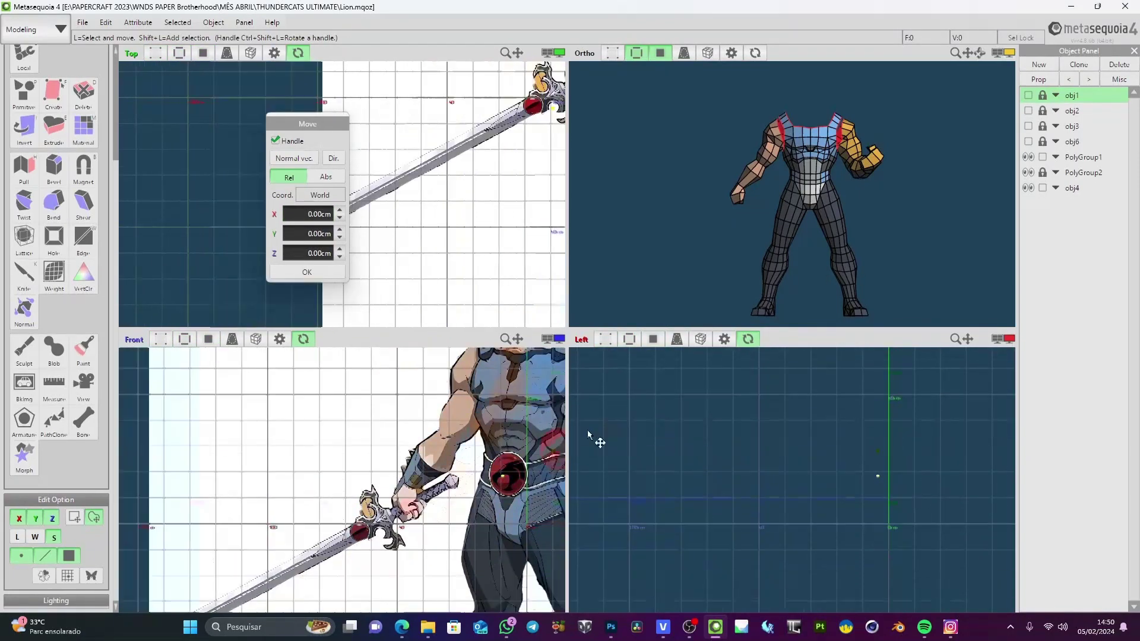
{"action": "middle_click_drag", "start_coordinate": [587, 436], "coordinate": [581, 375]}
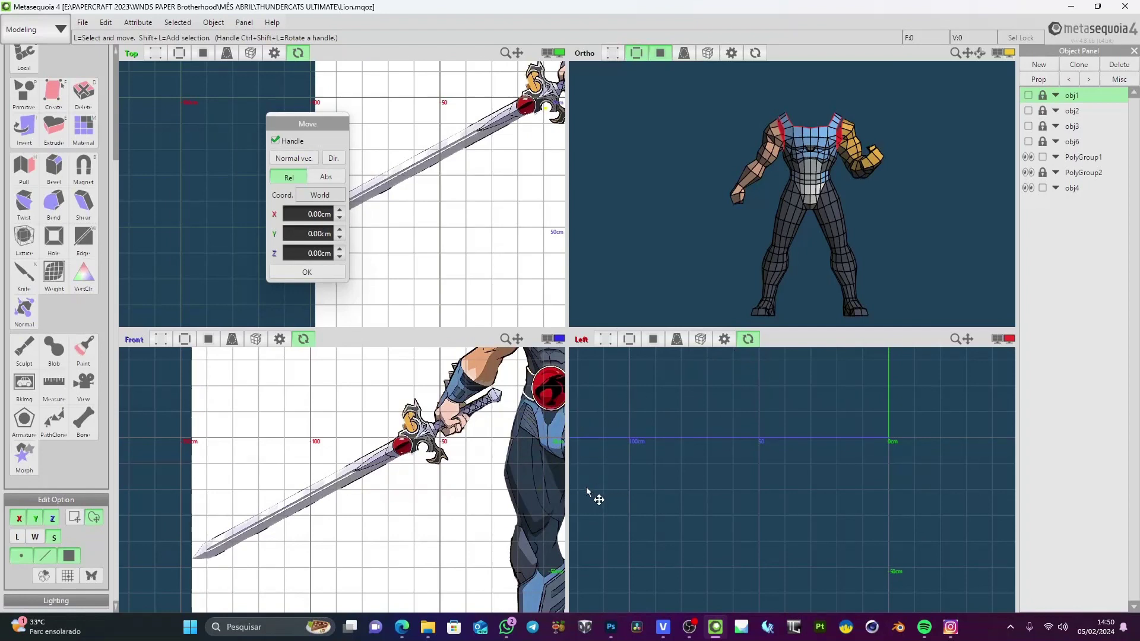
Switch to Photoshop and delete the layer Camada 1 from the lion image
{"action": "mouse_move", "coordinate": [689, 627]}
{"action": "left_click", "coordinate": [611, 627]}
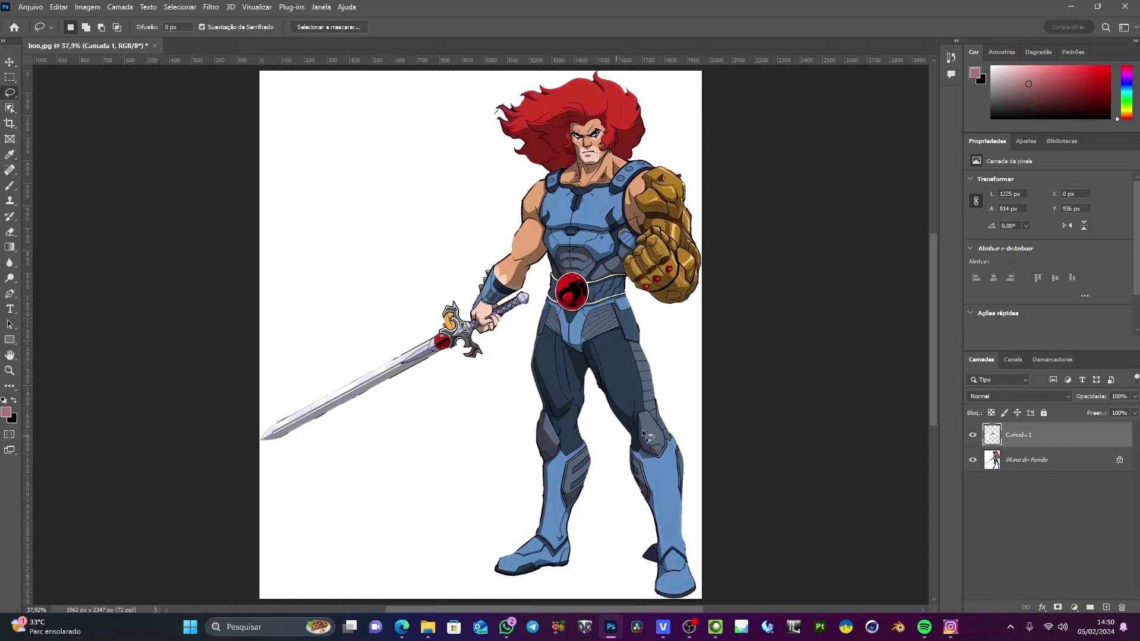
{"action": "left_click", "coordinate": [1122, 607]}
{"action": "left_click", "coordinate": [516, 232]}
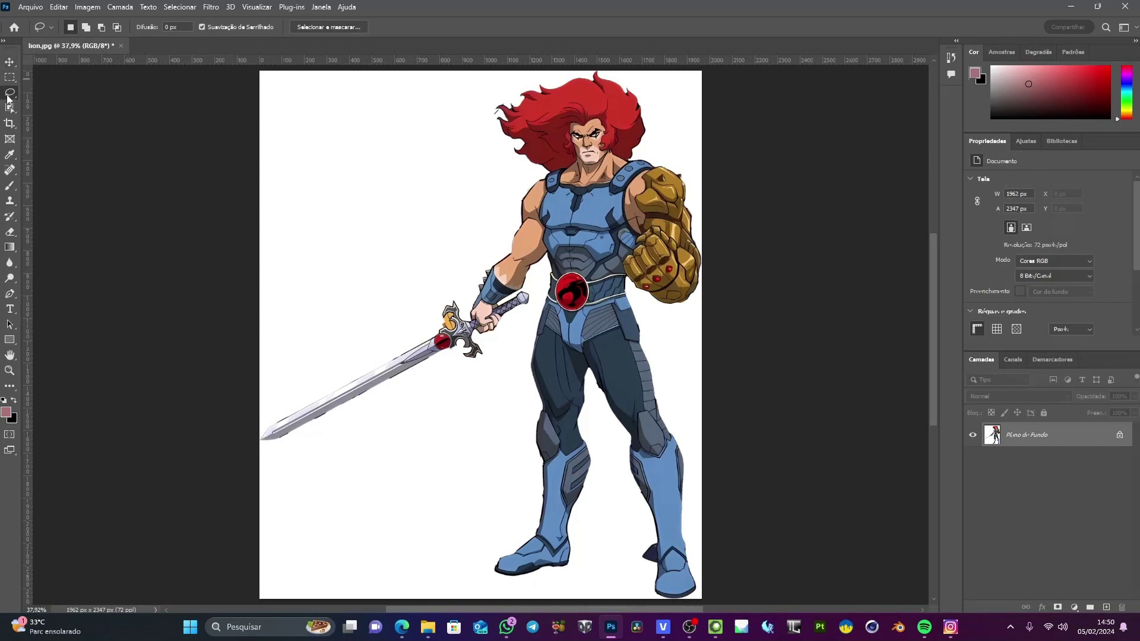
Lasso the sword with its surrounding area, copy it to a new layer and hide the background layer
{"action": "mouse_move", "coordinate": [445, 279]}
{"action": "left_mouse_down"}
{"action": "mouse_move", "coordinate": [290, 336]}
{"action": "mouse_move", "coordinate": [253, 493]}
{"action": "mouse_move", "coordinate": [544, 385]}
{"action": "mouse_move", "coordinate": [509, 251]}
{"action": "mouse_move", "coordinate": [446, 278]}
{"action": "left_mouse_up"}
{"action": "key", "text": "ctrl+j"}
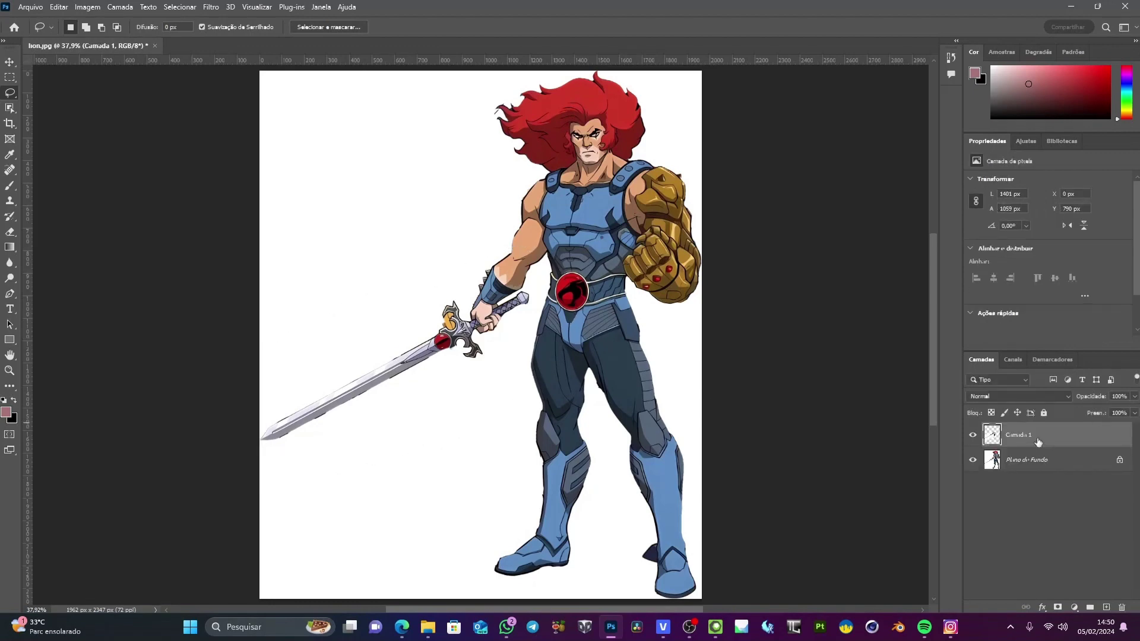
{"action": "left_click", "coordinate": [973, 460]}
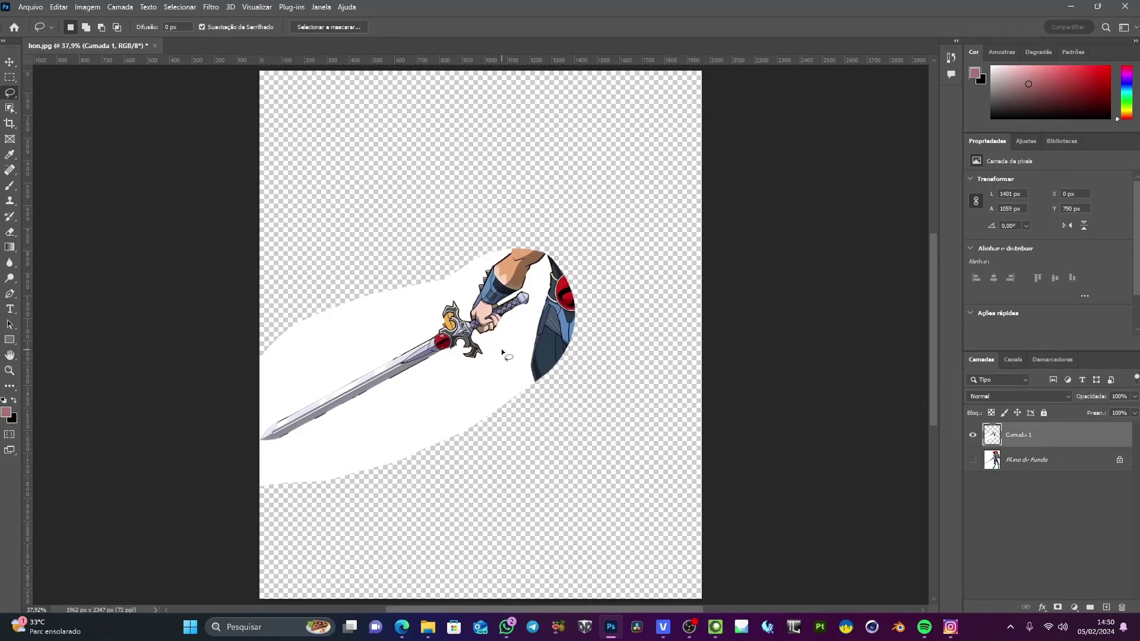
Free-transform the sword layer, moving it toward the canvas centre and rotating it about 119.7° so the blade points upward
{"action": "key", "text": "ctrl+t"}
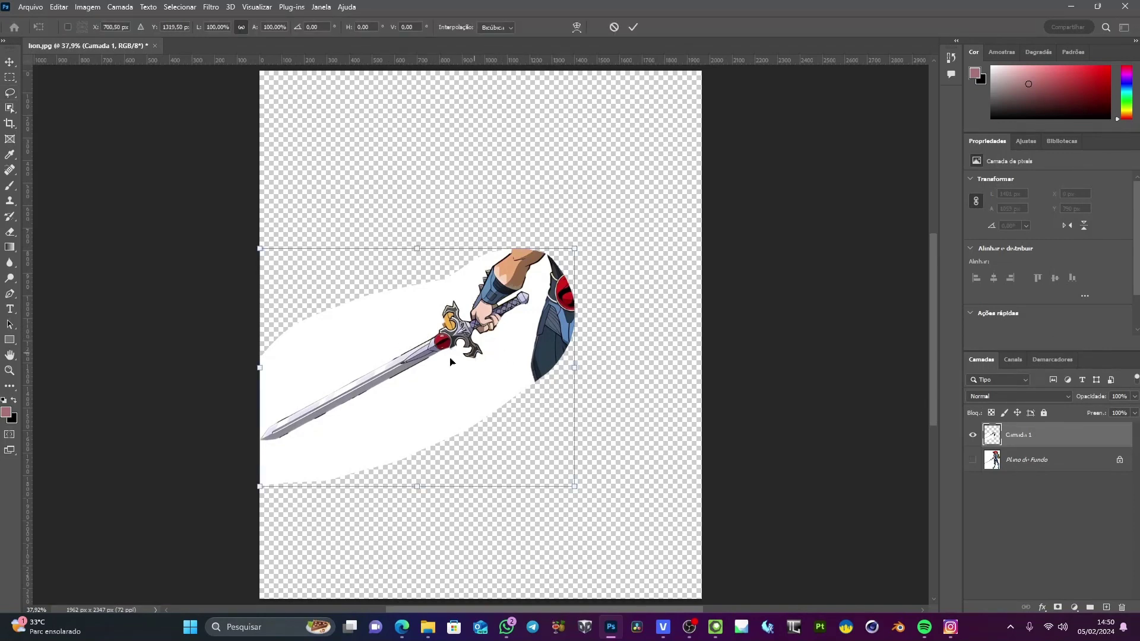
{"action": "left_click_drag", "start_coordinate": [438, 358], "coordinate": [514, 362]}
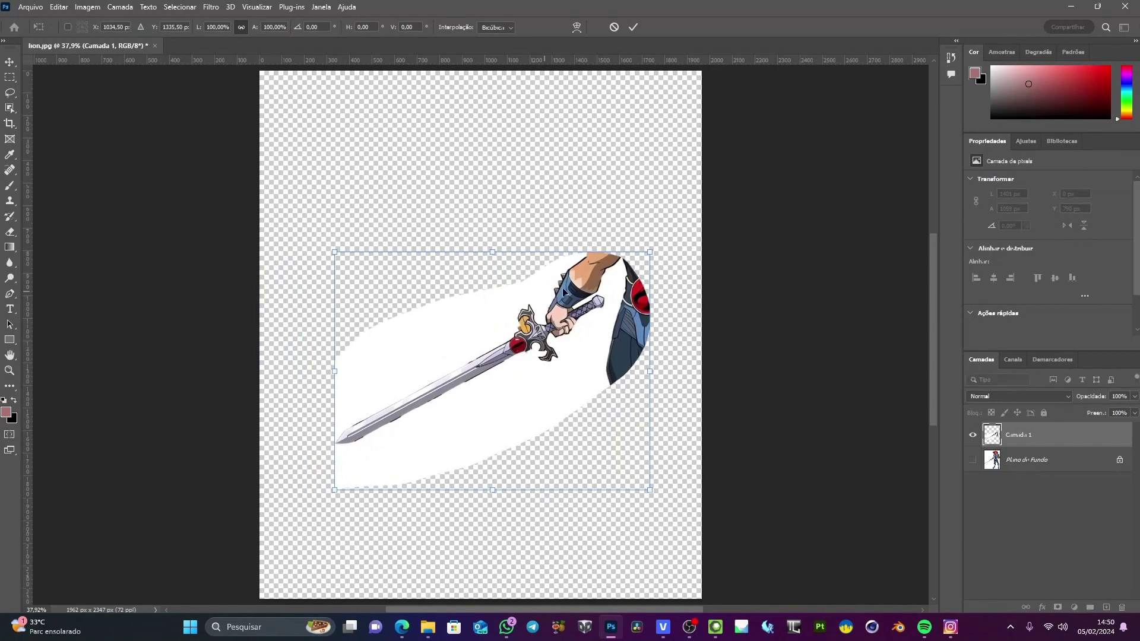
{"action": "left_click_drag", "start_coordinate": [669, 215], "coordinate": [519, 516]}
{"action": "left_click_drag", "start_coordinate": [518, 384], "coordinate": [505, 360]}
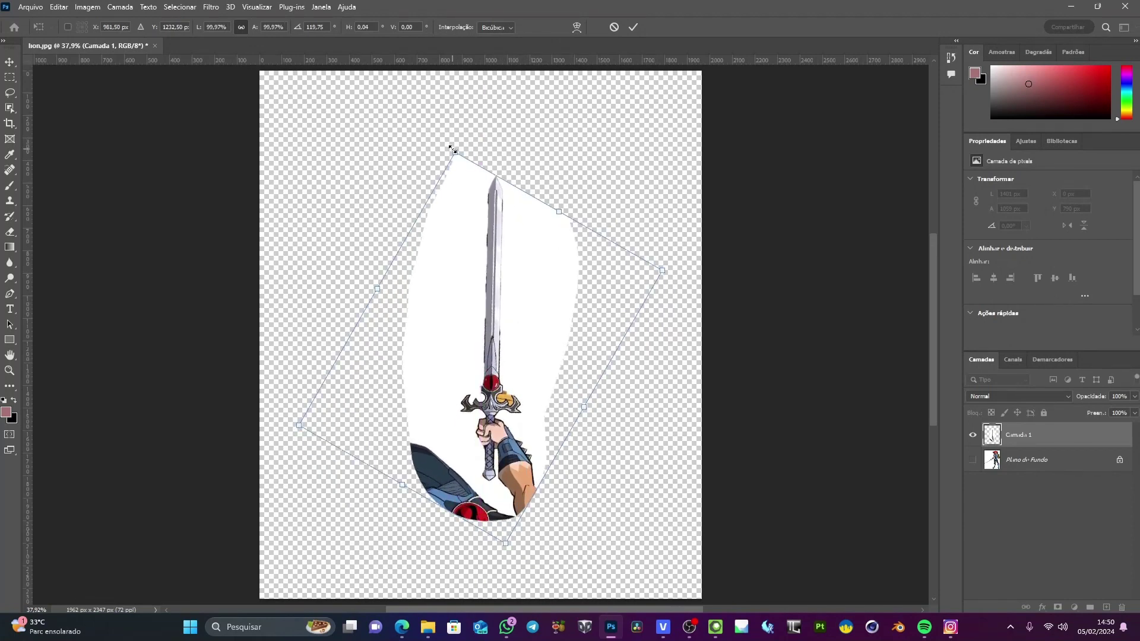
{"action": "left_click_drag", "start_coordinate": [453, 149], "coordinate": [454, 146]}
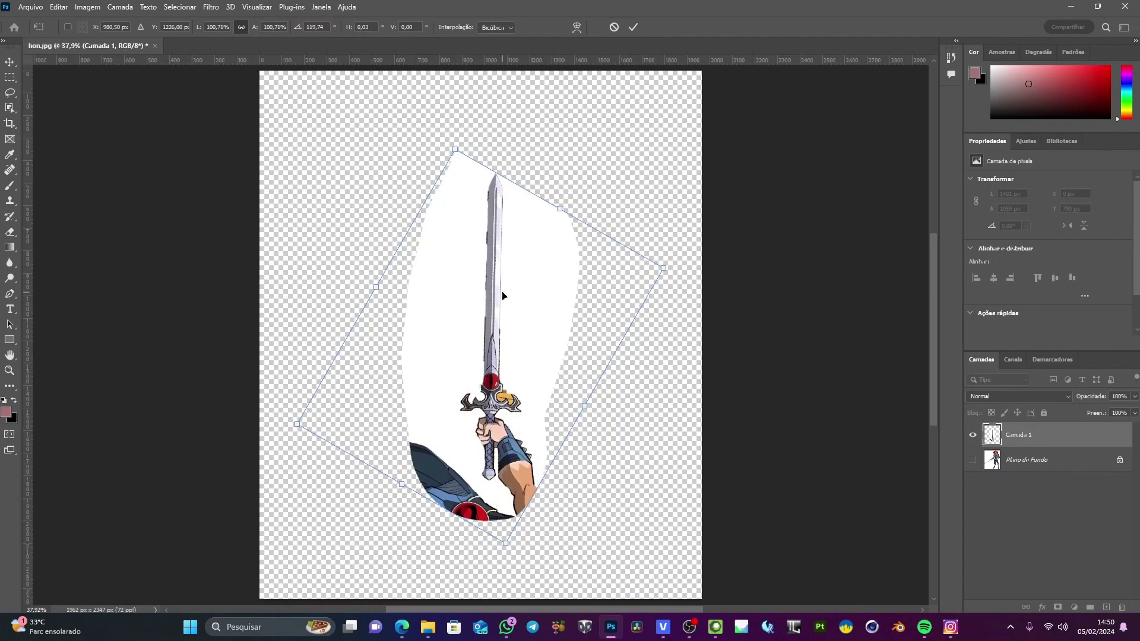
Fine-tune the sword layer's rotation to about 118.3° so the blade stands vertical, and apply the transform
{"action": "scroll", "coordinate": [502, 295], "scroll_direction": "up", "scroll_amount": 3, "text": "alt"}
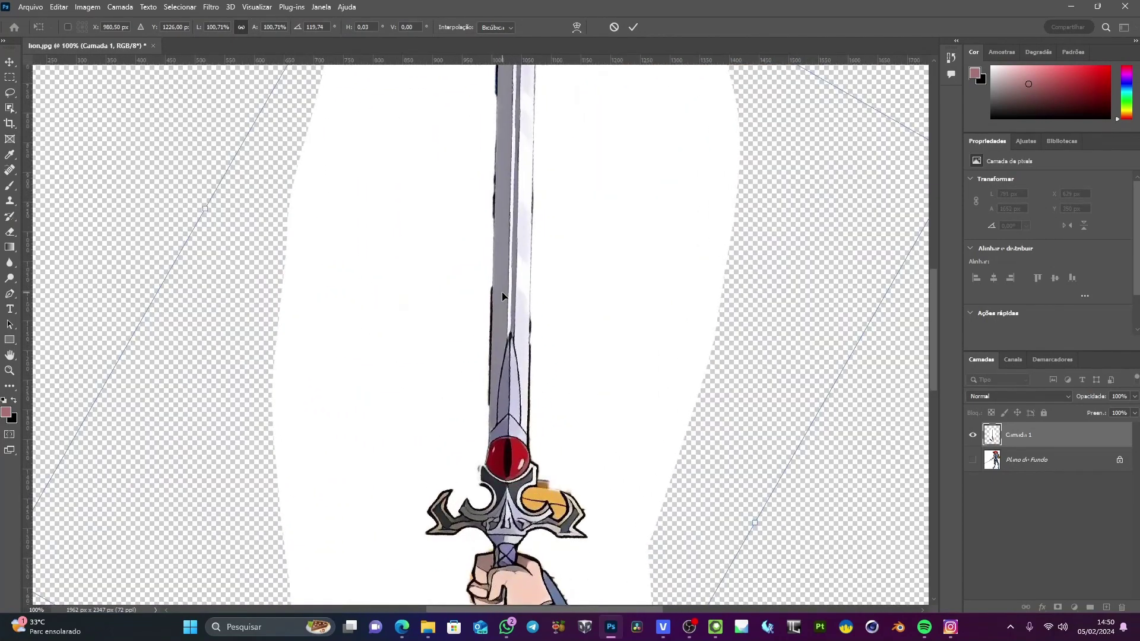
{"action": "scroll", "coordinate": [503, 295], "scroll_direction": "down", "scroll_amount": 2, "text": "alt"}
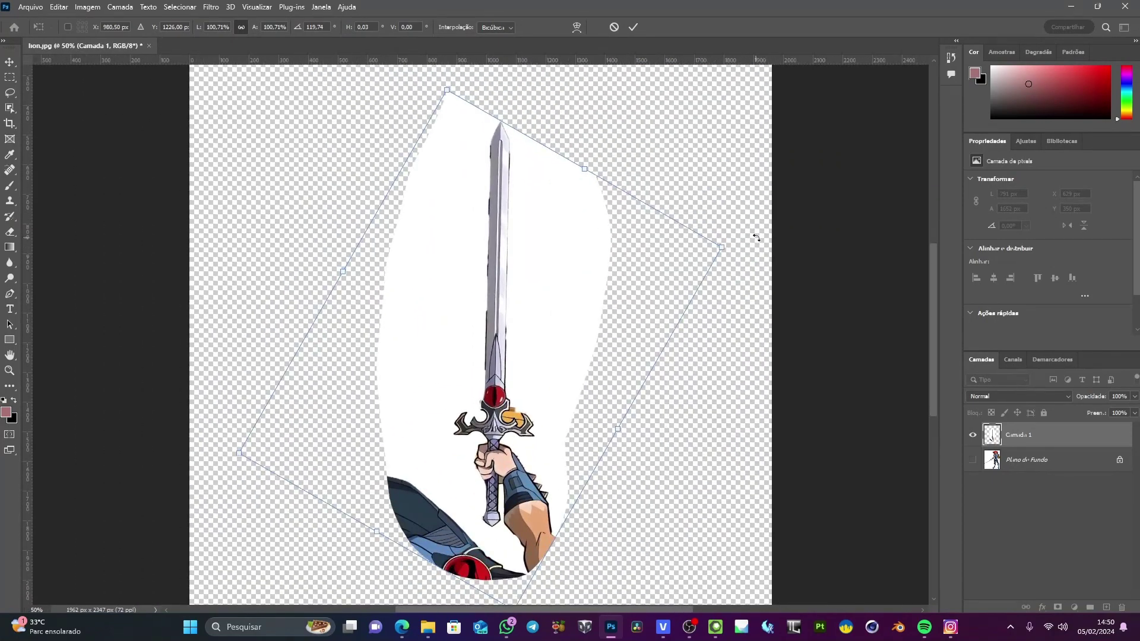
{"action": "mouse_move", "coordinate": [756, 237]}
{"action": "left_mouse_down"}
{"action": "mouse_move", "coordinate": [776, 216]}
{"action": "mouse_move", "coordinate": [744, 231]}
{"action": "left_mouse_up"}
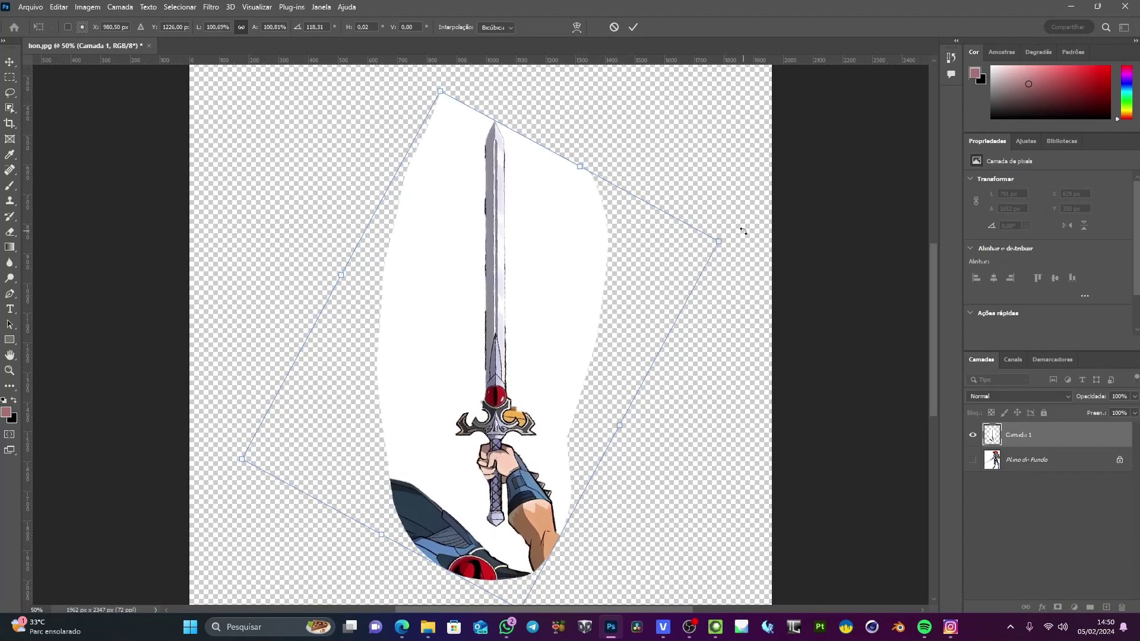
{"action": "key", "text": "Return"}
{"action": "key", "text": "l"}
{"action": "key", "text": "ctrl+minus"}
{"action": "key", "text": "ctrl+minus"}
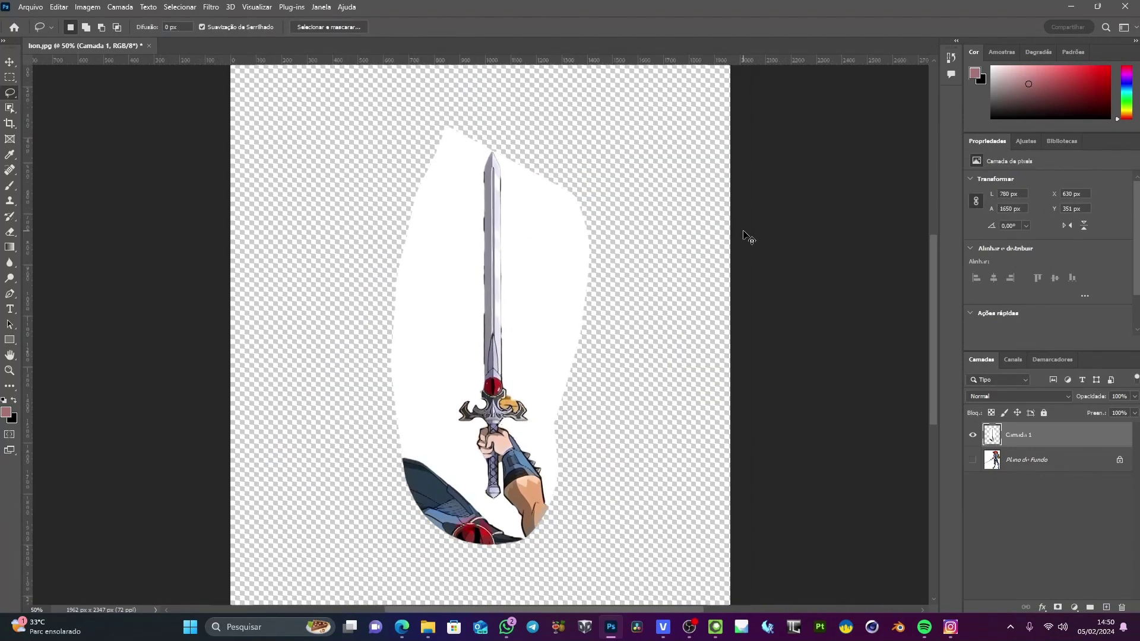
{"action": "key", "text": "ctrl+plus"}
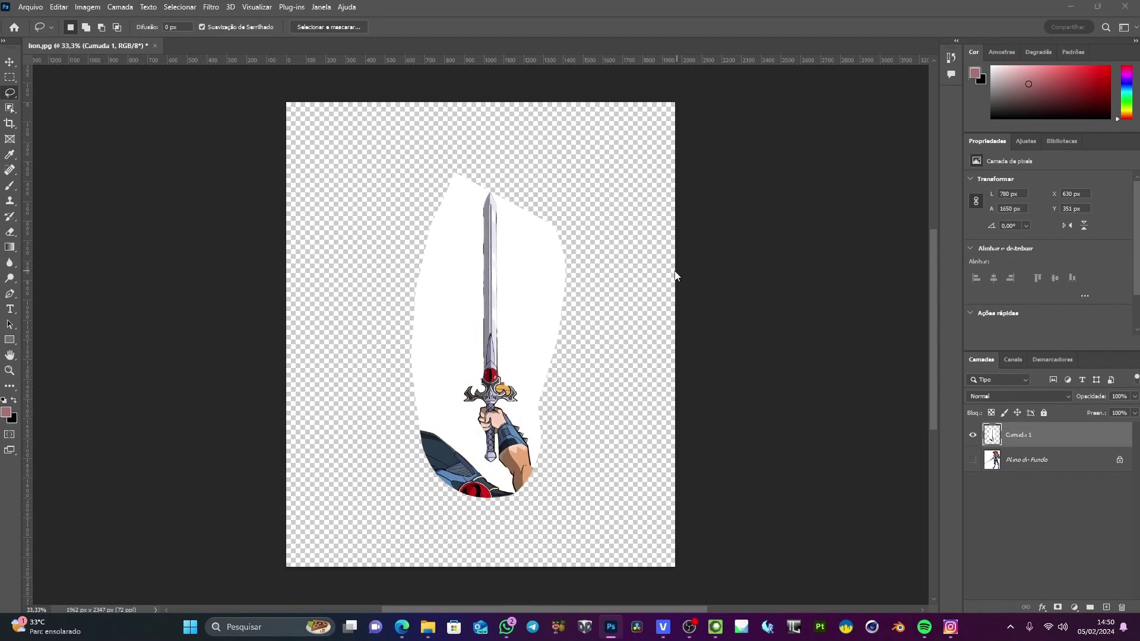
Save a JPEG copy of the sword image as espada in the THUNDERCATS ULTIMATE folder
{"action": "key", "text": "ctrl+alt+s"}
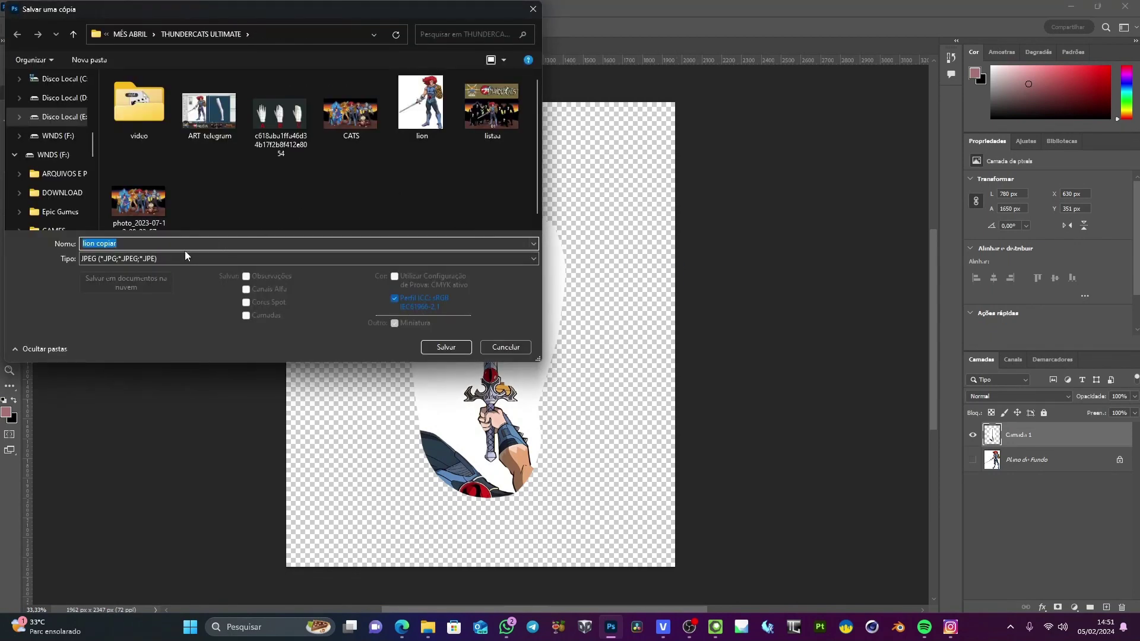
{"action": "type", "text": "espada"}
{"action": "left_click", "coordinate": [452, 345]}
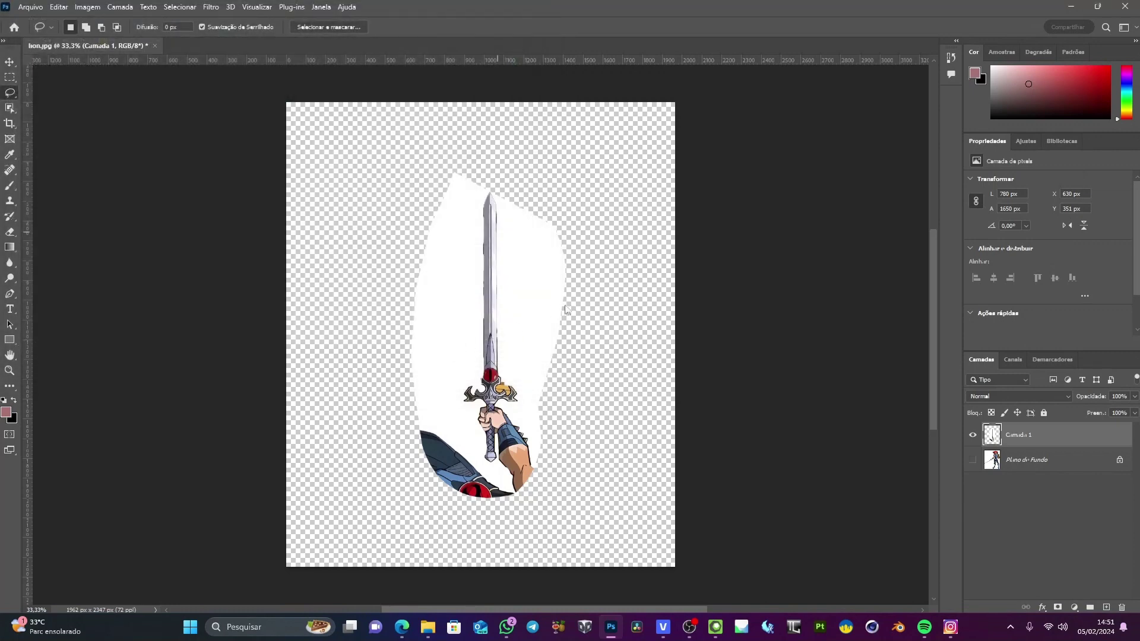
{"action": "left_click", "coordinate": [631, 157]}
Return to Metasequoia and toggle the Ortho view between the single and four-view layouts, ending with four views
{"action": "left_click", "coordinate": [717, 621]}
{"action": "scroll", "coordinate": [512, 420], "scroll_direction": "down", "scroll_amount": 8}
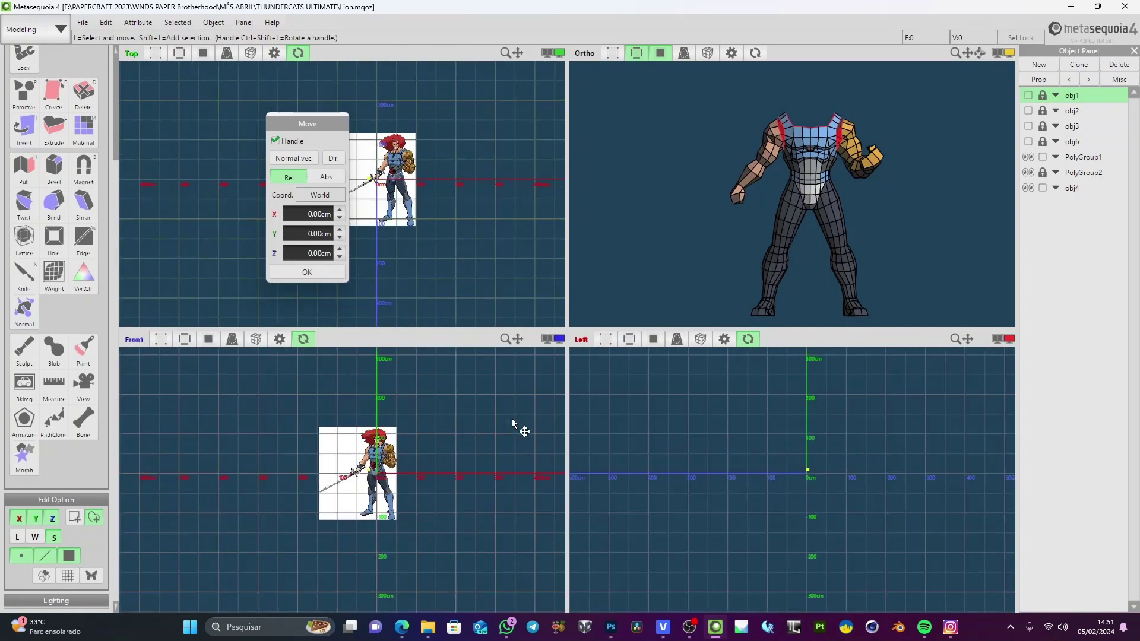
{"action": "scroll", "coordinate": [512, 420], "scroll_direction": "up", "scroll_amount": 6}
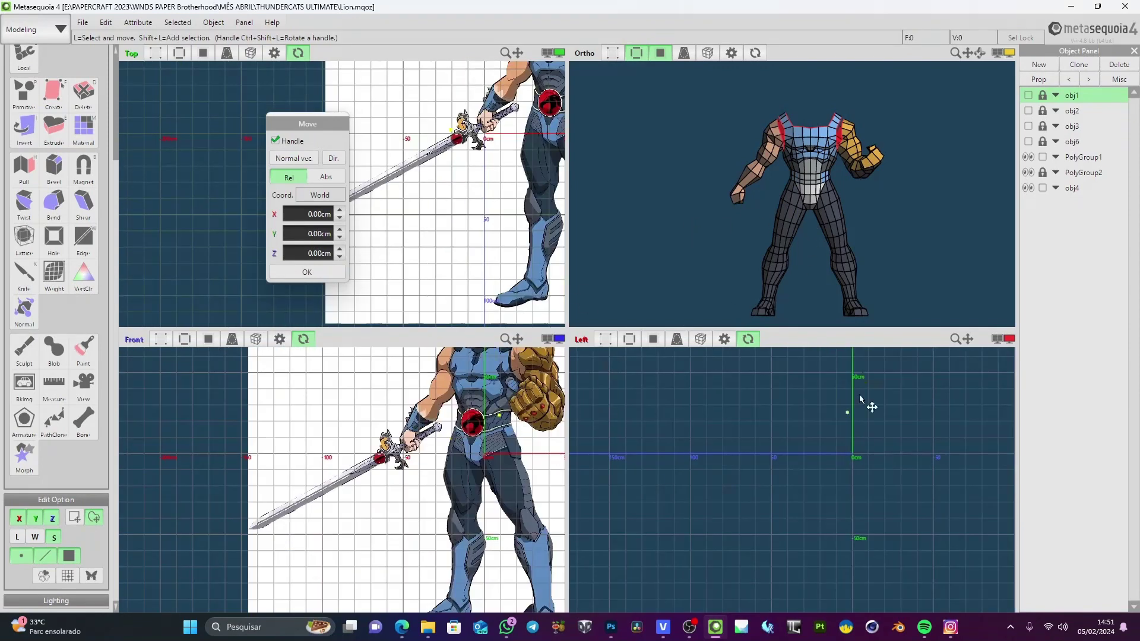
{"action": "left_click", "coordinate": [1010, 52]}
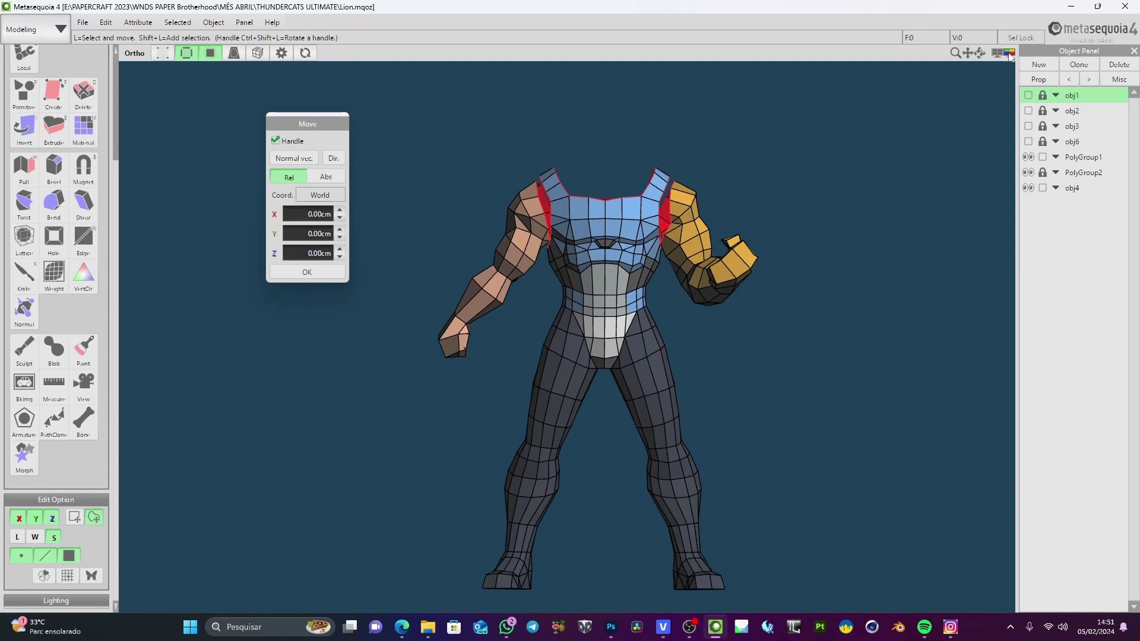
{"action": "left_click", "coordinate": [1010, 53]}
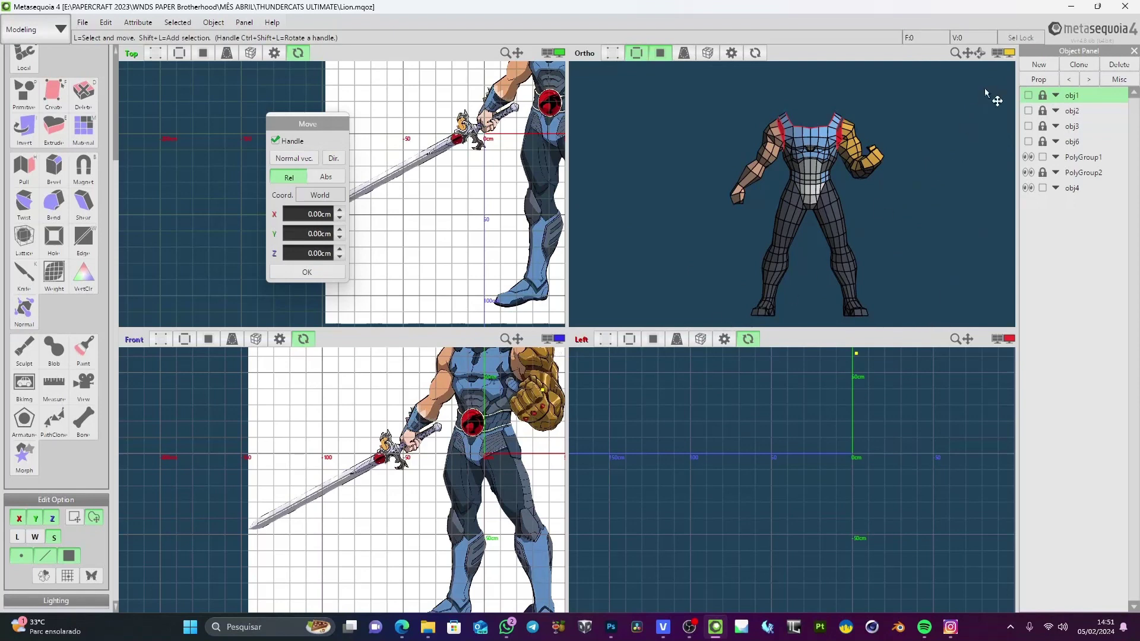
{"action": "left_click", "coordinate": [1010, 53]}
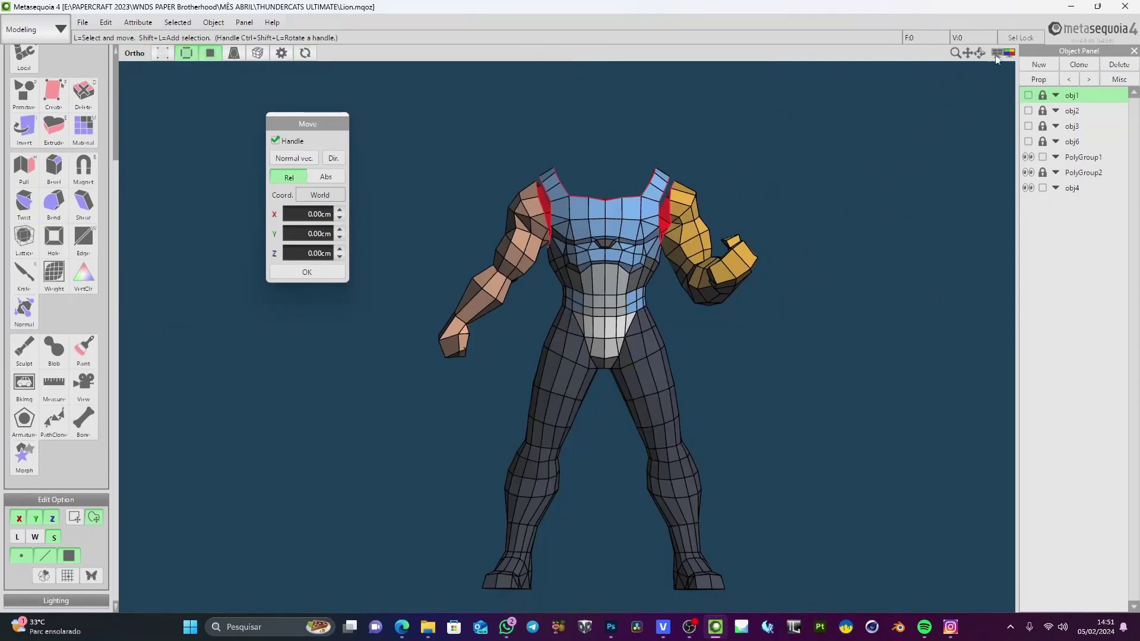
{"action": "left_click", "coordinate": [1013, 54]}
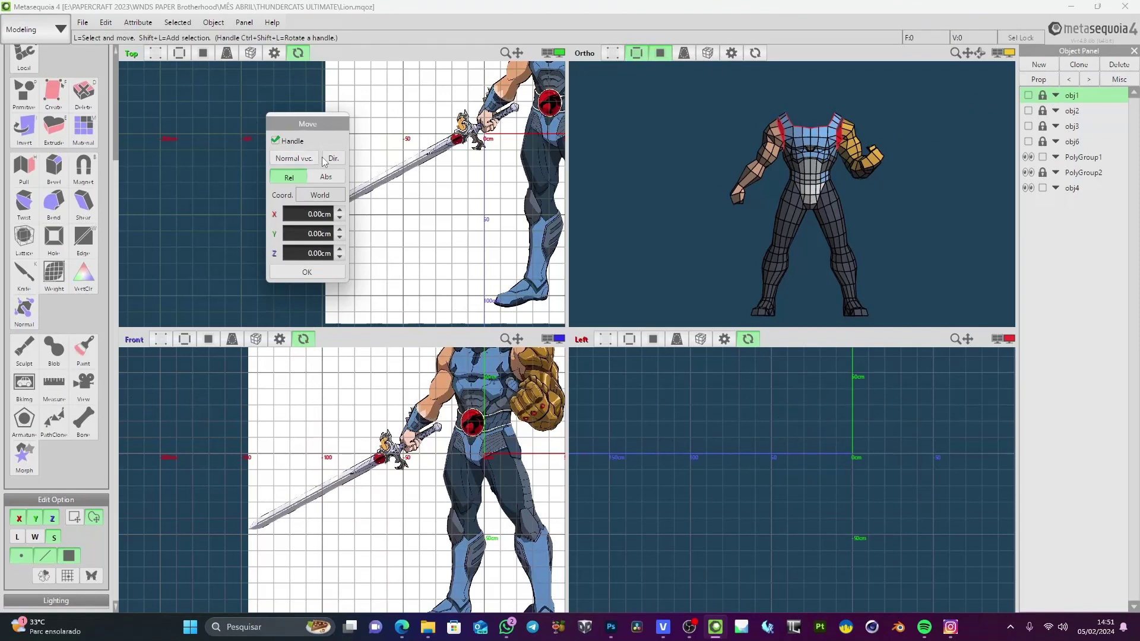
{"action": "left_click", "coordinate": [301, 234]}
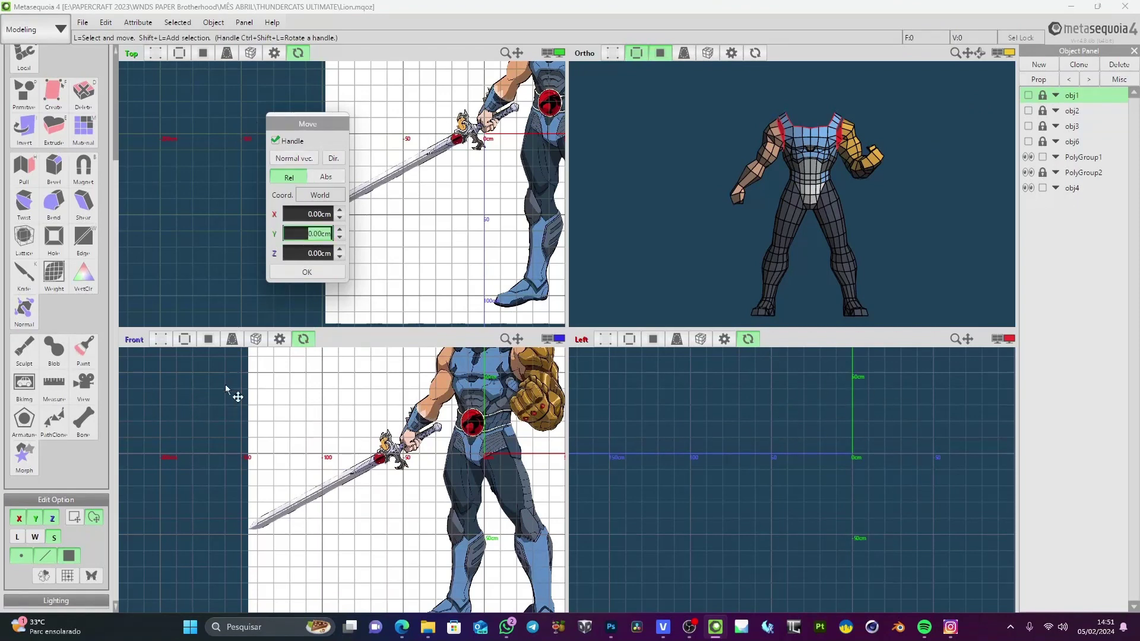
Enlarge the Front view to fill the viewport and centre the reference image in it
{"action": "left_click", "coordinate": [559, 339]}
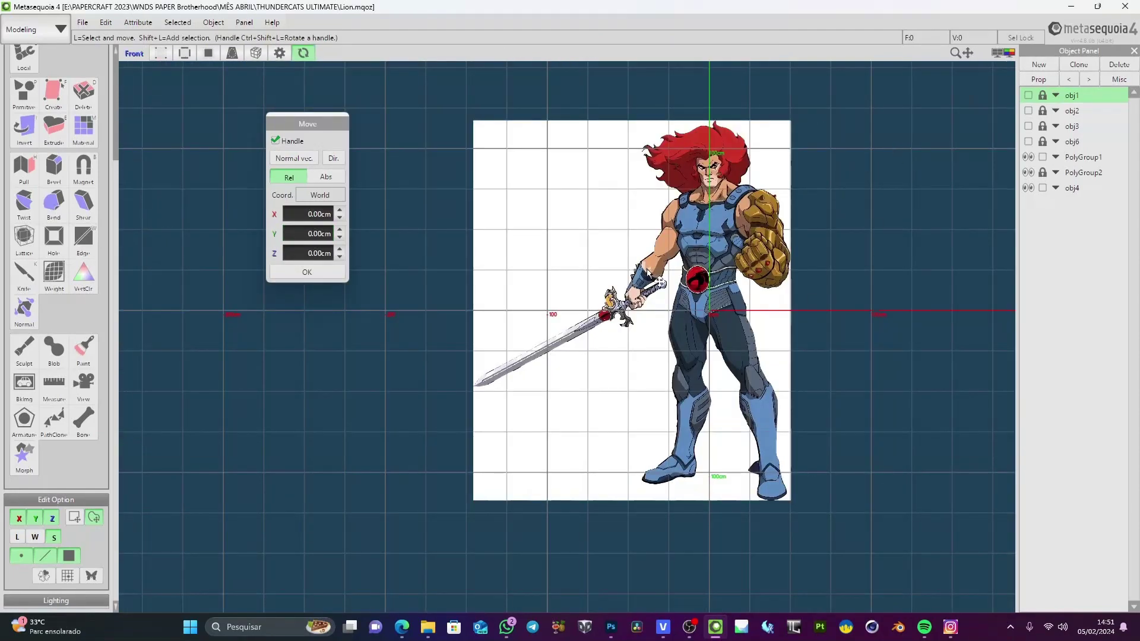
{"action": "middle_click_drag", "start_coordinate": [647, 269], "coordinate": [613, 299]}
{"action": "scroll", "coordinate": [611, 313], "scroll_direction": "up", "scroll_amount": 2}
{"action": "scroll", "coordinate": [611, 313], "scroll_direction": "down", "scroll_amount": 2}
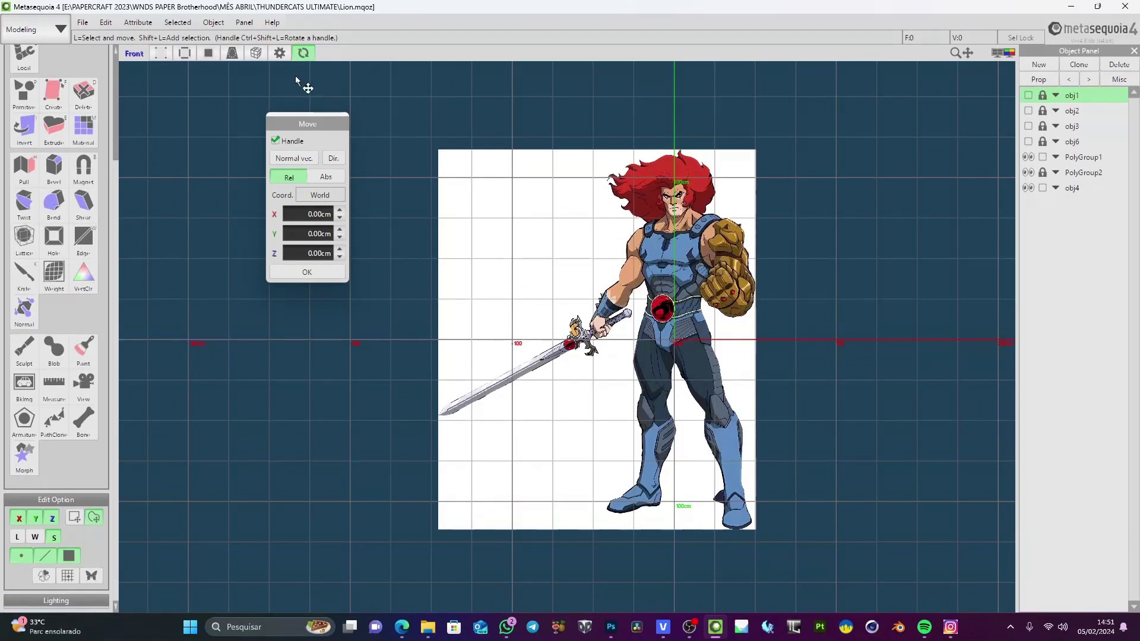
Load the espada image from the THUNDERCATS ULTIMATE folder as the Front view's background image
{"action": "left_click", "coordinate": [280, 53]}
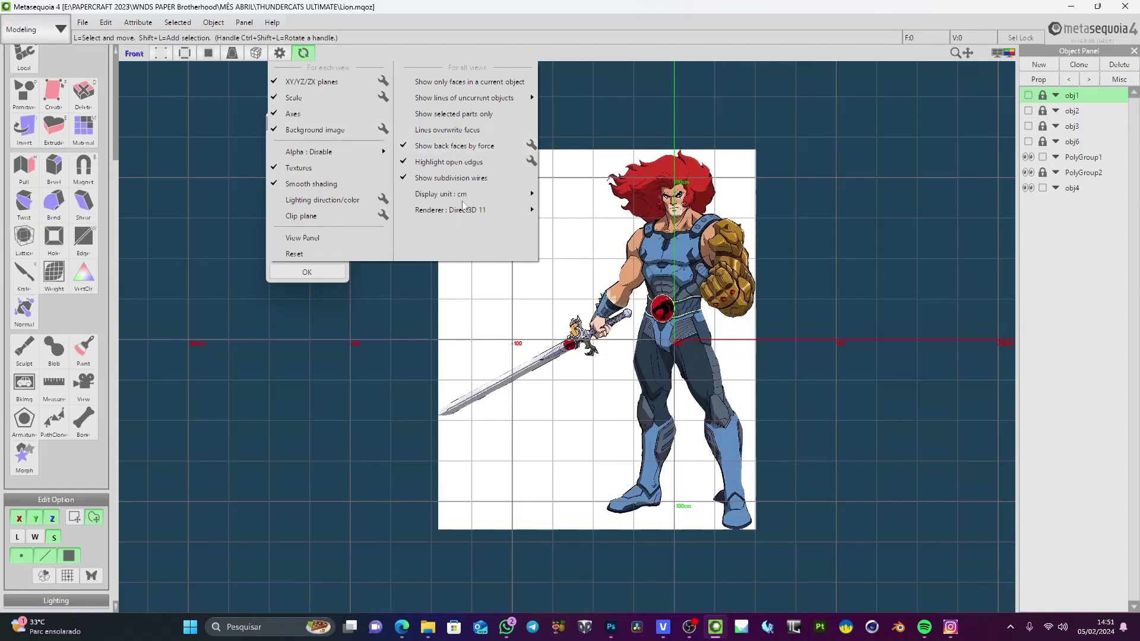
{"action": "left_click", "coordinate": [383, 130]}
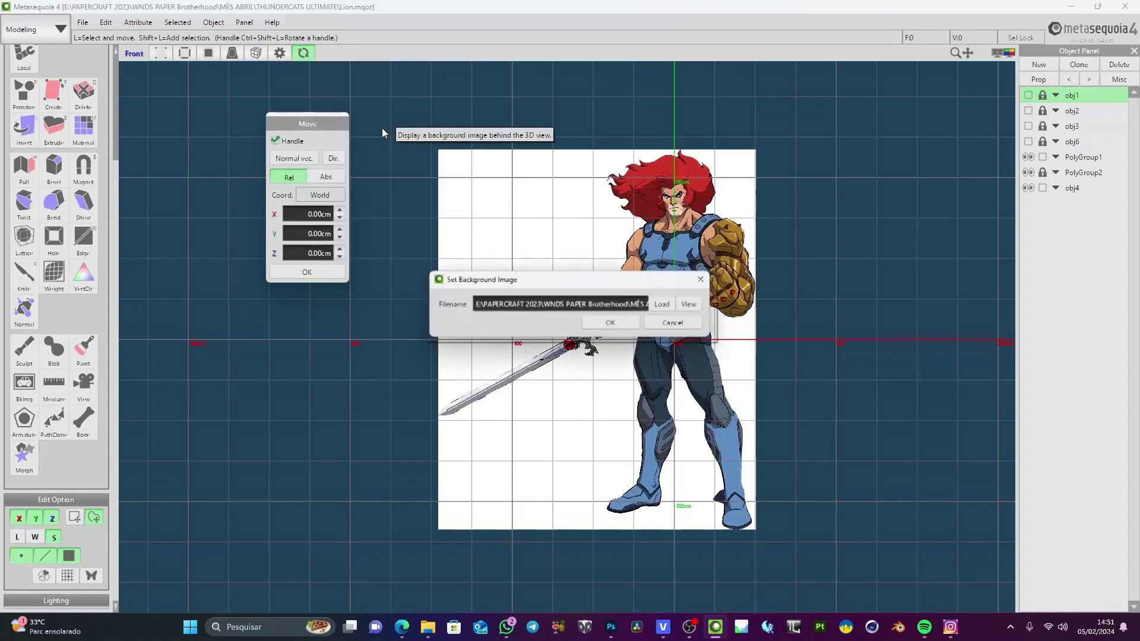
{"action": "left_click", "coordinate": [664, 305]}
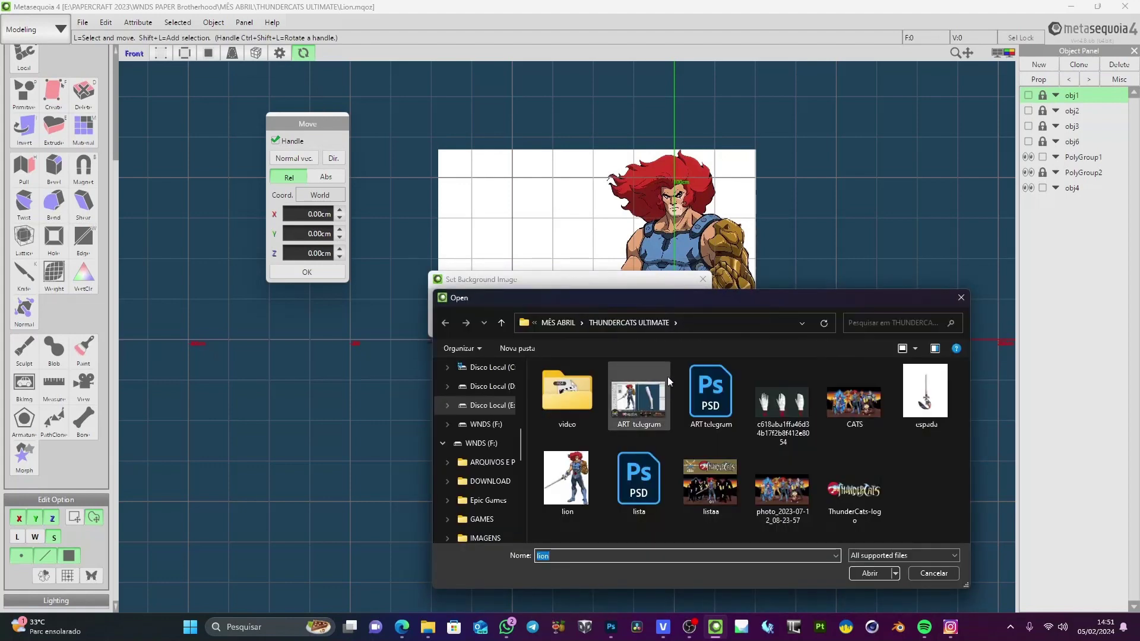
{"action": "left_click", "coordinate": [926, 393]}
{"action": "left_click", "coordinate": [868, 572]}
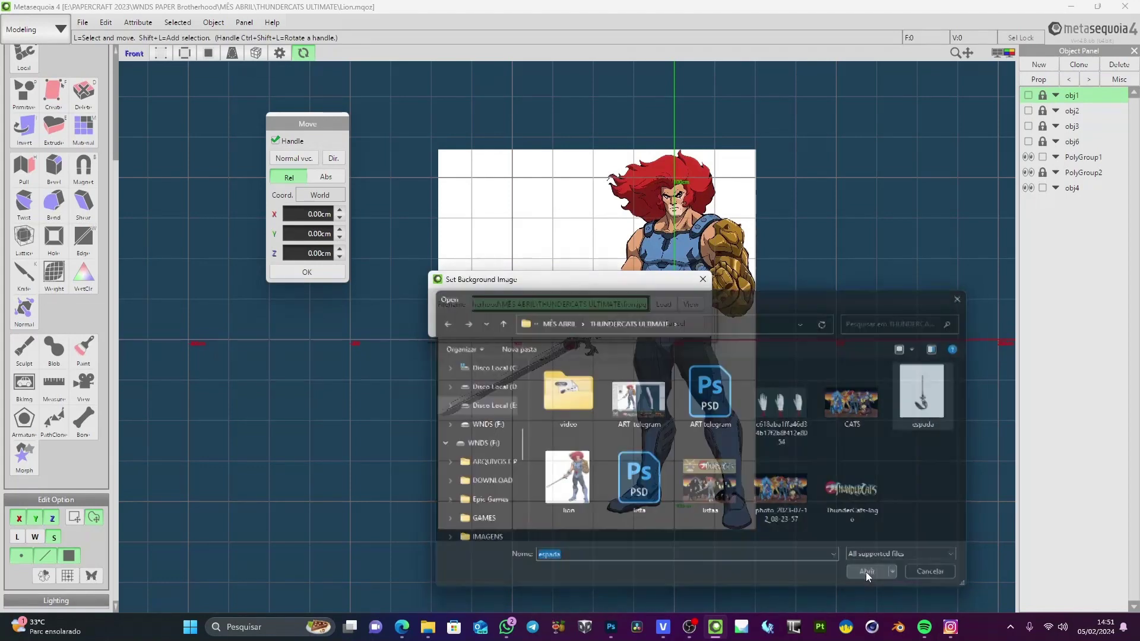
{"action": "left_click", "coordinate": [603, 325]}
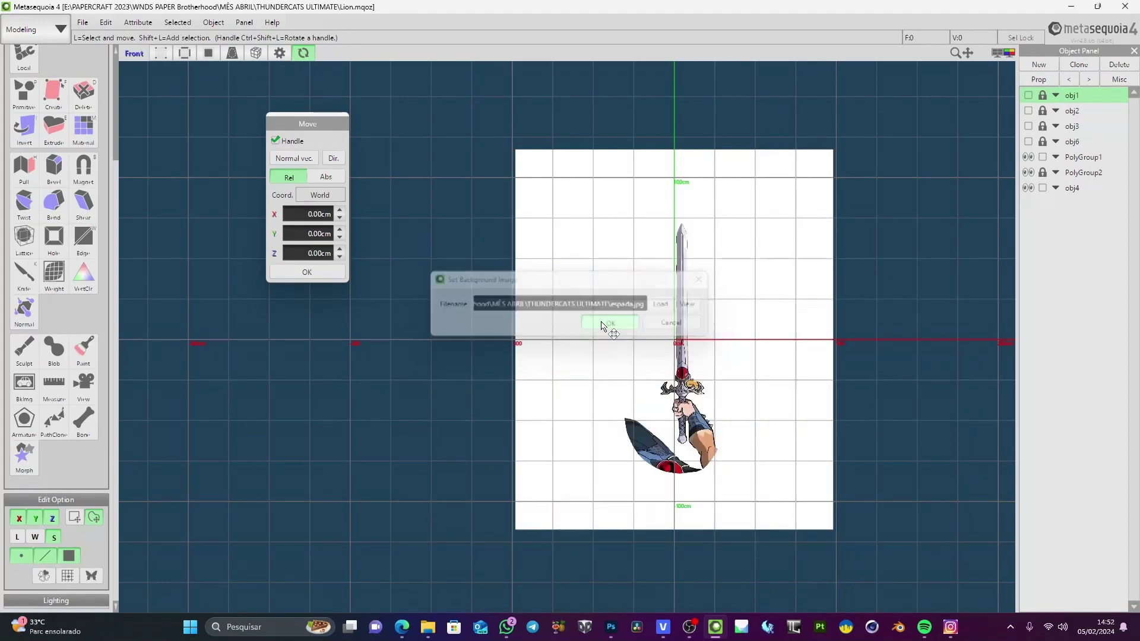
Move the Front background image to about X -5.13 cm, Y 64.88 cm, centring the sword on the vertical axis with its pommel near the origin
{"action": "middle_click_drag", "start_coordinate": [721, 351], "coordinate": [659, 336]}
{"action": "scroll", "coordinate": [659, 336], "scroll_direction": "up", "scroll_amount": 3}
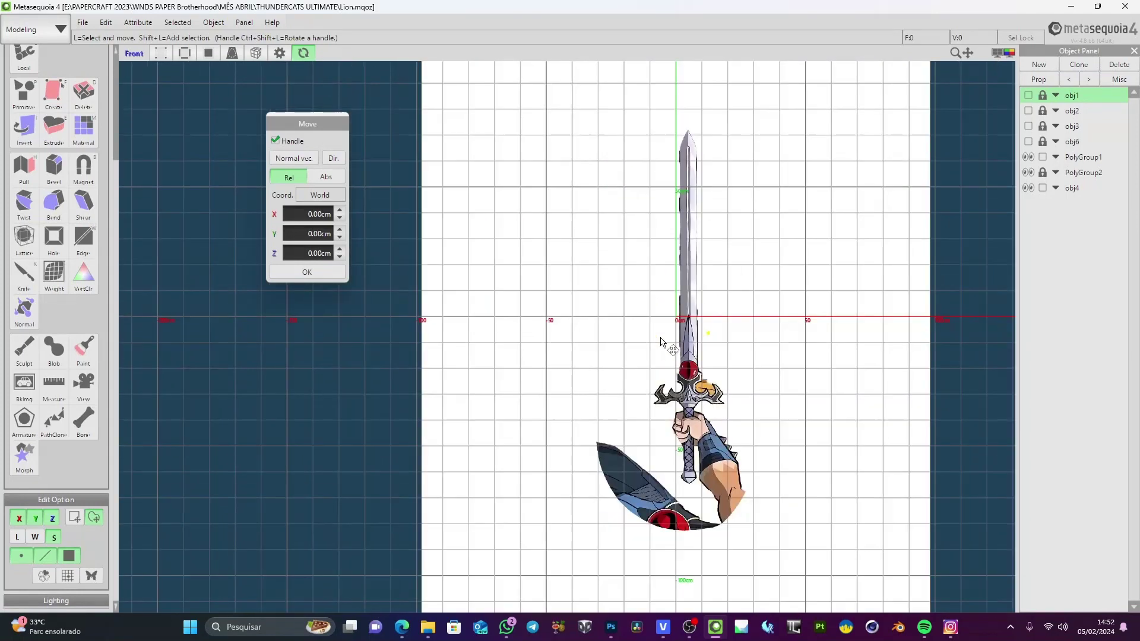
{"action": "scroll", "coordinate": [695, 359], "scroll_direction": "down", "scroll_amount": 3}
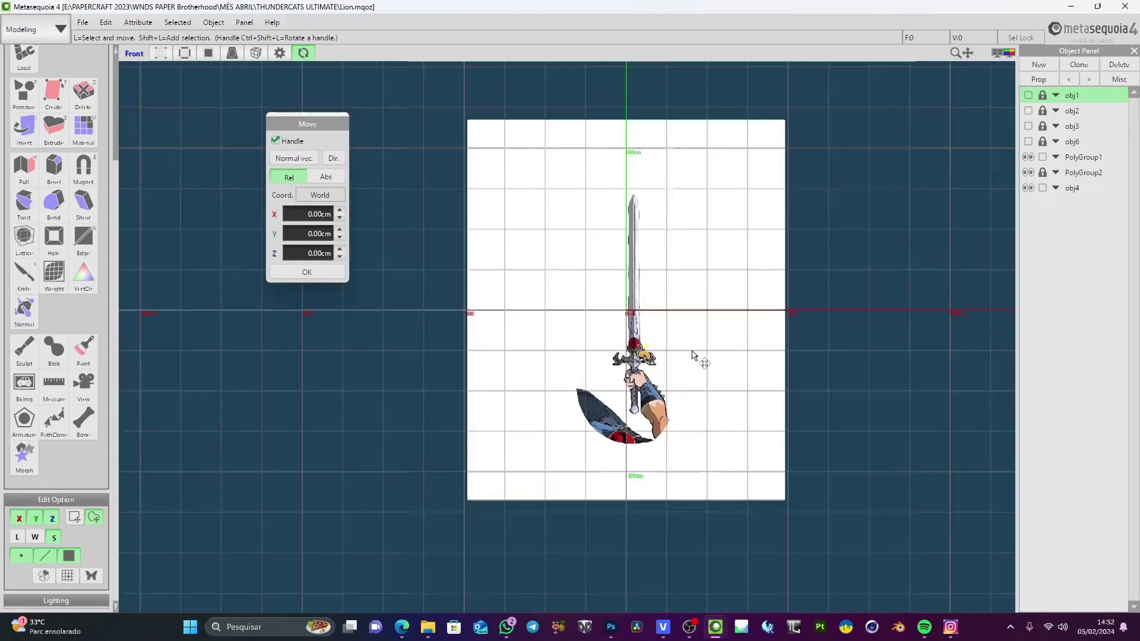
{"action": "scroll", "coordinate": [698, 365], "scroll_direction": "up", "scroll_amount": 3}
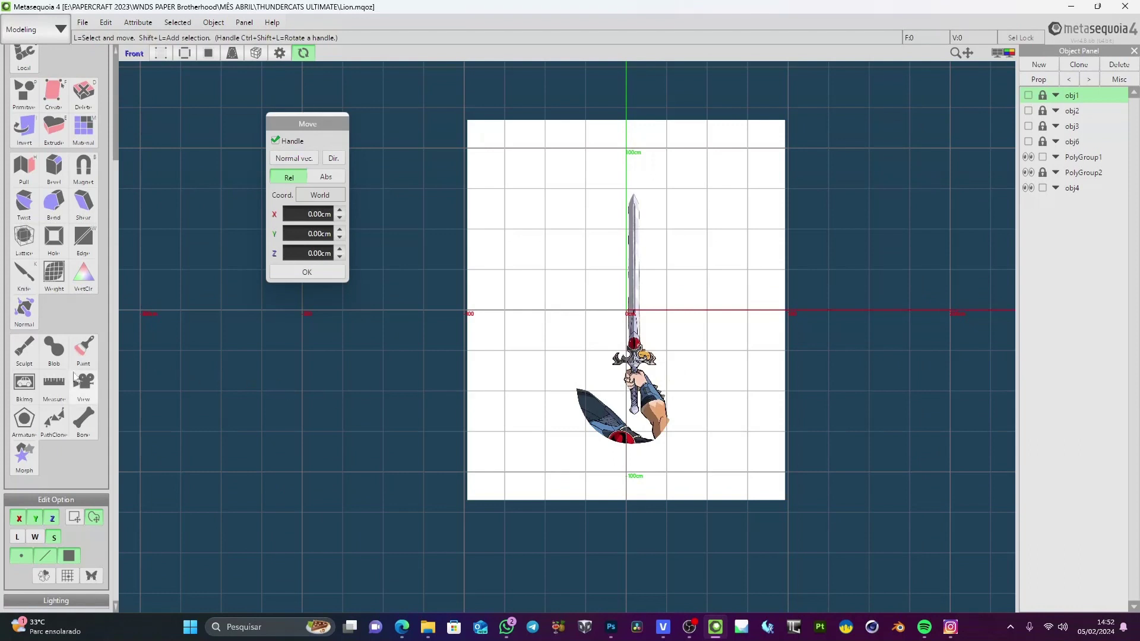
{"action": "left_click", "coordinate": [30, 387]}
{"action": "middle_click_drag", "start_coordinate": [678, 322], "coordinate": [684, 330]}
{"action": "left_click_drag", "start_coordinate": [685, 329], "coordinate": [676, 224]}
{"action": "middle_click_drag", "start_coordinate": [677, 223], "coordinate": [666, 326]}
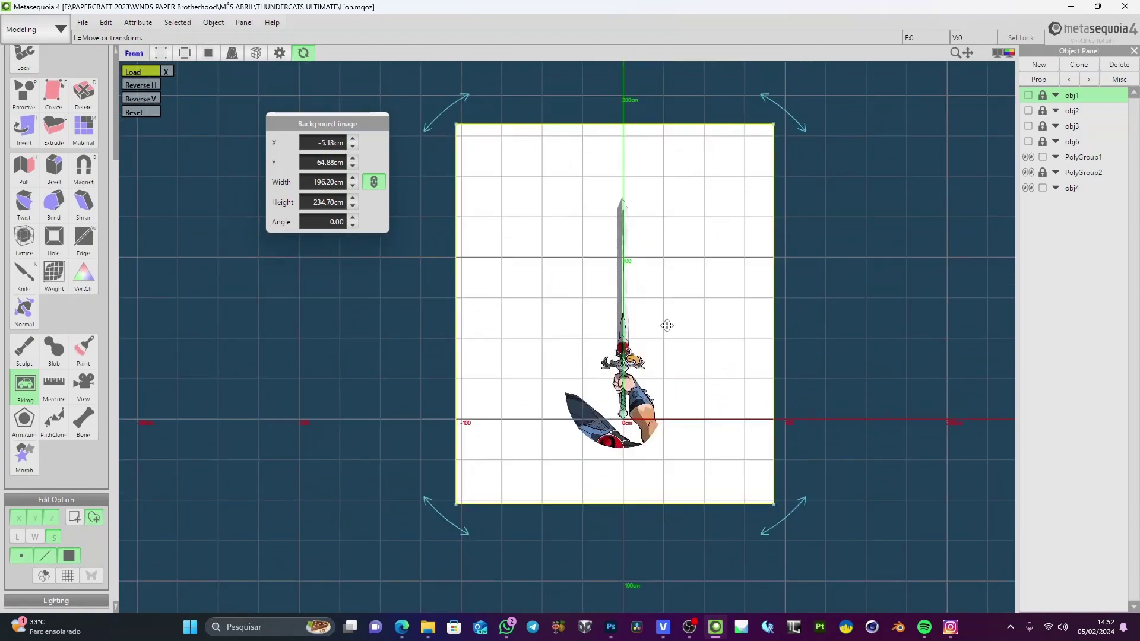
Try rotating the background image slightly by eye, and reset its angle to 0
{"action": "left_click_drag", "start_coordinate": [804, 132], "coordinate": [775, 121]}
{"action": "left_click", "coordinate": [335, 222]}
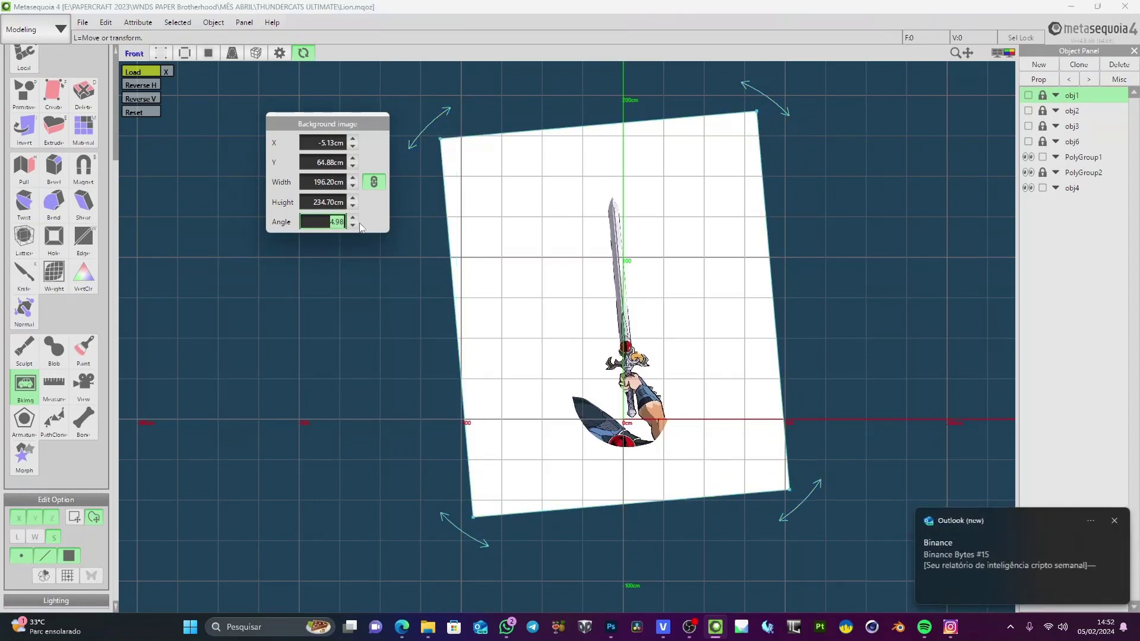
{"action": "key", "text": "Return"}
{"action": "key", "text": "Tab"}
{"action": "key", "text": "Tab"}
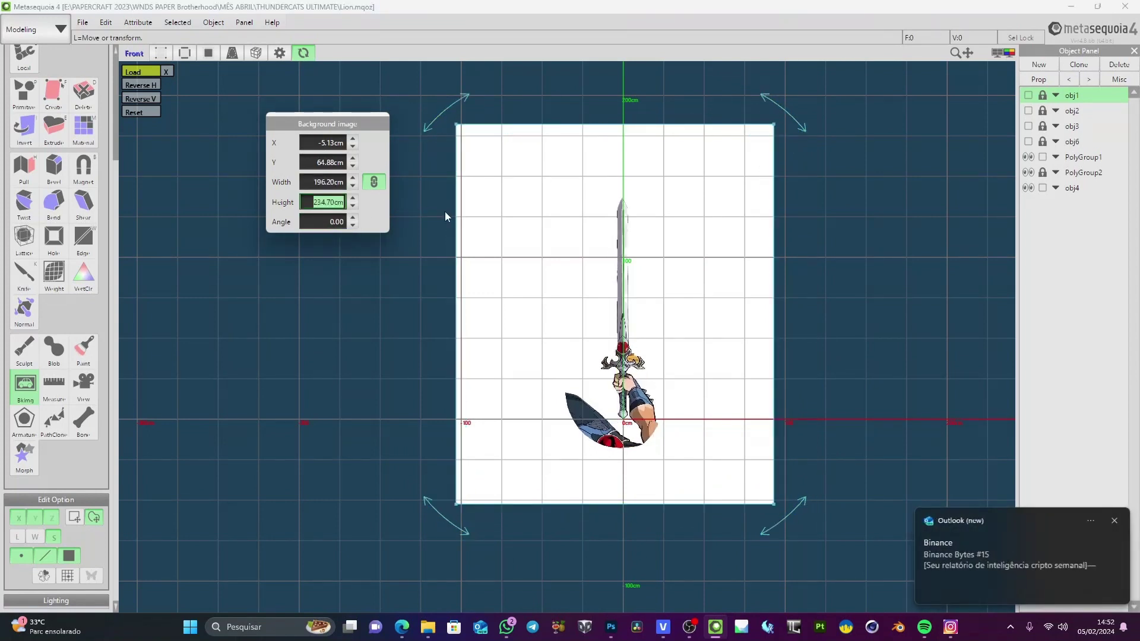
Scale the background image to about 196.93 by 235.58 cm, return to the Move tool and check the sword's alignment with the vertical axis
{"action": "mouse_move", "coordinate": [770, 126]}
{"action": "left_mouse_down"}
{"action": "mouse_move", "coordinate": [811, 80]}
{"action": "mouse_move", "coordinate": [703, 199]}
{"action": "mouse_move", "coordinate": [813, 63]}
{"action": "mouse_move", "coordinate": [735, 171]}
{"action": "mouse_move", "coordinate": [775, 102]}
{"action": "mouse_move", "coordinate": [771, 127]}
{"action": "left_mouse_up"}
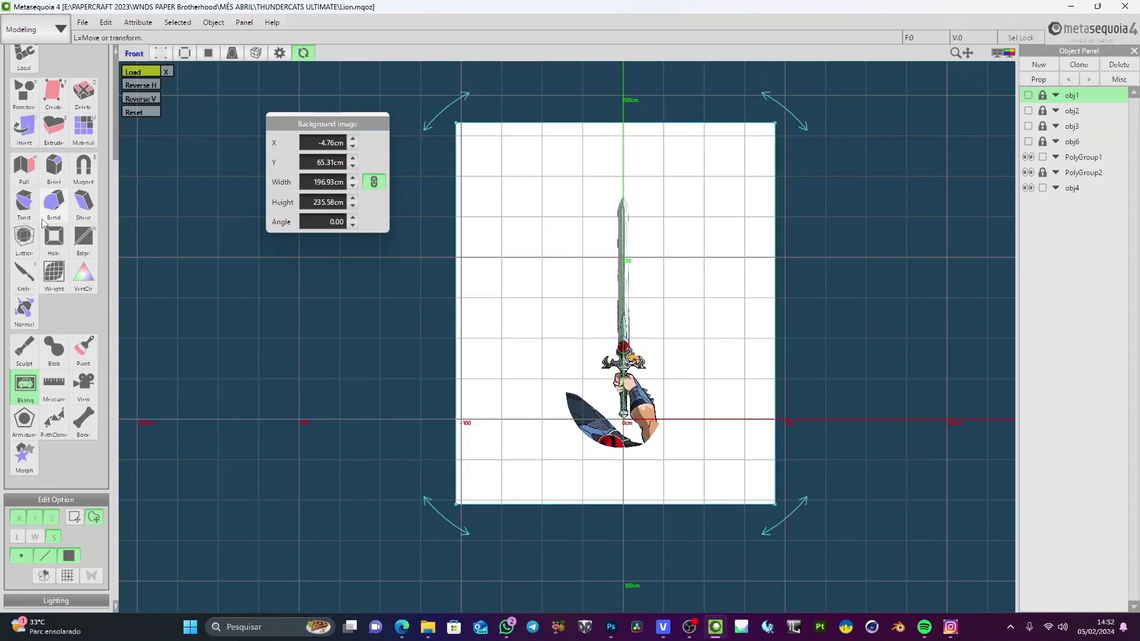
{"action": "key", "text": "v"}
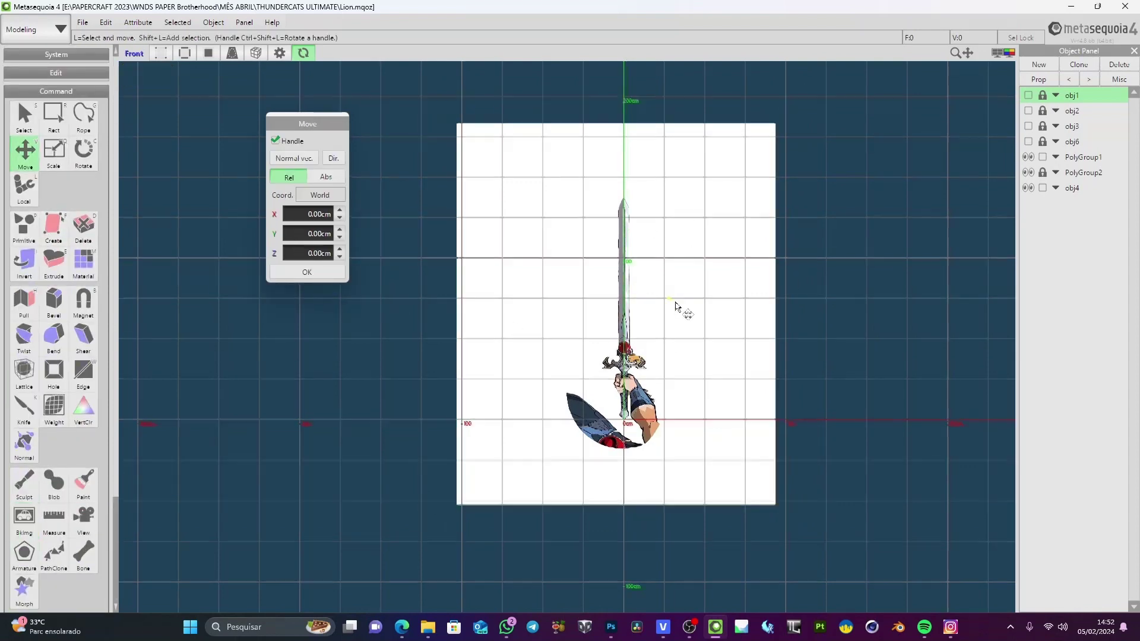
{"action": "scroll", "coordinate": [677, 323], "scroll_direction": "up", "scroll_amount": 5}
{"action": "middle_click_drag", "start_coordinate": [540, 209], "coordinate": [473, 161]}
{"action": "middle_click_drag", "start_coordinate": [600, 378], "coordinate": [564, 298]}
{"action": "scroll", "coordinate": [610, 376], "scroll_direction": "up", "scroll_amount": 3}
{"action": "scroll", "coordinate": [586, 294], "scroll_direction": "down", "scroll_amount": 4}
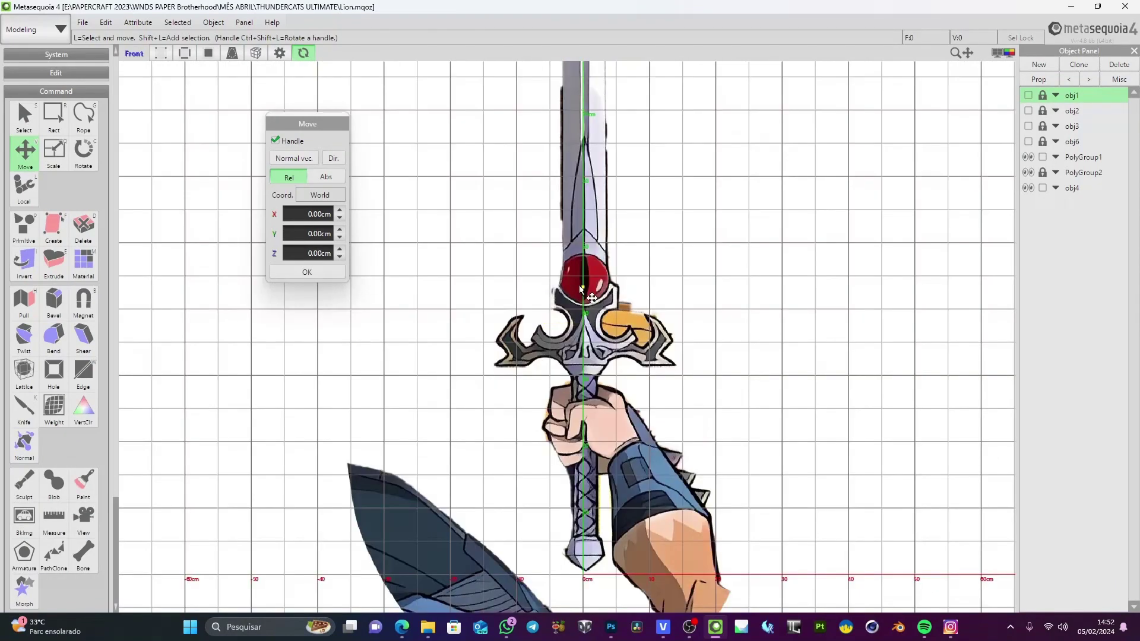
Choose the Create Face command in line mode and turn on the display of points, lines and faces
{"action": "left_click", "coordinate": [53, 229]}
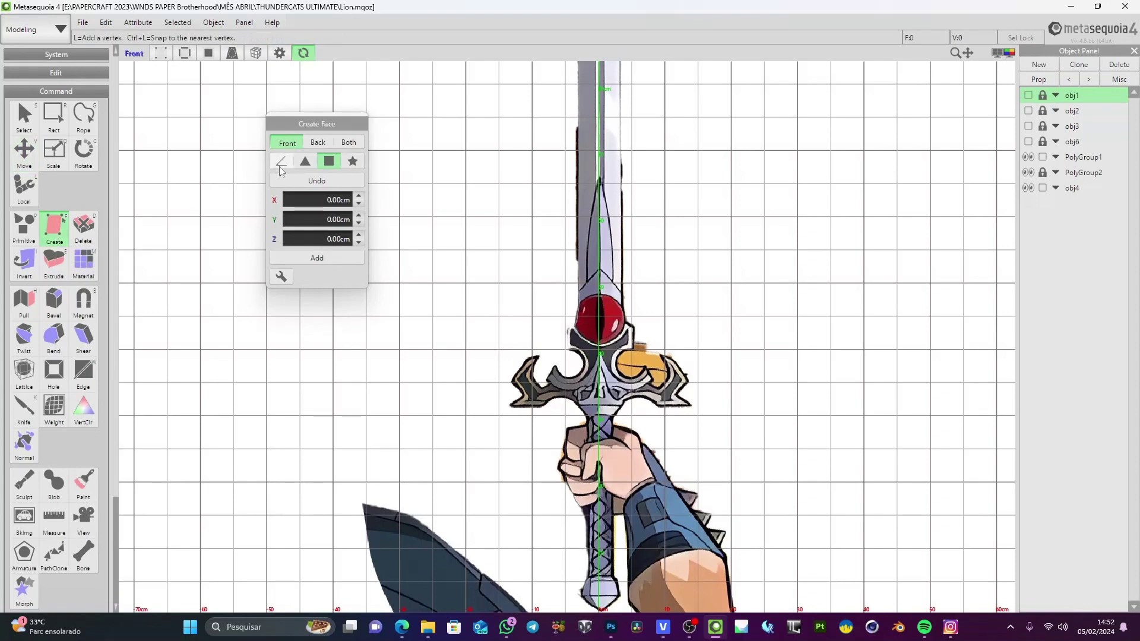
{"action": "left_click", "coordinate": [280, 163]}
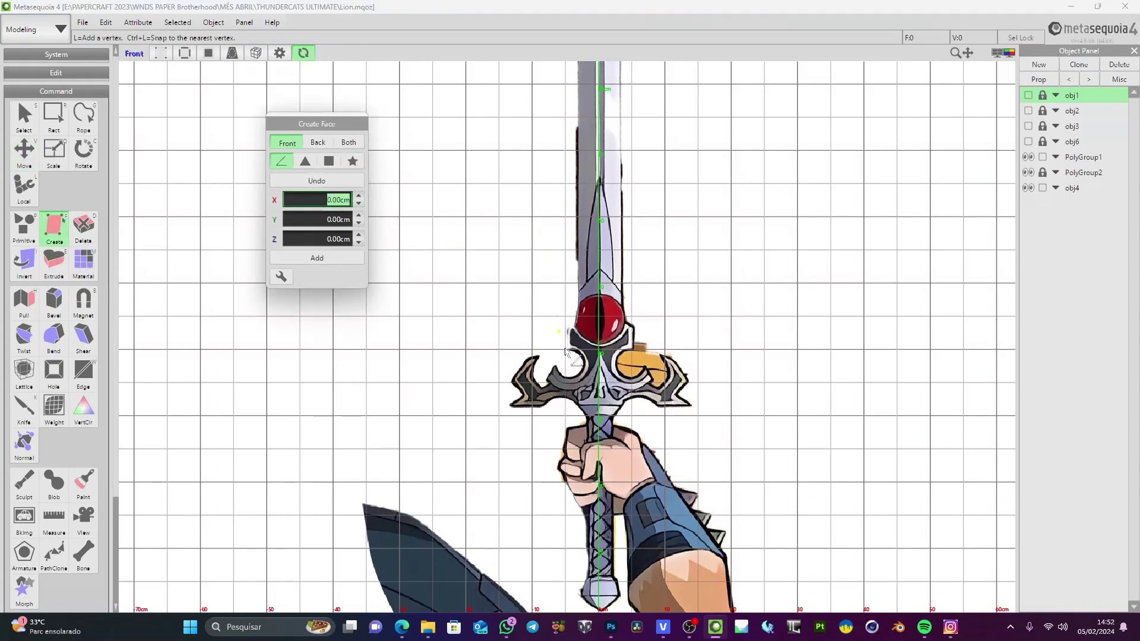
{"action": "middle_click_drag", "start_coordinate": [593, 470], "coordinate": [598, 329]}
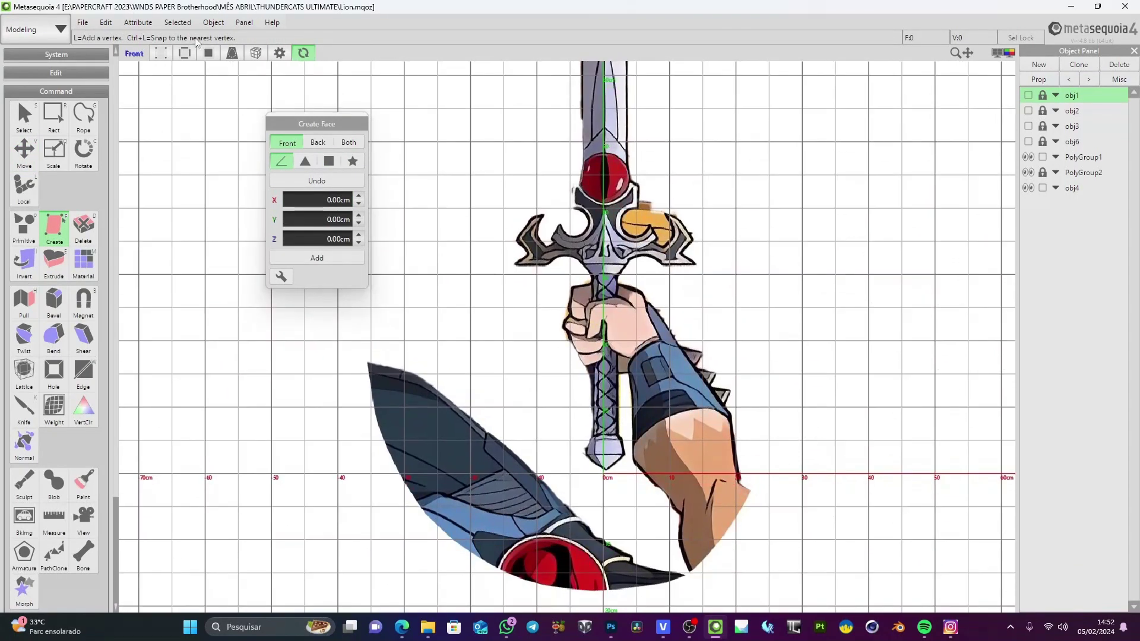
{"action": "left_click", "coordinate": [160, 53]}
{"action": "left_click", "coordinate": [185, 52]}
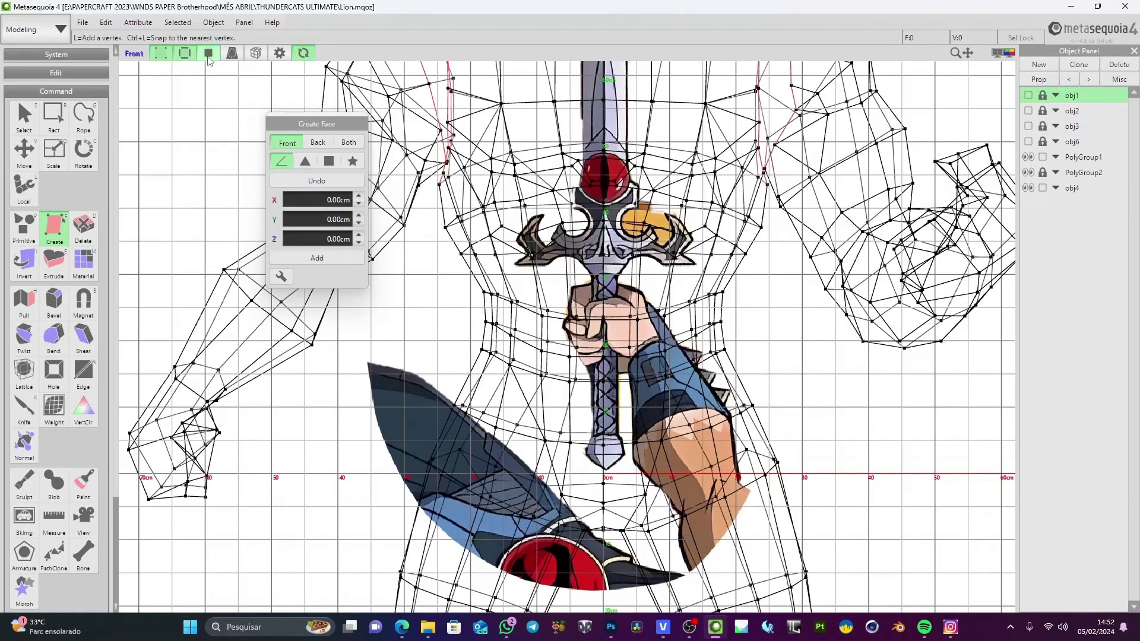
{"action": "left_click", "coordinate": [209, 53]}
{"action": "scroll", "coordinate": [733, 410], "scroll_direction": "down", "scroll_amount": 3}
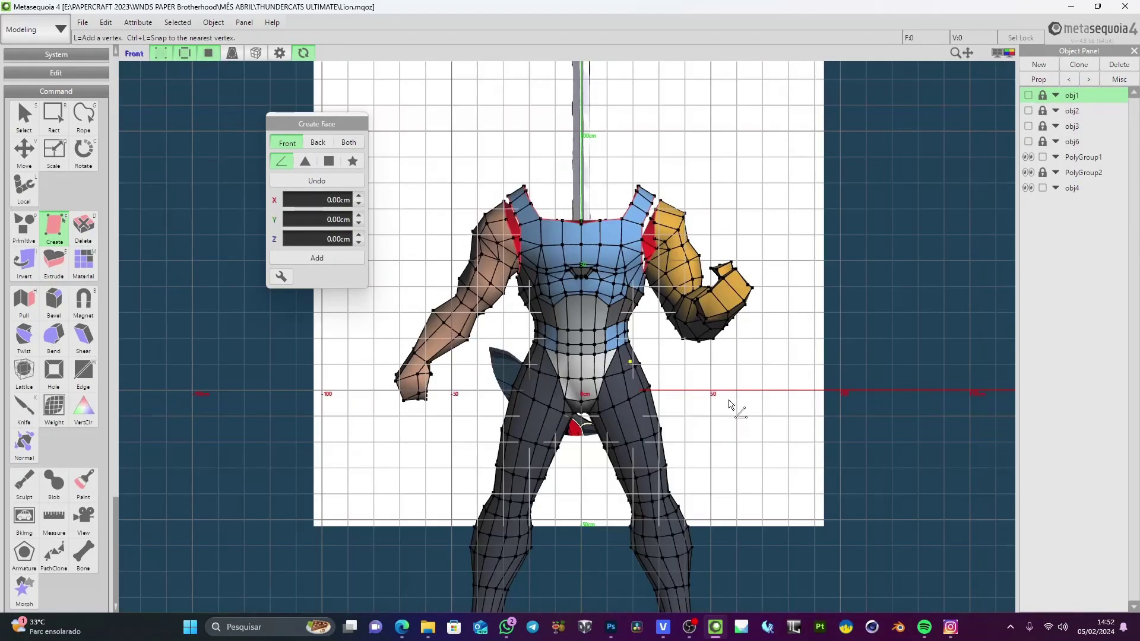
Hide PolyGroup1, PolyGroup2 and obj4, and lock obj4 and PolyGroup1
{"action": "left_click", "coordinate": [1028, 157]}
{"action": "left_click", "coordinate": [1028, 172]}
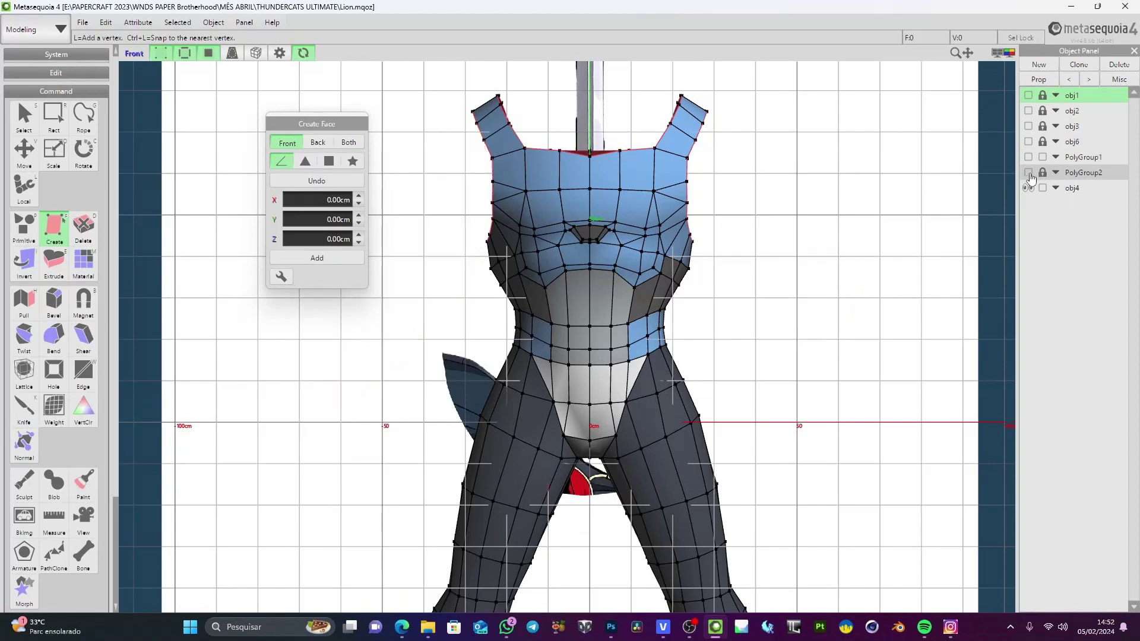
{"action": "left_click", "coordinate": [1028, 188]}
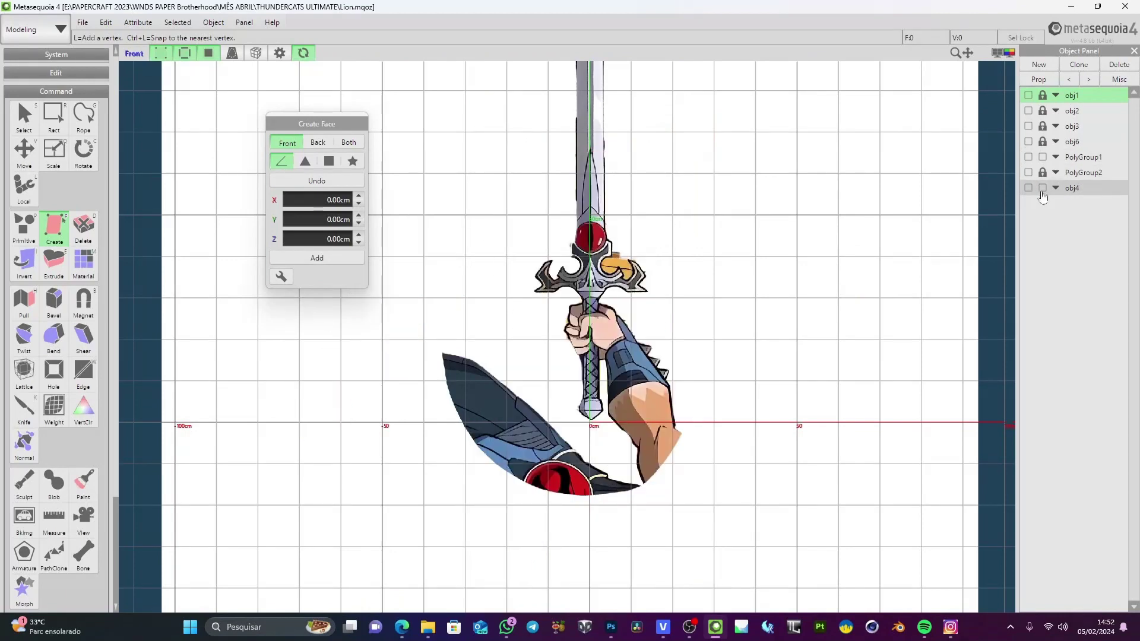
{"action": "left_click", "coordinate": [1043, 188]}
{"action": "left_click", "coordinate": [1043, 157]}
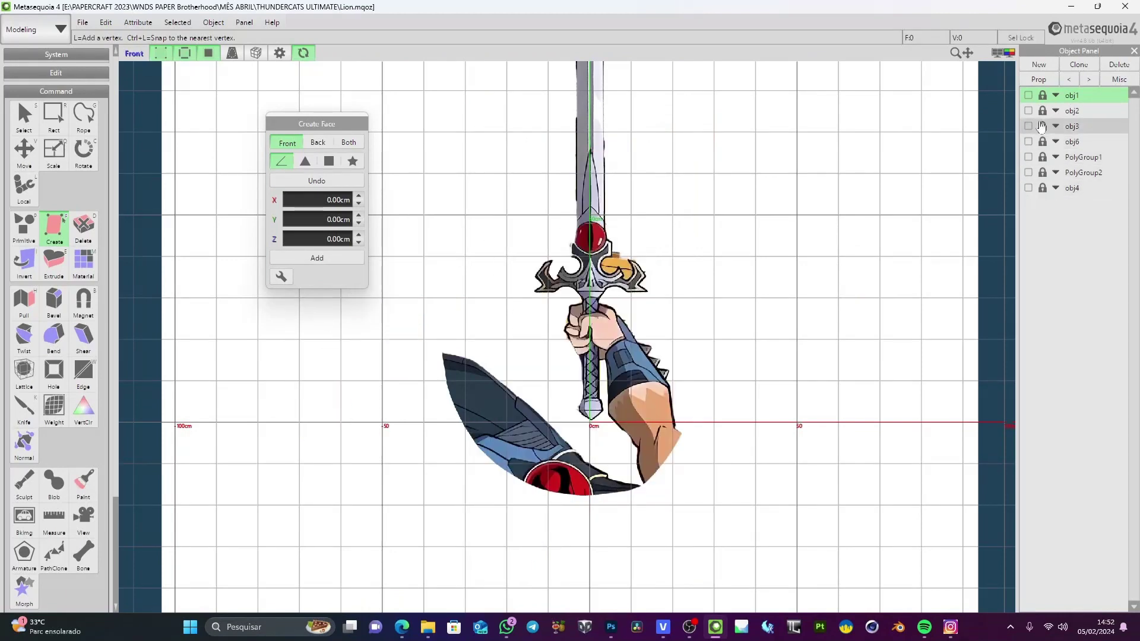
Create a new object for the sword and rename it espada
{"action": "left_click", "coordinate": [1039, 68]}
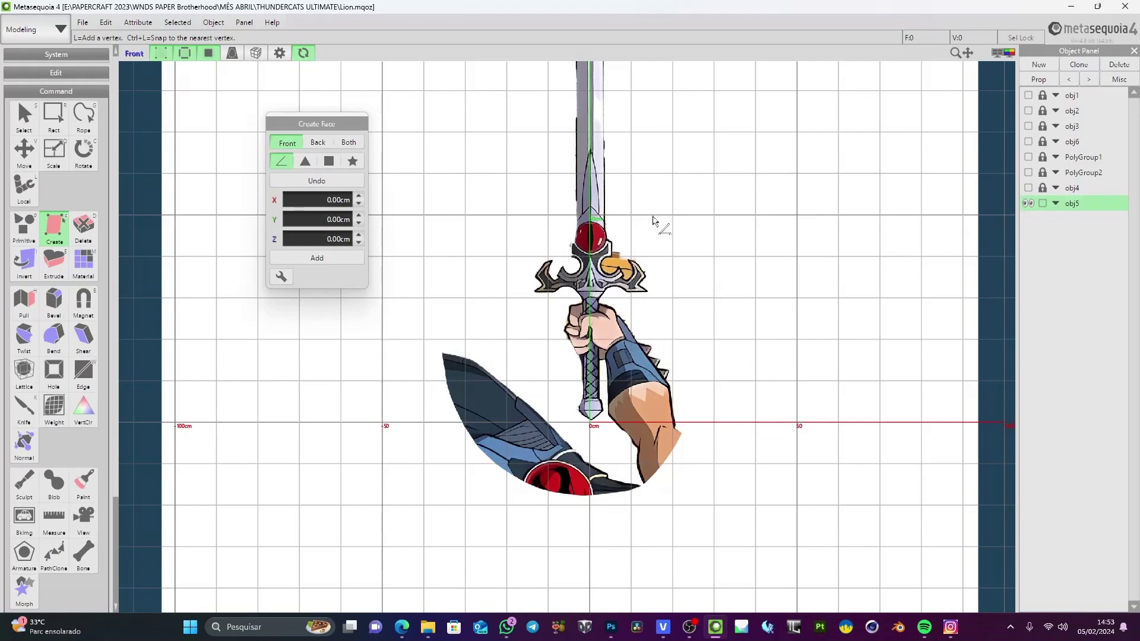
{"action": "middle_click_drag", "start_coordinate": [656, 224], "coordinate": [658, 279]}
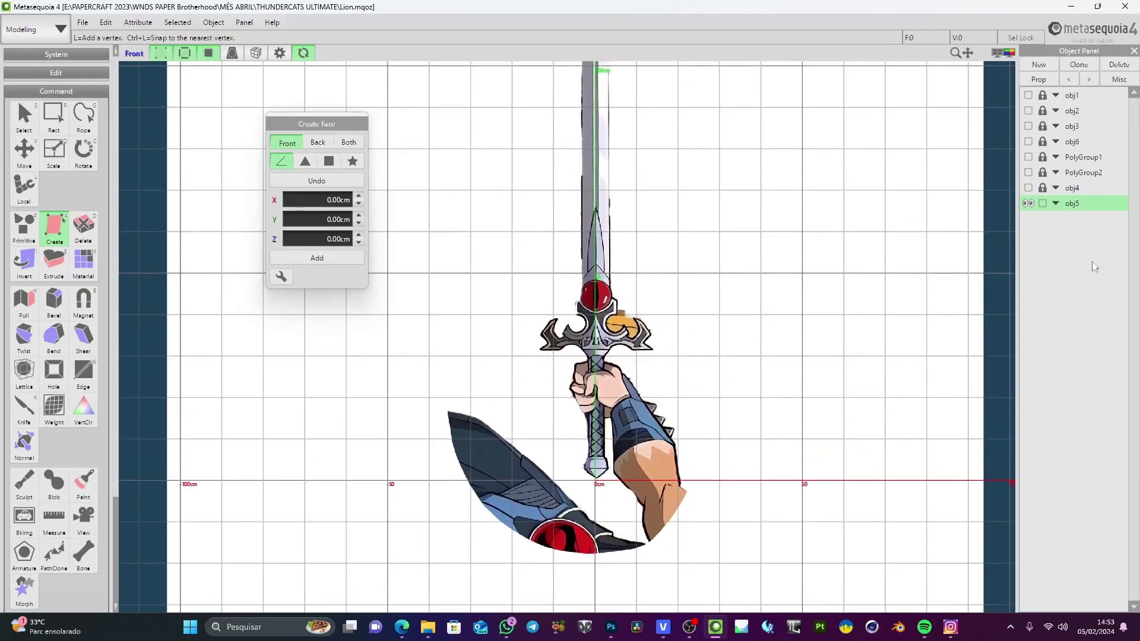
{"action": "double_click", "coordinate": [1076, 204]}
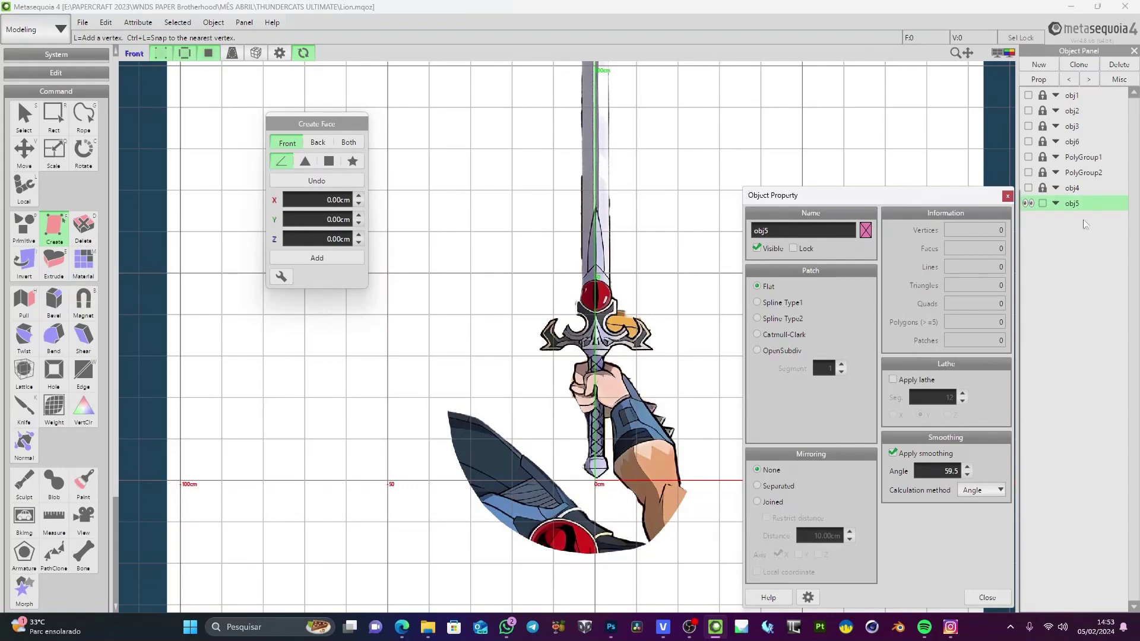
{"action": "double_click", "coordinate": [771, 231]}
{"action": "left_click", "coordinate": [988, 598]}
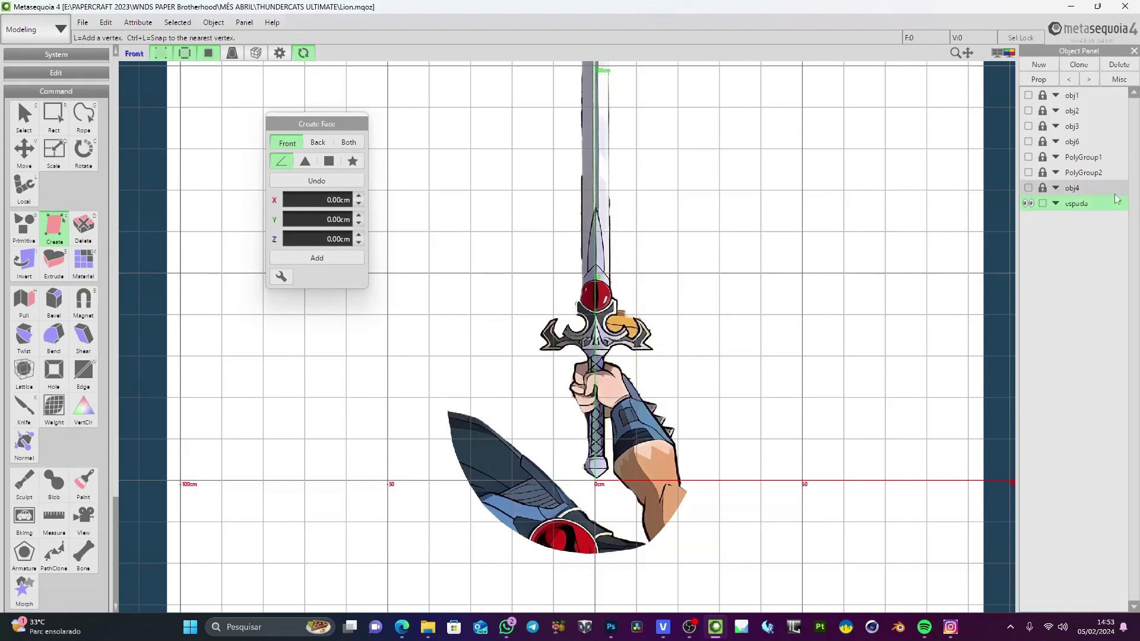
Display the list of materials and make the body object obj4 visible
{"action": "left_click", "coordinate": [238, 25]}
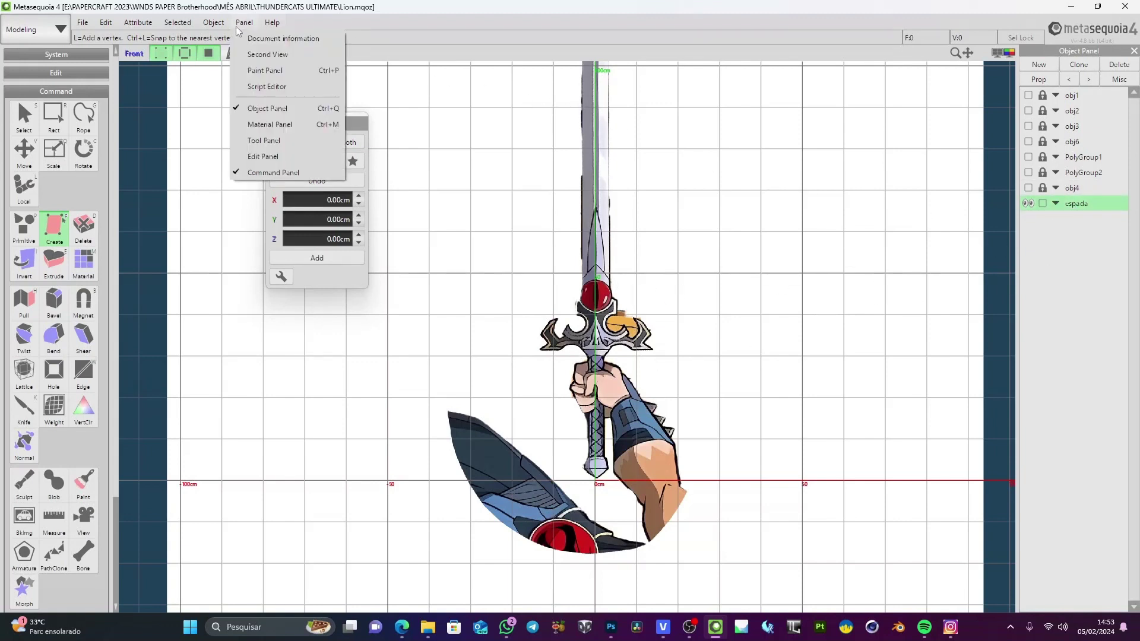
{"action": "left_click", "coordinate": [275, 126]}
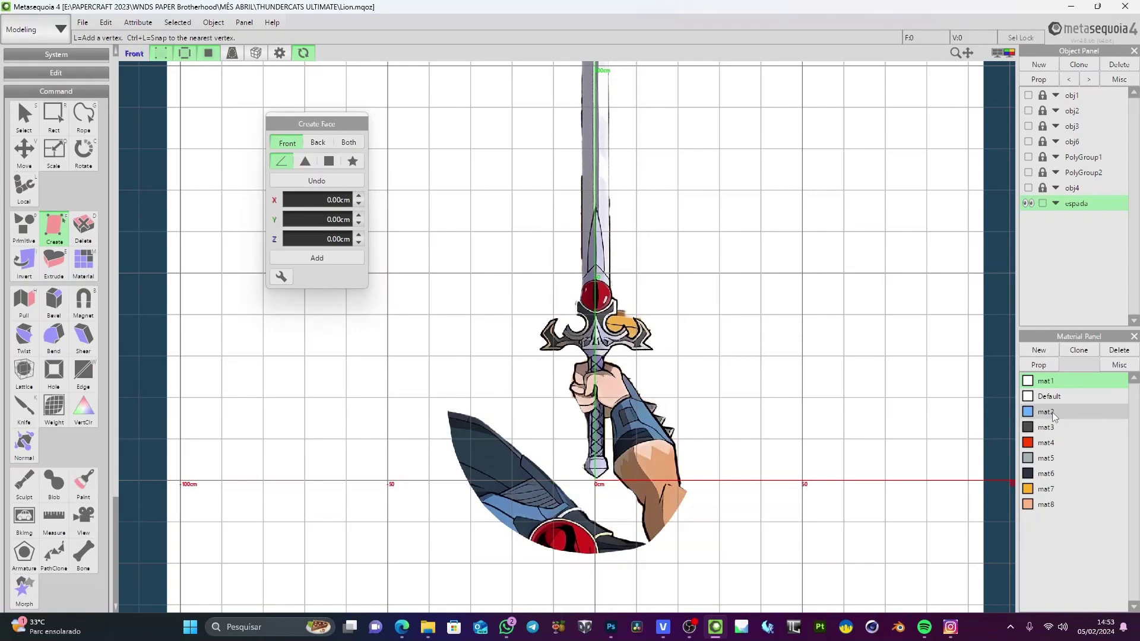
{"action": "left_click", "coordinate": [1028, 188]}
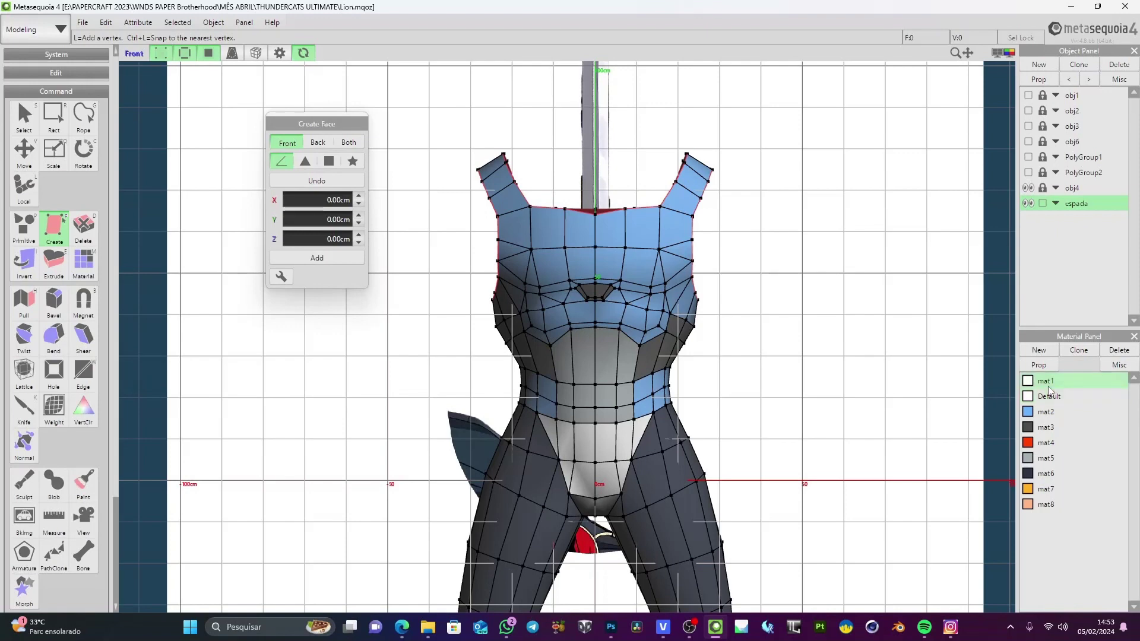
Create a new material with the Phong shader and name it espada
{"action": "left_click", "coordinate": [1042, 353]}
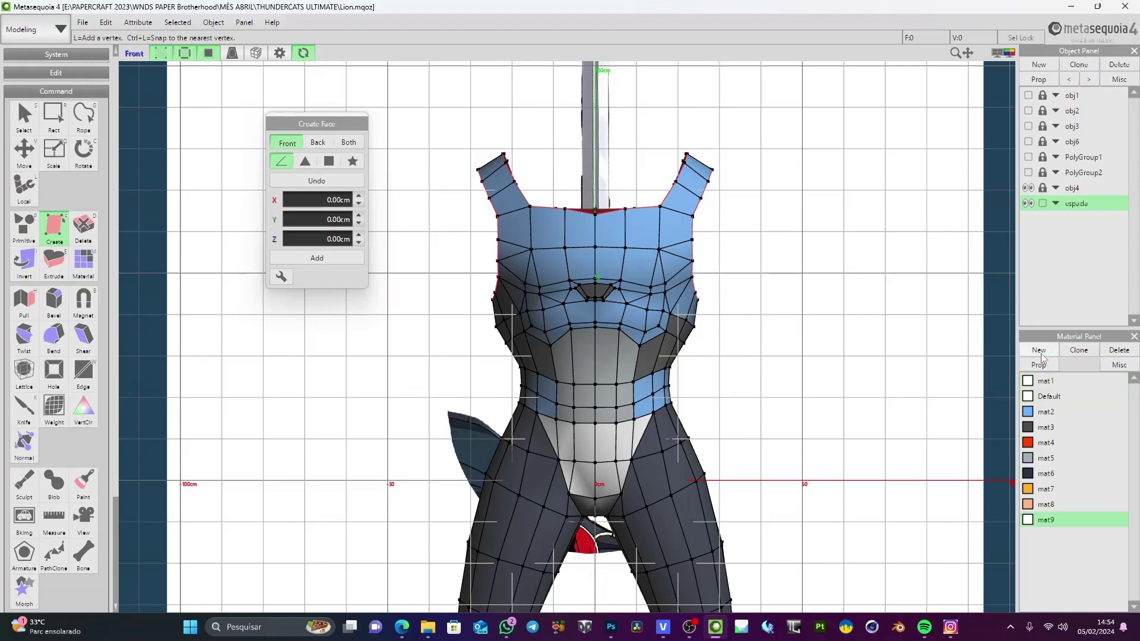
{"action": "double_click", "coordinate": [1047, 522]}
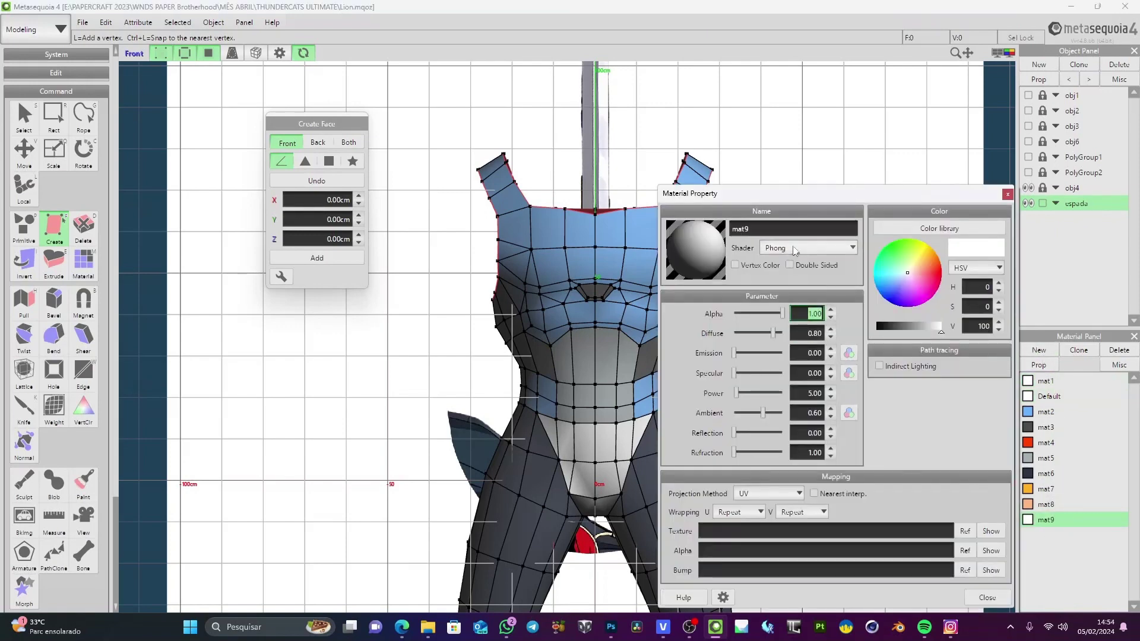
{"action": "left_click", "coordinate": [799, 248]}
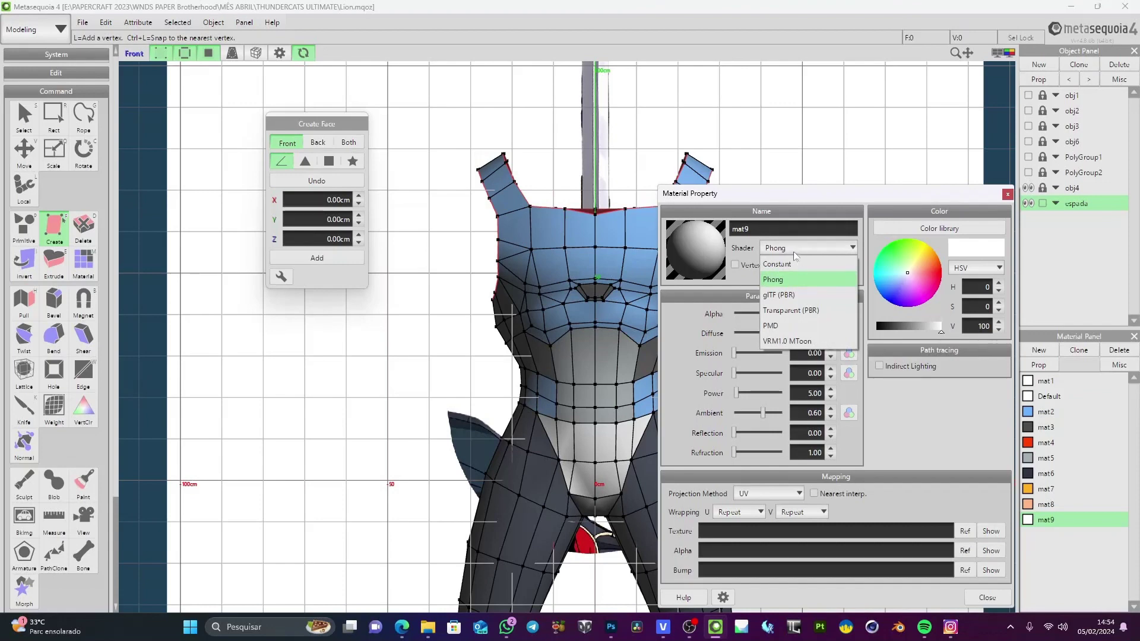
{"action": "left_click", "coordinate": [776, 229]}
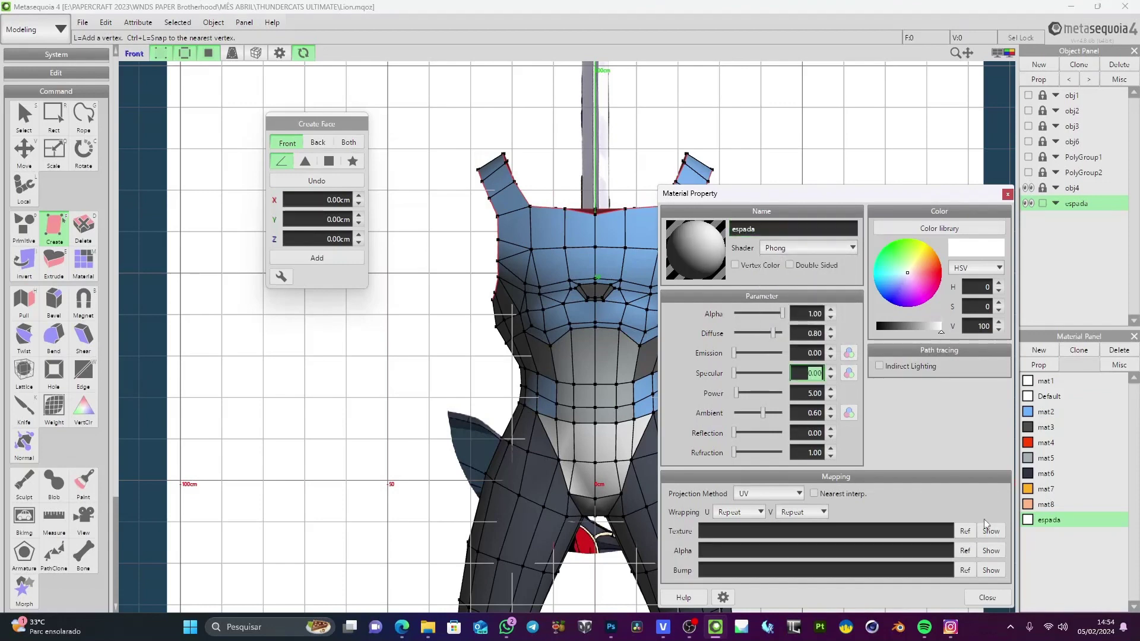
Load espada.jpg from the THUNDERCATS ULTIMATE folder inside MÊS ABRIL as the espada material's texture
{"action": "left_click", "coordinate": [965, 531]}
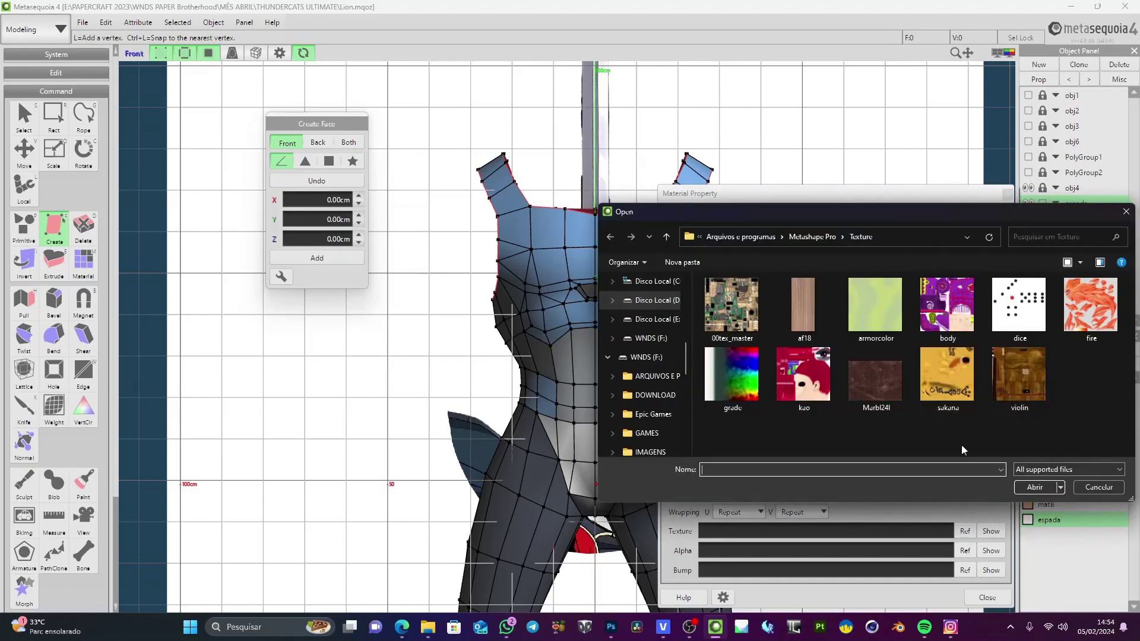
{"action": "left_click", "coordinate": [656, 319]}
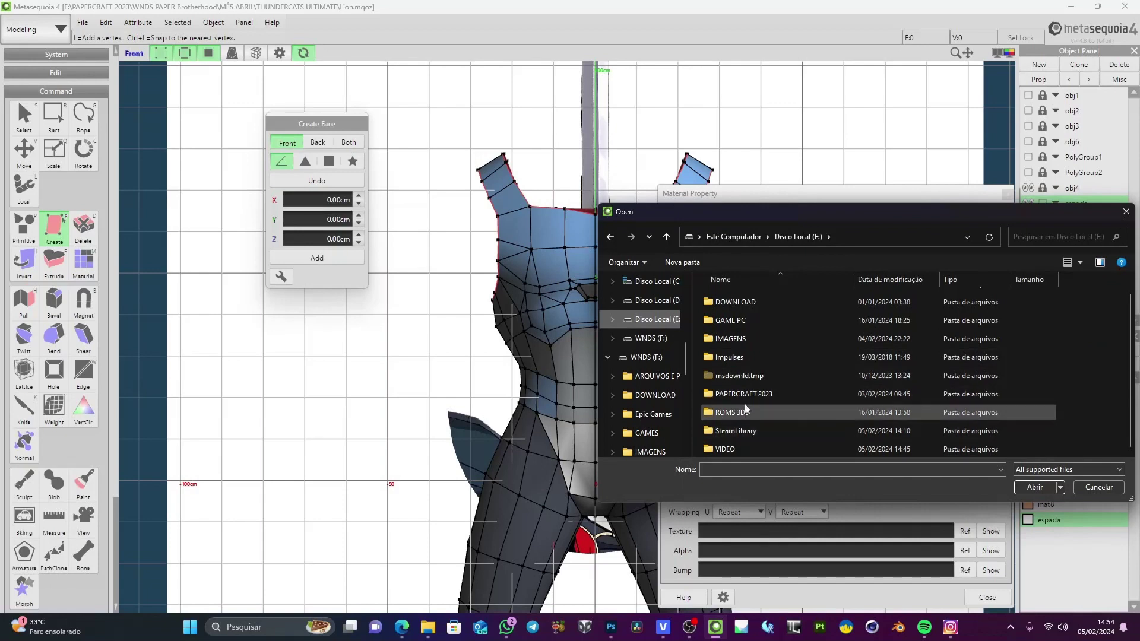
{"action": "double_click", "coordinate": [744, 394]}
{"action": "scroll", "coordinate": [764, 407], "scroll_direction": "down", "scroll_amount": 5}
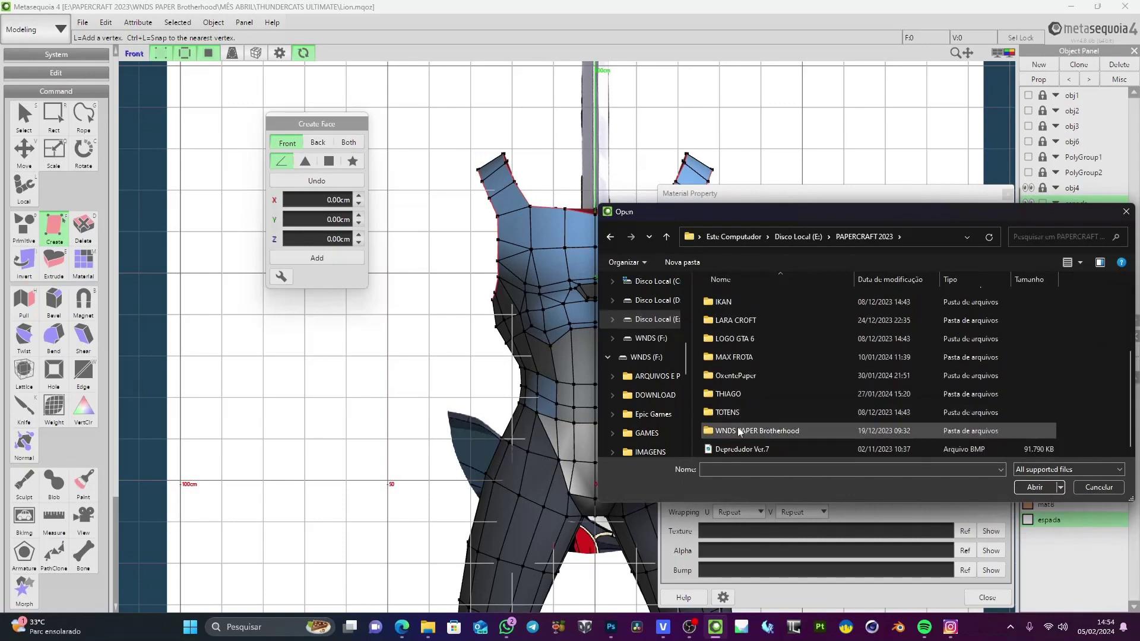
{"action": "double_click", "coordinate": [738, 428]}
{"action": "double_click", "coordinate": [746, 390]}
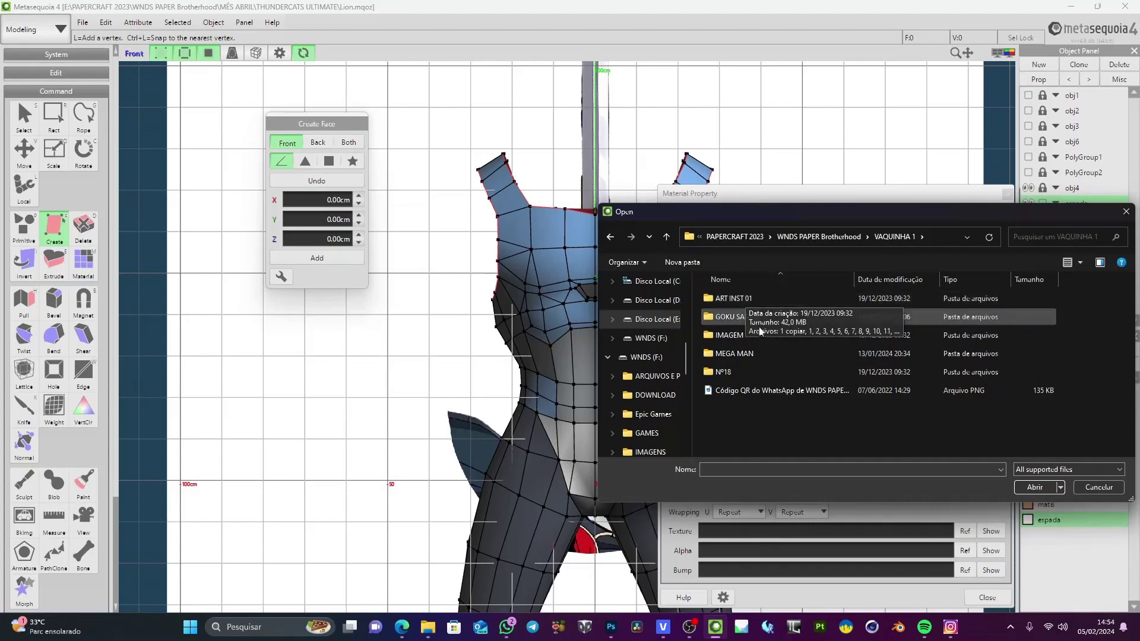
{"action": "left_click", "coordinate": [610, 238]}
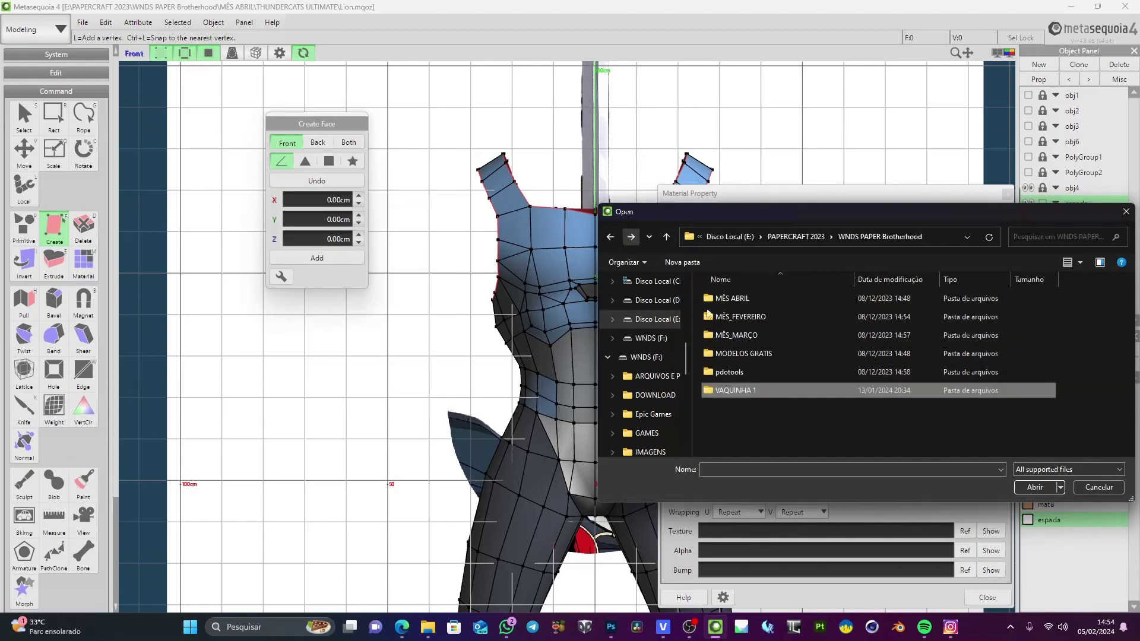
{"action": "double_click", "coordinate": [742, 354]}
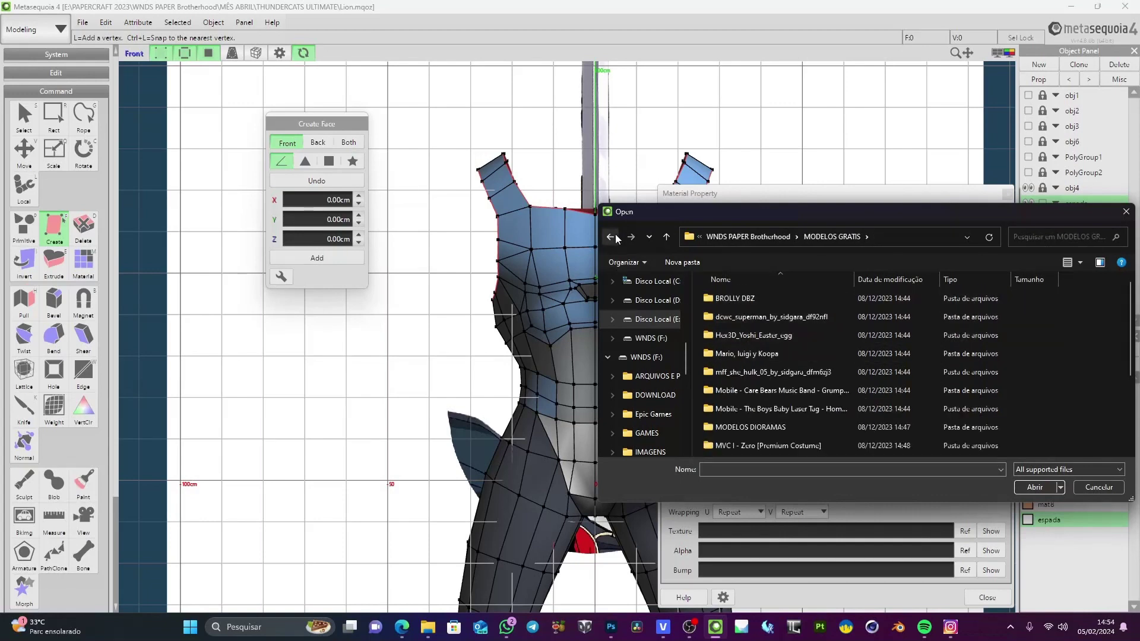
{"action": "left_click", "coordinate": [612, 238]}
{"action": "double_click", "coordinate": [730, 298]}
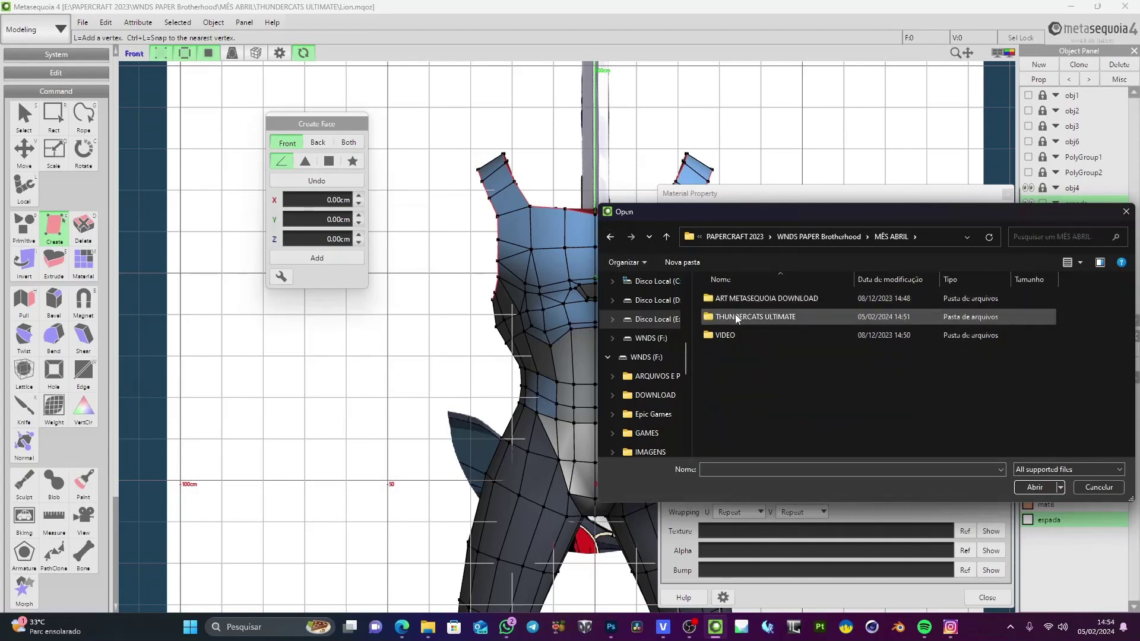
{"action": "double_click", "coordinate": [736, 318]}
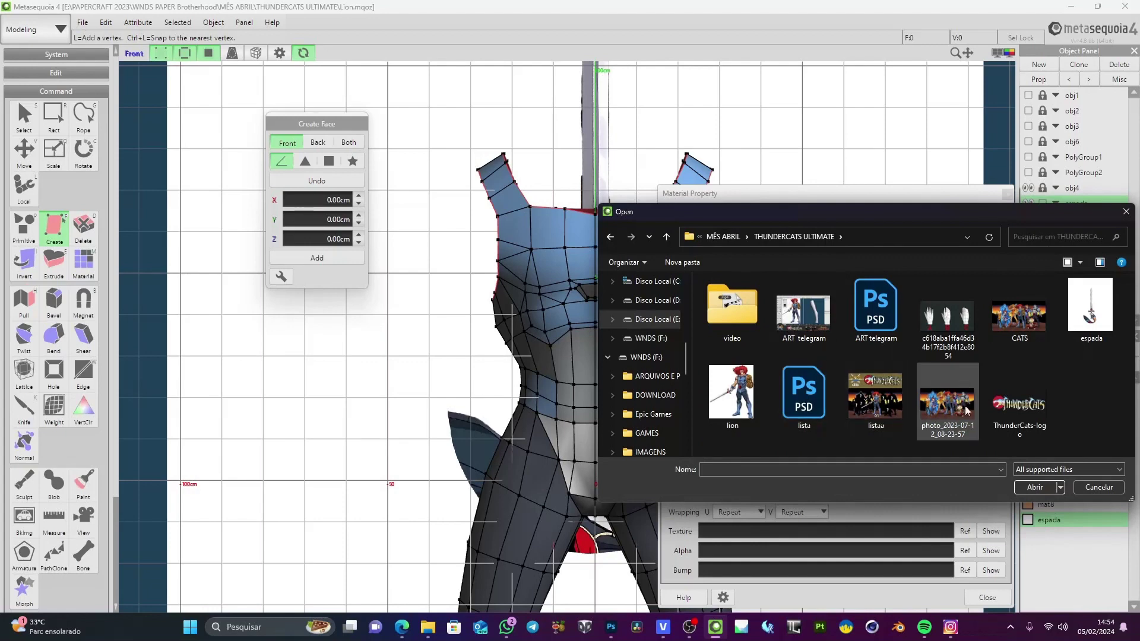
{"action": "left_click", "coordinate": [1079, 324]}
{"action": "left_click", "coordinate": [1035, 487]}
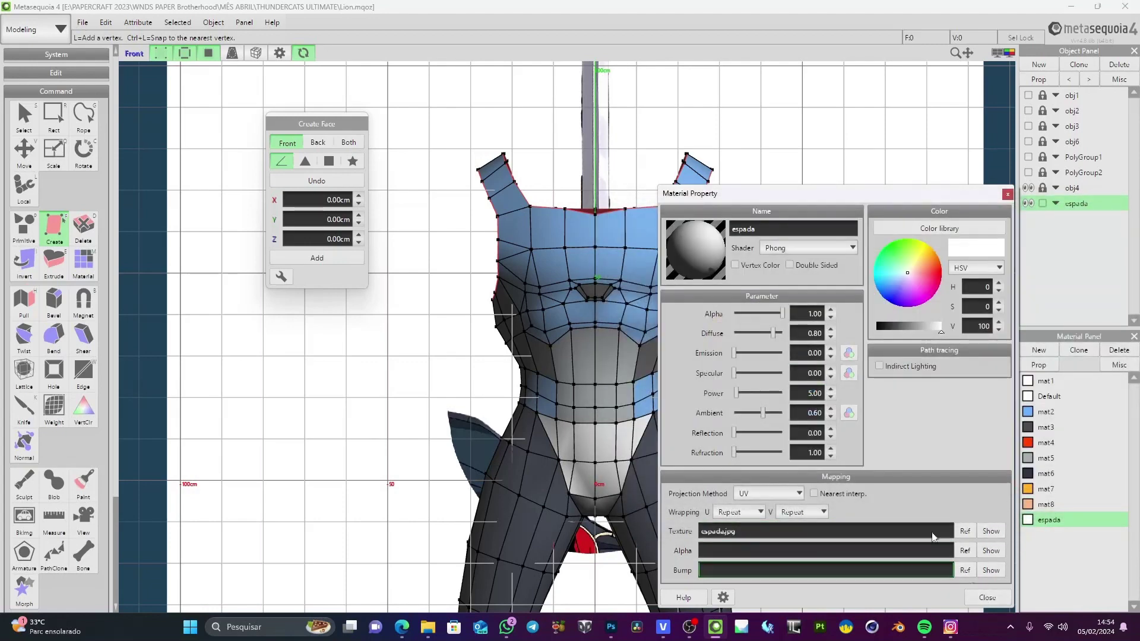
Switch the espada material's shader to Constant and hide the body object obj4
{"action": "left_click", "coordinate": [812, 313]}
{"action": "left_click", "coordinate": [790, 249]}
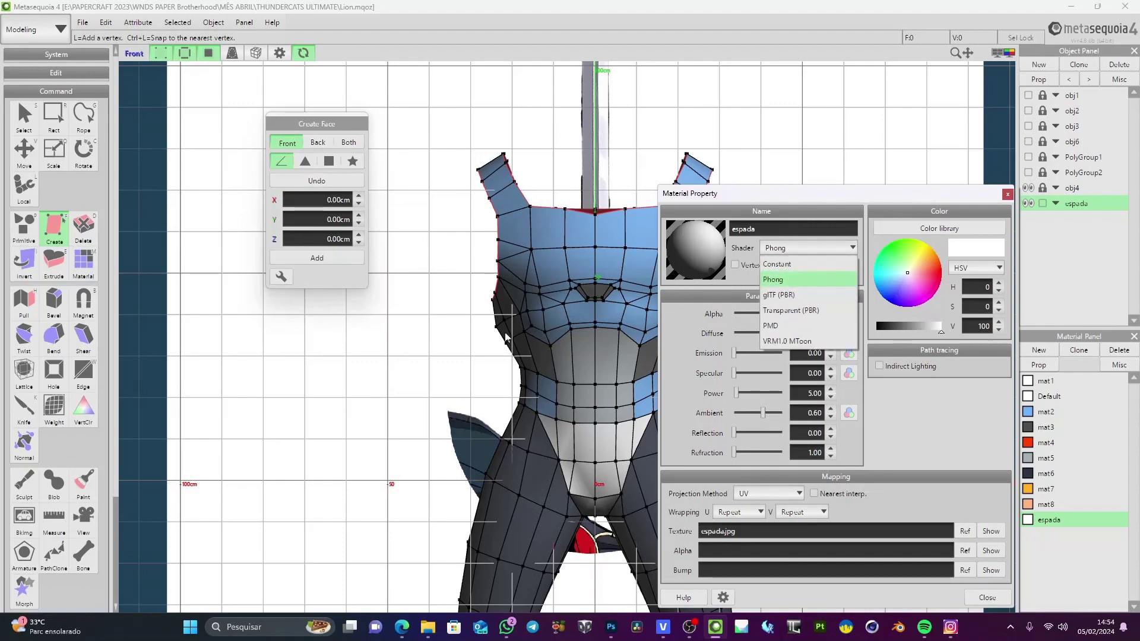
{"action": "left_click", "coordinate": [774, 264]}
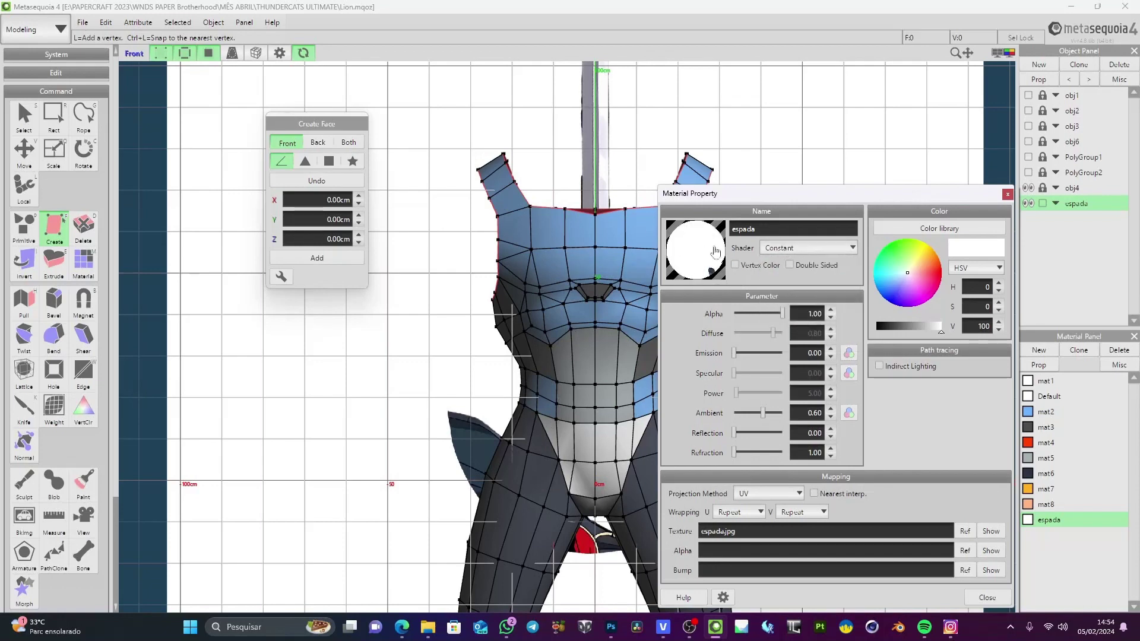
{"action": "left_click", "coordinate": [987, 598]}
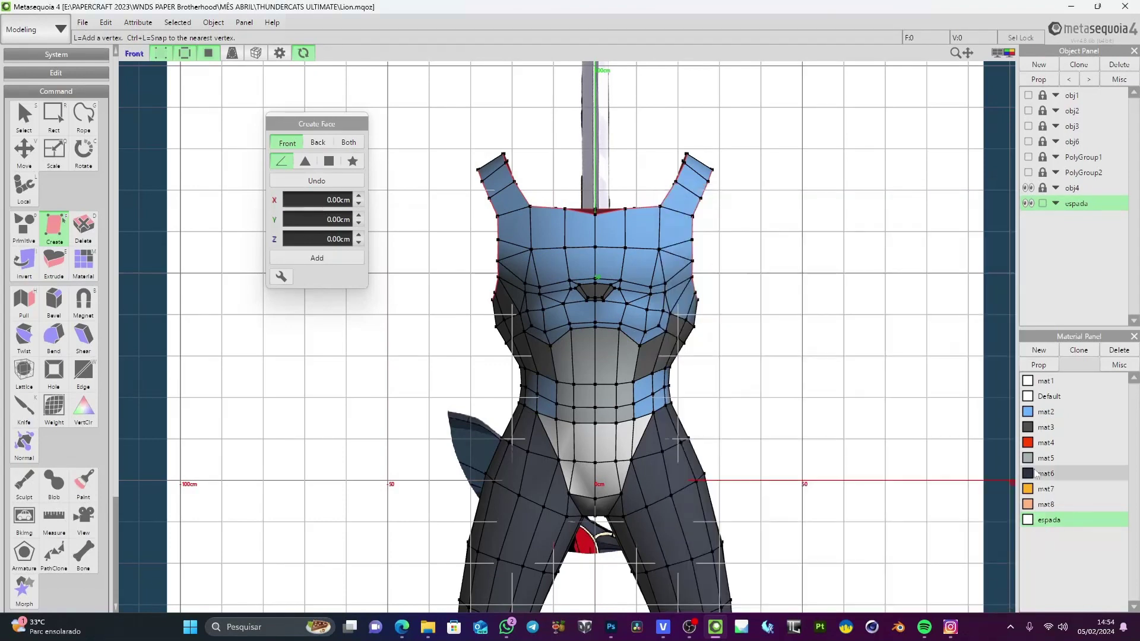
{"action": "left_click", "coordinate": [1027, 187]}
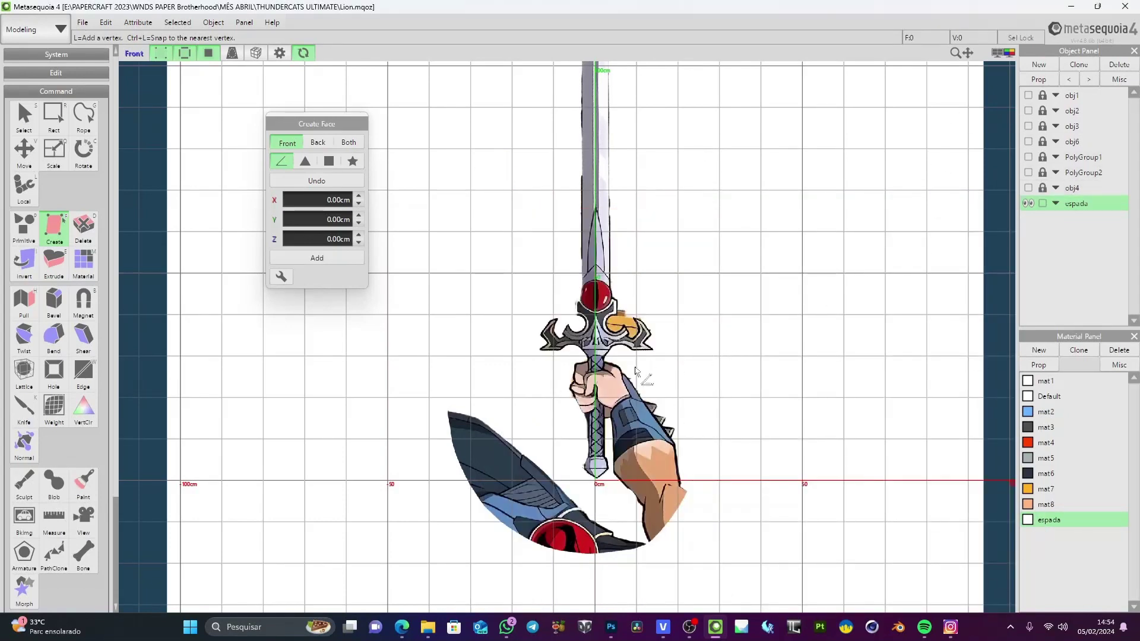
Examine how the sword's blade, gem, guard and grip in the background image line up with the vertical centre axis
{"action": "scroll", "coordinate": [597, 321], "scroll_direction": "up", "scroll_amount": 4}
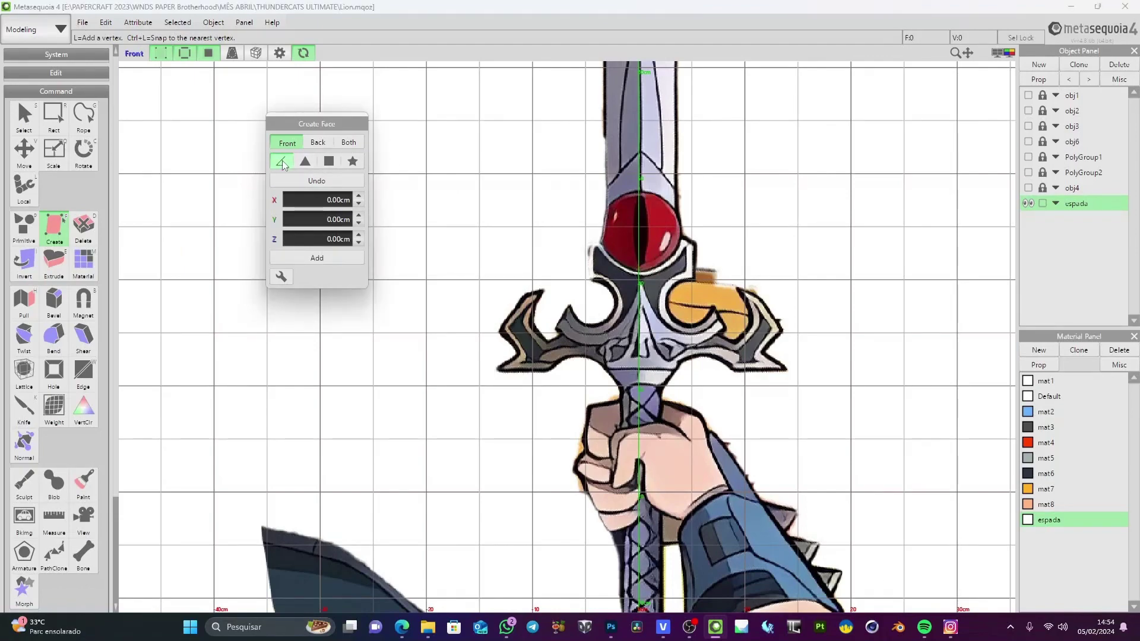
{"action": "middle_click_drag", "start_coordinate": [659, 404], "coordinate": [647, 432]}
{"action": "mouse_move", "coordinate": [610, 272]}
{"action": "middle_mouse_down"}
{"action": "mouse_move", "coordinate": [590, 426]}
{"action": "mouse_move", "coordinate": [617, 167]}
{"action": "middle_mouse_up"}
{"action": "mouse_move", "coordinate": [652, 452]}
{"action": "middle_mouse_down"}
{"action": "mouse_move", "coordinate": [637, 328]}
{"action": "mouse_move", "coordinate": [624, 389]}
{"action": "middle_mouse_up"}
{"action": "middle_click_drag", "start_coordinate": [624, 431], "coordinate": [618, 369]}
{"action": "middle_click_drag", "start_coordinate": [622, 252], "coordinate": [590, 386]}
{"action": "scroll", "coordinate": [590, 456], "scroll_direction": "up", "scroll_amount": 3}
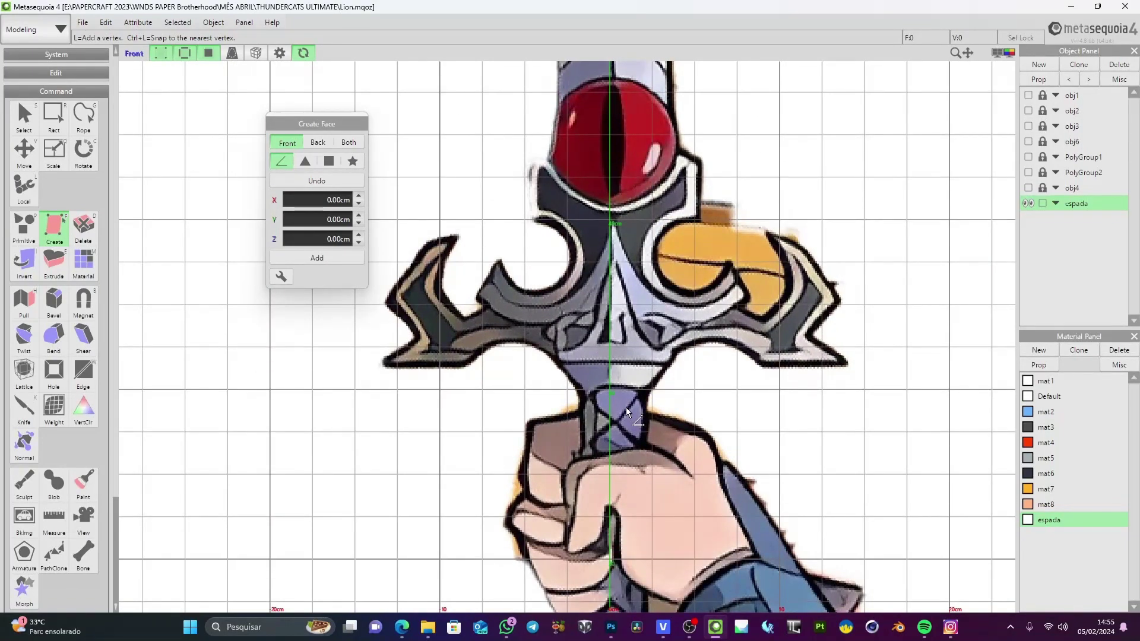
{"action": "scroll", "coordinate": [626, 407], "scroll_direction": "up", "scroll_amount": 2}
{"action": "scroll", "coordinate": [671, 448], "scroll_direction": "up", "scroll_amount": 2}
{"action": "scroll", "coordinate": [539, 412], "scroll_direction": "down", "scroll_amount": 2}
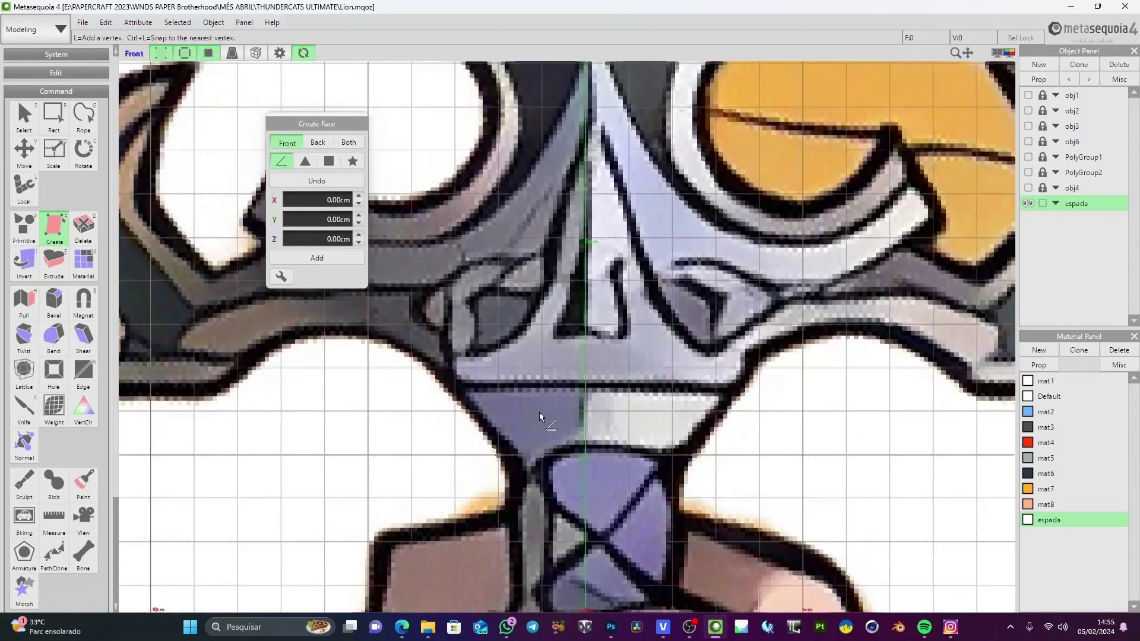
{"action": "scroll", "coordinate": [516, 407], "scroll_direction": "down", "scroll_amount": 2}
{"action": "middle_click_drag", "start_coordinate": [526, 401], "coordinate": [559, 599]}
{"action": "middle_click_drag", "start_coordinate": [553, 241], "coordinate": [570, 477]}
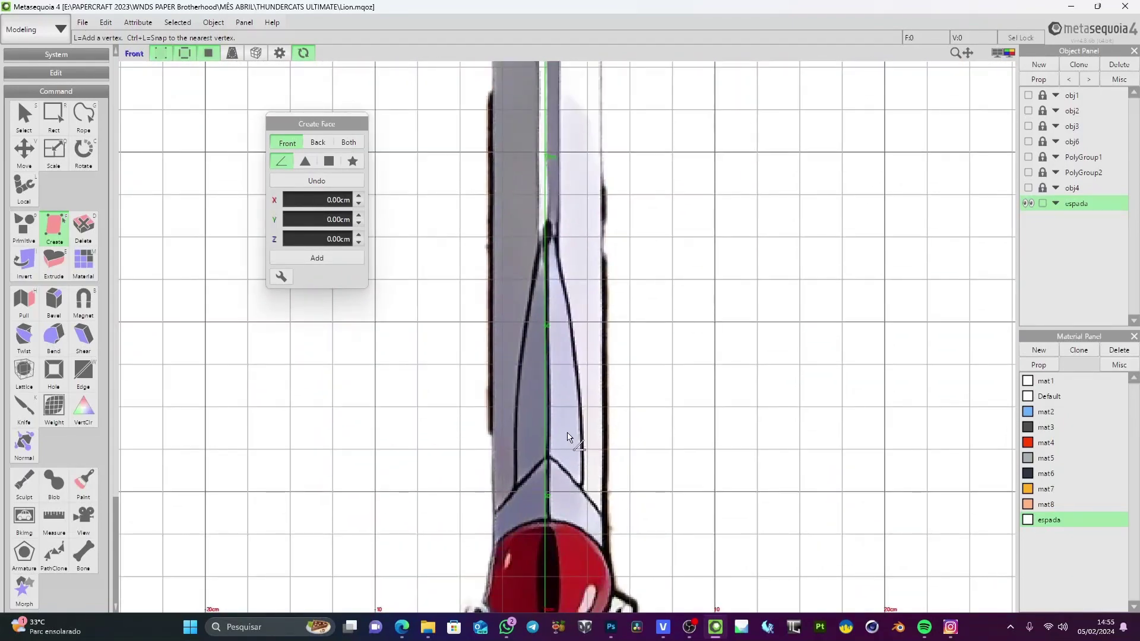
Nudge the Front background image slightly to X -4.90 cm and Y 65.35 cm to centre the sword on the vertical axis
{"action": "left_click", "coordinate": [24, 521]}
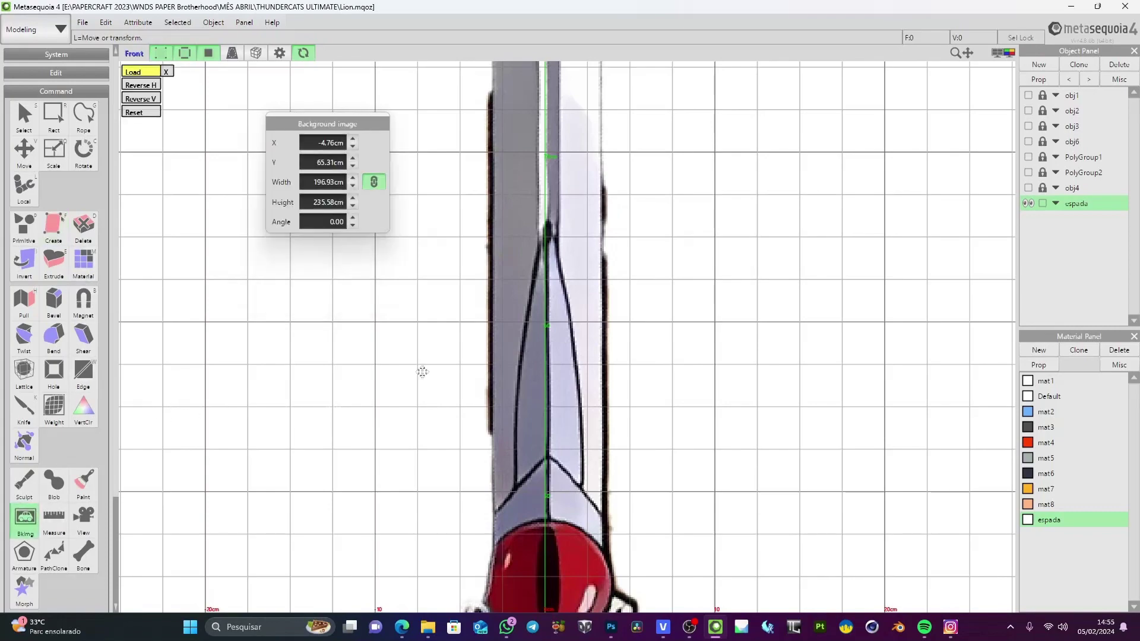
{"action": "left_click_drag", "start_coordinate": [577, 330], "coordinate": [572, 329]}
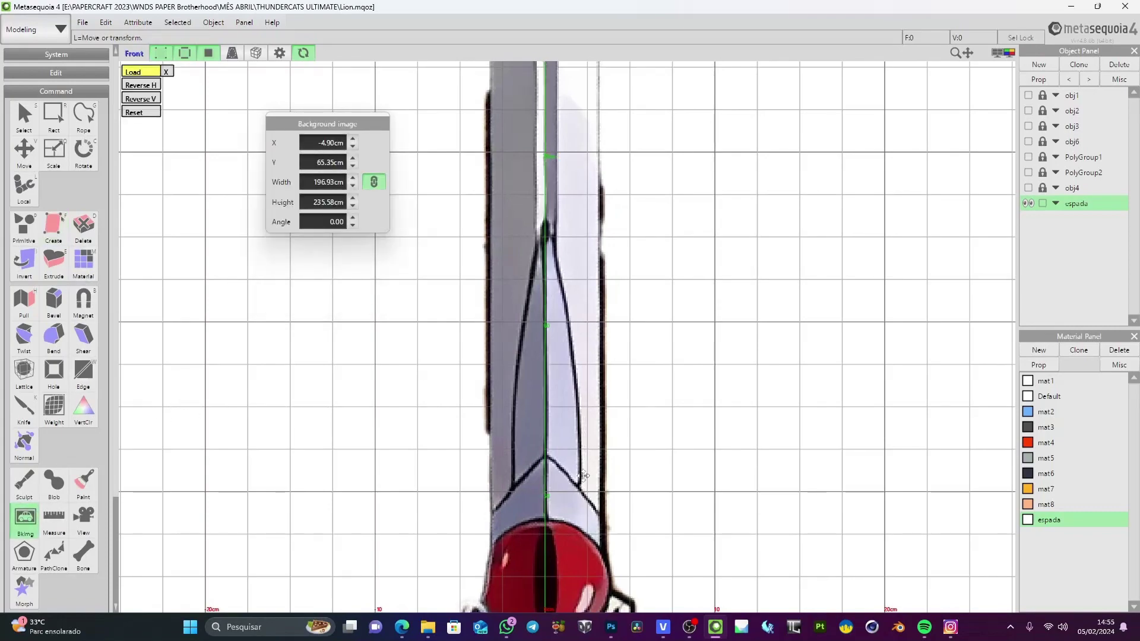
{"action": "middle_click_drag", "start_coordinate": [583, 476], "coordinate": [565, 127]}
{"action": "middle_click_drag", "start_coordinate": [631, 393], "coordinate": [650, 322]}
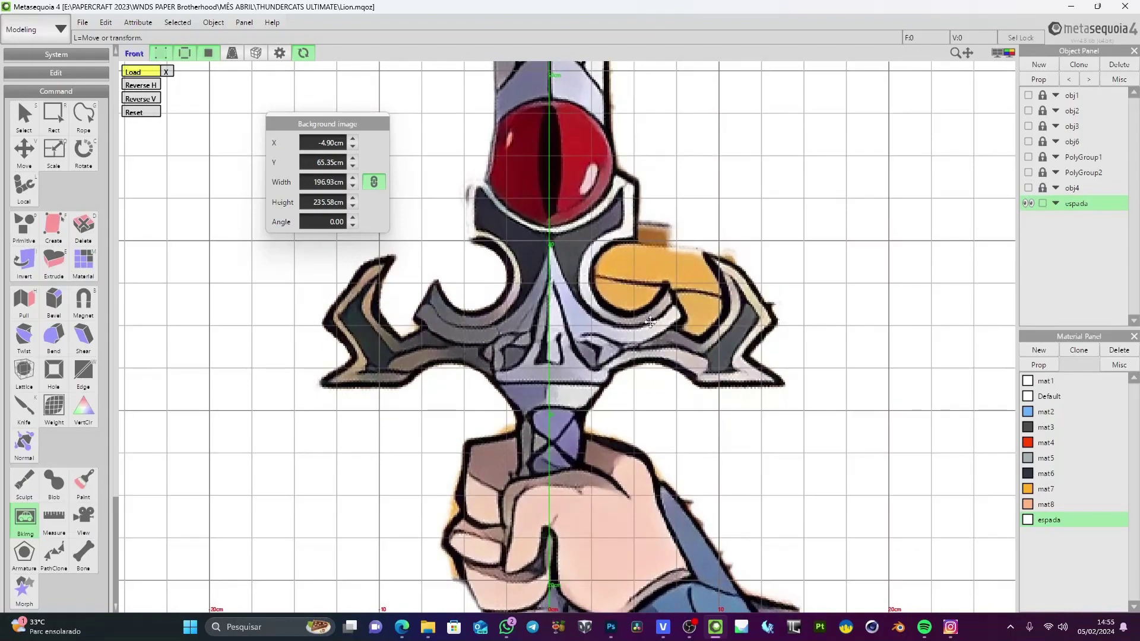
{"action": "middle_click_drag", "start_coordinate": [606, 285], "coordinate": [627, 339]}
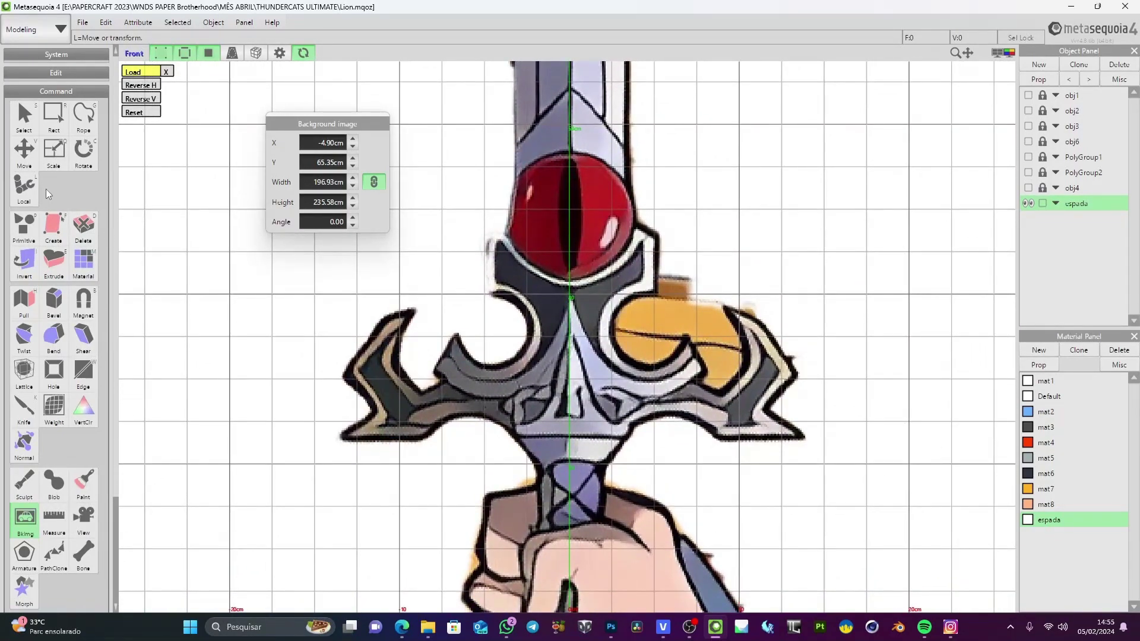
Start a polygon outline at the grip's top centre, tracing the guard's underside past its outer point at about X 14 cm to the right wing's upper tip
{"action": "left_click", "coordinate": [53, 236]}
{"action": "scroll", "coordinate": [614, 445], "scroll_direction": "up", "scroll_amount": 2}
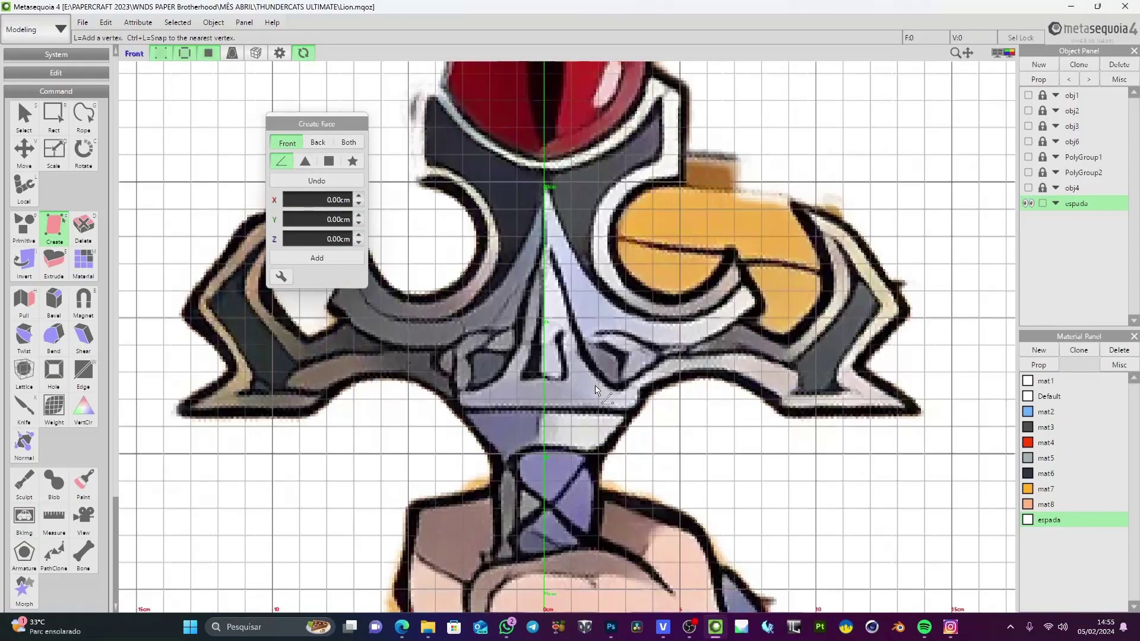
{"action": "left_click", "coordinate": [543, 445]}
{"action": "left_click", "coordinate": [599, 456]}
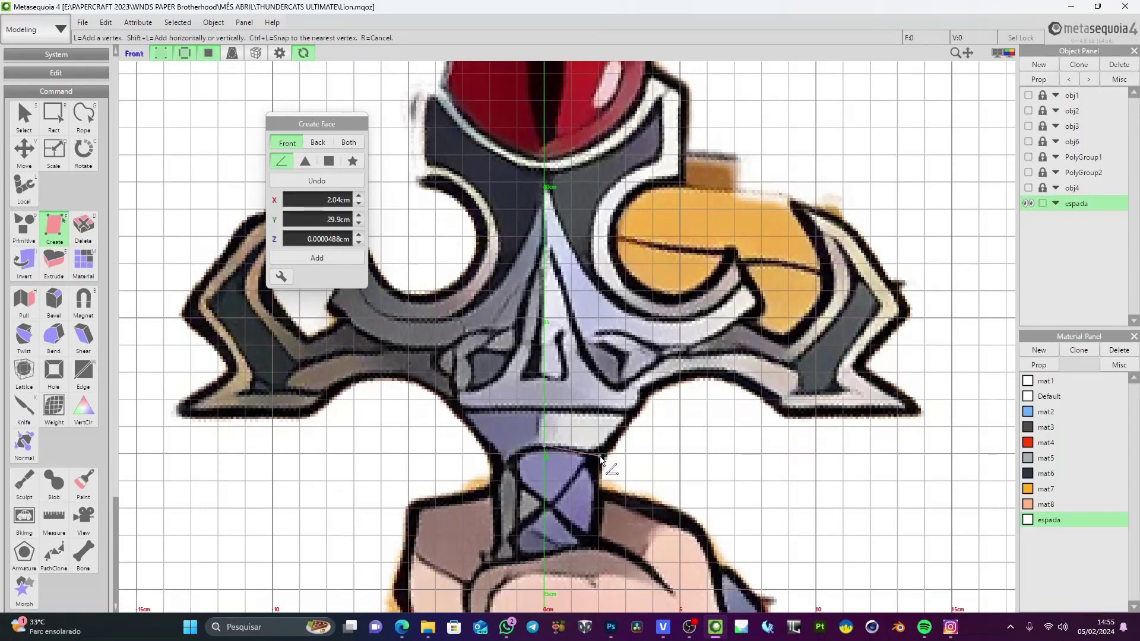
{"action": "left_click", "coordinate": [650, 392]}
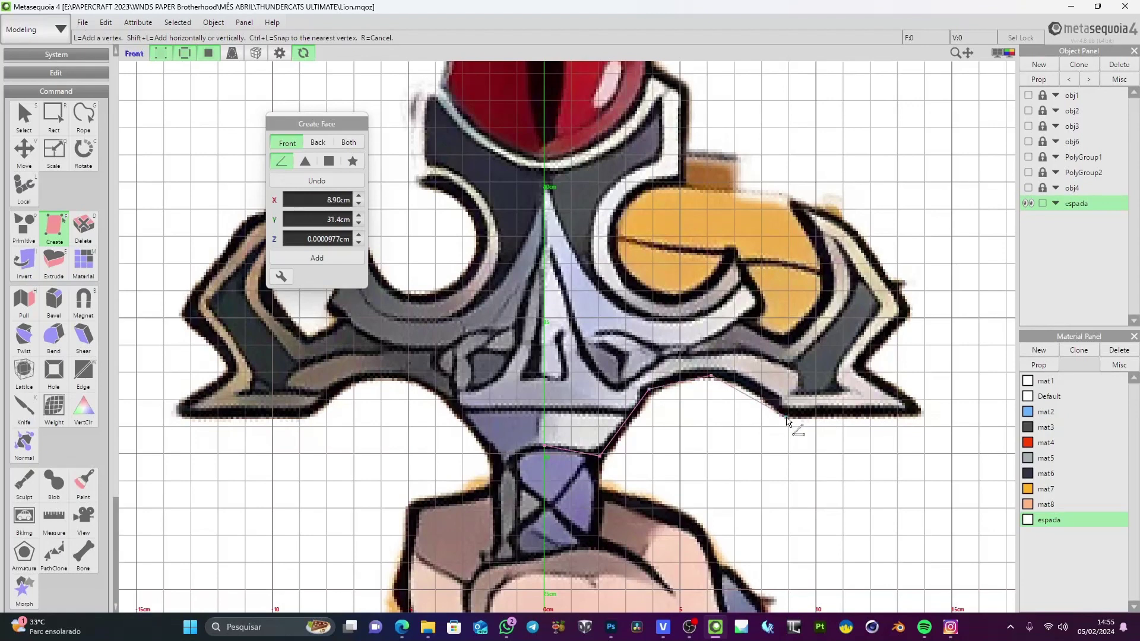
{"action": "left_click", "coordinate": [922, 414]}
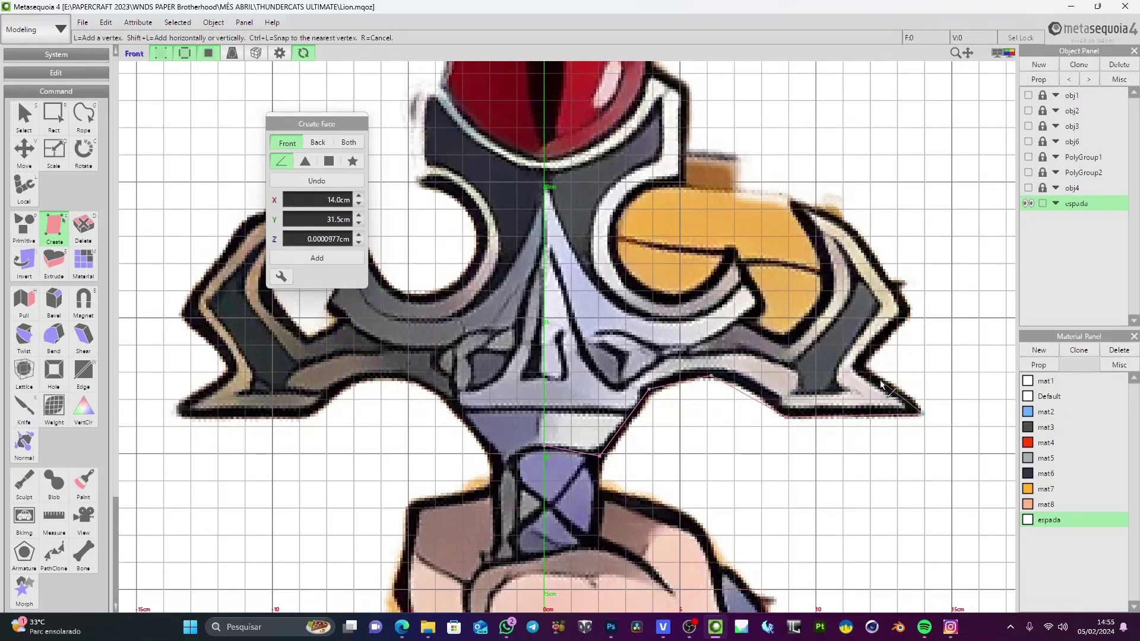
{"action": "left_click", "coordinate": [861, 365]}
{"action": "left_click", "coordinate": [912, 315]}
{"action": "left_click", "coordinate": [790, 202]}
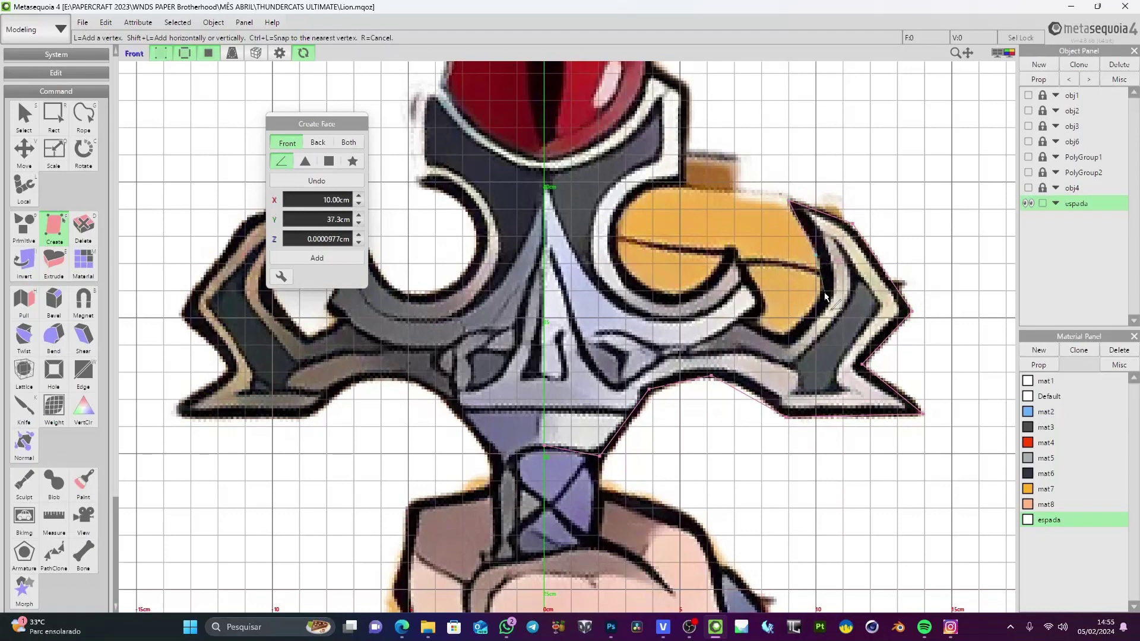
Continue the outline along the right wing's inner edge, around the inner prong and up the curved notch to the collar's lower corner
{"action": "left_click", "coordinate": [785, 337]}
{"action": "left_click", "coordinate": [757, 322]}
{"action": "left_click", "coordinate": [769, 304]}
{"action": "left_click", "coordinate": [731, 244]}
{"action": "left_click", "coordinate": [664, 294]}
{"action": "left_click", "coordinate": [622, 264]}
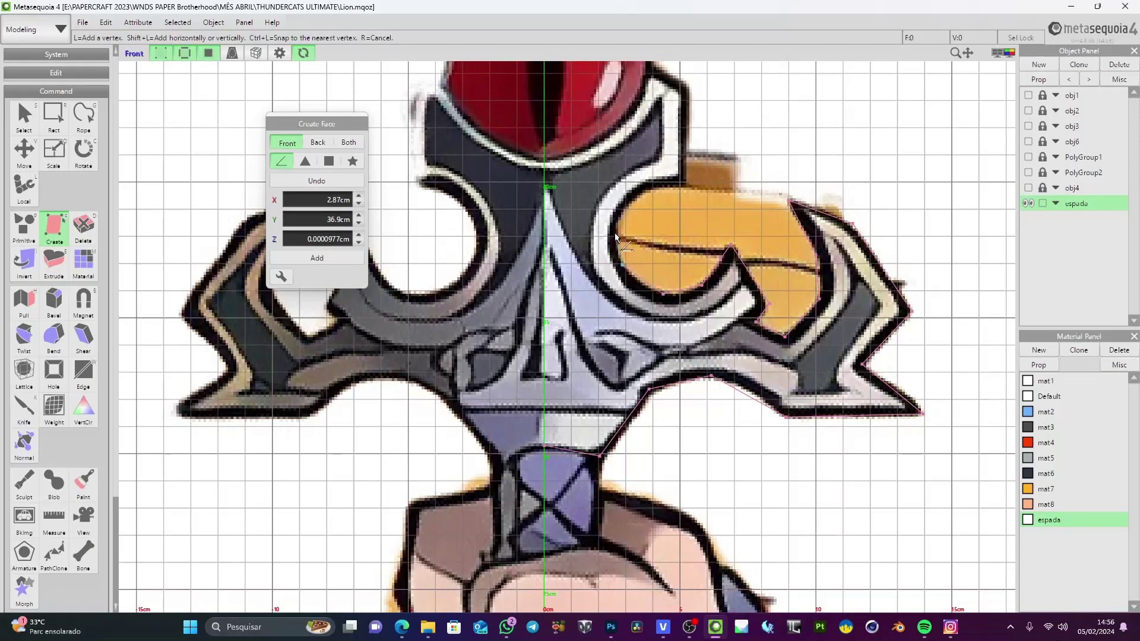
{"action": "left_click", "coordinate": [643, 191]}
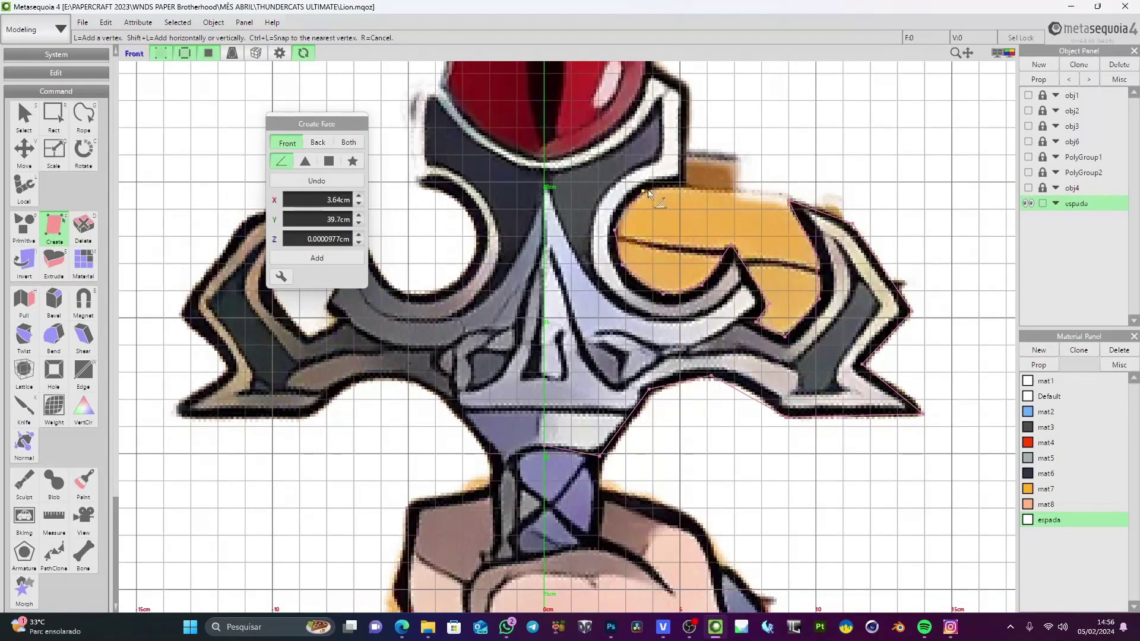
{"action": "left_click", "coordinate": [685, 186]}
Extend the outline up the collar, past the red gem and along the blade's right edge to its tip at about Y 138 cm
{"action": "middle_click_drag", "start_coordinate": [685, 186], "coordinate": [693, 393]}
{"action": "left_click", "coordinate": [696, 292]}
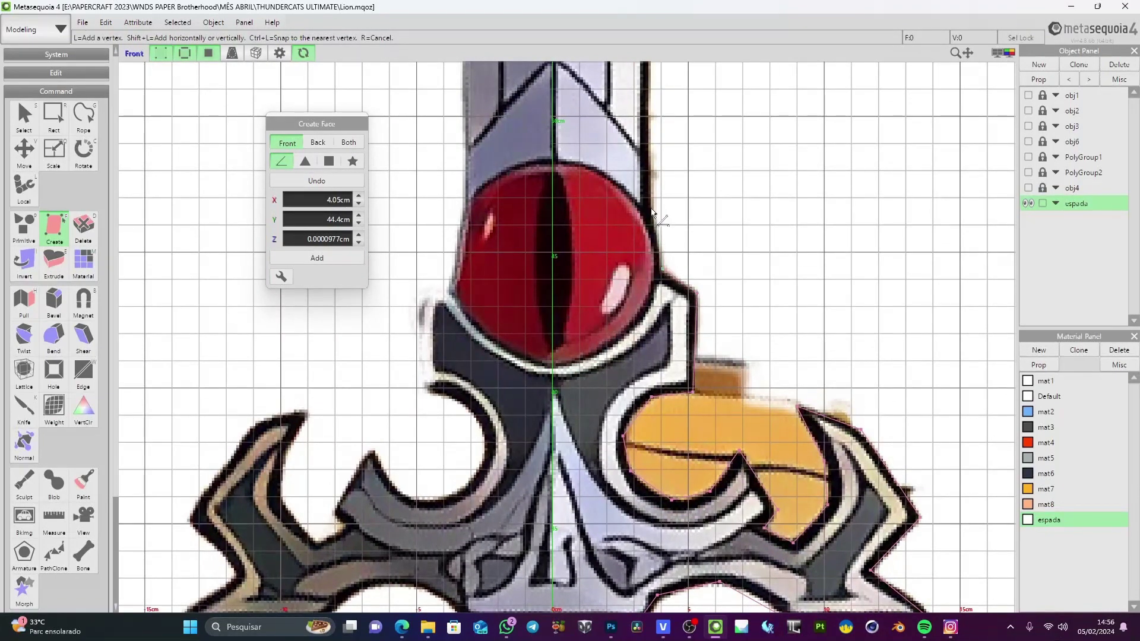
{"action": "middle_click_drag", "start_coordinate": [649, 208], "coordinate": [675, 503]}
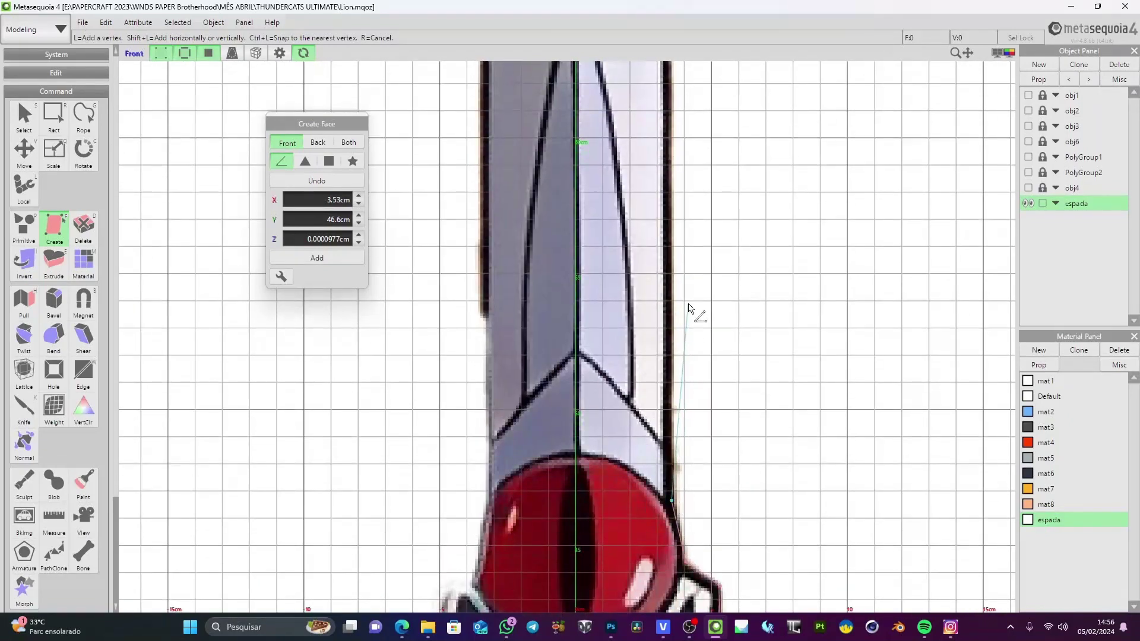
{"action": "middle_click_drag", "start_coordinate": [689, 83], "coordinate": [646, 316]}
{"action": "scroll", "coordinate": [647, 318], "scroll_direction": "down", "scroll_amount": 5}
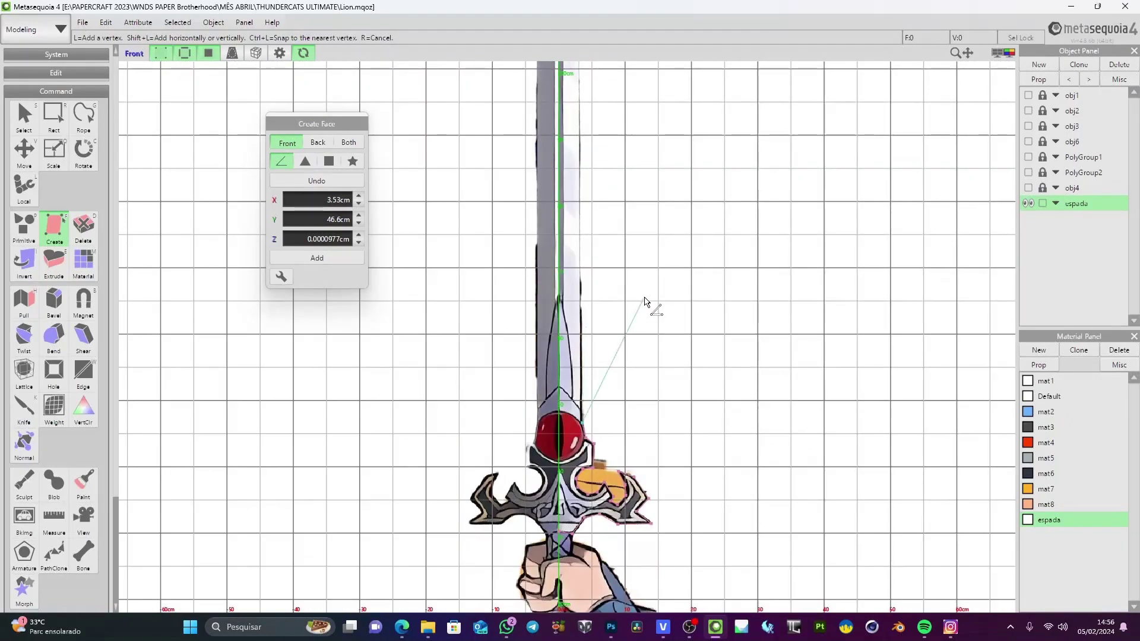
{"action": "scroll", "coordinate": [630, 390], "scroll_direction": "up", "scroll_amount": 3}
{"action": "middle_click_drag", "start_coordinate": [613, 257], "coordinate": [613, 453]}
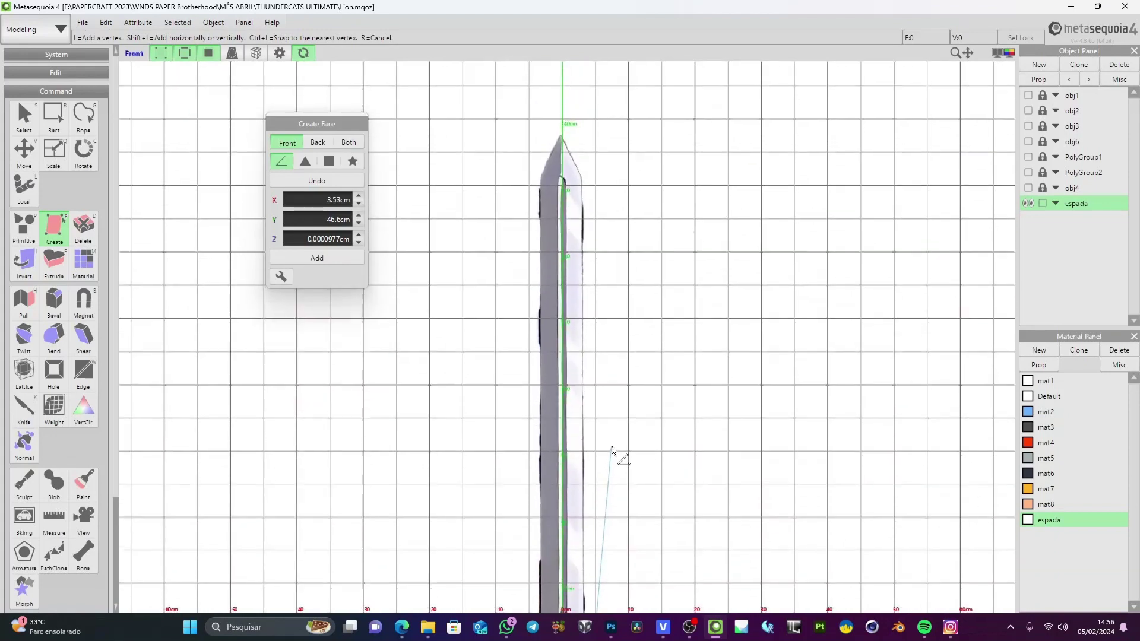
{"action": "left_click", "coordinate": [580, 182]}
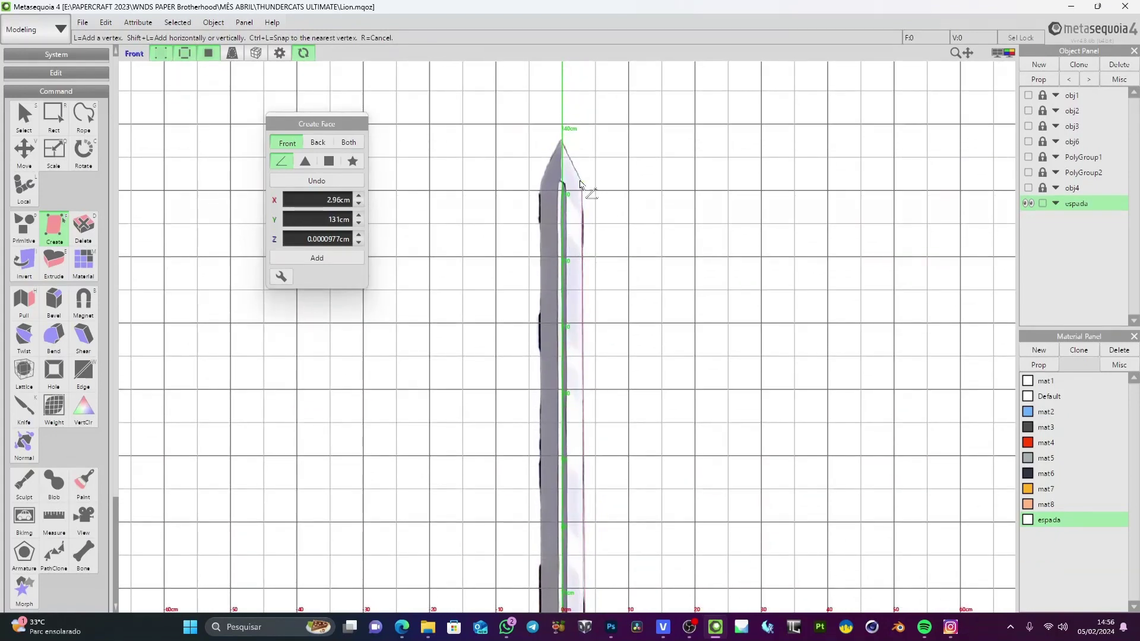
{"action": "left_click", "coordinate": [561, 140]}
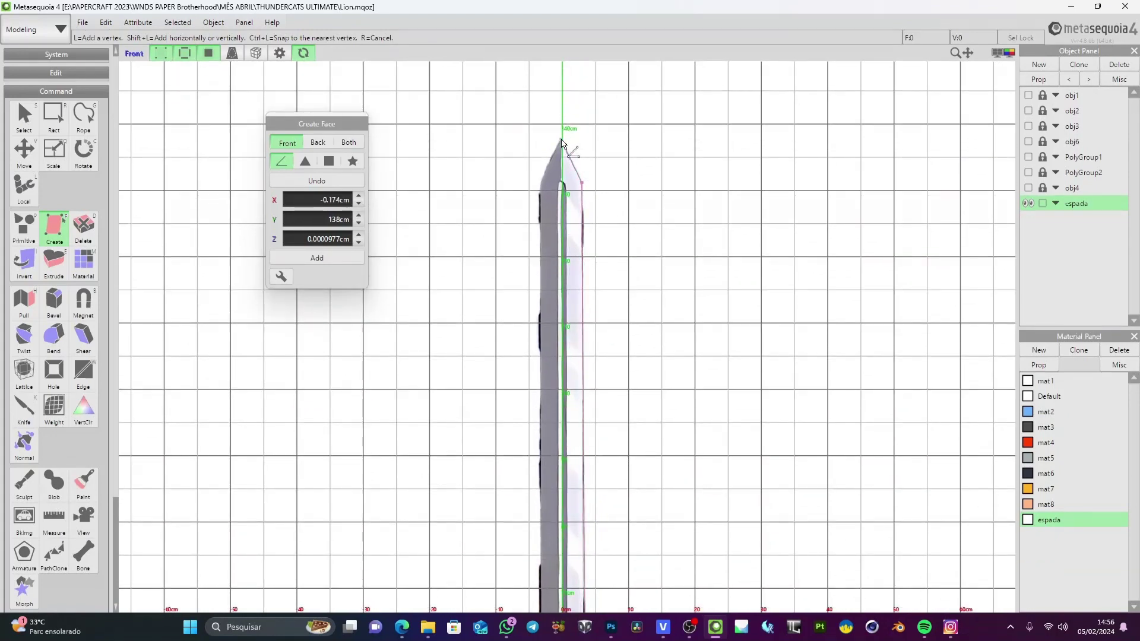
Run the outline down the centre axis from Y 132 cm past the gem and guard, closing it at the grip's top at about Y 30.3 cm
{"action": "left_click", "coordinate": [562, 181]}
{"action": "middle_click_drag", "start_coordinate": [570, 398], "coordinate": [560, 314]}
{"action": "scroll", "coordinate": [560, 318], "scroll_direction": "down", "scroll_amount": 2}
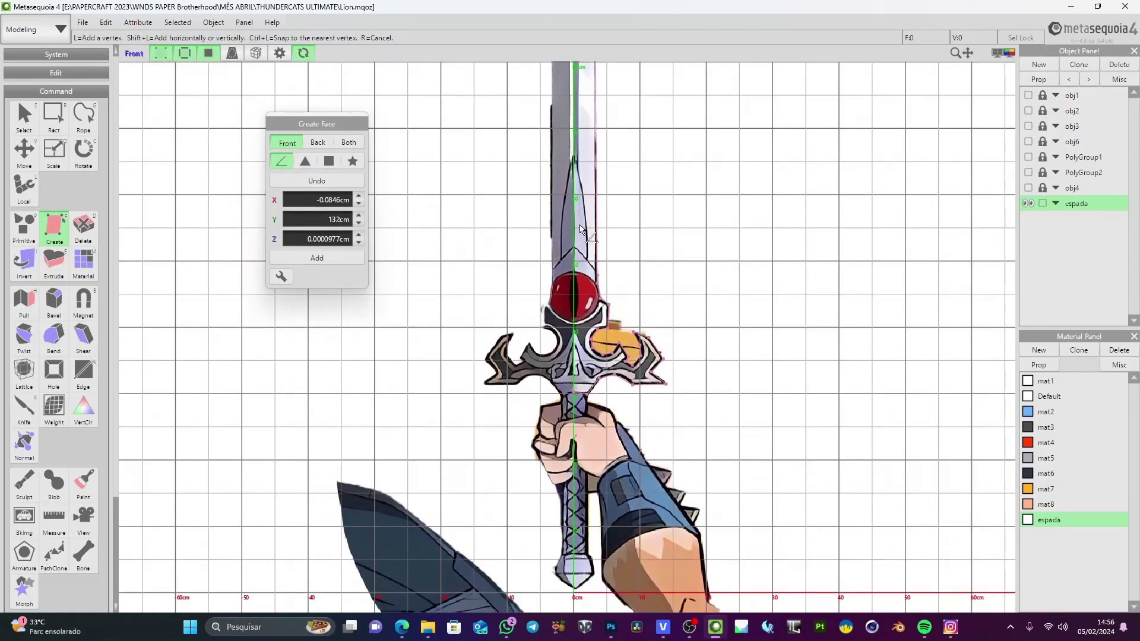
{"action": "scroll", "coordinate": [580, 226], "scroll_direction": "up", "scroll_amount": 5}
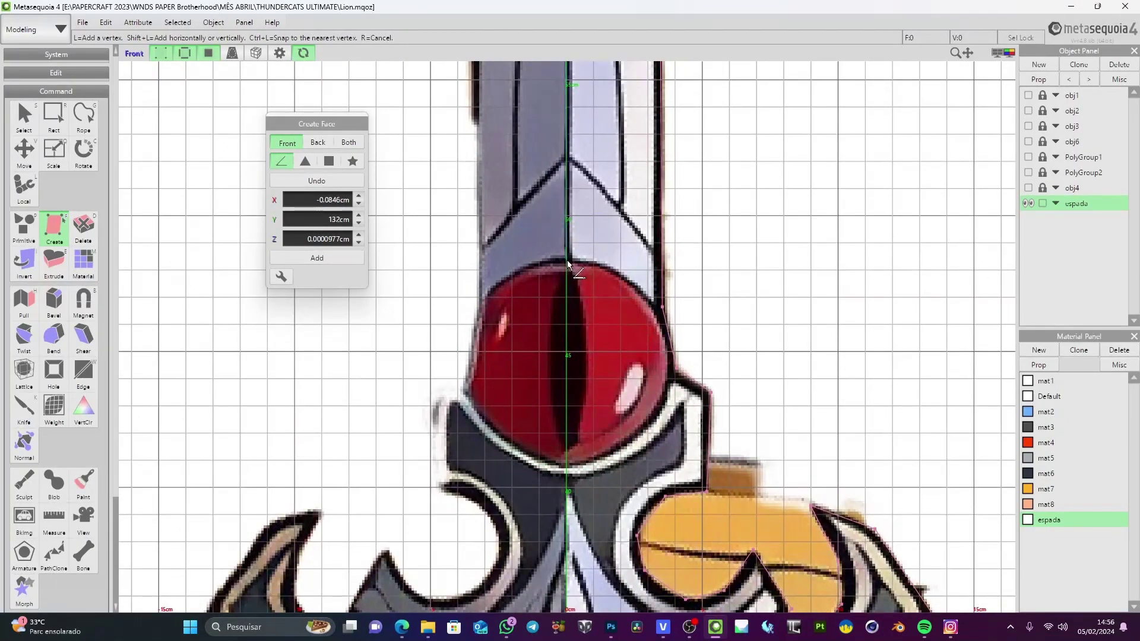
{"action": "left_click", "coordinate": [567, 261]}
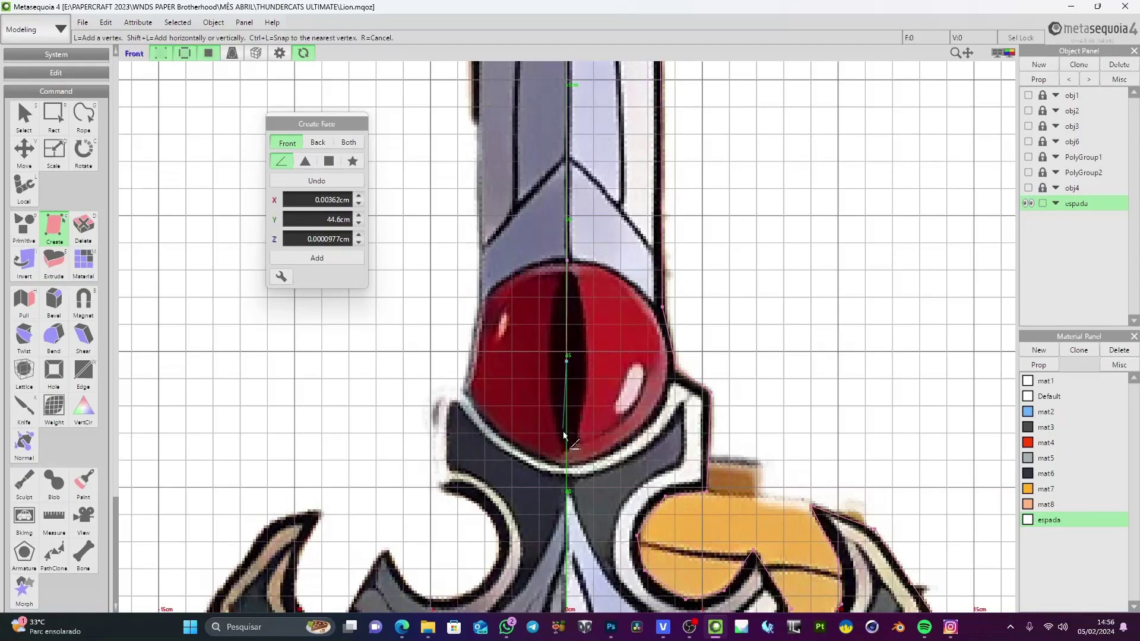
{"action": "middle_click_drag", "start_coordinate": [566, 445], "coordinate": [578, 284]}
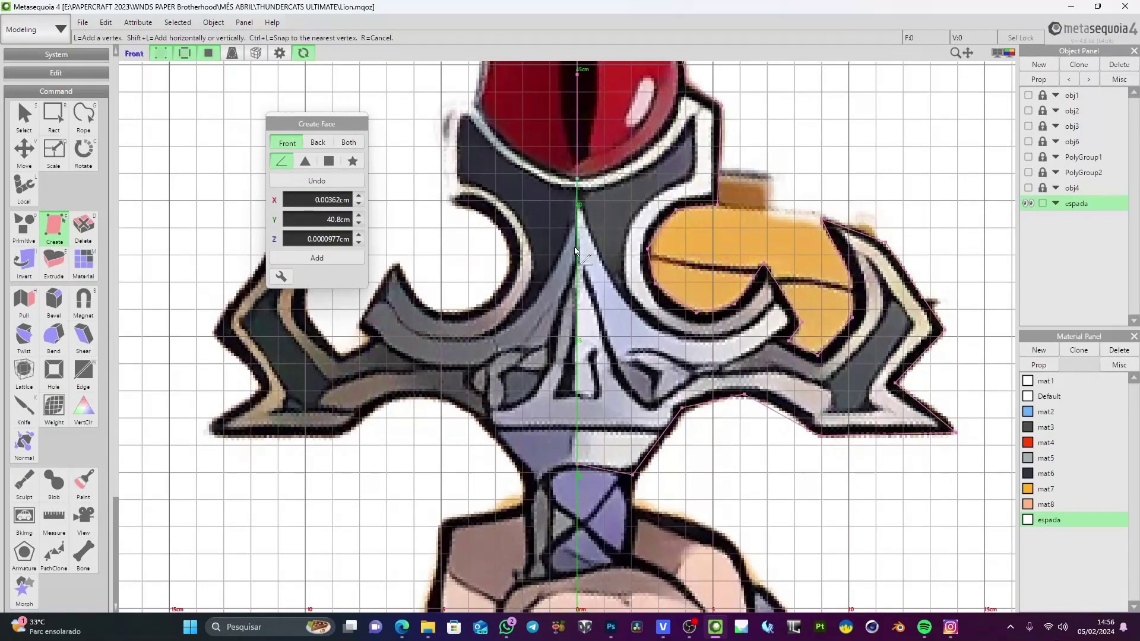
{"action": "left_click", "coordinate": [576, 283]}
{"action": "middle_click_drag", "start_coordinate": [579, 323], "coordinate": [581, 193]}
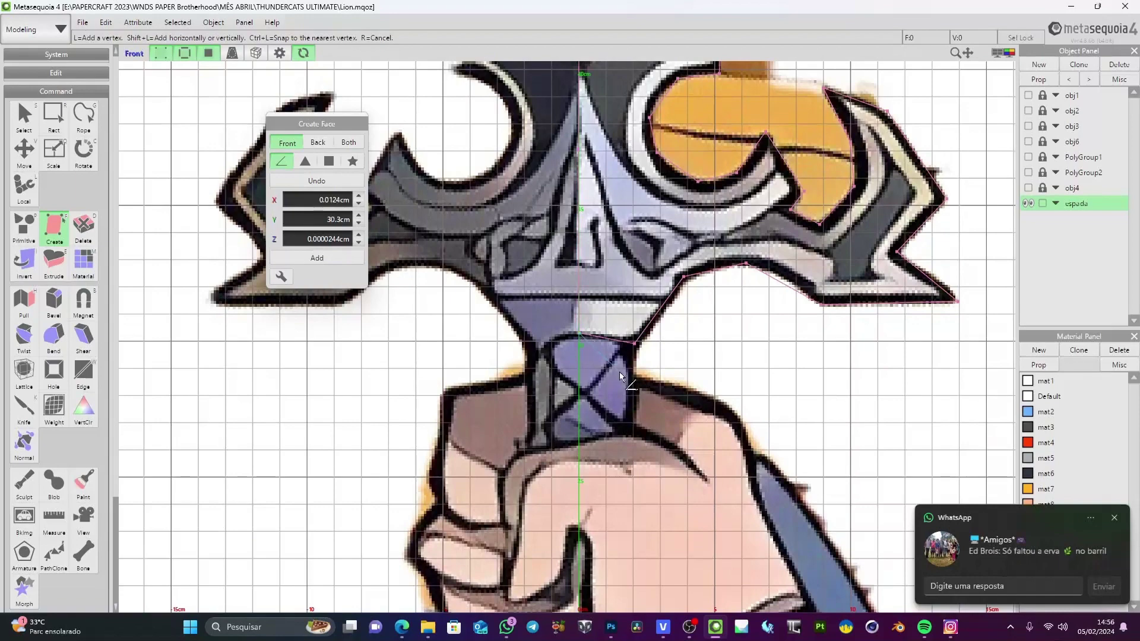
Bring up the Ortho view on its own and examine the closed half-sword outline, focusing on the guard
{"action": "scroll", "coordinate": [624, 374], "scroll_direction": "down", "scroll_amount": 5}
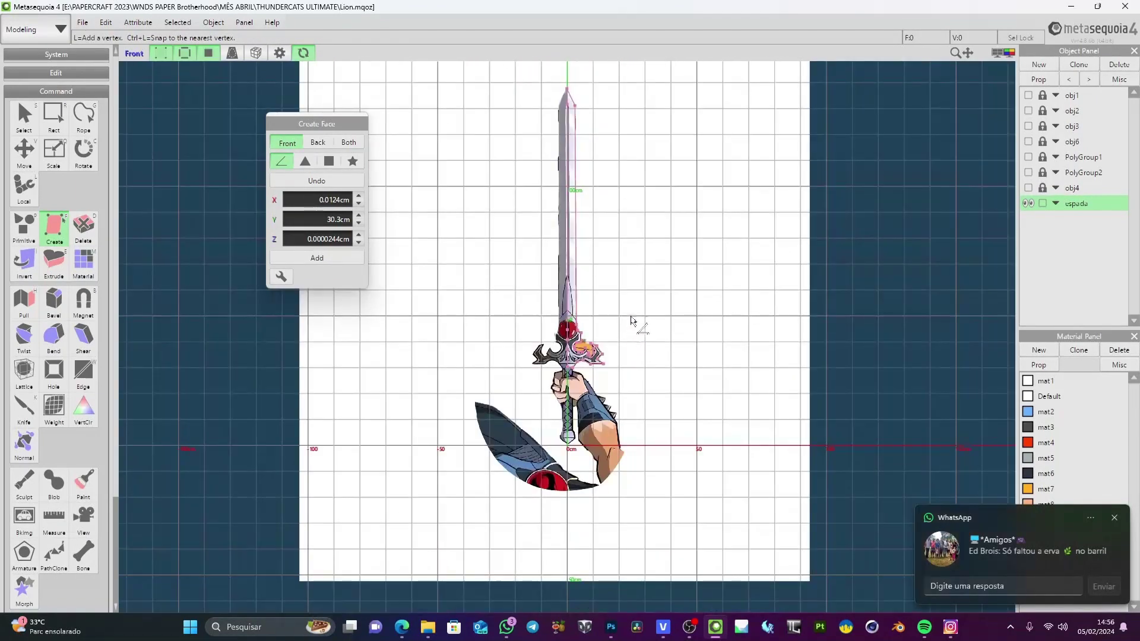
{"action": "left_click", "coordinate": [1003, 53]}
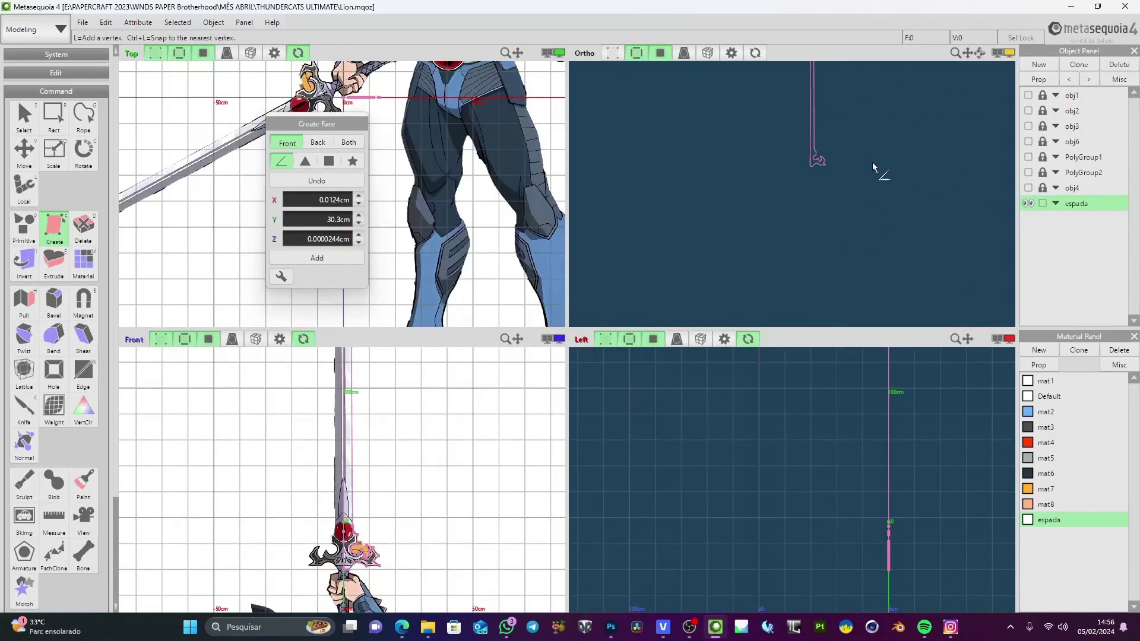
{"action": "middle_click_drag", "start_coordinate": [872, 162], "coordinate": [853, 251]}
{"action": "scroll", "coordinate": [821, 255], "scroll_direction": "up", "scroll_amount": 5}
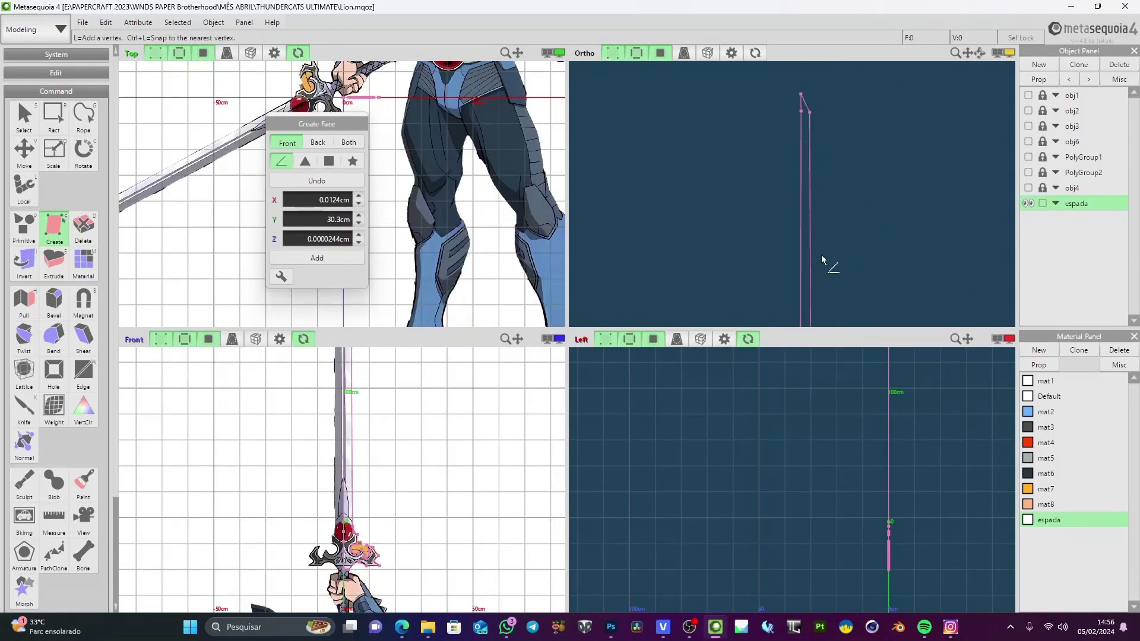
{"action": "left_click", "coordinate": [1012, 52]}
{"action": "scroll", "coordinate": [797, 302], "scroll_direction": "down", "scroll_amount": 4}
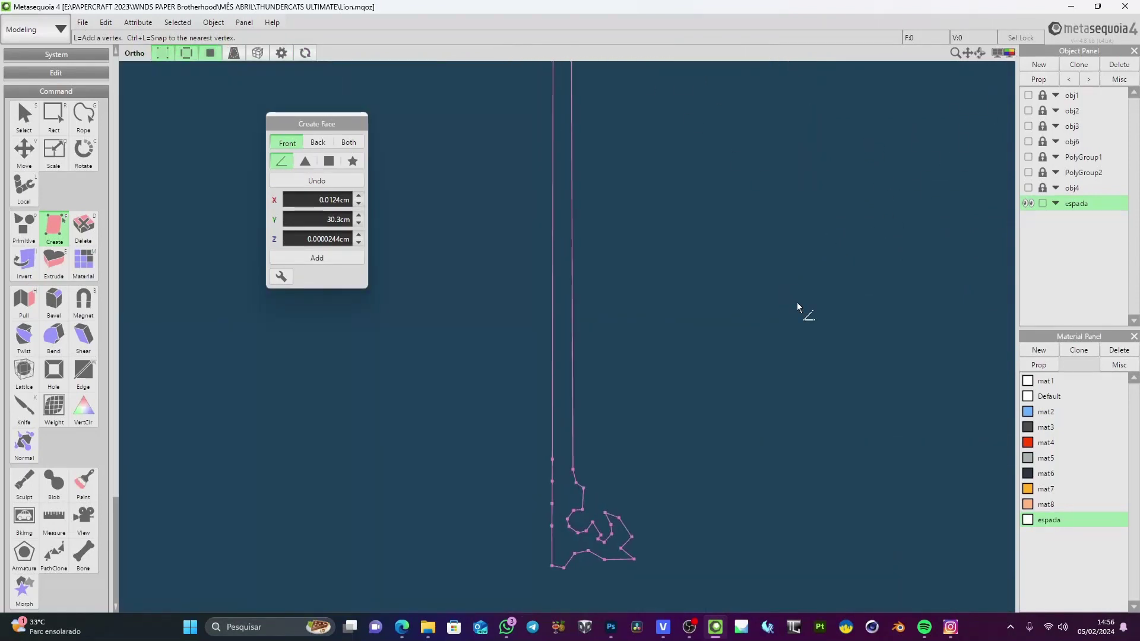
{"action": "right_click_drag", "start_coordinate": [540, 316], "coordinate": [754, 322]}
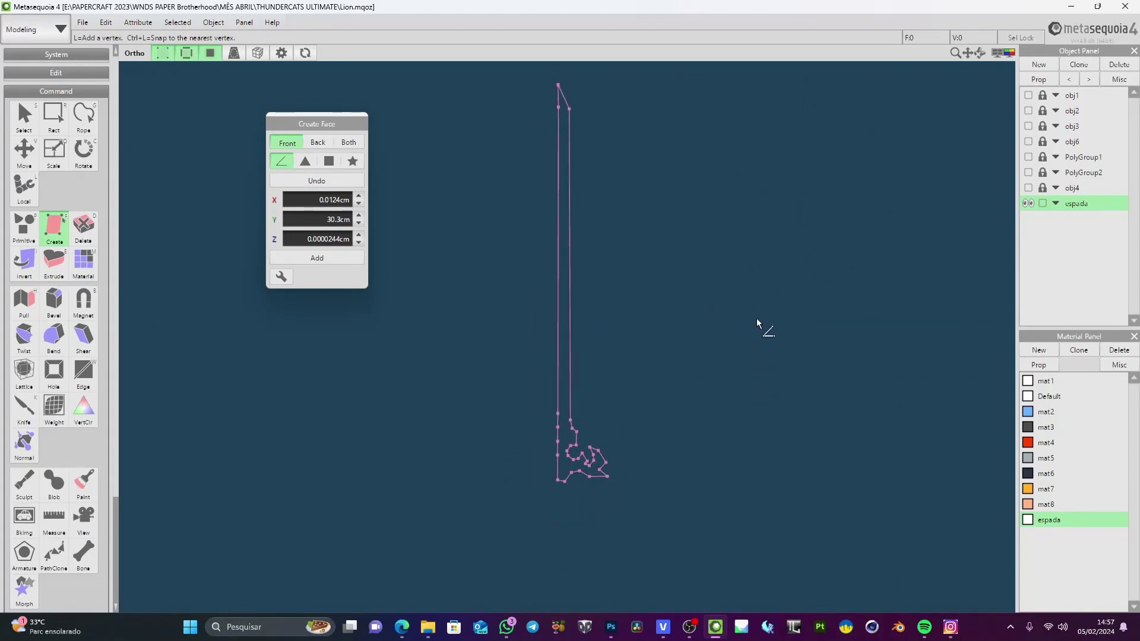
{"action": "middle_click_drag", "start_coordinate": [710, 274], "coordinate": [762, 283]}
{"action": "scroll", "coordinate": [665, 386], "scroll_direction": "up", "scroll_amount": 3}
{"action": "middle_click_drag", "start_coordinate": [665, 389], "coordinate": [643, 272]}
{"action": "scroll", "coordinate": [643, 272], "scroll_direction": "up", "scroll_amount": 3}
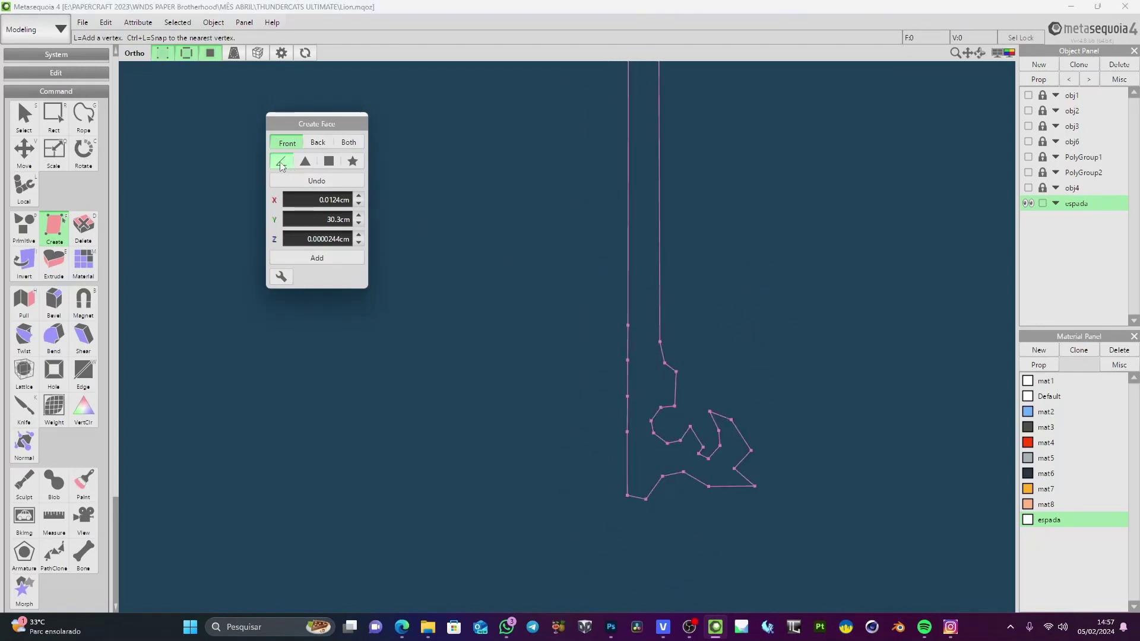
Switch face creation to quadrilaterals and fill the wing's lower outer tip with a three-vertex face
{"action": "left_click", "coordinate": [329, 163]}
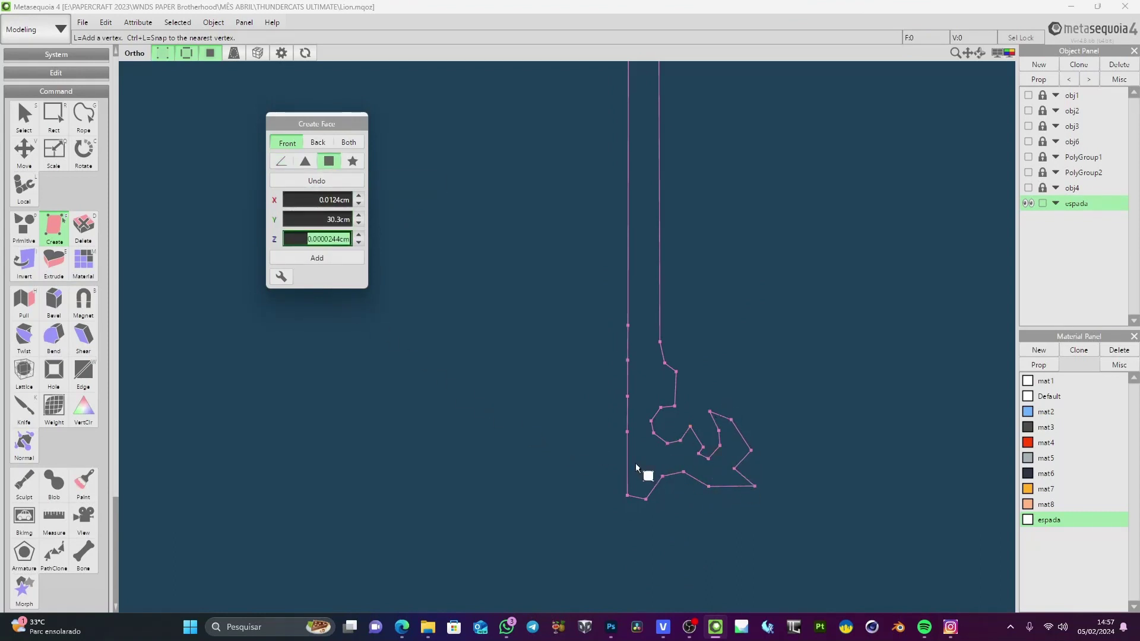
{"action": "middle_click_drag", "start_coordinate": [639, 355], "coordinate": [626, 297]}
{"action": "scroll", "coordinate": [626, 297], "scroll_direction": "up", "scroll_amount": 3}
{"action": "middle_click_drag", "start_coordinate": [672, 380], "coordinate": [636, 382]}
{"action": "scroll", "coordinate": [637, 381], "scroll_direction": "up", "scroll_amount": 3}
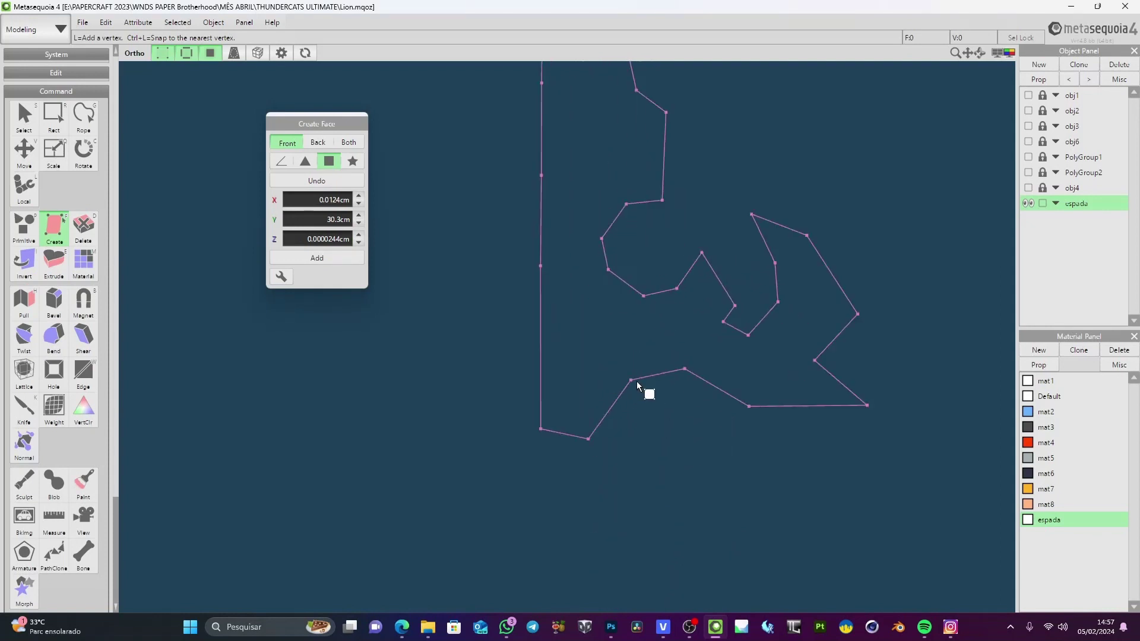
{"action": "left_click", "coordinate": [336, 160]}
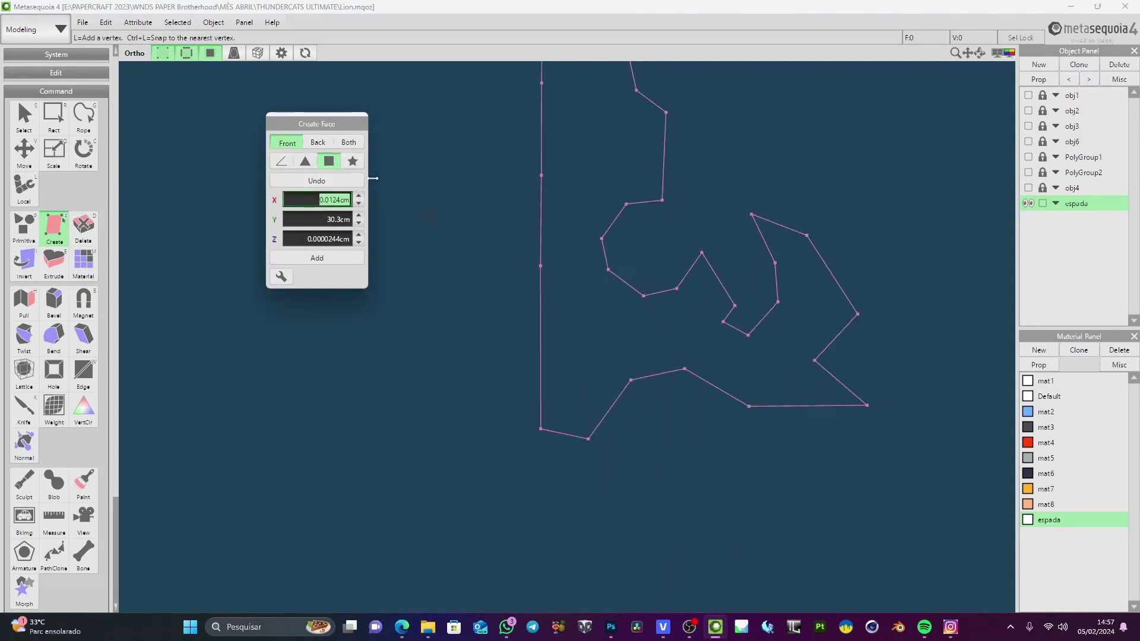
{"action": "left_click", "coordinate": [750, 406]}
{"action": "left_click", "coordinate": [815, 360]}
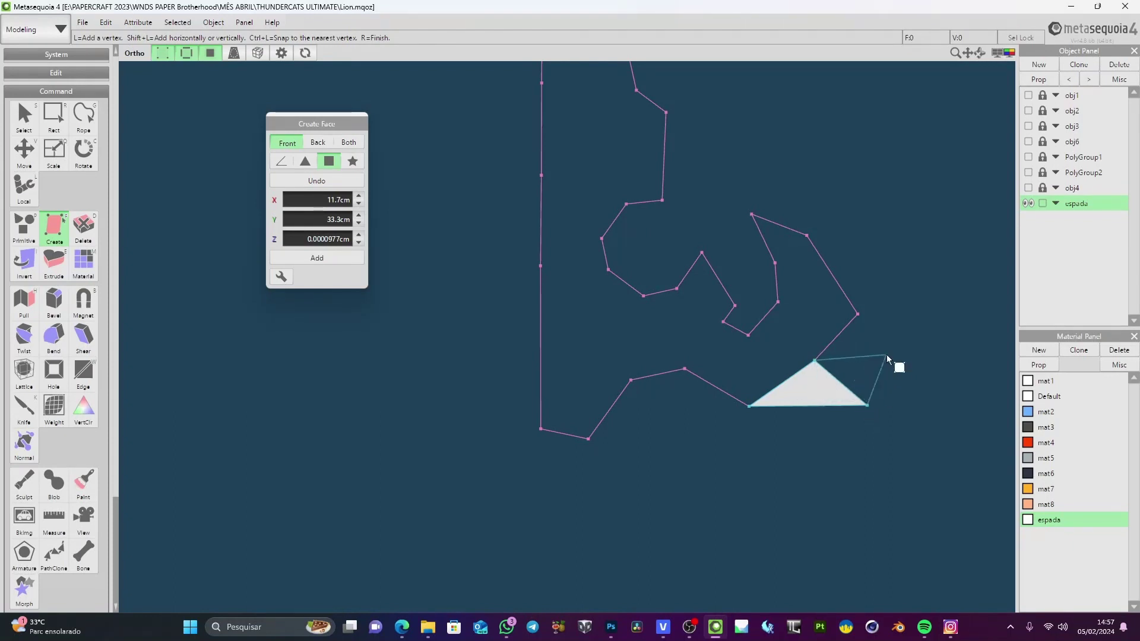
{"action": "key", "text": "r"}
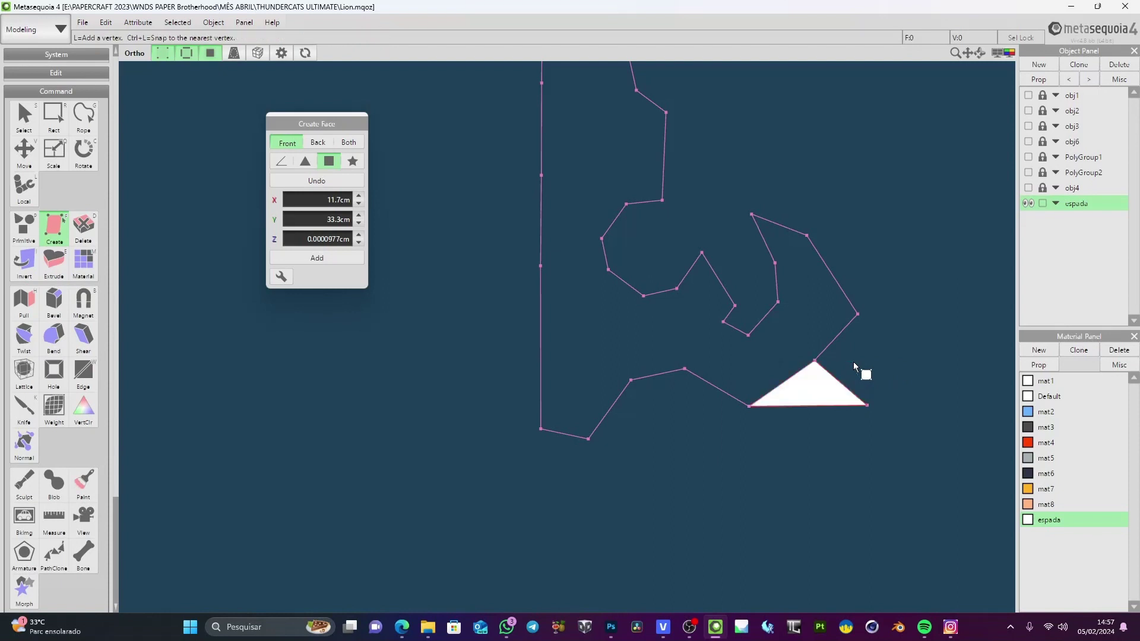
Fill the wing's lower body with a four-sided face and add a triangle out to its outer corner
{"action": "middle_click_drag", "start_coordinate": [801, 374], "coordinate": [777, 414]}
{"action": "left_click", "coordinate": [723, 447]}
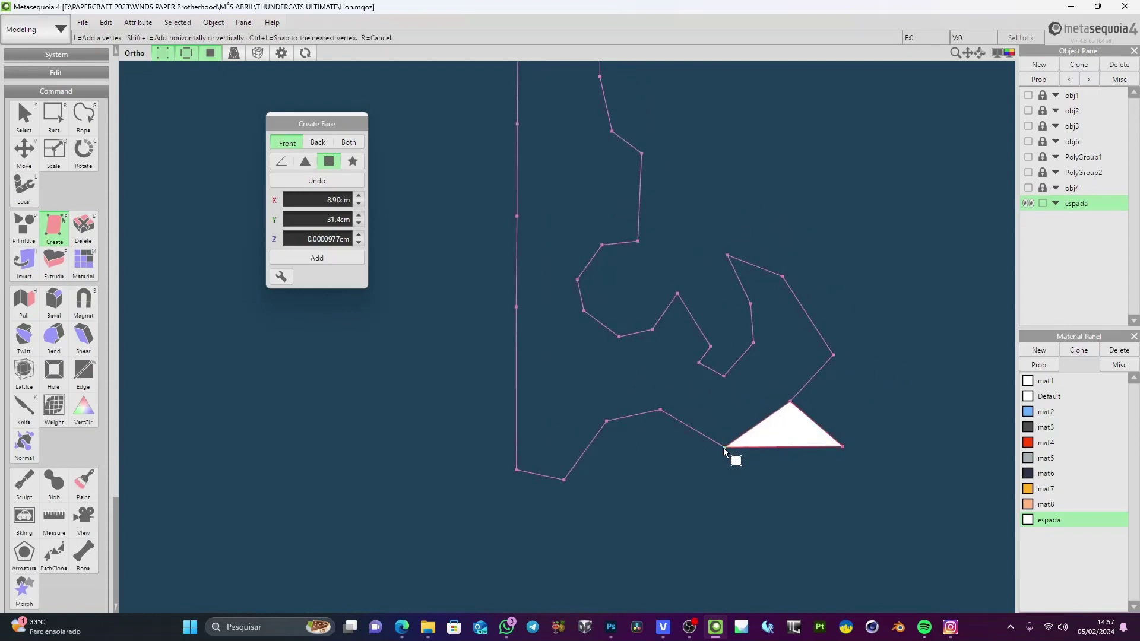
{"action": "left_click", "coordinate": [724, 377]}
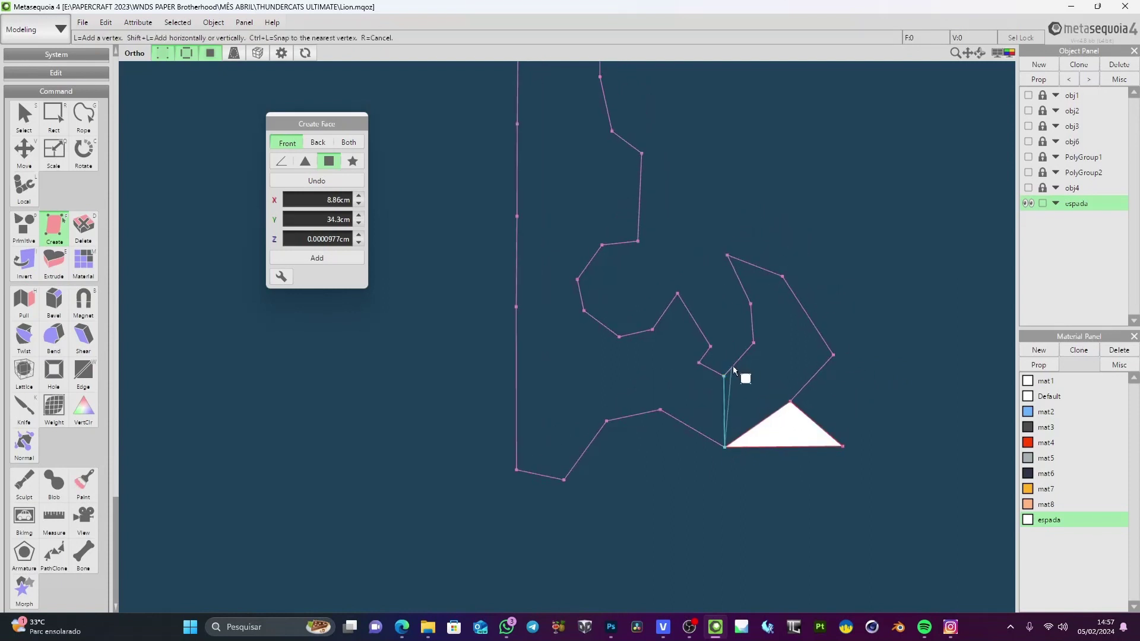
{"action": "left_click", "coordinate": [754, 344]}
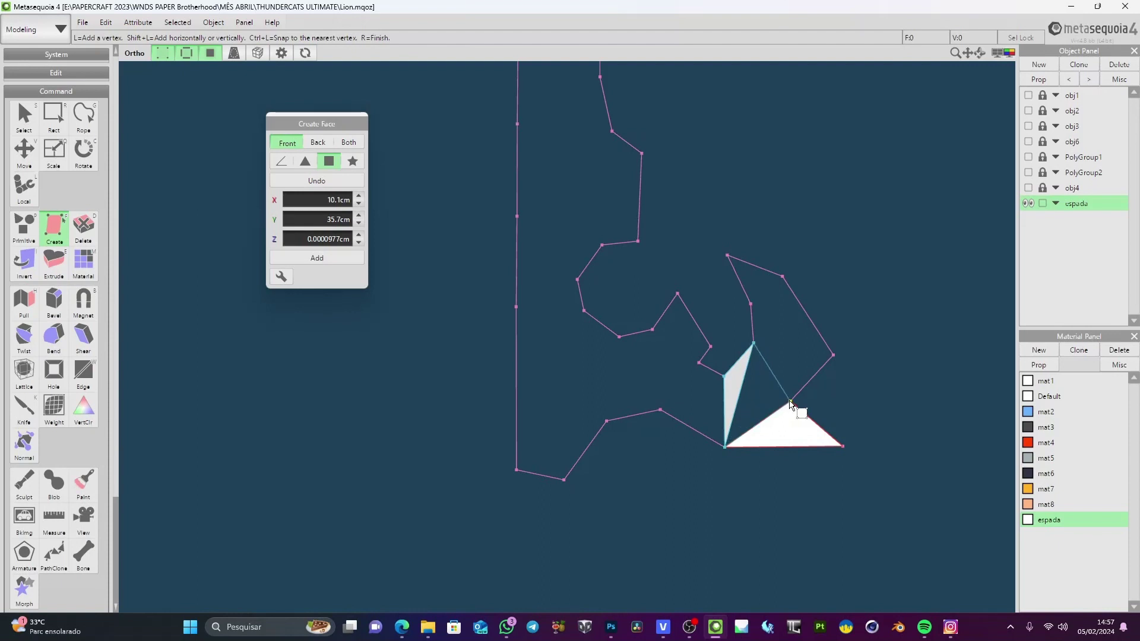
{"action": "left_click", "coordinate": [790, 404]}
{"action": "middle_click_drag", "start_coordinate": [771, 367], "coordinate": [746, 399]}
{"action": "left_click", "coordinate": [766, 434]}
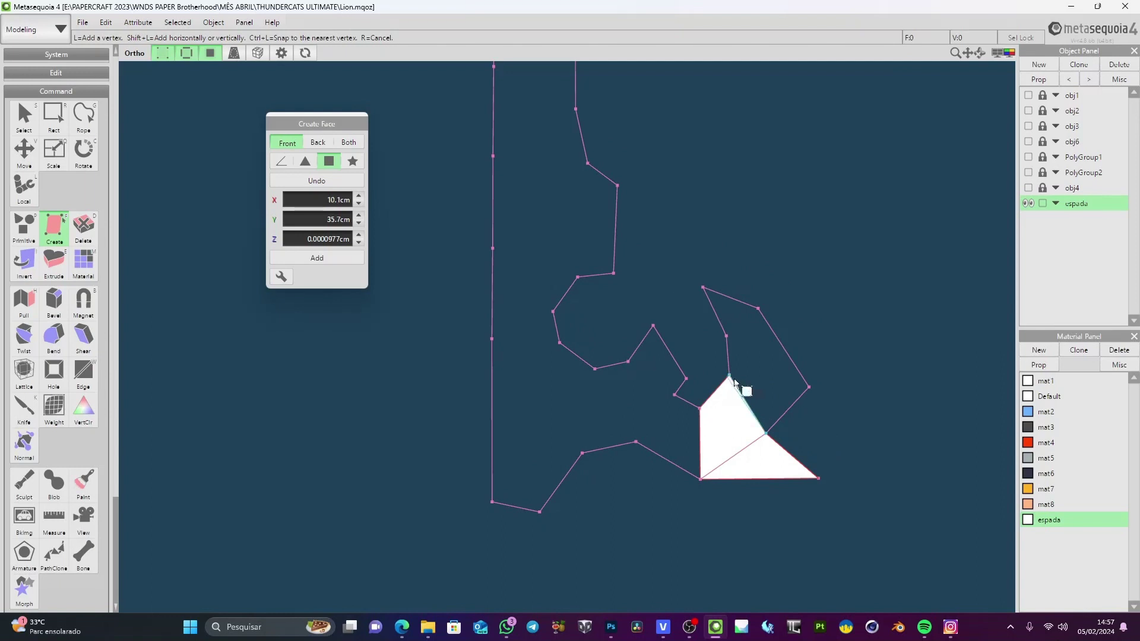
{"action": "left_click", "coordinate": [730, 376]}
{"action": "left_click", "coordinate": [810, 387]}
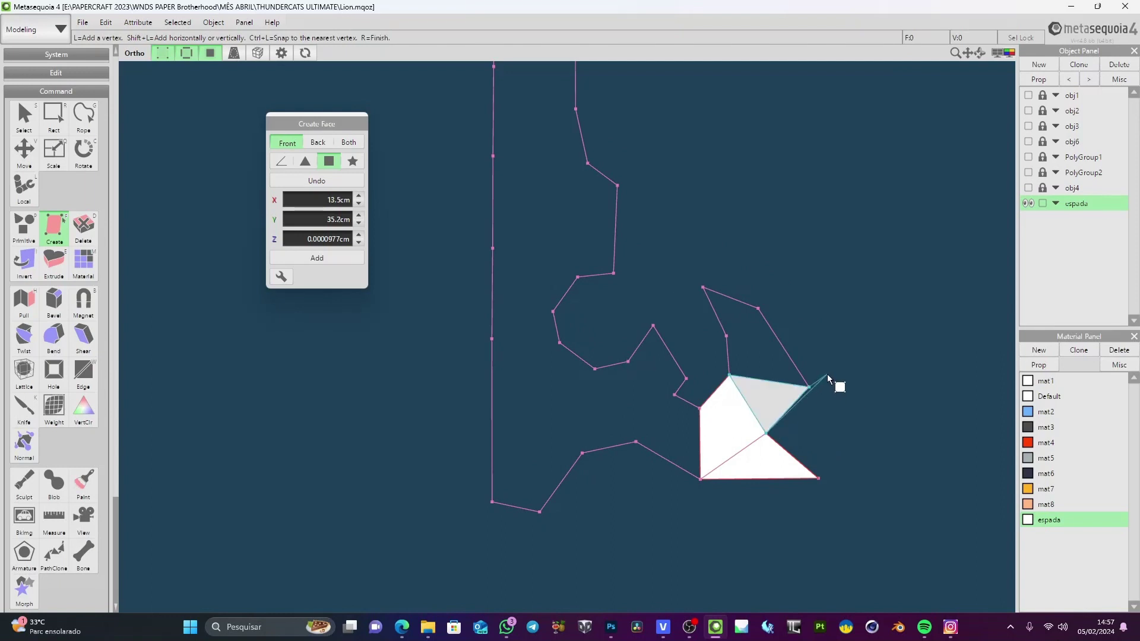
{"action": "key", "text": "r"}
Fill the wing's upper part with a four-sided face and its pointed upper tip with a triangle
{"action": "left_click", "coordinate": [729, 376]}
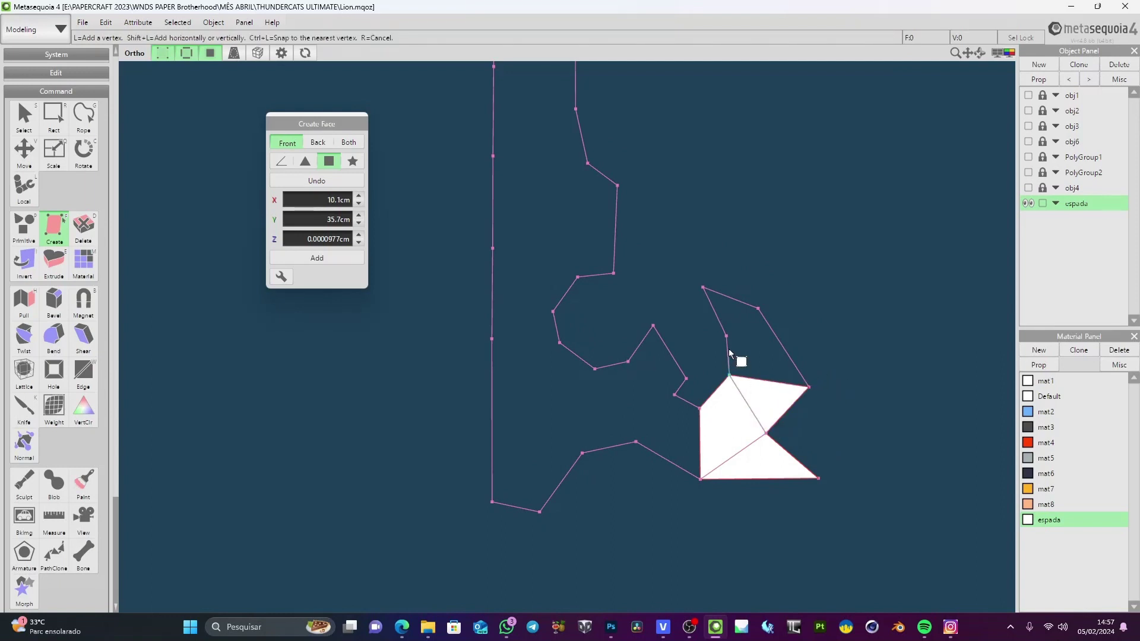
{"action": "left_click", "coordinate": [759, 309]}
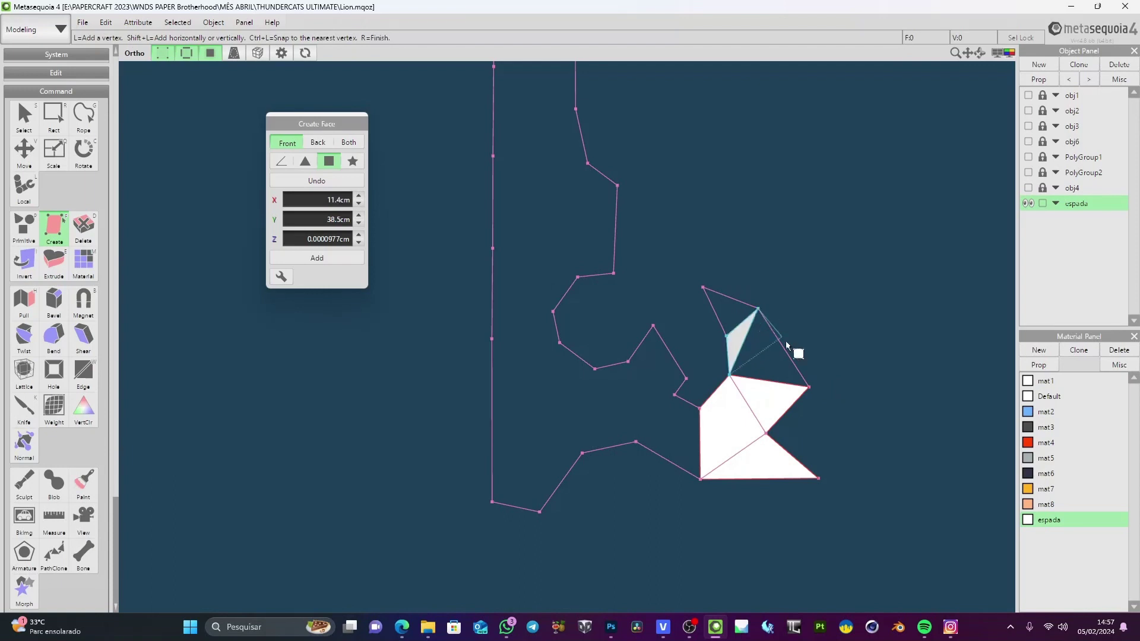
{"action": "left_click", "coordinate": [809, 387]}
{"action": "left_click", "coordinate": [727, 336]}
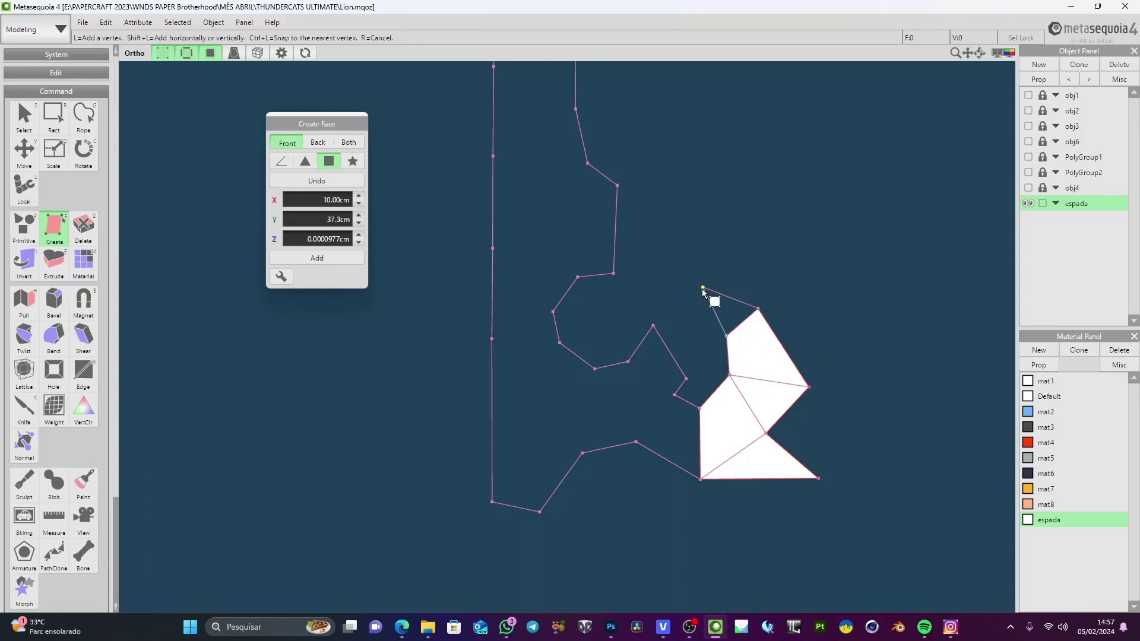
{"action": "left_click", "coordinate": [703, 288]}
{"action": "left_click", "coordinate": [758, 309]}
{"action": "key", "text": "r"}
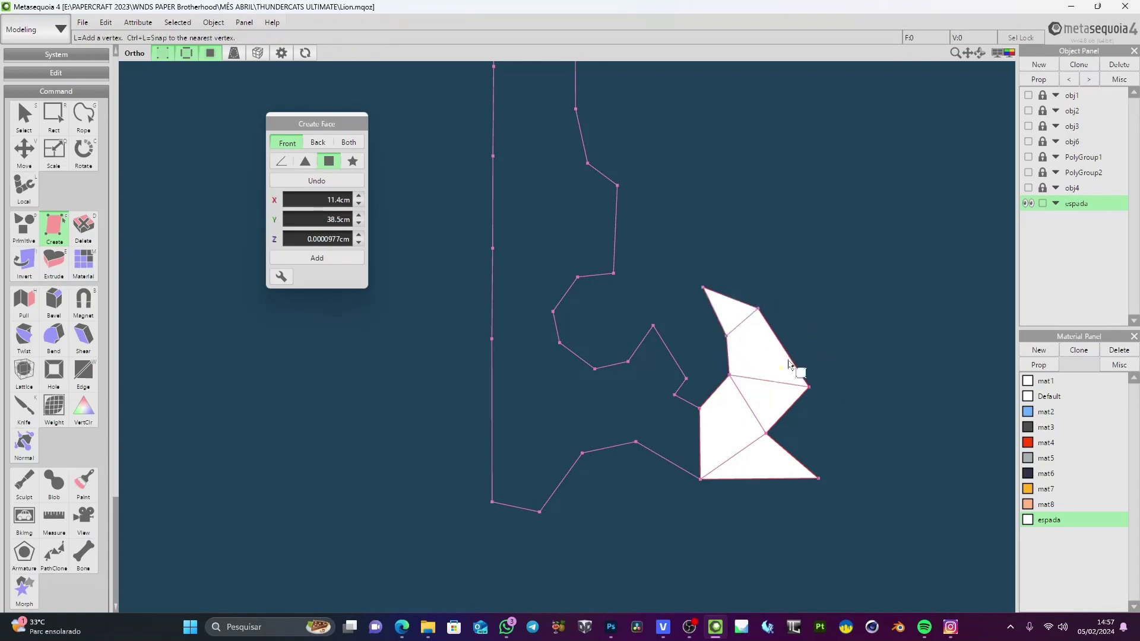
Add a four-sided face joining the wing to the guard's arm, between the notch beside the inner prong and the underside
{"action": "middle_click_drag", "start_coordinate": [794, 368], "coordinate": [837, 330]}
{"action": "left_click", "coordinate": [775, 344]}
{"action": "left_click", "coordinate": [749, 329]}
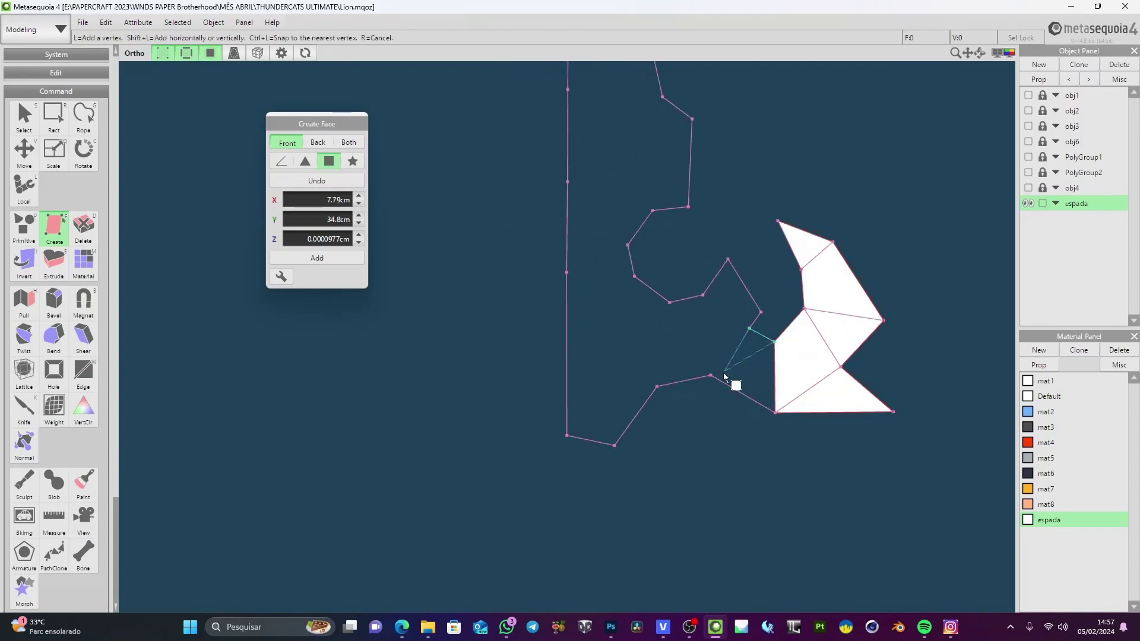
{"action": "left_click", "coordinate": [711, 375]}
{"action": "left_click", "coordinate": [774, 412]}
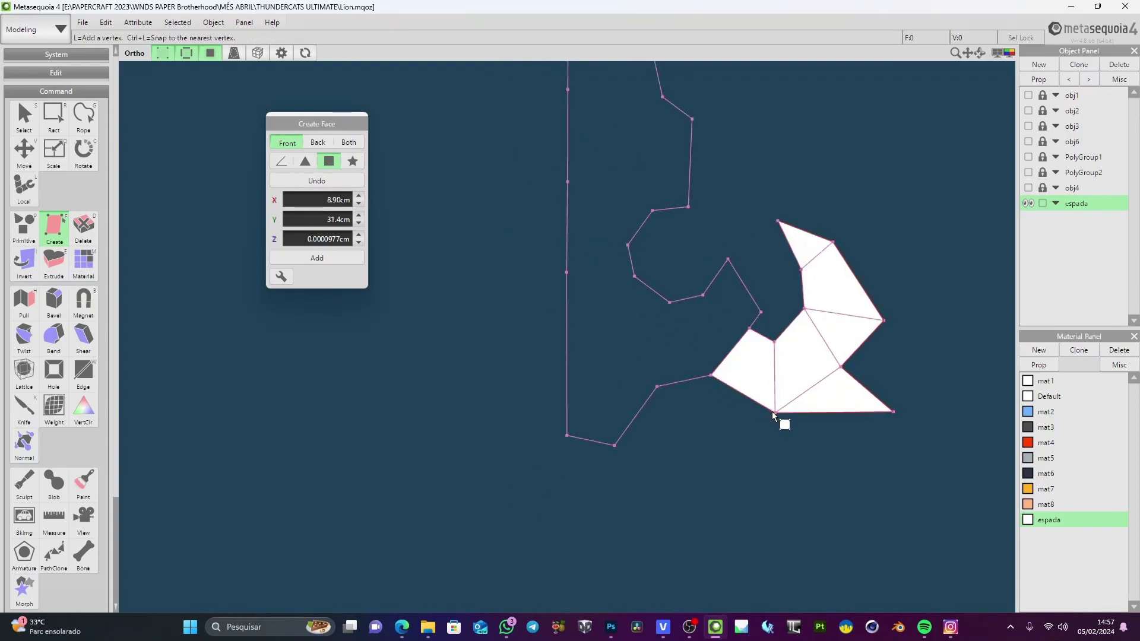
Fill the inner prong with a four-sided face through its tip and both base corners
{"action": "left_click", "coordinate": [750, 329]}
{"action": "left_click", "coordinate": [703, 296]}
{"action": "left_click", "coordinate": [728, 260]}
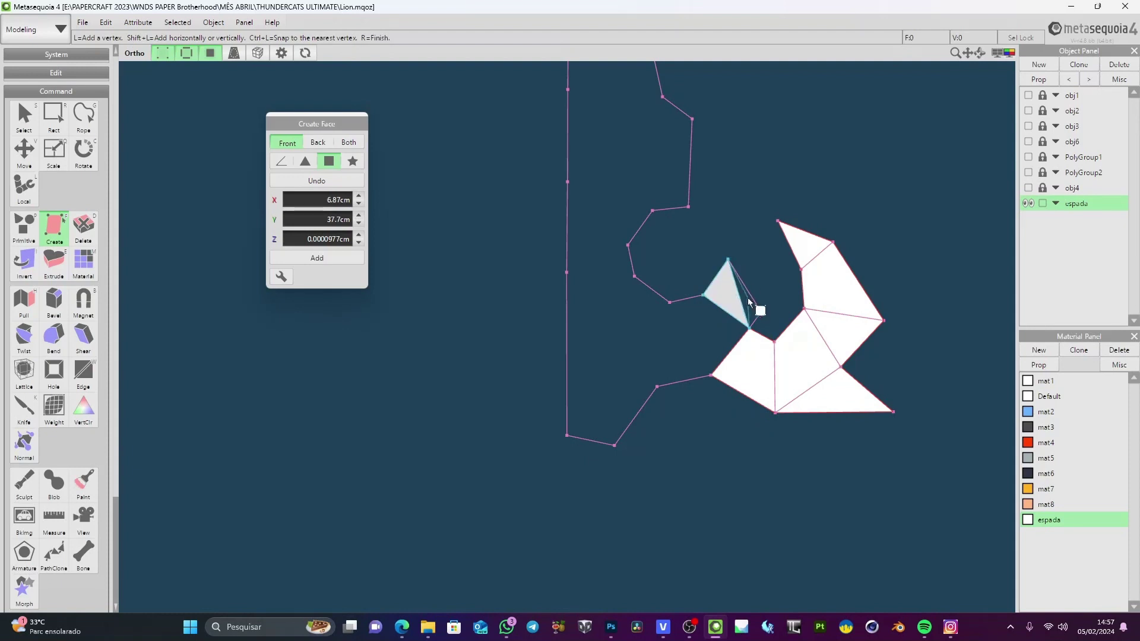
{"action": "left_click", "coordinate": [761, 312]}
Fill the guard's arm beneath the inner prong with a triangle and an adjoining four-sided face toward the collar
{"action": "left_click", "coordinate": [703, 296]}
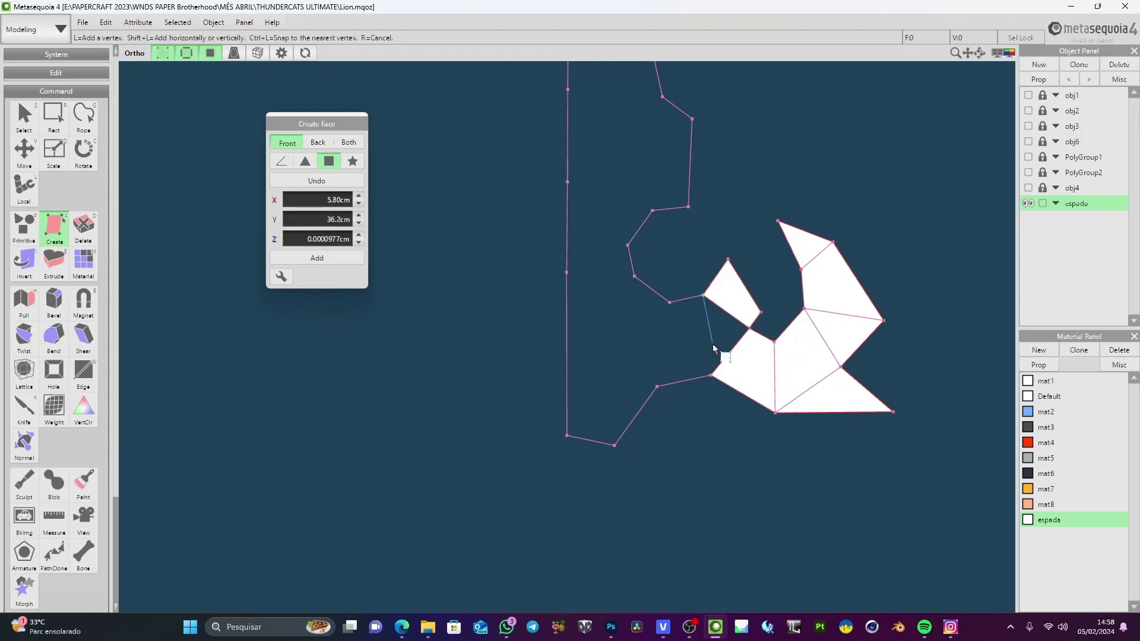
{"action": "left_click", "coordinate": [711, 376]}
{"action": "left_click", "coordinate": [750, 329]}
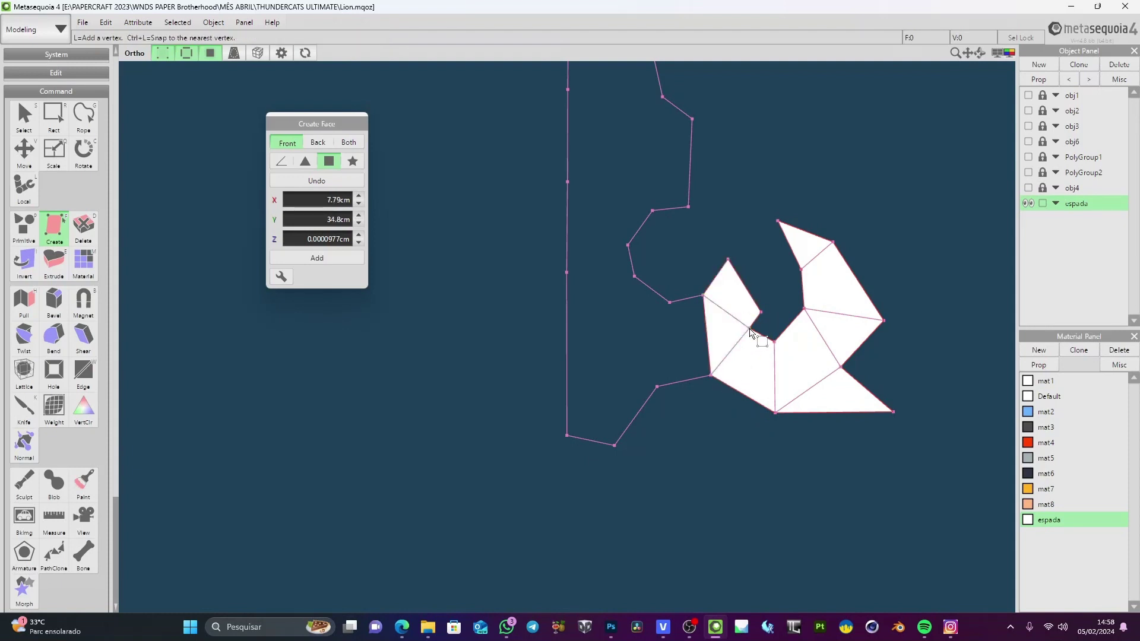
{"action": "left_click", "coordinate": [703, 296]}
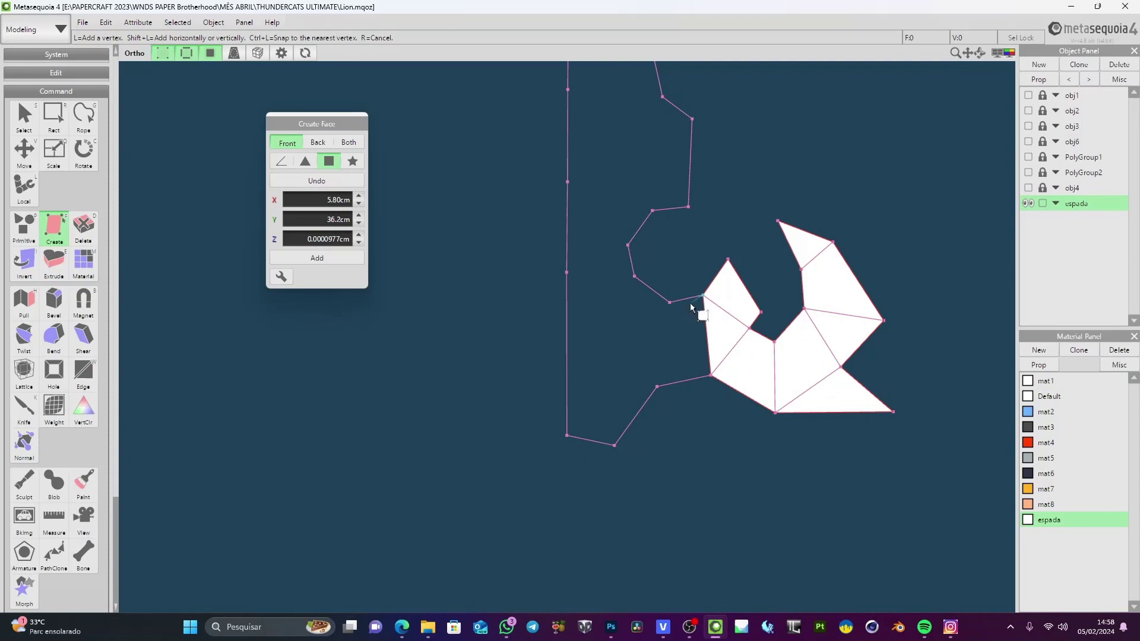
{"action": "left_click", "coordinate": [660, 385]}
{"action": "left_click", "coordinate": [711, 375]}
Add a triangular face at the guard's base, joining the arm's underside to the two vertices at the grip's top
{"action": "middle_click_drag", "start_coordinate": [653, 362], "coordinate": [716, 402]}
{"action": "middle_click_drag", "start_coordinate": [732, 454], "coordinate": [743, 426]}
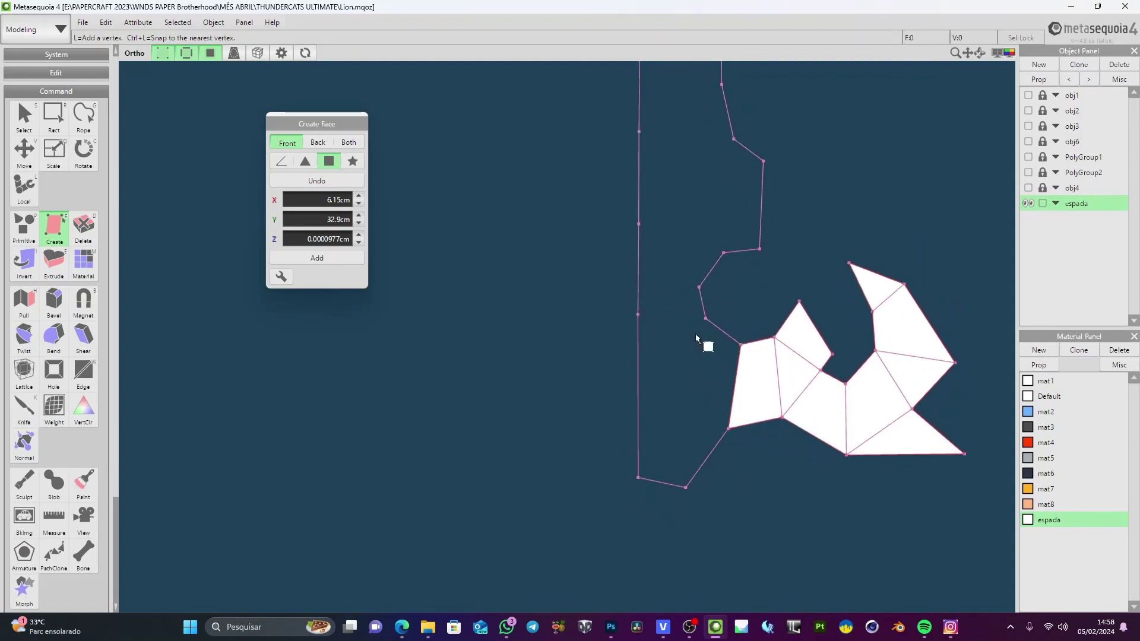
{"action": "left_click", "coordinate": [728, 429]}
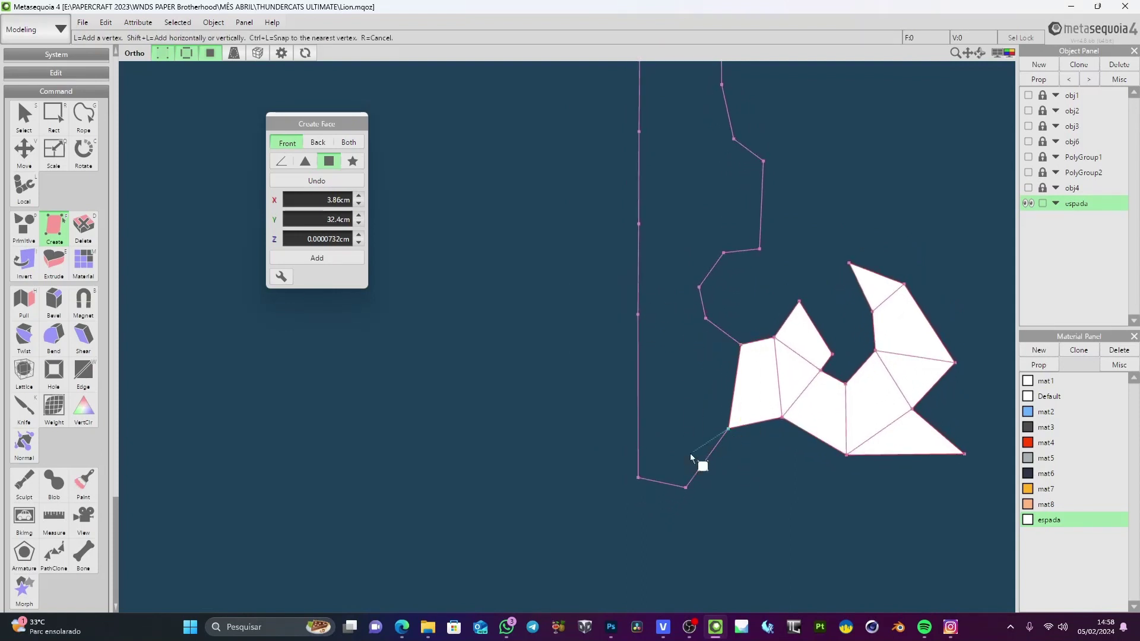
{"action": "left_click", "coordinate": [639, 478]}
{"action": "left_click", "coordinate": [685, 486]}
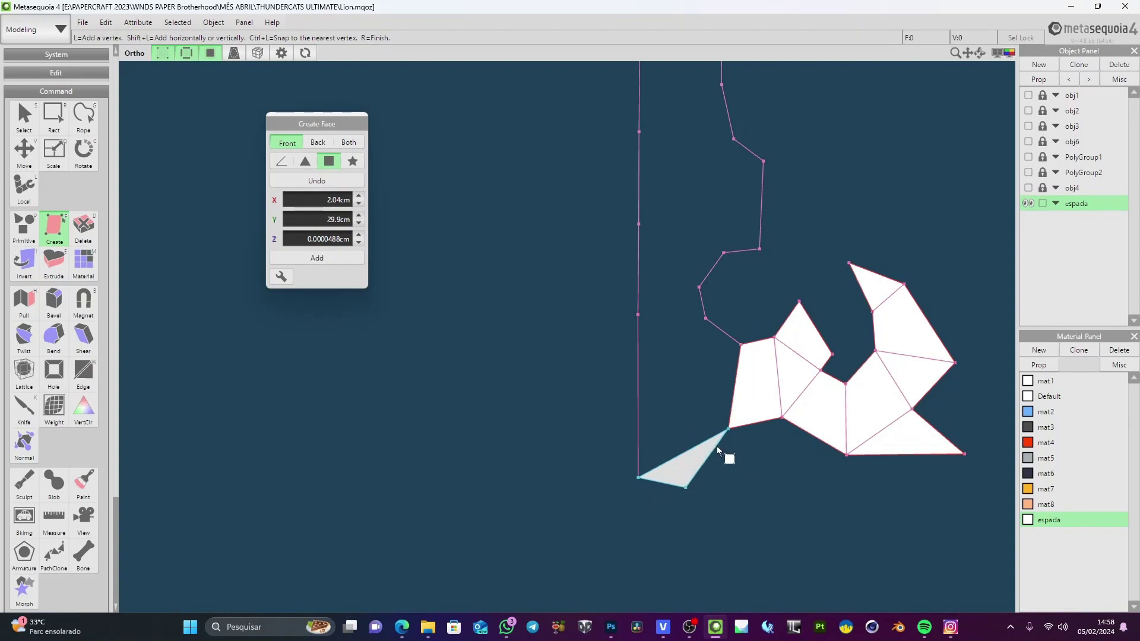
{"action": "key", "text": "r"}
{"action": "middle_click_drag", "start_coordinate": [726, 452], "coordinate": [727, 423]}
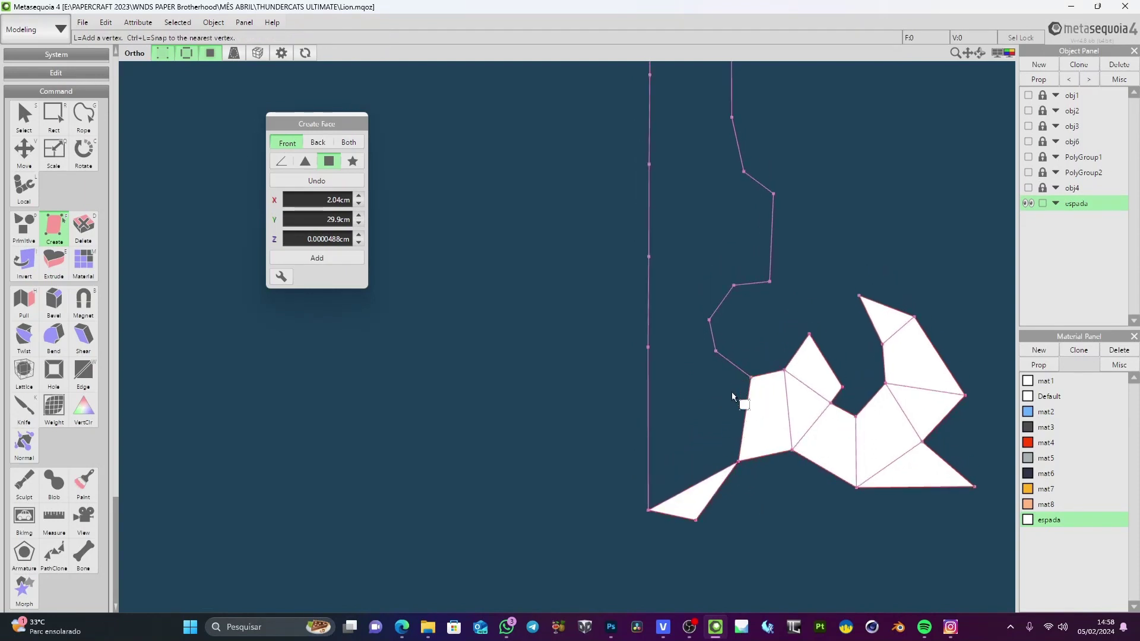
Fill the guard's base with a triangle along its inner edge and a four-sided face reaching the sword's centreline
{"action": "left_click", "coordinate": [717, 351]}
{"action": "left_click", "coordinate": [738, 460]}
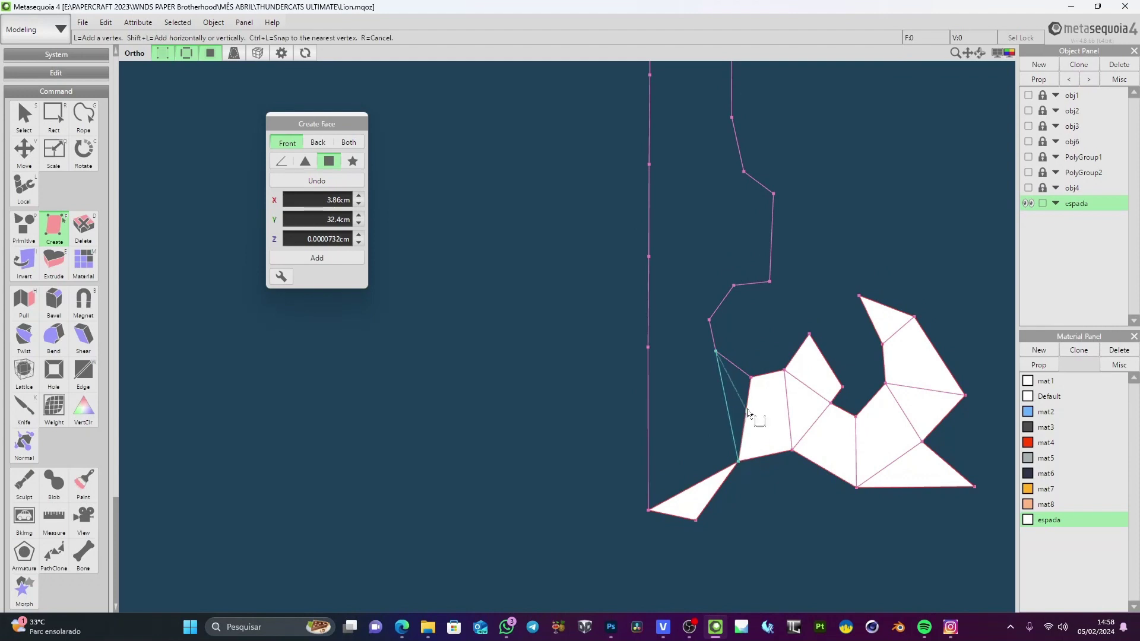
{"action": "left_click", "coordinate": [750, 378]}
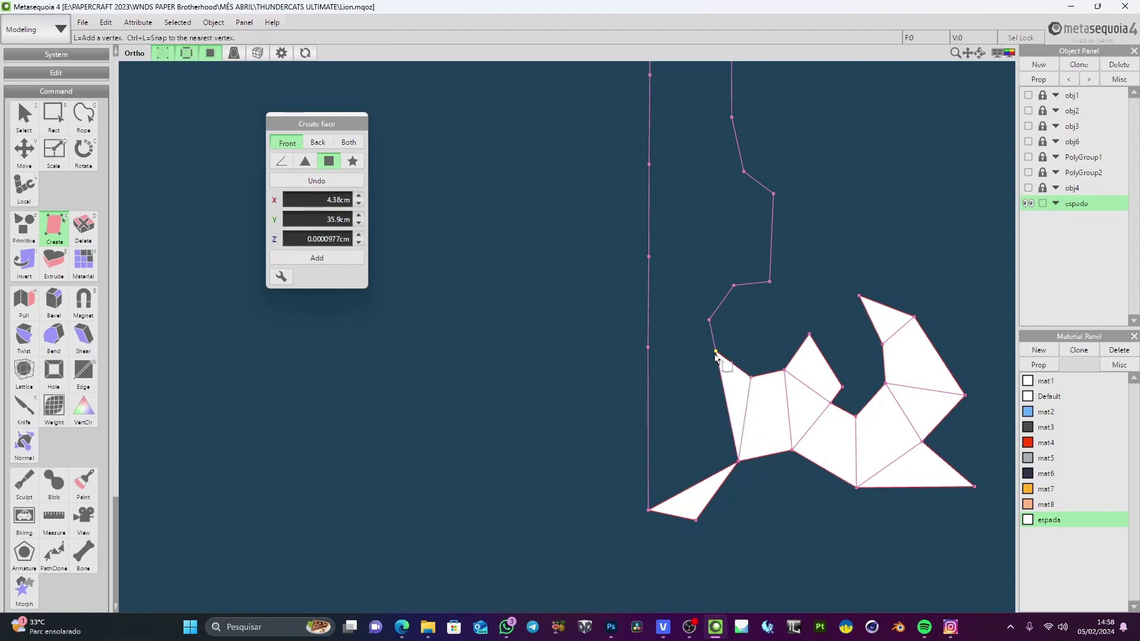
{"action": "key", "text": "r"}
{"action": "left_click", "coordinate": [648, 347]}
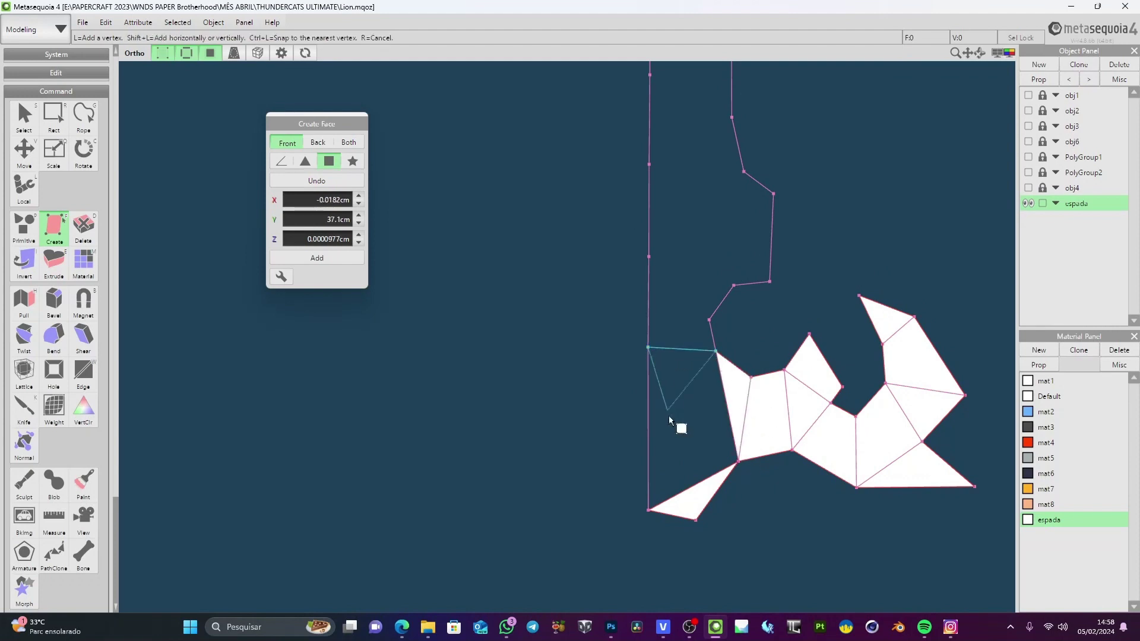
{"action": "left_click", "coordinate": [648, 510]}
{"action": "left_click", "coordinate": [739, 461]}
Fill the narrow neck above the guard with a four-sided face and an adjoining triangle, both meeting the centreline
{"action": "middle_click_drag", "start_coordinate": [744, 332], "coordinate": [757, 491]}
{"action": "left_click", "coordinate": [728, 510]}
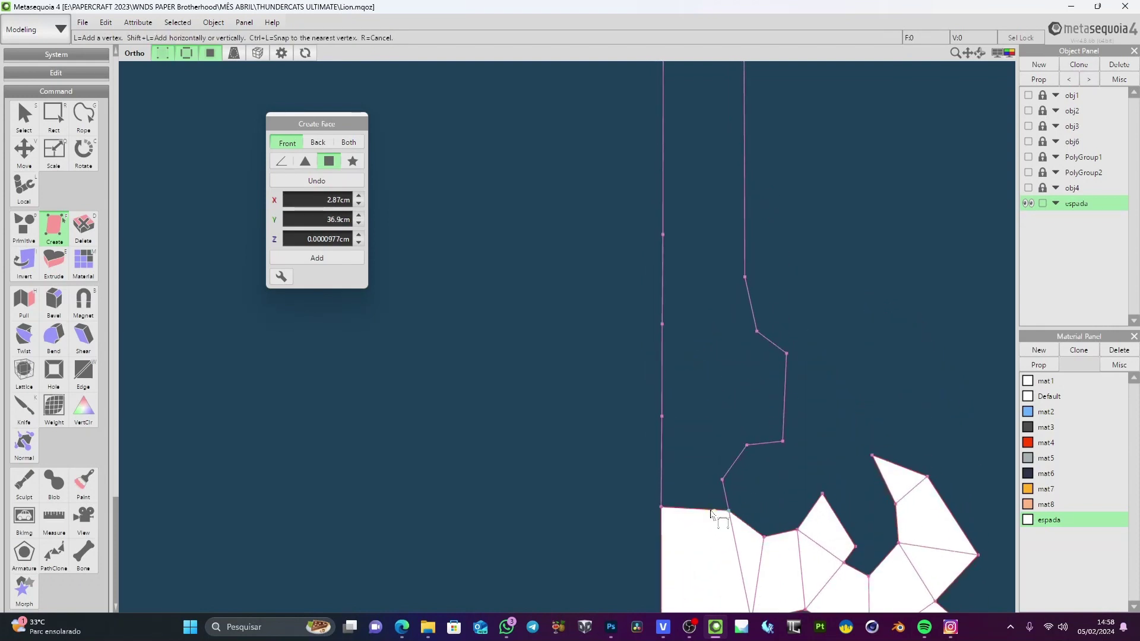
{"action": "left_click", "coordinate": [661, 508]}
{"action": "left_click", "coordinate": [662, 418]}
{"action": "left_click", "coordinate": [722, 479]}
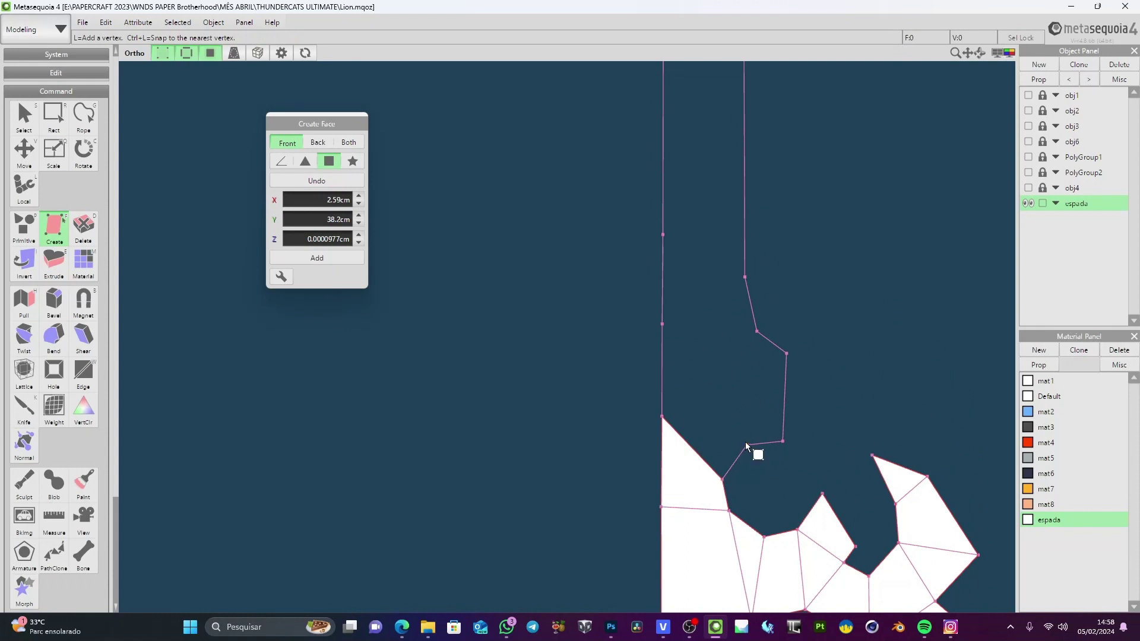
{"action": "left_click", "coordinate": [746, 445]}
{"action": "left_click", "coordinate": [722, 479]}
{"action": "left_click", "coordinate": [662, 417]}
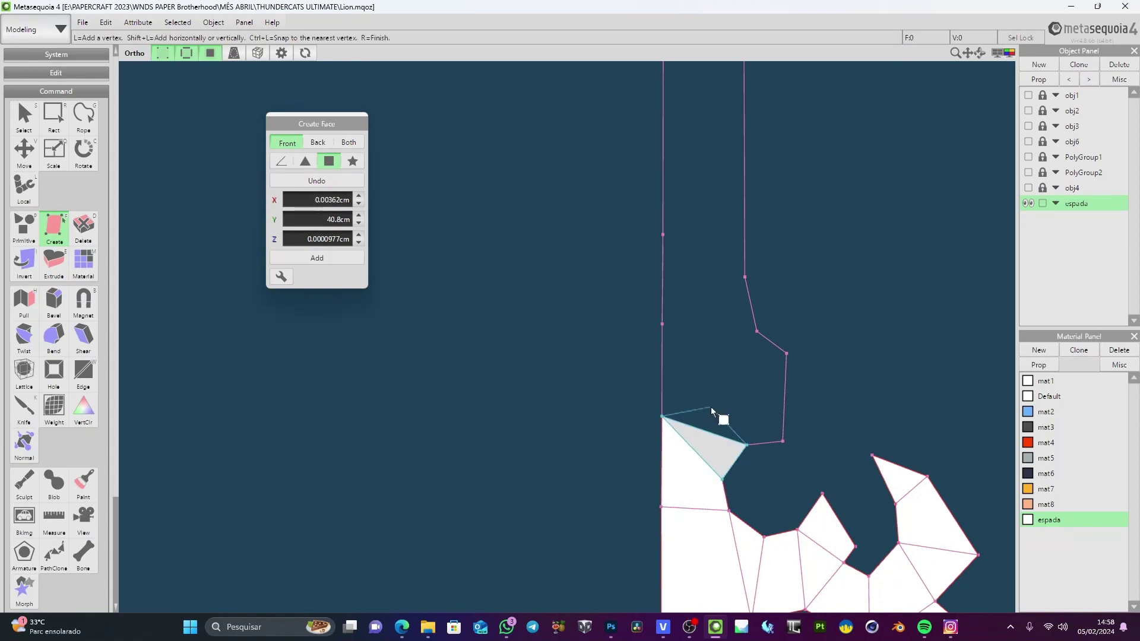
{"action": "left_click", "coordinate": [746, 443]}
Add a four-sided face across the outer block projecting above the neck, through its four outline vertices
{"action": "left_click", "coordinate": [747, 445]}
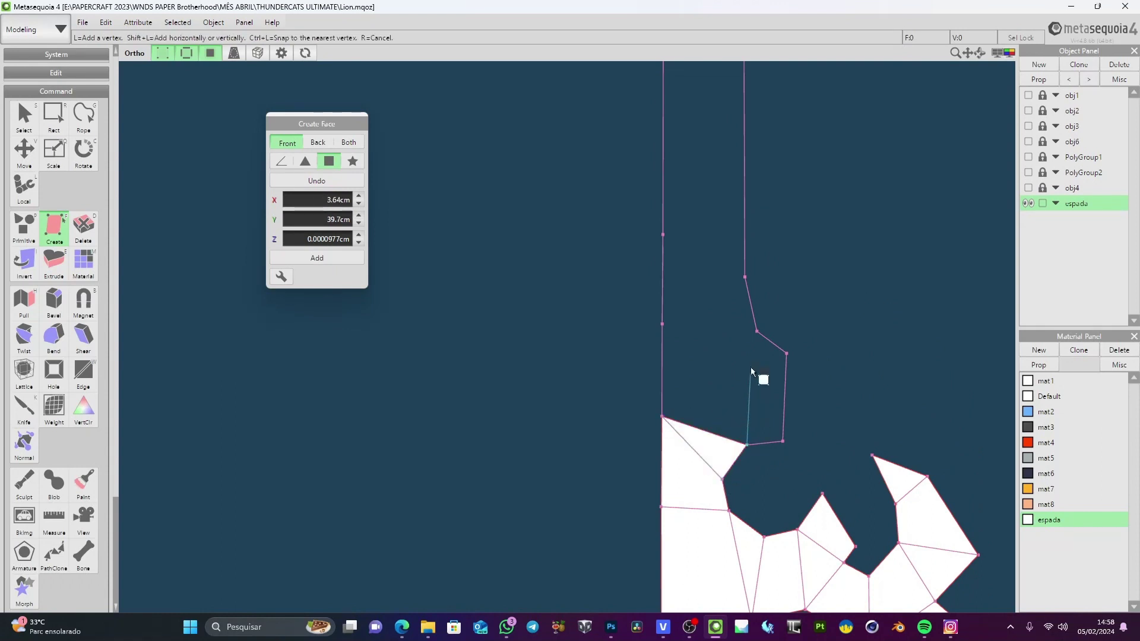
{"action": "left_click", "coordinate": [757, 332]}
{"action": "left_click", "coordinate": [785, 354]}
{"action": "left_click", "coordinate": [783, 441]}
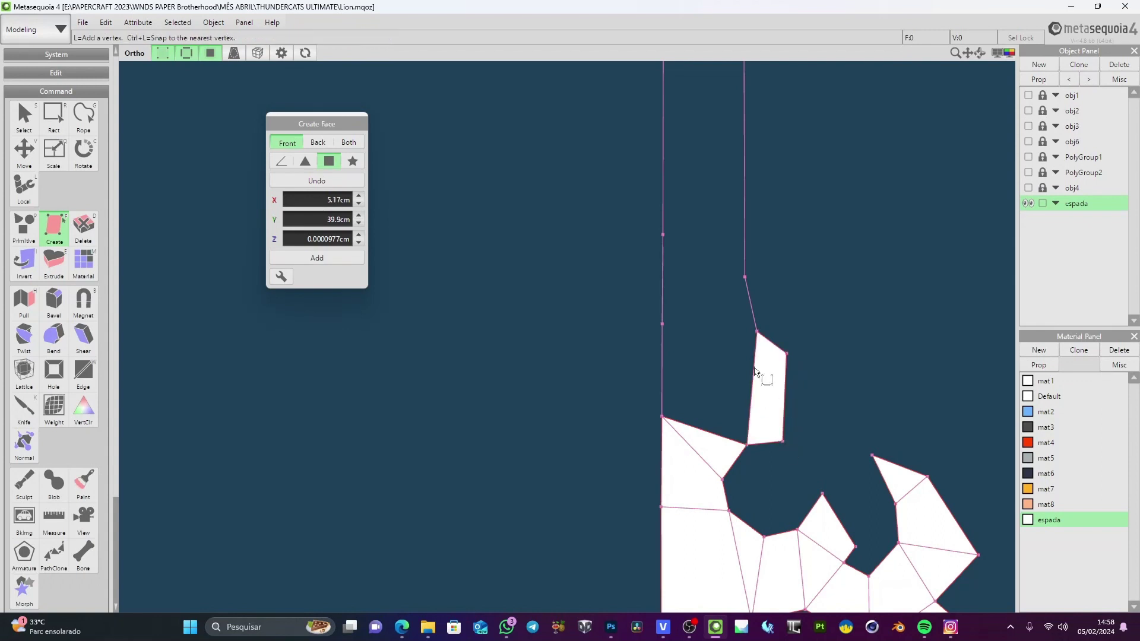
Add a four-sided face between the outer block's inner edge and the centreline
{"action": "middle_click_drag", "start_coordinate": [750, 443], "coordinate": [725, 325]}
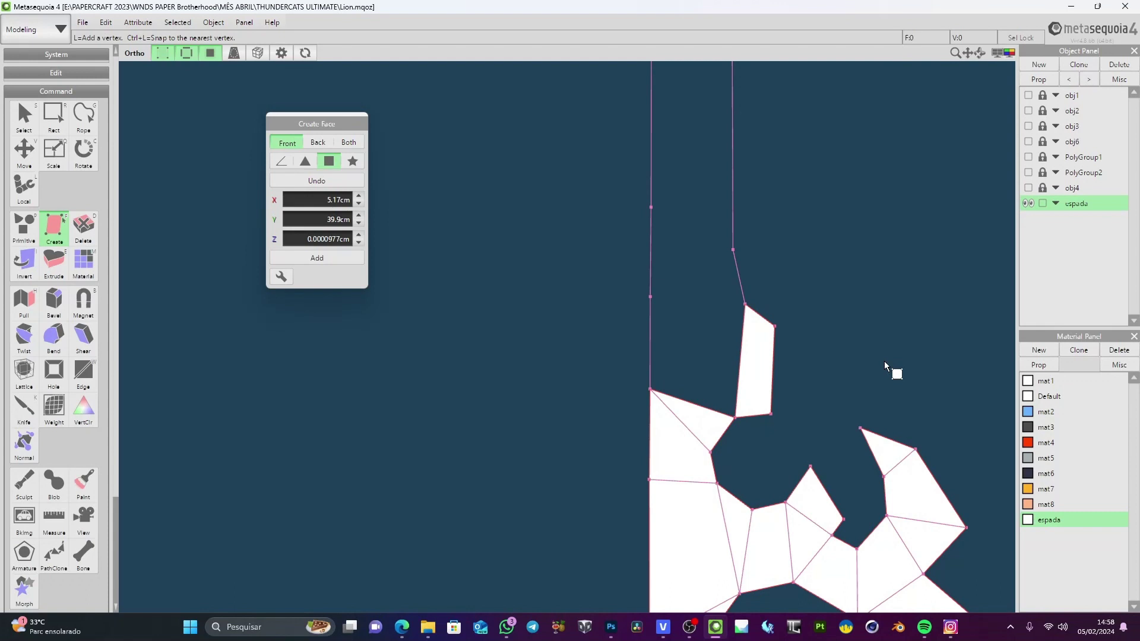
{"action": "middle_click_drag", "start_coordinate": [749, 317], "coordinate": [752, 354]}
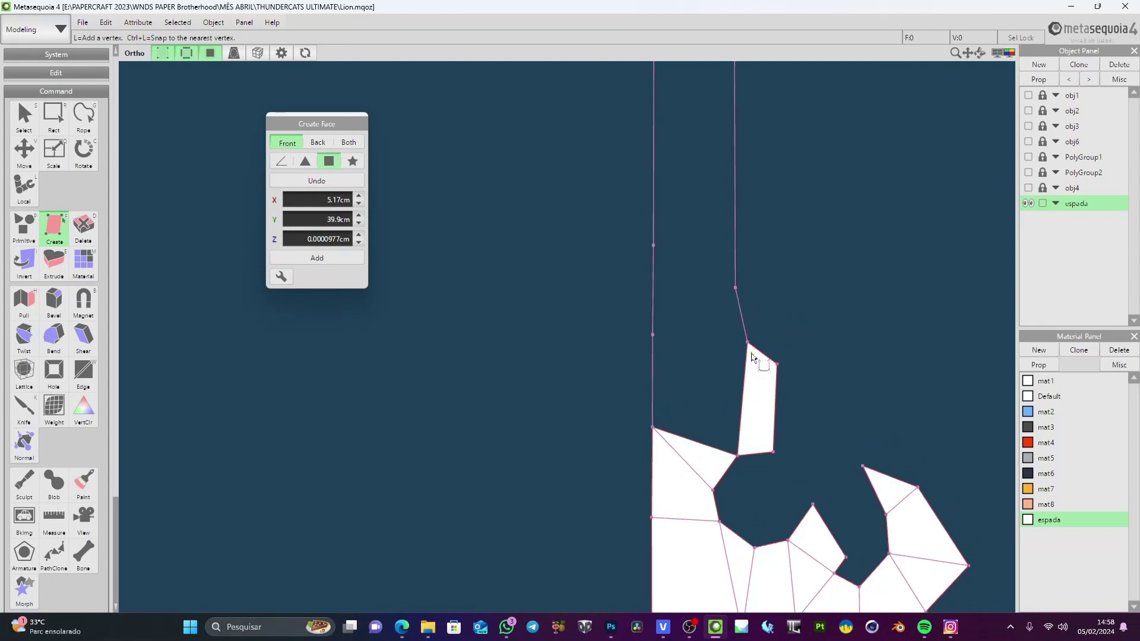
{"action": "left_click", "coordinate": [653, 335]}
{"action": "left_click", "coordinate": [654, 427]}
{"action": "left_click", "coordinate": [738, 455]}
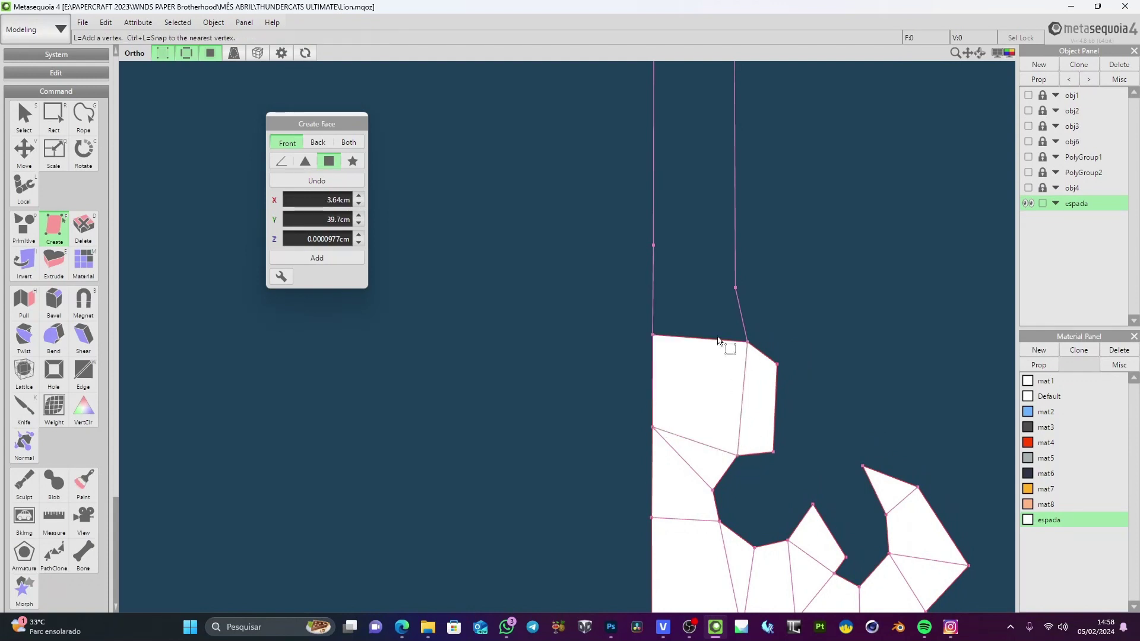
Add a four-sided face above the block, joining the centreline to the sloped edge at the blade's base
{"action": "middle_click_drag", "start_coordinate": [717, 338], "coordinate": [723, 444]}
{"action": "left_click", "coordinate": [658, 440]}
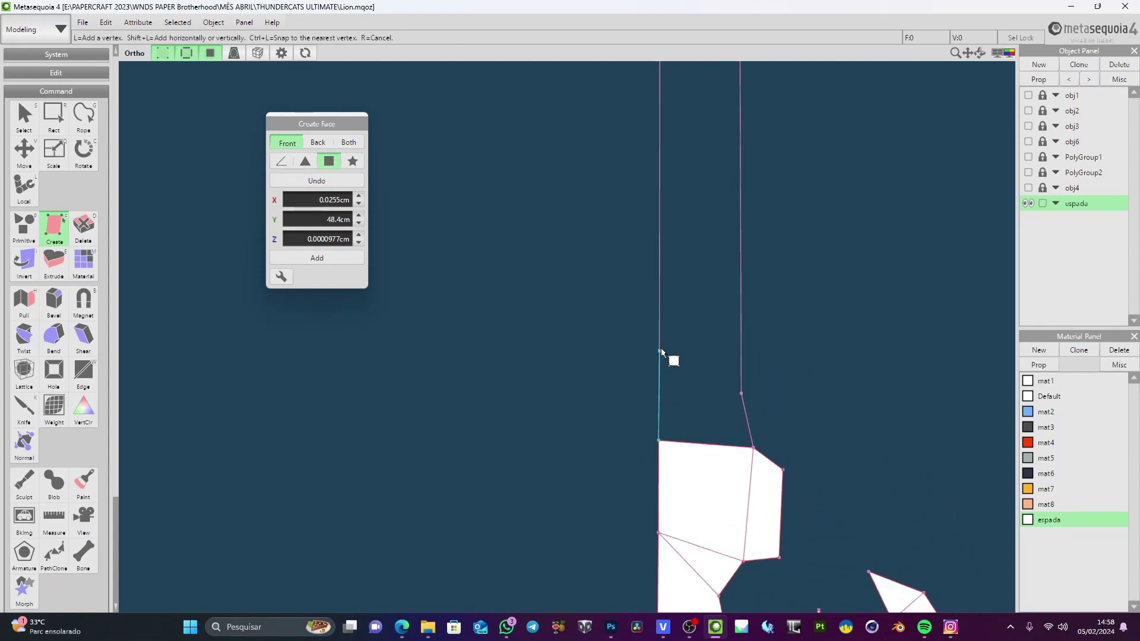
{"action": "left_click", "coordinate": [659, 351]}
{"action": "left_click", "coordinate": [741, 394]}
{"action": "left_click", "coordinate": [753, 447]}
Fill the long blade with one four-sided face from its base up to the two vertices below the tip
{"action": "middle_click_drag", "start_coordinate": [701, 249], "coordinate": [711, 447]}
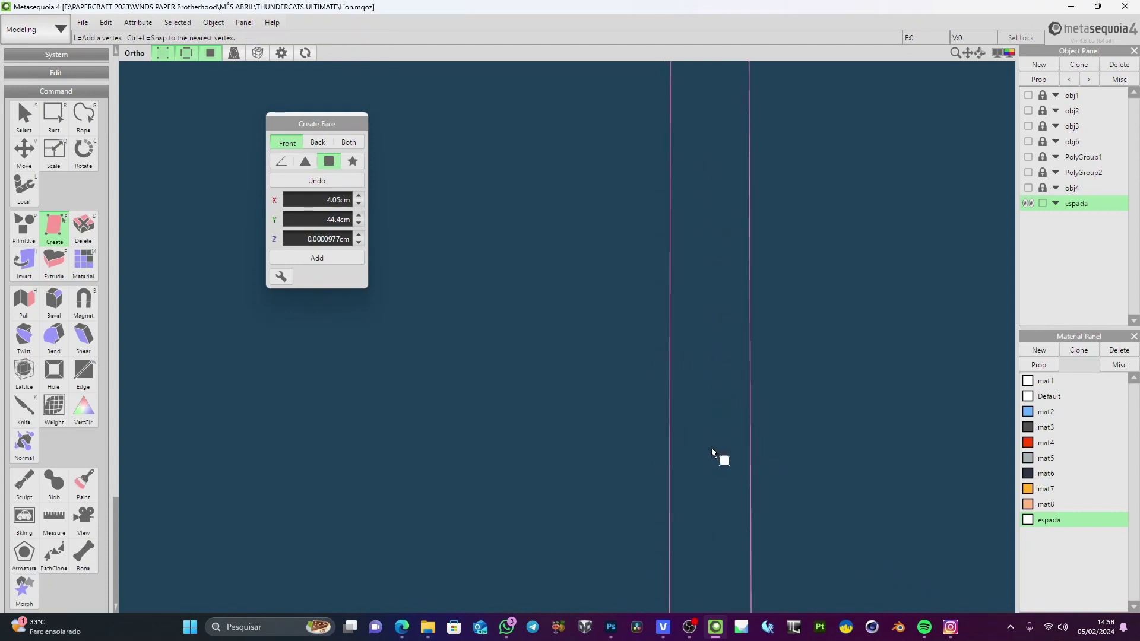
{"action": "scroll", "coordinate": [695, 308], "scroll_direction": "down", "scroll_amount": 4}
{"action": "scroll", "coordinate": [695, 250], "scroll_direction": "up", "scroll_amount": 2}
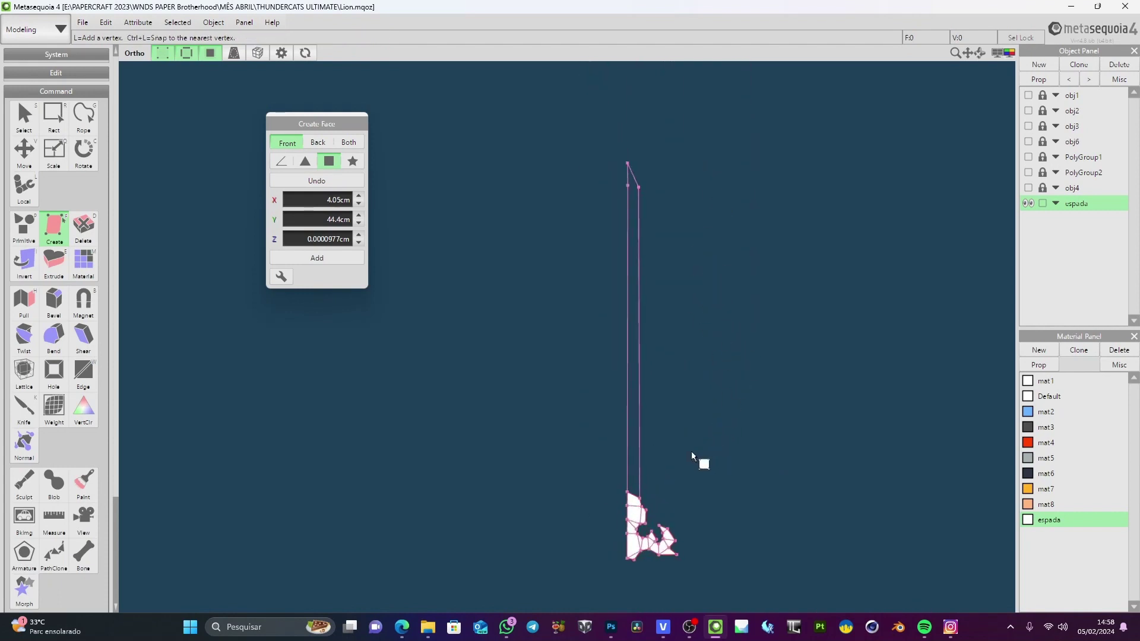
{"action": "left_click", "coordinate": [639, 498]}
{"action": "left_click", "coordinate": [627, 493]}
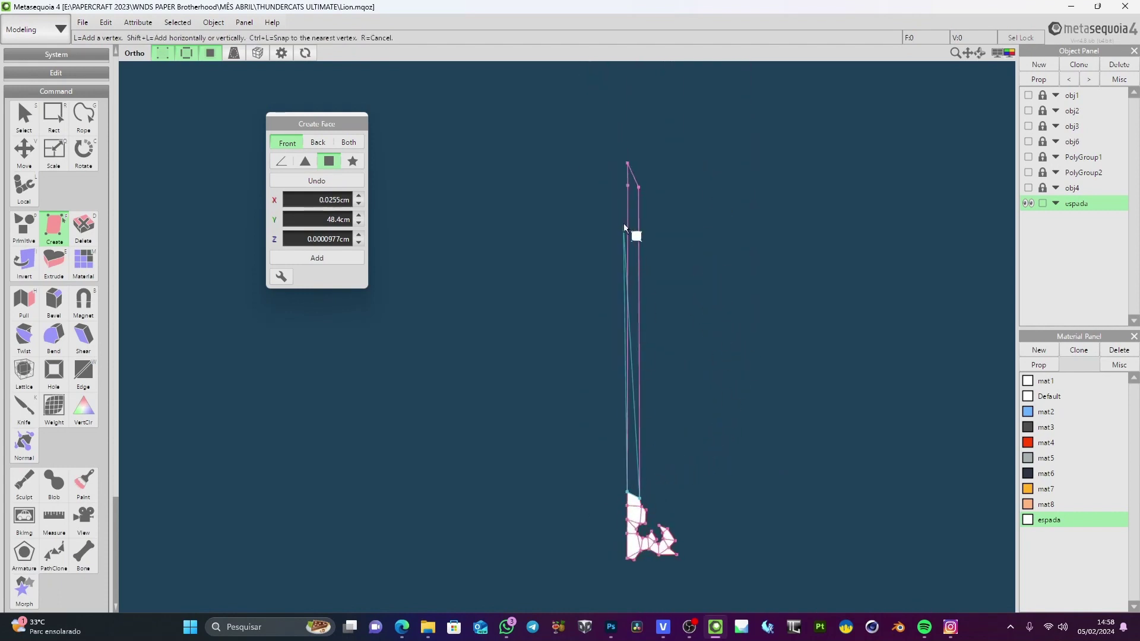
{"action": "left_click", "coordinate": [628, 186]}
{"action": "left_click", "coordinate": [639, 187]}
Examine the filled guard and blade faces along the full length of the half sword
{"action": "scroll", "coordinate": [747, 405], "scroll_direction": "up", "scroll_amount": 3}
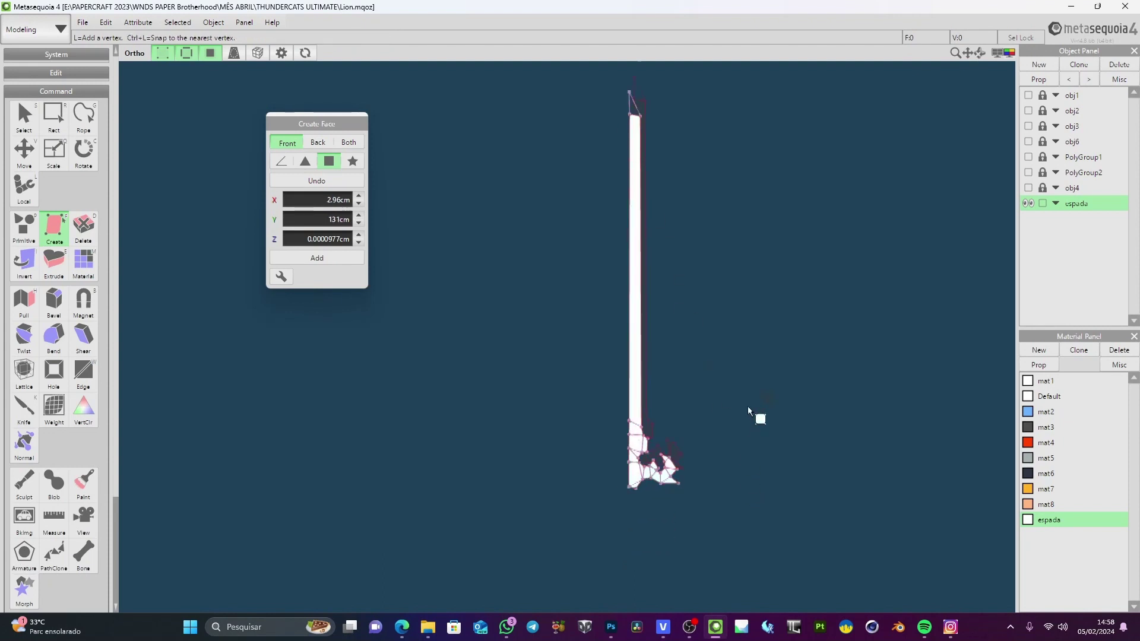
{"action": "middle_click_drag", "start_coordinate": [716, 422], "coordinate": [569, 341]}
{"action": "scroll", "coordinate": [664, 446], "scroll_direction": "up", "scroll_amount": 2}
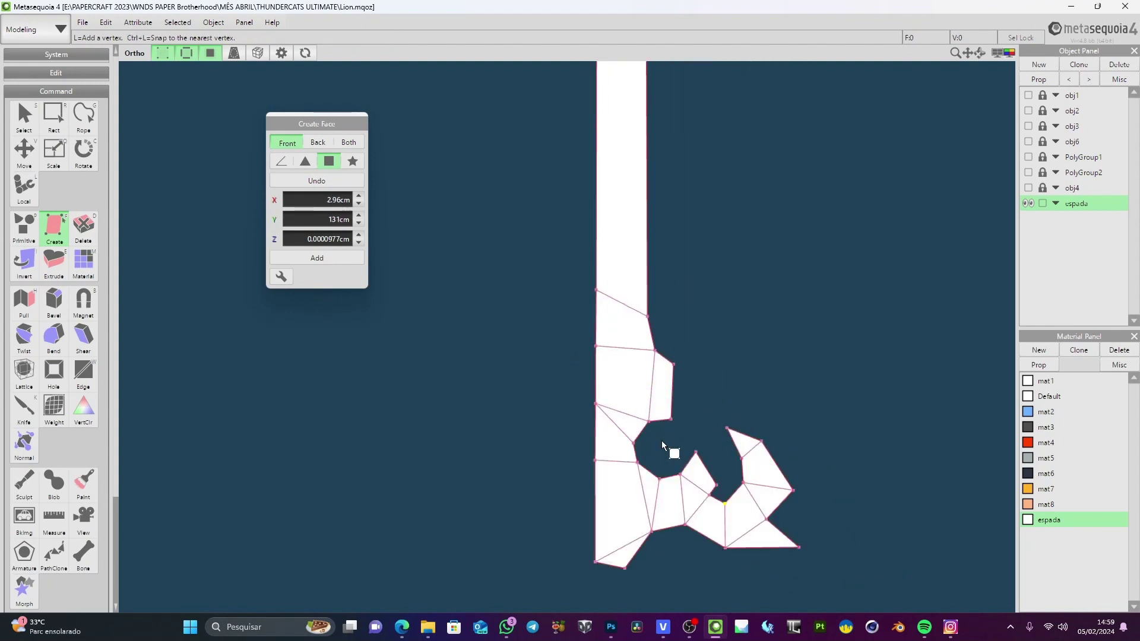
{"action": "left_click", "coordinate": [707, 496]}
{"action": "middle_click_drag", "start_coordinate": [676, 106], "coordinate": [698, 522]}
{"action": "middle_click_drag", "start_coordinate": [698, 178], "coordinate": [665, 361]}
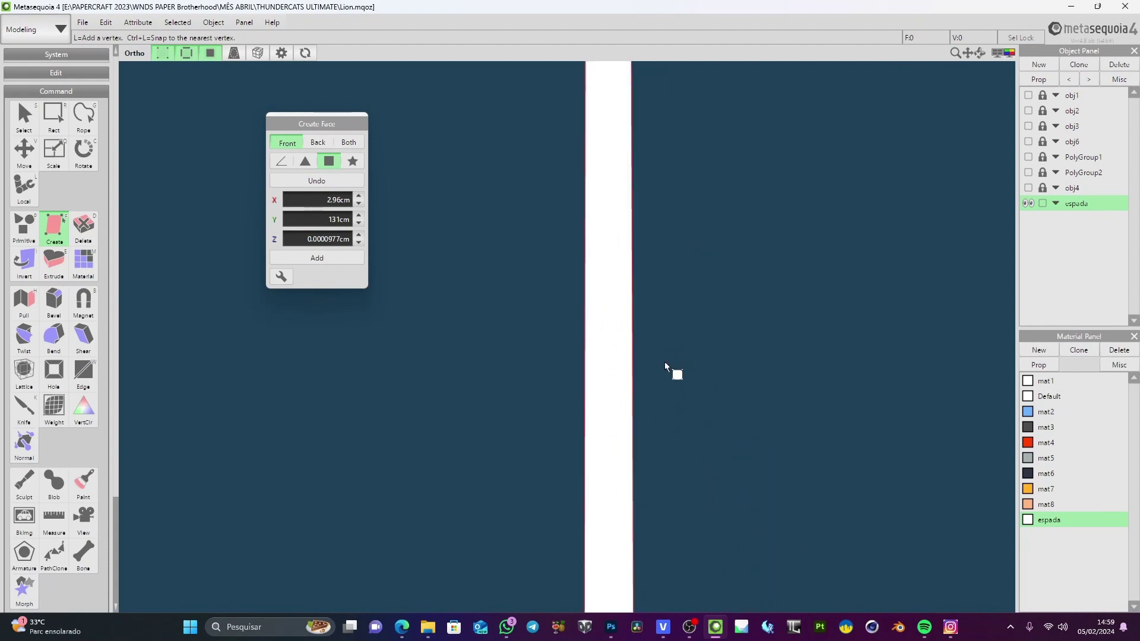
{"action": "scroll", "coordinate": [671, 404], "scroll_direction": "down", "scroll_amount": 4}
{"action": "scroll", "coordinate": [675, 432], "scroll_direction": "down", "scroll_amount": 2}
{"action": "middle_click_drag", "start_coordinate": [659, 466], "coordinate": [694, 451]}
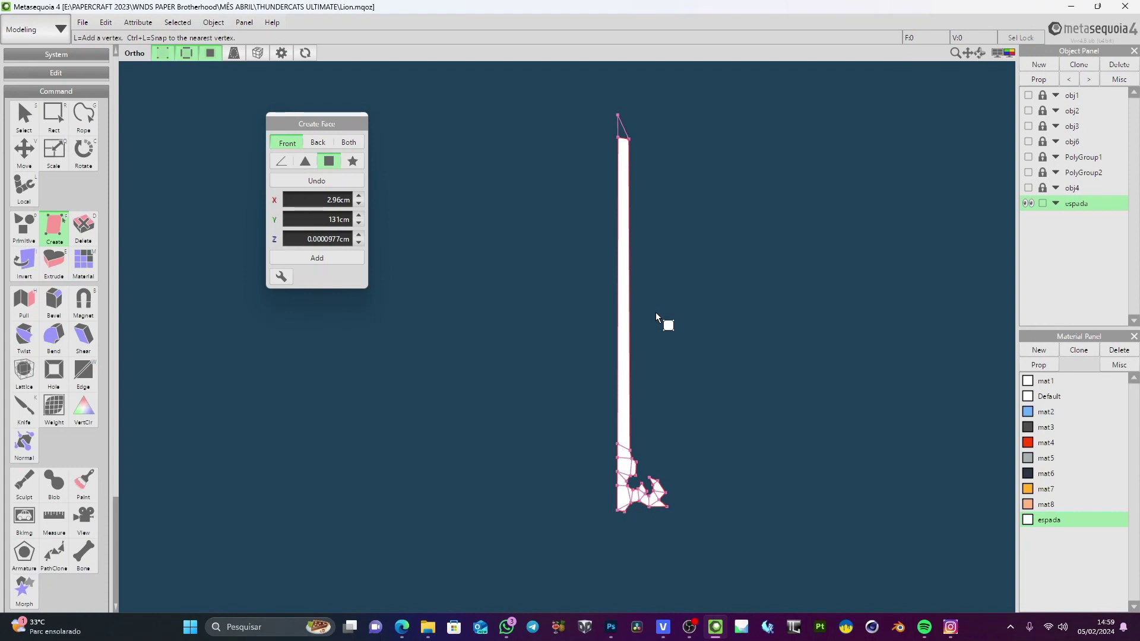
Close the blade's tip with a triangle through the two top blade vertices and the point
{"action": "scroll", "coordinate": [645, 363], "scroll_direction": "up", "scroll_amount": 2}
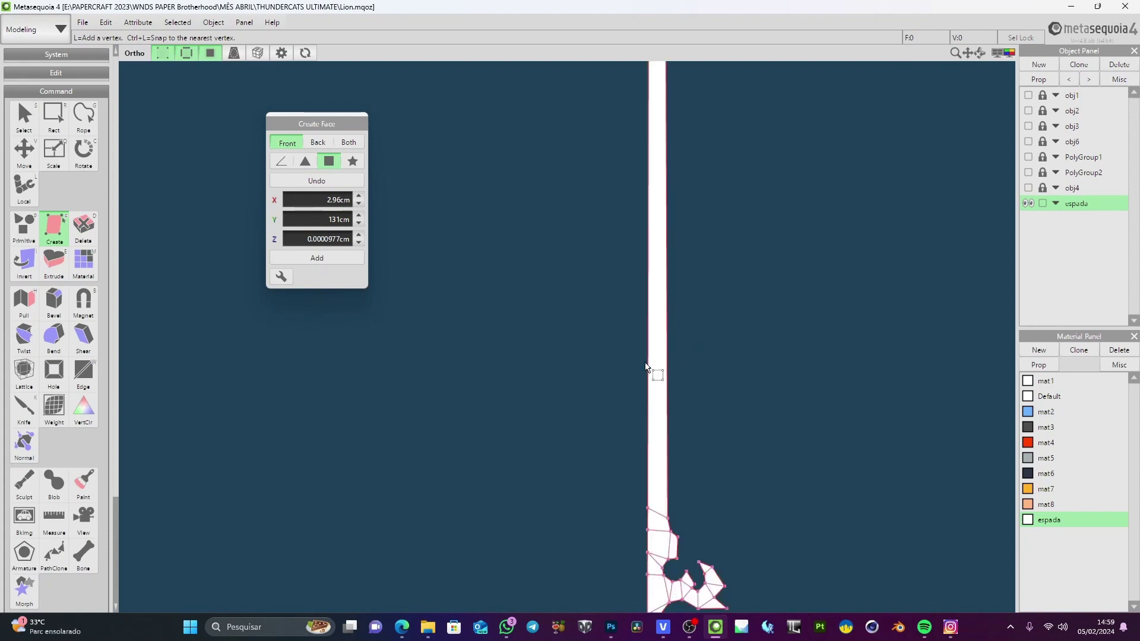
{"action": "middle_click_drag", "start_coordinate": [660, 211], "coordinate": [648, 456]}
{"action": "scroll", "coordinate": [632, 374], "scroll_direction": "up", "scroll_amount": 4}
{"action": "middle_click_drag", "start_coordinate": [684, 260], "coordinate": [619, 423]}
{"action": "scroll", "coordinate": [619, 423], "scroll_direction": "up", "scroll_amount": 3}
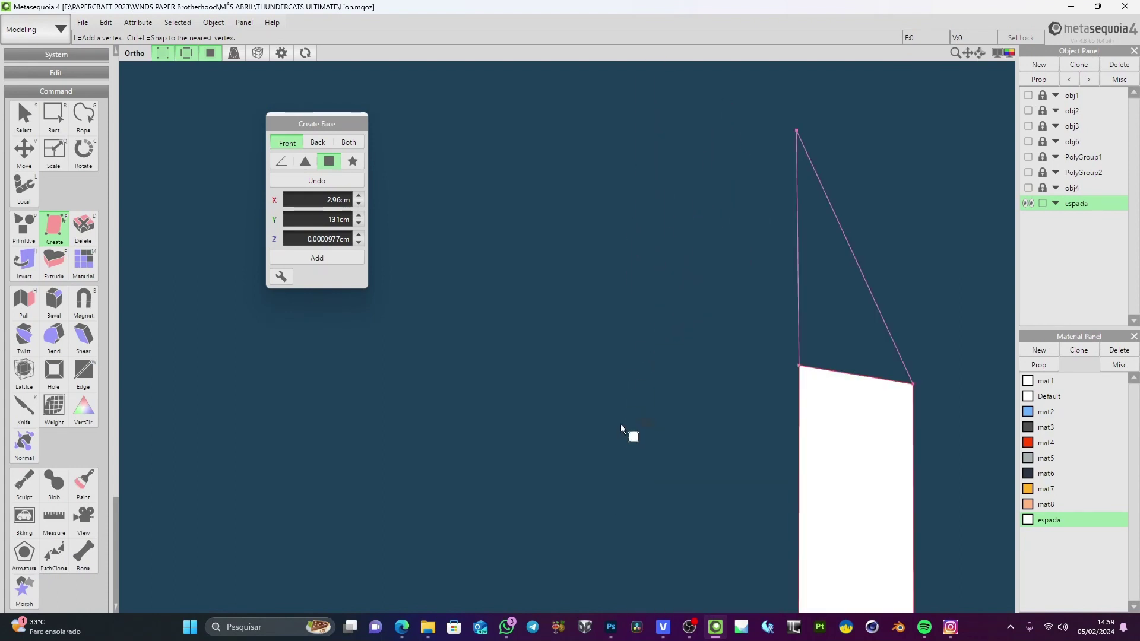
{"action": "left_click", "coordinate": [913, 383]}
{"action": "left_click", "coordinate": [799, 366]}
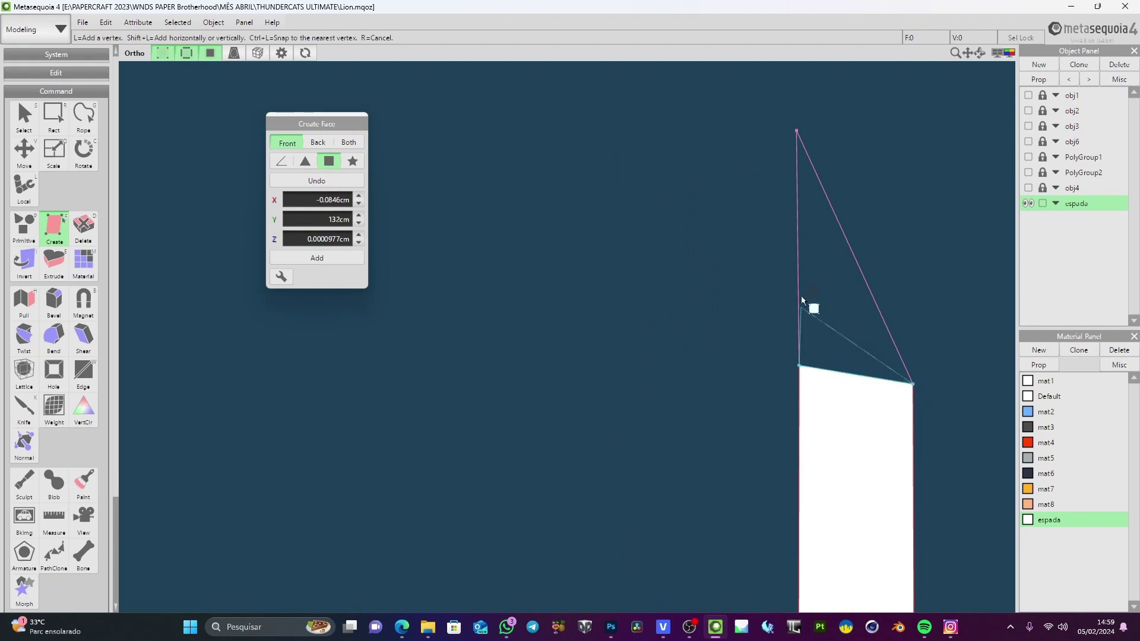
{"action": "left_click", "coordinate": [796, 130]}
{"action": "right_click", "coordinate": [837, 282]}
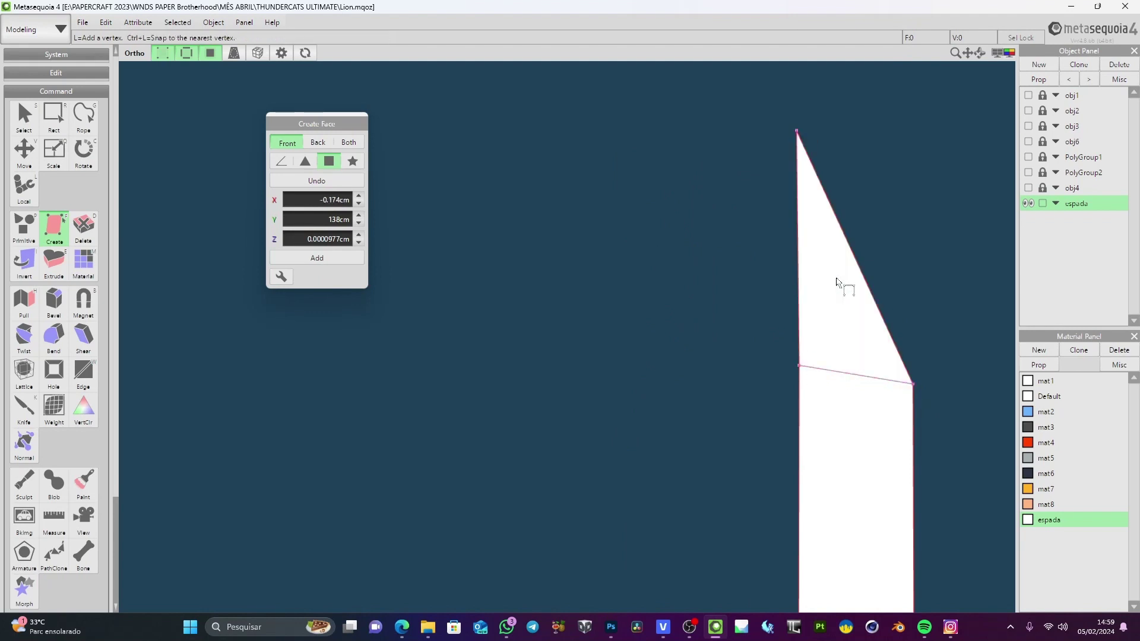
Compare the filled half sword with the reference image in the four-view layout and return to the single perspective view
{"action": "middle_click_drag", "start_coordinate": [839, 280], "coordinate": [692, 280]}
{"action": "scroll", "coordinate": [701, 321], "scroll_direction": "down", "scroll_amount": 3}
{"action": "middle_click_drag", "start_coordinate": [707, 356], "coordinate": [674, 249]}
{"action": "scroll", "coordinate": [674, 246], "scroll_direction": "down", "scroll_amount": 5}
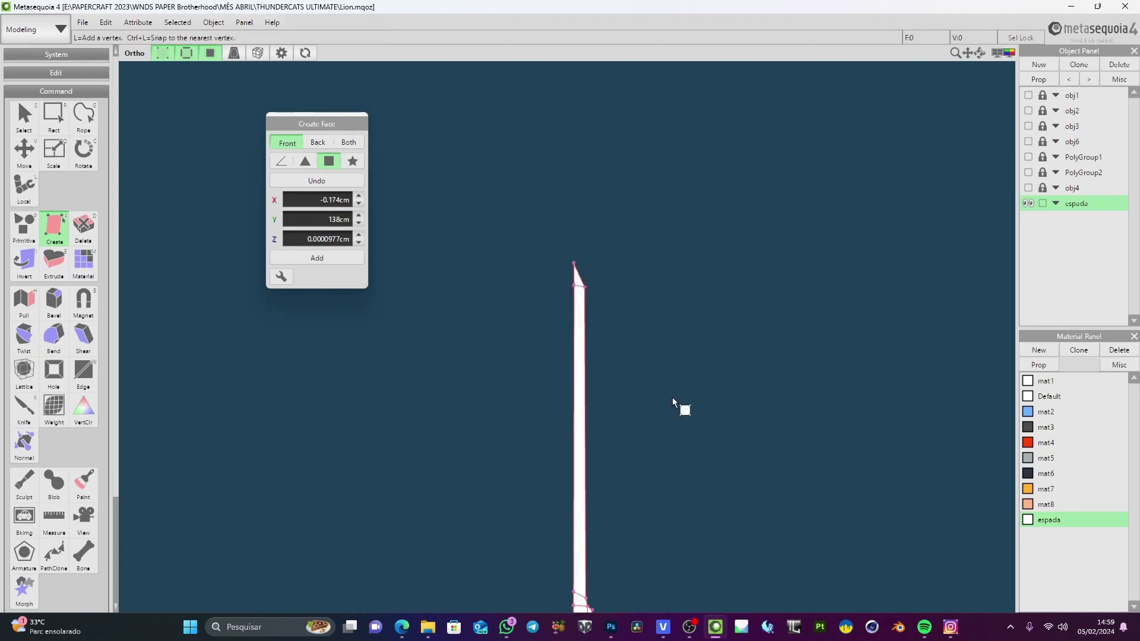
{"action": "middle_click_drag", "start_coordinate": [672, 398], "coordinate": [700, 262]}
{"action": "right_click_drag", "start_coordinate": [758, 377], "coordinate": [684, 373]}
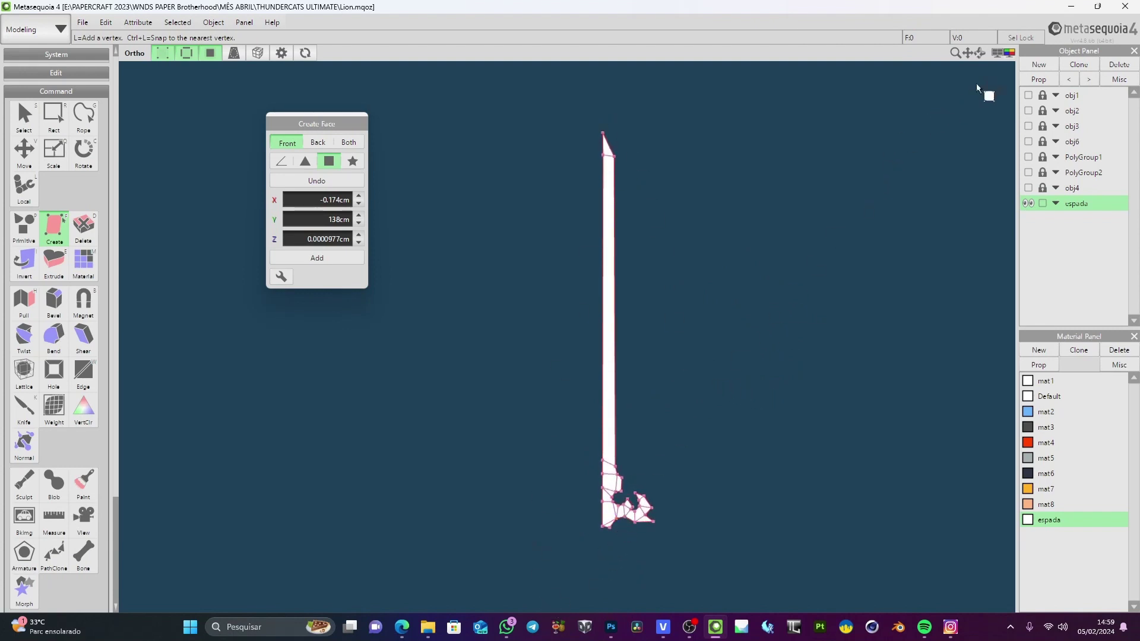
{"action": "left_click", "coordinate": [1010, 53]}
{"action": "middle_click_drag", "start_coordinate": [364, 493], "coordinate": [410, 612]}
{"action": "scroll", "coordinate": [407, 478], "scroll_direction": "up", "scroll_amount": 4}
{"action": "middle_click_drag", "start_coordinate": [437, 448], "coordinate": [431, 476]}
{"action": "scroll", "coordinate": [432, 479], "scroll_direction": "down", "scroll_amount": 1}
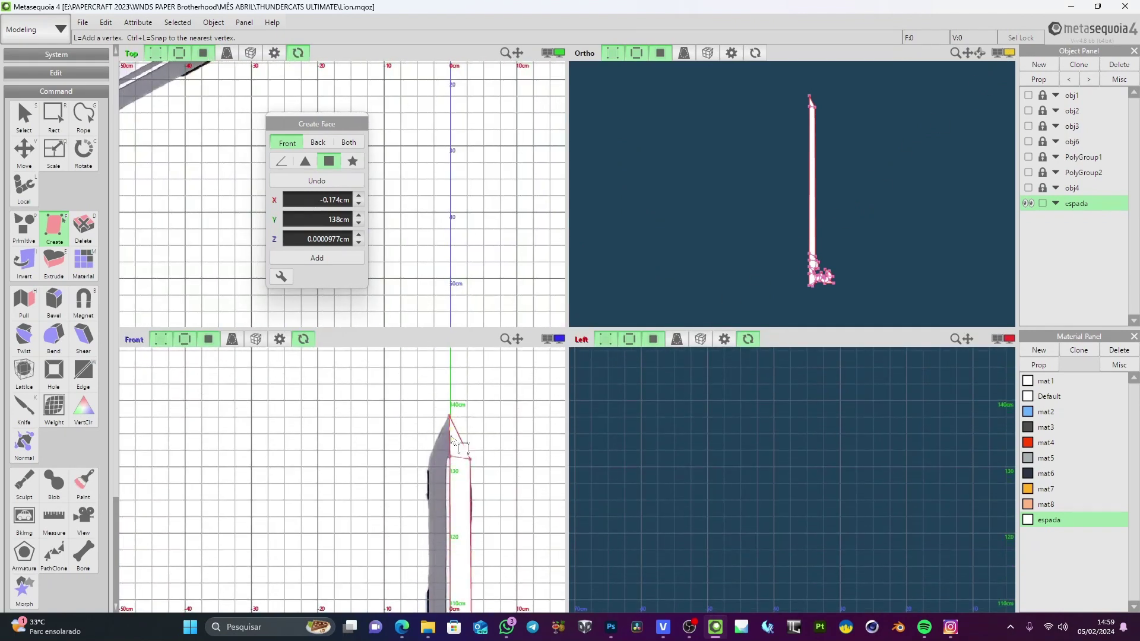
{"action": "scroll", "coordinate": [437, 543], "scroll_direction": "down", "scroll_amount": 1}
{"action": "scroll", "coordinate": [437, 543], "scroll_direction": "down", "scroll_amount": 2}
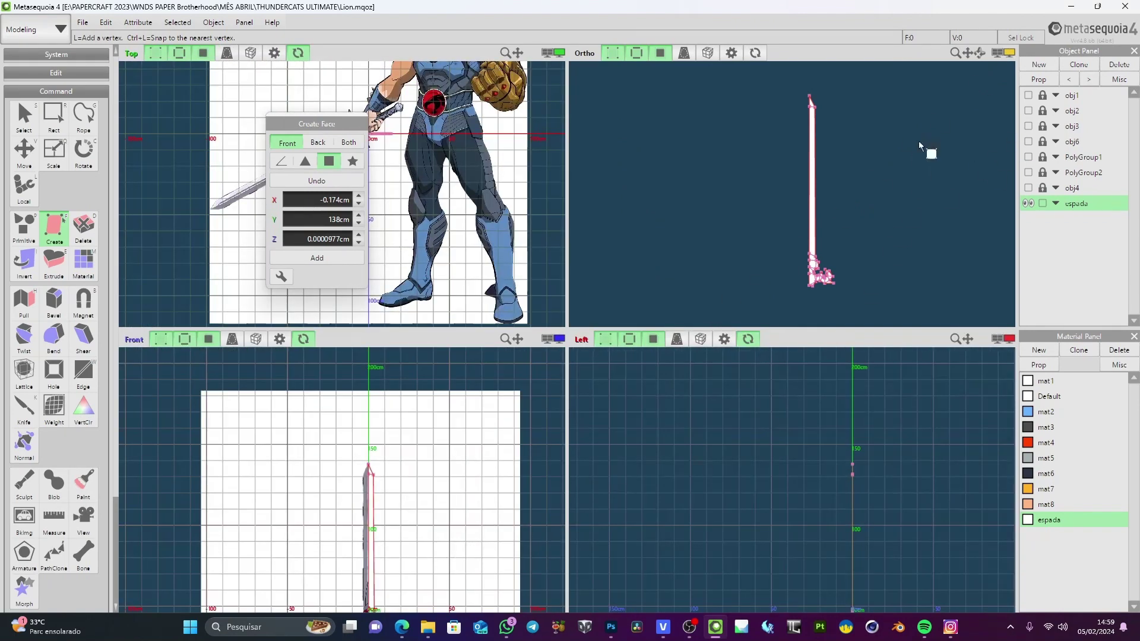
{"action": "left_click", "coordinate": [1003, 55]}
{"action": "middle_click_drag", "start_coordinate": [674, 401], "coordinate": [663, 392]}
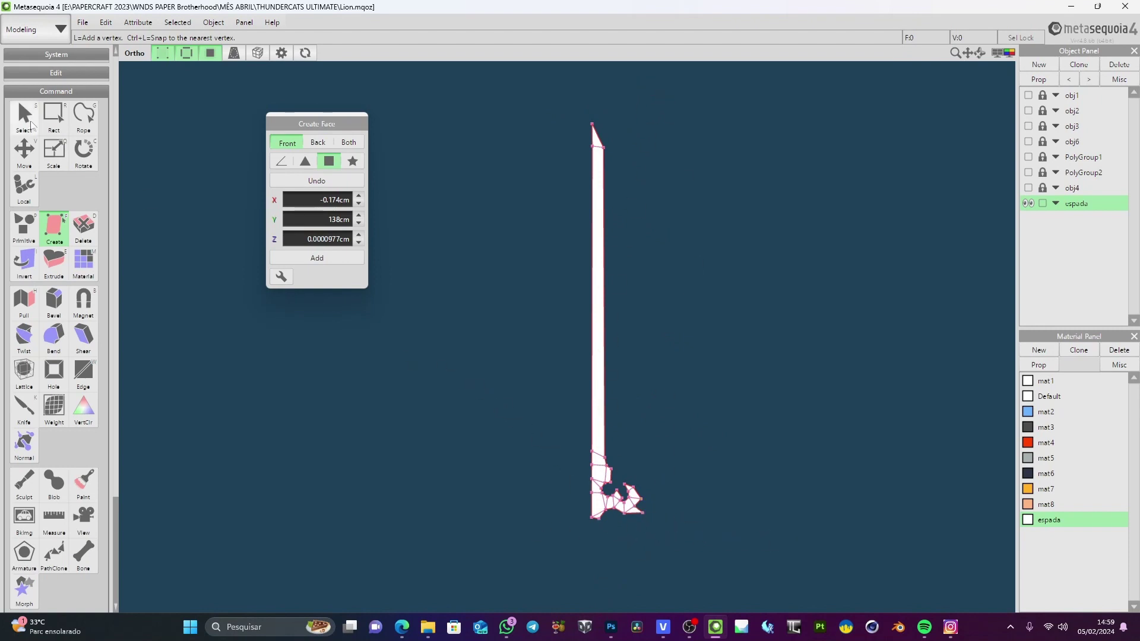
Select all faces and vertices of the half sword in the espada object
{"action": "left_click", "coordinate": [53, 116]}
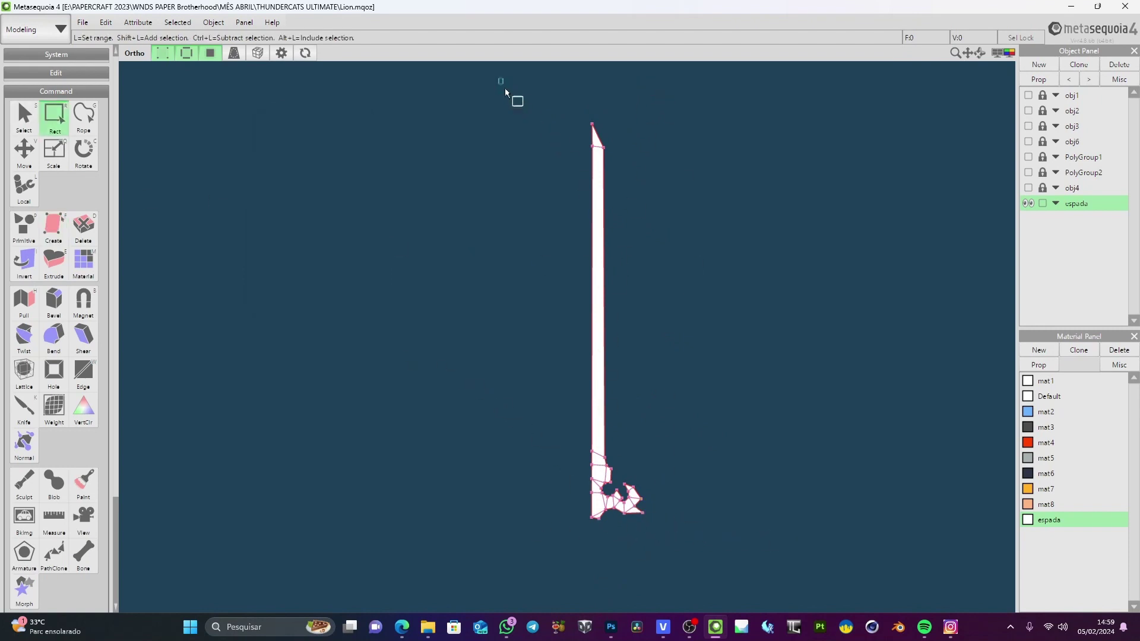
{"action": "left_click_drag", "start_coordinate": [501, 81], "coordinate": [702, 523]}
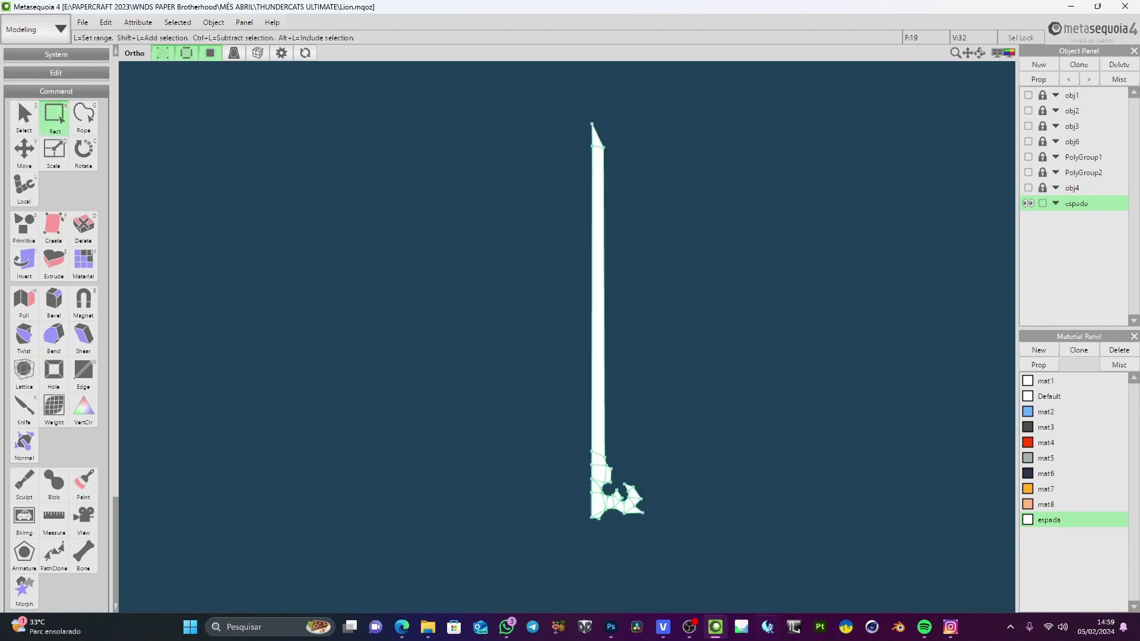
{"action": "left_click", "coordinate": [771, 549]}
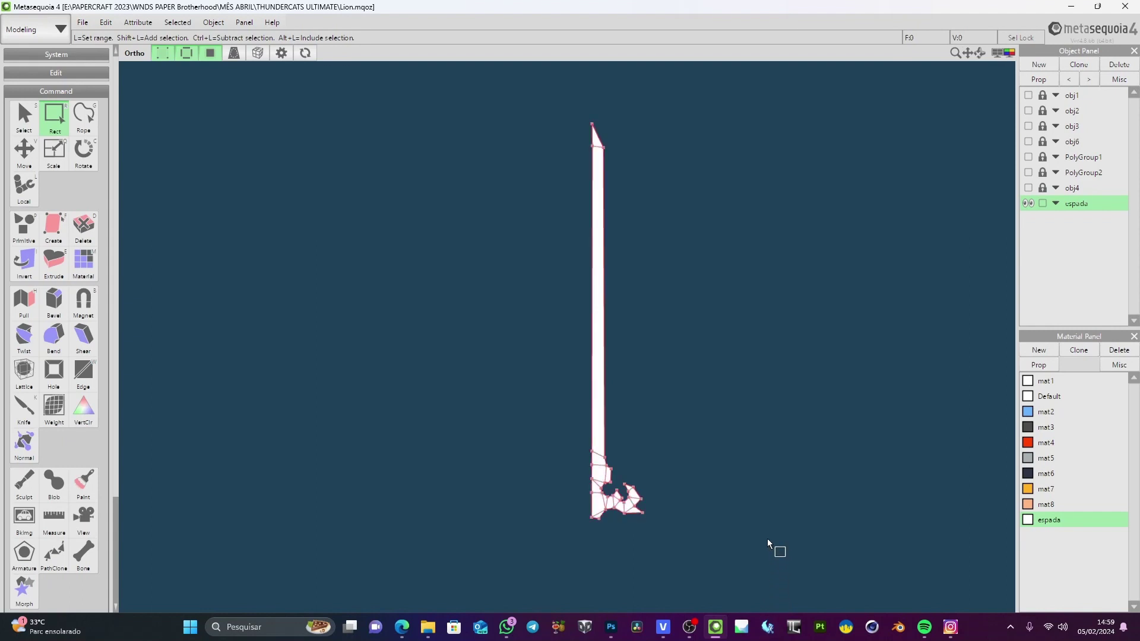
{"action": "key", "text": "ctrl+a"}
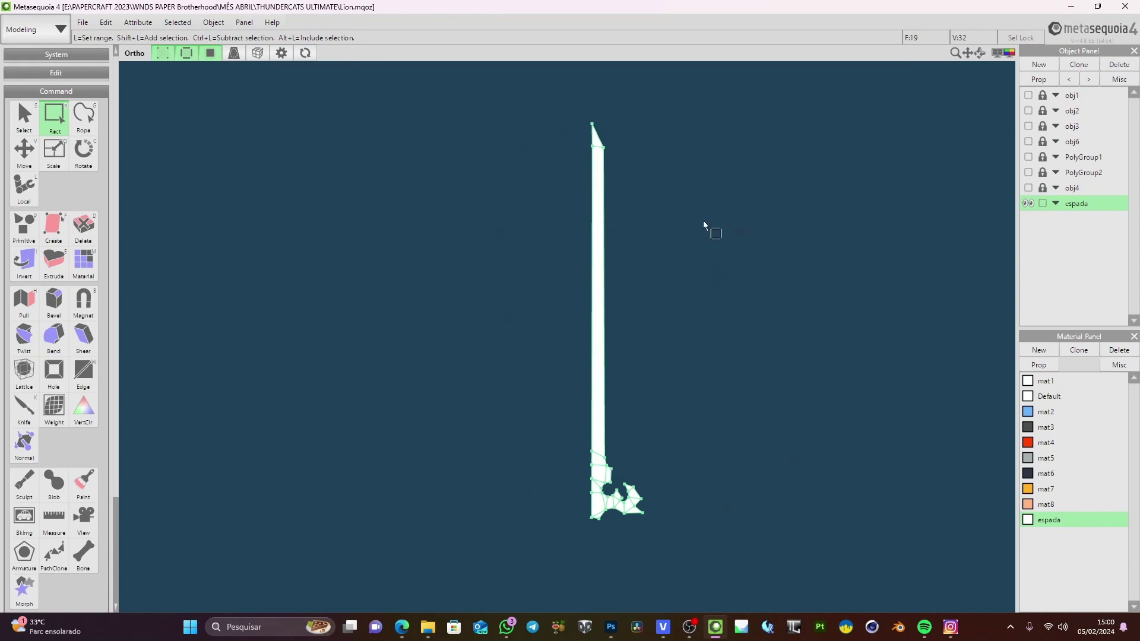
Show the PolyGroup2 and obj4 body parts together with the sword and unlock both objects
{"action": "left_click", "coordinate": [1028, 172]}
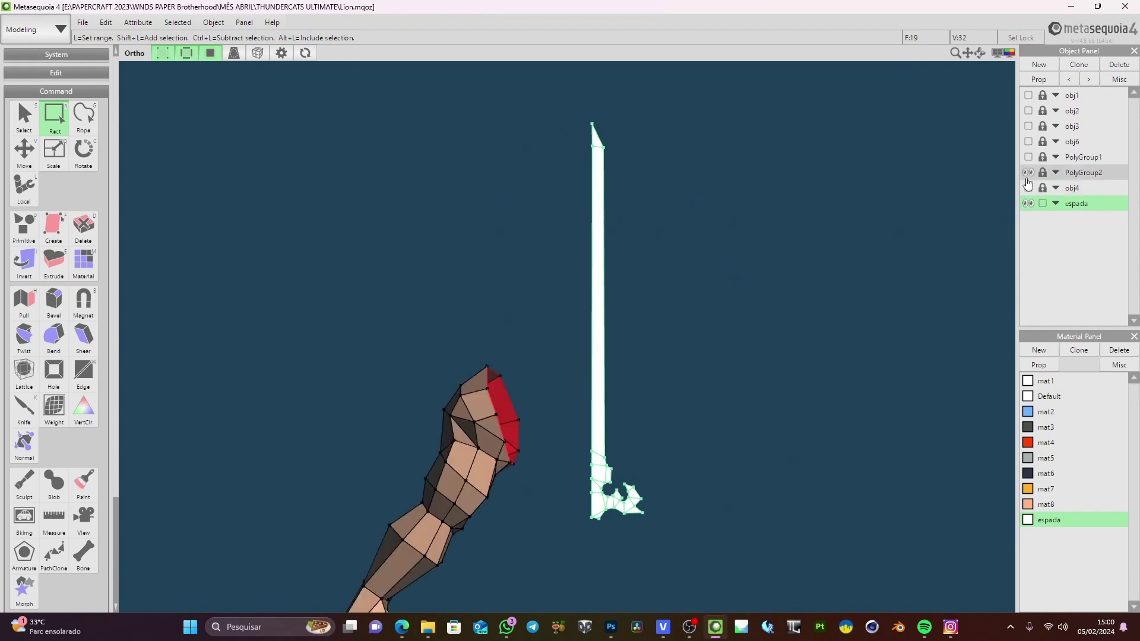
{"action": "left_click", "coordinate": [1029, 188]}
{"action": "middle_click_drag", "start_coordinate": [789, 335], "coordinate": [782, 254]}
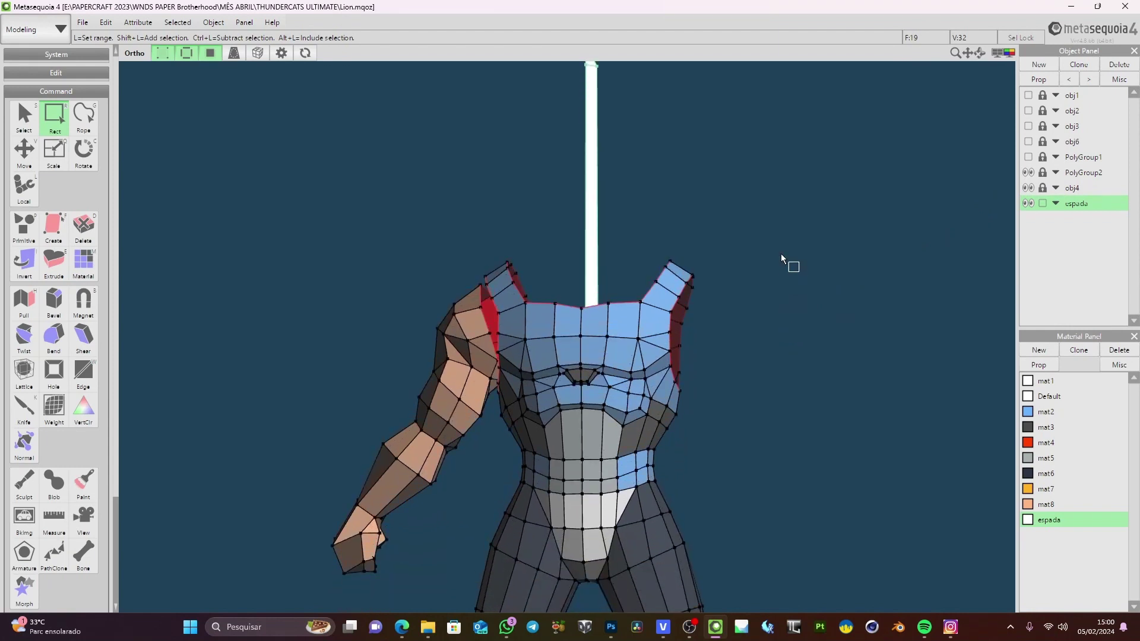
{"action": "left_click", "coordinate": [1027, 172]}
{"action": "left_click", "coordinate": [1027, 187]}
{"action": "left_click", "coordinate": [1027, 188]}
{"action": "left_click", "coordinate": [1027, 172]}
{"action": "left_click", "coordinate": [1043, 173]}
{"action": "left_click", "coordinate": [1043, 187]}
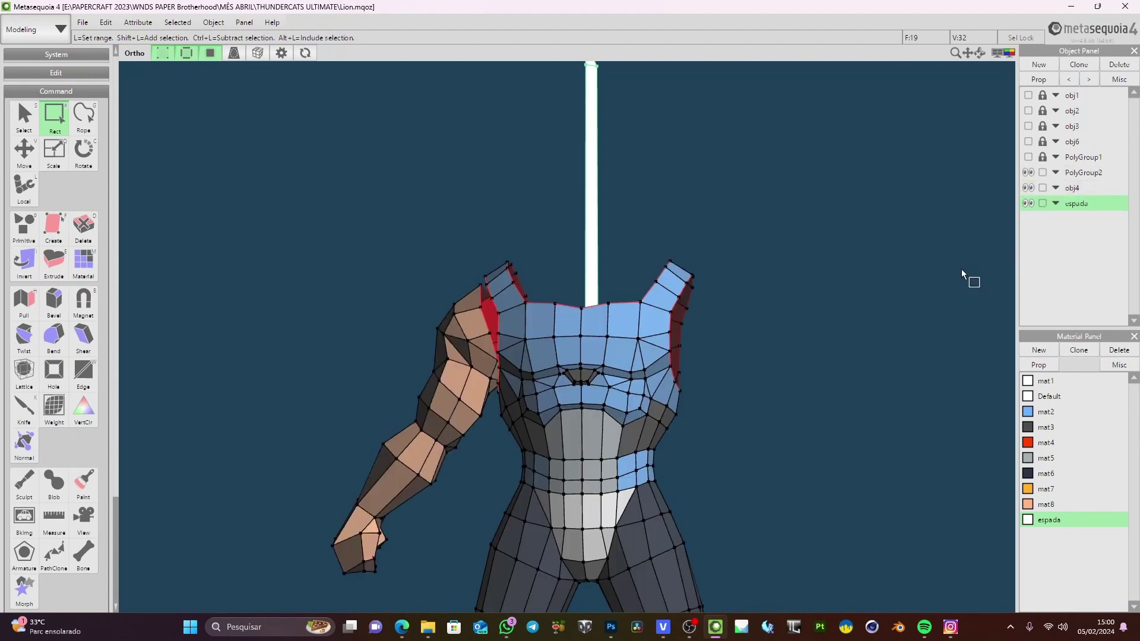
Select all faces and vertices of the sword together with the unlocked PolyGroup2 and obj4 body parts
{"action": "key", "text": "ctrl+a"}
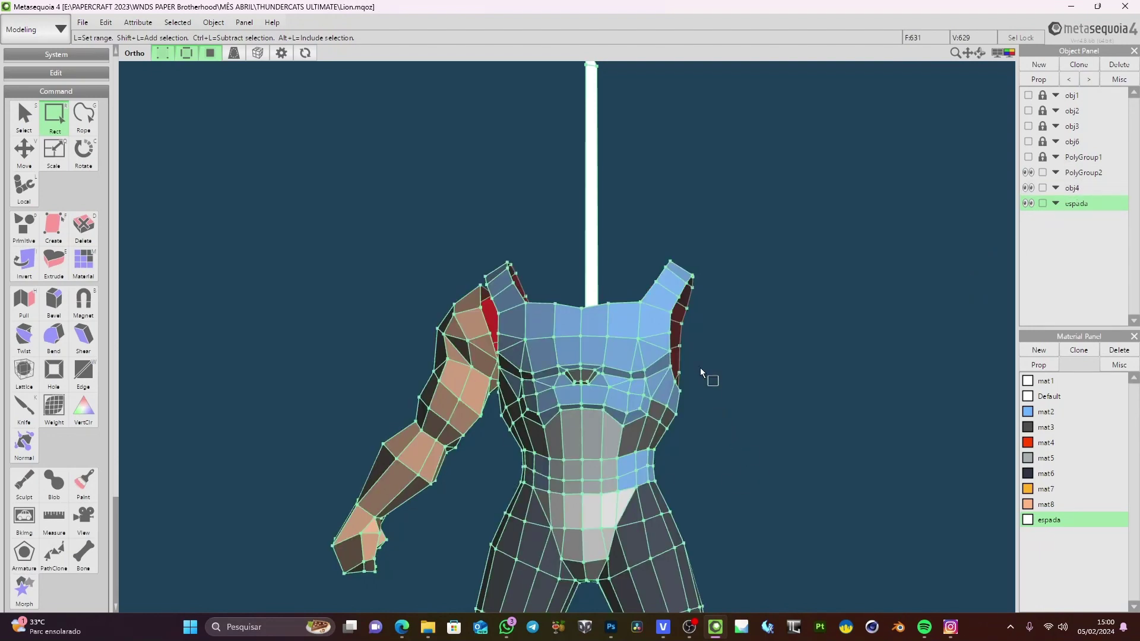
{"action": "right_click_drag", "start_coordinate": [700, 368], "coordinate": [686, 389]}
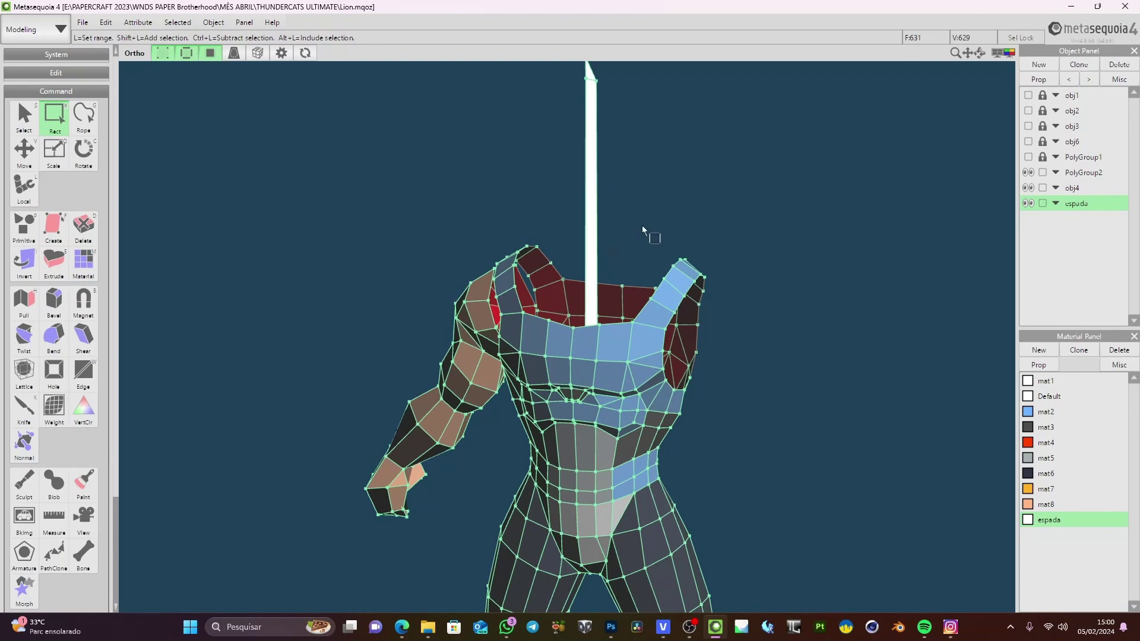
{"action": "right_click_drag", "start_coordinate": [750, 351], "coordinate": [761, 344]}
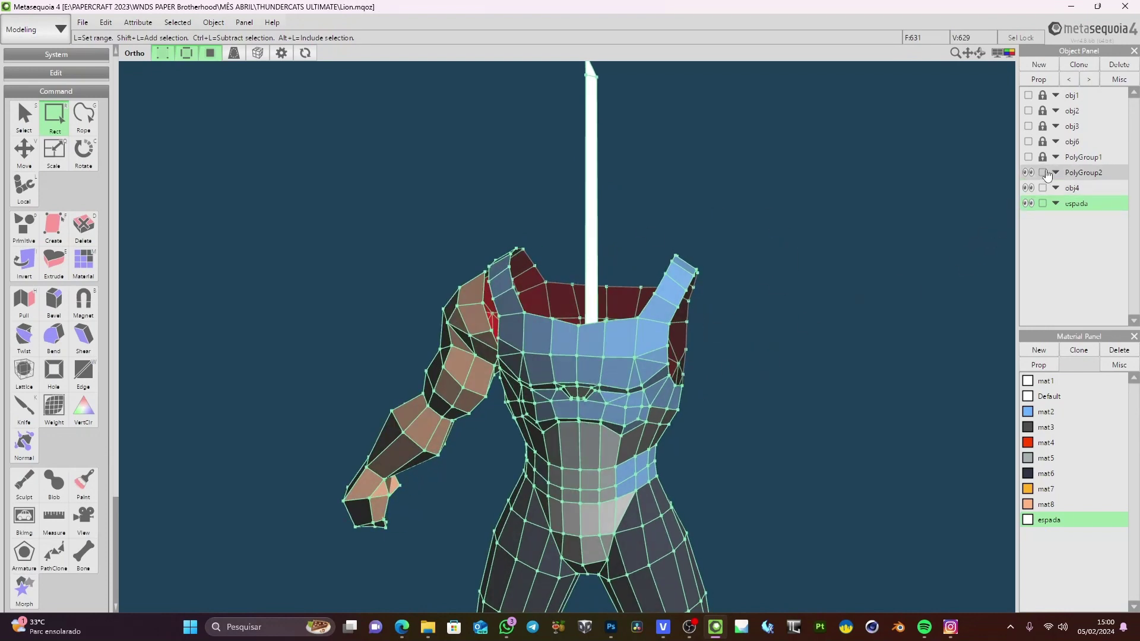
Lock and hide the PolyGroup2 and obj4 objects, leaving only the espada object shown
{"action": "left_click", "coordinate": [1042, 172]}
{"action": "left_click", "coordinate": [1043, 187]}
{"action": "left_click", "coordinate": [1028, 188]}
{"action": "left_click", "coordinate": [1028, 172]}
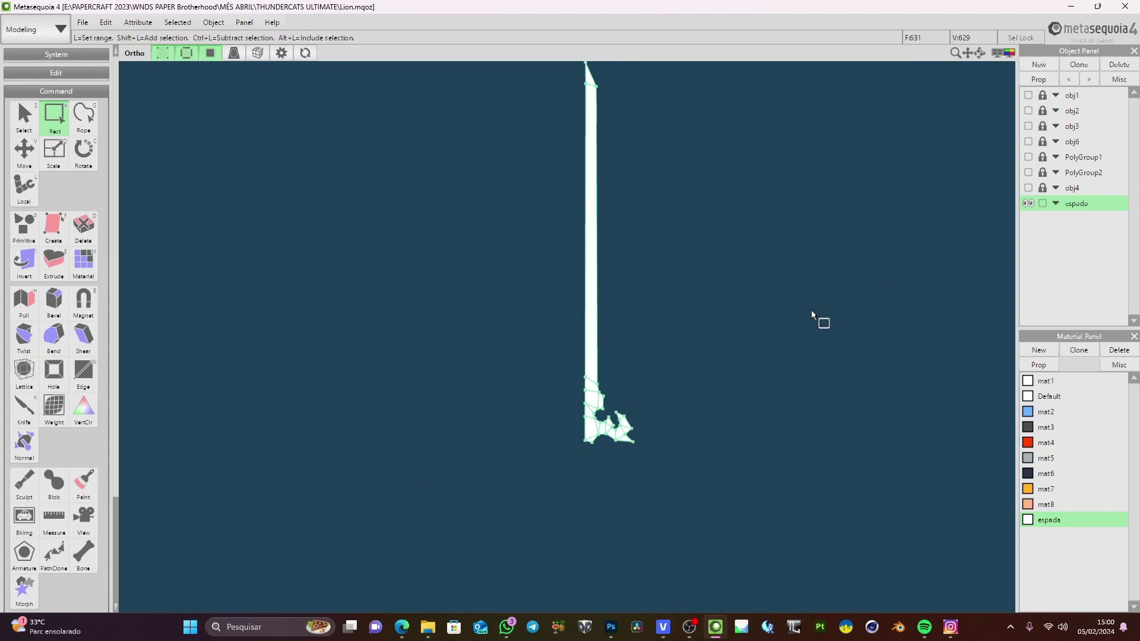
Check the half sword against the locked PolyGroup2 and obj4 body parts, clear the selection and hide both parts again
{"action": "left_click", "coordinate": [1028, 172]}
{"action": "left_click", "coordinate": [1028, 188]}
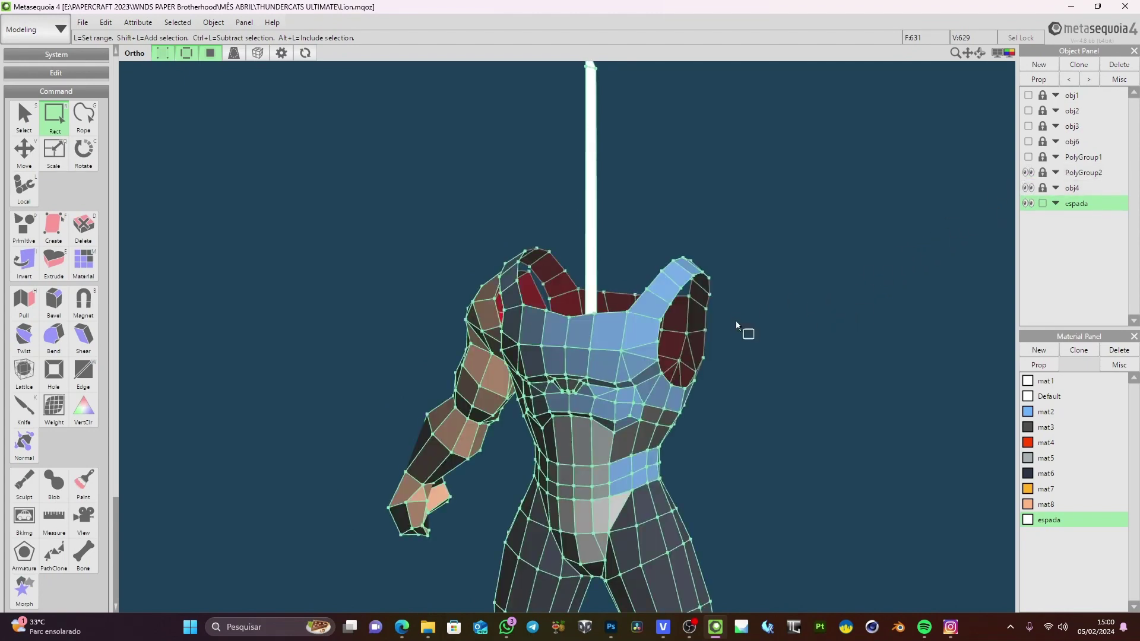
{"action": "right_click_drag", "start_coordinate": [767, 330], "coordinate": [721, 351]}
{"action": "left_click", "coordinate": [754, 327]}
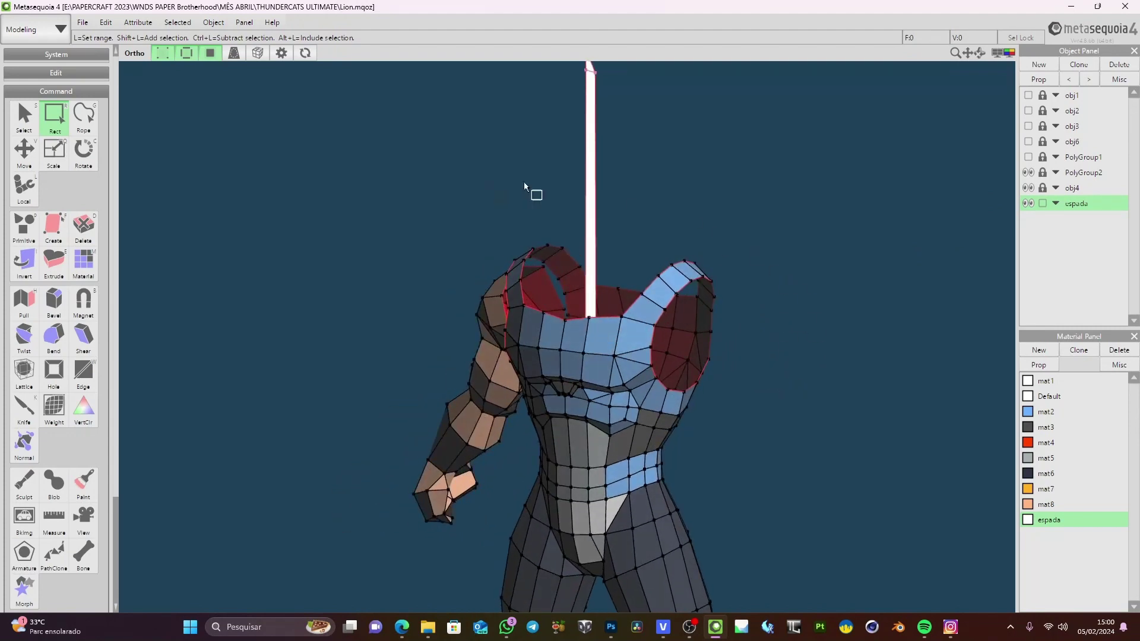
{"action": "right_click_drag", "start_coordinate": [797, 330], "coordinate": [817, 335]}
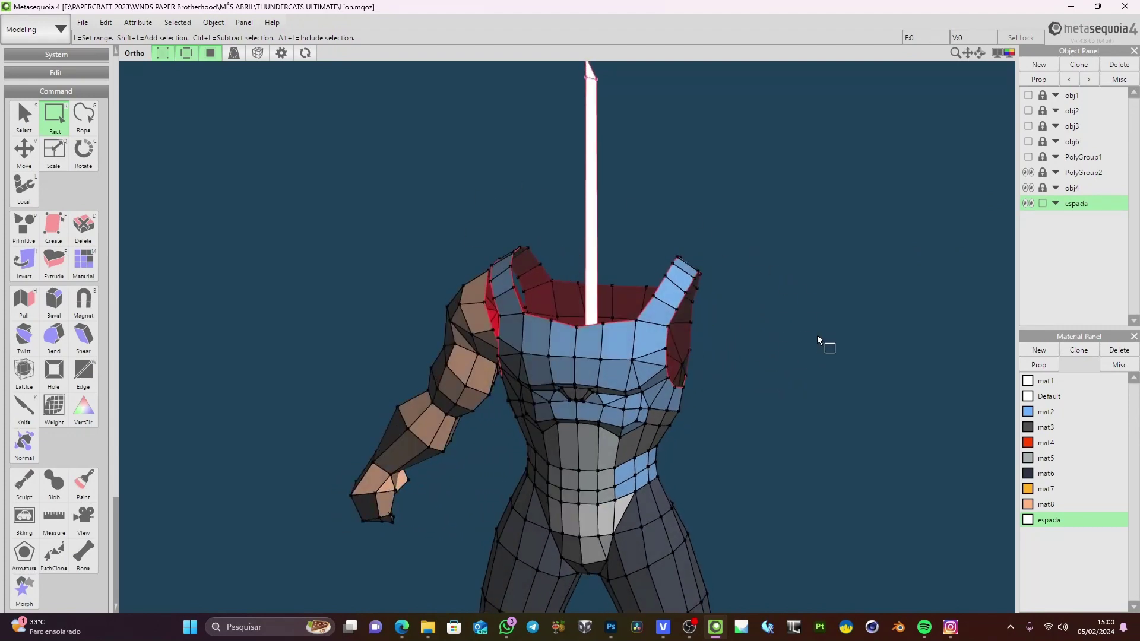
{"action": "left_click", "coordinate": [1027, 172]}
{"action": "left_click", "coordinate": [1027, 188]}
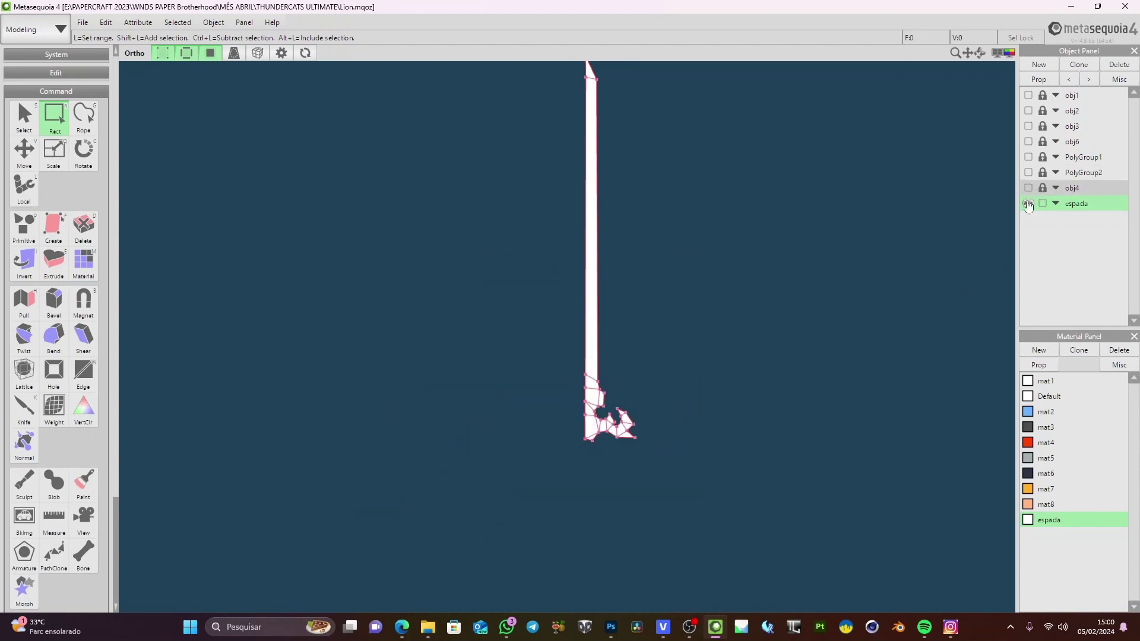
Select the whole half sword and mirror it across the YZ plane in global coordinates
{"action": "key", "text": "ctrl+a"}
{"action": "right_click_drag", "start_coordinate": [782, 387], "coordinate": [772, 351]}
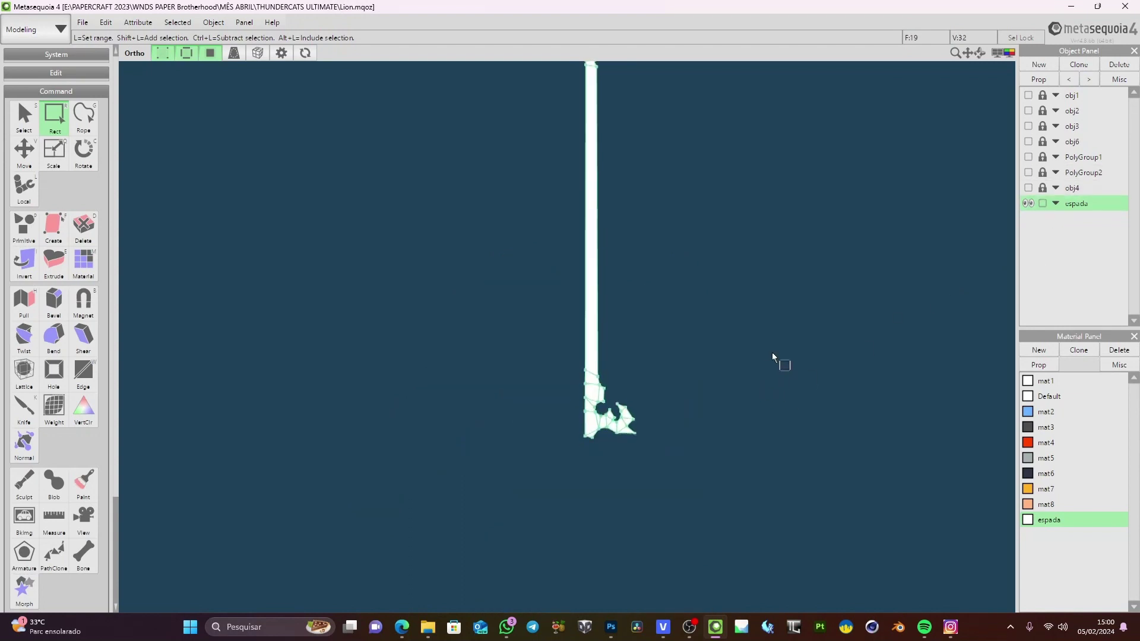
{"action": "middle_click_drag", "start_coordinate": [734, 273], "coordinate": [722, 340]}
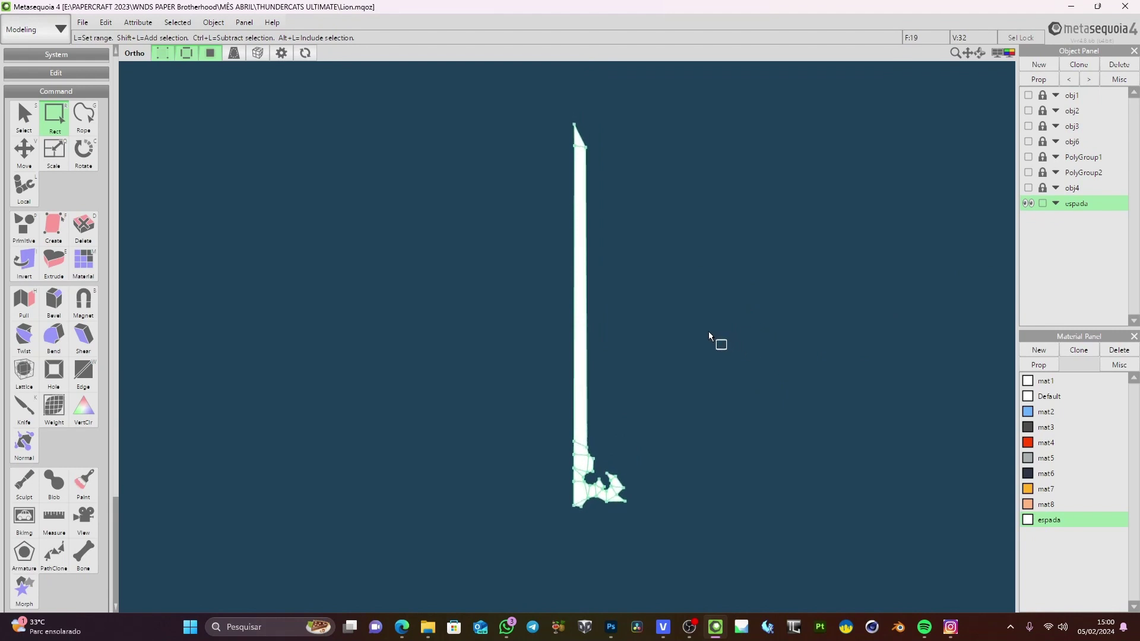
{"action": "left_click", "coordinate": [177, 23]}
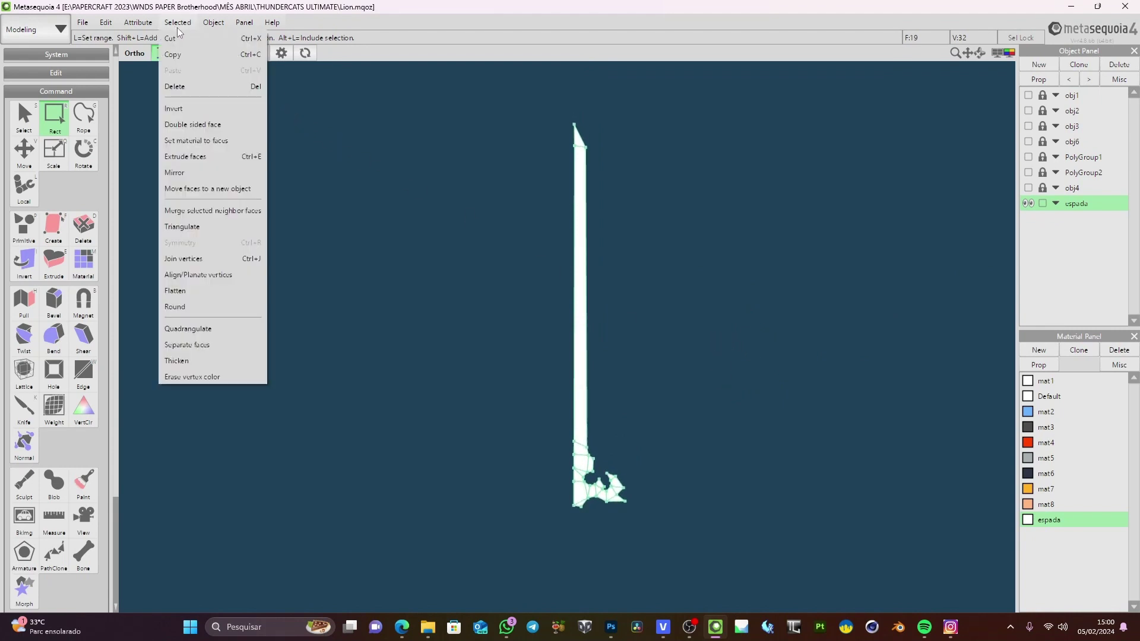
{"action": "left_click", "coordinate": [177, 173]}
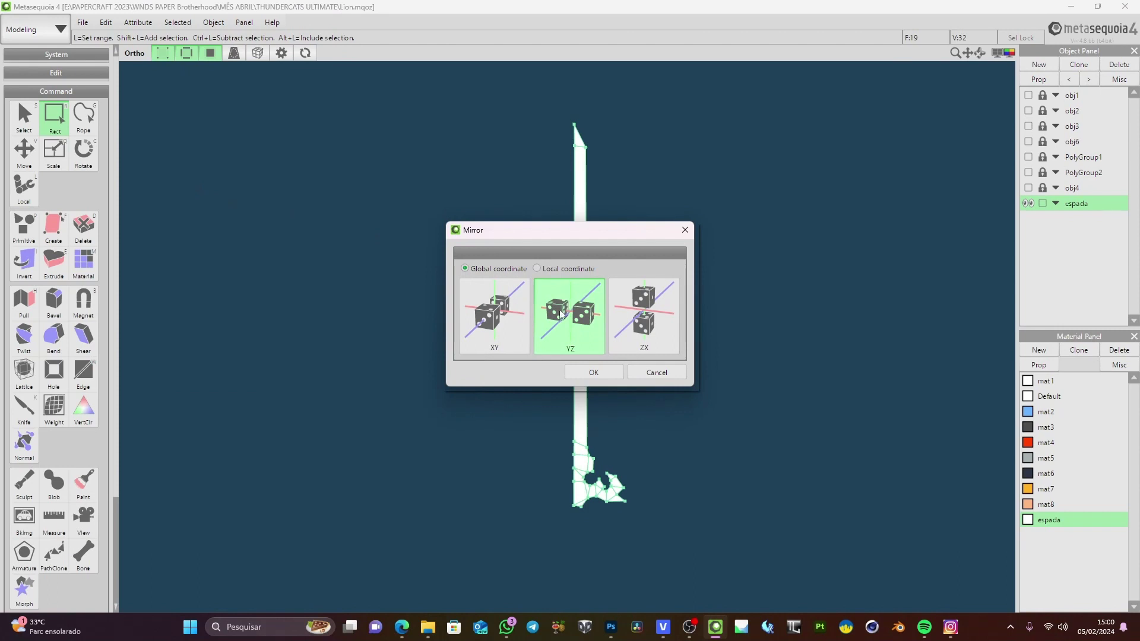
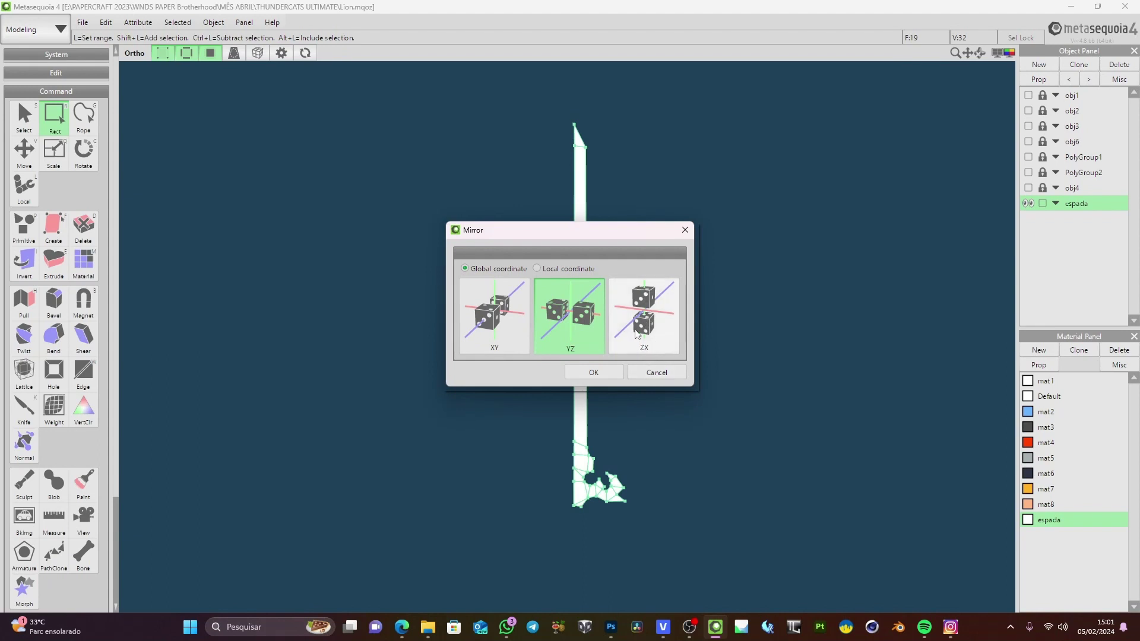
{"action": "left_click", "coordinate": [592, 372]}
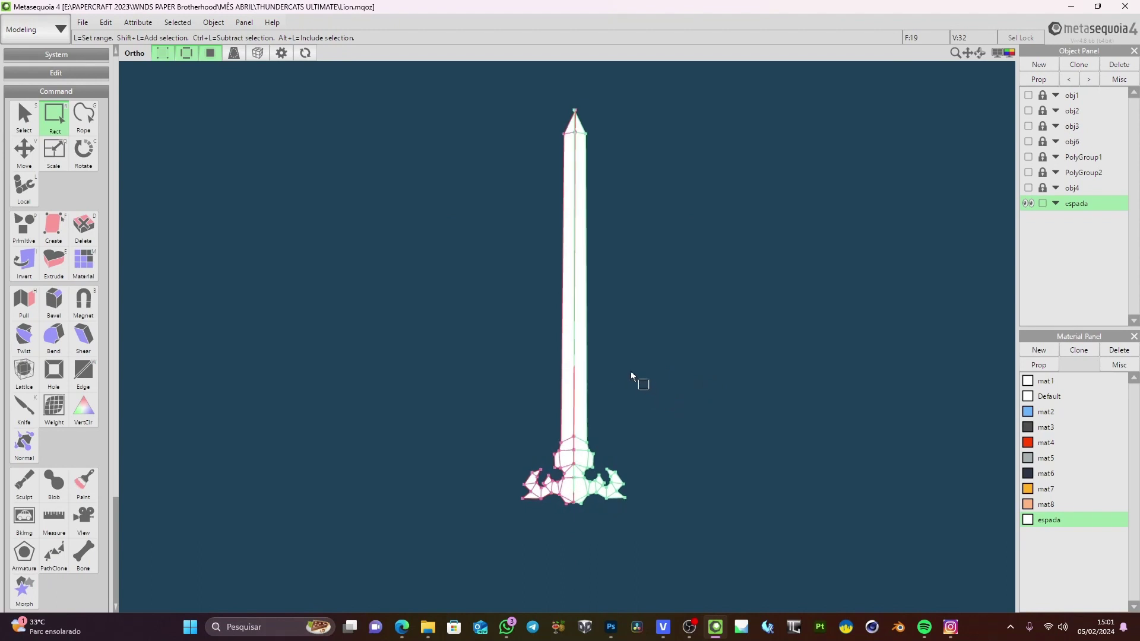
Examine the seam between the two mirrored sword halves, at the blade's tip and along its length
{"action": "scroll", "coordinate": [631, 372], "scroll_direction": "up", "scroll_amount": 3}
{"action": "middle_click_drag", "start_coordinate": [617, 236], "coordinate": [621, 429]}
{"action": "scroll", "coordinate": [602, 341], "scroll_direction": "up", "scroll_amount": 3}
{"action": "middle_click_drag", "start_coordinate": [612, 169], "coordinate": [626, 336]}
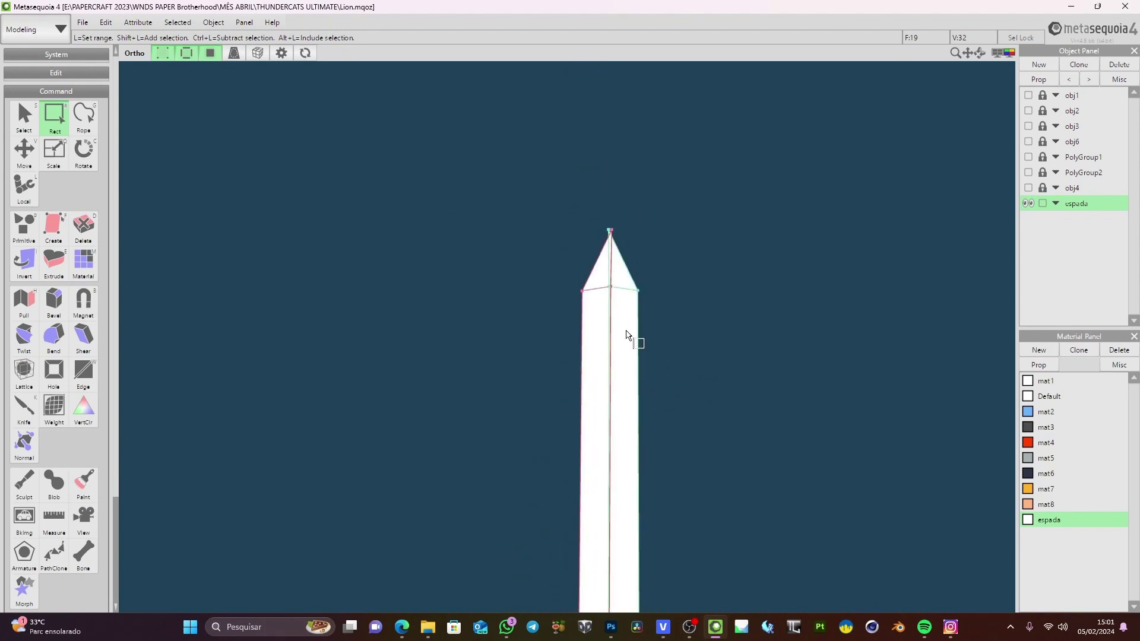
{"action": "scroll", "coordinate": [626, 330], "scroll_direction": "up", "scroll_amount": 4}
{"action": "middle_click_drag", "start_coordinate": [670, 219], "coordinate": [634, 328]}
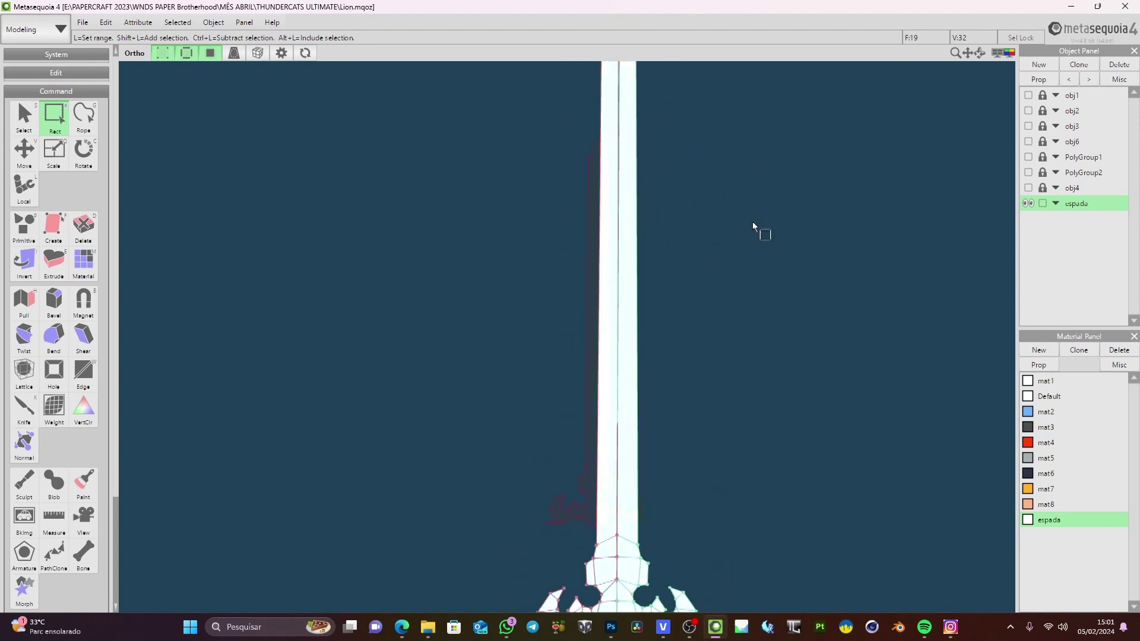
{"action": "scroll", "coordinate": [753, 222], "scroll_direction": "down", "scroll_amount": 2}
{"action": "scroll", "coordinate": [570, 290], "scroll_direction": "up", "scroll_amount": 2}
{"action": "left_click_drag", "start_coordinate": [969, 52], "coordinate": [903, 94]}
{"action": "scroll", "coordinate": [770, 288], "scroll_direction": "down", "scroll_amount": 2}
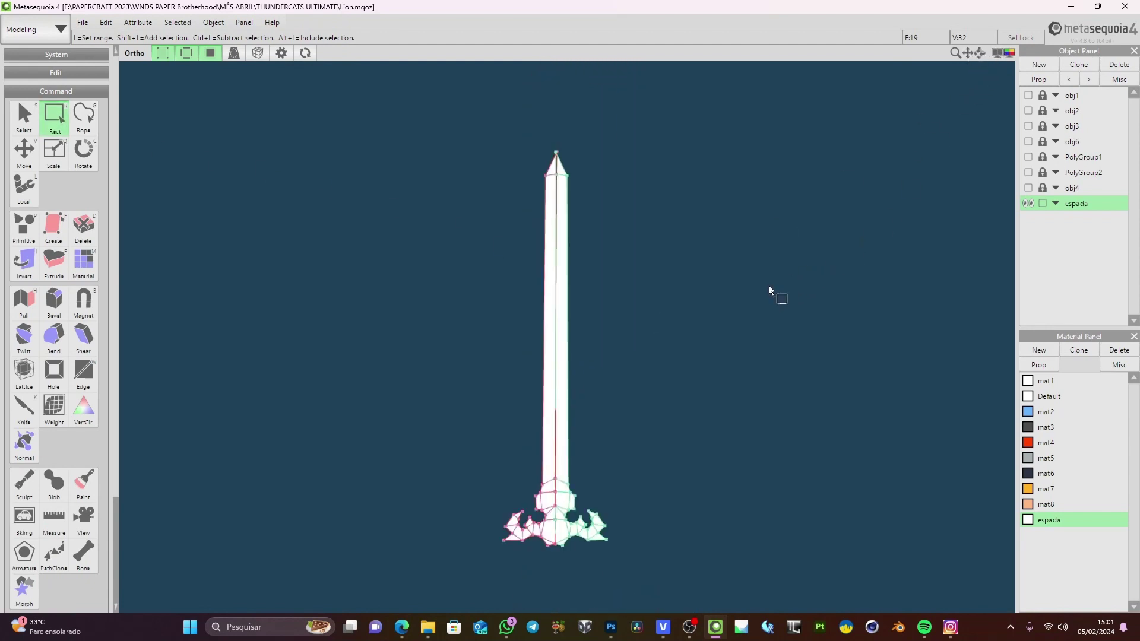
{"action": "middle_click_drag", "start_coordinate": [769, 286], "coordinate": [812, 269]}
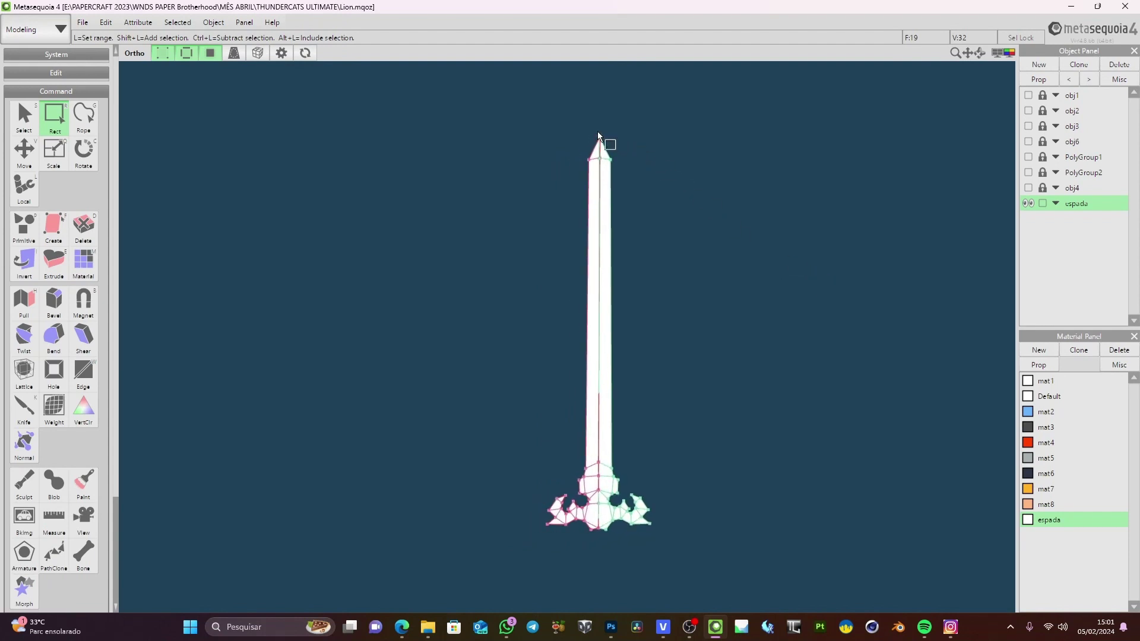
Select the vertices along the mirrored sword's central seam and align them on the global Z axis only
{"action": "left_click_drag", "start_coordinate": [595, 130], "coordinate": [599, 550]}
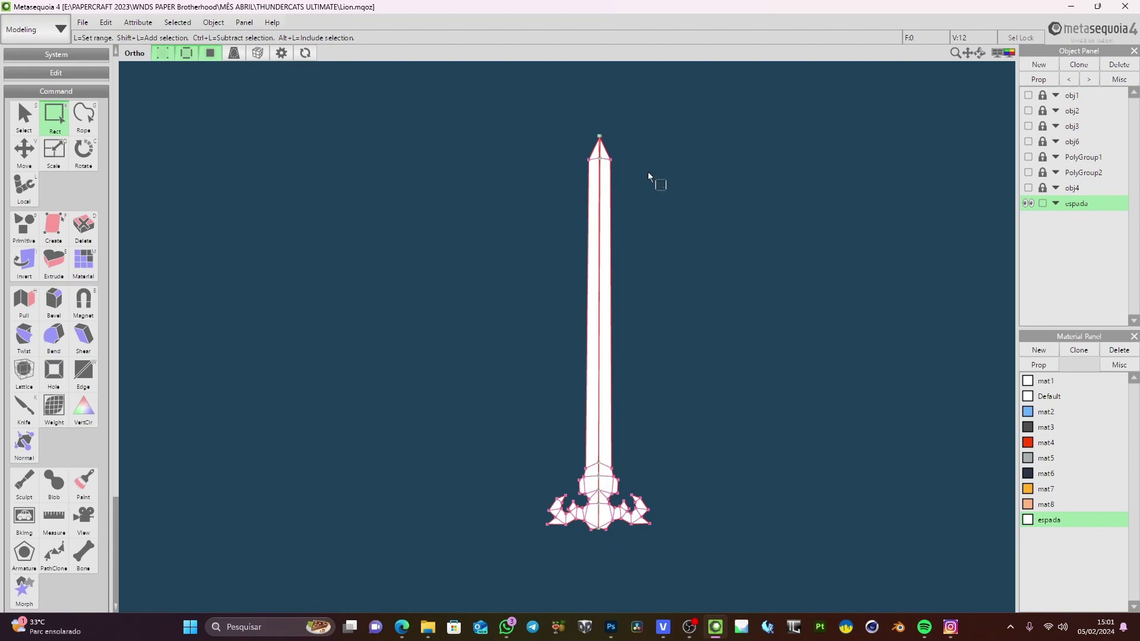
{"action": "scroll", "coordinate": [600, 326], "scroll_direction": "up", "scroll_amount": 5}
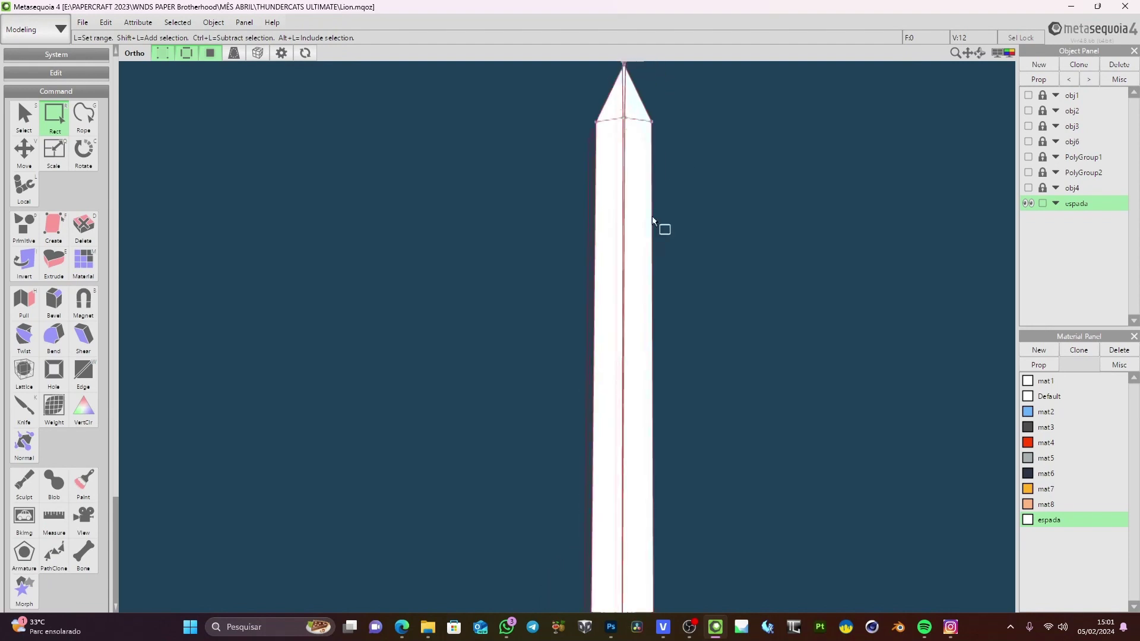
{"action": "middle_click_drag", "start_coordinate": [662, 229], "coordinate": [614, 323]}
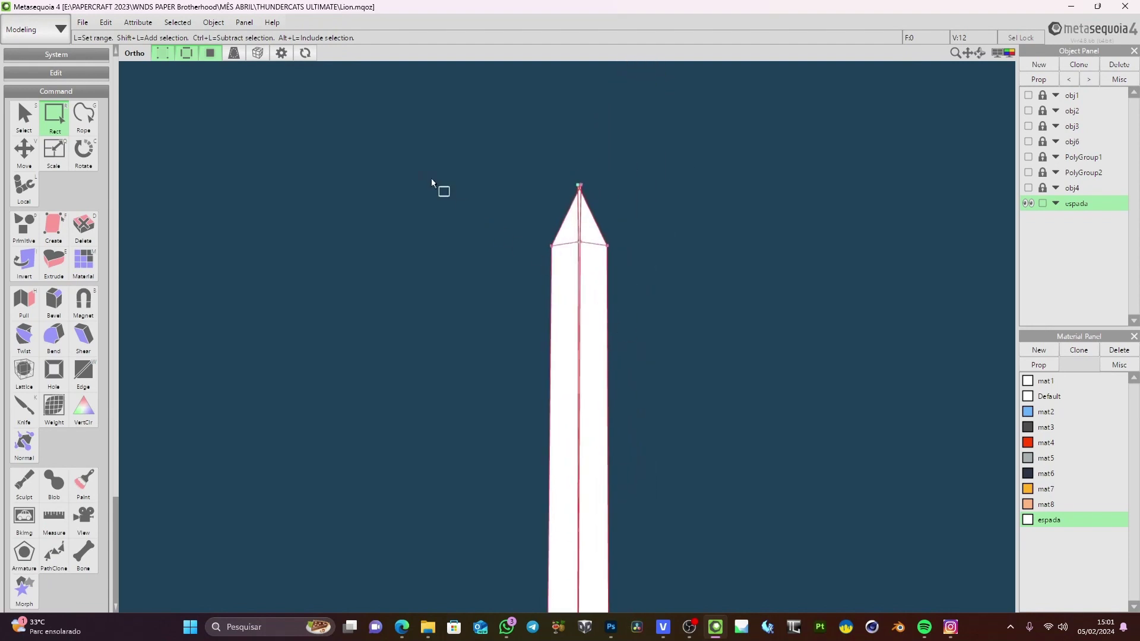
{"action": "left_click", "coordinate": [178, 23]}
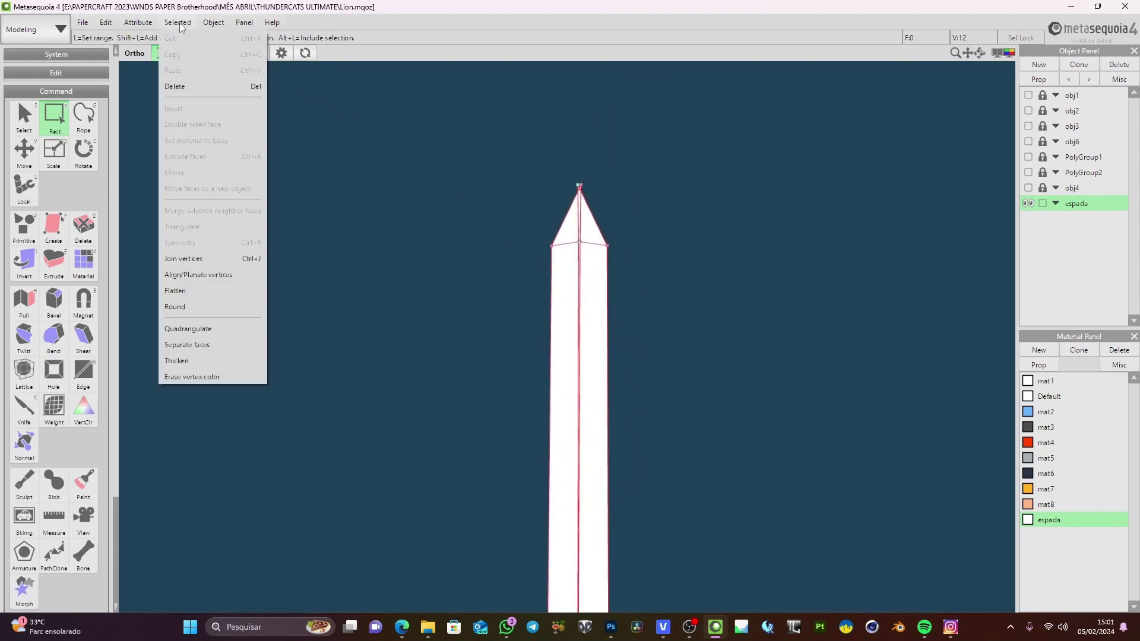
{"action": "left_click", "coordinate": [208, 275]}
{"action": "left_click_drag", "start_coordinate": [569, 211], "coordinate": [808, 157]}
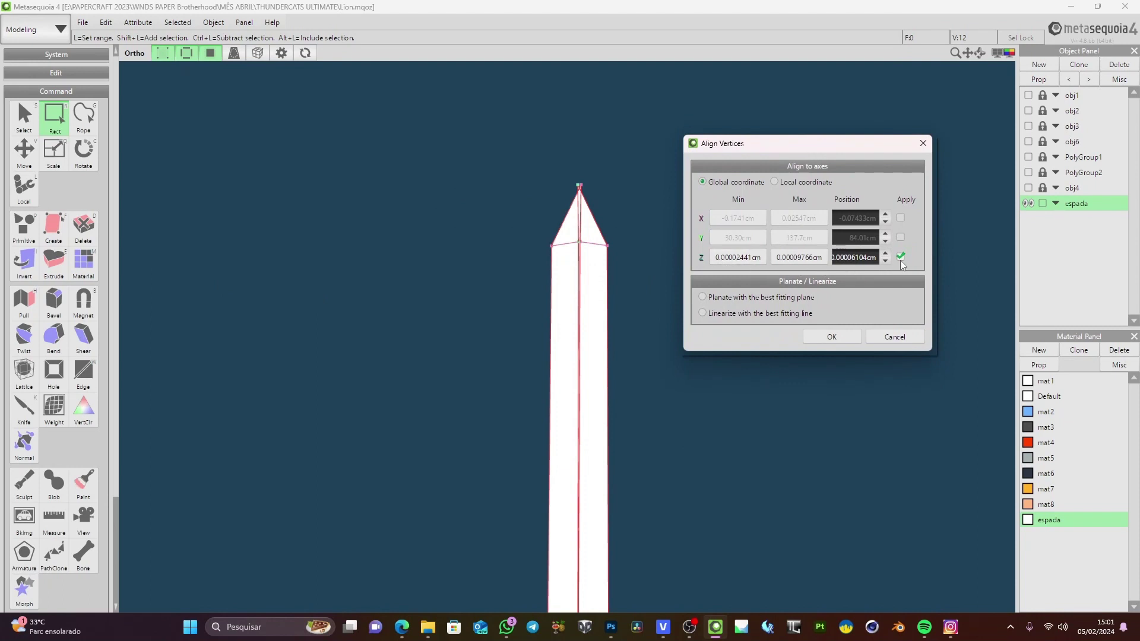
{"action": "left_click", "coordinate": [831, 337]}
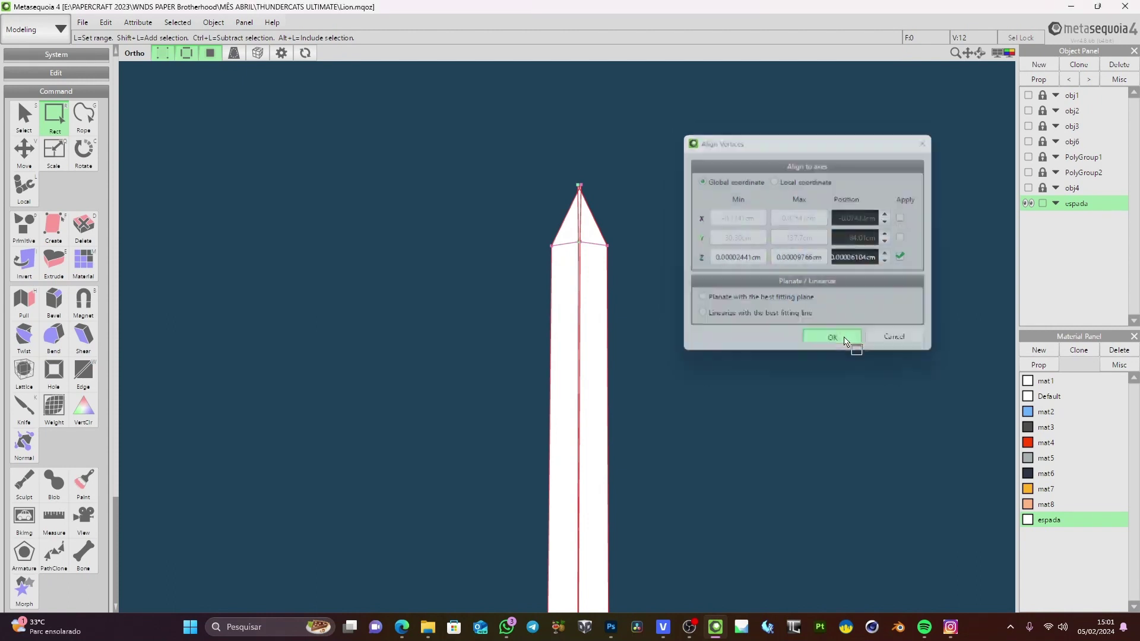
Reselect the seam vertices from tip to guard in the maximized front view and align them at Z 0.00007935 cm
{"action": "right_click_drag", "start_coordinate": [844, 337], "coordinate": [700, 304]}
{"action": "scroll", "coordinate": [700, 304], "scroll_direction": "down", "scroll_amount": 3}
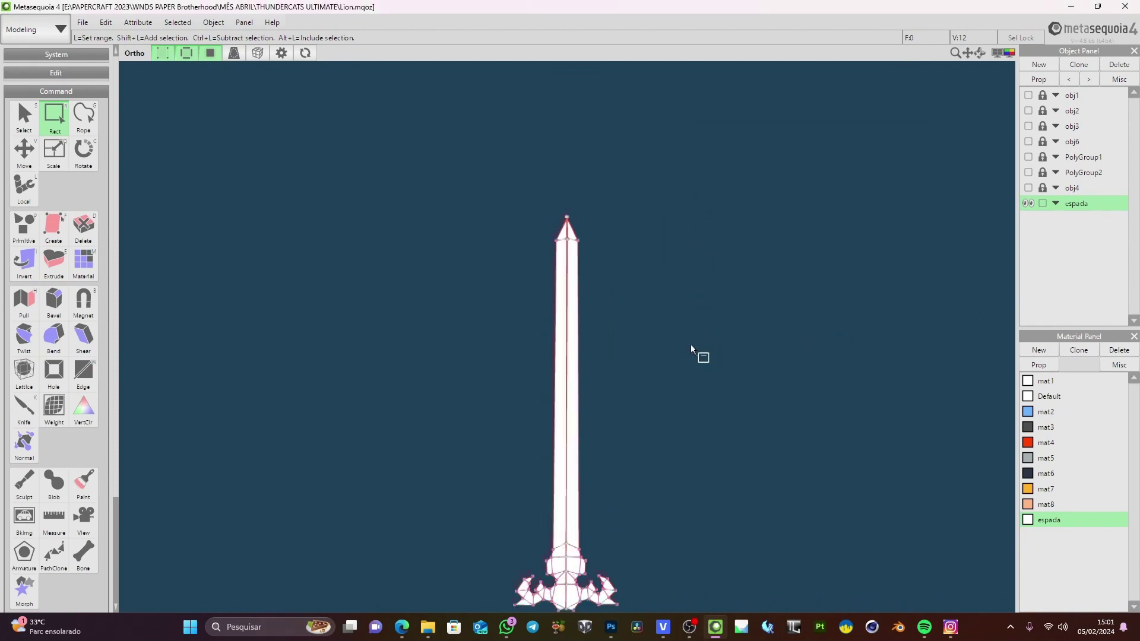
{"action": "middle_click_drag", "start_coordinate": [690, 344], "coordinate": [685, 237]}
{"action": "left_click", "coordinate": [1012, 56]}
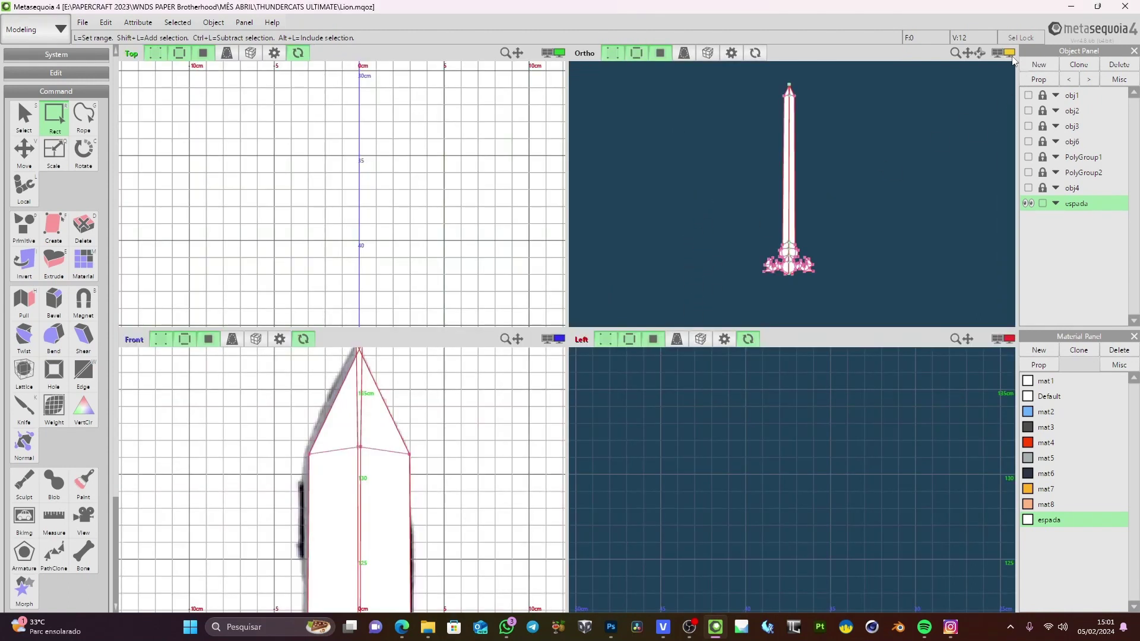
{"action": "left_click", "coordinate": [560, 342]}
{"action": "scroll", "coordinate": [652, 373], "scroll_direction": "down", "scroll_amount": 5}
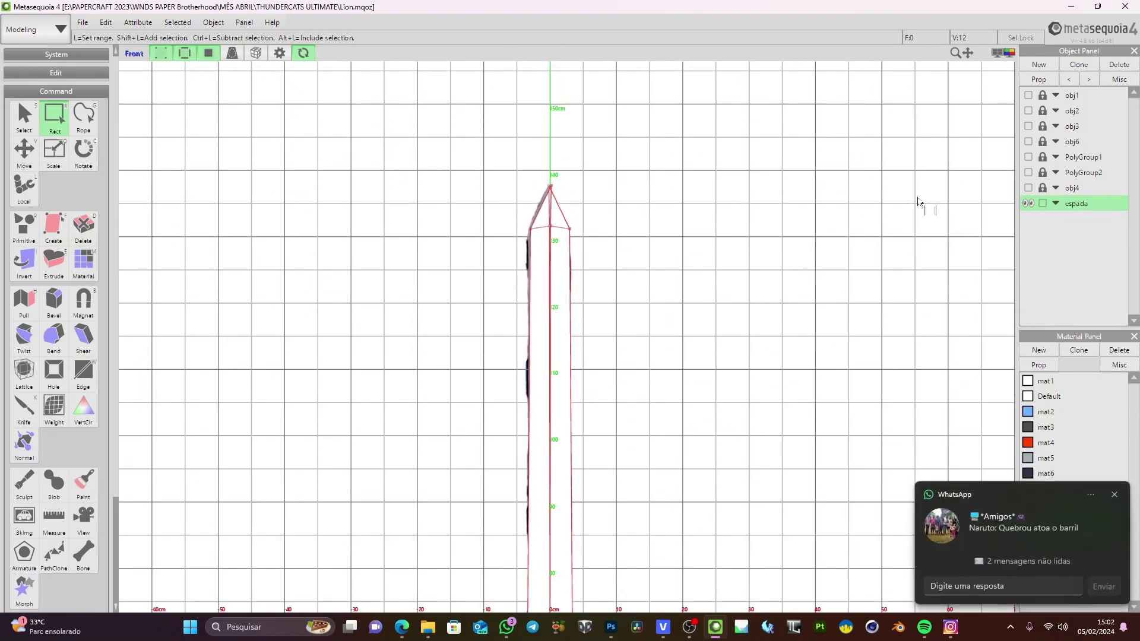
{"action": "scroll", "coordinate": [746, 305], "scroll_direction": "down", "scroll_amount": 3}
{"action": "scroll", "coordinate": [704, 325], "scroll_direction": "up", "scroll_amount": 4}
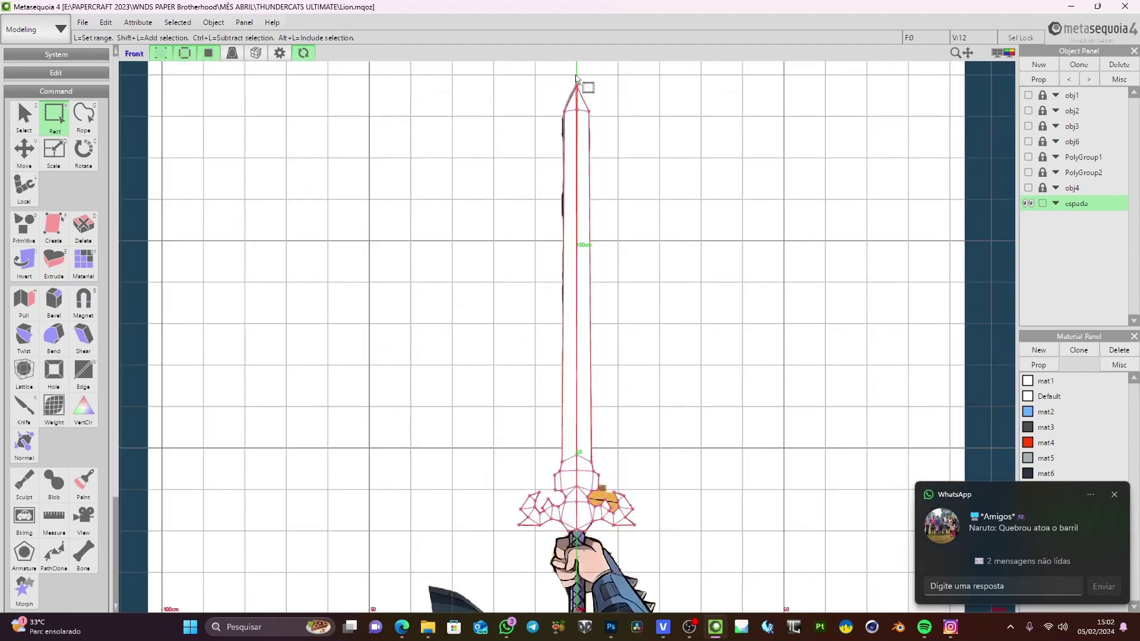
{"action": "left_click_drag", "start_coordinate": [573, 75], "coordinate": [585, 567]}
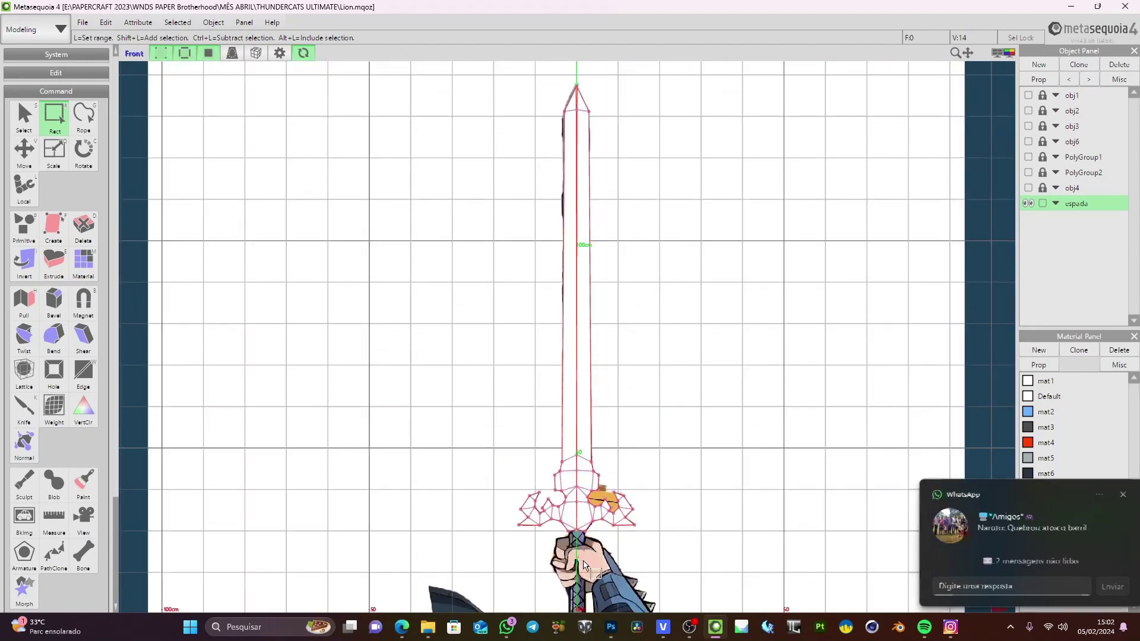
{"action": "left_click", "coordinate": [177, 23]}
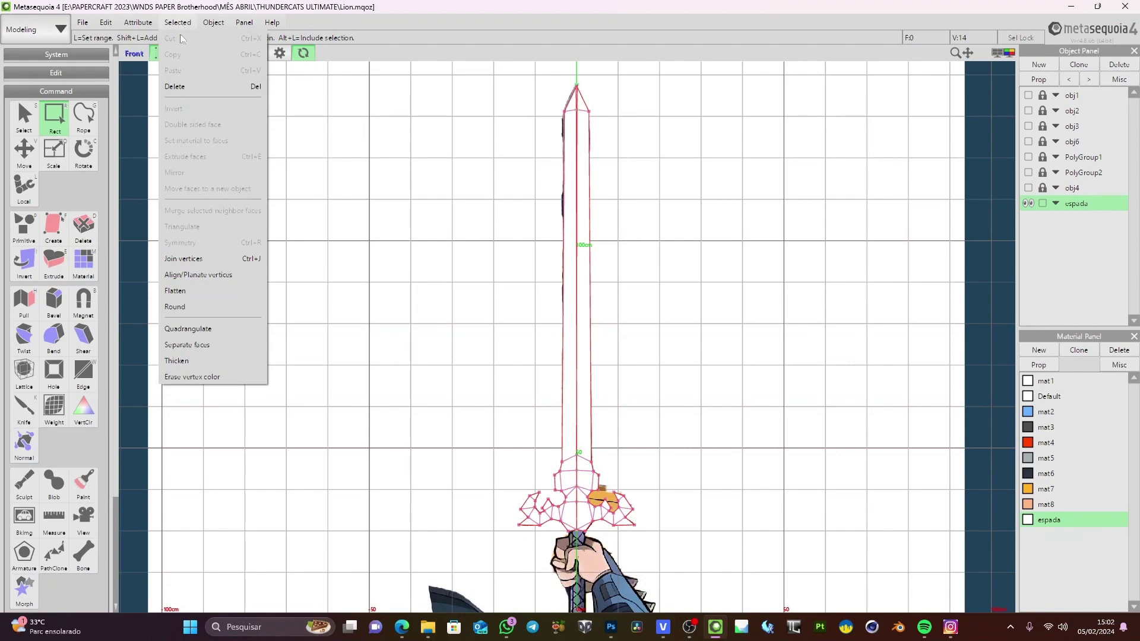
{"action": "left_click", "coordinate": [190, 275]}
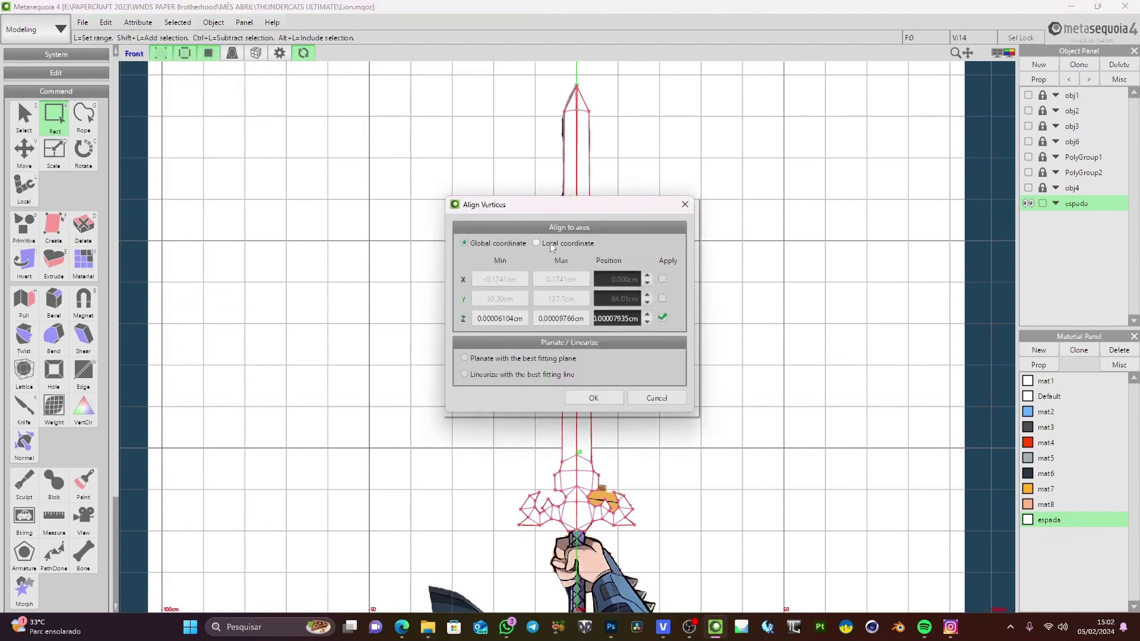
{"action": "left_click", "coordinate": [594, 398]}
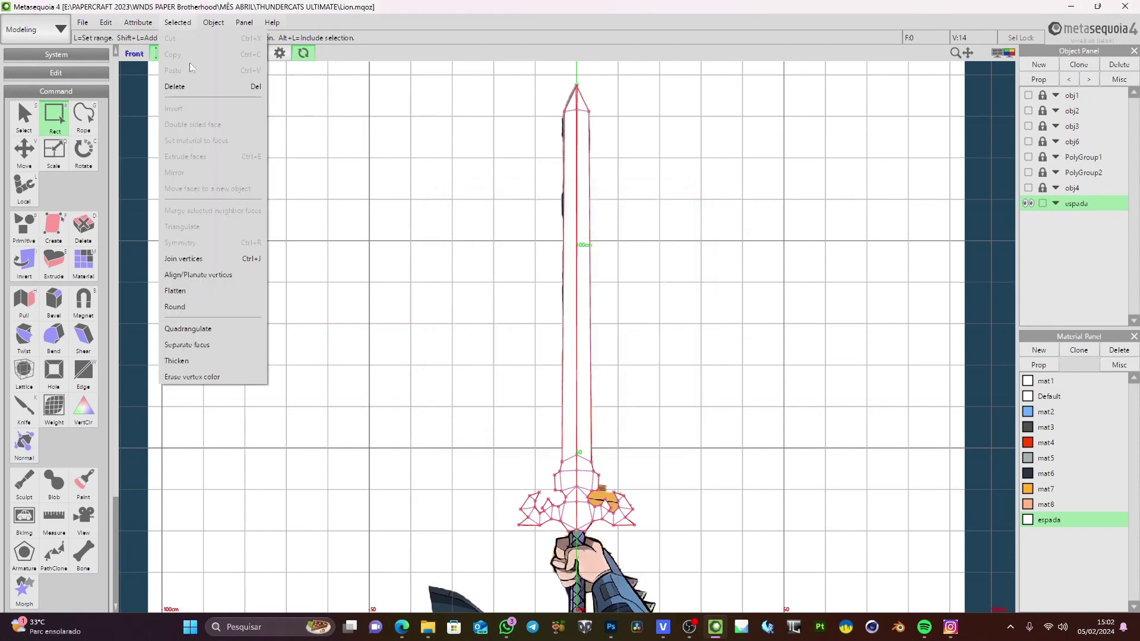
Align the selected seam vertices on the global X axis only, at position 0.000 cm
{"action": "left_click", "coordinate": [196, 276]}
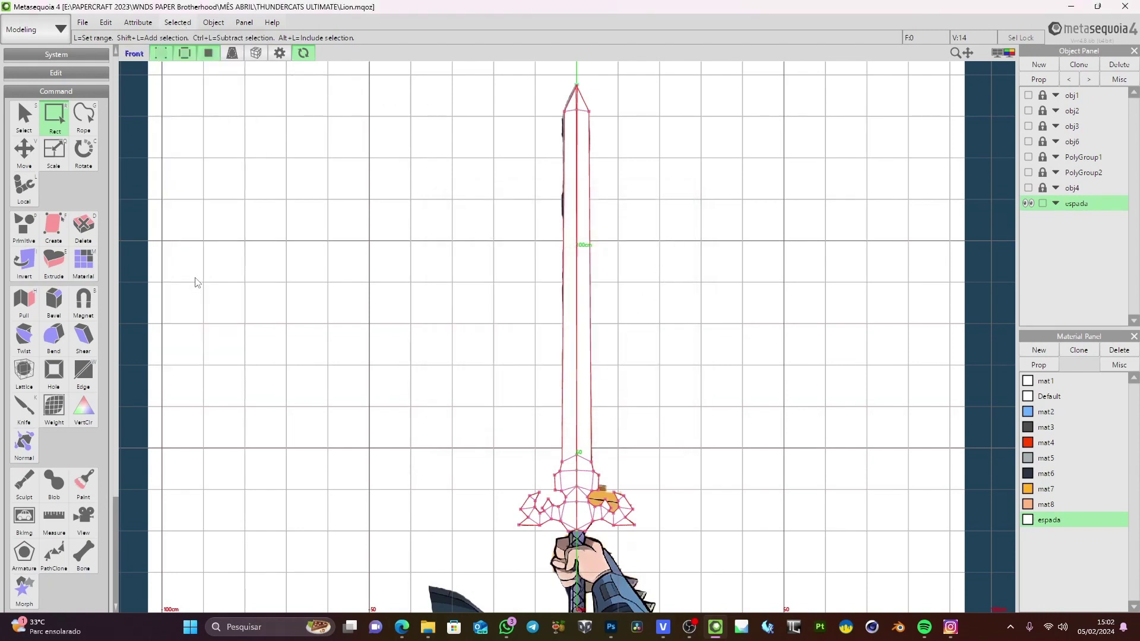
{"action": "left_click", "coordinate": [662, 298]}
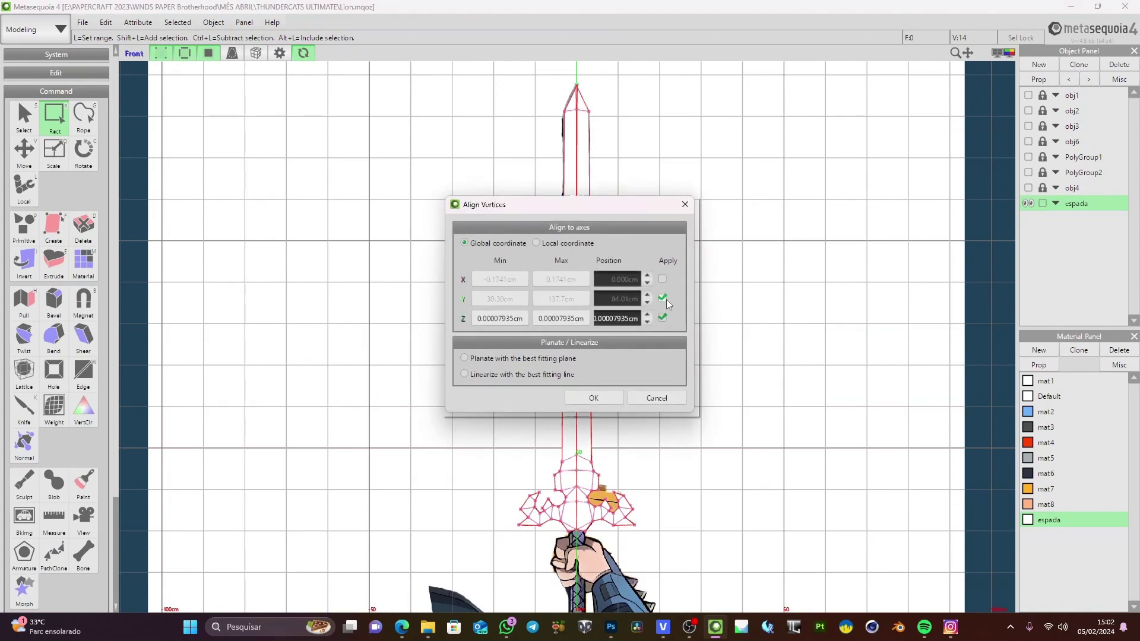
{"action": "left_click", "coordinate": [663, 279]}
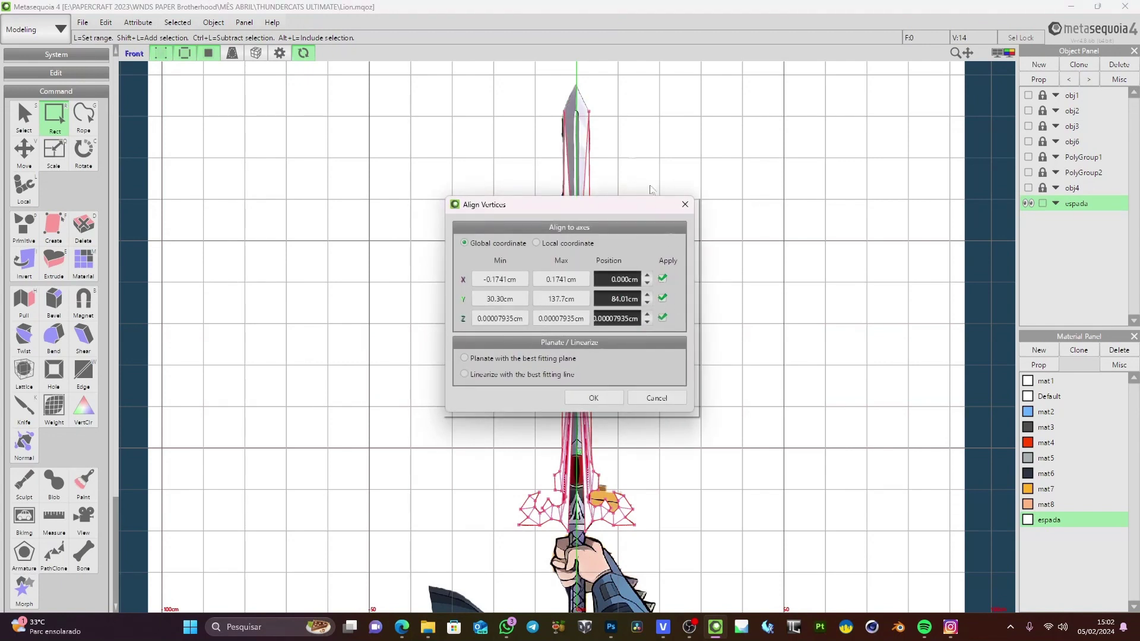
{"action": "left_click", "coordinate": [663, 319]}
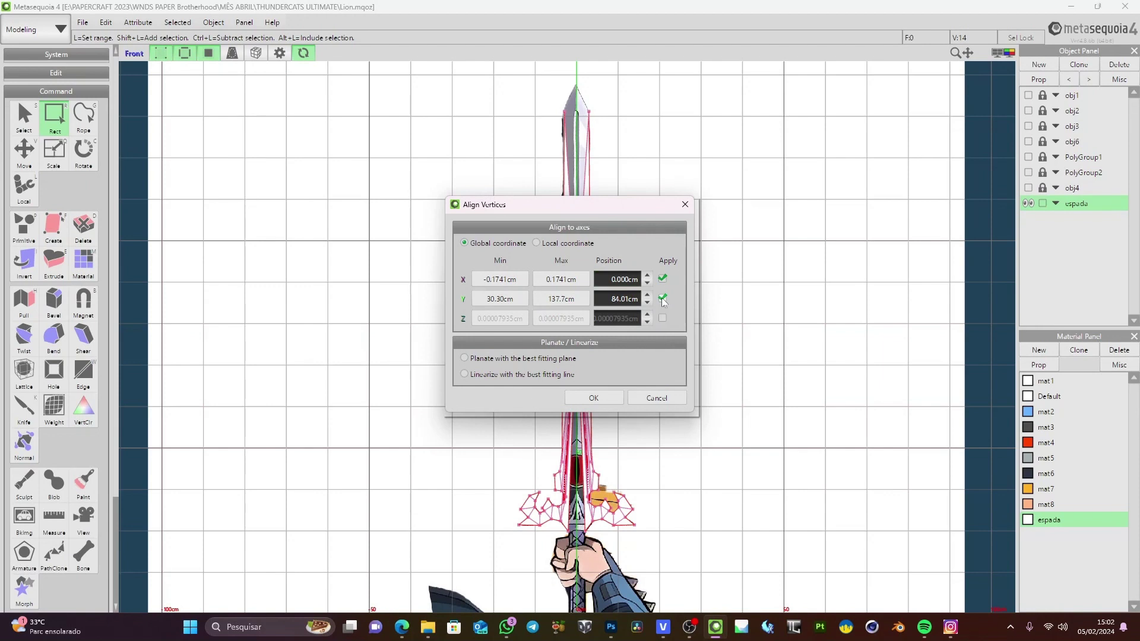
{"action": "left_click", "coordinate": [662, 298]}
{"action": "left_click_drag", "start_coordinate": [611, 205], "coordinate": [849, 135]}
{"action": "double_click", "coordinate": [862, 206]}
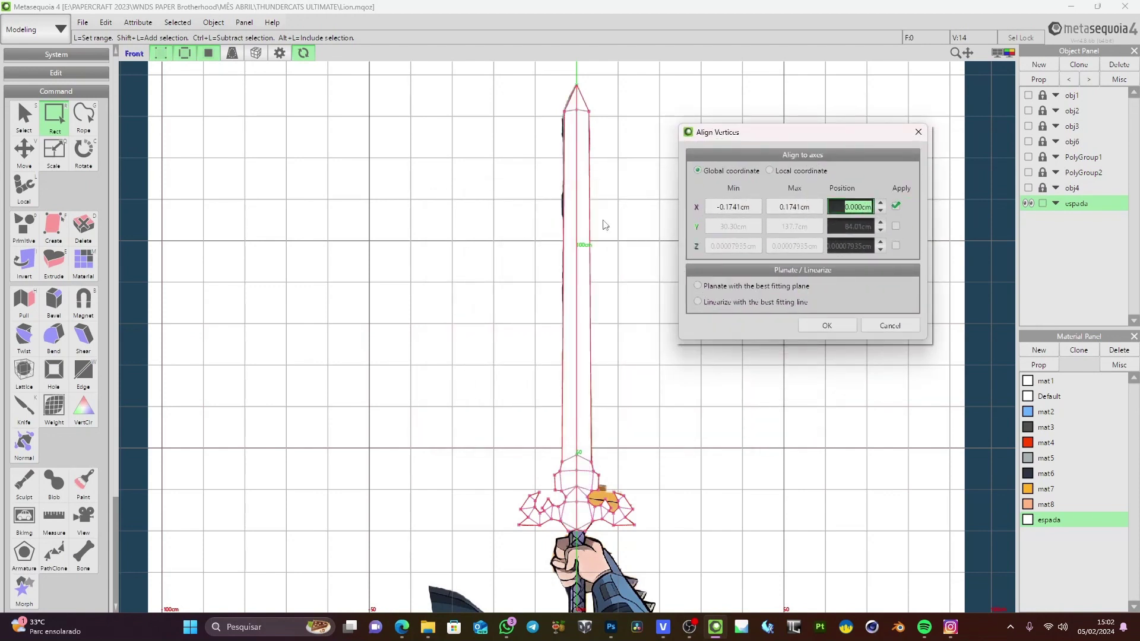
{"action": "left_click", "coordinate": [820, 330]}
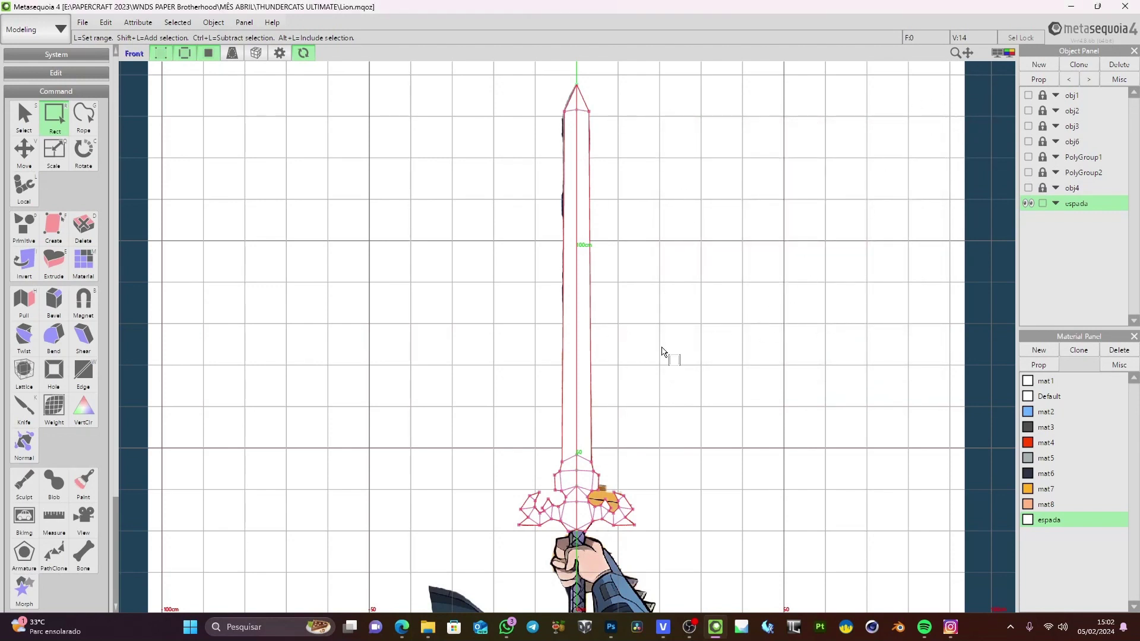
{"action": "scroll", "coordinate": [663, 352], "scroll_direction": "up", "scroll_amount": 10}
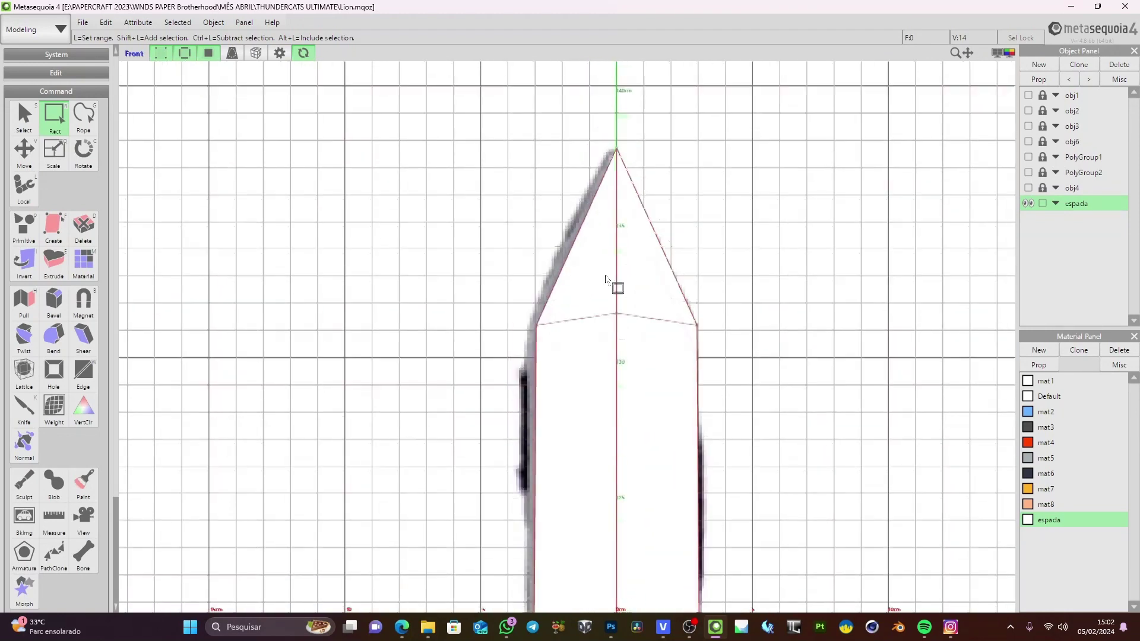
Reselect the seam vertices from tip to guard in the maximized Ortho view and align them only on global X at 0.000 cm
{"action": "left_click", "coordinate": [1010, 54]}
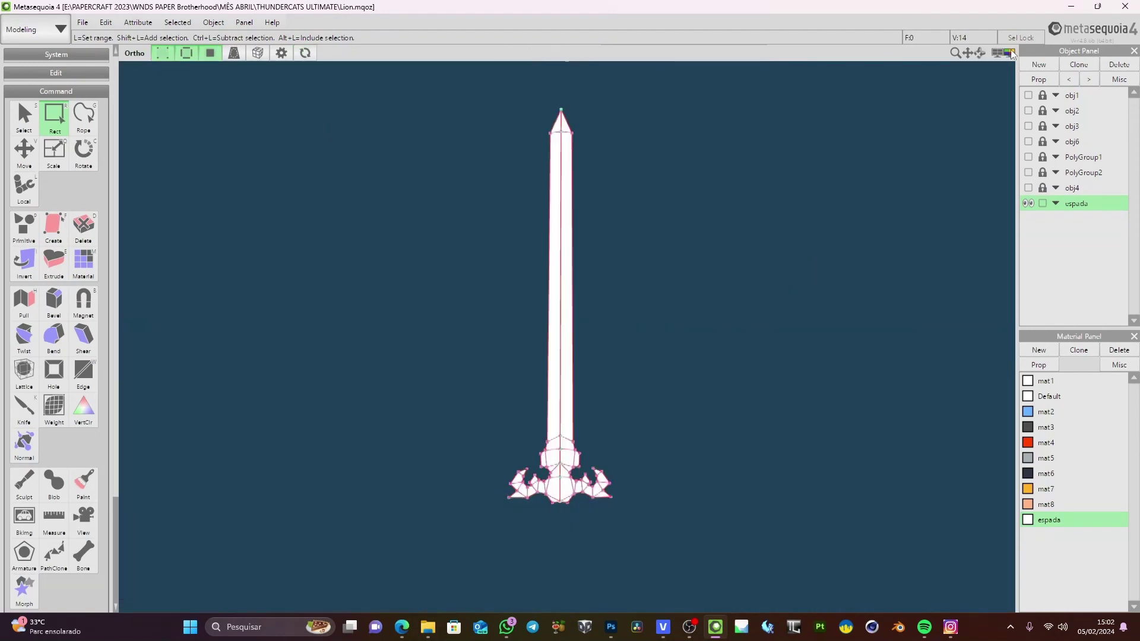
{"action": "scroll", "coordinate": [644, 141], "scroll_direction": "up", "scroll_amount": 2}
{"action": "scroll", "coordinate": [644, 141], "scroll_direction": "down", "scroll_amount": 2}
{"action": "left_click_drag", "start_coordinate": [557, 190], "coordinate": [560, 516]}
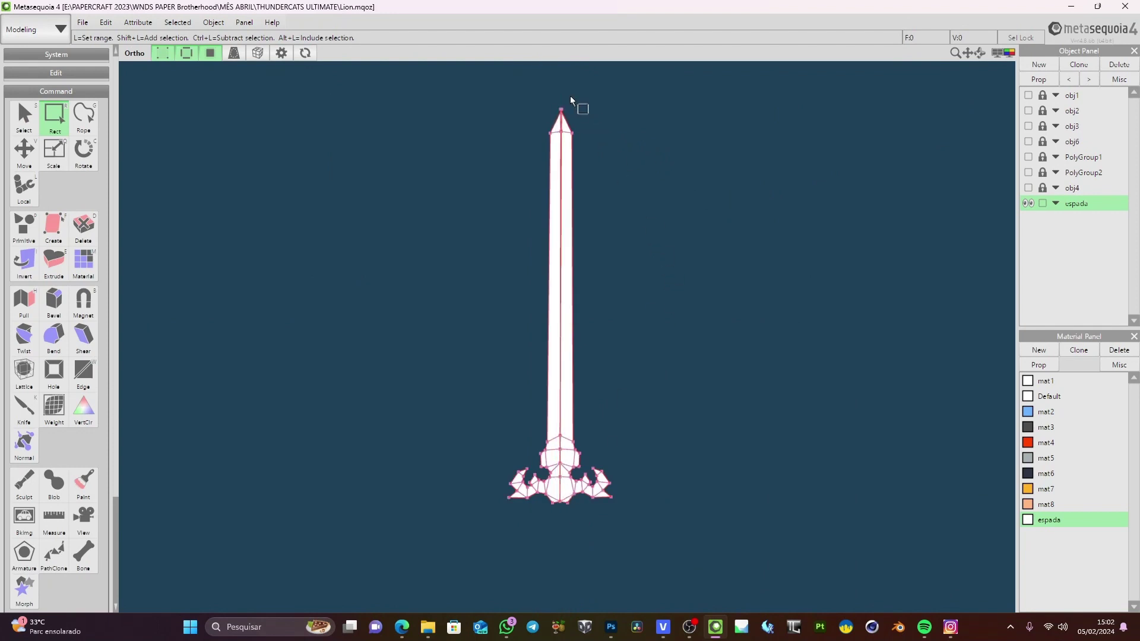
{"action": "left_click_drag", "start_coordinate": [558, 96], "coordinate": [563, 522]}
{"action": "left_click", "coordinate": [186, 22]}
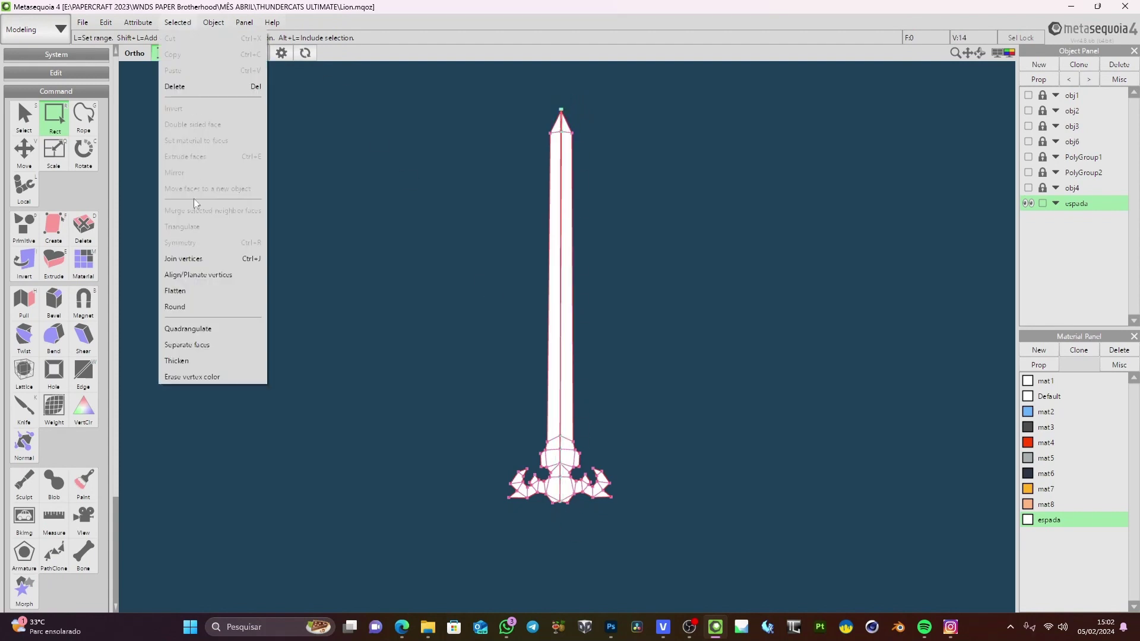
{"action": "left_click", "coordinate": [189, 275]}
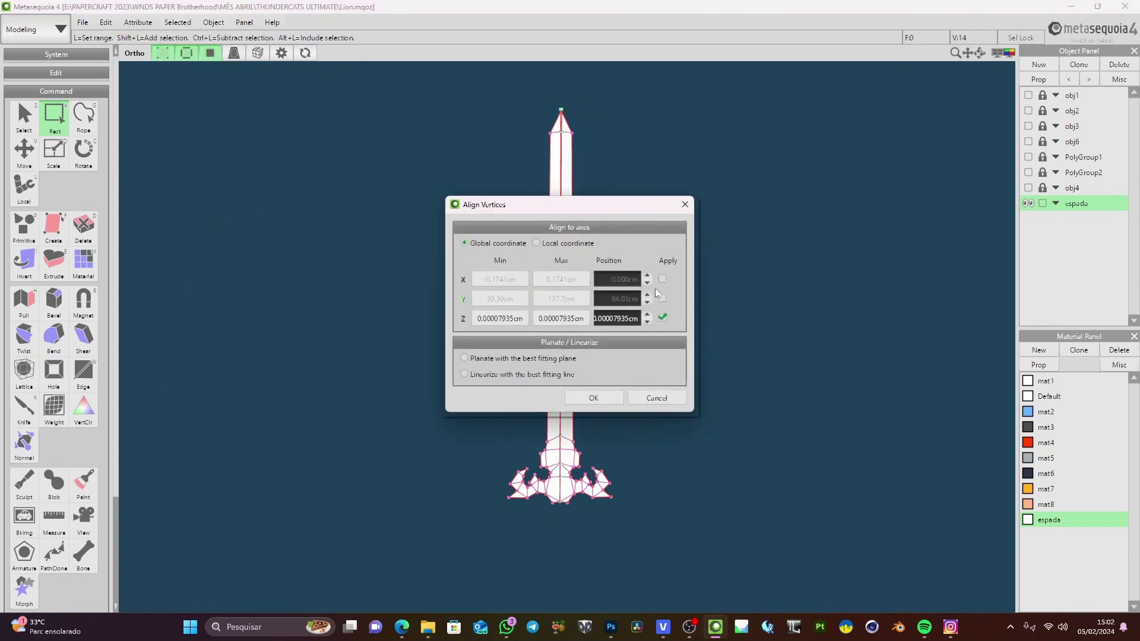
{"action": "left_click", "coordinate": [662, 279]}
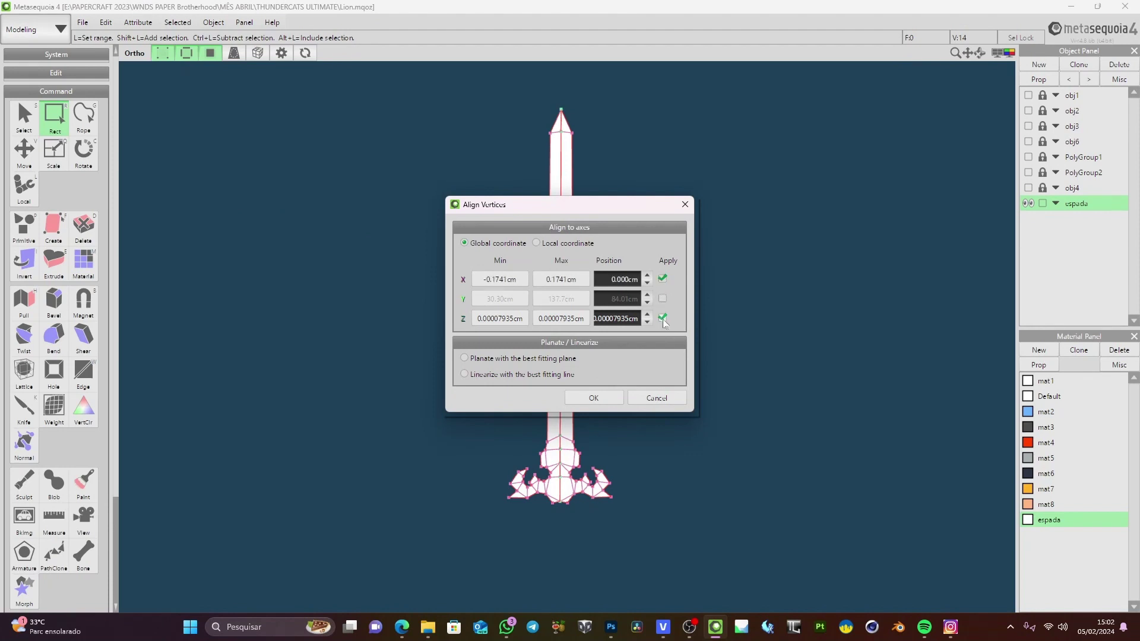
{"action": "left_click", "coordinate": [663, 318]}
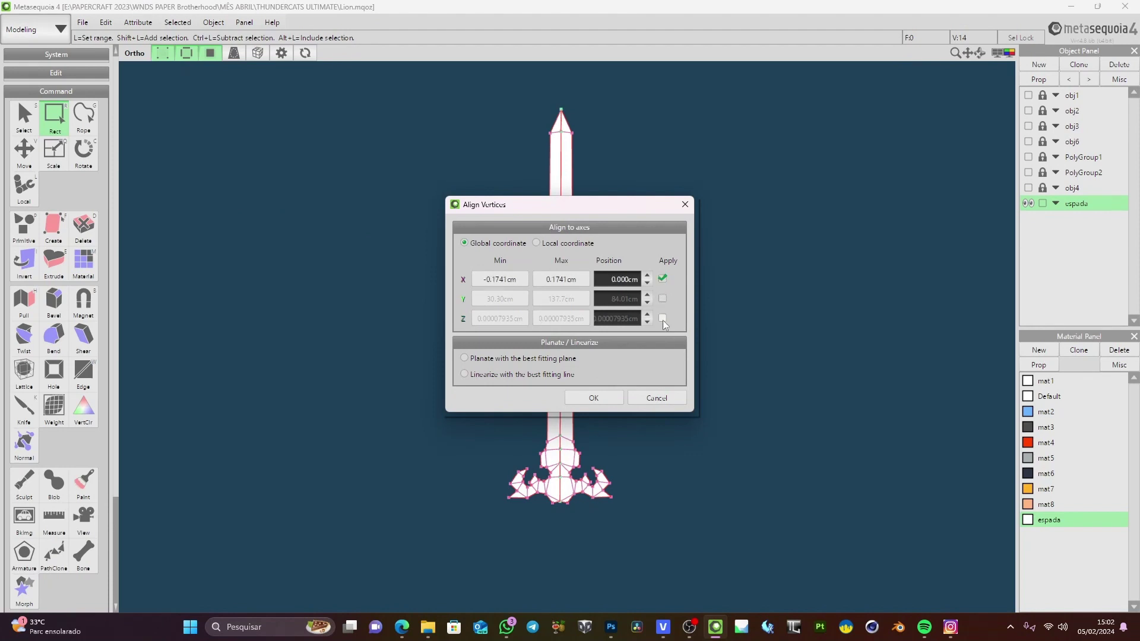
{"action": "left_click", "coordinate": [601, 399]}
Examine the aligned seam along the blade, down to the guard and up close at the tip
{"action": "scroll", "coordinate": [601, 397], "scroll_direction": "up", "scroll_amount": 6}
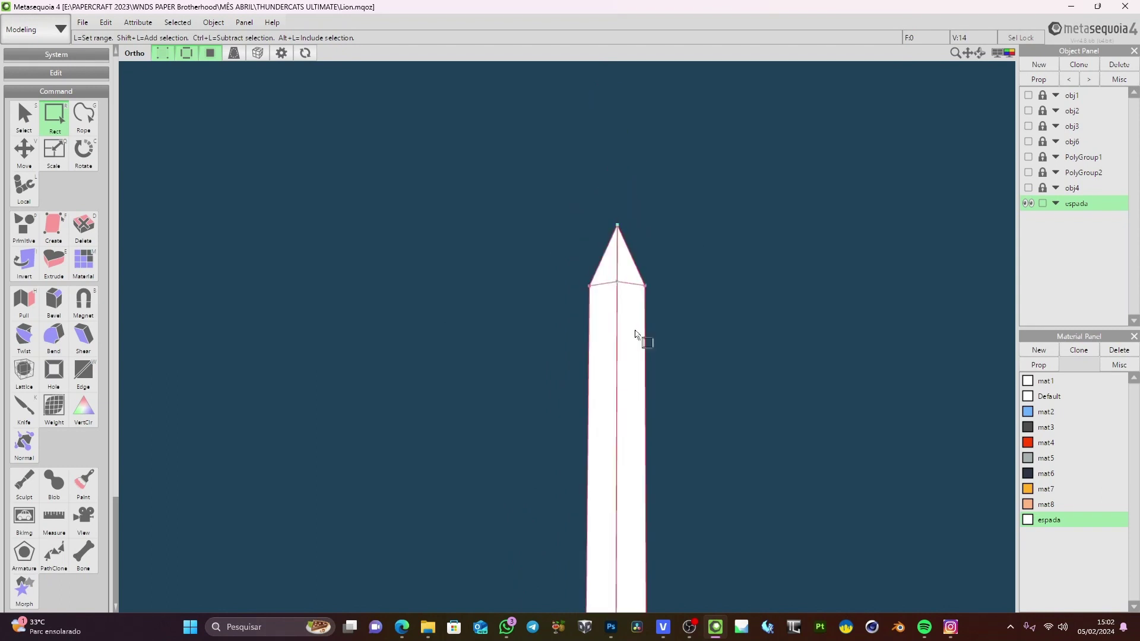
{"action": "middle_click_drag", "start_coordinate": [692, 217], "coordinate": [659, 319]}
{"action": "left_click_drag", "start_coordinate": [982, 54], "coordinate": [950, 60]}
{"action": "scroll", "coordinate": [805, 259], "scroll_direction": "down", "scroll_amount": 5}
{"action": "middle_click_drag", "start_coordinate": [763, 388], "coordinate": [732, 230]}
{"action": "scroll", "coordinate": [732, 229], "scroll_direction": "up", "scroll_amount": 5}
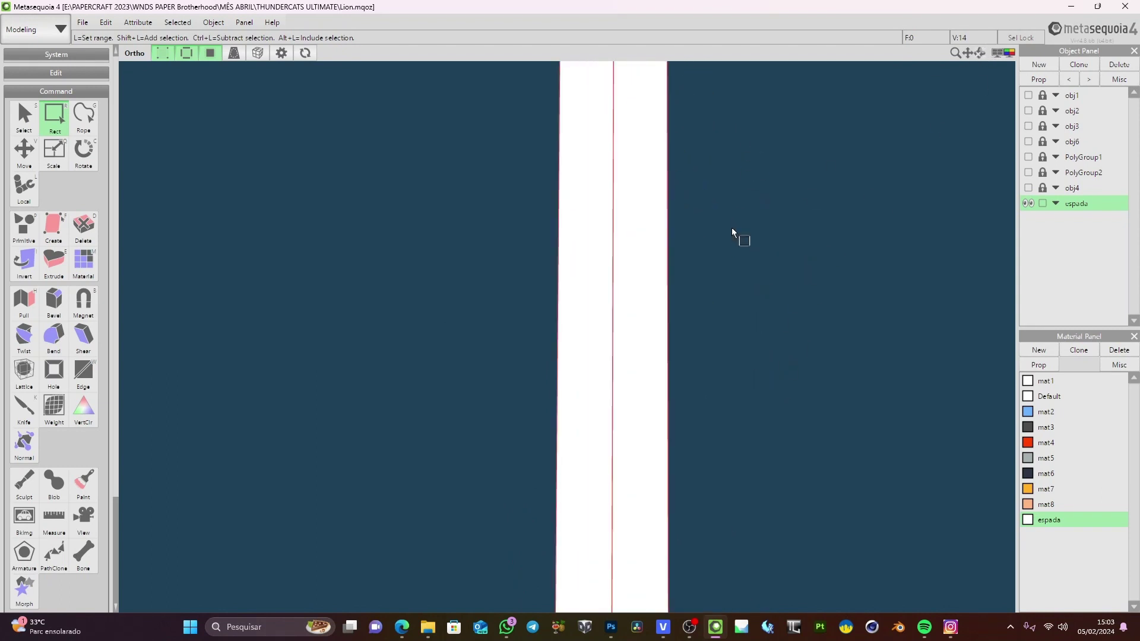
{"action": "scroll", "coordinate": [732, 229], "scroll_direction": "down", "scroll_amount": 7}
{"action": "middle_click_drag", "start_coordinate": [699, 320], "coordinate": [712, 227]}
{"action": "scroll", "coordinate": [711, 227], "scroll_direction": "down", "scroll_amount": 4}
{"action": "right_click_drag", "start_coordinate": [692, 261], "coordinate": [640, 249]}
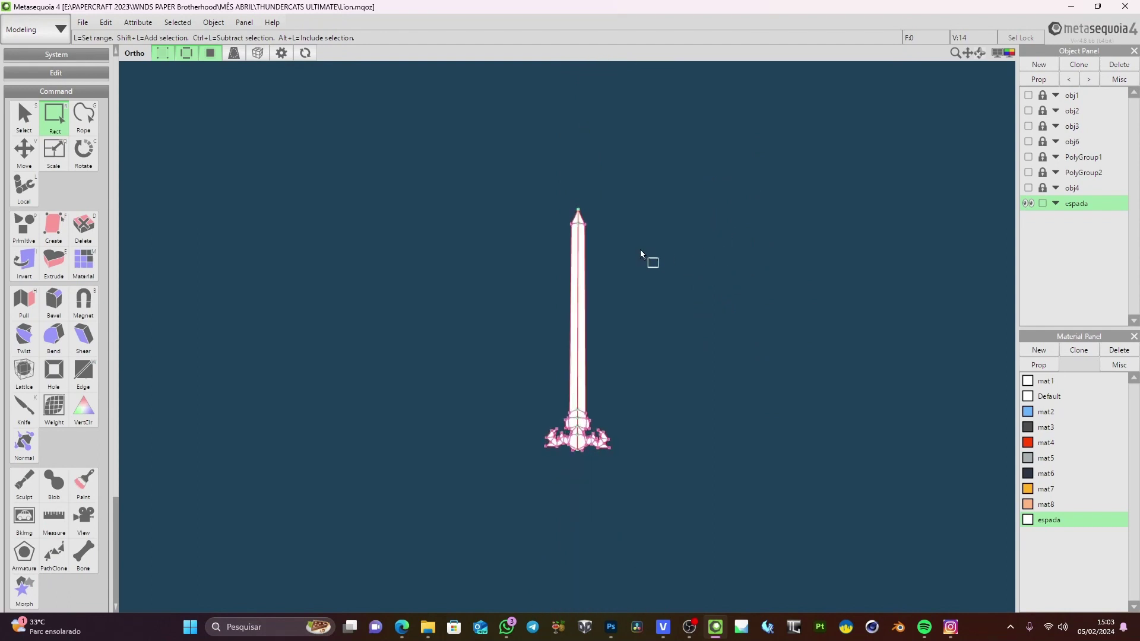
{"action": "scroll", "coordinate": [641, 248], "scroll_direction": "up", "scroll_amount": 5}
{"action": "middle_click_drag", "start_coordinate": [628, 175], "coordinate": [658, 340]}
{"action": "middle_click_drag", "start_coordinate": [646, 193], "coordinate": [642, 241]}
{"action": "scroll", "coordinate": [624, 273], "scroll_direction": "up", "scroll_amount": 3}
{"action": "middle_click_drag", "start_coordinate": [649, 160], "coordinate": [597, 388]}
{"action": "scroll", "coordinate": [622, 322], "scroll_direction": "up", "scroll_amount": 5}
{"action": "middle_click_drag", "start_coordinate": [768, 234], "coordinate": [684, 308]}
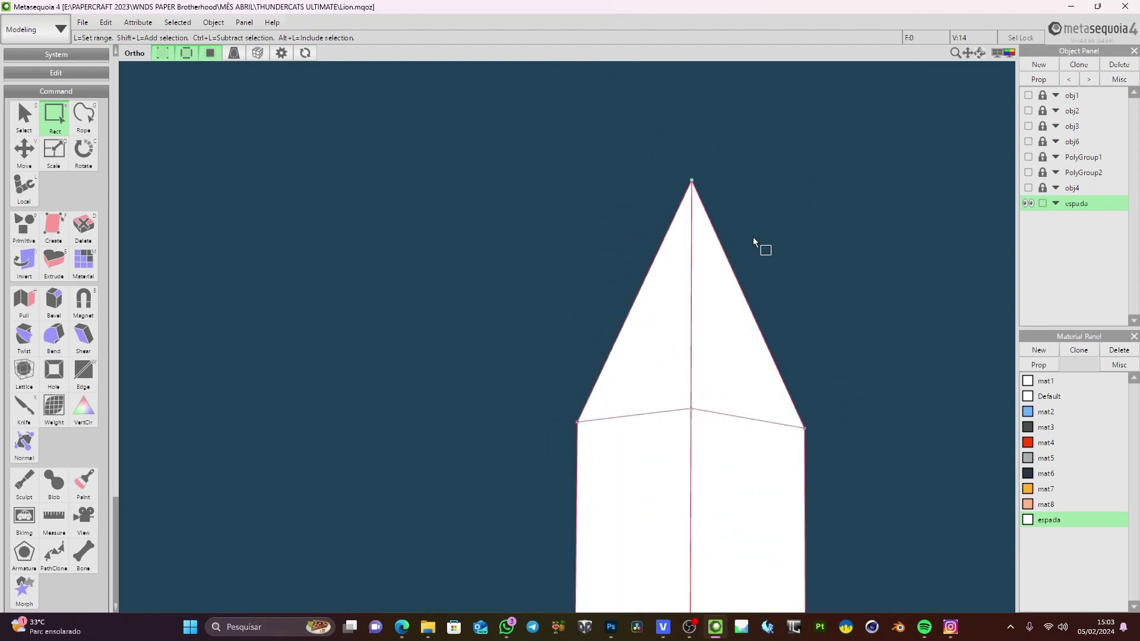
Check the tip's vertices with faces hidden, then with faces shown try moving the center vertex just below the tip about 0.90 cm in X
{"action": "left_click", "coordinate": [211, 53]}
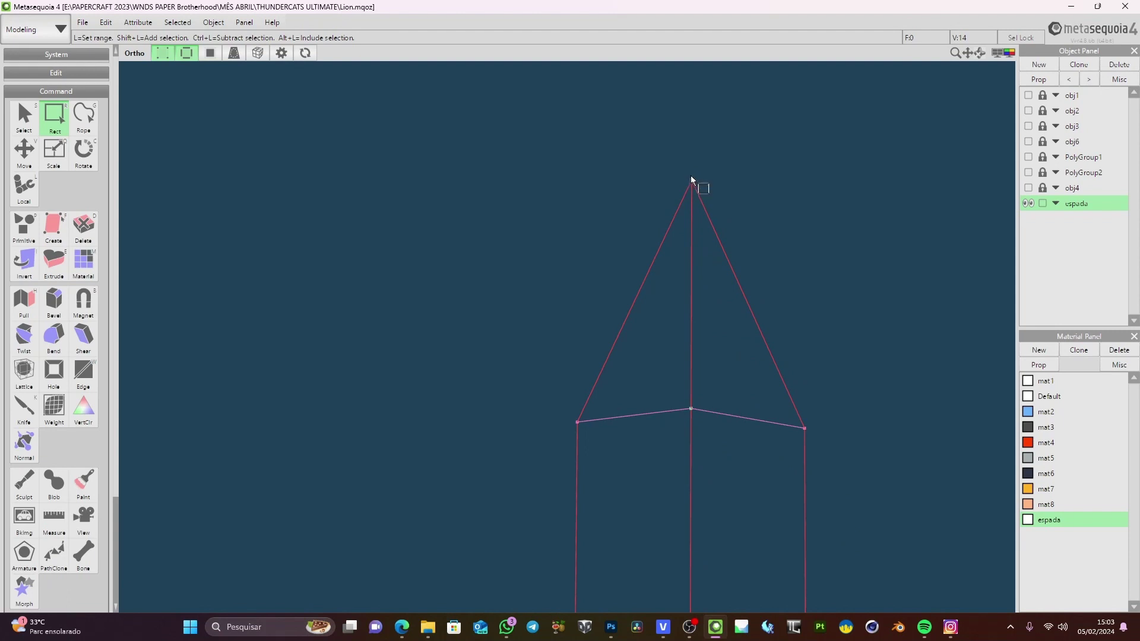
{"action": "left_click", "coordinate": [25, 152]}
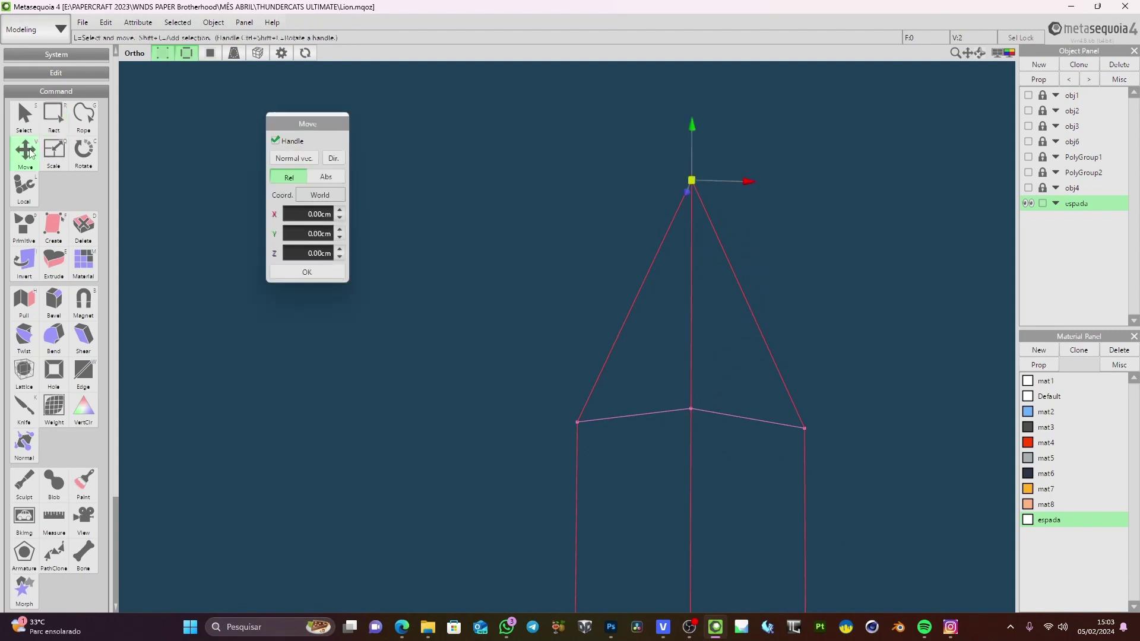
{"action": "left_click", "coordinate": [209, 53]}
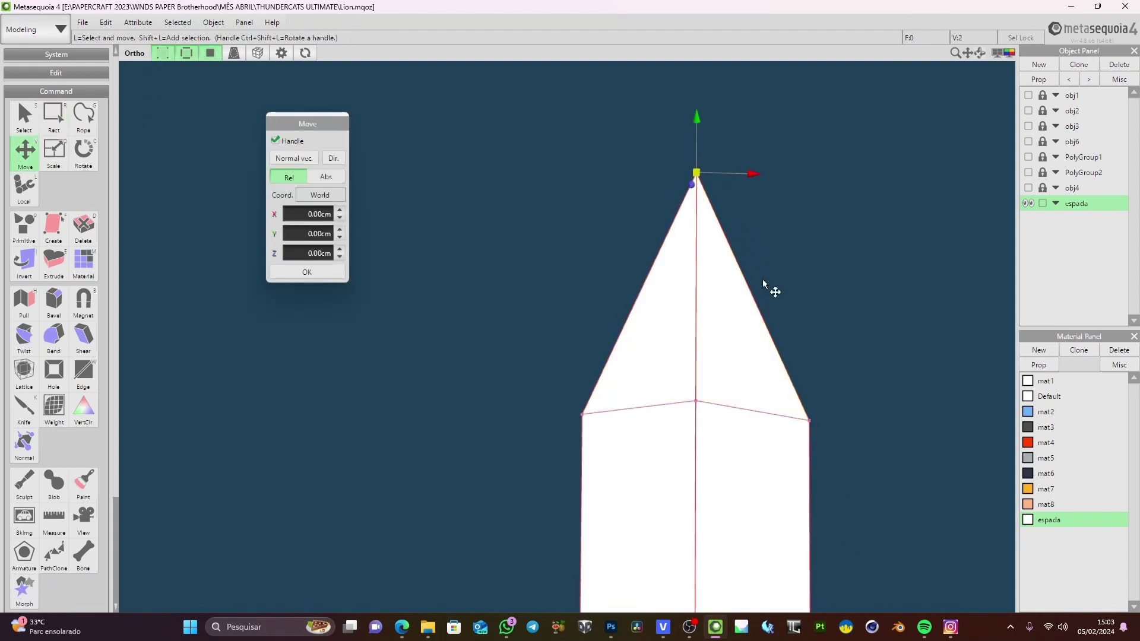
{"action": "left_click", "coordinate": [696, 402]}
{"action": "left_click_drag", "start_coordinate": [697, 402], "coordinate": [736, 393]}
Try moving two center seam vertices above the guard sideways, about 1.23 cm and 0.67 cm in X, to test whether the halves are joined
{"action": "scroll", "coordinate": [734, 451], "scroll_direction": "up", "scroll_amount": 2}
{"action": "middle_click_drag", "start_coordinate": [732, 462], "coordinate": [654, 125]}
{"action": "scroll", "coordinate": [654, 125], "scroll_direction": "down", "scroll_amount": 8}
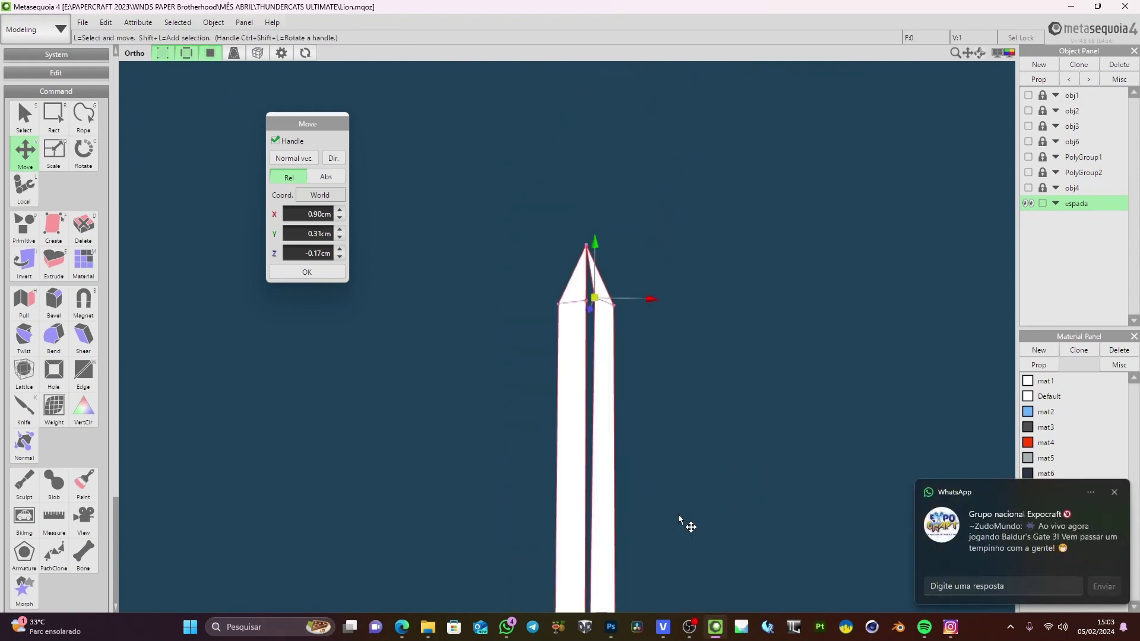
{"action": "middle_click_drag", "start_coordinate": [678, 514], "coordinate": [675, 196]}
{"action": "middle_click_drag", "start_coordinate": [637, 522], "coordinate": [633, 216]}
{"action": "scroll", "coordinate": [652, 376], "scroll_direction": "down", "scroll_amount": 2}
{"action": "scroll", "coordinate": [642, 436], "scroll_direction": "up", "scroll_amount": 4}
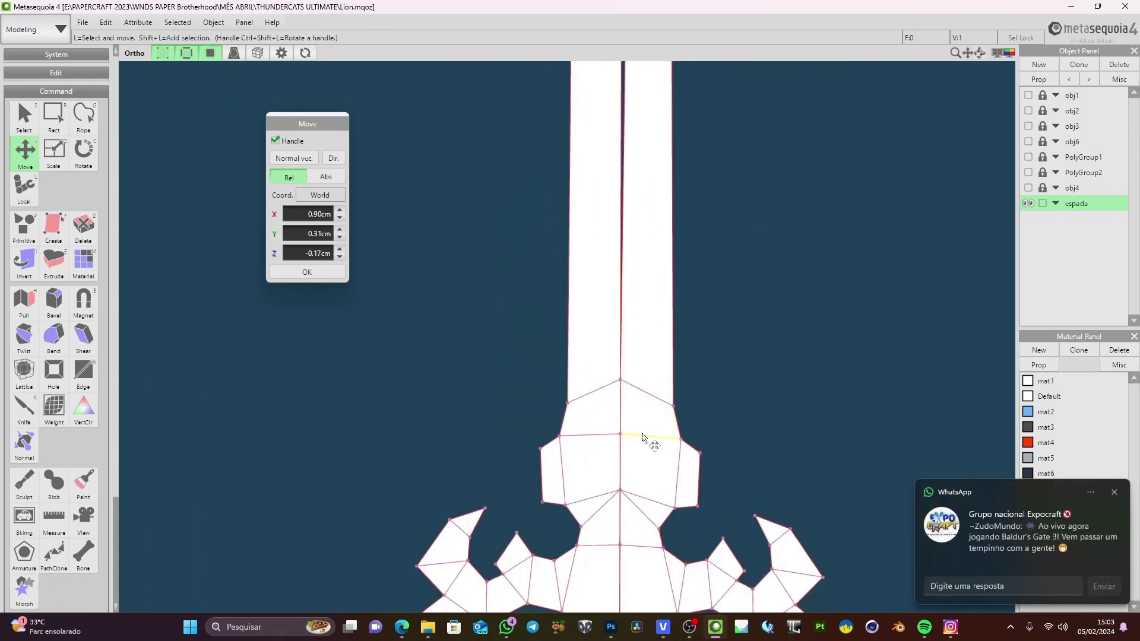
{"action": "left_click_drag", "start_coordinate": [622, 435], "coordinate": [639, 436]}
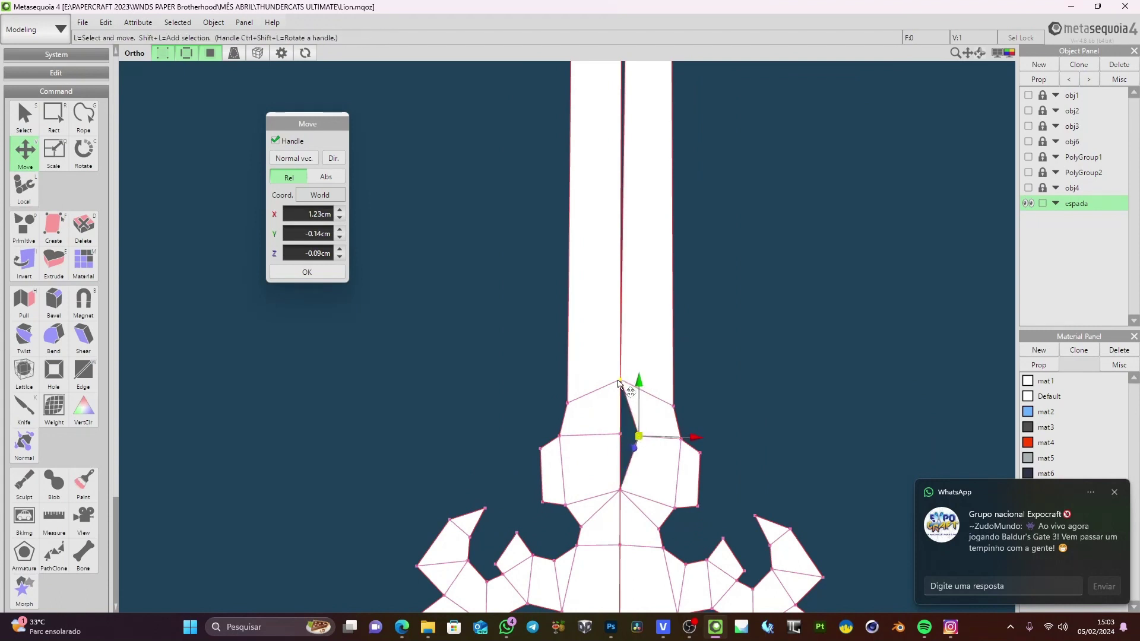
{"action": "left_click_drag", "start_coordinate": [621, 380], "coordinate": [631, 380]}
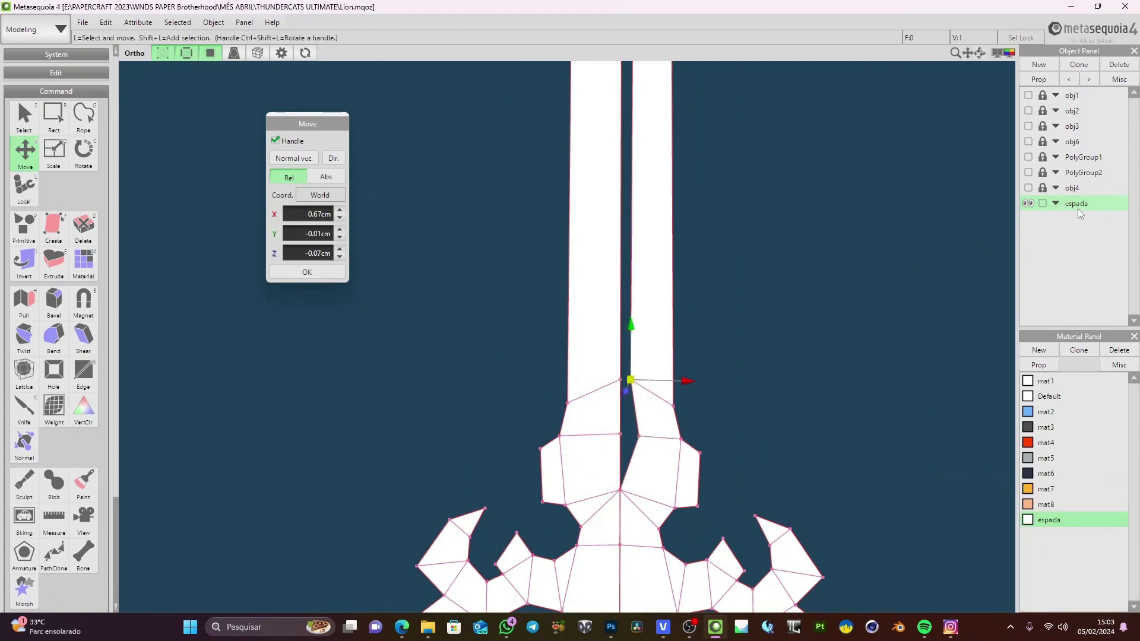
{"action": "left_click_drag", "start_coordinate": [633, 384], "coordinate": [632, 386]}
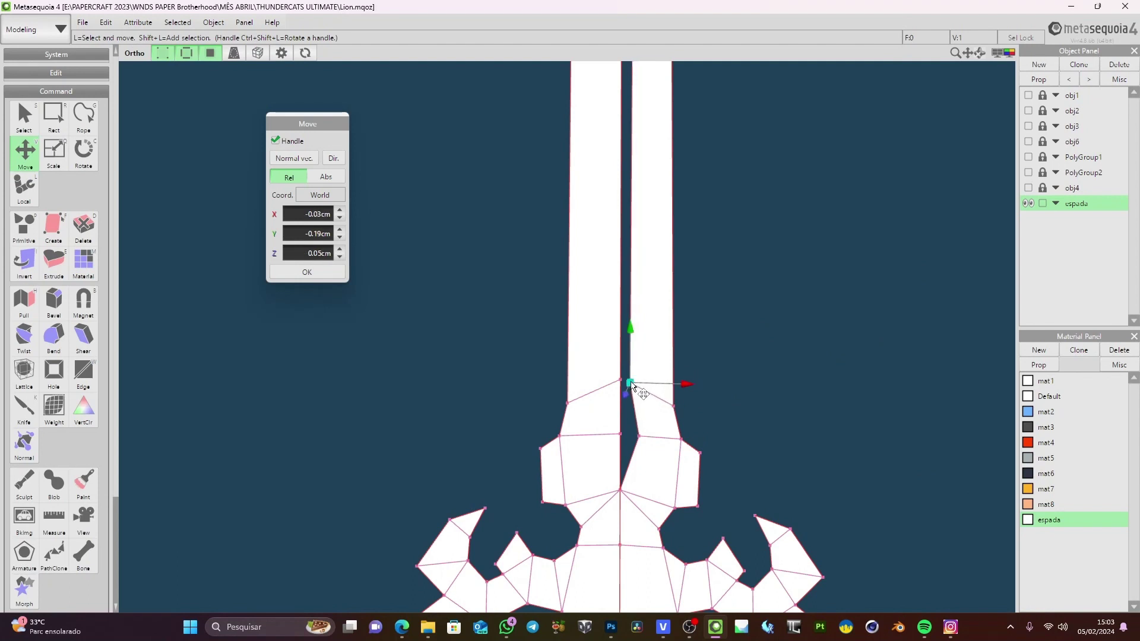
Undo the test moves of the seam vertices on the blade and above the guard
{"action": "key", "text": "ctrl+z"}
{"action": "key", "text": "ctrl+z"}
{"action": "key", "text": "ctrl+z"}
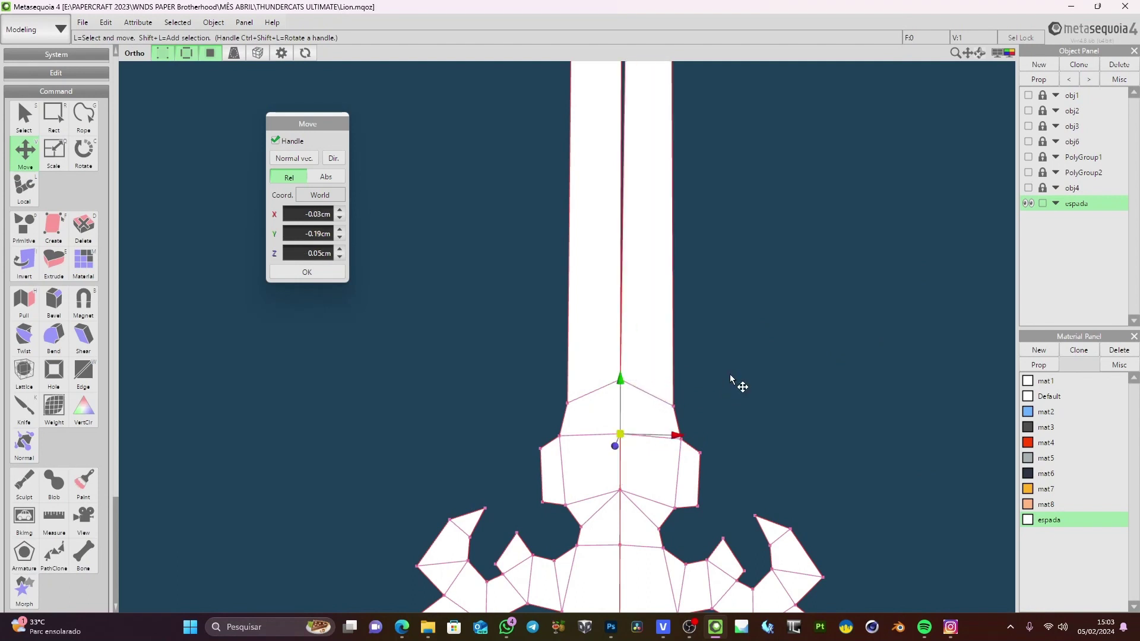
{"action": "middle_click_drag", "start_coordinate": [698, 225], "coordinate": [709, 430]}
{"action": "scroll", "coordinate": [717, 351], "scroll_direction": "up", "scroll_amount": 3}
{"action": "scroll", "coordinate": [719, 364], "scroll_direction": "down", "scroll_amount": 7}
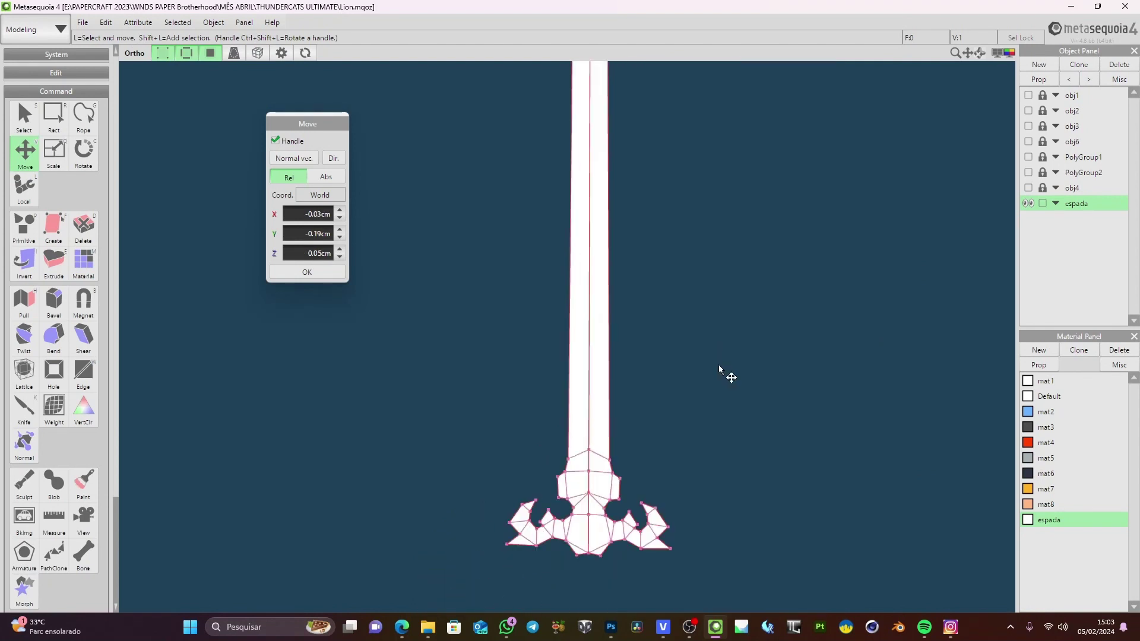
Select the seam vertices from tip to guard and join the sword's closed vertices with a closed distance of 0.000 cm
{"action": "key", "text": "r"}
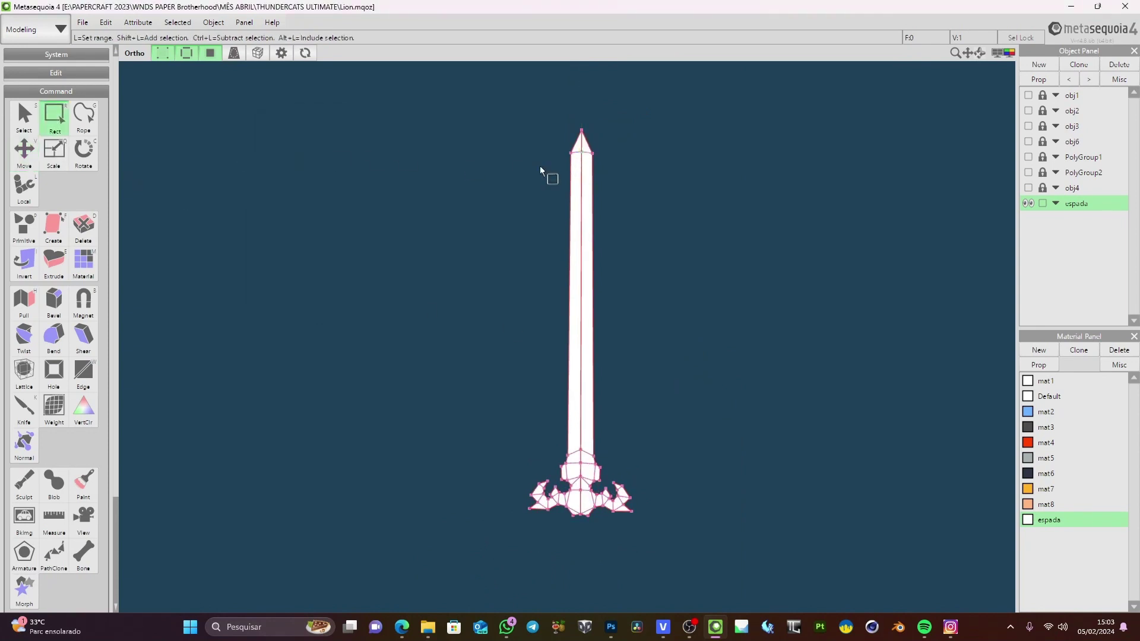
{"action": "left_click_drag", "start_coordinate": [578, 121], "coordinate": [586, 522]}
{"action": "left_click", "coordinate": [216, 24]}
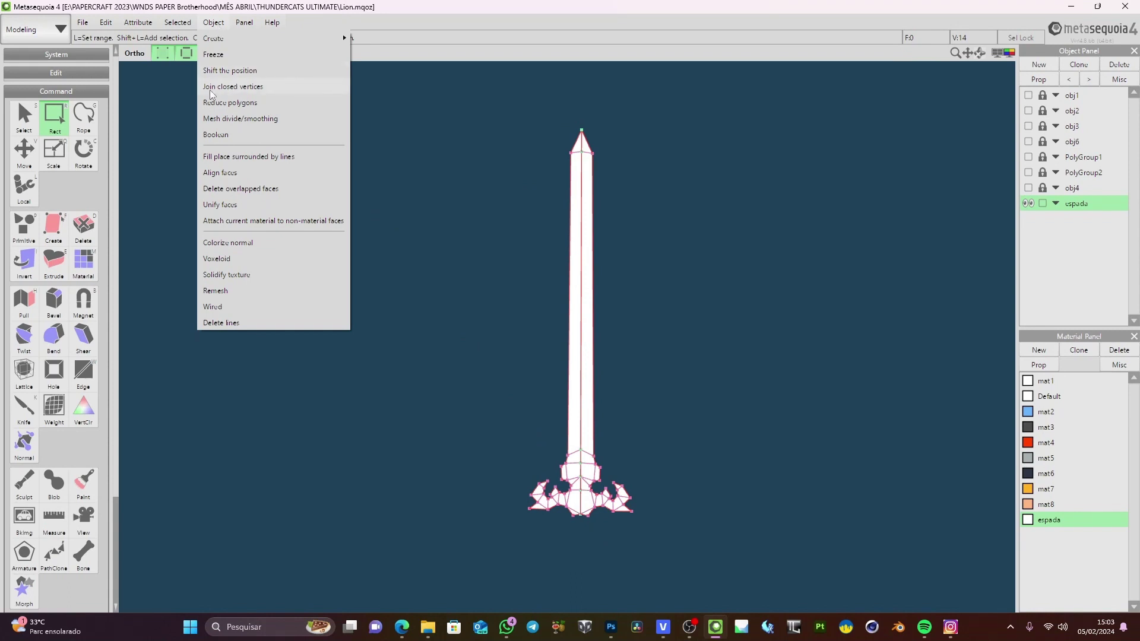
{"action": "left_click", "coordinate": [231, 89]}
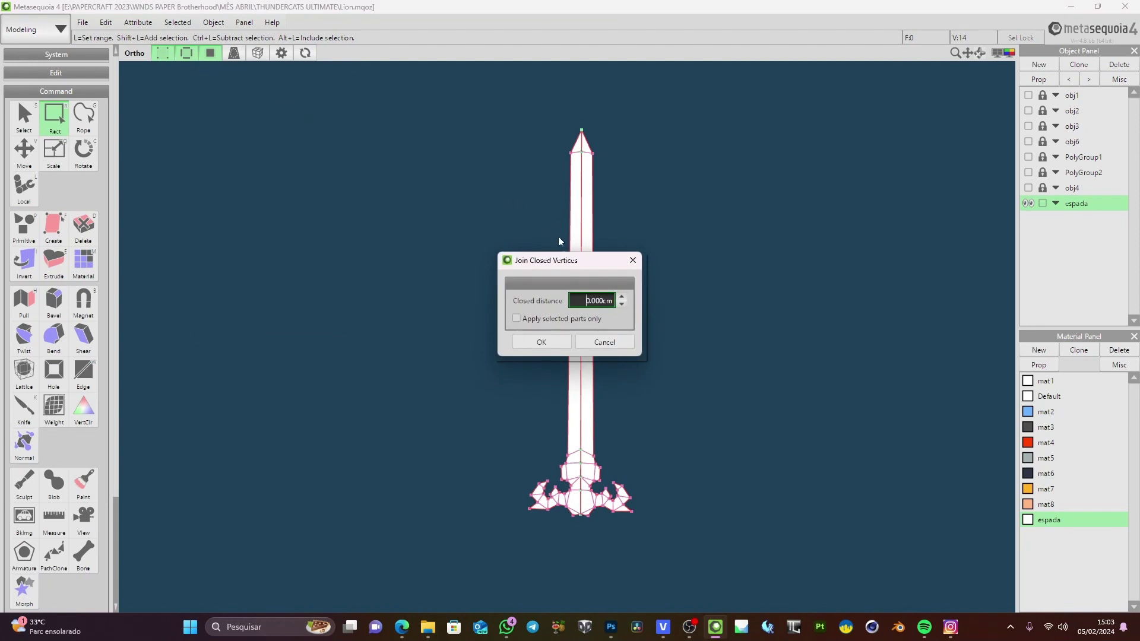
{"action": "left_click_drag", "start_coordinate": [558, 259], "coordinate": [751, 202]}
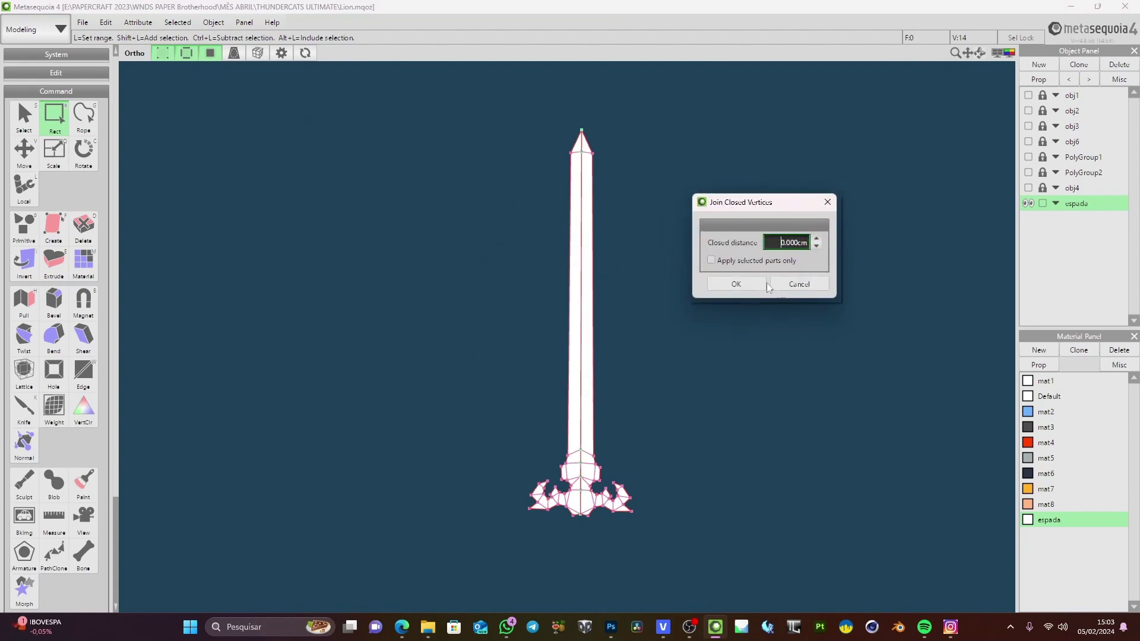
{"action": "left_click", "coordinate": [736, 284]}
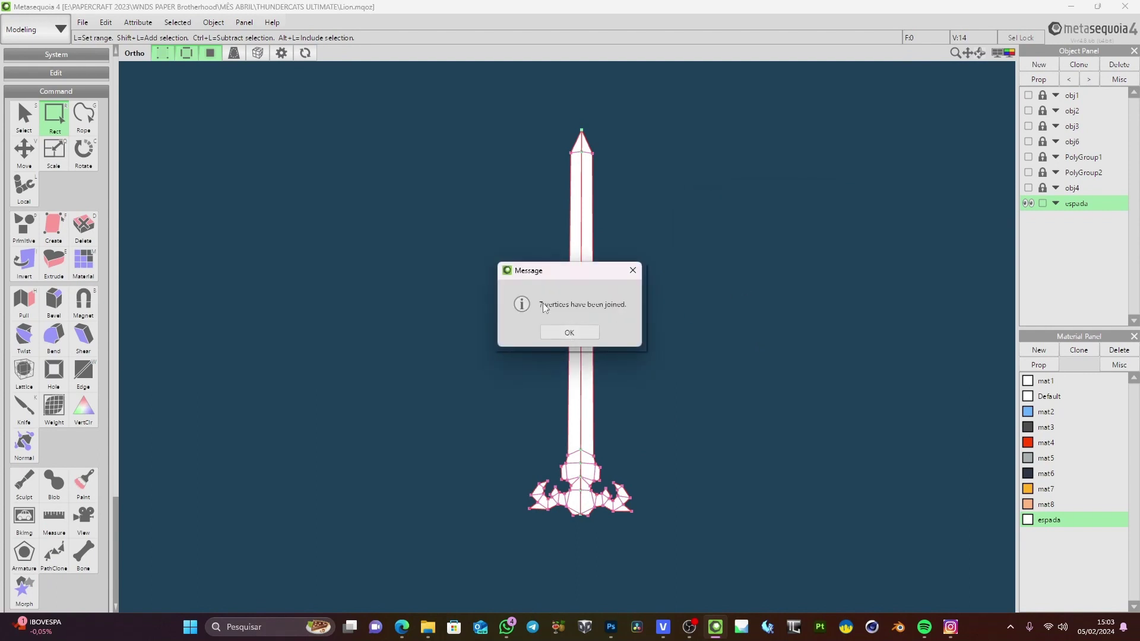
{"action": "left_click", "coordinate": [576, 333]}
Try moving the center seam vertex just below the tip about -0.77 cm in X, -3.43 cm in Y and 0.92 cm in Z
{"action": "scroll", "coordinate": [594, 344], "scroll_direction": "up", "scroll_amount": 5}
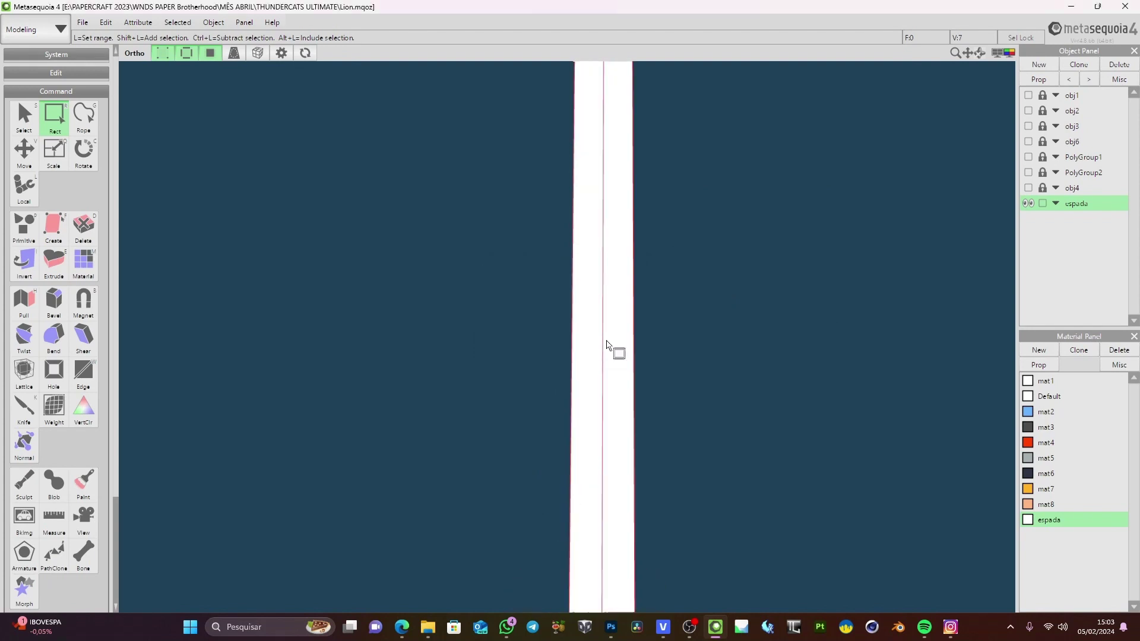
{"action": "middle_click_drag", "start_coordinate": [621, 202], "coordinate": [615, 515]}
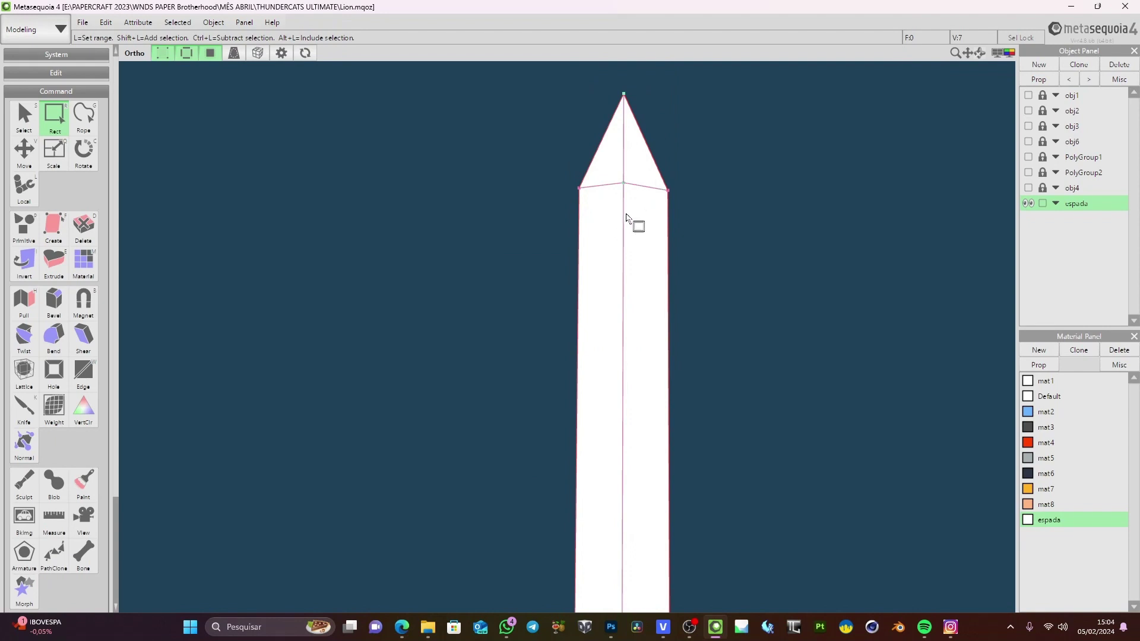
{"action": "key", "text": "v"}
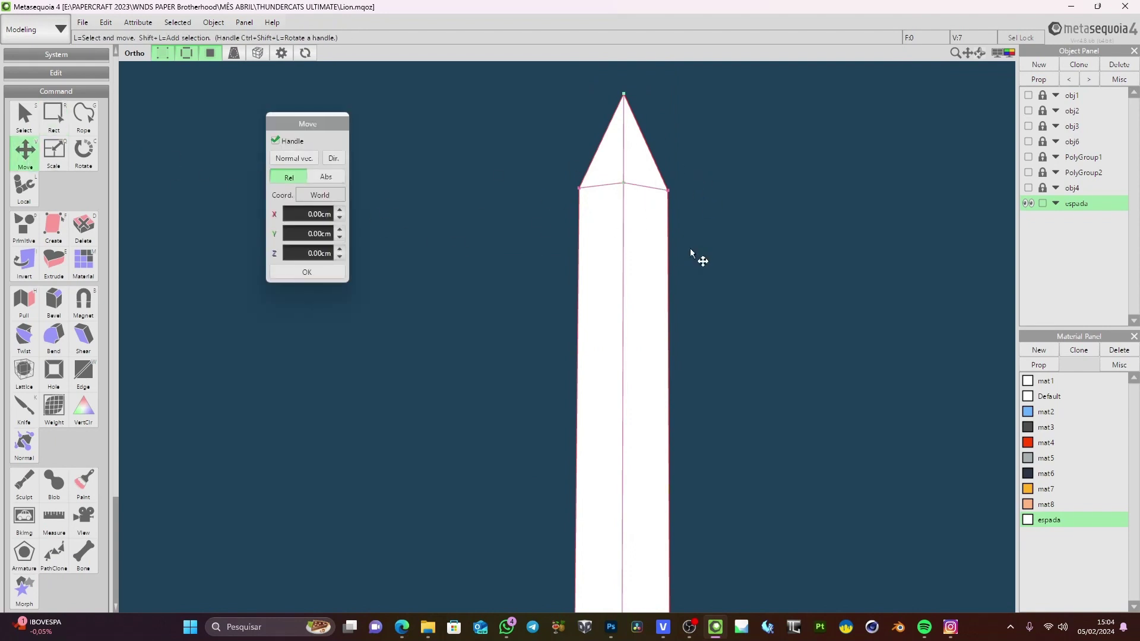
{"action": "left_click_drag", "start_coordinate": [623, 183], "coordinate": [613, 239]}
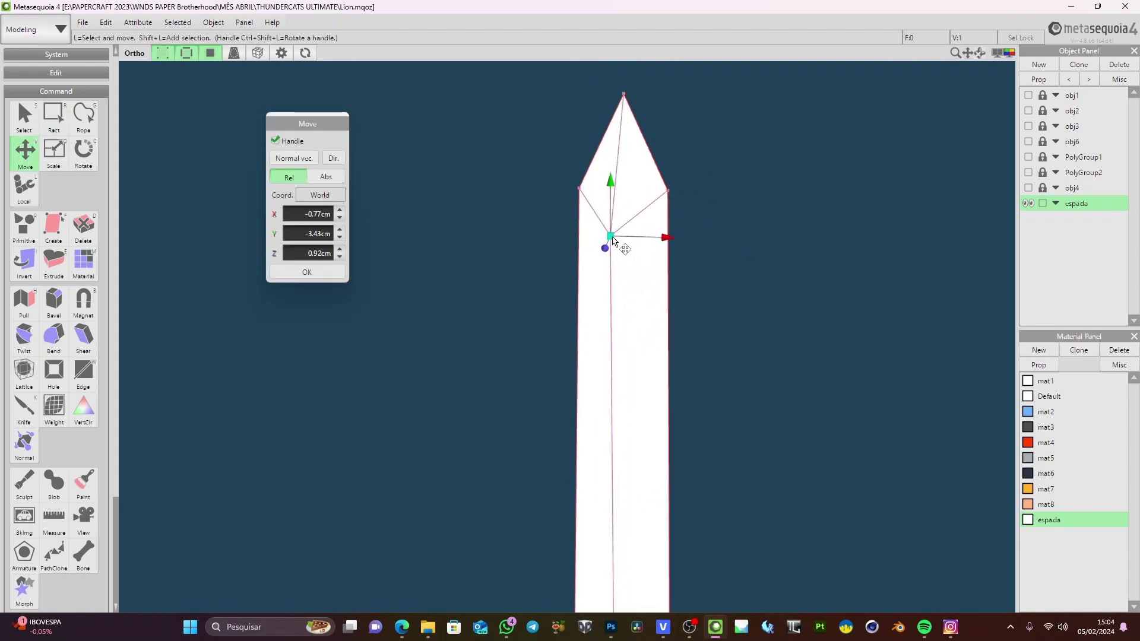
{"action": "scroll", "coordinate": [669, 249], "scroll_direction": "down", "scroll_amount": 5}
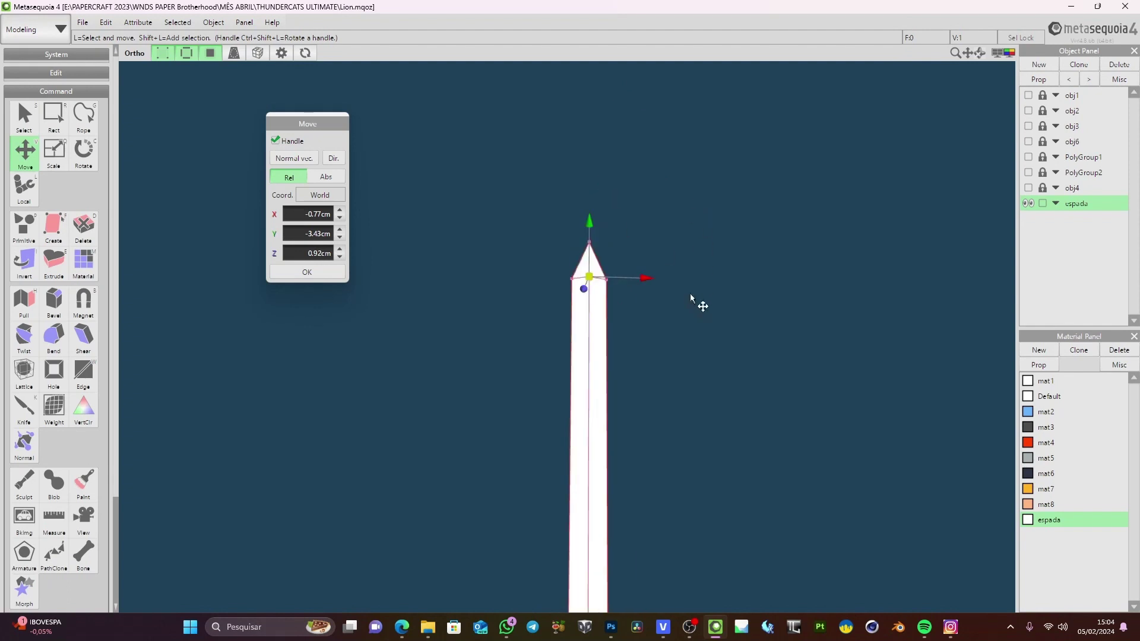
Select the whole sword and thicken its faces by 1.00 cm on both sides from center
{"action": "right_click_drag", "start_coordinate": [688, 239], "coordinate": [690, 265]}
{"action": "scroll", "coordinate": [662, 331], "scroll_direction": "up", "scroll_amount": 4}
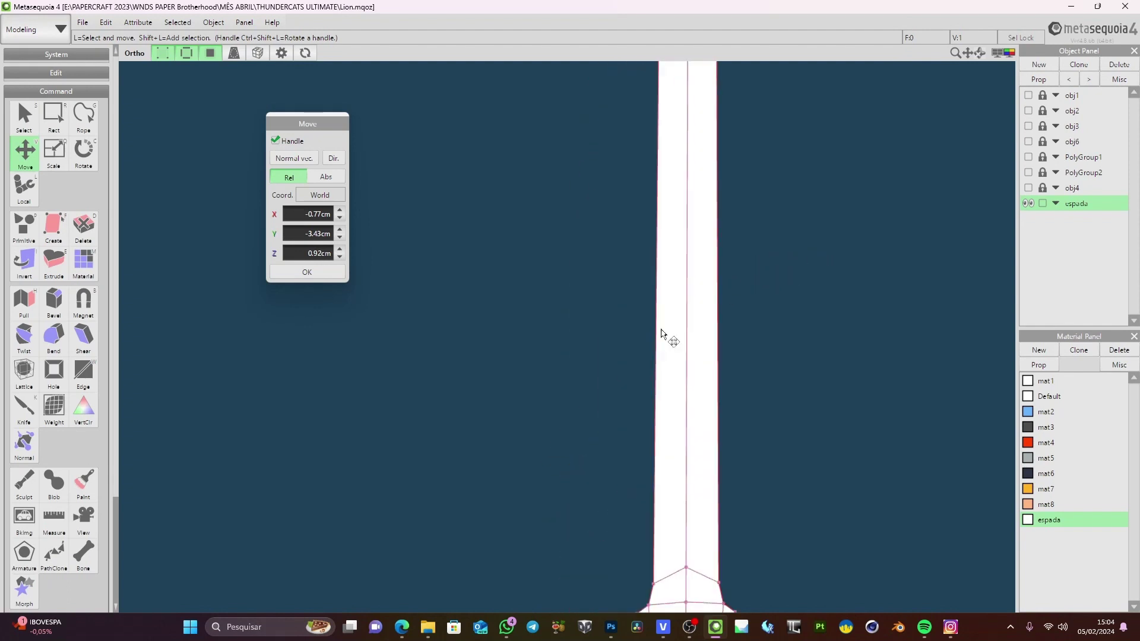
{"action": "middle_click_drag", "start_coordinate": [661, 331], "coordinate": [593, 216]}
{"action": "right_click_drag", "start_coordinate": [743, 377], "coordinate": [747, 345]}
{"action": "scroll", "coordinate": [730, 369], "scroll_direction": "down", "scroll_amount": 3}
{"action": "key", "text": "ctrl+a"}
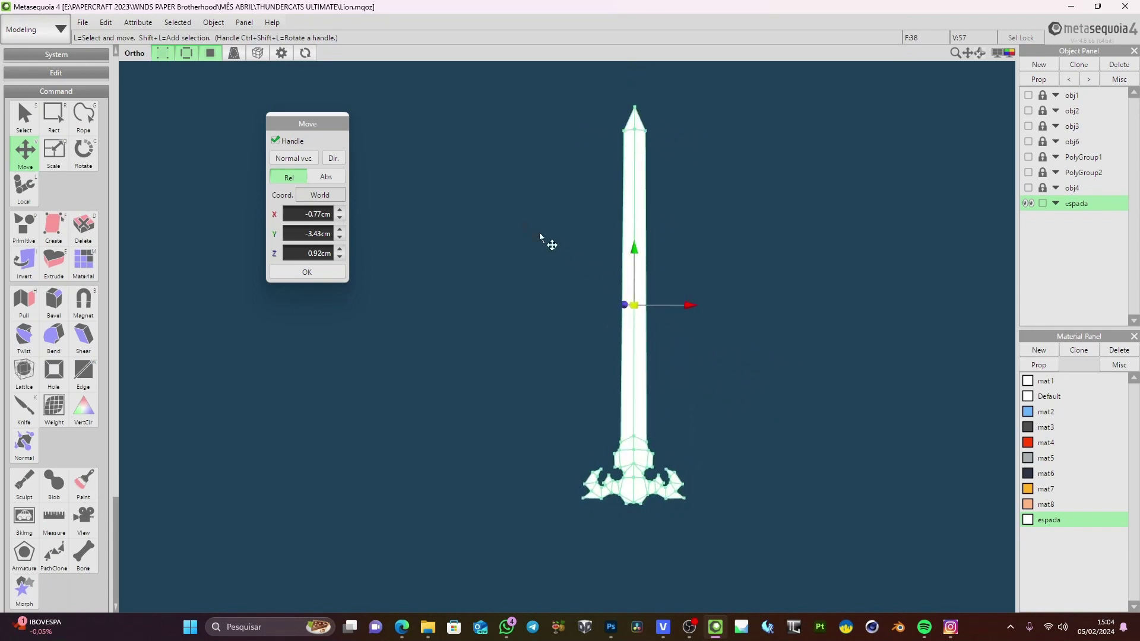
{"action": "left_click", "coordinate": [177, 23]}
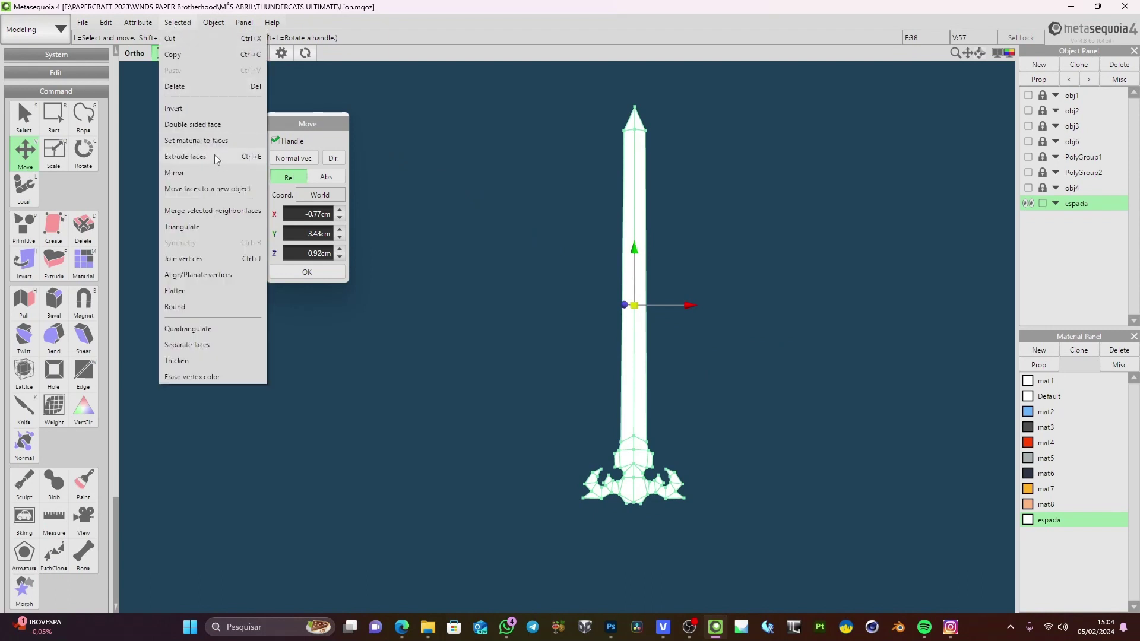
{"action": "left_click", "coordinate": [177, 361]}
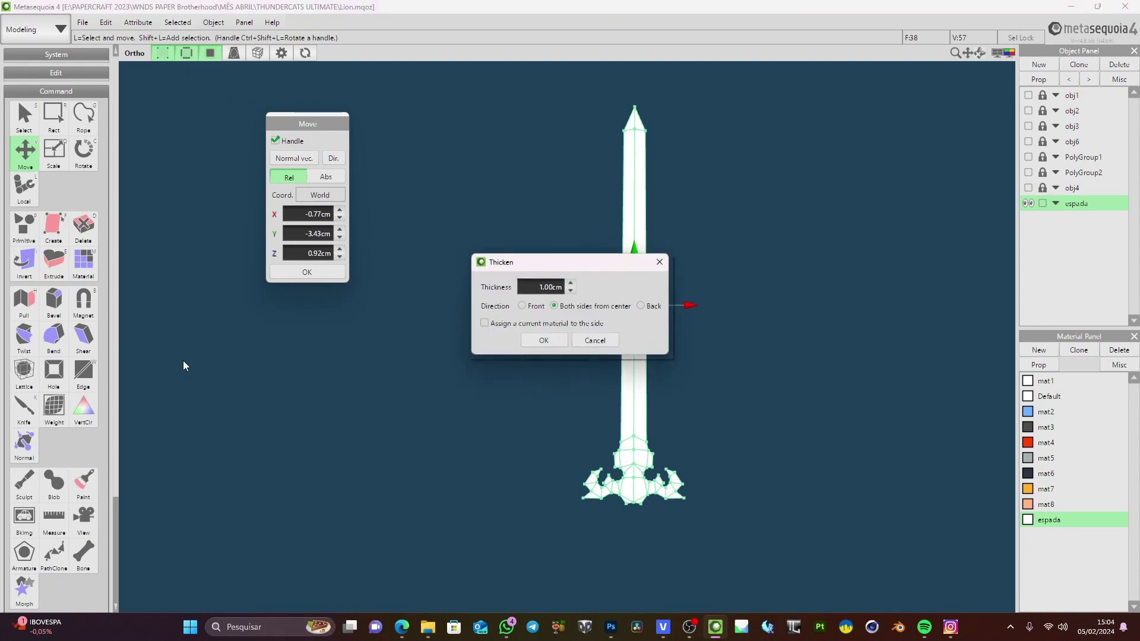
{"action": "left_click_drag", "start_coordinate": [529, 266], "coordinate": [424, 174]}
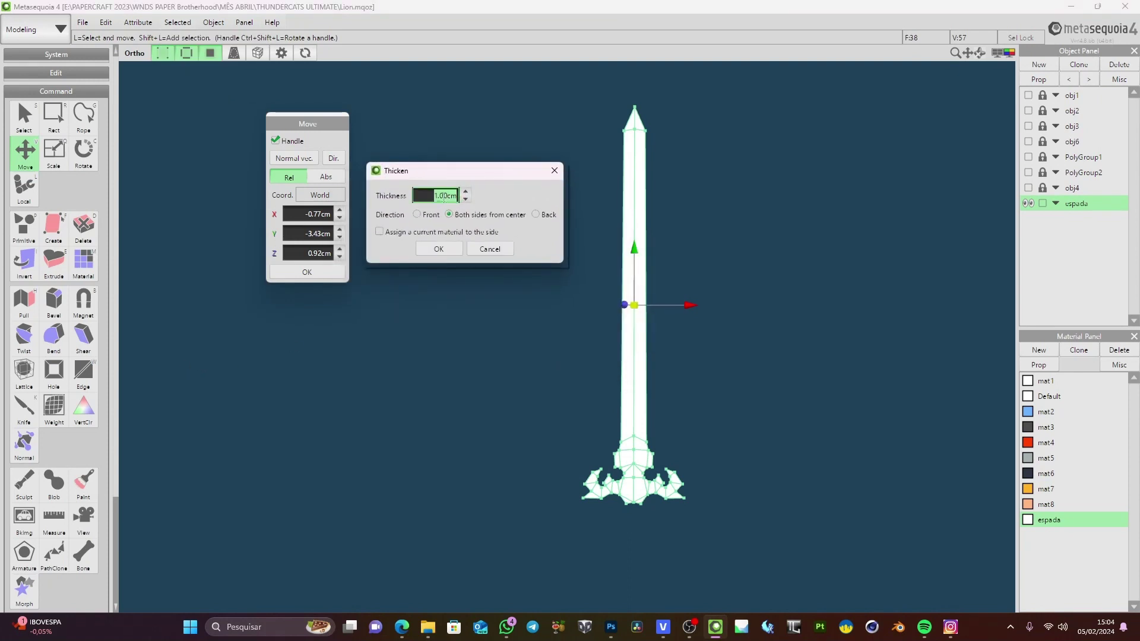
{"action": "left_click", "coordinate": [445, 248]}
Examine the thickened sword's side profile from the tip to the guard
{"action": "right_click_drag", "start_coordinate": [738, 286], "coordinate": [666, 304]}
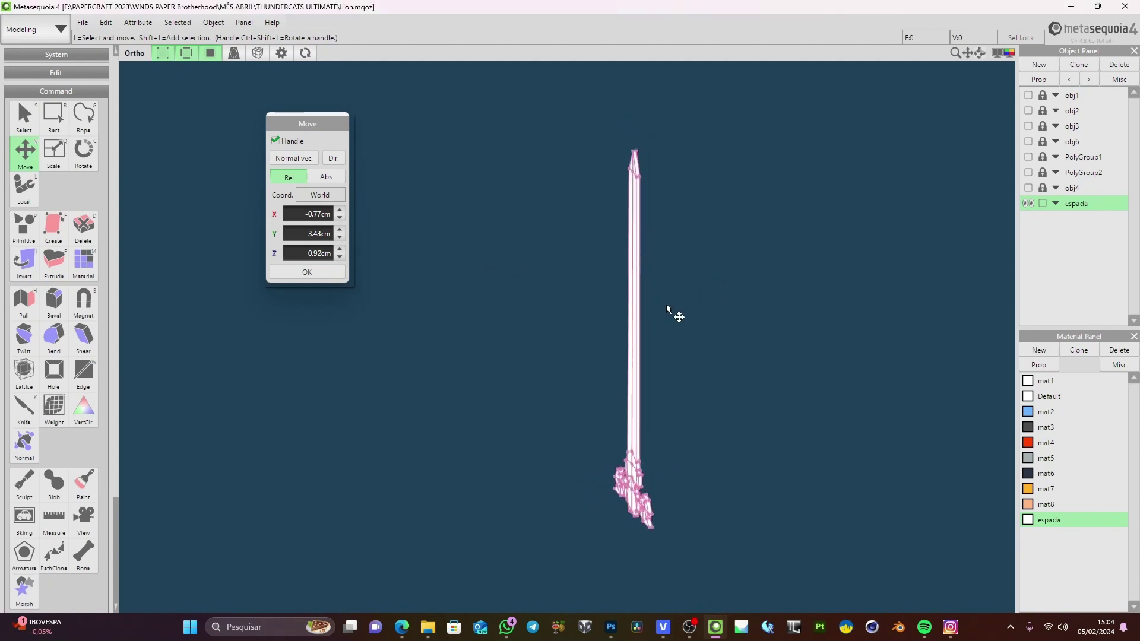
{"action": "scroll", "coordinate": [667, 305], "scroll_direction": "up", "scroll_amount": 5}
{"action": "middle_click_drag", "start_coordinate": [750, 238], "coordinate": [563, 407]}
{"action": "middle_click_drag", "start_coordinate": [690, 156], "coordinate": [649, 278]}
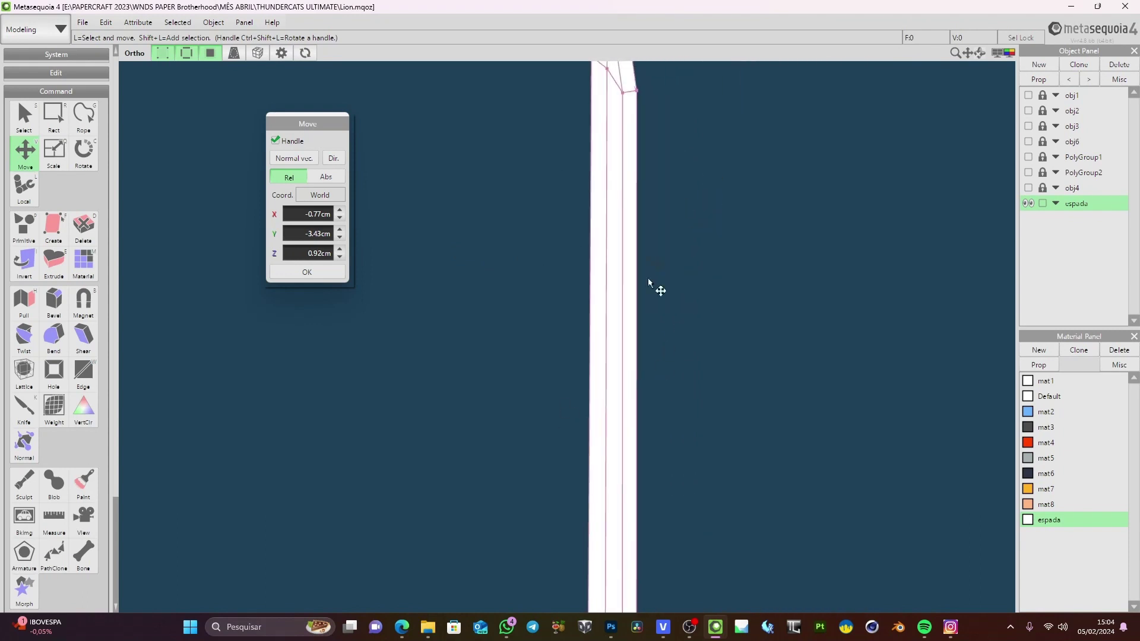
{"action": "scroll", "coordinate": [648, 284], "scroll_direction": "down", "scroll_amount": 6}
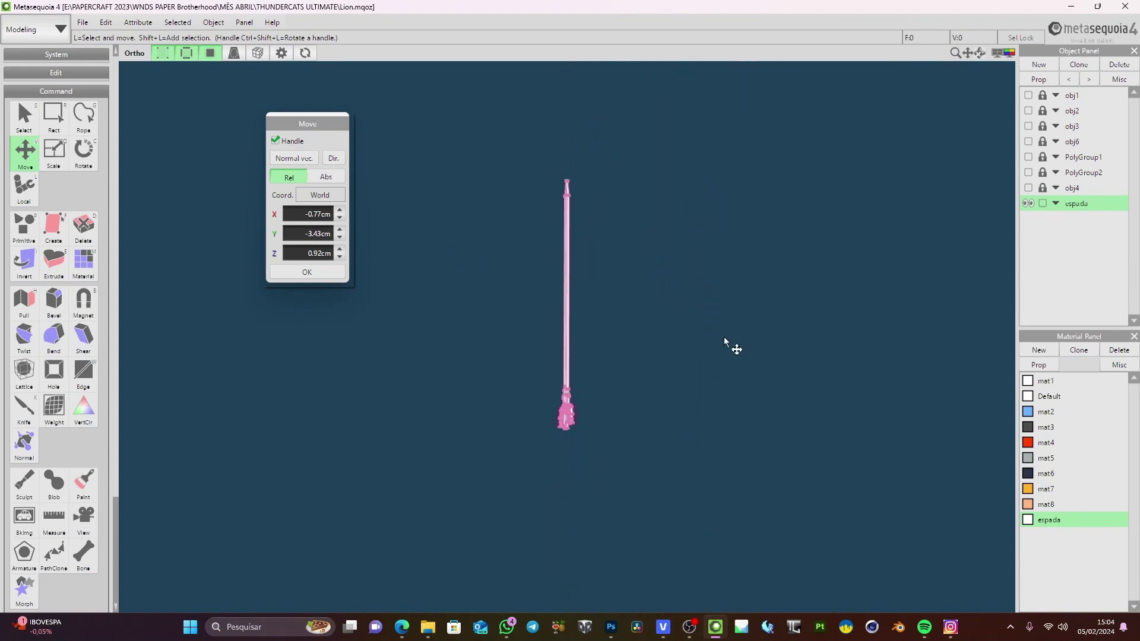
{"action": "mouse_move", "coordinate": [724, 337]}
{"action": "right_mouse_down"}
{"action": "mouse_move", "coordinate": [687, 324]}
{"action": "mouse_move", "coordinate": [706, 339]}
{"action": "right_mouse_up"}
{"action": "scroll", "coordinate": [706, 339], "scroll_direction": "up", "scroll_amount": 3}
{"action": "middle_click_drag", "start_coordinate": [697, 304], "coordinate": [710, 351]}
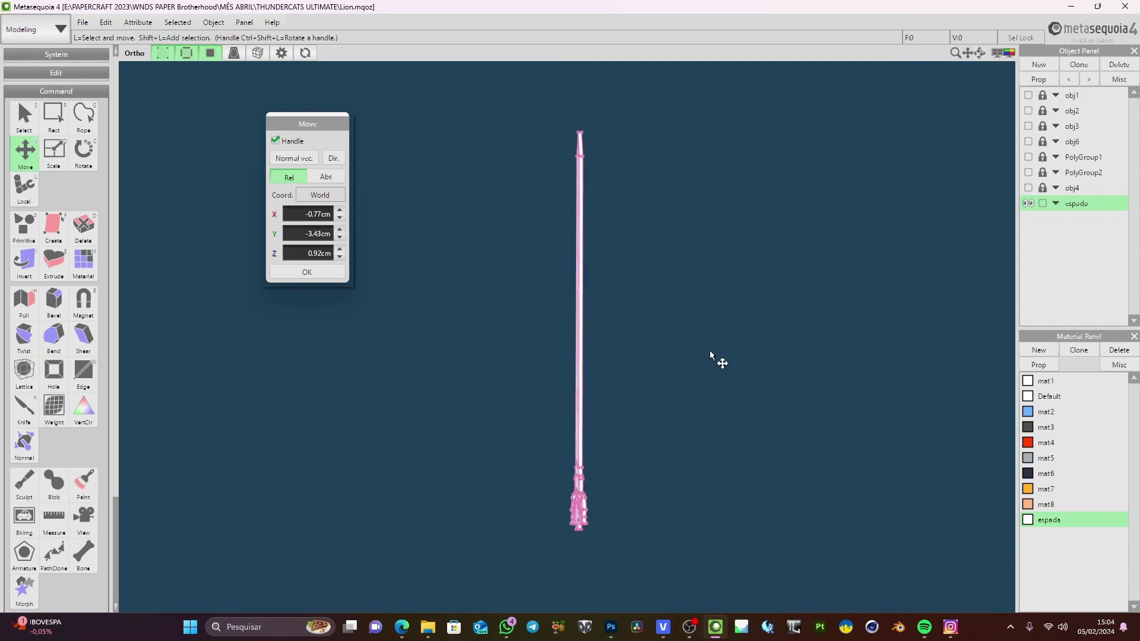
{"action": "mouse_move", "coordinate": [710, 351]}
{"action": "right_mouse_down"}
{"action": "mouse_move", "coordinate": [747, 359]}
{"action": "mouse_move", "coordinate": [711, 352]}
{"action": "right_mouse_up"}
Select the whole sword and scale it along Z by a factor of about 3.34 to deepen its thickness
{"action": "key", "text": "ctrl+a"}
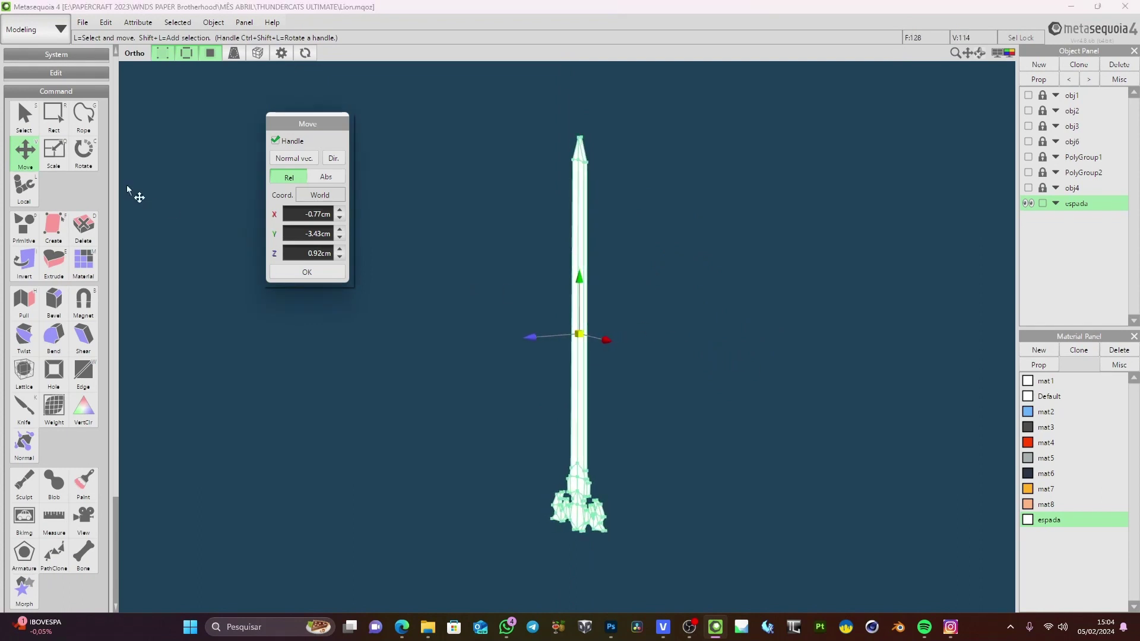
{"action": "left_click", "coordinate": [59, 155]}
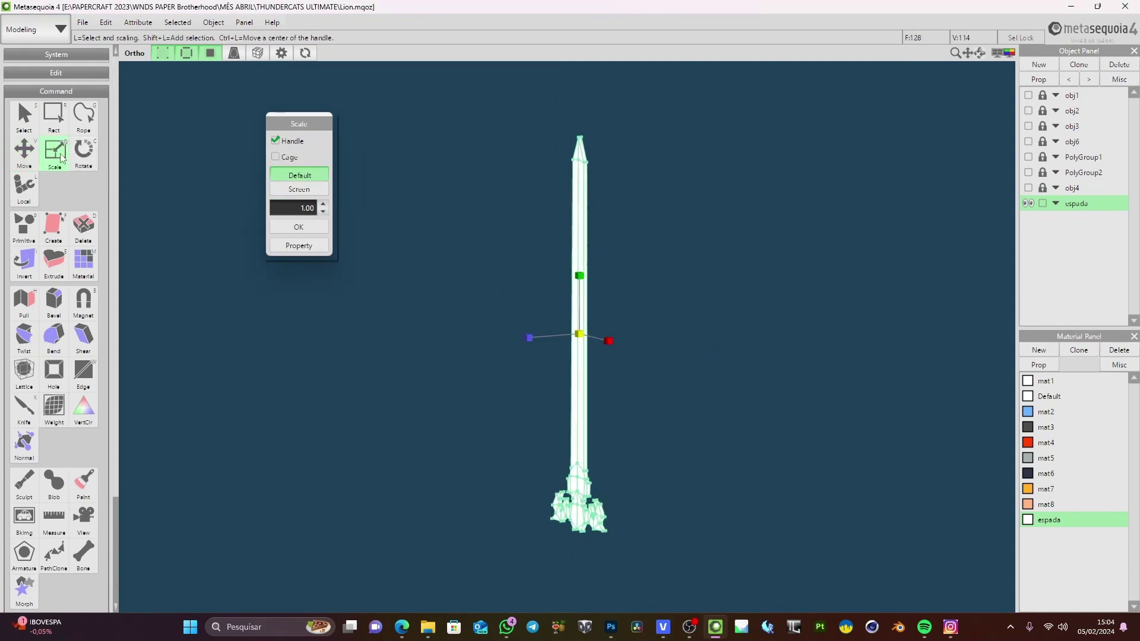
{"action": "right_click_drag", "start_coordinate": [778, 301], "coordinate": [758, 326]}
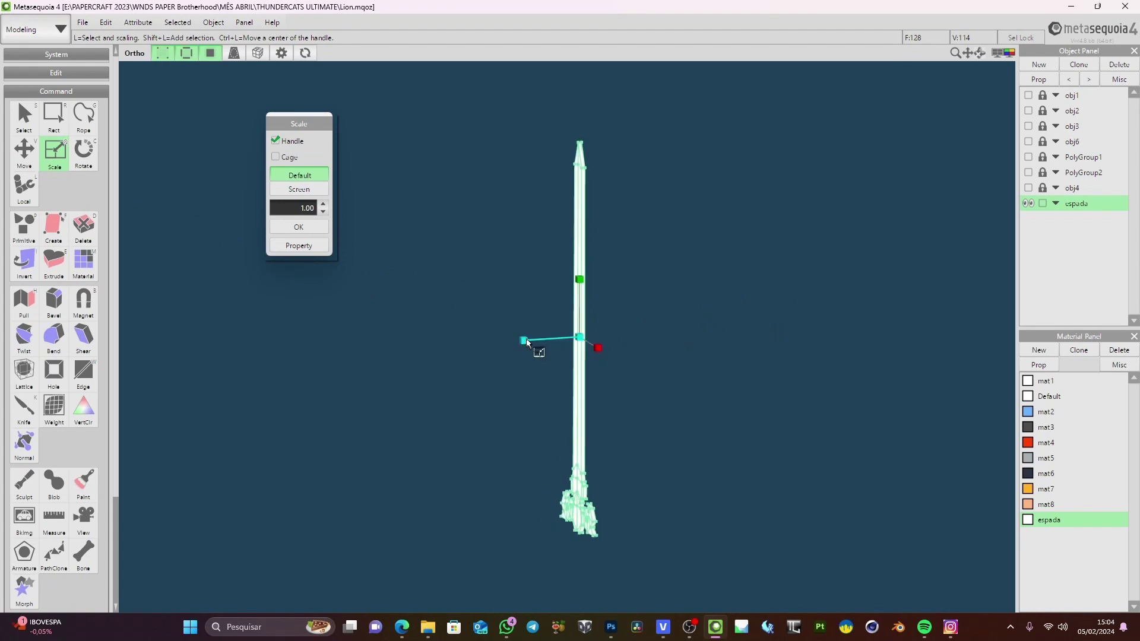
{"action": "left_click_drag", "start_coordinate": [527, 342], "coordinate": [891, 296]}
{"action": "right_click_drag", "start_coordinate": [889, 295], "coordinate": [574, 174]}
{"action": "scroll", "coordinate": [707, 391], "scroll_direction": "up", "scroll_amount": 2}
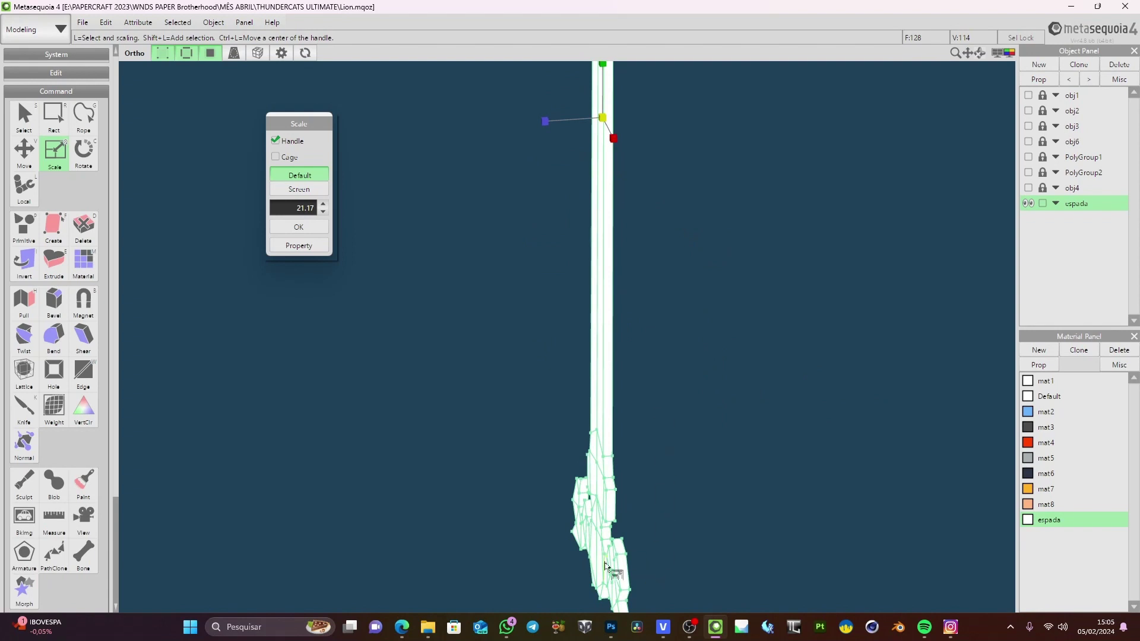
{"action": "left_click_drag", "start_coordinate": [545, 122], "coordinate": [685, 123]}
{"action": "right_click_drag", "start_coordinate": [647, 237], "coordinate": [698, 256]}
{"action": "scroll", "coordinate": [767, 244], "scroll_direction": "down", "scroll_amount": 4}
{"action": "middle_click_drag", "start_coordinate": [699, 257], "coordinate": [690, 339]}
{"action": "left_click", "coordinate": [690, 340]}
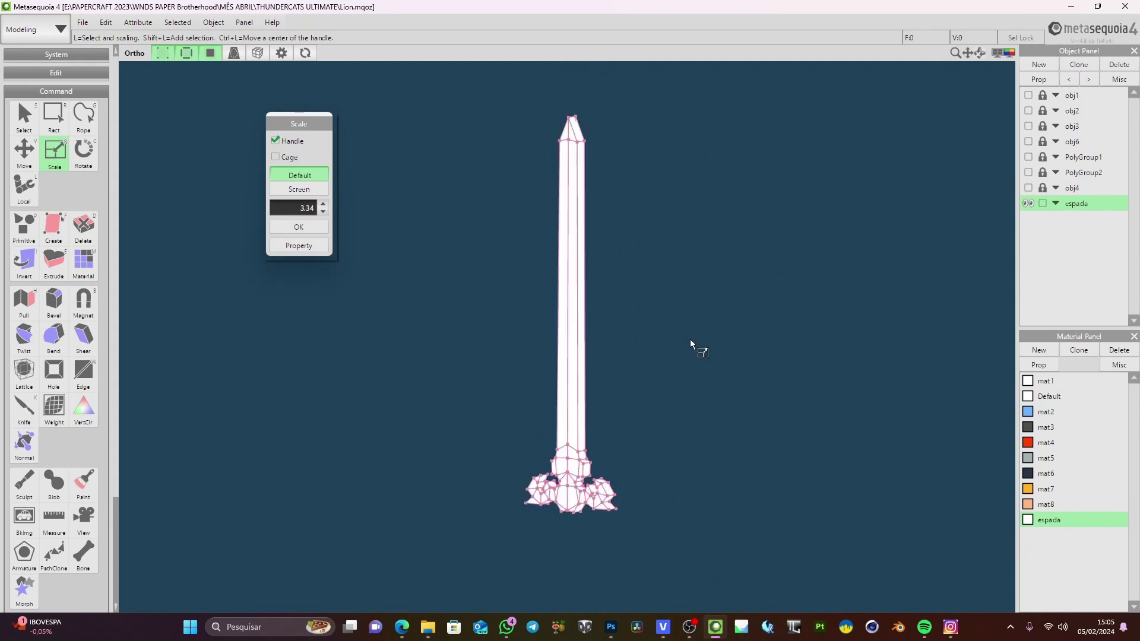
Show the front view with the handle's reference image and lock the sword object
{"action": "right_click_drag", "start_coordinate": [690, 339], "coordinate": [670, 316]}
{"action": "scroll", "coordinate": [696, 402], "scroll_direction": "up", "scroll_amount": 5}
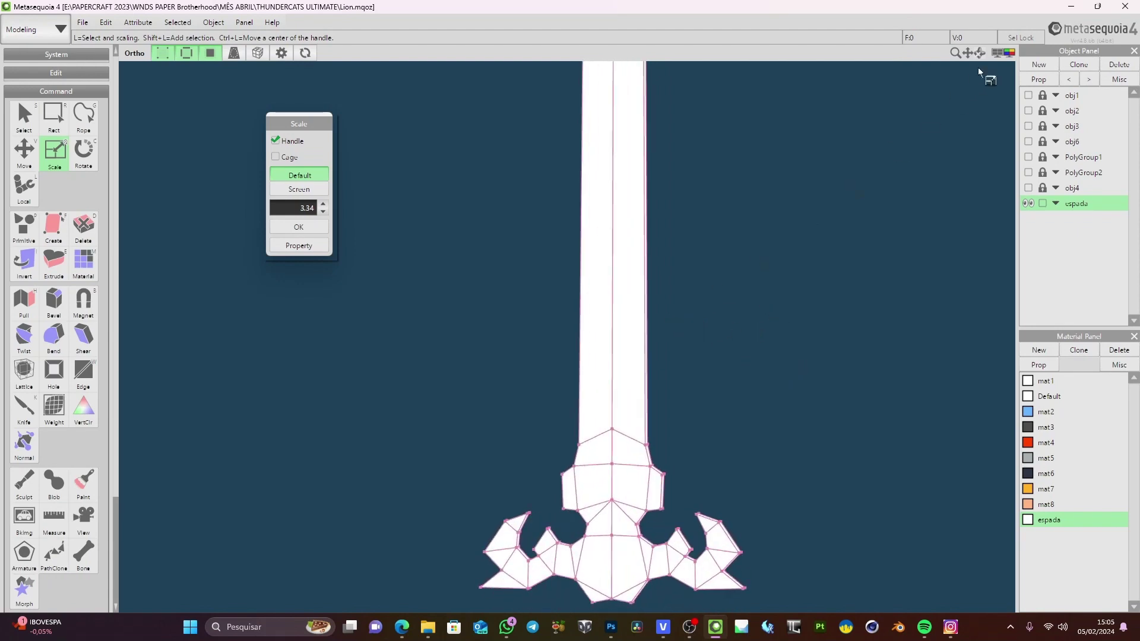
{"action": "left_click", "coordinate": [1008, 56]}
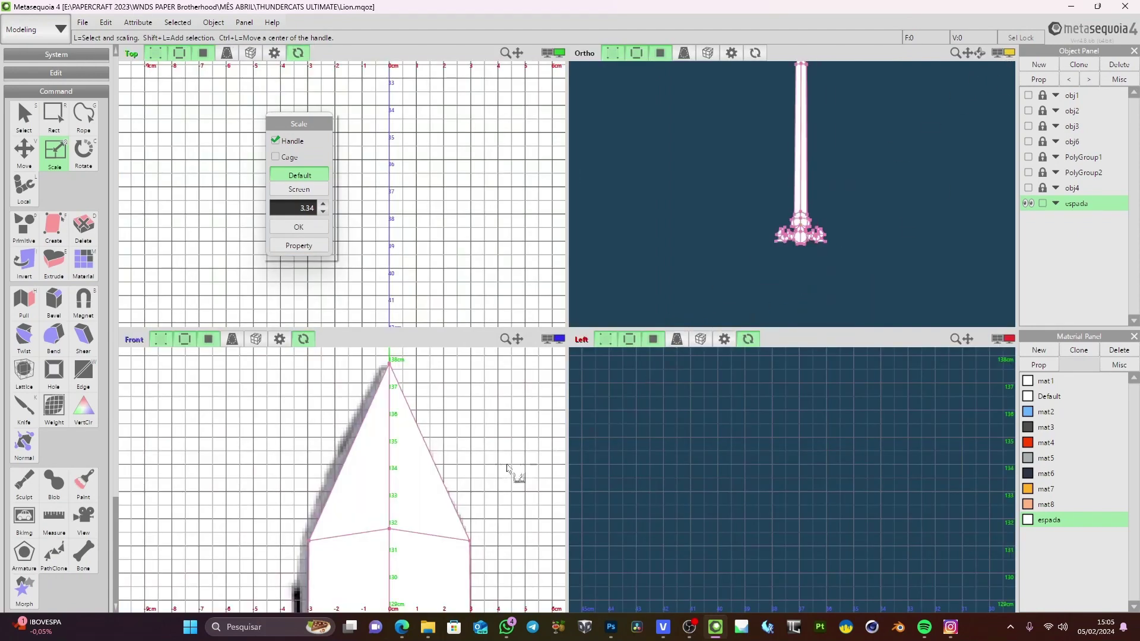
{"action": "scroll", "coordinate": [508, 469], "scroll_direction": "down", "scroll_amount": 5}
{"action": "left_click", "coordinate": [554, 339]}
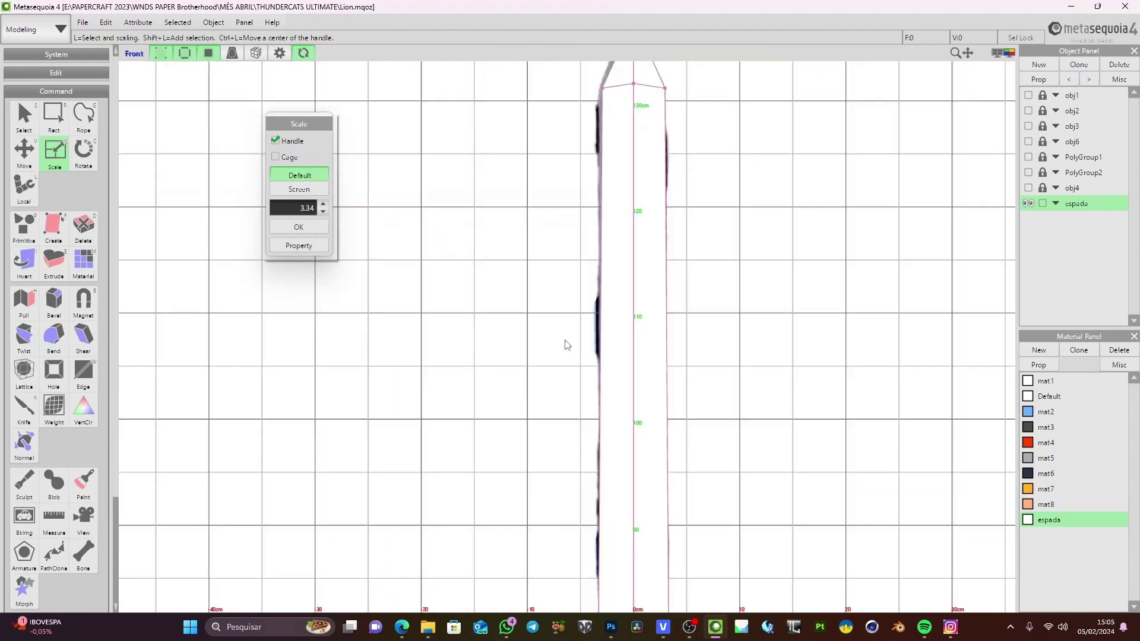
{"action": "scroll", "coordinate": [692, 387], "scroll_direction": "down", "scroll_amount": 3}
{"action": "scroll", "coordinate": [677, 300], "scroll_direction": "up", "scroll_amount": 6}
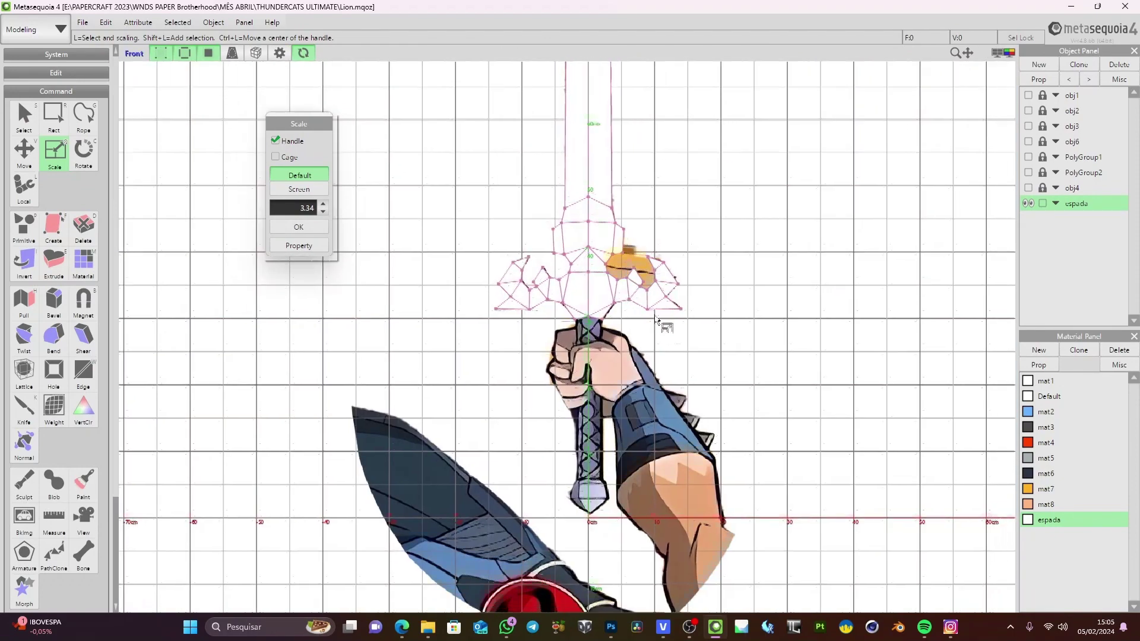
{"action": "scroll", "coordinate": [656, 319], "scroll_direction": "up", "scroll_amount": 2}
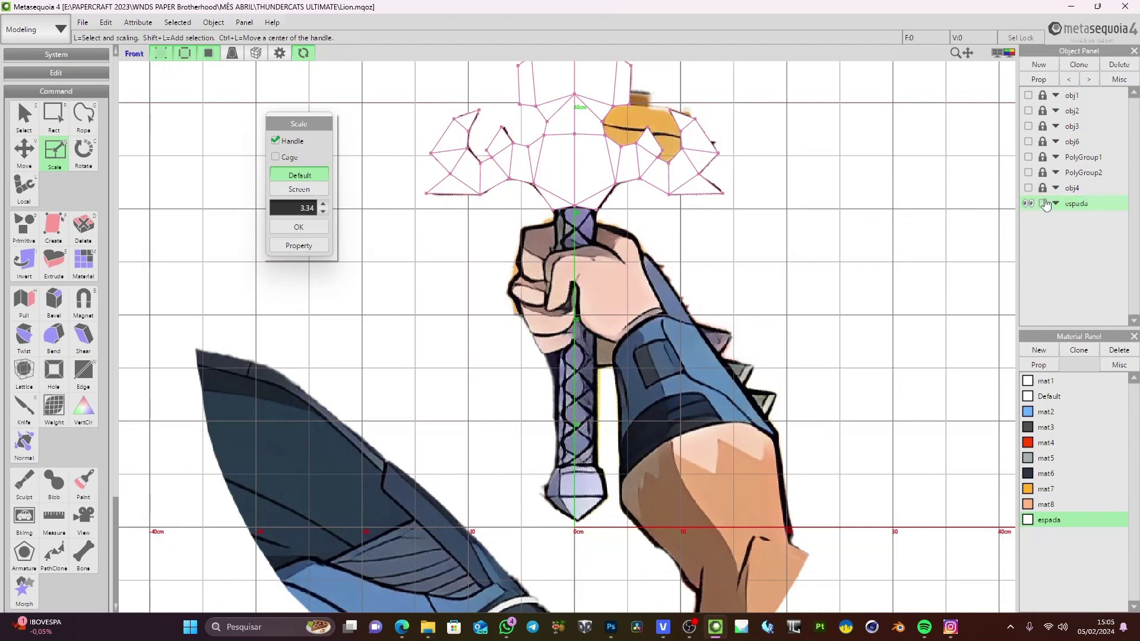
{"action": "middle_click_drag", "start_coordinate": [752, 199], "coordinate": [707, 408]}
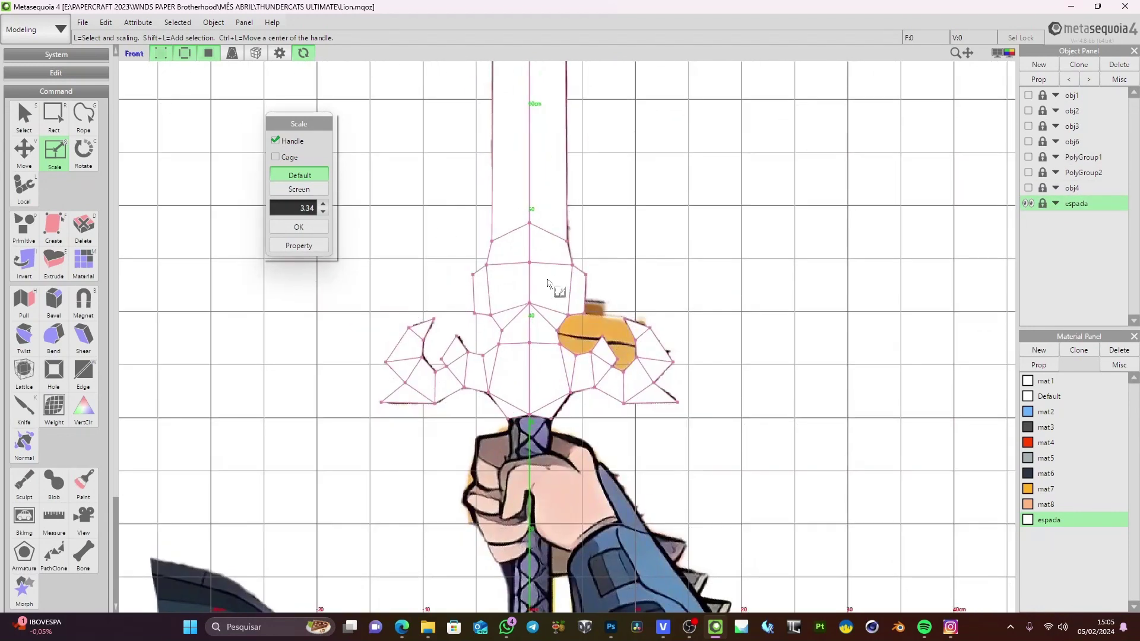
{"action": "middle_click_drag", "start_coordinate": [547, 284], "coordinate": [554, 261]}
Create a new object for the sword's handle and name it cabo
{"action": "left_click", "coordinate": [1039, 66]}
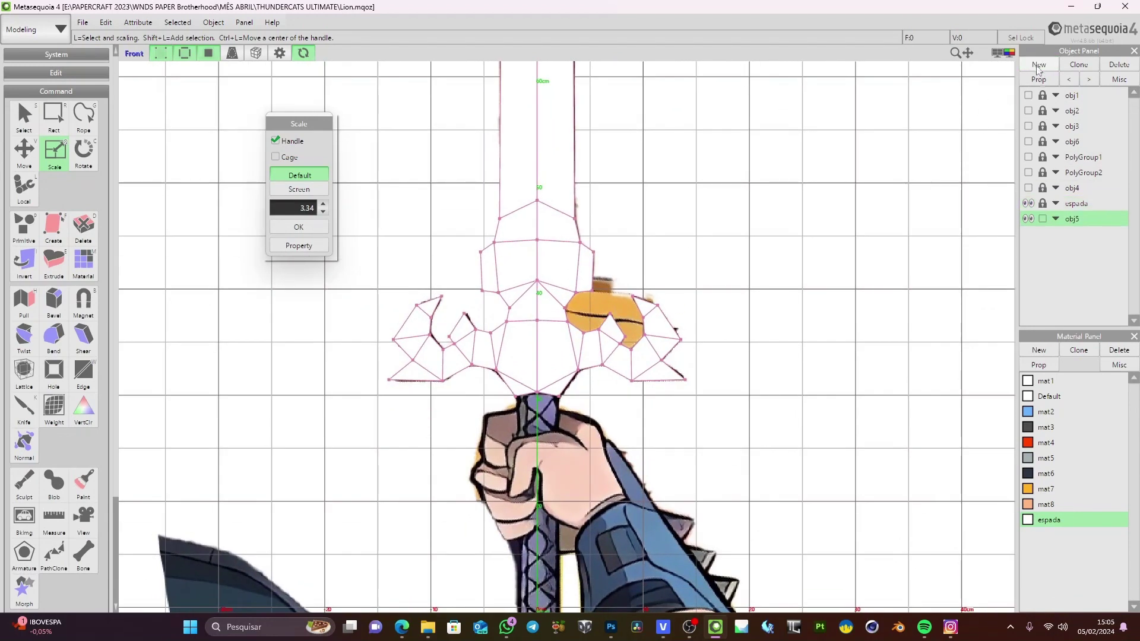
{"action": "double_click", "coordinate": [1072, 219]}
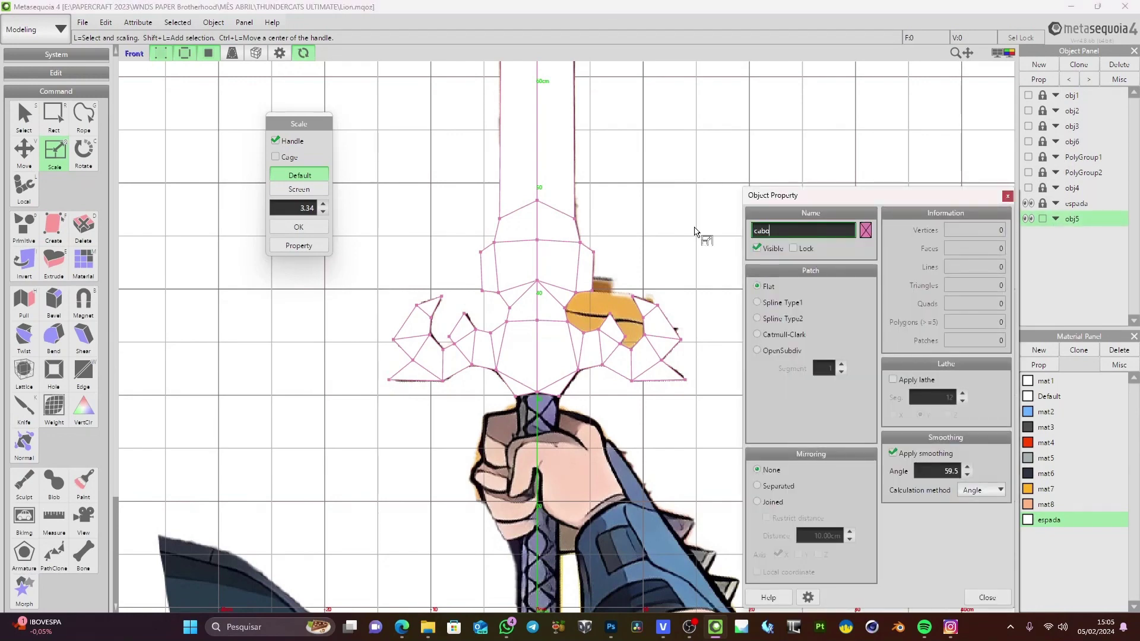
{"action": "type", "text": "cabo"}
{"action": "left_click", "coordinate": [988, 597]}
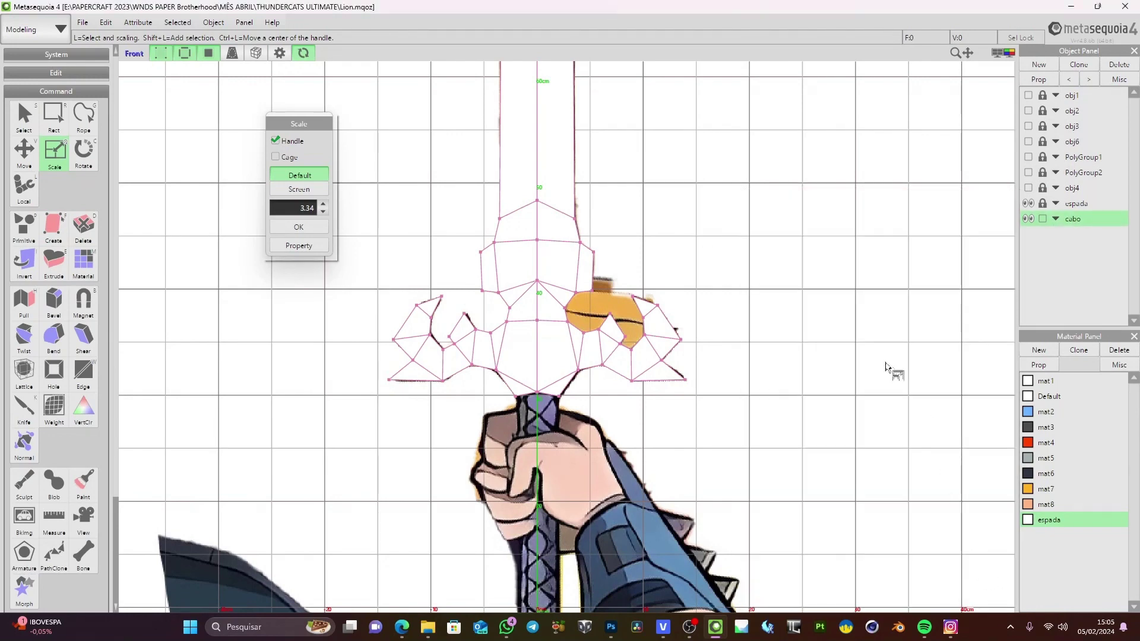
Start the Primitive command for the handle and show only the 3D view of the sword
{"action": "middle_click_drag", "start_coordinate": [815, 322], "coordinate": [839, 262]}
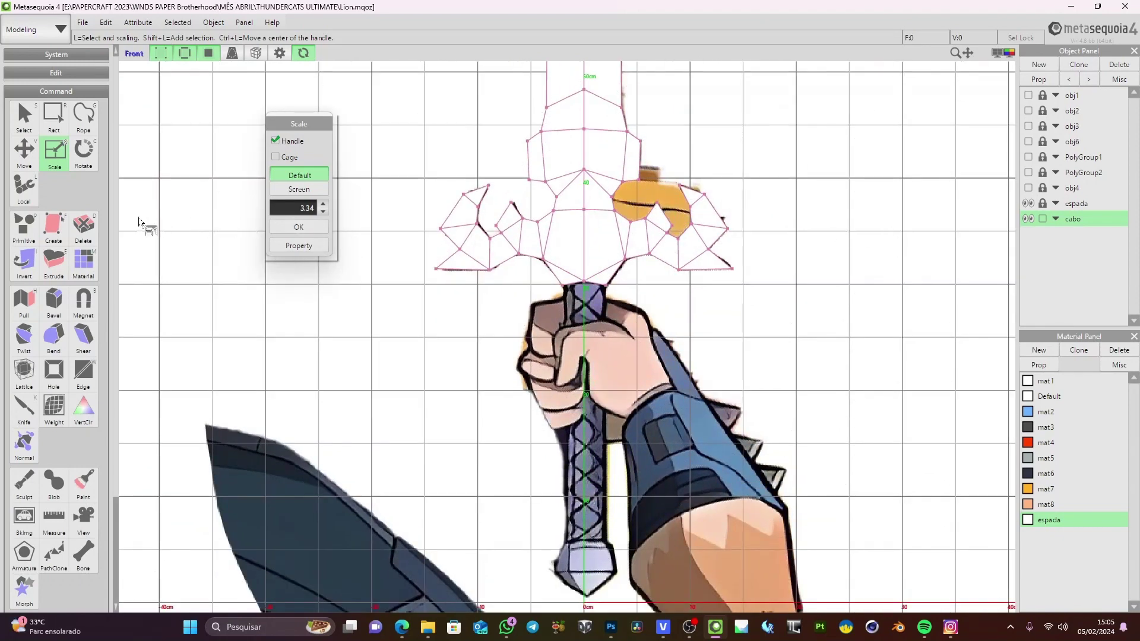
{"action": "left_click", "coordinate": [24, 227]}
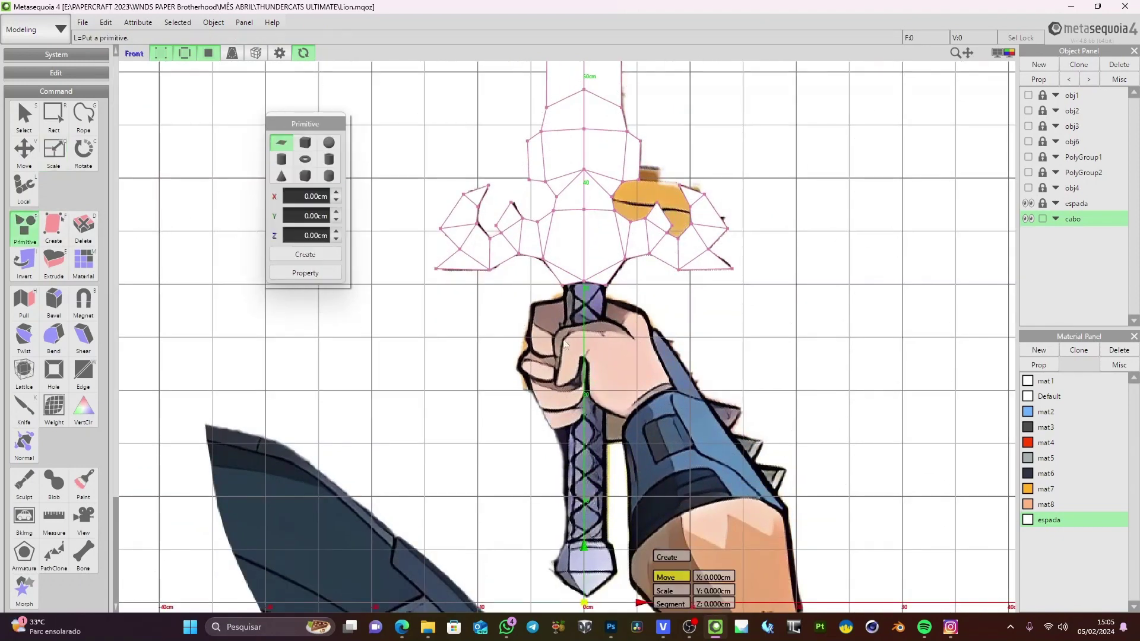
{"action": "left_click", "coordinate": [1010, 52]}
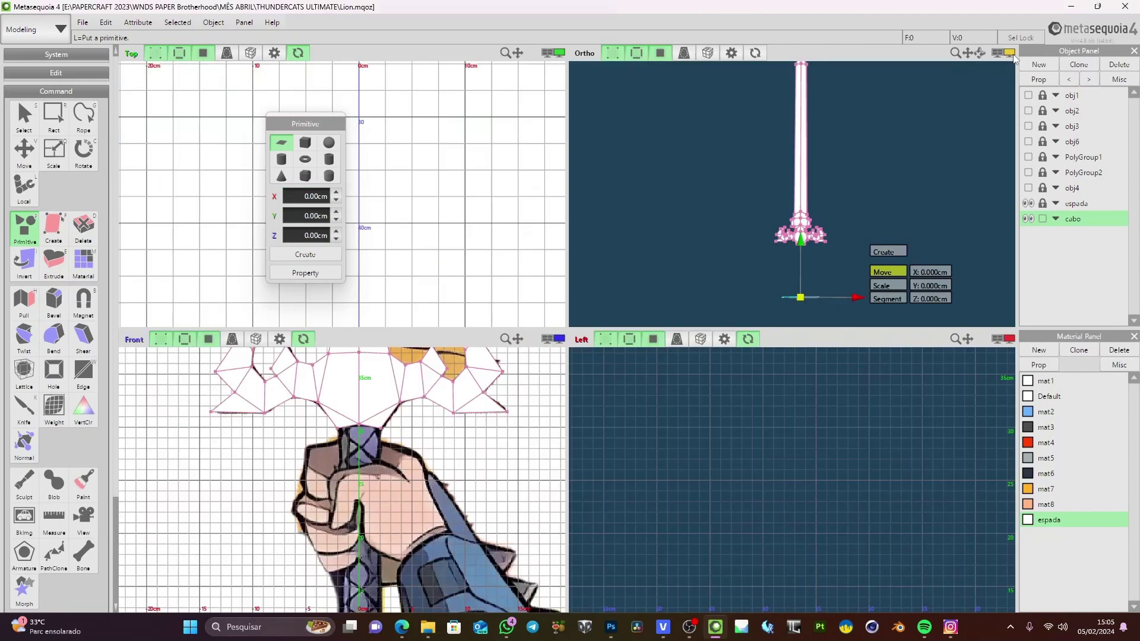
{"action": "left_click", "coordinate": [1009, 52]}
{"action": "right_click_drag", "start_coordinate": [753, 365], "coordinate": [715, 356]}
Compare the available primitive shapes and choose the solid cylinder for the handle
{"action": "left_click", "coordinate": [306, 143]}
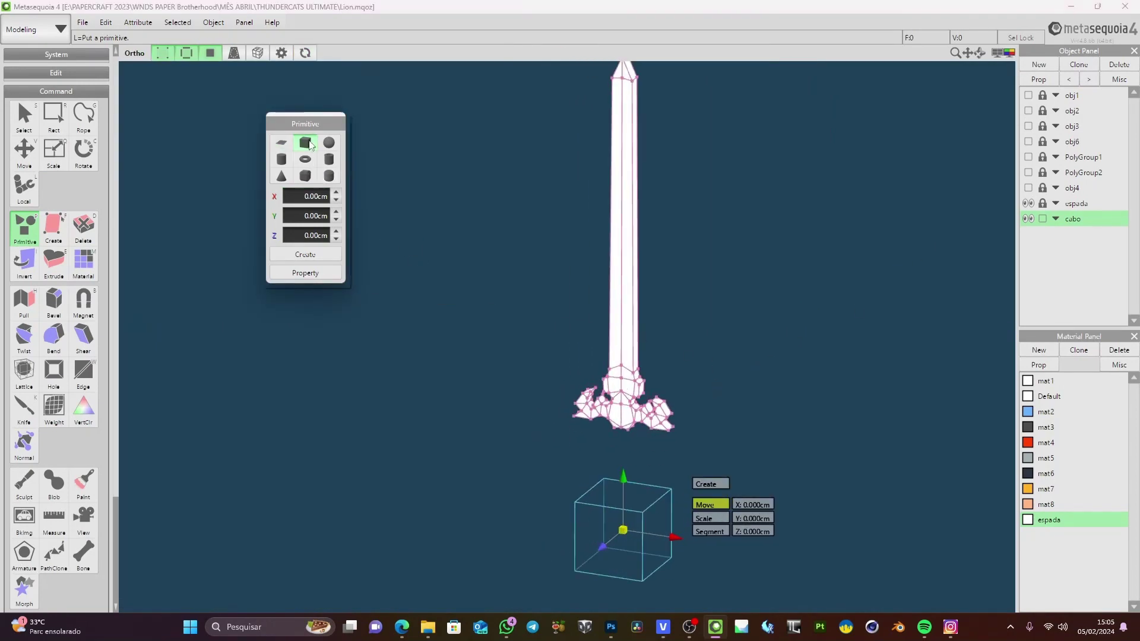
{"action": "left_click", "coordinate": [330, 144]}
{"action": "left_click", "coordinate": [282, 160]}
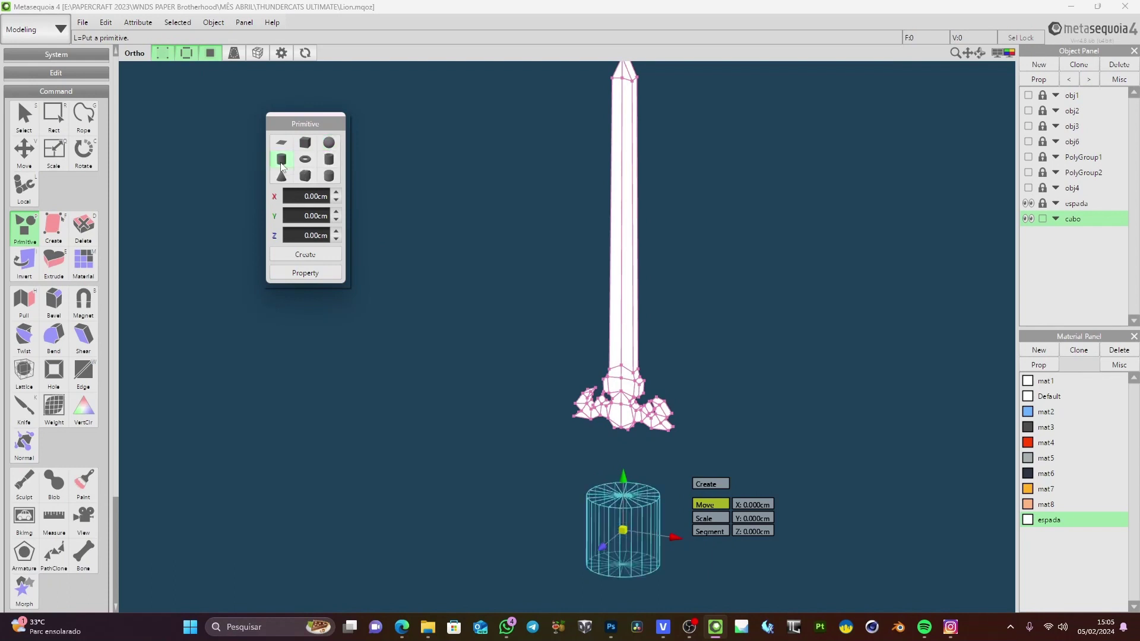
{"action": "left_click", "coordinate": [329, 159]}
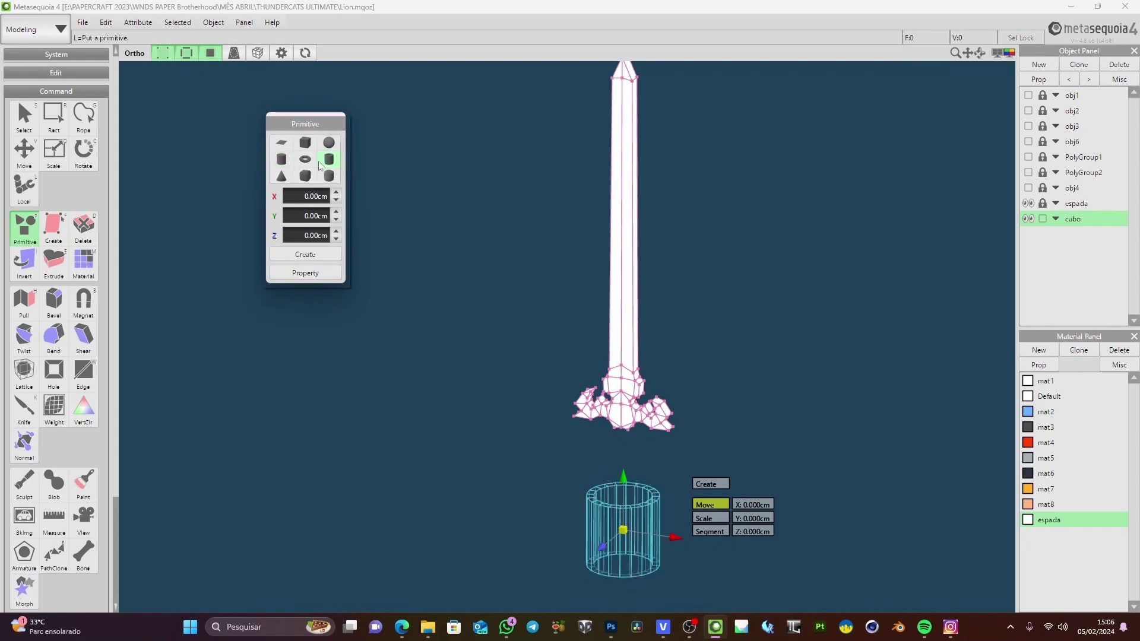
{"action": "left_click", "coordinate": [305, 175]}
{"action": "left_click", "coordinate": [281, 176]}
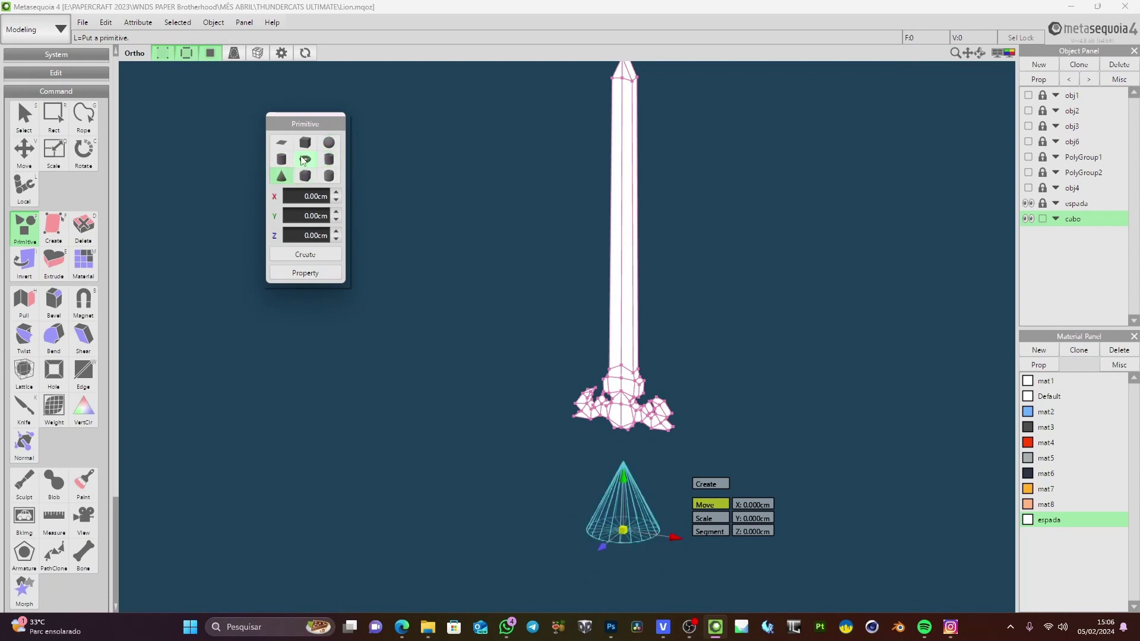
{"action": "left_click", "coordinate": [305, 159]}
{"action": "left_click", "coordinate": [306, 142]}
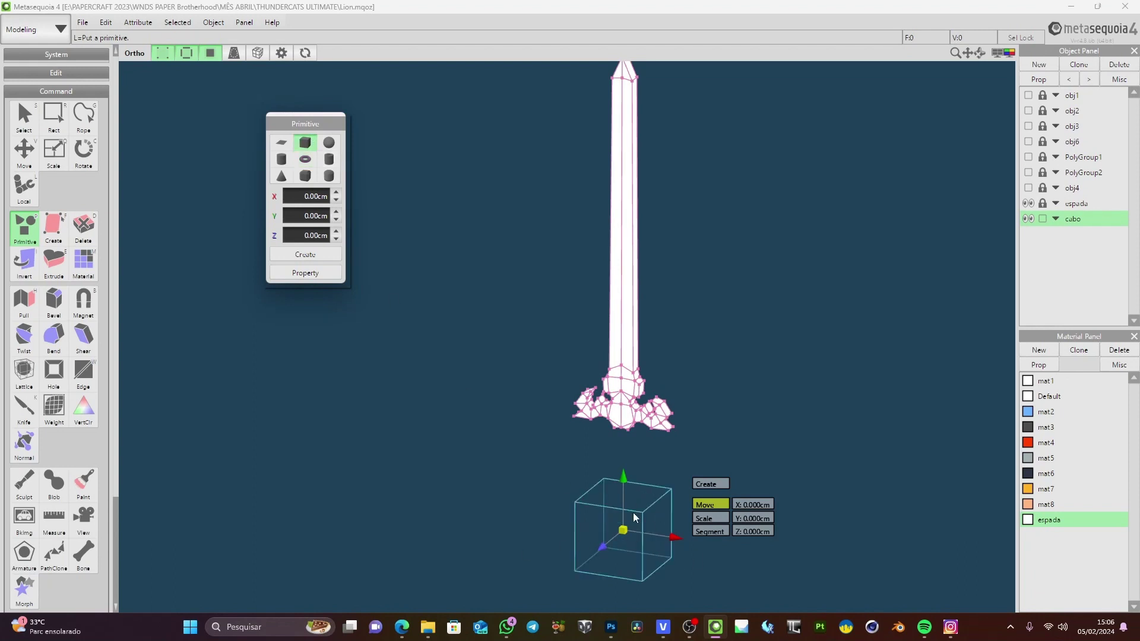
{"action": "mouse_move", "coordinate": [561, 453]}
{"action": "right_mouse_down"}
{"action": "mouse_move", "coordinate": [621, 456]}
{"action": "mouse_move", "coordinate": [577, 455]}
{"action": "right_mouse_up"}
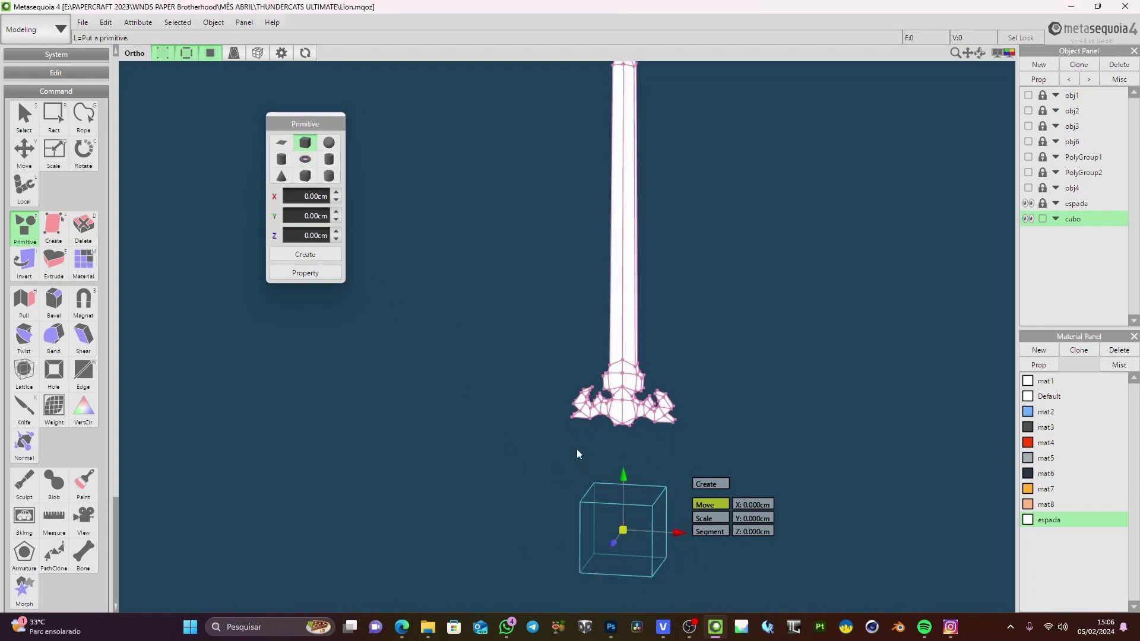
{"action": "left_click", "coordinate": [282, 159]}
{"action": "middle_click_drag", "start_coordinate": [361, 384], "coordinate": [357, 246]}
{"action": "scroll", "coordinate": [604, 463], "scroll_direction": "up", "scroll_amount": 5}
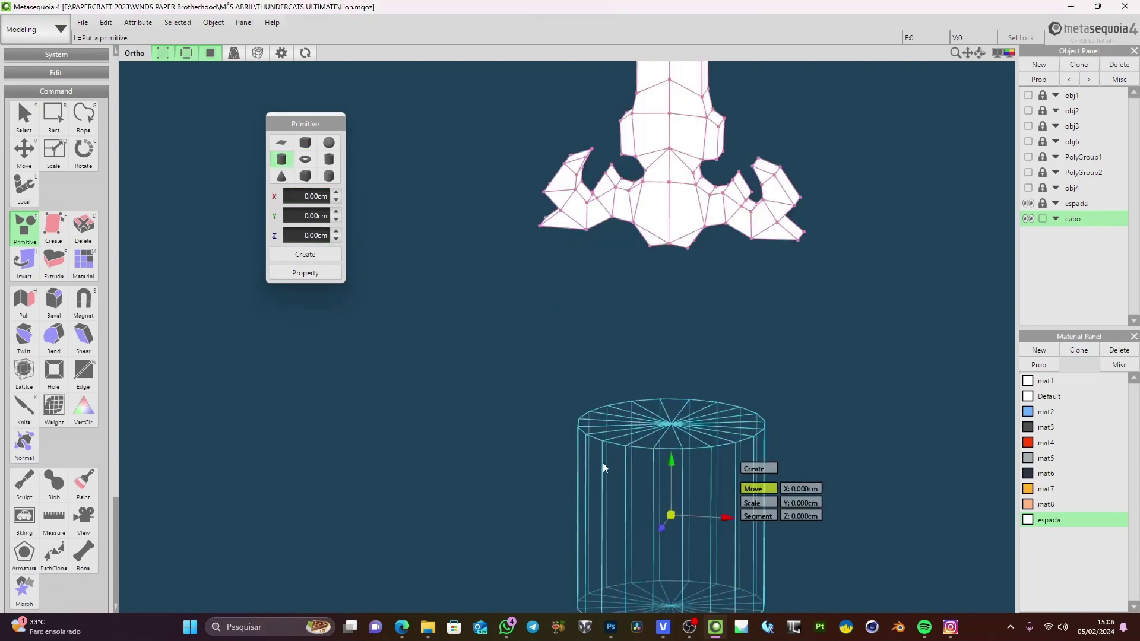
{"action": "middle_click_drag", "start_coordinate": [603, 463], "coordinate": [596, 348]}
{"action": "scroll", "coordinate": [596, 348], "scroll_direction": "up", "scroll_amount": 3}
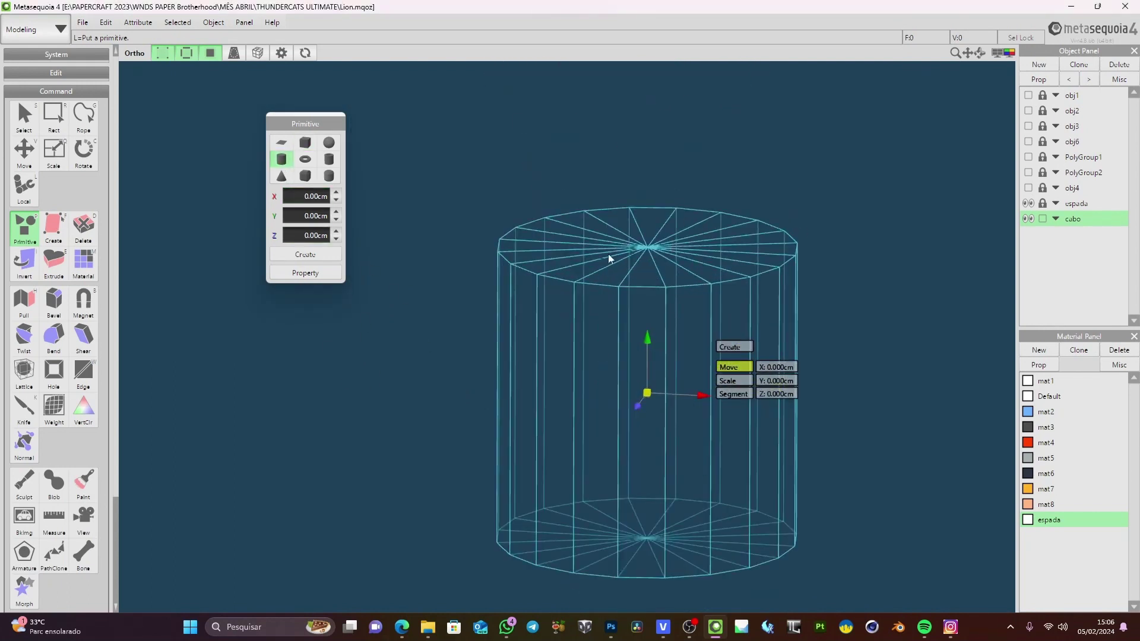
Reduce the cylinder's U segments to 6 while keeping a single V segment
{"action": "left_click", "coordinate": [727, 393]}
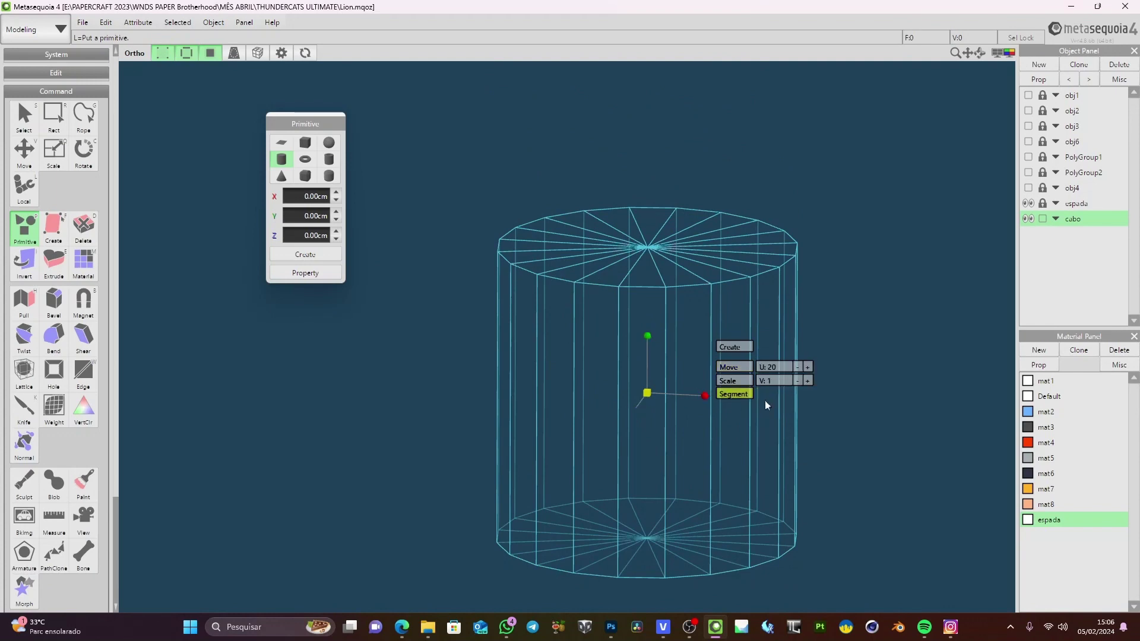
{"action": "left_click", "coordinate": [798, 367]}
{"action": "left_click", "coordinate": [798, 367]}
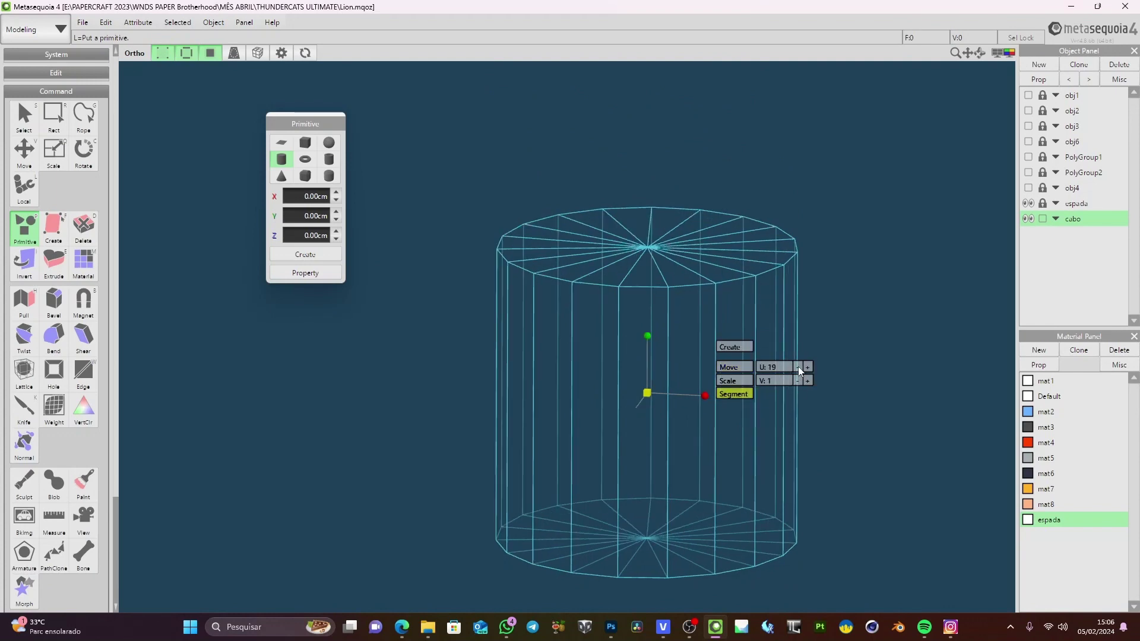
{"action": "left_click", "coordinate": [797, 367]}
{"action": "left_click", "coordinate": [797, 367]}
{"action": "left_click", "coordinate": [798, 367]}
{"action": "right_click_drag", "start_coordinate": [769, 316], "coordinate": [759, 341]}
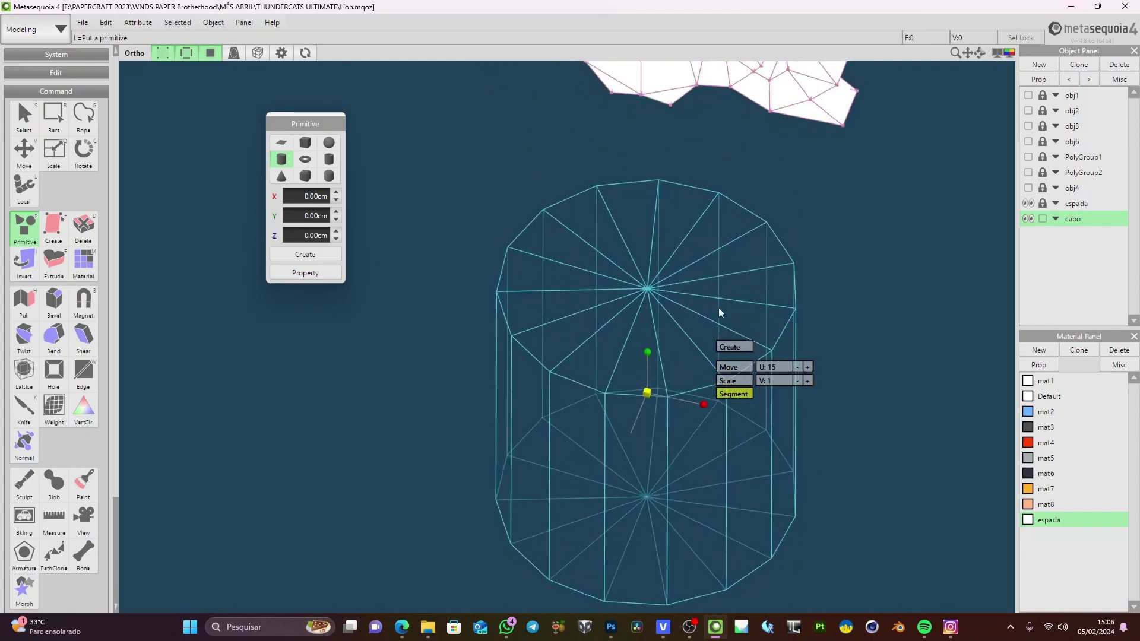
{"action": "middle_click_drag", "start_coordinate": [599, 234], "coordinate": [530, 203]}
{"action": "left_click", "coordinate": [728, 336]}
{"action": "left_click", "coordinate": [728, 336]}
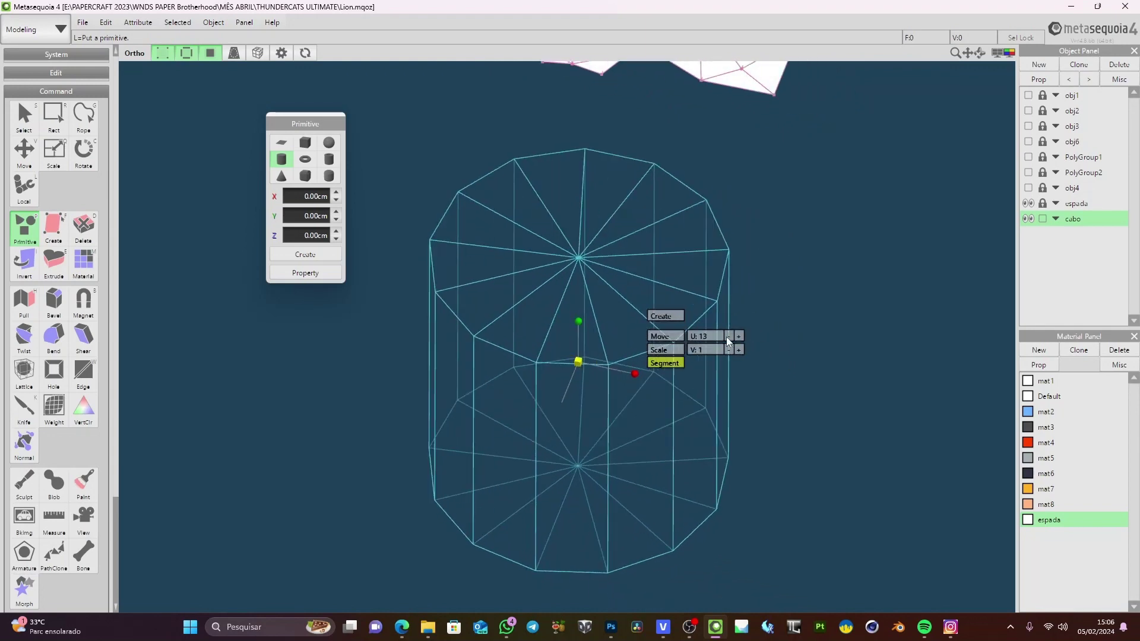
{"action": "left_click", "coordinate": [728, 336]}
{"action": "left_click", "coordinate": [728, 336]}
{"action": "left_click", "coordinate": [728, 336]}
{"action": "left_click", "coordinate": [728, 336]}
{"action": "left_click", "coordinate": [728, 336]}
{"action": "left_click", "coordinate": [728, 336]}
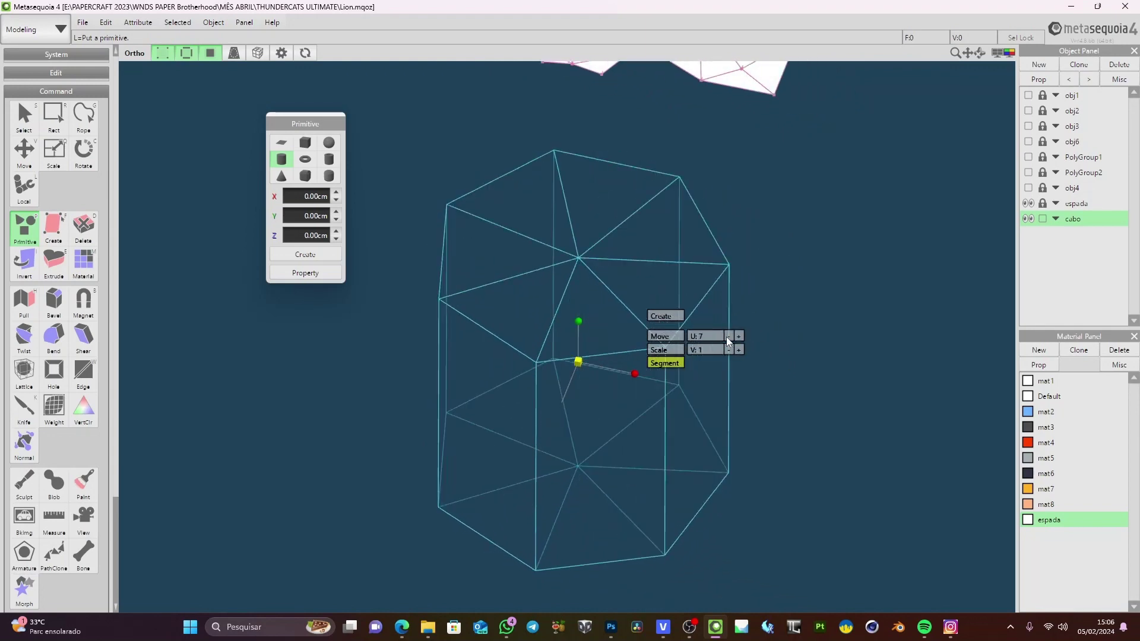
{"action": "left_click", "coordinate": [728, 336]}
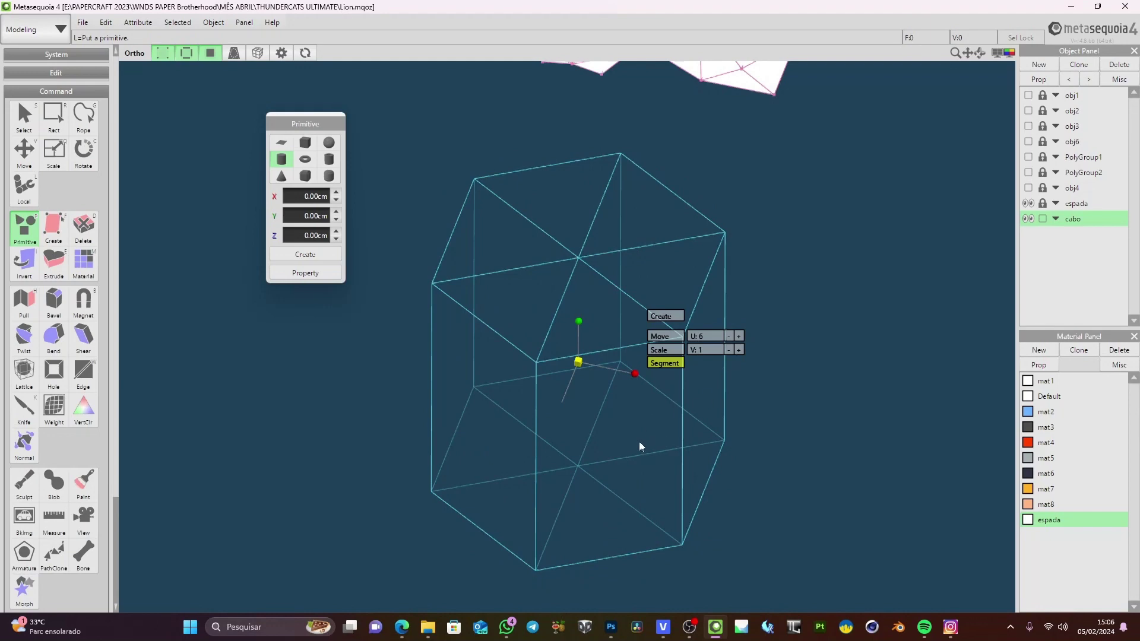
Set the cylinder's U segments to 10 and create it in the cabo object
{"action": "right_click_drag", "start_coordinate": [637, 429], "coordinate": [662, 422]}
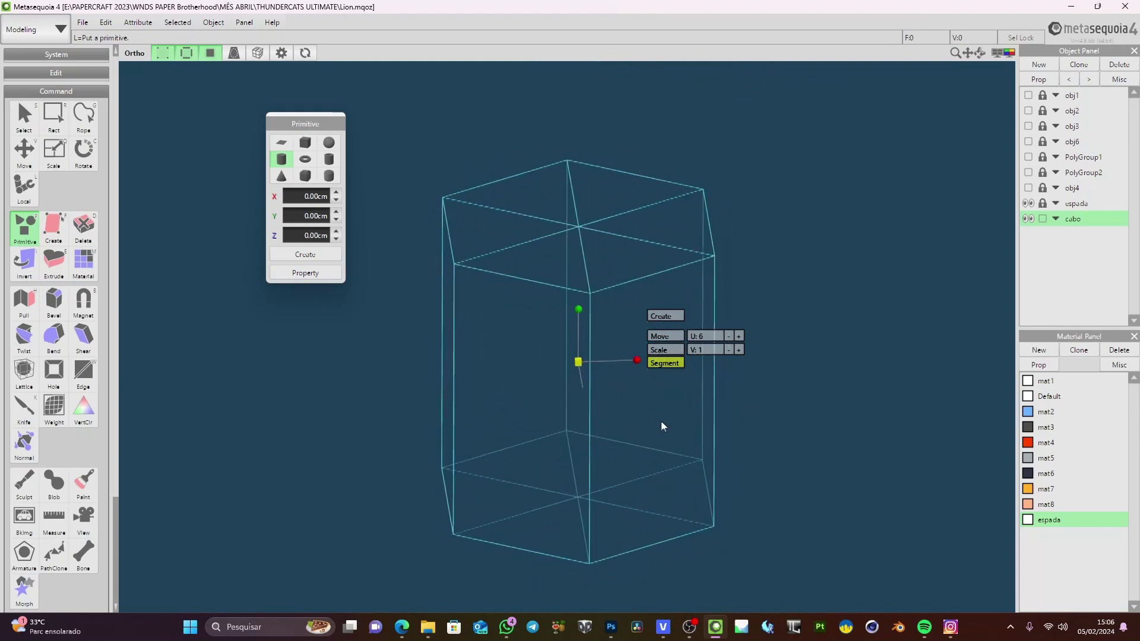
{"action": "right_click_drag", "start_coordinate": [602, 395], "coordinate": [733, 346]}
{"action": "left_click", "coordinate": [739, 336]}
{"action": "left_click", "coordinate": [739, 336]}
{"action": "left_click", "coordinate": [740, 336]}
{"action": "left_click", "coordinate": [739, 337]}
{"action": "left_click", "coordinate": [739, 336]}
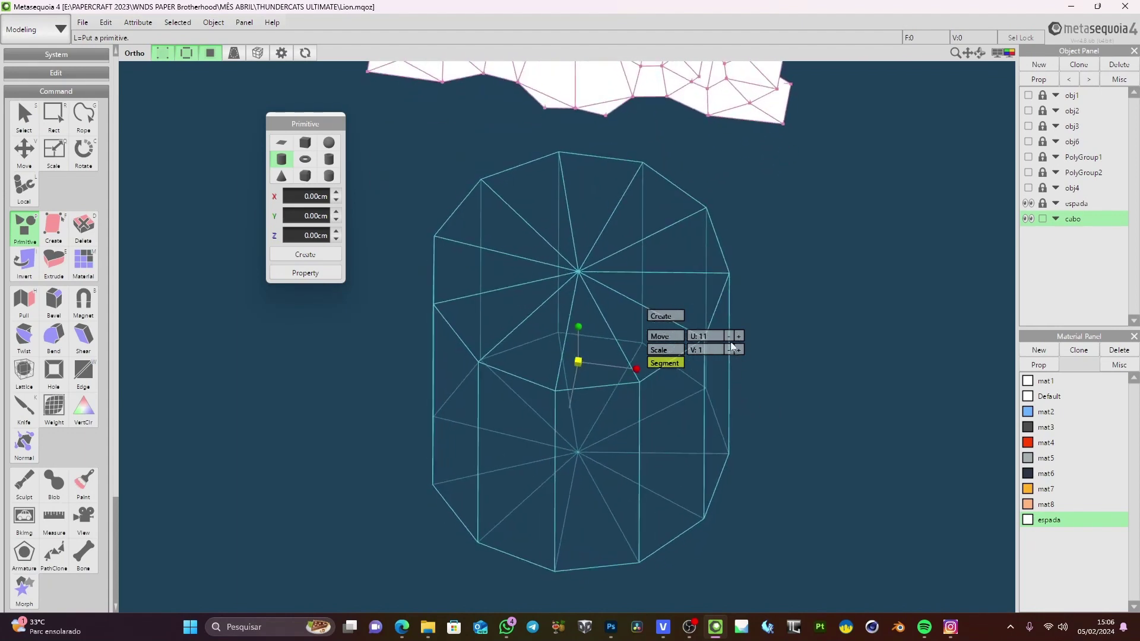
{"action": "left_click", "coordinate": [731, 336]}
{"action": "right_click_drag", "start_coordinate": [708, 407], "coordinate": [632, 227]}
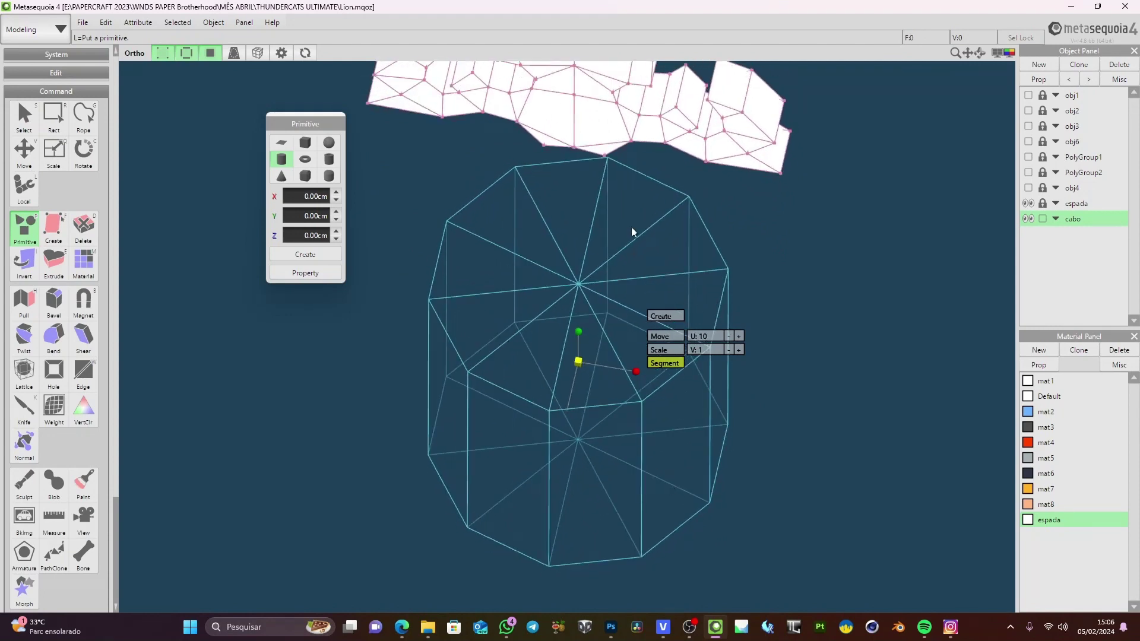
{"action": "left_click", "coordinate": [671, 316]}
{"action": "right_click_drag", "start_coordinate": [671, 316], "coordinate": [627, 417]}
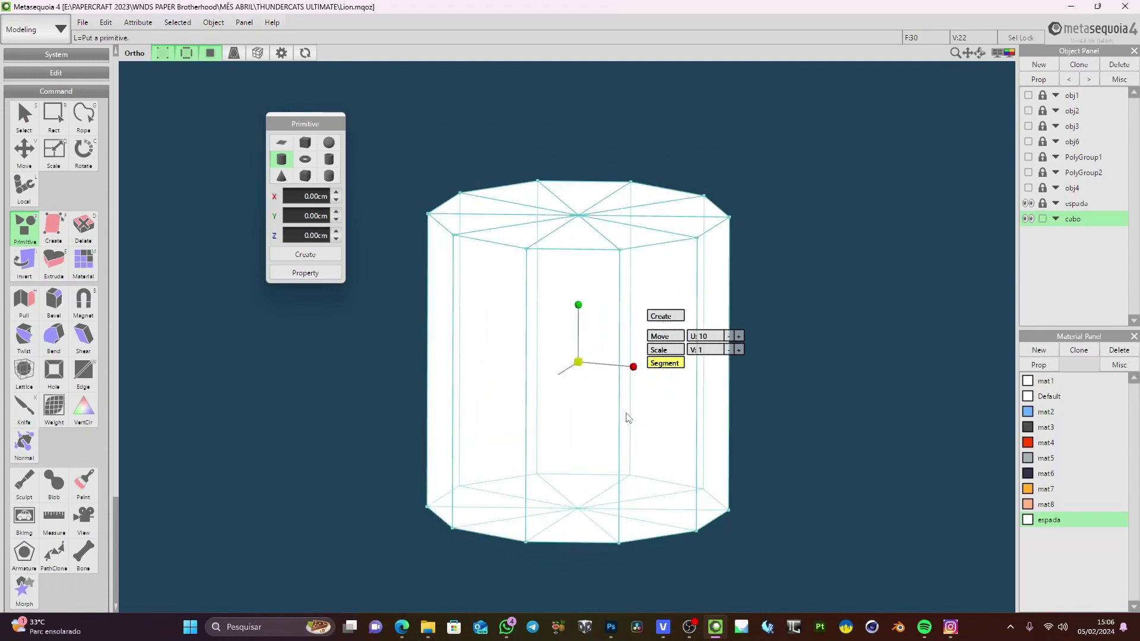
Show the front view around the cylinder and hide the faces so the reference image shows through
{"action": "left_click", "coordinate": [23, 151]}
{"action": "scroll", "coordinate": [666, 363], "scroll_direction": "down", "scroll_amount": 3}
{"action": "right_click_drag", "start_coordinate": [665, 364], "coordinate": [934, 124]}
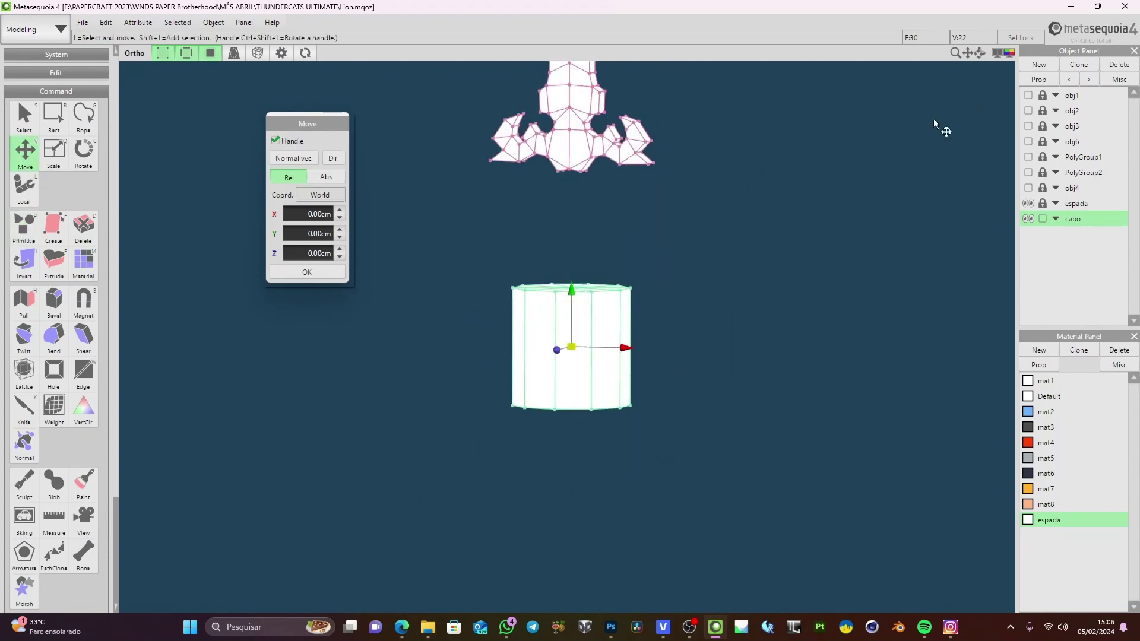
{"action": "left_click", "coordinate": [1009, 53]}
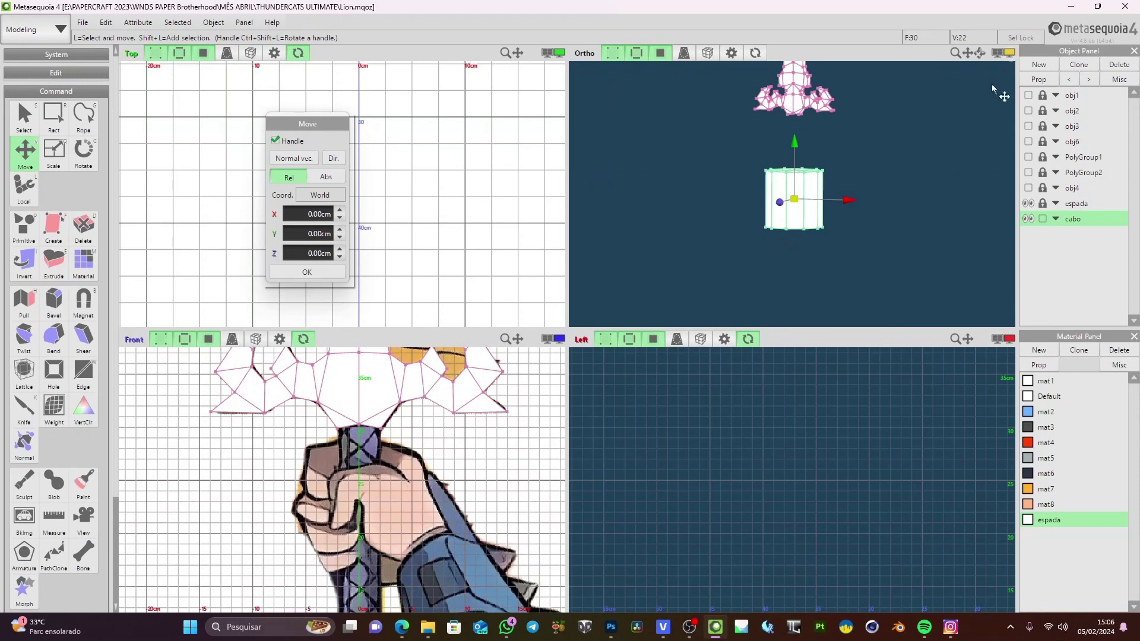
{"action": "left_click", "coordinate": [559, 339]}
{"action": "scroll", "coordinate": [653, 413], "scroll_direction": "up", "scroll_amount": 5}
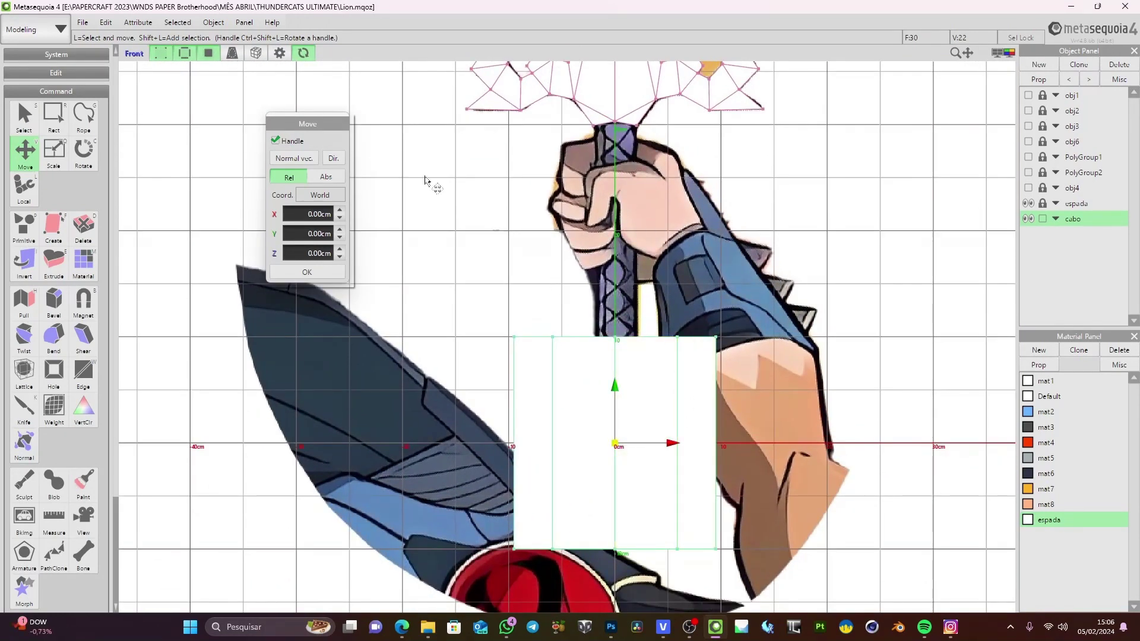
{"action": "left_click", "coordinate": [208, 53]}
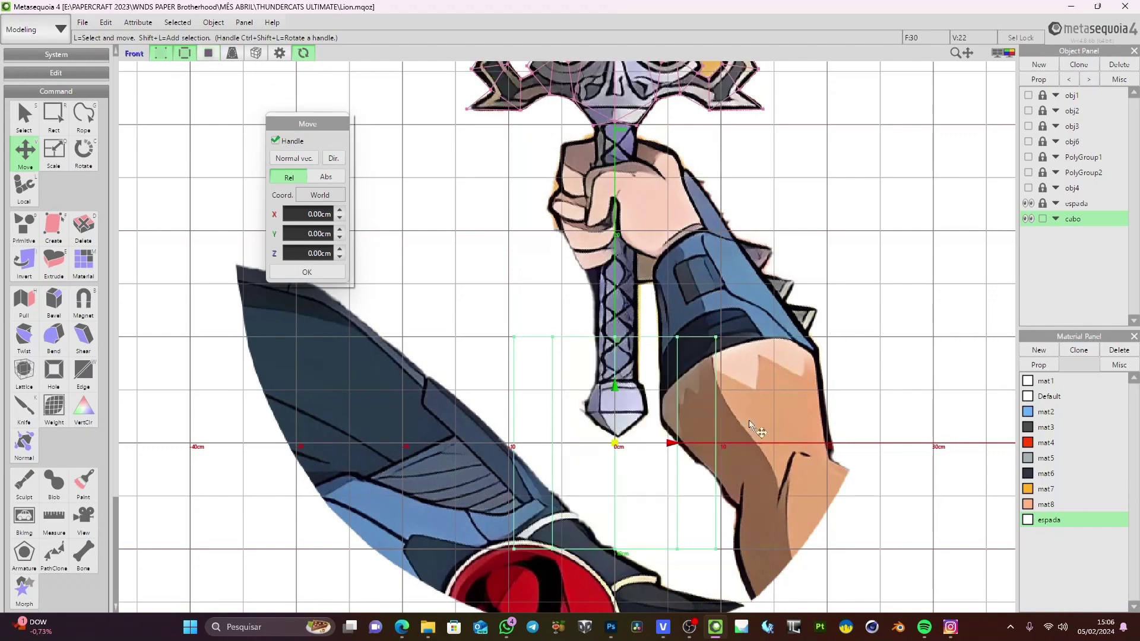
Scale the cylinder uniformly by a factor of 0.23 to bring it near the grip's width
{"action": "left_click", "coordinate": [54, 152]}
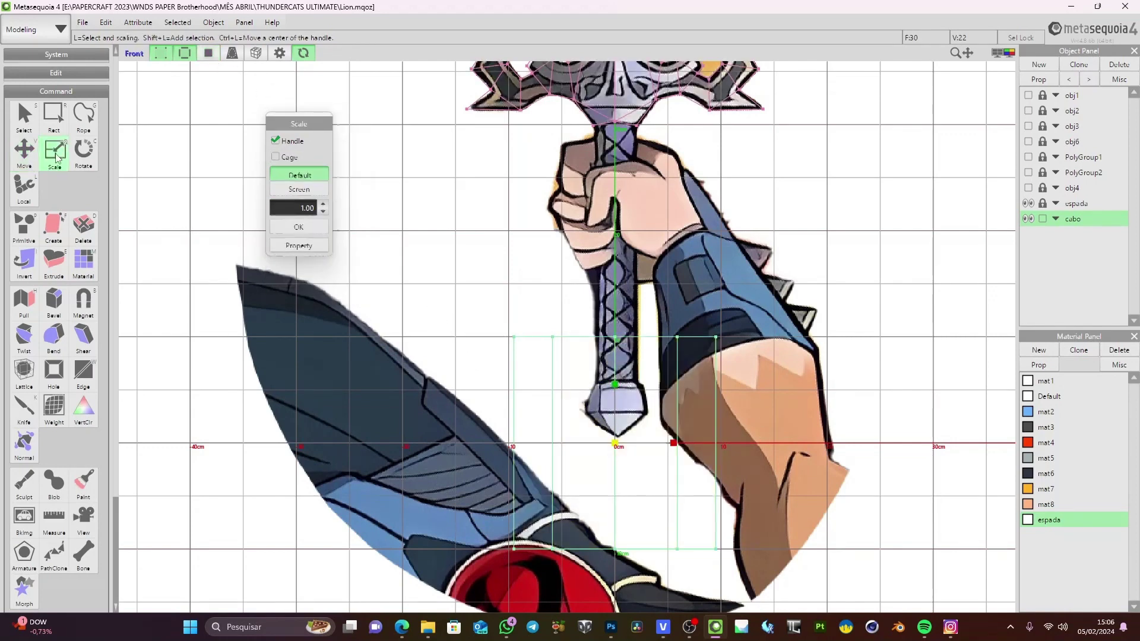
{"action": "left_click_drag", "start_coordinate": [617, 444], "coordinate": [473, 617]}
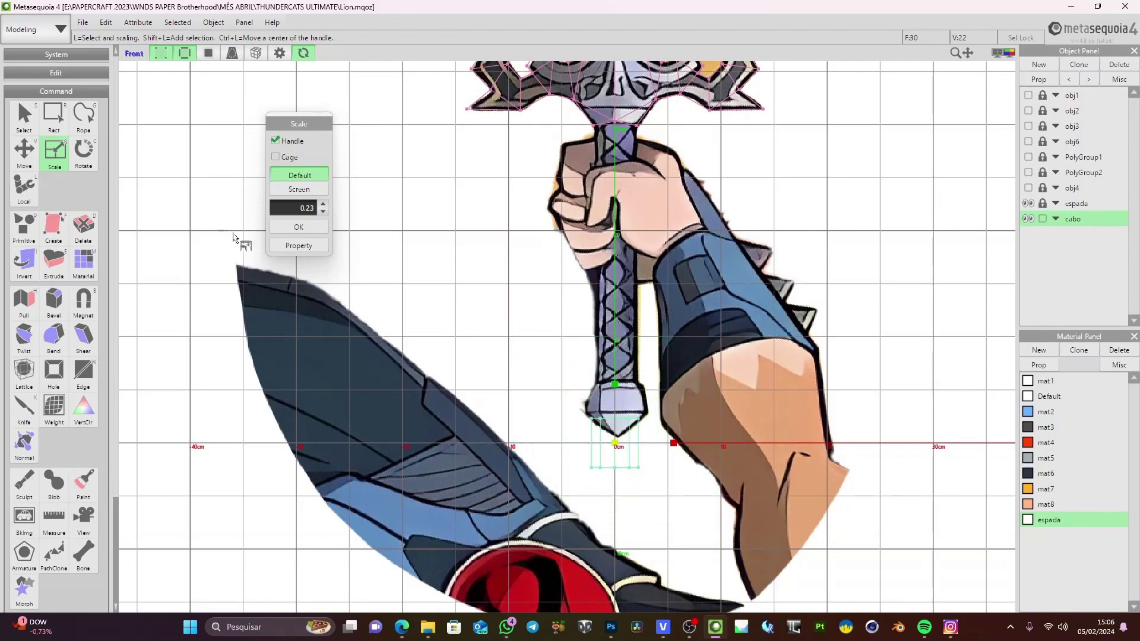
{"action": "left_click", "coordinate": [25, 152]}
{"action": "left_click_drag", "start_coordinate": [616, 443], "coordinate": [618, 292]}
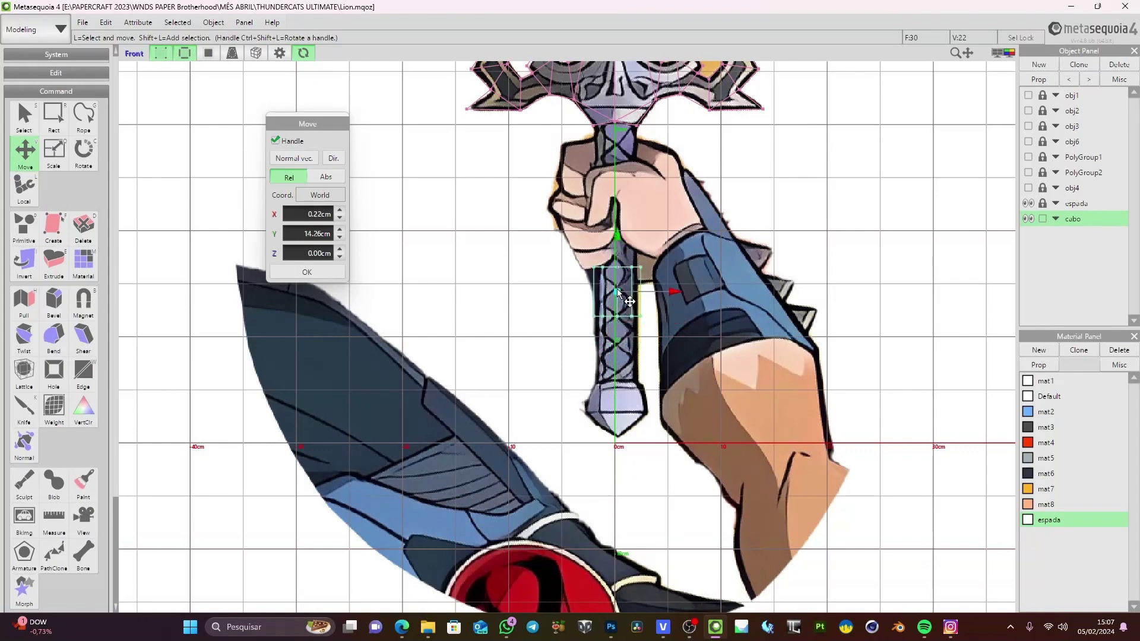
{"action": "middle_click_drag", "start_coordinate": [621, 276], "coordinate": [622, 335]}
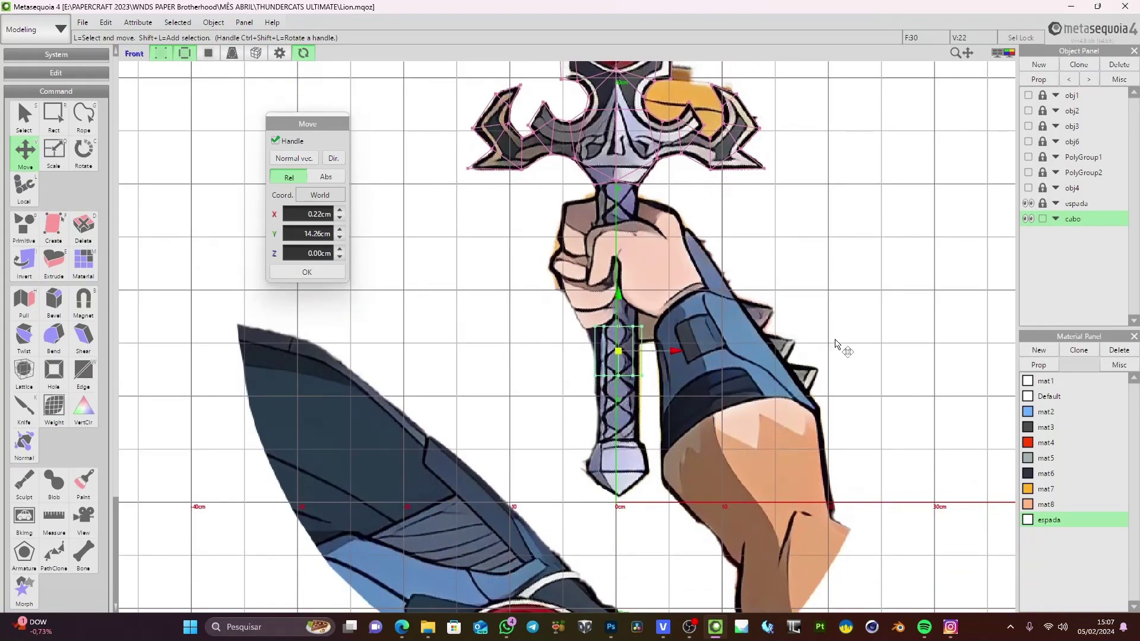
{"action": "key", "text": "ctrl+z"}
Move the cylinder up along Y by about 25.78 cm and another 1.33 cm, to the grip just below the guard
{"action": "left_click_drag", "start_coordinate": [619, 450], "coordinate": [623, 223]}
{"action": "middle_click_drag", "start_coordinate": [622, 223], "coordinate": [624, 262]}
{"action": "scroll", "coordinate": [625, 262], "scroll_direction": "up", "scroll_amount": 5}
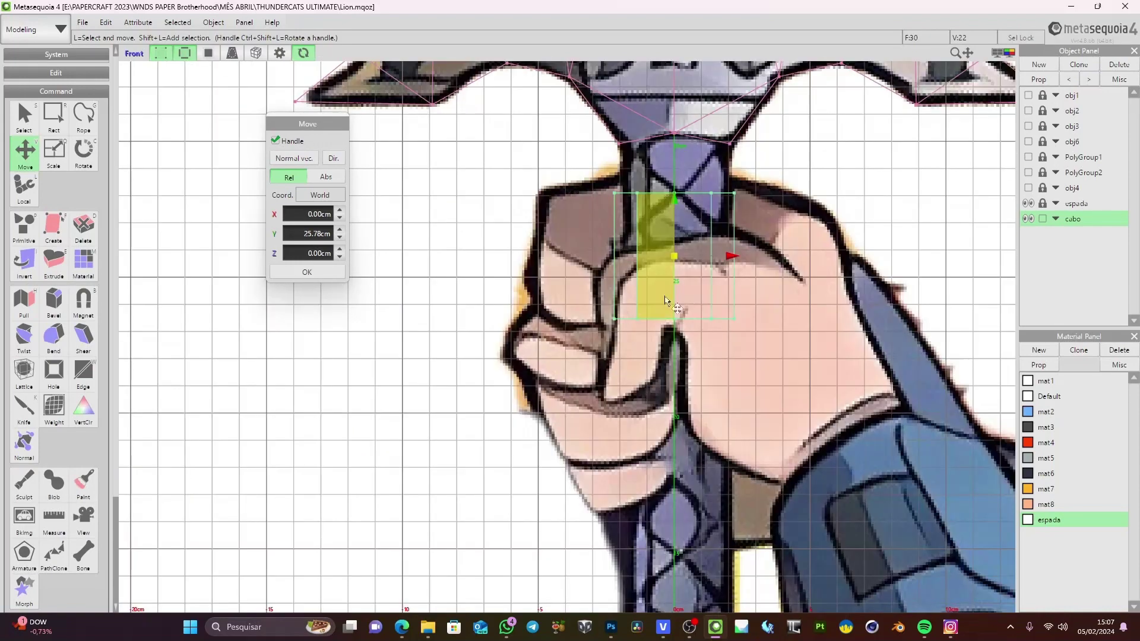
{"action": "left_click_drag", "start_coordinate": [619, 305], "coordinate": [619, 269]}
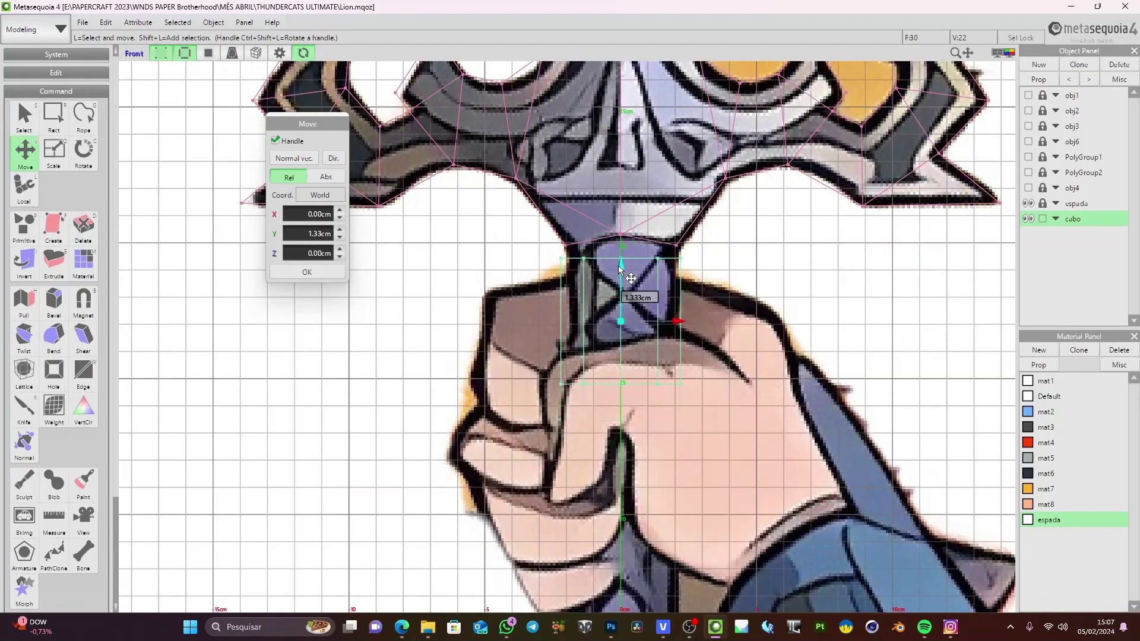
Scale the cylinder uniformly by a factor of 0.87 to match the grip's width in the reference image
{"action": "left_click", "coordinate": [53, 152]}
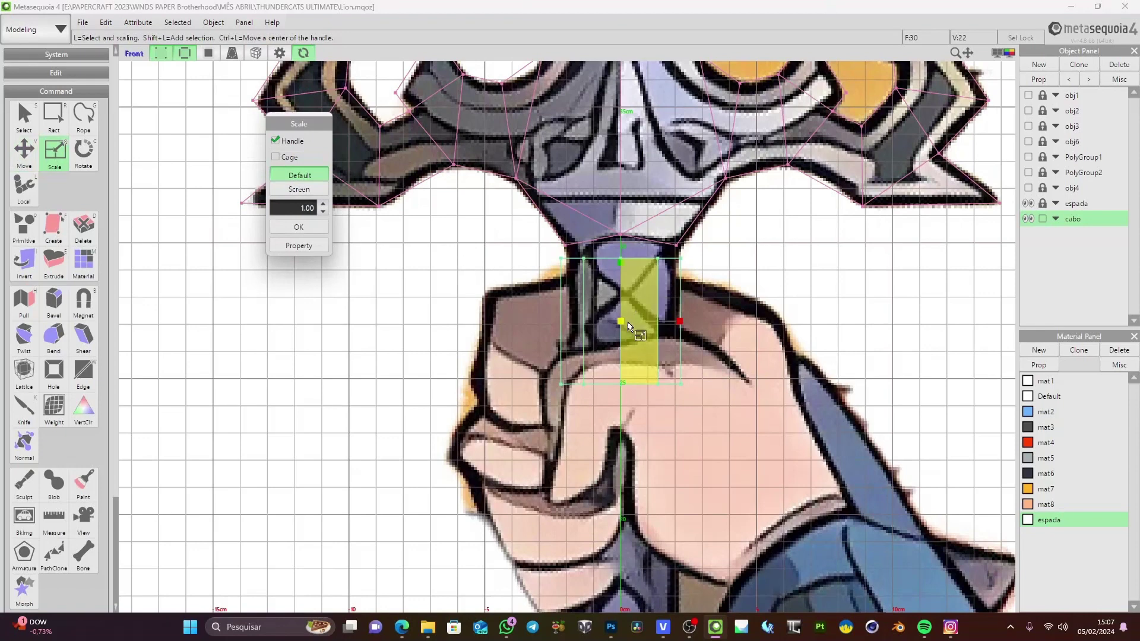
{"action": "left_click_drag", "start_coordinate": [621, 321], "coordinate": [606, 328]}
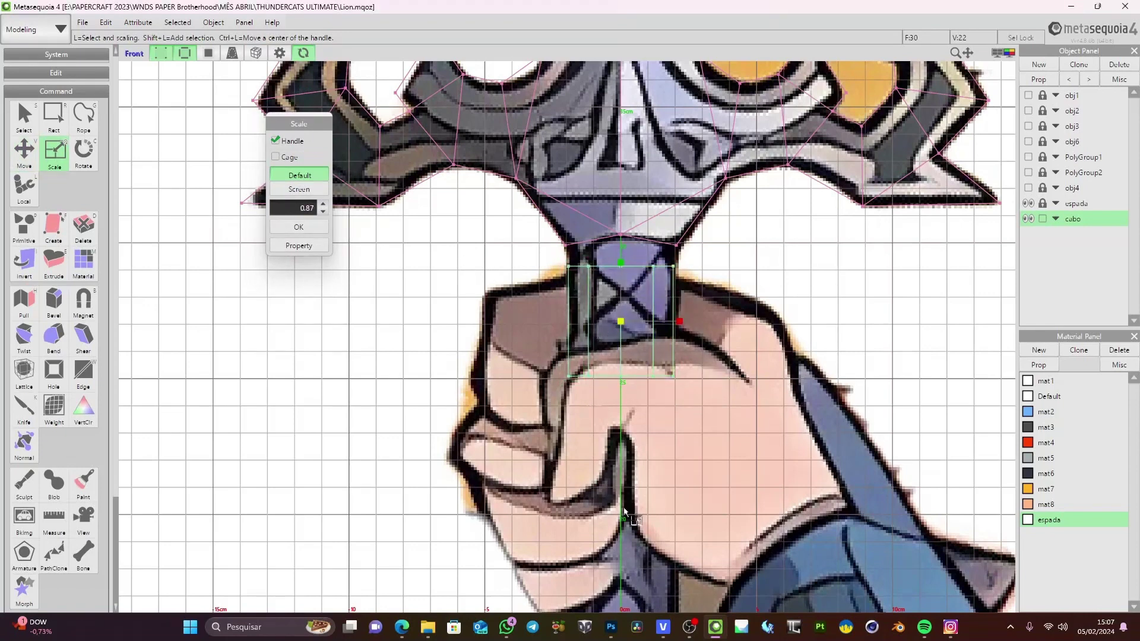
Select the vertices at the cylinder's top end with a freehand rope selection, ready to move them
{"action": "mouse_move", "coordinate": [692, 491]}
{"action": "middle_mouse_down"}
{"action": "mouse_move", "coordinate": [689, 463]}
{"action": "mouse_move", "coordinate": [689, 473]}
{"action": "middle_mouse_up"}
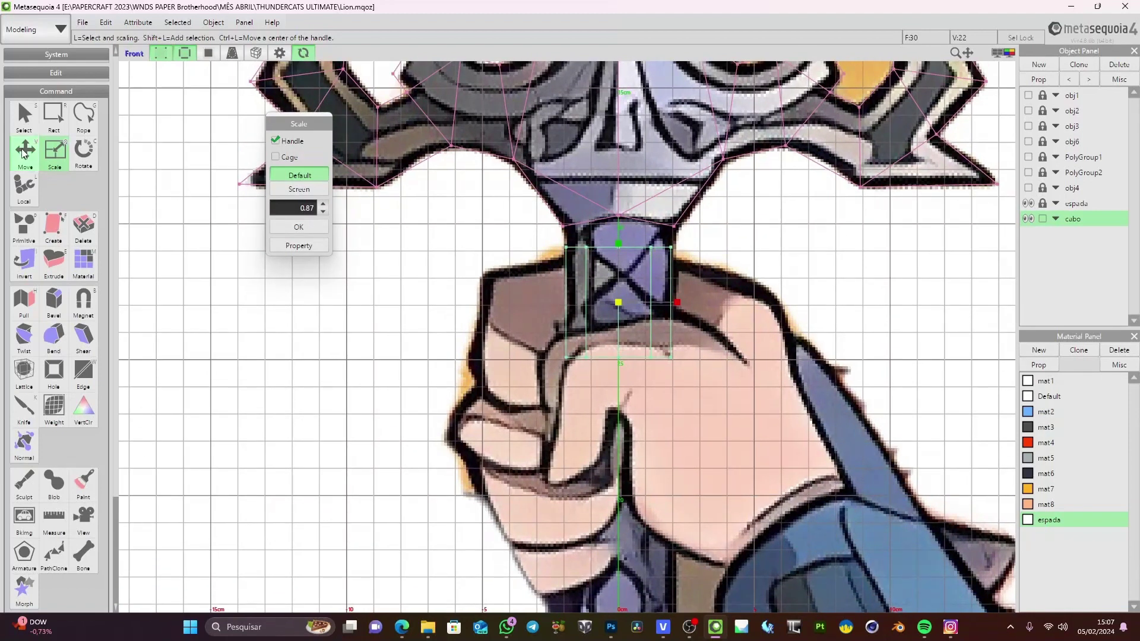
{"action": "left_click", "coordinate": [24, 151]}
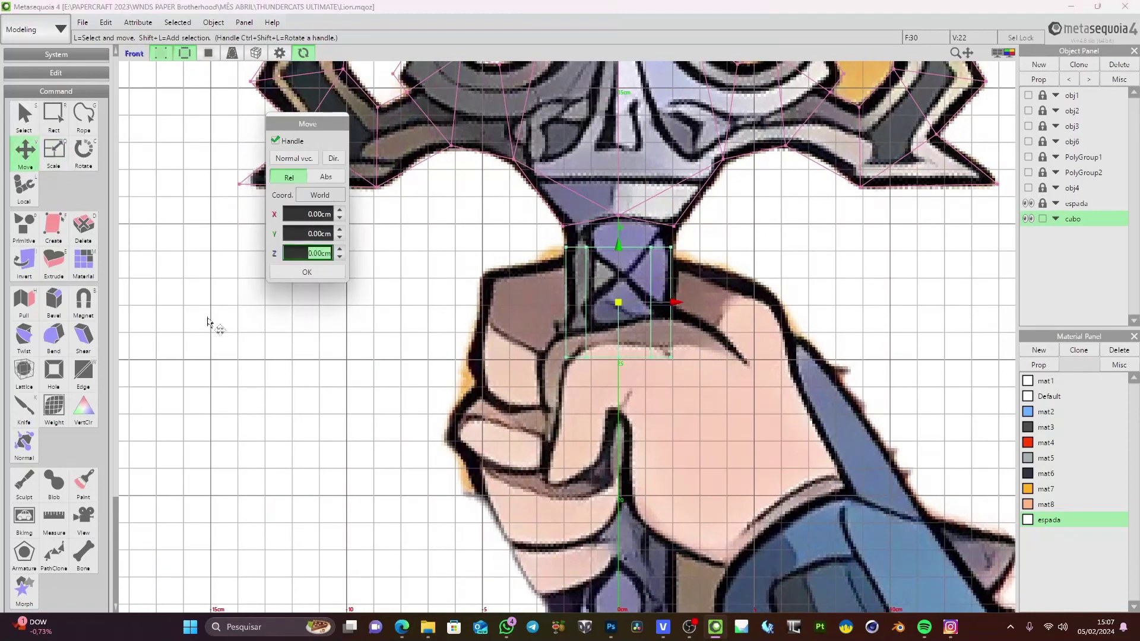
{"action": "left_click", "coordinate": [82, 114]}
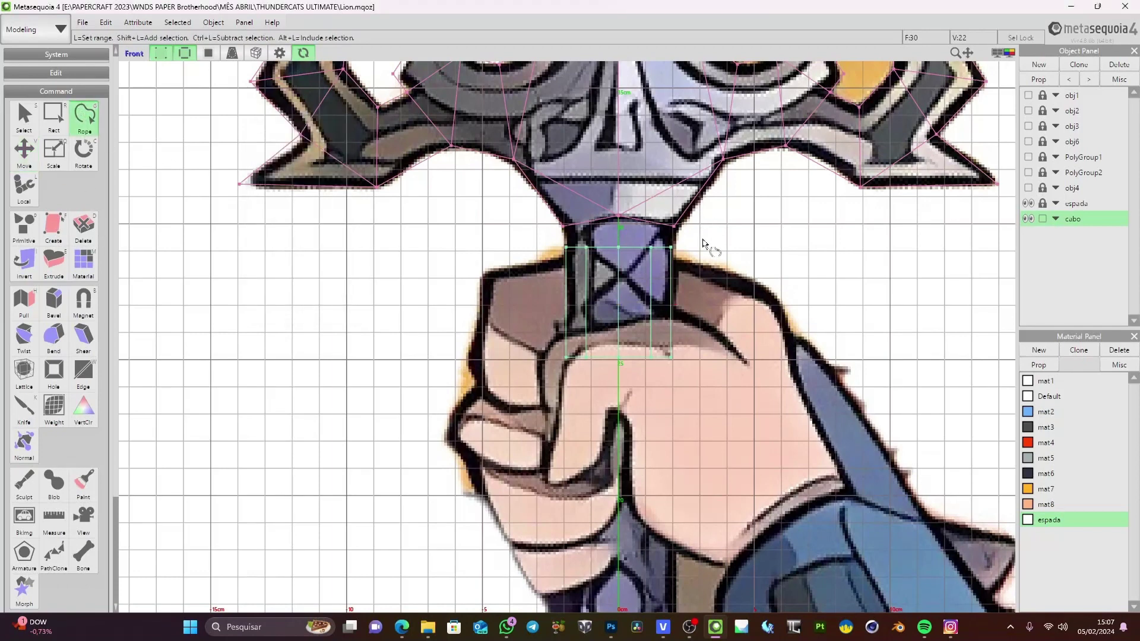
{"action": "left_click_drag", "start_coordinate": [693, 236], "coordinate": [701, 241]}
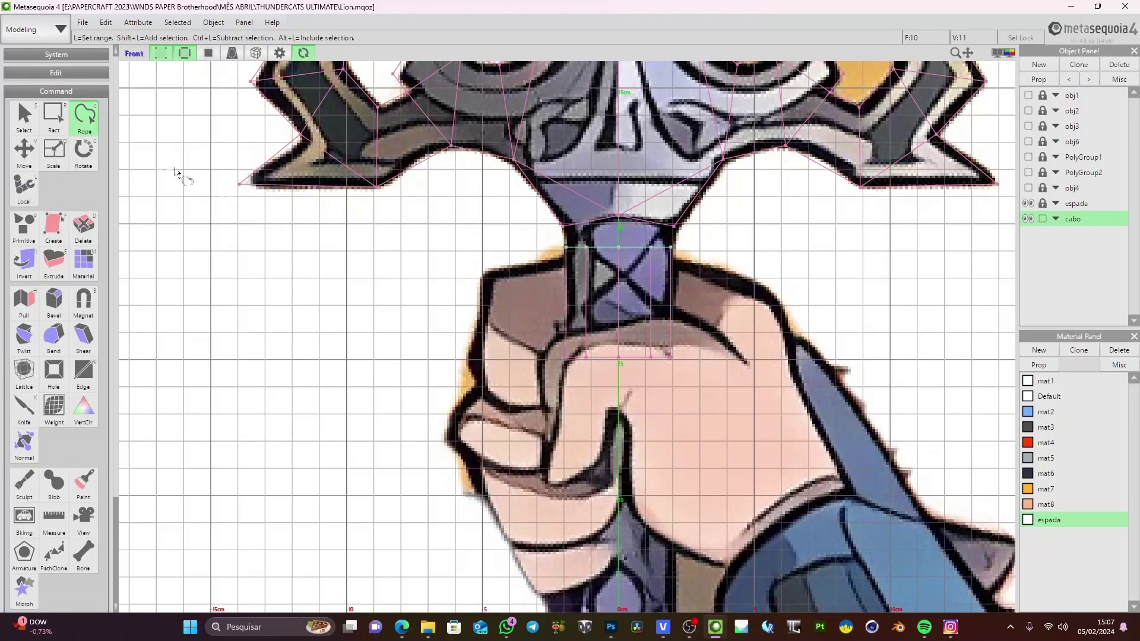
{"action": "left_click", "coordinate": [27, 154]}
{"action": "left_click", "coordinate": [71, 124]}
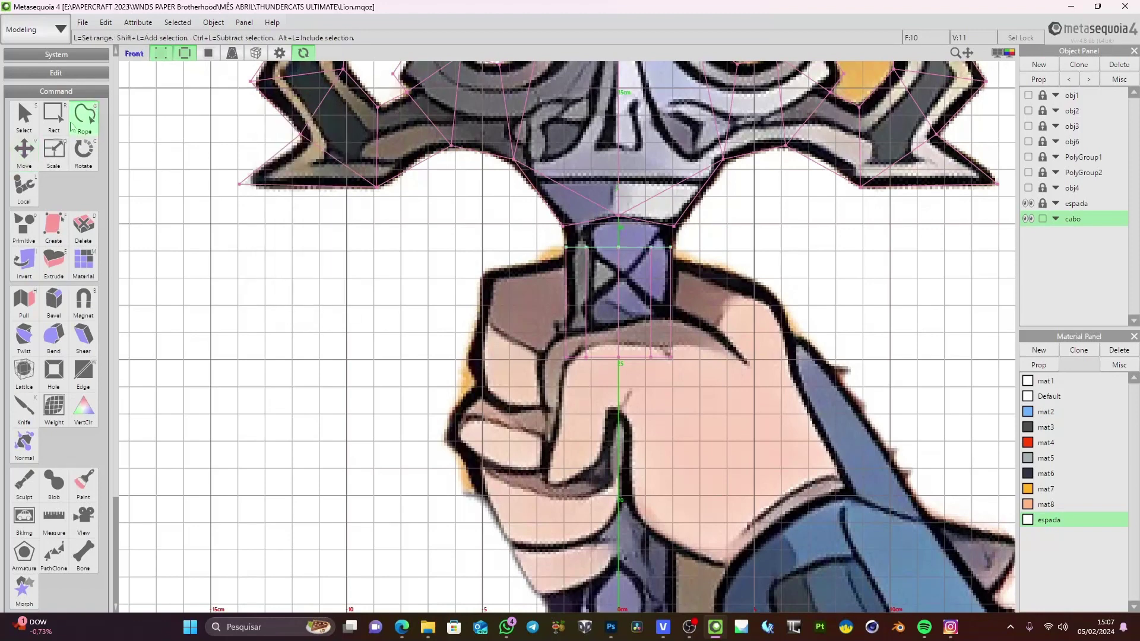
{"action": "left_click", "coordinate": [23, 153]}
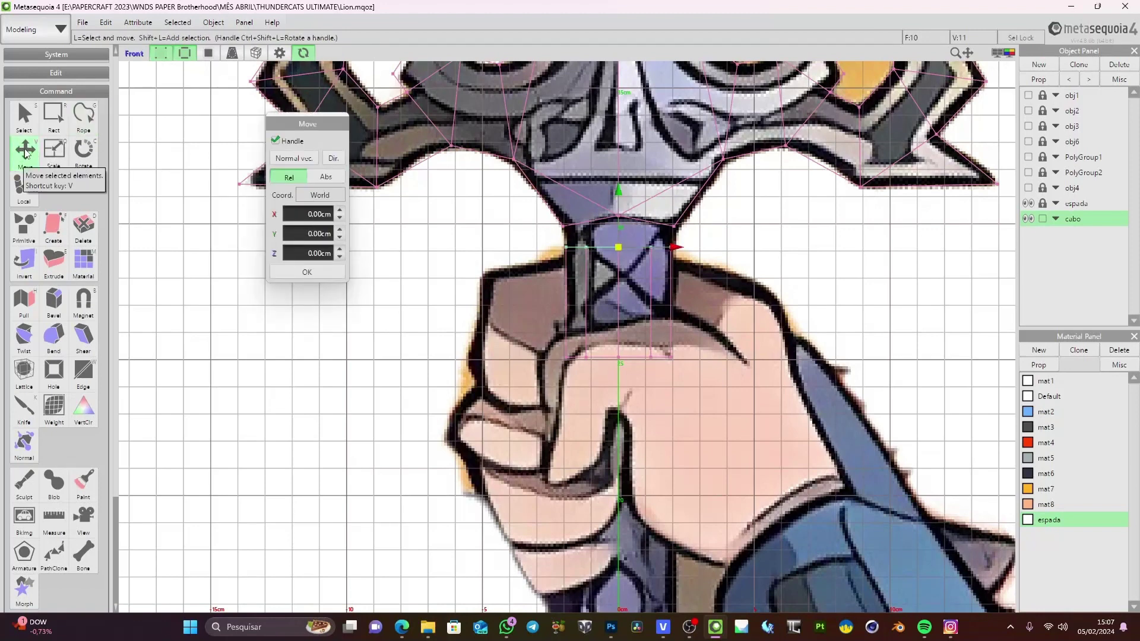
Turn on freehand rope selection for use inside the Move command
{"action": "scroll", "coordinate": [76, 248], "scroll_direction": "down", "scroll_amount": 3}
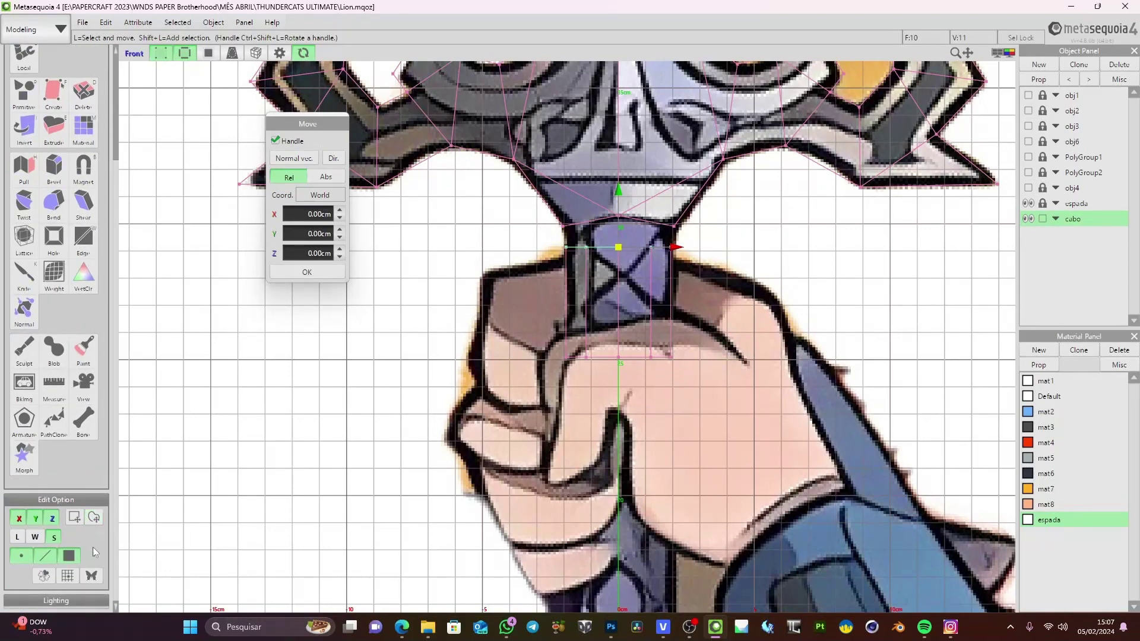
{"action": "left_click", "coordinate": [95, 515]}
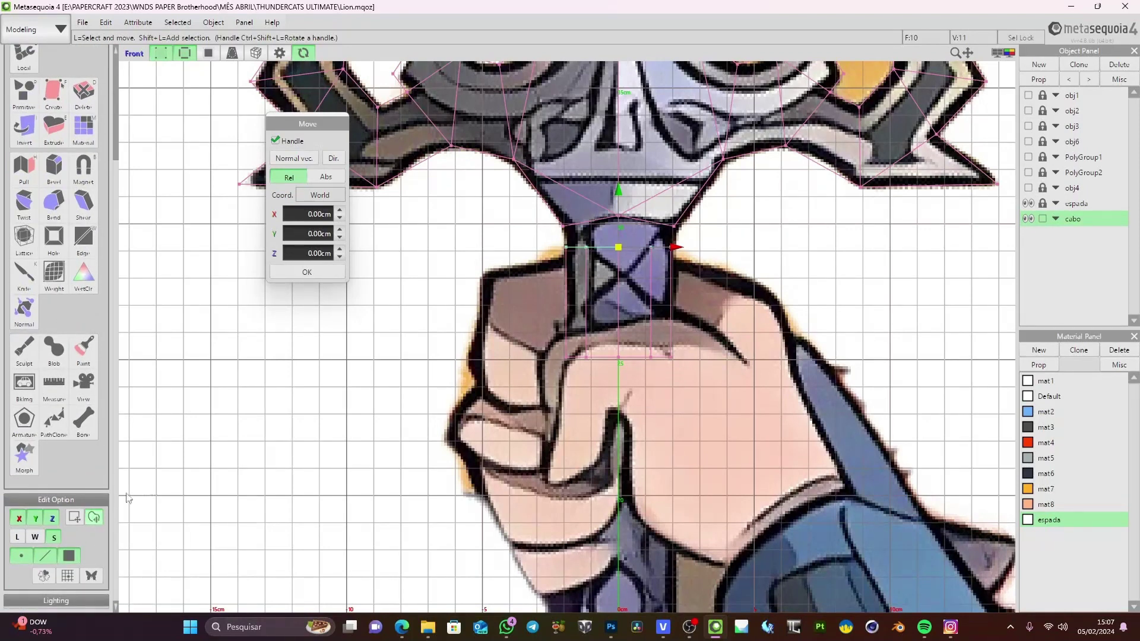
{"action": "scroll", "coordinate": [42, 154], "scroll_direction": "up", "scroll_amount": 3}
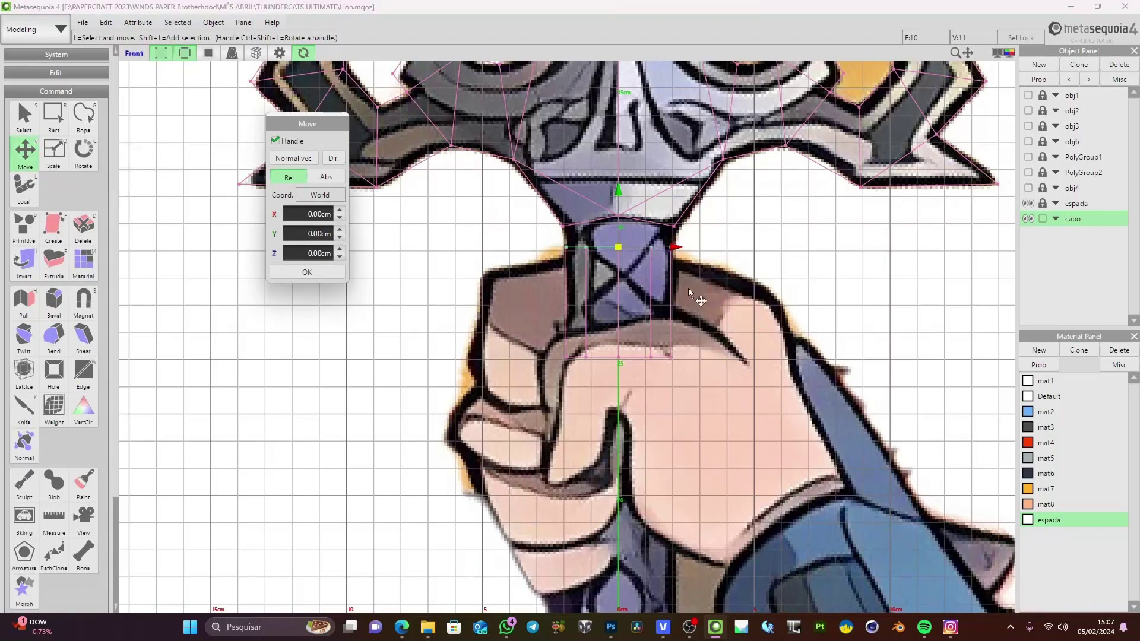
{"action": "mouse_move", "coordinate": [478, 254]}
{"action": "left_mouse_down"}
{"action": "mouse_move", "coordinate": [399, 447]}
{"action": "mouse_move", "coordinate": [500, 255]}
{"action": "mouse_move", "coordinate": [478, 256]}
{"action": "mouse_move", "coordinate": [429, 396]}
{"action": "left_mouse_up"}
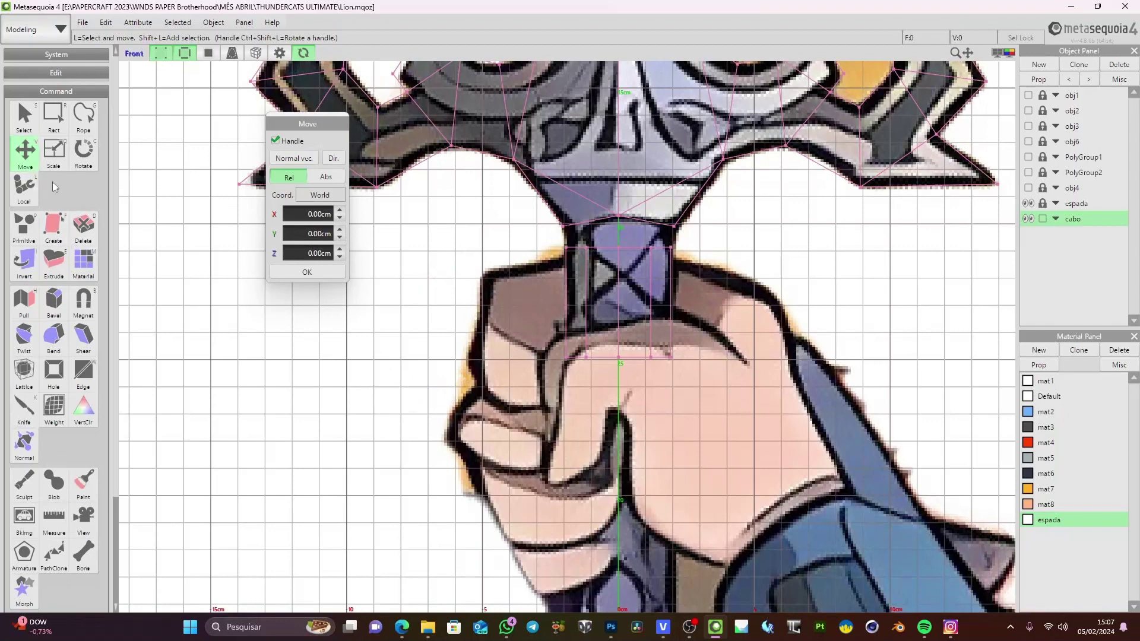
{"action": "scroll", "coordinate": [79, 469], "scroll_direction": "down", "scroll_amount": 1}
{"action": "scroll", "coordinate": [79, 469], "scroll_direction": "down", "scroll_amount": 1}
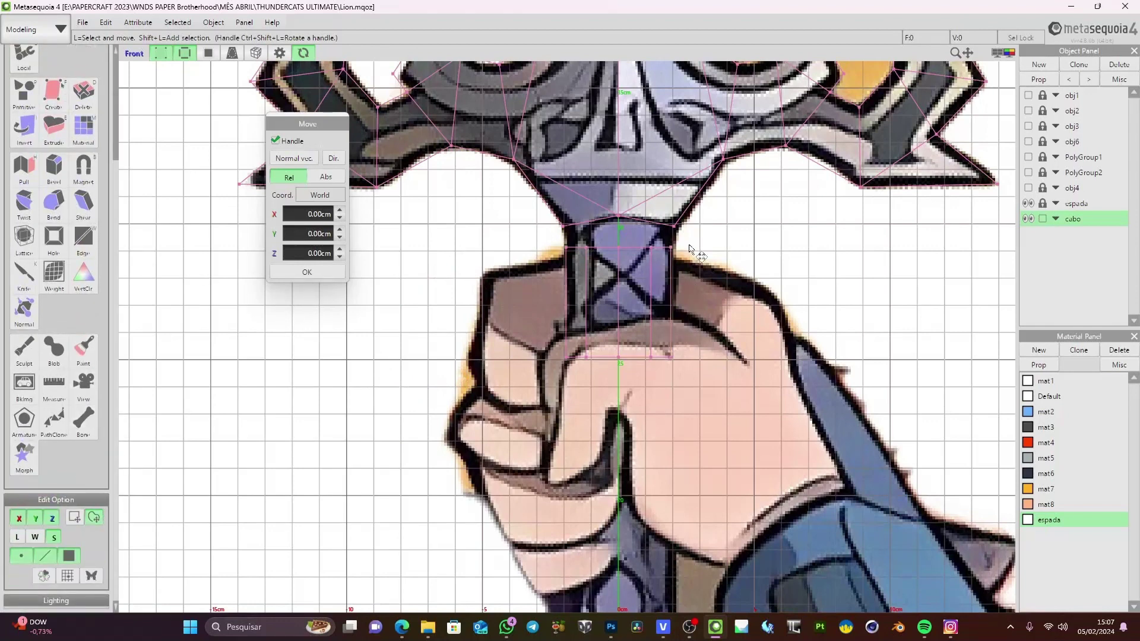
Select the cylinder's top end and move it up 1.90 cm along Y into the base of the guard
{"action": "left_click_drag", "start_coordinate": [614, 234], "coordinate": [689, 244]}
{"action": "middle_click_drag", "start_coordinate": [738, 270], "coordinate": [752, 348]}
{"action": "left_click_drag", "start_coordinate": [630, 269], "coordinate": [626, 217]}
{"action": "middle_click_drag", "start_coordinate": [774, 399], "coordinate": [778, 300]}
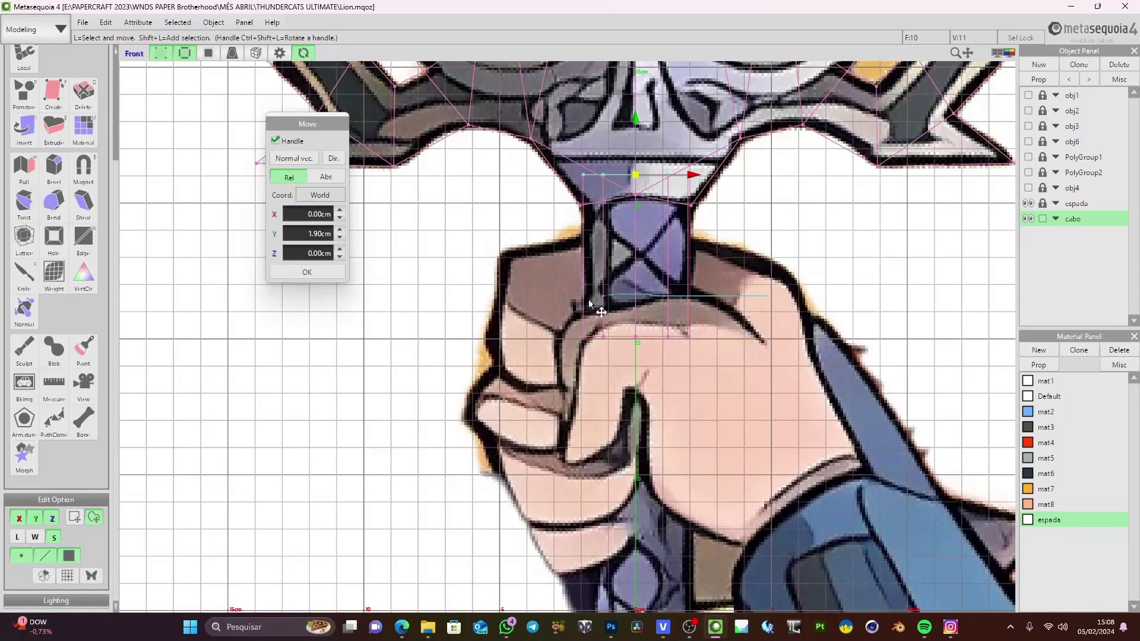
Select the cylinder's bottom end and move it down 19.18 cm along Y to where the grip meets the pommel
{"action": "scroll", "coordinate": [707, 412], "scroll_direction": "down", "scroll_amount": 5}
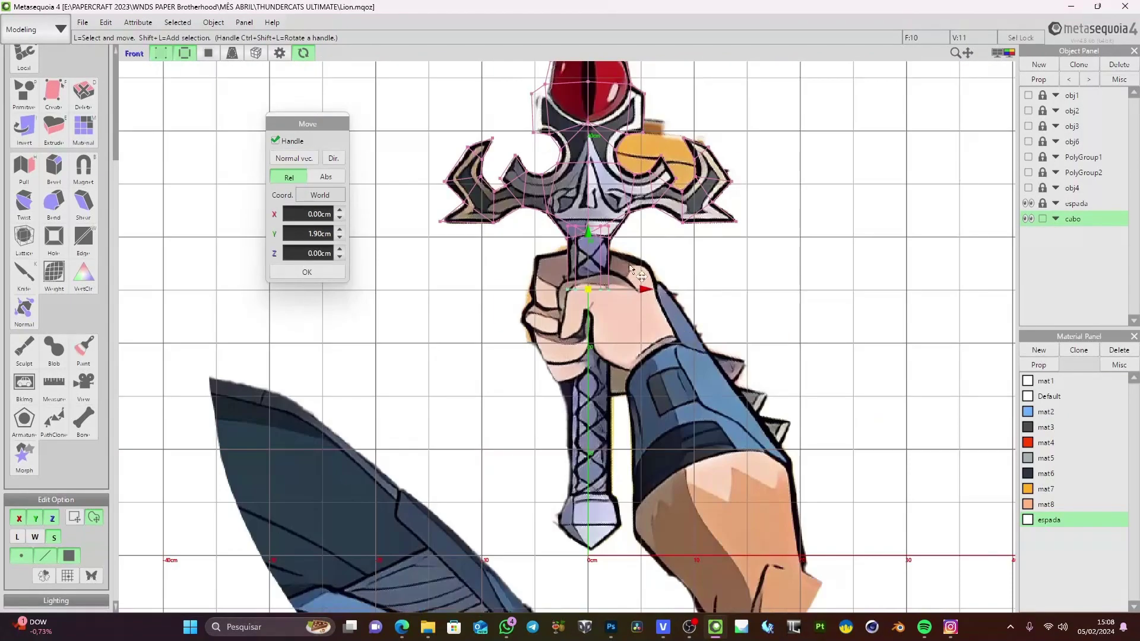
{"action": "left_click_drag", "start_coordinate": [594, 234], "coordinate": [599, 423]}
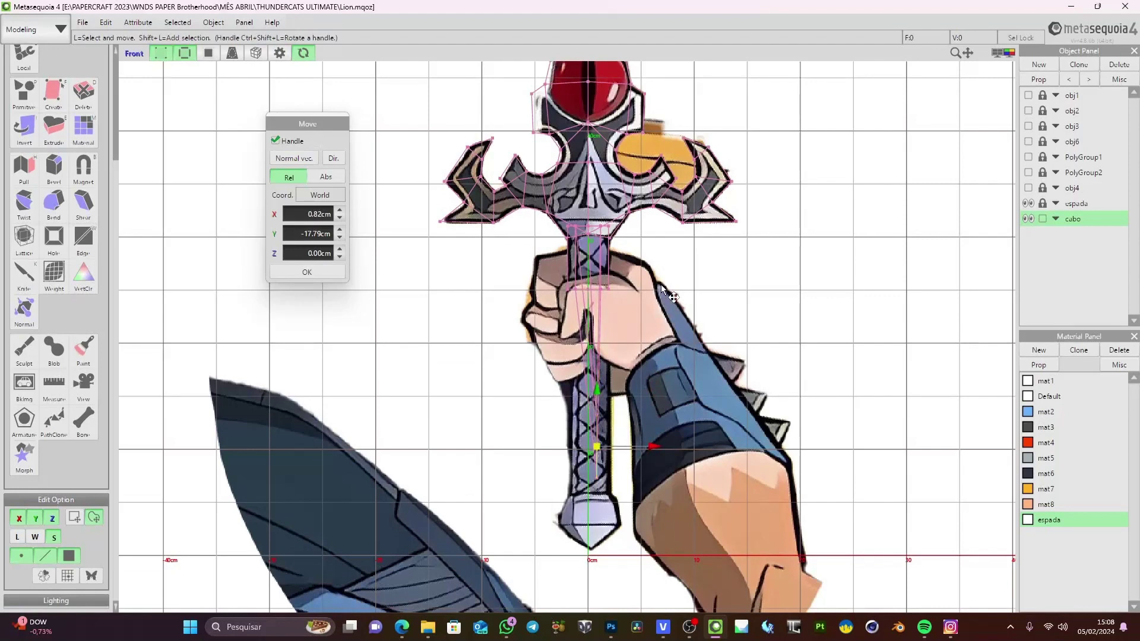
{"action": "key", "text": "ctrl+z"}
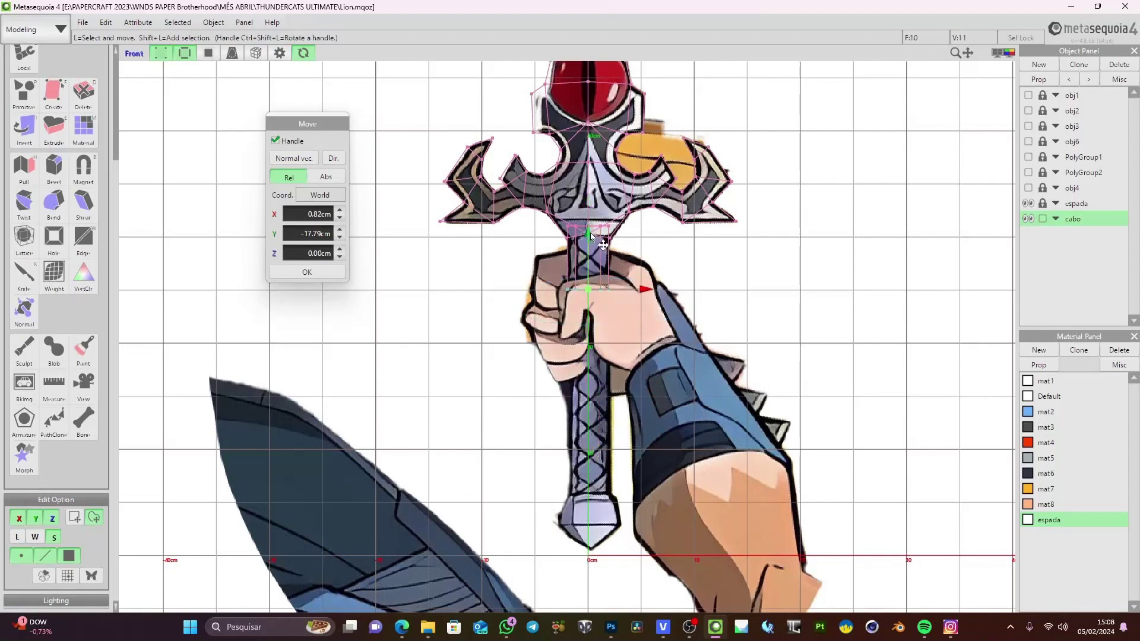
{"action": "left_click_drag", "start_coordinate": [589, 231], "coordinate": [597, 443]}
{"action": "middle_click_drag", "start_coordinate": [602, 449], "coordinate": [610, 310]}
{"action": "scroll", "coordinate": [616, 375], "scroll_direction": "up", "scroll_amount": 4}
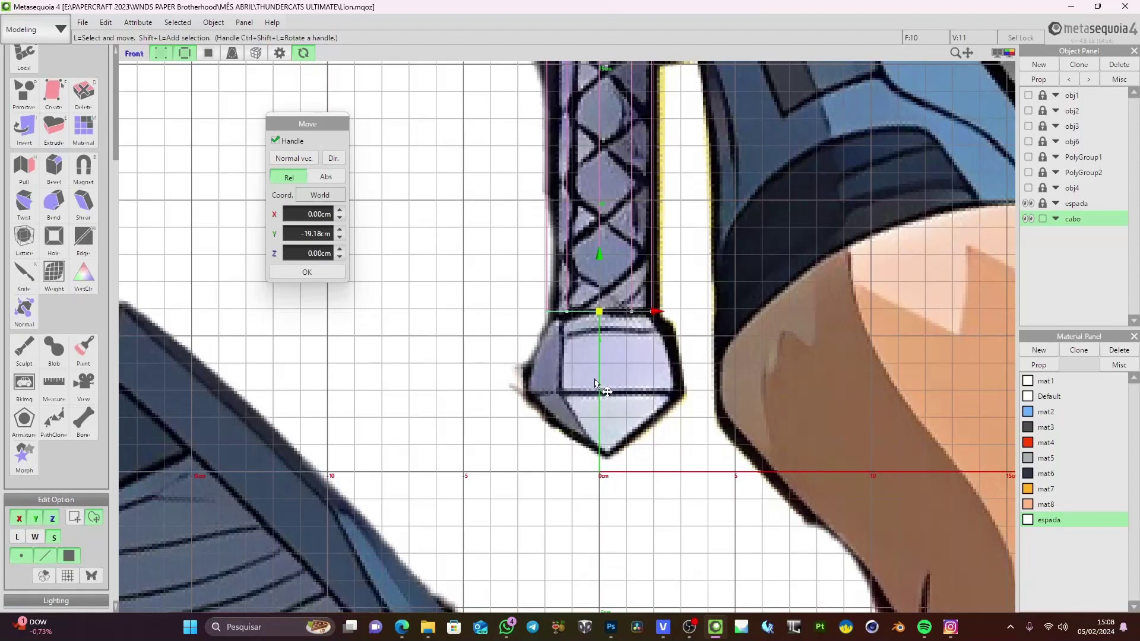
Extrude the faces at the handle's bottom end straight downward to form the pommel's first section
{"action": "left_click", "coordinate": [1012, 53]}
{"action": "left_click", "coordinate": [1012, 53]}
{"action": "right_click_drag", "start_coordinate": [827, 268], "coordinate": [728, 237]}
{"action": "scroll", "coordinate": [699, 266], "scroll_direction": "up", "scroll_amount": 4}
{"action": "middle_click_drag", "start_coordinate": [685, 192], "coordinate": [693, 281]}
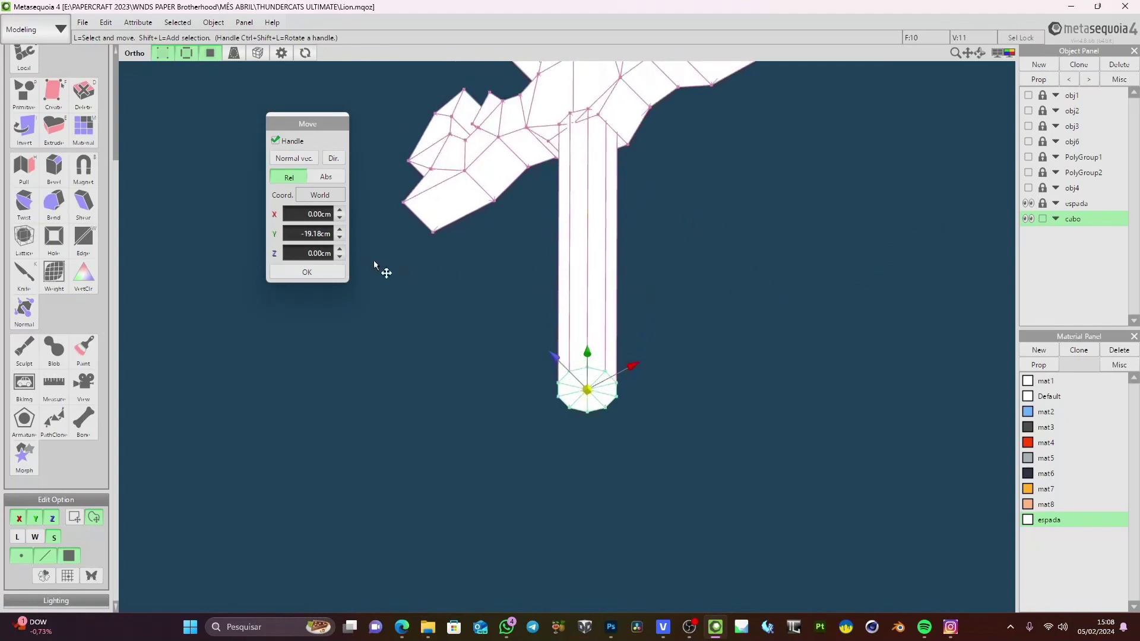
{"action": "scroll", "coordinate": [68, 188], "scroll_direction": "up", "scroll_amount": 2}
{"action": "scroll", "coordinate": [68, 191], "scroll_direction": "up", "scroll_amount": 1}
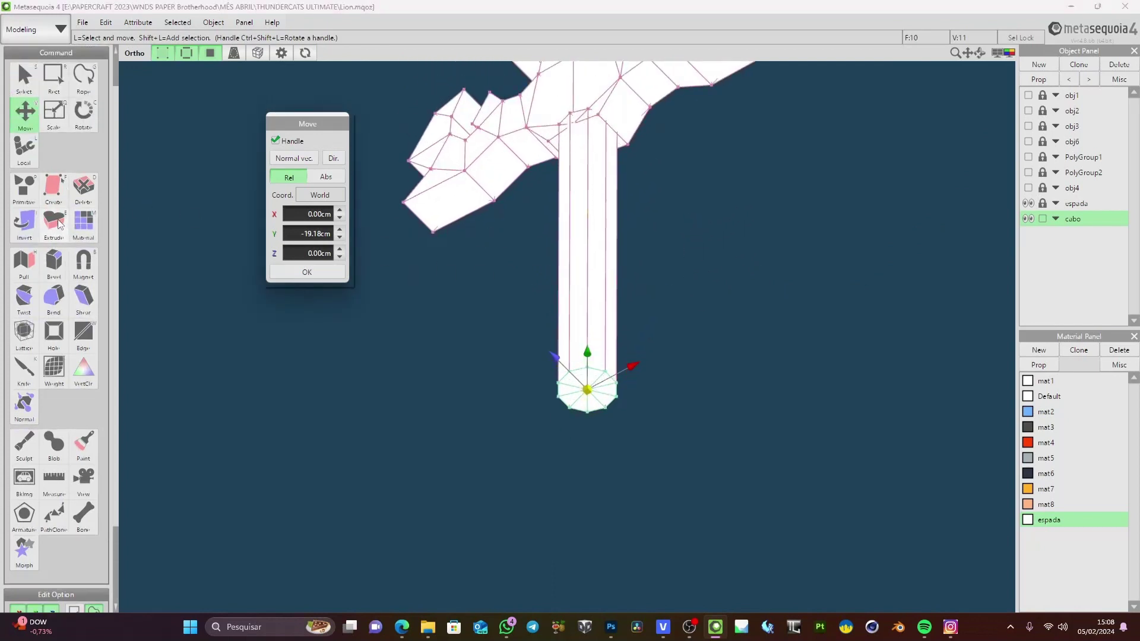
{"action": "left_click", "coordinate": [55, 222]}
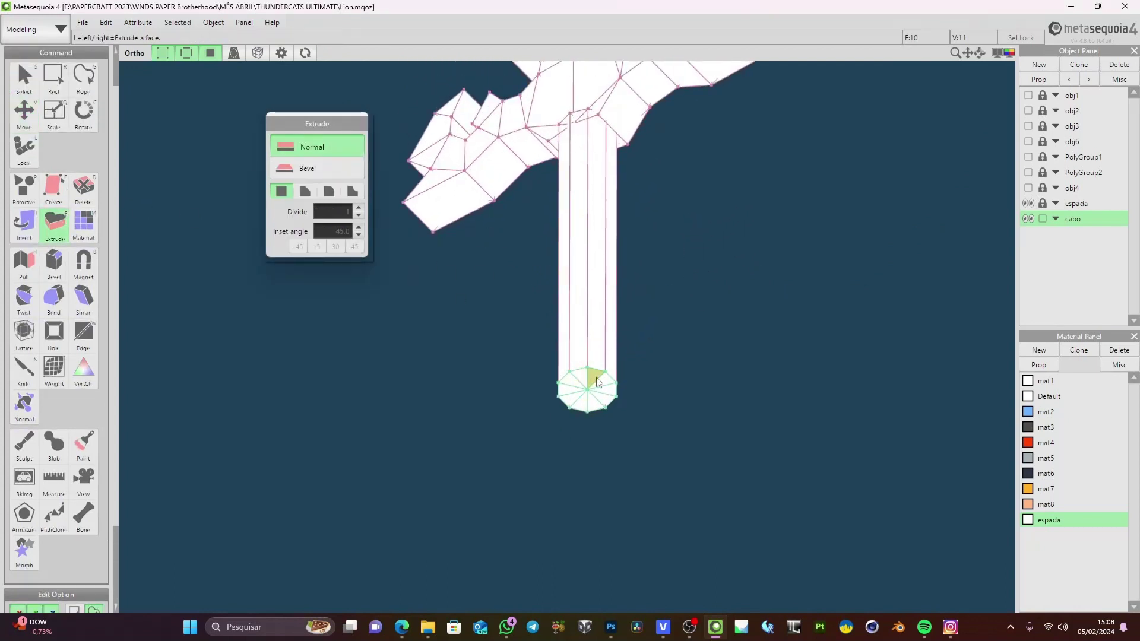
{"action": "left_click_drag", "start_coordinate": [588, 383], "coordinate": [654, 345]}
{"action": "right_click_drag", "start_coordinate": [671, 305], "coordinate": [679, 352]}
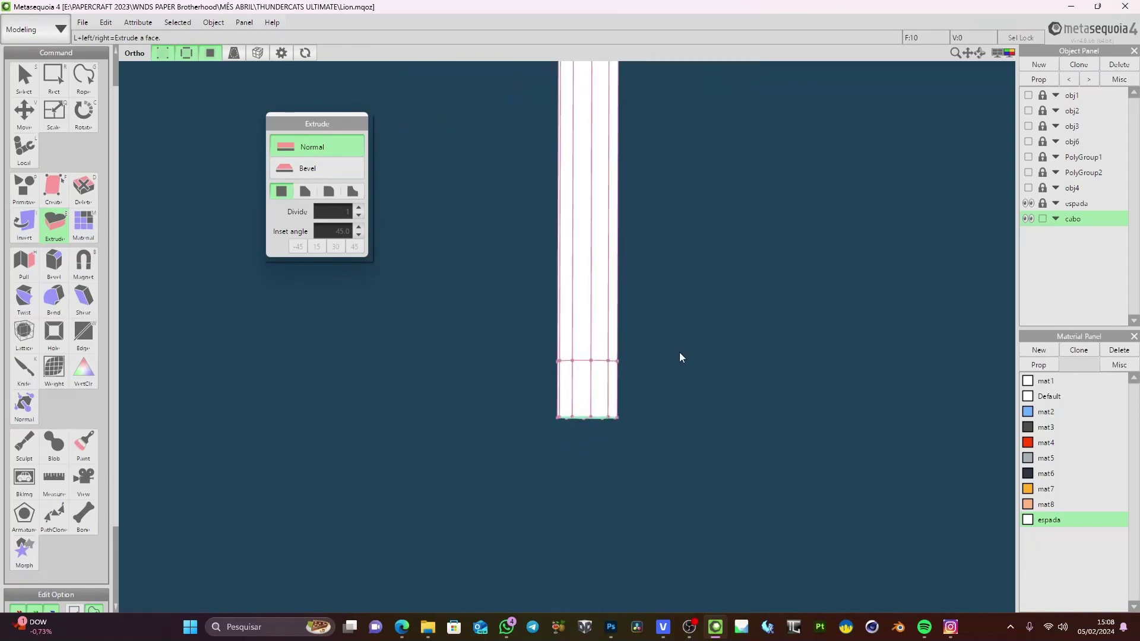
{"action": "right_click_drag", "start_coordinate": [658, 394], "coordinate": [693, 390]}
Move the extruded end up 0.79 cm along Y to the pommel's widest line in the front reference
{"action": "left_click", "coordinate": [1009, 55]}
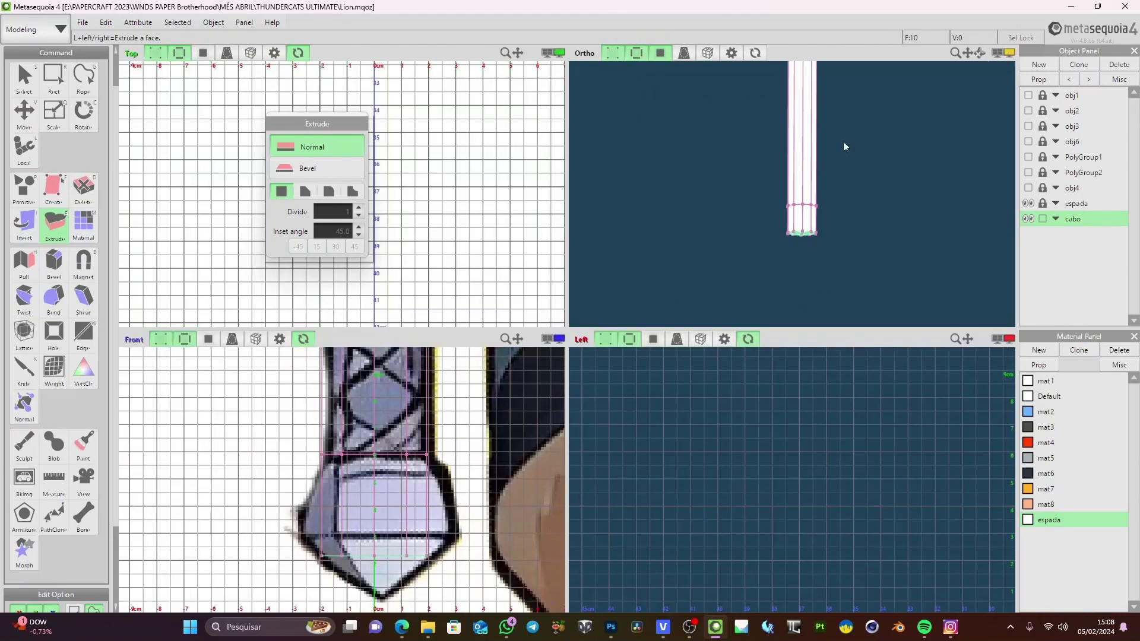
{"action": "left_click", "coordinate": [560, 341]}
{"action": "key", "text": "v"}
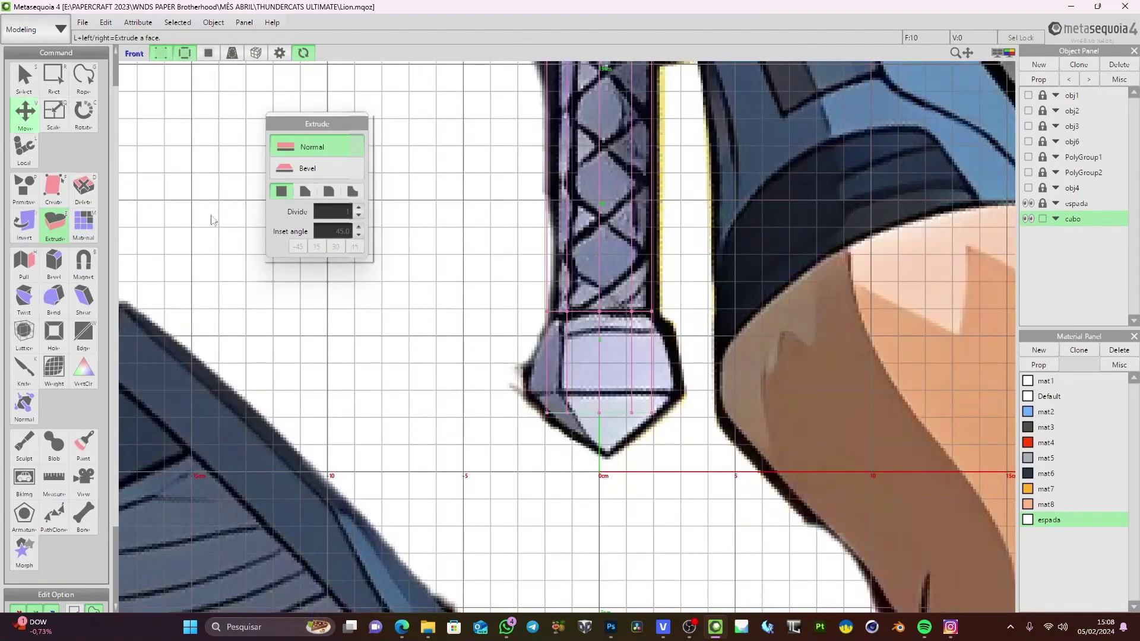
{"action": "left_click", "coordinate": [601, 364]}
{"action": "left_click_drag", "start_coordinate": [600, 364], "coordinate": [606, 340]}
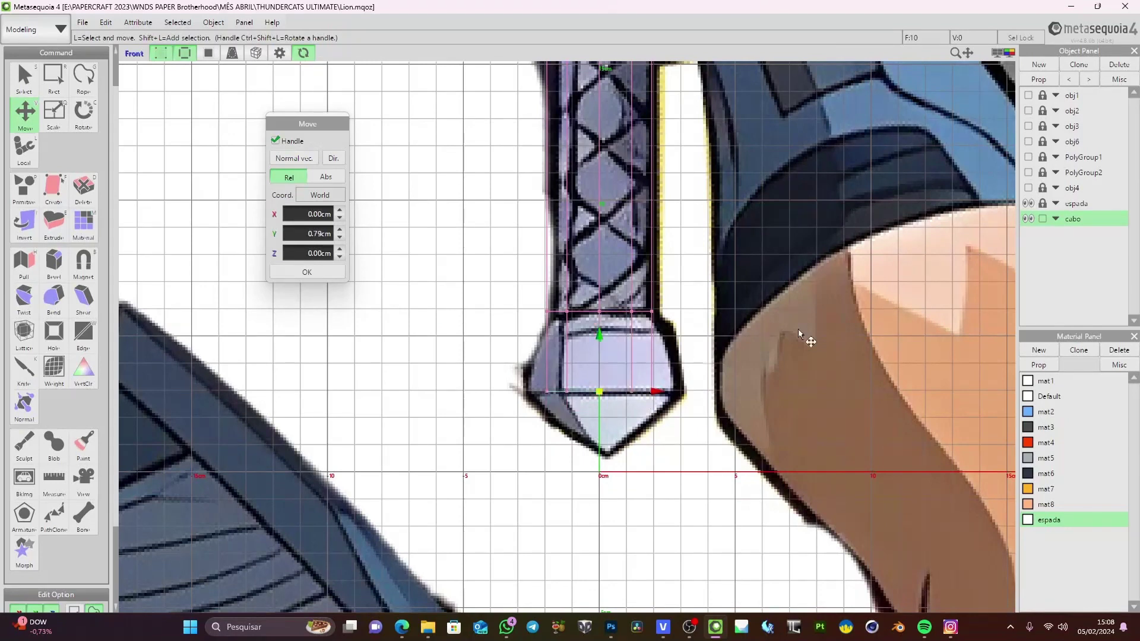
Extrude the handle's bottom end faces downward once more to form the pommel's lower section
{"action": "left_click", "coordinate": [1009, 52]}
{"action": "right_click_drag", "start_coordinate": [946, 205], "coordinate": [897, 221]}
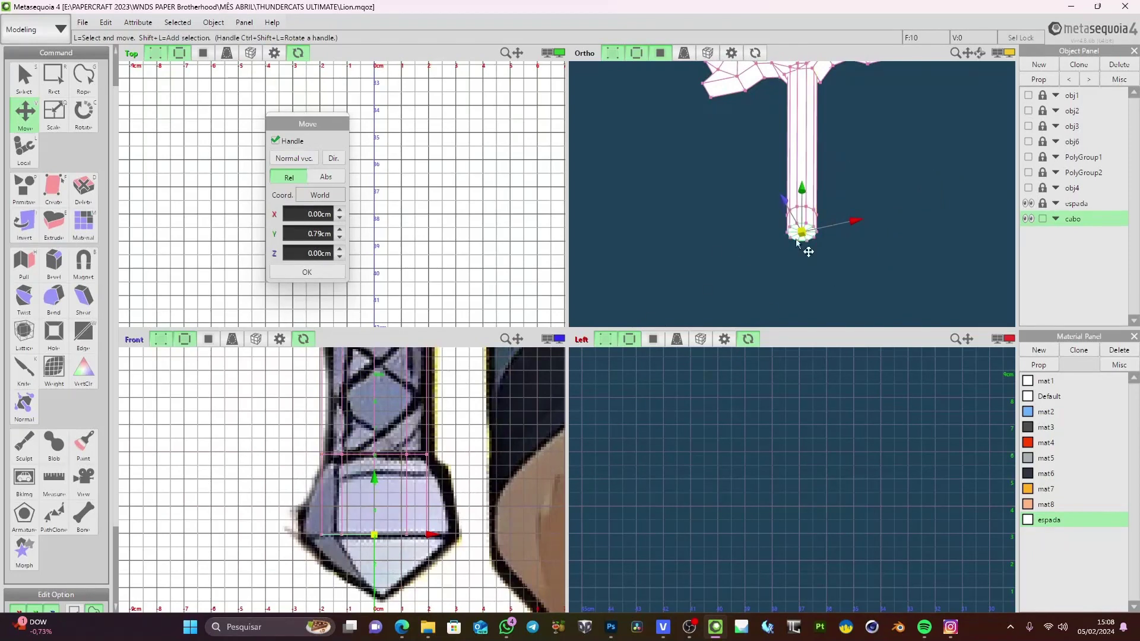
{"action": "left_click", "coordinate": [54, 223]}
{"action": "left_click_drag", "start_coordinate": [813, 237], "coordinate": [857, 227]}
{"action": "middle_click_drag", "start_coordinate": [423, 511], "coordinate": [437, 379]}
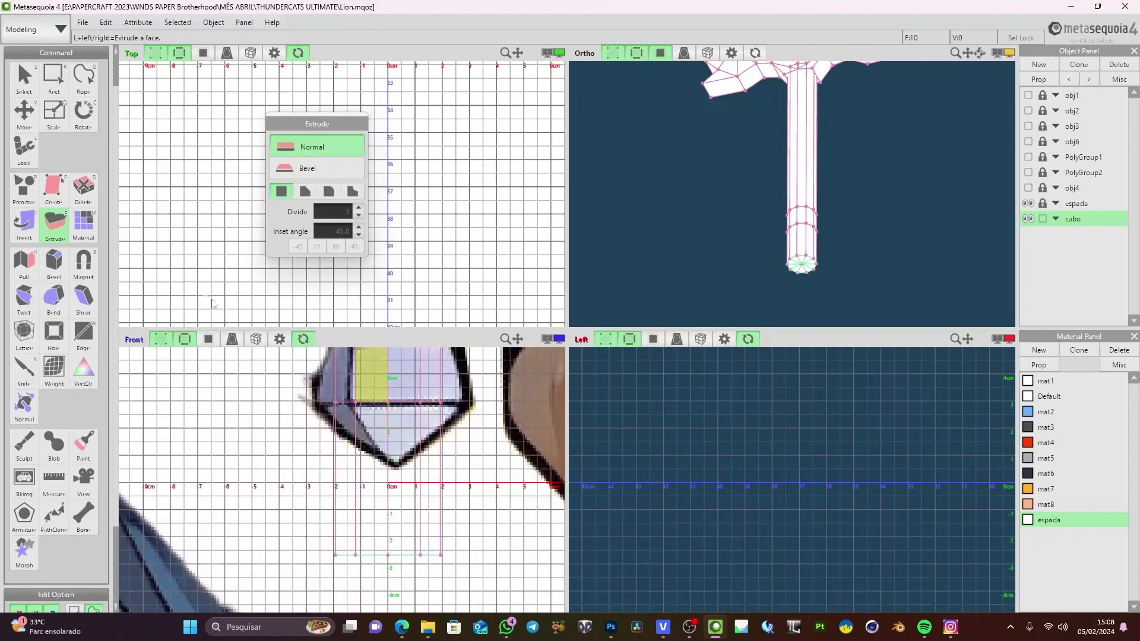
Move the new bottom end up 3.17 cm along Y only, to the height of the pommel's tip
{"action": "left_click", "coordinate": [25, 115]}
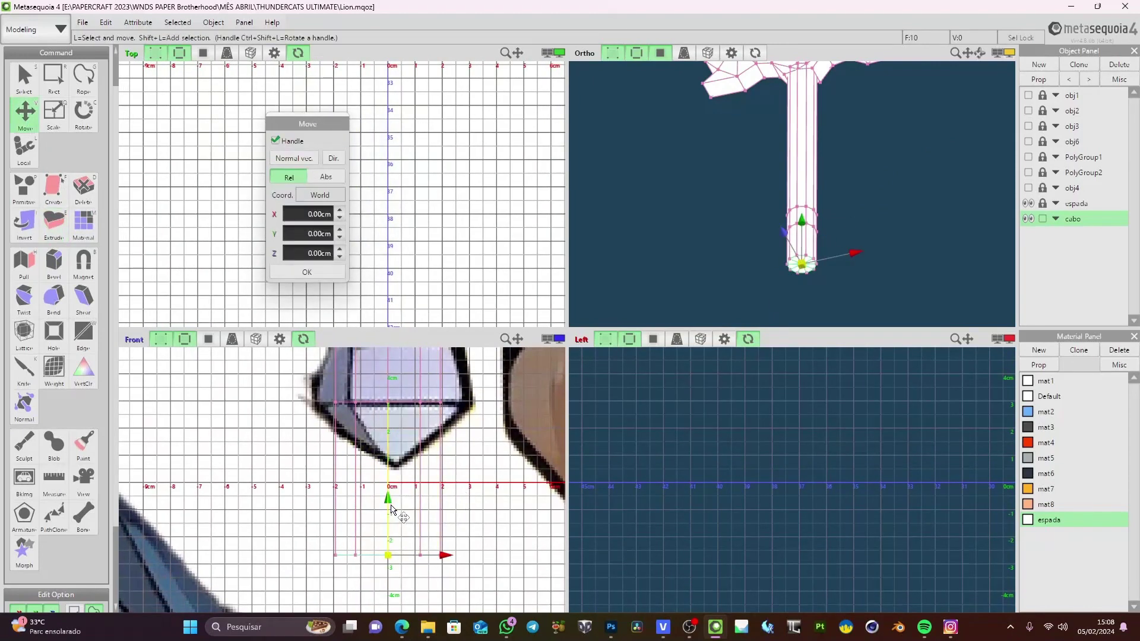
{"action": "left_click_drag", "start_coordinate": [390, 502], "coordinate": [397, 441]}
{"action": "key", "text": "ctrl+z"}
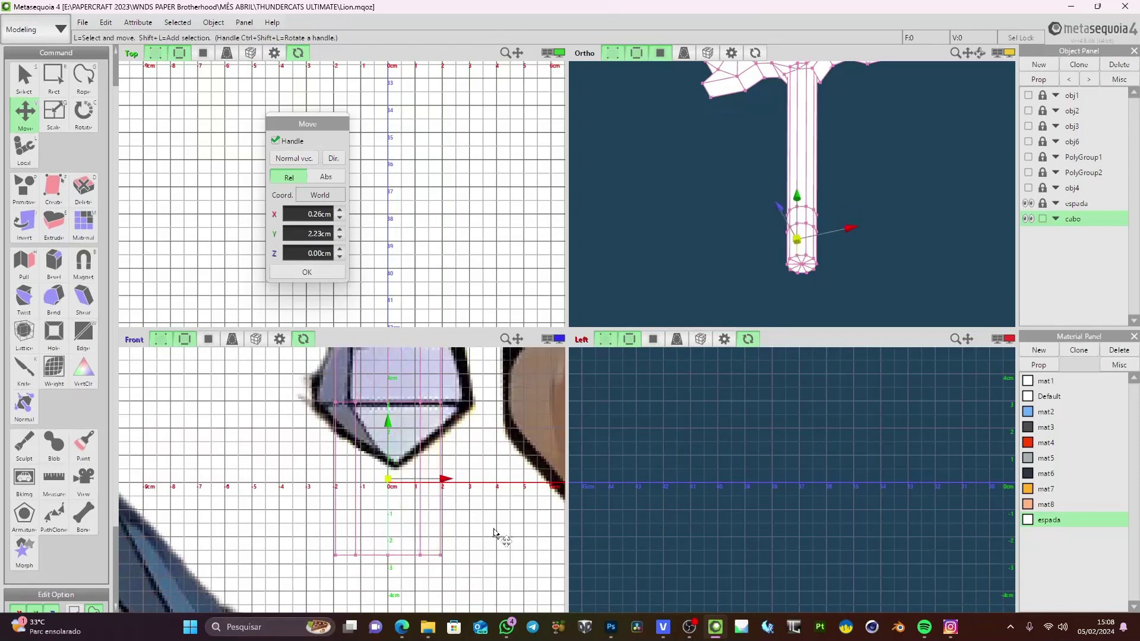
{"action": "mouse_move", "coordinate": [490, 523]}
{"action": "left_mouse_down"}
{"action": "mouse_move", "coordinate": [279, 564]}
{"action": "mouse_move", "coordinate": [406, 484]}
{"action": "left_mouse_up"}
{"action": "left_click_drag", "start_coordinate": [389, 502], "coordinate": [392, 416]}
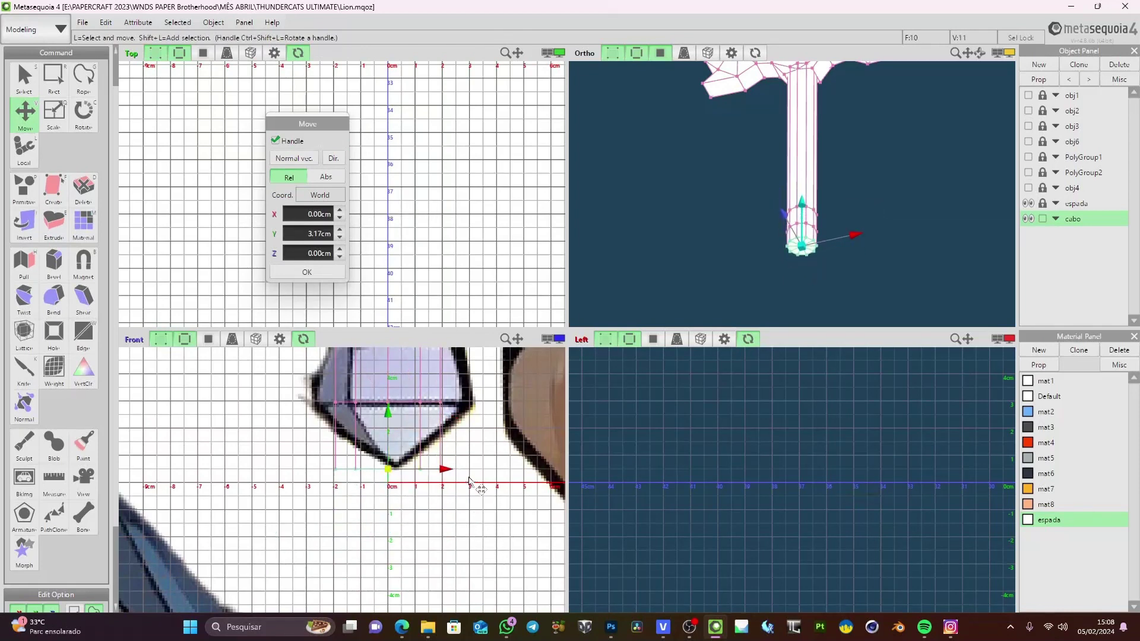
{"action": "right_click_drag", "start_coordinate": [785, 295], "coordinate": [786, 242]}
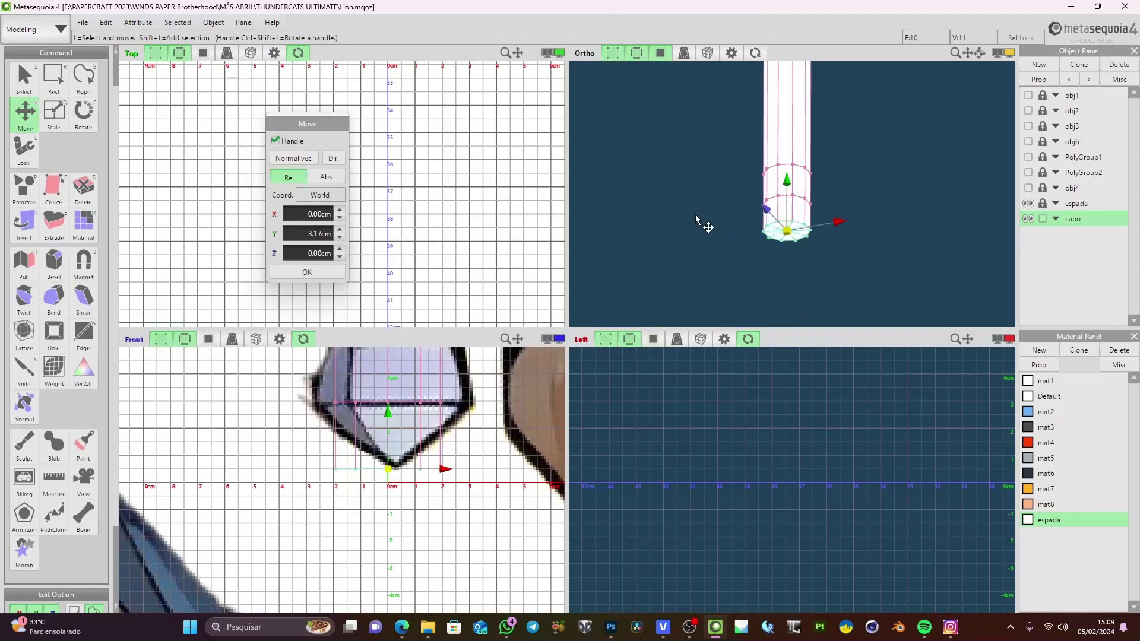
{"action": "key", "text": "ctrl+j"}
{"action": "right_click_drag", "start_coordinate": [766, 283], "coordinate": [781, 236]}
{"action": "left_click", "coordinate": [850, 286]}
{"action": "right_click_drag", "start_coordinate": [850, 286], "coordinate": [832, 310]}
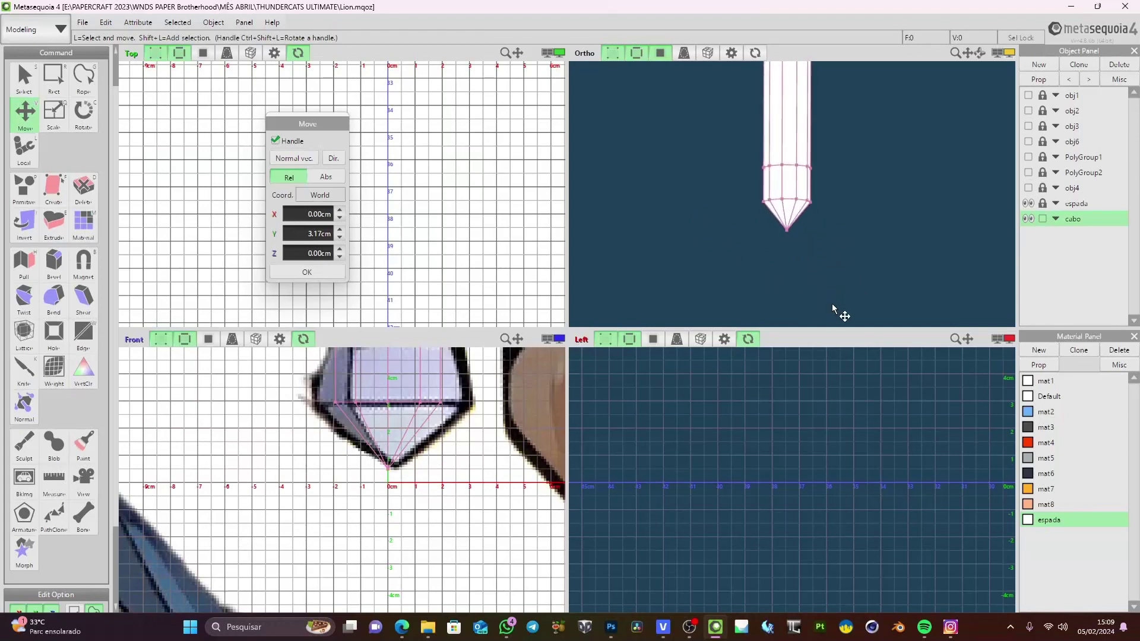
{"action": "key", "text": "ctrl+z"}
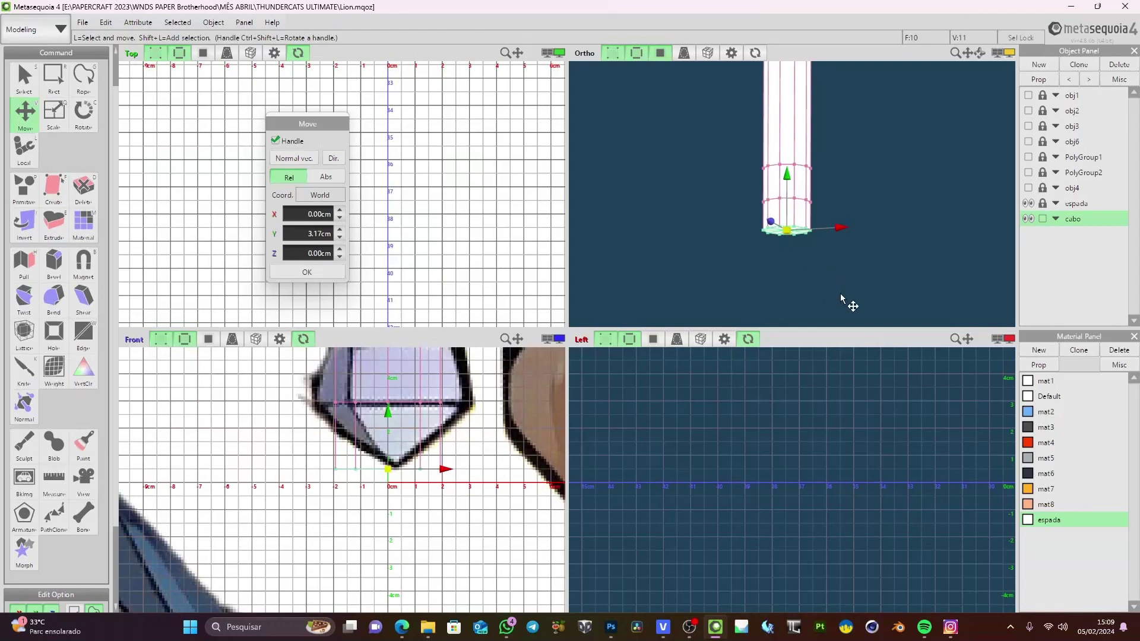
Join the vertices of the handle's lowest ring into a single point to form the pommel's tip
{"action": "left_click", "coordinate": [177, 23]}
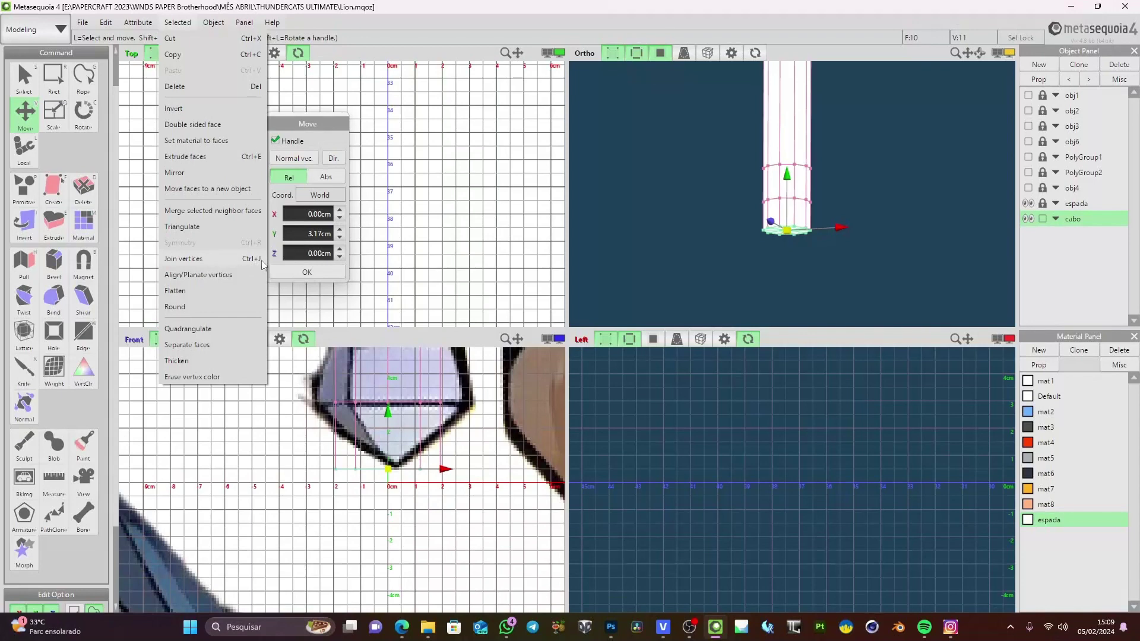
{"action": "left_click", "coordinate": [184, 259]}
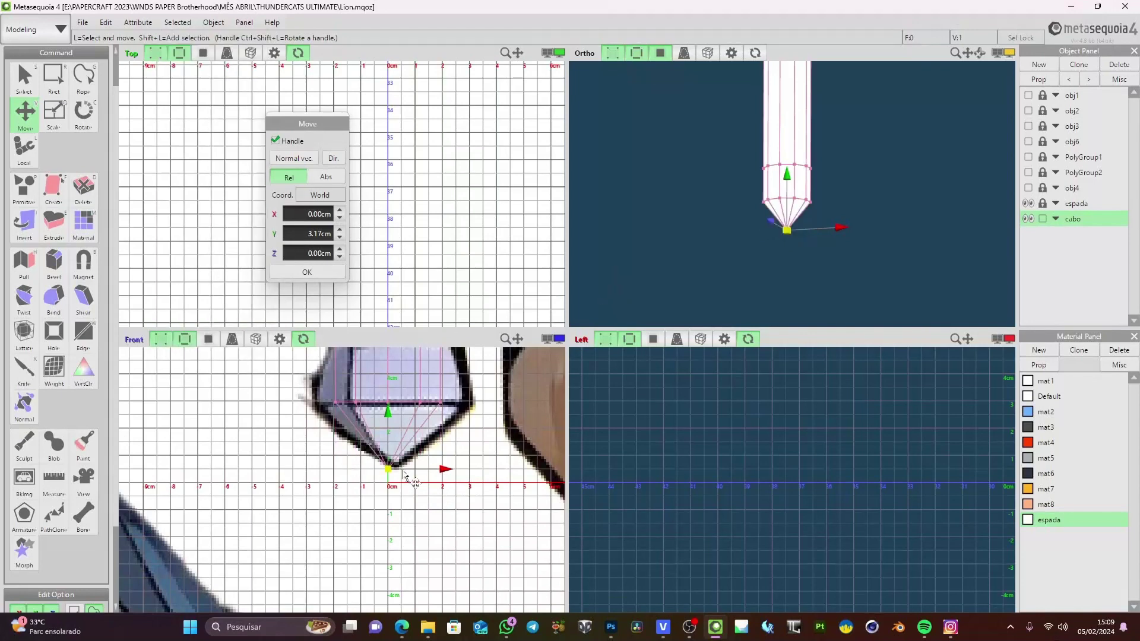
{"action": "middle_click_drag", "start_coordinate": [448, 424], "coordinate": [439, 529]}
{"action": "mouse_move", "coordinate": [478, 443]}
{"action": "left_mouse_down"}
{"action": "mouse_move", "coordinate": [386, 419]}
{"action": "mouse_move", "coordinate": [311, 426]}
{"action": "left_mouse_up"}
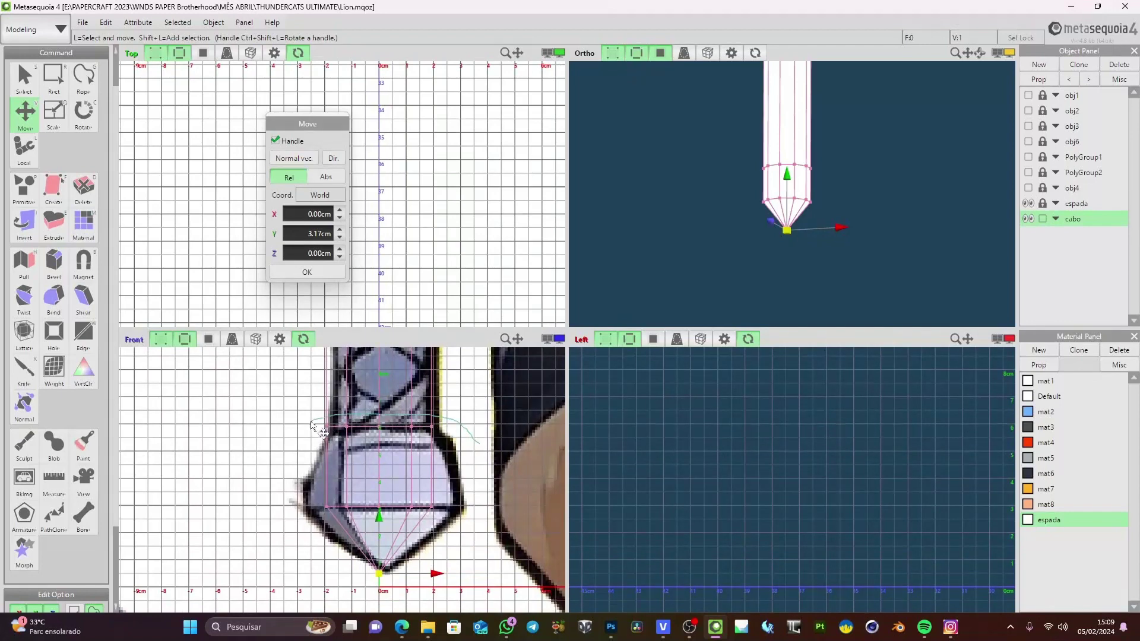
{"action": "mouse_move", "coordinate": [297, 505]}
{"action": "left_mouse_down"}
{"action": "mouse_move", "coordinate": [398, 529]}
{"action": "mouse_move", "coordinate": [475, 506]}
{"action": "mouse_move", "coordinate": [479, 451]}
{"action": "left_mouse_up"}
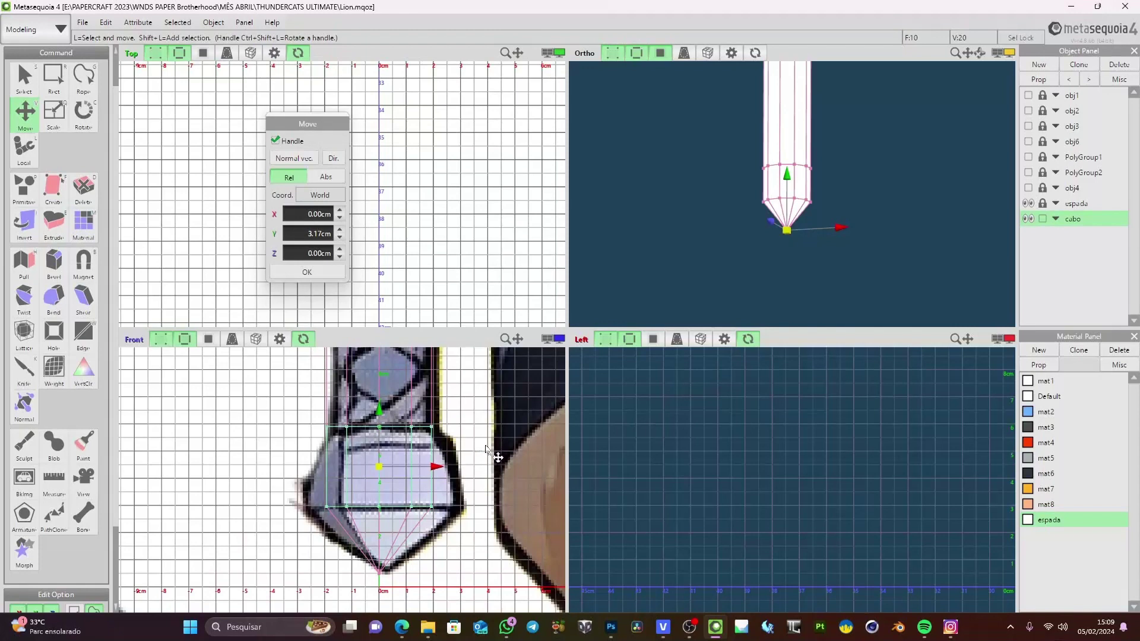
{"action": "left_click", "coordinate": [53, 222]}
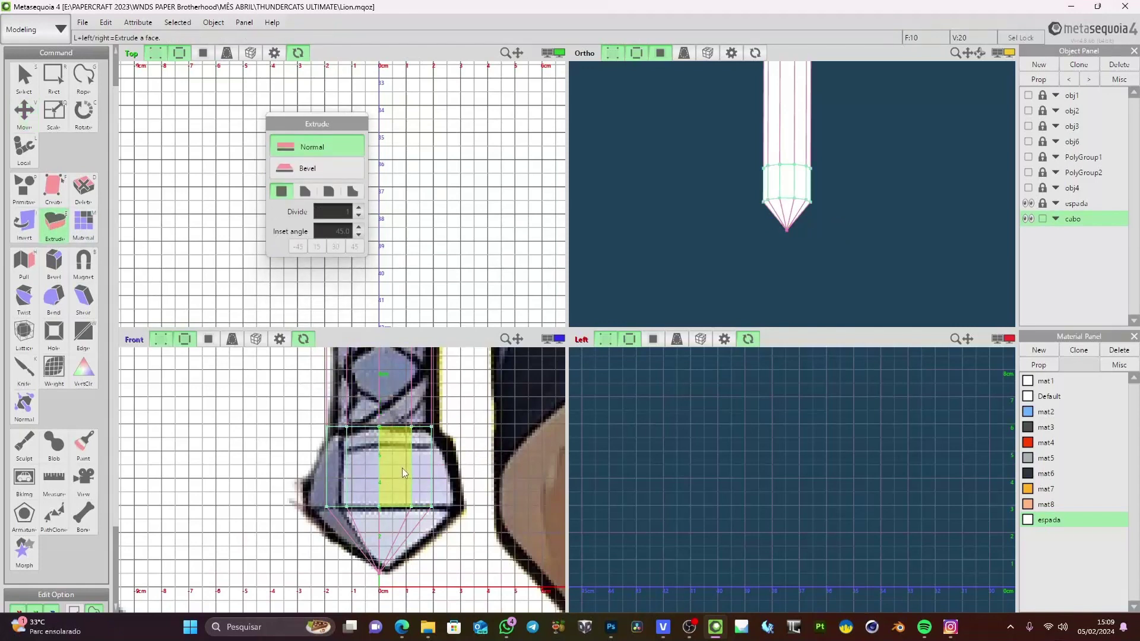
{"action": "left_click_drag", "start_coordinate": [402, 468], "coordinate": [447, 470]}
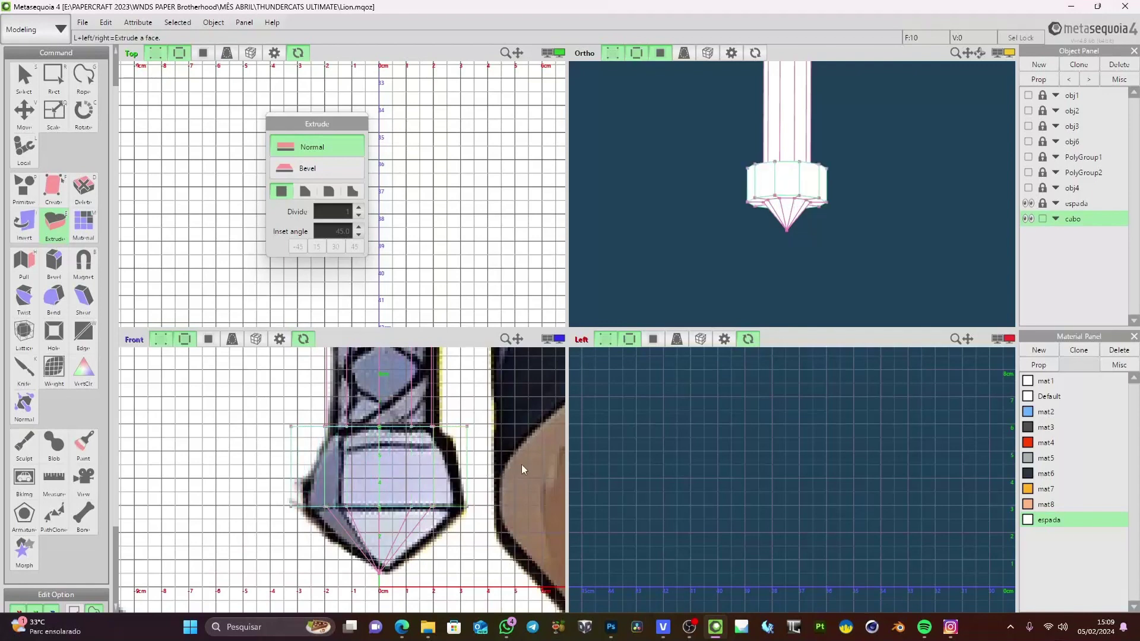
{"action": "right_click_drag", "start_coordinate": [672, 204], "coordinate": [734, 216]}
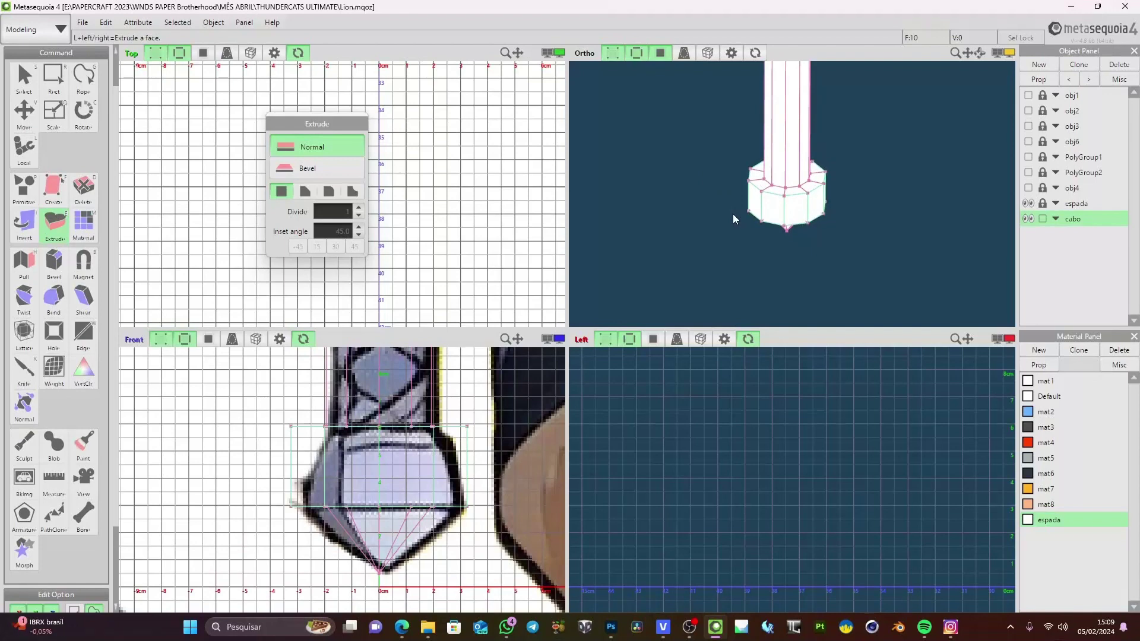
{"action": "key", "text": "ctrl+z"}
{"action": "right_click_drag", "start_coordinate": [740, 218], "coordinate": [725, 209]}
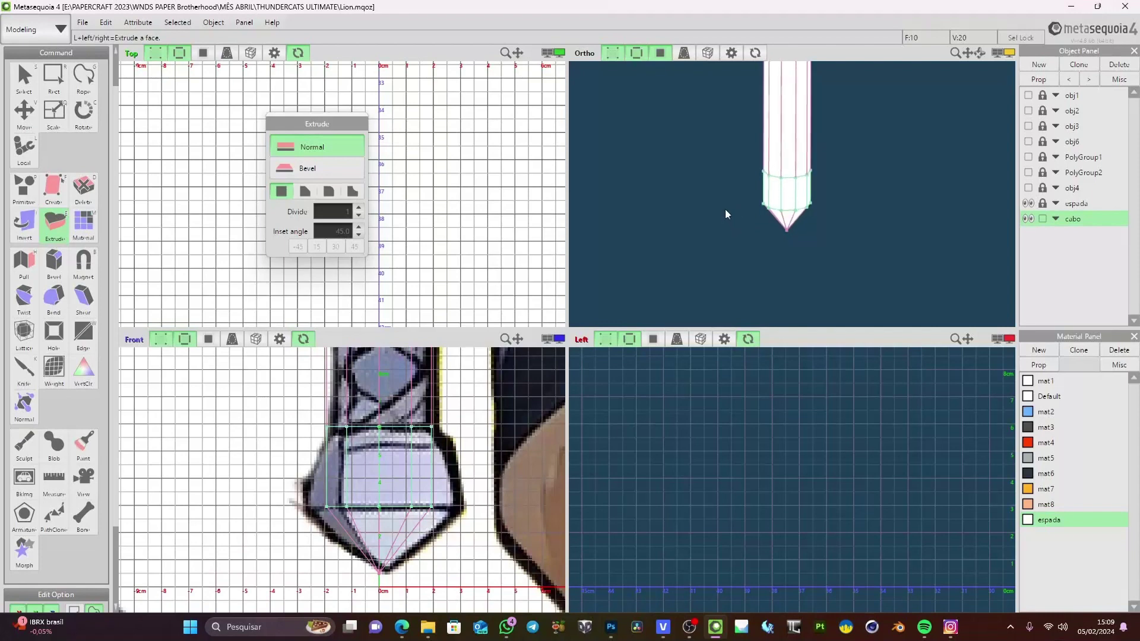
{"action": "left_click", "coordinate": [24, 111]}
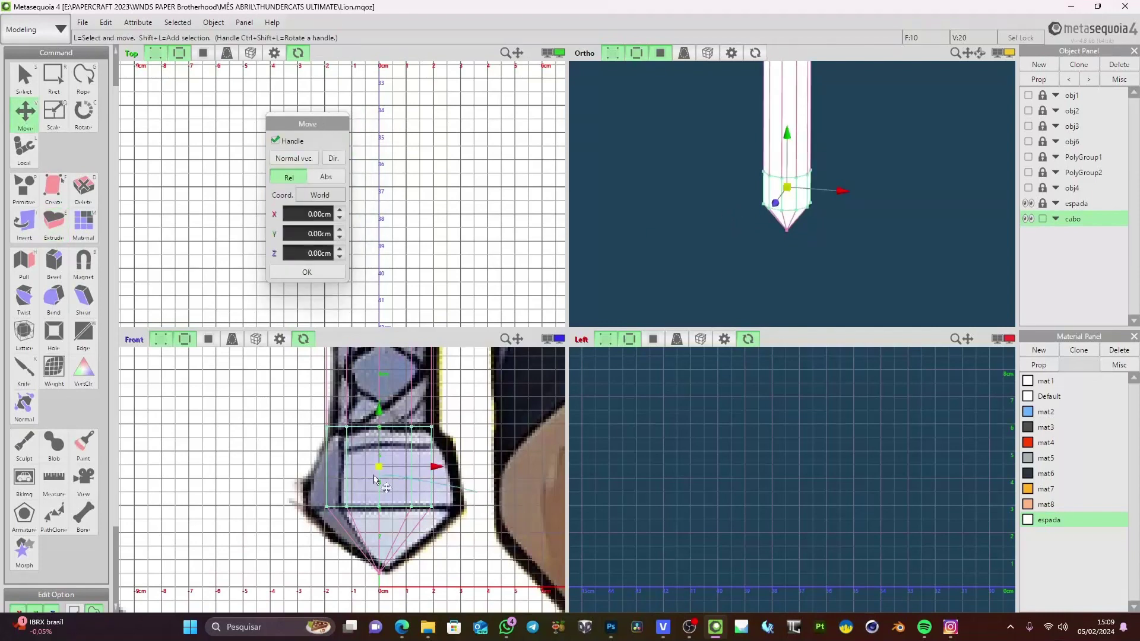
{"action": "mouse_move", "coordinate": [297, 493]}
{"action": "left_mouse_down"}
{"action": "mouse_move", "coordinate": [304, 518]}
{"action": "mouse_move", "coordinate": [491, 515]}
{"action": "left_mouse_up"}
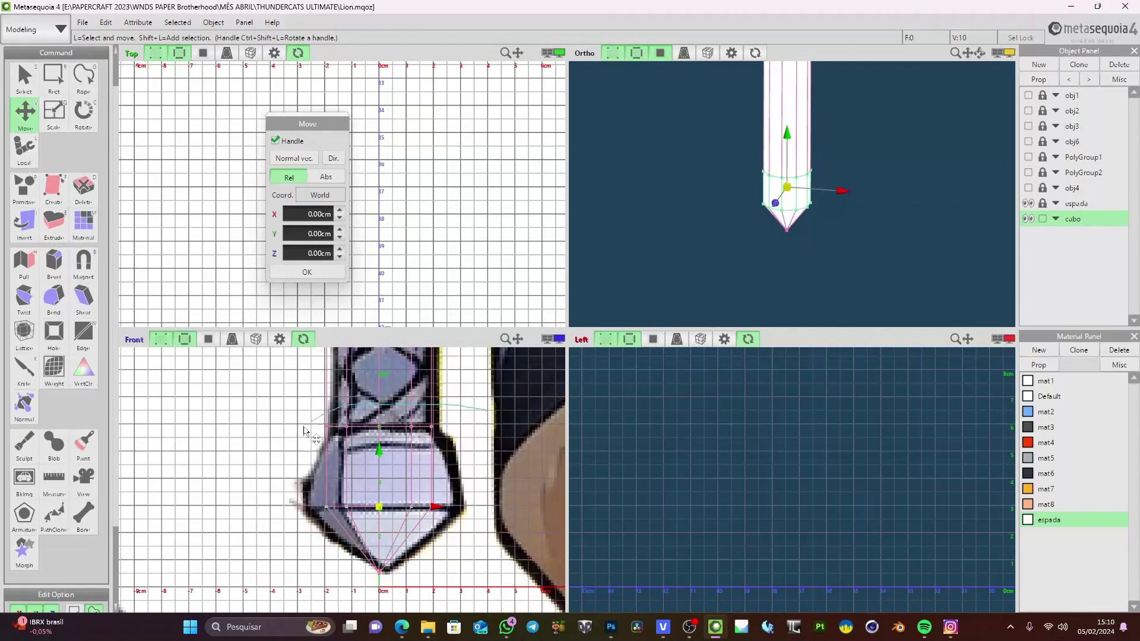
{"action": "mouse_move", "coordinate": [294, 523]}
{"action": "left_mouse_down"}
{"action": "mouse_move", "coordinate": [371, 544]}
{"action": "mouse_move", "coordinate": [484, 389]}
{"action": "left_mouse_up"}
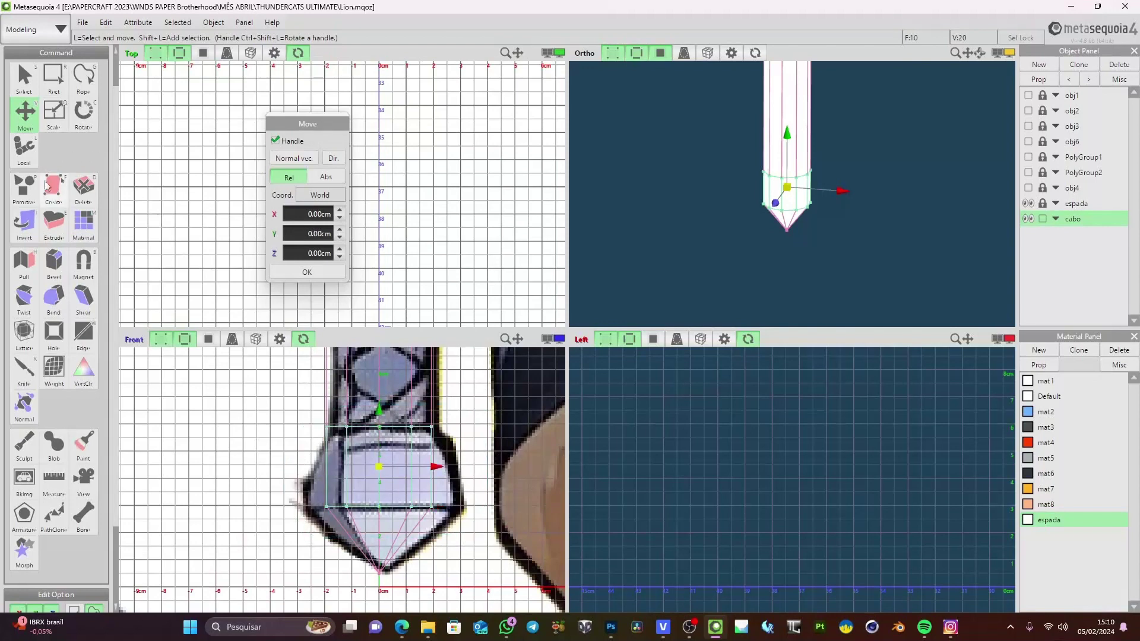
{"action": "left_click", "coordinate": [53, 223]}
{"action": "left_click_drag", "start_coordinate": [400, 468], "coordinate": [433, 462]}
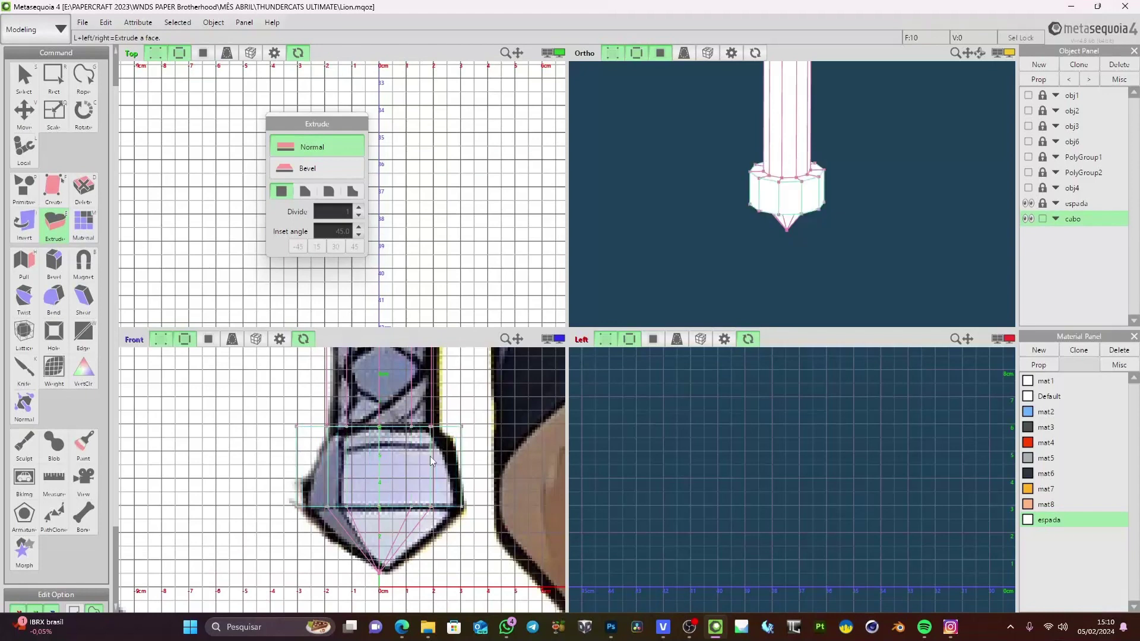
{"action": "mouse_move", "coordinate": [750, 225]}
{"action": "right_mouse_down"}
{"action": "mouse_move", "coordinate": [772, 231]}
{"action": "mouse_move", "coordinate": [759, 219]}
{"action": "right_mouse_up"}
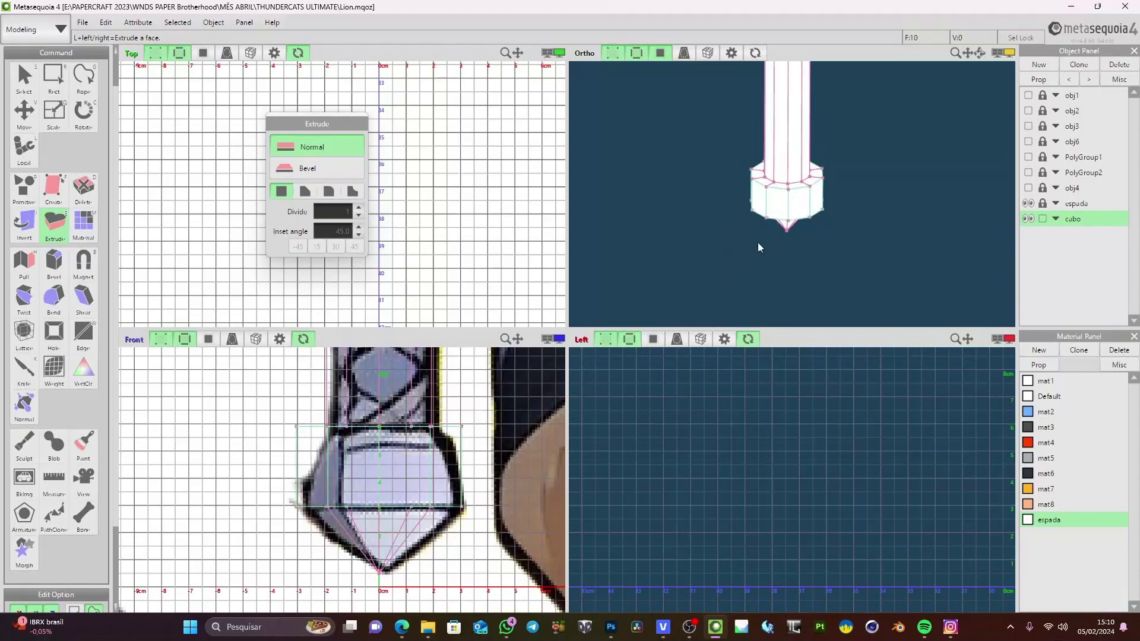
{"action": "scroll", "coordinate": [757, 241], "scroll_direction": "up", "scroll_amount": 4}
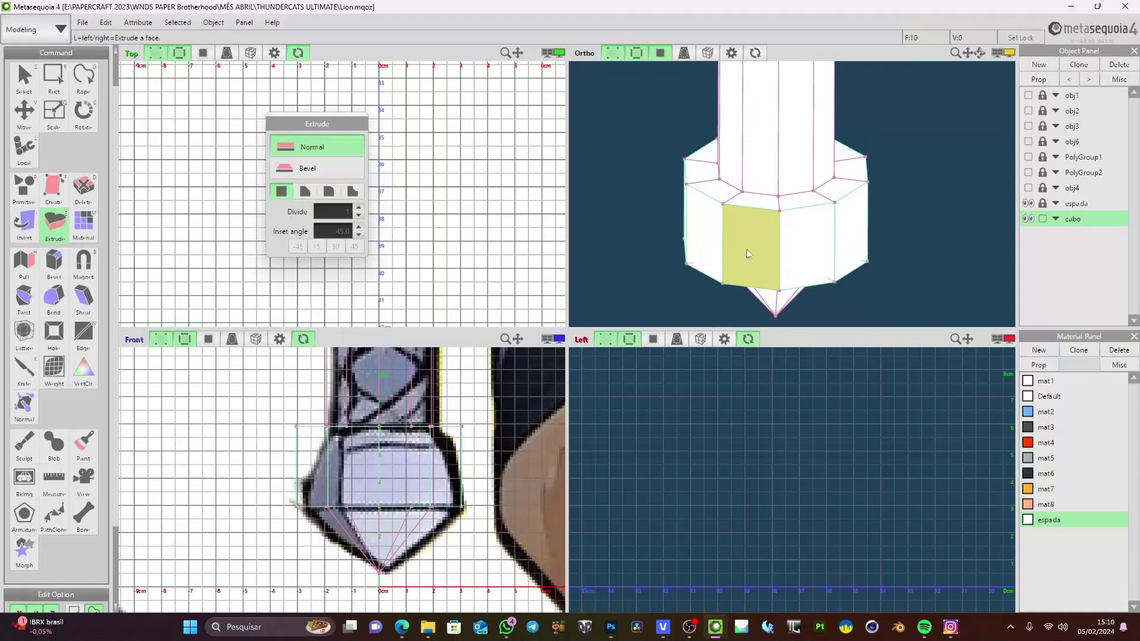
{"action": "right_click_drag", "start_coordinate": [752, 248], "coordinate": [696, 251]}
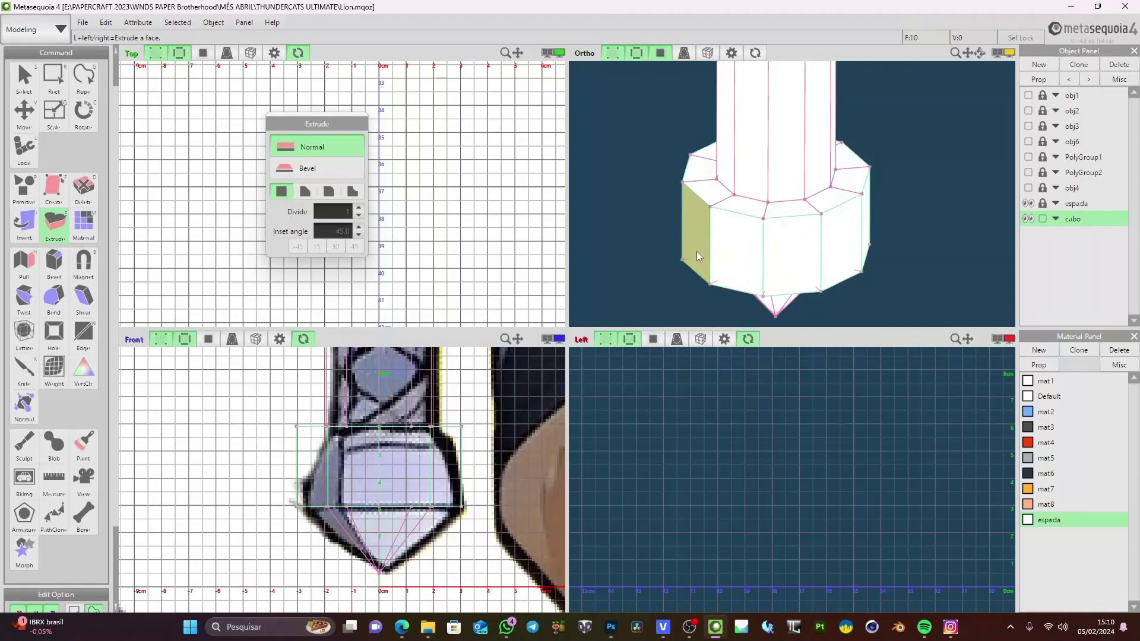
{"action": "right_click_drag", "start_coordinate": [697, 251], "coordinate": [734, 251]}
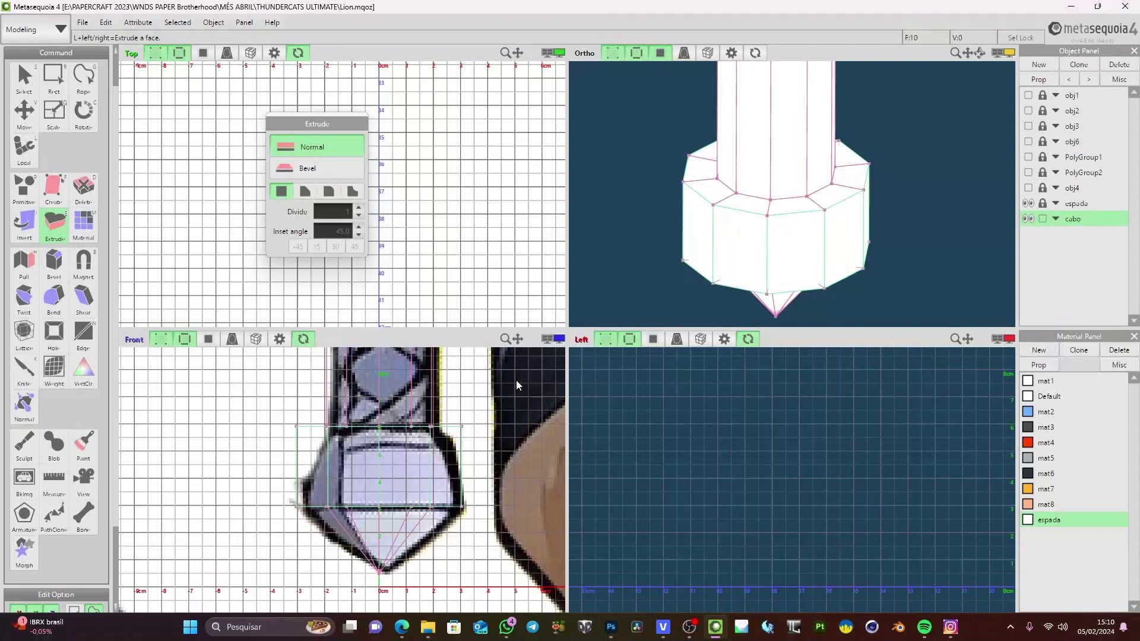
{"action": "key", "text": "ctrl+z"}
{"action": "right_click_drag", "start_coordinate": [753, 254], "coordinate": [787, 220]}
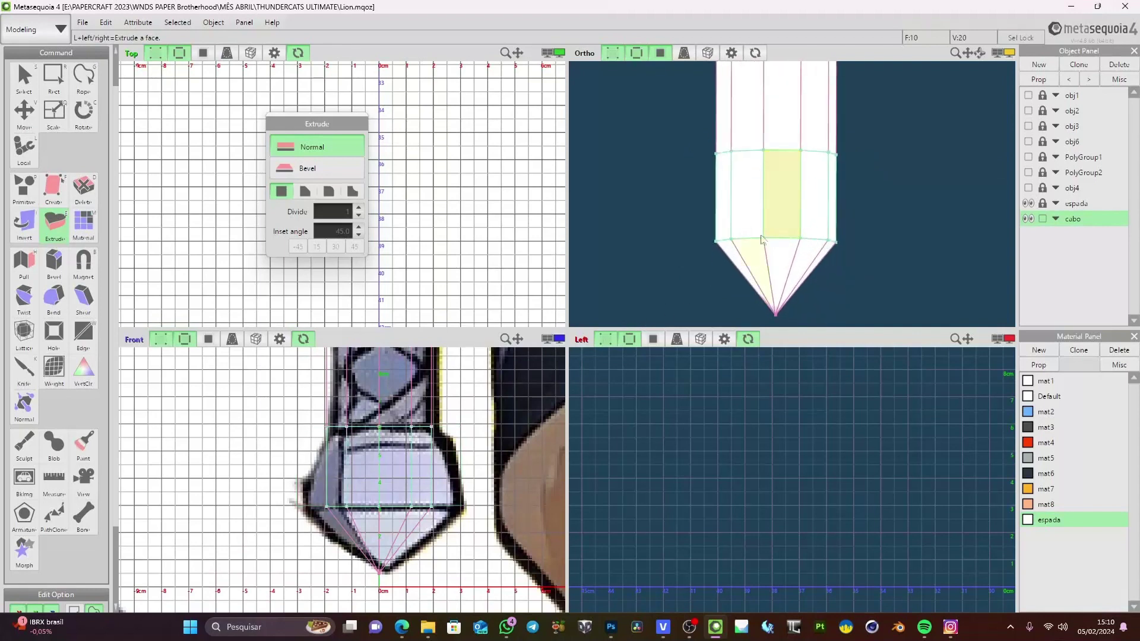
Select the ring of vertices just above the pommel's tip and scale it by 1.55 to match the reference outline
{"action": "left_click", "coordinate": [30, 118]}
{"action": "mouse_move", "coordinate": [462, 489]}
{"action": "left_mouse_down"}
{"action": "mouse_move", "coordinate": [348, 486]}
{"action": "mouse_move", "coordinate": [410, 529]}
{"action": "mouse_move", "coordinate": [493, 514]}
{"action": "left_mouse_up"}
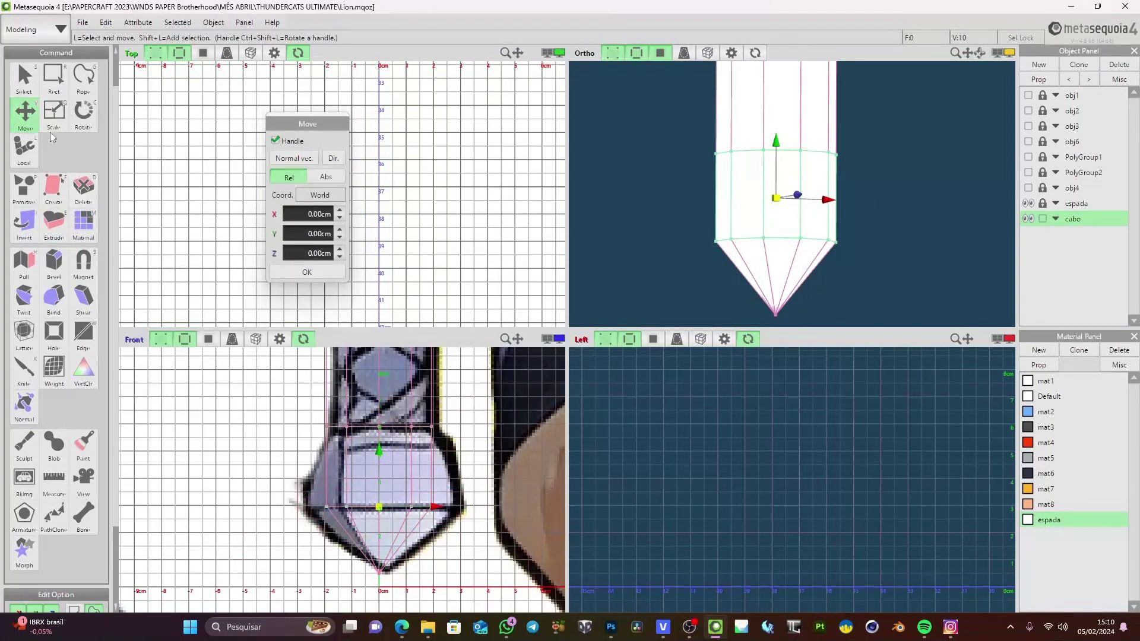
{"action": "left_click", "coordinate": [54, 111]}
{"action": "left_click_drag", "start_coordinate": [384, 513], "coordinate": [433, 513]}
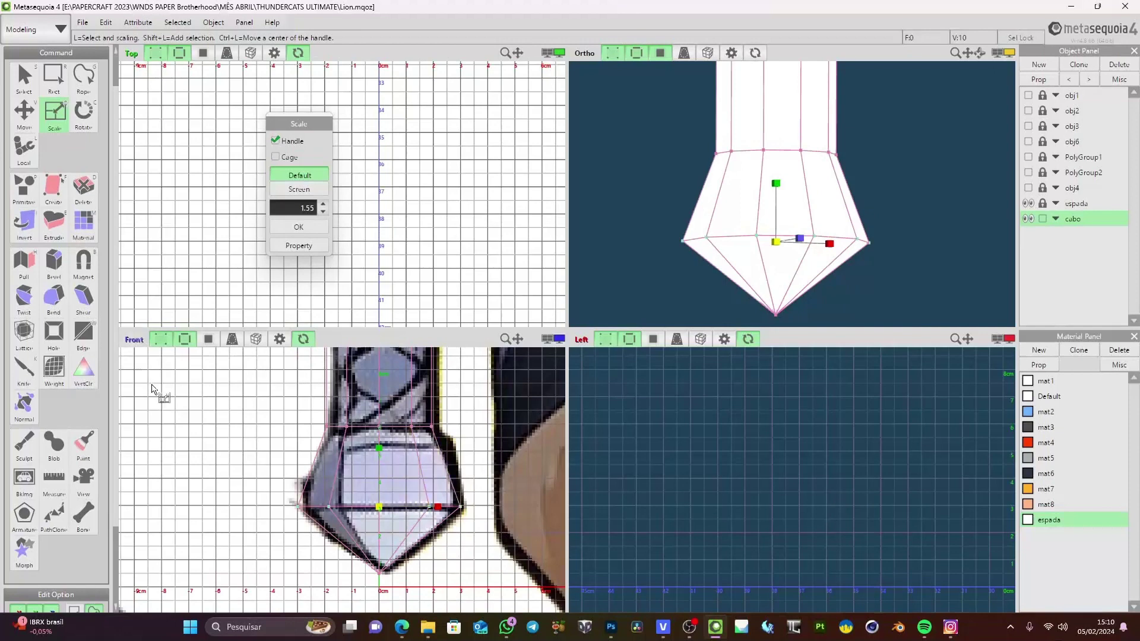
Cut a continual edge loop around the upper part of the pommel, along the band line in the reference image
{"action": "left_click", "coordinate": [26, 373]}
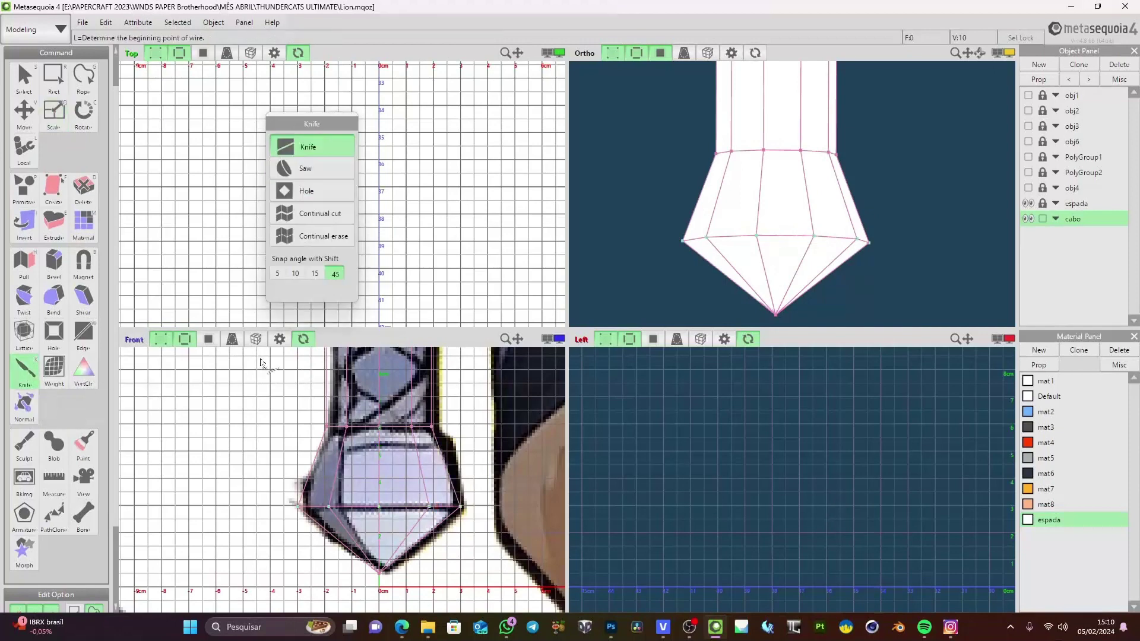
{"action": "left_click", "coordinate": [321, 215]}
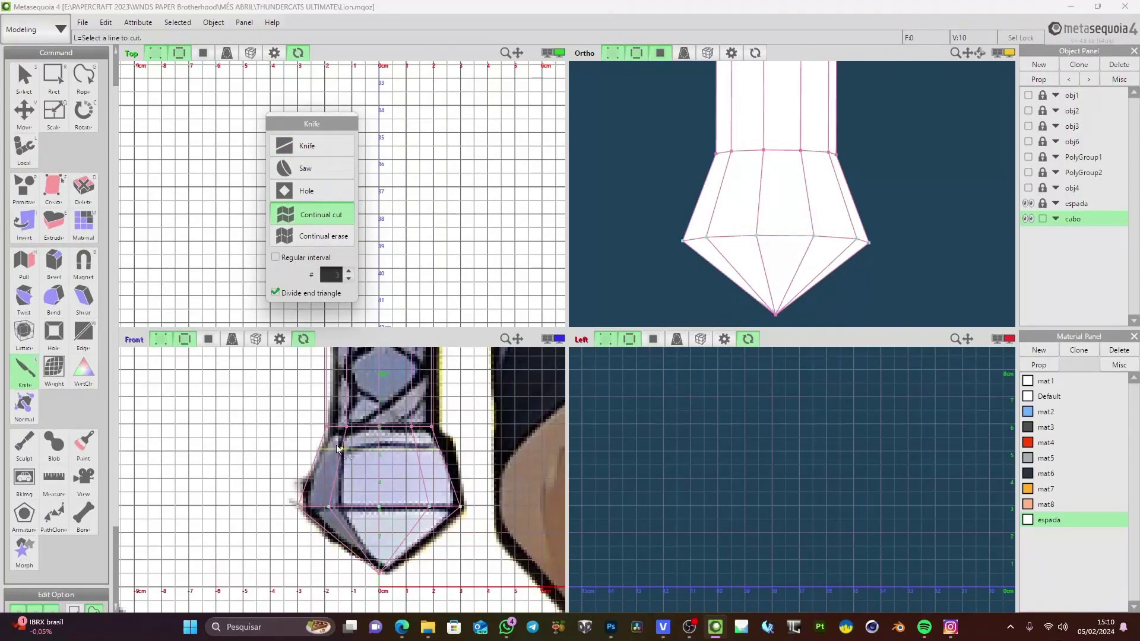
{"action": "right_click_drag", "start_coordinate": [789, 172], "coordinate": [771, 224]}
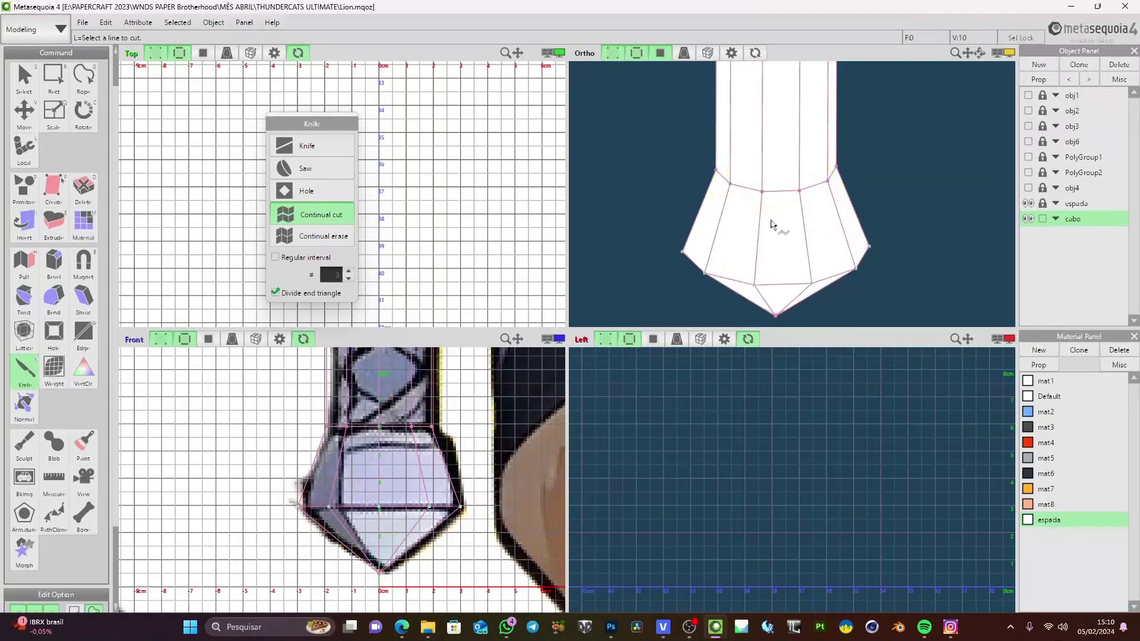
{"action": "left_click", "coordinate": [439, 450]}
{"action": "right_click_drag", "start_coordinate": [867, 196], "coordinate": [902, 181]}
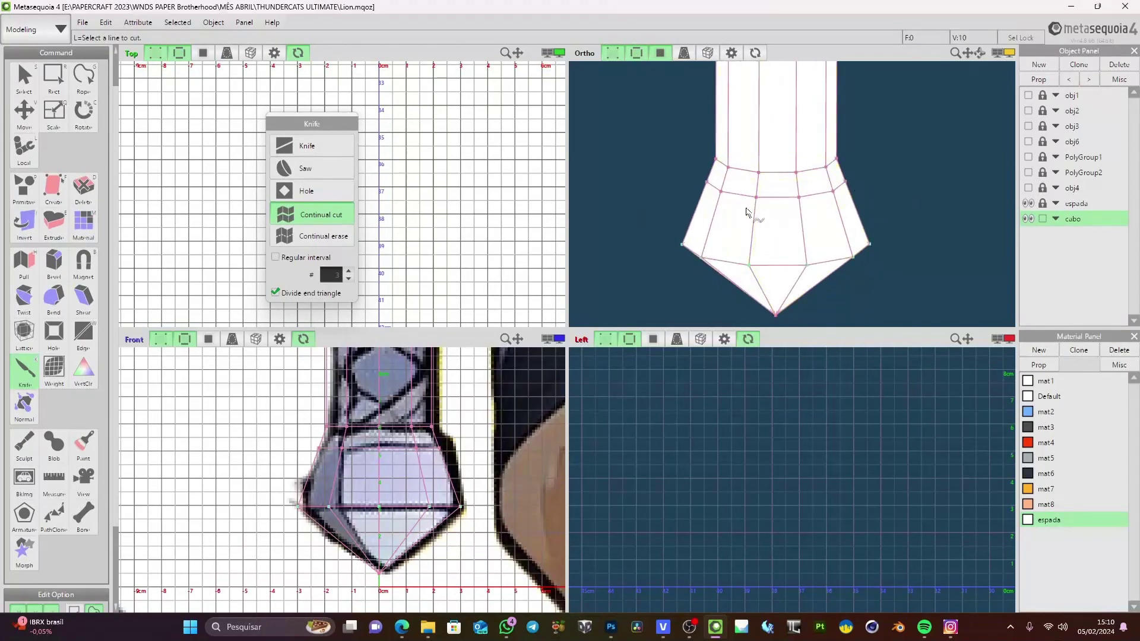
{"action": "right_click_drag", "start_coordinate": [747, 212], "coordinate": [763, 189]}
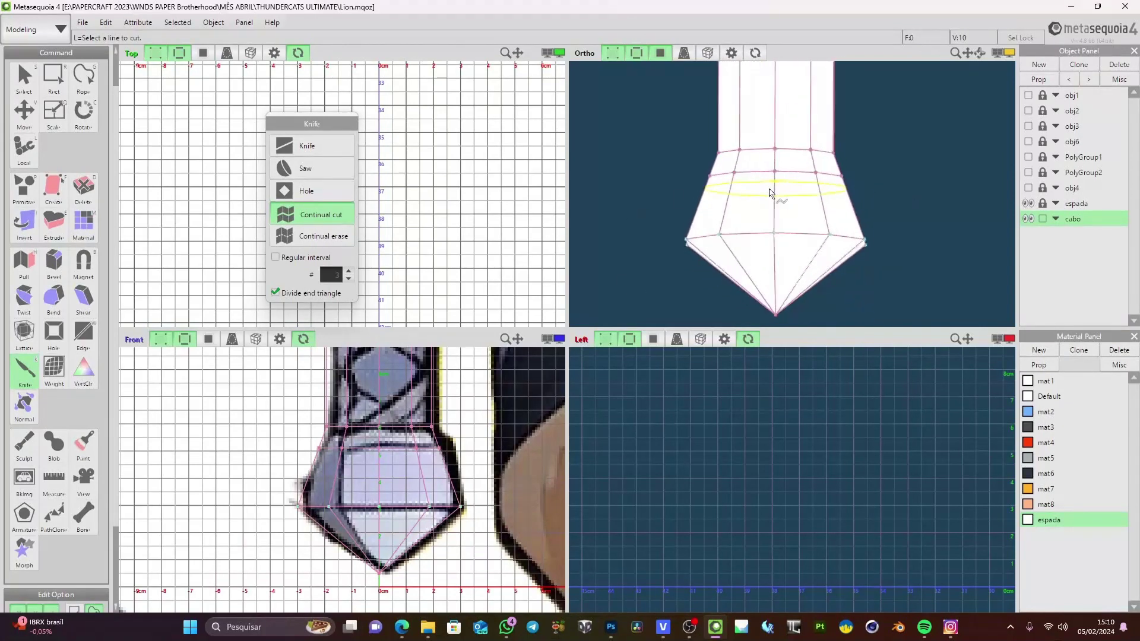
Select the newly cut ring of vertices on the pommel and scale it by 1.25
{"action": "left_click", "coordinate": [26, 111]}
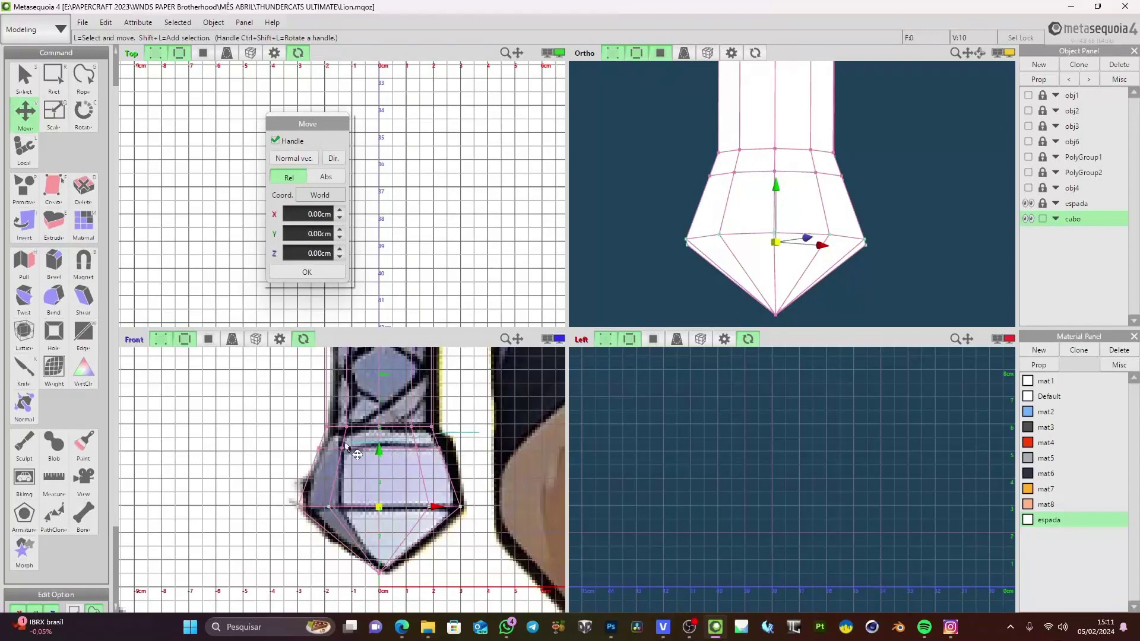
{"action": "mouse_move", "coordinate": [306, 464]}
{"action": "left_mouse_down"}
{"action": "mouse_move", "coordinate": [504, 465]}
{"action": "mouse_move", "coordinate": [502, 451]}
{"action": "left_mouse_up"}
{"action": "left_click", "coordinate": [55, 114]}
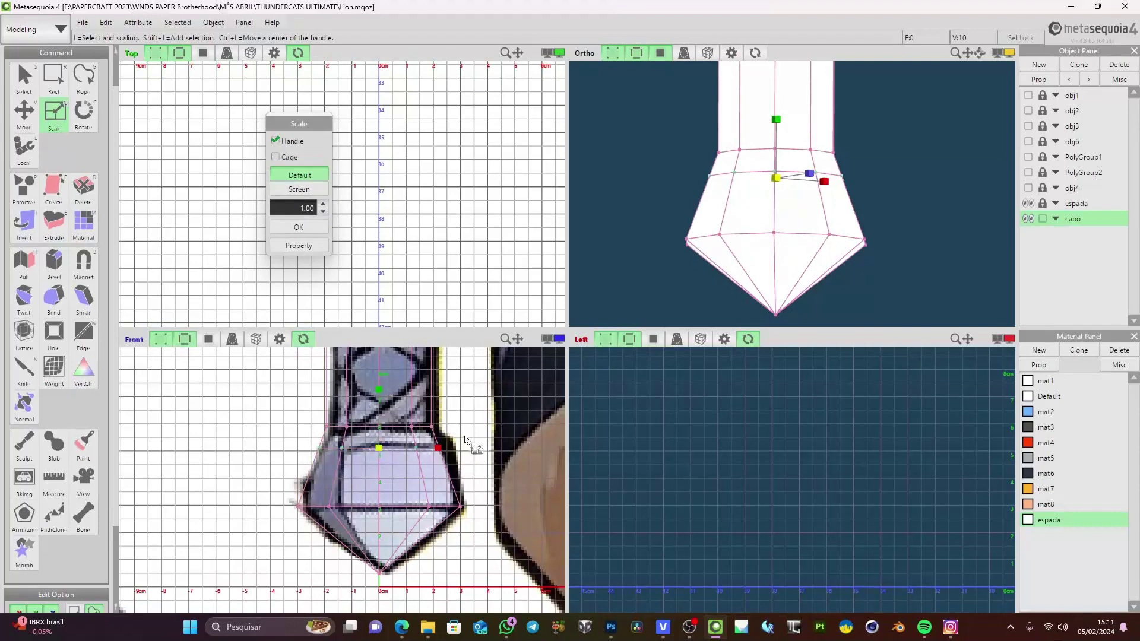
{"action": "left_click_drag", "start_coordinate": [380, 450], "coordinate": [407, 455]}
Enlarge the Ortho view to fill the workspace and examine the pommel, grip and guard from several angles
{"action": "right_click_drag", "start_coordinate": [783, 235], "coordinate": [800, 204]}
{"action": "scroll", "coordinate": [799, 203], "scroll_direction": "down", "scroll_amount": 4}
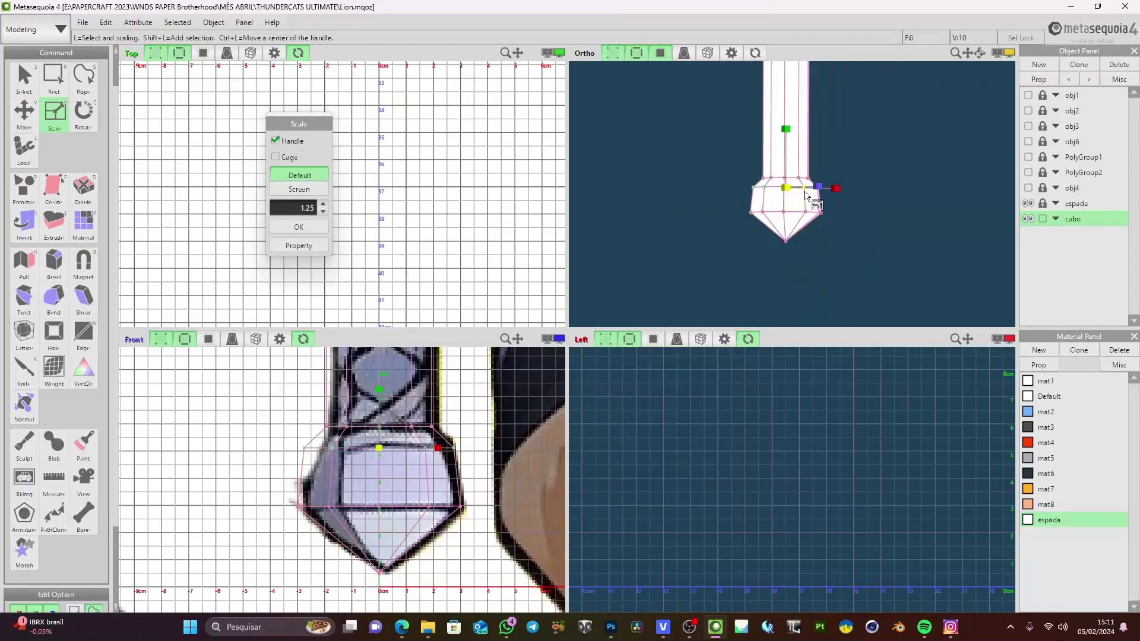
{"action": "middle_click_drag", "start_coordinate": [803, 190], "coordinate": [790, 264]}
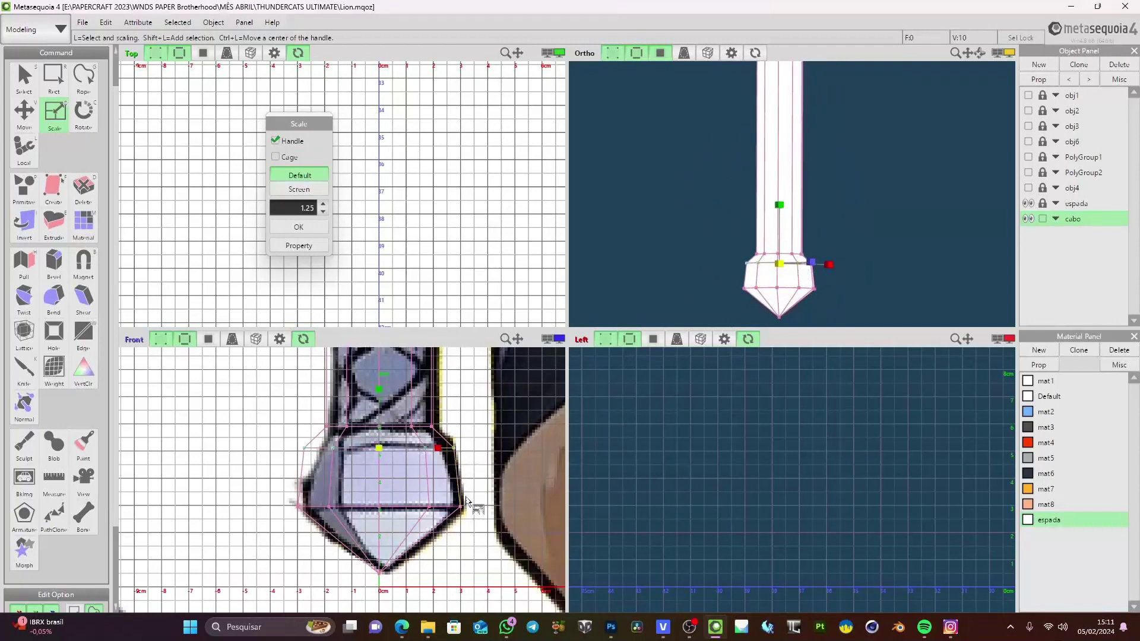
{"action": "scroll", "coordinate": [904, 216], "scroll_direction": "down", "scroll_amount": 3}
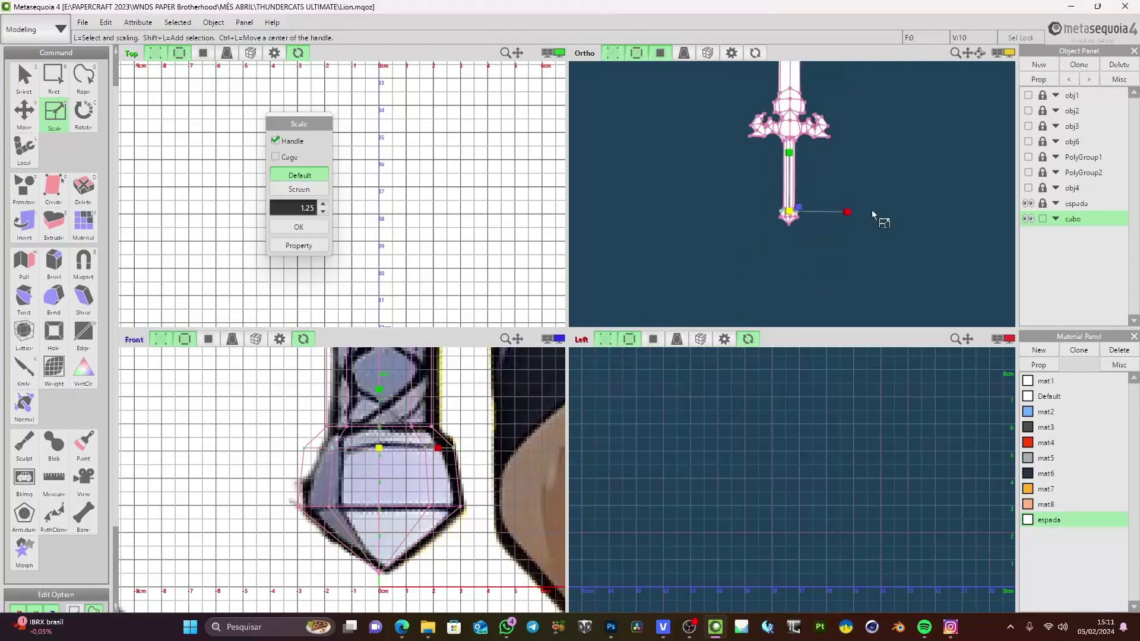
{"action": "left_click", "coordinate": [1009, 53]}
{"action": "scroll", "coordinate": [808, 201], "scroll_direction": "up", "scroll_amount": 5}
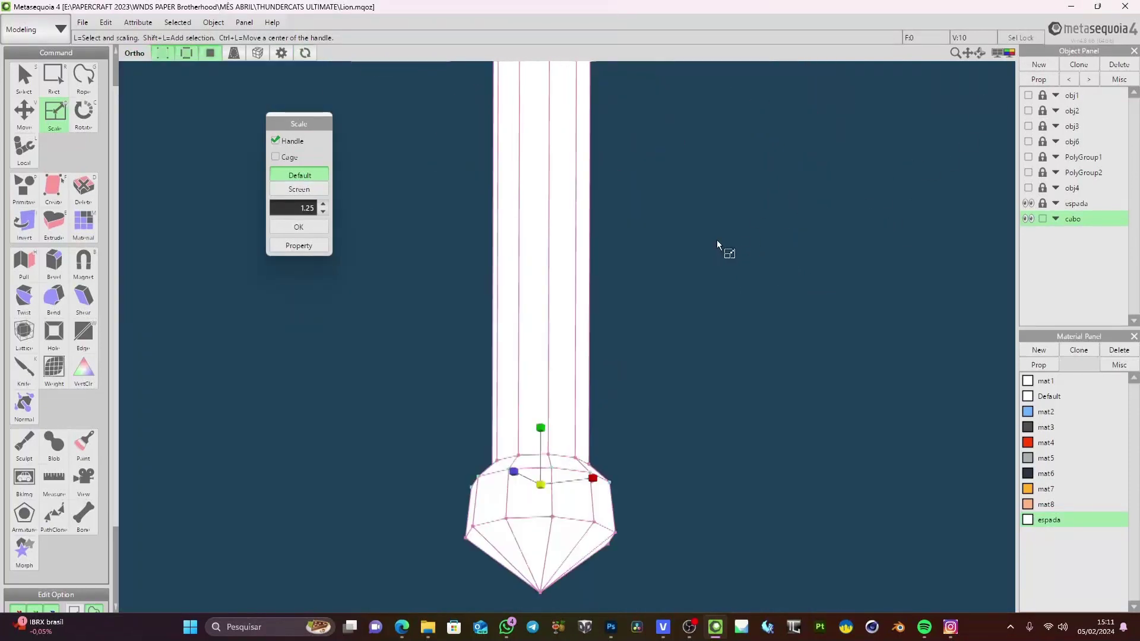
{"action": "right_click_drag", "start_coordinate": [745, 356], "coordinate": [708, 267]}
{"action": "middle_click_drag", "start_coordinate": [708, 267], "coordinate": [708, 308]}
{"action": "right_click_drag", "start_coordinate": [707, 308], "coordinate": [918, 336]}
{"action": "middle_click_drag", "start_coordinate": [820, 291], "coordinate": [838, 371]}
{"action": "right_click_drag", "start_coordinate": [839, 374], "coordinate": [766, 361]}
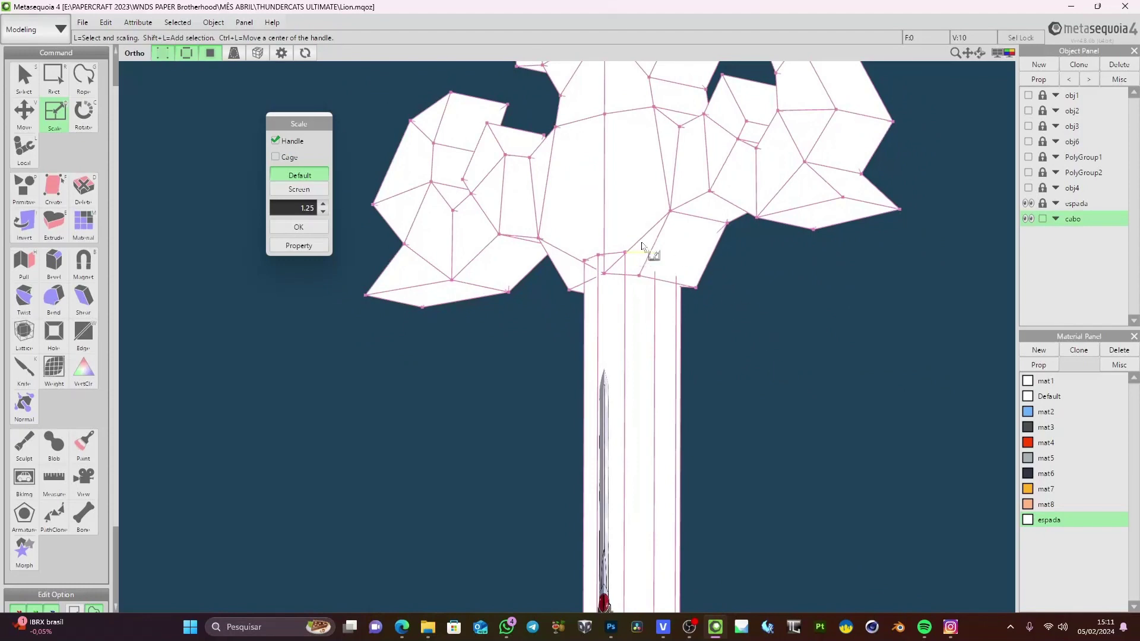
{"action": "right_click_drag", "start_coordinate": [642, 246], "coordinate": [752, 231]}
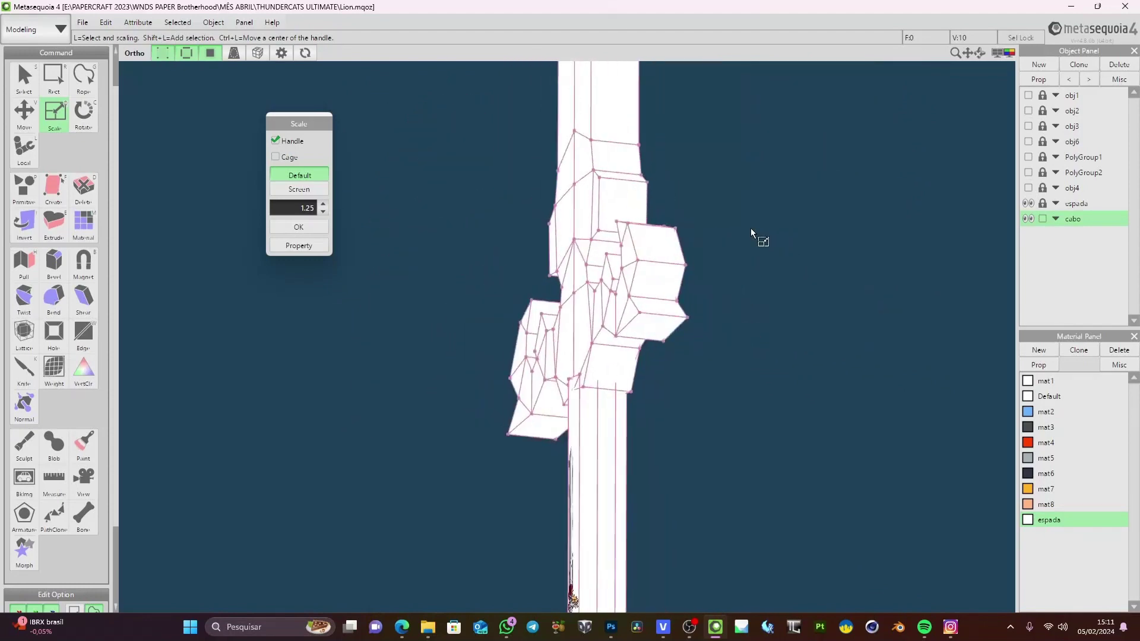
{"action": "right_click_drag", "start_coordinate": [630, 389], "coordinate": [653, 245]}
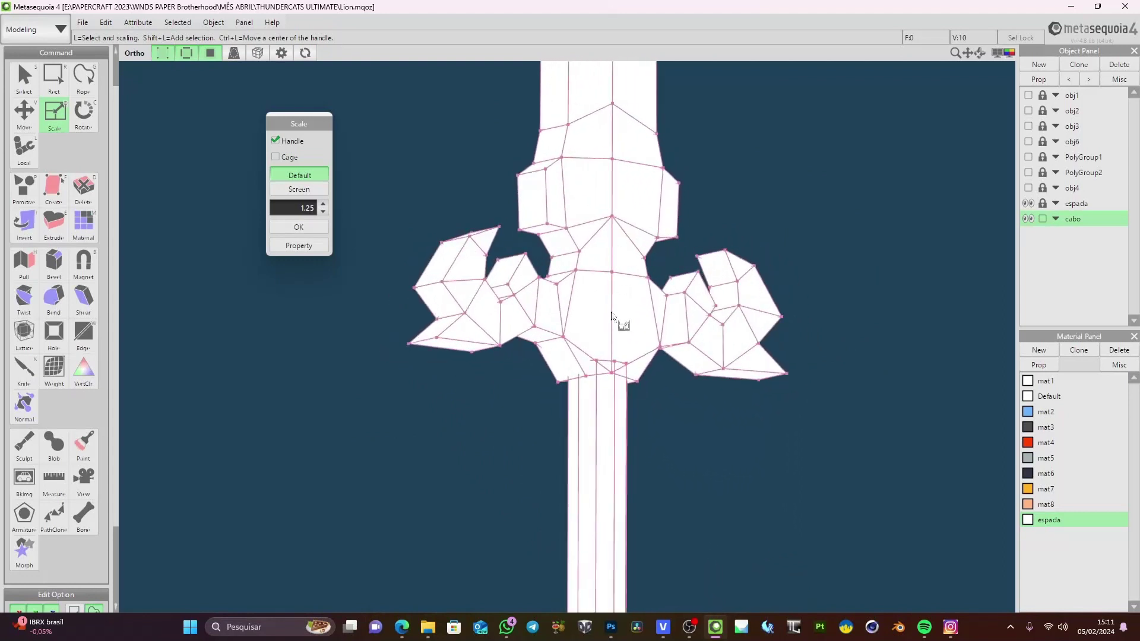
Return to the four-view layout and make the espada object the one being edited instead of cabo
{"action": "right_click_drag", "start_coordinate": [618, 304], "coordinate": [972, 89]}
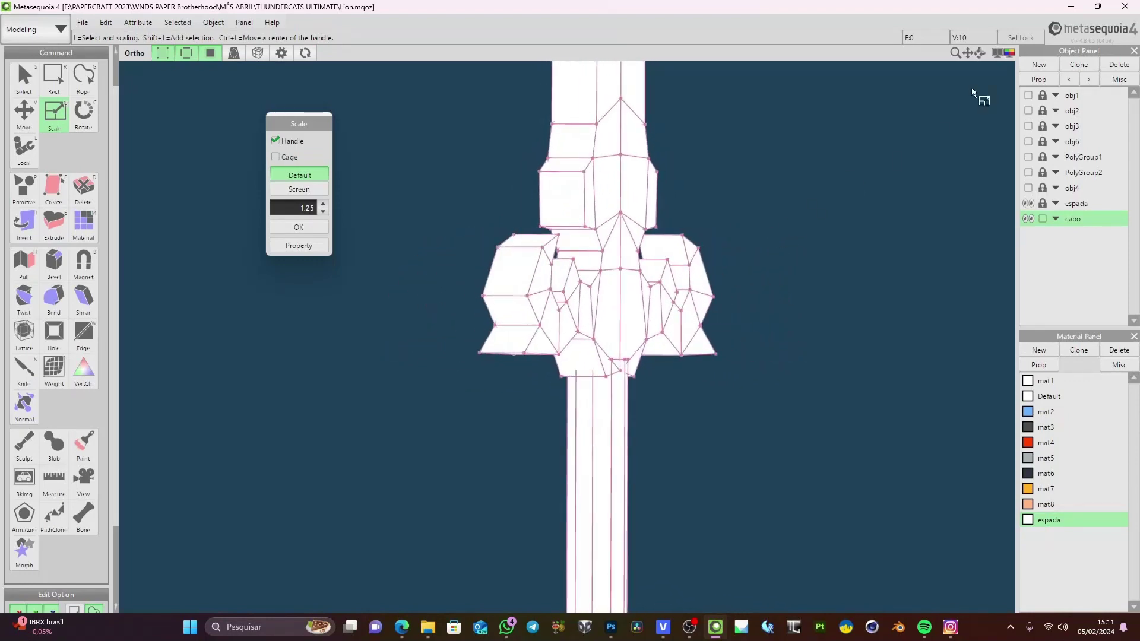
{"action": "left_click", "coordinate": [1008, 53]}
{"action": "scroll", "coordinate": [512, 451], "scroll_direction": "up", "scroll_amount": 6}
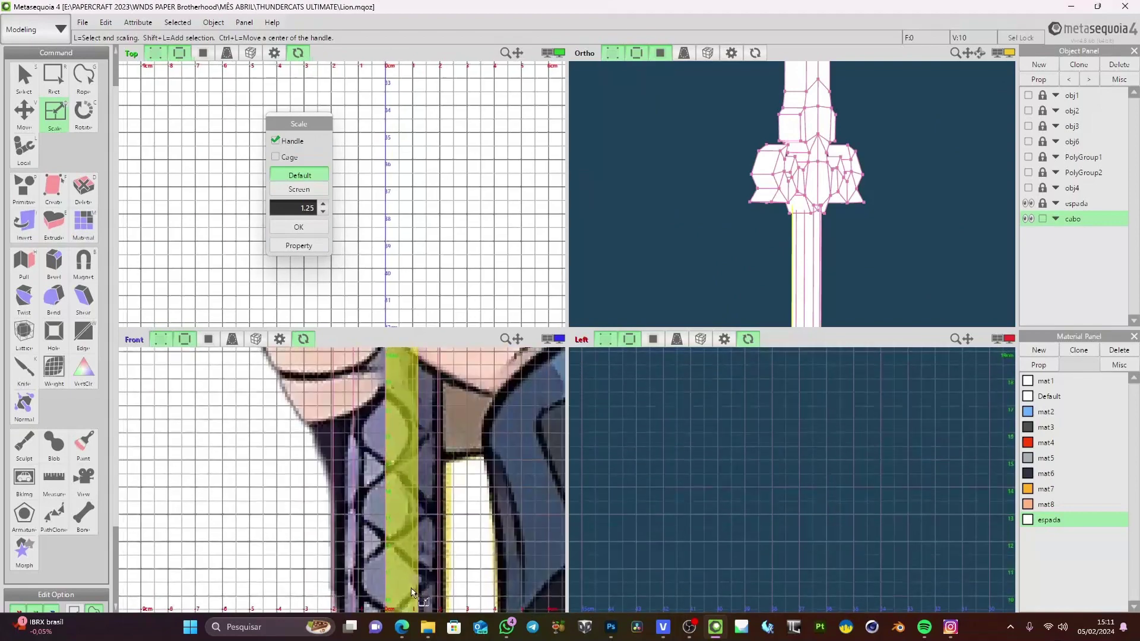
{"action": "scroll", "coordinate": [415, 527], "scroll_direction": "down", "scroll_amount": 7}
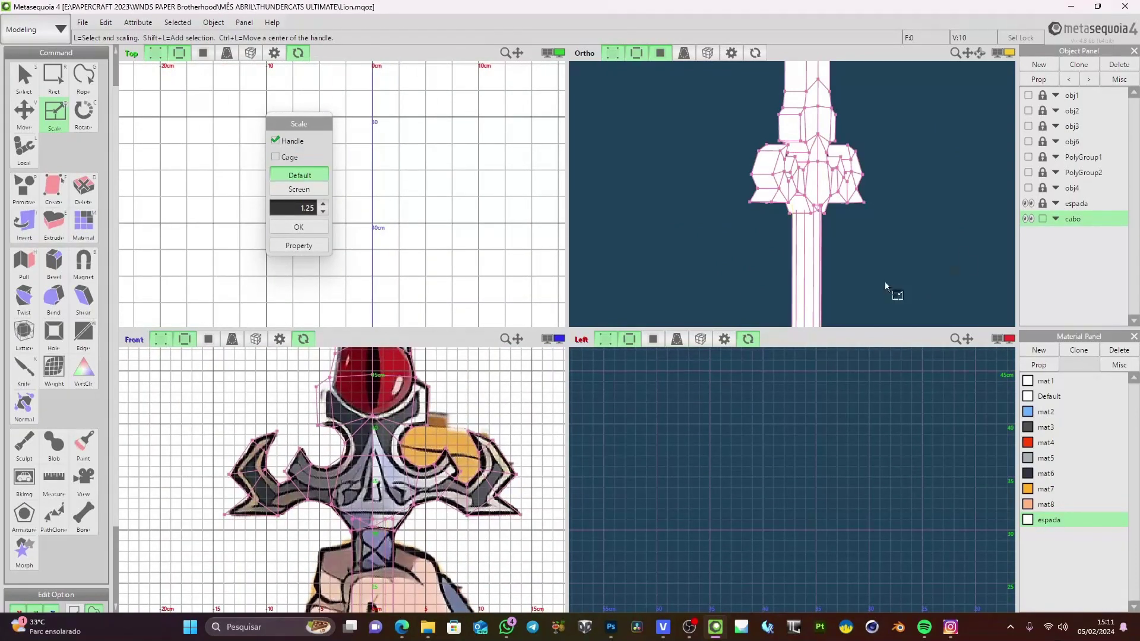
{"action": "right_click_drag", "start_coordinate": [885, 280], "coordinate": [928, 234]}
{"action": "scroll", "coordinate": [873, 180], "scroll_direction": "up", "scroll_amount": 3}
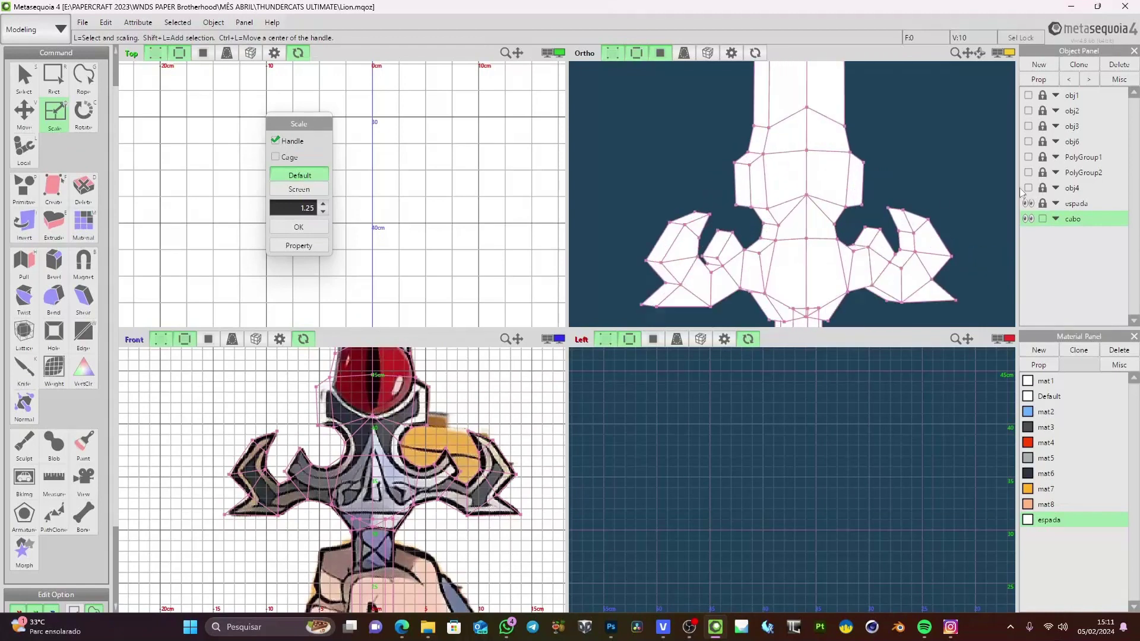
{"action": "left_click", "coordinate": [1078, 203]}
{"action": "middle_click_drag", "start_coordinate": [919, 261], "coordinate": [920, 134]}
{"action": "middle_click_drag", "start_coordinate": [861, 221], "coordinate": [851, 304]}
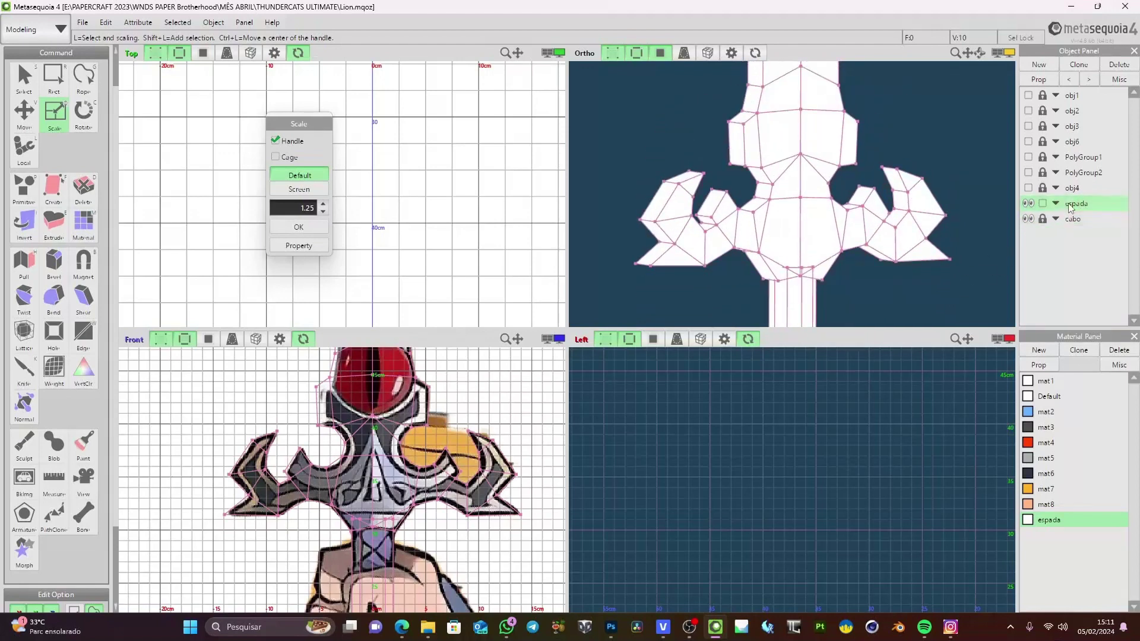
{"action": "middle_click_drag", "start_coordinate": [874, 200], "coordinate": [865, 217]}
{"action": "right_click_drag", "start_coordinate": [865, 217], "coordinate": [857, 222]}
{"action": "middle_click_drag", "start_coordinate": [853, 220], "coordinate": [827, 247]}
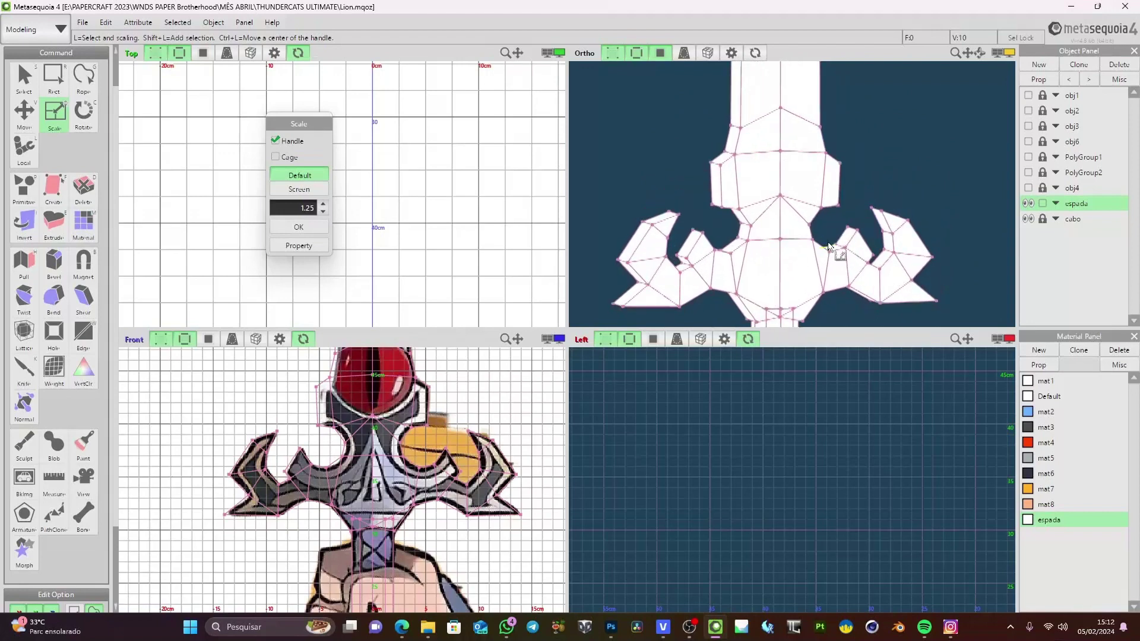
{"action": "left_click", "coordinate": [24, 112]}
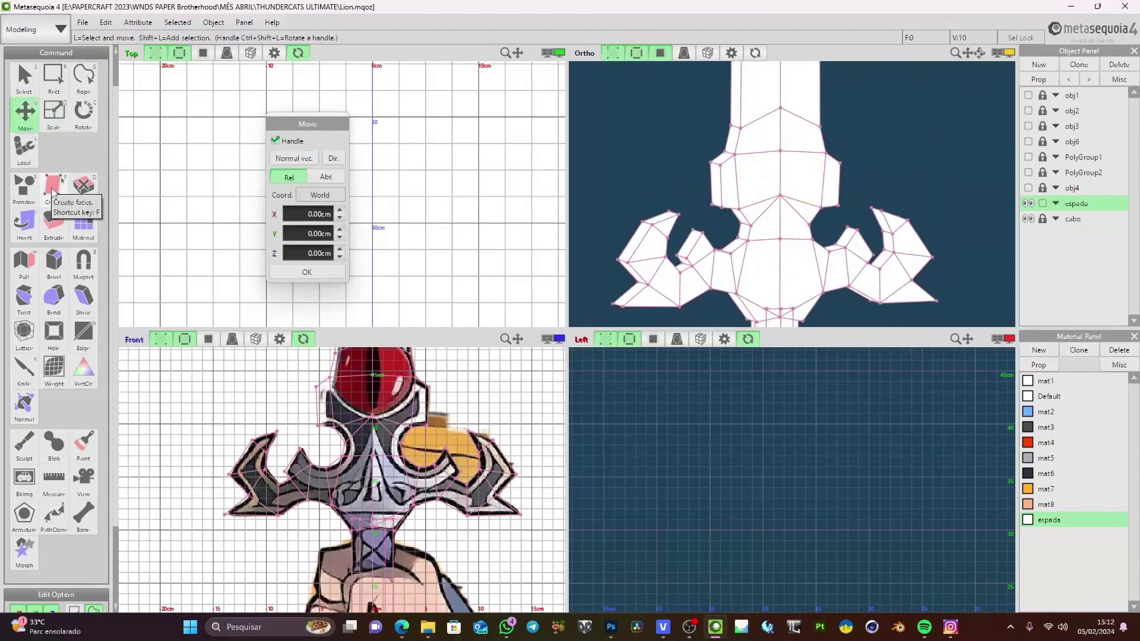
{"action": "left_click", "coordinate": [783, 180]}
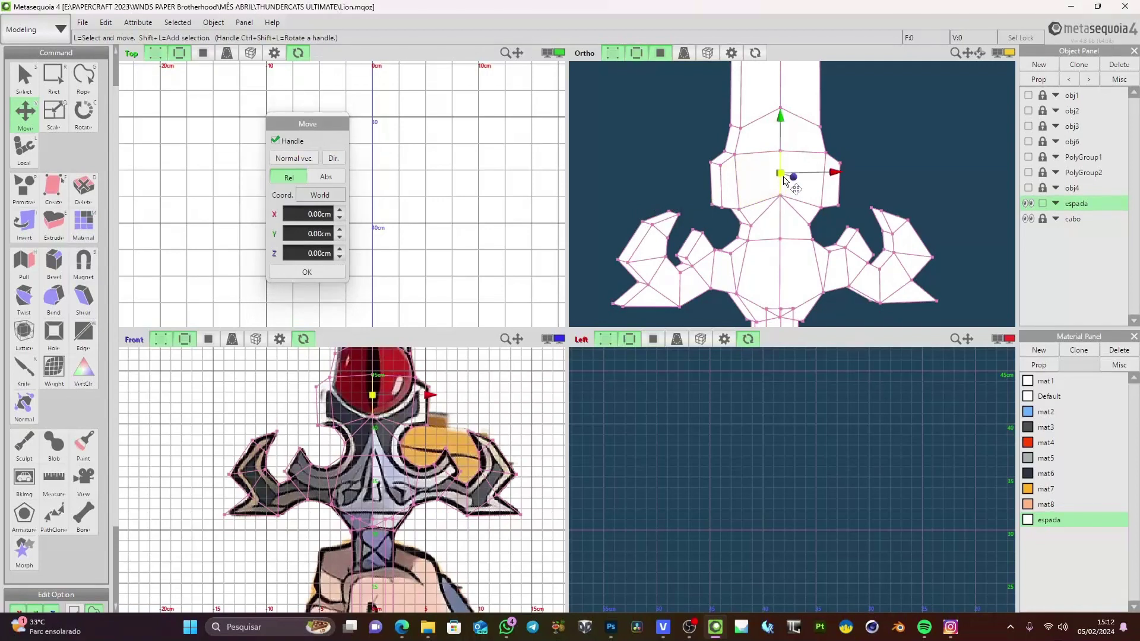
{"action": "left_click", "coordinate": [783, 227], "text": "shift"}
{"action": "left_click", "coordinate": [784, 277], "text": "shift"}
{"action": "right_click_drag", "start_coordinate": [797, 278], "coordinate": [927, 280]}
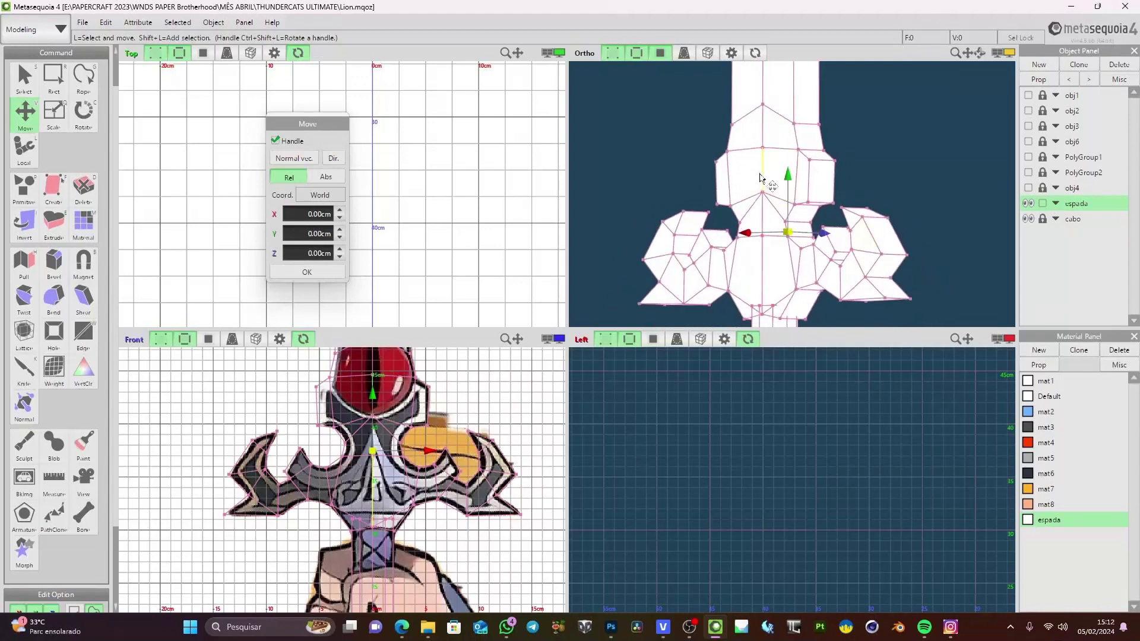
{"action": "right_click_drag", "start_coordinate": [766, 179], "coordinate": [912, 177]}
{"action": "left_click", "coordinate": [851, 170]}
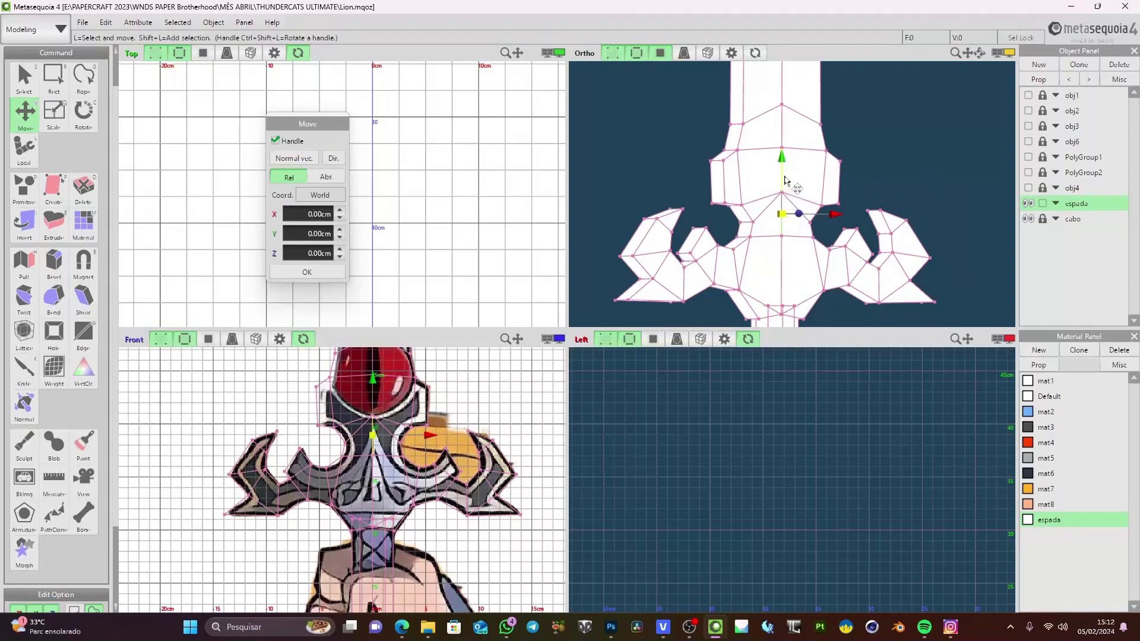
{"action": "right_click_drag", "start_coordinate": [785, 180], "coordinate": [791, 249]}
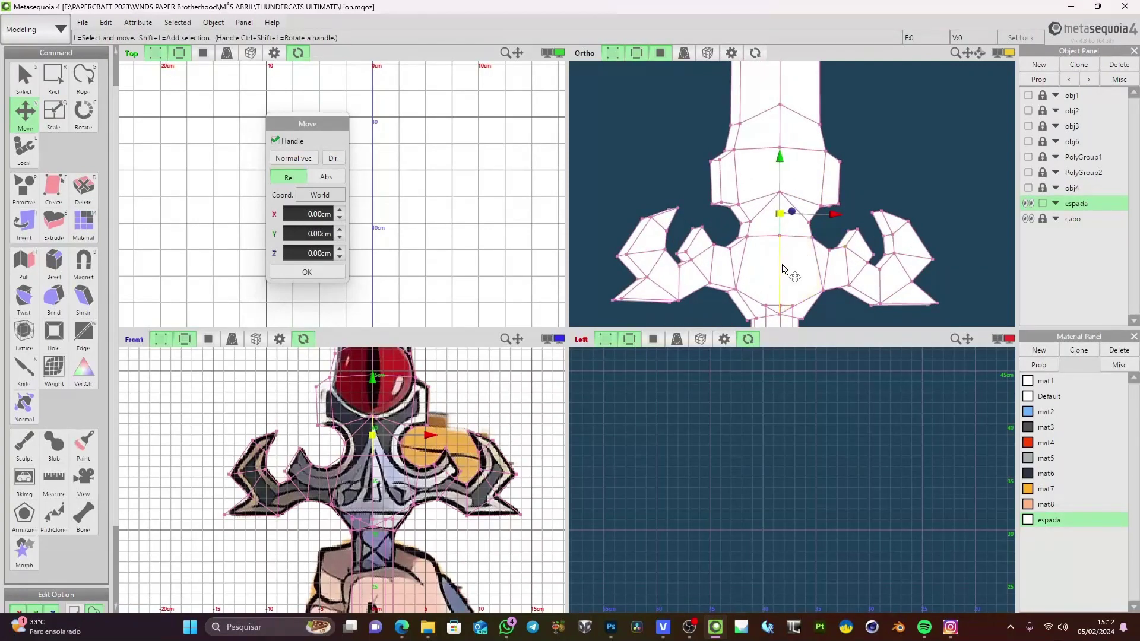
{"action": "right_click_drag", "start_coordinate": [851, 175], "coordinate": [823, 186]}
Select the vertical centre-line edges of the guard and jewel housing on both the front and back faces
{"action": "left_click", "coordinate": [781, 182]}
{"action": "left_click", "coordinate": [917, 206]}
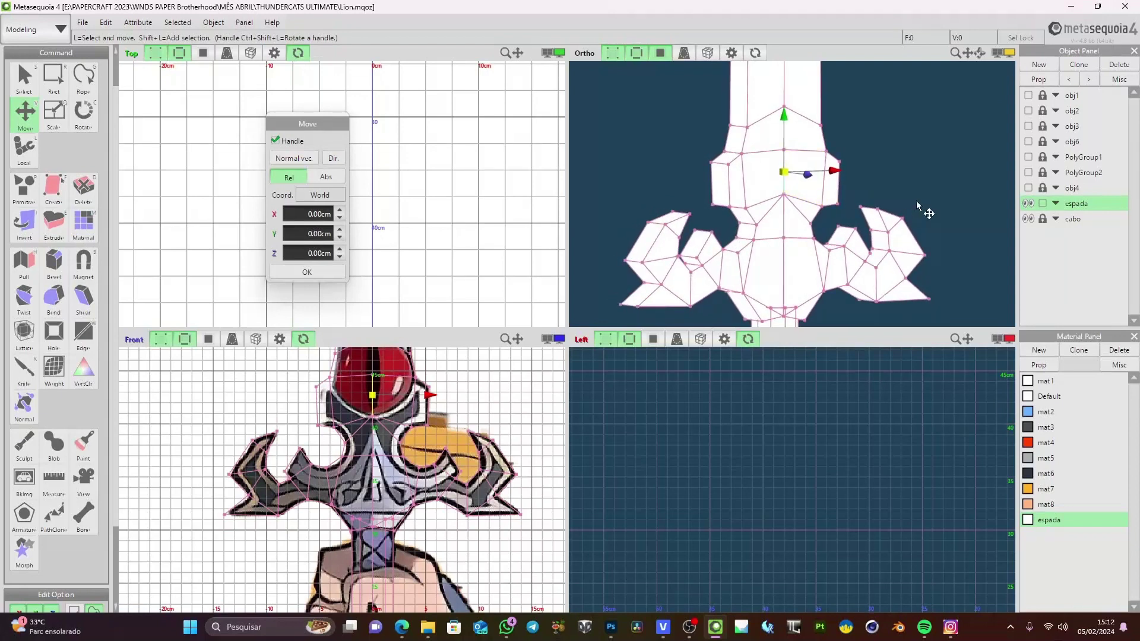
{"action": "left_click", "coordinate": [786, 226]}
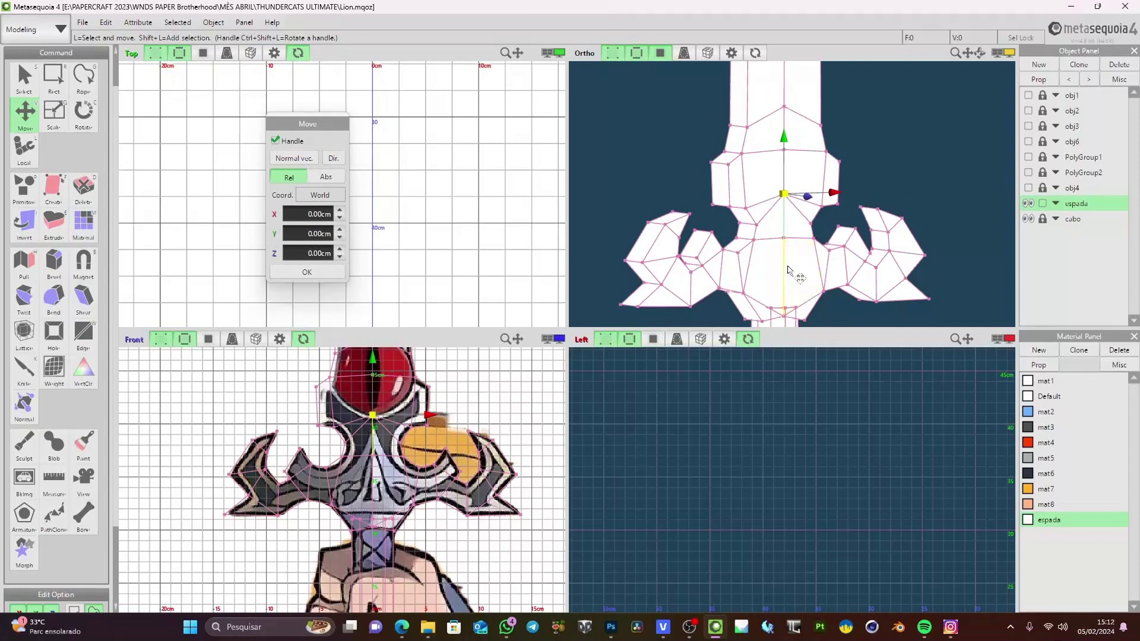
{"action": "right_click_drag", "start_coordinate": [878, 180], "coordinate": [840, 182]}
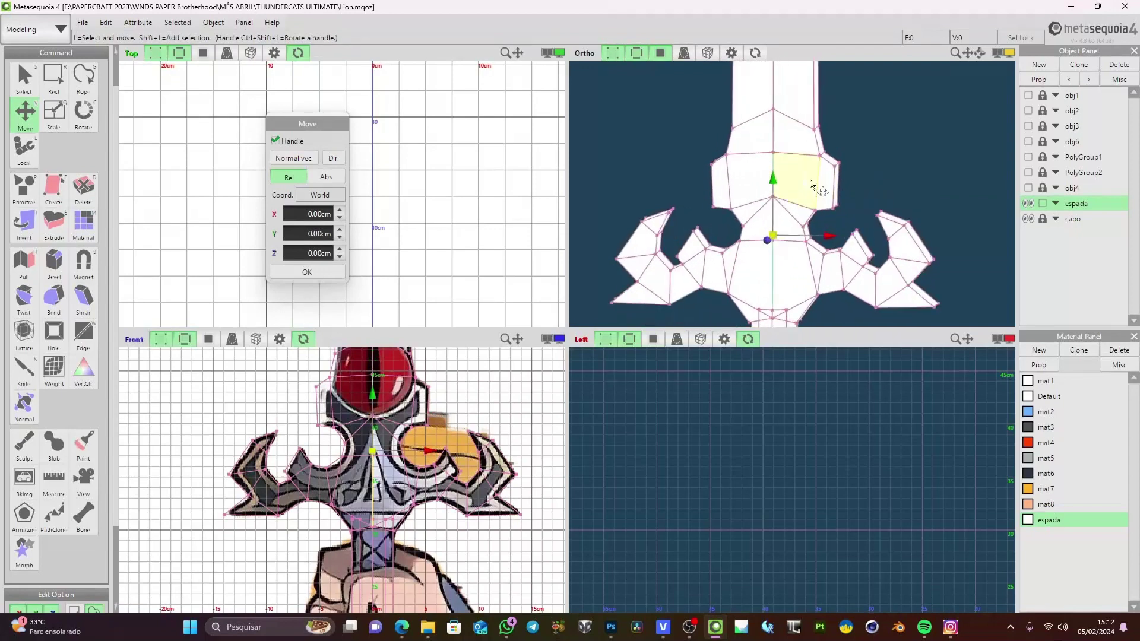
{"action": "right_click_drag", "start_coordinate": [780, 206], "coordinate": [915, 188]}
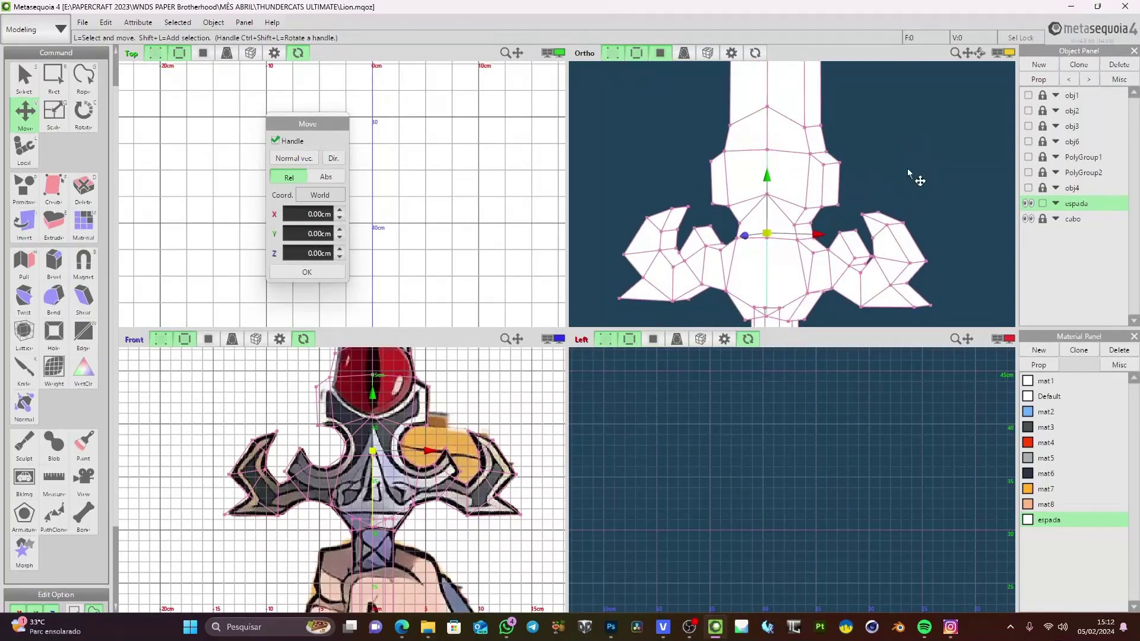
{"action": "mouse_move", "coordinate": [896, 163]}
{"action": "right_mouse_down"}
{"action": "mouse_move", "coordinate": [919, 183]}
{"action": "mouse_move", "coordinate": [873, 168]}
{"action": "mouse_move", "coordinate": [945, 186]}
{"action": "mouse_move", "coordinate": [862, 176]}
{"action": "mouse_move", "coordinate": [918, 173]}
{"action": "mouse_move", "coordinate": [820, 206]}
{"action": "mouse_move", "coordinate": [829, 181]}
{"action": "mouse_move", "coordinate": [932, 188]}
{"action": "mouse_move", "coordinate": [861, 200]}
{"action": "mouse_move", "coordinate": [848, 145]}
{"action": "mouse_move", "coordinate": [907, 175]}
{"action": "right_mouse_up"}
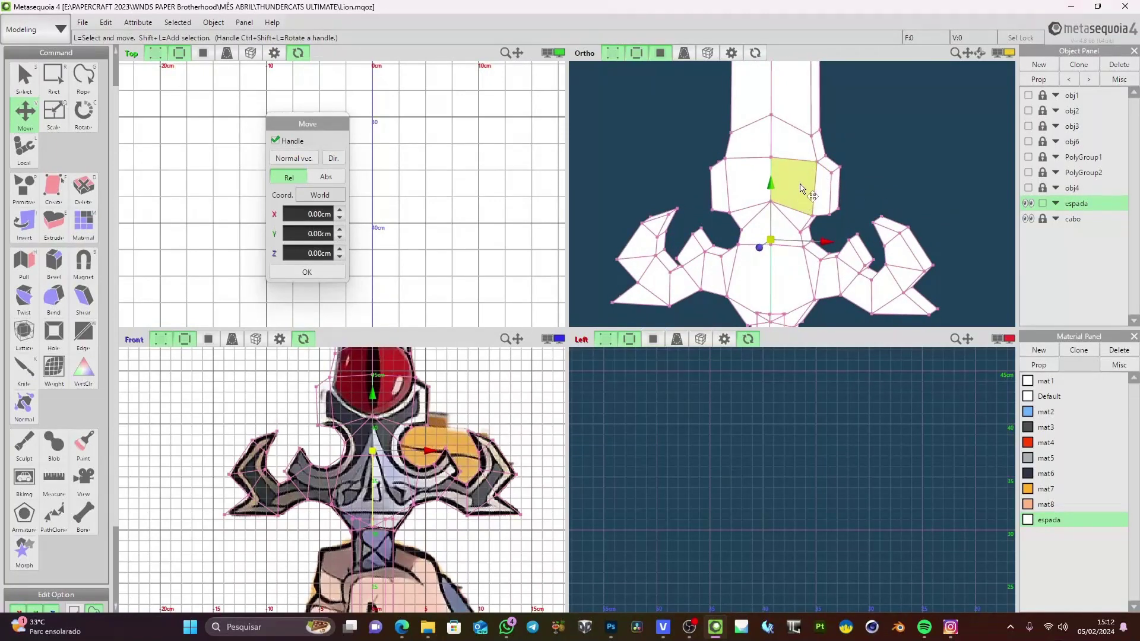
{"action": "right_click_drag", "start_coordinate": [800, 183], "coordinate": [920, 154]}
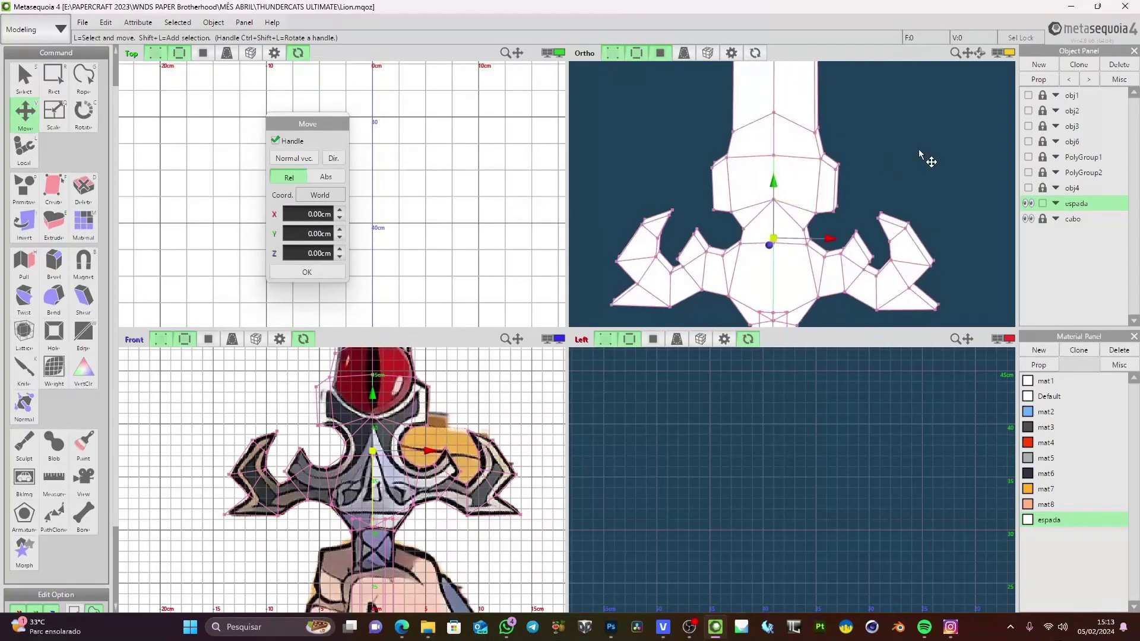
{"action": "mouse_move", "coordinate": [834, 185]}
{"action": "right_mouse_down"}
{"action": "mouse_move", "coordinate": [808, 190]}
{"action": "mouse_move", "coordinate": [892, 184]}
{"action": "mouse_move", "coordinate": [693, 192]}
{"action": "mouse_move", "coordinate": [917, 183]}
{"action": "mouse_move", "coordinate": [885, 227]}
{"action": "mouse_move", "coordinate": [840, 183]}
{"action": "mouse_move", "coordinate": [827, 193]}
{"action": "mouse_move", "coordinate": [921, 178]}
{"action": "mouse_move", "coordinate": [1006, 183]}
{"action": "mouse_move", "coordinate": [835, 196]}
{"action": "right_mouse_up"}
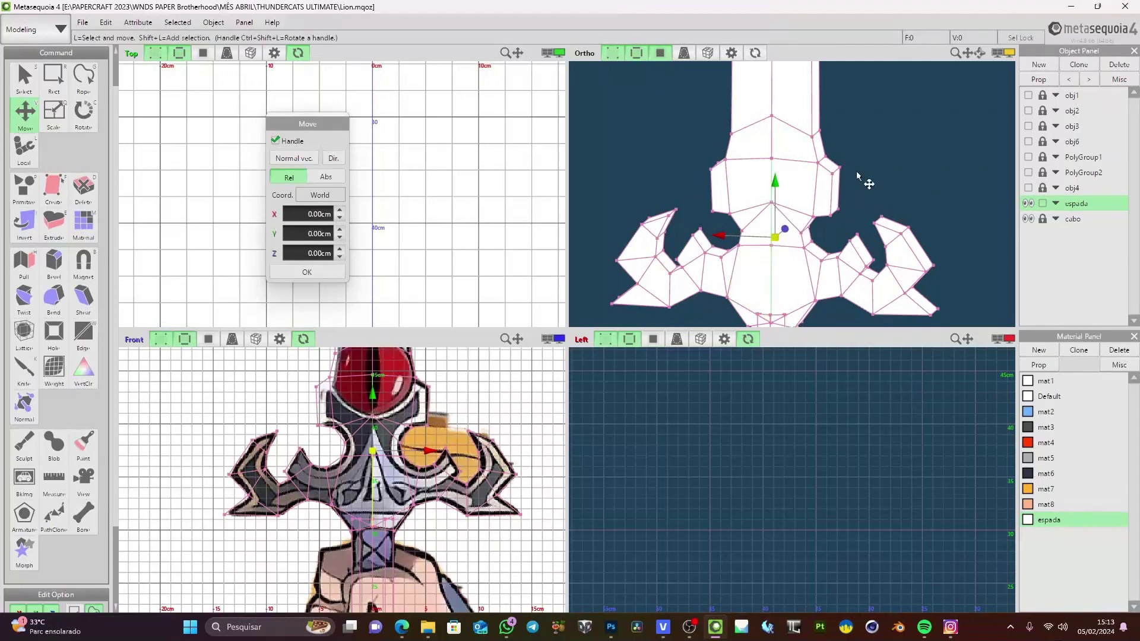
Scale the selected centre-line edges along the sword's depth axis by 1.42 and again by 1.08 to deepen the guard
{"action": "right_click_drag", "start_coordinate": [857, 174], "coordinate": [776, 166]}
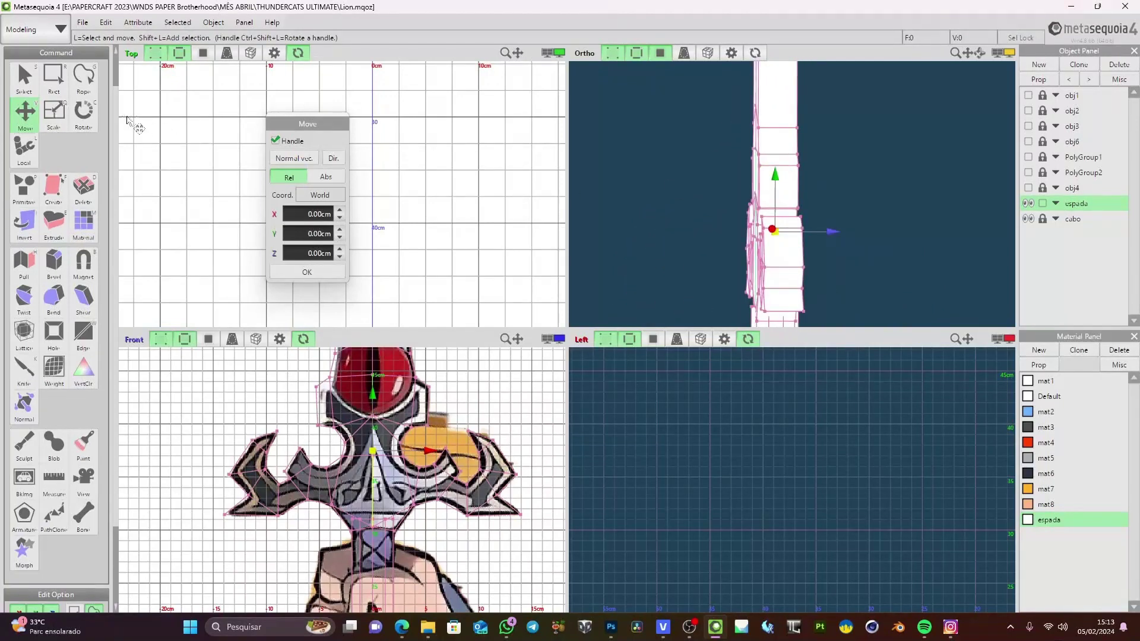
{"action": "left_click", "coordinate": [58, 119]}
{"action": "mouse_move", "coordinate": [826, 165]}
{"action": "right_mouse_down"}
{"action": "mouse_move", "coordinate": [861, 173]}
{"action": "mouse_move", "coordinate": [817, 180]}
{"action": "mouse_move", "coordinate": [885, 171]}
{"action": "mouse_move", "coordinate": [820, 170]}
{"action": "right_mouse_up"}
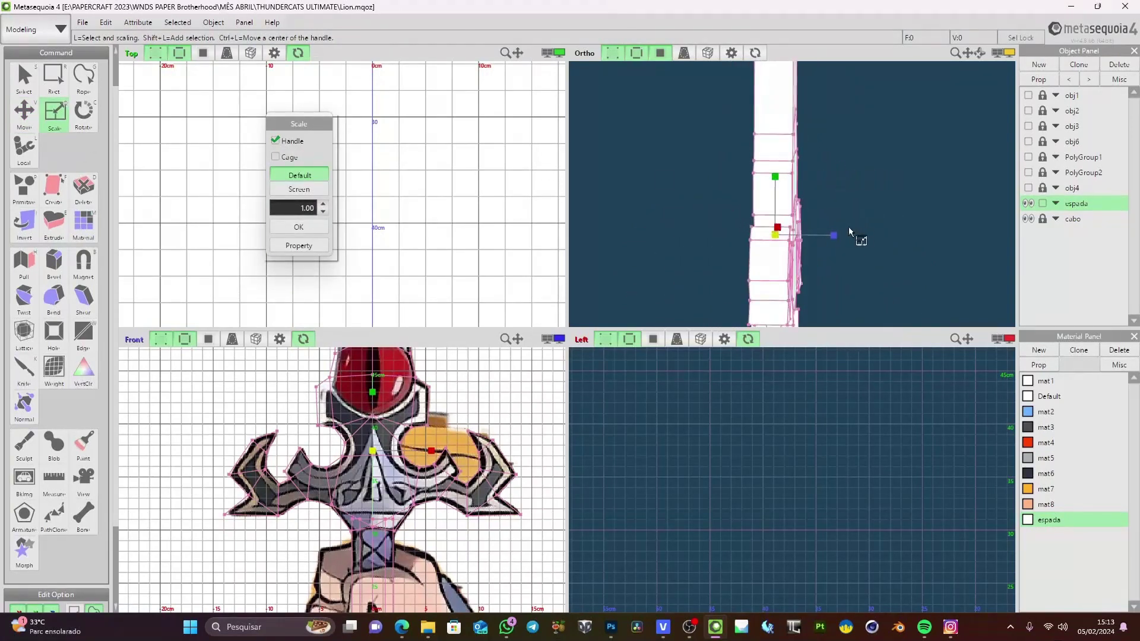
{"action": "right_click_drag", "start_coordinate": [895, 206], "coordinate": [872, 228]}
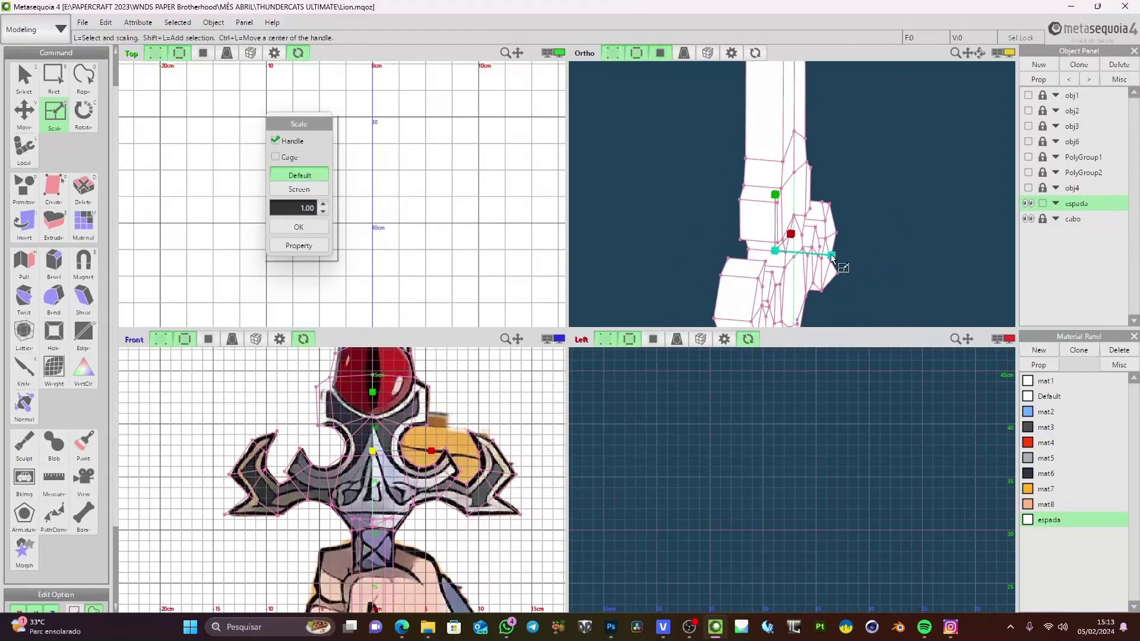
{"action": "left_click_drag", "start_coordinate": [833, 255], "coordinate": [867, 255]}
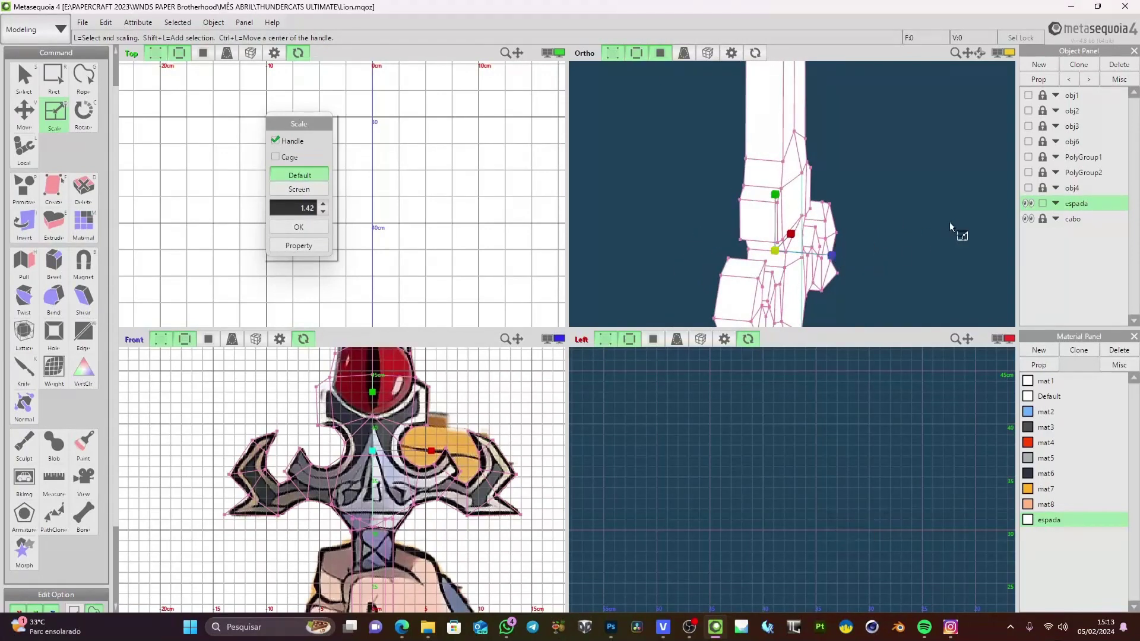
{"action": "right_click_drag", "start_coordinate": [949, 222], "coordinate": [897, 156]}
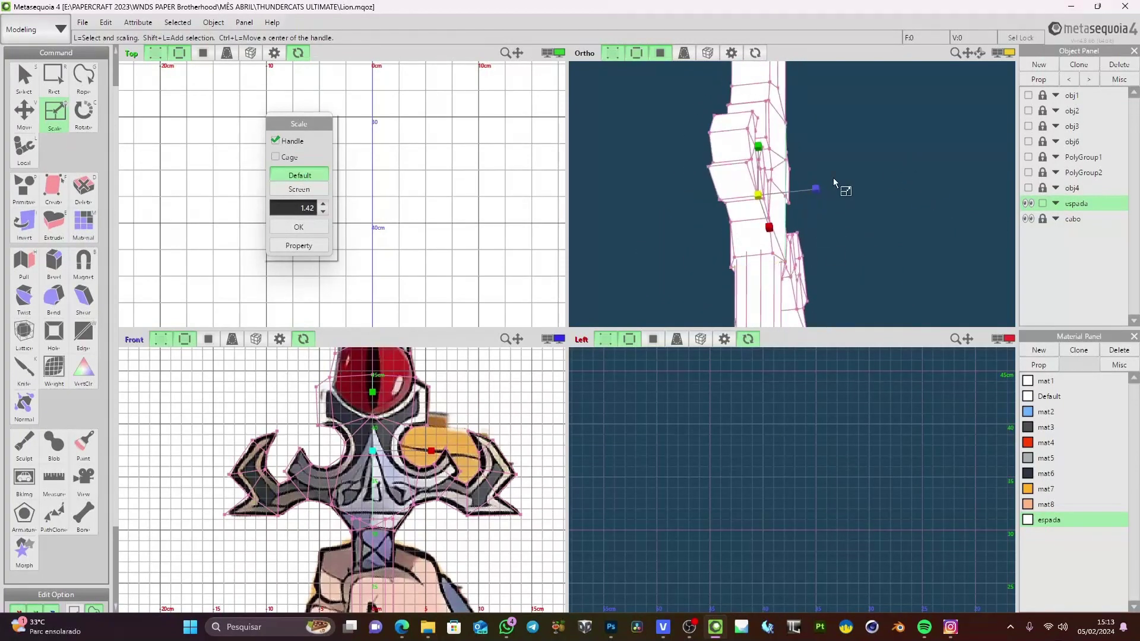
{"action": "left_click_drag", "start_coordinate": [821, 190], "coordinate": [837, 189]}
Examine the junction between the guard's underside and the grip from several angles
{"action": "right_click_drag", "start_coordinate": [837, 188], "coordinate": [893, 229]}
{"action": "middle_click_drag", "start_coordinate": [819, 292], "coordinate": [812, 211]}
{"action": "scroll", "coordinate": [796, 172], "scroll_direction": "up", "scroll_amount": 5}
{"action": "middle_click_drag", "start_coordinate": [794, 170], "coordinate": [852, 196]}
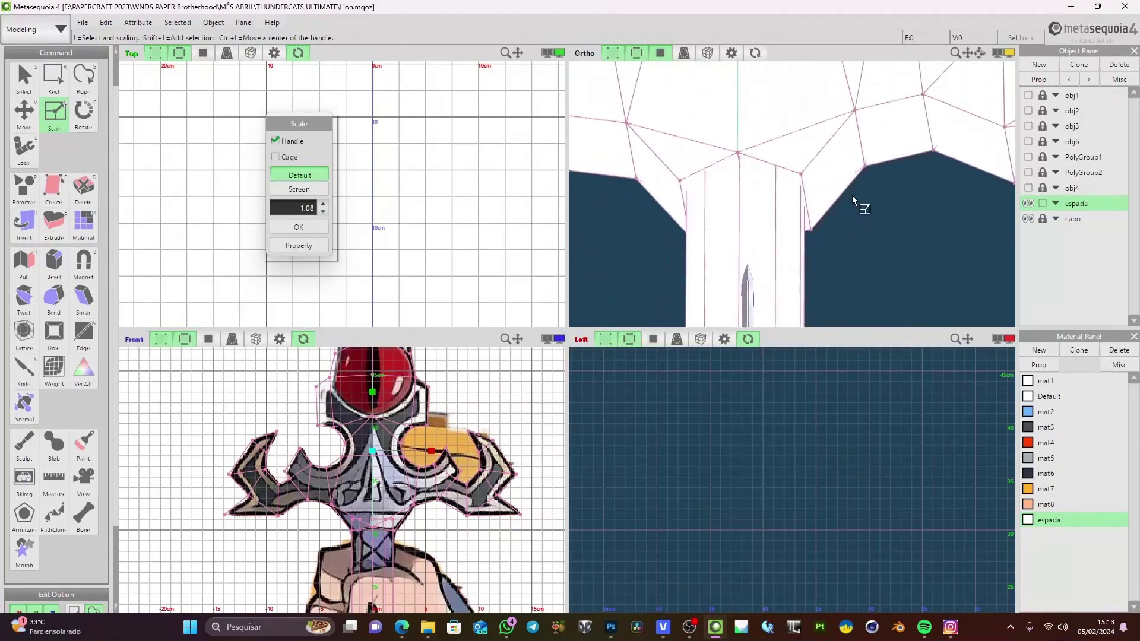
{"action": "mouse_move", "coordinate": [850, 190]}
{"action": "right_mouse_down"}
{"action": "mouse_move", "coordinate": [884, 226]}
{"action": "mouse_move", "coordinate": [917, 233]}
{"action": "mouse_move", "coordinate": [831, 202]}
{"action": "mouse_move", "coordinate": [838, 206]}
{"action": "right_mouse_up"}
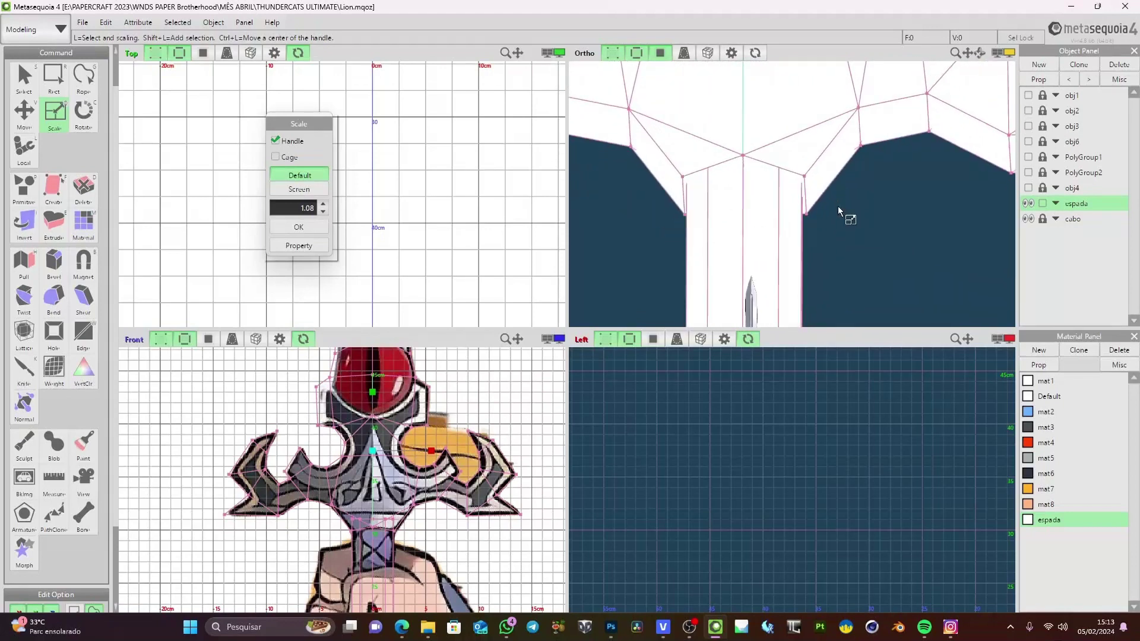
{"action": "mouse_move", "coordinate": [838, 205]}
{"action": "right_mouse_down"}
{"action": "mouse_move", "coordinate": [791, 221]}
{"action": "mouse_move", "coordinate": [856, 248]}
{"action": "mouse_move", "coordinate": [846, 246]}
{"action": "mouse_move", "coordinate": [847, 217]}
{"action": "right_mouse_up"}
{"action": "scroll", "coordinate": [843, 244], "scroll_direction": "down", "scroll_amount": 5}
{"action": "scroll", "coordinate": [846, 213], "scroll_direction": "up", "scroll_amount": 5}
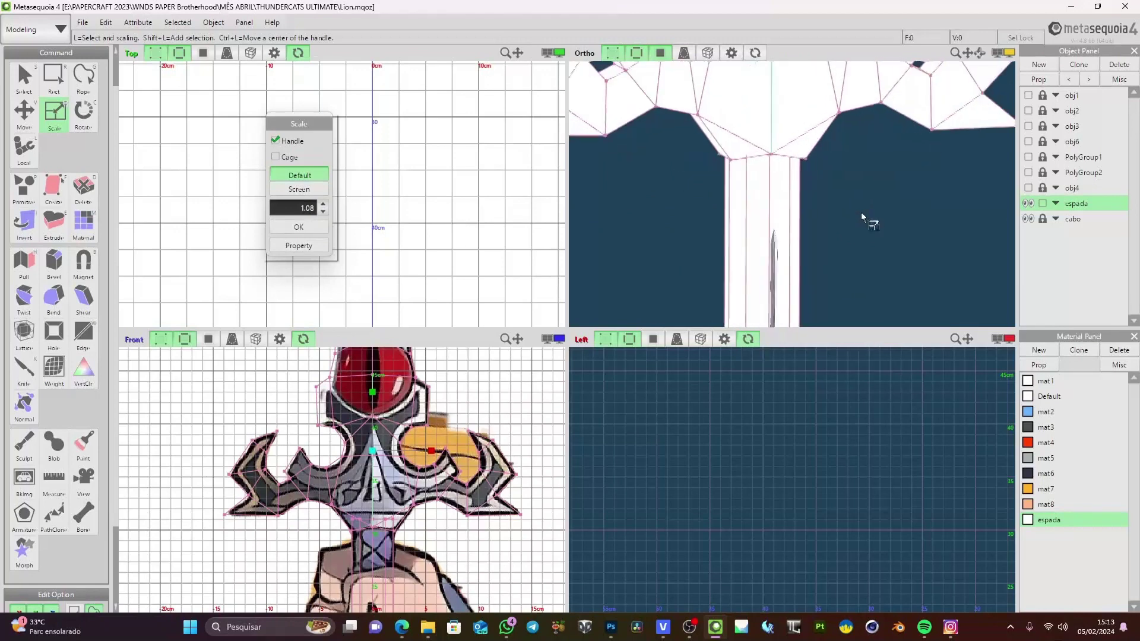
{"action": "right_click_drag", "start_coordinate": [858, 221], "coordinate": [713, 184]}
{"action": "scroll", "coordinate": [839, 173], "scroll_direction": "down", "scroll_amount": 5}
{"action": "scroll", "coordinate": [739, 185], "scroll_direction": "up", "scroll_amount": 8}
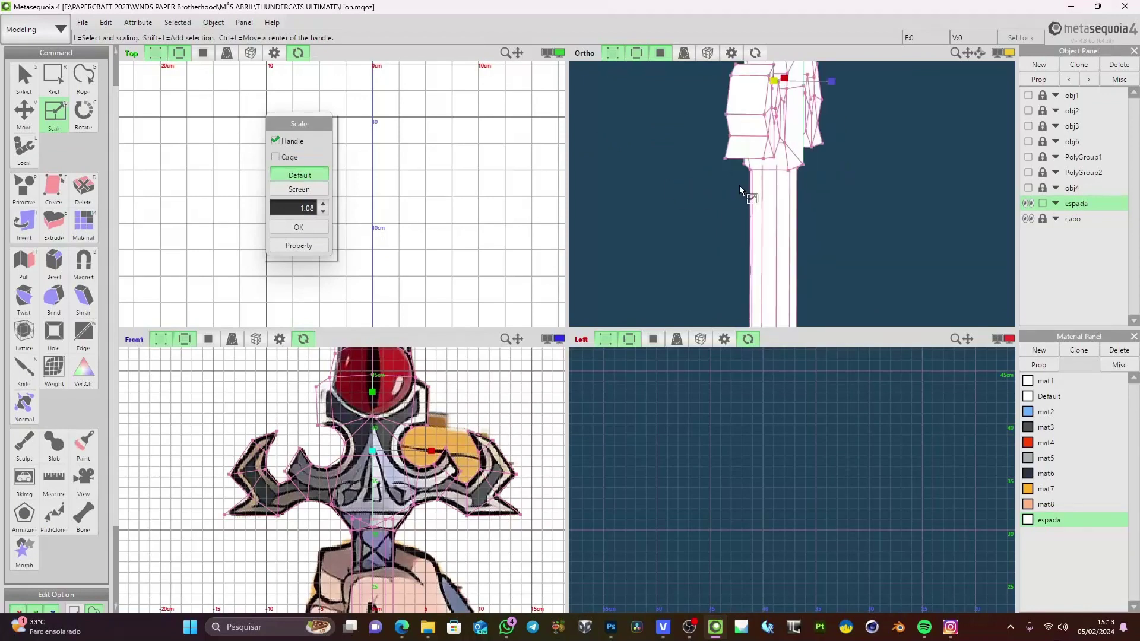
{"action": "right_click_drag", "start_coordinate": [864, 127], "coordinate": [876, 224]}
{"action": "scroll", "coordinate": [871, 220], "scroll_direction": "down", "scroll_amount": 5}
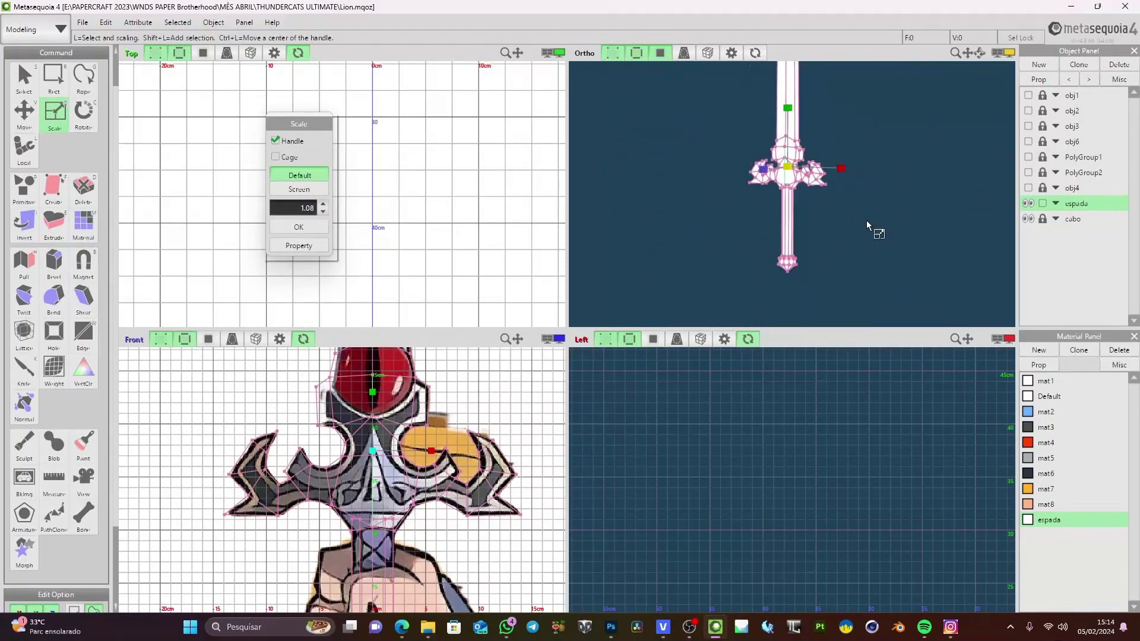
Examine the whole sword in an enlarged Ortho view, and inspect the guard in the four-view layout
{"action": "left_click", "coordinate": [1000, 54]}
{"action": "right_click_drag", "start_coordinate": [999, 61], "coordinate": [707, 482]}
{"action": "scroll", "coordinate": [683, 187], "scroll_direction": "down", "scroll_amount": 5}
{"action": "right_click_drag", "start_coordinate": [683, 187], "coordinate": [807, 265]}
{"action": "scroll", "coordinate": [517, 312], "scroll_direction": "up", "scroll_amount": 4}
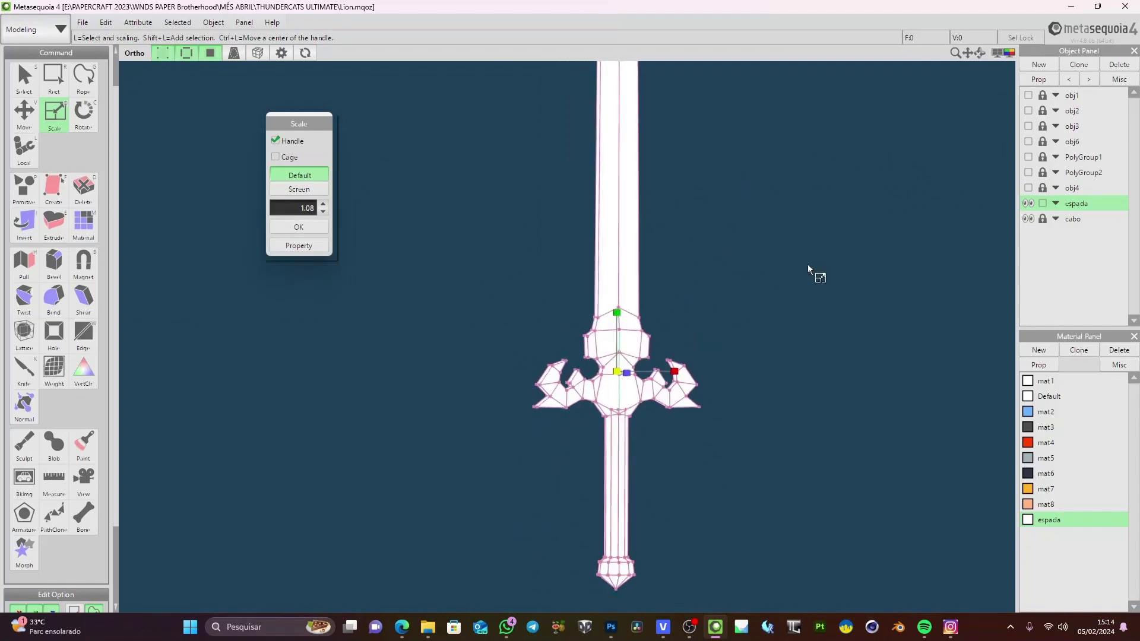
{"action": "right_click_drag", "start_coordinate": [744, 322], "coordinate": [754, 307]}
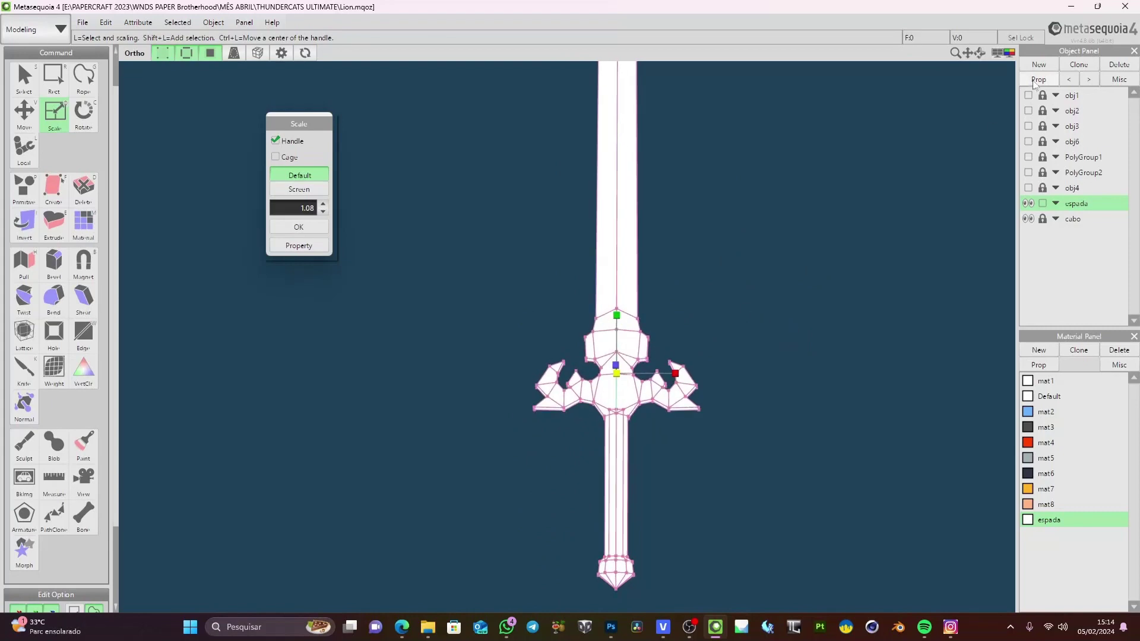
{"action": "left_click", "coordinate": [1009, 54]}
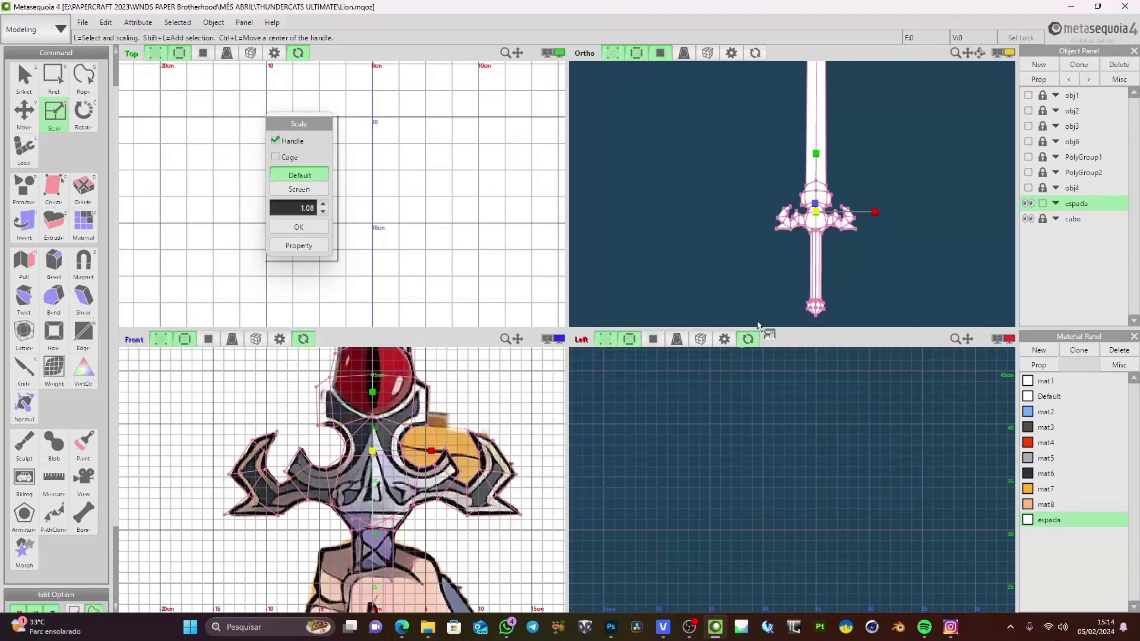
{"action": "right_click_drag", "start_coordinate": [758, 323], "coordinate": [848, 253]}
{"action": "scroll", "coordinate": [850, 253], "scroll_direction": "up", "scroll_amount": 5}
{"action": "middle_click_drag", "start_coordinate": [838, 237], "coordinate": [772, 98]}
{"action": "right_click_drag", "start_coordinate": [772, 98], "coordinate": [843, 269]}
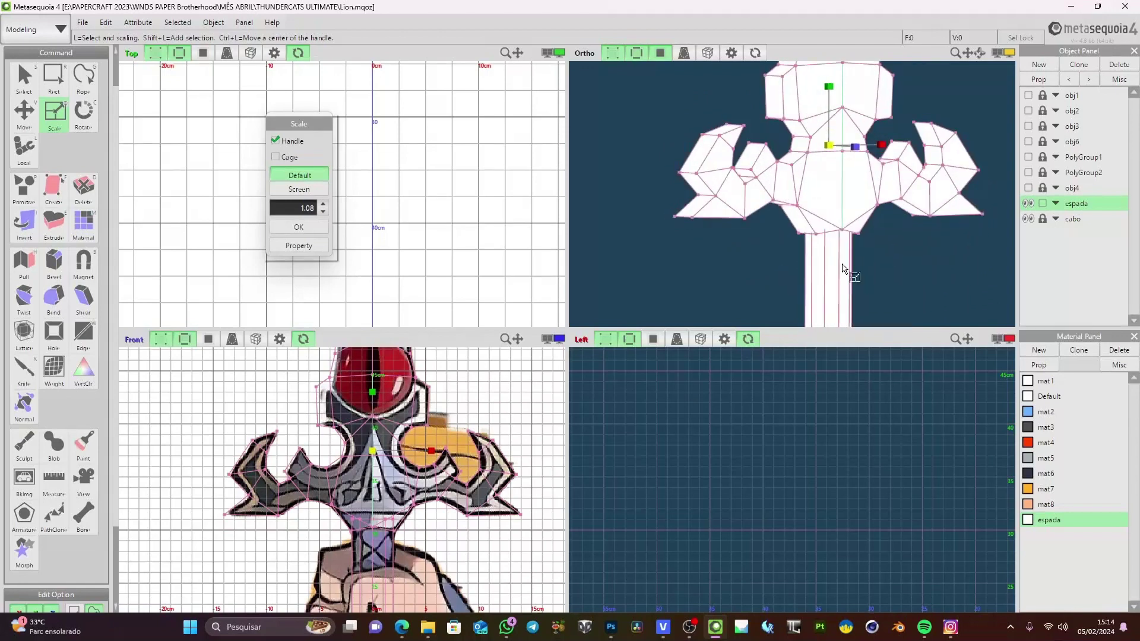
Show the obj4 and PolyGroup2 body meshes to compare the character with the sword
{"action": "scroll", "coordinate": [843, 268], "scroll_direction": "down", "scroll_amount": 5}
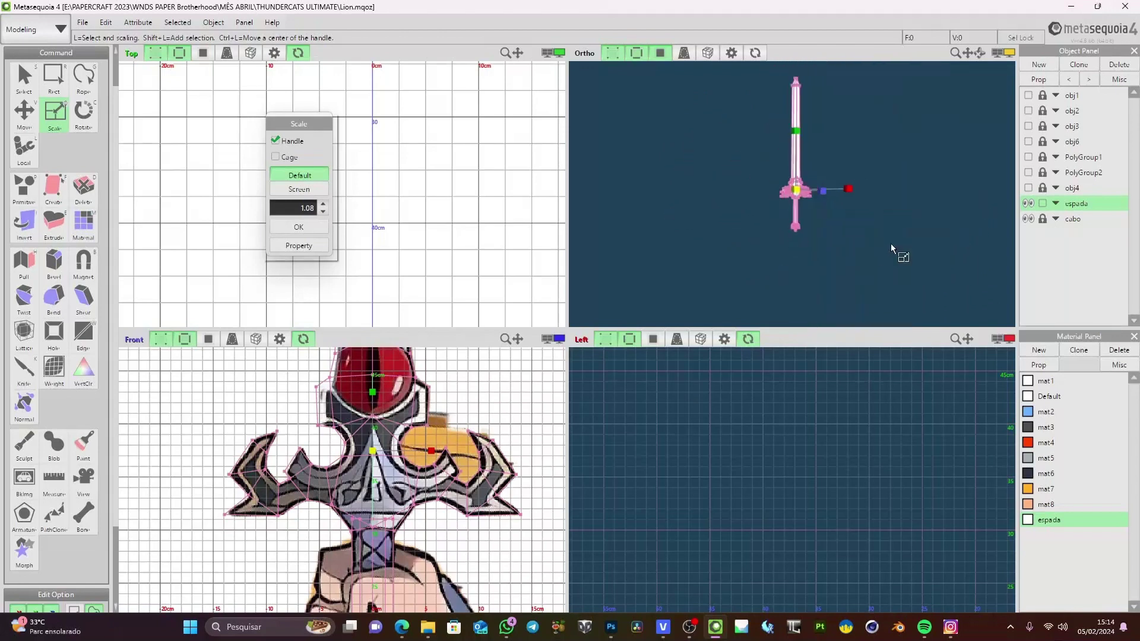
{"action": "left_click", "coordinate": [1028, 189]}
{"action": "left_click", "coordinate": [1028, 173]}
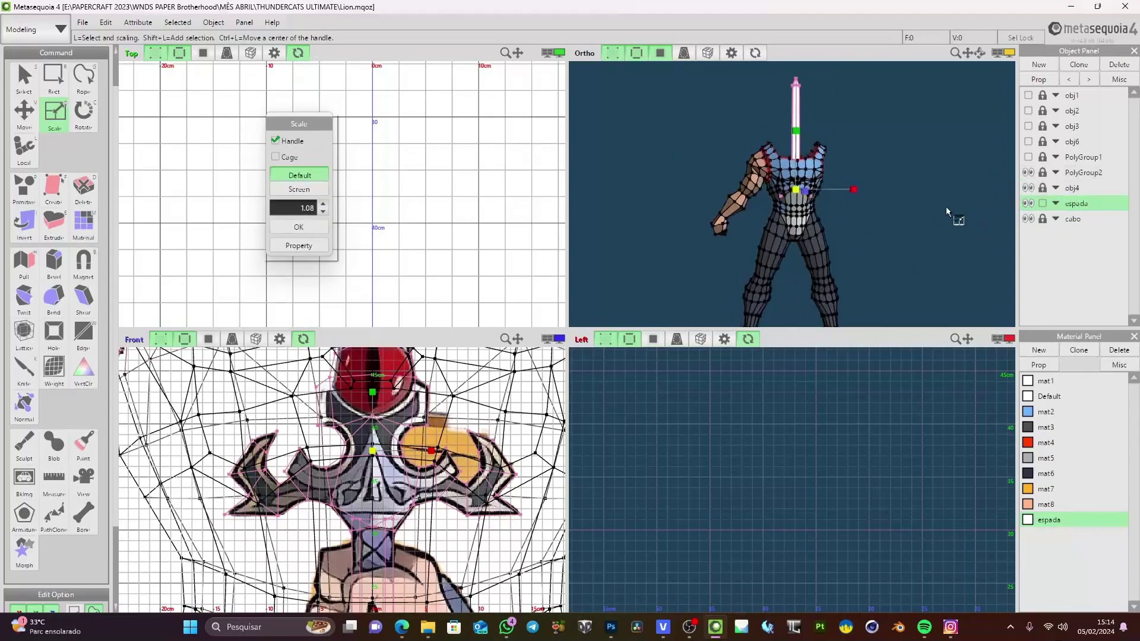
{"action": "right_click_drag", "start_coordinate": [732, 237], "coordinate": [653, 279]}
{"action": "scroll", "coordinate": [383, 469], "scroll_direction": "down", "scroll_amount": 5}
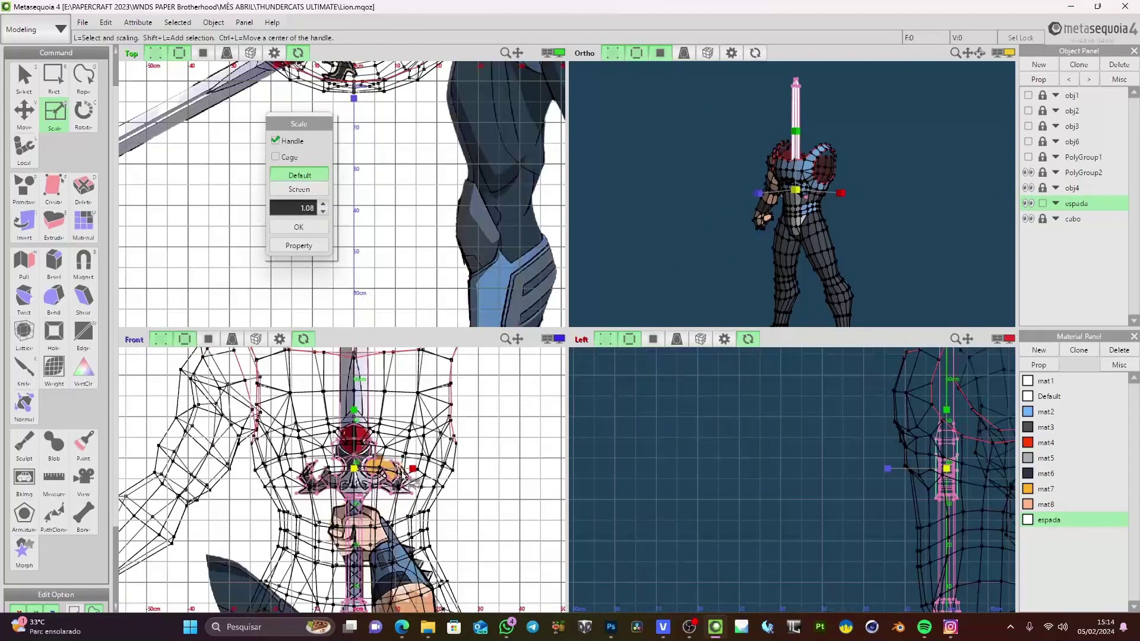
Hide the PolyGroup2 and obj4 body meshes, keeping the espada and cabo objects shown
{"action": "middle_click_drag", "start_coordinate": [448, 430], "coordinate": [510, 352]}
{"action": "scroll", "coordinate": [514, 355], "scroll_direction": "down", "scroll_amount": 2}
{"action": "scroll", "coordinate": [514, 355], "scroll_direction": "down", "scroll_amount": 2}
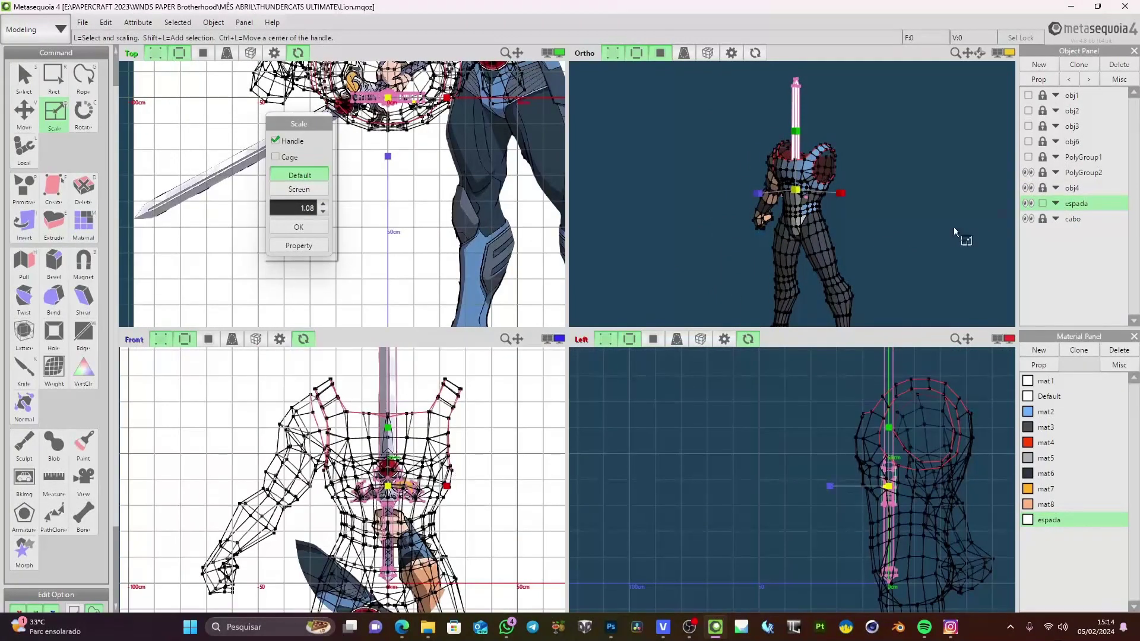
{"action": "left_click", "coordinate": [1028, 173]}
{"action": "left_click", "coordinate": [1029, 188]}
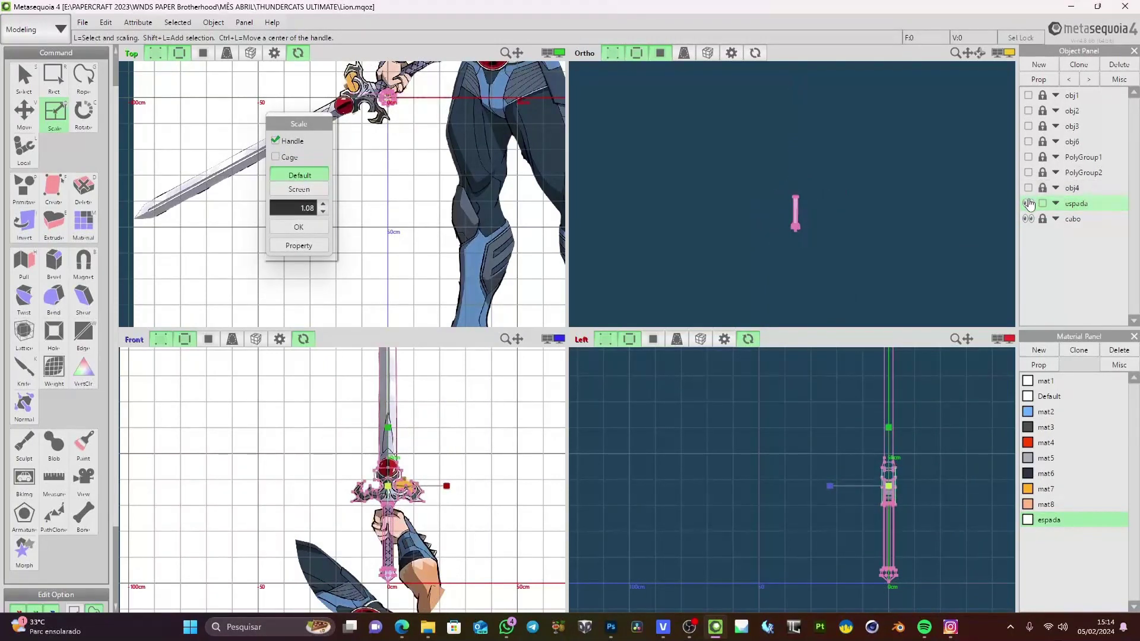
{"action": "left_click", "coordinate": [1029, 188]}
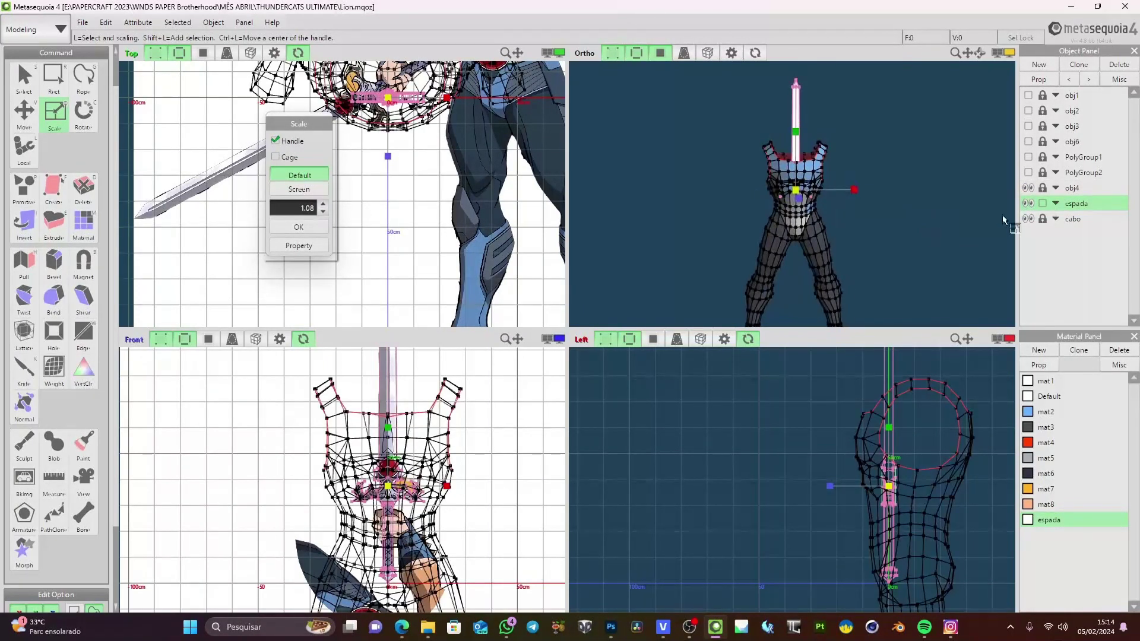
{"action": "left_click", "coordinate": [1028, 187]}
{"action": "left_click", "coordinate": [1028, 203]}
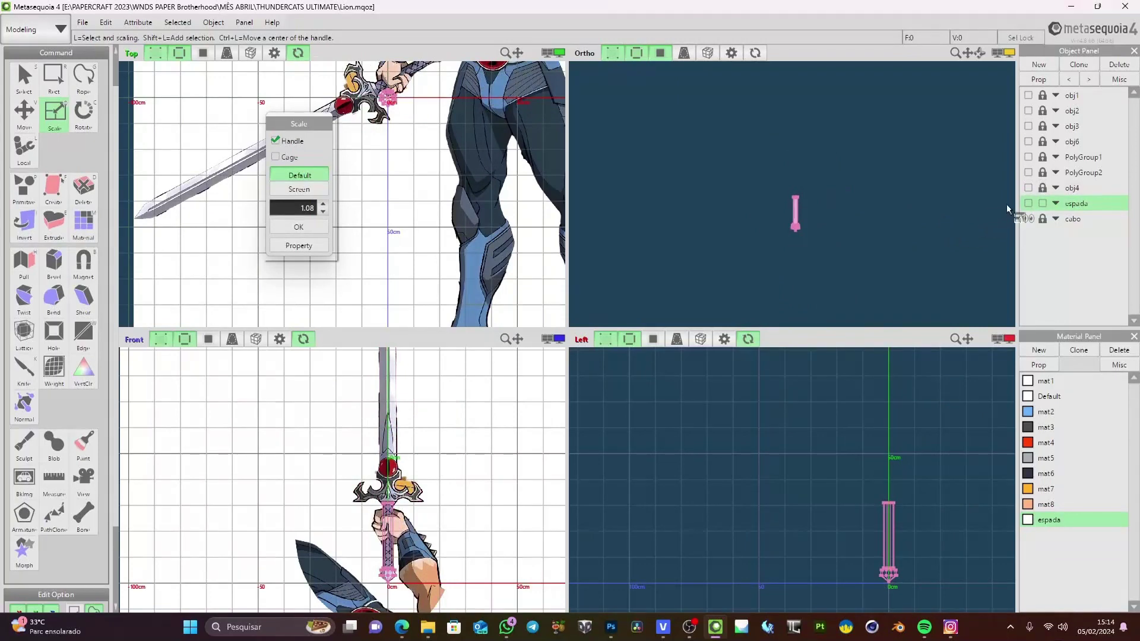
{"action": "left_click", "coordinate": [1028, 204]}
Examine the whole sword and its guard at different distances, including in an enlarged Ortho view
{"action": "scroll", "coordinate": [772, 220], "scroll_direction": "up", "scroll_amount": 5}
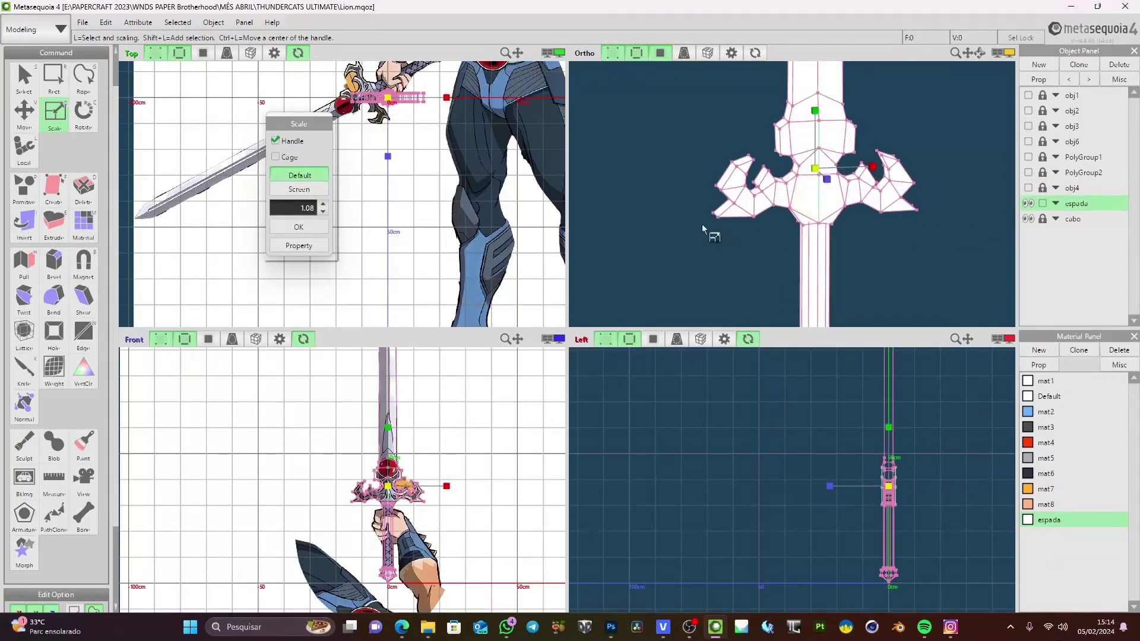
{"action": "scroll", "coordinate": [863, 291], "scroll_direction": "down", "scroll_amount": 5}
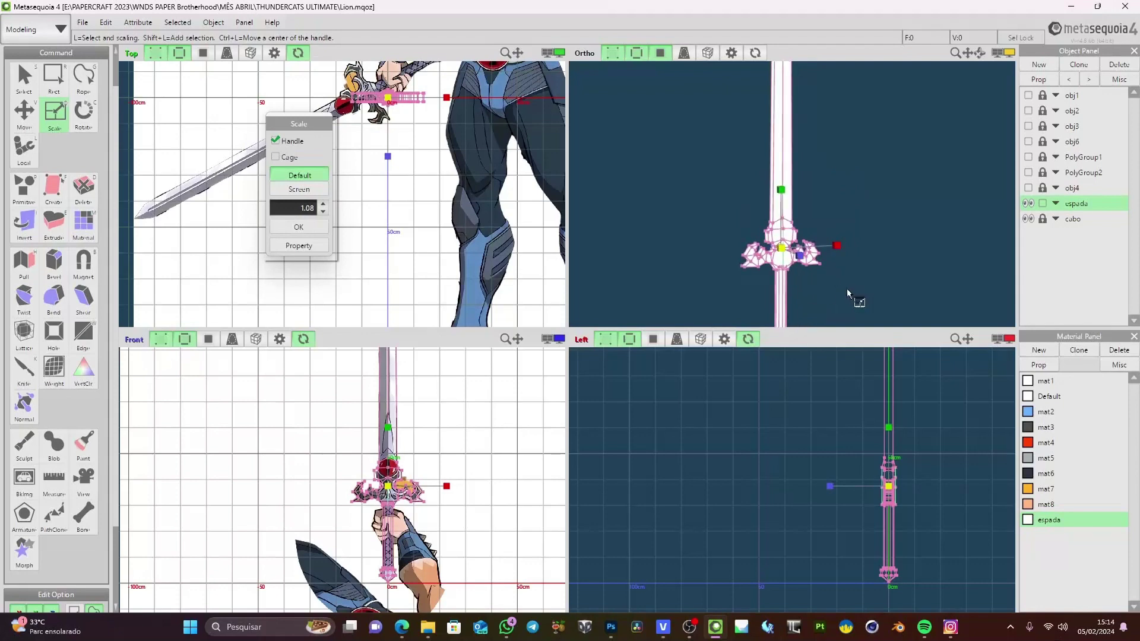
{"action": "middle_click_drag", "start_coordinate": [843, 171], "coordinate": [828, 192]}
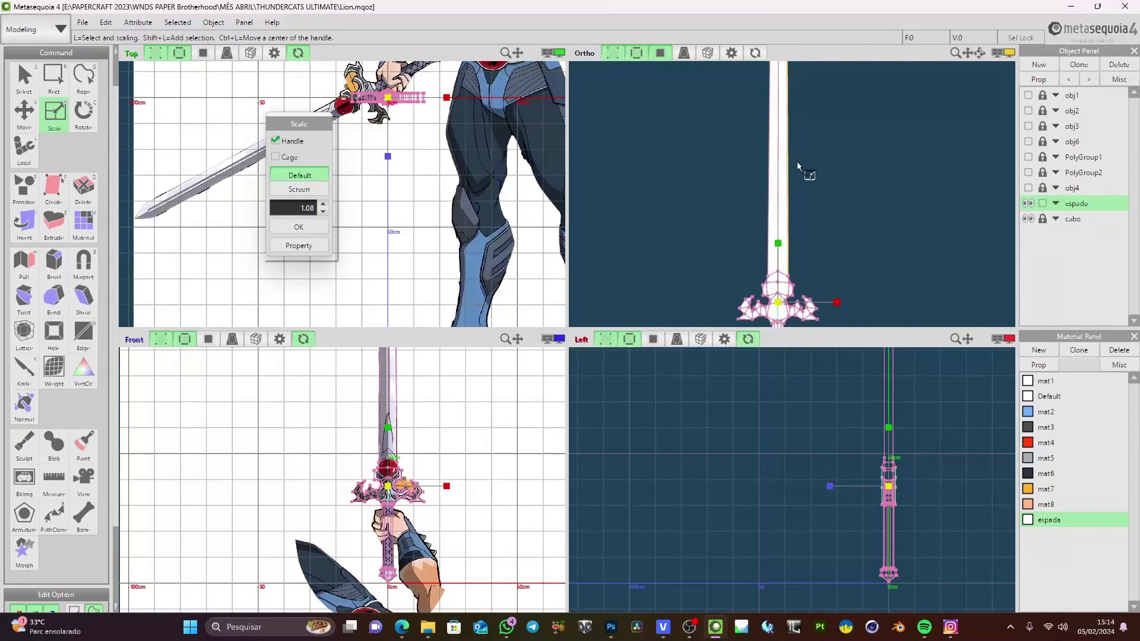
{"action": "scroll", "coordinate": [802, 218], "scroll_direction": "down", "scroll_amount": 3}
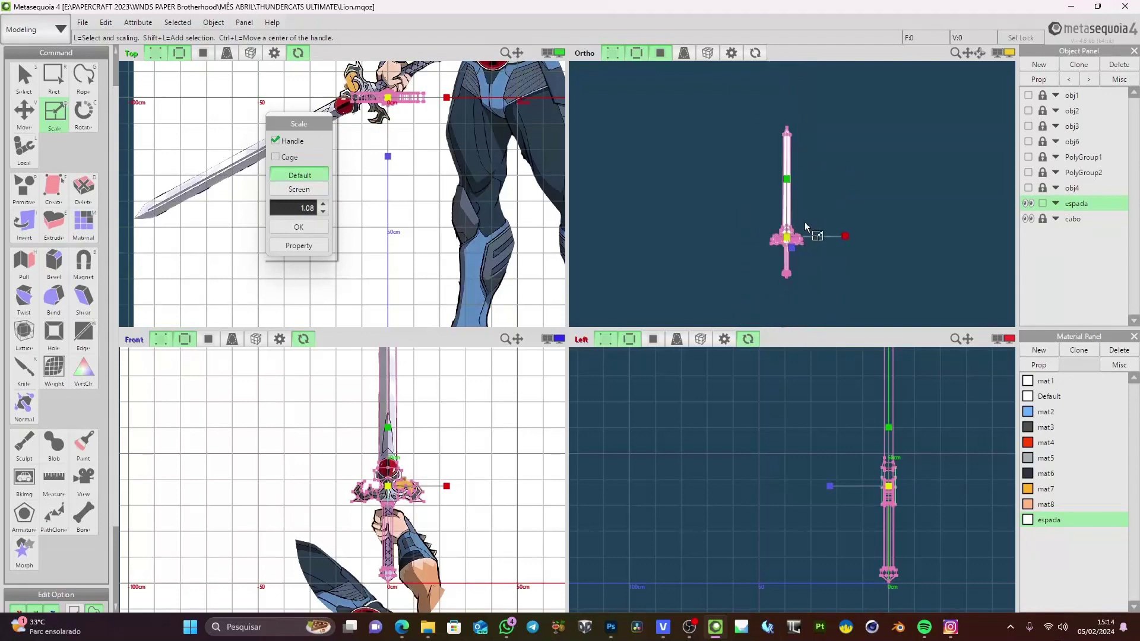
{"action": "scroll", "coordinate": [838, 201], "scroll_direction": "up", "scroll_amount": 5}
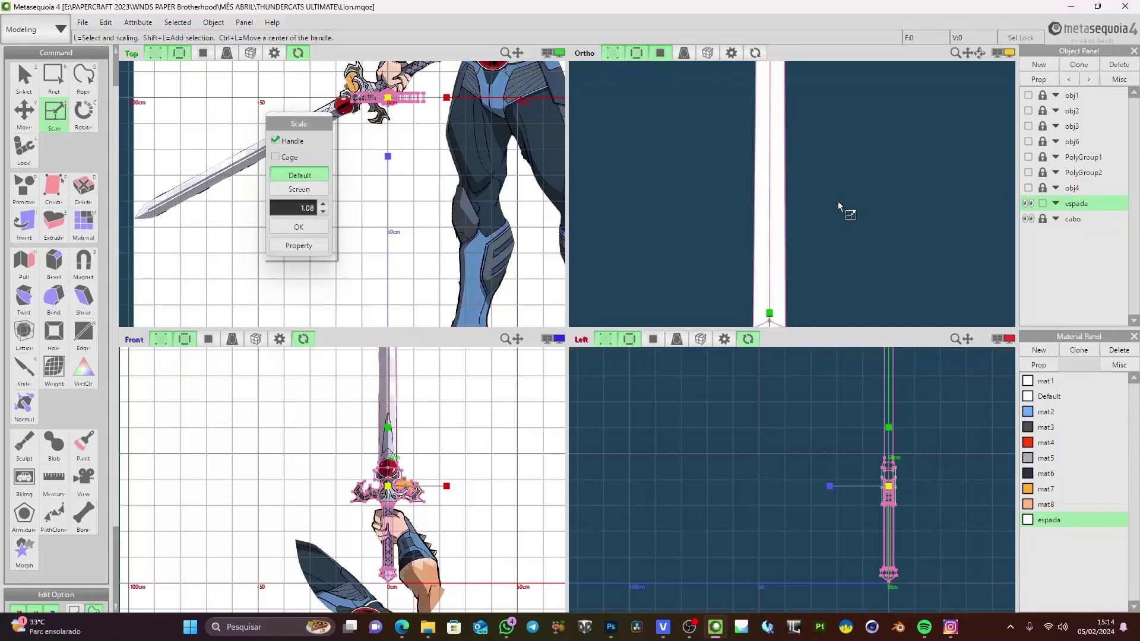
{"action": "scroll", "coordinate": [840, 203], "scroll_direction": "down", "scroll_amount": 4}
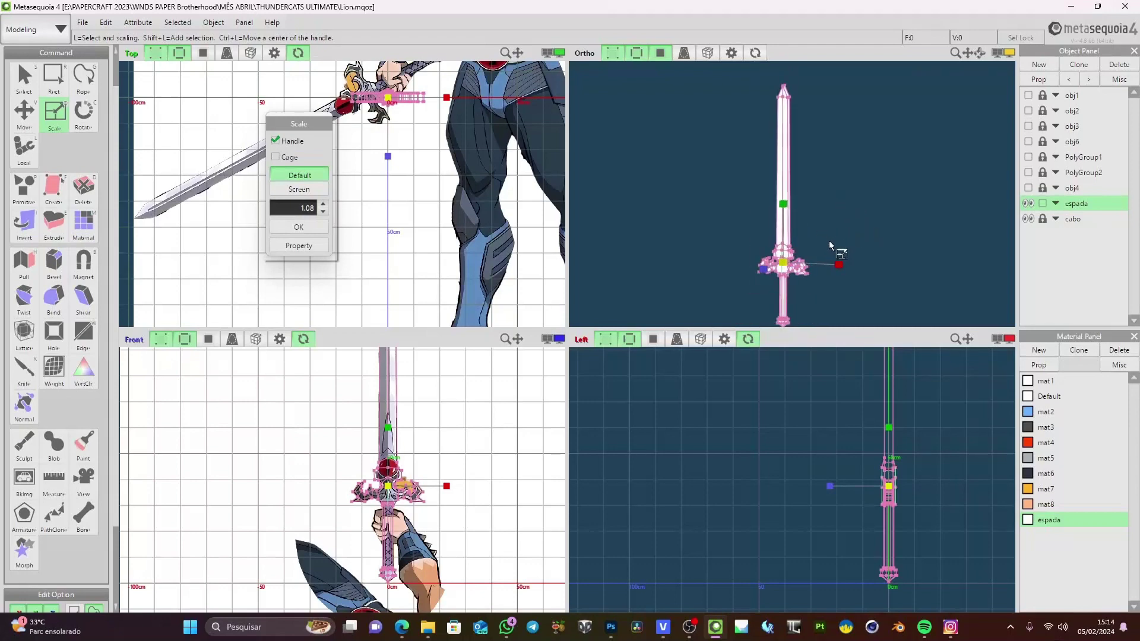
{"action": "middle_click_drag", "start_coordinate": [496, 163], "coordinate": [425, 290]}
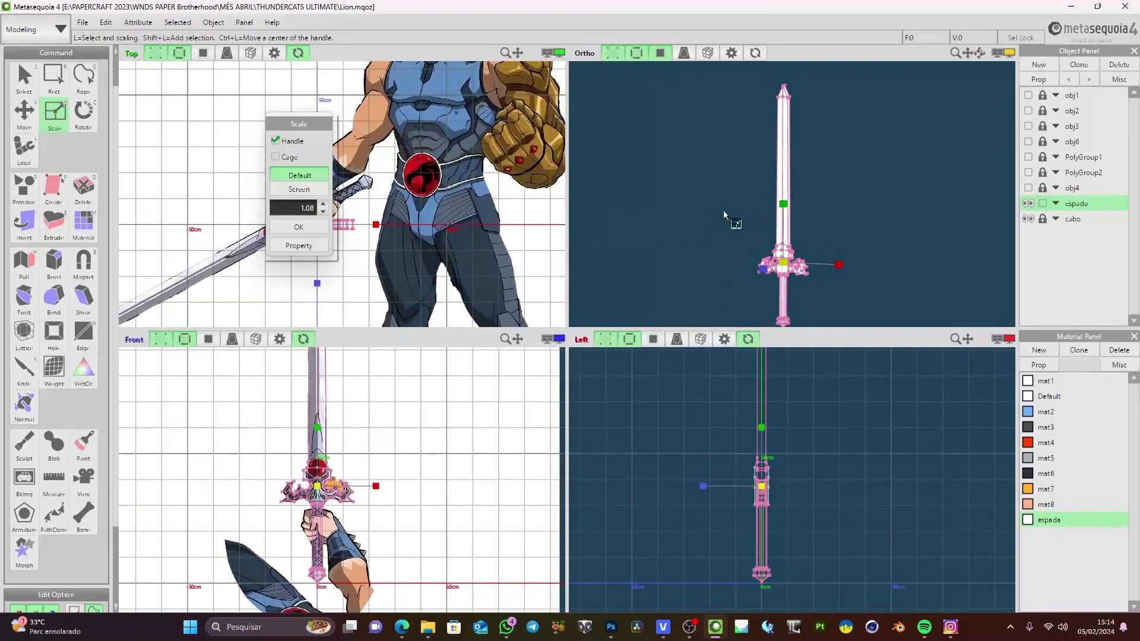
{"action": "left_click", "coordinate": [1010, 55]}
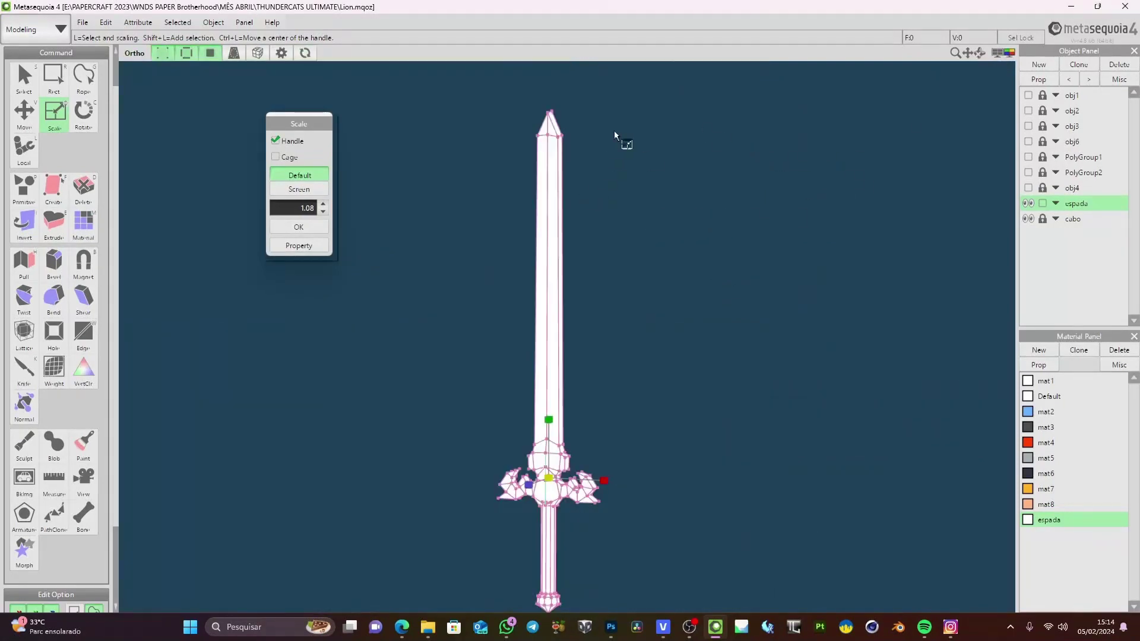
{"action": "scroll", "coordinate": [719, 205], "scroll_direction": "down", "scroll_amount": 5}
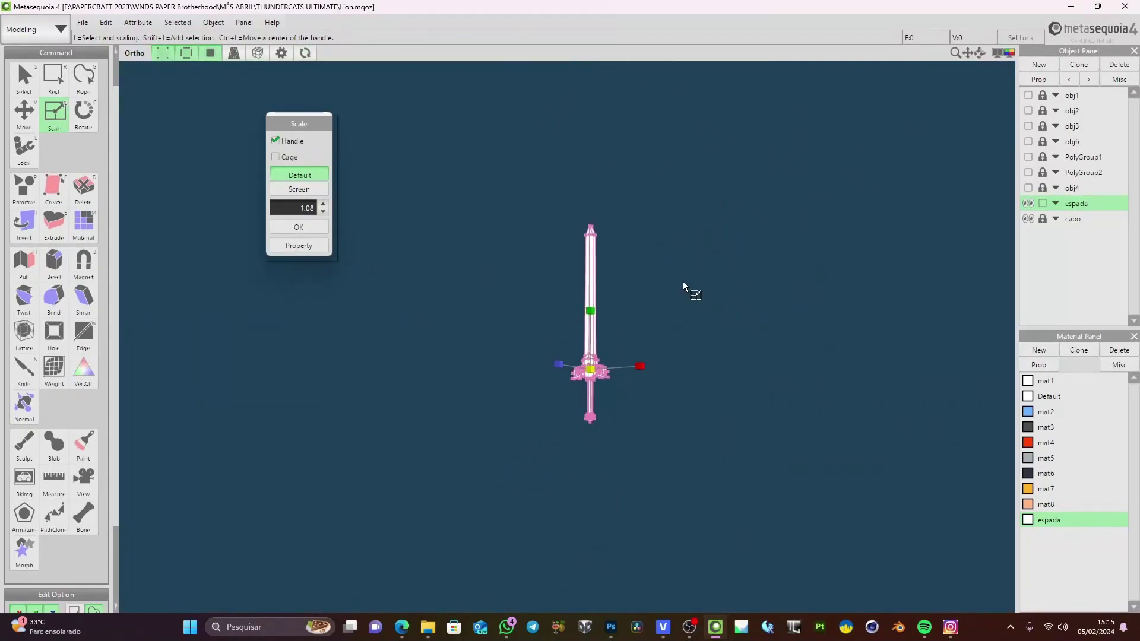
{"action": "scroll", "coordinate": [683, 282], "scroll_direction": "up", "scroll_amount": 5}
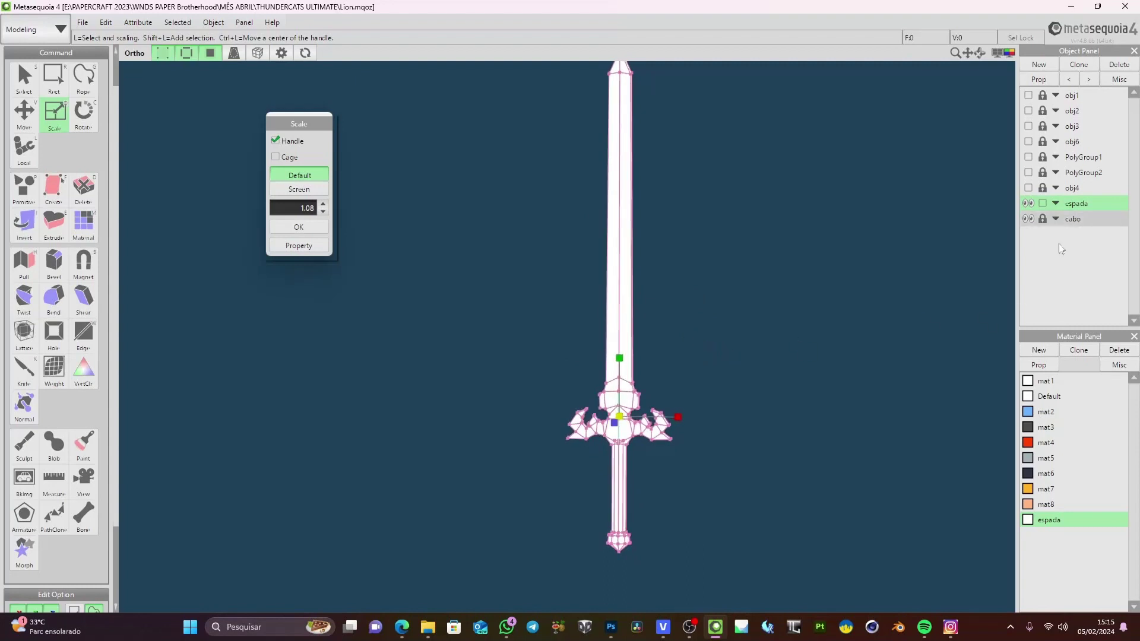
Check the espada material's shader, colour and texture properties without changing them
{"action": "double_click", "coordinate": [1047, 520]}
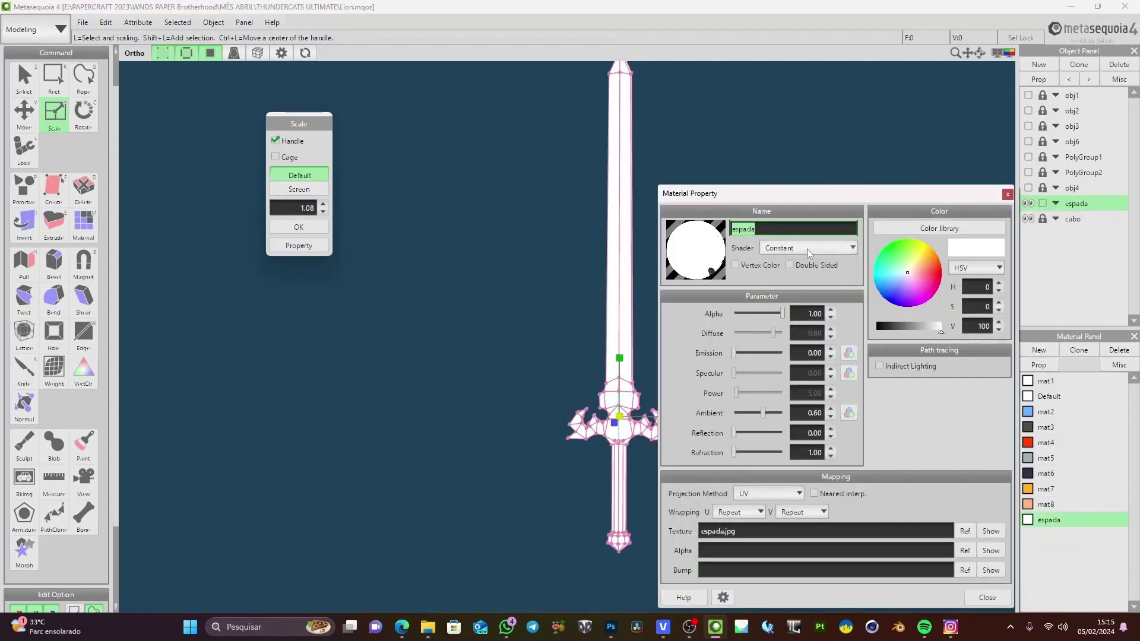
{"action": "key", "text": "Tab"}
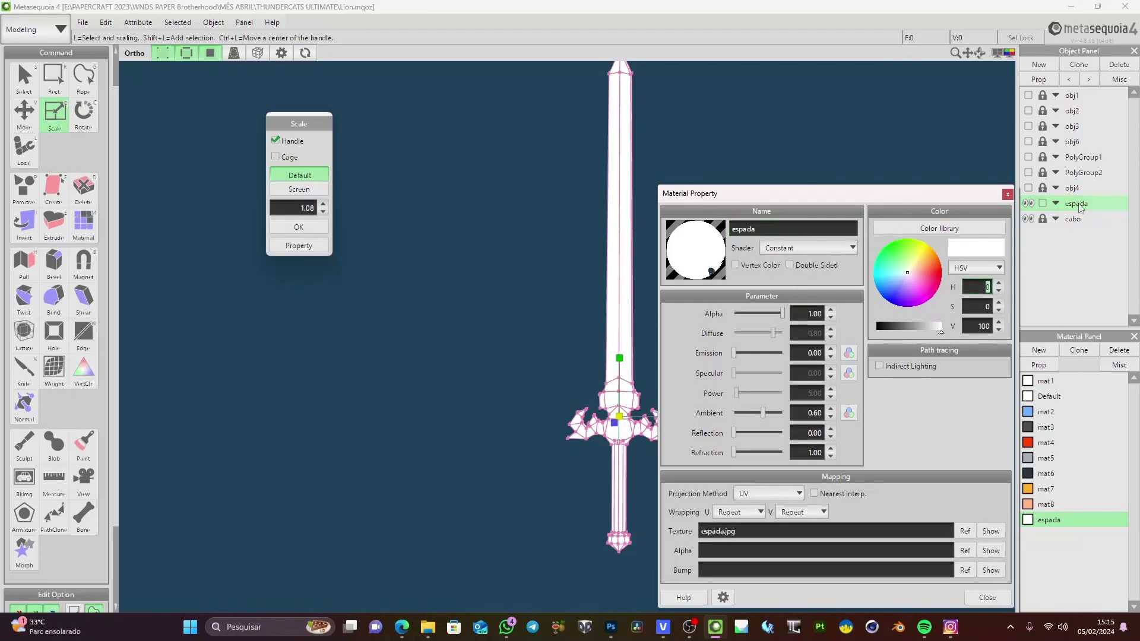
{"action": "left_click", "coordinate": [1008, 194]}
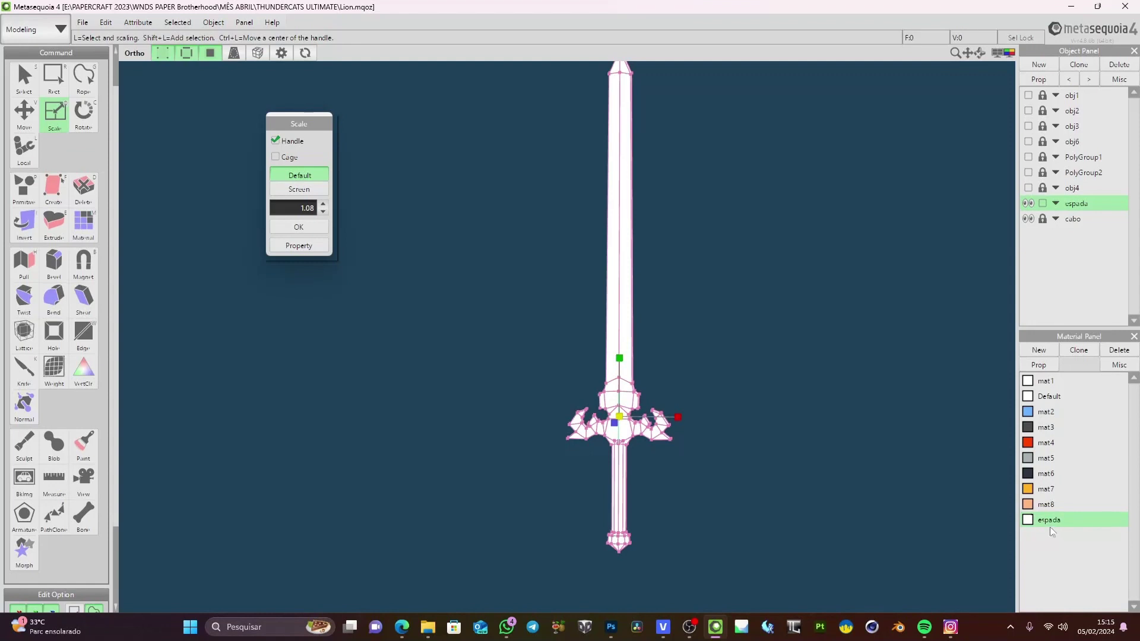
Apply the mat7 material to the blade's long front faces, one face at a time
{"action": "left_click", "coordinate": [85, 224]}
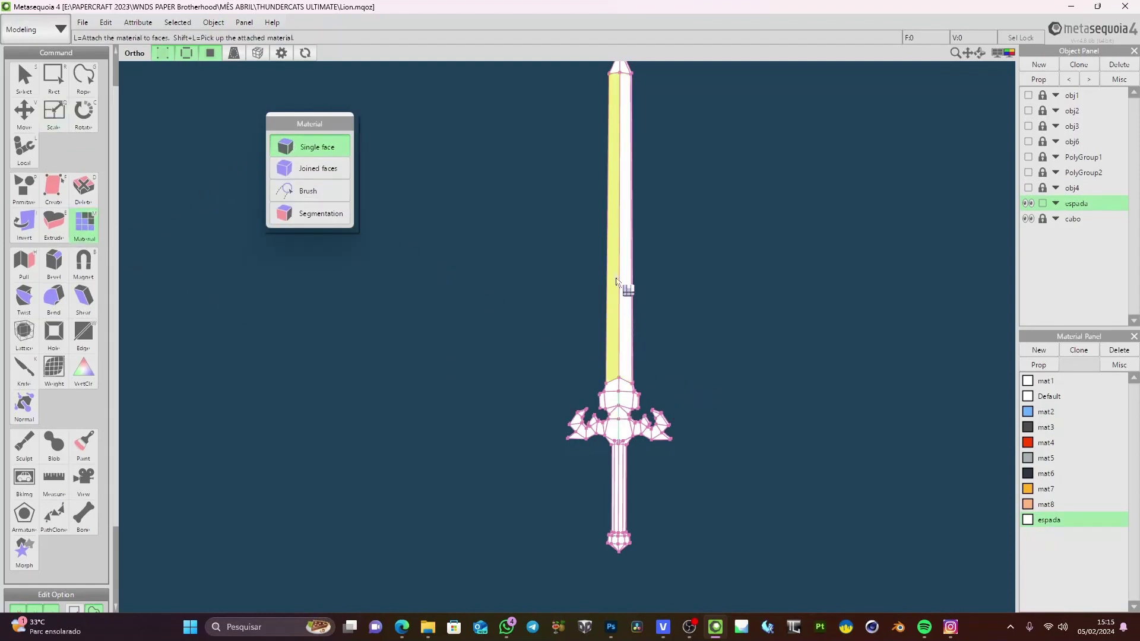
{"action": "mouse_move", "coordinate": [634, 406]}
{"action": "right_mouse_down"}
{"action": "mouse_move", "coordinate": [608, 371]}
{"action": "mouse_move", "coordinate": [638, 404]}
{"action": "mouse_move", "coordinate": [617, 420]}
{"action": "right_mouse_up"}
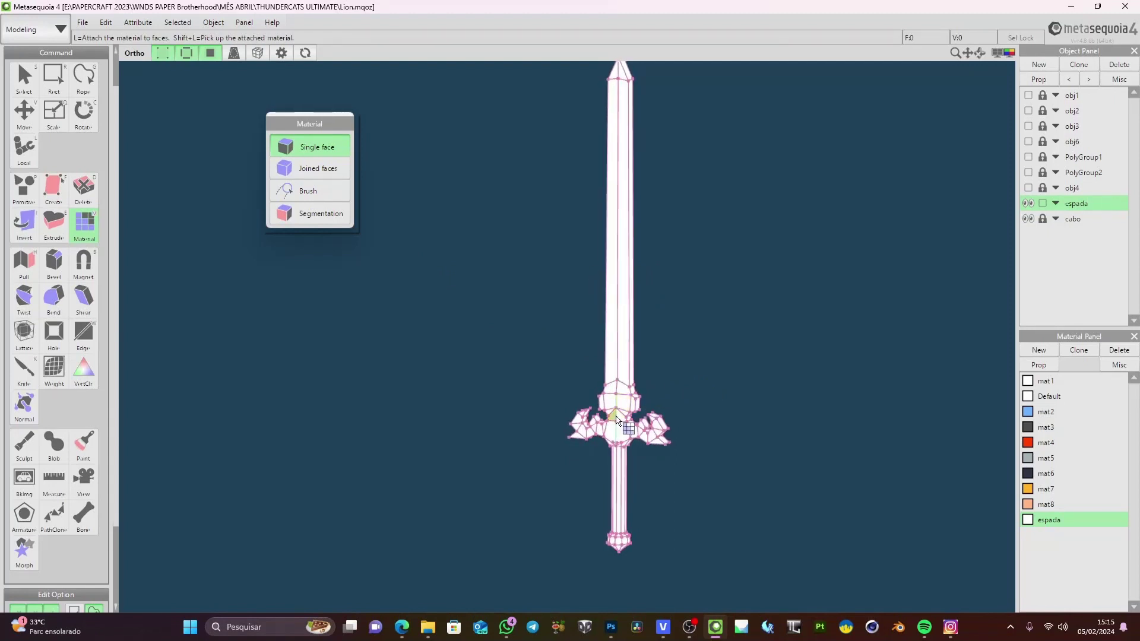
{"action": "left_click", "coordinate": [622, 304]}
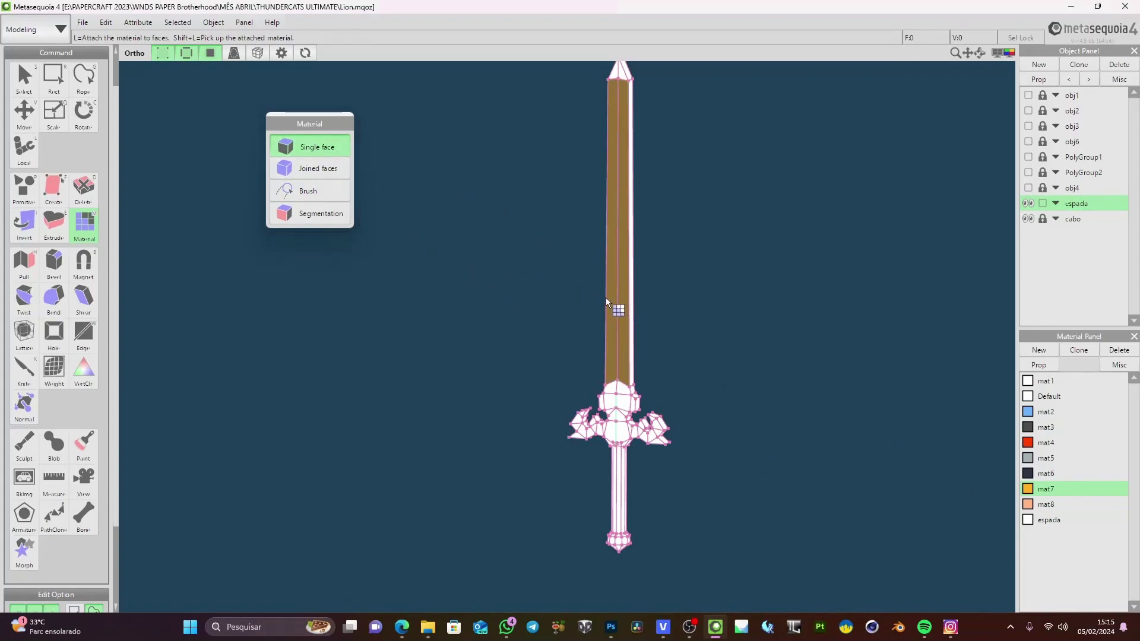
{"action": "right_click_drag", "start_coordinate": [620, 305], "coordinate": [749, 316]}
{"action": "right_click_drag", "start_coordinate": [556, 303], "coordinate": [440, 219]}
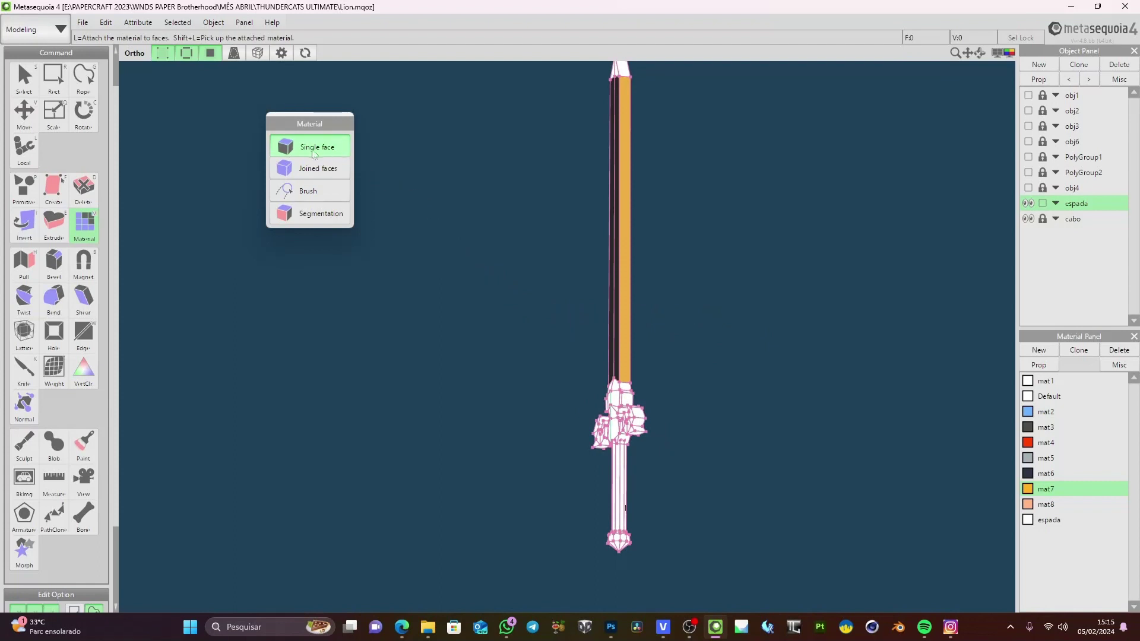
{"action": "right_click_drag", "start_coordinate": [611, 340], "coordinate": [684, 361]}
Apply mat7 face by face to the guard's central faces just below the blade
{"action": "scroll", "coordinate": [684, 361], "scroll_direction": "up", "scroll_amount": 4}
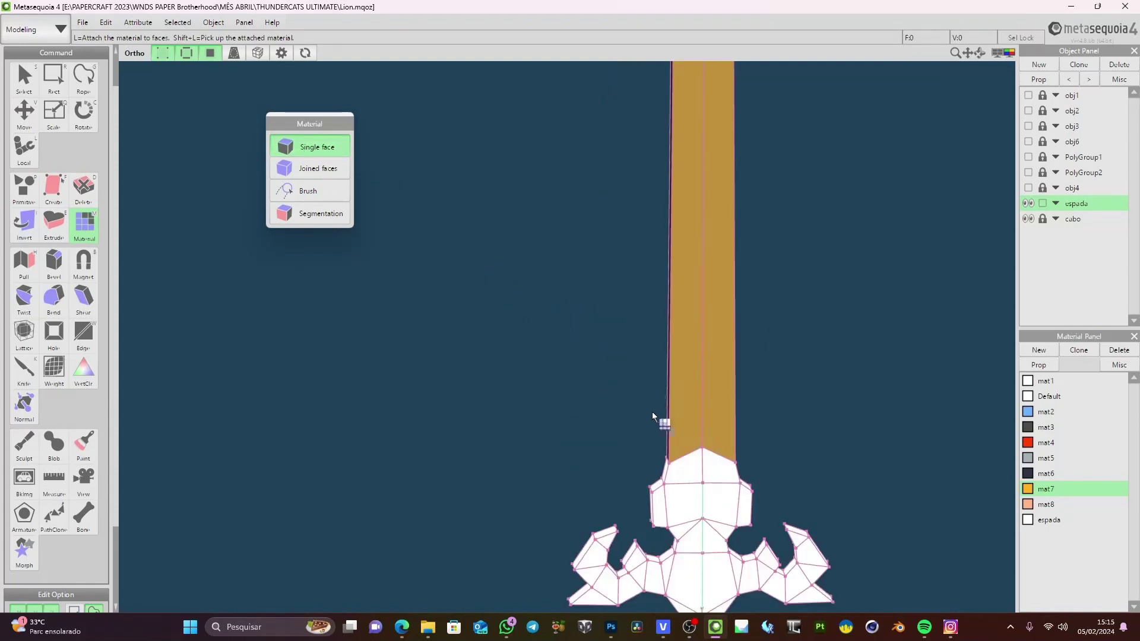
{"action": "middle_click_drag", "start_coordinate": [652, 415], "coordinate": [595, 317]}
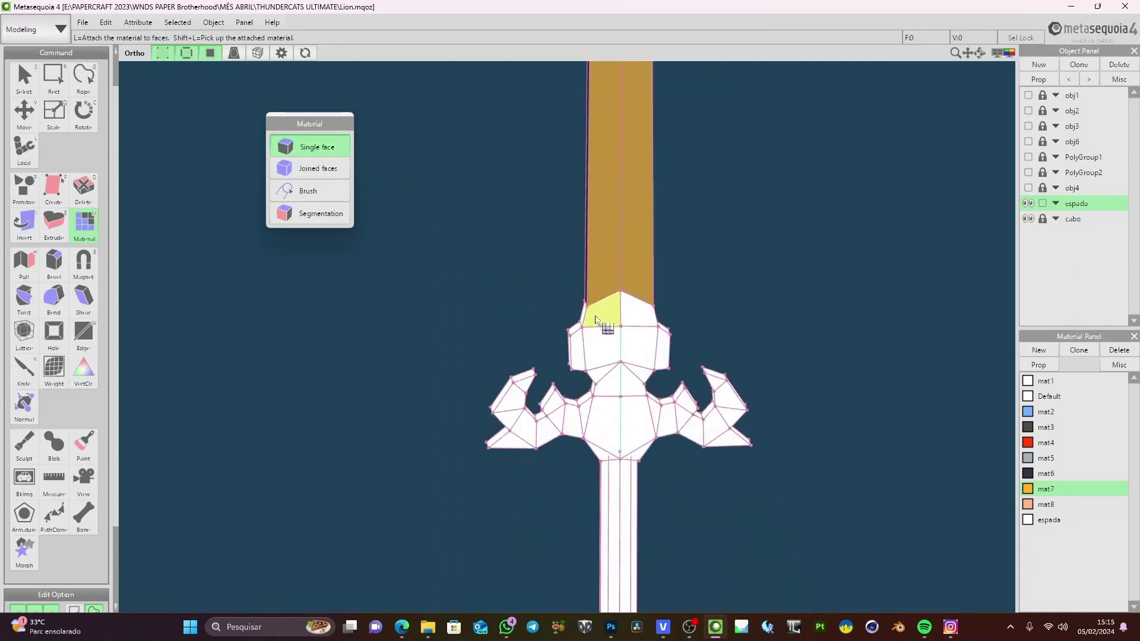
{"action": "left_click", "coordinate": [610, 351]}
{"action": "left_click", "coordinate": [637, 385]}
{"action": "left_click", "coordinate": [614, 389]}
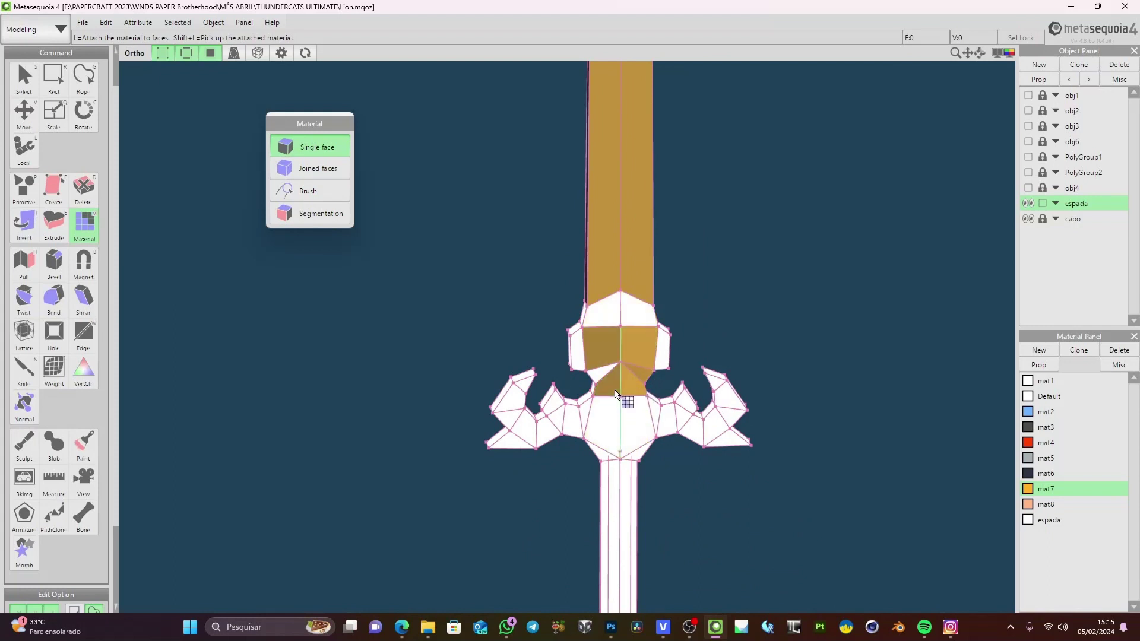
{"action": "right_click_drag", "start_coordinate": [652, 374], "coordinate": [666, 367]}
Apply mat7 by joined faces to the blade and guard, and to the unlocked cabo handle and pommel
{"action": "left_click", "coordinate": [321, 176]}
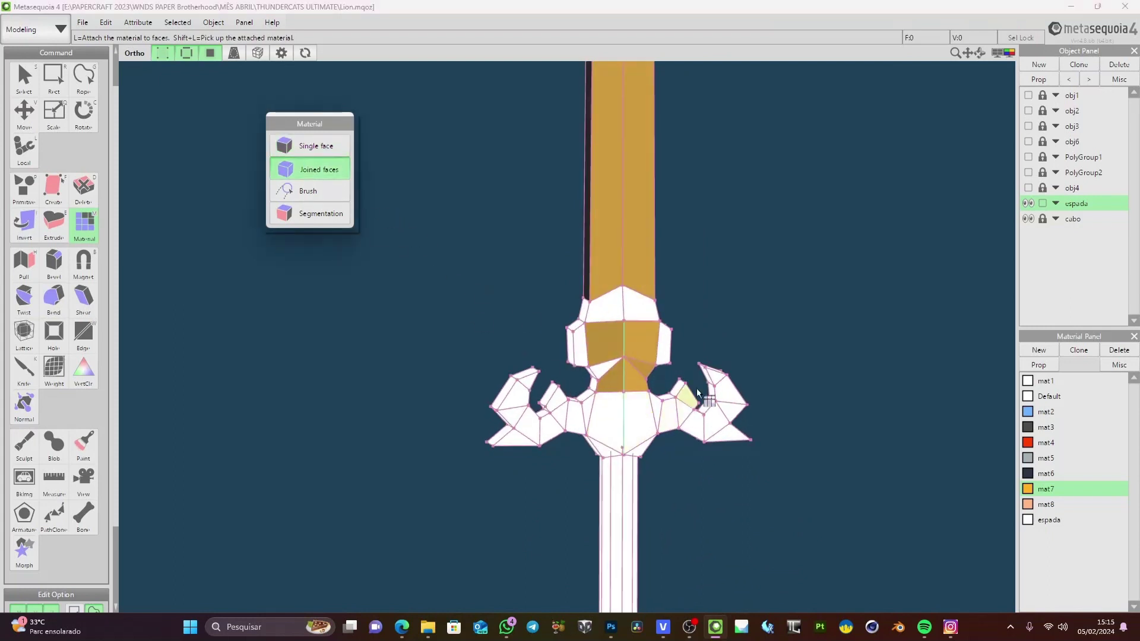
{"action": "left_click", "coordinate": [653, 382]}
{"action": "scroll", "coordinate": [668, 476], "scroll_direction": "down", "scroll_amount": 5}
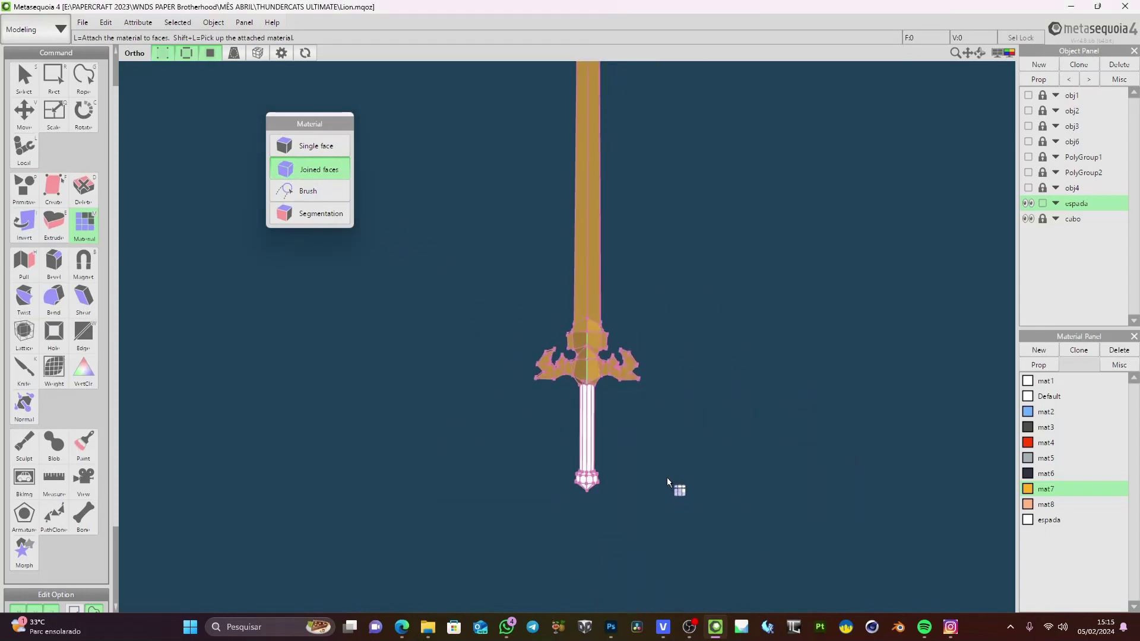
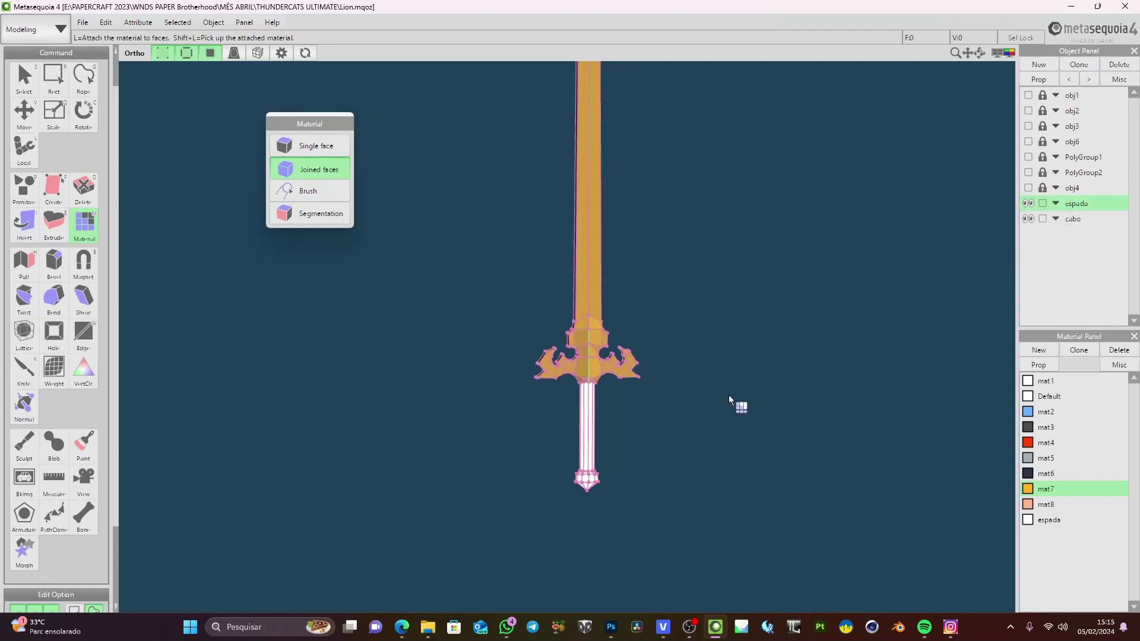
{"action": "left_click", "coordinate": [587, 418]}
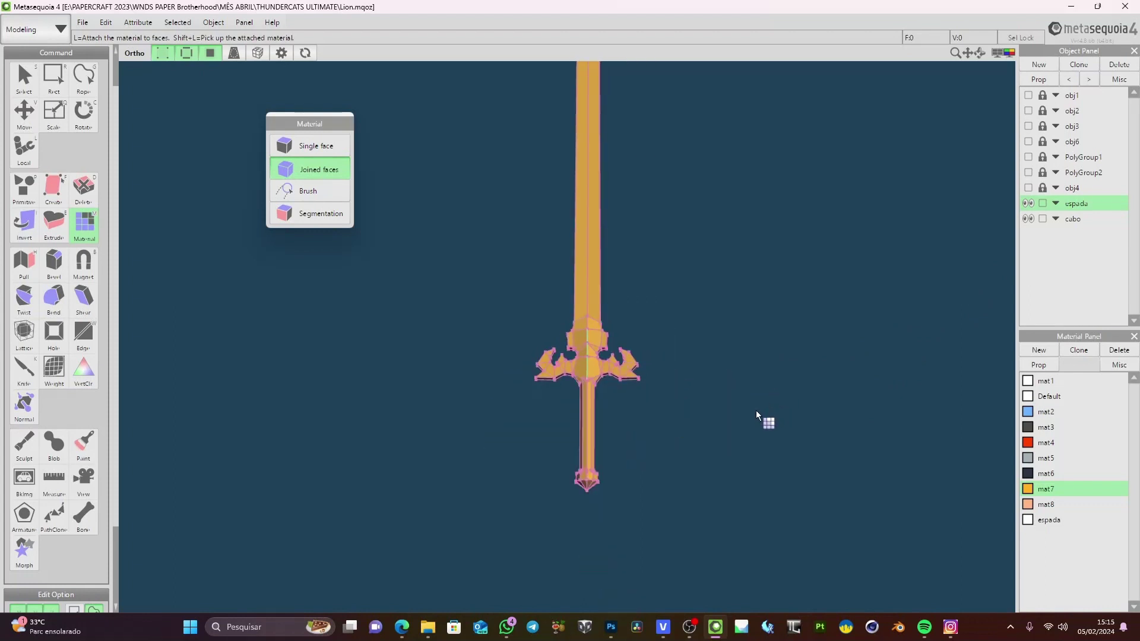
Undo the joined-face mat7 assignments on the handle, blade and guard
{"action": "key", "text": "ctrl+z"}
{"action": "key", "text": "ctrl+z"}
{"action": "key", "text": "ctrl+z"}
{"action": "key", "text": "ctrl+z"}
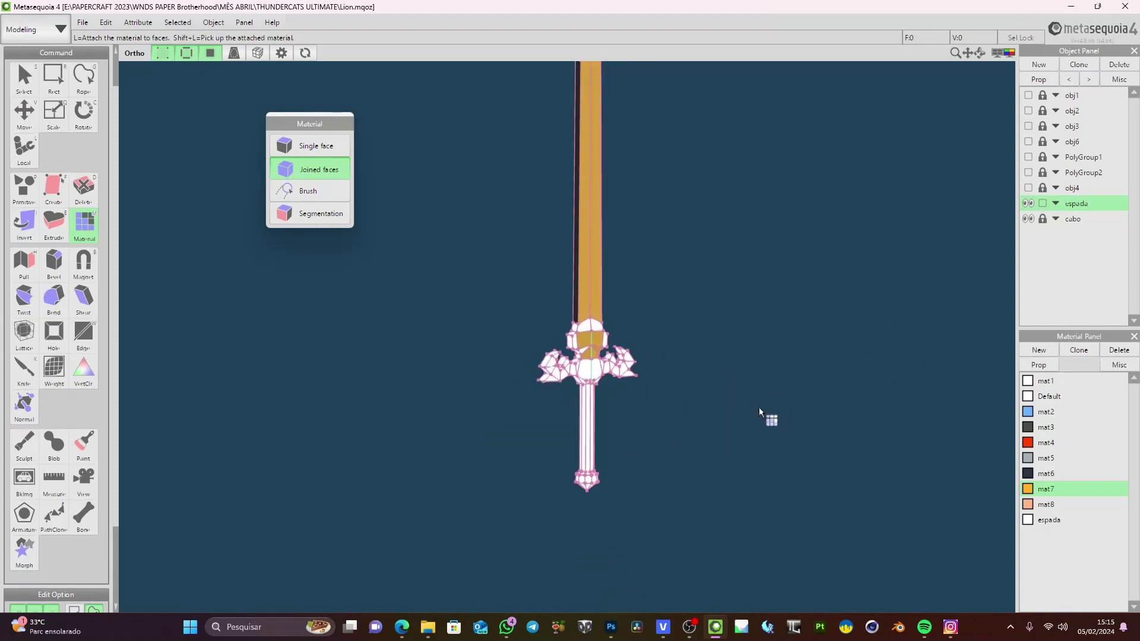
Apply mat7 to all joined faces of the espada object's blade and guard
{"action": "right_click_drag", "start_coordinate": [759, 412], "coordinate": [736, 409]}
{"action": "left_click", "coordinate": [581, 364]}
{"action": "right_click_drag", "start_coordinate": [660, 361], "coordinate": [687, 402]}
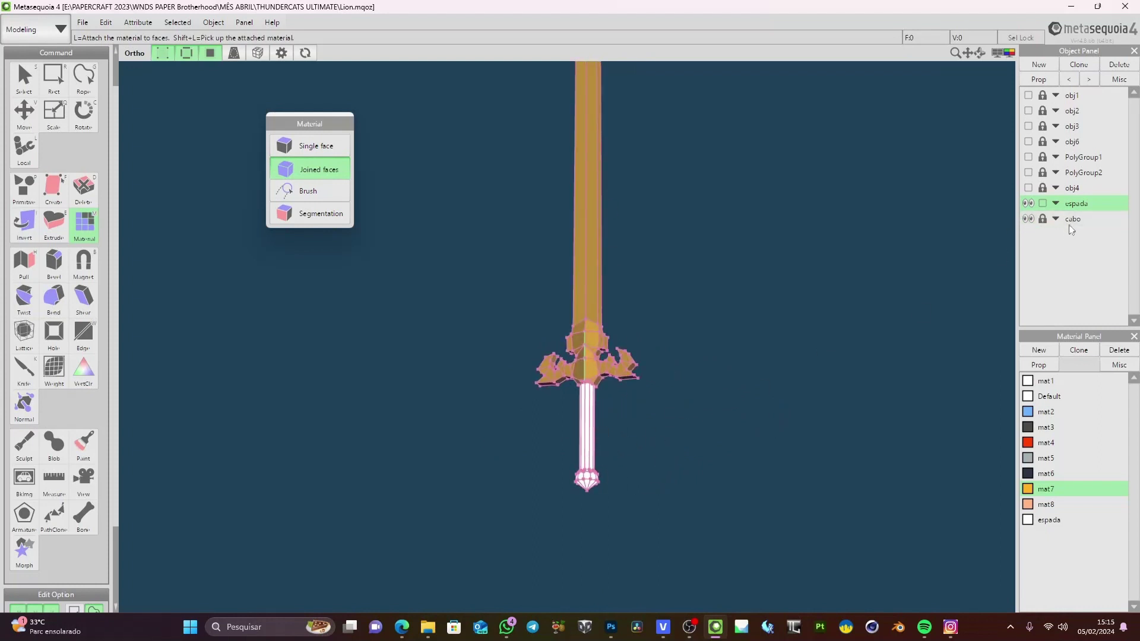
Apply mat7 to all joined faces of the unlocked cabo handle and pommel, and make espada the active material
{"action": "left_click", "coordinate": [1028, 219]}
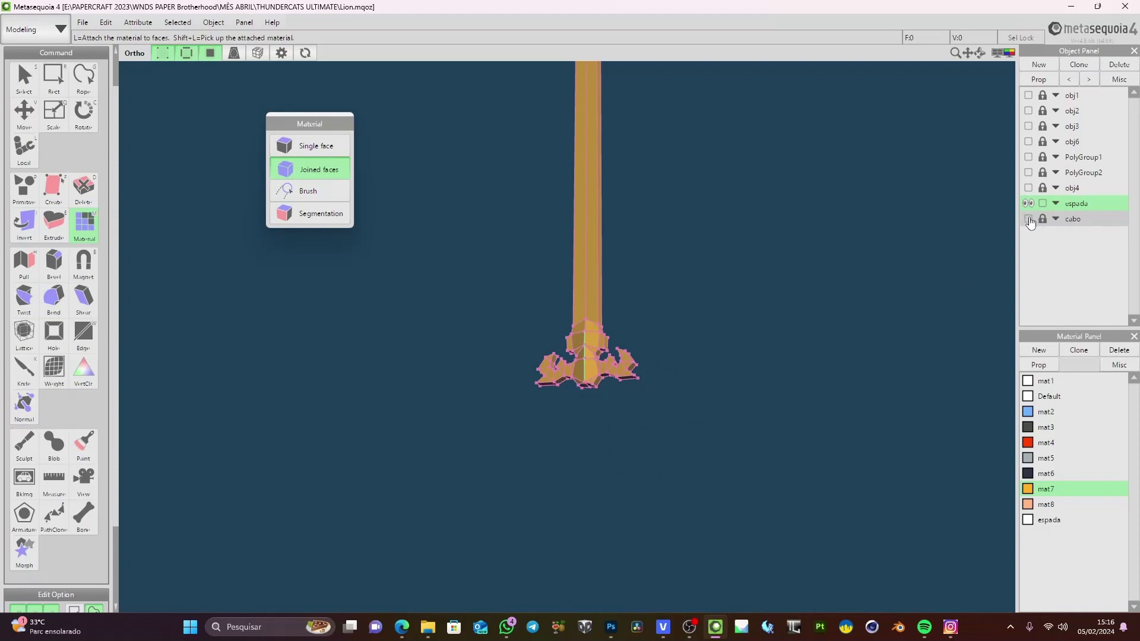
{"action": "left_click", "coordinate": [1029, 219]}
{"action": "scroll", "coordinate": [698, 417], "scroll_direction": "up", "scroll_amount": 2}
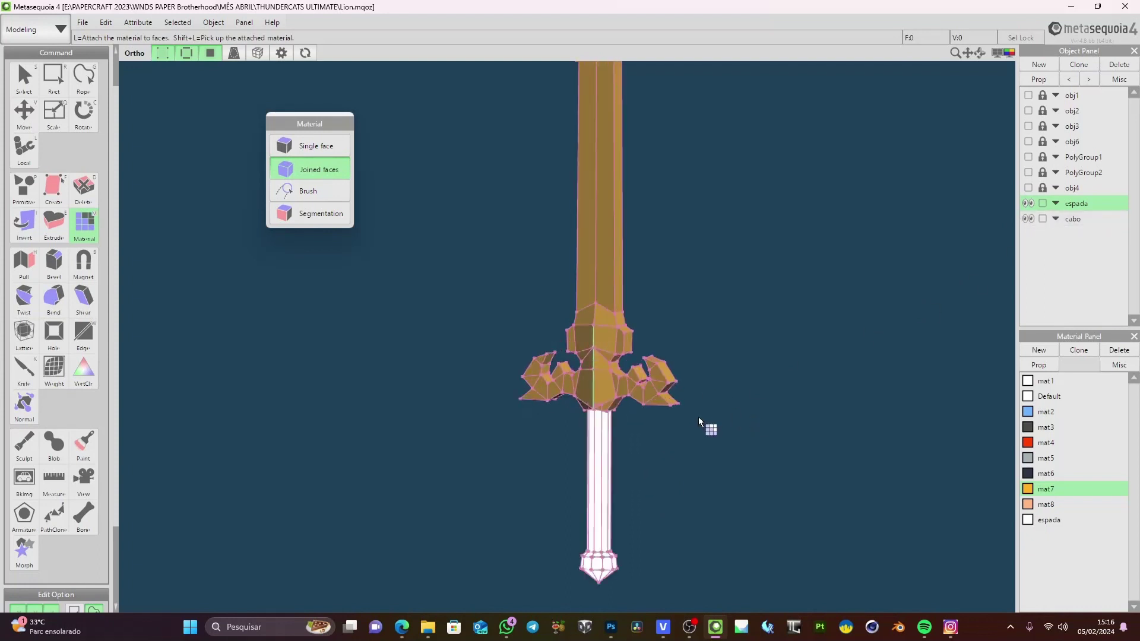
{"action": "left_click", "coordinate": [613, 447]}
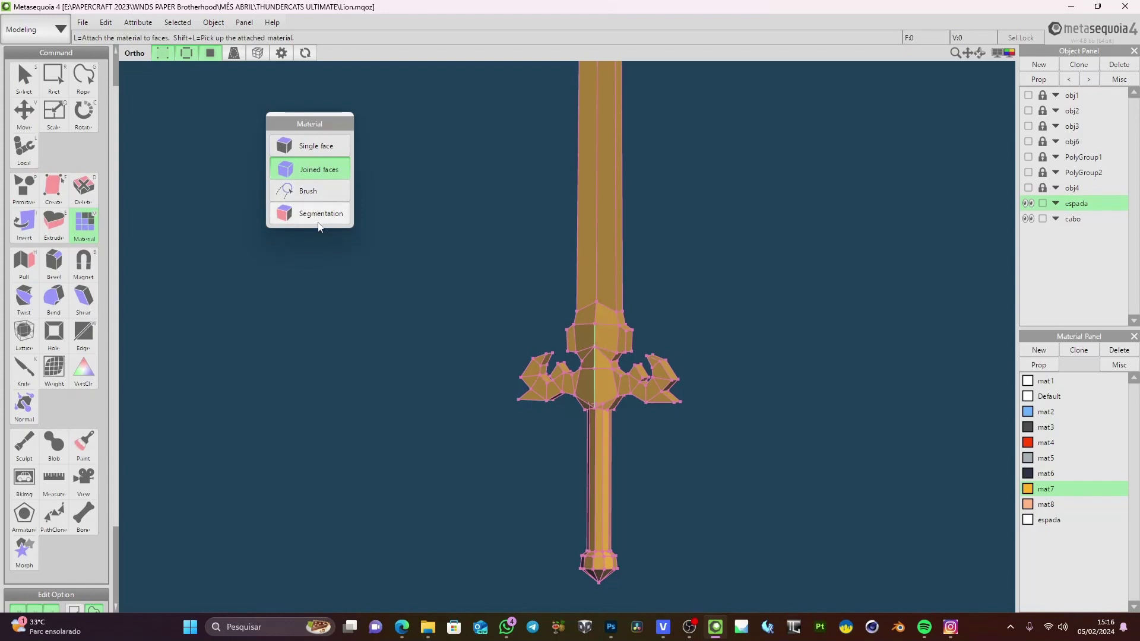
{"action": "left_click", "coordinate": [315, 148]}
{"action": "left_click", "coordinate": [316, 171]}
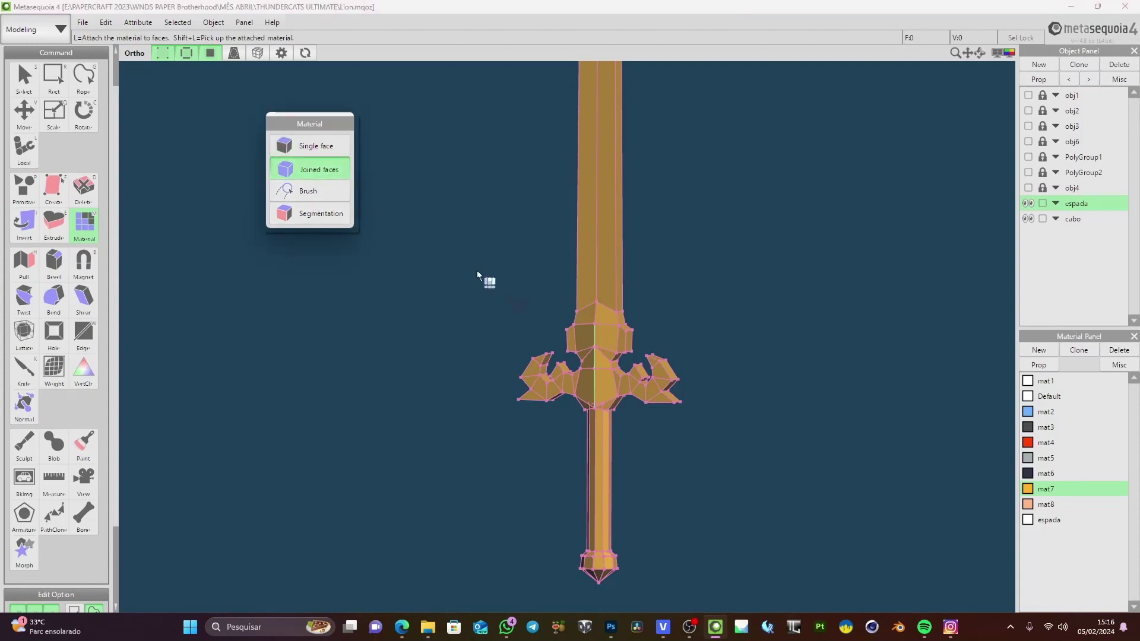
{"action": "left_click", "coordinate": [1048, 521]}
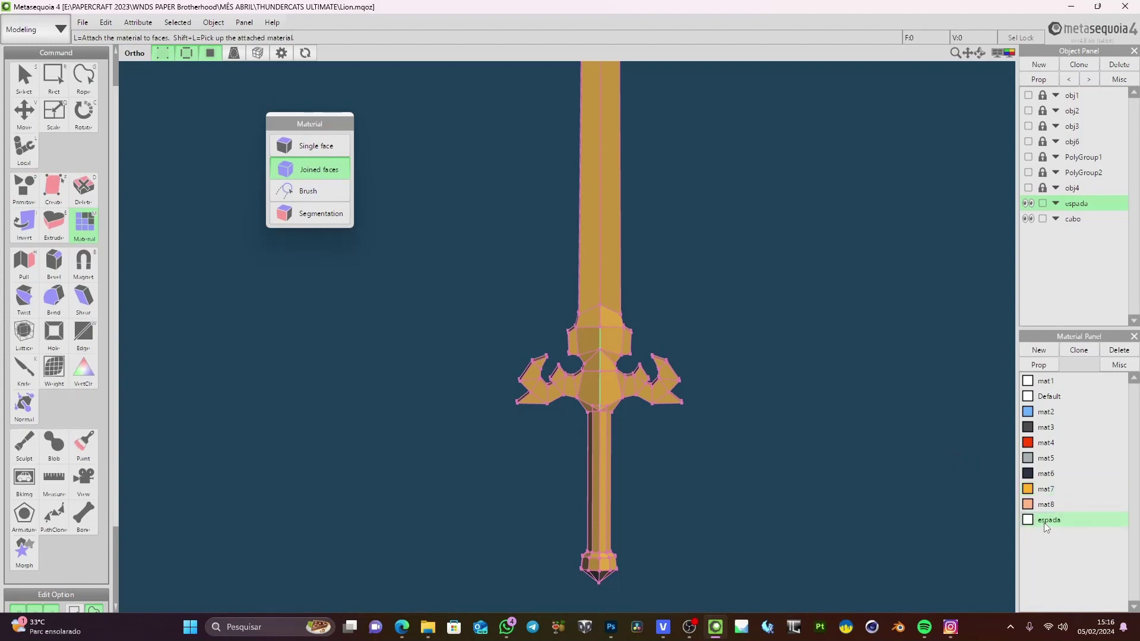
Apply the espada material to all joined faces of the sword's blade and guard, and of its handle and pommel
{"action": "double_click", "coordinate": [1048, 522]}
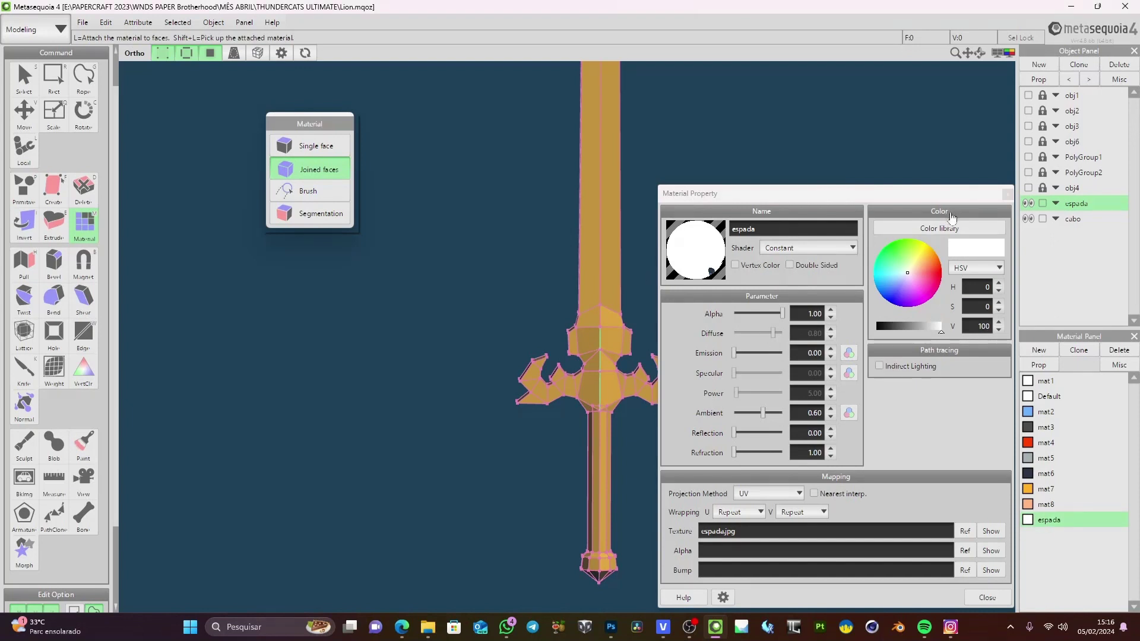
{"action": "left_click", "coordinate": [1006, 194]}
{"action": "left_click", "coordinate": [607, 303]}
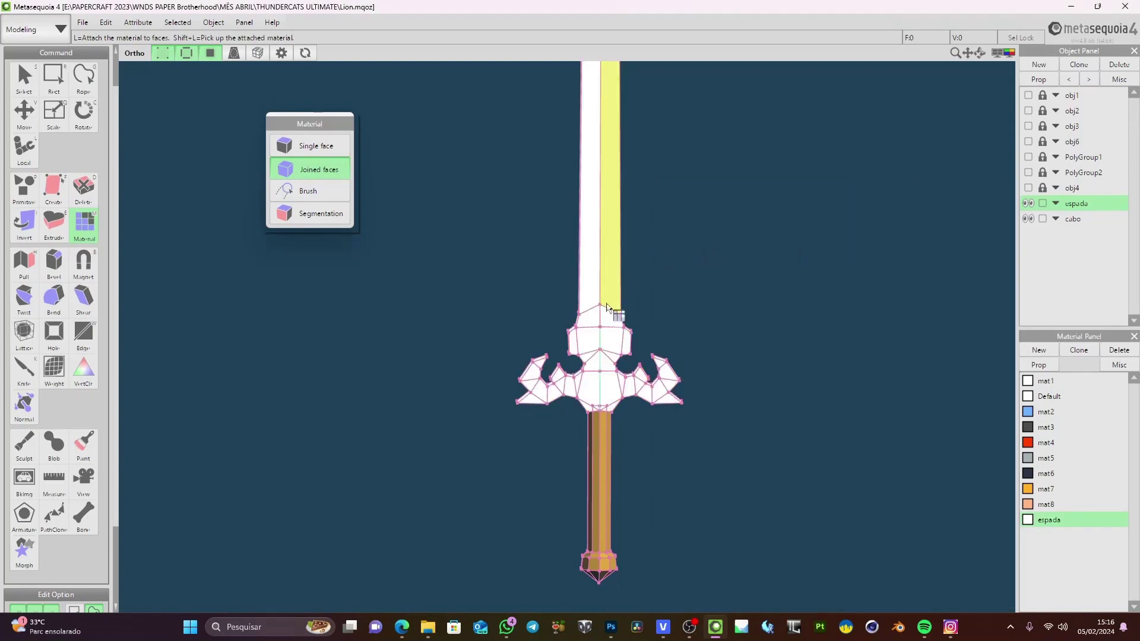
{"action": "left_click", "coordinate": [607, 429]}
{"action": "scroll", "coordinate": [778, 483], "scroll_direction": "down", "scroll_amount": 3}
{"action": "right_click_drag", "start_coordinate": [766, 369], "coordinate": [729, 358]}
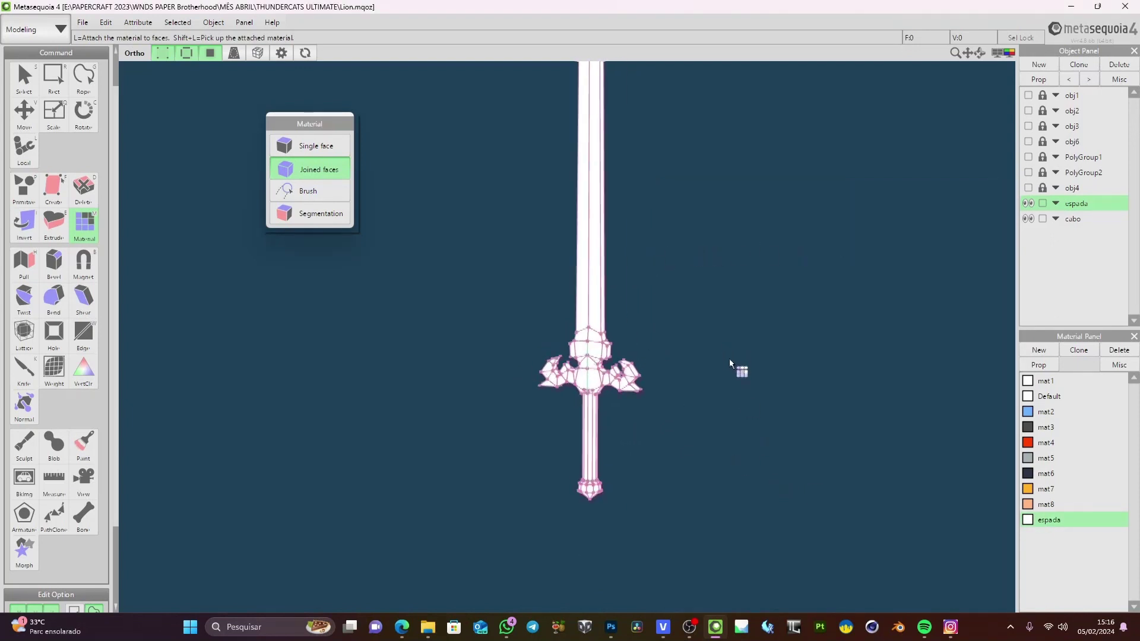
{"action": "middle_click_drag", "start_coordinate": [729, 358], "coordinate": [732, 401]}
{"action": "mouse_move", "coordinate": [732, 401]}
{"action": "right_mouse_down"}
{"action": "mouse_move", "coordinate": [706, 379]}
{"action": "mouse_move", "coordinate": [717, 397]}
{"action": "right_mouse_up"}
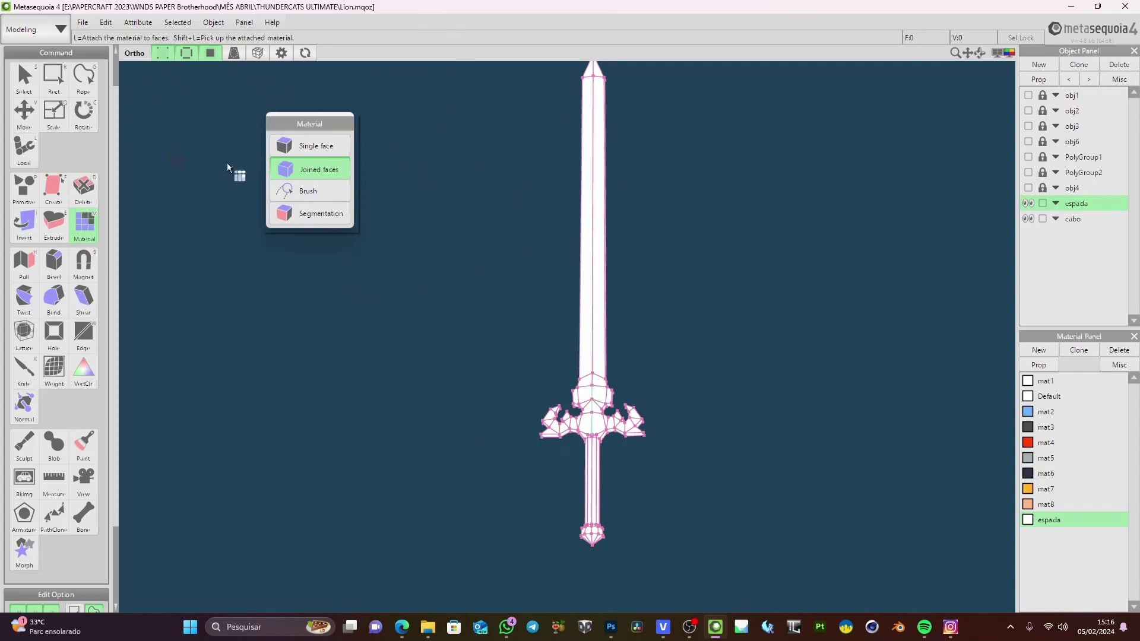
Try the Modeling (String) and Beginner workspace layouts and return to Modeling (Icon)
{"action": "left_click", "coordinate": [23, 29]}
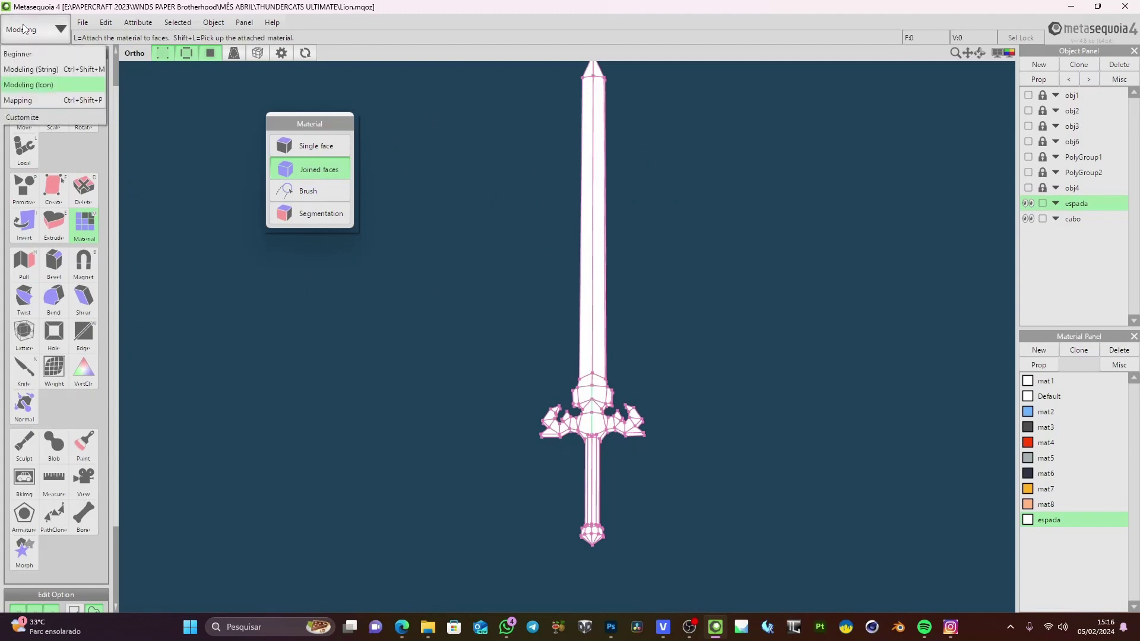
{"action": "left_click", "coordinate": [18, 70]}
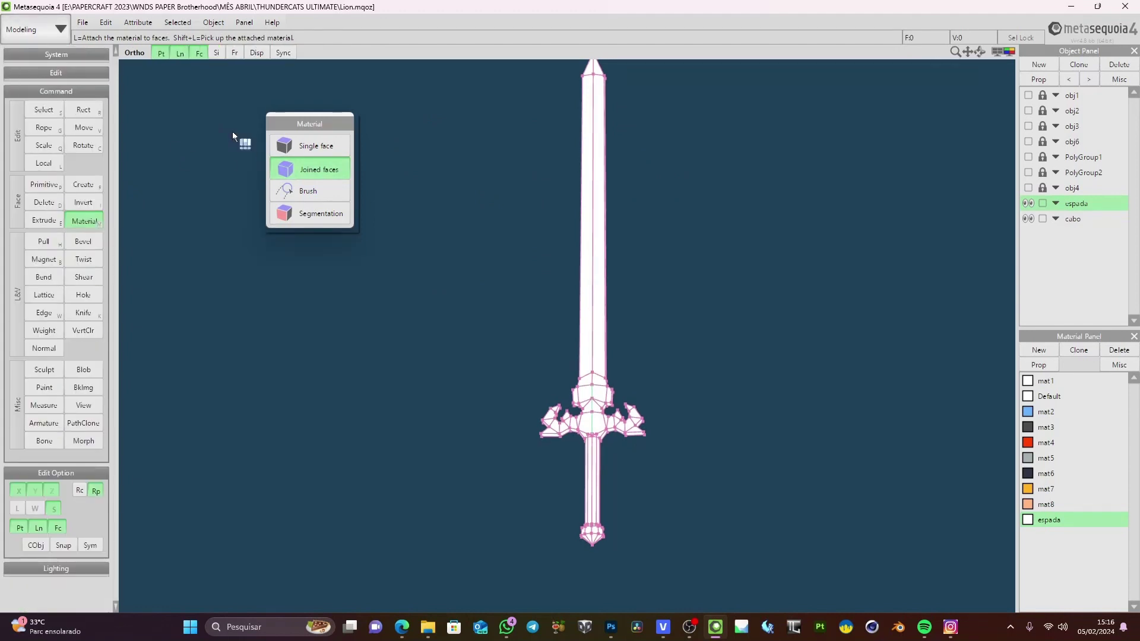
{"action": "left_click", "coordinate": [37, 38]}
{"action": "left_click", "coordinate": [35, 55]}
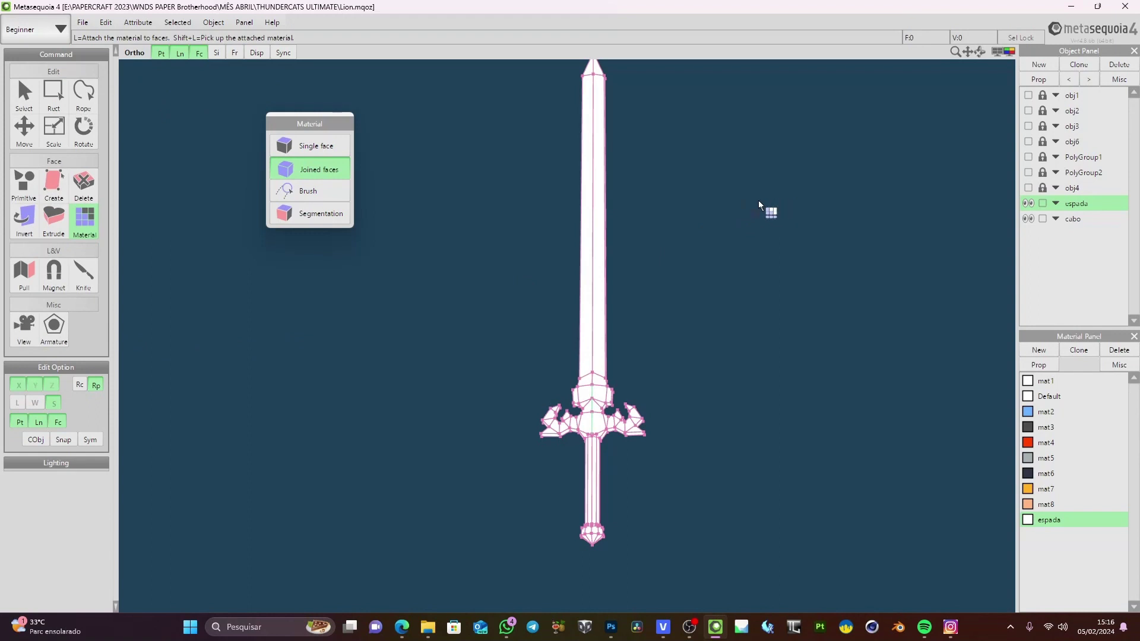
{"action": "left_click", "coordinate": [41, 30]}
{"action": "left_click", "coordinate": [26, 72]}
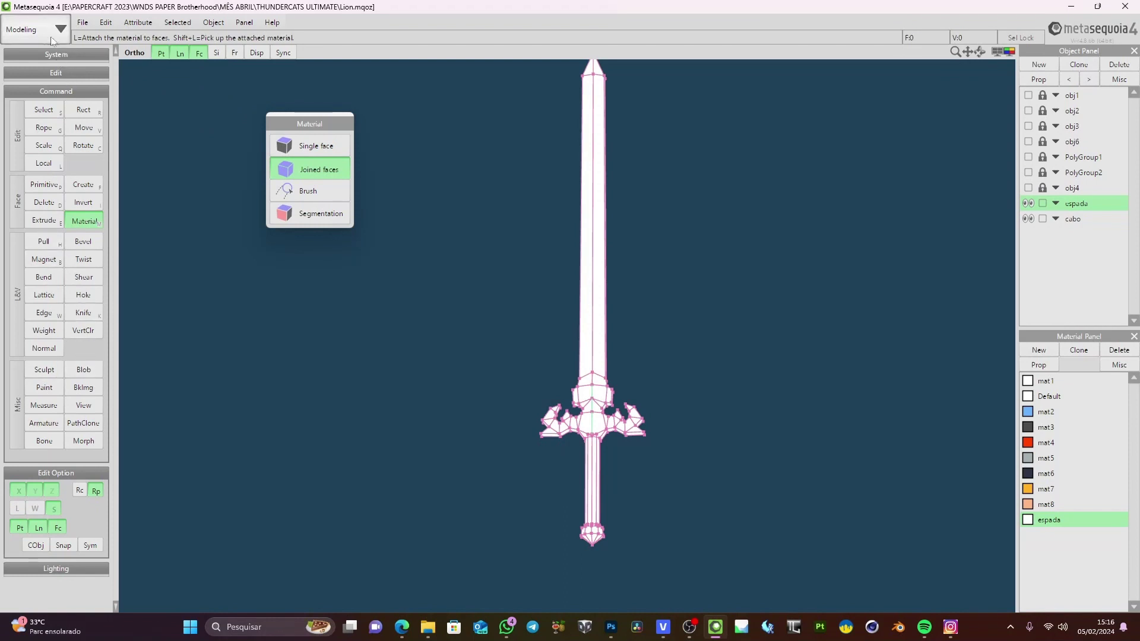
{"action": "left_click", "coordinate": [31, 31]}
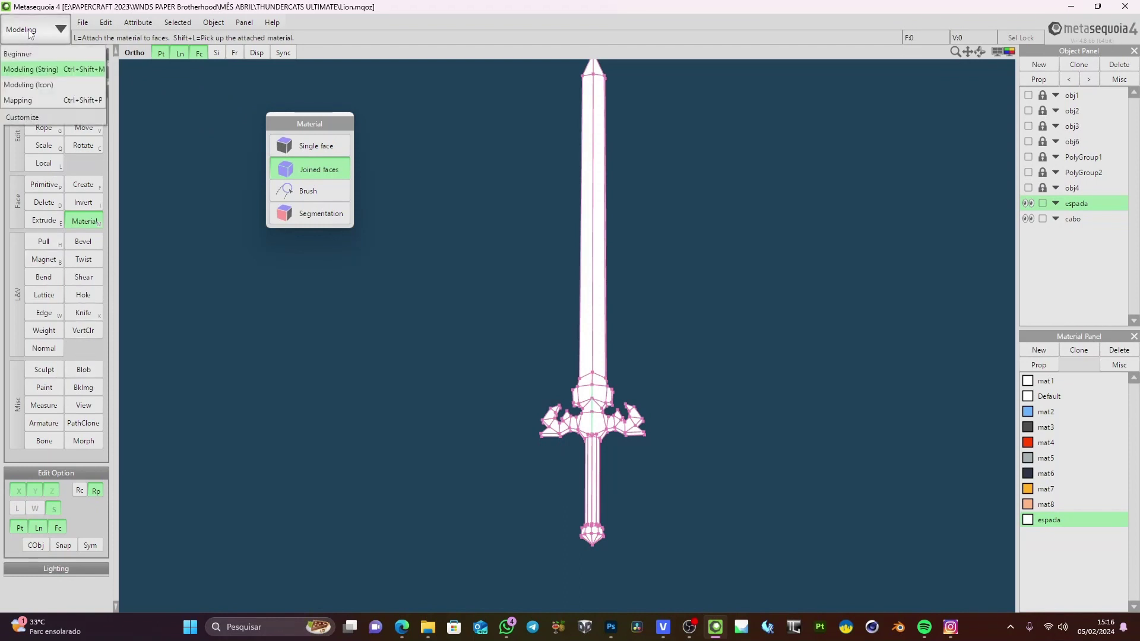
{"action": "left_click", "coordinate": [28, 85]}
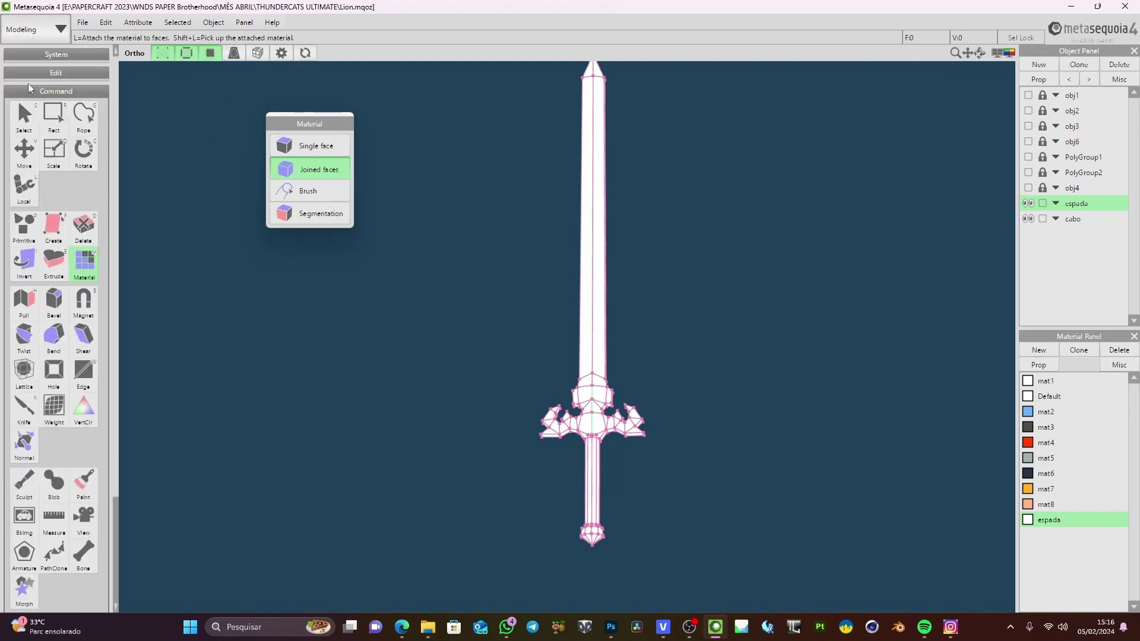
{"action": "scroll", "coordinate": [53, 338], "scroll_direction": "down", "scroll_amount": 2}
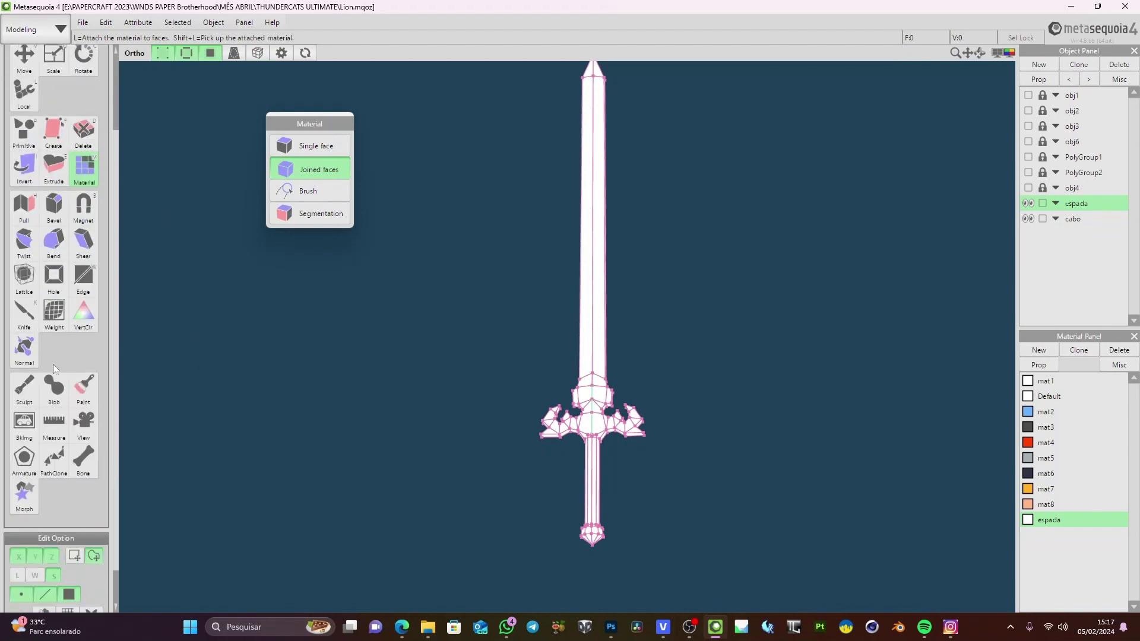
{"action": "scroll", "coordinate": [52, 365], "scroll_direction": "up", "scroll_amount": 2}
{"action": "scroll", "coordinate": [48, 364], "scroll_direction": "down", "scroll_amount": 1}
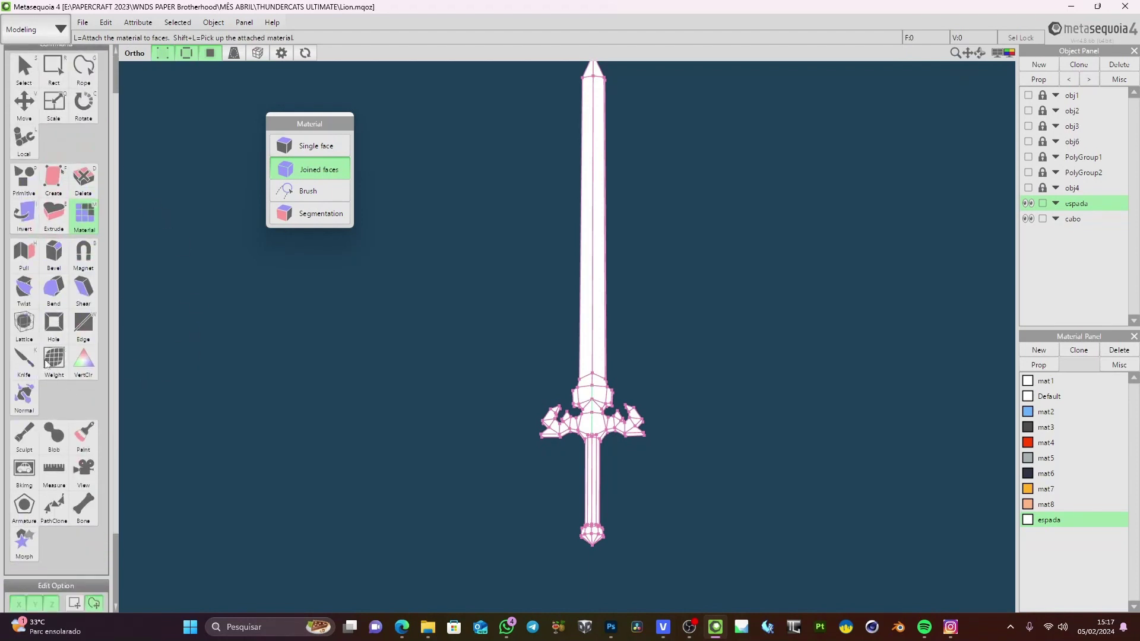
{"action": "scroll", "coordinate": [90, 285], "scroll_direction": "up", "scroll_amount": 1}
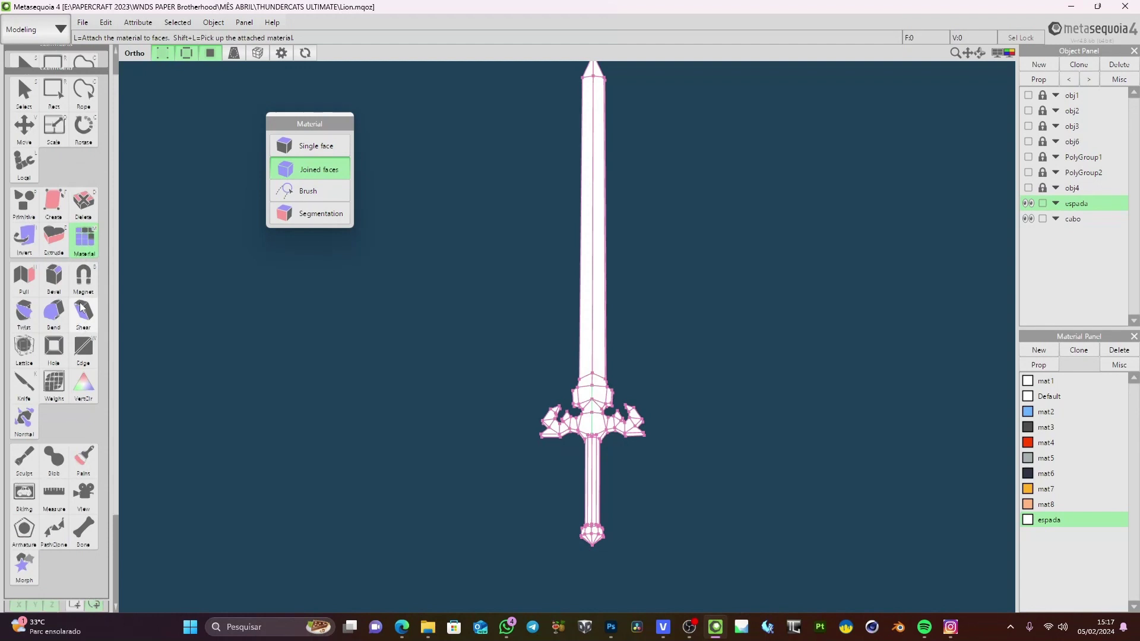
Switch to the Mapping workspace and inspect how the espada texture is placed on the sword's guard and handle
{"action": "left_click", "coordinate": [41, 29]}
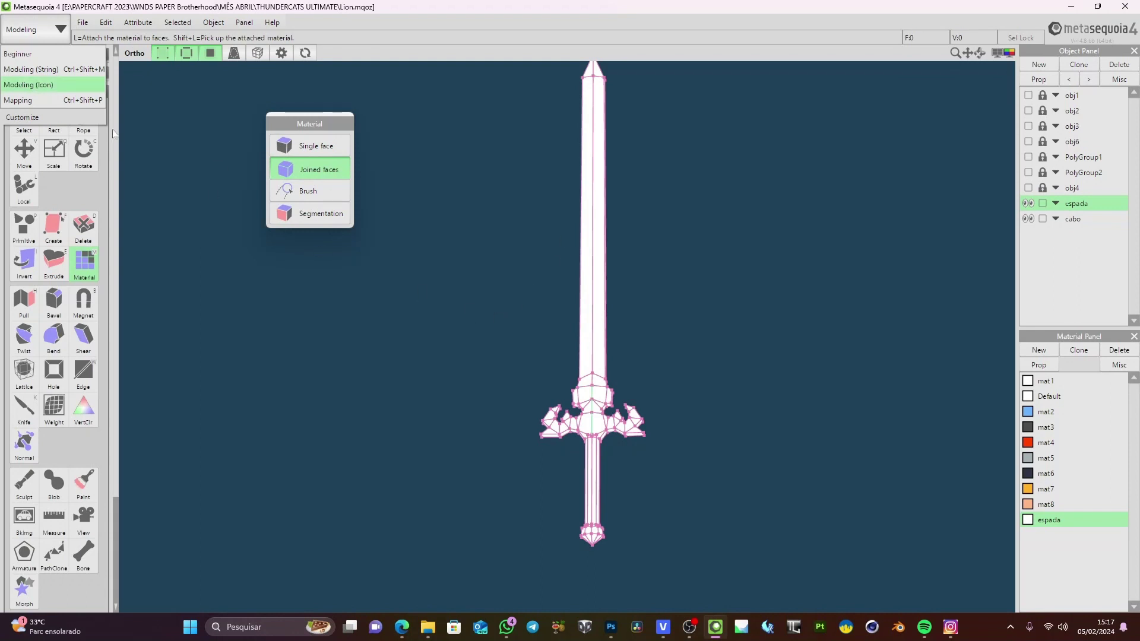
{"action": "left_click", "coordinate": [15, 101]}
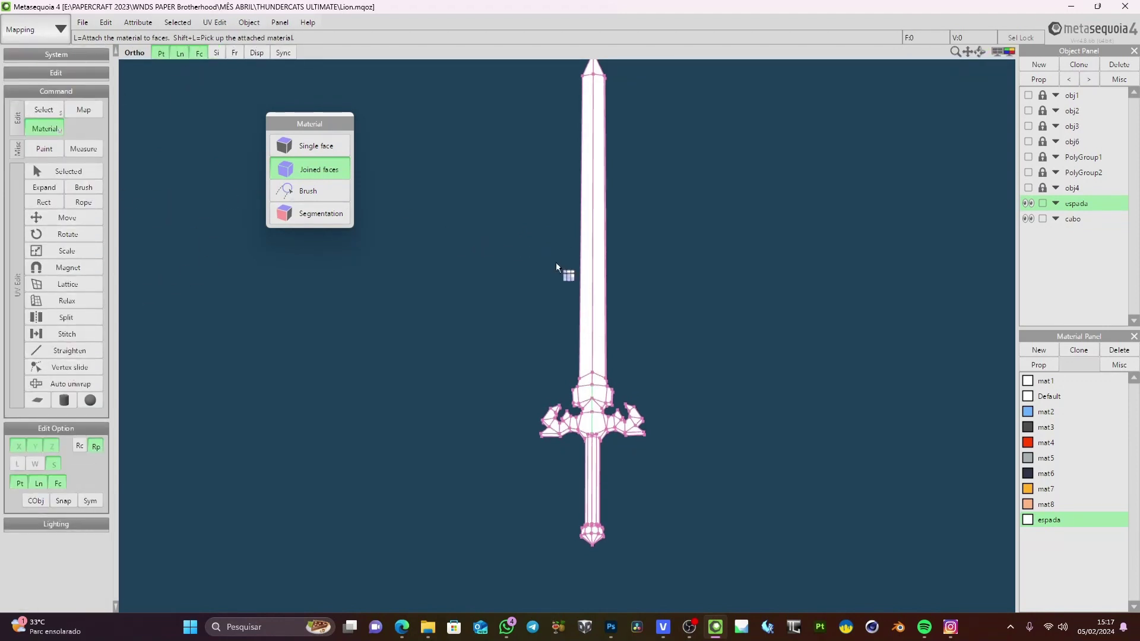
{"action": "right_click_drag", "start_coordinate": [699, 323], "coordinate": [504, 356]}
{"action": "scroll", "coordinate": [575, 481], "scroll_direction": "up", "scroll_amount": 5}
{"action": "middle_click_drag", "start_coordinate": [575, 481], "coordinate": [453, 161]}
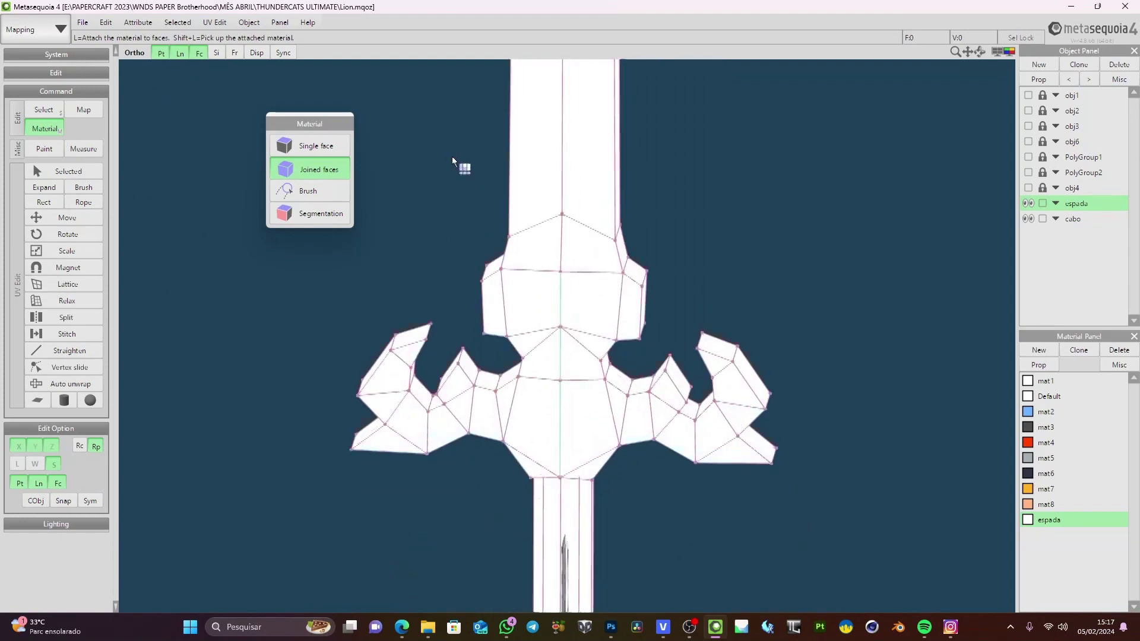
{"action": "middle_click_drag", "start_coordinate": [534, 333], "coordinate": [528, 100]}
{"action": "scroll", "coordinate": [572, 378], "scroll_direction": "down", "scroll_amount": 5}
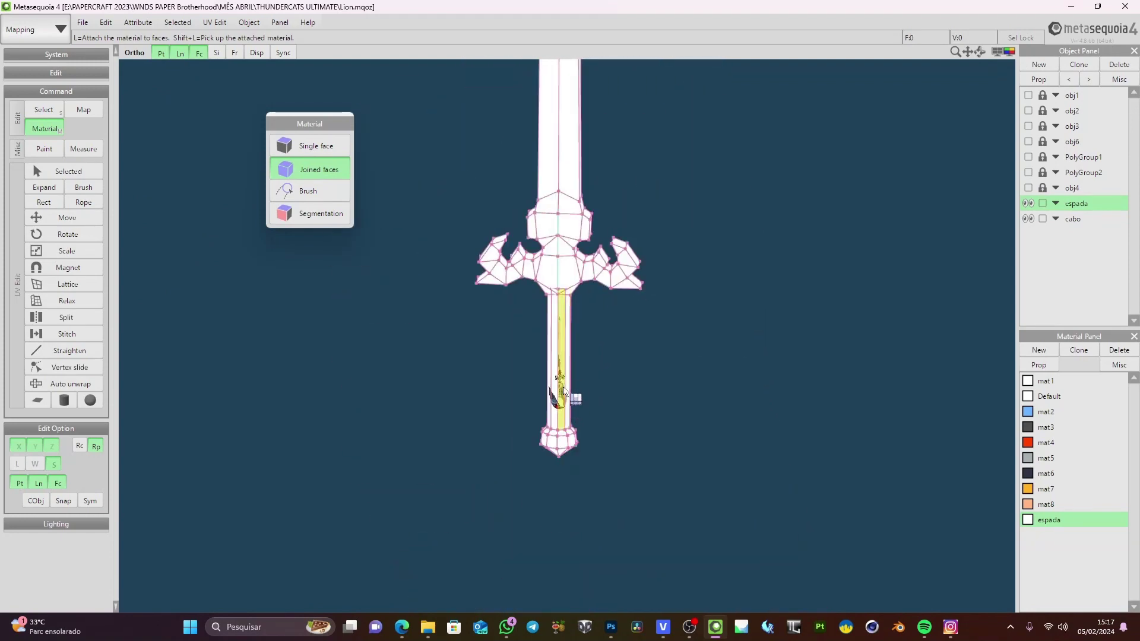
{"action": "scroll", "coordinate": [561, 395], "scroll_direction": "up", "scroll_amount": 4}
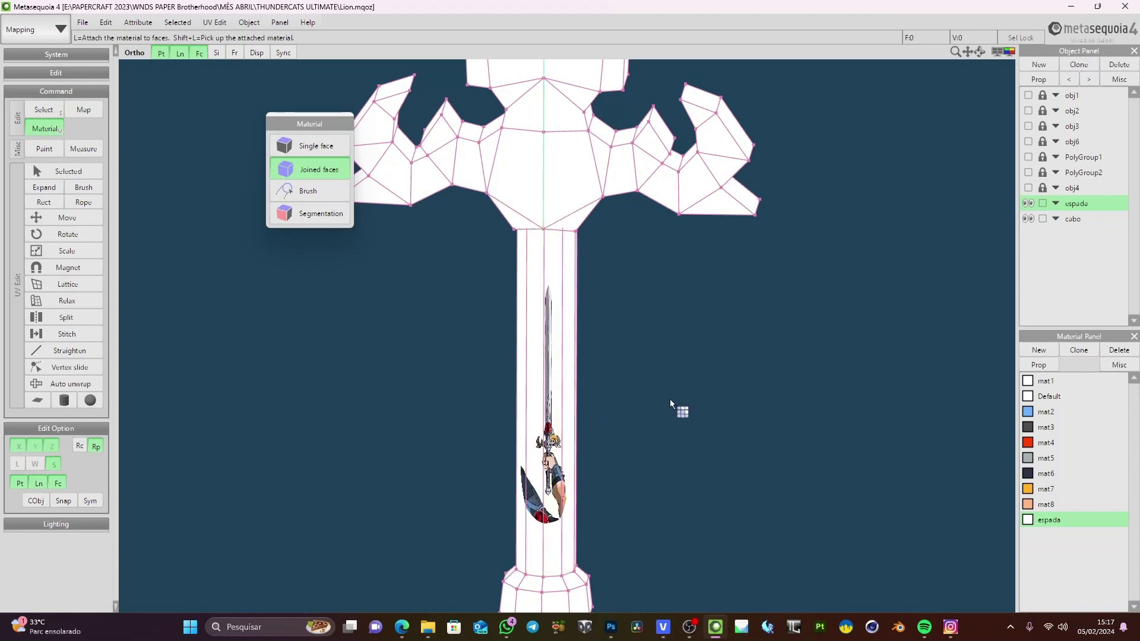
{"action": "scroll", "coordinate": [665, 398], "scroll_direction": "down", "scroll_amount": 4}
{"action": "middle_click_drag", "start_coordinate": [653, 257], "coordinate": [676, 385]}
{"action": "scroll", "coordinate": [669, 342], "scroll_direction": "down", "scroll_amount": 3}
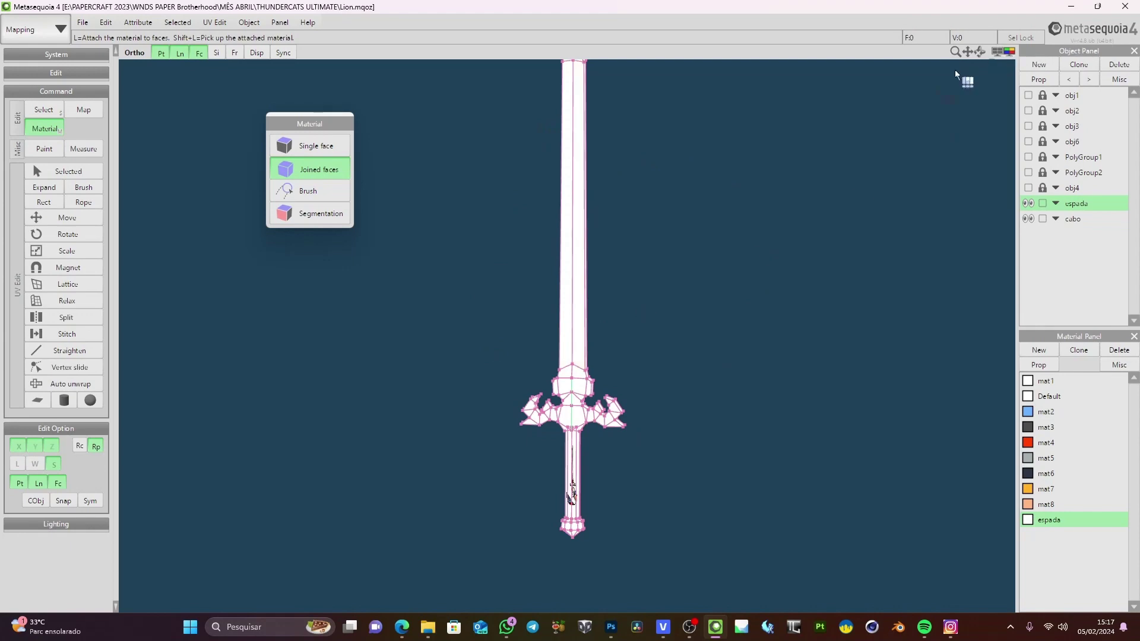
{"action": "mouse_move", "coordinate": [775, 204]}
{"action": "right_mouse_down"}
{"action": "mouse_move", "coordinate": [807, 213]}
{"action": "mouse_move", "coordinate": [757, 206]}
{"action": "right_mouse_up"}
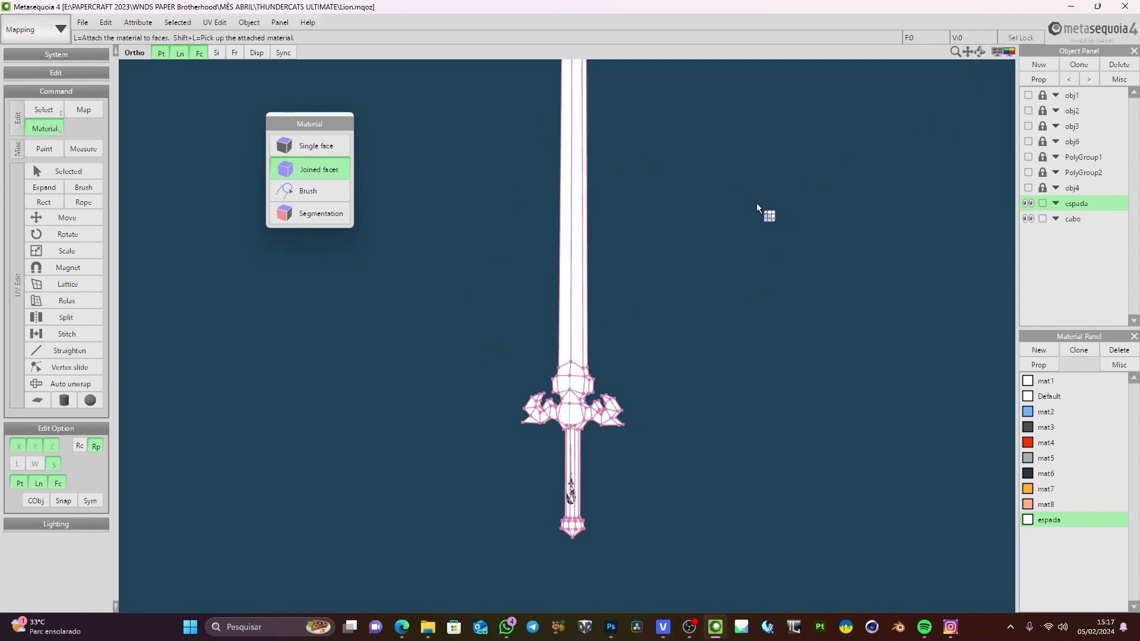
Show all four views and change the sword's texture mapping from UV to planar projection, accepting the loss of UV coordinates
{"action": "left_click", "coordinate": [1009, 54]}
{"action": "scroll", "coordinate": [448, 478], "scroll_direction": "down", "scroll_amount": 3}
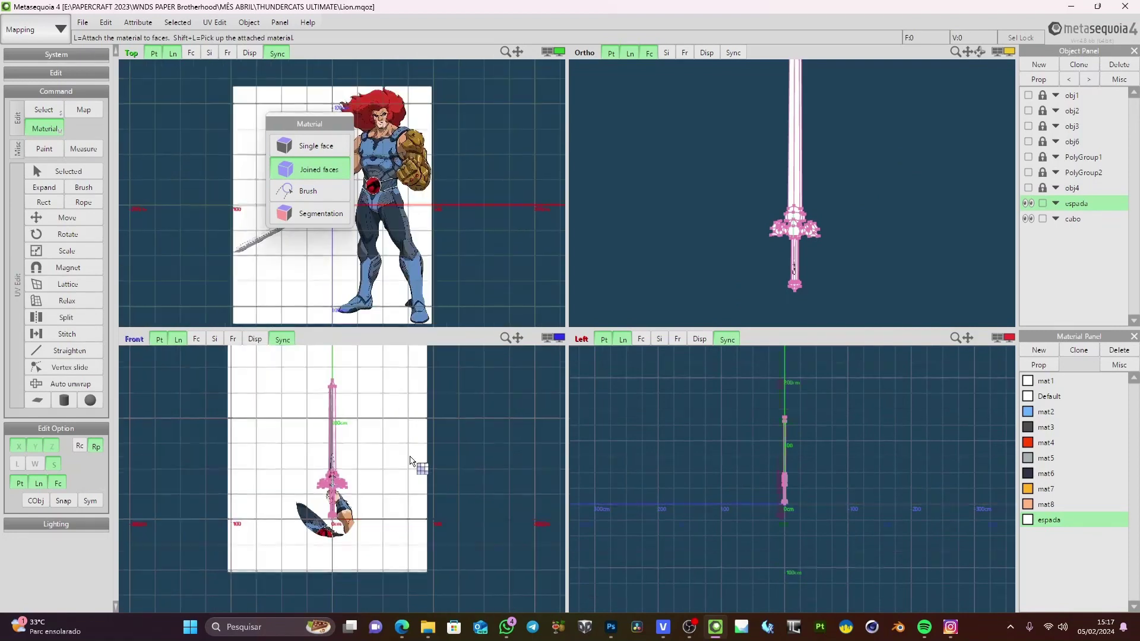
{"action": "middle_click_drag", "start_coordinate": [410, 457], "coordinate": [459, 481]}
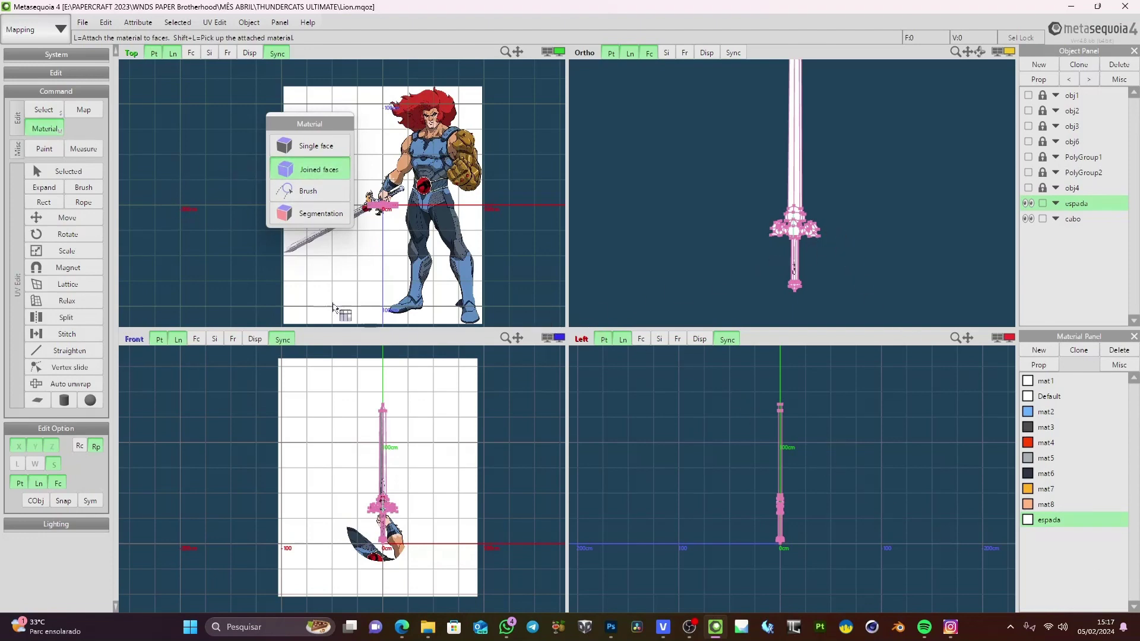
{"action": "left_click", "coordinate": [99, 113]}
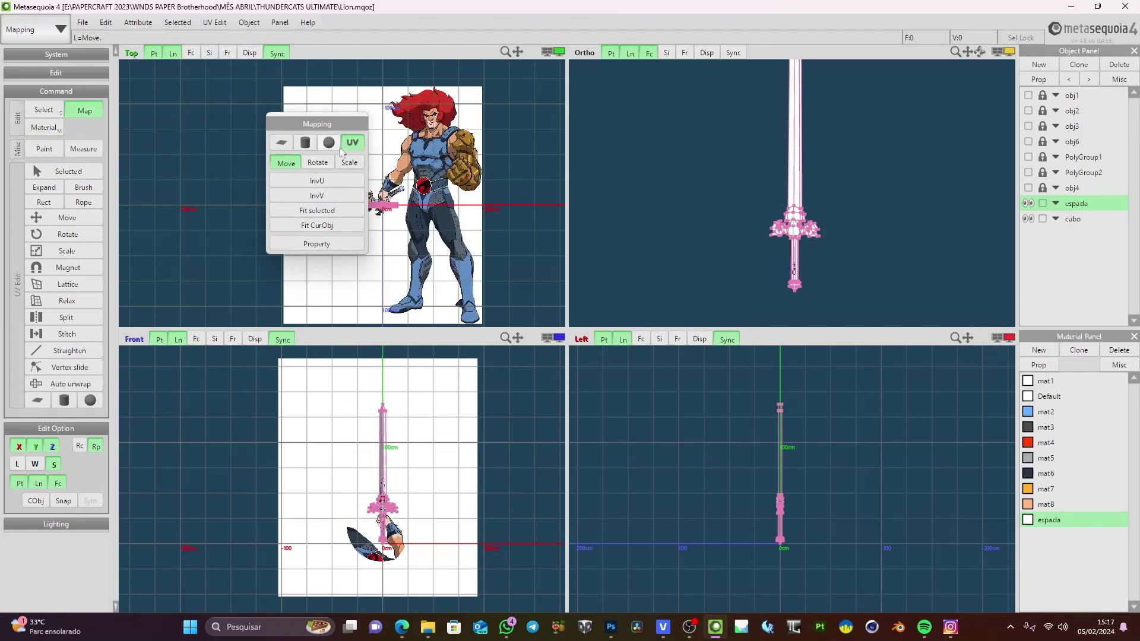
{"action": "scroll", "coordinate": [749, 293], "scroll_direction": "up", "scroll_amount": 5}
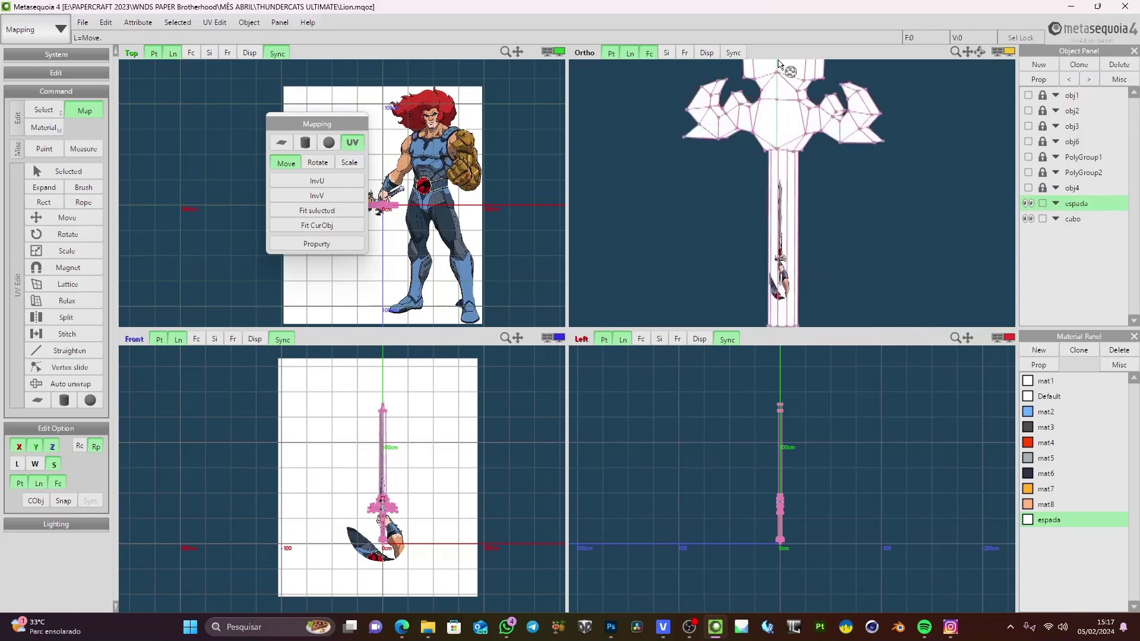
{"action": "left_click", "coordinate": [284, 146]}
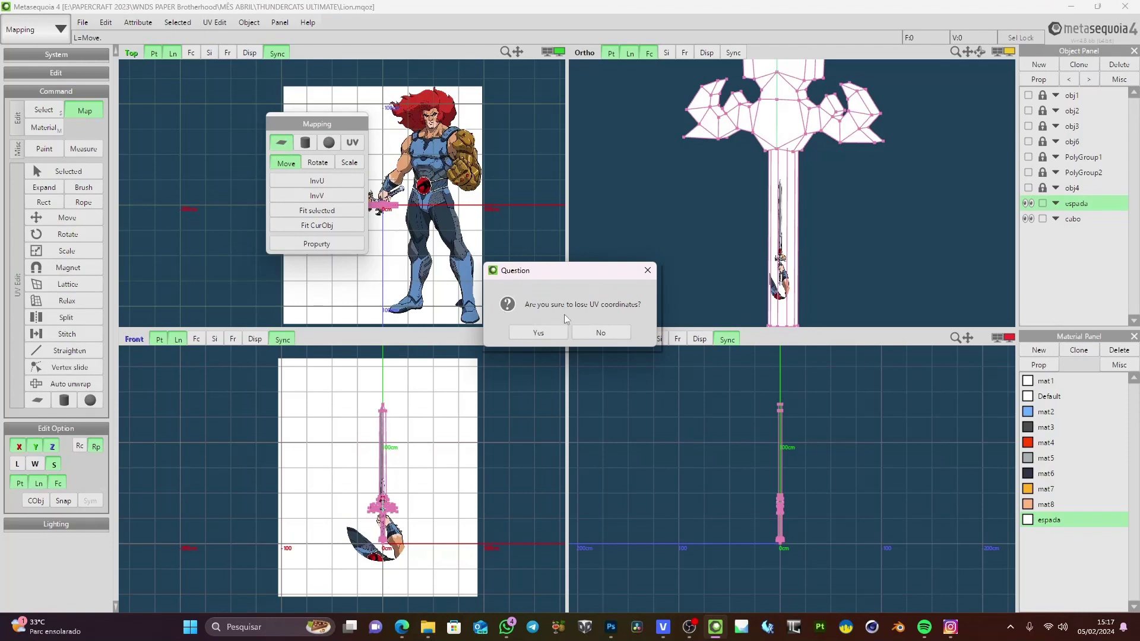
{"action": "left_click", "coordinate": [538, 334]}
Return to the single Ortho view, move the planar mapping frame up onto the handle and enlarge it proportionally beyond the sword's width
{"action": "middle_click_drag", "start_coordinate": [677, 289], "coordinate": [679, 130]}
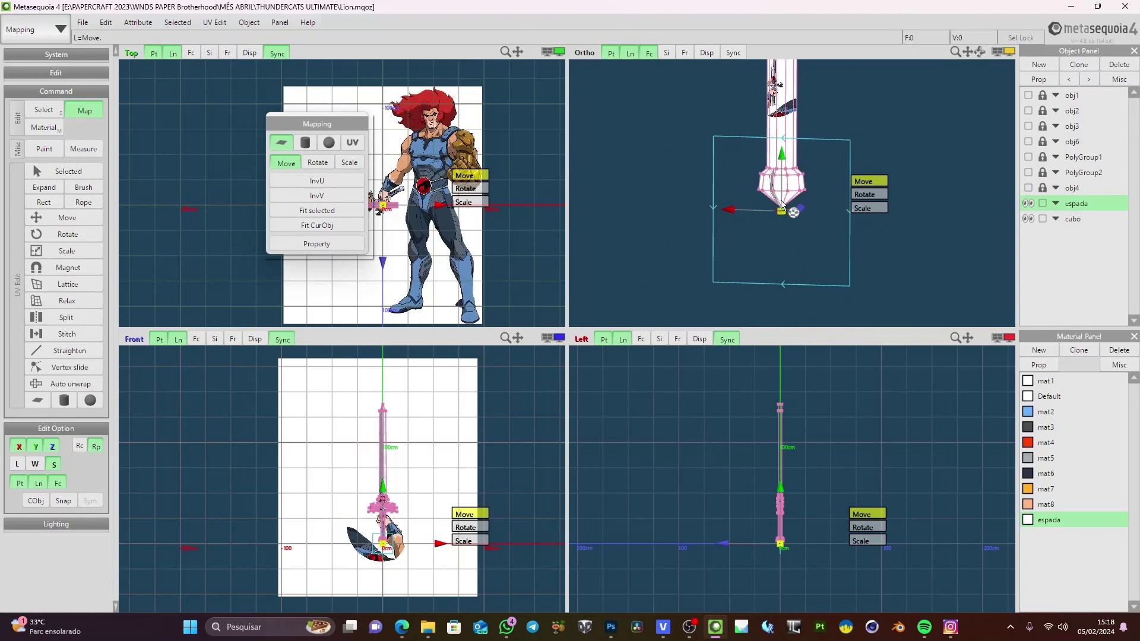
{"action": "middle_click_drag", "start_coordinate": [806, 222], "coordinate": [801, 262]}
{"action": "right_click_drag", "start_coordinate": [800, 262], "coordinate": [859, 271]}
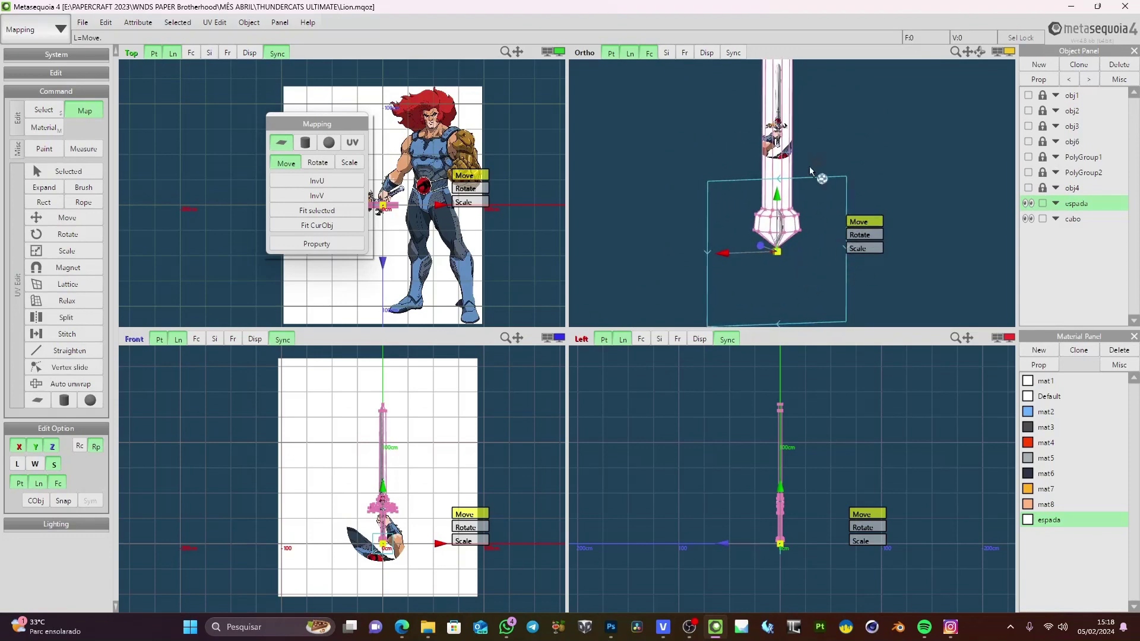
{"action": "middle_click_drag", "start_coordinate": [786, 113], "coordinate": [780, 171]}
{"action": "left_click", "coordinate": [1010, 52]}
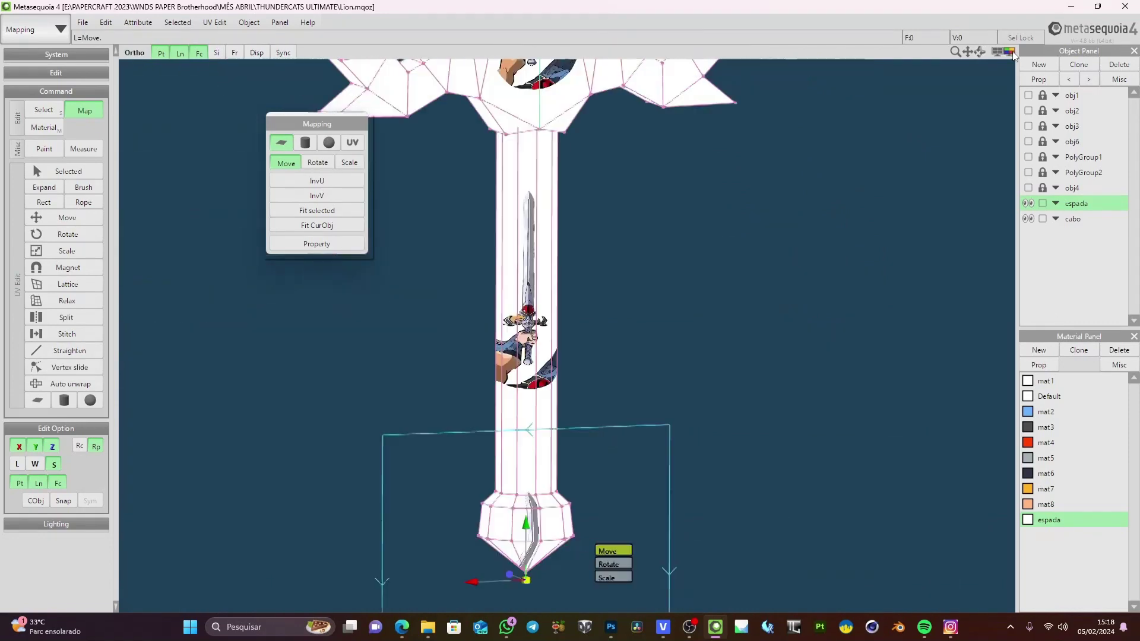
{"action": "scroll", "coordinate": [827, 247], "scroll_direction": "down", "scroll_amount": 5}
{"action": "middle_click_drag", "start_coordinate": [739, 271], "coordinate": [759, 312]}
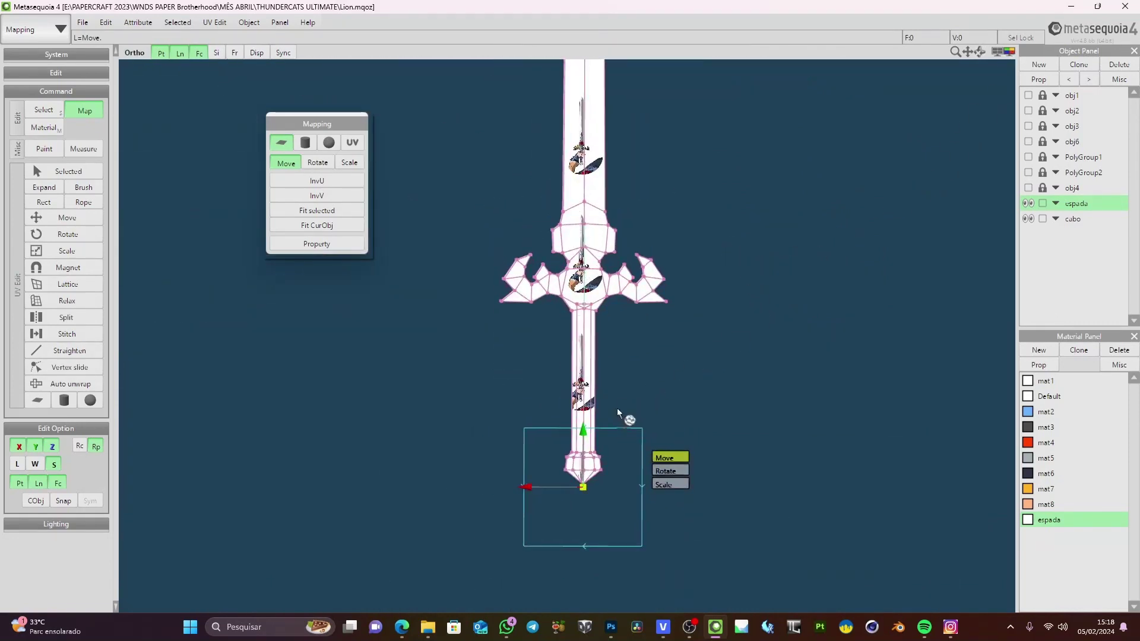
{"action": "left_click_drag", "start_coordinate": [585, 432], "coordinate": [586, 341]}
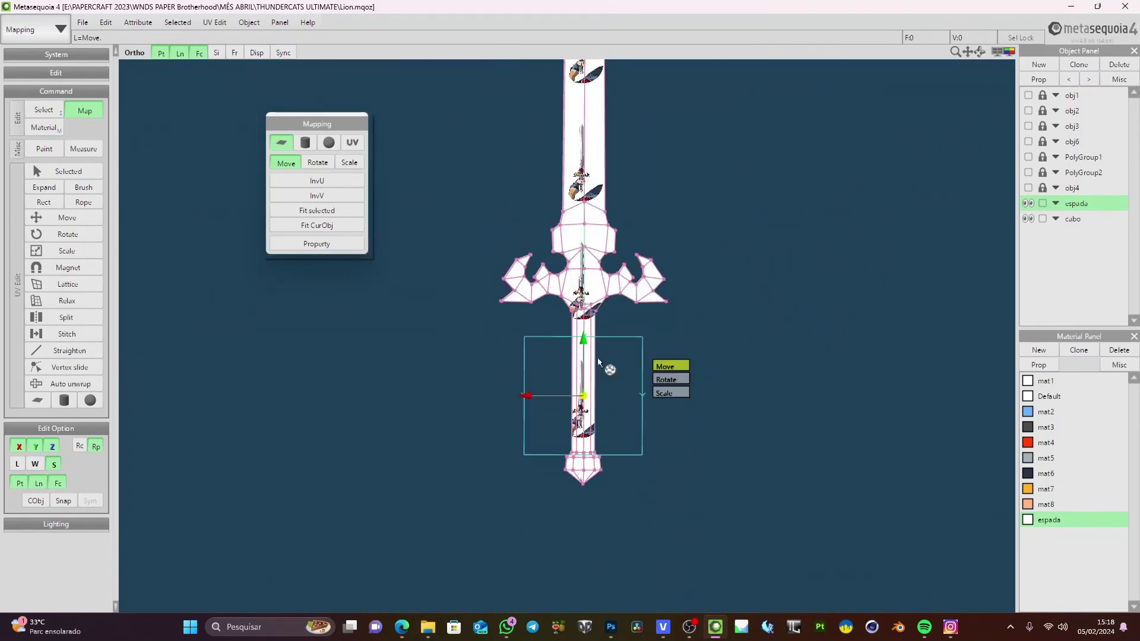
{"action": "left_click", "coordinate": [665, 394]}
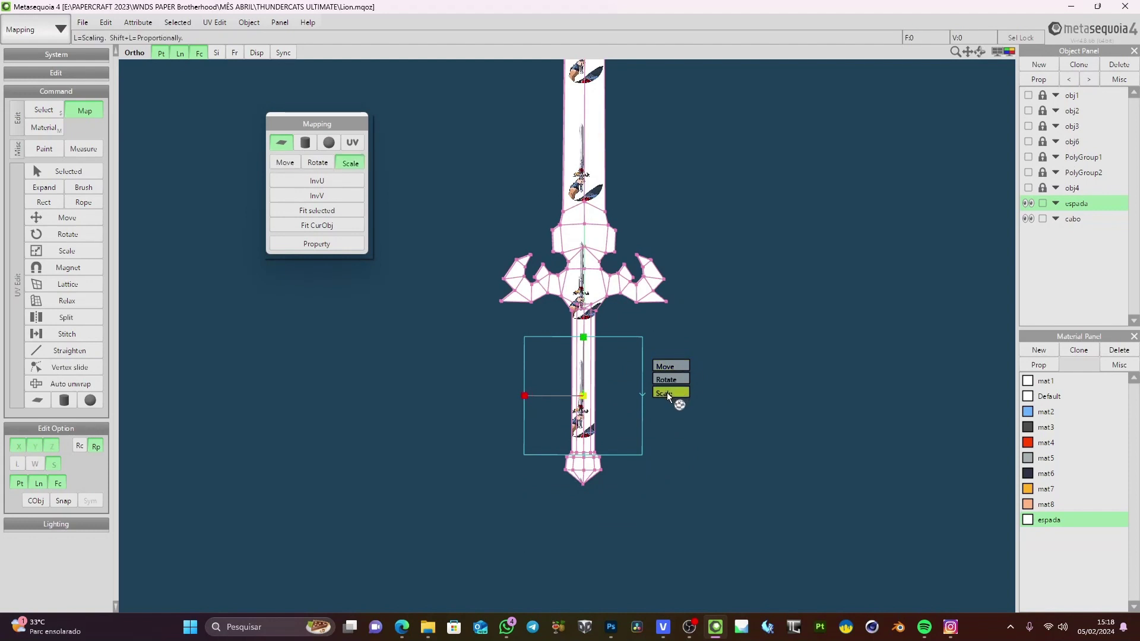
{"action": "left_click_drag", "start_coordinate": [585, 399], "coordinate": [821, 254]}
{"action": "scroll", "coordinate": [690, 326], "scroll_direction": "down", "scroll_amount": 4}
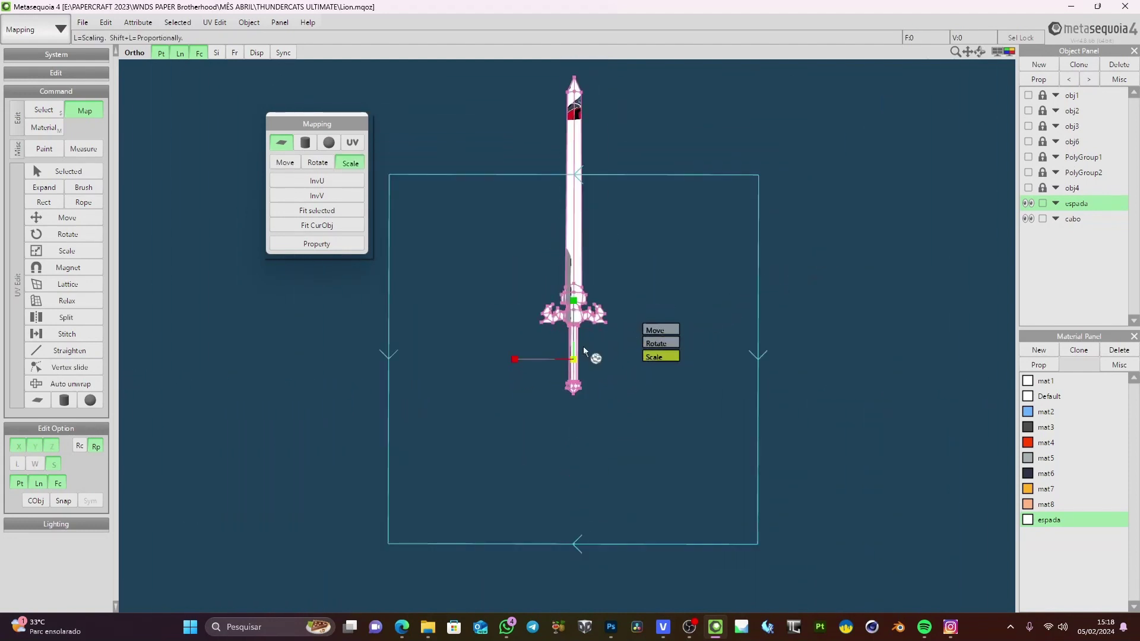
Move the planar mapping frame up the blade and enlarge it further, aligning the texture's red jewel with the sword's guard
{"action": "left_click", "coordinate": [656, 330]}
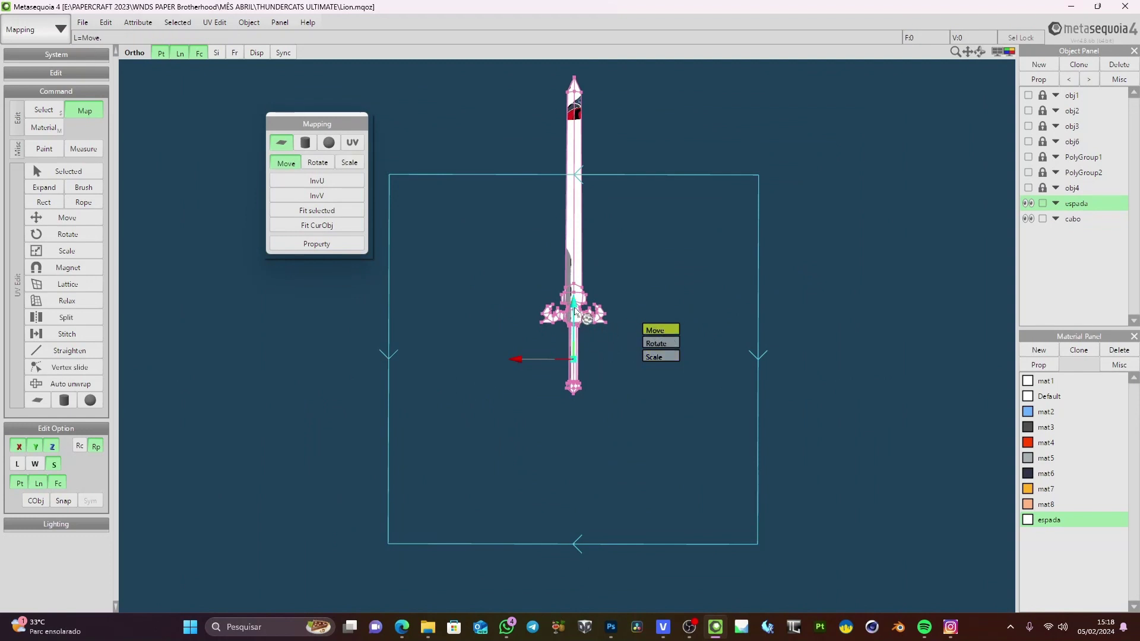
{"action": "left_click_drag", "start_coordinate": [575, 310], "coordinate": [571, 193]}
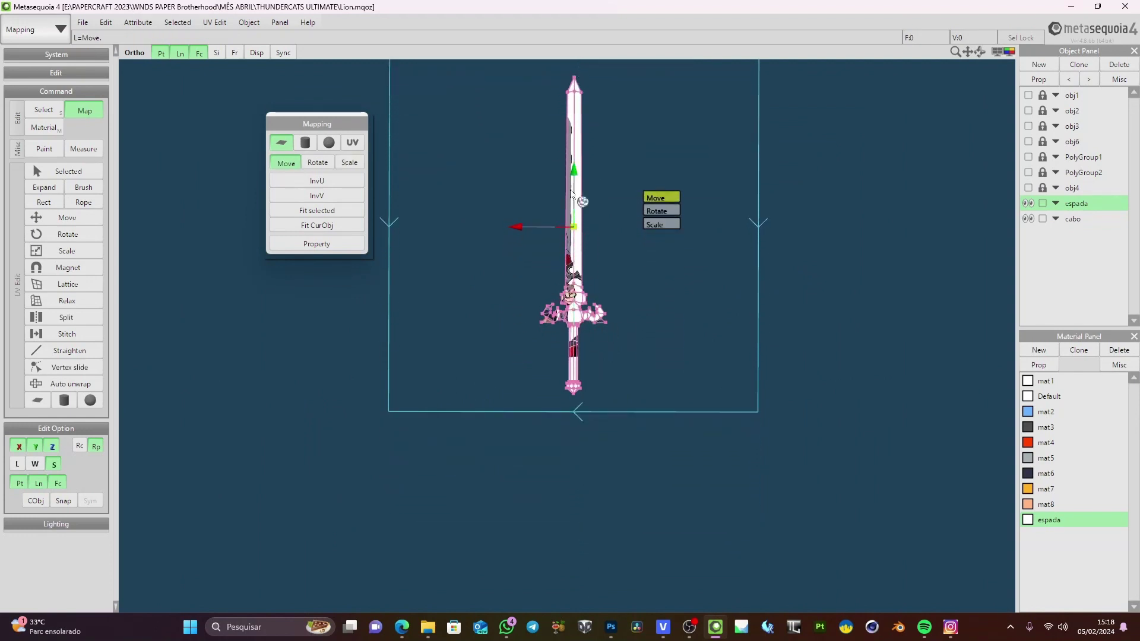
{"action": "mouse_move", "coordinate": [526, 227]}
{"action": "left_mouse_down"}
{"action": "mouse_move", "coordinate": [624, 232]}
{"action": "mouse_move", "coordinate": [530, 228]}
{"action": "left_mouse_up"}
{"action": "left_click", "coordinate": [668, 225]}
{"action": "left_click", "coordinate": [663, 200]}
{"action": "left_click_drag", "start_coordinate": [590, 176], "coordinate": [594, 219]}
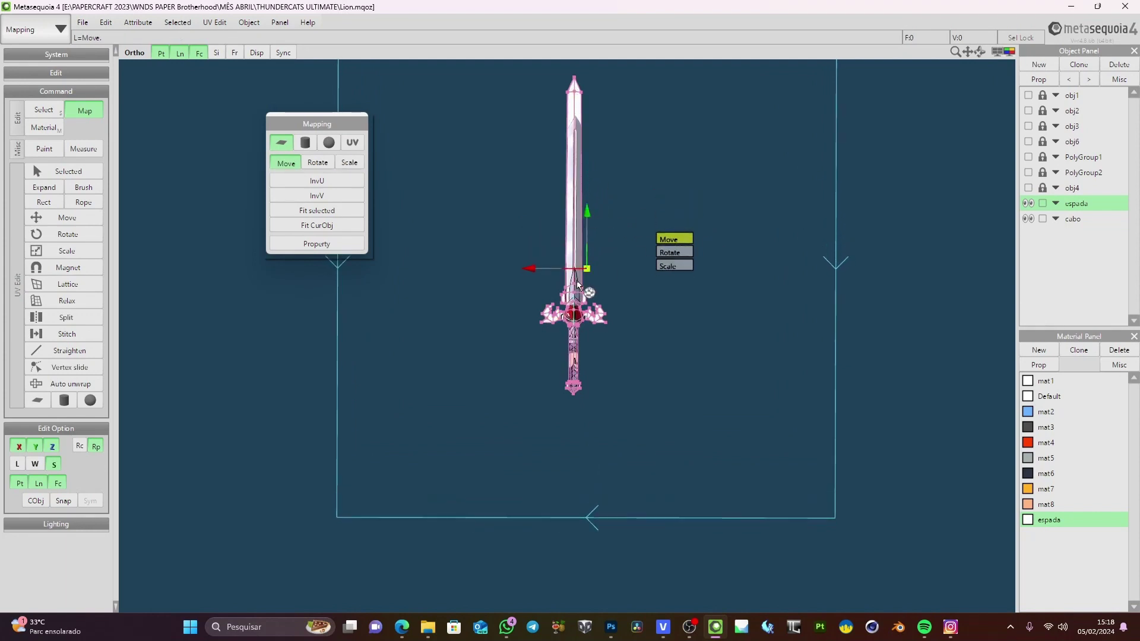
Switch to the single Front view and narrow the planar mapping frame to the width of the white reference image
{"action": "left_click", "coordinate": [1010, 53]}
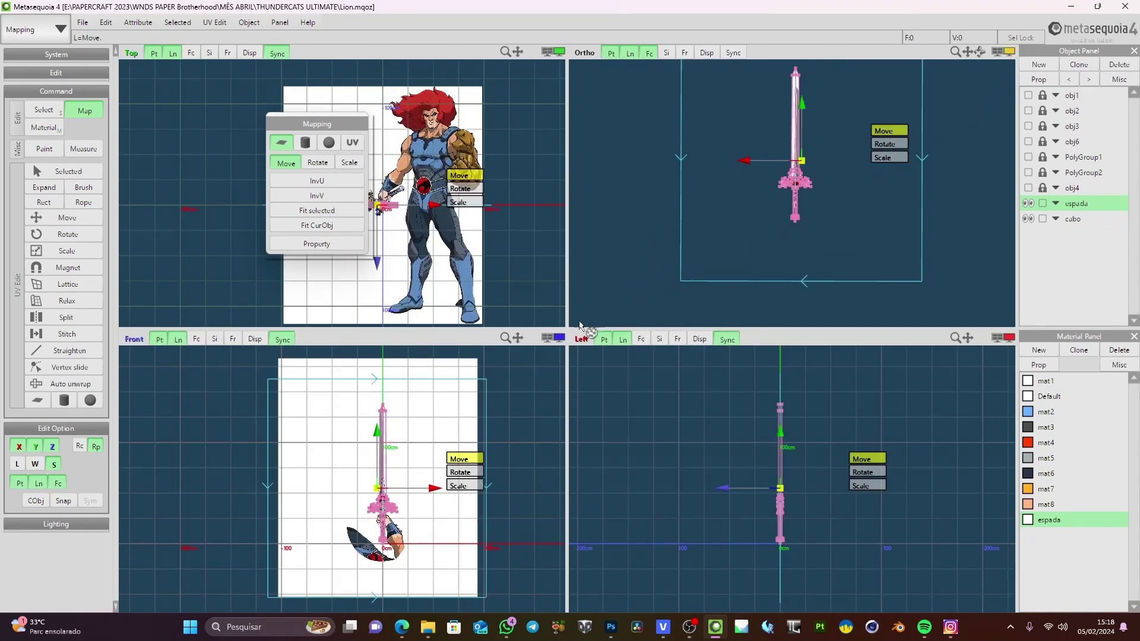
{"action": "left_click", "coordinate": [557, 340]}
{"action": "scroll", "coordinate": [613, 395], "scroll_direction": "up", "scroll_amount": 2}
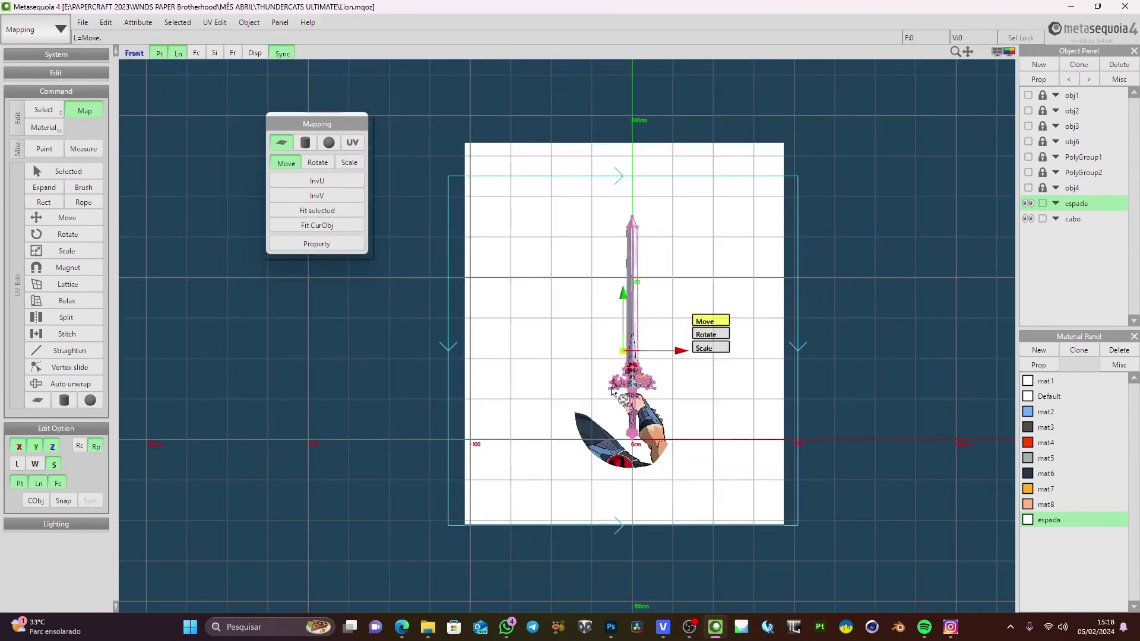
{"action": "middle_click_drag", "start_coordinate": [645, 305], "coordinate": [627, 297]}
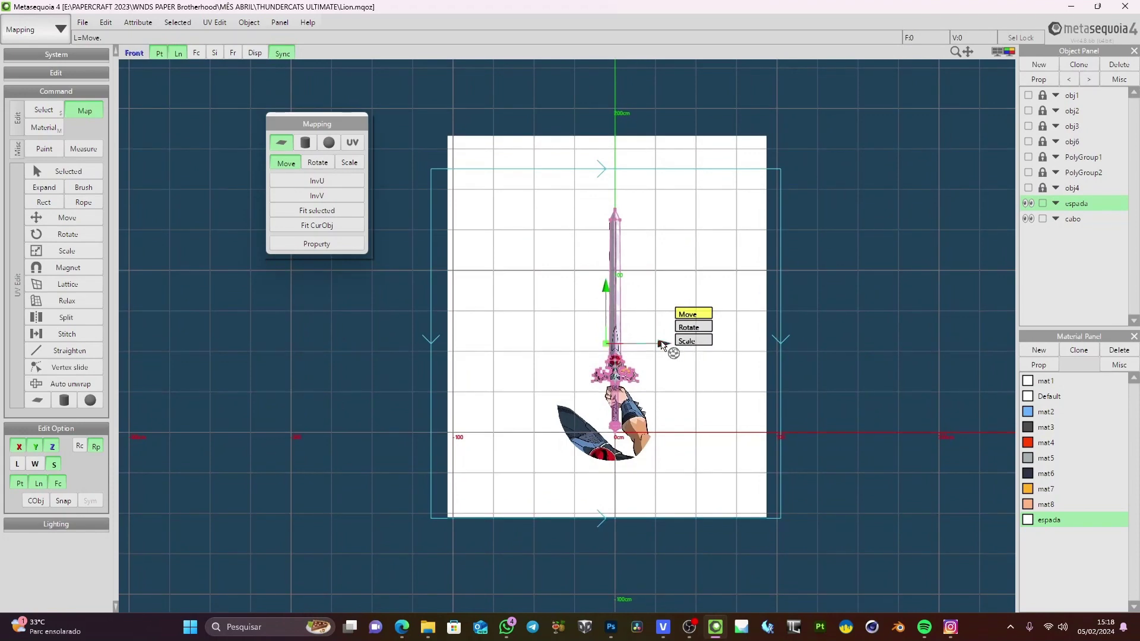
{"action": "left_click_drag", "start_coordinate": [660, 342], "coordinate": [663, 347]}
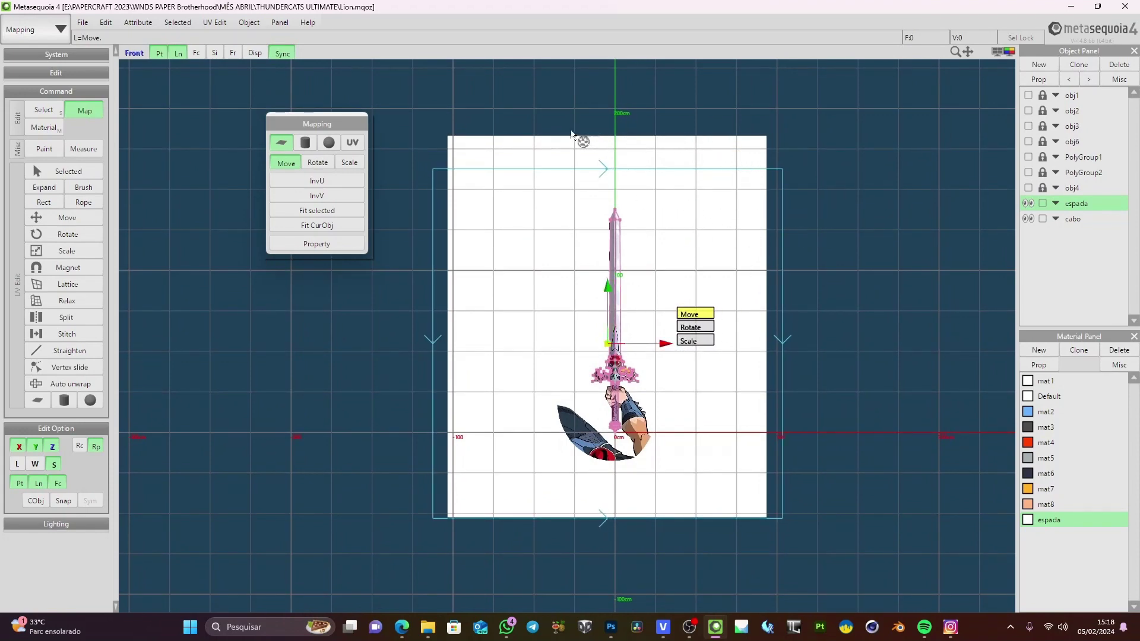
{"action": "scroll", "coordinate": [763, 304], "scroll_direction": "down", "scroll_amount": 4}
{"action": "scroll", "coordinate": [701, 280], "scroll_direction": "up", "scroll_amount": 2}
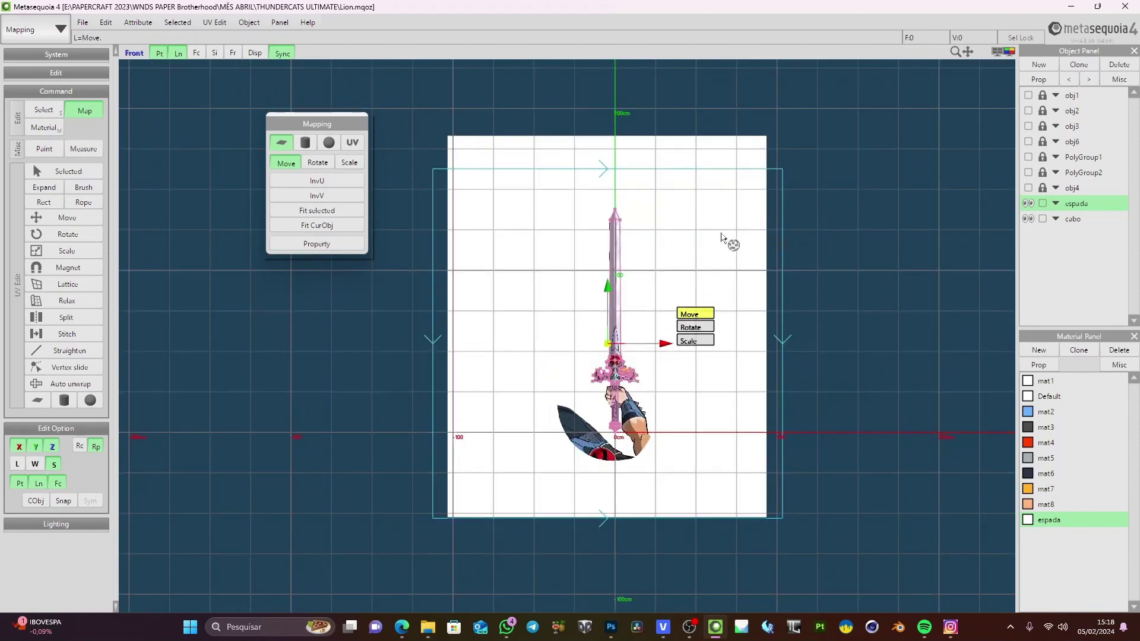
{"action": "middle_click_drag", "start_coordinate": [708, 266], "coordinate": [703, 294]}
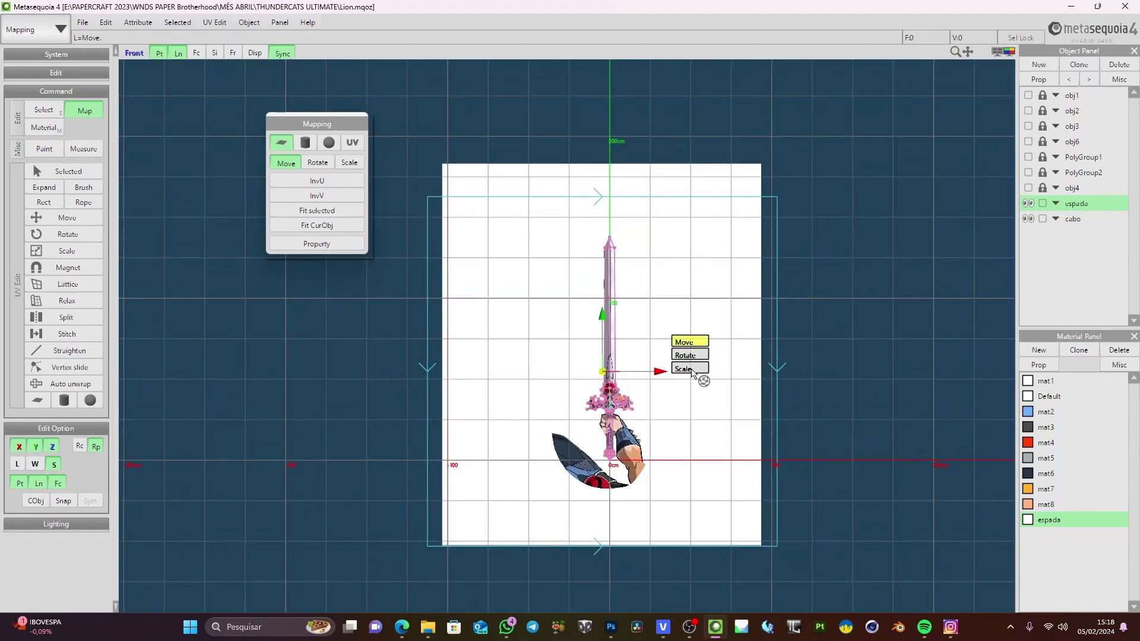
{"action": "left_click", "coordinate": [694, 369]}
{"action": "left_click_drag", "start_coordinate": [663, 377], "coordinate": [653, 381]}
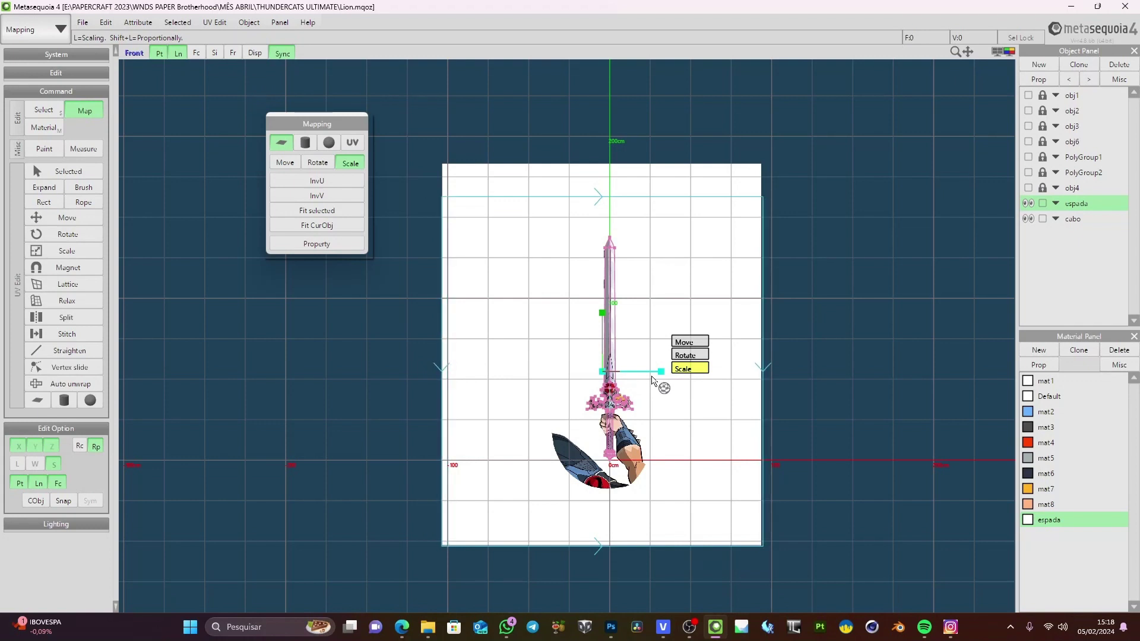
Move the mapping frame up and scale its height and width slightly, matching its top edge to the reference image
{"action": "left_click", "coordinate": [689, 343]}
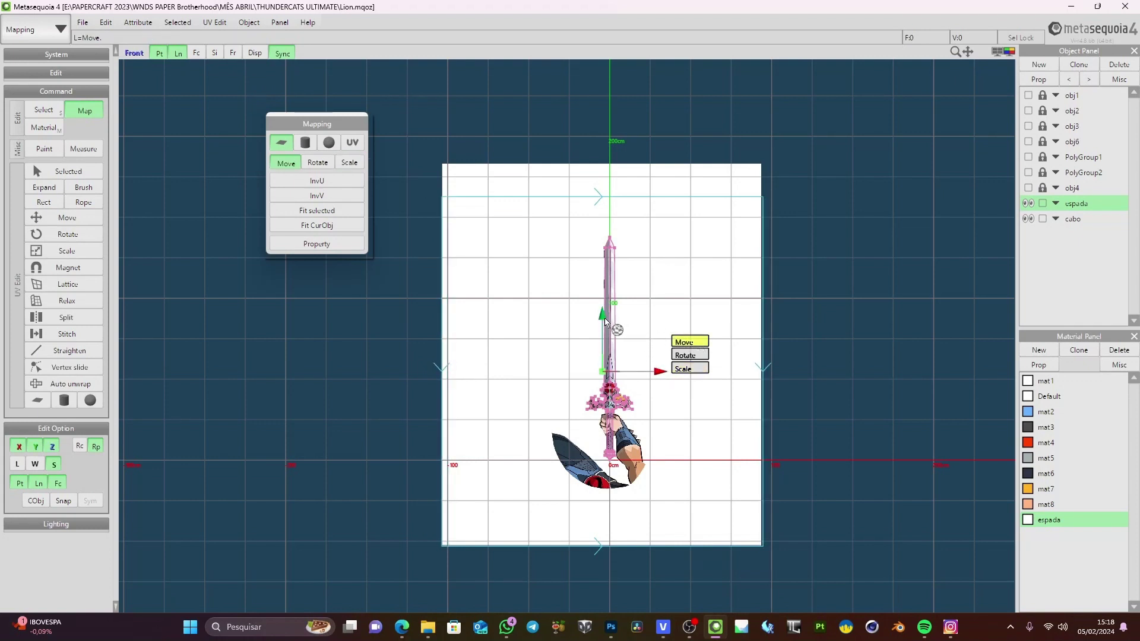
{"action": "left_click_drag", "start_coordinate": [605, 321], "coordinate": [604, 295]}
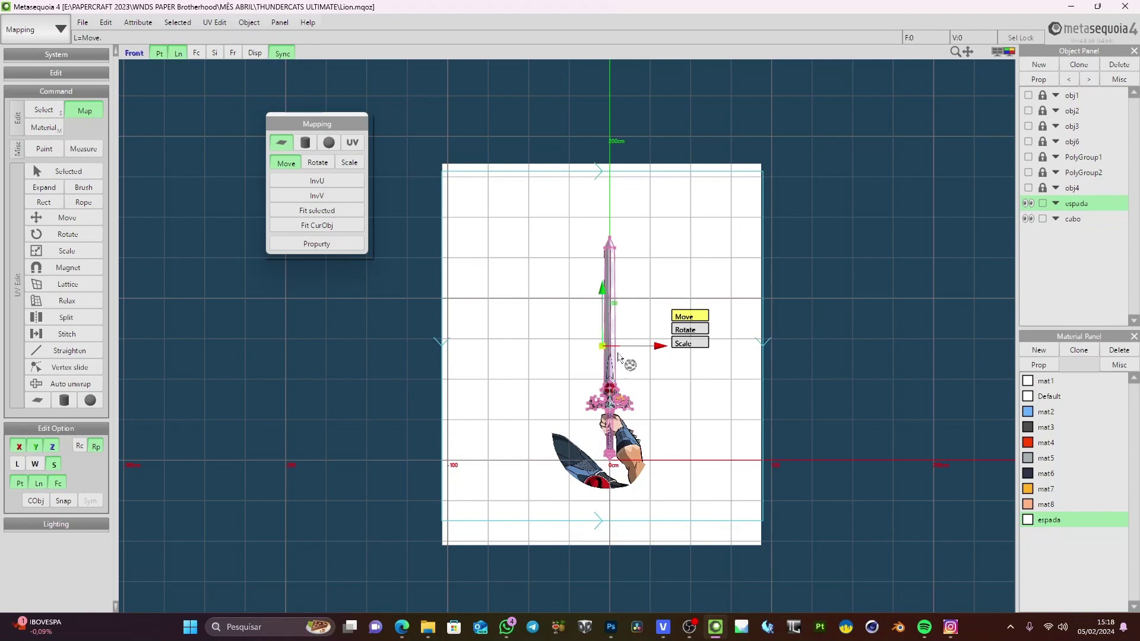
{"action": "left_click", "coordinate": [686, 343]}
{"action": "left_click_drag", "start_coordinate": [604, 289], "coordinate": [605, 283]}
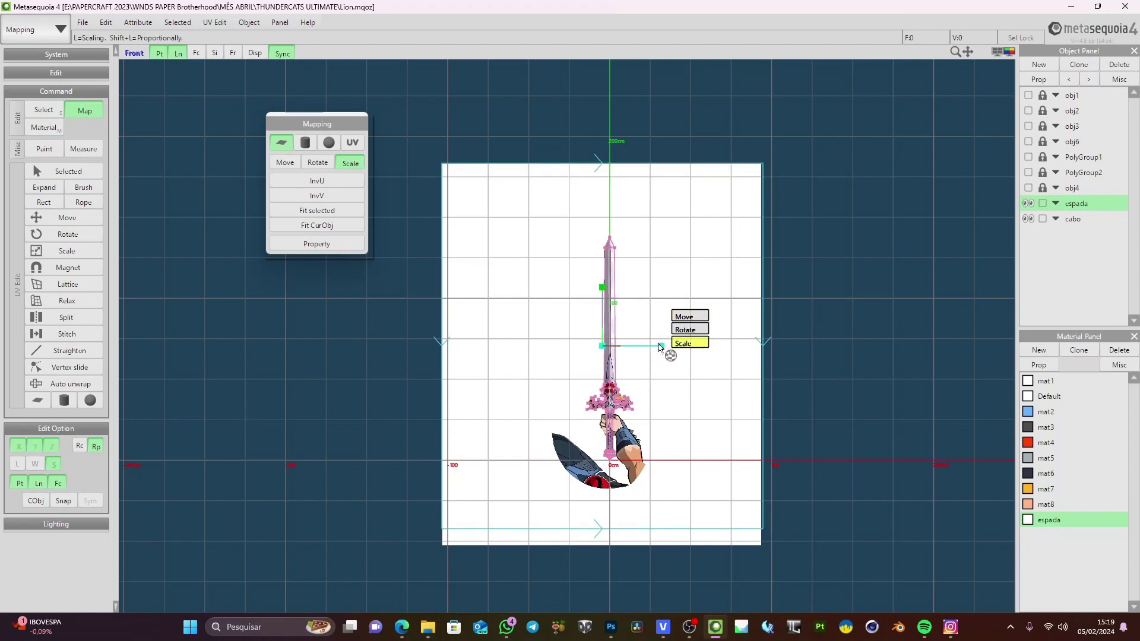
{"action": "left_click_drag", "start_coordinate": [661, 347], "coordinate": [659, 347]}
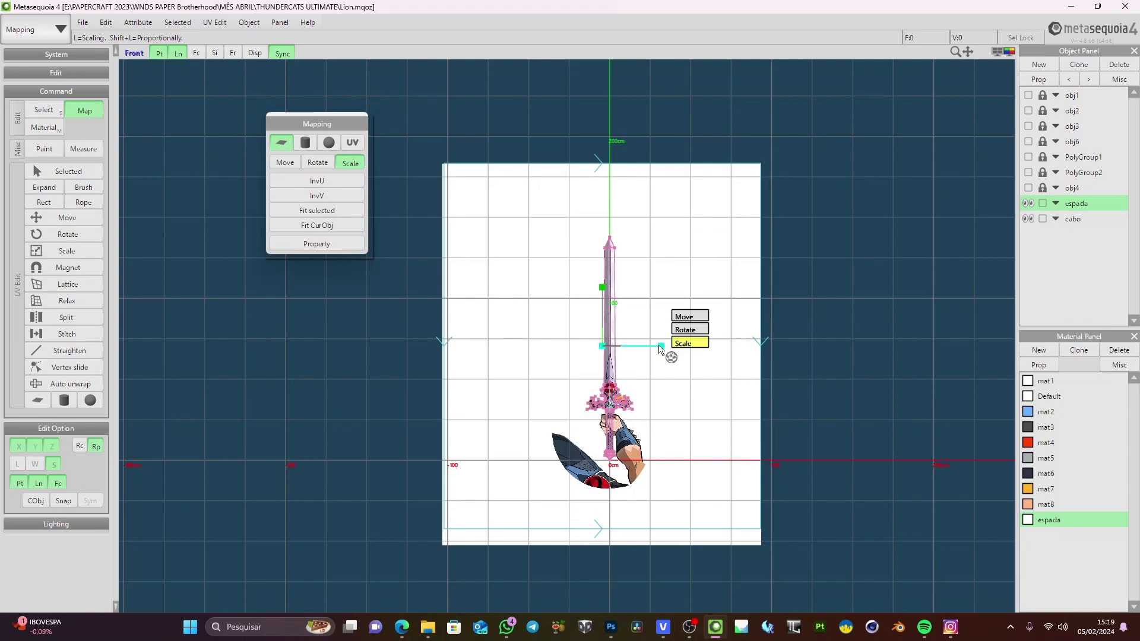
Center the mapping frame on the reference image and stretch it vertically to meet the image's top and bottom edges
{"action": "left_click", "coordinate": [682, 318]}
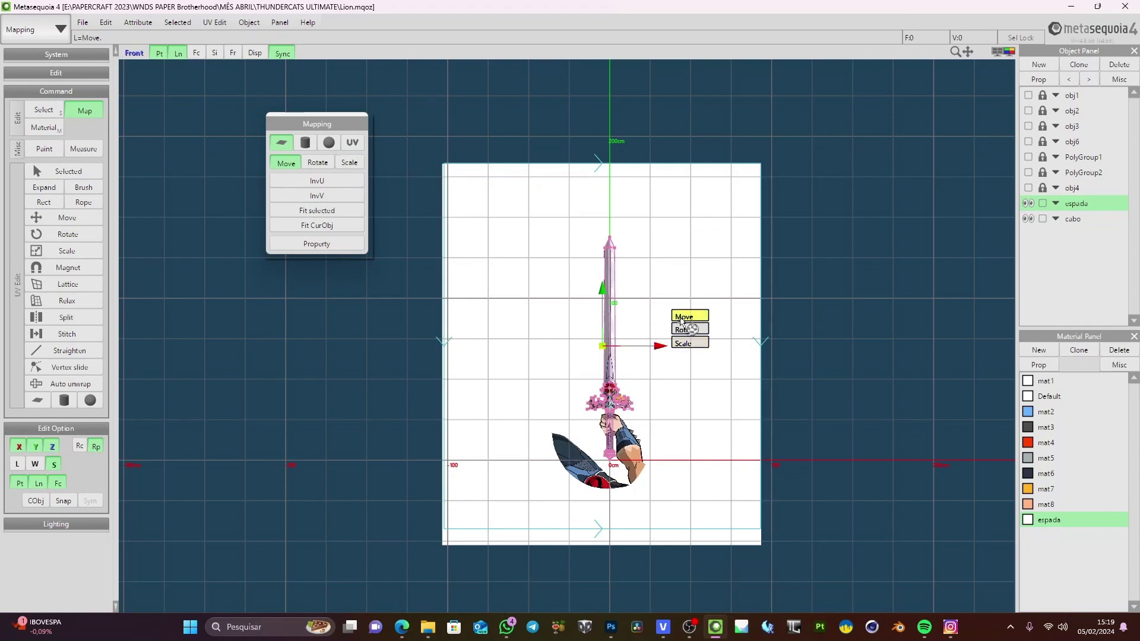
{"action": "left_click_drag", "start_coordinate": [659, 346], "coordinate": [656, 348]}
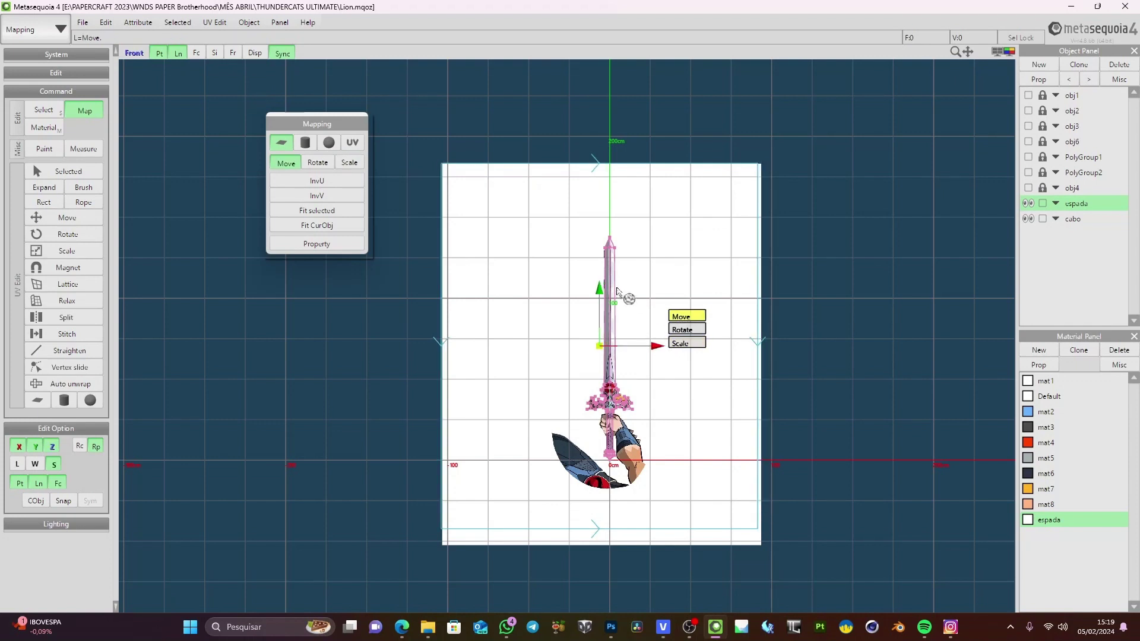
{"action": "left_click_drag", "start_coordinate": [600, 292], "coordinate": [605, 303]}
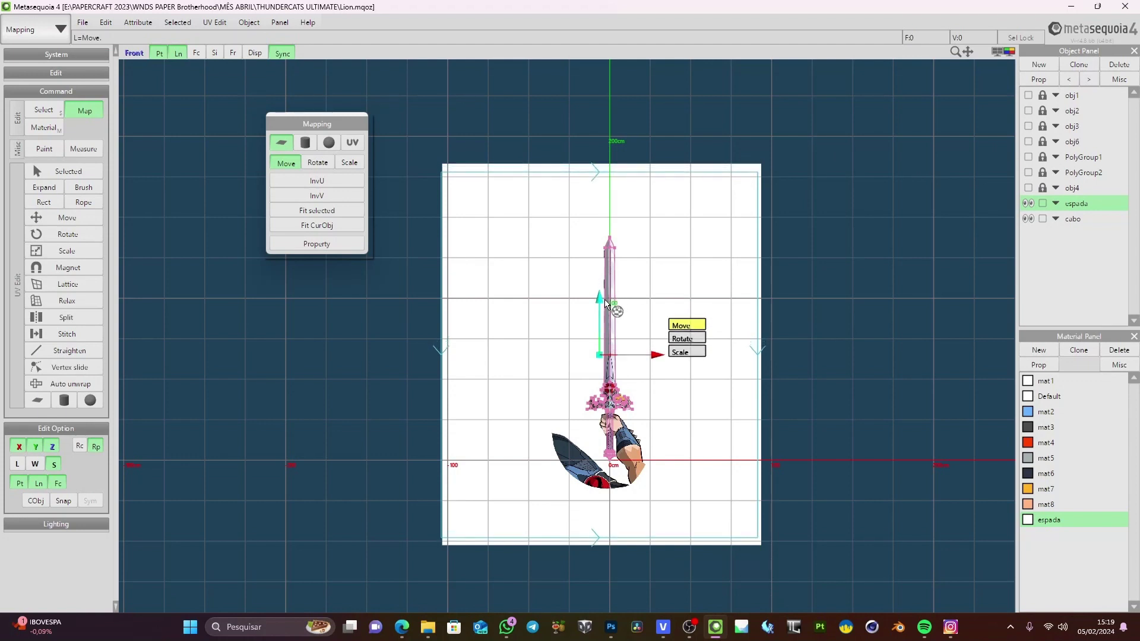
{"action": "left_click_drag", "start_coordinate": [659, 357], "coordinate": [661, 357]}
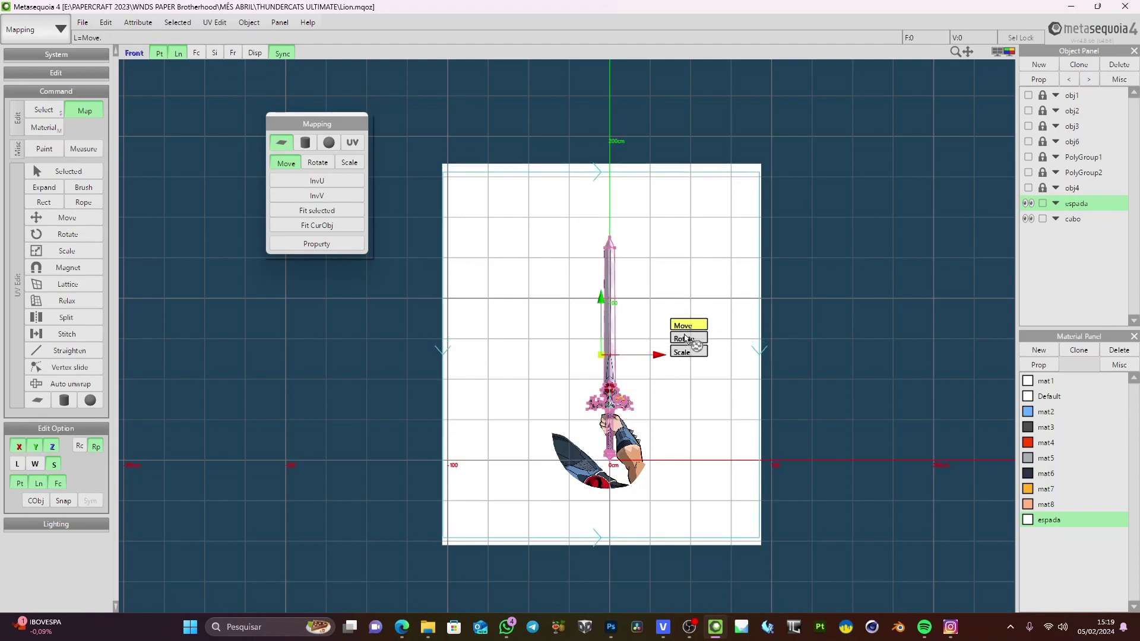
{"action": "left_click", "coordinate": [683, 352]}
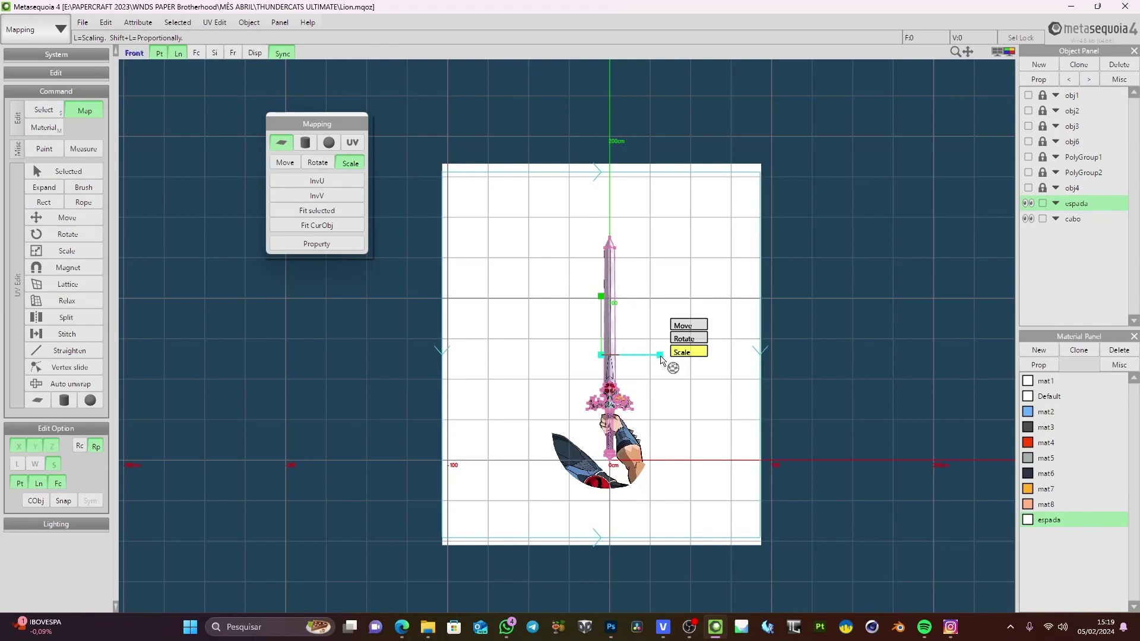
{"action": "left_click_drag", "start_coordinate": [605, 300], "coordinate": [605, 297]}
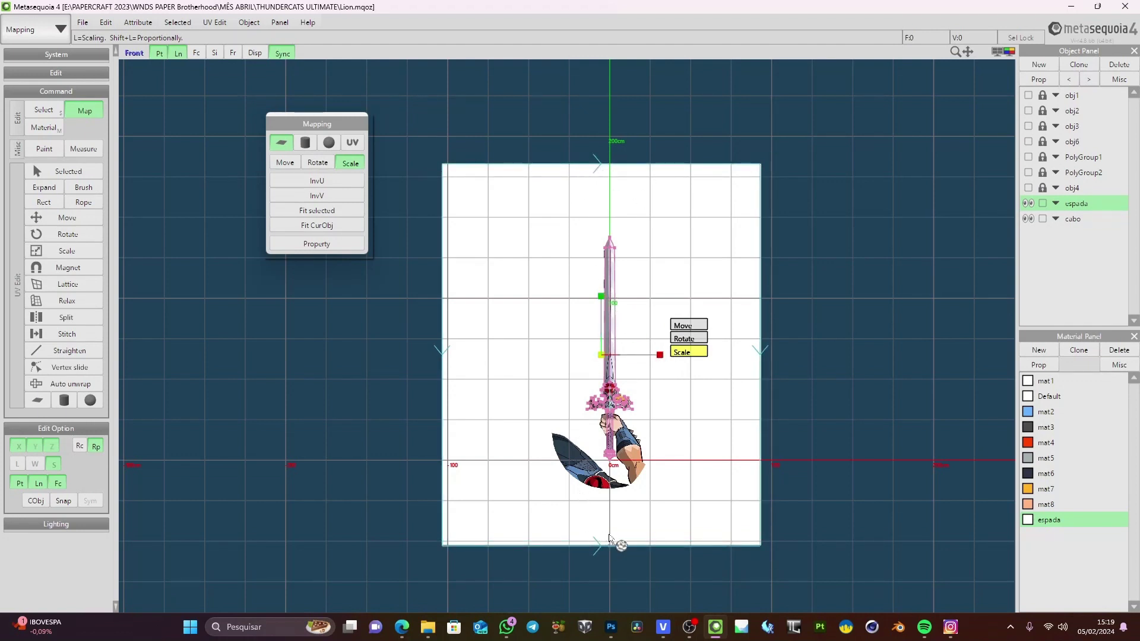
Check the frame's edges against the reference image and nudge the frame horizontally to align with its side edges
{"action": "scroll", "coordinate": [674, 483], "scroll_direction": "up", "scroll_amount": 5}
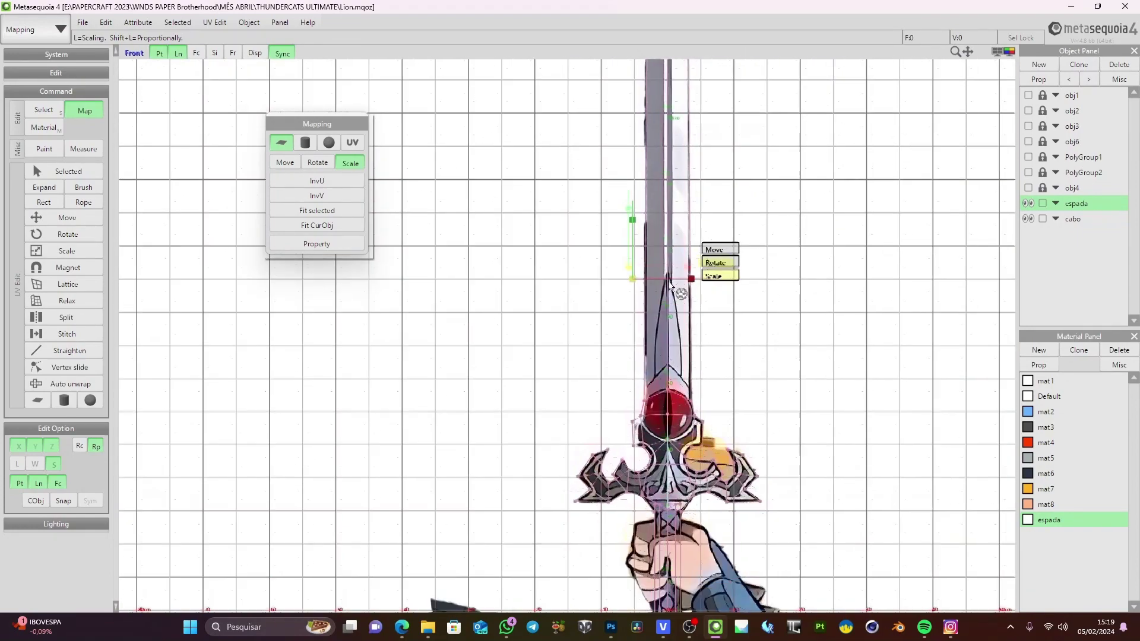
{"action": "scroll", "coordinate": [670, 285], "scroll_direction": "down", "scroll_amount": 2}
{"action": "scroll", "coordinate": [722, 356], "scroll_direction": "down", "scroll_amount": 2}
{"action": "scroll", "coordinate": [706, 348], "scroll_direction": "down", "scroll_amount": 1}
{"action": "scroll", "coordinate": [698, 340], "scroll_direction": "down", "scroll_amount": 1}
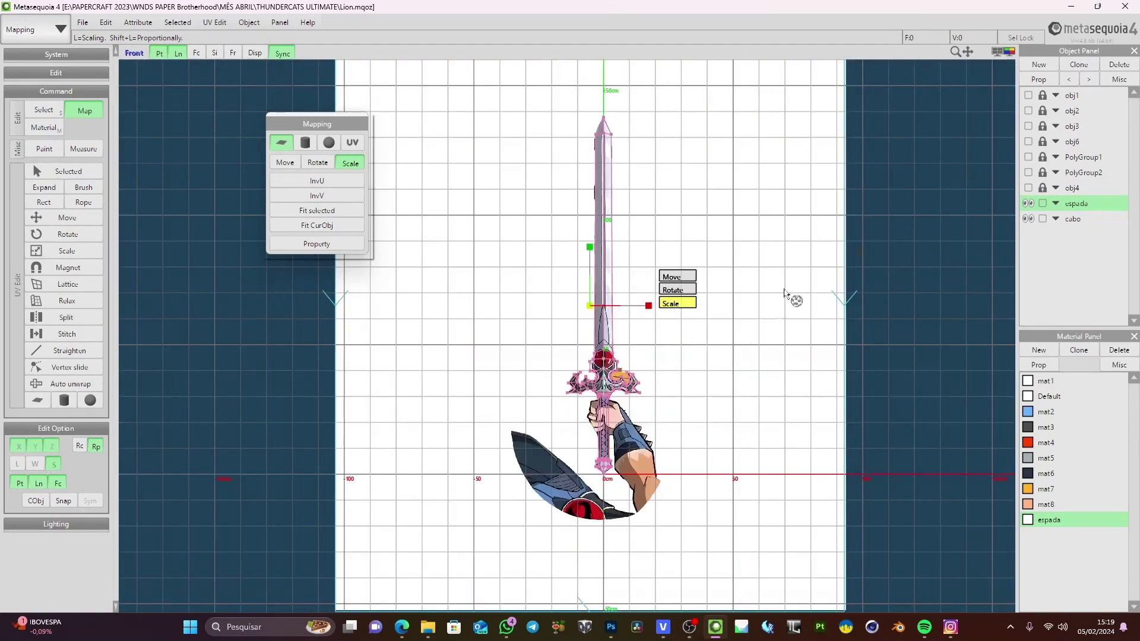
{"action": "left_click_drag", "start_coordinate": [968, 52], "coordinate": [962, 138]}
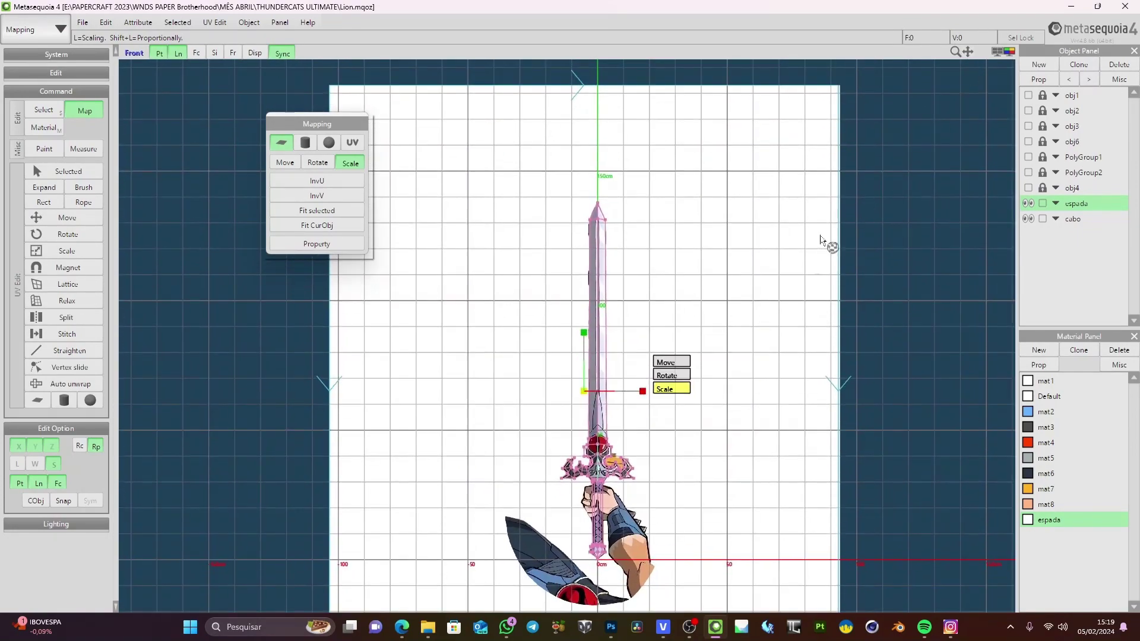
{"action": "left_click", "coordinate": [670, 360]}
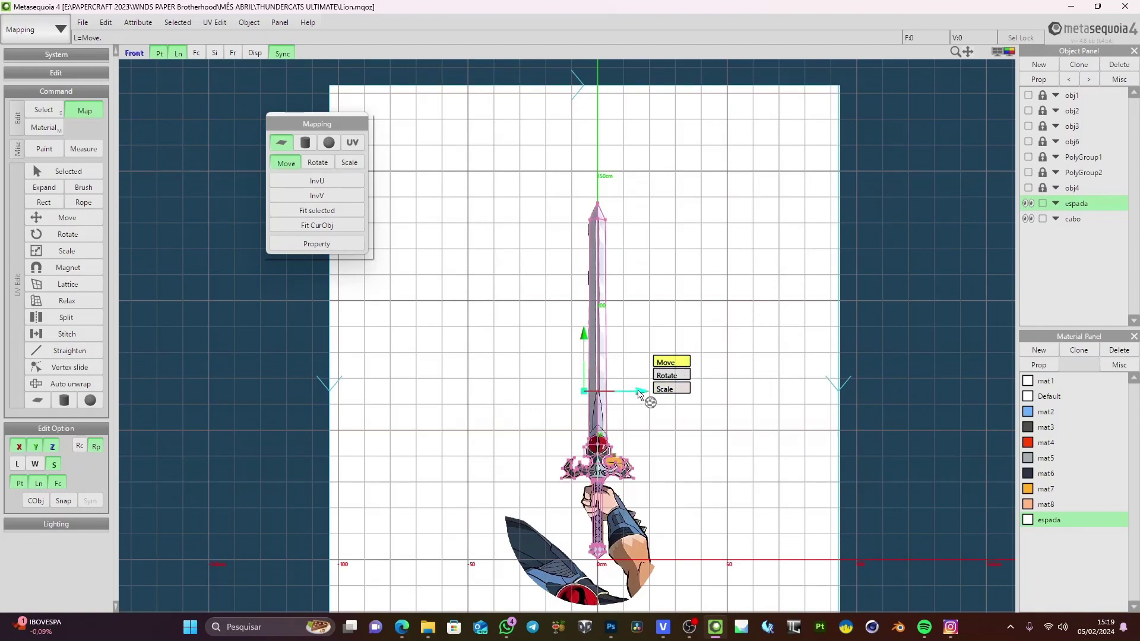
{"action": "left_click_drag", "start_coordinate": [638, 395], "coordinate": [642, 394]}
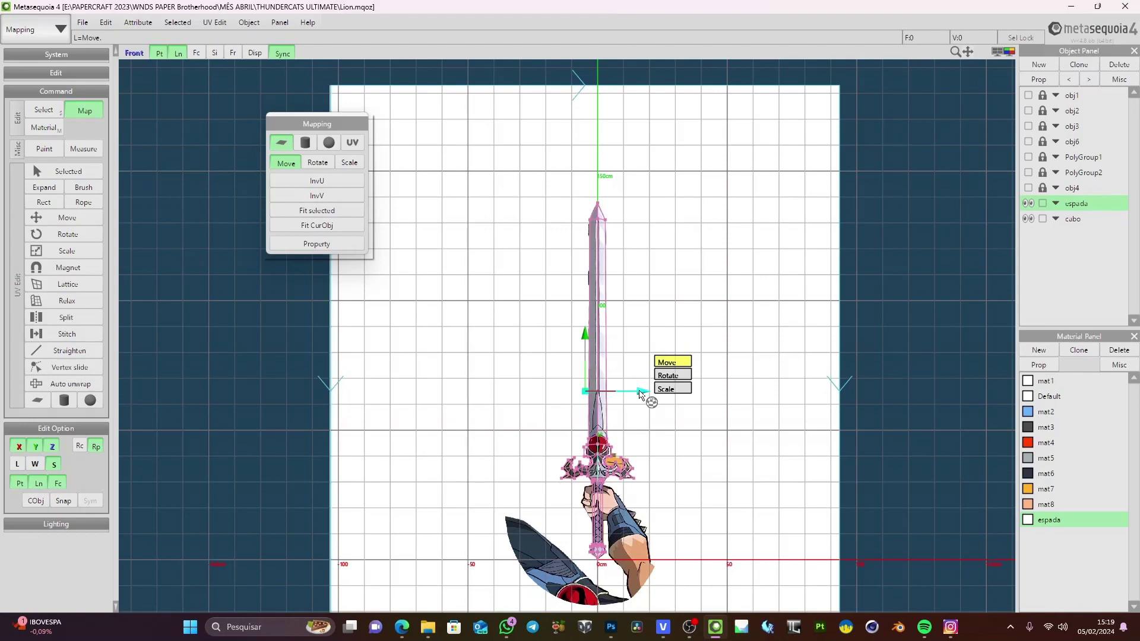
{"action": "middle_click_drag", "start_coordinate": [644, 435], "coordinate": [642, 256]}
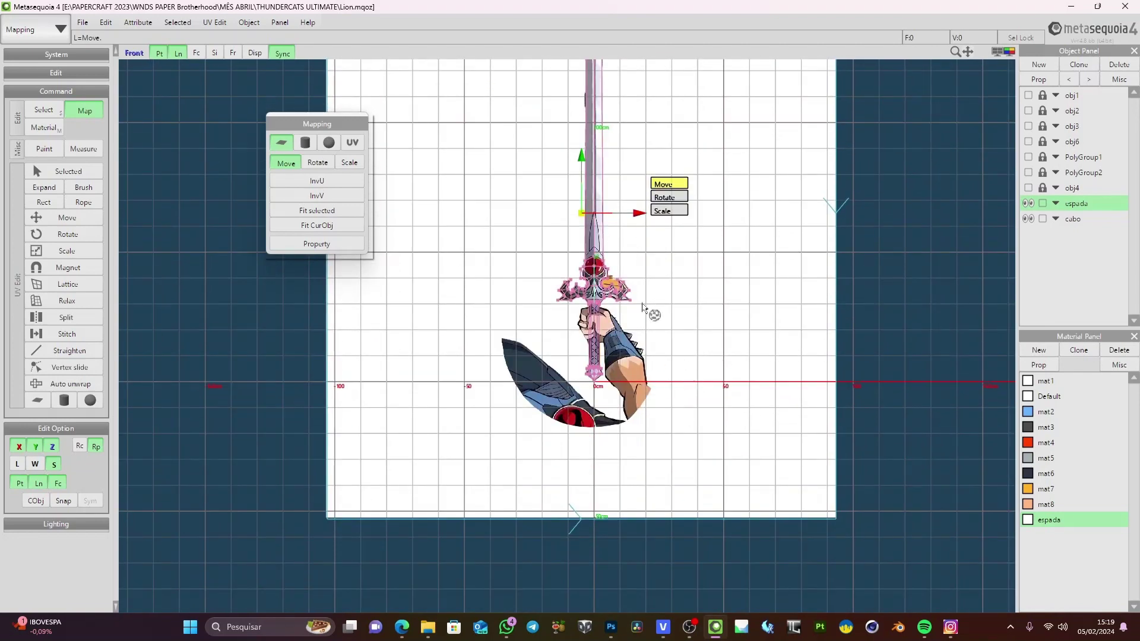
{"action": "middle_click_drag", "start_coordinate": [703, 291], "coordinate": [700, 358]}
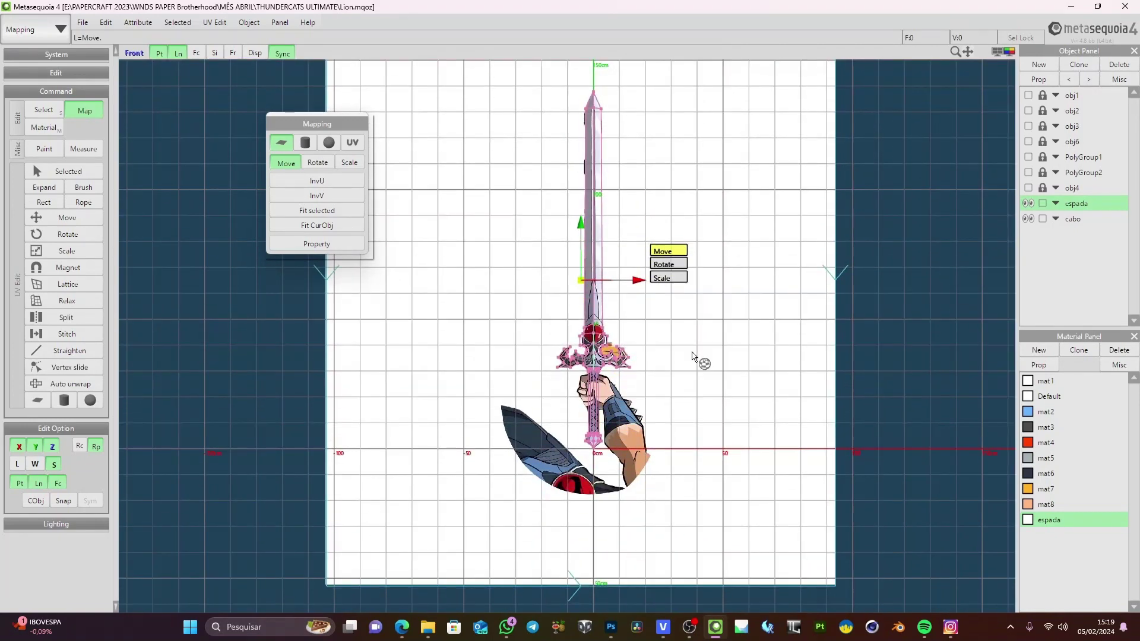
Return to the single Ortho view, check the sword from the front, and switch to the Modeling (Icon) workspace
{"action": "left_click", "coordinate": [1009, 51]}
{"action": "left_click", "coordinate": [1008, 51]}
{"action": "right_click_drag", "start_coordinate": [805, 305], "coordinate": [781, 301]}
{"action": "scroll", "coordinate": [694, 308], "scroll_direction": "up", "scroll_amount": 5}
{"action": "middle_click_drag", "start_coordinate": [694, 309], "coordinate": [705, 390]}
{"action": "scroll", "coordinate": [672, 323], "scroll_direction": "down", "scroll_amount": 5}
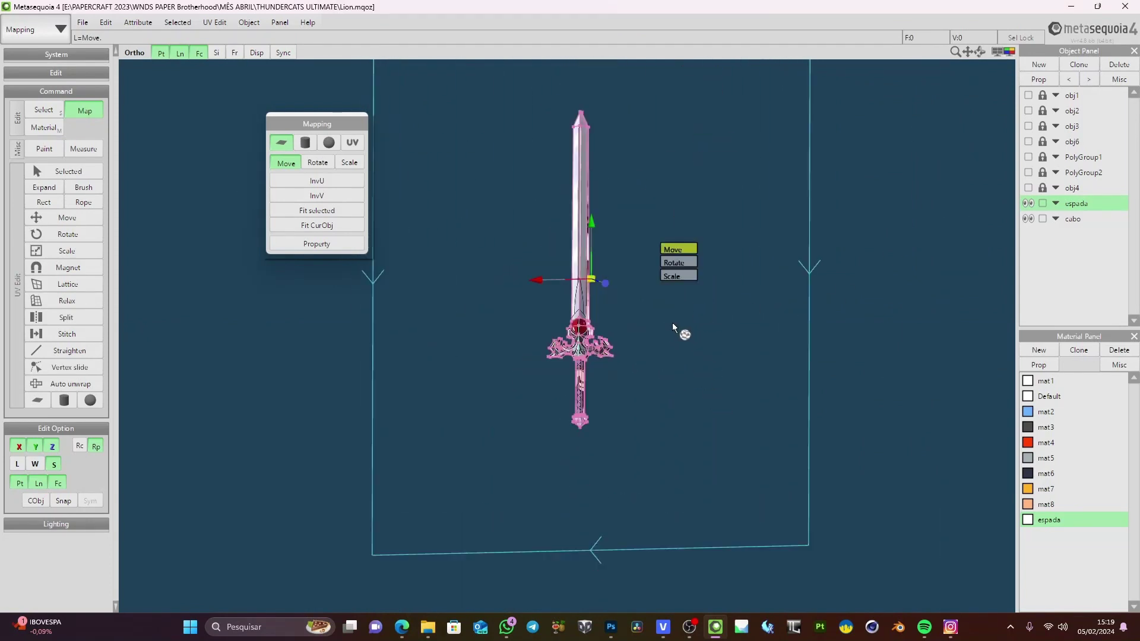
{"action": "right_click_drag", "start_coordinate": [672, 323], "coordinate": [626, 257]}
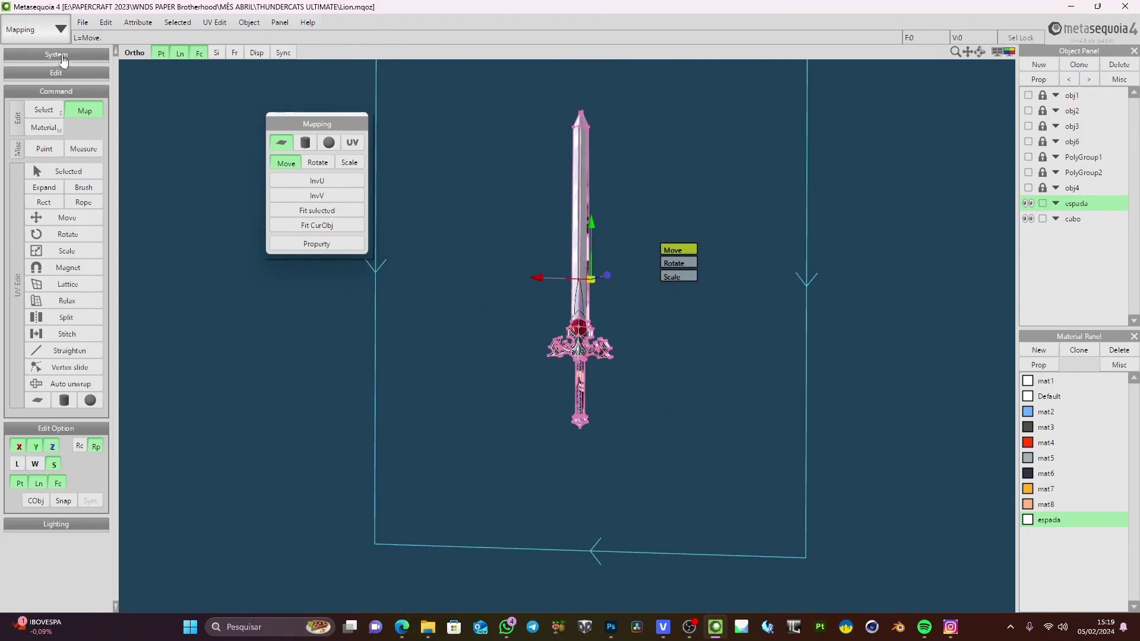
{"action": "left_click", "coordinate": [34, 37]}
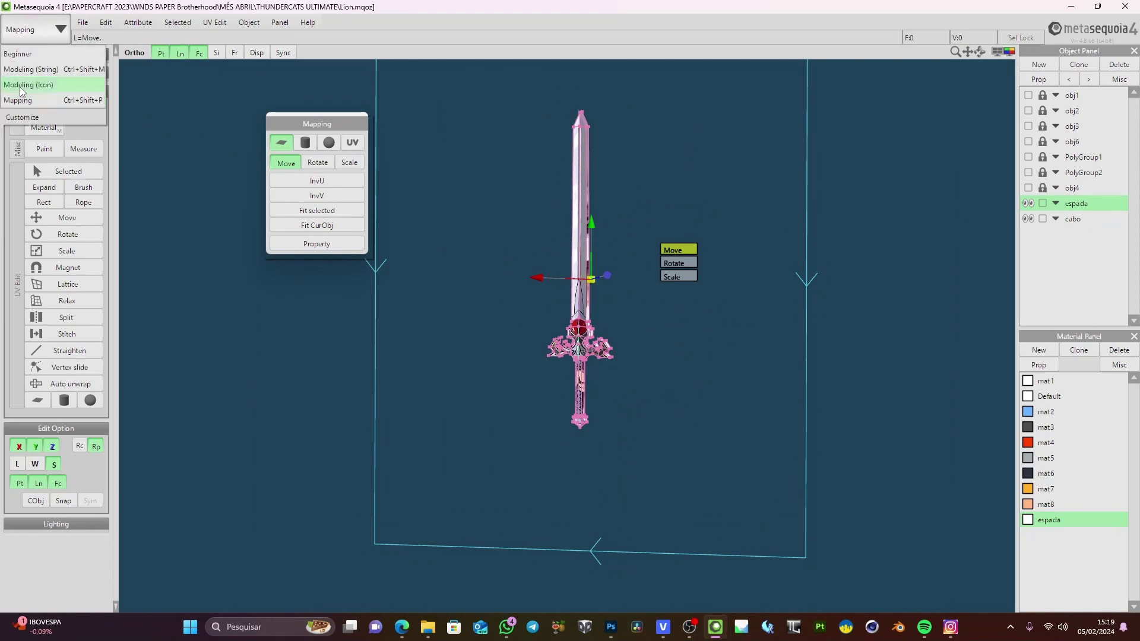
{"action": "left_click", "coordinate": [20, 88]}
Inspect how the projected espada texture fits the sword's jewel, guard, blade and tip
{"action": "middle_click_drag", "start_coordinate": [642, 300], "coordinate": [651, 323]}
{"action": "mouse_move", "coordinate": [650, 322]}
{"action": "right_mouse_down"}
{"action": "mouse_move", "coordinate": [722, 347]}
{"action": "mouse_move", "coordinate": [664, 311]}
{"action": "right_mouse_up"}
{"action": "scroll", "coordinate": [663, 311], "scroll_direction": "up", "scroll_amount": 5}
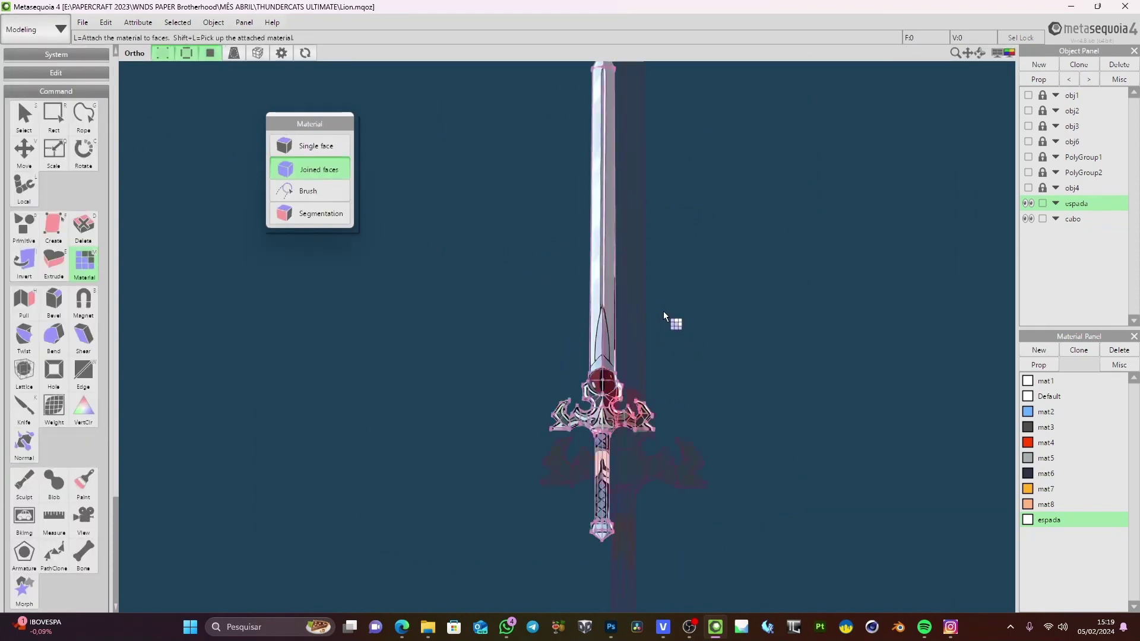
{"action": "scroll", "coordinate": [658, 356], "scroll_direction": "up", "scroll_amount": 6}
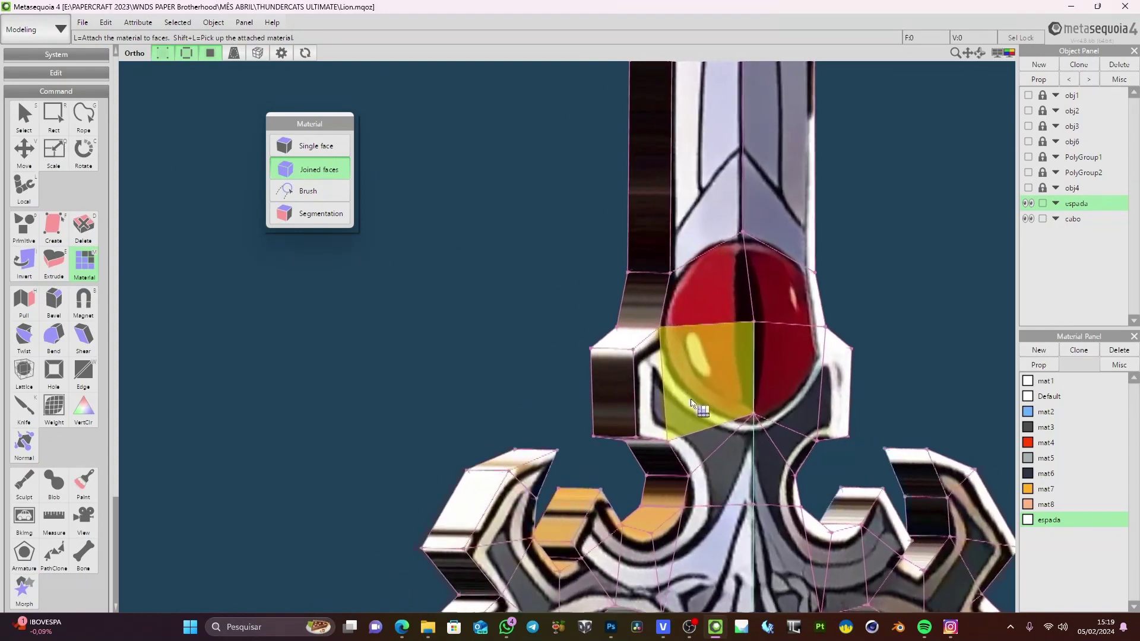
{"action": "middle_click_drag", "start_coordinate": [634, 183], "coordinate": [651, 571]}
{"action": "middle_click_drag", "start_coordinate": [697, 132], "coordinate": [630, 410]}
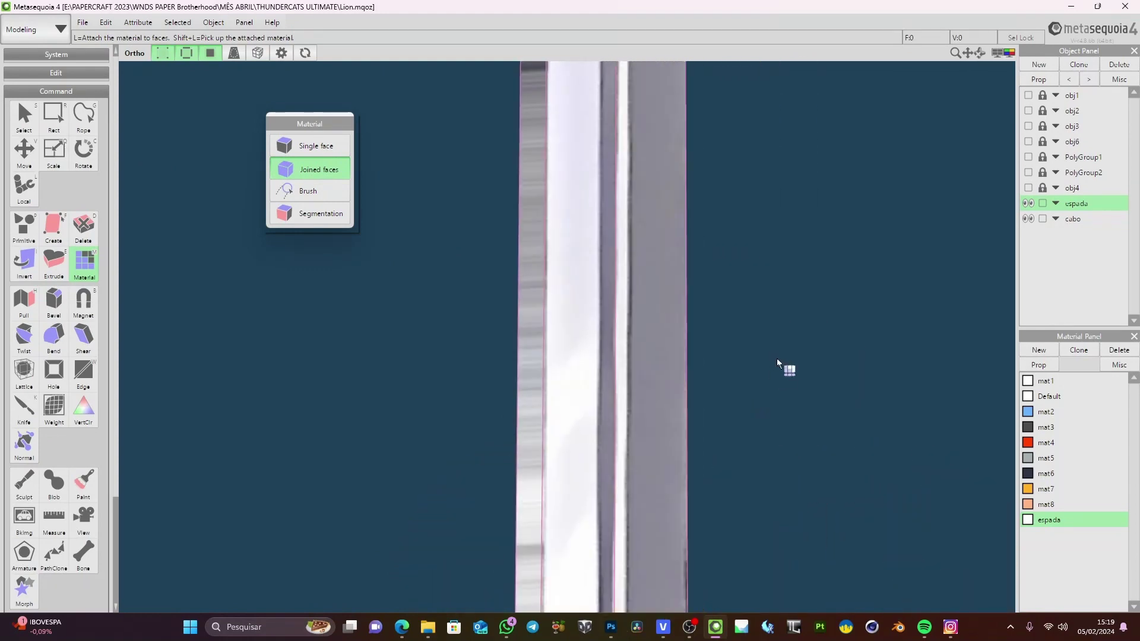
{"action": "right_click_drag", "start_coordinate": [776, 360], "coordinate": [705, 349]}
{"action": "scroll", "coordinate": [695, 220], "scroll_direction": "down", "scroll_amount": 5}
{"action": "right_click_drag", "start_coordinate": [695, 219], "coordinate": [741, 240]}
{"action": "middle_click_drag", "start_coordinate": [672, 178], "coordinate": [671, 291]}
{"action": "scroll", "coordinate": [671, 291], "scroll_direction": "up", "scroll_amount": 3}
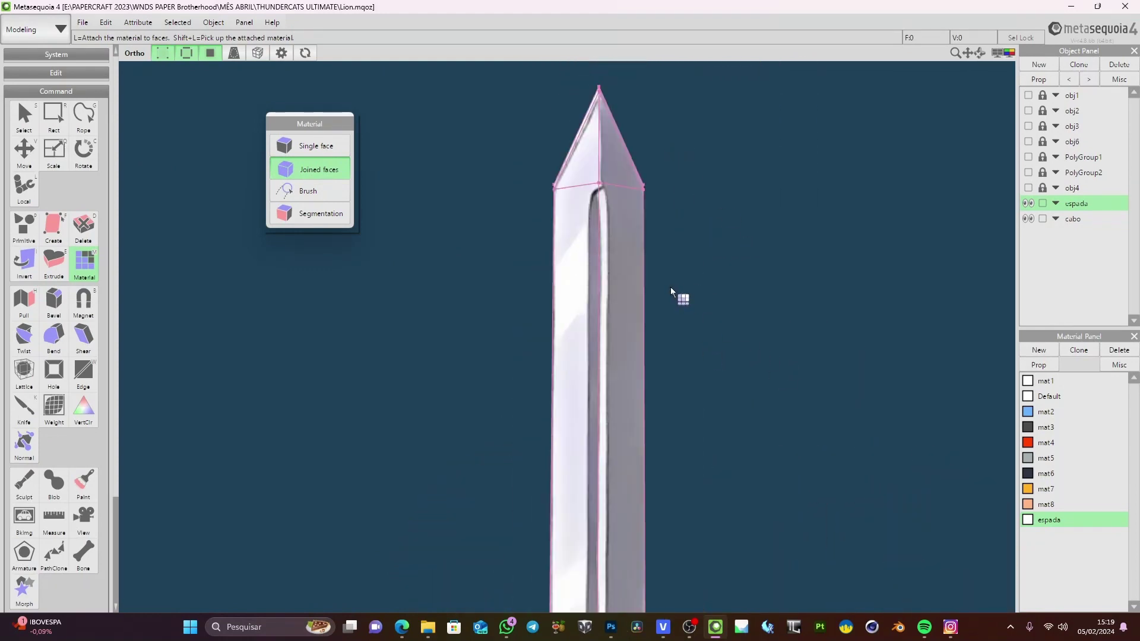
{"action": "right_click_drag", "start_coordinate": [671, 290], "coordinate": [656, 253]}
Select the blade's pointed tip and adjust its height along Y, finishing with an upward move of about 2.48 cm
{"action": "left_click", "coordinate": [54, 115]}
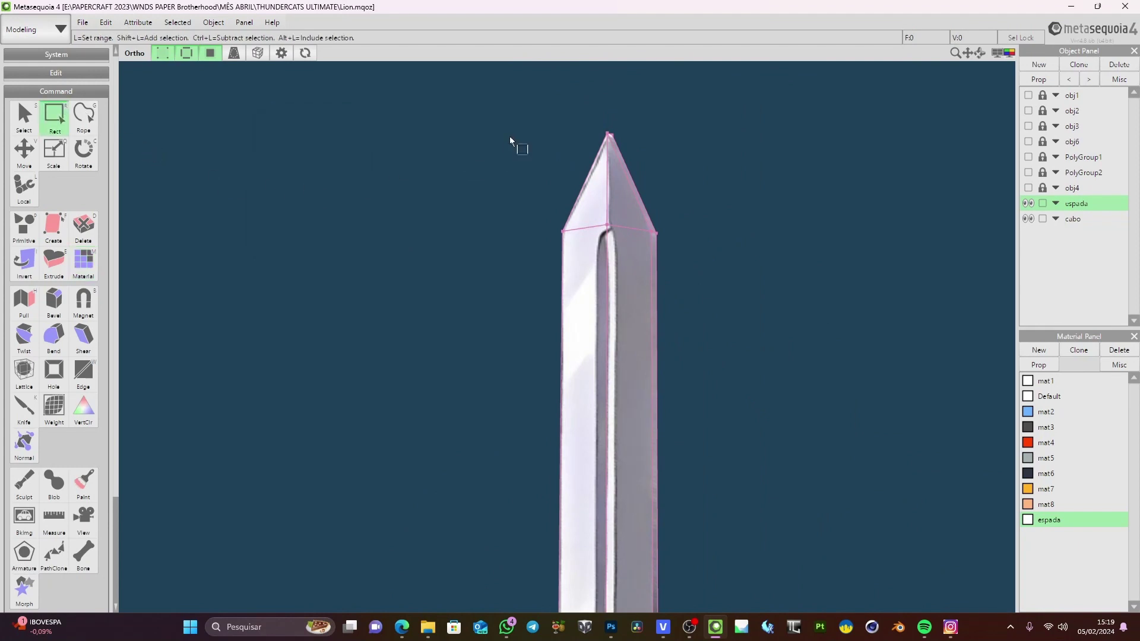
{"action": "key", "text": "v"}
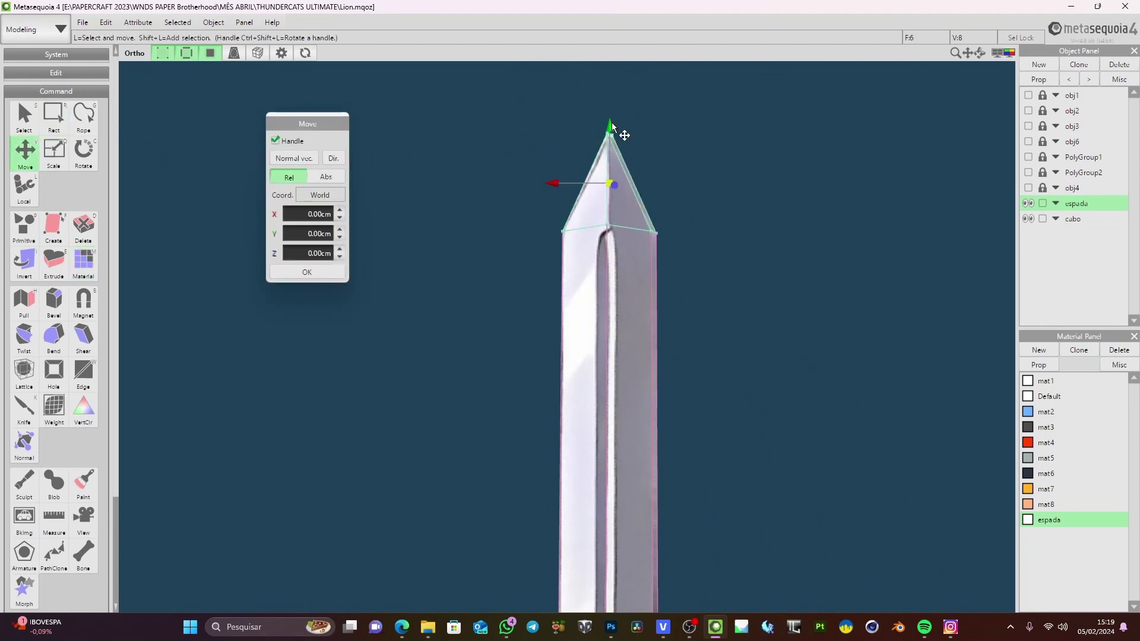
{"action": "left_click_drag", "start_coordinate": [611, 122], "coordinate": [623, 24]}
{"action": "middle_click_drag", "start_coordinate": [640, 236], "coordinate": [670, 424]}
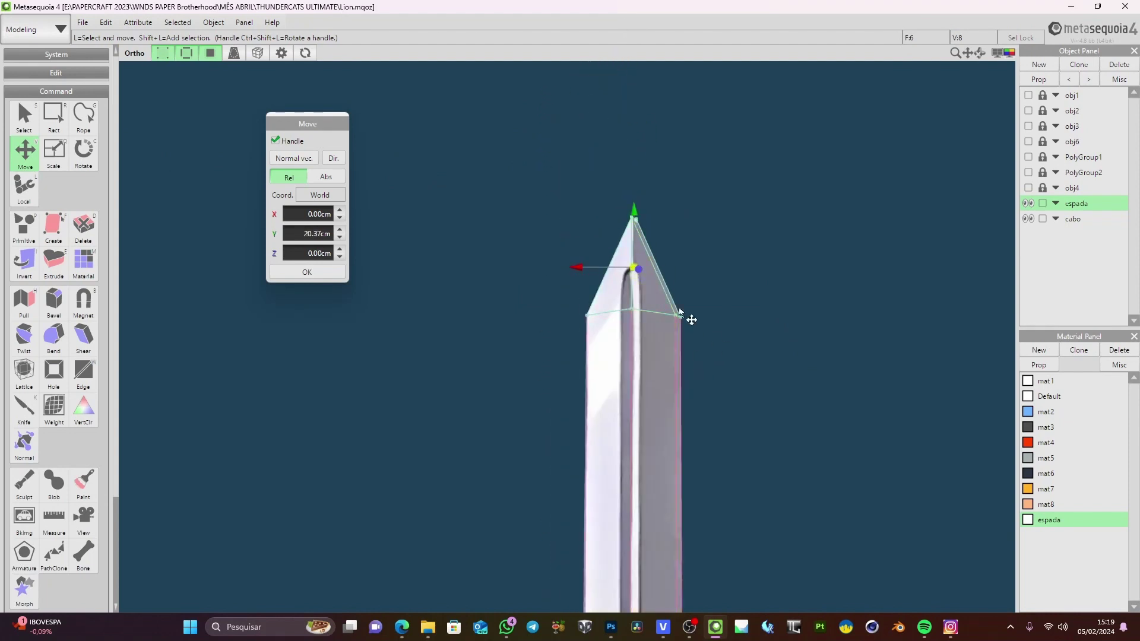
{"action": "left_click_drag", "start_coordinate": [642, 229], "coordinate": [678, 181]}
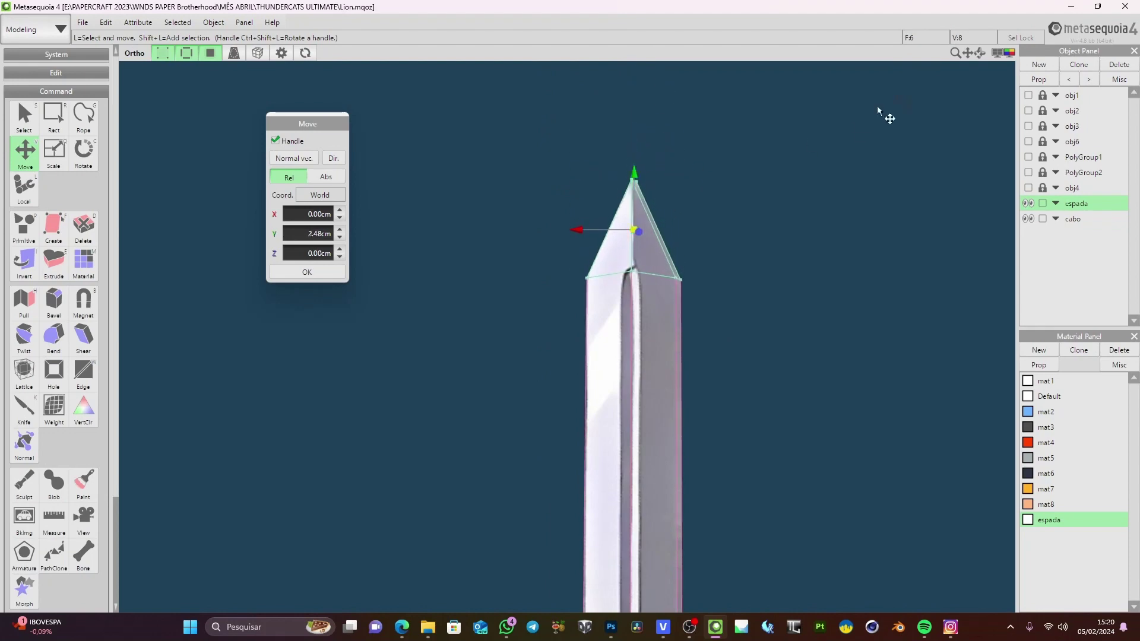
Select the entire espada object and shift it about 0.96 cm along X
{"action": "left_click", "coordinate": [1011, 54]}
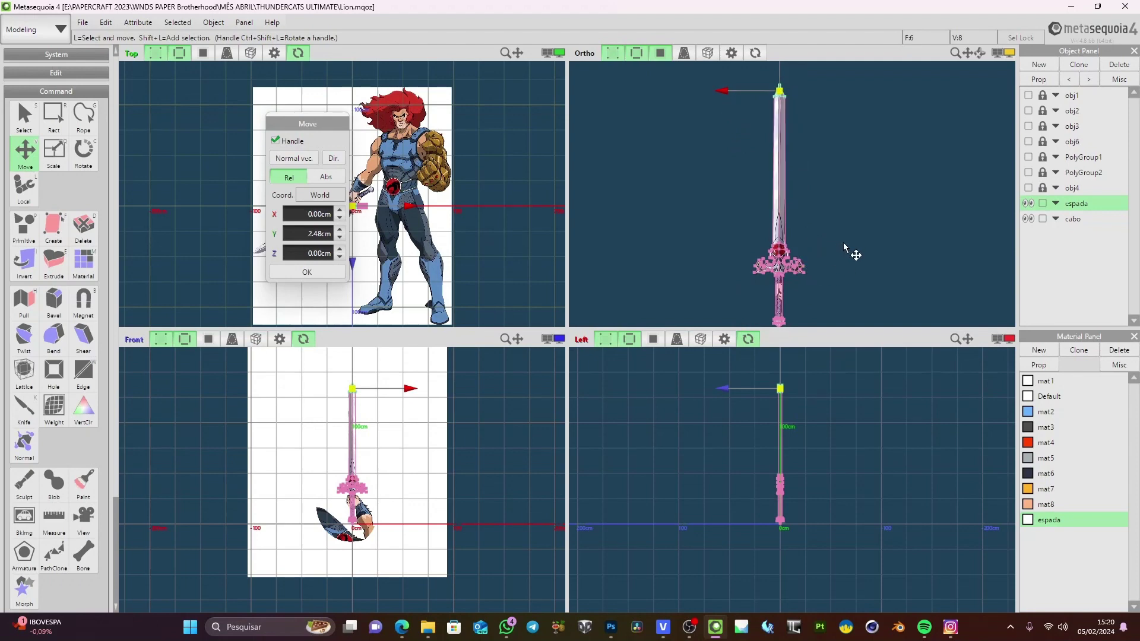
{"action": "key", "text": "ctrl+a"}
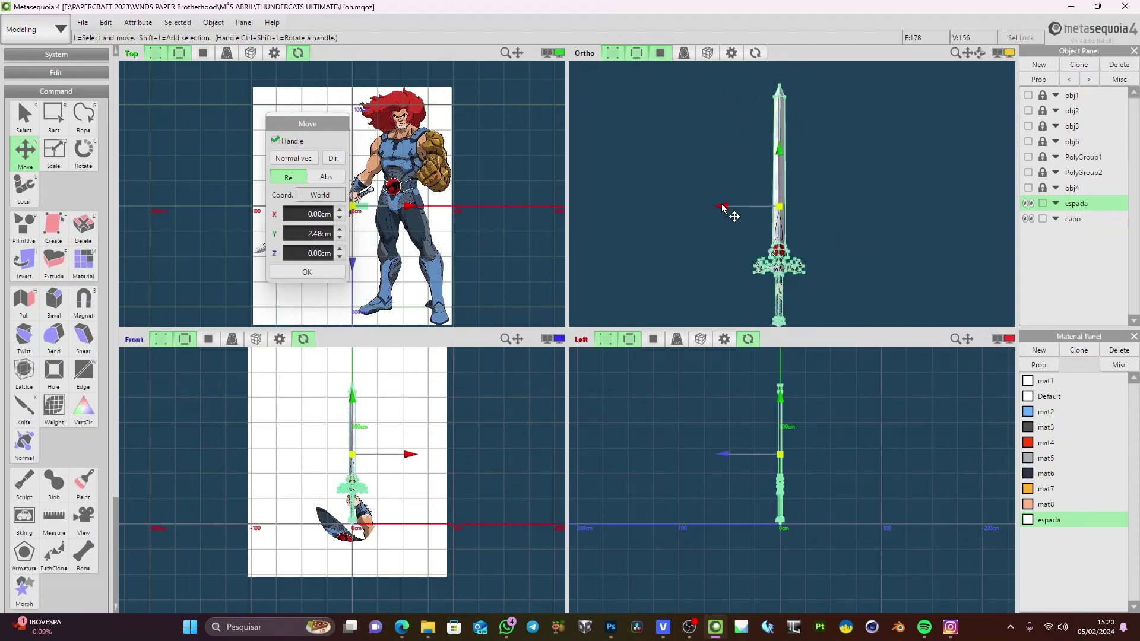
{"action": "left_click", "coordinate": [704, 212]}
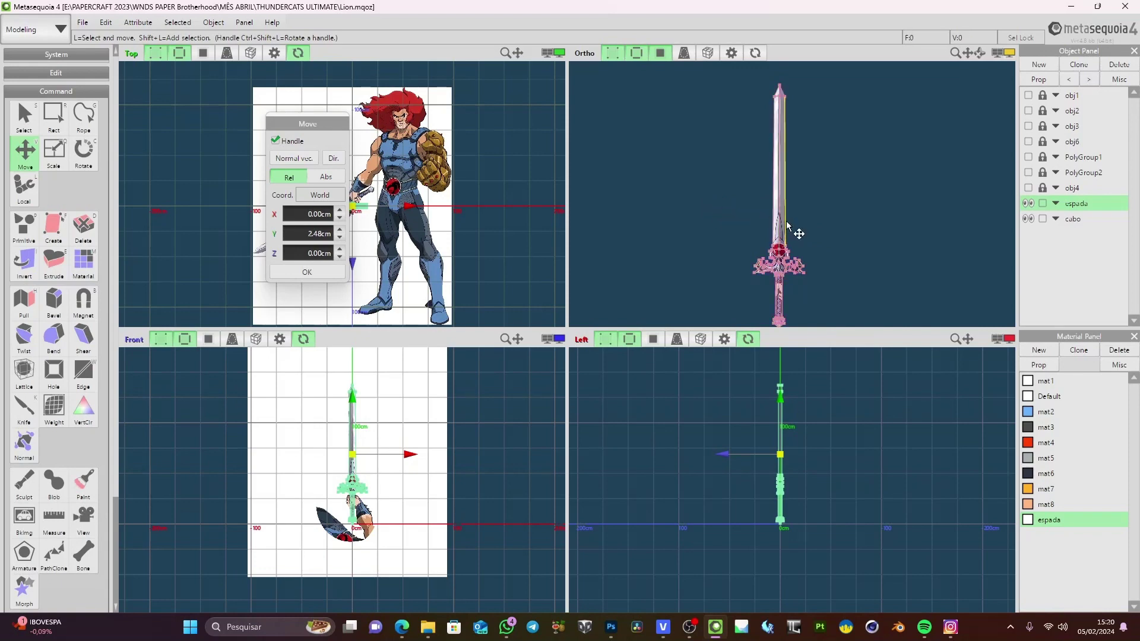
{"action": "key", "text": "ctrl+a"}
{"action": "left_click", "coordinate": [1009, 52]}
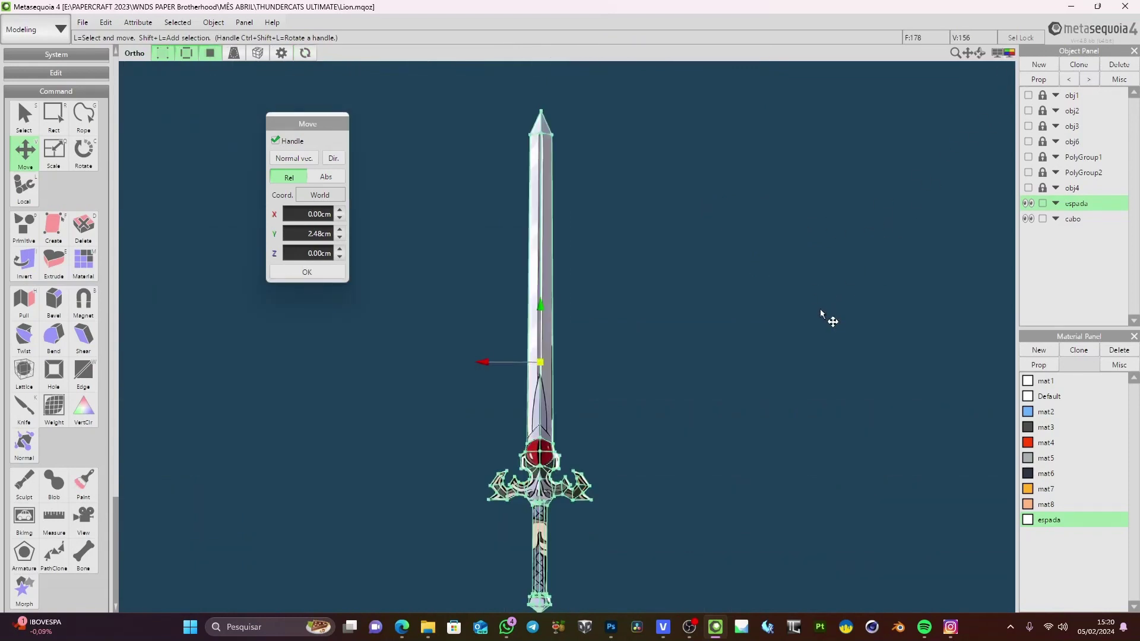
{"action": "mouse_move", "coordinate": [496, 374]}
{"action": "left_mouse_down"}
{"action": "mouse_move", "coordinate": [374, 370]}
{"action": "mouse_move", "coordinate": [485, 377]}
{"action": "left_mouse_up"}
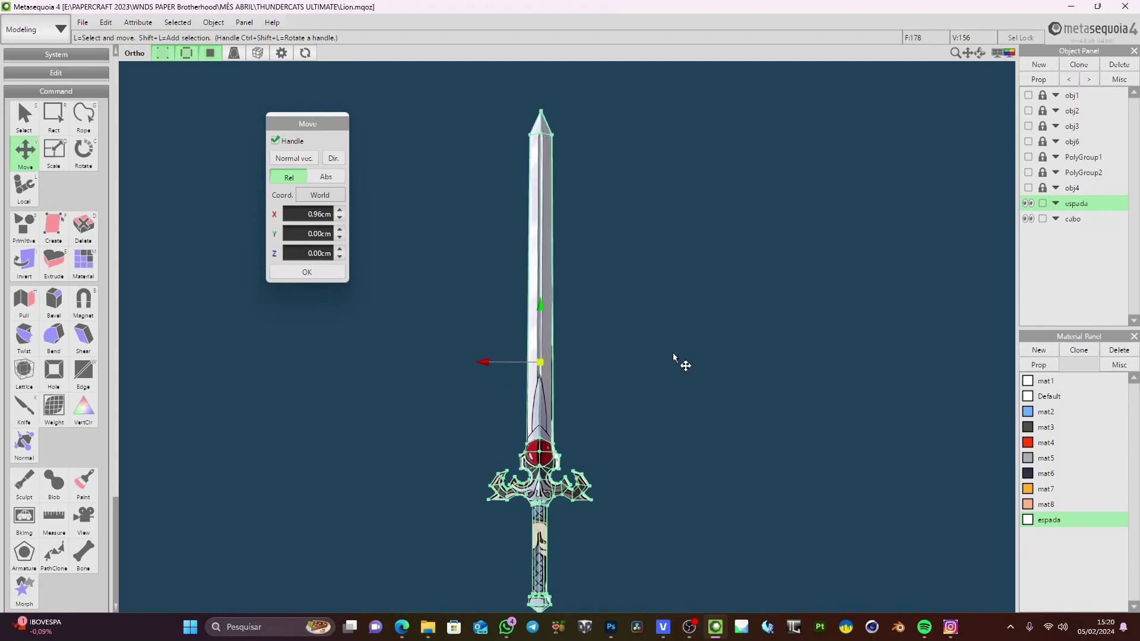
Check how the projected texture lines up with the blade, jewel, guard and grip of the sword
{"action": "right_click_drag", "start_coordinate": [680, 362], "coordinate": [705, 443]}
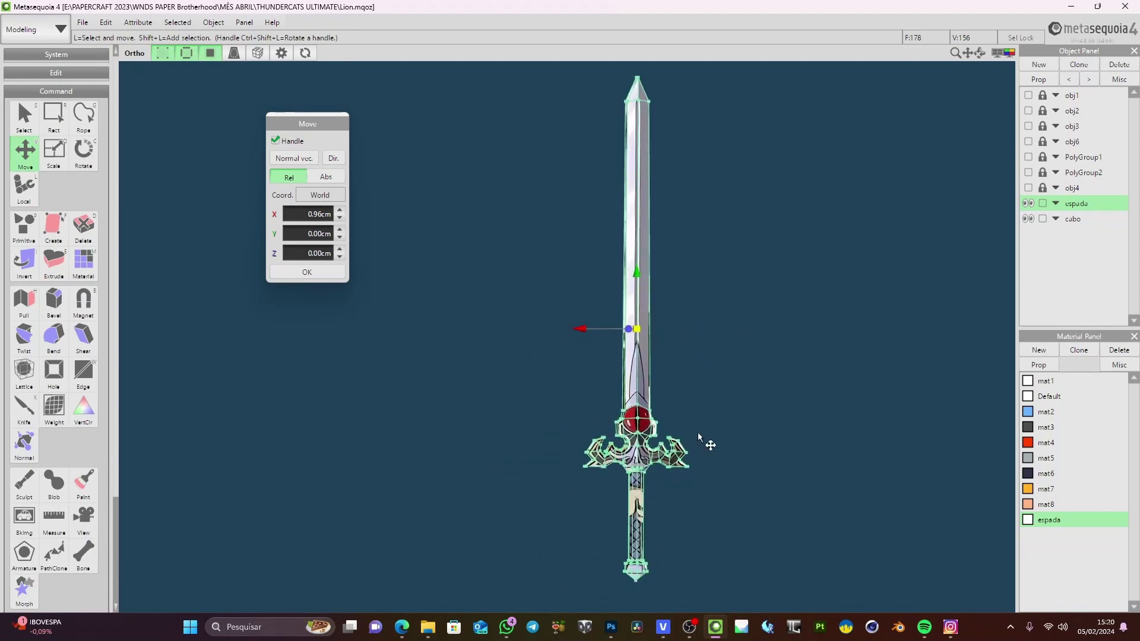
{"action": "scroll", "coordinate": [705, 443], "scroll_direction": "up", "scroll_amount": 5}
{"action": "left_click", "coordinate": [999, 53]}
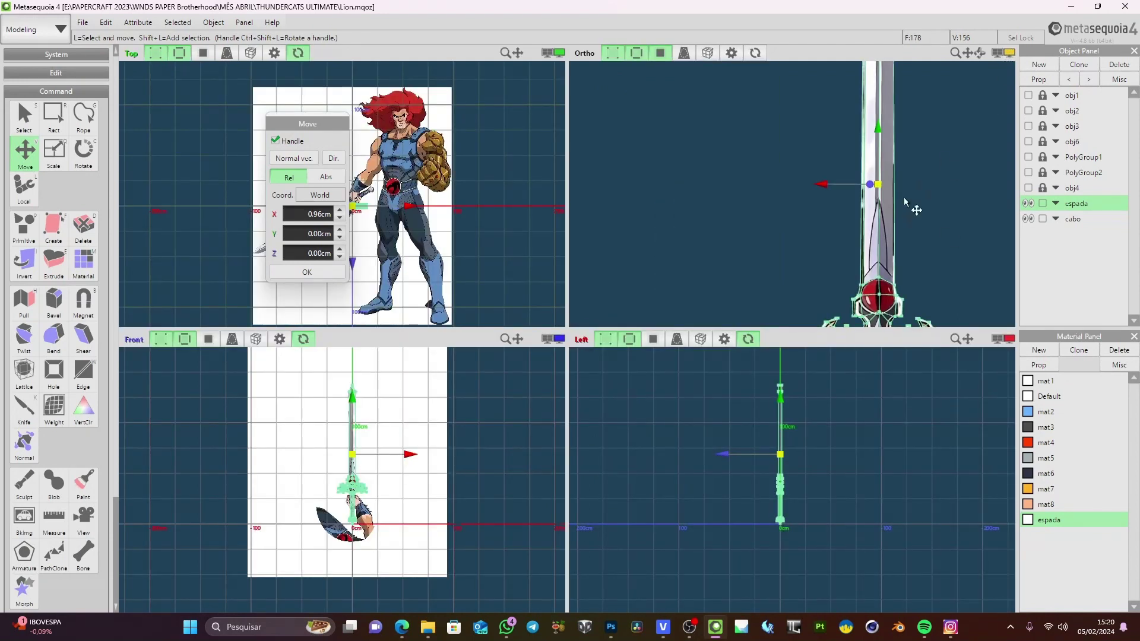
{"action": "left_click", "coordinate": [1002, 53]}
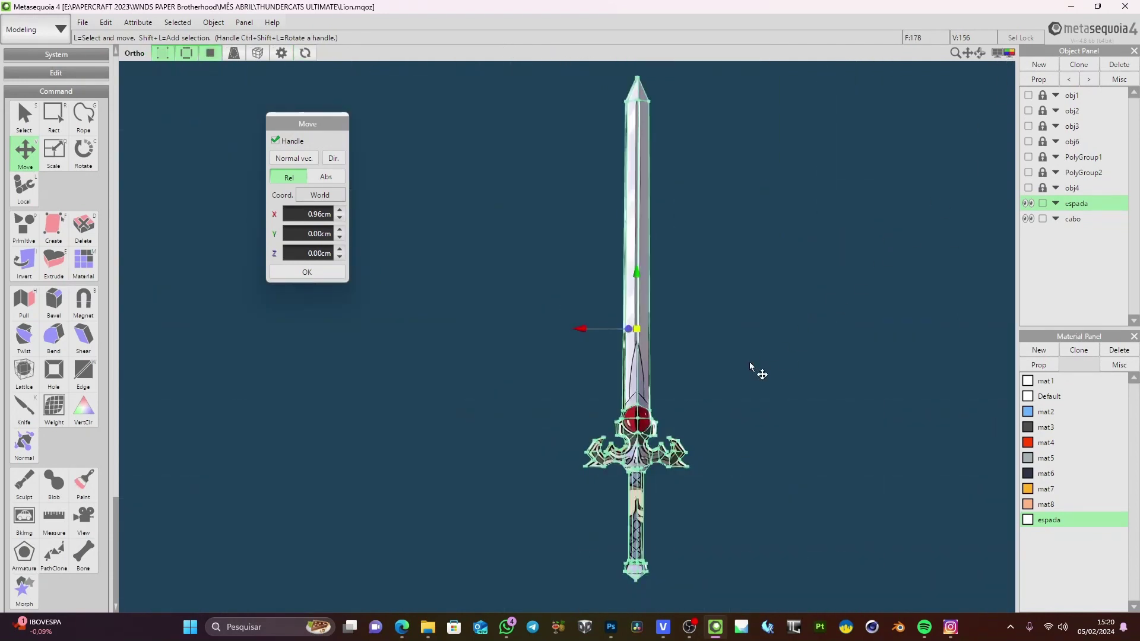
{"action": "mouse_move", "coordinate": [756, 374]}
{"action": "right_mouse_down"}
{"action": "mouse_move", "coordinate": [789, 374]}
{"action": "mouse_move", "coordinate": [734, 370]}
{"action": "mouse_move", "coordinate": [745, 370]}
{"action": "right_mouse_up"}
{"action": "scroll", "coordinate": [721, 397], "scroll_direction": "up", "scroll_amount": 5}
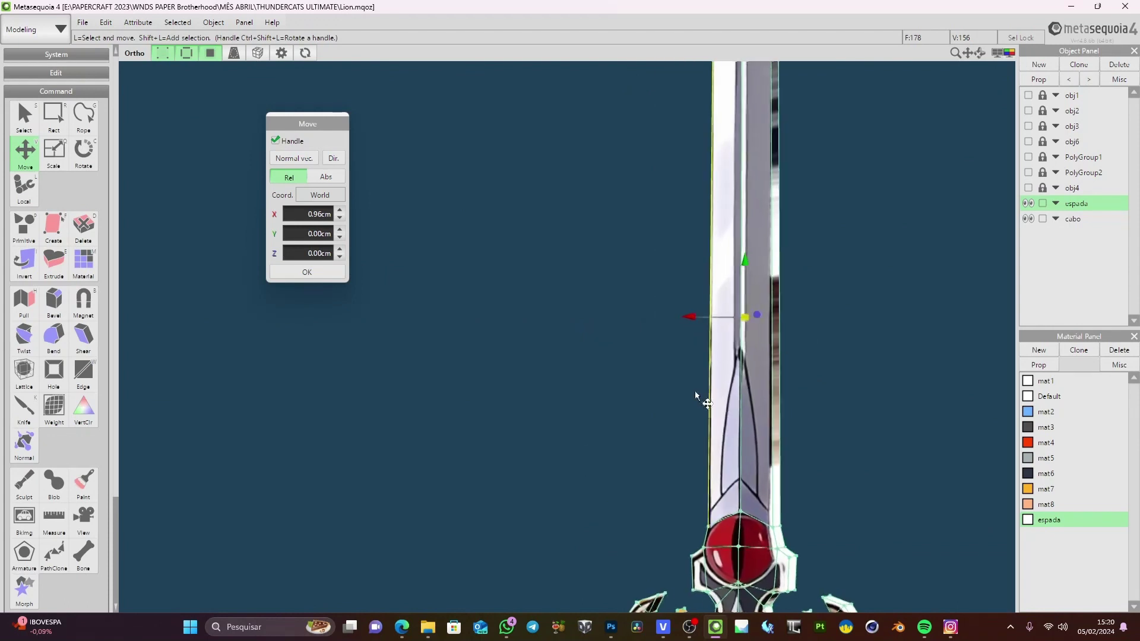
{"action": "middle_click_drag", "start_coordinate": [697, 396], "coordinate": [615, 300]}
{"action": "scroll", "coordinate": [775, 371], "scroll_direction": "down", "scroll_amount": 4}
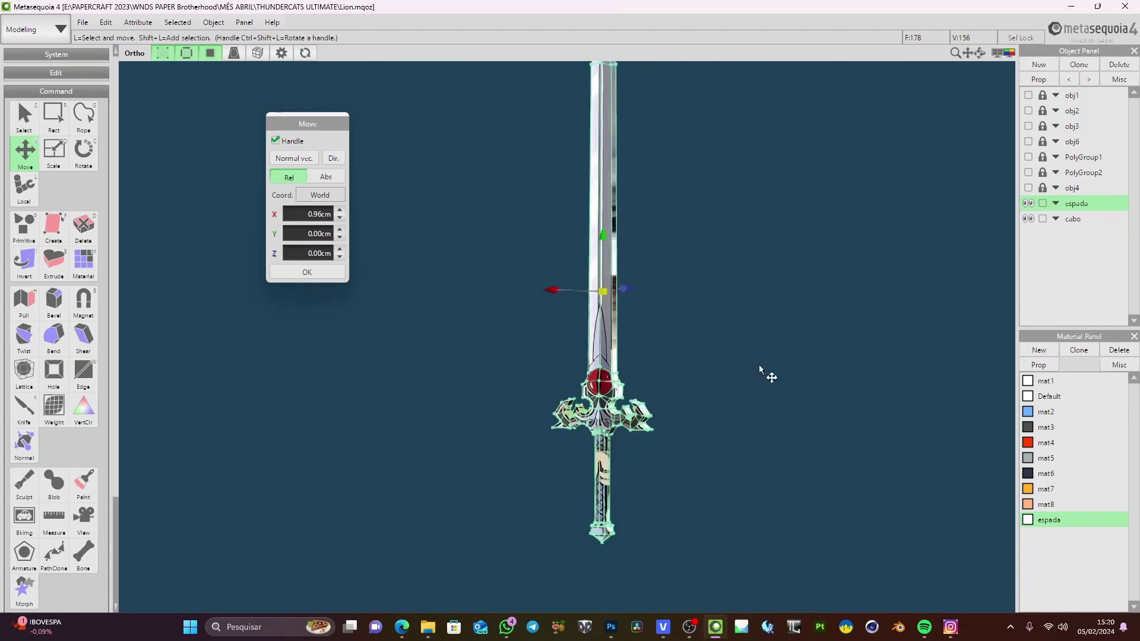
{"action": "right_click_drag", "start_coordinate": [764, 374], "coordinate": [750, 418]}
{"action": "scroll", "coordinate": [730, 356], "scroll_direction": "up", "scroll_amount": 3}
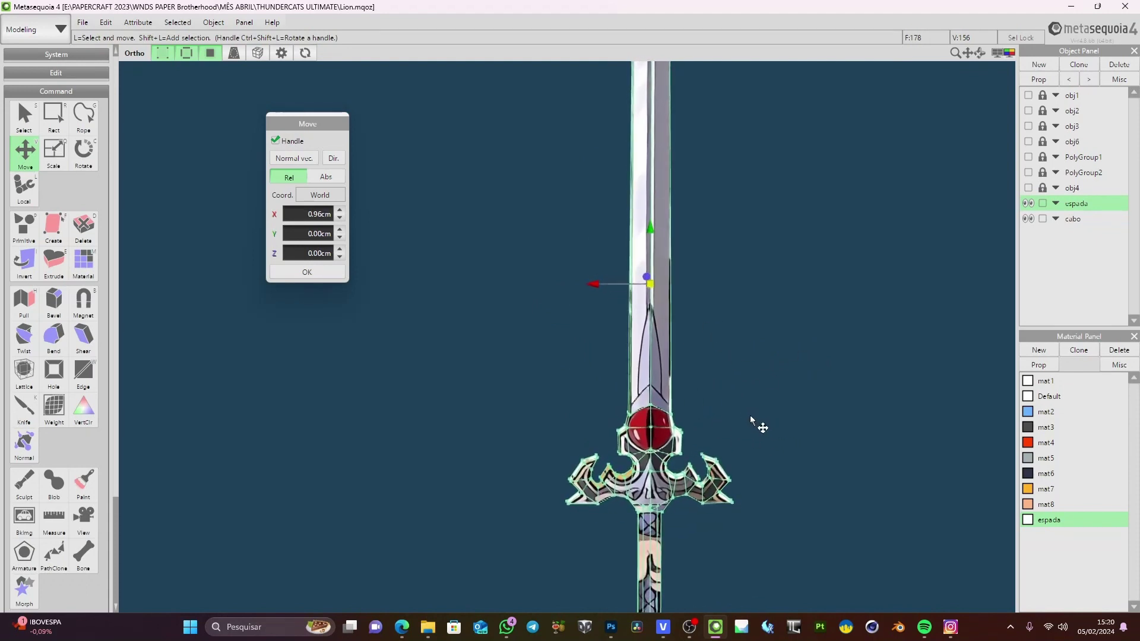
{"action": "scroll", "coordinate": [751, 418], "scroll_direction": "up", "scroll_amount": 3}
{"action": "middle_click_drag", "start_coordinate": [751, 418], "coordinate": [722, 315]}
{"action": "scroll", "coordinate": [734, 347], "scroll_direction": "down", "scroll_amount": 3}
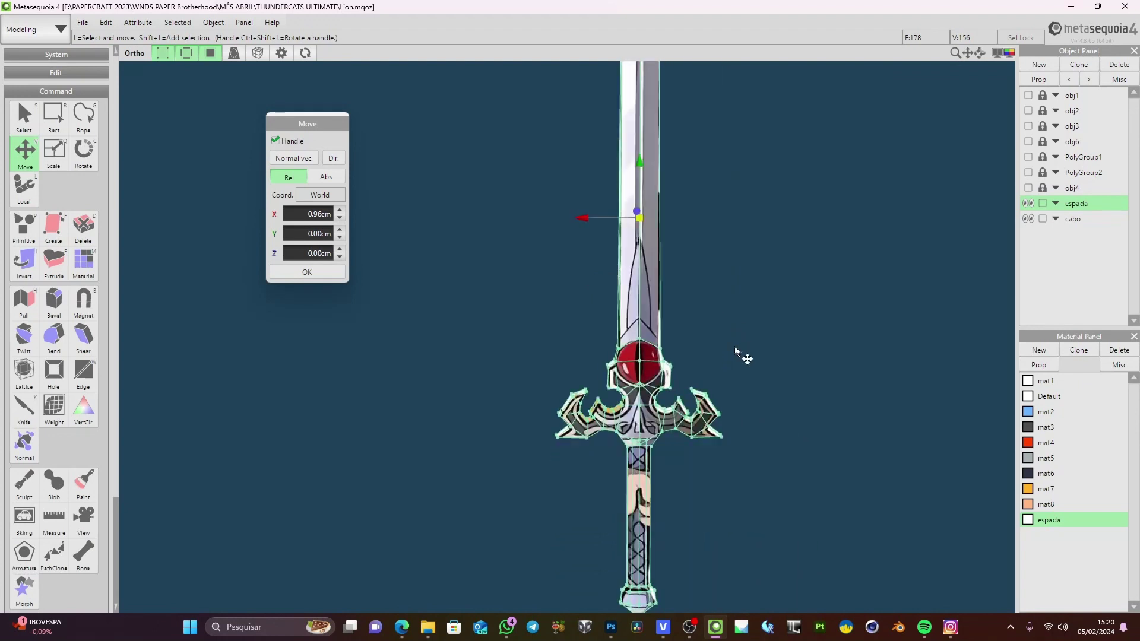
Hide the points and lines in the Ortho view, deselect the sword and examine its texture from several angles
{"action": "left_click", "coordinate": [185, 53]}
{"action": "left_click", "coordinate": [166, 53]}
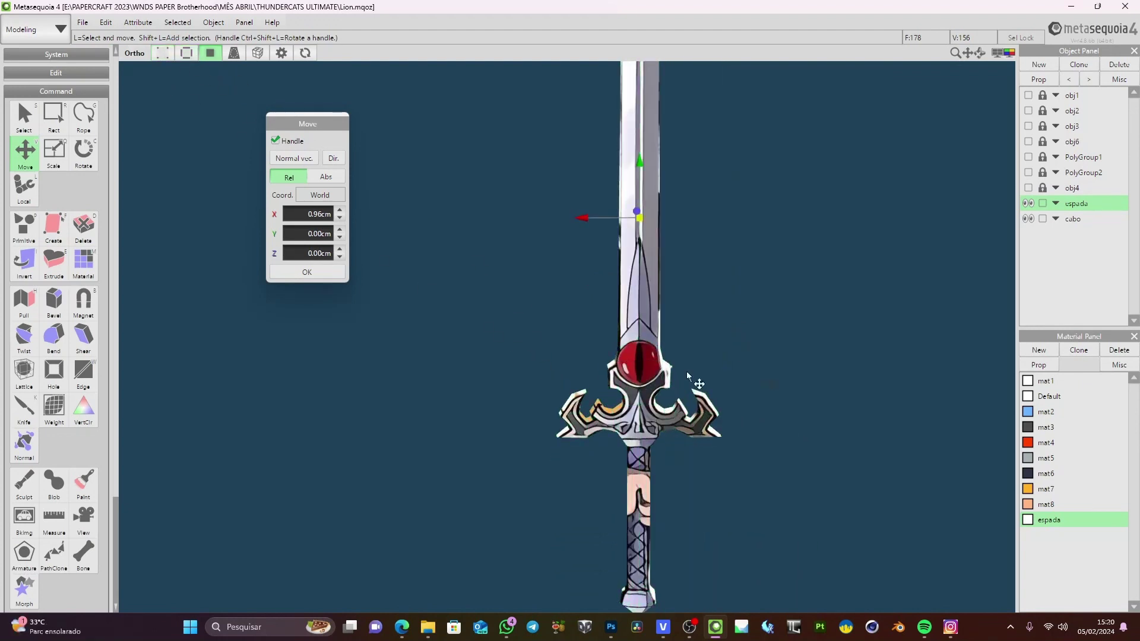
{"action": "left_click", "coordinate": [822, 371]}
{"action": "scroll", "coordinate": [822, 371], "scroll_direction": "down", "scroll_amount": 5}
{"action": "right_click_drag", "start_coordinate": [822, 371], "coordinate": [601, 344]}
{"action": "scroll", "coordinate": [601, 343], "scroll_direction": "up", "scroll_amount": 3}
{"action": "scroll", "coordinate": [601, 344], "scroll_direction": "up", "scroll_amount": 3}
{"action": "right_click_drag", "start_coordinate": [689, 380], "coordinate": [893, 397]}
{"action": "right_click_drag", "start_coordinate": [766, 452], "coordinate": [844, 459]}
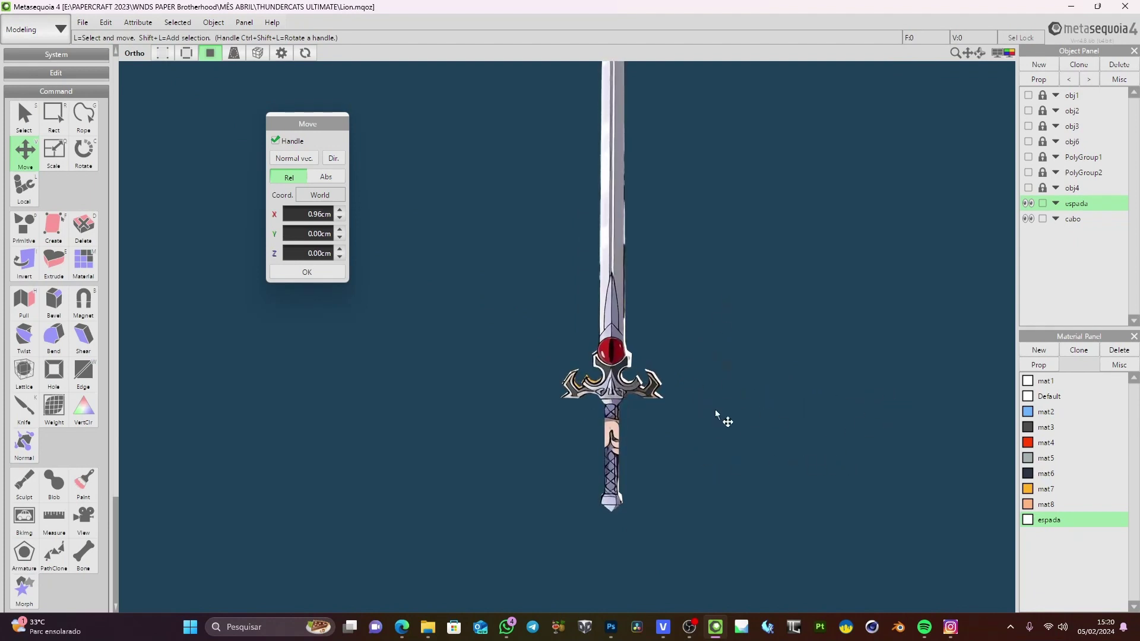
{"action": "scroll", "coordinate": [732, 354], "scroll_direction": "up", "scroll_amount": 2}
{"action": "scroll", "coordinate": [731, 356], "scroll_direction": "down", "scroll_amount": 3}
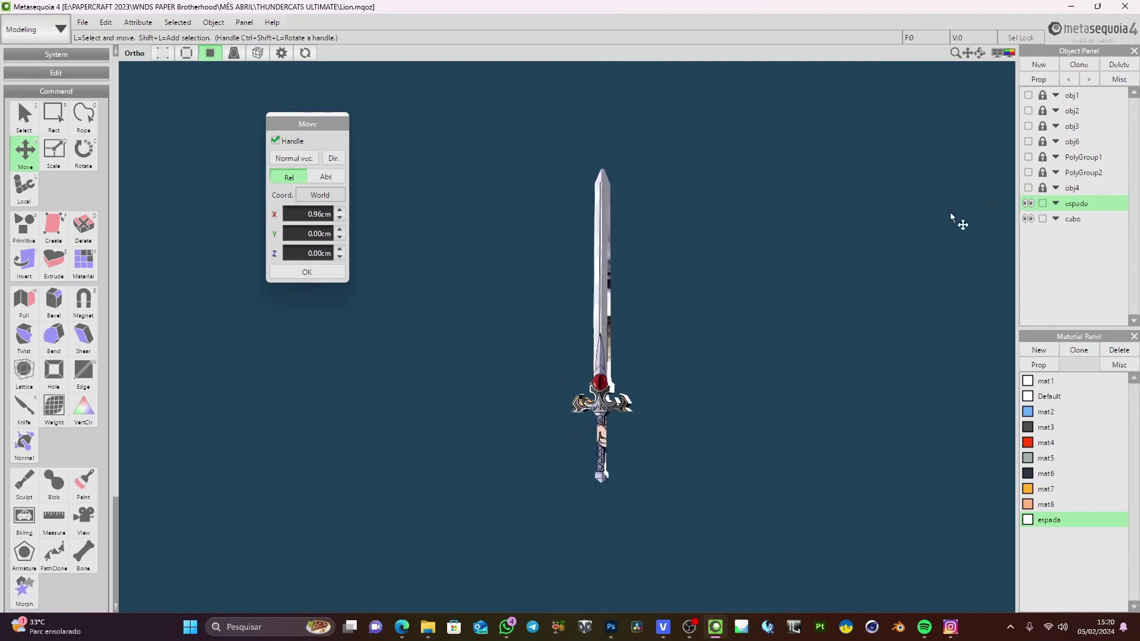
Return to the four-view layout, show points and lines in the Ortho view again, and switch to the Mapping workspace
{"action": "left_click", "coordinate": [1010, 53]}
{"action": "left_click", "coordinate": [613, 53]}
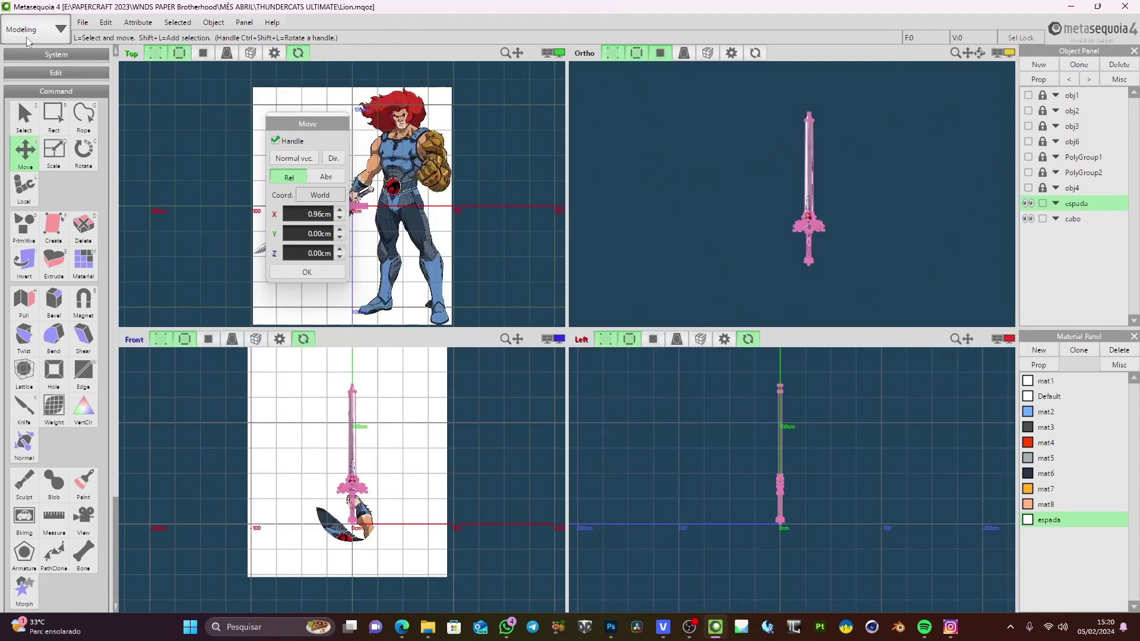
{"action": "left_click", "coordinate": [26, 32]}
{"action": "left_click", "coordinate": [13, 104]}
{"action": "key", "text": "ctrl+Tab"}
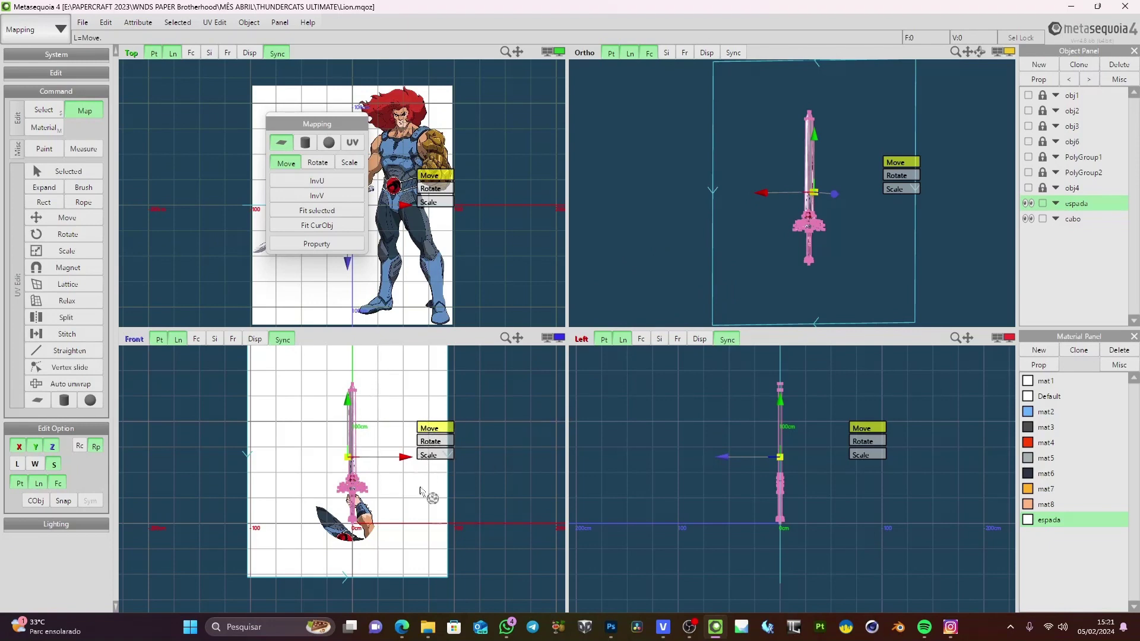
{"action": "mouse_move", "coordinate": [435, 627]}
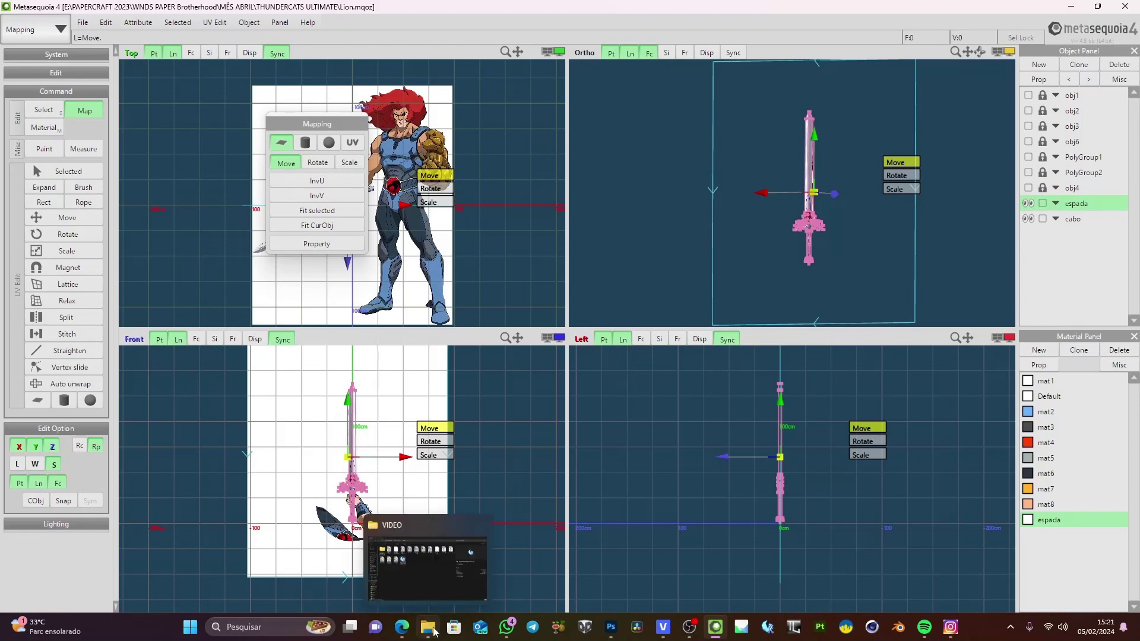
{"action": "left_click", "coordinate": [433, 638]}
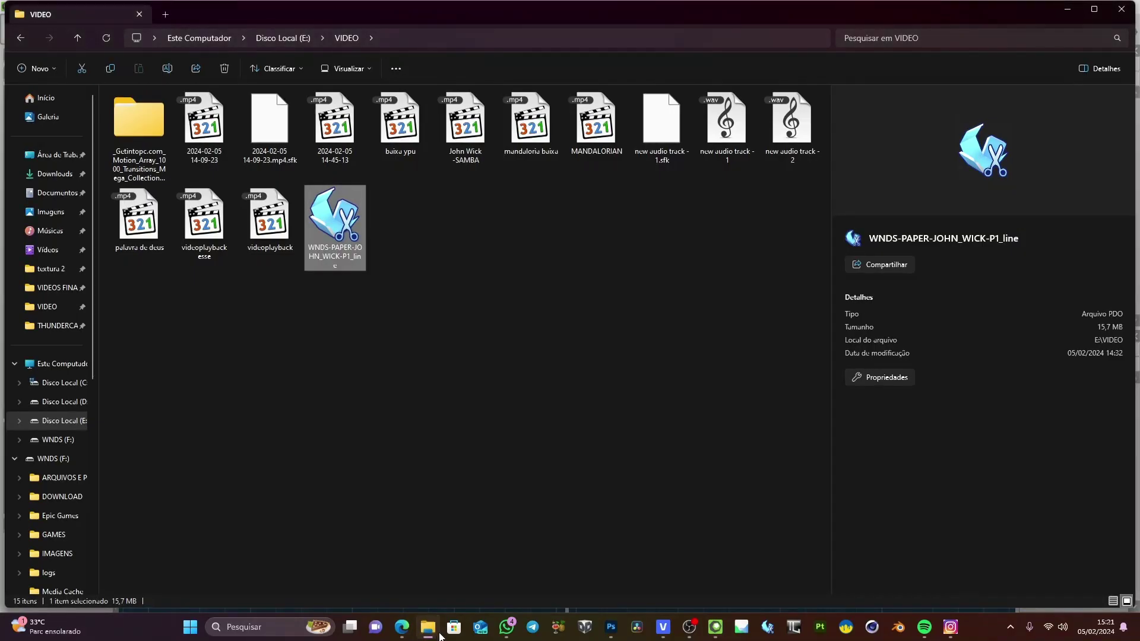
{"action": "left_click", "coordinate": [440, 636]}
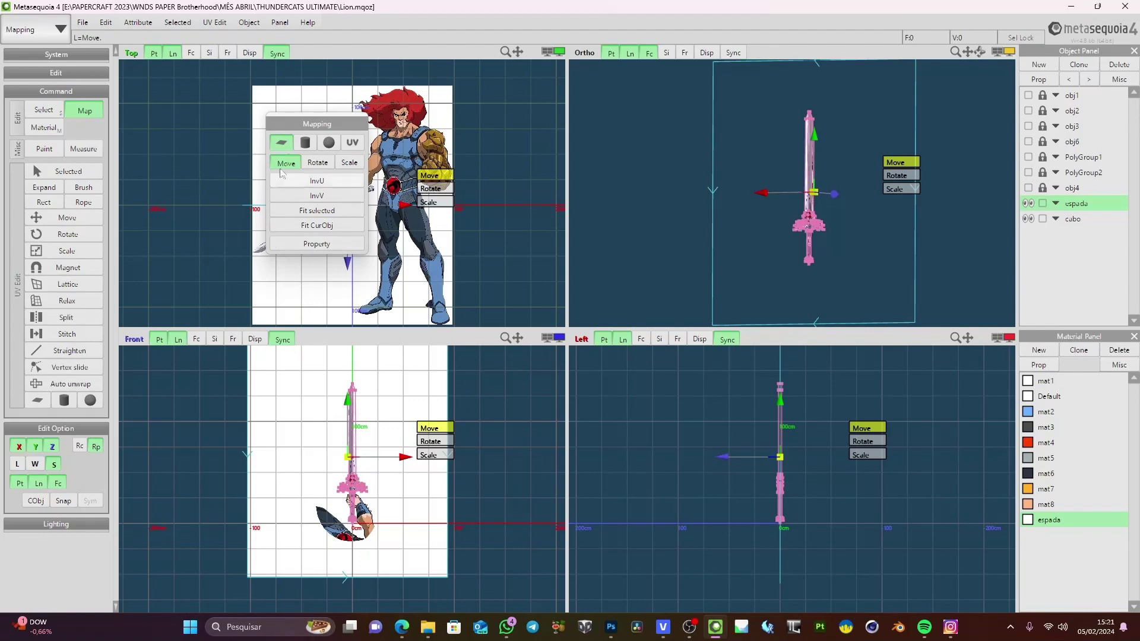
Set the sword's mapping type to UV and apply the planar UV projection to the espada object
{"action": "left_click", "coordinate": [353, 143]}
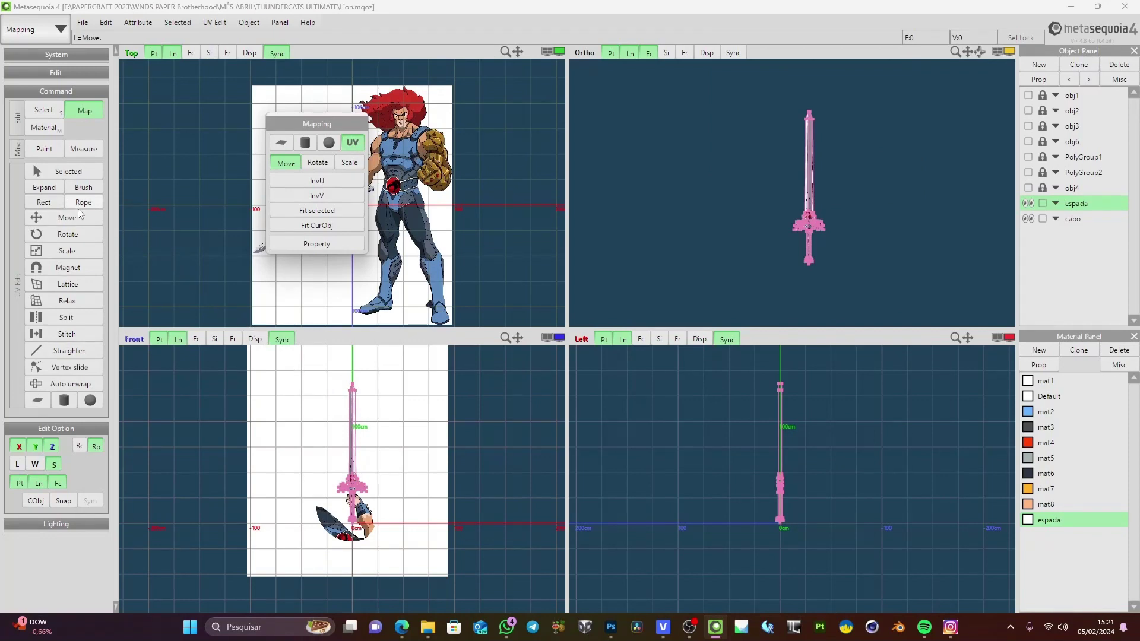
{"action": "left_click", "coordinate": [37, 402]}
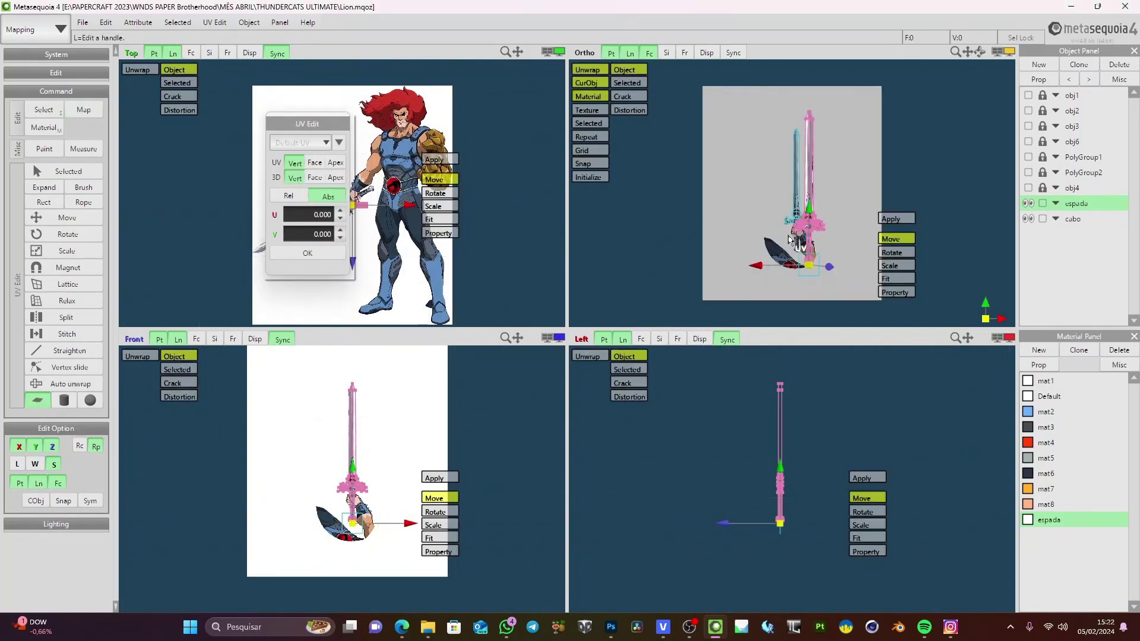
{"action": "left_click_drag", "start_coordinate": [803, 240], "coordinate": [853, 230]}
{"action": "scroll", "coordinate": [750, 231], "scroll_direction": "up", "scroll_amount": 3}
{"action": "middle_click_drag", "start_coordinate": [682, 215], "coordinate": [729, 193]}
{"action": "left_click_drag", "start_coordinate": [333, 125], "coordinate": [252, 138]}
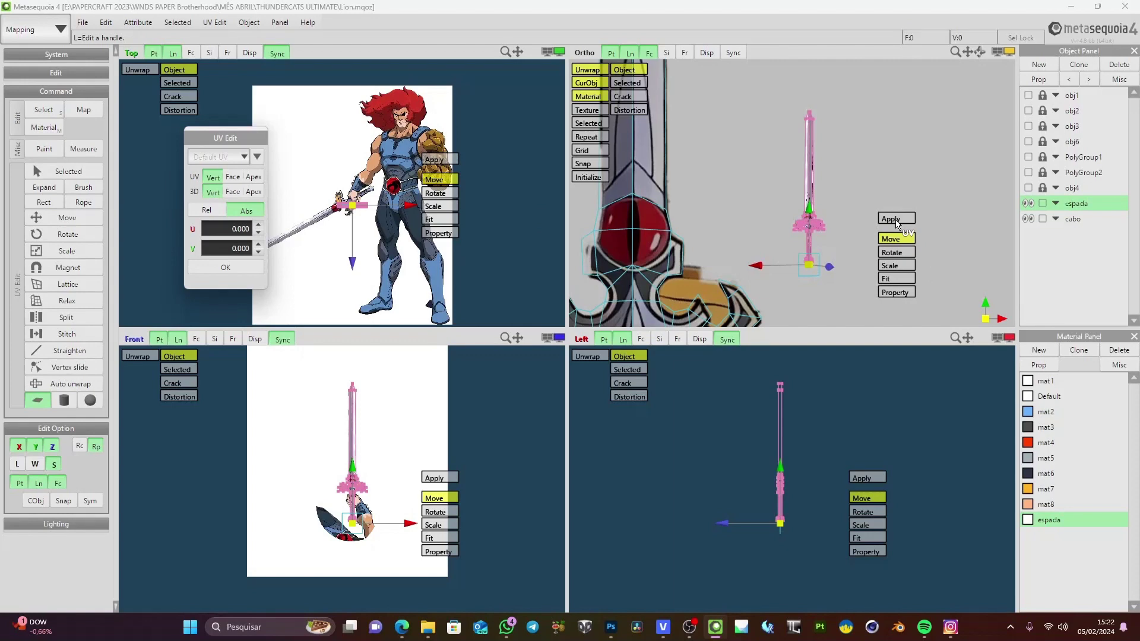
{"action": "left_click", "coordinate": [896, 219]}
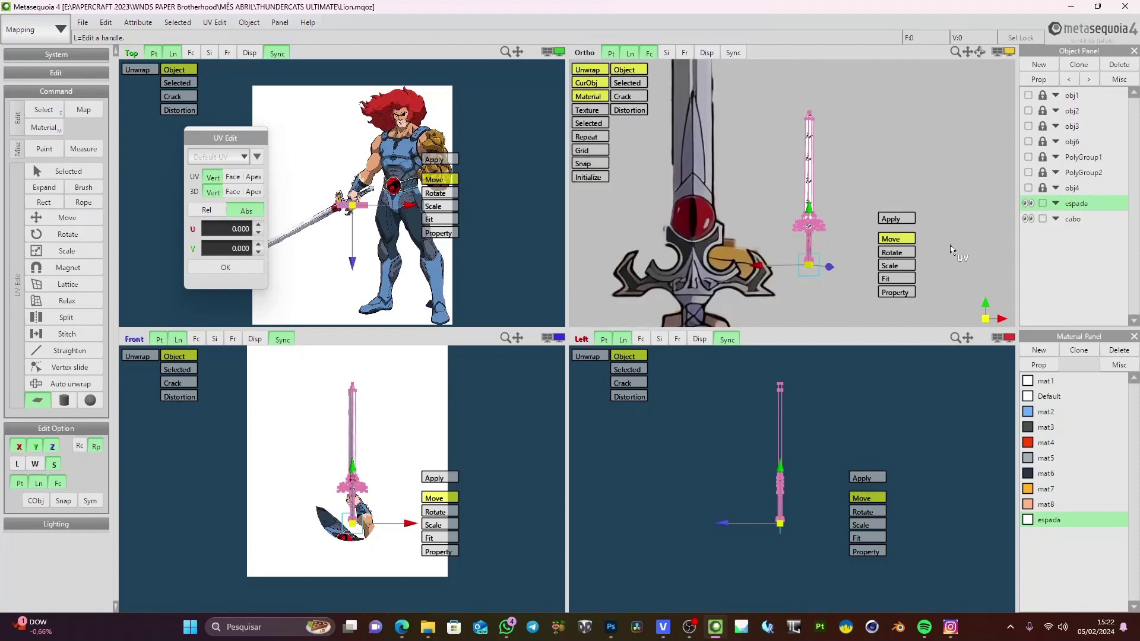
Check the applied planar projection in the Front and Ortho views, comparing the espada texture sheet with the sword
{"action": "left_click", "coordinate": [558, 339]}
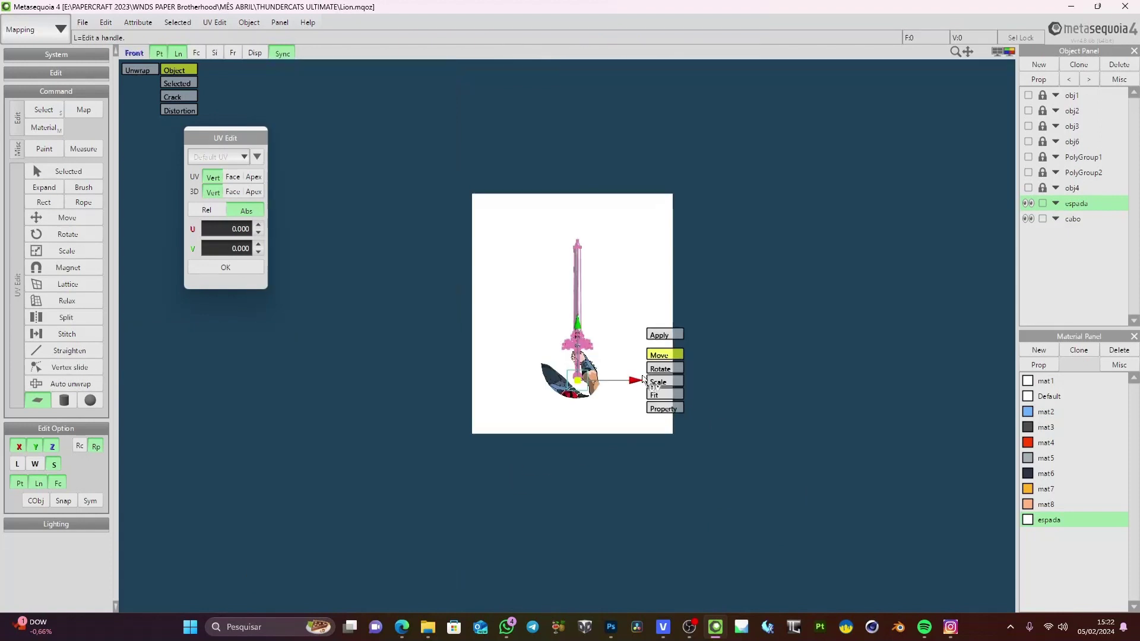
{"action": "left_click", "coordinate": [1004, 53]}
{"action": "left_click", "coordinate": [945, 68]}
{"action": "left_click", "coordinate": [1011, 55]}
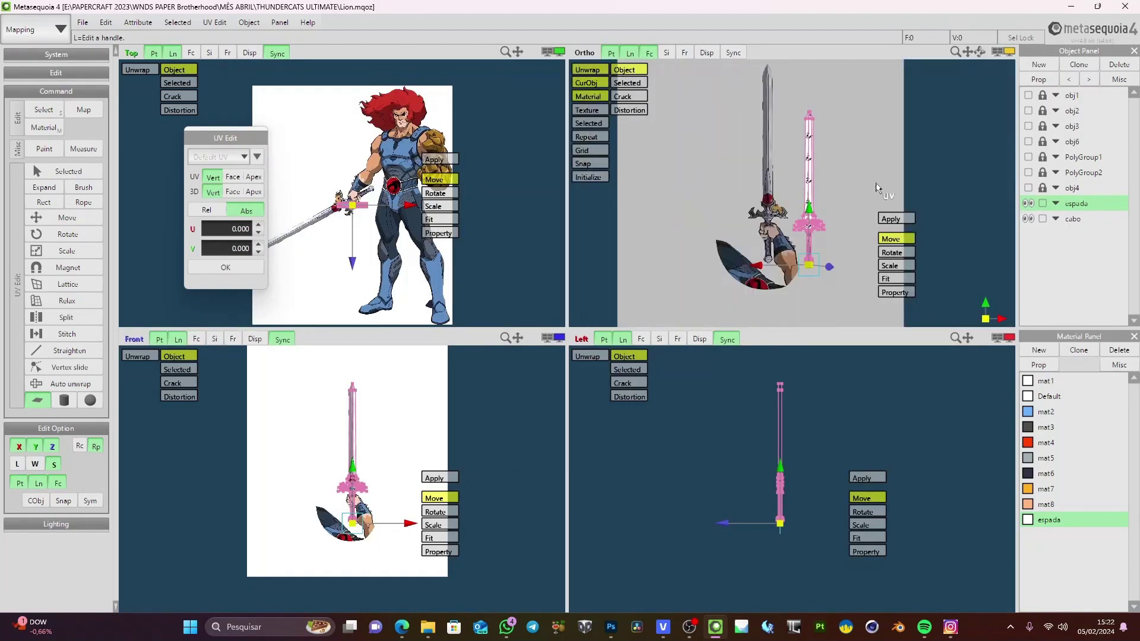
{"action": "middle_click_drag", "start_coordinate": [788, 175], "coordinate": [703, 154]}
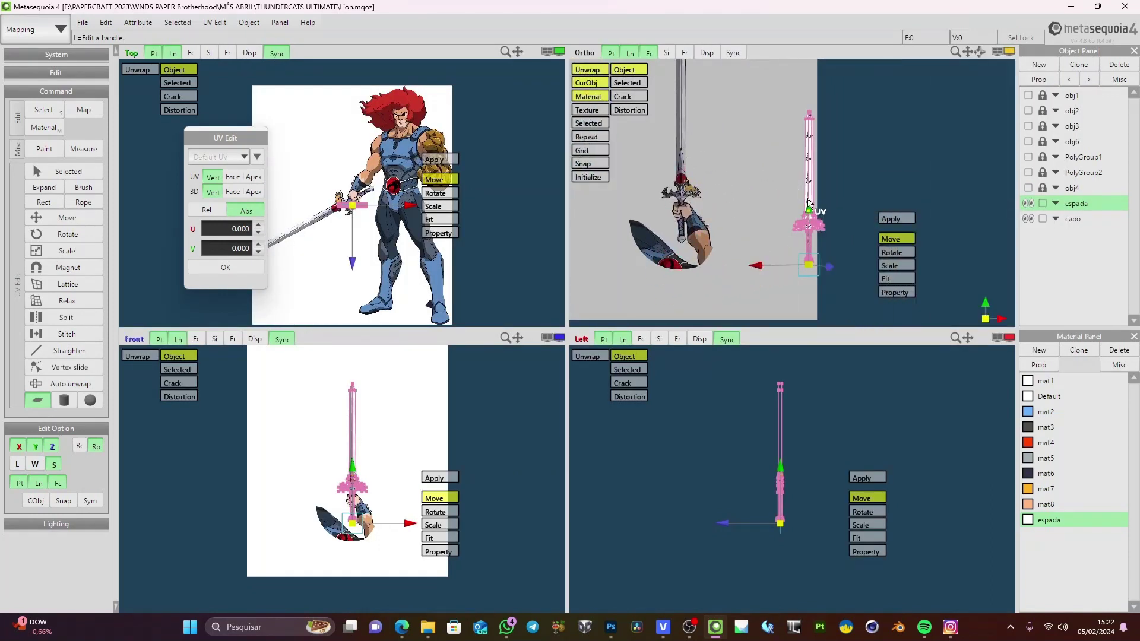
{"action": "middle_click_drag", "start_coordinate": [808, 202], "coordinate": [894, 204]}
{"action": "scroll", "coordinate": [879, 202], "scroll_direction": "up", "scroll_amount": 2}
{"action": "middle_click_drag", "start_coordinate": [694, 147], "coordinate": [745, 215]}
{"action": "scroll", "coordinate": [744, 211], "scroll_direction": "down", "scroll_amount": 4}
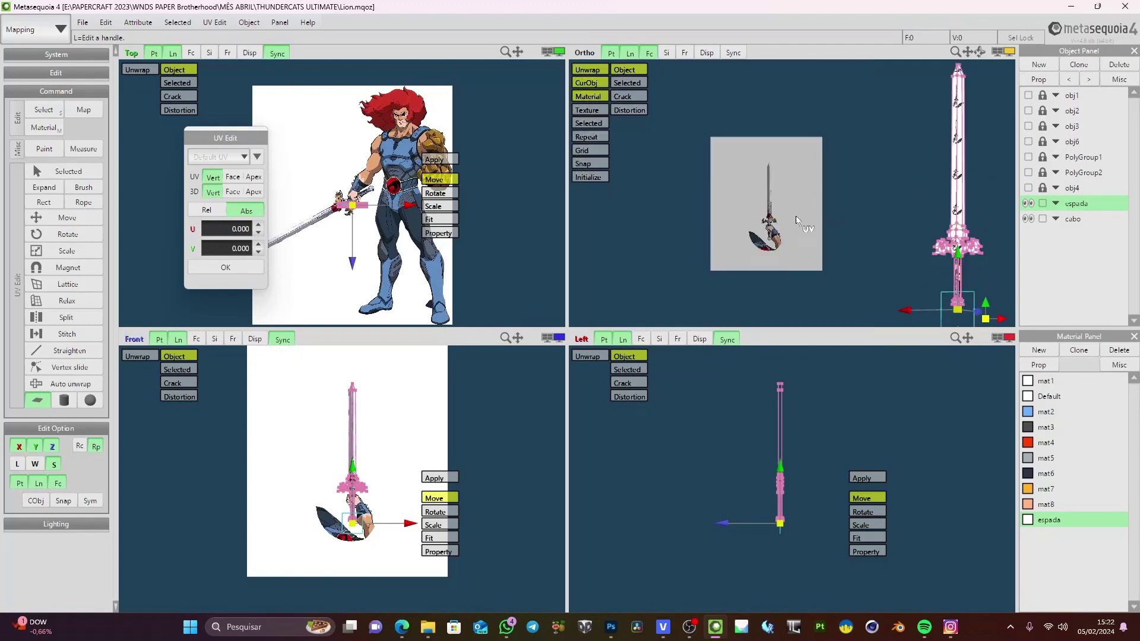
{"action": "scroll", "coordinate": [959, 252], "scroll_direction": "up", "scroll_amount": 2}
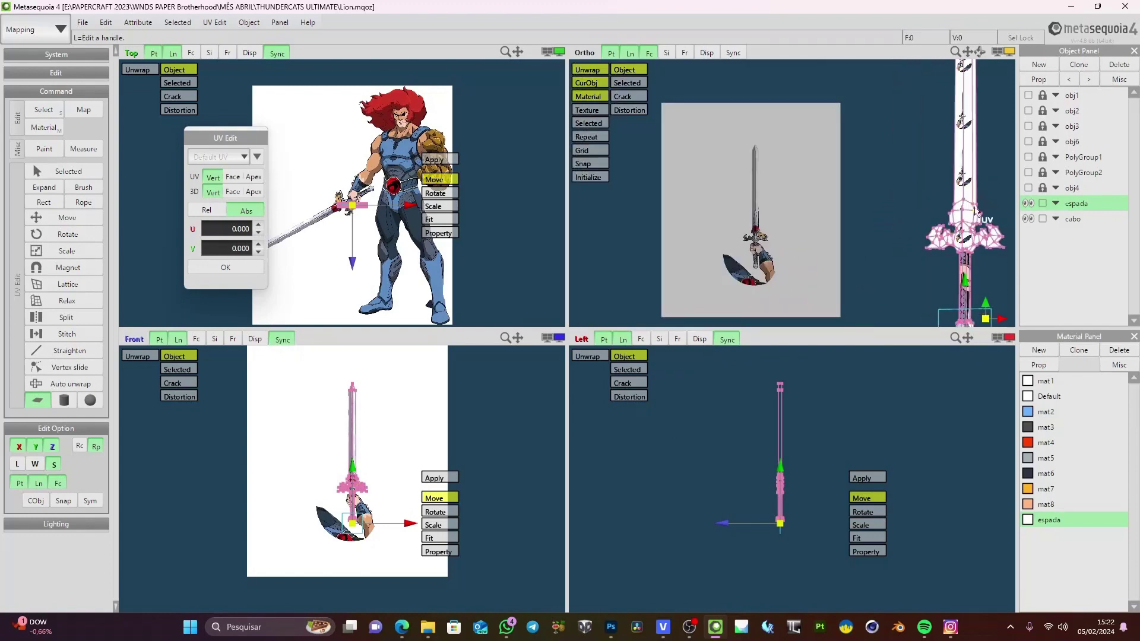
Enlarge the Ortho view to examine the texture along the blade, guard and grip, and return to the four-view layout
{"action": "left_click", "coordinate": [1008, 52]}
{"action": "scroll", "coordinate": [945, 449], "scroll_direction": "down", "scroll_amount": 2}
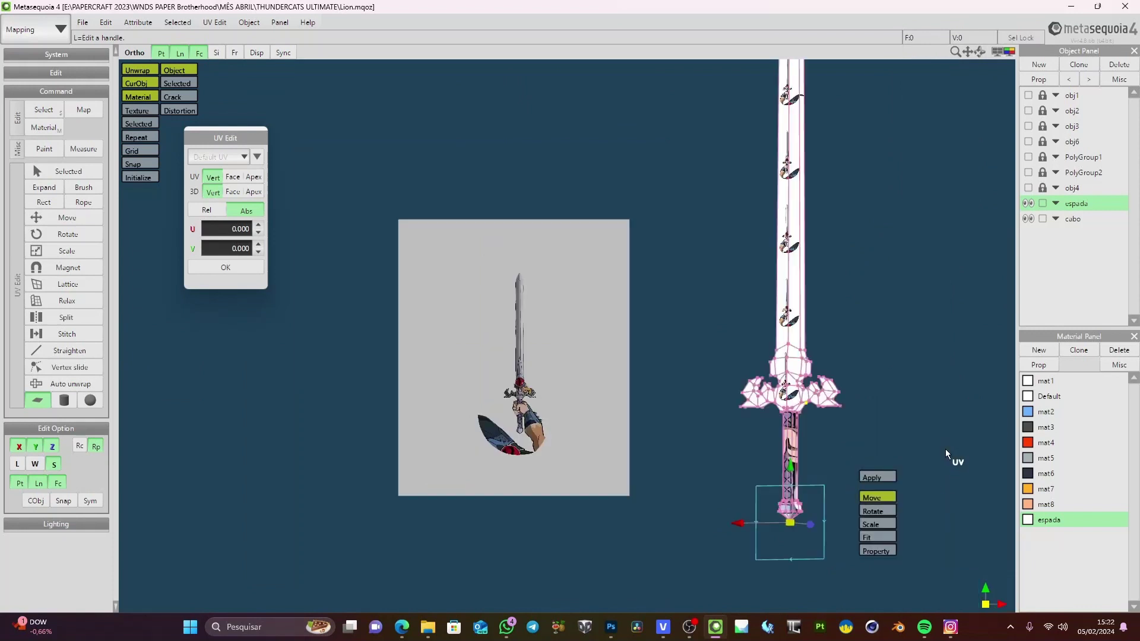
{"action": "right_click_drag", "start_coordinate": [809, 393], "coordinate": [842, 399]}
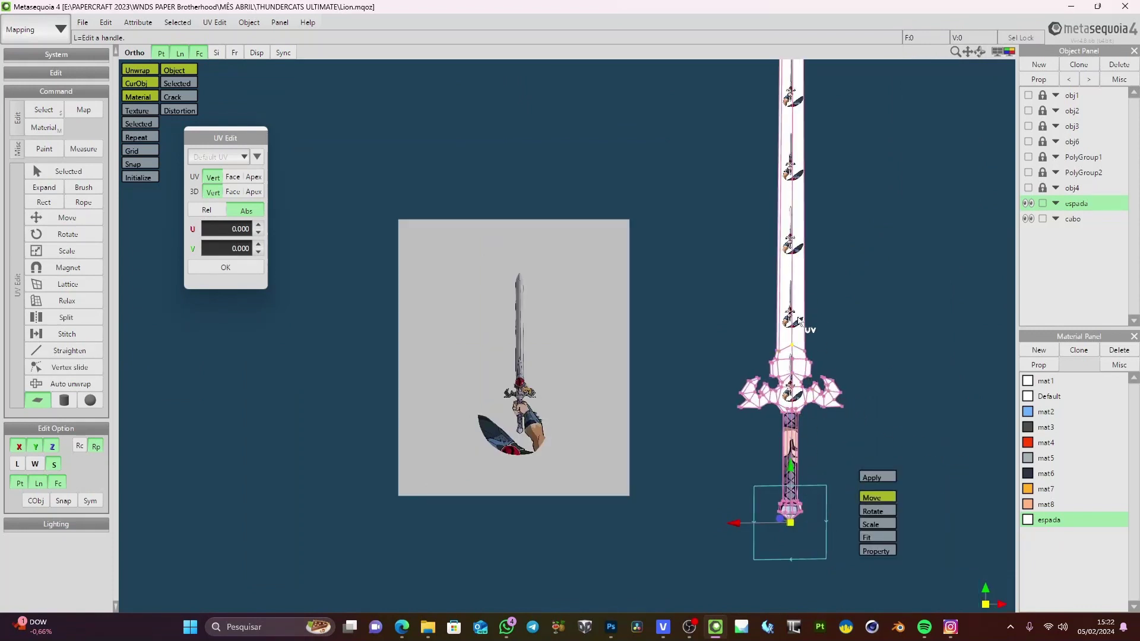
{"action": "right_click_drag", "start_coordinate": [798, 318], "coordinate": [783, 318]}
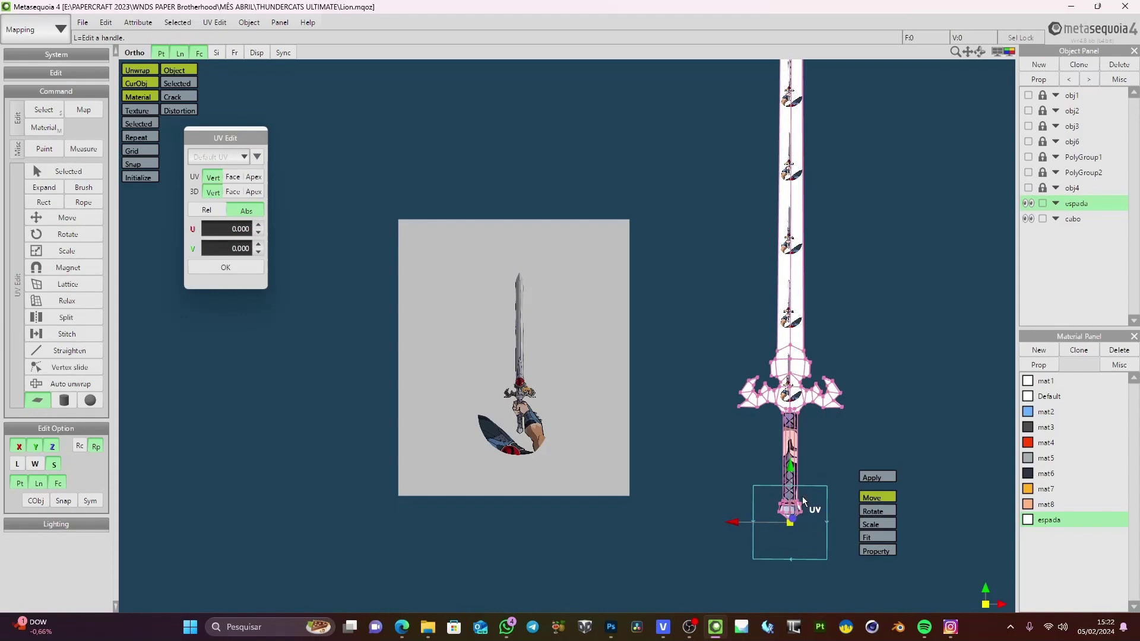
{"action": "middle_click_drag", "start_coordinate": [807, 394], "coordinate": [791, 493]}
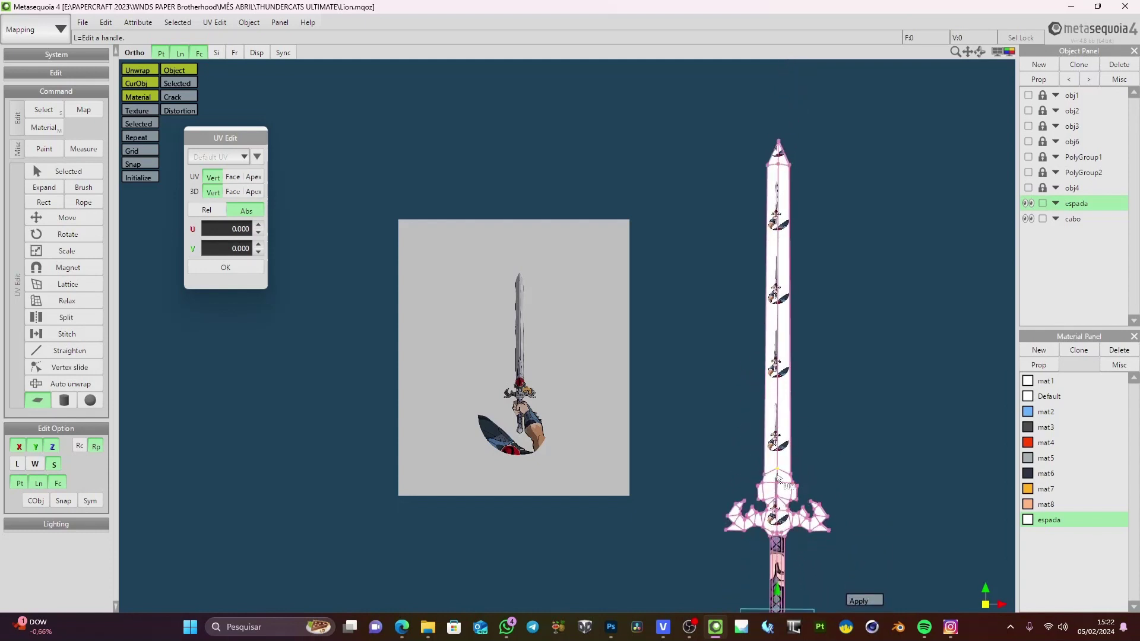
{"action": "middle_click_drag", "start_coordinate": [781, 483], "coordinate": [769, 459]}
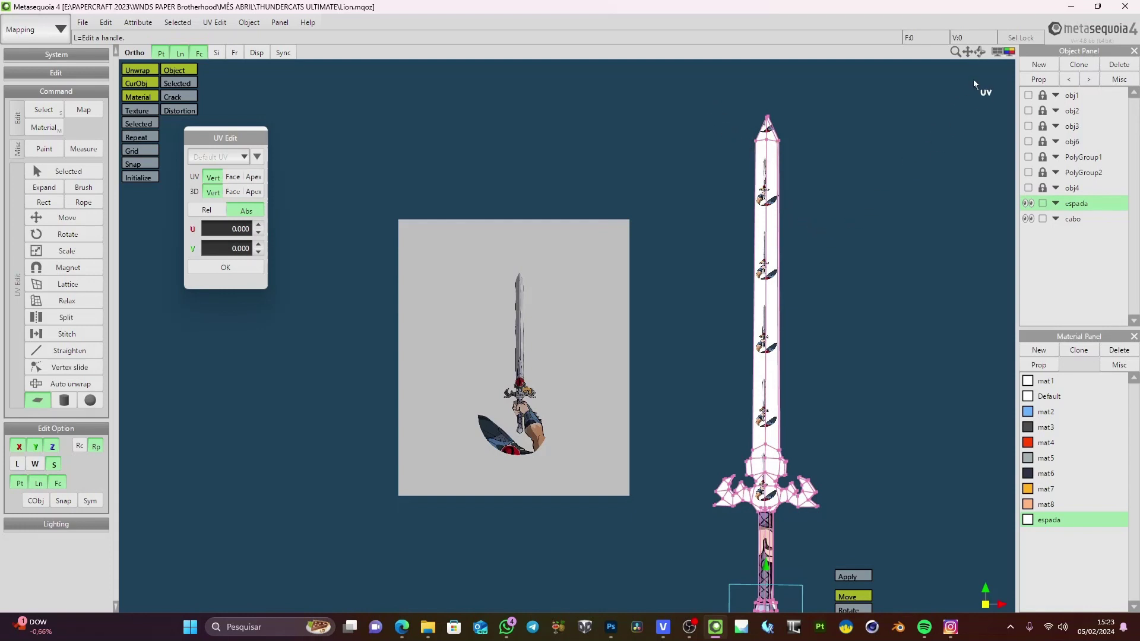
{"action": "left_click", "coordinate": [1007, 53]}
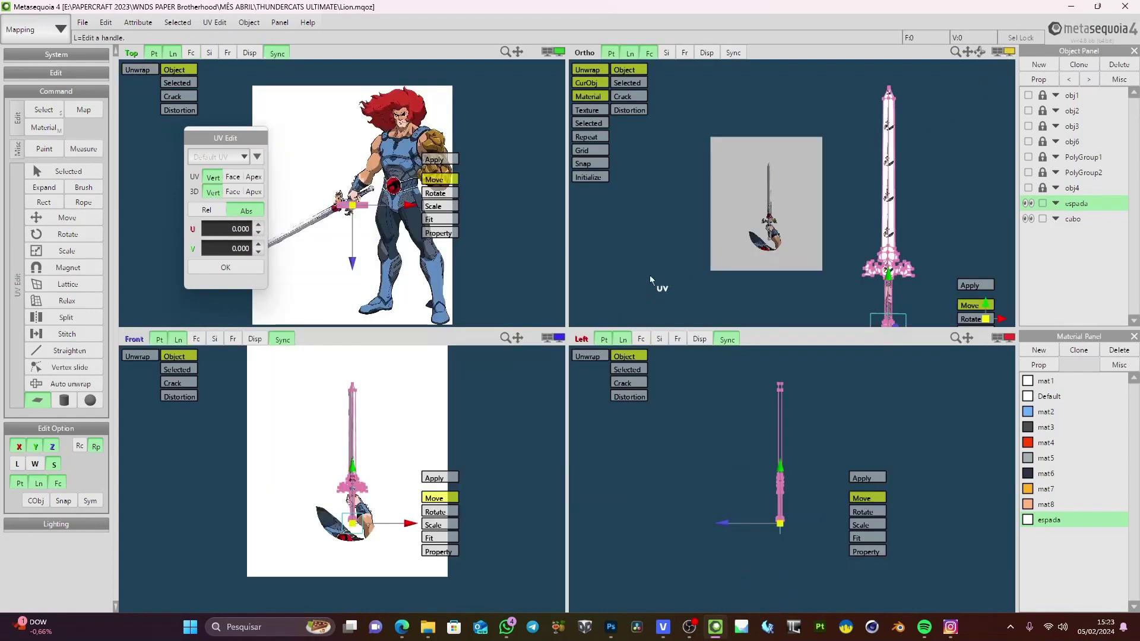
Enlarge the planar projection frame uniformly in the full-size Front view and centre it on the white reference image
{"action": "left_click", "coordinate": [559, 338]}
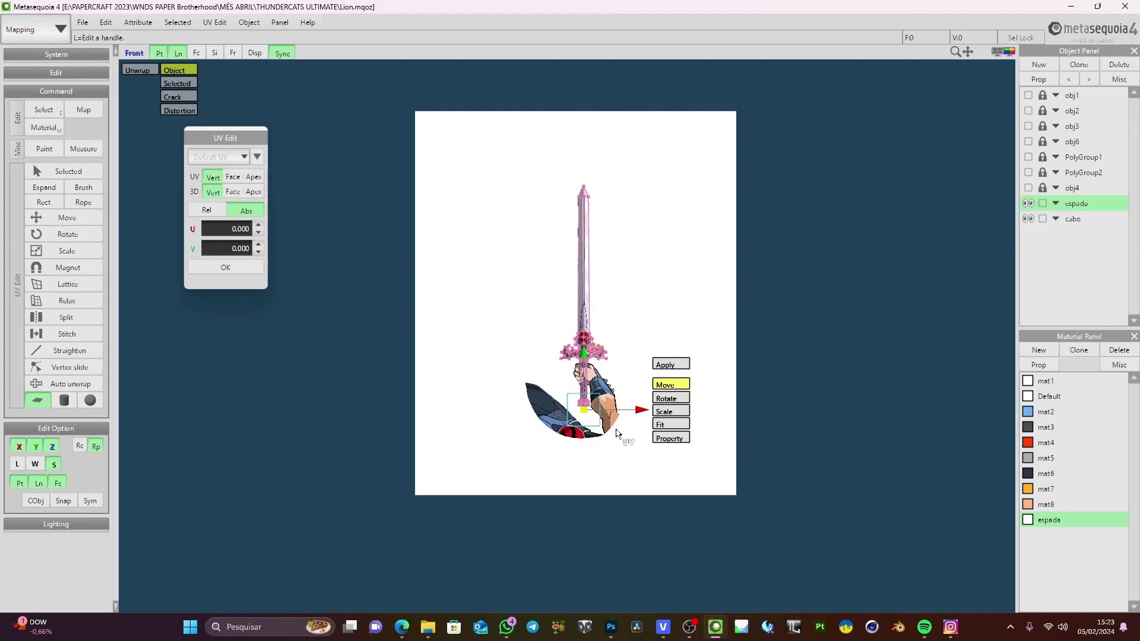
{"action": "left_click", "coordinate": [671, 412]}
{"action": "left_click_drag", "start_coordinate": [644, 410], "coordinate": [904, 404]}
{"action": "left_click_drag", "start_coordinate": [605, 295], "coordinate": [709, 66]}
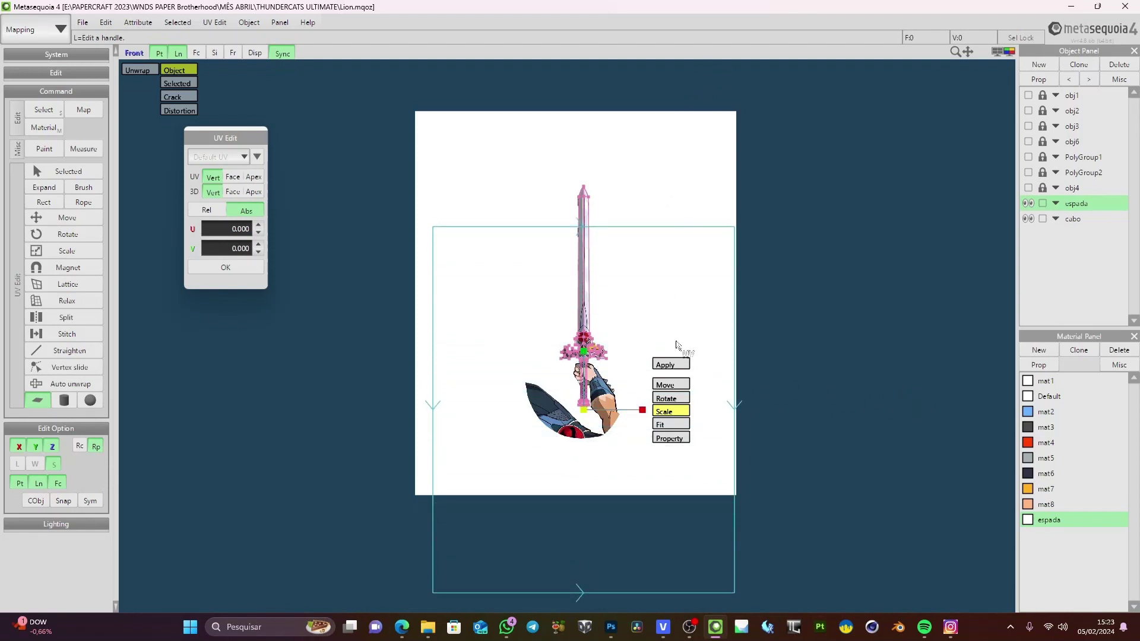
{"action": "left_click", "coordinate": [669, 385]}
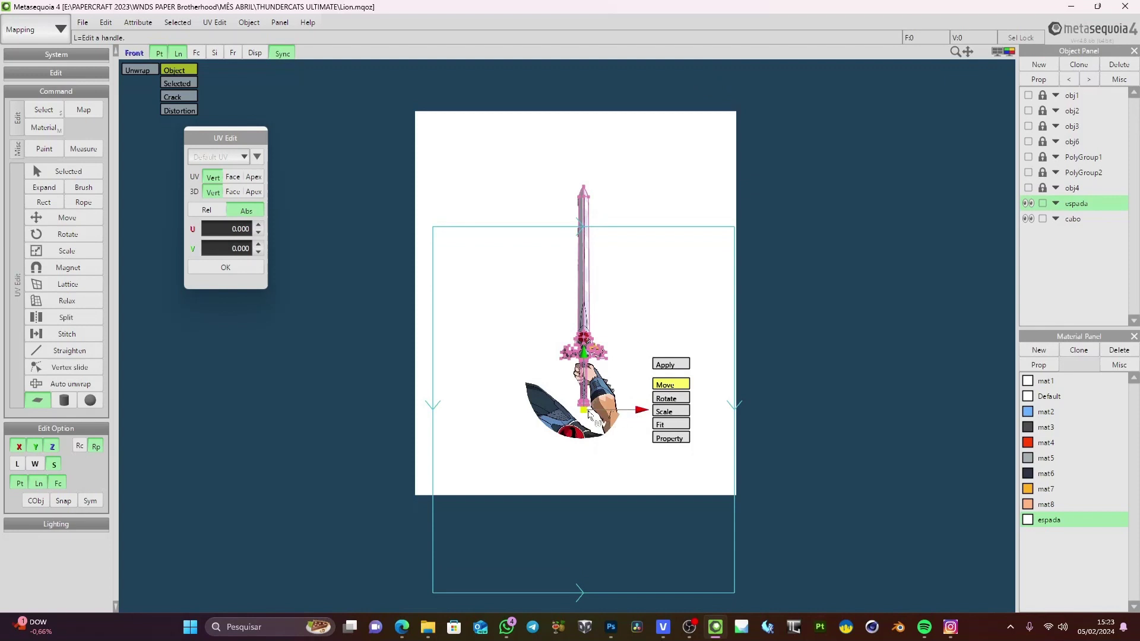
{"action": "left_click_drag", "start_coordinate": [585, 411], "coordinate": [578, 301]}
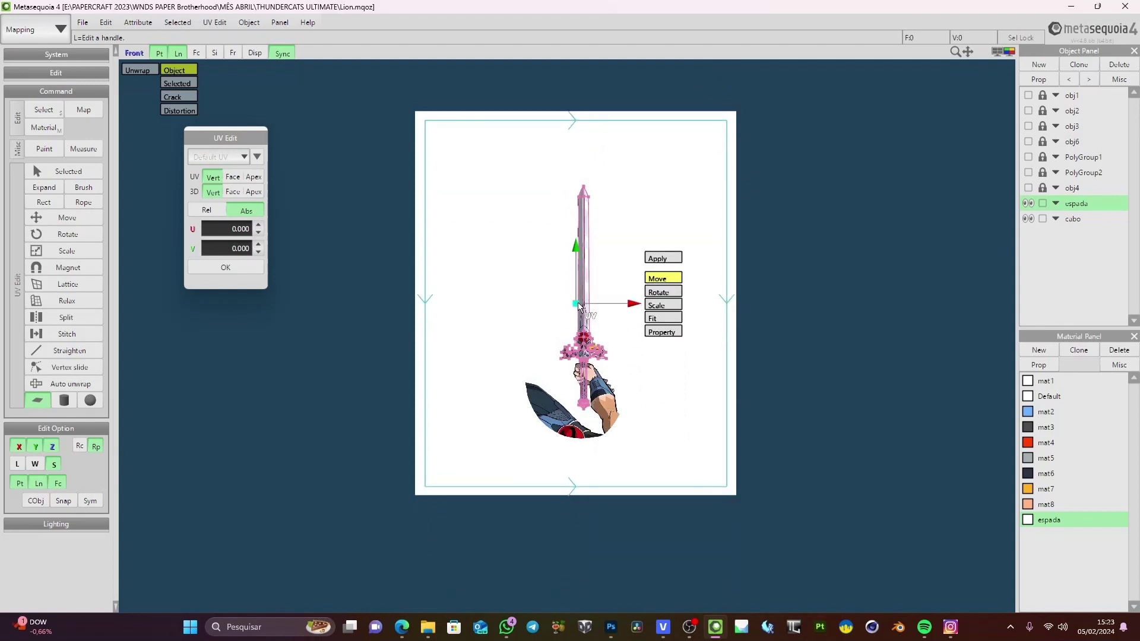
Stretch the projection frame's width and height to match the edges of the reference image
{"action": "left_click", "coordinate": [671, 310]}
{"action": "left_click_drag", "start_coordinate": [635, 304], "coordinate": [646, 309]}
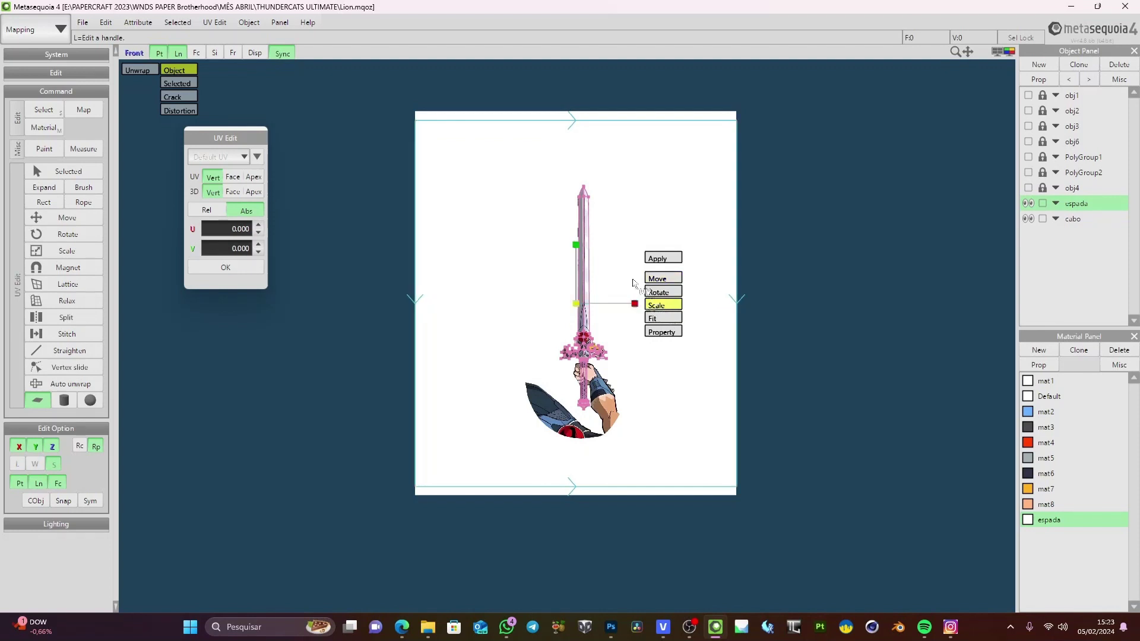
{"action": "left_click_drag", "start_coordinate": [580, 247], "coordinate": [580, 243]}
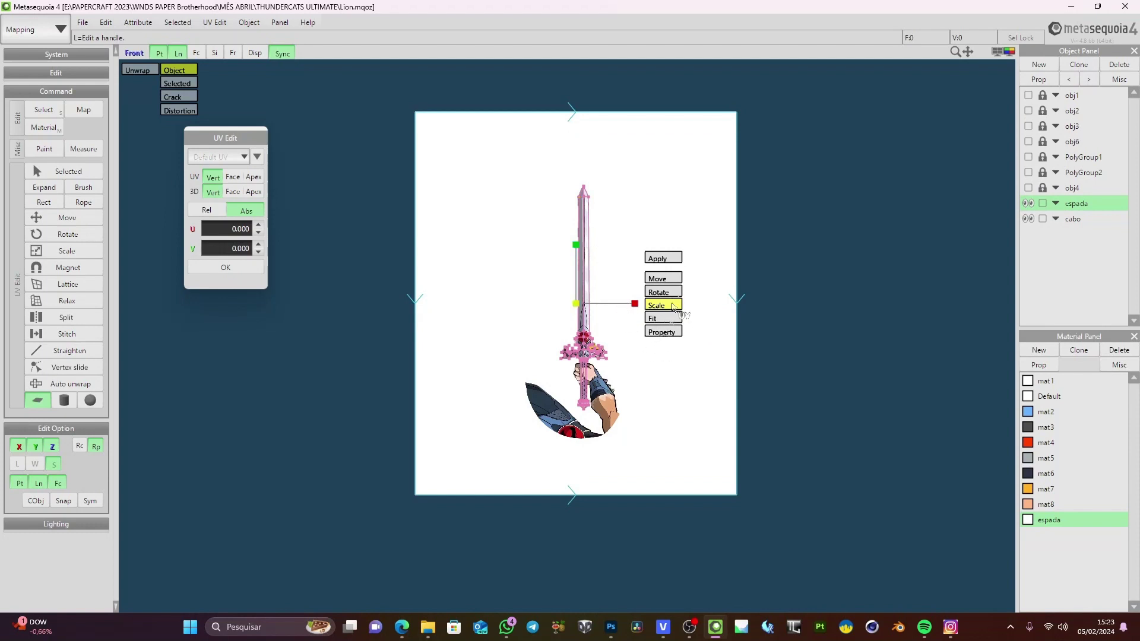
Show the Ortho view full size and apply the resized planar projection to the espada object
{"action": "left_click", "coordinate": [1011, 53]}
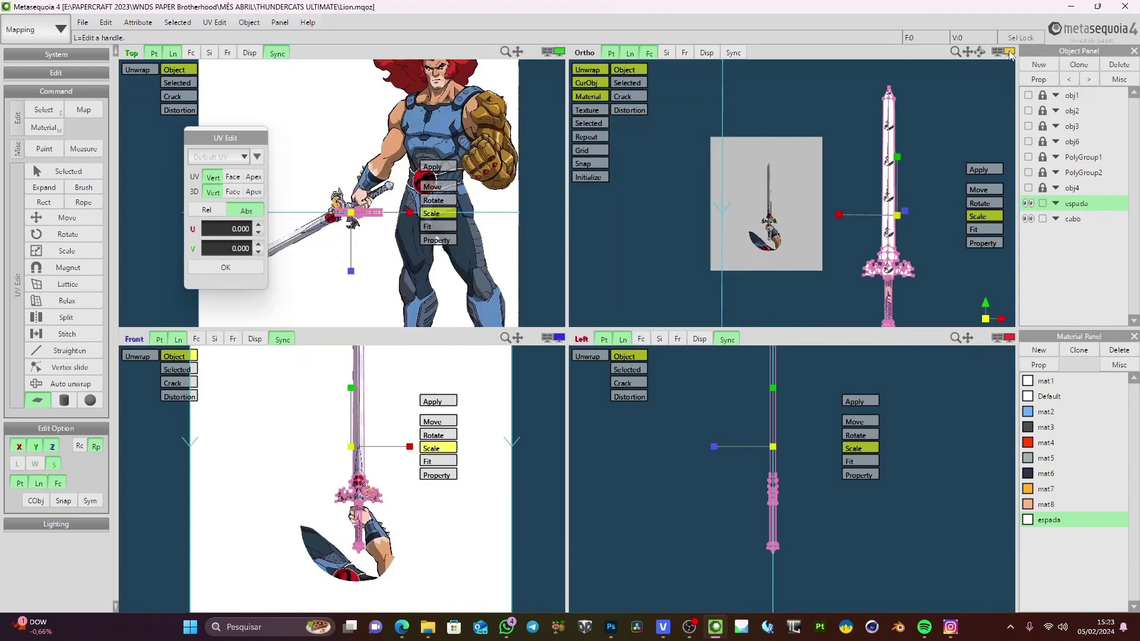
{"action": "left_click", "coordinate": [1010, 53]}
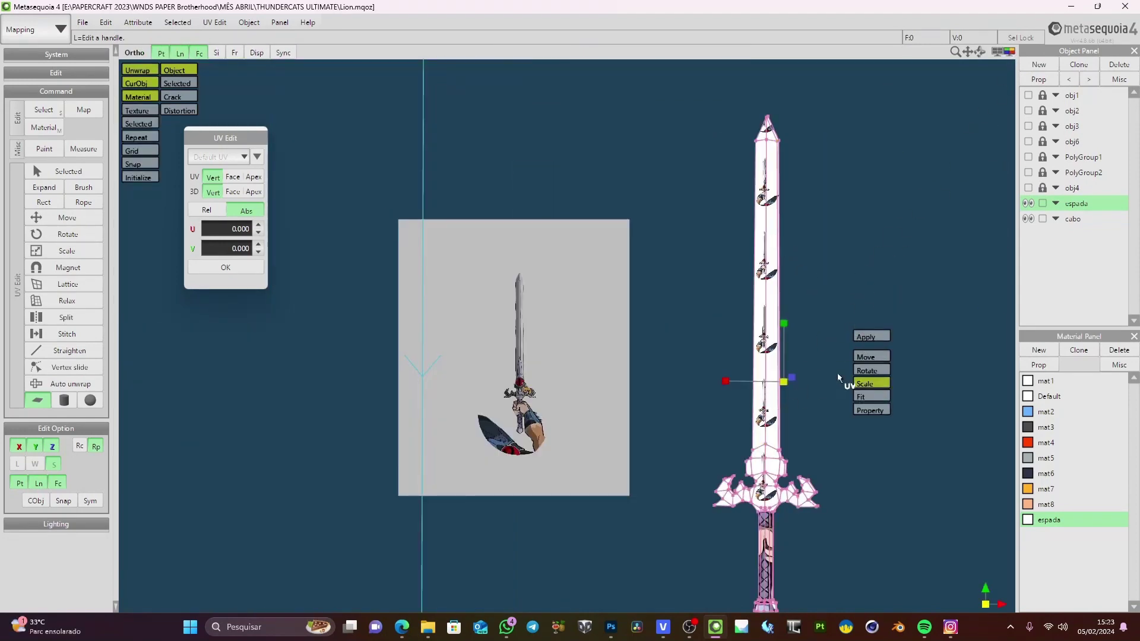
{"action": "left_click", "coordinate": [882, 338]}
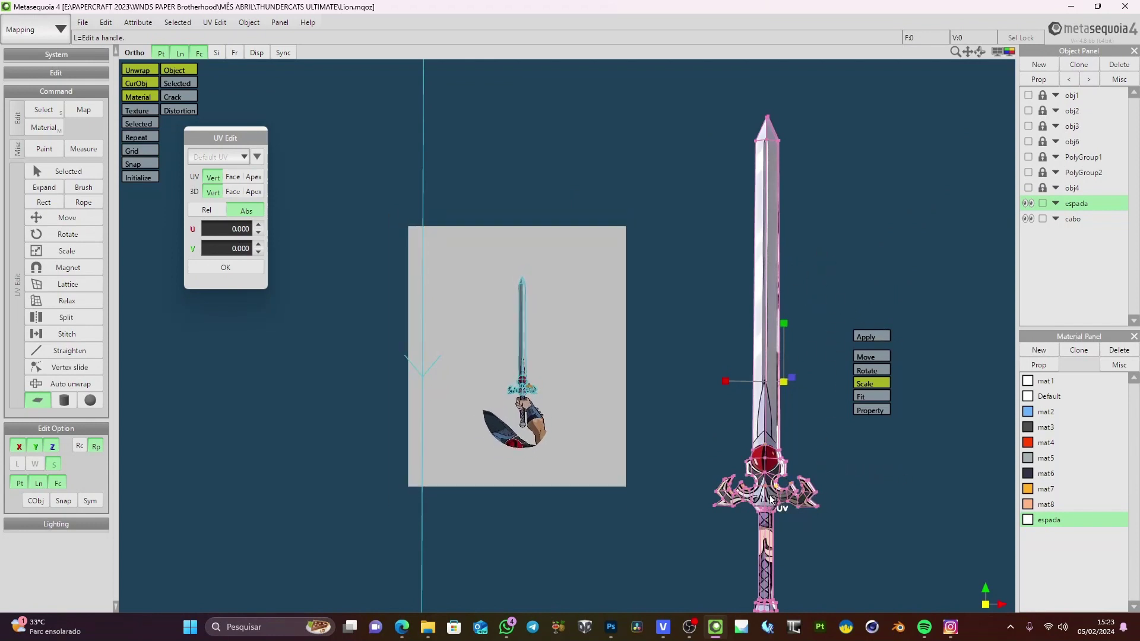
Examine the projected texture along the sword's blade, red gem, guard and grip in the Ortho view
{"action": "middle_click_drag", "start_coordinate": [776, 494], "coordinate": [789, 391]}
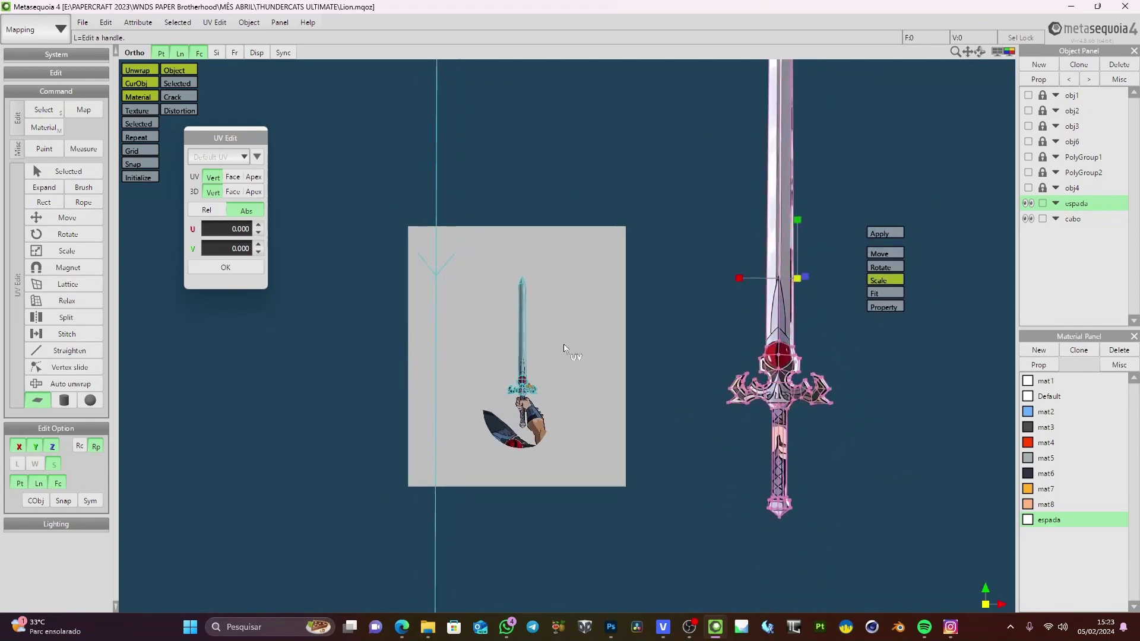
{"action": "scroll", "coordinate": [564, 349], "scroll_direction": "down", "scroll_amount": 2}
{"action": "scroll", "coordinate": [777, 390], "scroll_direction": "down", "scroll_amount": 2}
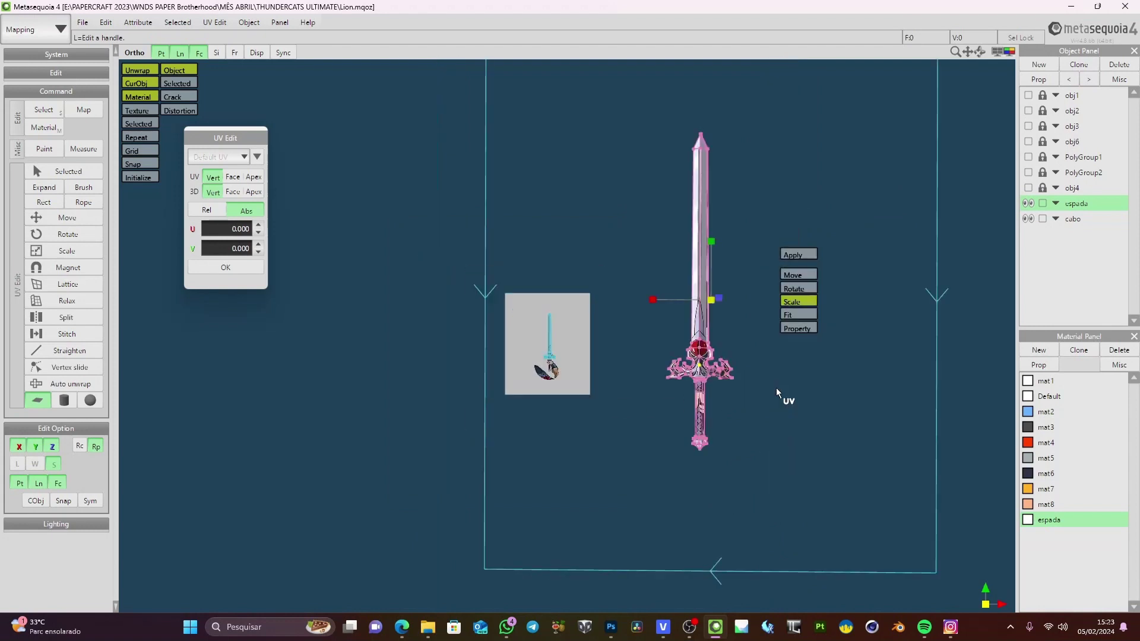
{"action": "middle_click_drag", "start_coordinate": [708, 370], "coordinate": [790, 380]}
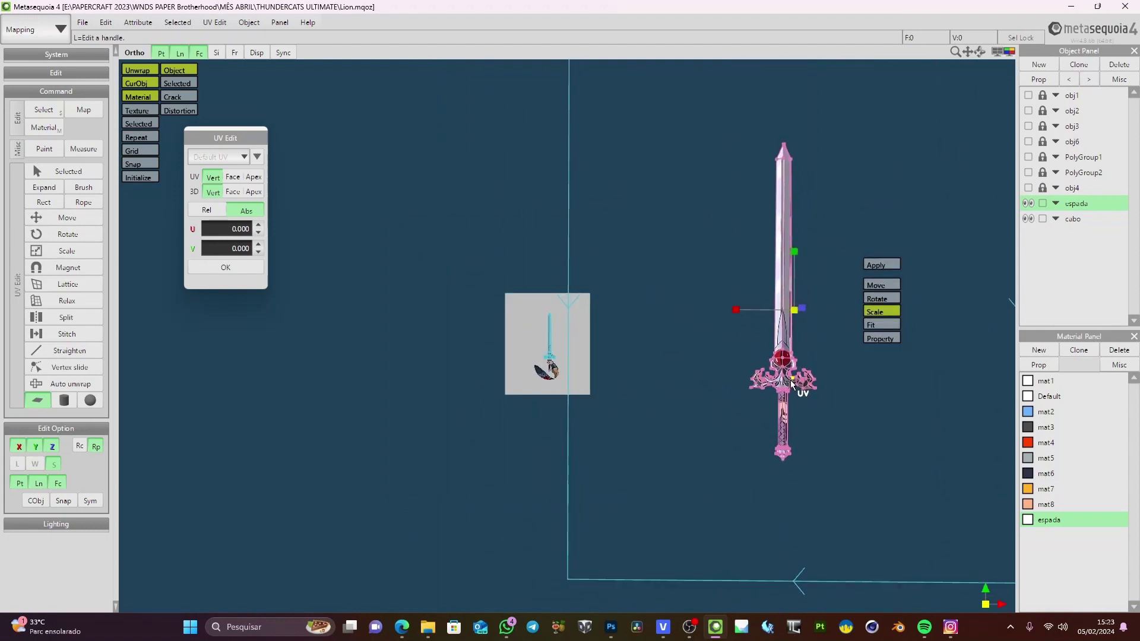
{"action": "scroll", "coordinate": [790, 380], "scroll_direction": "up", "scroll_amount": 2}
{"action": "scroll", "coordinate": [902, 407], "scroll_direction": "up", "scroll_amount": 2}
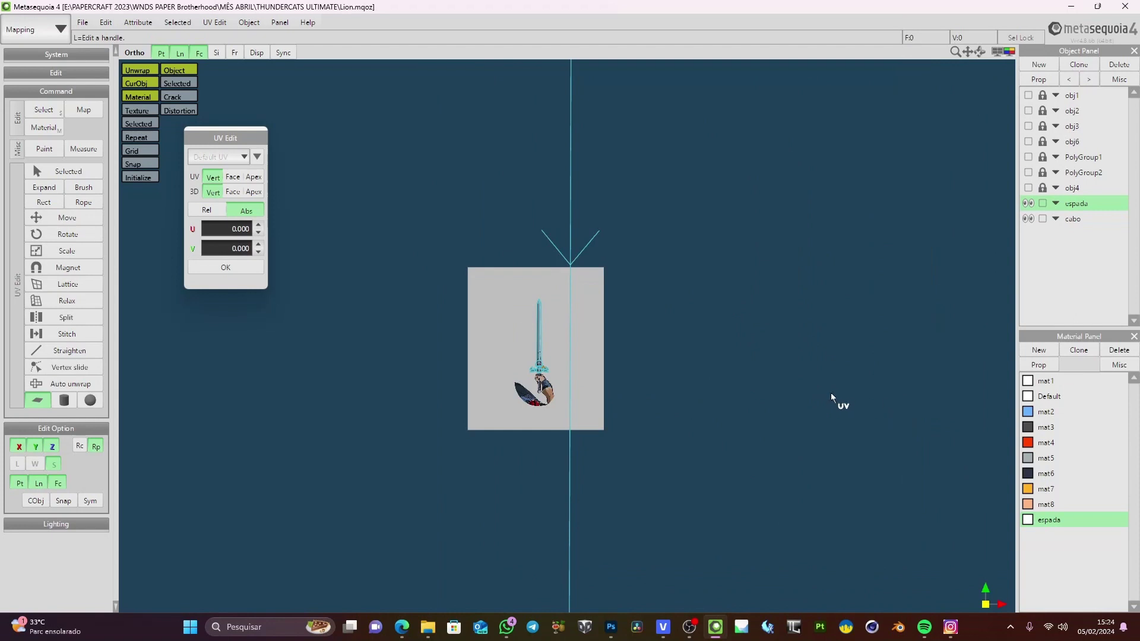
{"action": "middle_click_drag", "start_coordinate": [886, 403], "coordinate": [739, 404]}
{"action": "scroll", "coordinate": [857, 374], "scroll_direction": "up", "scroll_amount": 1}
{"action": "scroll", "coordinate": [787, 379], "scroll_direction": "down", "scroll_amount": 2}
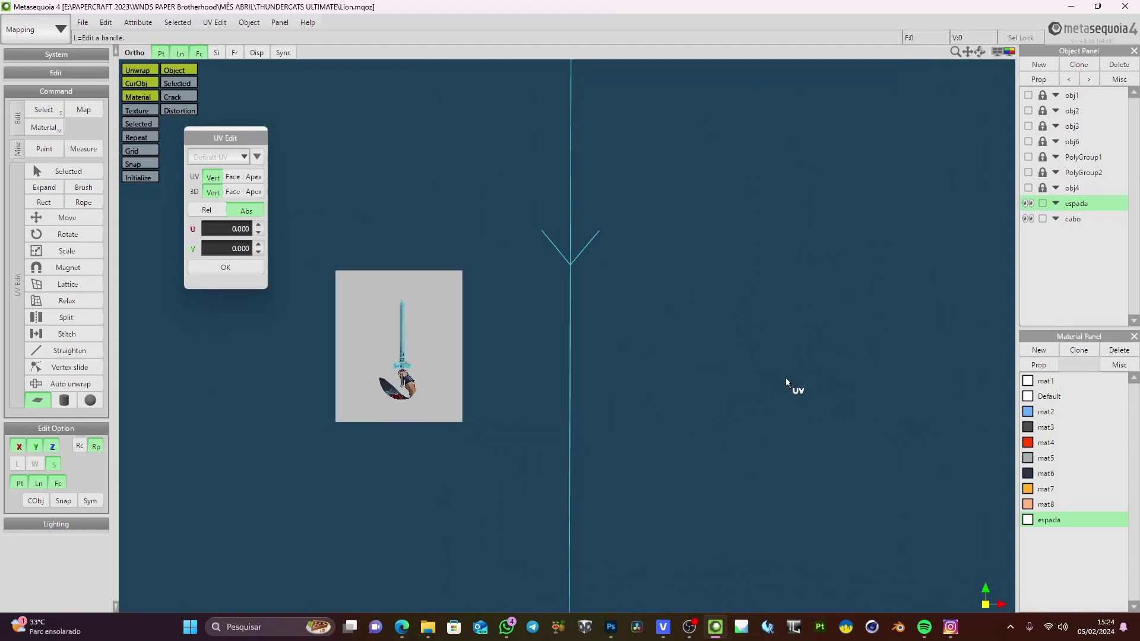
{"action": "left_click_drag", "start_coordinate": [975, 54], "coordinate": [965, 62]}
{"action": "scroll", "coordinate": [852, 380], "scroll_direction": "down", "scroll_amount": 3}
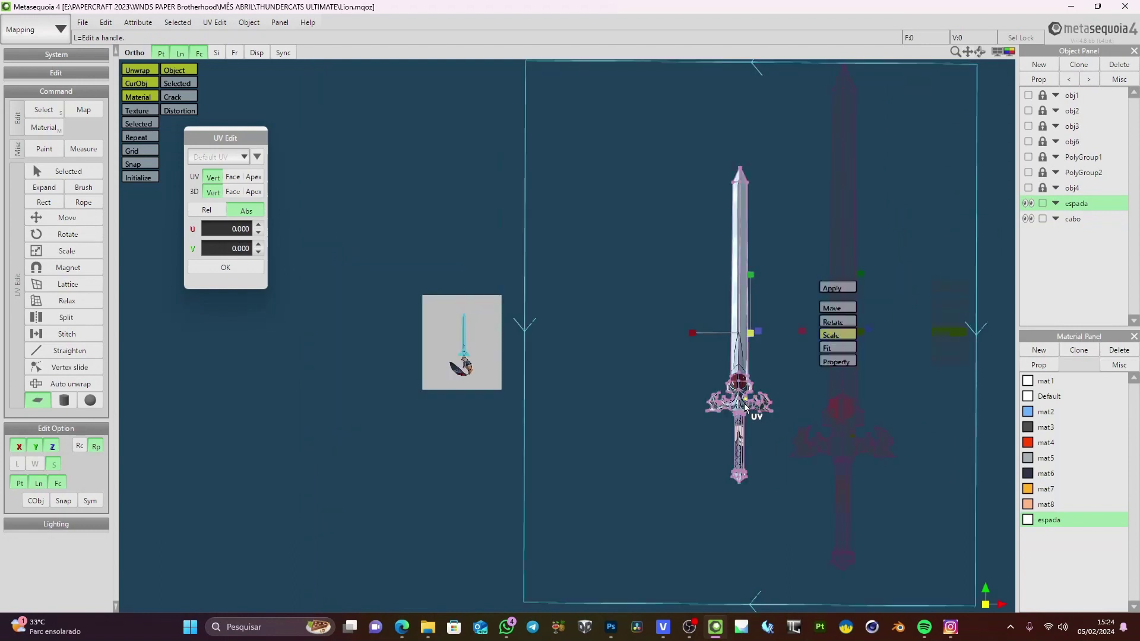
{"action": "middle_click_drag", "start_coordinate": [740, 408], "coordinate": [773, 391]}
{"action": "scroll", "coordinate": [790, 390], "scroll_direction": "up", "scroll_amount": 3}
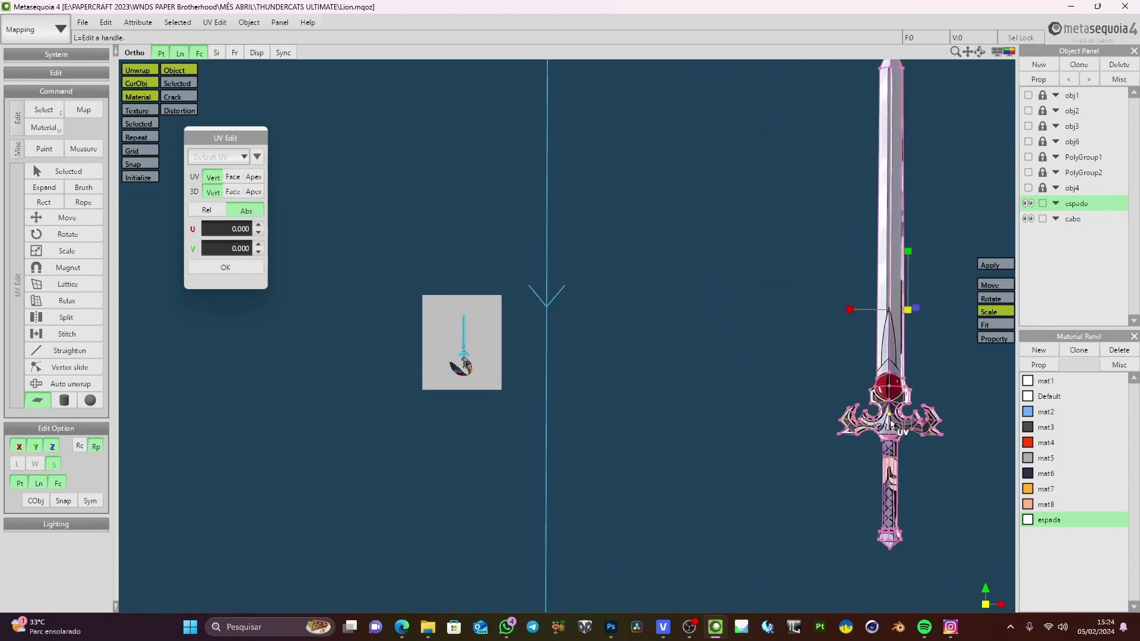
{"action": "scroll", "coordinate": [890, 423], "scroll_direction": "down", "scroll_amount": 2}
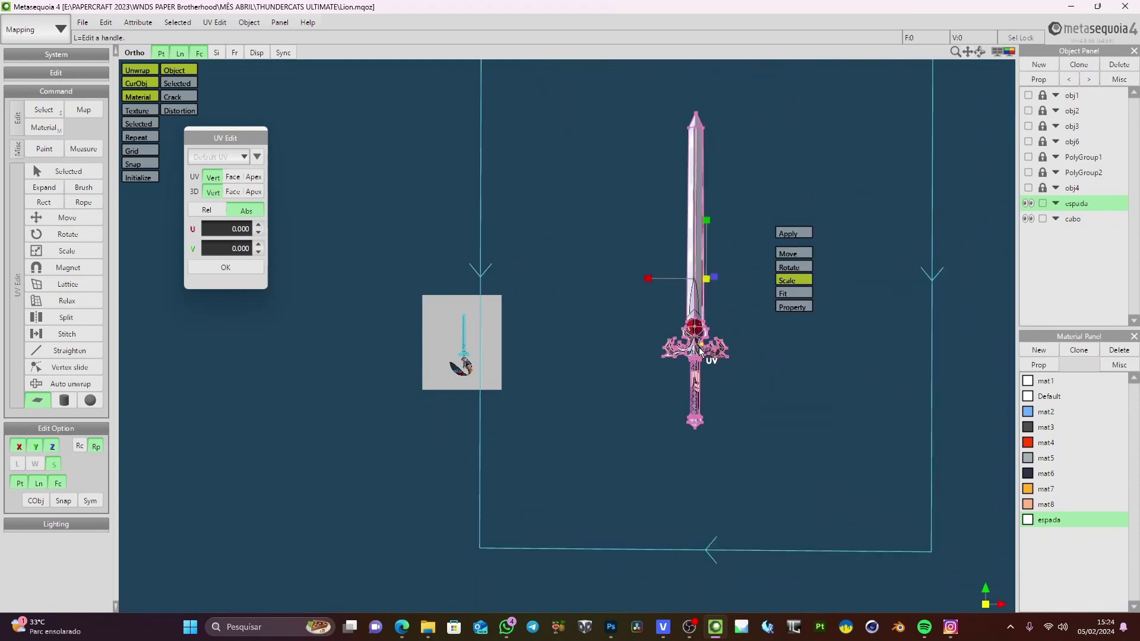
{"action": "scroll", "coordinate": [701, 351], "scroll_direction": "up", "scroll_amount": 2}
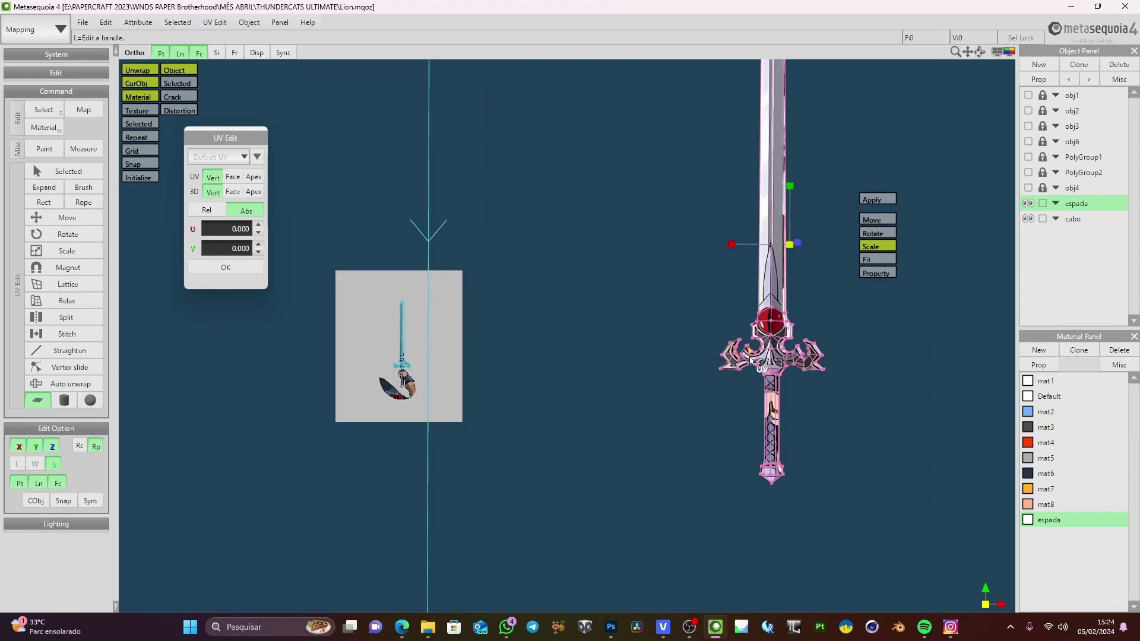
{"action": "scroll", "coordinate": [760, 359], "scroll_direction": "down", "scroll_amount": 2}
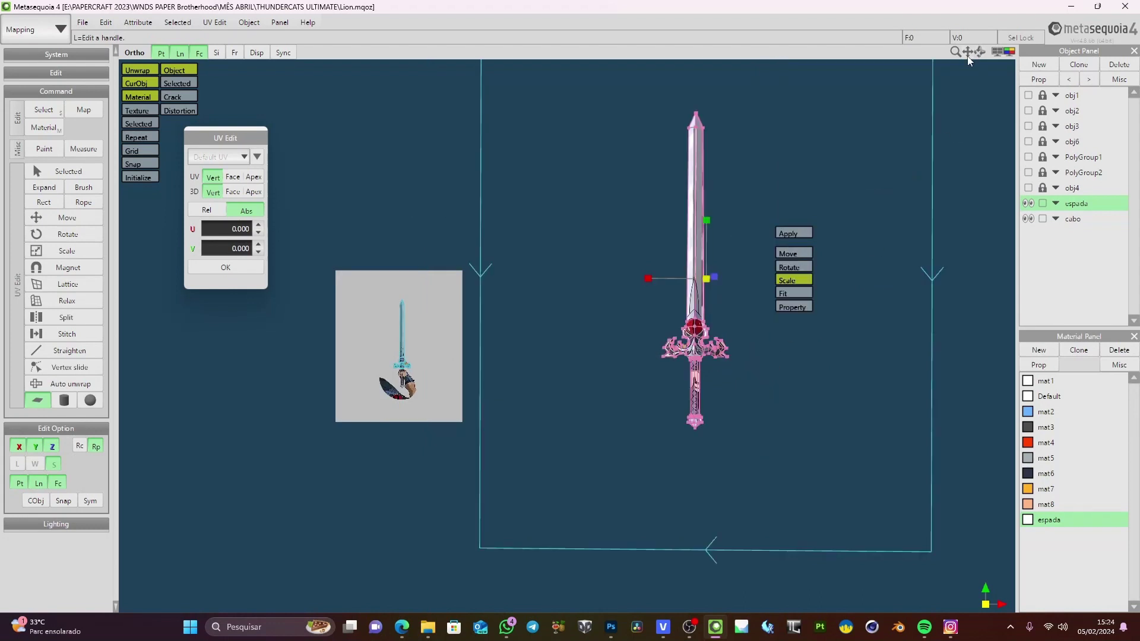
{"action": "left_click_drag", "start_coordinate": [967, 55], "coordinate": [968, 52]}
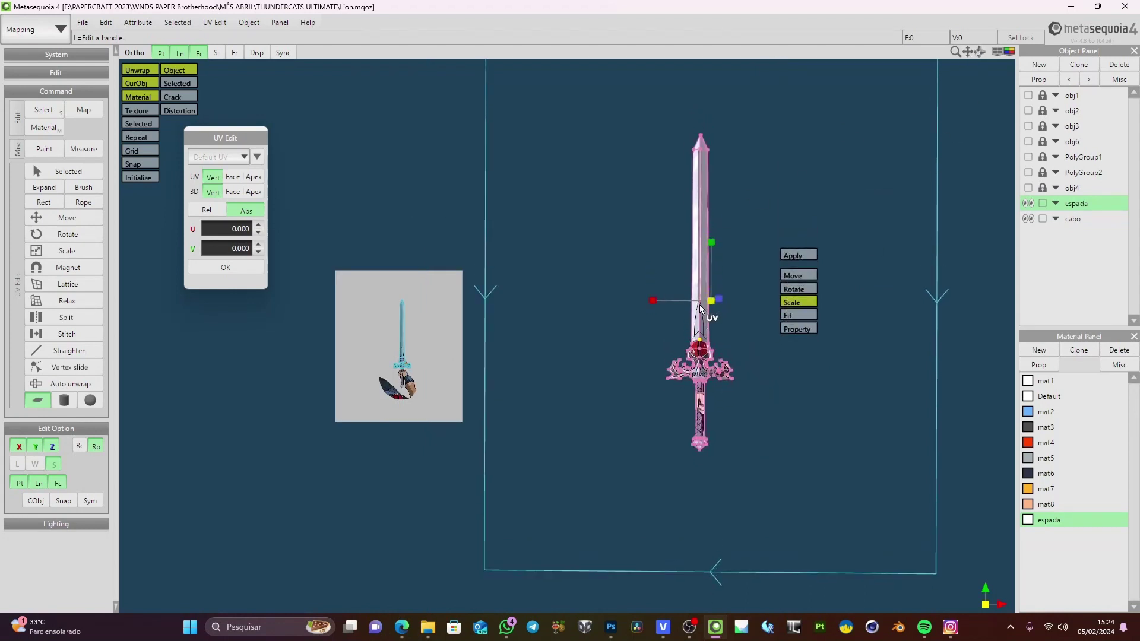
Examine how the unwrapped sword UVs line up with the sword drawing on the texture sheet
{"action": "left_click_drag", "start_coordinate": [405, 341], "coordinate": [397, 280]}
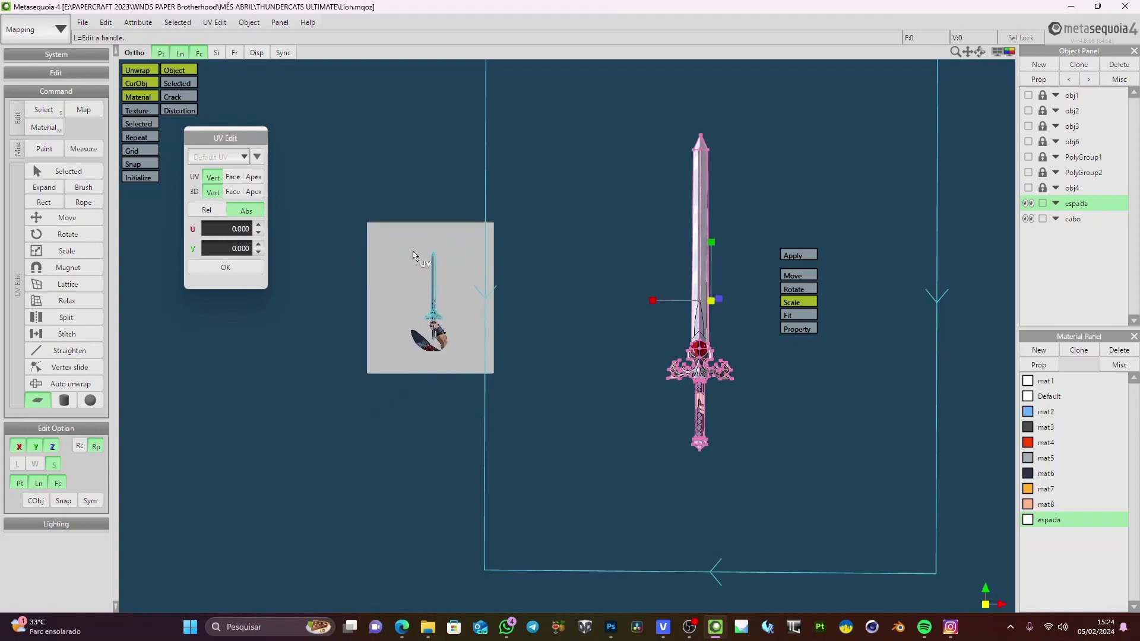
{"action": "left_click_drag", "start_coordinate": [412, 252], "coordinate": [422, 314]}
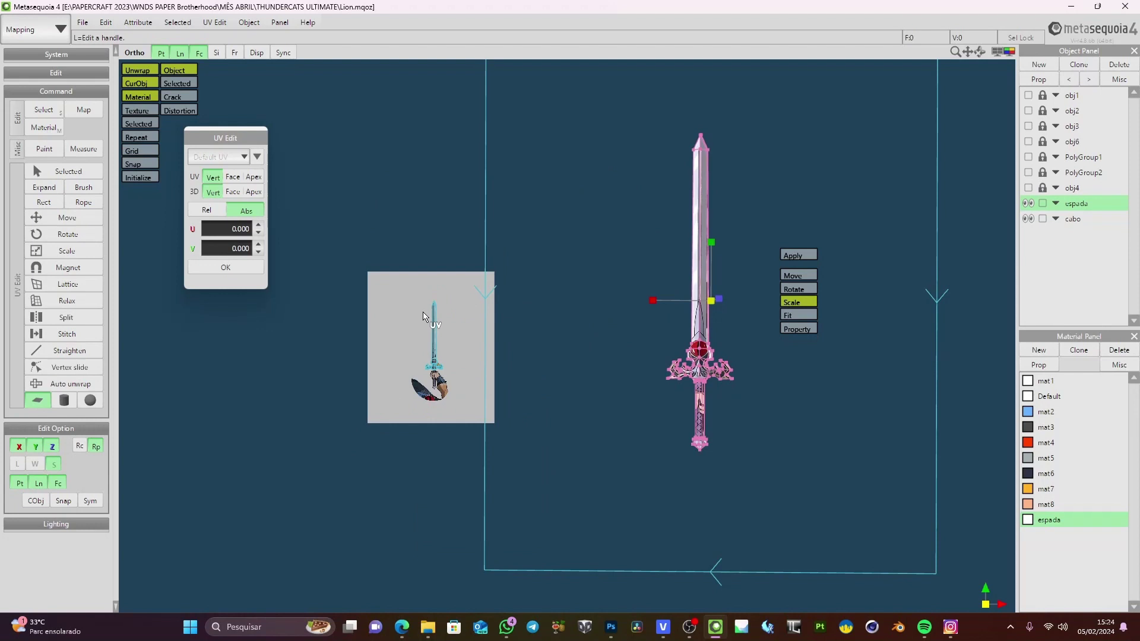
{"action": "scroll", "coordinate": [423, 318], "scroll_direction": "up", "scroll_amount": 3}
{"action": "left_click_drag", "start_coordinate": [310, 346], "coordinate": [557, 321]}
{"action": "middle_click_drag", "start_coordinate": [557, 322], "coordinate": [567, 350]}
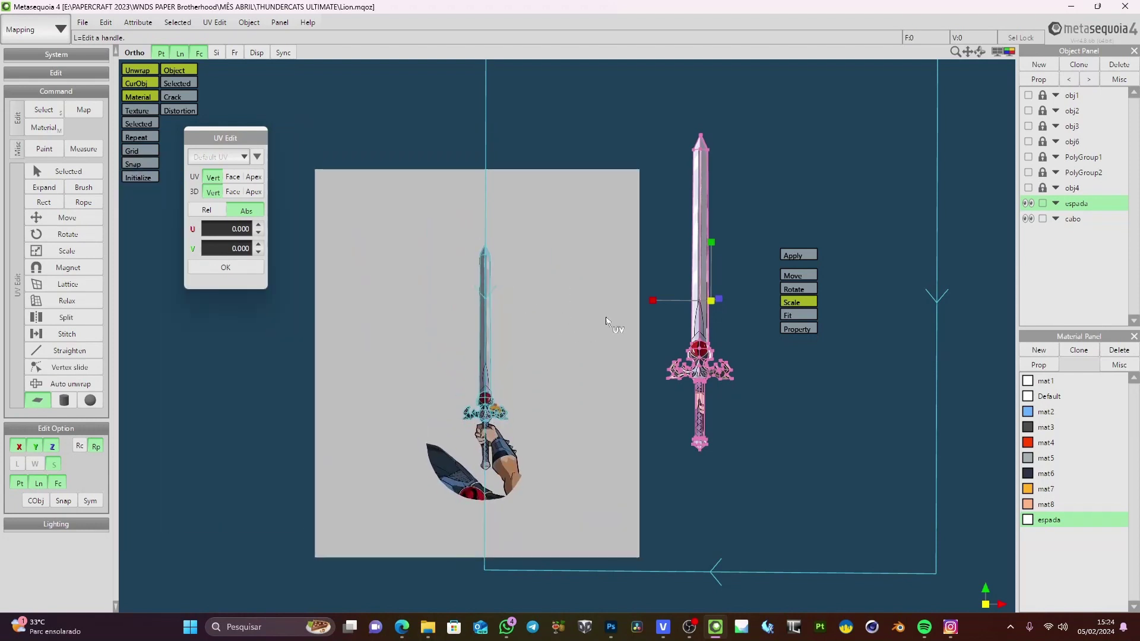
{"action": "scroll", "coordinate": [548, 340], "scroll_direction": "down", "scroll_amount": 3}
{"action": "scroll", "coordinate": [549, 337], "scroll_direction": "up", "scroll_amount": 3}
{"action": "scroll", "coordinate": [520, 326], "scroll_direction": "down", "scroll_amount": 3}
{"action": "scroll", "coordinate": [519, 328], "scroll_direction": "up", "scroll_amount": 3}
{"action": "scroll", "coordinate": [517, 328], "scroll_direction": "down", "scroll_amount": 3}
{"action": "scroll", "coordinate": [517, 328], "scroll_direction": "up", "scroll_amount": 6}
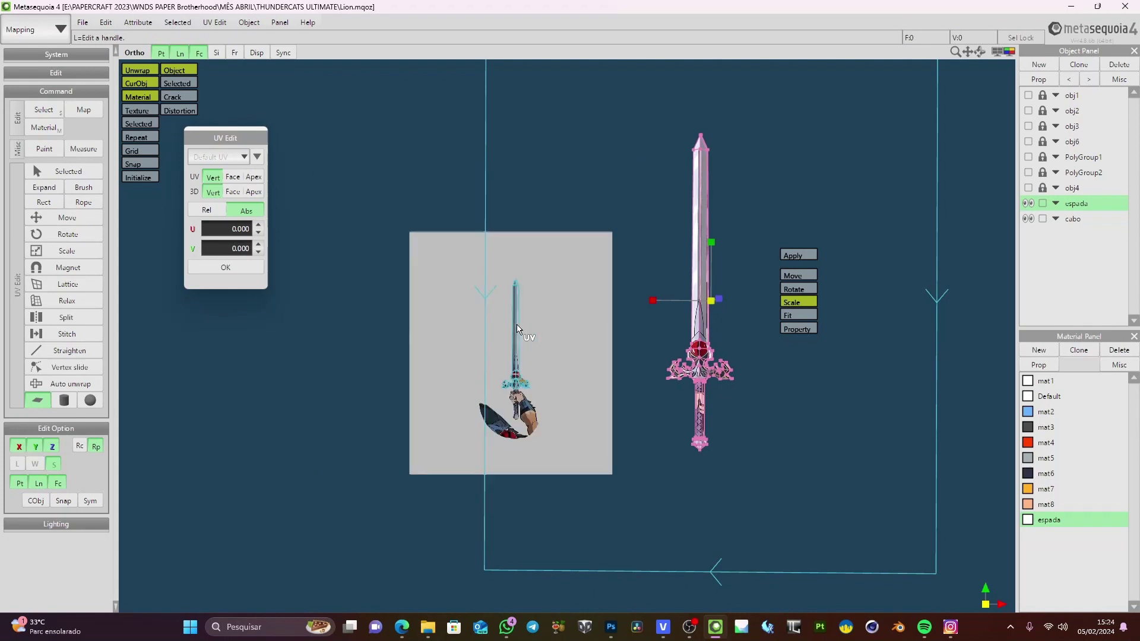
{"action": "scroll", "coordinate": [517, 328], "scroll_direction": "down", "scroll_amount": 3}
{"action": "left_click_drag", "start_coordinate": [522, 328], "coordinate": [534, 285]}
{"action": "middle_click_drag", "start_coordinate": [534, 285], "coordinate": [480, 322]}
{"action": "scroll", "coordinate": [413, 346], "scroll_direction": "down", "scroll_amount": 2}
{"action": "scroll", "coordinate": [413, 350], "scroll_direction": "up", "scroll_amount": 2}
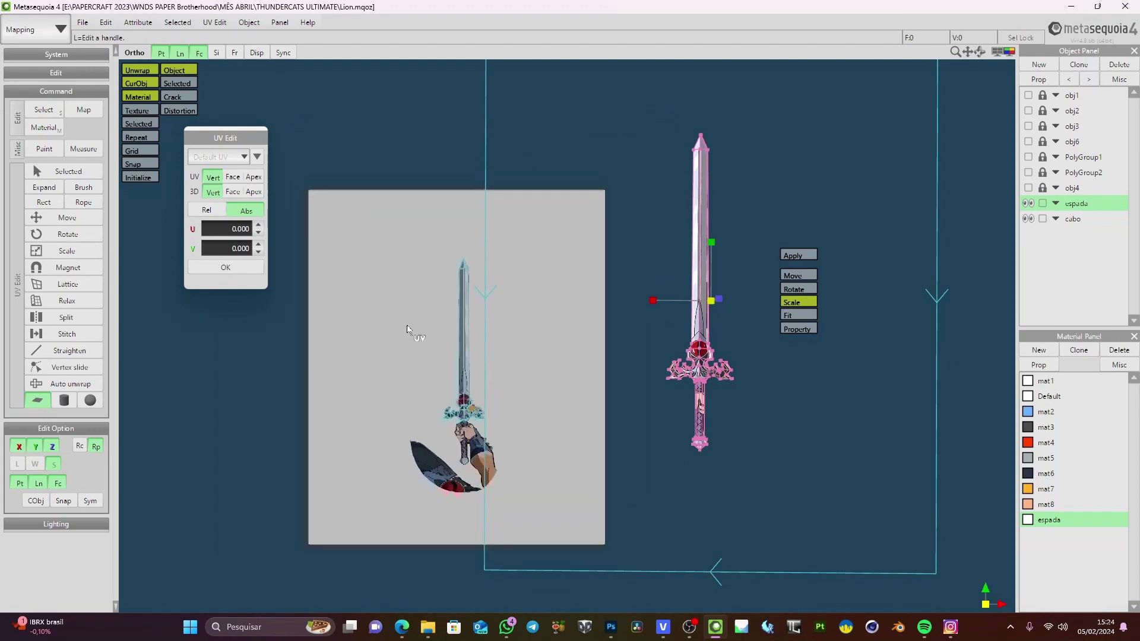
{"action": "scroll", "coordinate": [414, 303], "scroll_direction": "down", "scroll_amount": 2}
{"action": "scroll", "coordinate": [415, 326], "scroll_direction": "up", "scroll_amount": 2}
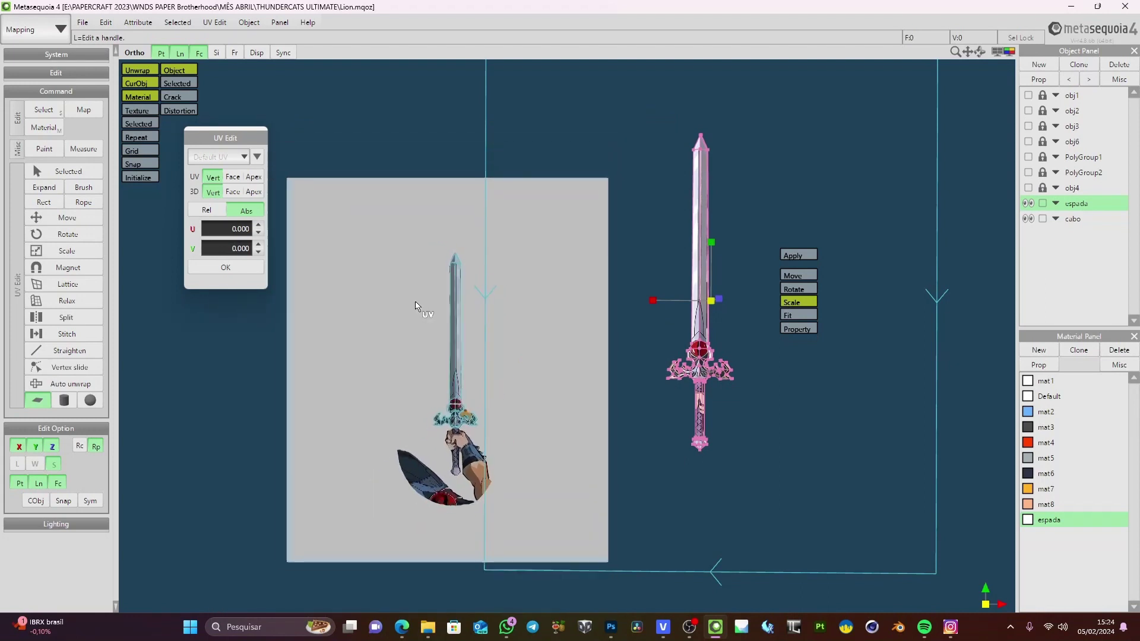
{"action": "scroll", "coordinate": [417, 305], "scroll_direction": "down", "scroll_amount": 1}
{"action": "scroll", "coordinate": [420, 338], "scroll_direction": "down", "scroll_amount": 1}
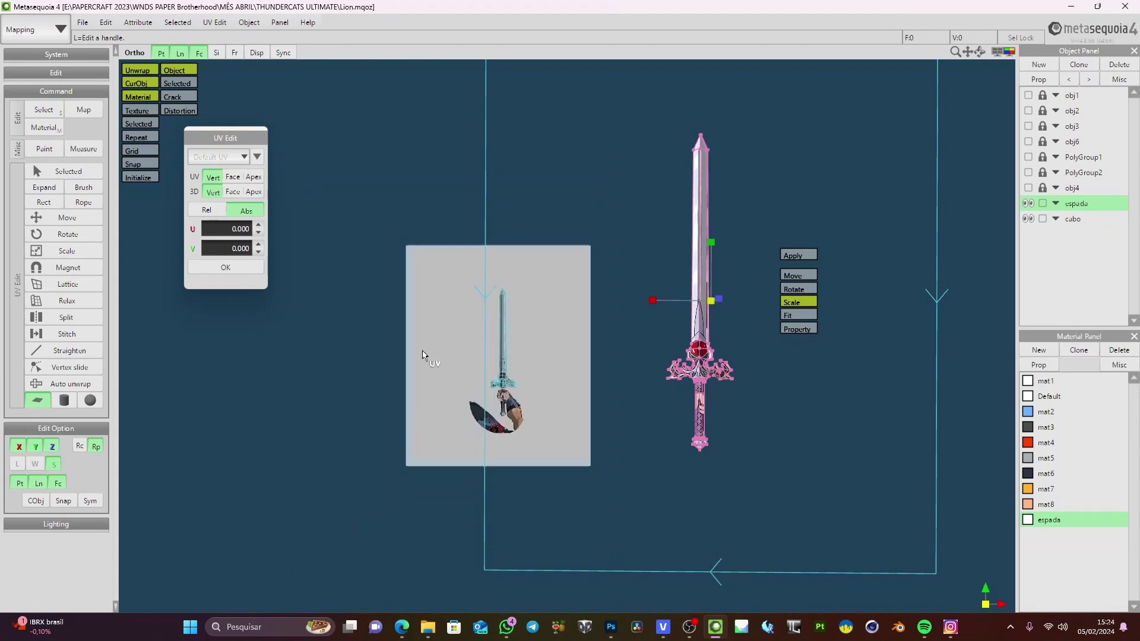
{"action": "scroll", "coordinate": [428, 356], "scroll_direction": "up", "scroll_amount": 3}
{"action": "scroll", "coordinate": [422, 315], "scroll_direction": "down", "scroll_amount": 3}
{"action": "scroll", "coordinate": [436, 320], "scroll_direction": "up", "scroll_amount": 1}
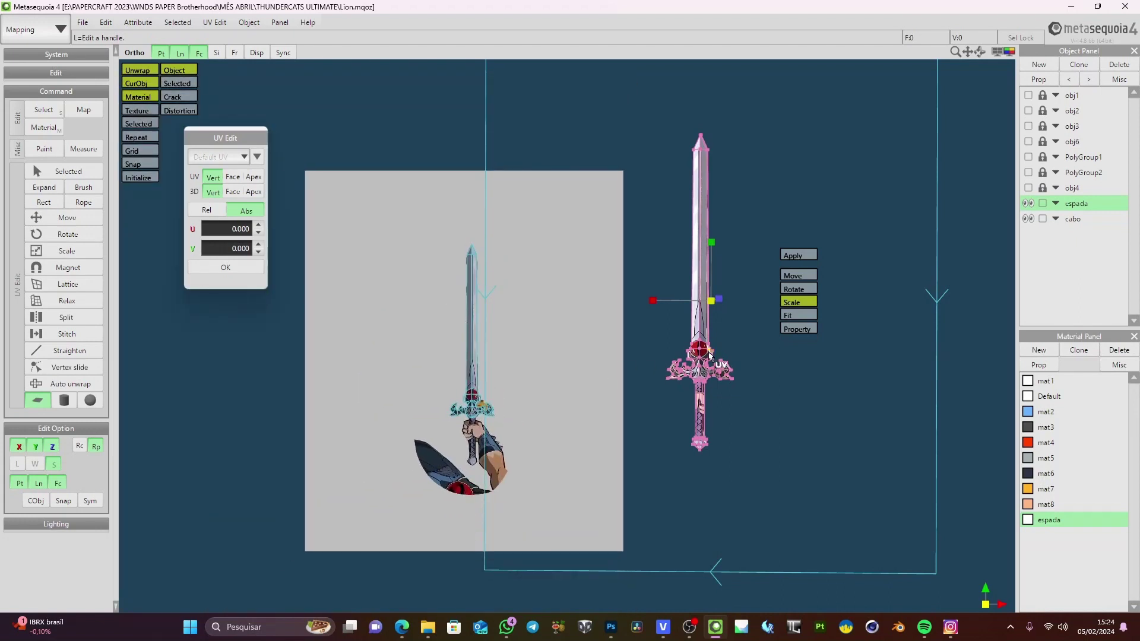
Compare the textured 3D sword with its UV outline on the texture sheet, keeping both in view side by side
{"action": "middle_click_drag", "start_coordinate": [699, 361], "coordinate": [776, 368]}
{"action": "mouse_move", "coordinate": [778, 368]}
{"action": "right_mouse_down"}
{"action": "mouse_move", "coordinate": [860, 364]}
{"action": "mouse_move", "coordinate": [766, 389]}
{"action": "mouse_move", "coordinate": [833, 361]}
{"action": "mouse_move", "coordinate": [789, 397]}
{"action": "mouse_move", "coordinate": [771, 386]}
{"action": "mouse_move", "coordinate": [796, 351]}
{"action": "mouse_move", "coordinate": [769, 368]}
{"action": "right_mouse_up"}
{"action": "scroll", "coordinate": [513, 148], "scroll_direction": "down", "scroll_amount": 2}
{"action": "scroll", "coordinate": [497, 119], "scroll_direction": "up", "scroll_amount": 3}
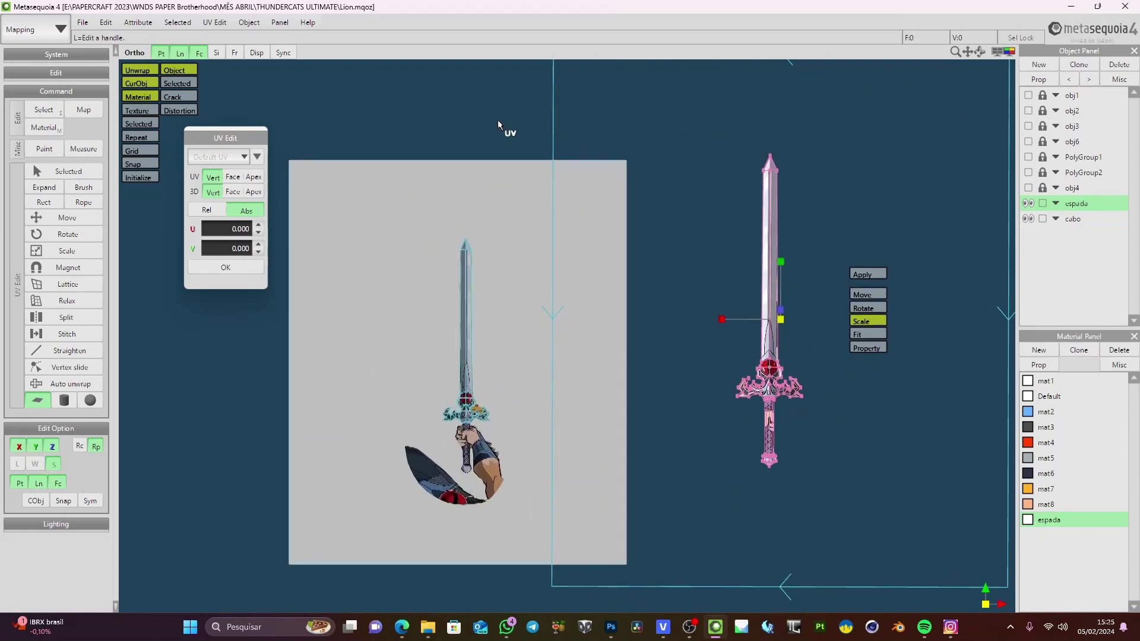
{"action": "scroll", "coordinate": [488, 126], "scroll_direction": "down", "scroll_amount": 2}
{"action": "scroll", "coordinate": [487, 134], "scroll_direction": "down", "scroll_amount": 1}
{"action": "scroll", "coordinate": [478, 137], "scroll_direction": "up", "scroll_amount": 1}
{"action": "scroll", "coordinate": [476, 137], "scroll_direction": "down", "scroll_amount": 1}
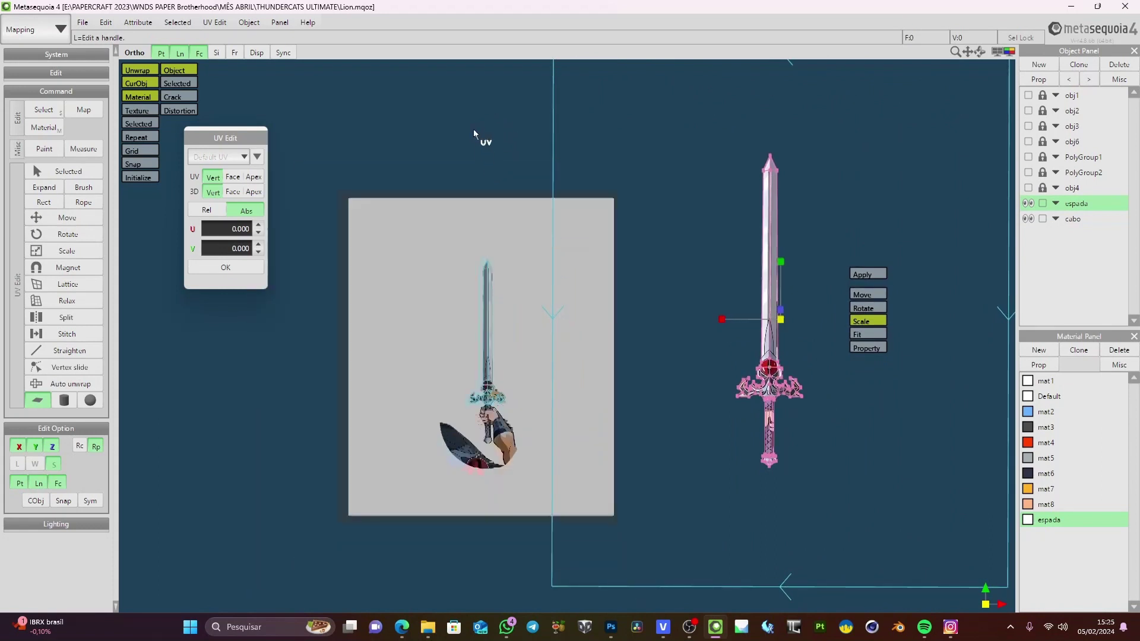
{"action": "scroll", "coordinate": [481, 178], "scroll_direction": "up", "scroll_amount": 2}
{"action": "scroll", "coordinate": [393, 398], "scroll_direction": "down", "scroll_amount": 1}
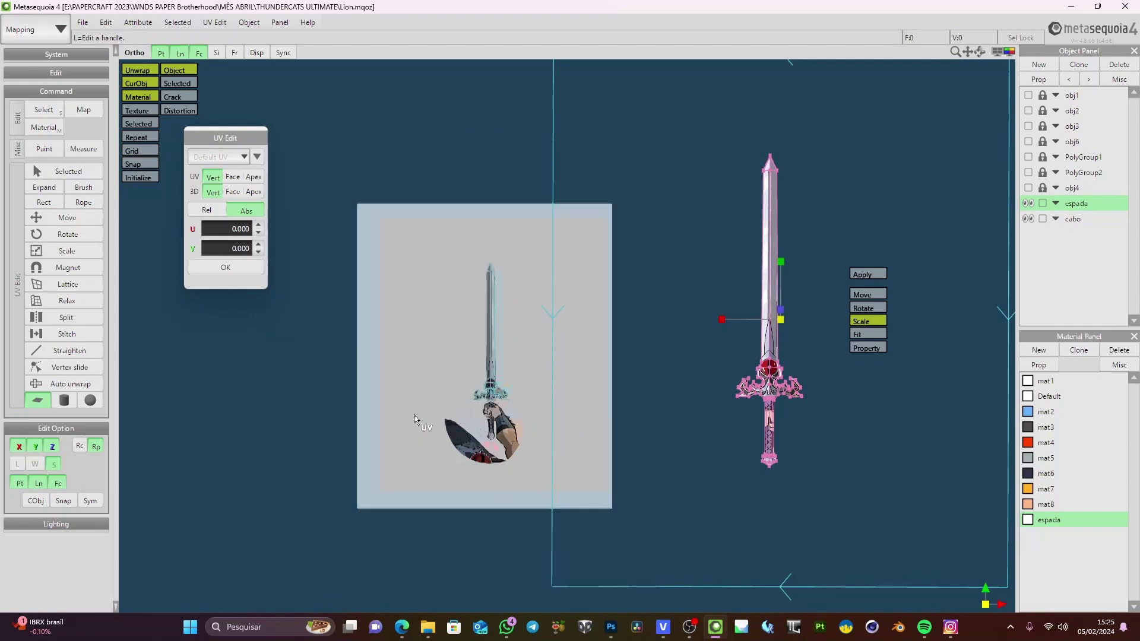
{"action": "scroll", "coordinate": [415, 415], "scroll_direction": "up", "scroll_amount": 1}
{"action": "scroll", "coordinate": [428, 395], "scroll_direction": "up", "scroll_amount": 1}
{"action": "scroll", "coordinate": [791, 390], "scroll_direction": "down", "scroll_amount": 1}
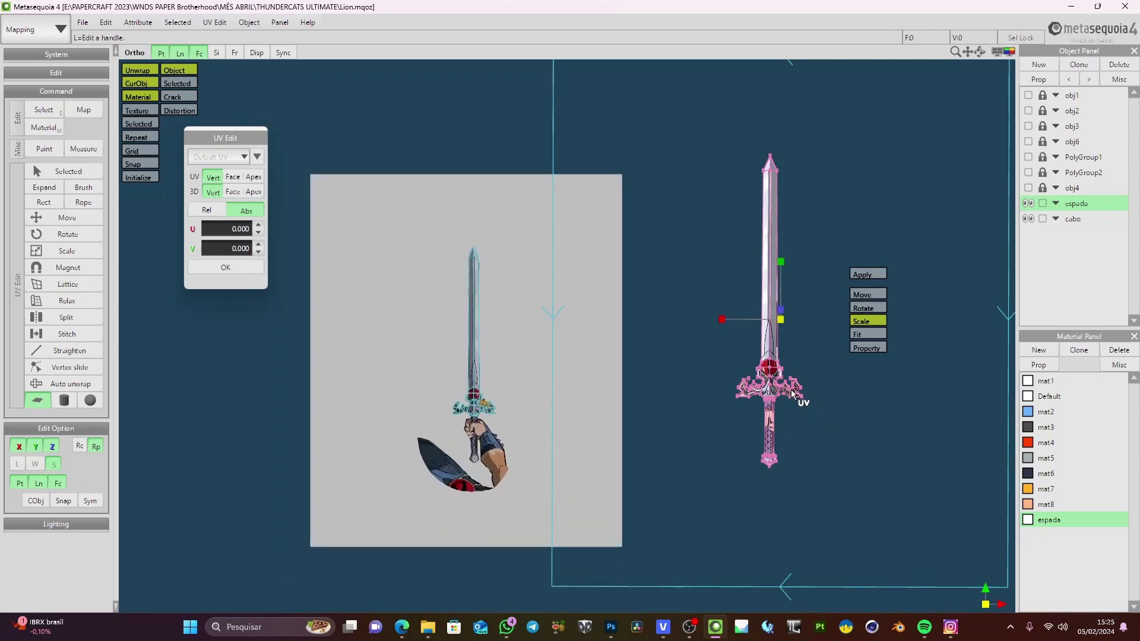
{"action": "scroll", "coordinate": [791, 389], "scroll_direction": "up", "scroll_amount": 1}
{"action": "mouse_move", "coordinate": [781, 396]}
{"action": "right_mouse_down"}
{"action": "mouse_move", "coordinate": [774, 408]}
{"action": "mouse_move", "coordinate": [774, 393]}
{"action": "right_mouse_up"}
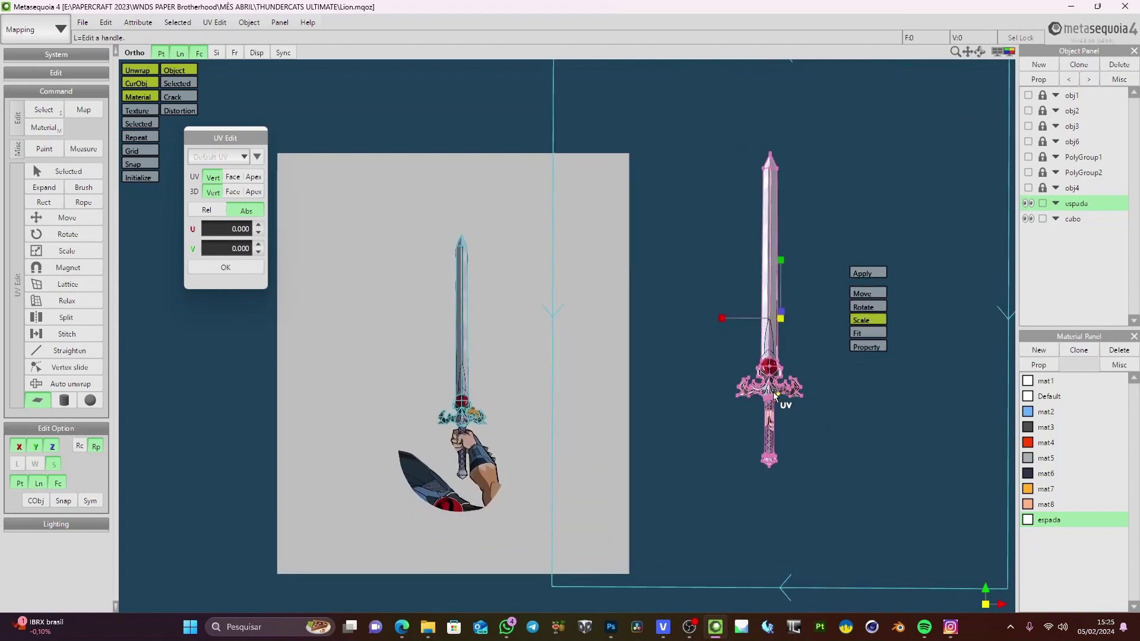
{"action": "middle_click_drag", "start_coordinate": [774, 393], "coordinate": [842, 392]}
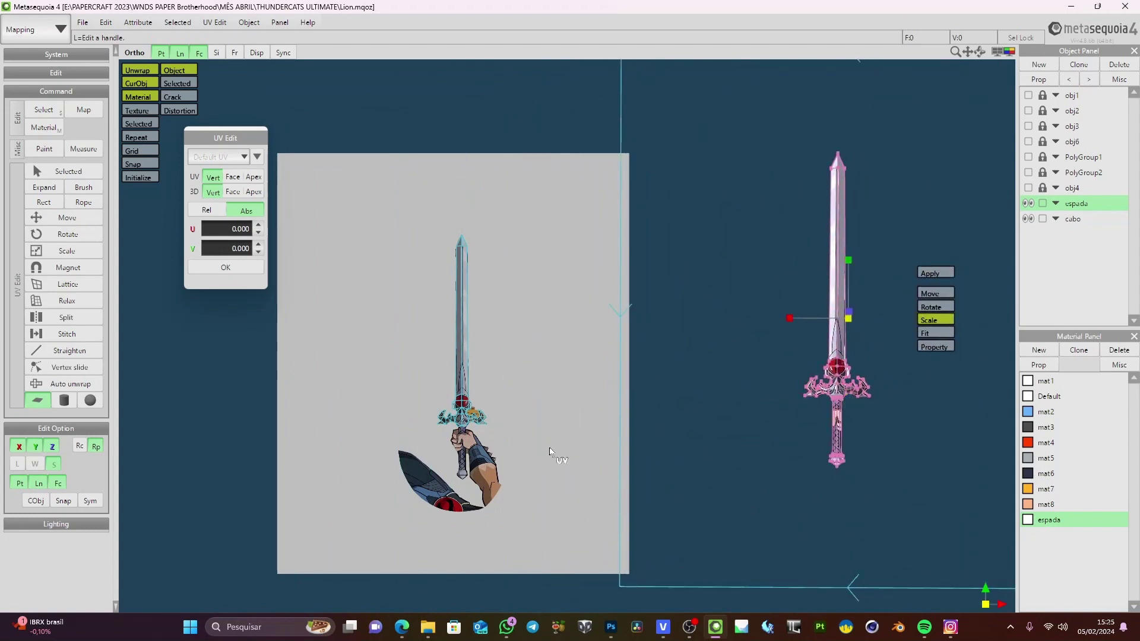
{"action": "scroll", "coordinate": [472, 436], "scroll_direction": "up", "scroll_amount": 2}
{"action": "scroll", "coordinate": [472, 436], "scroll_direction": "down", "scroll_amount": 3}
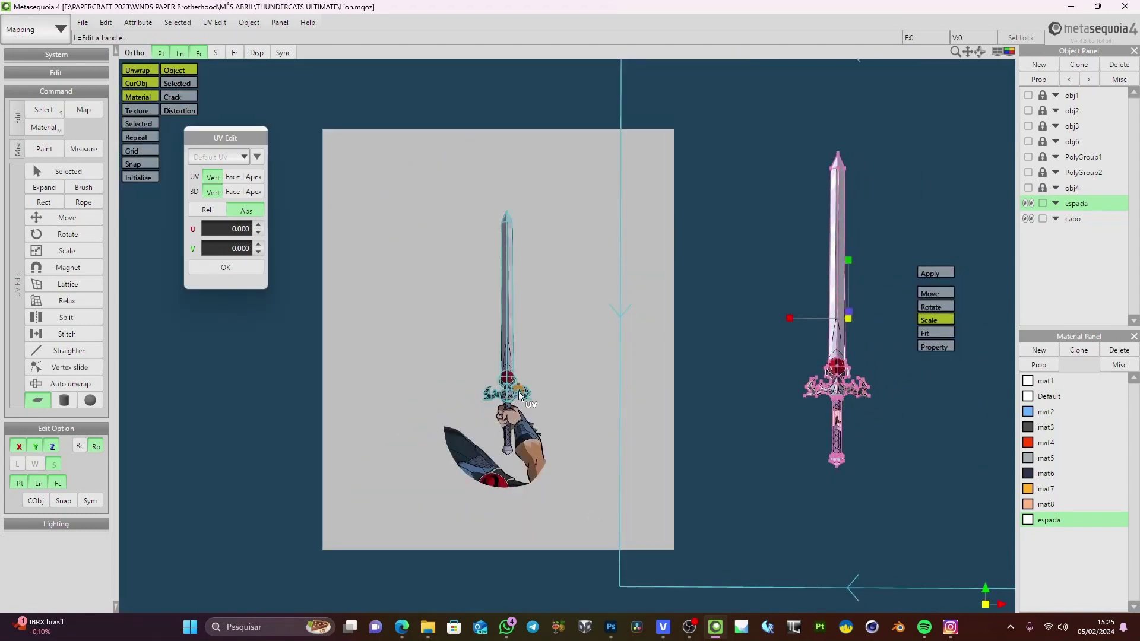
Check the sword's UV outline against the texture drawing and switch from the Mapping workspace to Modeling (Icon)
{"action": "scroll", "coordinate": [518, 391], "scroll_direction": "up", "scroll_amount": 2}
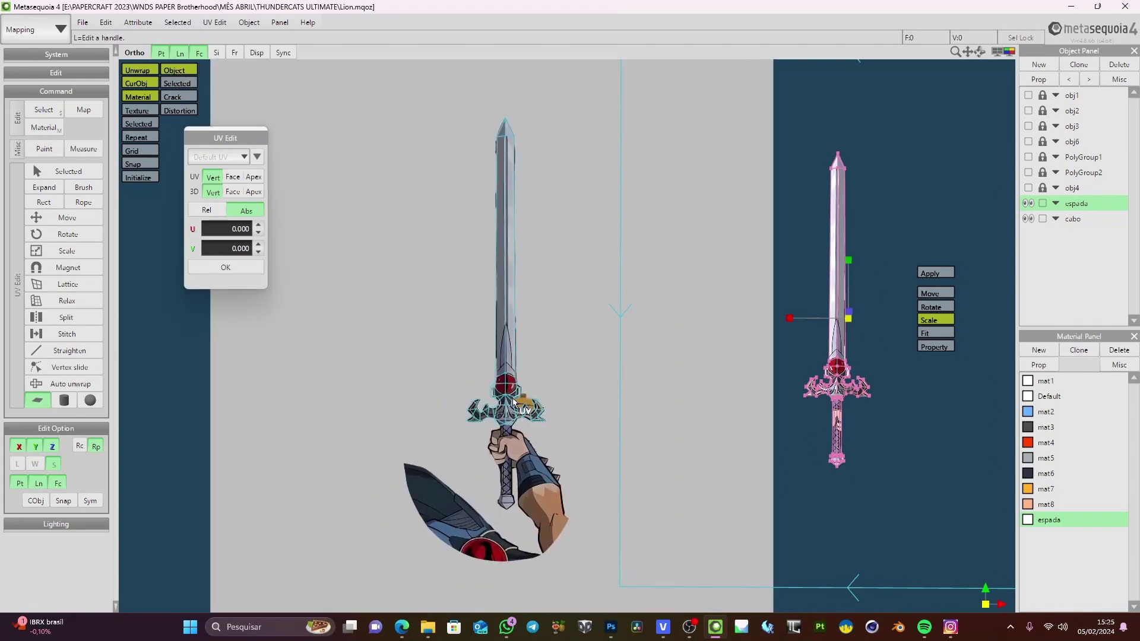
{"action": "scroll", "coordinate": [514, 402], "scroll_direction": "up", "scroll_amount": 2}
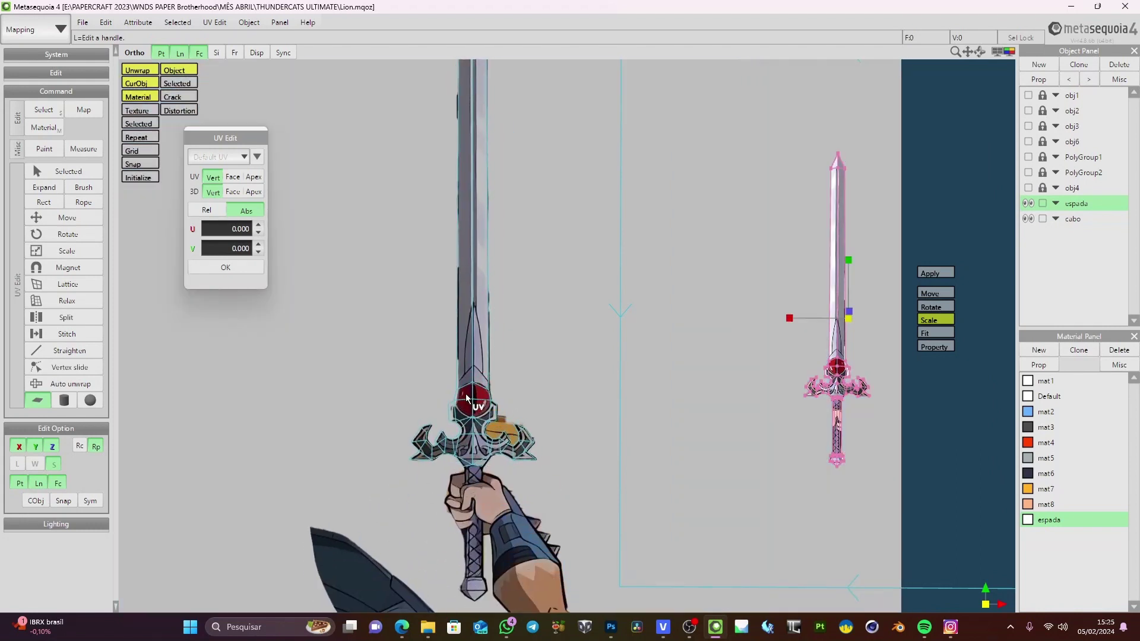
{"action": "scroll", "coordinate": [466, 397], "scroll_direction": "down", "scroll_amount": 1}
{"action": "scroll", "coordinate": [467, 404], "scroll_direction": "down", "scroll_amount": 1}
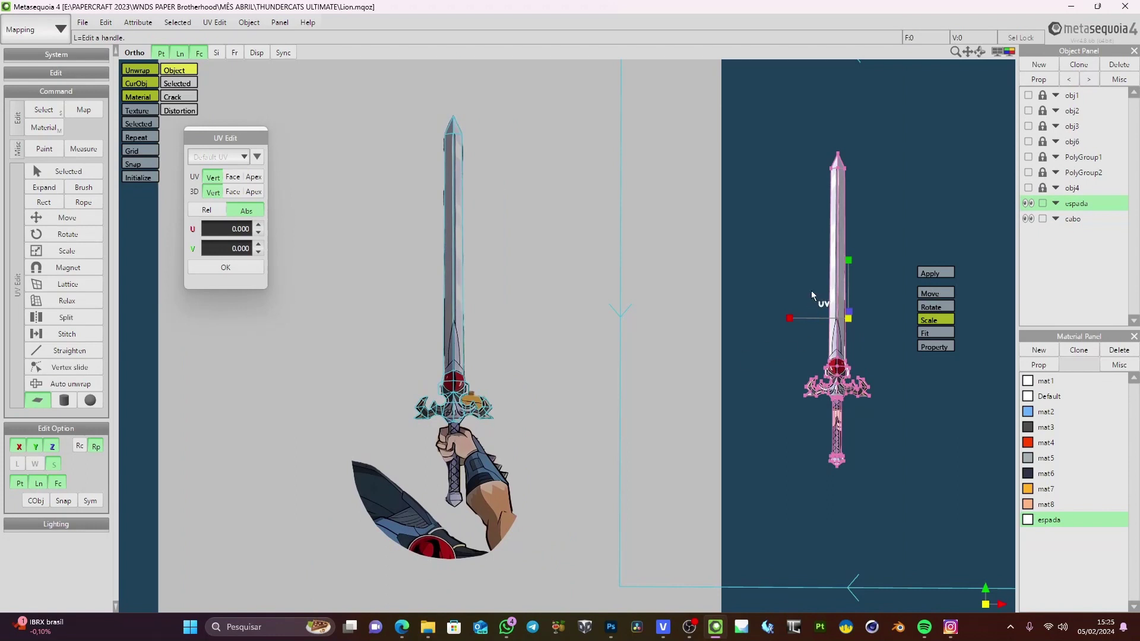
{"action": "left_click", "coordinate": [38, 29]}
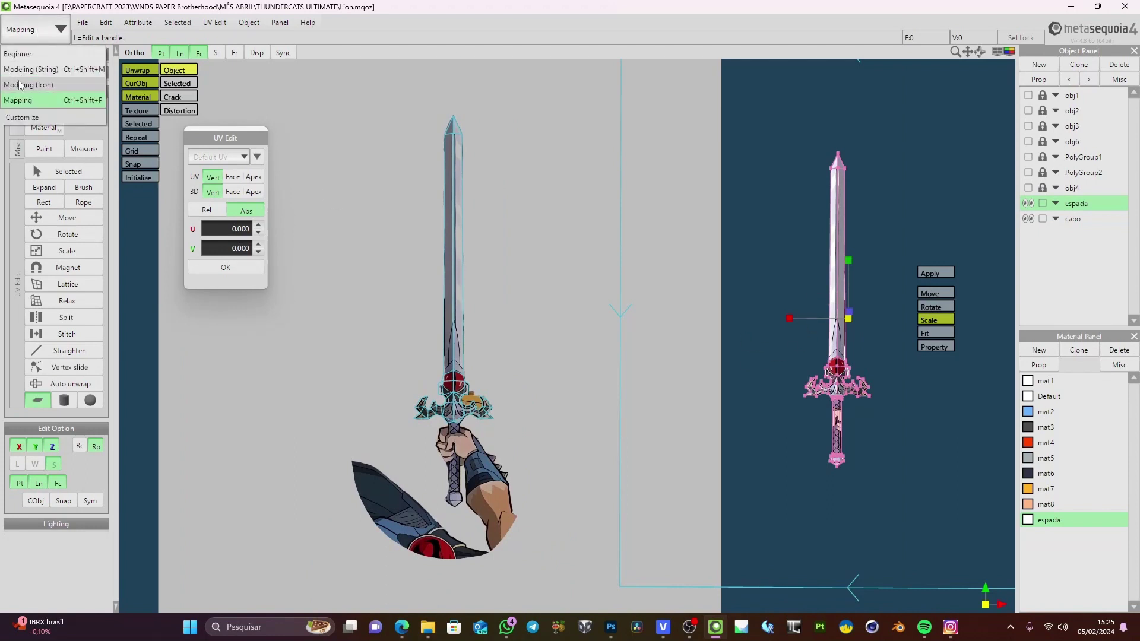
{"action": "left_click", "coordinate": [22, 84]}
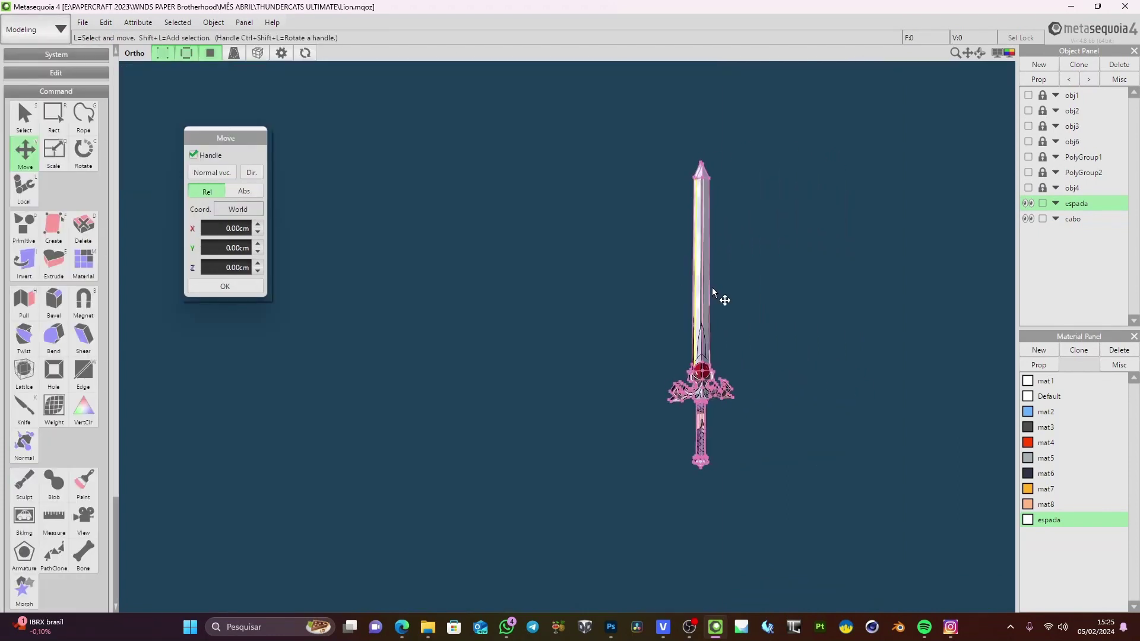
Select all of the espada object, move it -13.65 cm along X in the Ortho view, and deselect it
{"action": "key", "text": "ctrl+a"}
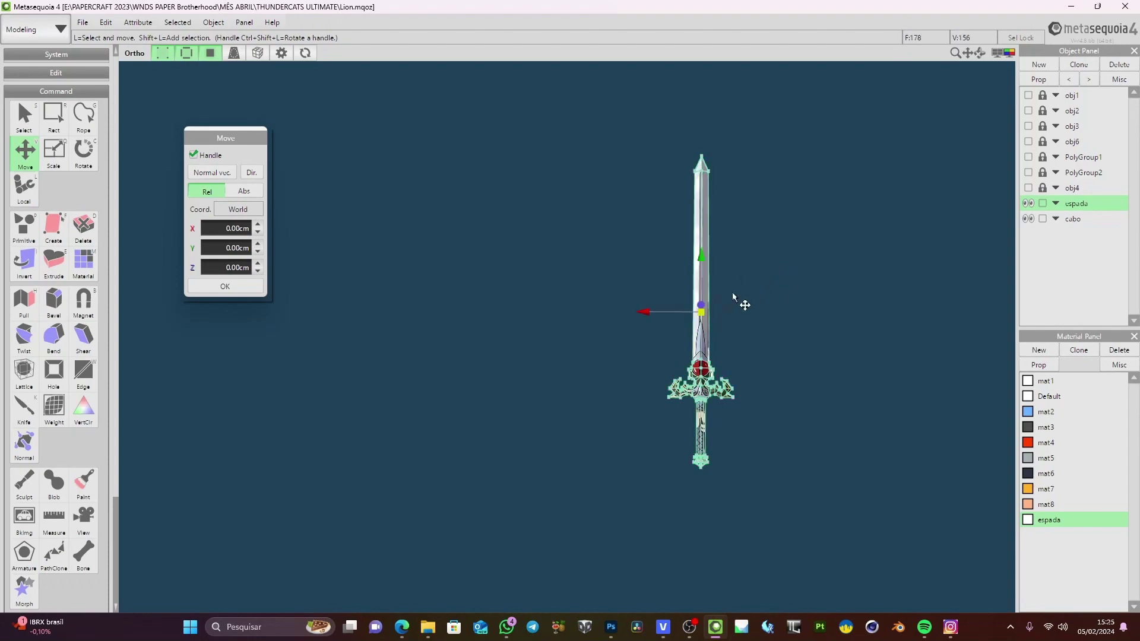
{"action": "left_click", "coordinate": [1008, 52]}
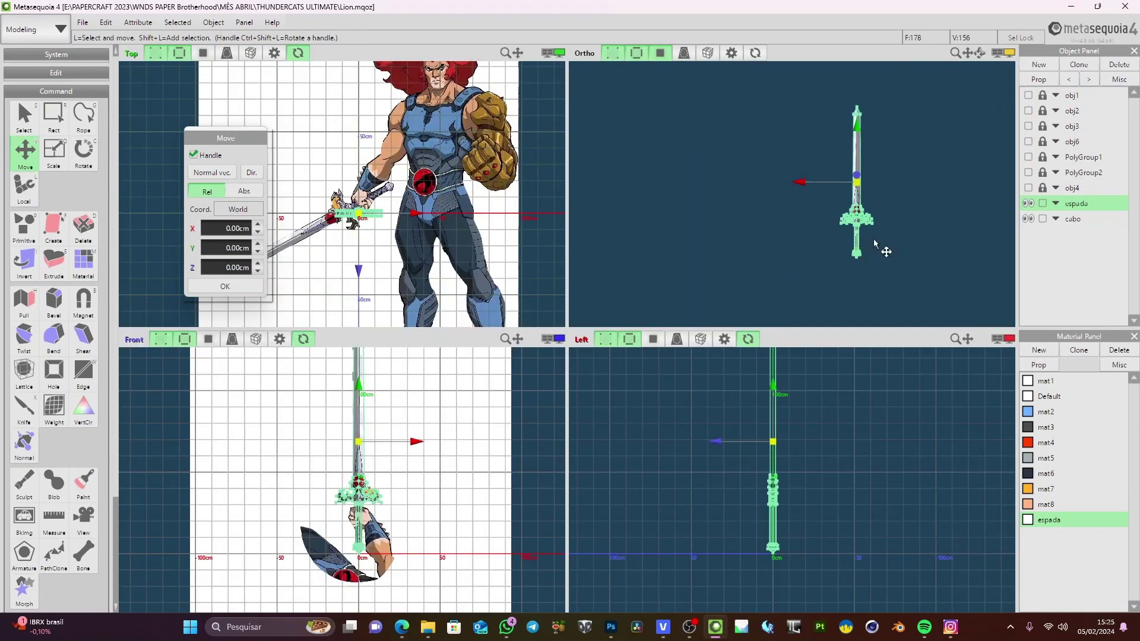
{"action": "left_click", "coordinate": [1004, 53]}
{"action": "scroll", "coordinate": [809, 344], "scroll_direction": "up", "scroll_amount": 4}
{"action": "middle_click_drag", "start_coordinate": [809, 343], "coordinate": [646, 328]}
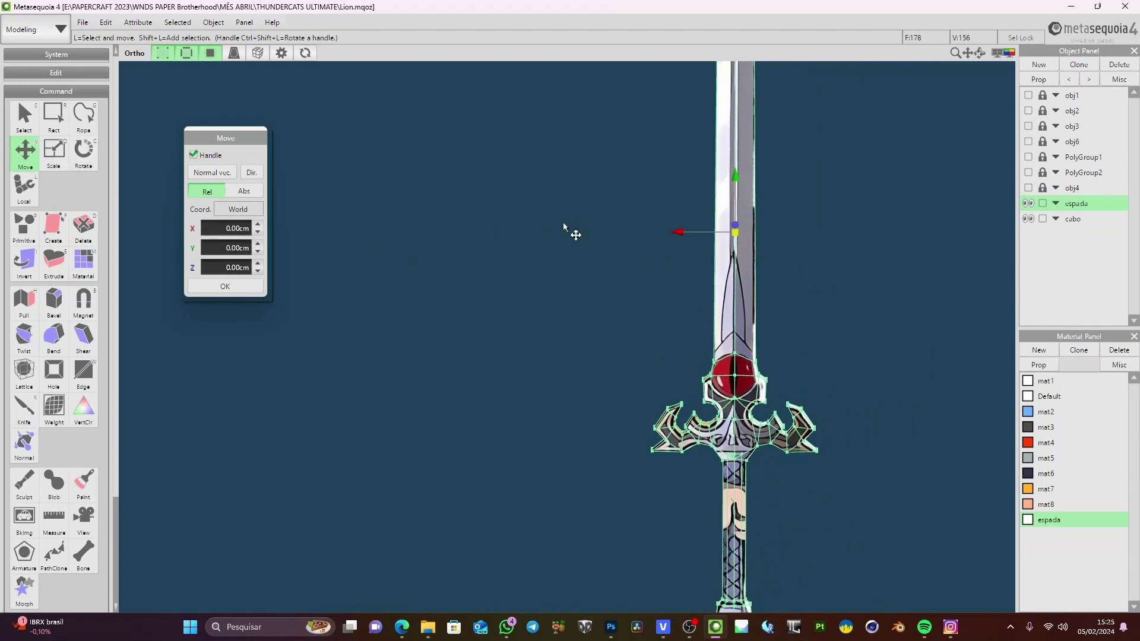
{"action": "left_click_drag", "start_coordinate": [673, 234], "coordinate": [342, 294]}
{"action": "scroll", "coordinate": [756, 350], "scroll_direction": "down", "scroll_amount": 2}
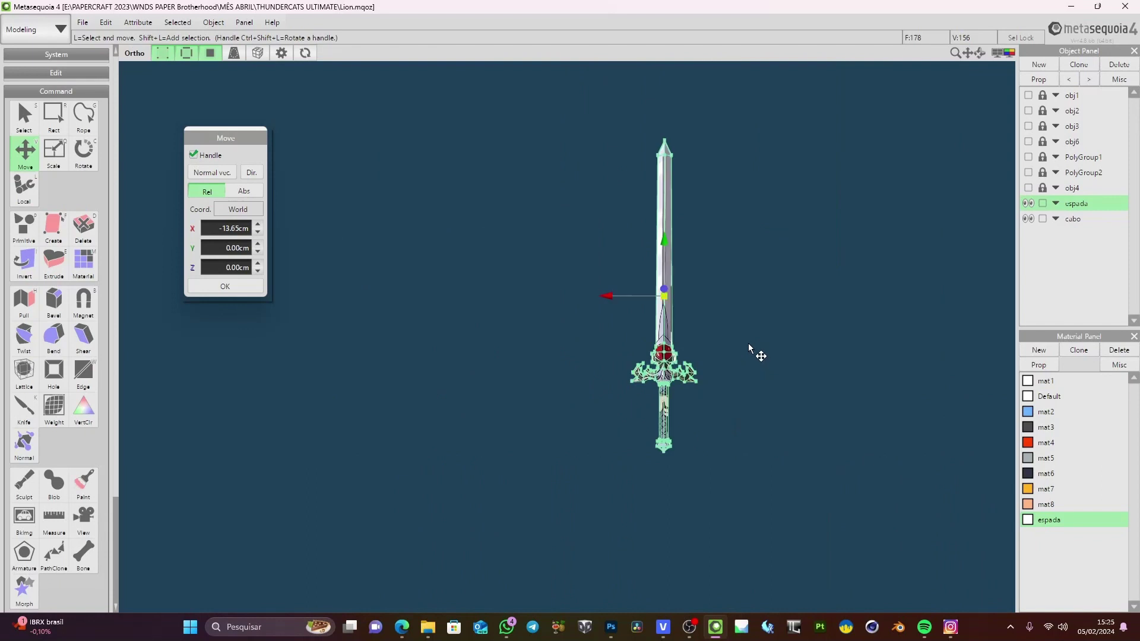
{"action": "scroll", "coordinate": [751, 344], "scroll_direction": "up", "scroll_amount": 2}
{"action": "middle_click_drag", "start_coordinate": [746, 279], "coordinate": [696, 362]}
{"action": "left_click", "coordinate": [759, 351]}
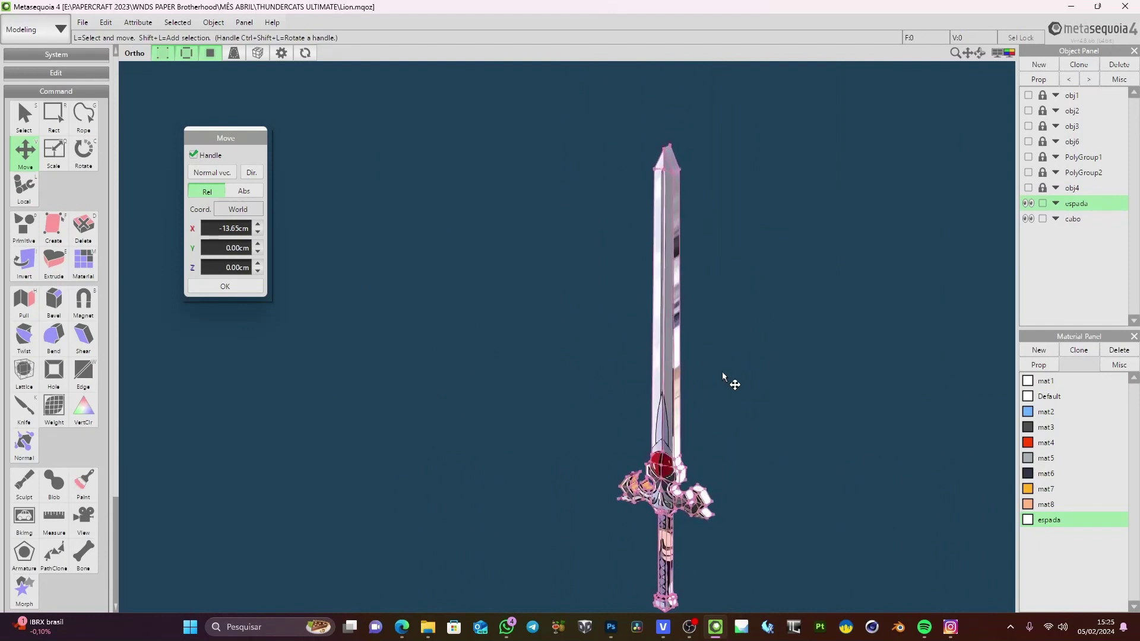
Try pulling the shoulder vertices below the blade's tip outward on both sides of the sword
{"action": "scroll", "coordinate": [732, 357], "scroll_direction": "up", "scroll_amount": 5}
{"action": "middle_click_drag", "start_coordinate": [664, 247], "coordinate": [650, 292]}
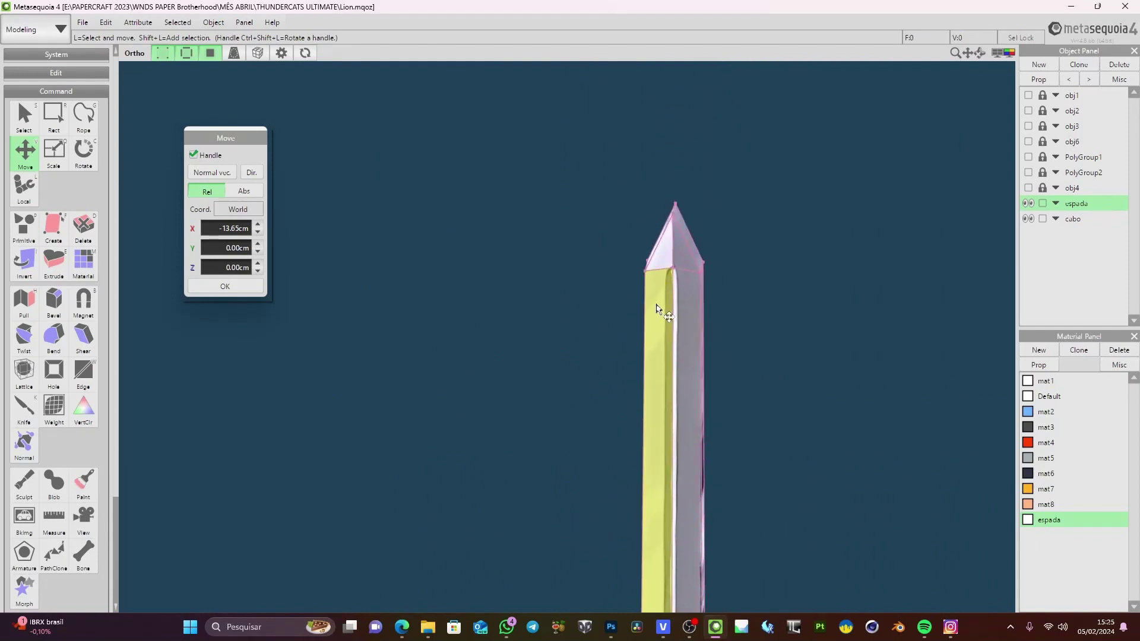
{"action": "right_click_drag", "start_coordinate": [657, 304], "coordinate": [646, 302]}
{"action": "left_click_drag", "start_coordinate": [641, 274], "coordinate": [376, 273]}
{"action": "scroll", "coordinate": [749, 390], "scroll_direction": "down", "scroll_amount": 5}
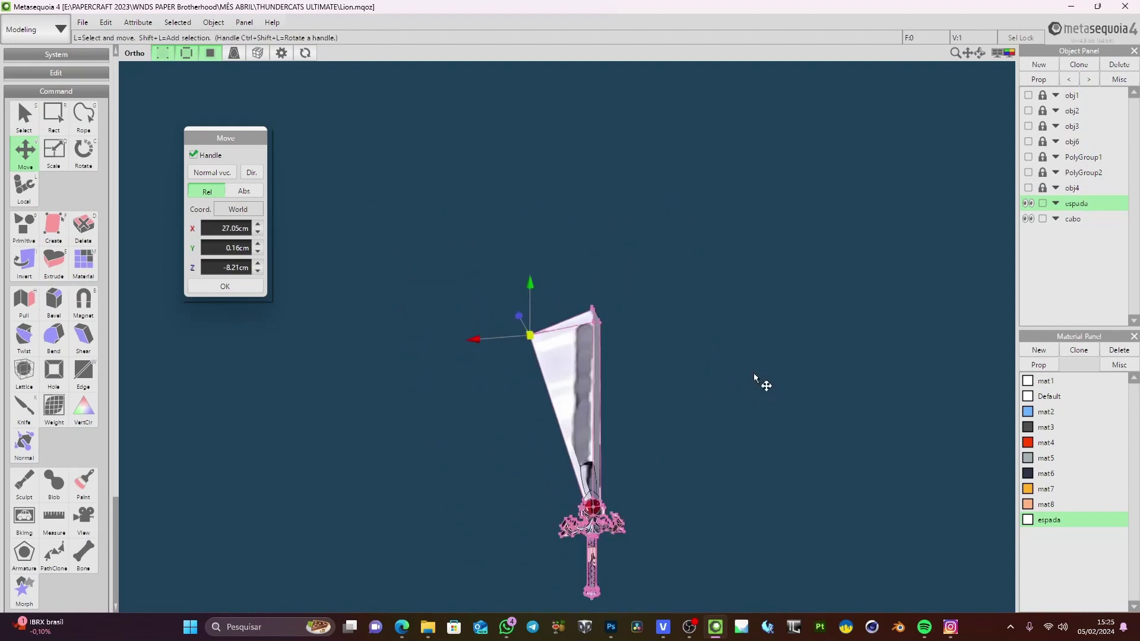
{"action": "left_click_drag", "start_coordinate": [604, 326], "coordinate": [740, 347]}
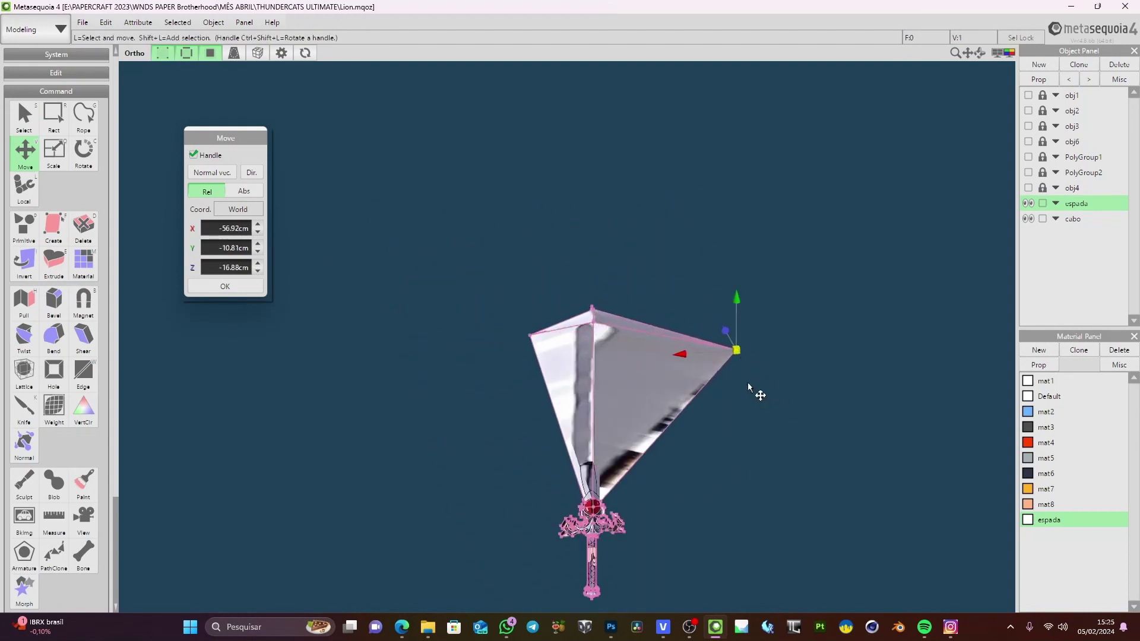
{"action": "mouse_move", "coordinate": [754, 390]}
{"action": "left_mouse_down"}
{"action": "mouse_move", "coordinate": [722, 382]}
{"action": "mouse_move", "coordinate": [753, 396]}
{"action": "left_mouse_up"}
{"action": "right_click_drag", "start_coordinate": [752, 397], "coordinate": [787, 396]}
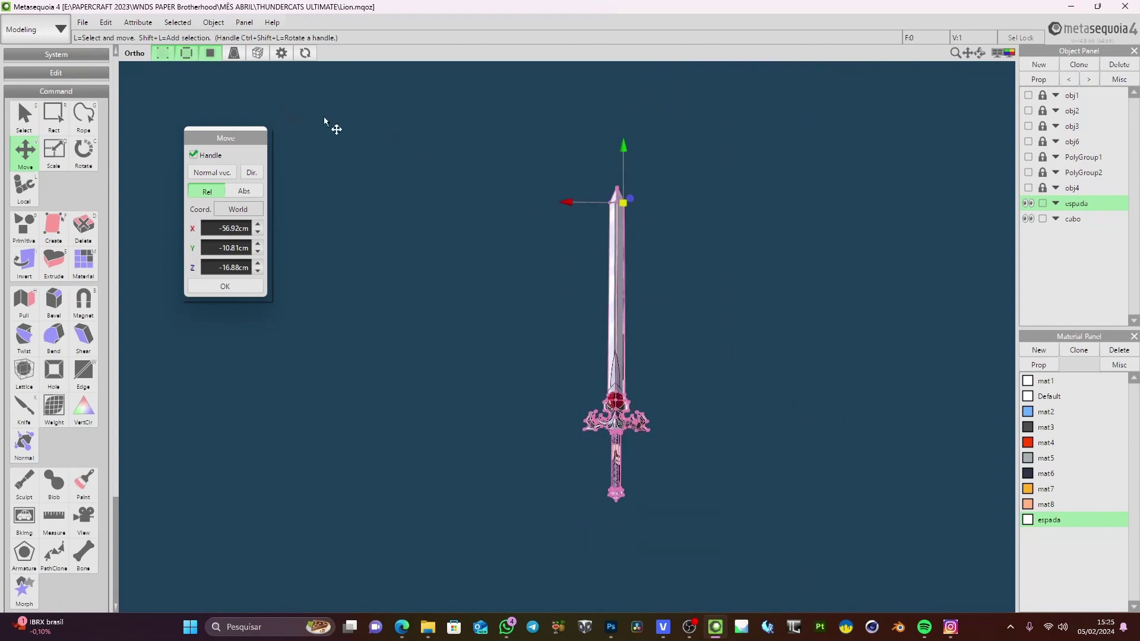
Hide the points and lines and examine the texture on the blade, red gem, guard and grip
{"action": "left_click", "coordinate": [189, 57]}
{"action": "left_click", "coordinate": [168, 54]}
{"action": "scroll", "coordinate": [682, 458], "scroll_direction": "up", "scroll_amount": 5}
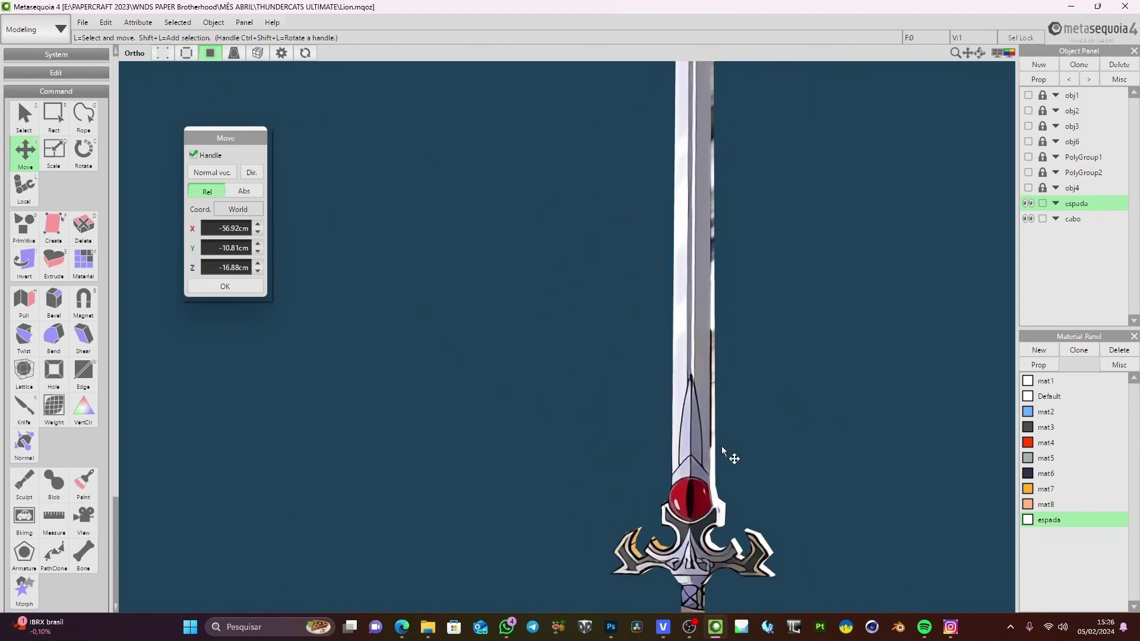
{"action": "mouse_move", "coordinate": [748, 306]}
{"action": "right_mouse_down"}
{"action": "mouse_move", "coordinate": [807, 322]}
{"action": "mouse_move", "coordinate": [750, 316]}
{"action": "right_mouse_up"}
{"action": "scroll", "coordinate": [749, 316], "scroll_direction": "up", "scroll_amount": 3}
{"action": "right_click_drag", "start_coordinate": [687, 231], "coordinate": [740, 333]}
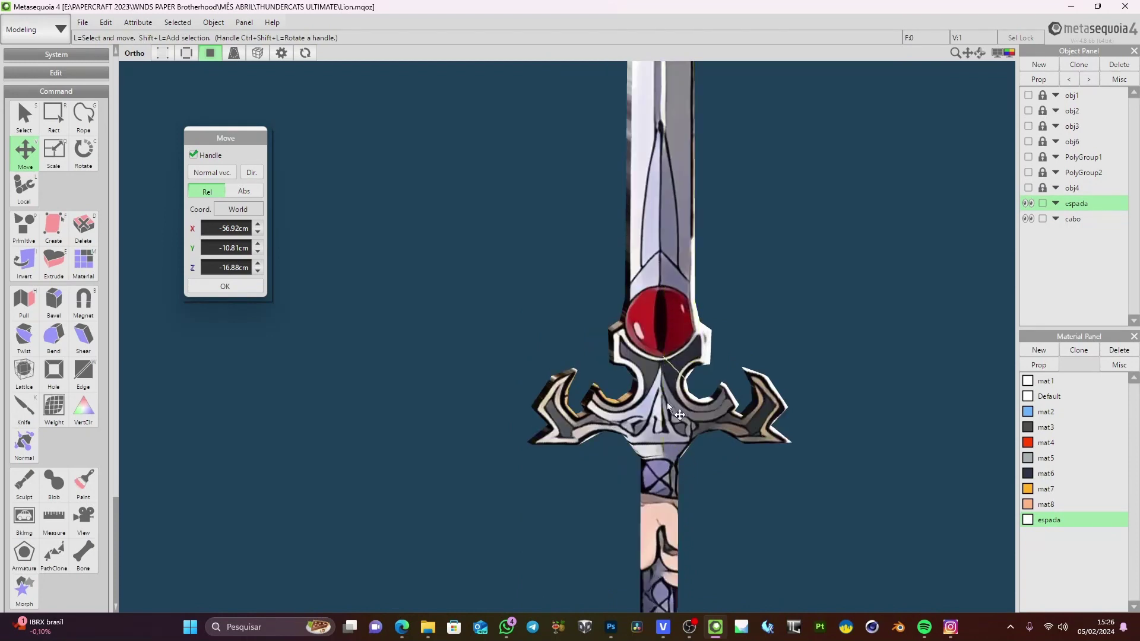
{"action": "right_click_drag", "start_coordinate": [668, 406], "coordinate": [669, 455]}
{"action": "middle_click_drag", "start_coordinate": [669, 455], "coordinate": [649, 350]}
{"action": "scroll", "coordinate": [661, 410], "scroll_direction": "down", "scroll_amount": 3}
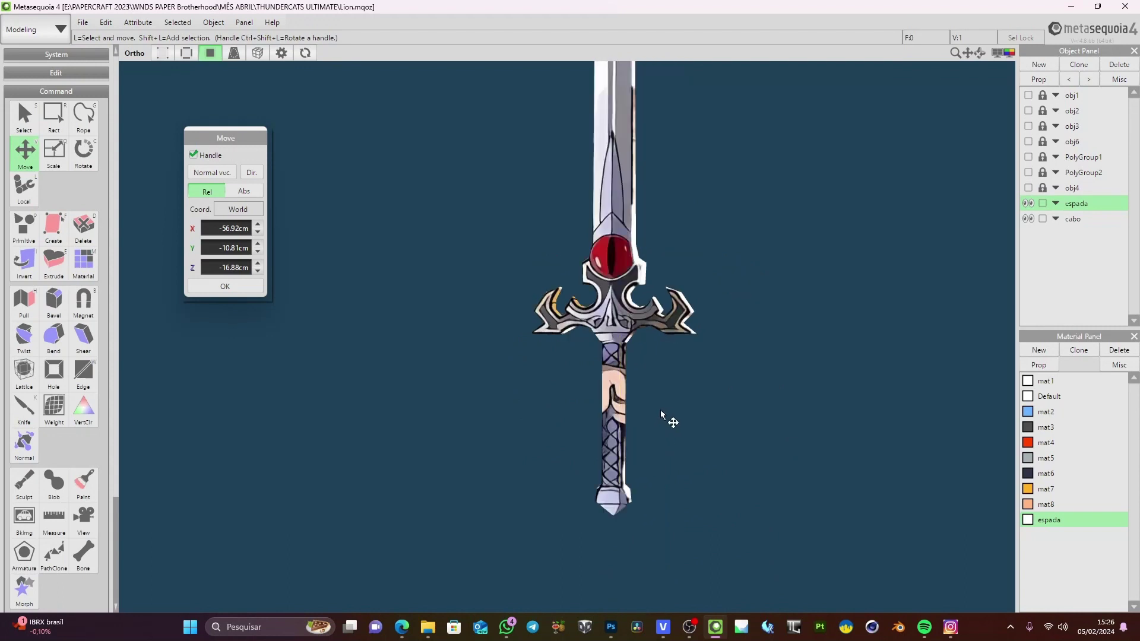
{"action": "mouse_move", "coordinate": [661, 414]}
{"action": "right_mouse_down"}
{"action": "mouse_move", "coordinate": [542, 402]}
{"action": "mouse_move", "coordinate": [657, 405]}
{"action": "mouse_move", "coordinate": [677, 419]}
{"action": "mouse_move", "coordinate": [663, 416]}
{"action": "right_mouse_up"}
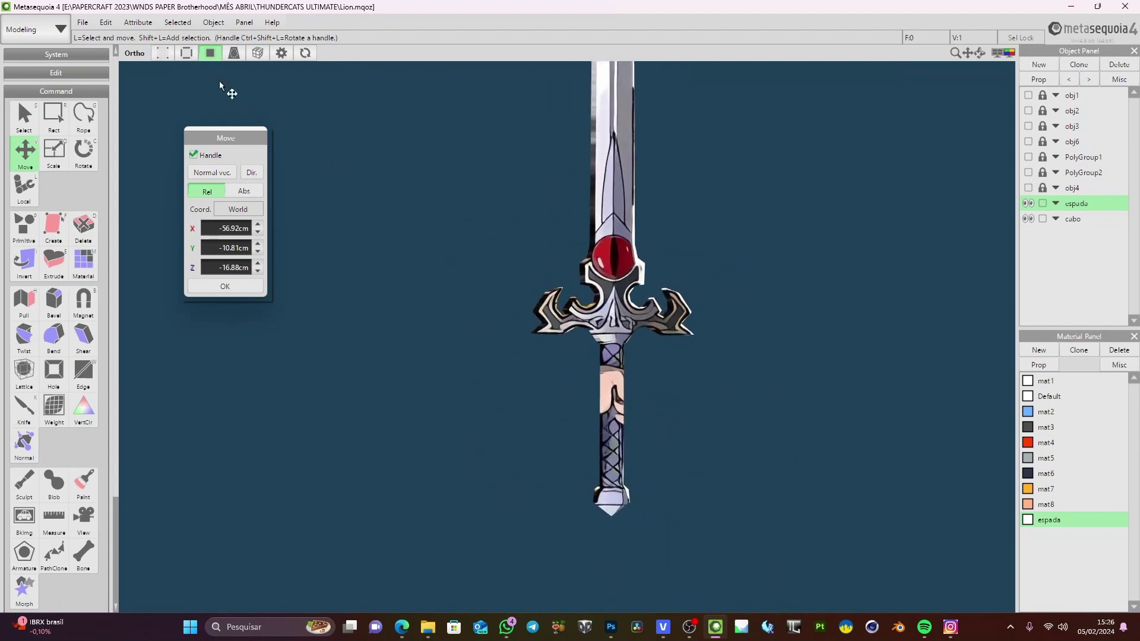
Display the points and lines again and examine the mapping over the whole sword
{"action": "left_click", "coordinate": [185, 54]}
{"action": "right_click_drag", "start_coordinate": [635, 376], "coordinate": [682, 417]}
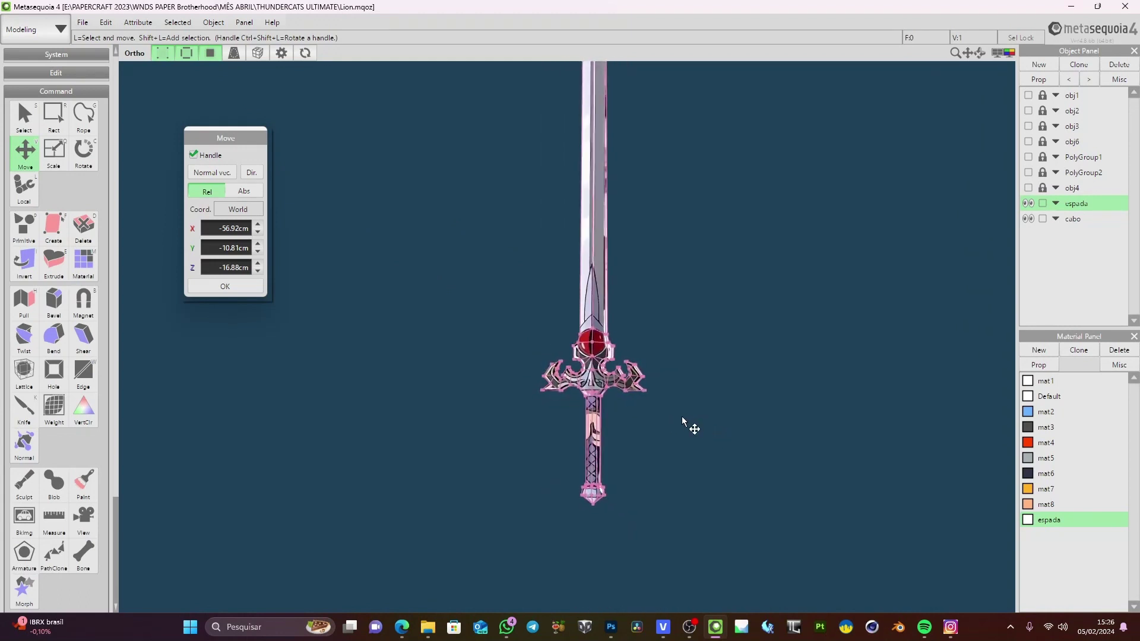
{"action": "scroll", "coordinate": [682, 417], "scroll_direction": "down", "scroll_amount": 3}
{"action": "middle_click_drag", "start_coordinate": [683, 417], "coordinate": [681, 470]}
{"action": "scroll", "coordinate": [681, 470], "scroll_direction": "up", "scroll_amount": 5}
{"action": "right_click_drag", "start_coordinate": [688, 477], "coordinate": [680, 336]}
{"action": "scroll", "coordinate": [699, 481], "scroll_direction": "down", "scroll_amount": 5}
{"action": "left_click", "coordinate": [715, 329]}
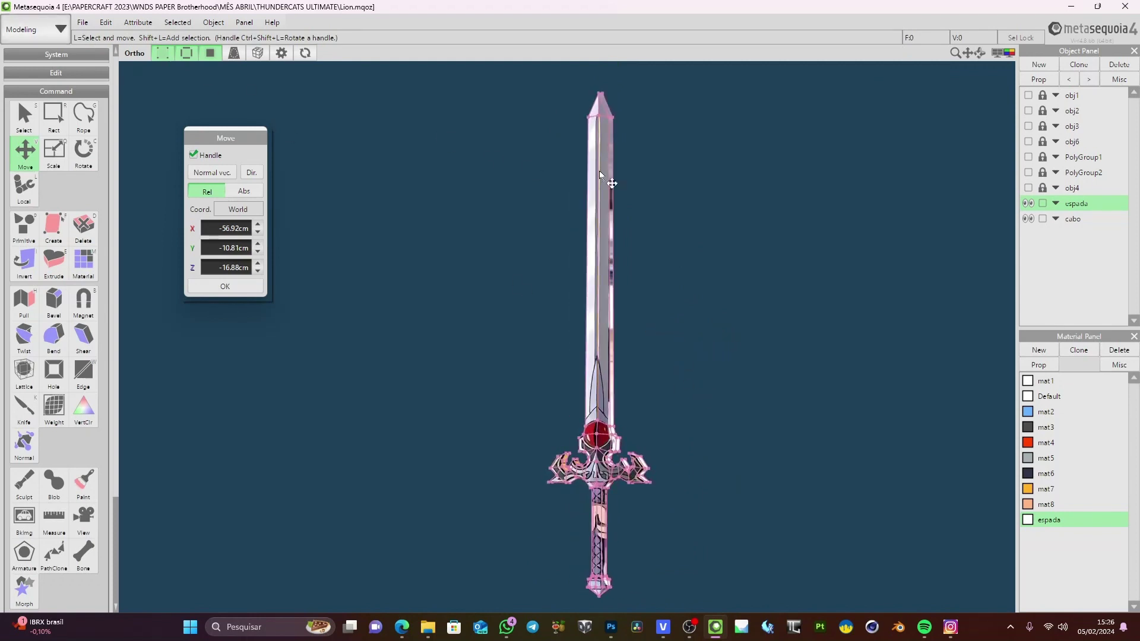
Undo the sword's move along with its planar projection, and redo only the projection
{"action": "key", "text": "ctrl+z"}
{"action": "key", "text": "ctrl+z"}
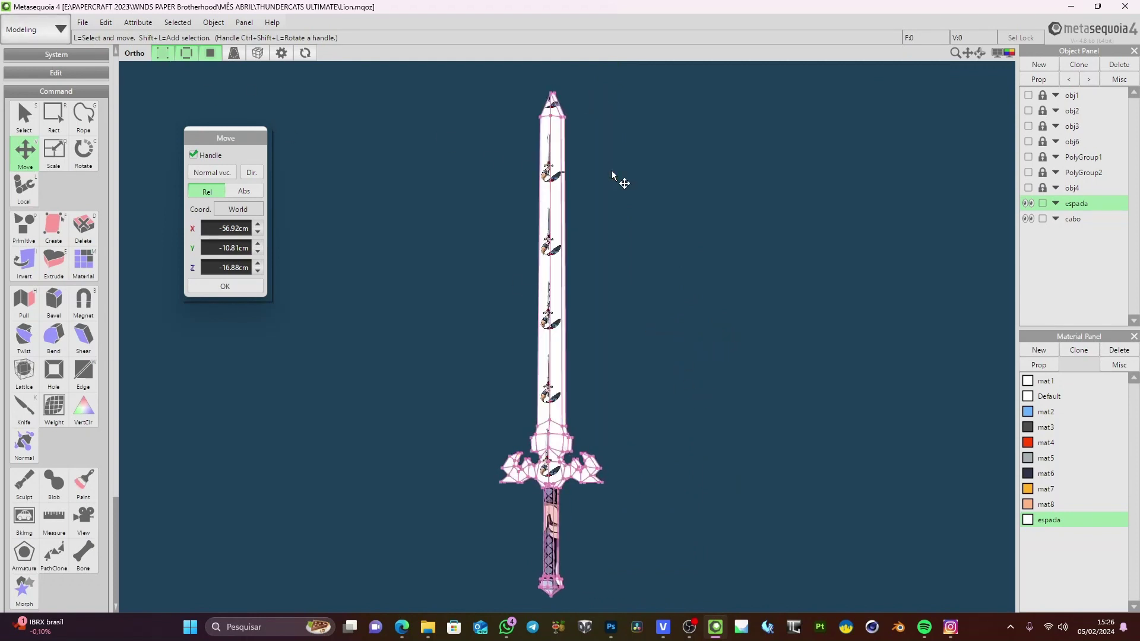
{"action": "key", "text": "ctrl+y"}
{"action": "mouse_move", "coordinate": [611, 172]}
{"action": "right_mouse_down"}
{"action": "mouse_move", "coordinate": [678, 211]}
{"action": "mouse_move", "coordinate": [596, 267]}
{"action": "right_mouse_up"}
Select all of the espada object, try moving it -11.90 cm along X, undo the move and deselect
{"action": "key", "text": "ctrl+a"}
{"action": "left_click_drag", "start_coordinate": [497, 348], "coordinate": [543, 348]}
{"action": "key", "text": "ctrl+z"}
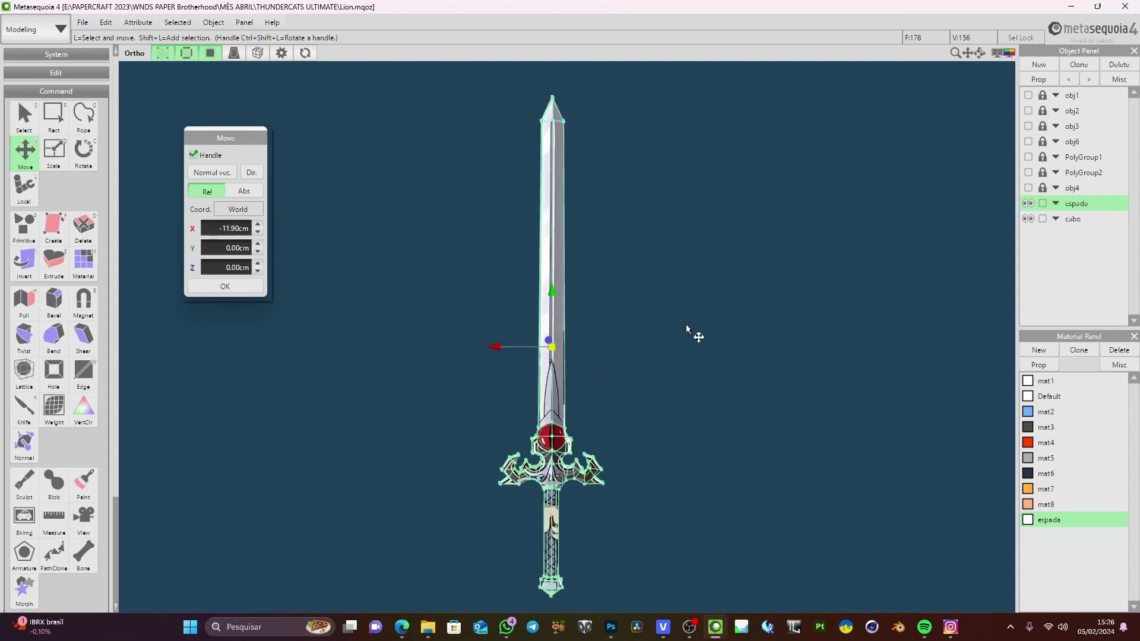
{"action": "right_click_drag", "start_coordinate": [686, 327], "coordinate": [639, 285]}
{"action": "middle_click_drag", "start_coordinate": [639, 285], "coordinate": [701, 264]}
{"action": "left_click", "coordinate": [713, 273]}
Lock the cabo object so that only the espada object can be edited
{"action": "right_click_drag", "start_coordinate": [717, 321], "coordinate": [742, 327]}
{"action": "scroll", "coordinate": [715, 225], "scroll_direction": "up", "scroll_amount": 3}
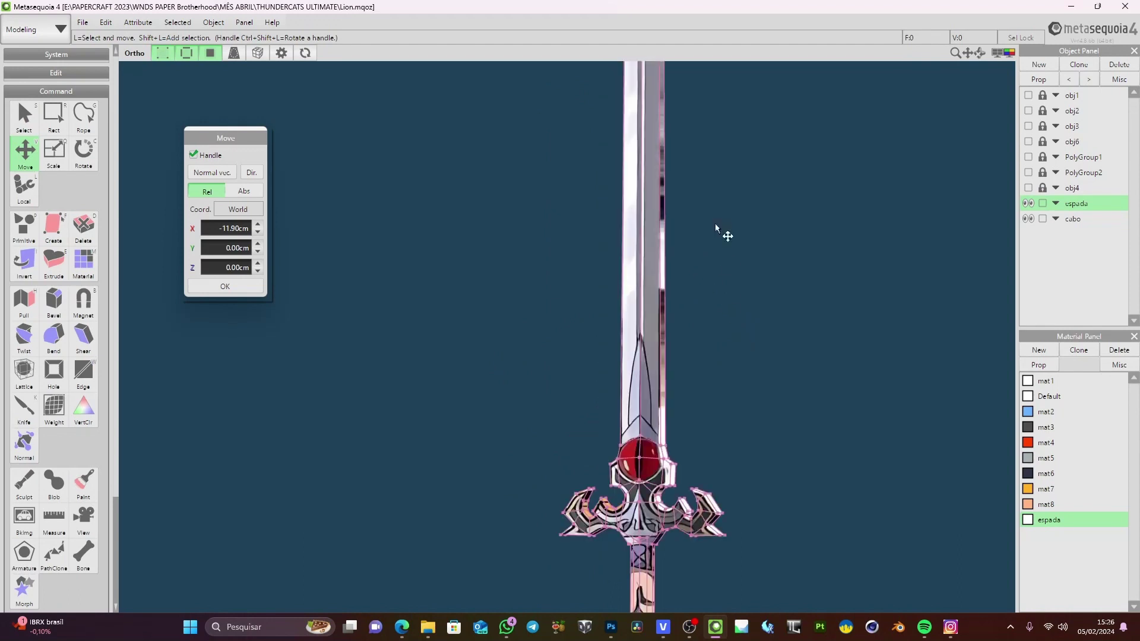
{"action": "middle_click_drag", "start_coordinate": [715, 223], "coordinate": [679, 354]}
{"action": "left_click", "coordinate": [1043, 218]}
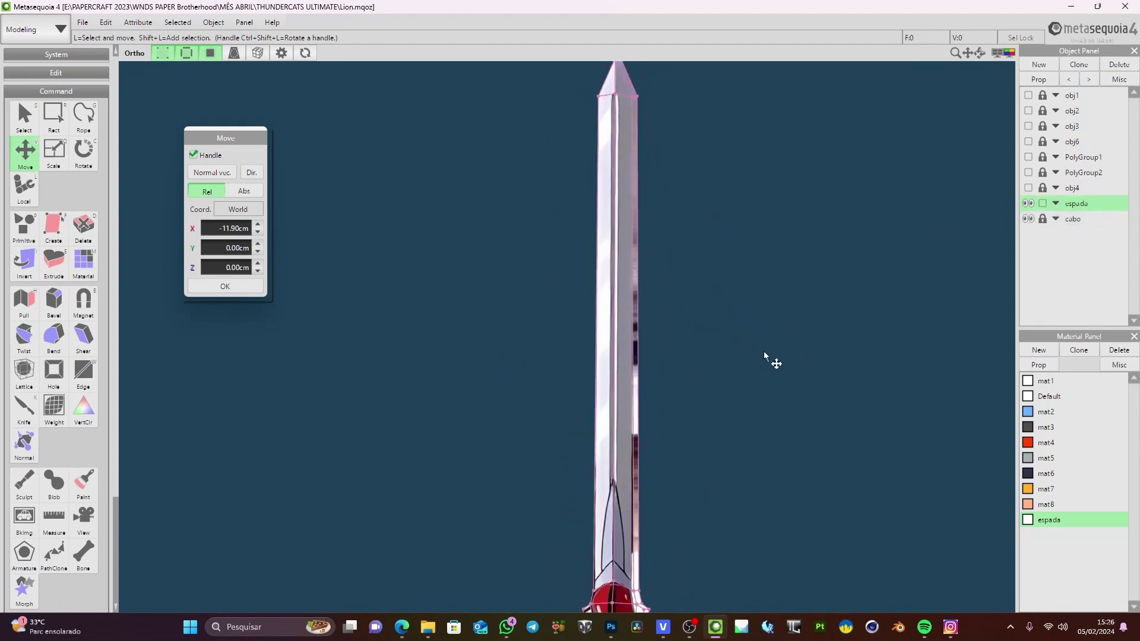
Join the front and back vertices at the tip of the blade into a single point
{"action": "right_click_drag", "start_coordinate": [705, 216], "coordinate": [669, 287]}
{"action": "scroll", "coordinate": [687, 206], "scroll_direction": "up", "scroll_amount": 5}
{"action": "middle_click_drag", "start_coordinate": [687, 206], "coordinate": [570, 482]}
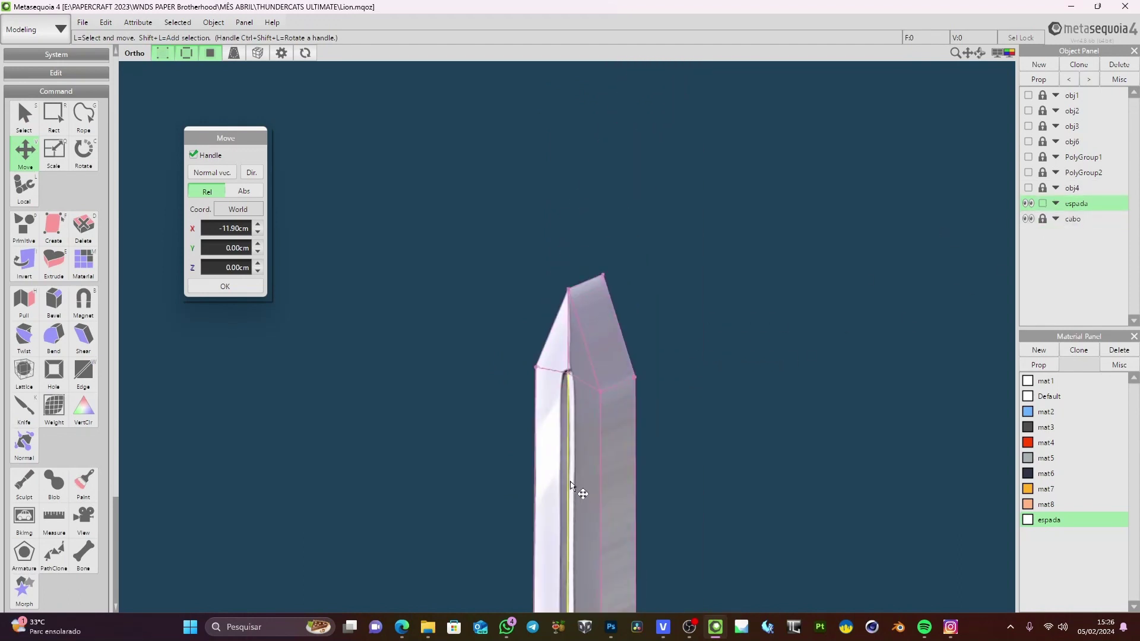
{"action": "right_click_drag", "start_coordinate": [570, 485], "coordinate": [668, 220]}
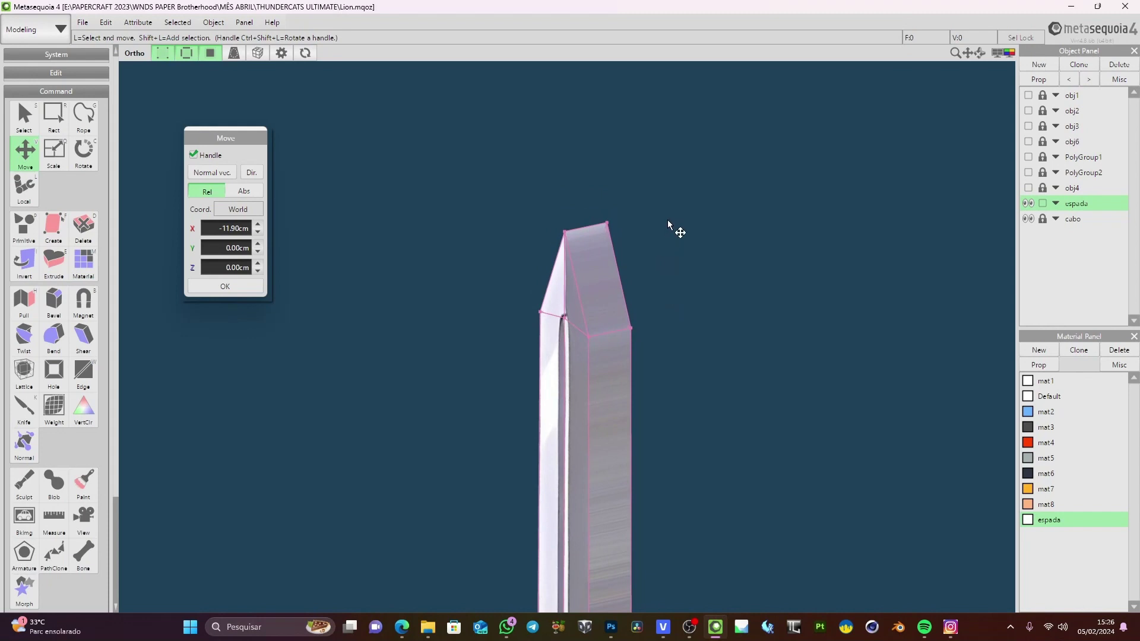
{"action": "left_click", "coordinate": [569, 249]}
{"action": "key", "text": "ctrl+j"}
{"action": "left_click", "coordinate": [193, 23]}
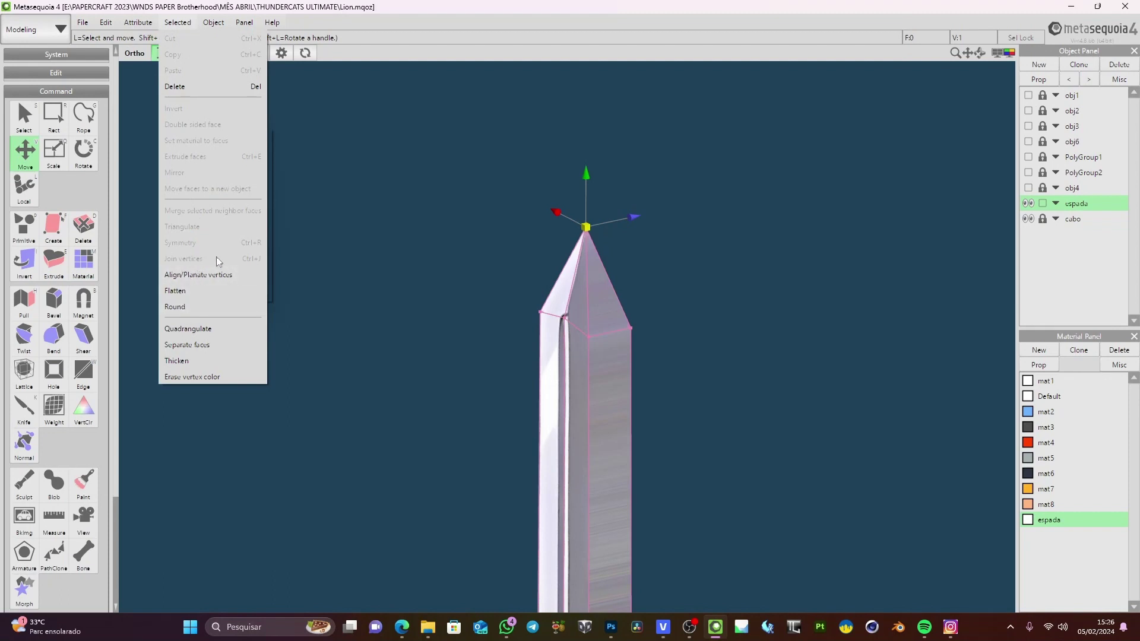
{"action": "left_click", "coordinate": [626, 267]}
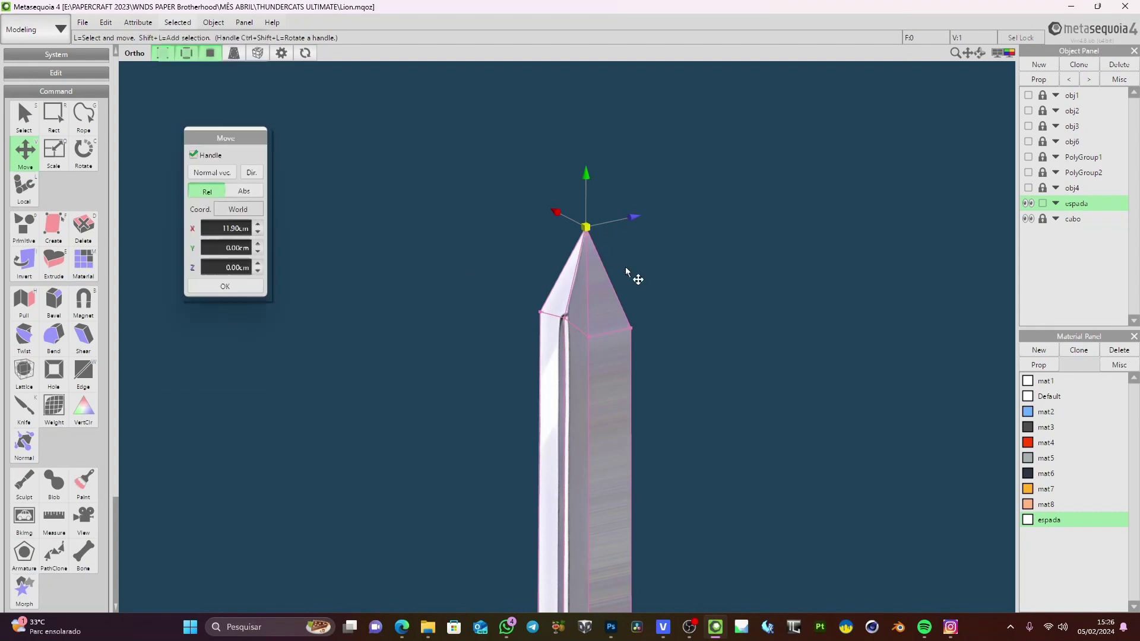
{"action": "right_click_drag", "start_coordinate": [626, 267], "coordinate": [680, 176]}
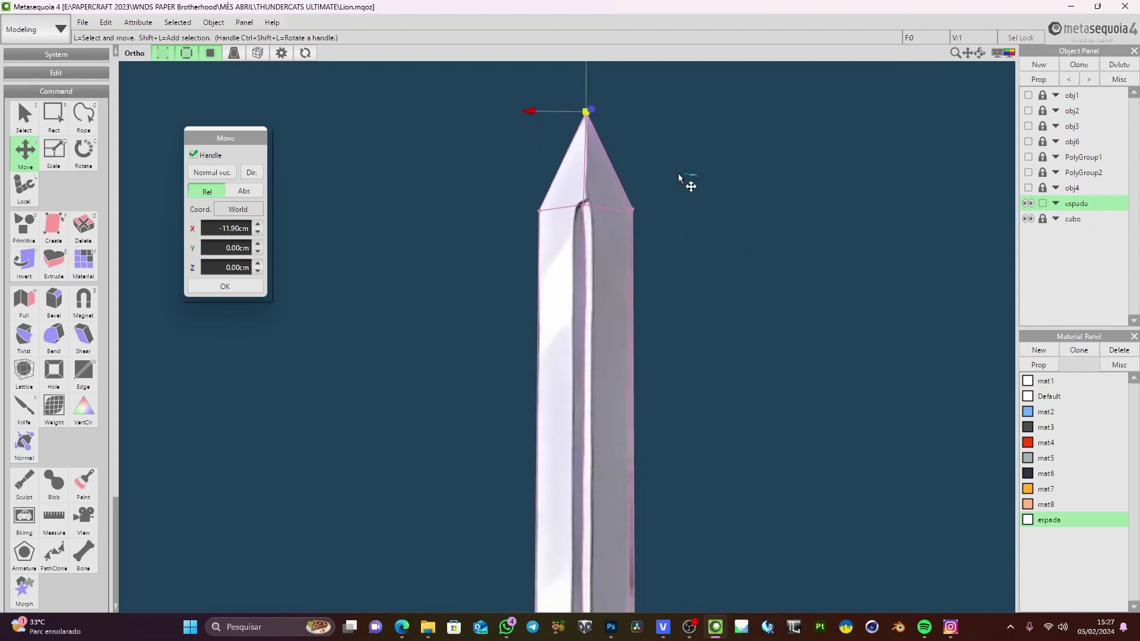
Join the front and back vertex pair at each of the two shoulders just below the blade's tip
{"action": "left_click", "coordinate": [629, 210], "text": "shift"}
{"action": "left_click", "coordinate": [177, 23]}
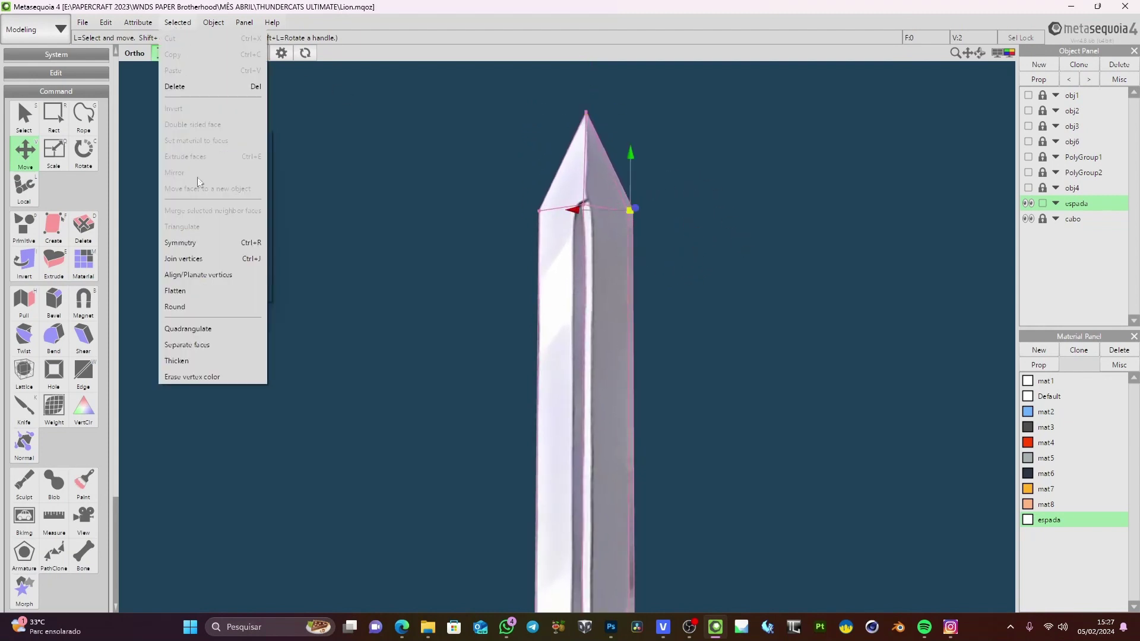
{"action": "right_click_drag", "start_coordinate": [714, 247], "coordinate": [755, 256]}
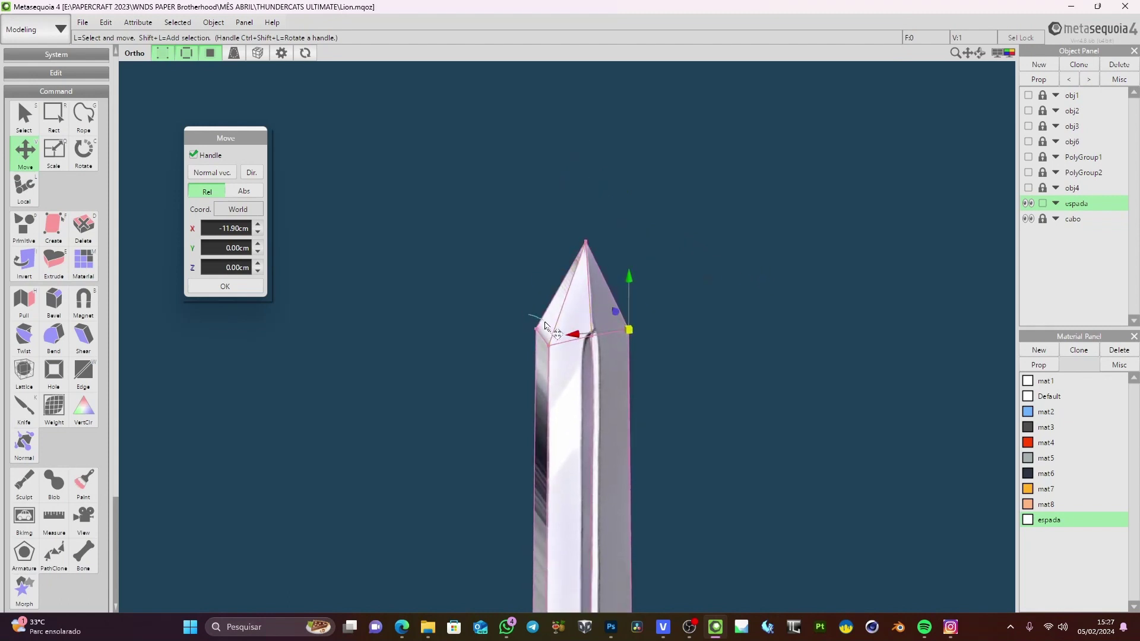
{"action": "left_click_drag", "start_coordinate": [505, 339], "coordinate": [500, 329]}
{"action": "key", "text": "ctrl+j"}
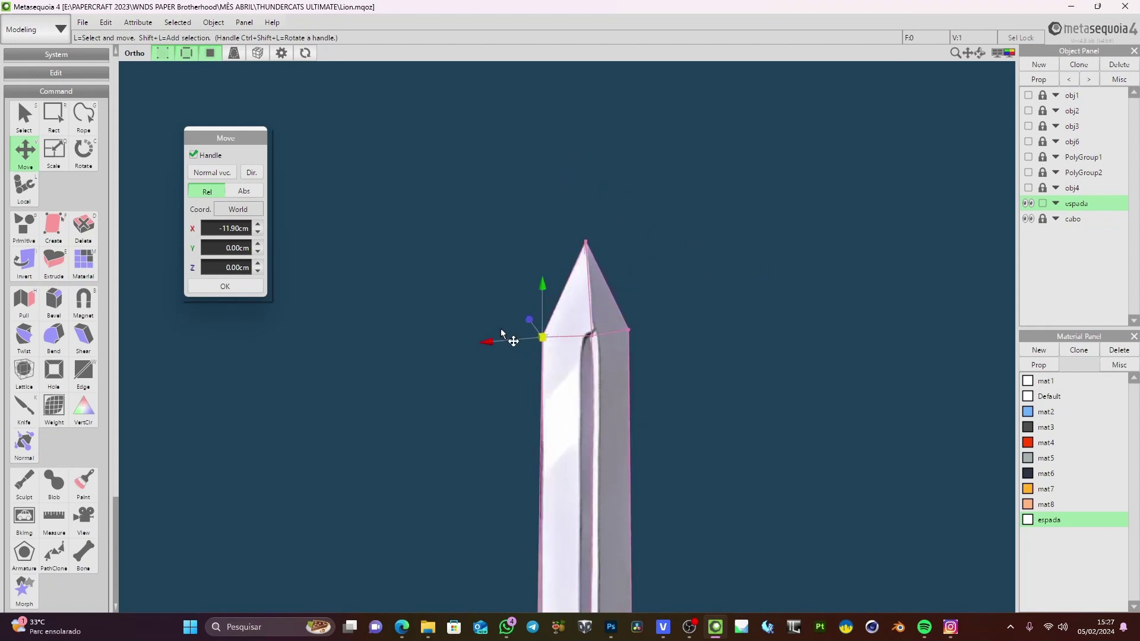
Join the front and back vertex pair on each side of the blade's base, beside the red gem, and deselect
{"action": "mouse_move", "coordinate": [570, 510]}
{"action": "middle_mouse_down"}
{"action": "mouse_move", "coordinate": [558, 487]}
{"action": "mouse_move", "coordinate": [564, 250]}
{"action": "middle_mouse_up"}
{"action": "scroll", "coordinate": [558, 488], "scroll_direction": "down", "scroll_amount": 2}
{"action": "middle_click_drag", "start_coordinate": [573, 417], "coordinate": [576, 196]}
{"action": "middle_click_drag", "start_coordinate": [564, 443], "coordinate": [602, 236]}
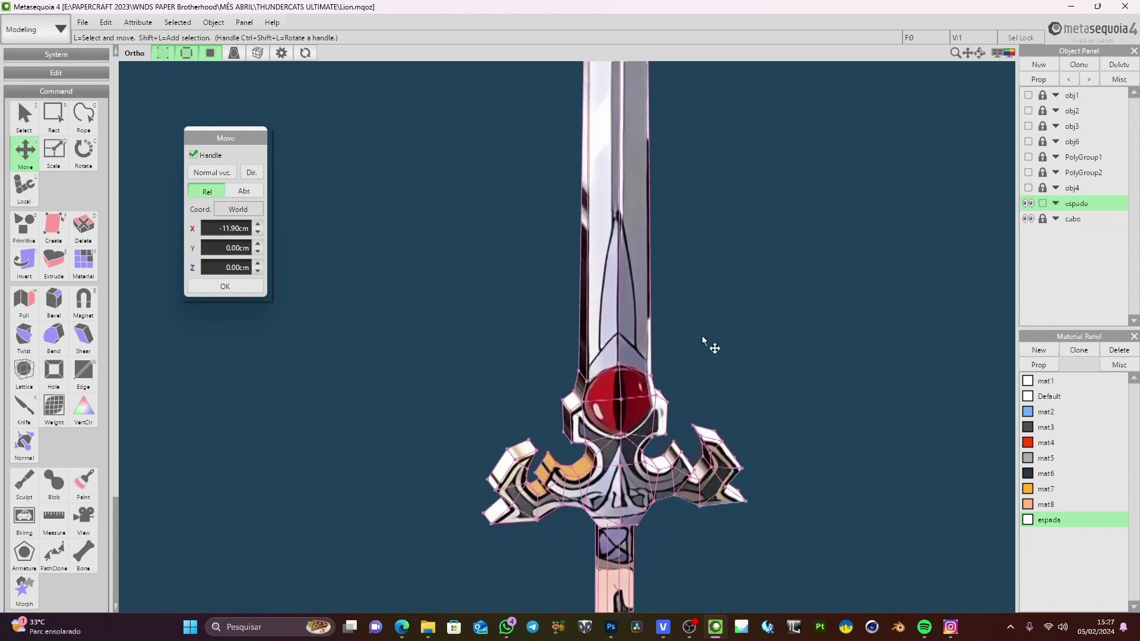
{"action": "right_click_drag", "start_coordinate": [703, 336], "coordinate": [709, 306]}
{"action": "scroll", "coordinate": [710, 306], "scroll_direction": "up", "scroll_amount": 6}
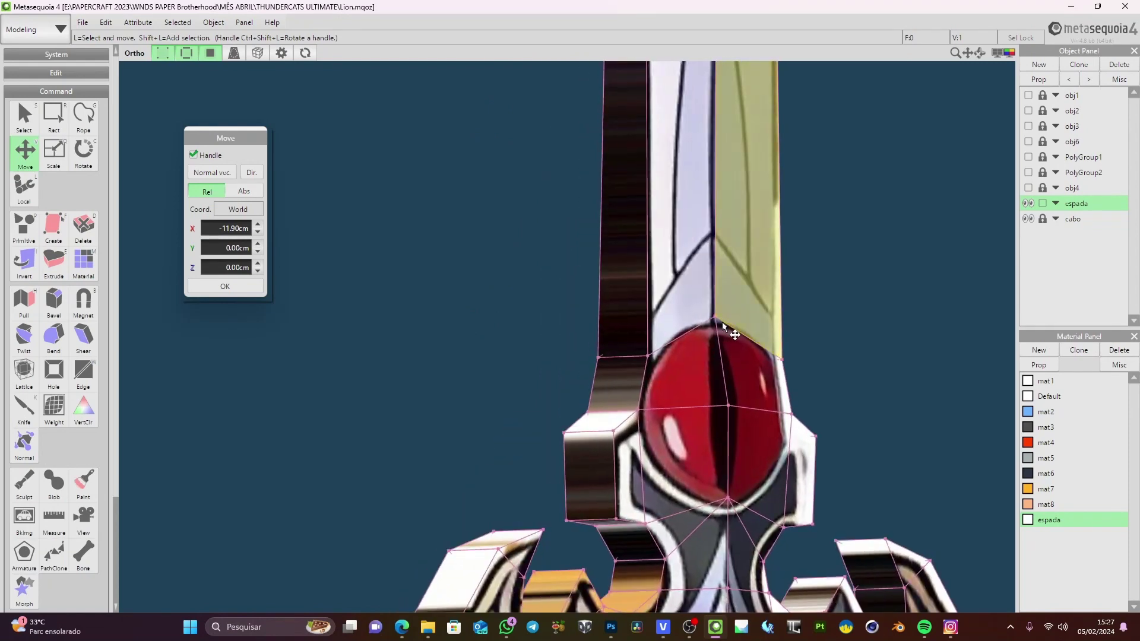
{"action": "right_click_drag", "start_coordinate": [573, 350], "coordinate": [625, 350]}
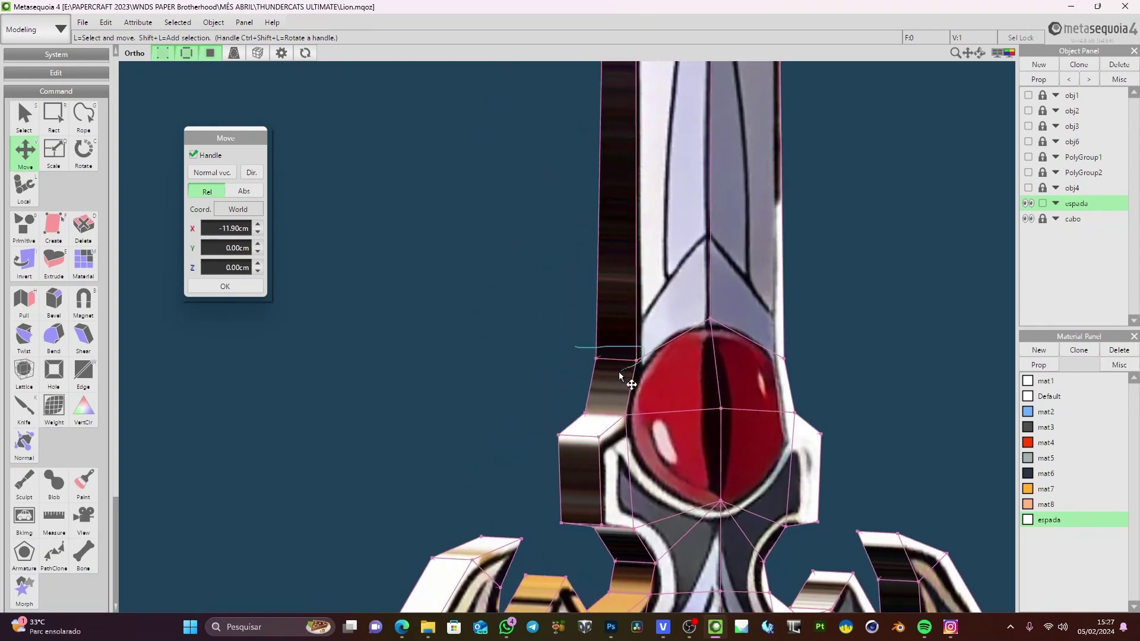
{"action": "left_click_drag", "start_coordinate": [619, 376], "coordinate": [542, 351]}
{"action": "key", "text": "ctrl+j"}
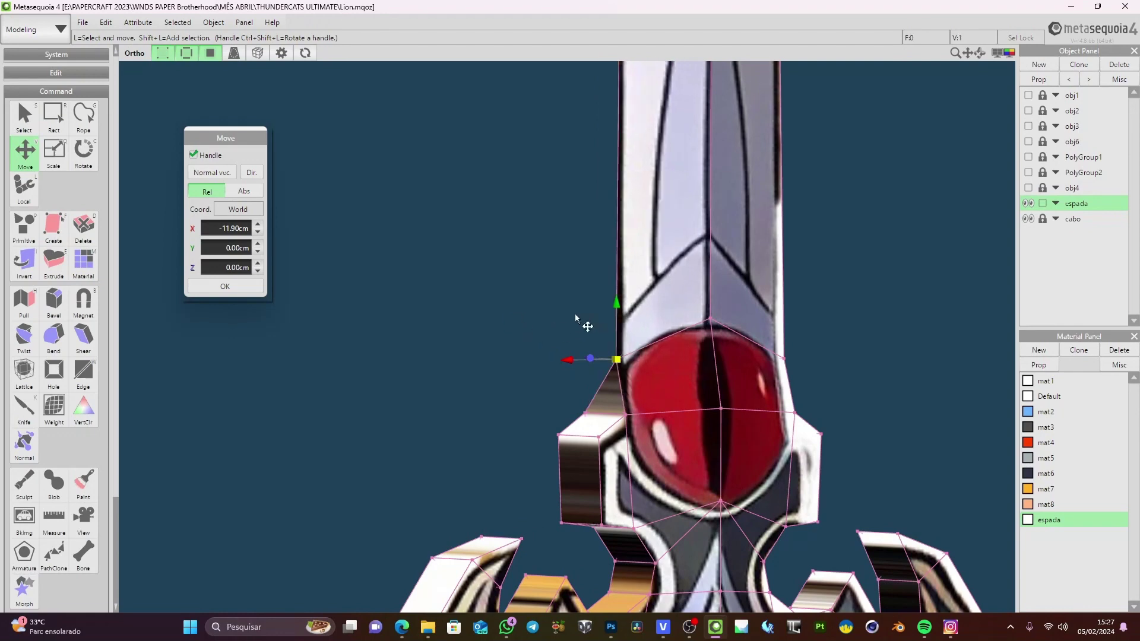
{"action": "right_click_drag", "start_coordinate": [575, 315], "coordinate": [535, 318]}
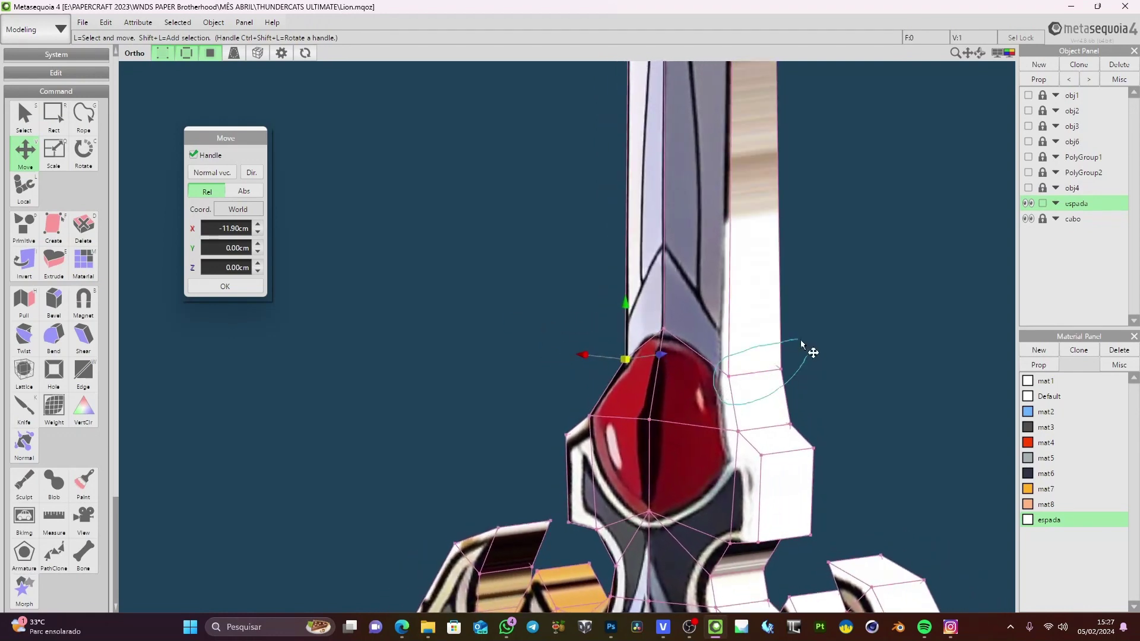
{"action": "left_click_drag", "start_coordinate": [801, 344], "coordinate": [804, 344]}
{"action": "scroll", "coordinate": [804, 345], "scroll_direction": "down", "scroll_amount": 5}
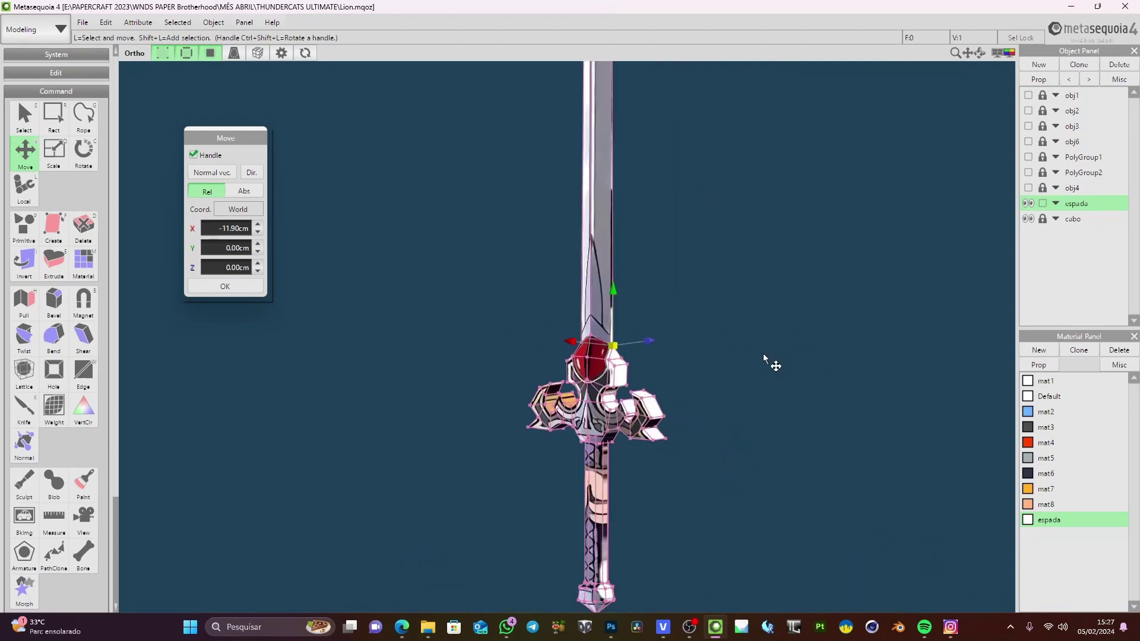
{"action": "left_click", "coordinate": [767, 354]}
Turn off the vertex display and examine the closed blade from tip to guard, front and back
{"action": "right_click_drag", "start_coordinate": [768, 354], "coordinate": [655, 297]}
{"action": "middle_click_drag", "start_coordinate": [655, 297], "coordinate": [687, 524]}
{"action": "middle_click_drag", "start_coordinate": [790, 167], "coordinate": [796, 304]}
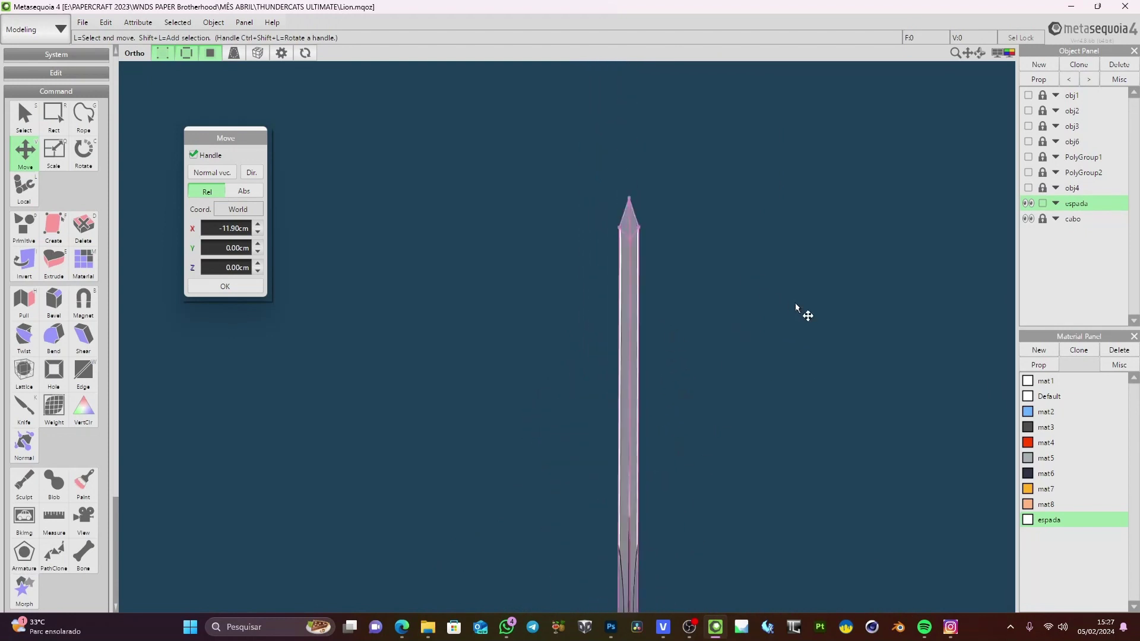
{"action": "right_click_drag", "start_coordinate": [796, 307], "coordinate": [683, 272]}
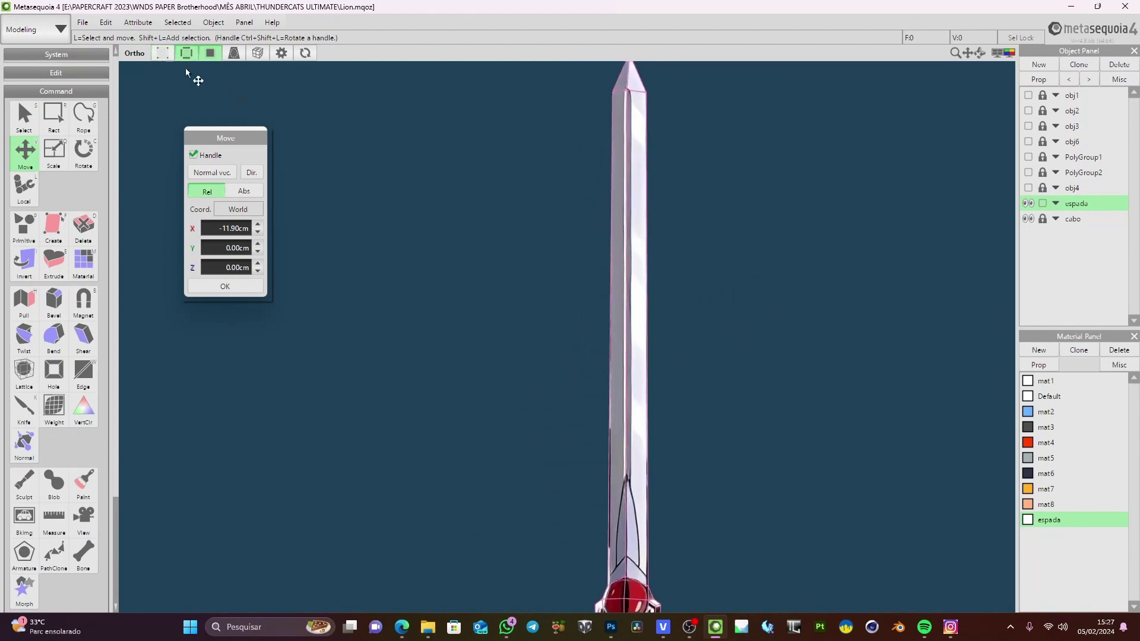
{"action": "middle_click_drag", "start_coordinate": [639, 364], "coordinate": [615, 188]}
{"action": "right_click_drag", "start_coordinate": [697, 294], "coordinate": [689, 288]}
{"action": "scroll", "coordinate": [664, 425], "scroll_direction": "up", "scroll_amount": 4}
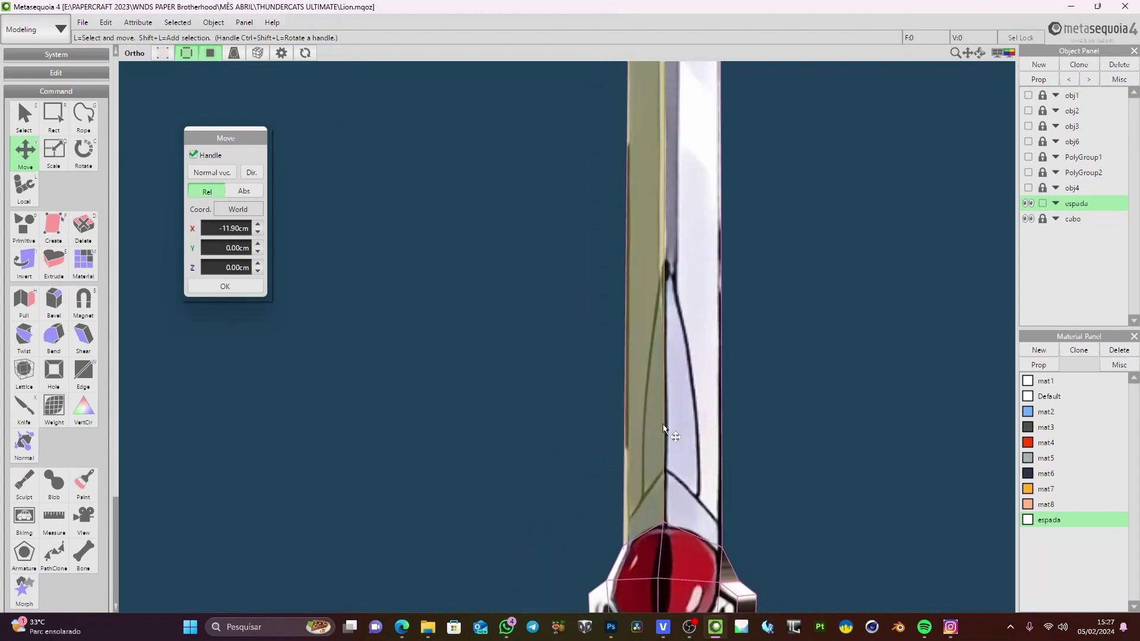
{"action": "right_click_drag", "start_coordinate": [664, 428], "coordinate": [666, 364]}
{"action": "scroll", "coordinate": [782, 418], "scroll_direction": "down", "scroll_amount": 3}
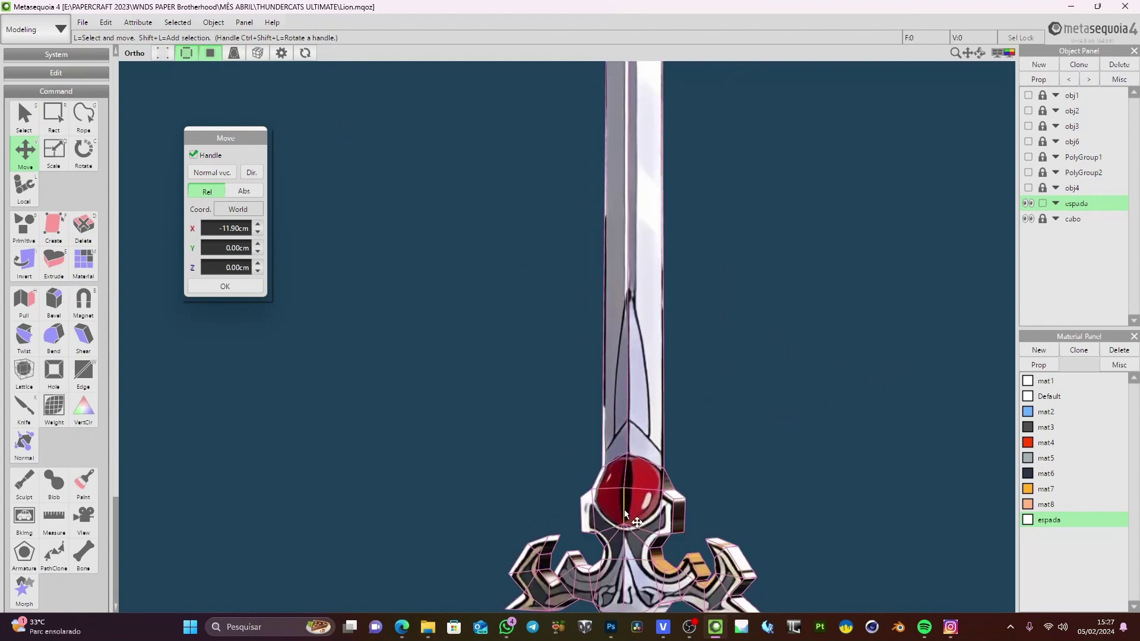
Change the espada object's edge colour to black in its object properties
{"action": "double_click", "coordinate": [1071, 205]}
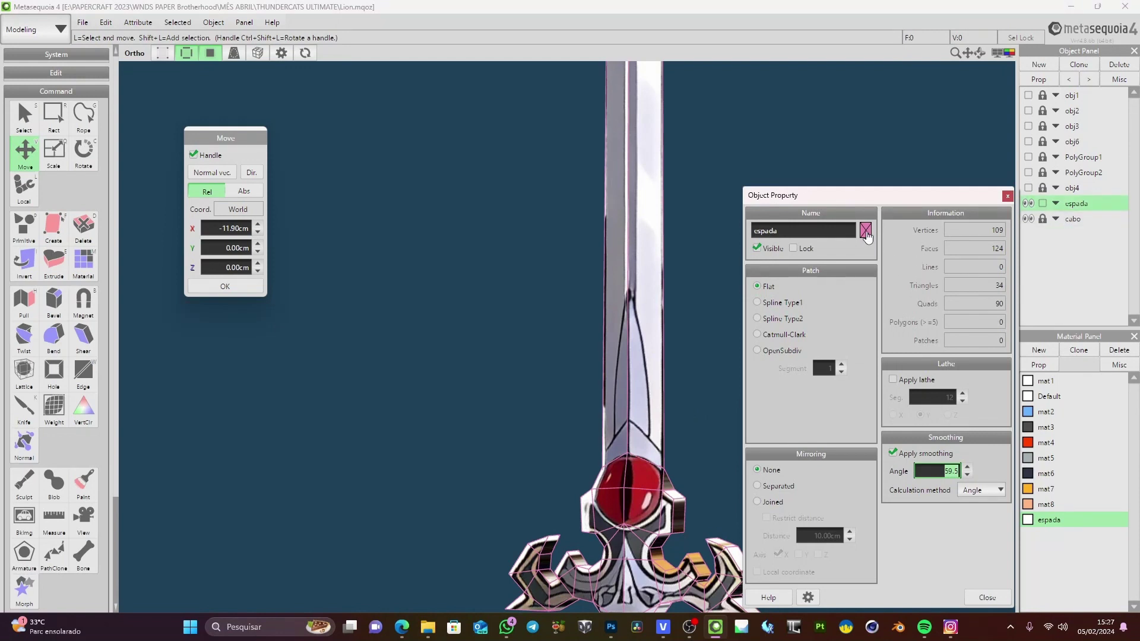
{"action": "left_click", "coordinate": [865, 231]}
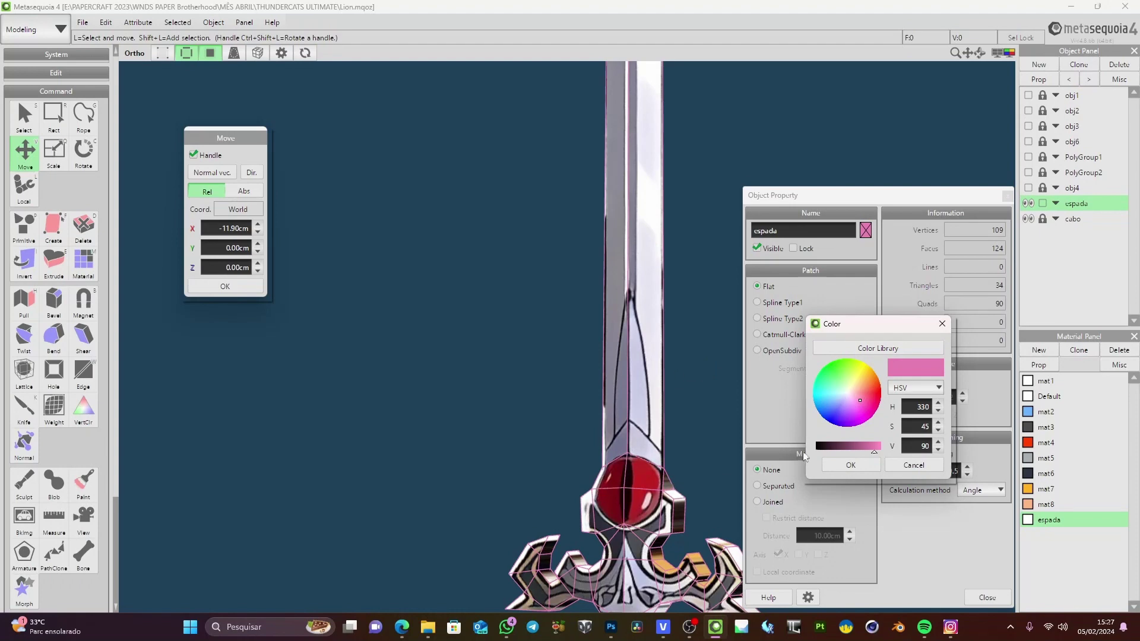
{"action": "left_click_drag", "start_coordinate": [840, 450], "coordinate": [816, 450]}
{"action": "left_click", "coordinate": [849, 466]}
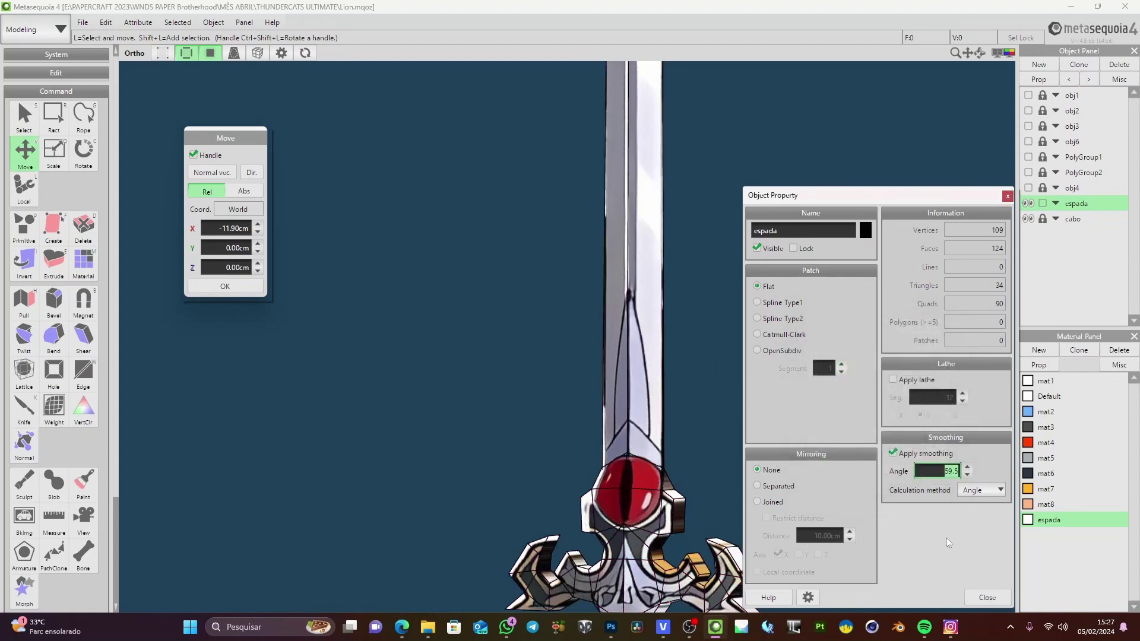
{"action": "left_click", "coordinate": [987, 597]}
Turn off the face display to view the sword and its handle as a wireframe
{"action": "scroll", "coordinate": [801, 390], "scroll_direction": "down", "scroll_amount": 4}
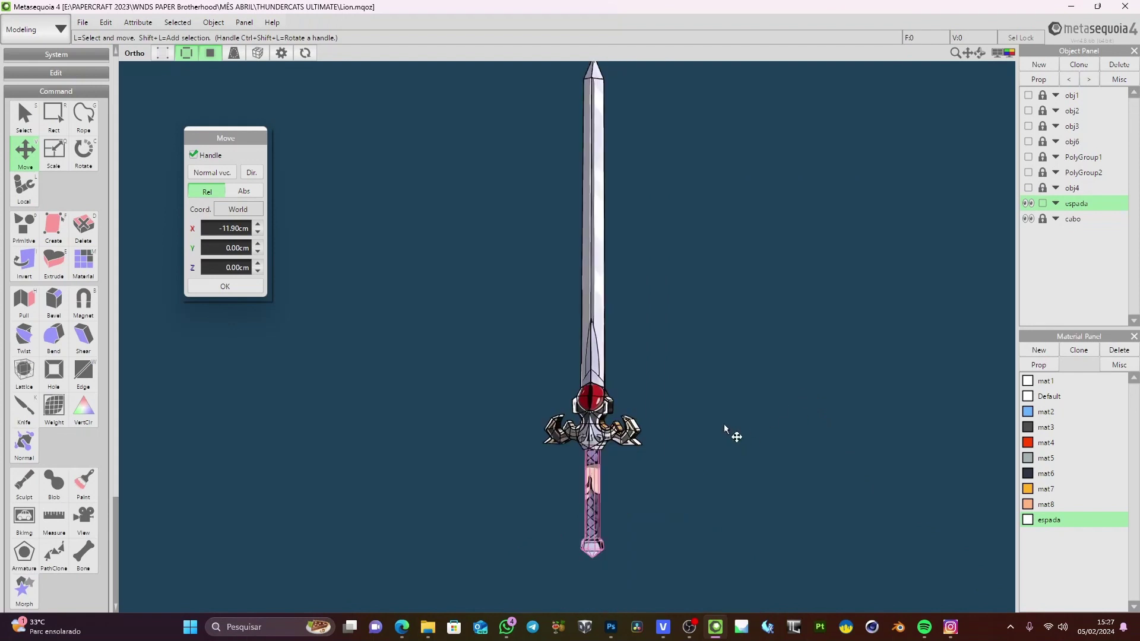
{"action": "middle_click_drag", "start_coordinate": [725, 423], "coordinate": [732, 397]}
{"action": "right_click_drag", "start_coordinate": [732, 397], "coordinate": [766, 374]}
{"action": "middle_click_drag", "start_coordinate": [716, 280], "coordinate": [717, 335]}
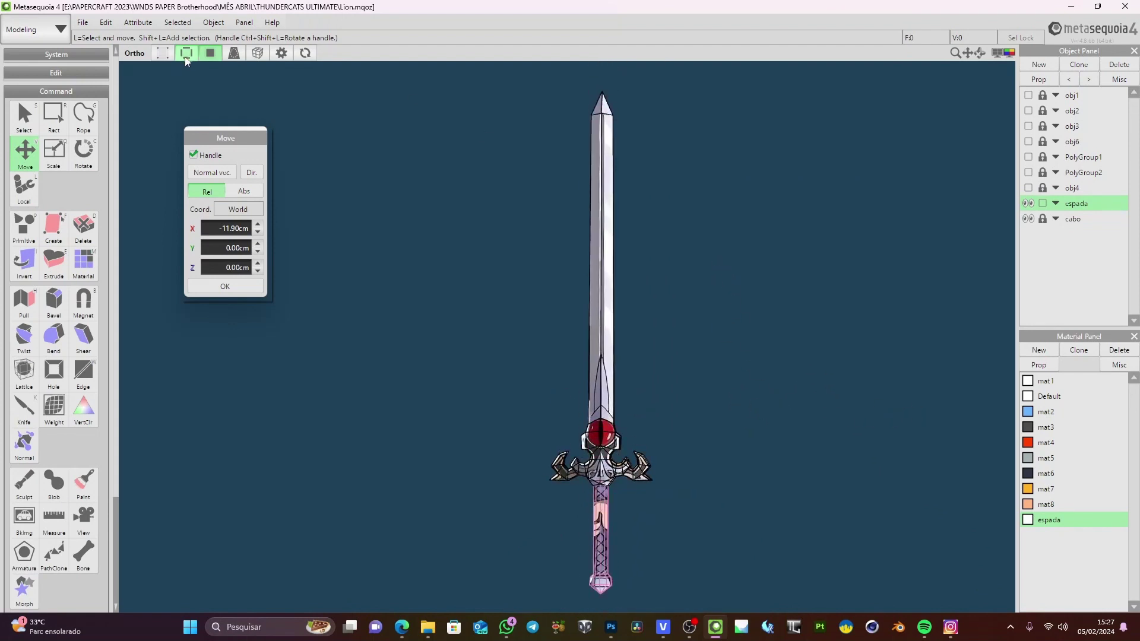
{"action": "left_click", "coordinate": [187, 53]}
{"action": "right_click_drag", "start_coordinate": [428, 323], "coordinate": [655, 341]}
{"action": "middle_click_drag", "start_coordinate": [654, 340], "coordinate": [696, 201]}
{"action": "scroll", "coordinate": [707, 362], "scroll_direction": "down", "scroll_amount": 5}
{"action": "scroll", "coordinate": [723, 368], "scroll_direction": "up", "scroll_amount": 7}
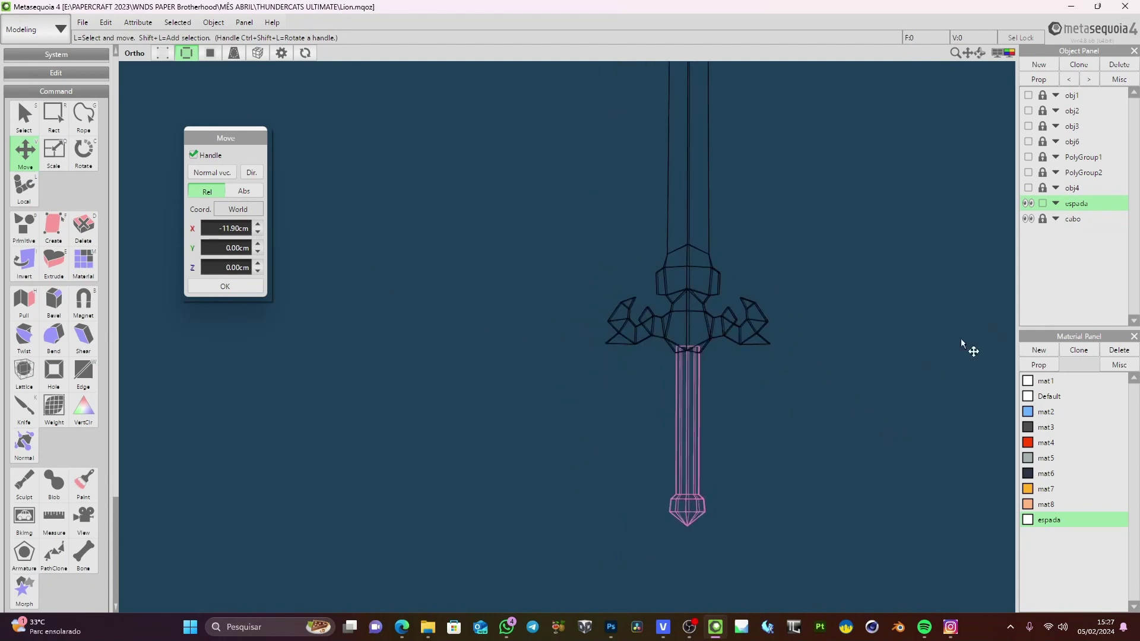
Hide and show the cabo and espada objects in turn to check which part of the wireframe belongs to each
{"action": "left_click", "coordinate": [1027, 220]}
{"action": "left_click", "coordinate": [1028, 219]}
{"action": "right_click_drag", "start_coordinate": [689, 536], "coordinate": [522, 518]}
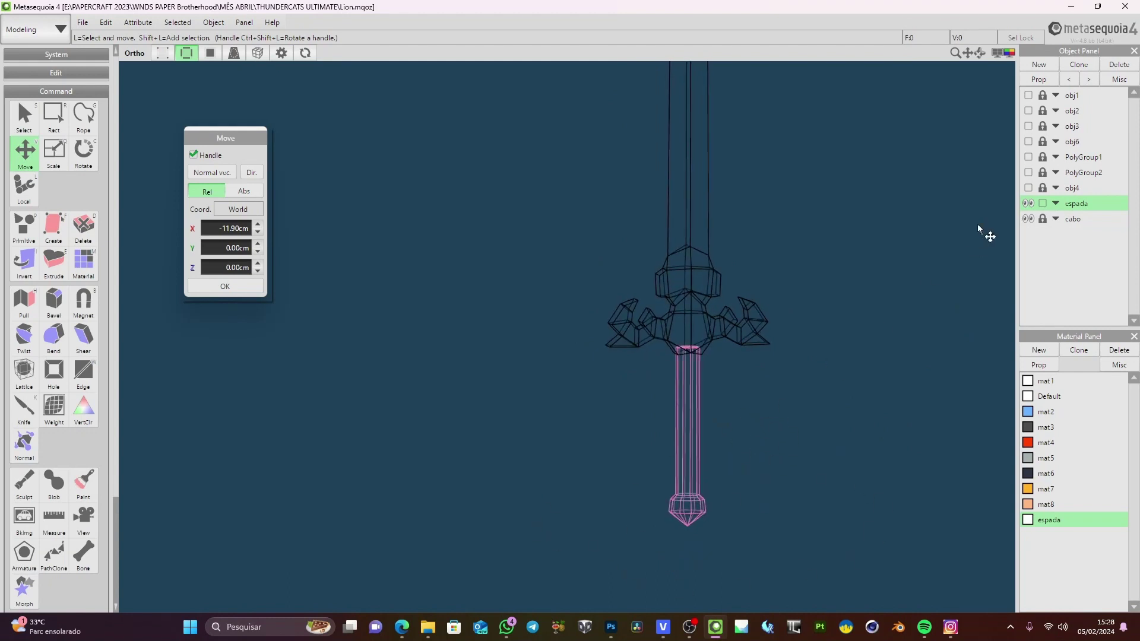
{"action": "left_click", "coordinate": [1028, 203]}
{"action": "left_click", "coordinate": [1028, 203]}
{"action": "right_click_drag", "start_coordinate": [777, 283], "coordinate": [844, 403]}
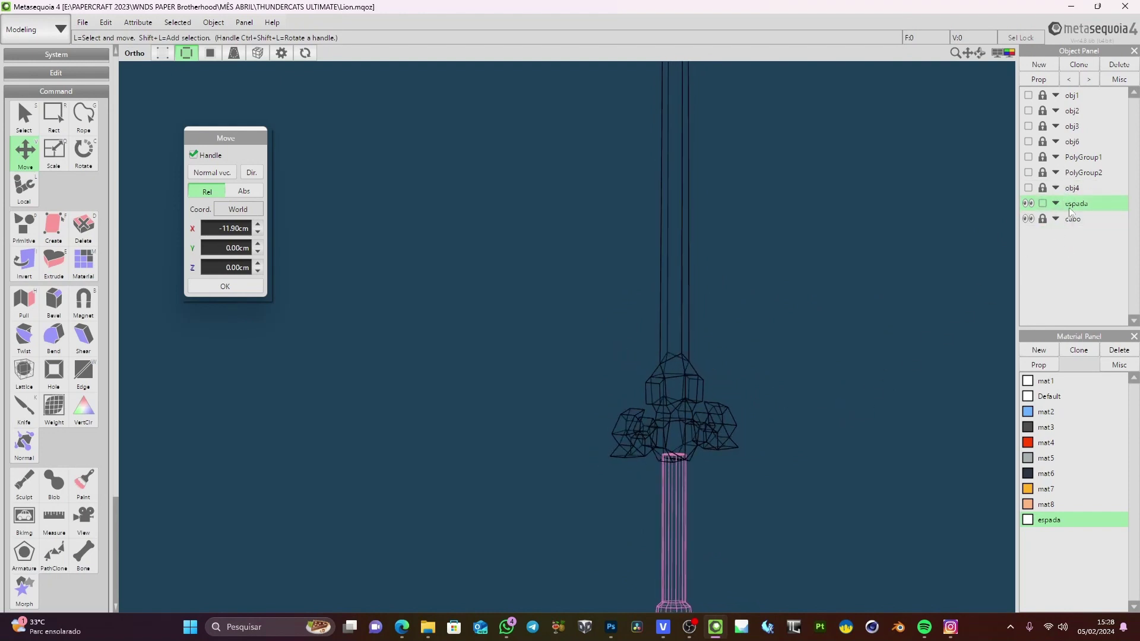
Turn on the display of each object's colour in the object list
{"action": "left_click", "coordinate": [1128, 80]}
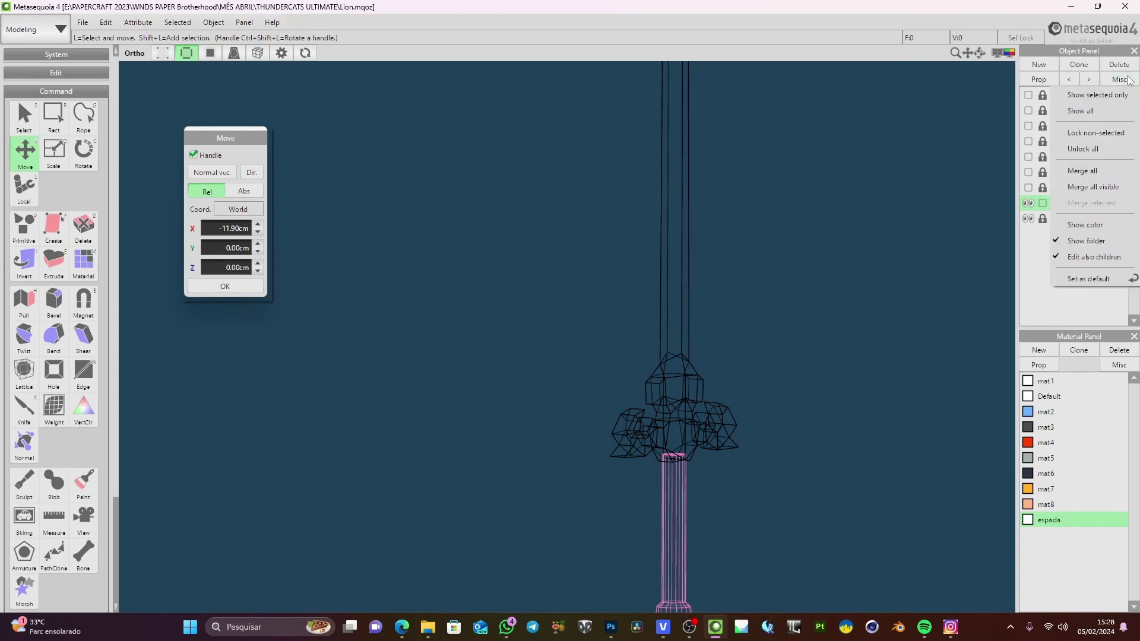
{"action": "left_click", "coordinate": [1128, 81]}
{"action": "left_click", "coordinate": [1128, 80]}
{"action": "left_click", "coordinate": [1086, 226]}
{"action": "right_click_drag", "start_coordinate": [819, 388], "coordinate": [828, 394]}
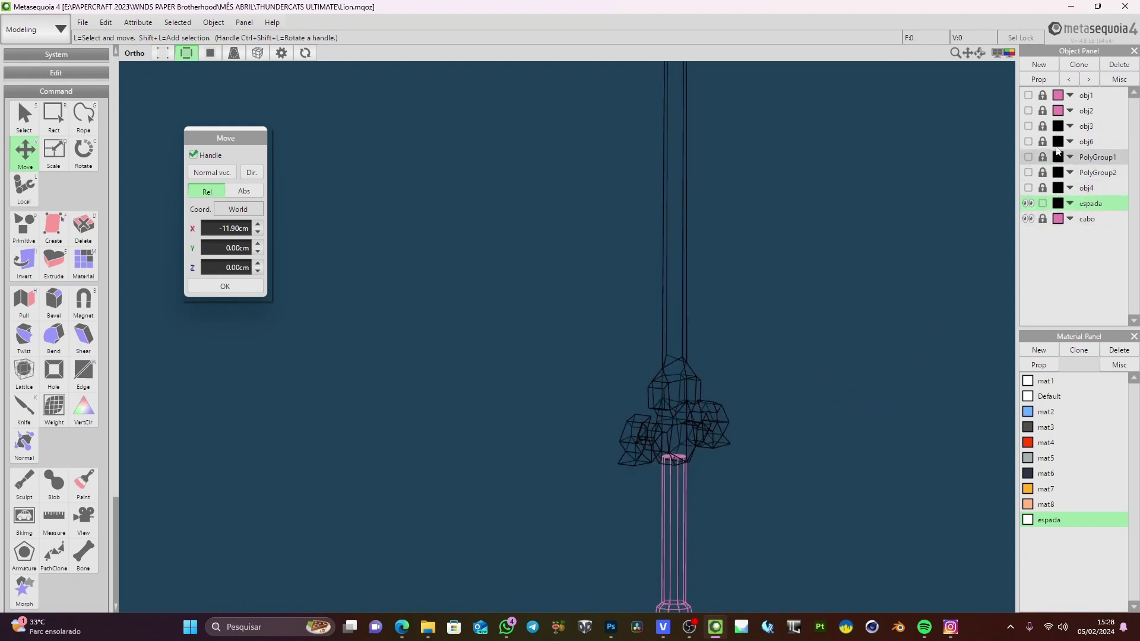
{"action": "right_click_drag", "start_coordinate": [780, 378], "coordinate": [799, 390]}
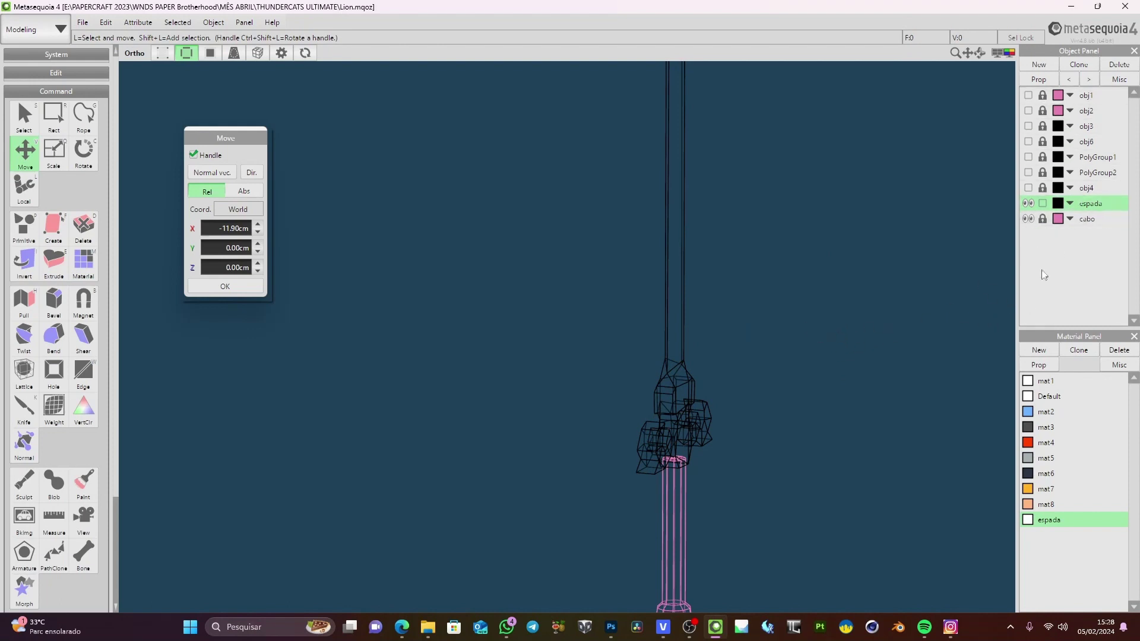
Make the obj4 body mesh visible together with the sword wireframe
{"action": "right_click_drag", "start_coordinate": [808, 326], "coordinate": [878, 293]}
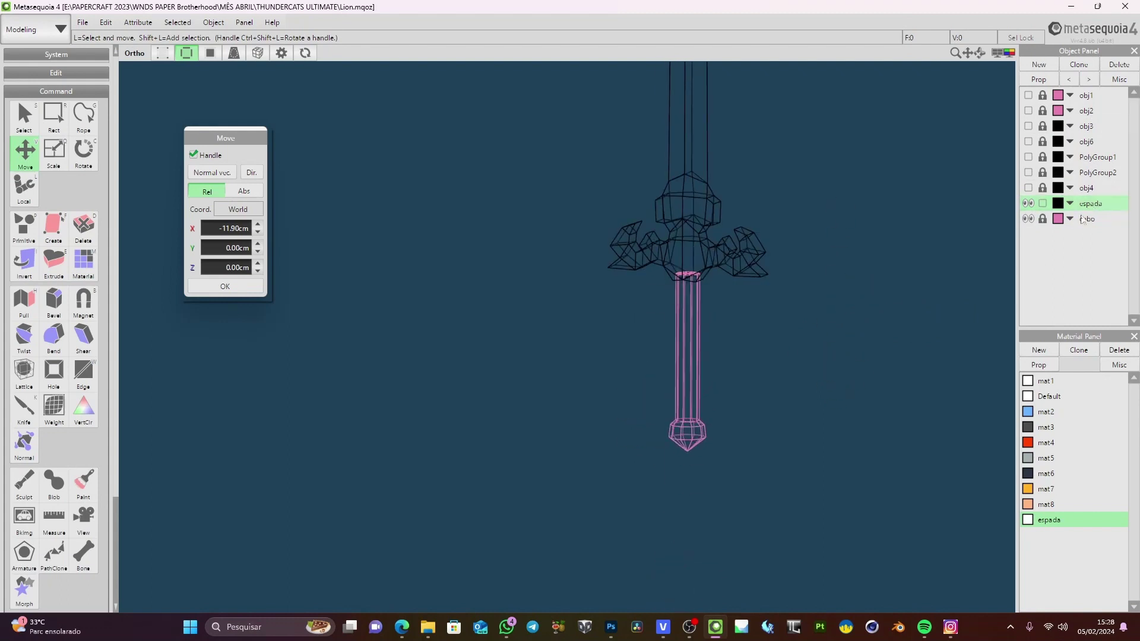
{"action": "left_click", "coordinate": [1064, 189]}
{"action": "left_click", "coordinate": [1028, 188]}
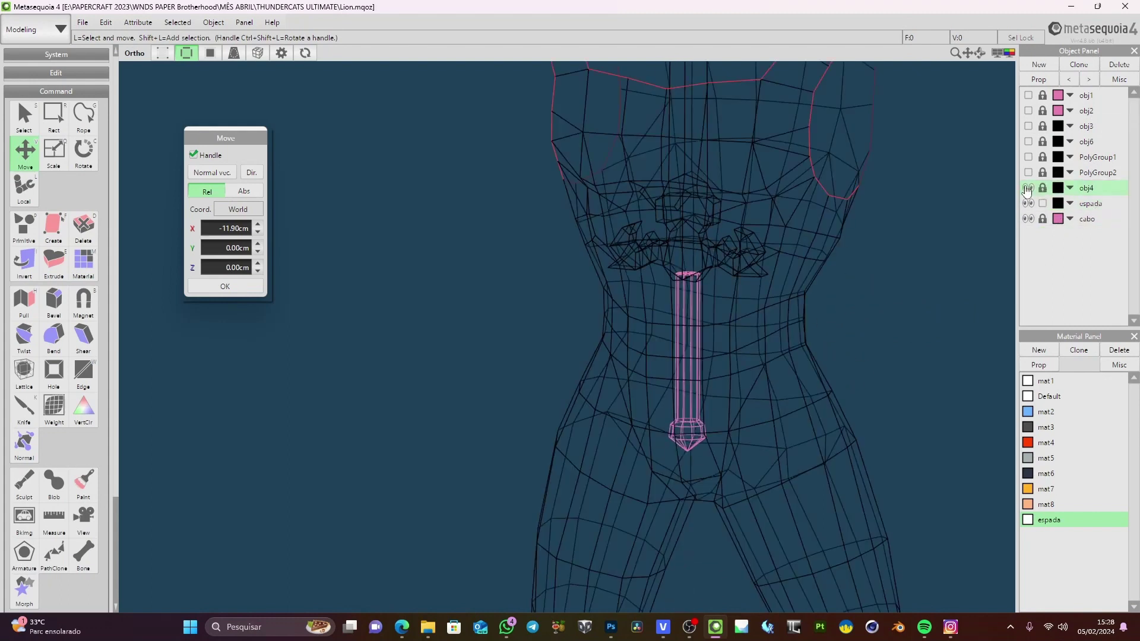
{"action": "double_click", "coordinate": [1060, 189]}
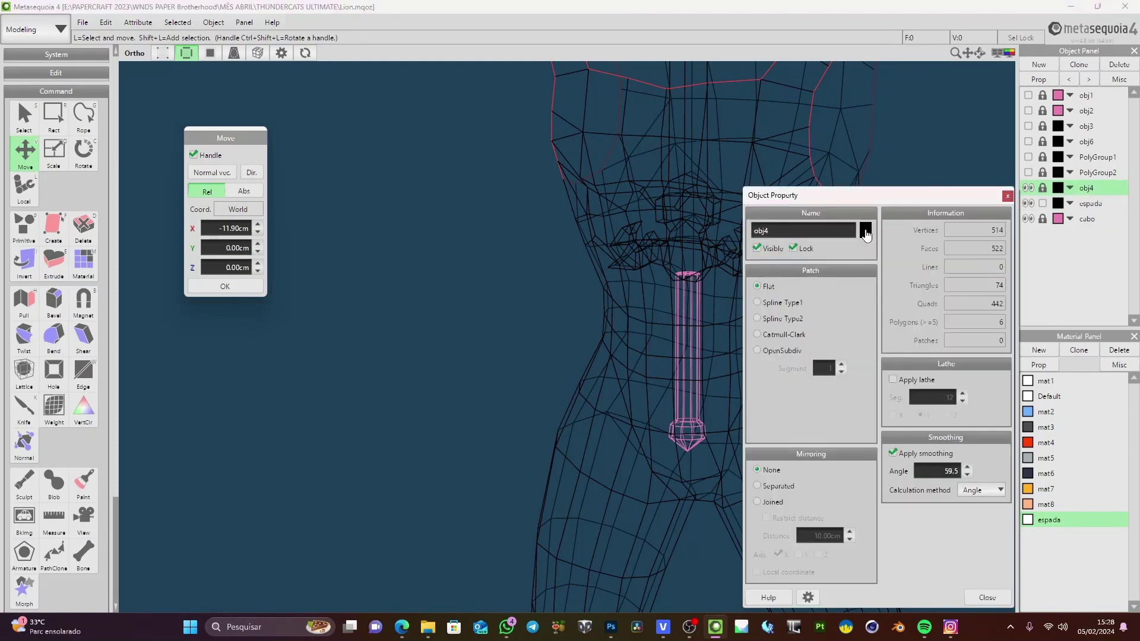
{"action": "left_click", "coordinate": [865, 230]}
{"action": "left_click", "coordinate": [841, 465]}
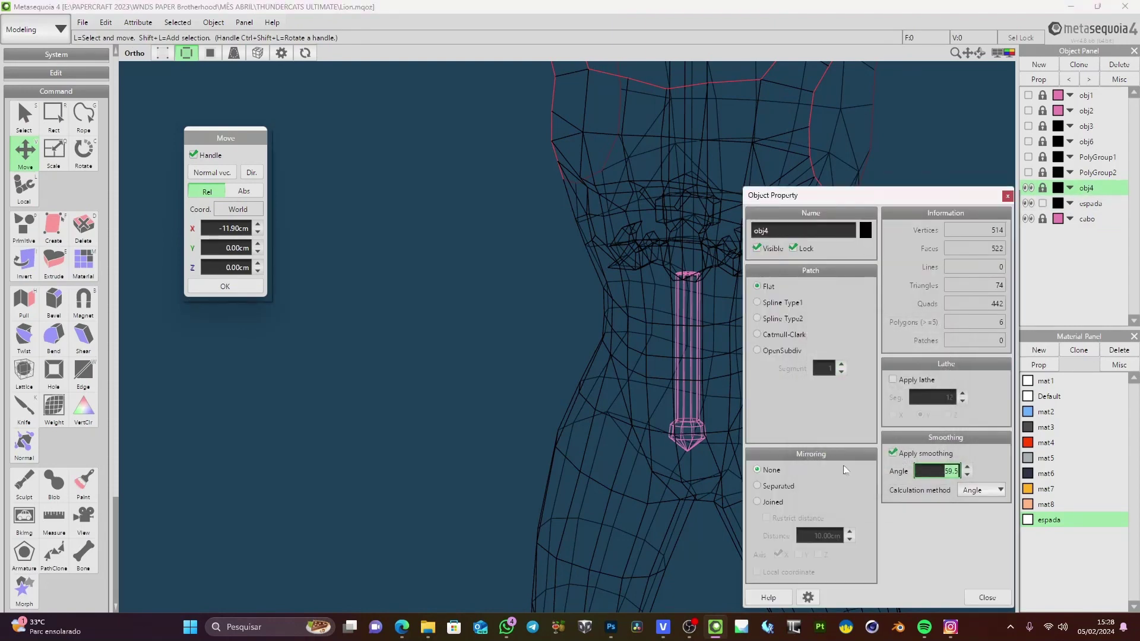
{"action": "left_click", "coordinate": [975, 598]}
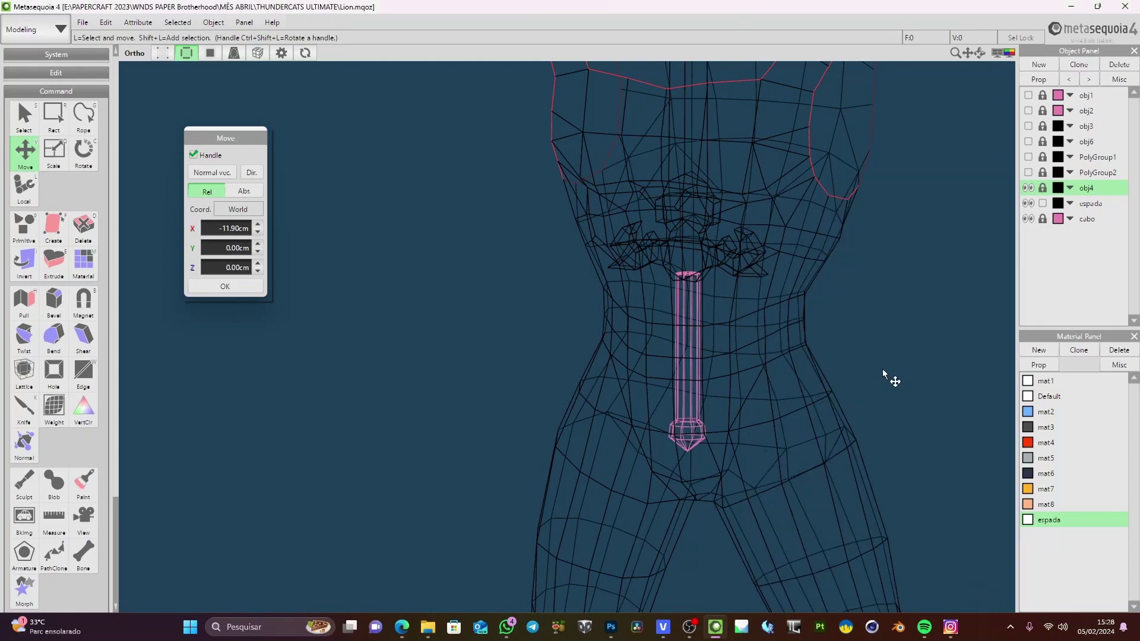
Unlock obj4 and change its edge colour to blue with hue 241 and saturation 100
{"action": "right_click_drag", "start_coordinate": [882, 369], "coordinate": [893, 359]}
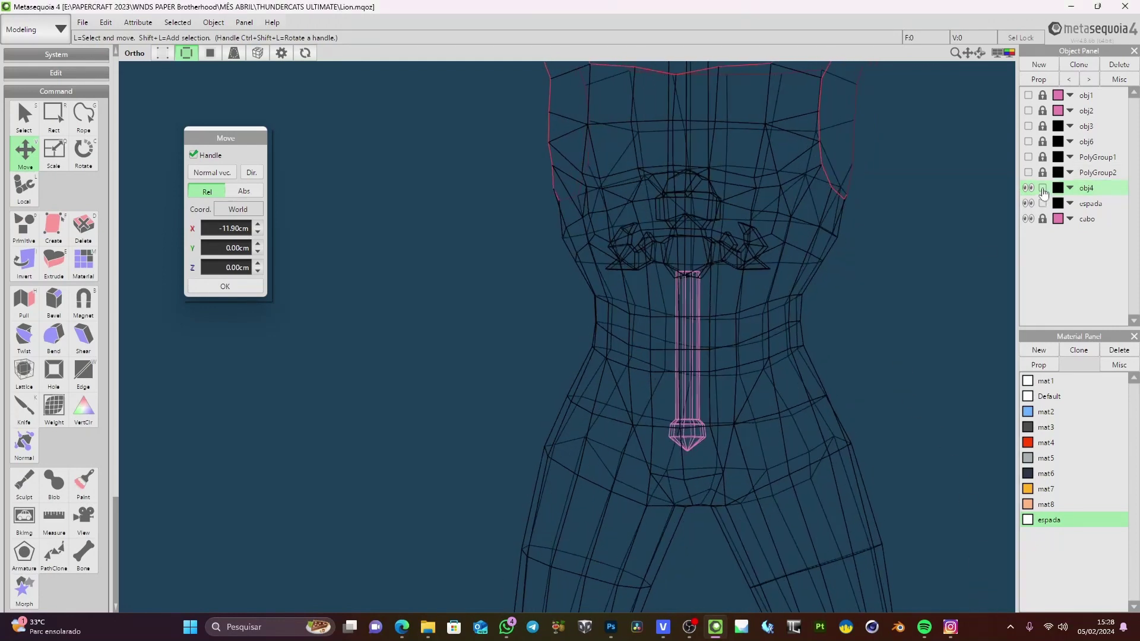
{"action": "double_click", "coordinate": [1061, 191]}
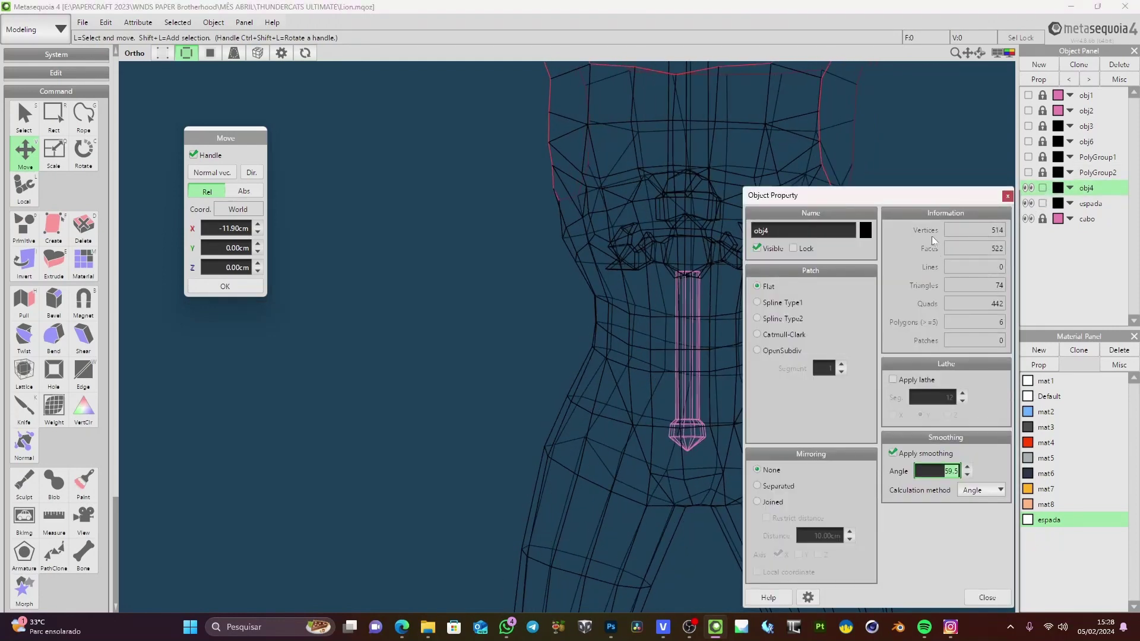
{"action": "left_click", "coordinate": [865, 231]}
{"action": "left_click", "coordinate": [830, 421]}
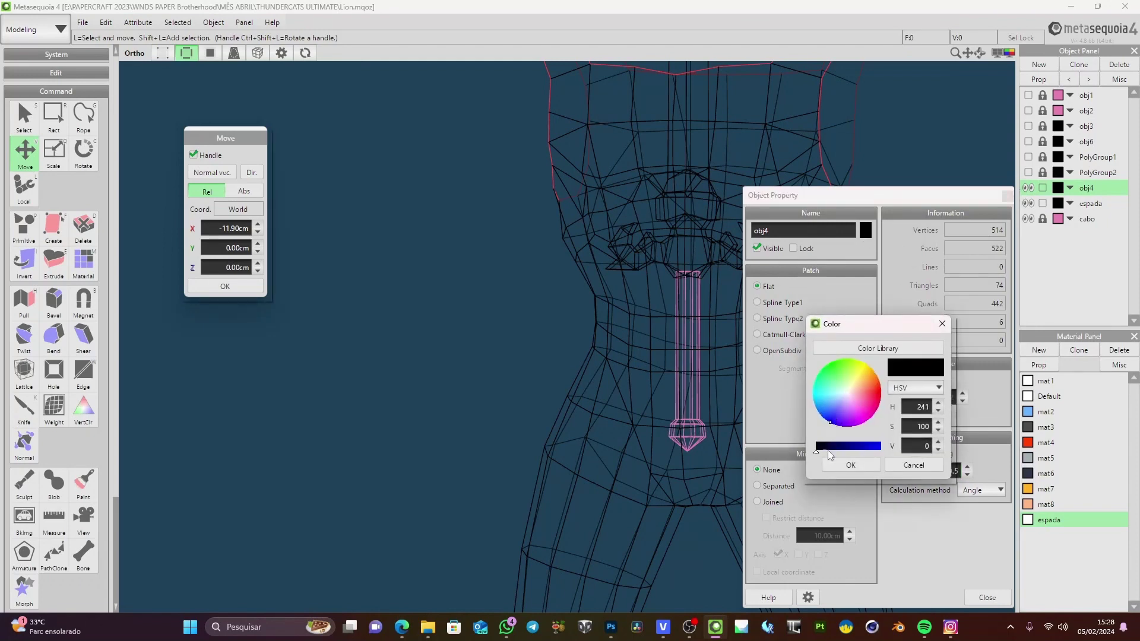
{"action": "left_click_drag", "start_coordinate": [851, 451], "coordinate": [862, 454]}
{"action": "left_click", "coordinate": [852, 467]}
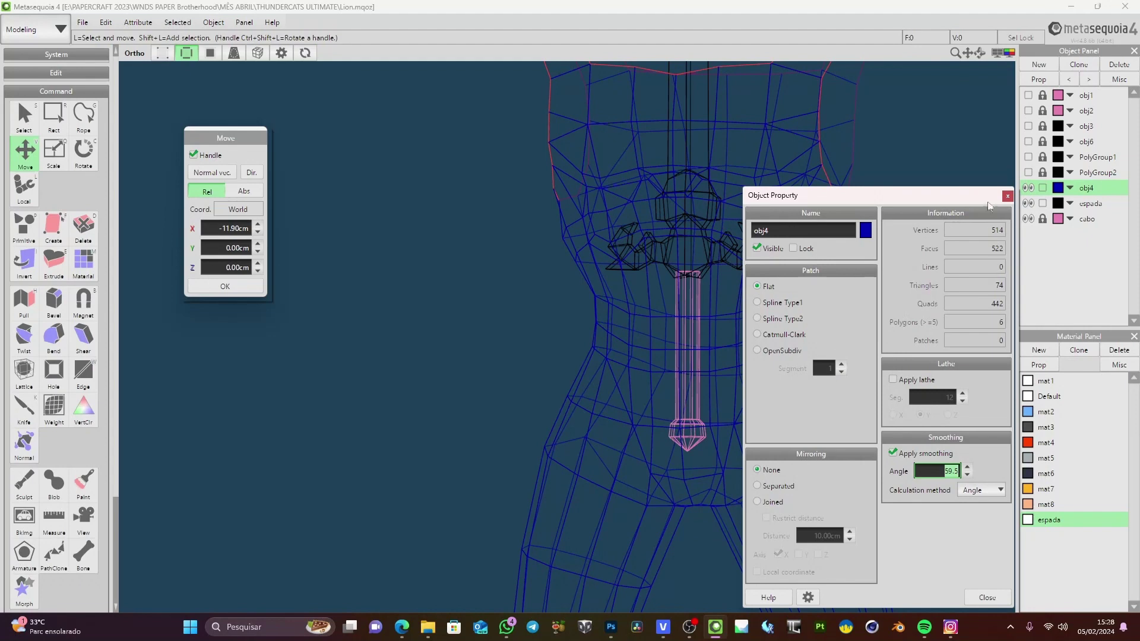
{"action": "left_click", "coordinate": [1008, 196]}
Set obj4's edge colour back to black with a V value of 0 and lock the object
{"action": "scroll", "coordinate": [879, 288], "scroll_direction": "down", "scroll_amount": 5}
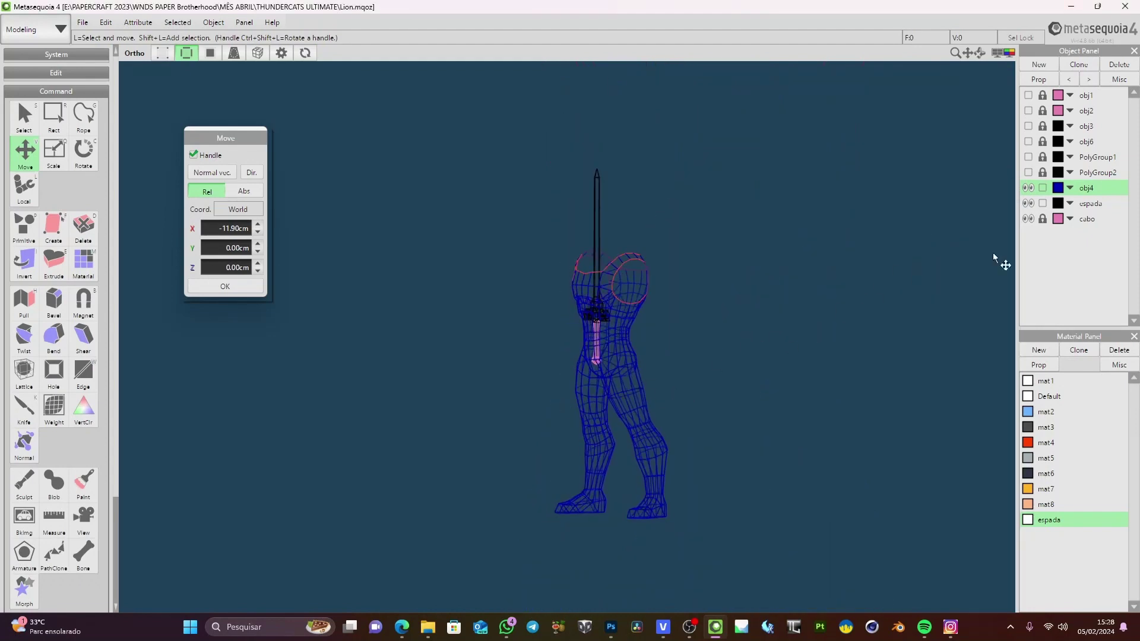
{"action": "double_click", "coordinate": [1057, 191]}
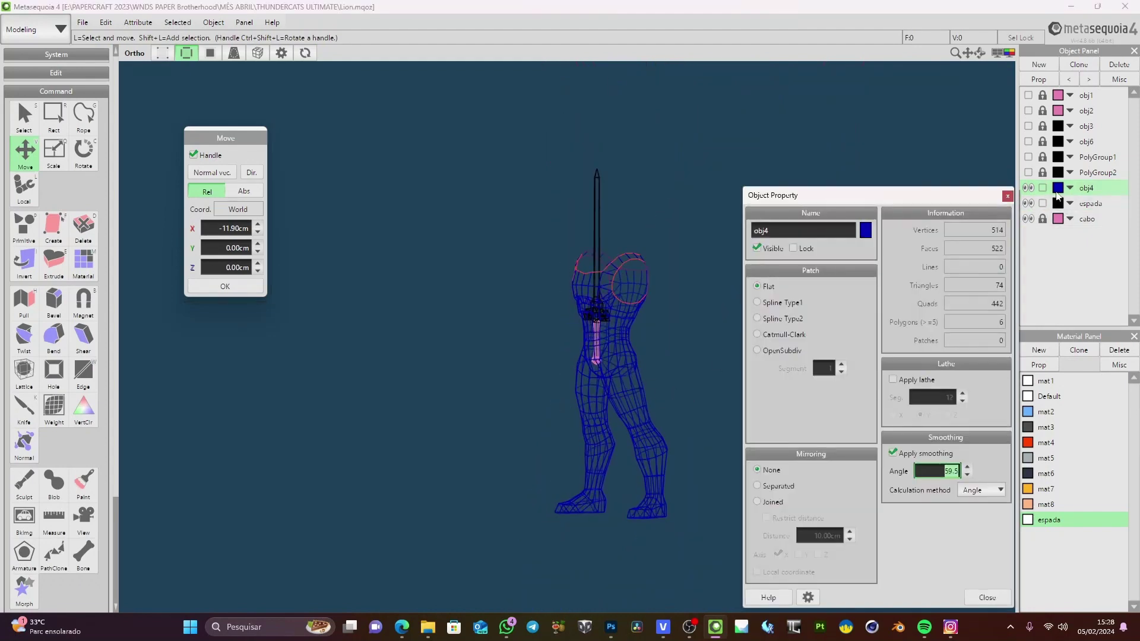
{"action": "left_click", "coordinate": [865, 230]}
{"action": "left_click_drag", "start_coordinate": [849, 452], "coordinate": [806, 455]}
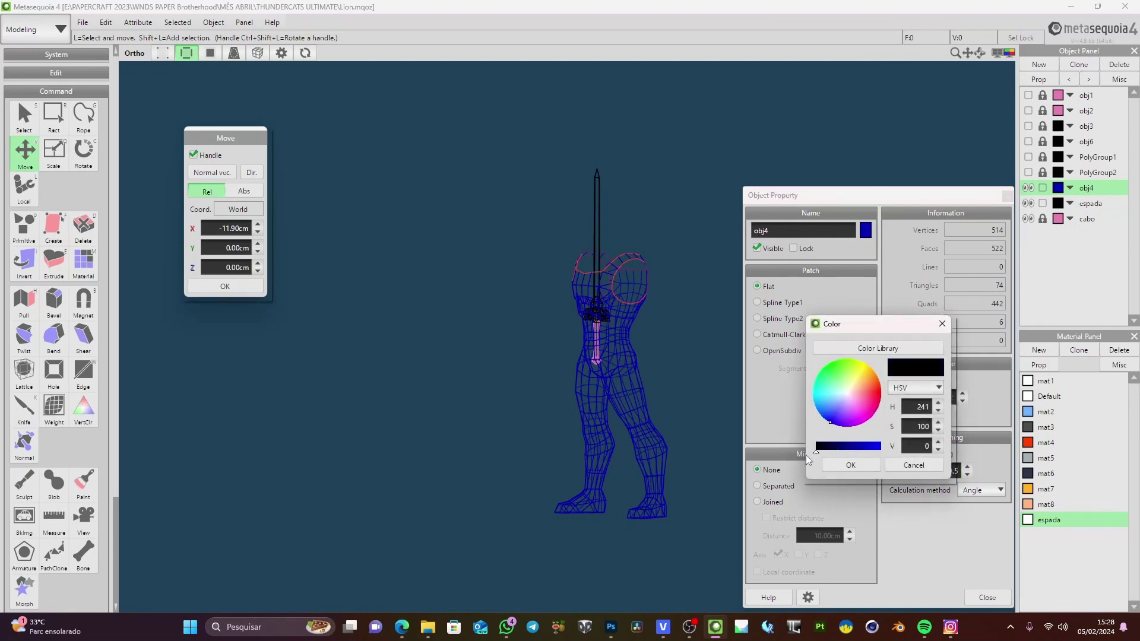
{"action": "left_click", "coordinate": [839, 466]}
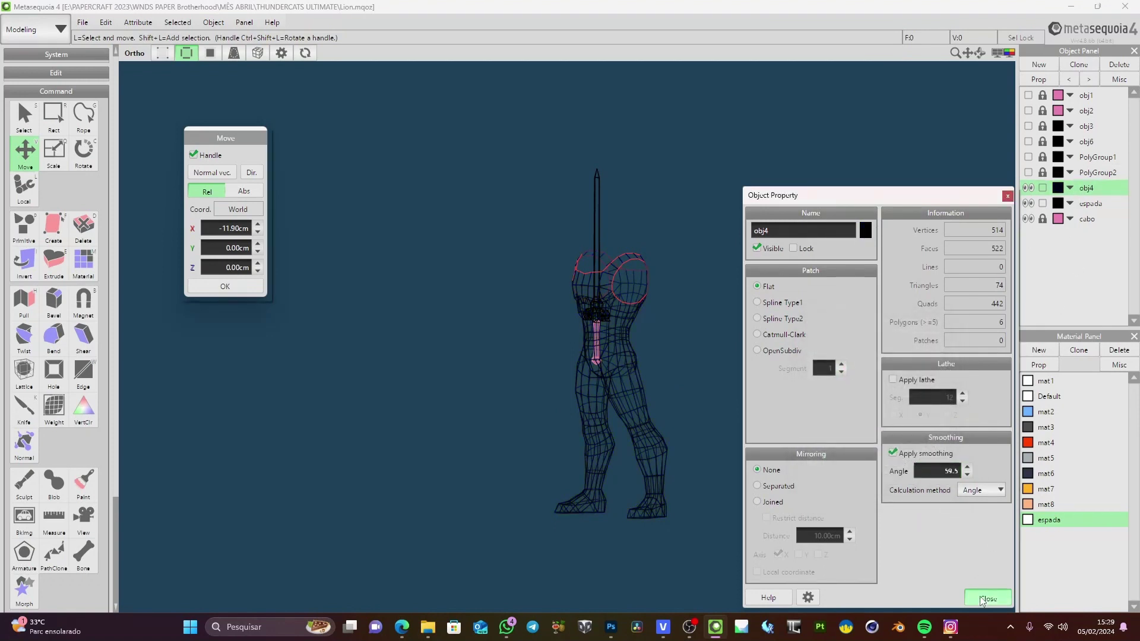
{"action": "left_click", "coordinate": [986, 598]}
{"action": "left_click", "coordinate": [1043, 189]}
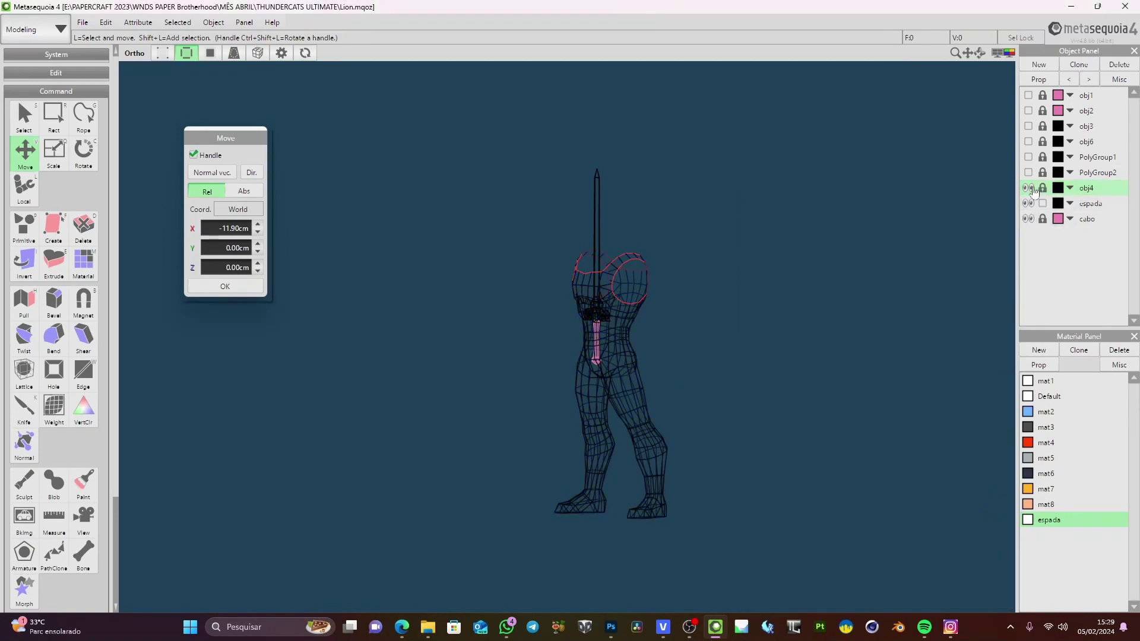
Hide the obj4 body mesh and examine where the sword's handle meets the guard in wireframe
{"action": "left_click", "coordinate": [1027, 188]}
{"action": "scroll", "coordinate": [712, 255], "scroll_direction": "up", "scroll_amount": 4}
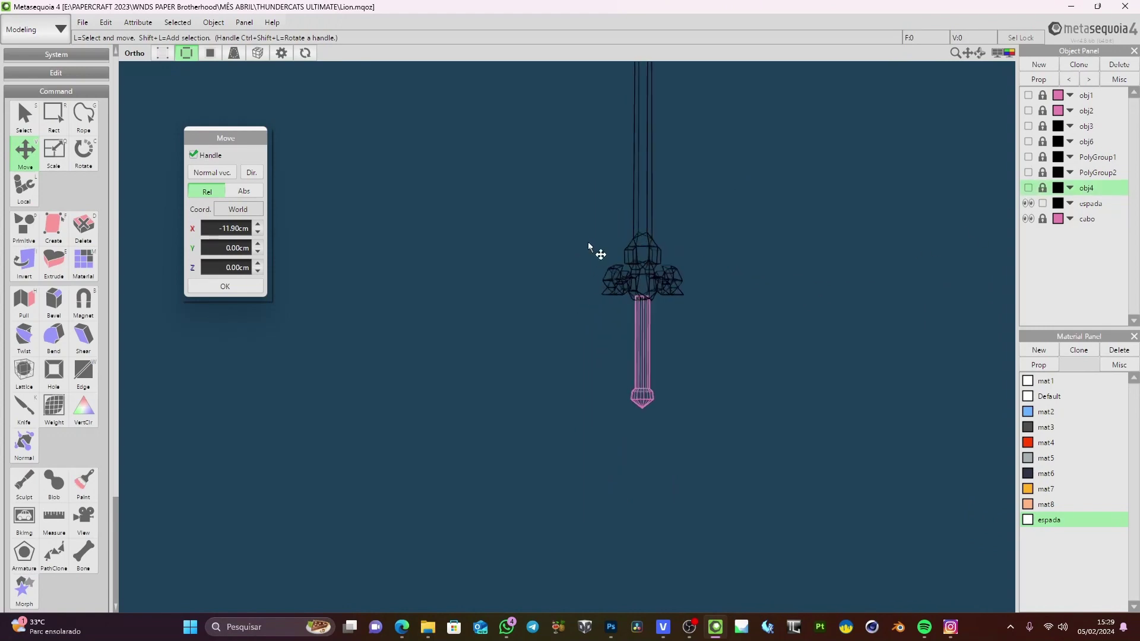
{"action": "scroll", "coordinate": [736, 252], "scroll_direction": "up", "scroll_amount": 6}
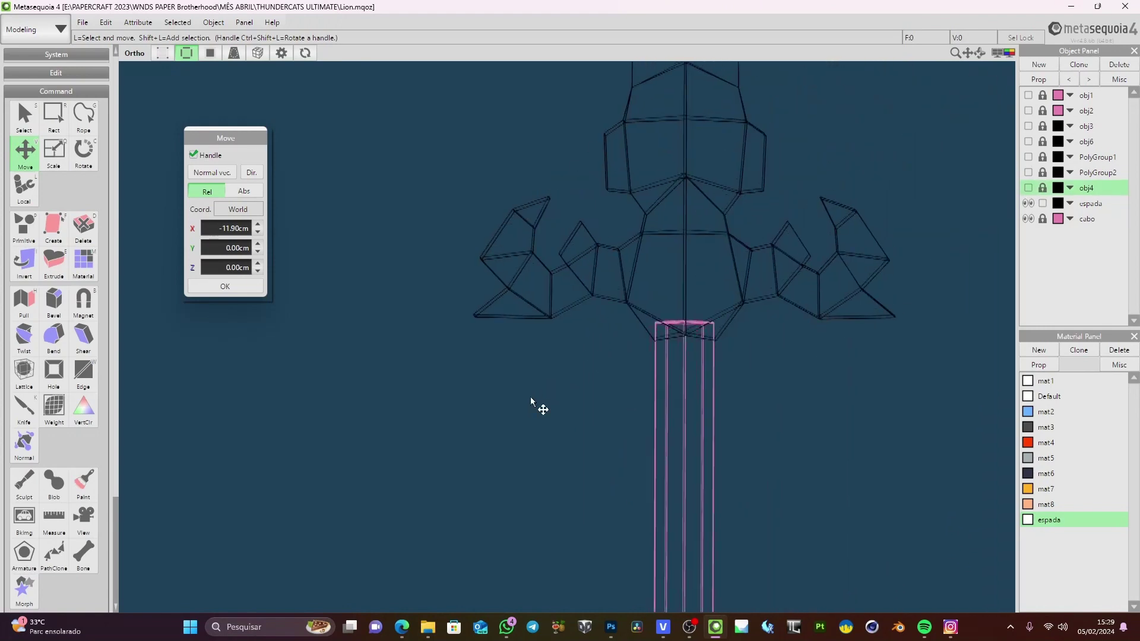
{"action": "right_click_drag", "start_coordinate": [568, 389], "coordinate": [683, 327]}
{"action": "right_click_drag", "start_coordinate": [756, 313], "coordinate": [760, 362]}
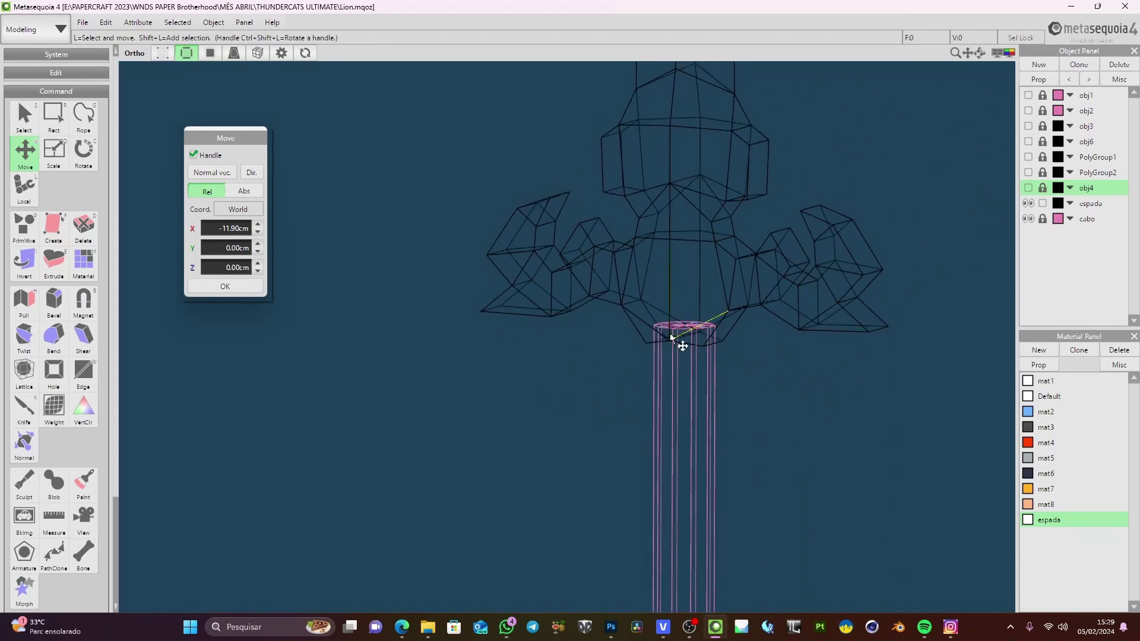
{"action": "right_click_drag", "start_coordinate": [671, 337], "coordinate": [751, 398]}
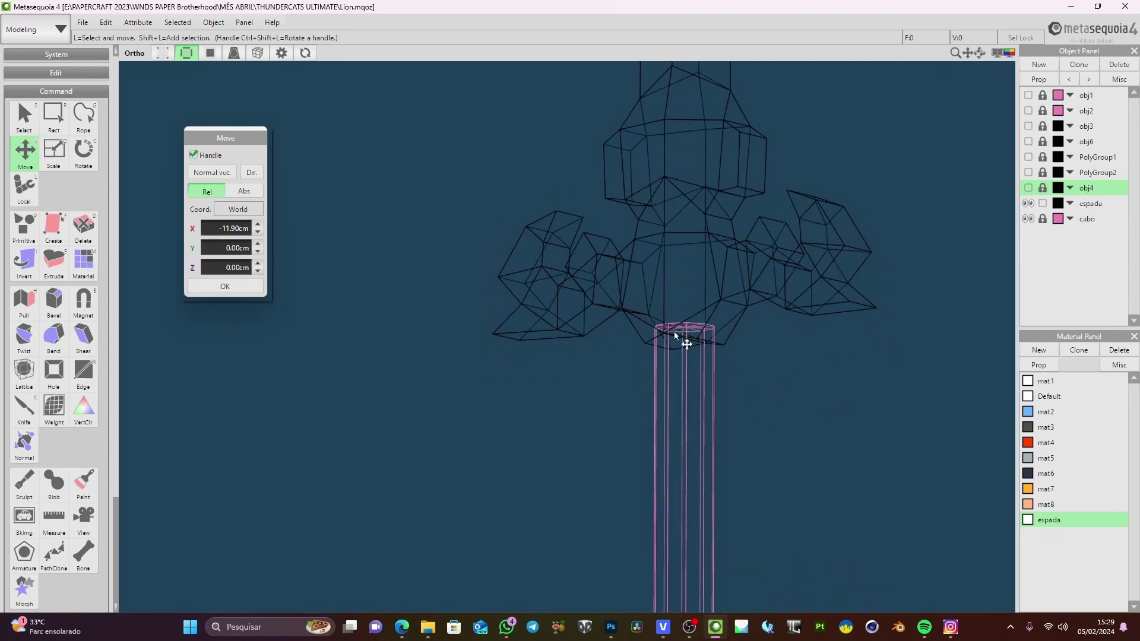
Turn on face display and assign mat7 to all joined faces of the sword's blade and guard
{"action": "left_click", "coordinate": [210, 53]}
{"action": "scroll", "coordinate": [690, 419], "scroll_direction": "up", "scroll_amount": 6}
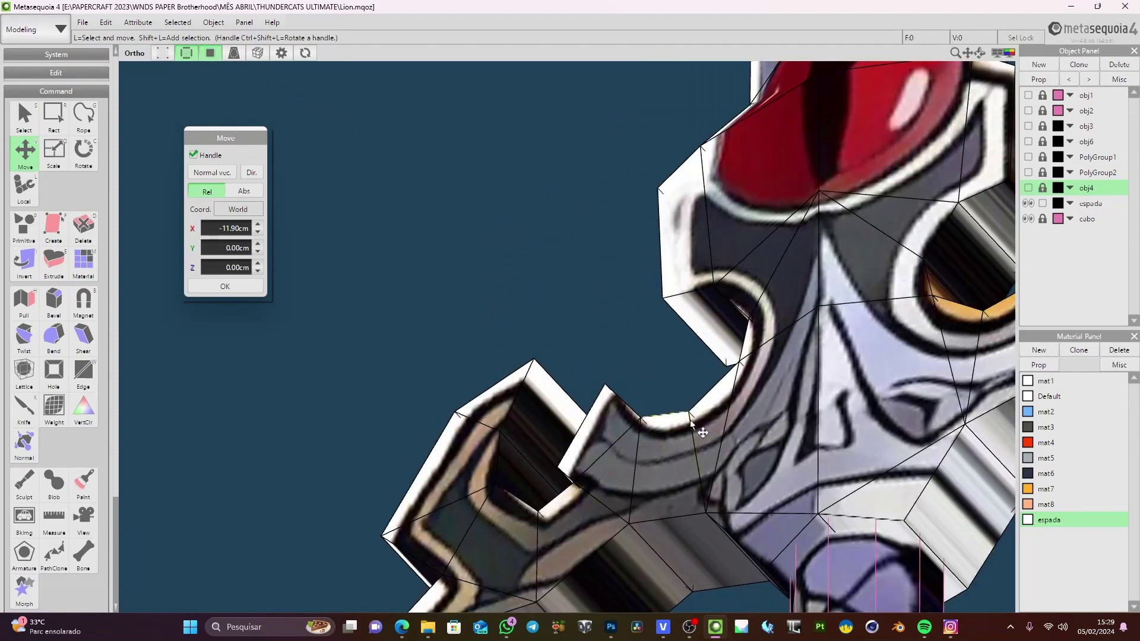
{"action": "scroll", "coordinate": [553, 286], "scroll_direction": "down", "scroll_amount": 6}
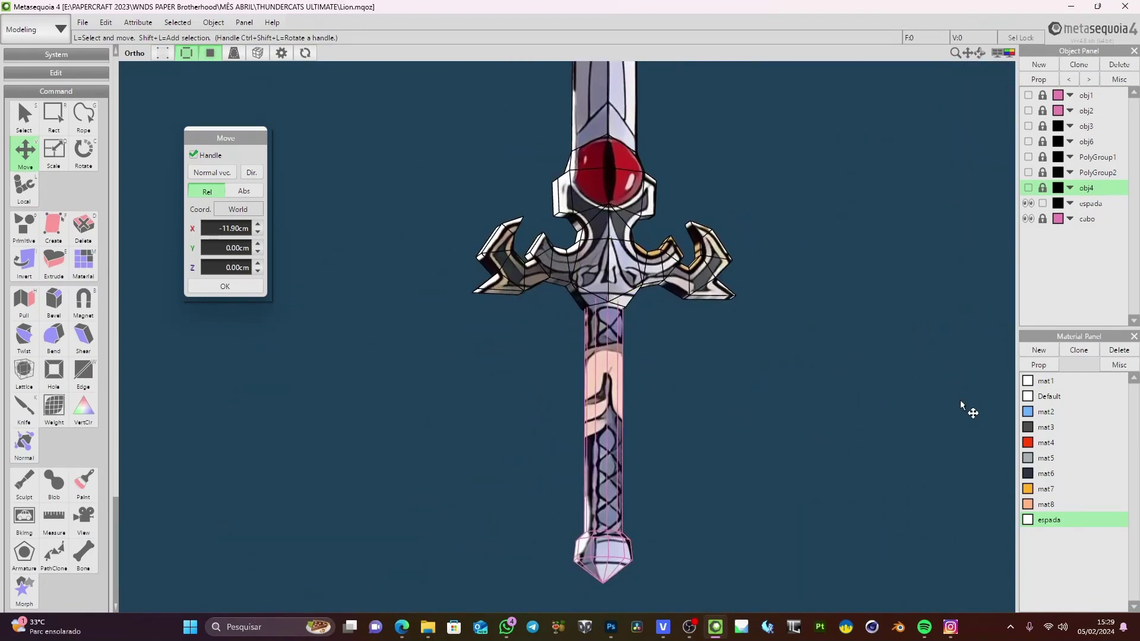
{"action": "left_click", "coordinate": [1046, 489]}
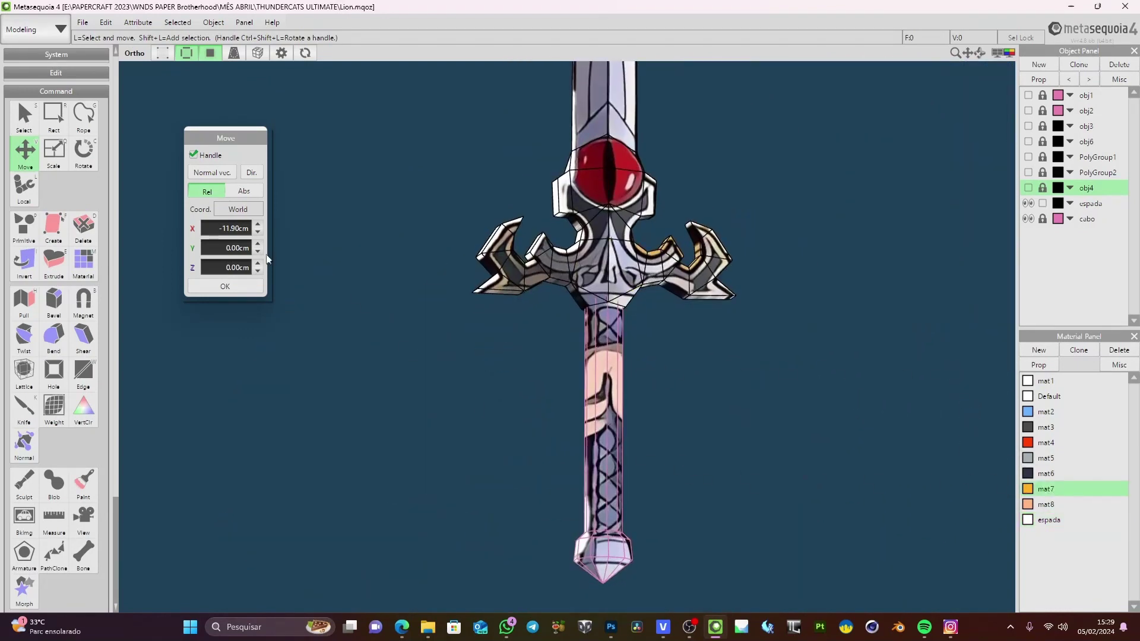
{"action": "left_click", "coordinate": [83, 262]}
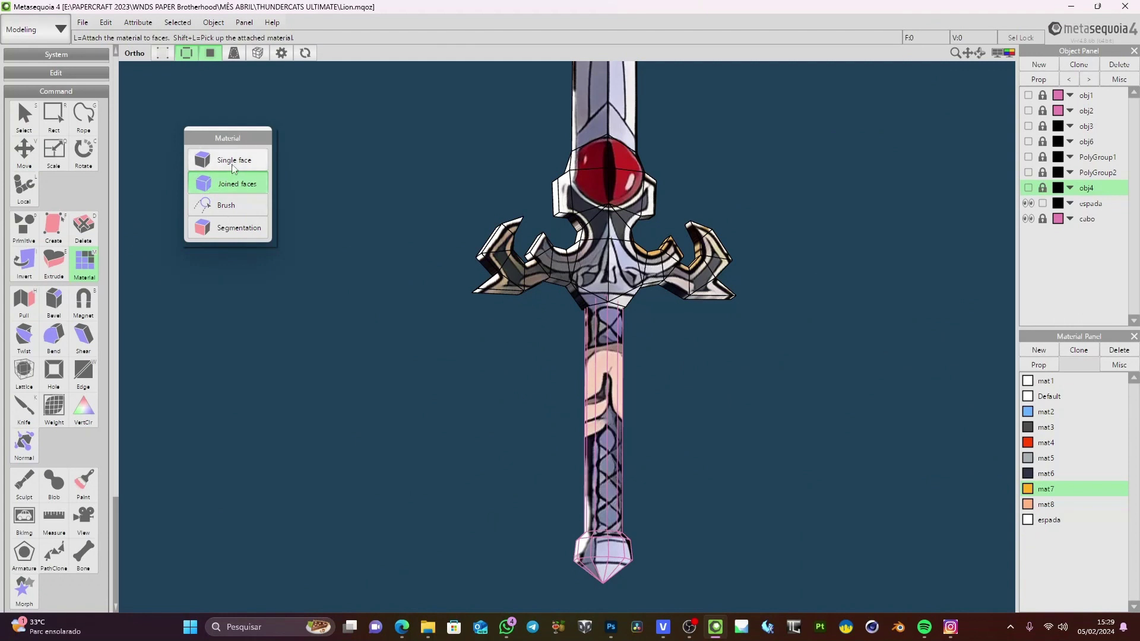
{"action": "left_click", "coordinate": [649, 168]}
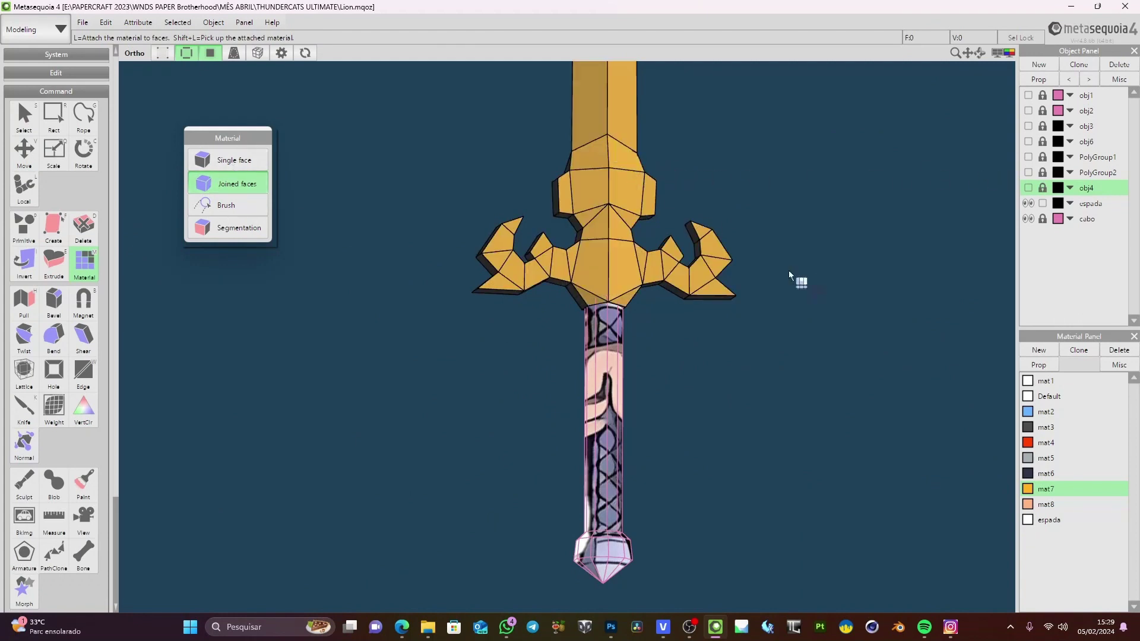
Unlock the cabo object and assign mat4 to the joined faces of the handle
{"action": "left_click", "coordinate": [1045, 442]}
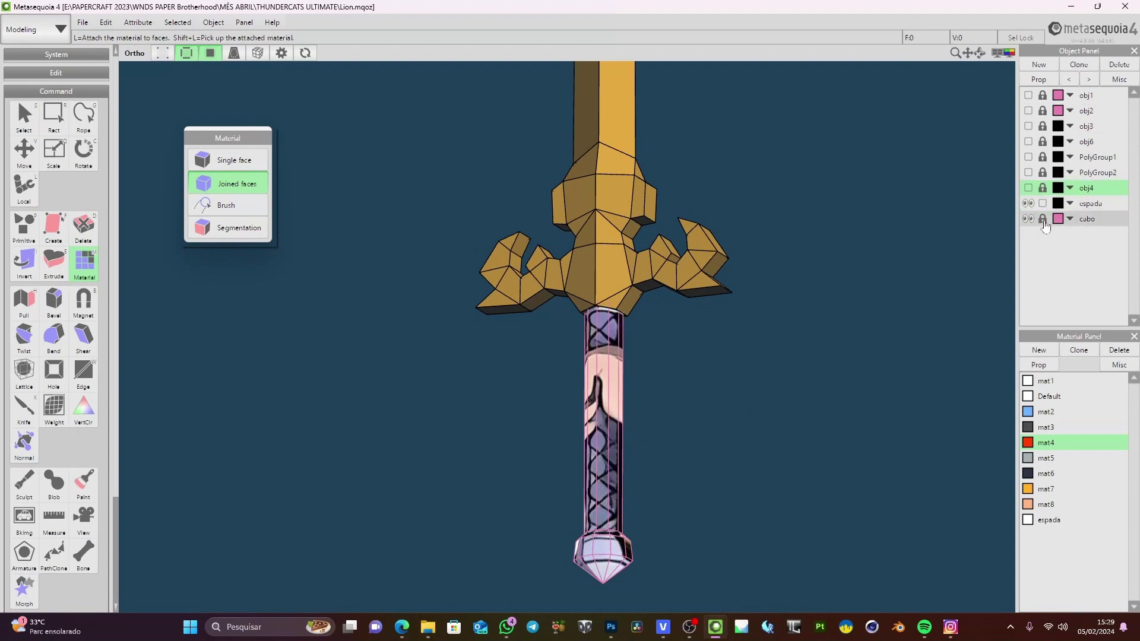
{"action": "left_click", "coordinate": [605, 368]}
{"action": "right_click_drag", "start_coordinate": [605, 368], "coordinate": [775, 357]}
{"action": "scroll", "coordinate": [778, 357], "scroll_direction": "up", "scroll_amount": 5}
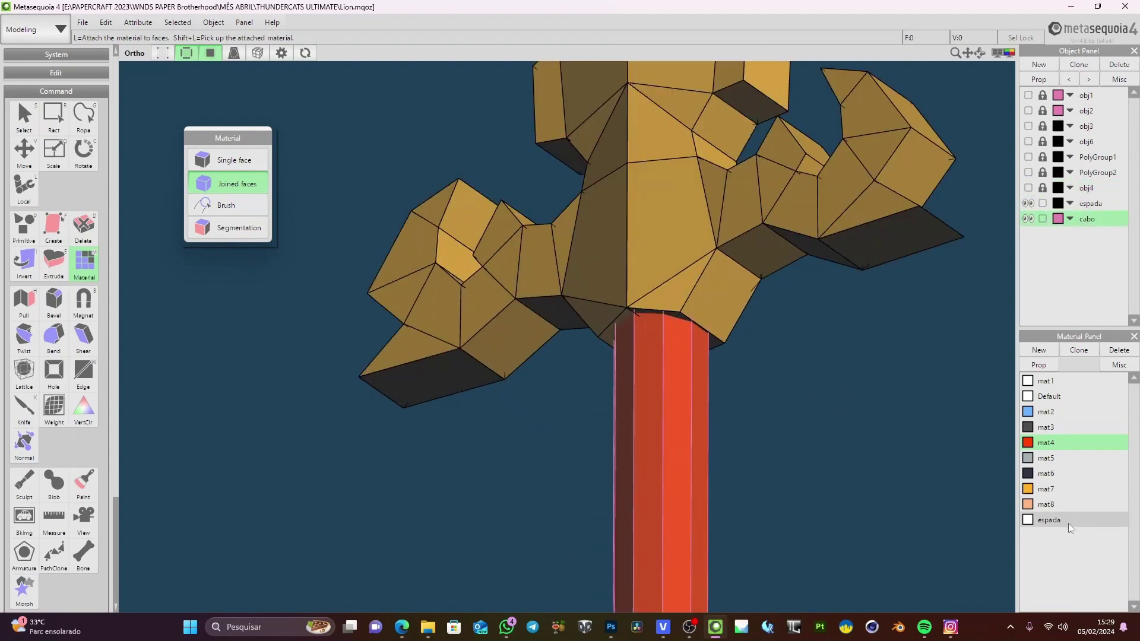
Assign the espada texture material to the handle's joined faces
{"action": "left_click_drag", "start_coordinate": [1055, 521], "coordinate": [978, 526]}
{"action": "left_click", "coordinate": [1044, 521]}
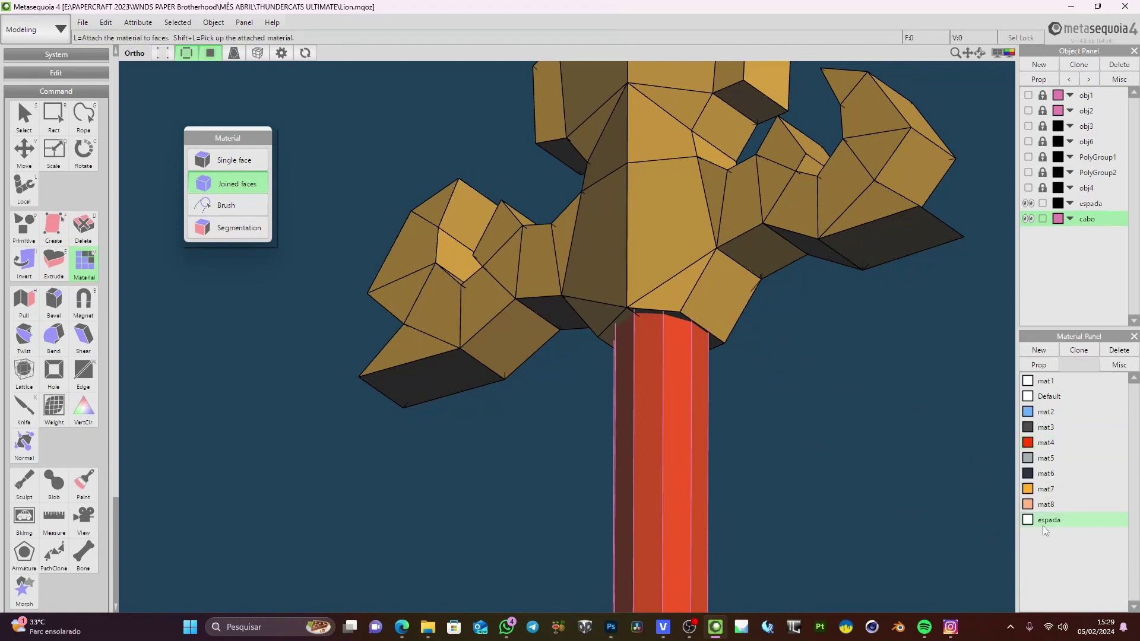
{"action": "left_click", "coordinate": [678, 453]}
{"action": "scroll", "coordinate": [860, 476], "scroll_direction": "down", "scroll_amount": 8}
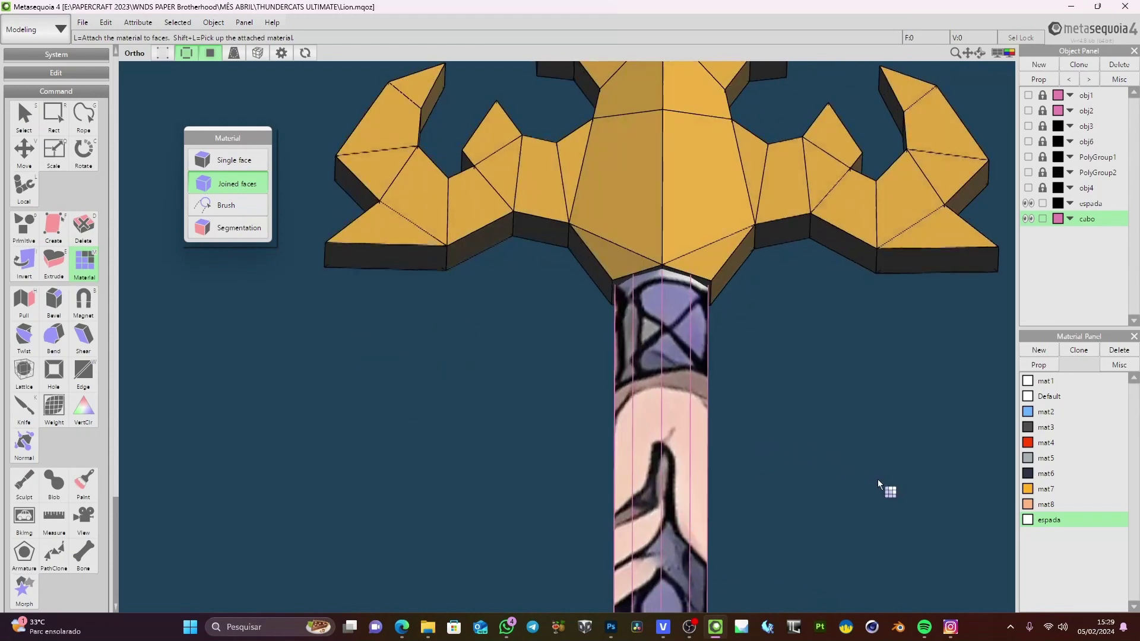
Reassign the red mat4 material to the handle in place of the espada texture
{"action": "scroll", "coordinate": [846, 473], "scroll_direction": "up", "scroll_amount": 4}
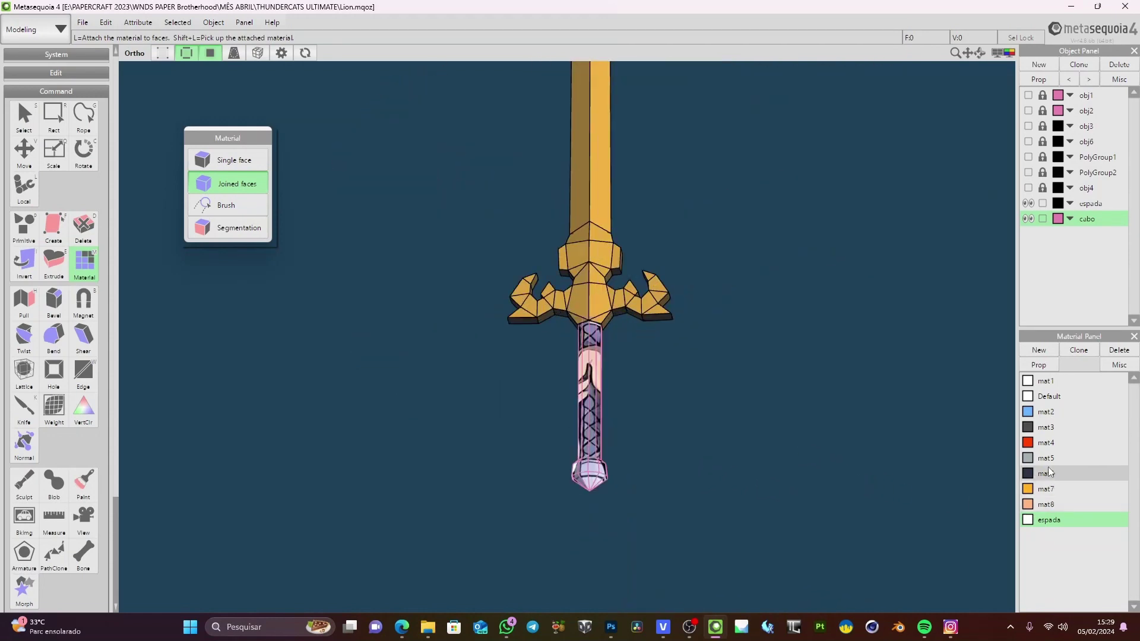
{"action": "left_click", "coordinate": [1049, 445]}
{"action": "left_click", "coordinate": [614, 380]}
{"action": "scroll", "coordinate": [614, 380], "scroll_direction": "up", "scroll_amount": 5}
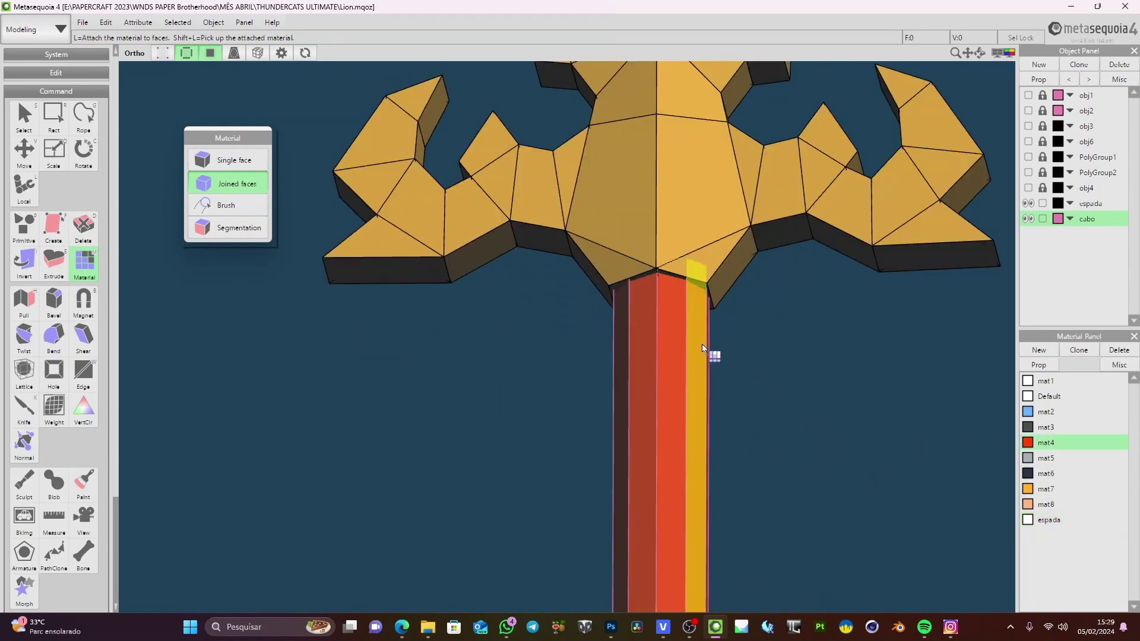
Examine how the handle fits into the guard from several angles in both shaded and wireframe display
{"action": "right_click_drag", "start_coordinate": [702, 344], "coordinate": [792, 402]}
{"action": "right_click_drag", "start_coordinate": [659, 348], "coordinate": [707, 362]}
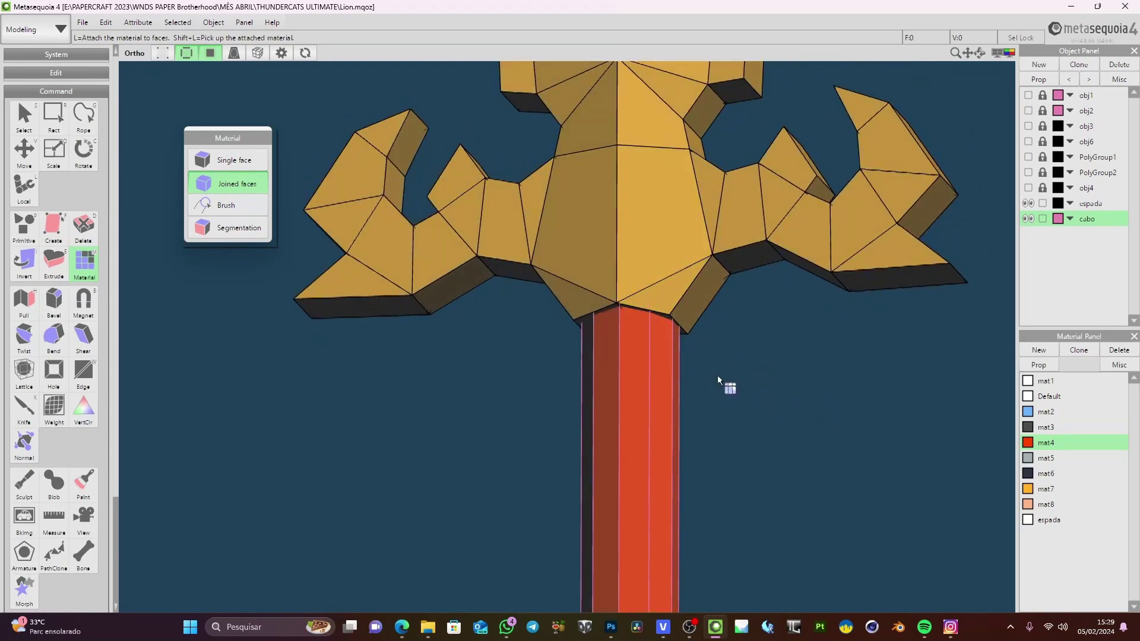
{"action": "scroll", "coordinate": [717, 380], "scroll_direction": "up", "scroll_amount": 8}
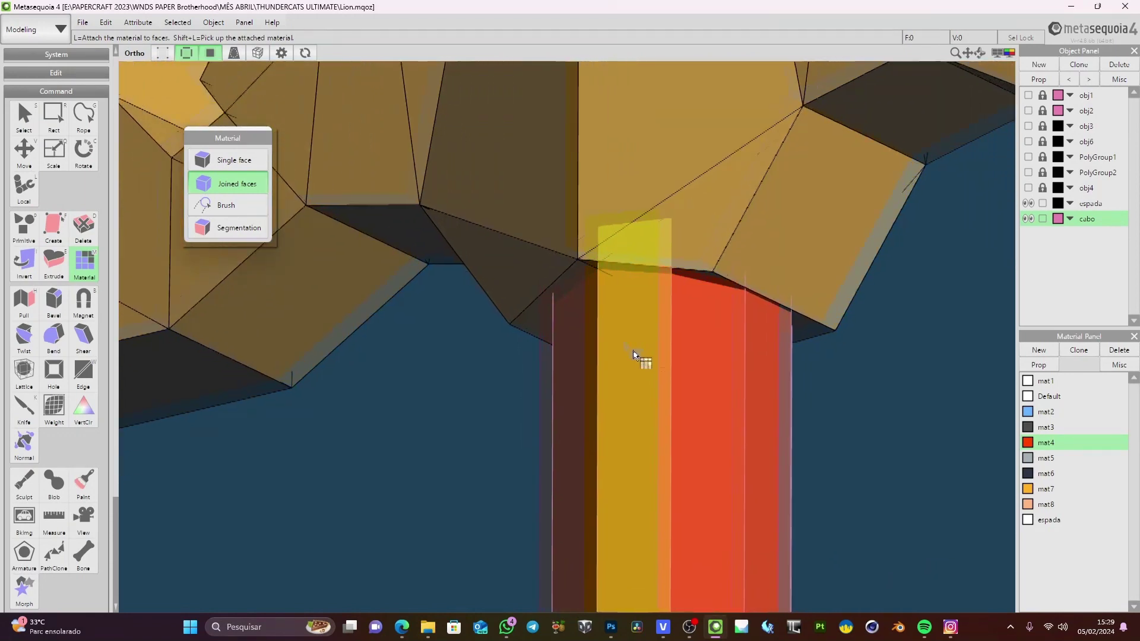
{"action": "middle_click_drag", "start_coordinate": [633, 355], "coordinate": [602, 325]}
{"action": "left_click", "coordinate": [603, 325]}
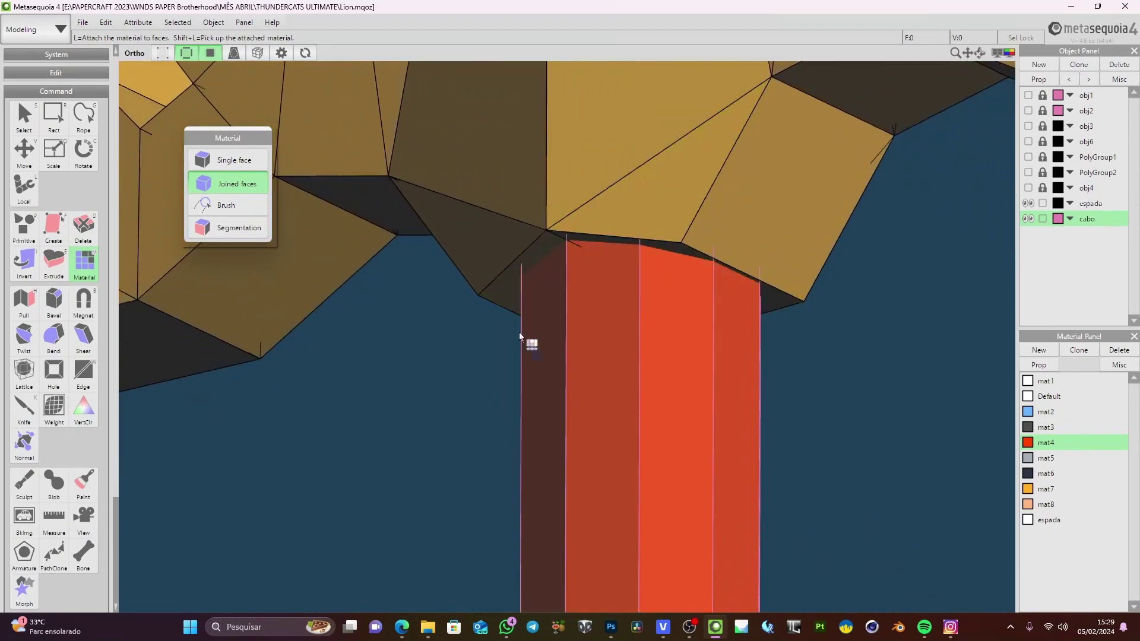
{"action": "scroll", "coordinate": [519, 333], "scroll_direction": "down", "scroll_amount": 5}
{"action": "scroll", "coordinate": [588, 381], "scroll_direction": "up", "scroll_amount": 2}
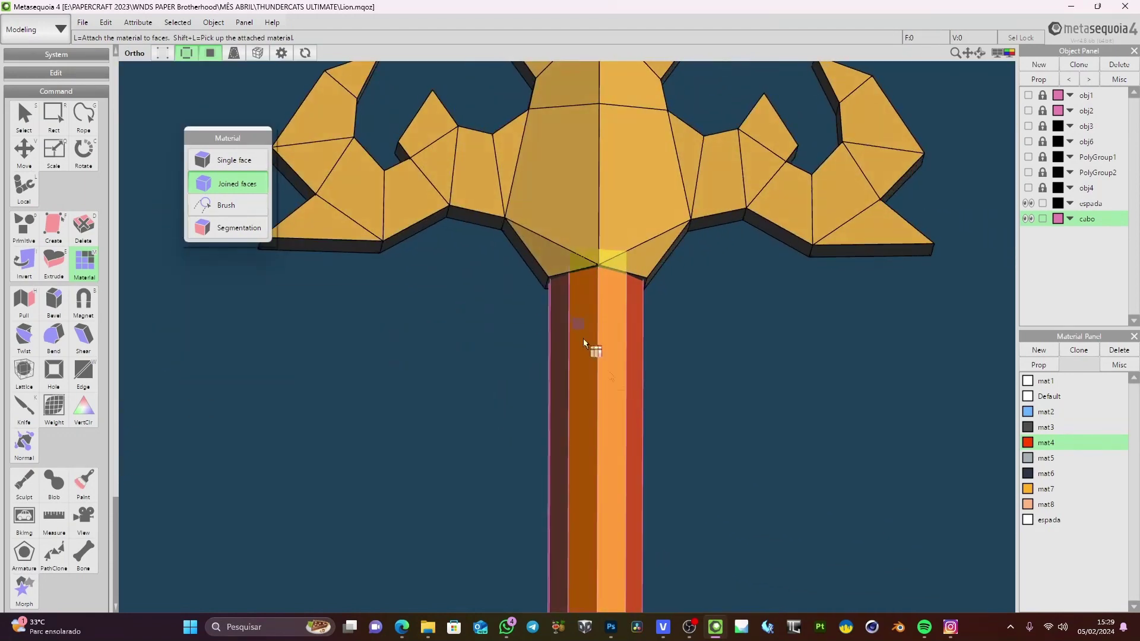
{"action": "left_click", "coordinate": [210, 53]}
{"action": "scroll", "coordinate": [406, 318], "scroll_direction": "up", "scroll_amount": 3}
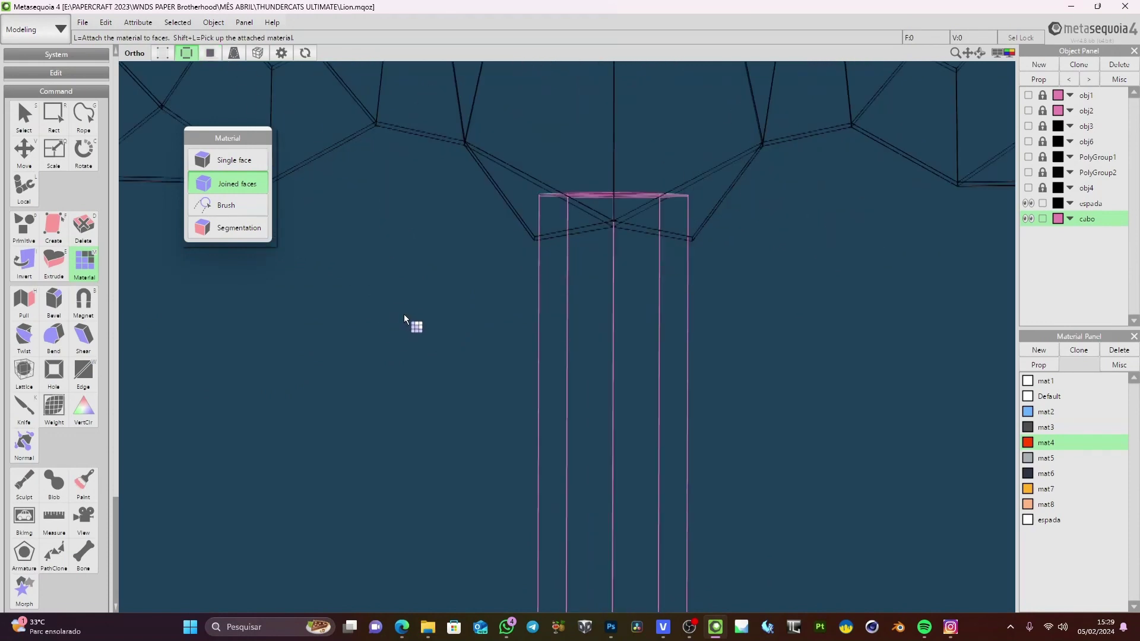
{"action": "right_click_drag", "start_coordinate": [542, 253], "coordinate": [539, 258]}
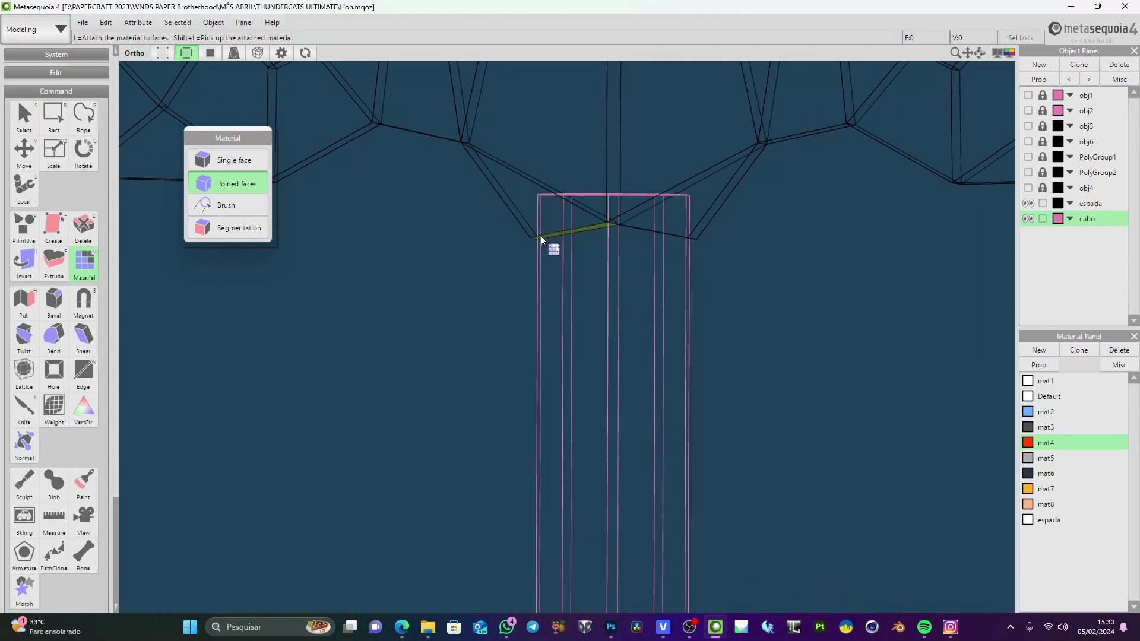
{"action": "right_click_drag", "start_coordinate": [637, 242], "coordinate": [646, 243]}
{"action": "scroll", "coordinate": [746, 300], "scroll_direction": "down", "scroll_amount": 6}
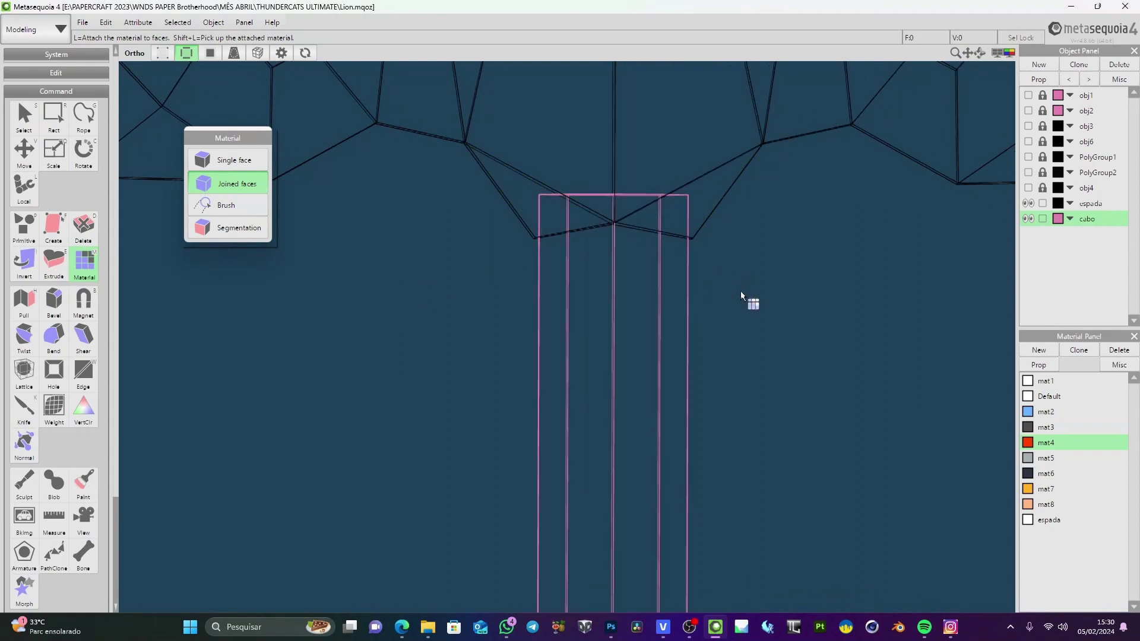
{"action": "left_click", "coordinate": [210, 53]}
{"action": "mouse_move", "coordinate": [619, 305]}
{"action": "right_mouse_down"}
{"action": "mouse_move", "coordinate": [682, 325]}
{"action": "mouse_move", "coordinate": [671, 303]}
{"action": "mouse_move", "coordinate": [691, 336]}
{"action": "mouse_move", "coordinate": [697, 318]}
{"action": "mouse_move", "coordinate": [674, 273]}
{"action": "mouse_move", "coordinate": [549, 273]}
{"action": "mouse_move", "coordinate": [700, 338]}
{"action": "mouse_move", "coordinate": [685, 335]}
{"action": "right_mouse_up"}
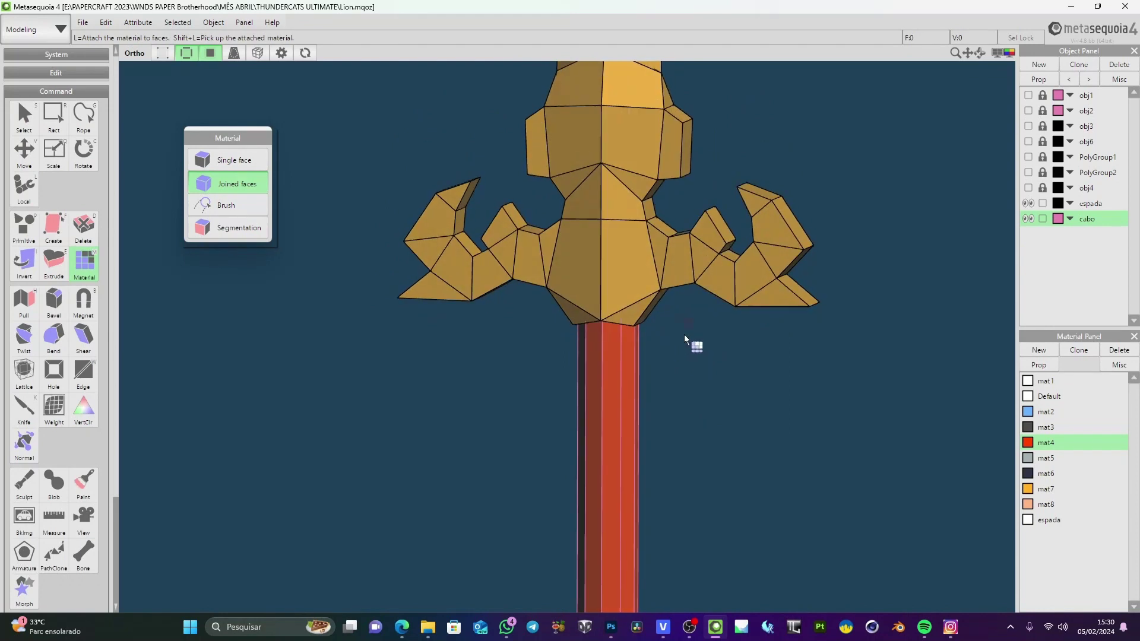
{"action": "right_click_drag", "start_coordinate": [764, 372], "coordinate": [746, 380]}
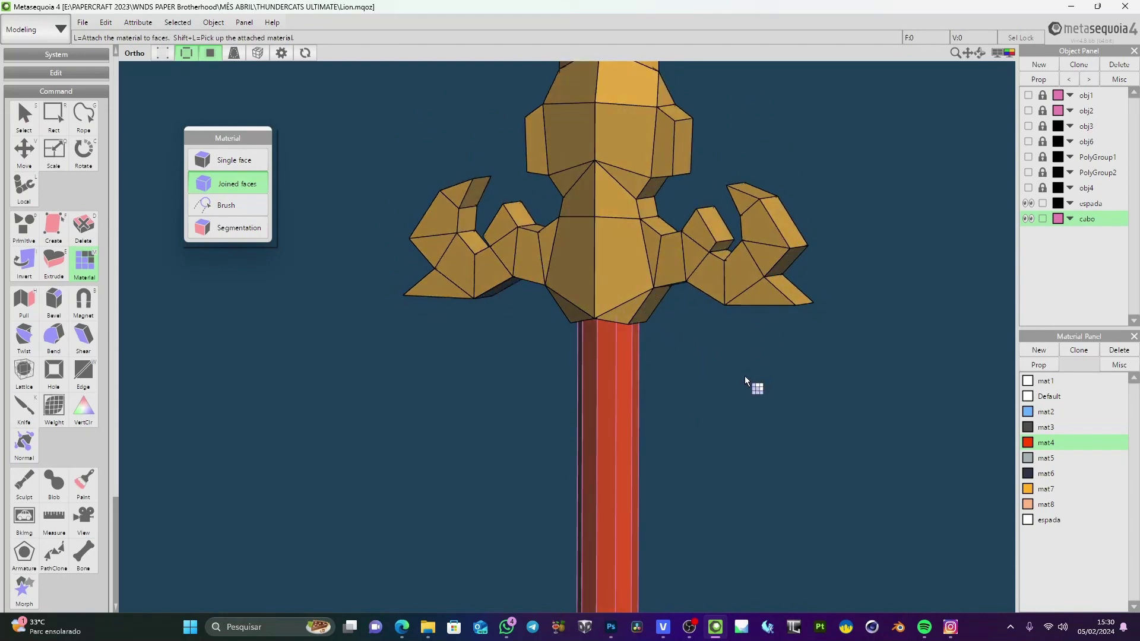
Make mat7 semi-transparent by setting its Alpha to 0.59, checking the handle's end inside the guard
{"action": "left_click", "coordinate": [1045, 493]}
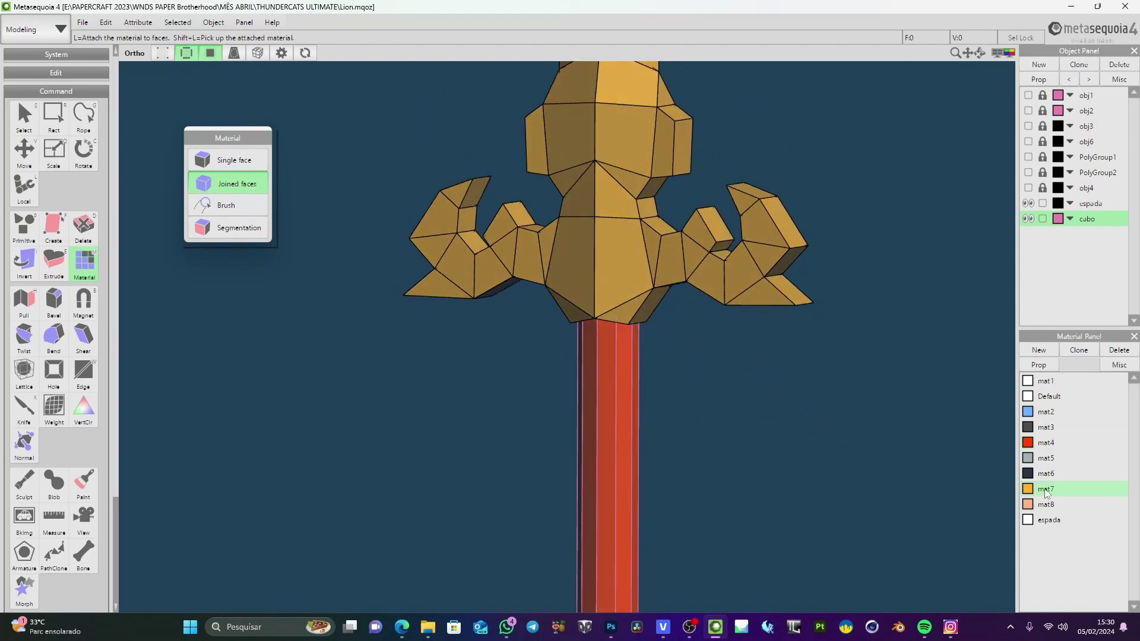
{"action": "double_click", "coordinate": [1046, 492]}
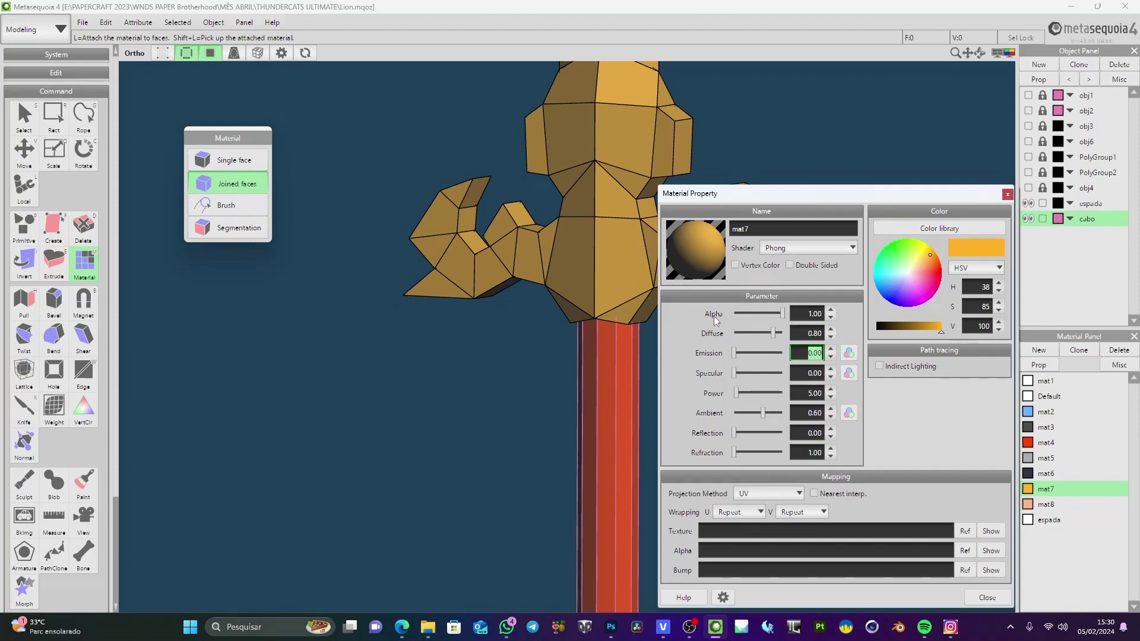
{"action": "mouse_move", "coordinate": [761, 315]}
{"action": "left_mouse_down"}
{"action": "mouse_move", "coordinate": [771, 316]}
{"action": "mouse_move", "coordinate": [762, 316]}
{"action": "left_mouse_up"}
{"action": "right_click_drag", "start_coordinate": [625, 337], "coordinate": [646, 386]}
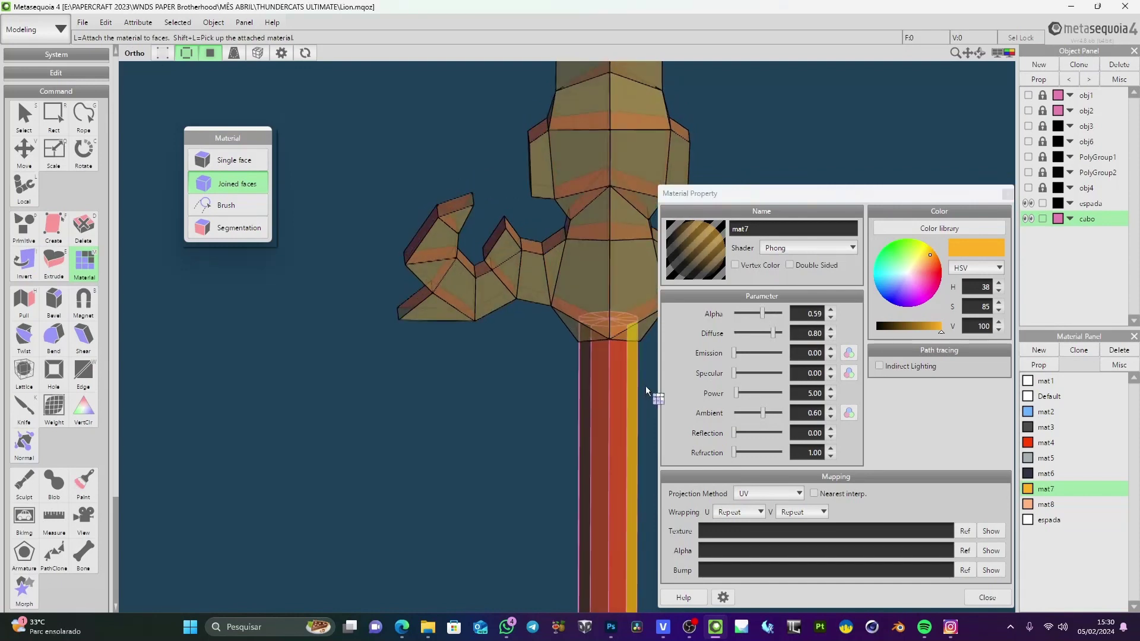
{"action": "middle_click_drag", "start_coordinate": [646, 386], "coordinate": [448, 362]}
{"action": "right_click_drag", "start_coordinate": [448, 361], "coordinate": [547, 360]}
{"action": "right_click_drag", "start_coordinate": [540, 314], "coordinate": [575, 400]}
{"action": "right_click_drag", "start_coordinate": [536, 364], "coordinate": [548, 369]}
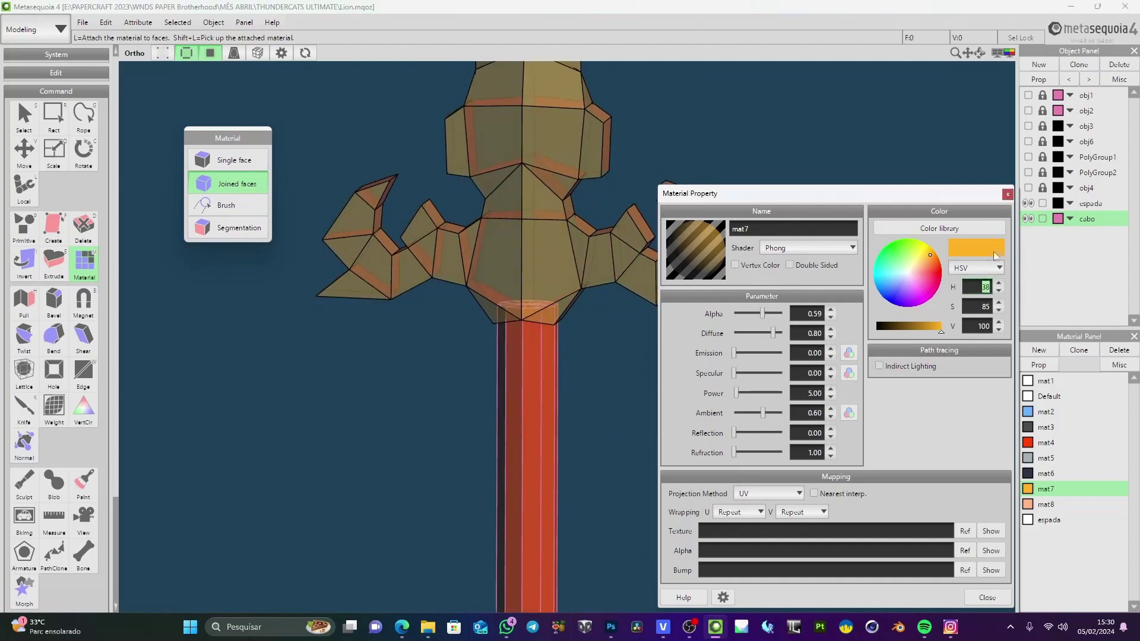
{"action": "left_click", "coordinate": [1007, 198]}
{"action": "right_click_drag", "start_coordinate": [929, 226], "coordinate": [819, 394]}
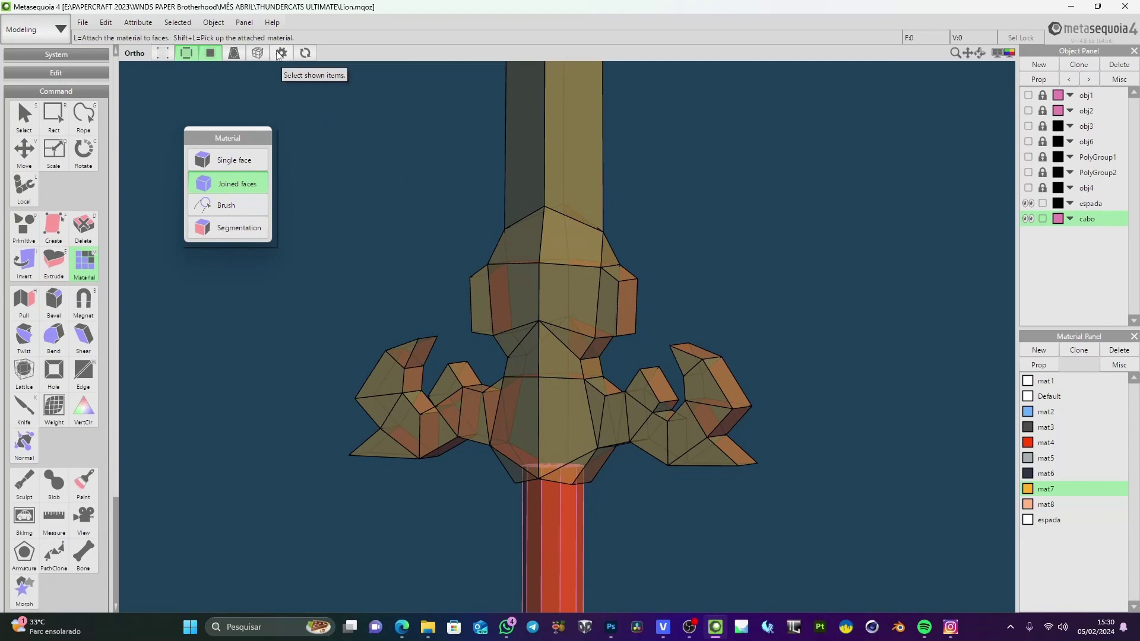
Show only the Front view at full size with face display turned on, framing the sword's guard
{"action": "left_click", "coordinate": [1009, 53]}
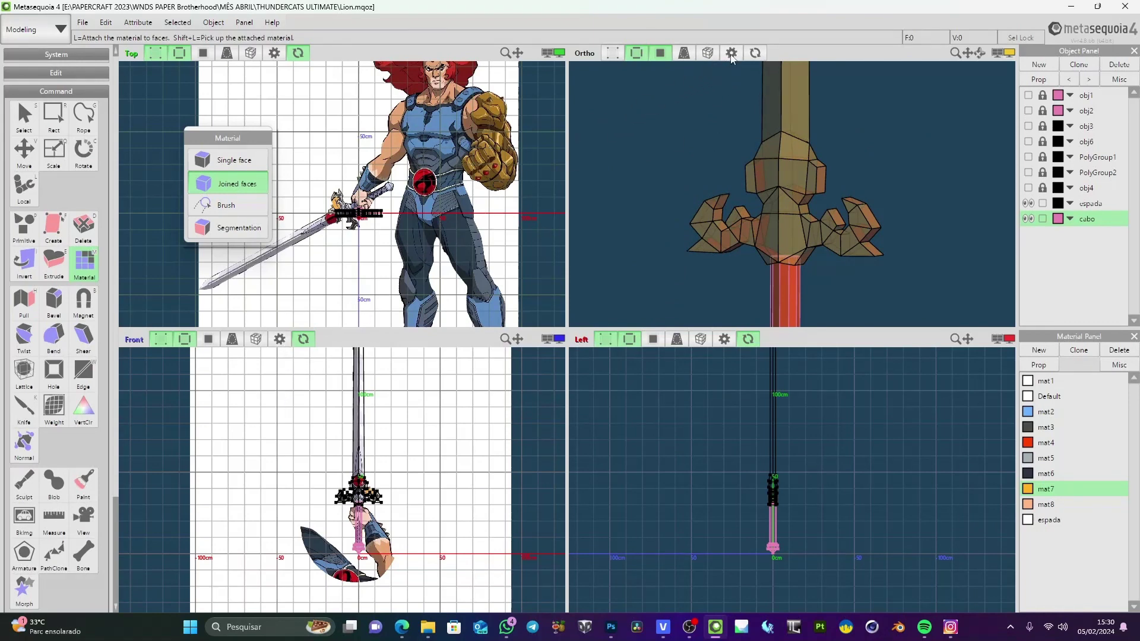
{"action": "left_click", "coordinate": [280, 341]}
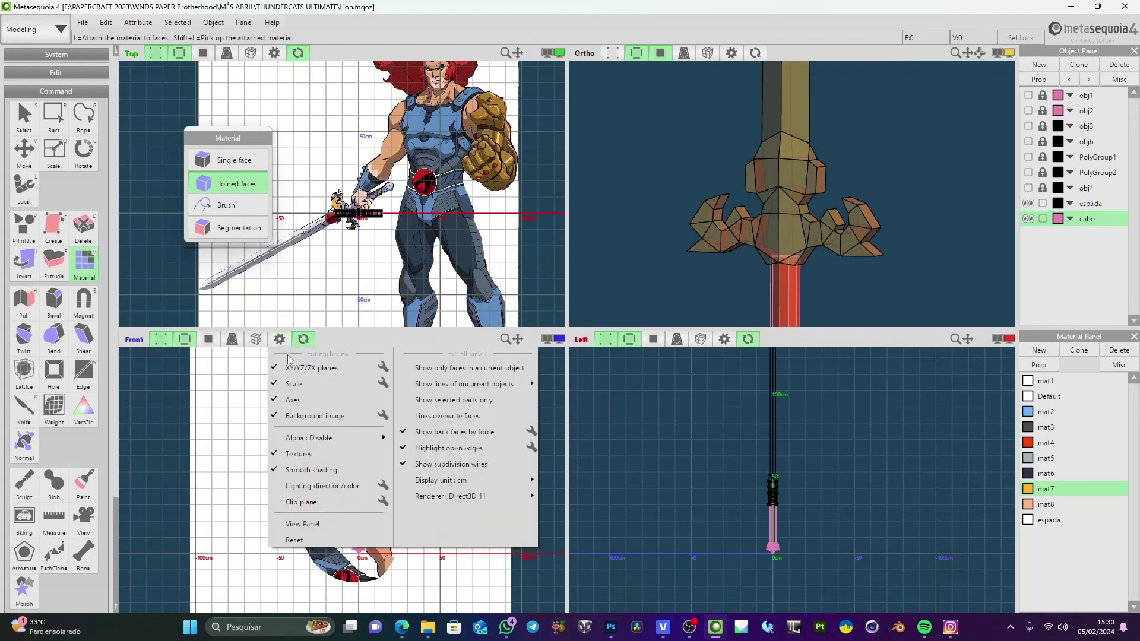
{"action": "mouse_move", "coordinate": [298, 443]}
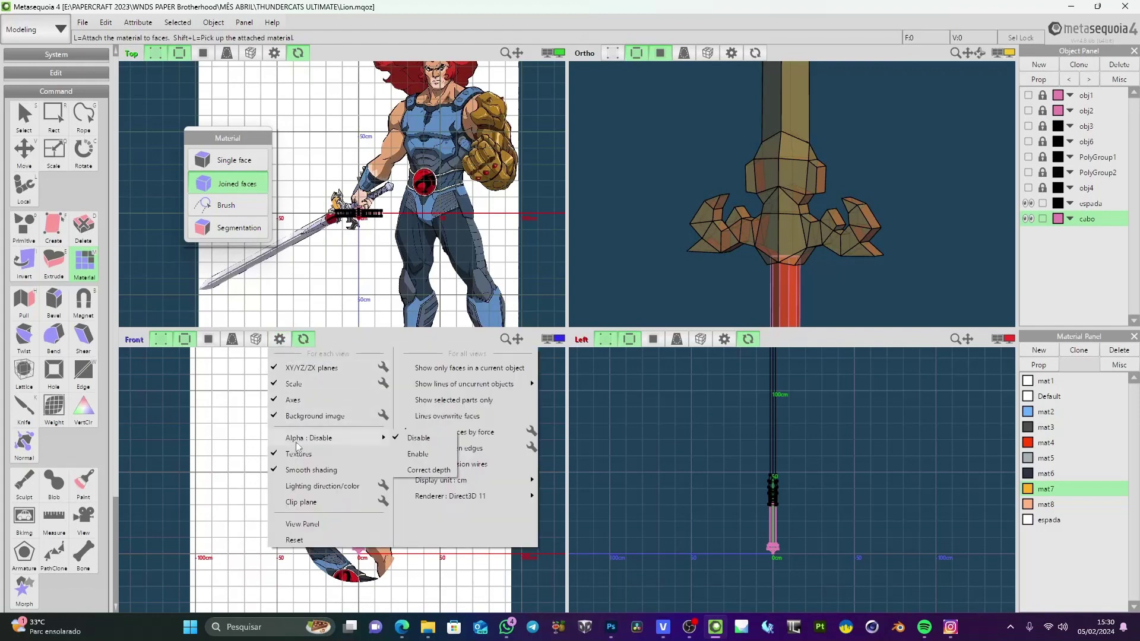
{"action": "left_click", "coordinate": [521, 340]}
{"action": "left_click", "coordinate": [560, 339]}
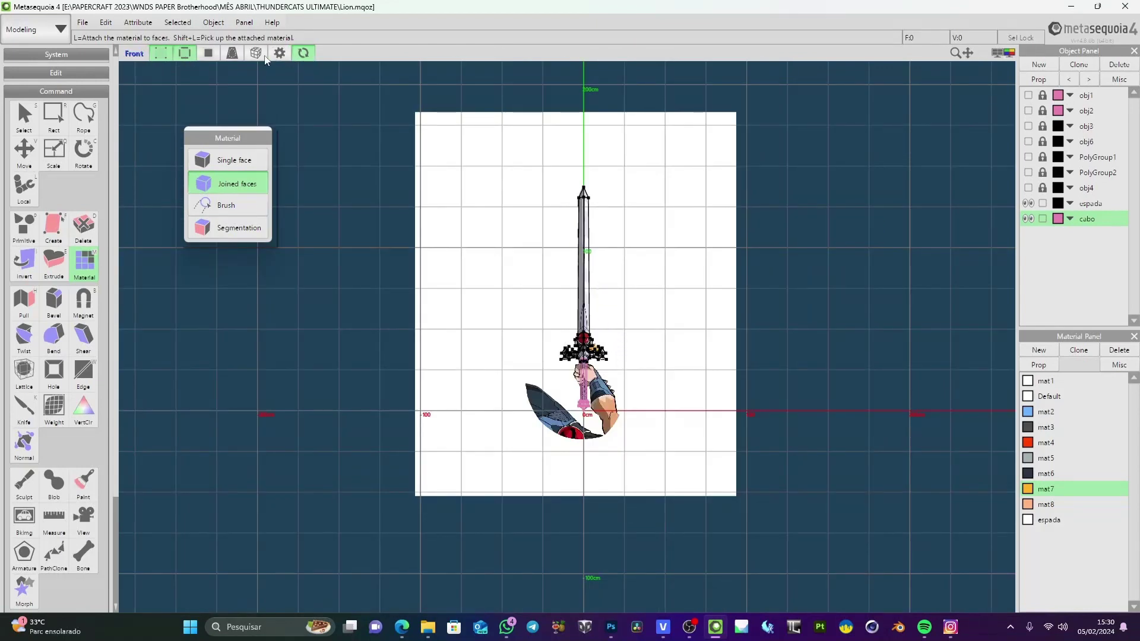
{"action": "left_click", "coordinate": [212, 54]}
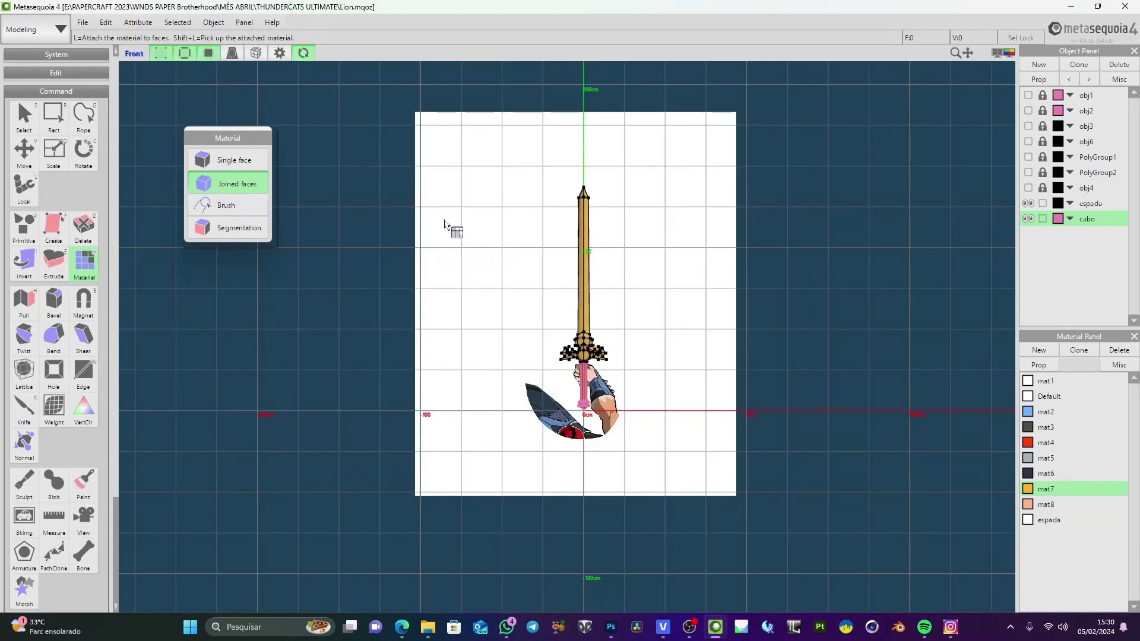
{"action": "scroll", "coordinate": [453, 229], "scroll_direction": "up", "scroll_amount": 5}
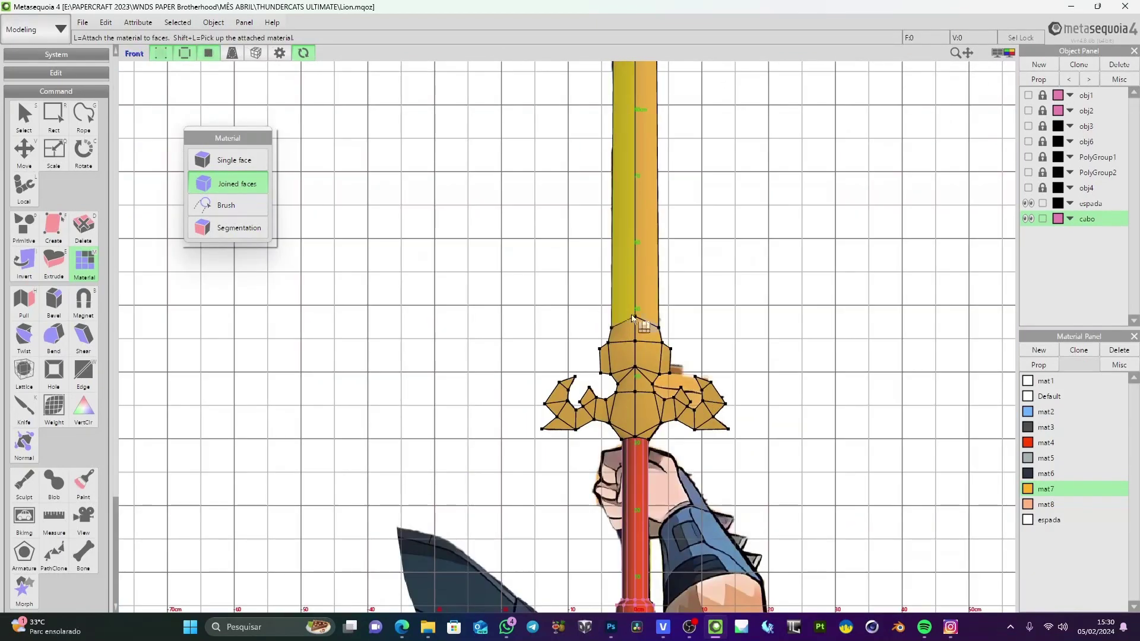
Restore the four-view layout and disable alpha display in the Ortho view
{"action": "left_click", "coordinate": [1008, 53]}
{"action": "middle_click_drag", "start_coordinate": [822, 173], "coordinate": [836, 215]}
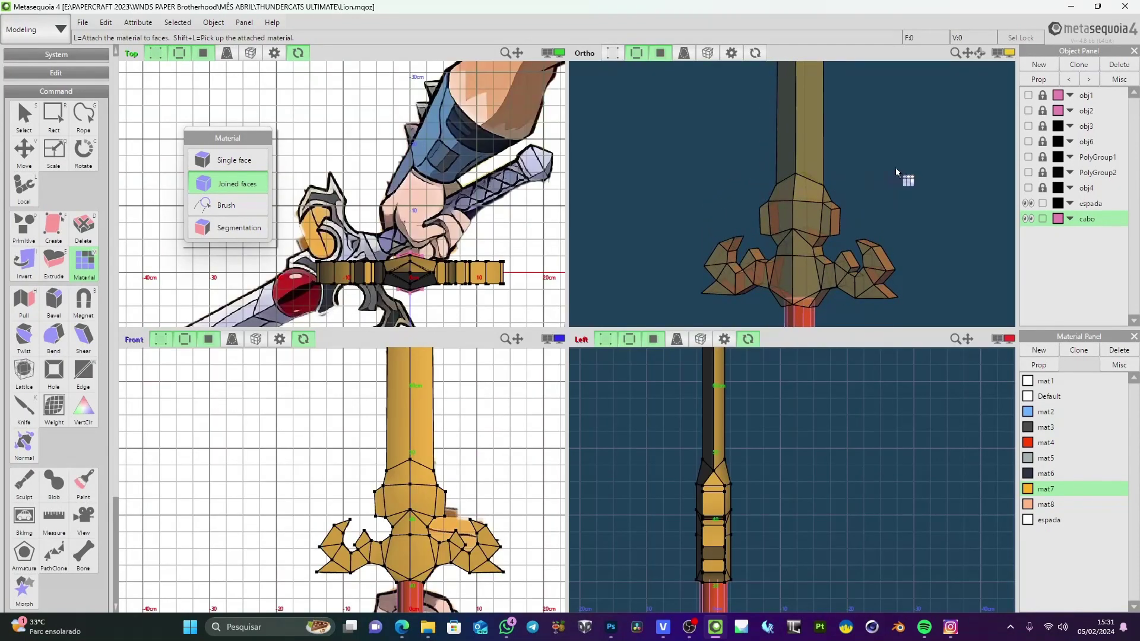
{"action": "left_click", "coordinate": [731, 54]}
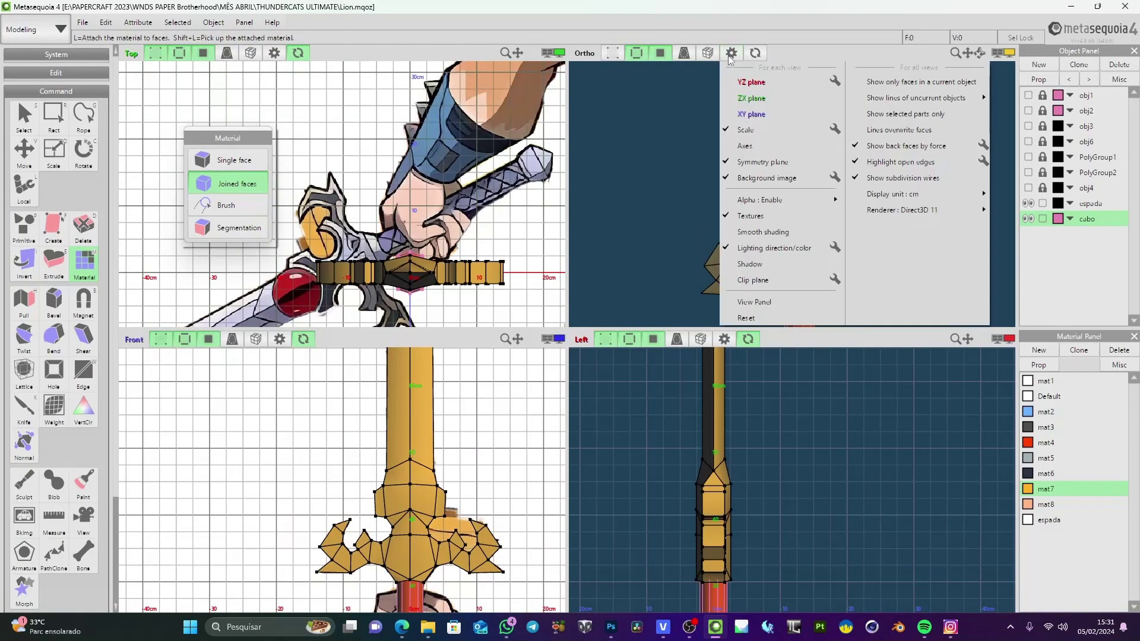
{"action": "mouse_move", "coordinate": [775, 204]}
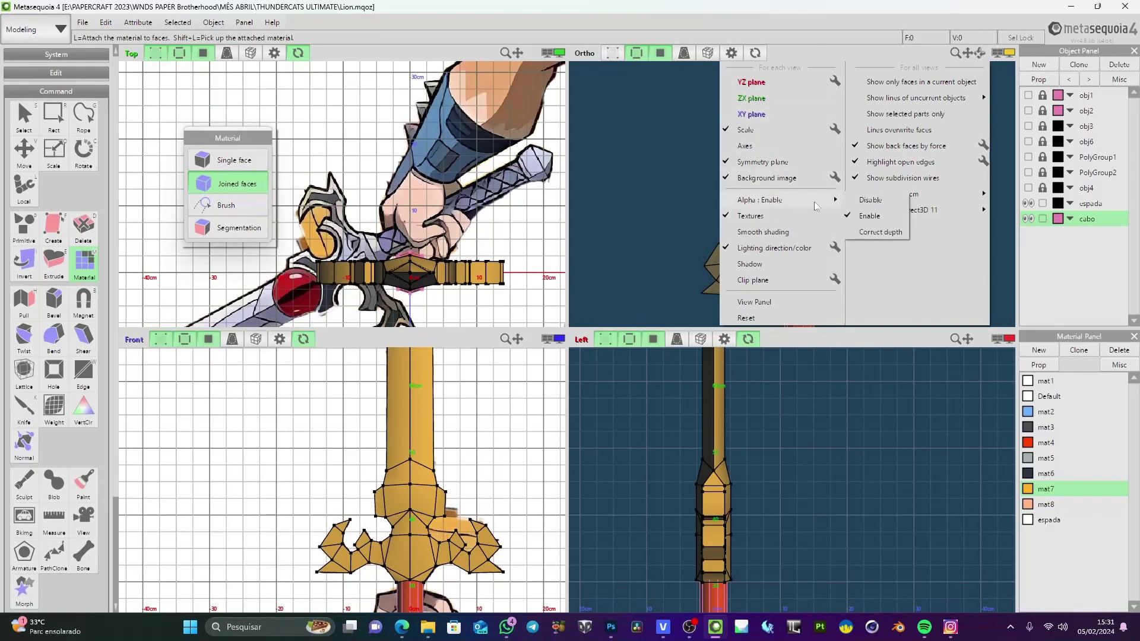
{"action": "left_click", "coordinate": [868, 200]}
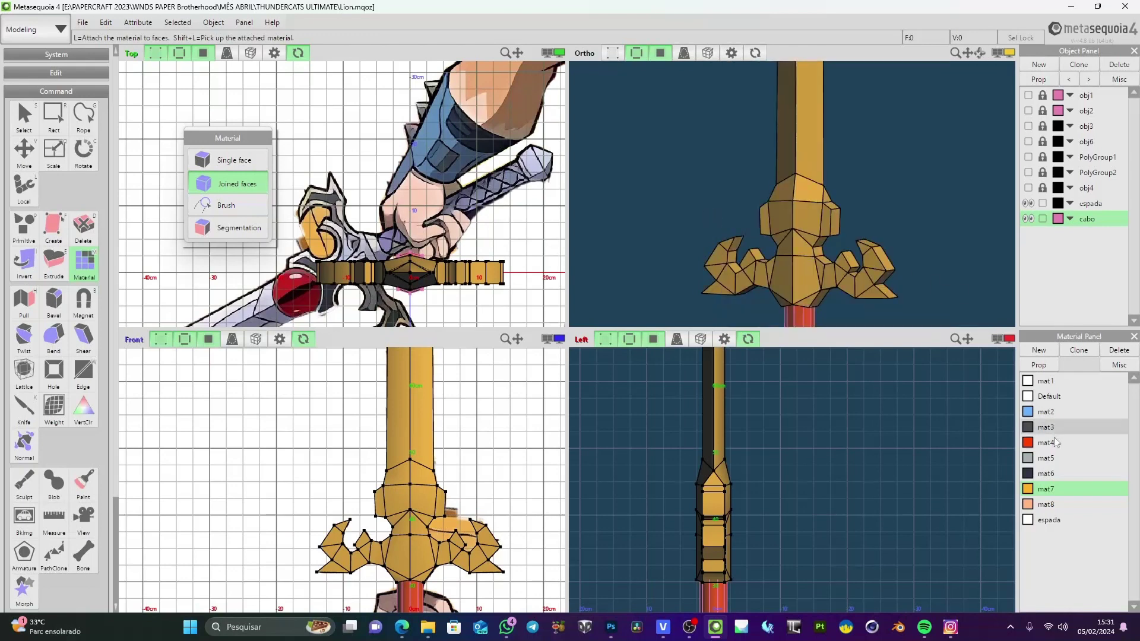
Check the properties of mat7 and set the Ortho view's alpha display back to Enable
{"action": "double_click", "coordinate": [1045, 491]}
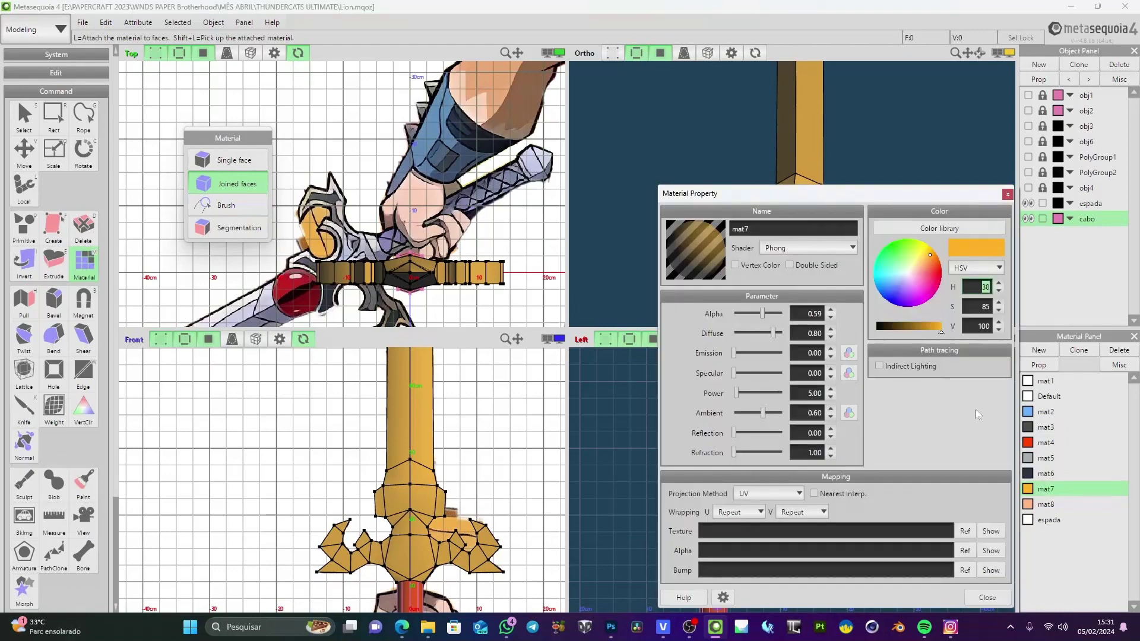
{"action": "left_click", "coordinate": [1008, 194]}
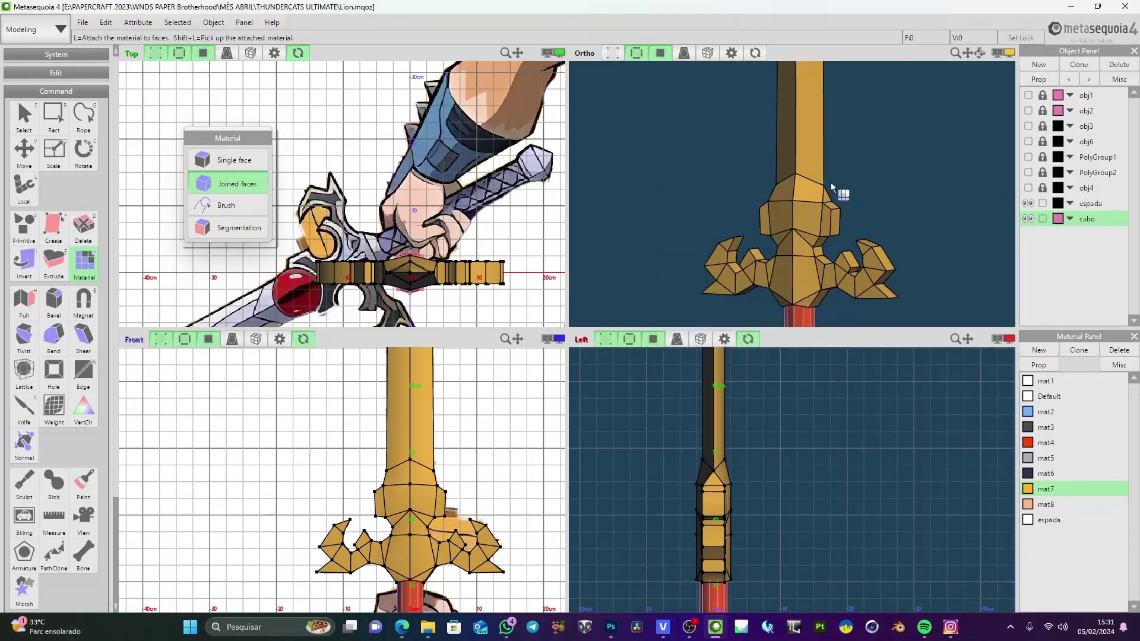
{"action": "left_click", "coordinate": [730, 53]}
{"action": "mouse_move", "coordinate": [762, 203]}
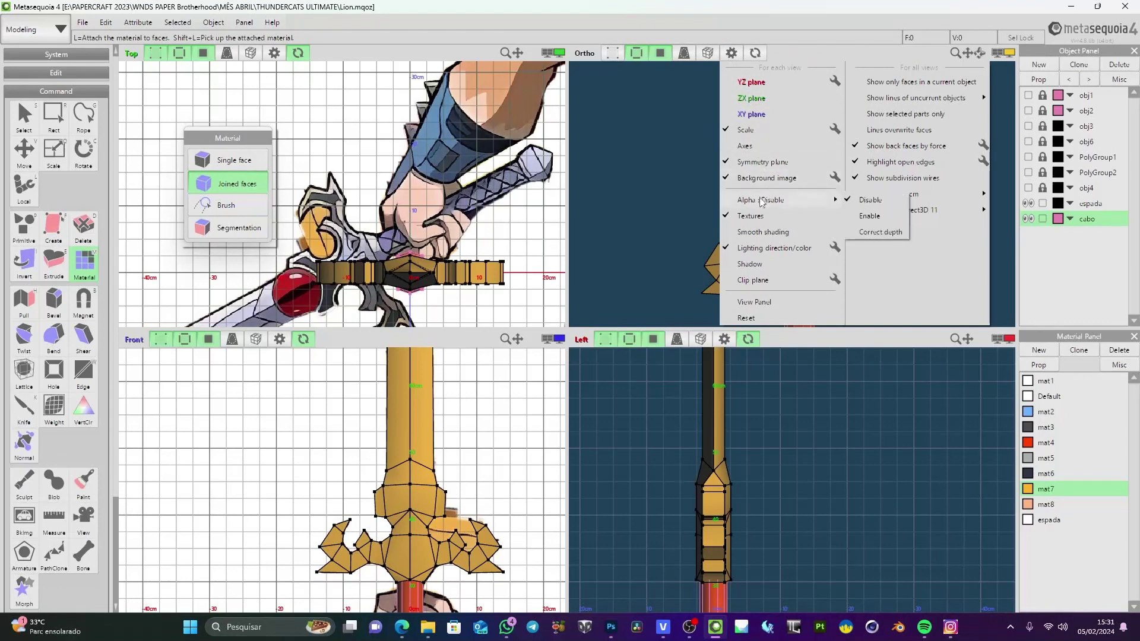
{"action": "left_click", "coordinate": [869, 217]}
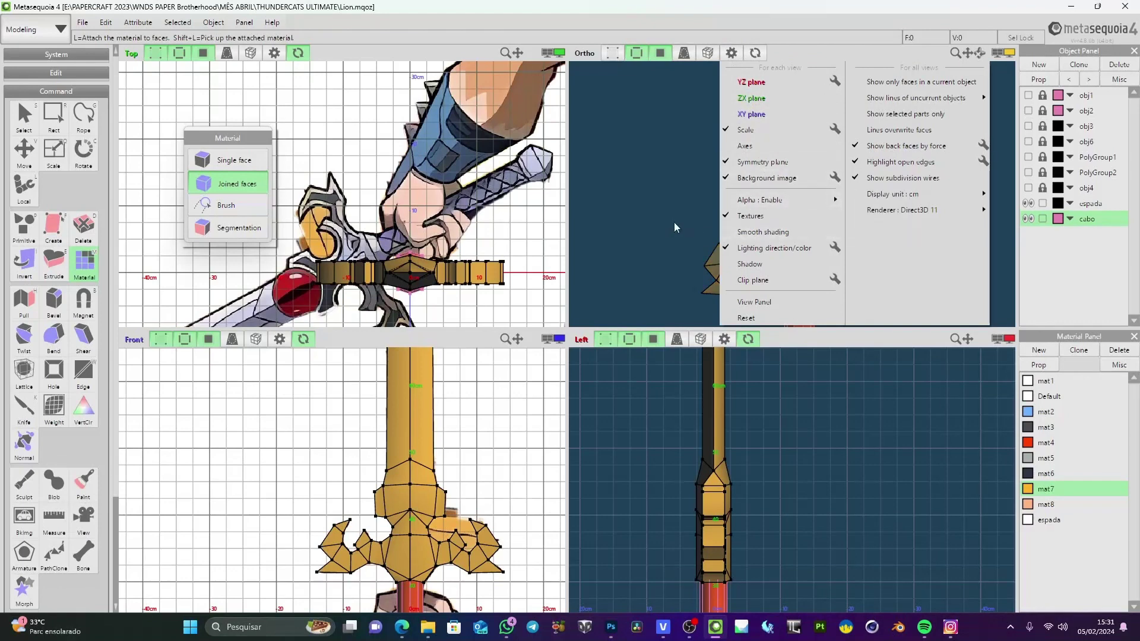
{"action": "left_click", "coordinate": [675, 222]}
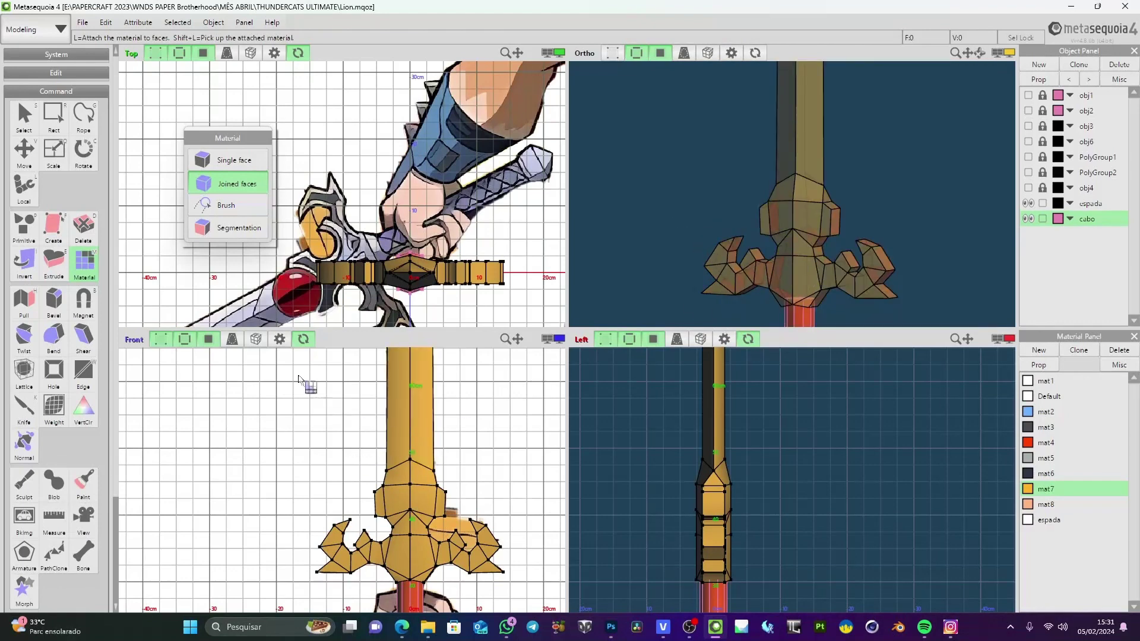
Enable alpha display in the Front view and show it at full size to compare the guard with the background image
{"action": "left_click", "coordinate": [279, 341]}
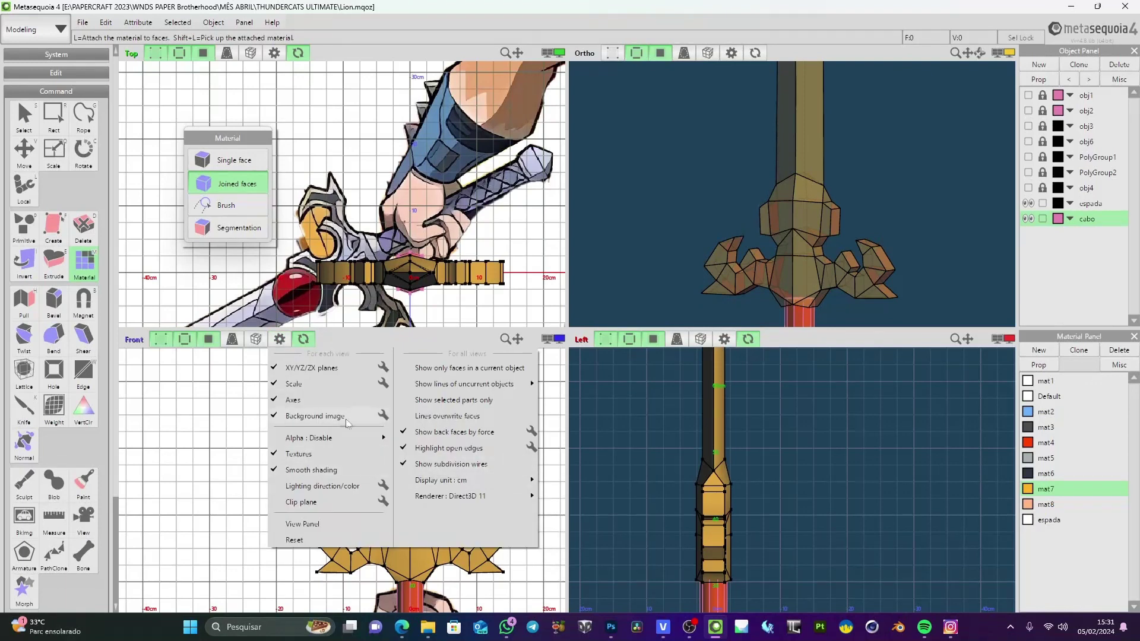
{"action": "mouse_move", "coordinate": [336, 443]}
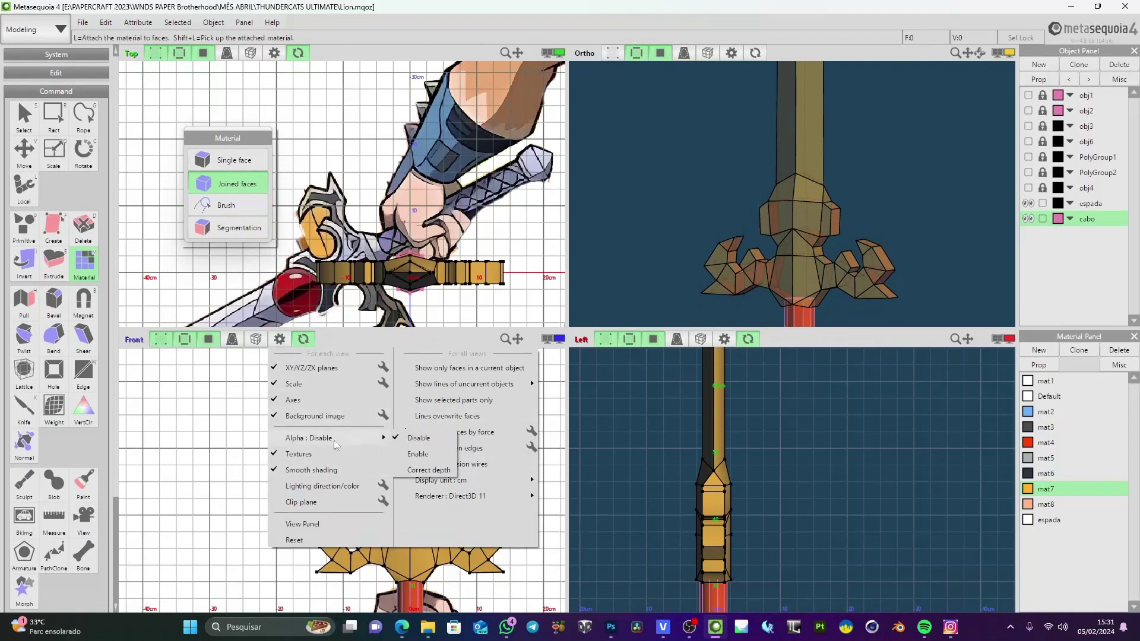
{"action": "left_click", "coordinate": [429, 454]}
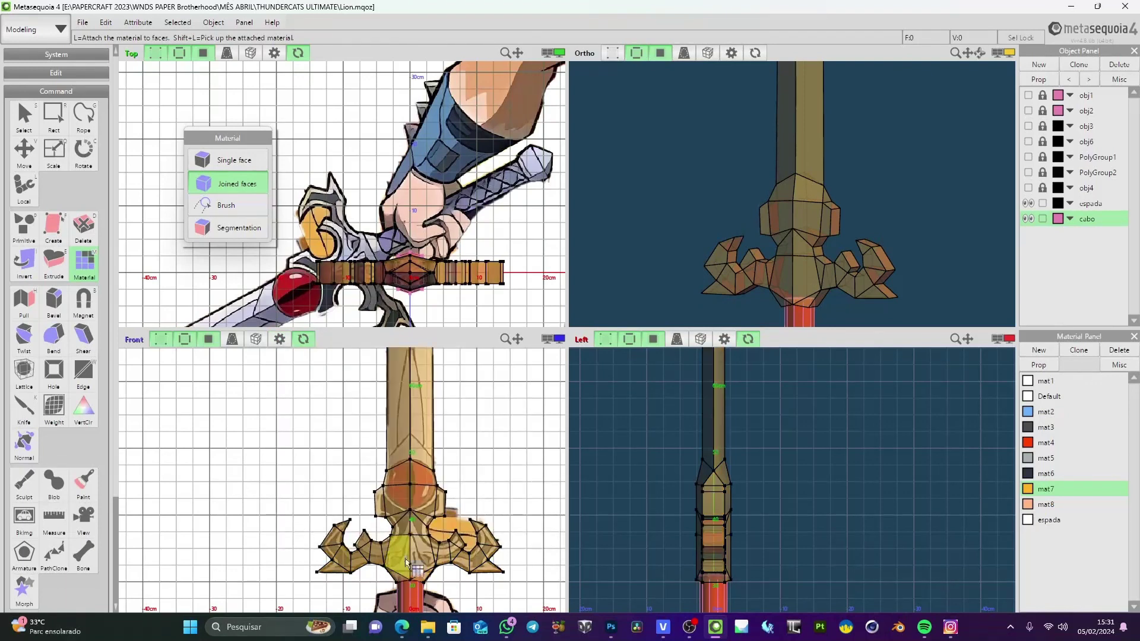
{"action": "left_click", "coordinate": [560, 338]}
{"action": "scroll", "coordinate": [725, 356], "scroll_direction": "up", "scroll_amount": 5}
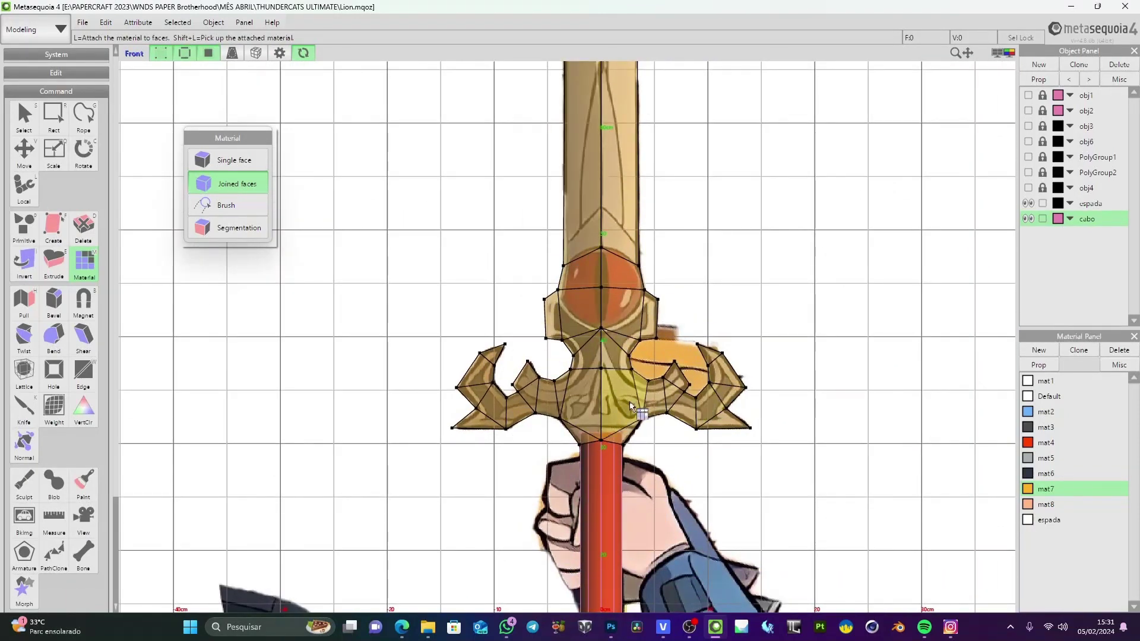
{"action": "scroll", "coordinate": [827, 331], "scroll_direction": "down", "scroll_amount": 6}
{"action": "scroll", "coordinate": [565, 345], "scroll_direction": "up", "scroll_amount": 6}
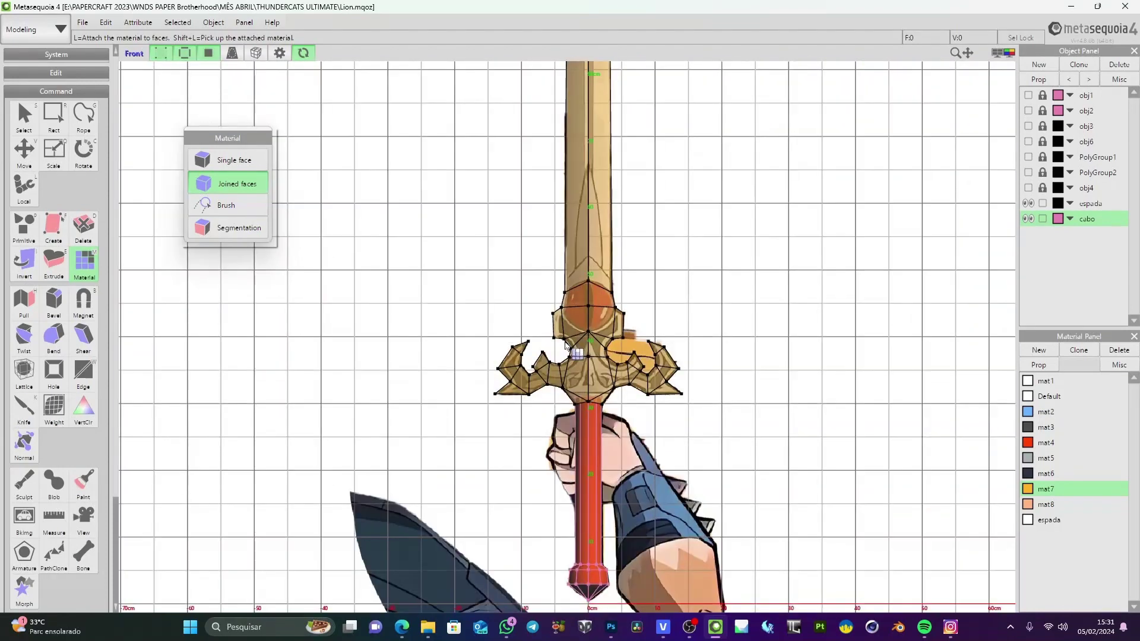
Show only the Ortho view at full size, framing the sword's guard and the upper part of the handle
{"action": "left_click", "coordinate": [1009, 54]}
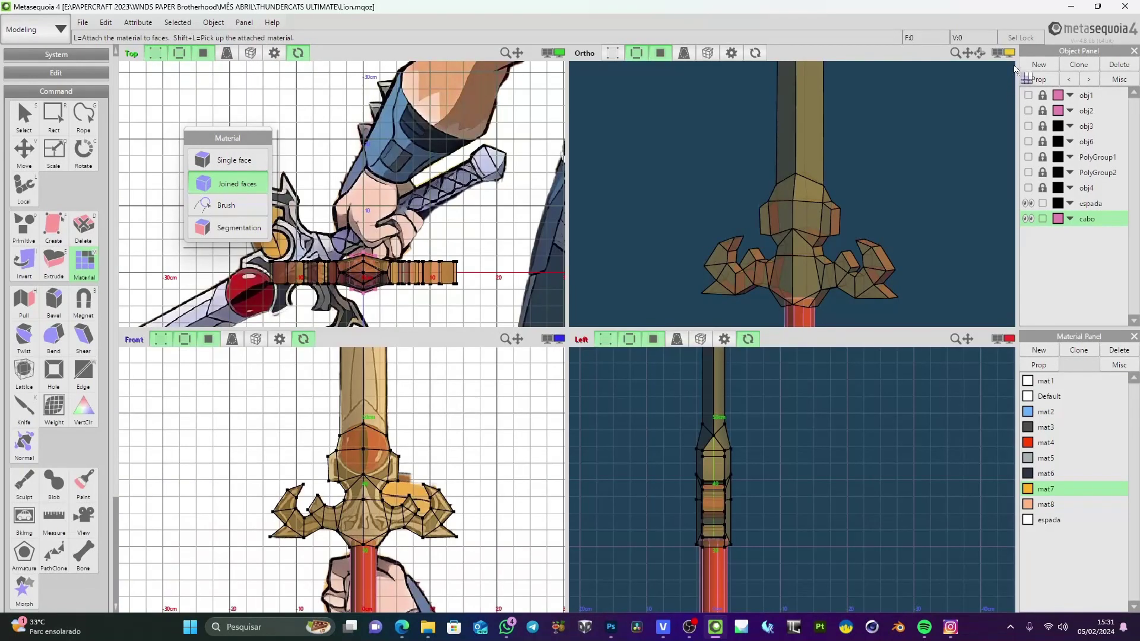
{"action": "left_click", "coordinate": [1024, 76]}
{"action": "scroll", "coordinate": [706, 396], "scroll_direction": "up", "scroll_amount": 4}
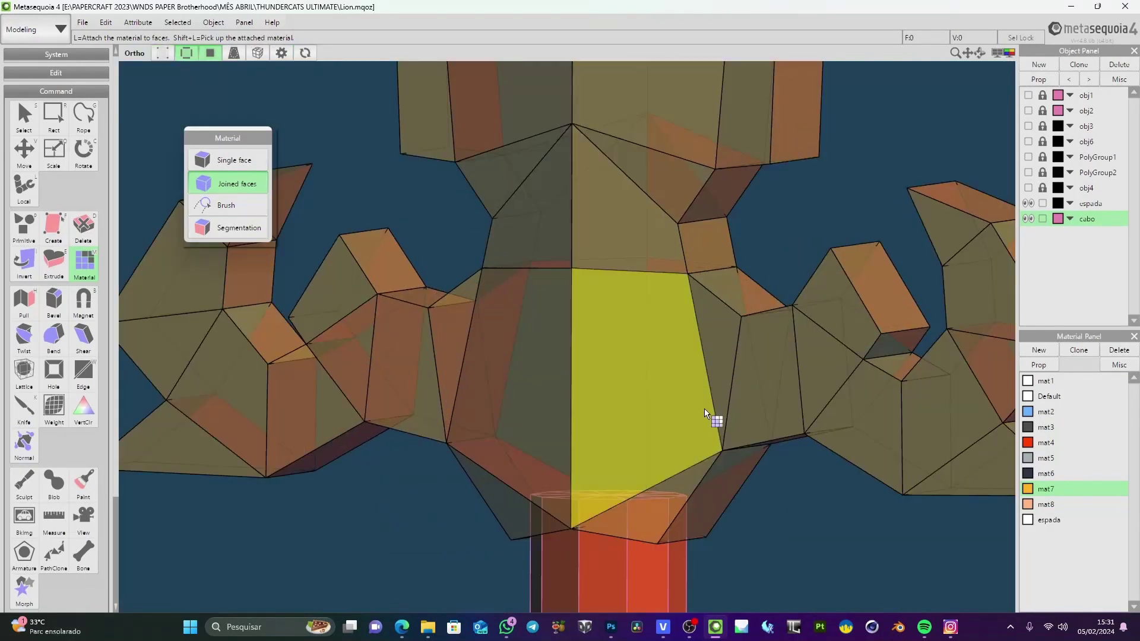
{"action": "scroll", "coordinate": [704, 409], "scroll_direction": "down", "scroll_amount": 5}
{"action": "scroll", "coordinate": [701, 418], "scroll_direction": "up", "scroll_amount": 1}
{"action": "mouse_move", "coordinate": [711, 426]}
{"action": "right_mouse_down"}
{"action": "mouse_move", "coordinate": [737, 430]}
{"action": "mouse_move", "coordinate": [717, 424]}
{"action": "right_mouse_up"}
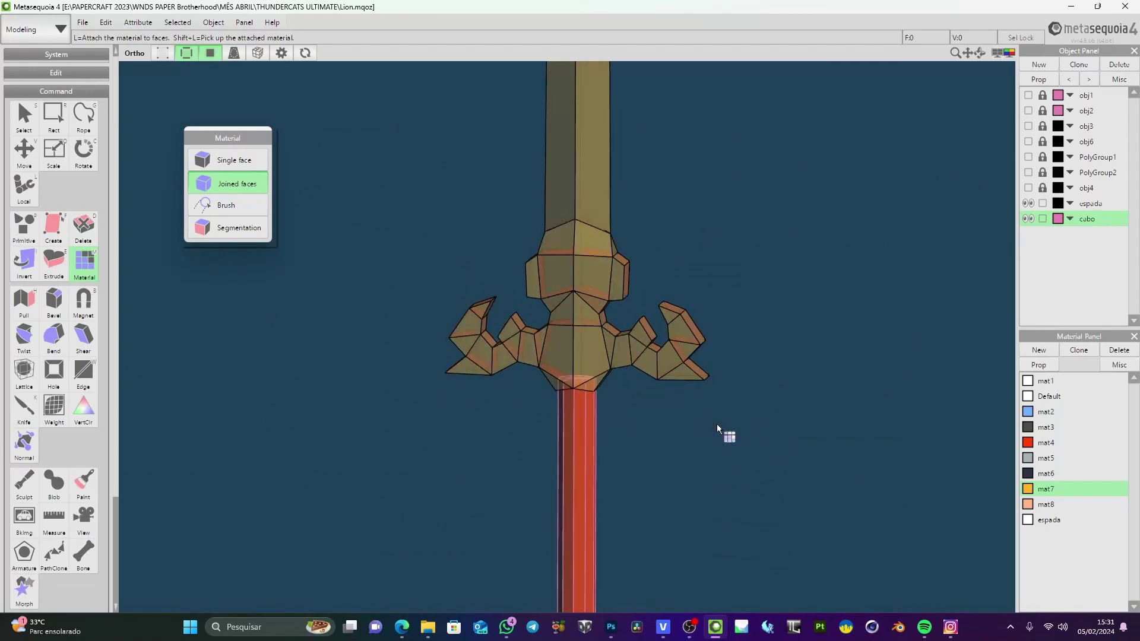
Examine from several angles and up close how the handle's end sits inside the semi-transparent guard
{"action": "scroll", "coordinate": [610, 408], "scroll_direction": "up", "scroll_amount": 4}
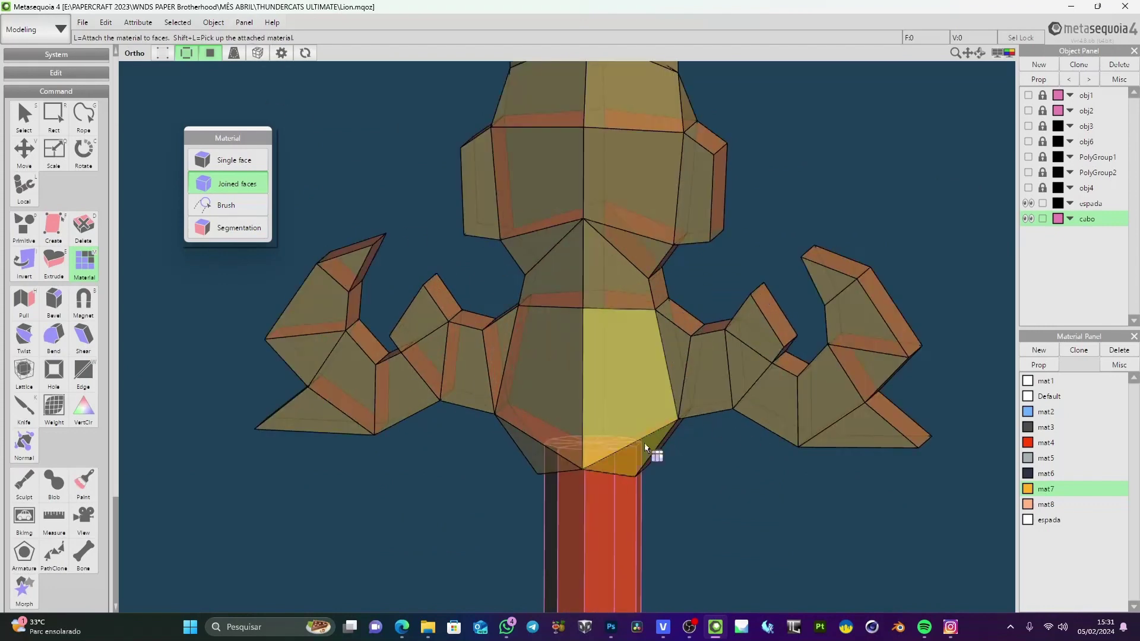
{"action": "middle_click_drag", "start_coordinate": [643, 443], "coordinate": [647, 325]}
{"action": "right_click_drag", "start_coordinate": [648, 326], "coordinate": [720, 364]}
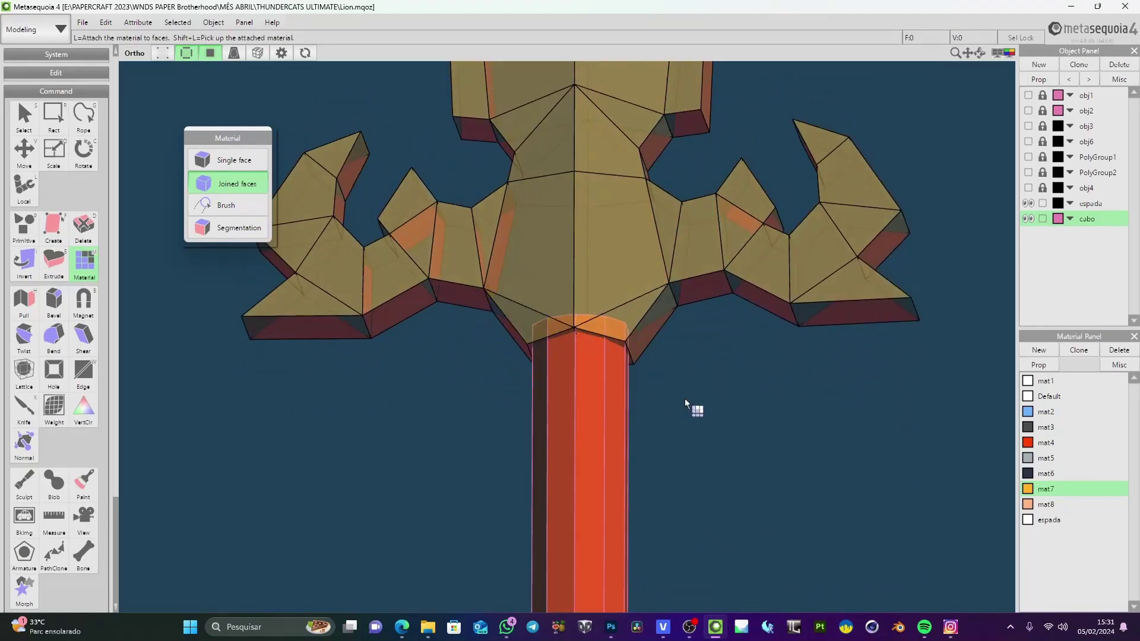
{"action": "right_click_drag", "start_coordinate": [686, 398], "coordinate": [702, 377]}
{"action": "right_click_drag", "start_coordinate": [597, 366], "coordinate": [611, 372]}
{"action": "scroll", "coordinate": [612, 372], "scroll_direction": "up", "scroll_amount": 3}
{"action": "right_click_drag", "start_coordinate": [722, 405], "coordinate": [585, 311]}
{"action": "right_click_drag", "start_coordinate": [655, 314], "coordinate": [683, 265]}
{"action": "right_click_drag", "start_coordinate": [537, 280], "coordinate": [706, 326]}
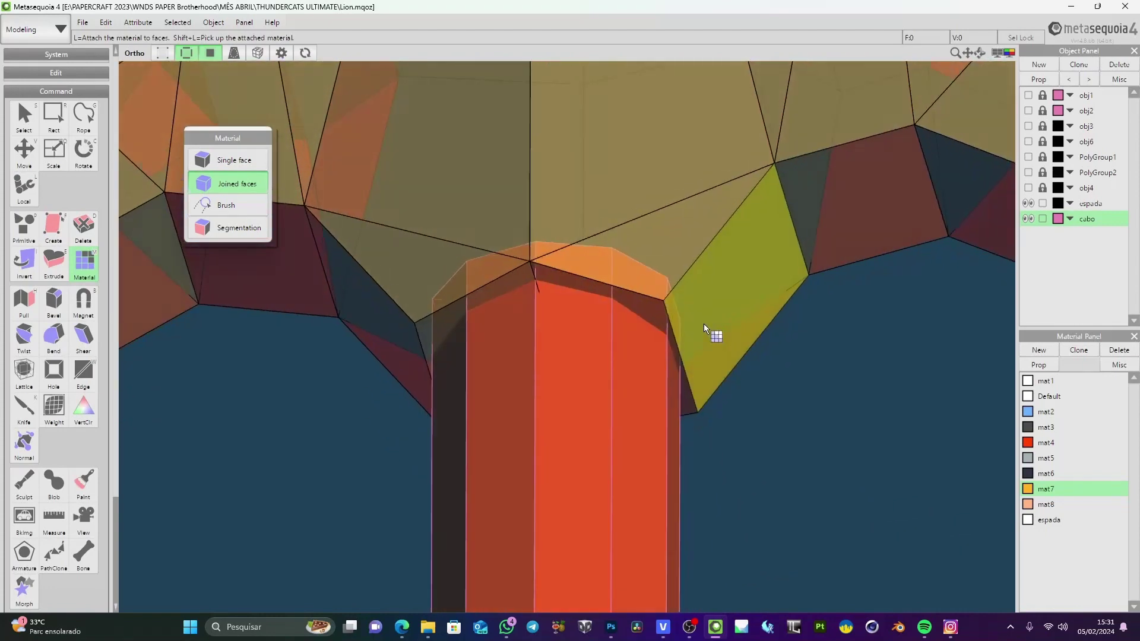
{"action": "right_click_drag", "start_coordinate": [697, 419], "coordinate": [699, 413]}
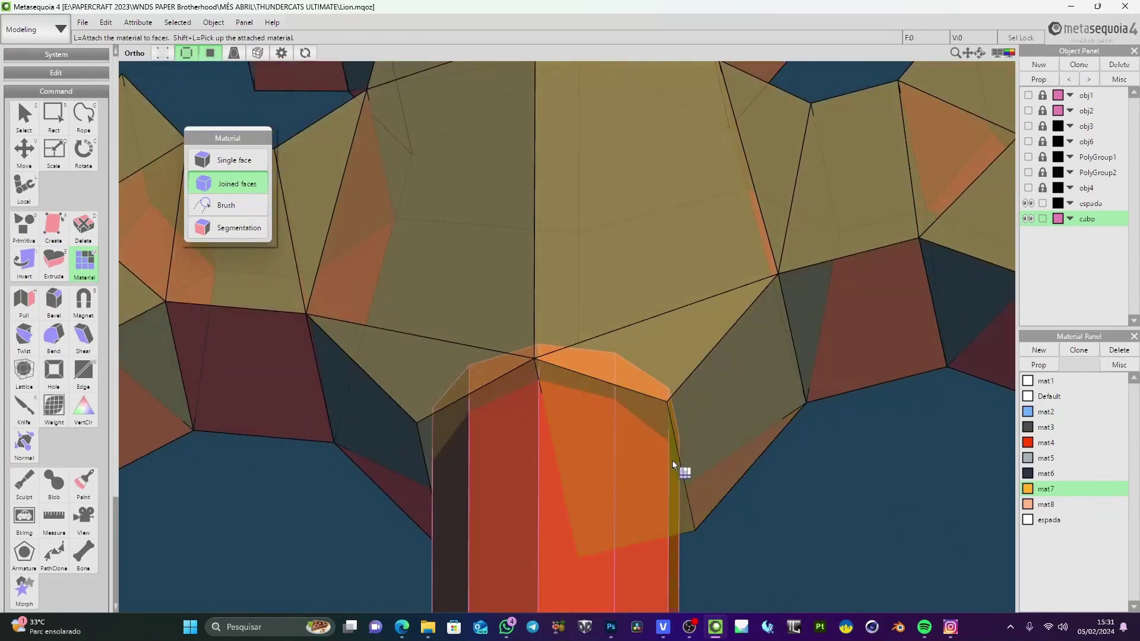
{"action": "right_click_drag", "start_coordinate": [672, 461], "coordinate": [659, 350]}
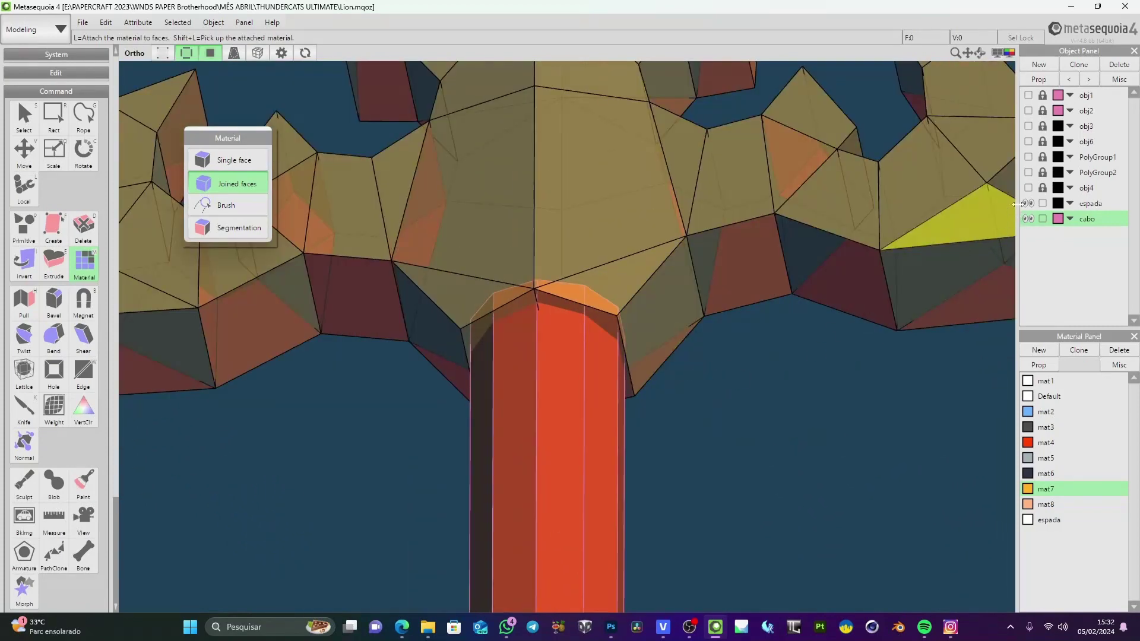
Lock the espada object, select the whole handle and move it 0.27 cm along X
{"action": "left_click", "coordinate": [1043, 203]}
{"action": "right_click_drag", "start_coordinate": [839, 387], "coordinate": [846, 393]}
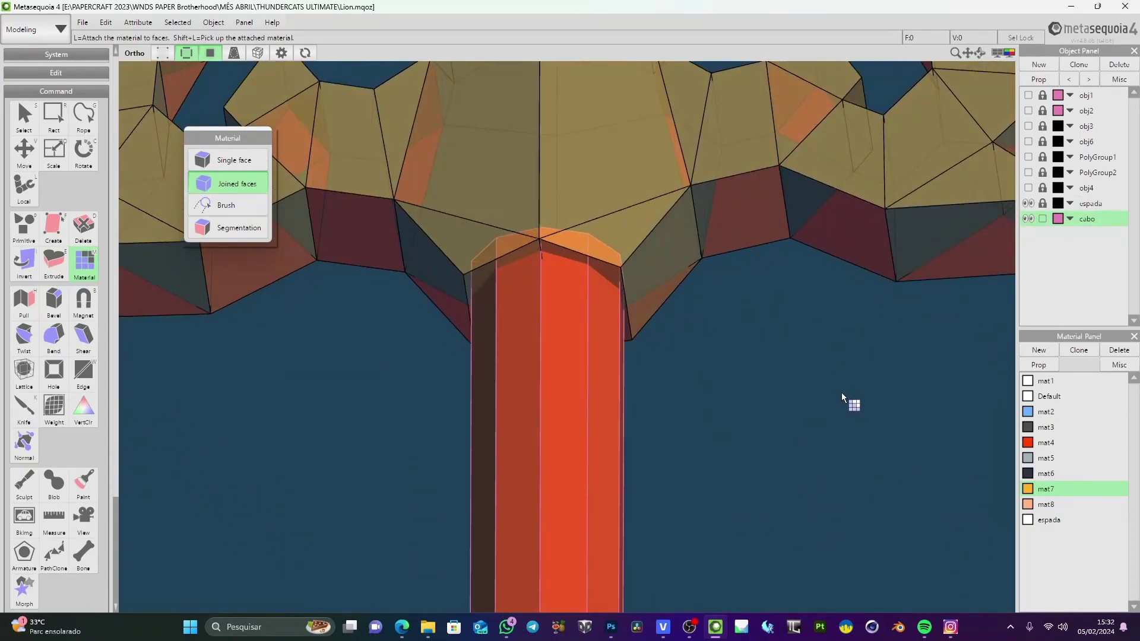
{"action": "key", "text": "ctrl+a"}
{"action": "left_click", "coordinate": [34, 152]}
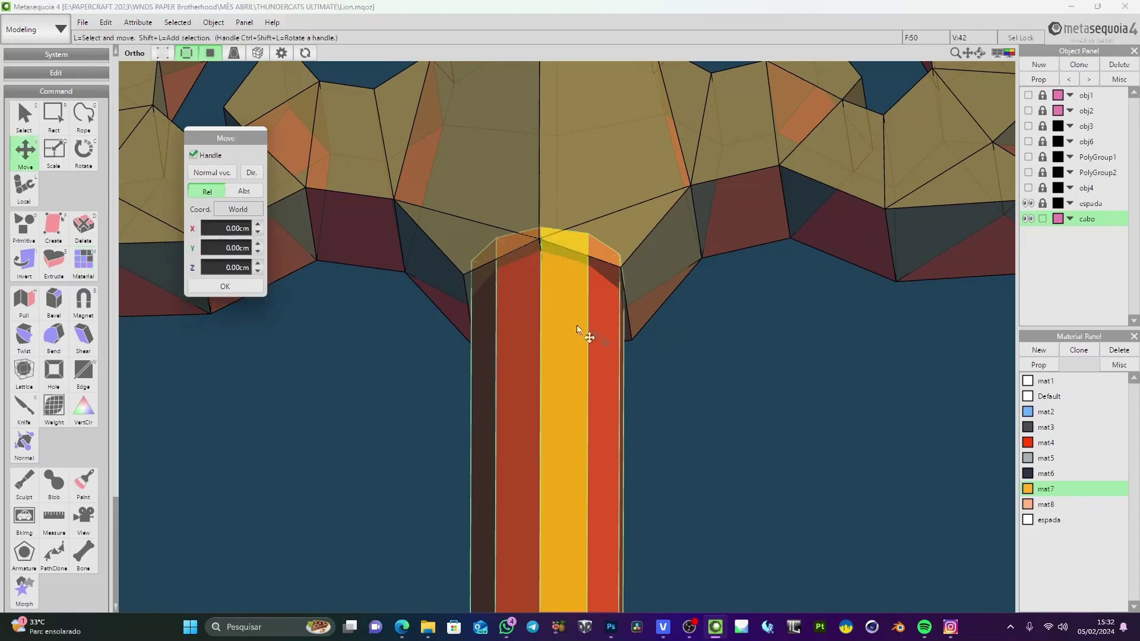
{"action": "middle_click_drag", "start_coordinate": [628, 489], "coordinate": [610, 246]}
{"action": "scroll", "coordinate": [616, 416], "scroll_direction": "down", "scroll_amount": 4}
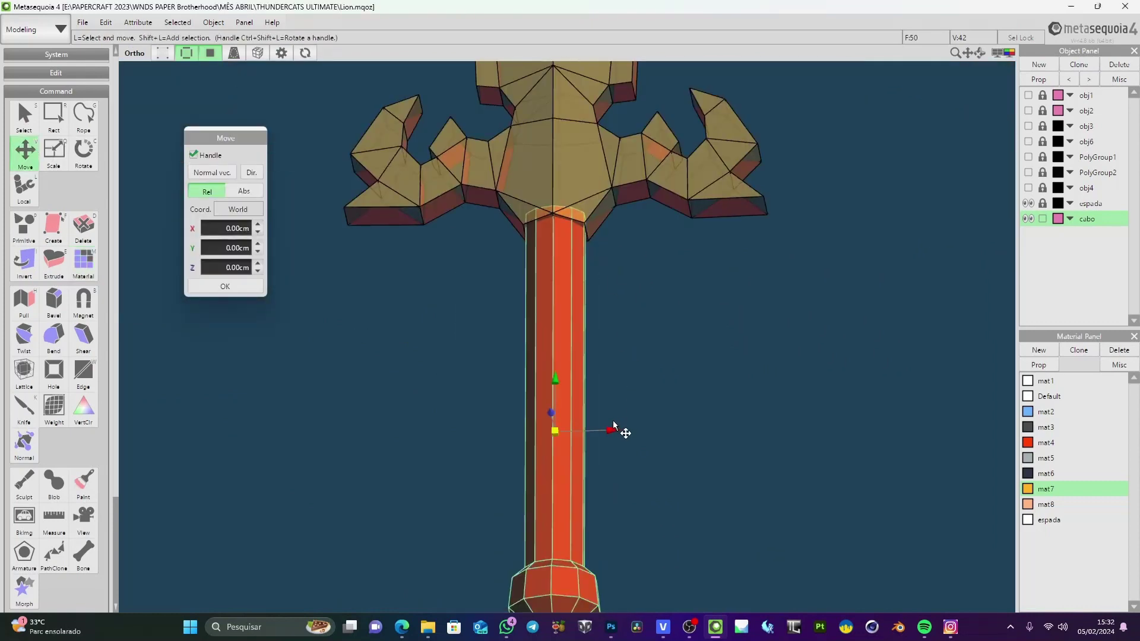
{"action": "left_click_drag", "start_coordinate": [612, 429], "coordinate": [627, 438]}
Examine the shifted handle's alignment with the guard's lower opening from below and from both sides
{"action": "scroll", "coordinate": [656, 275], "scroll_direction": "up", "scroll_amount": 5}
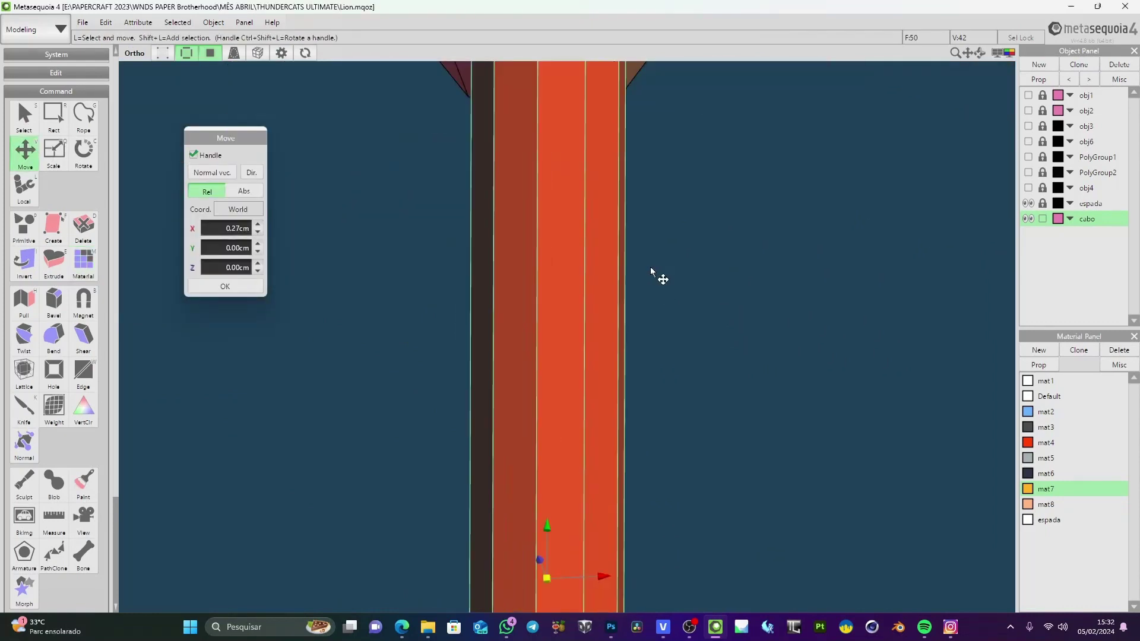
{"action": "scroll", "coordinate": [653, 410], "scroll_direction": "up", "scroll_amount": 4}
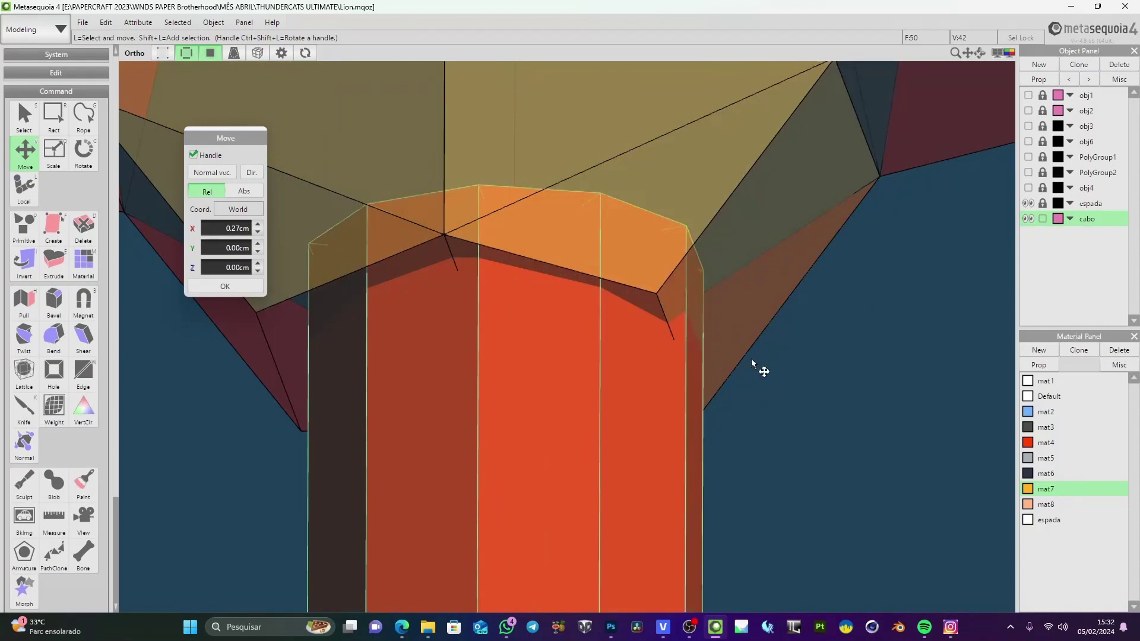
{"action": "right_click_drag", "start_coordinate": [751, 358], "coordinate": [756, 427]}
{"action": "scroll", "coordinate": [749, 399], "scroll_direction": "down", "scroll_amount": 5}
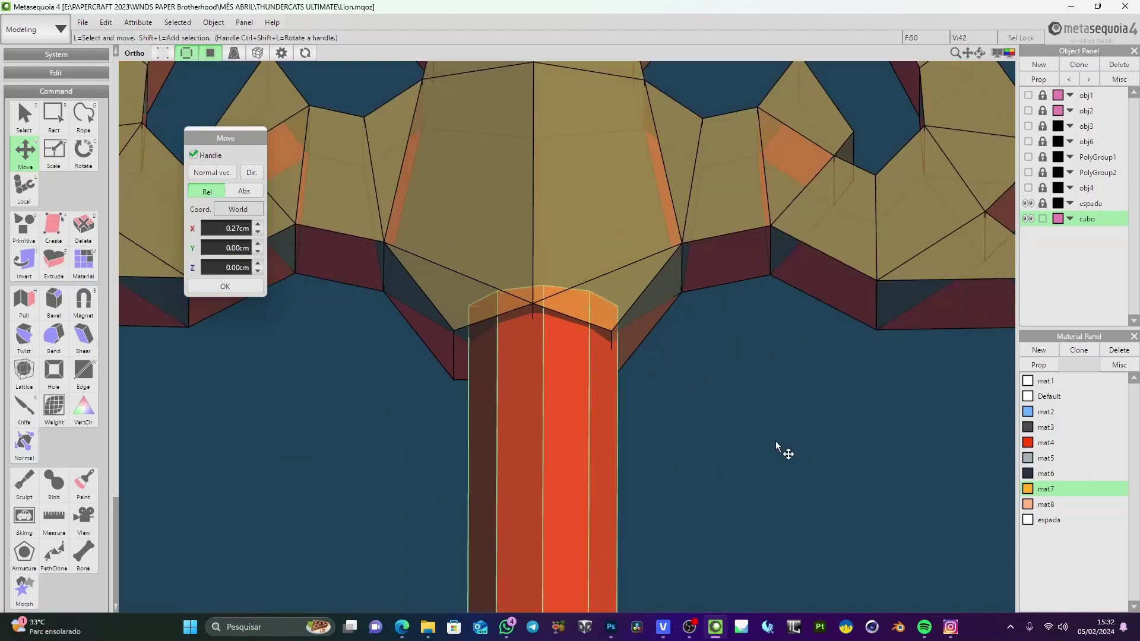
{"action": "mouse_move", "coordinate": [776, 443]}
{"action": "right_mouse_down"}
{"action": "mouse_move", "coordinate": [748, 451]}
{"action": "mouse_move", "coordinate": [671, 394]}
{"action": "mouse_move", "coordinate": [682, 393]}
{"action": "right_mouse_up"}
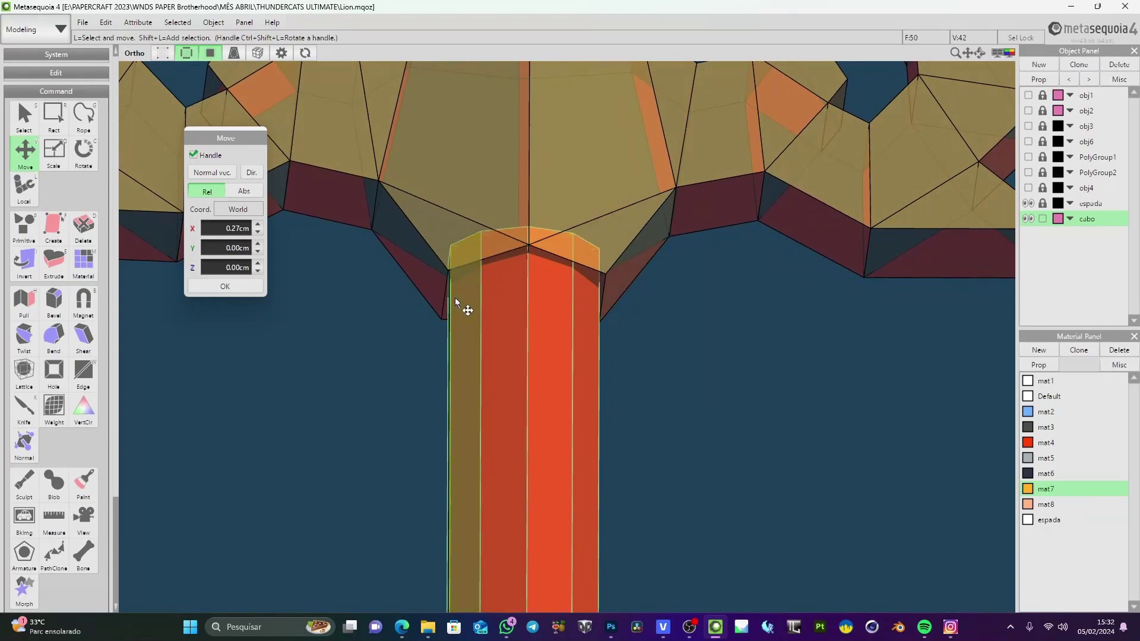
{"action": "right_click_drag", "start_coordinate": [583, 326], "coordinate": [640, 300]}
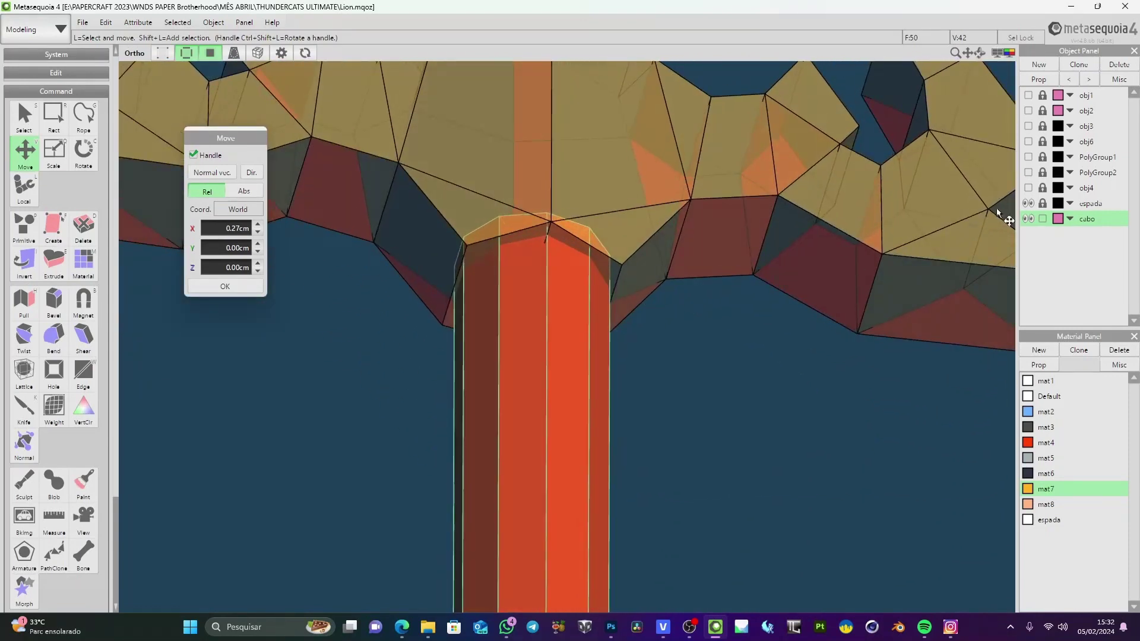
Unlock espada and select a face on the guard's underside with the handle hidden, then show the handle again from the front
{"action": "left_click", "coordinate": [1028, 219]}
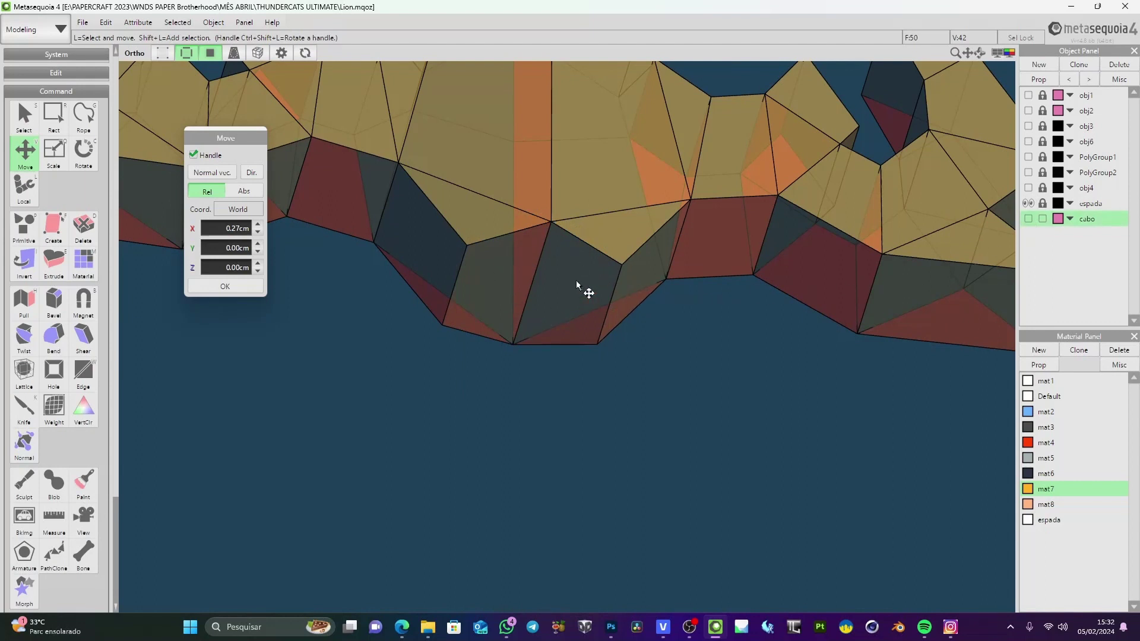
{"action": "left_click", "coordinate": [1043, 203]}
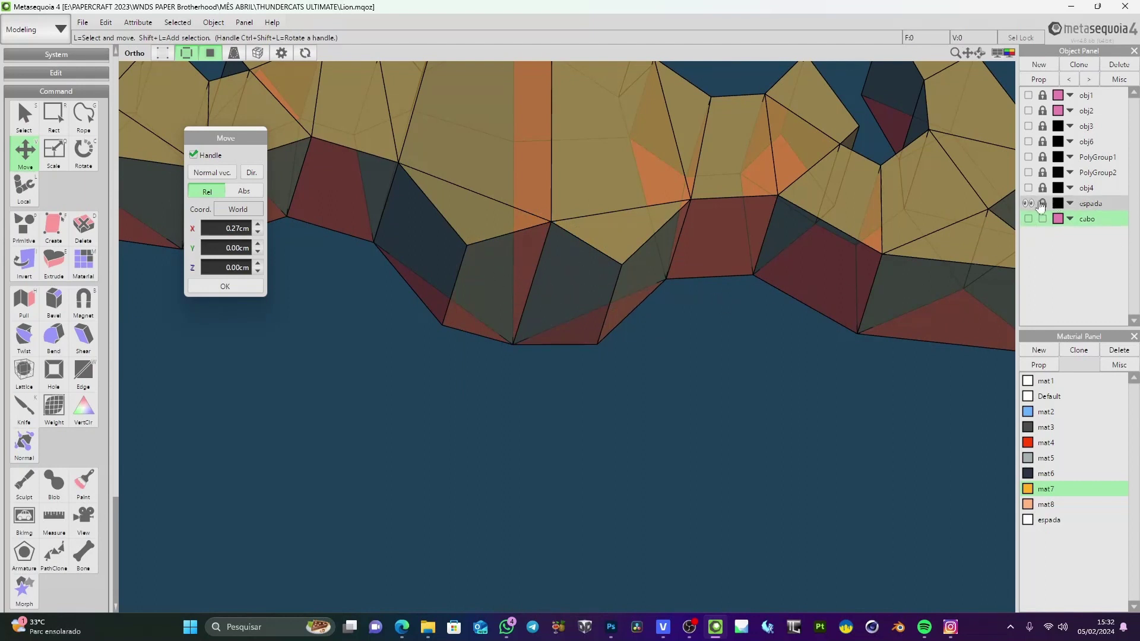
{"action": "left_click", "coordinate": [576, 288]}
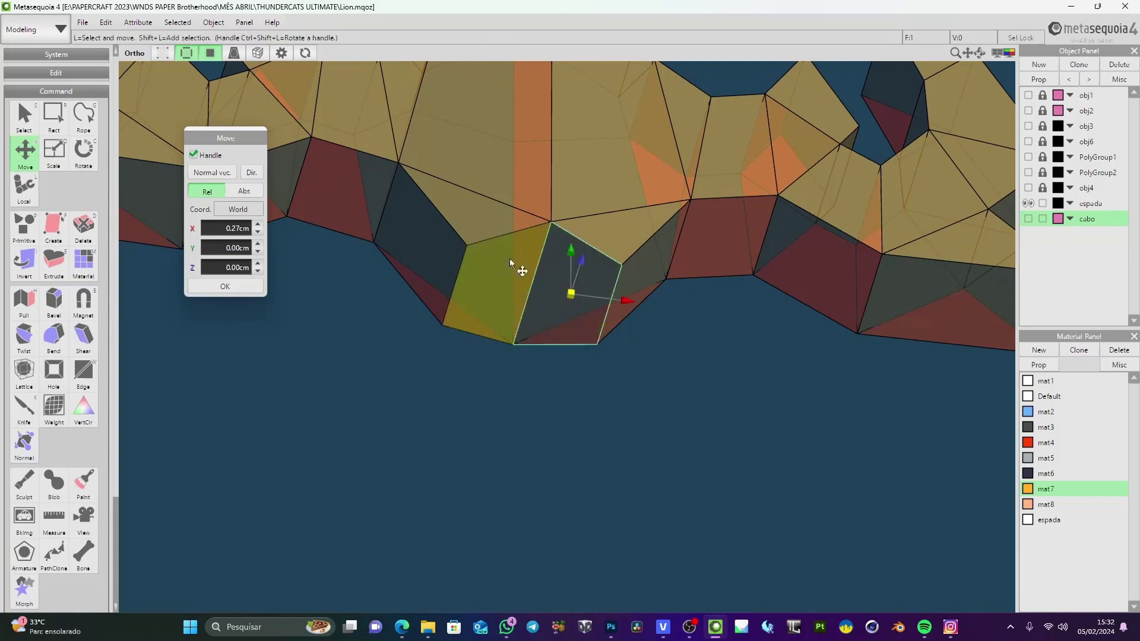
{"action": "scroll", "coordinate": [679, 373], "scroll_direction": "down", "scroll_amount": 5}
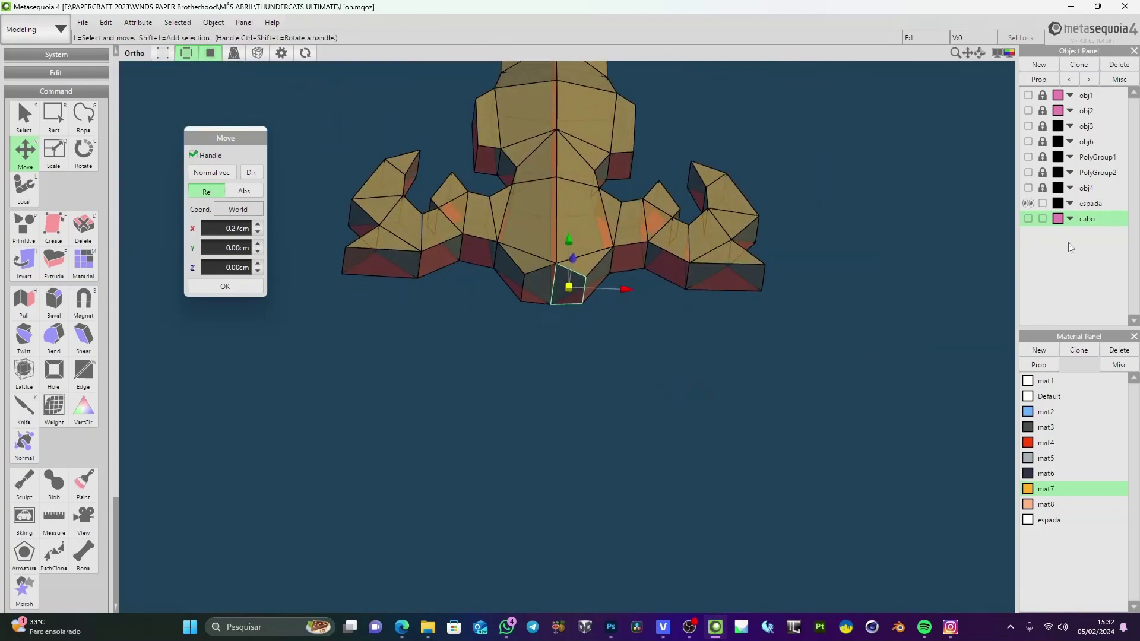
{"action": "left_click", "coordinate": [1028, 219]}
{"action": "key", "text": "F1"}
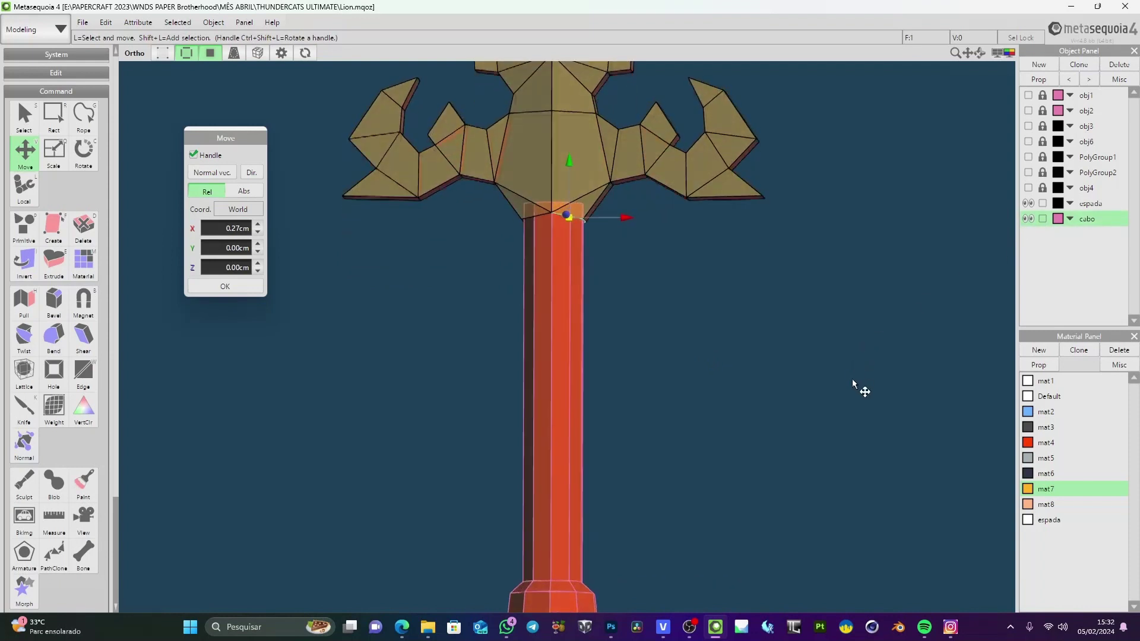
Clear the current selection and set up a Boolean operation with cabo as the base object and Intersect as the method
{"action": "left_click", "coordinate": [828, 365]}
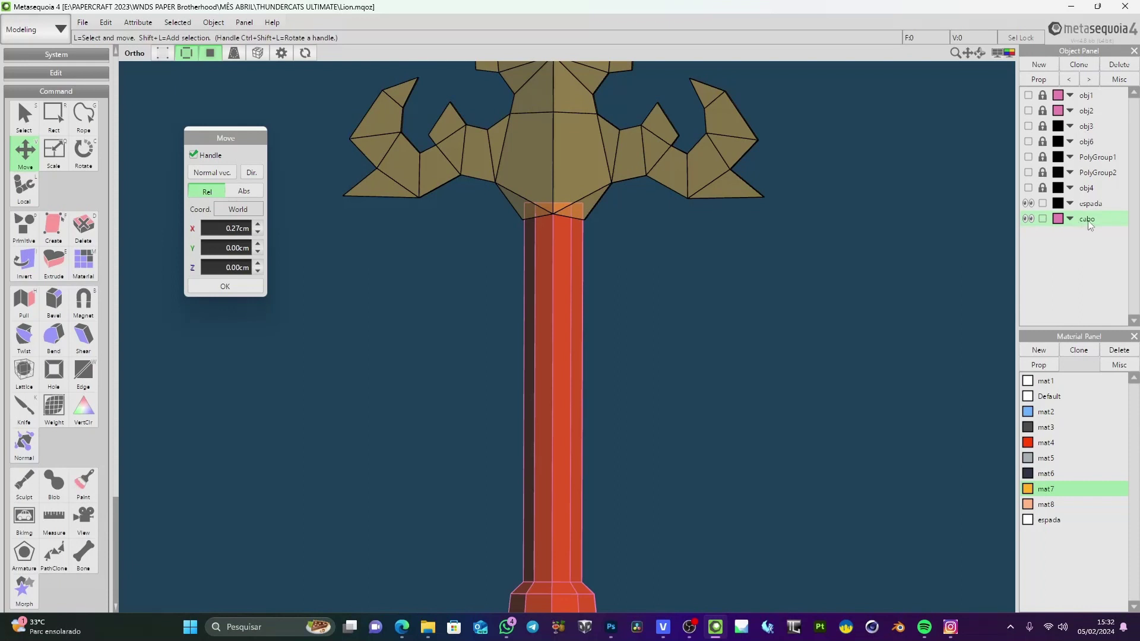
{"action": "left_click", "coordinate": [212, 23]}
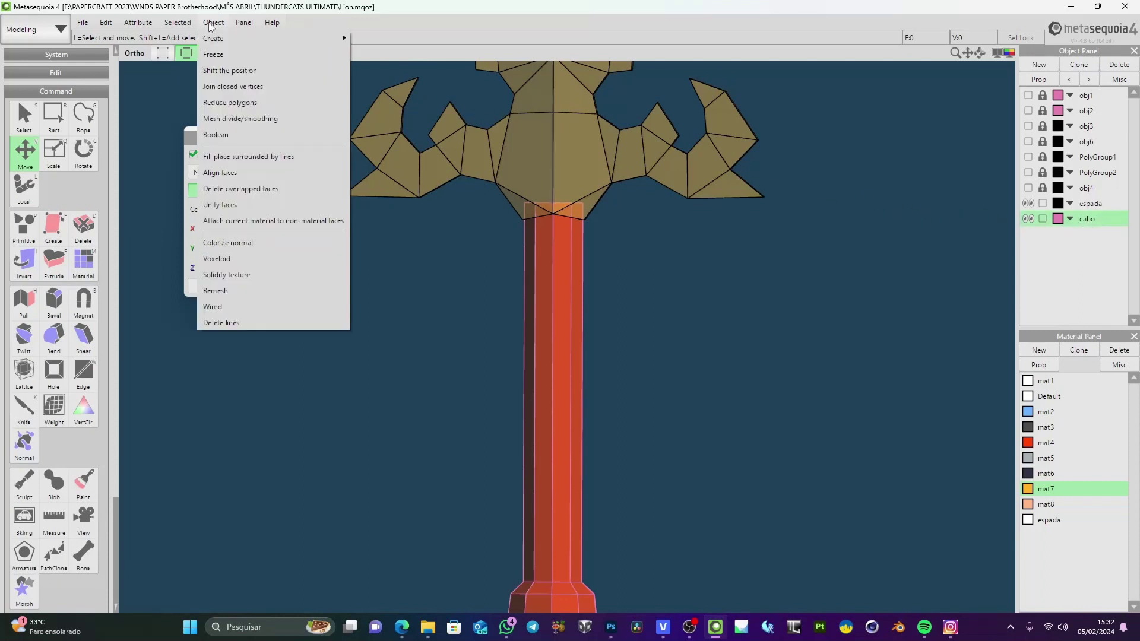
{"action": "left_click", "coordinate": [220, 137]}
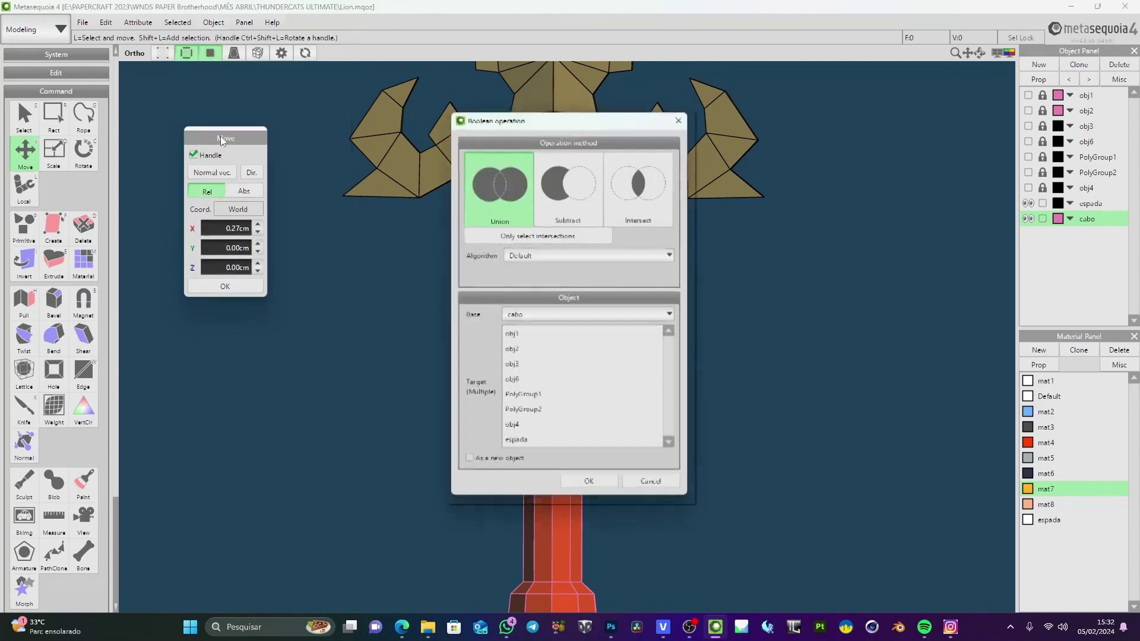
{"action": "left_click_drag", "start_coordinate": [541, 121], "coordinate": [834, 144]}
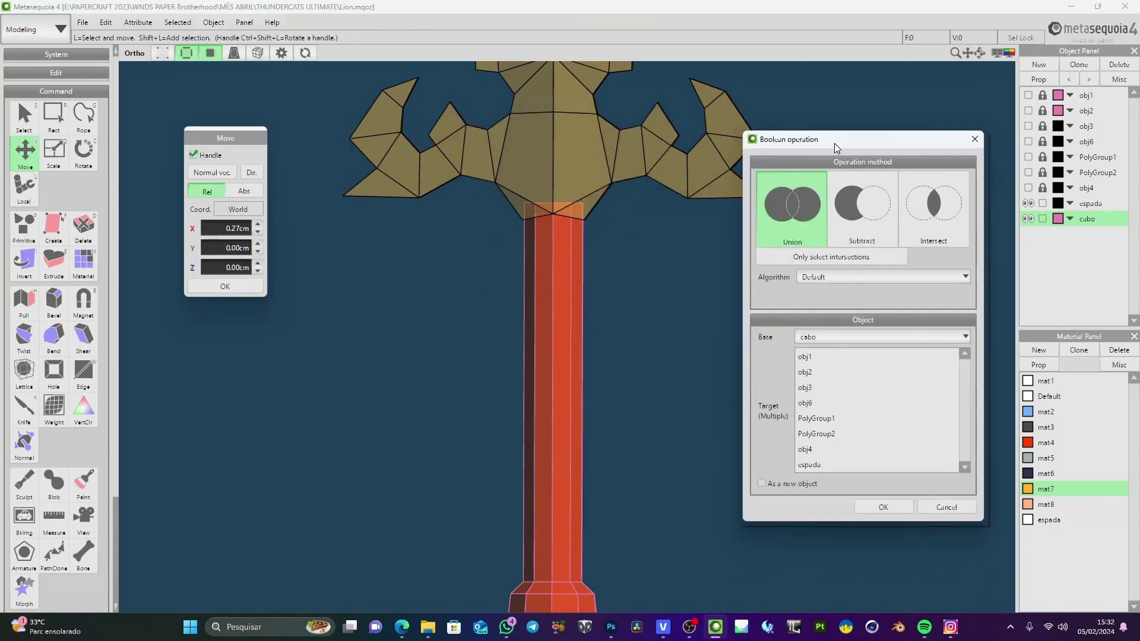
{"action": "left_click", "coordinate": [802, 226]}
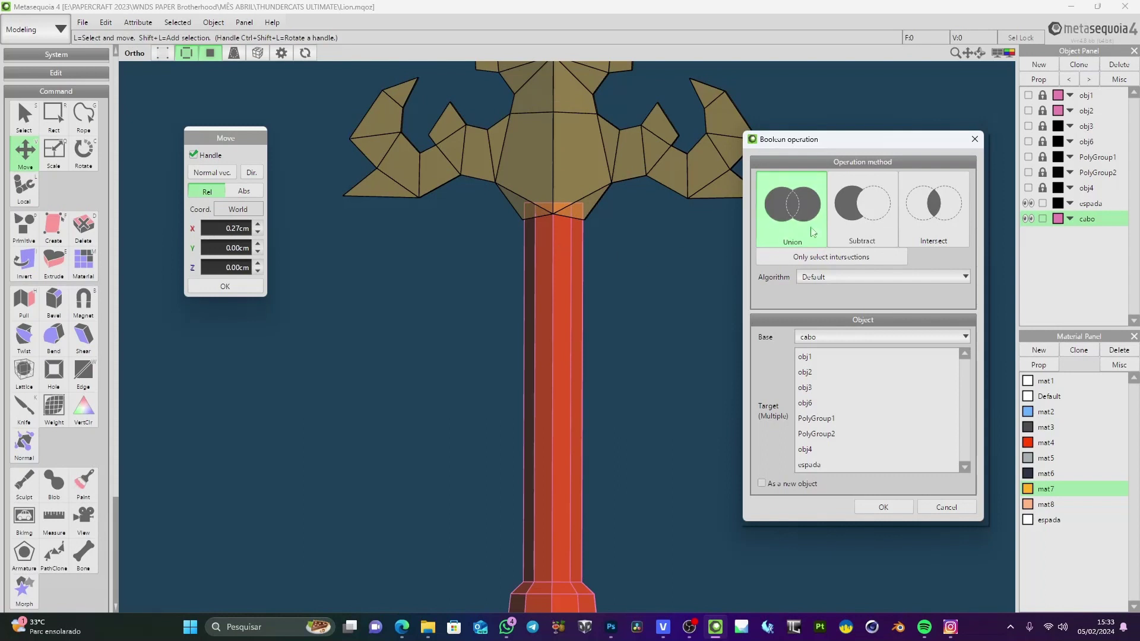
{"action": "left_click", "coordinate": [839, 231]}
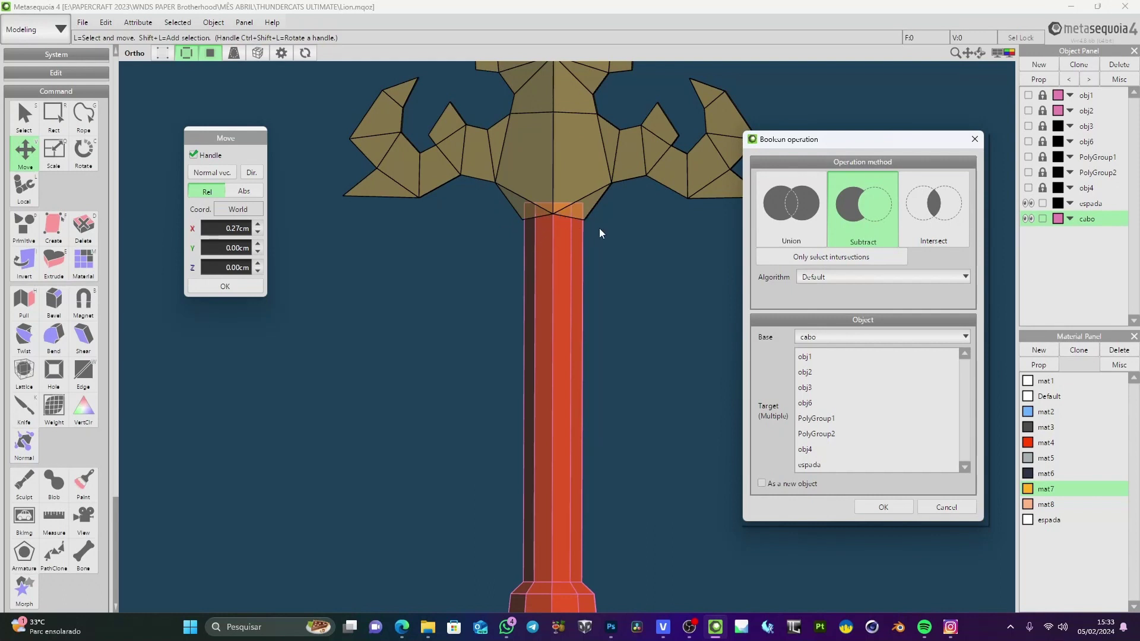
{"action": "left_click", "coordinate": [937, 209]}
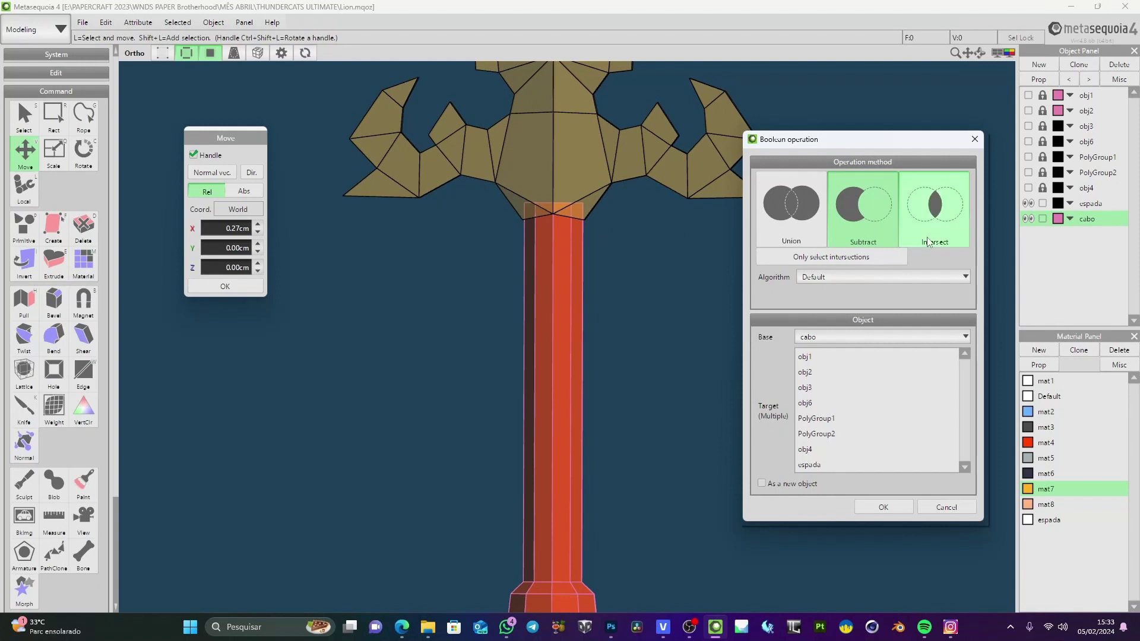
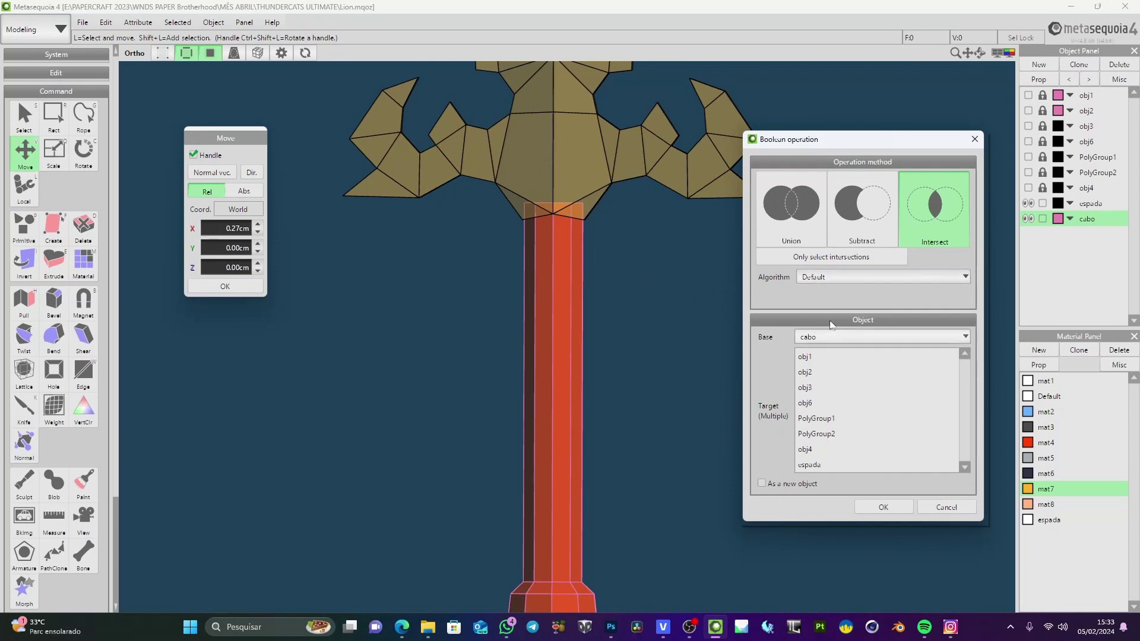
Set the Boolean operation to Subtract with the Old method algorithm
{"action": "left_click", "coordinate": [870, 203]}
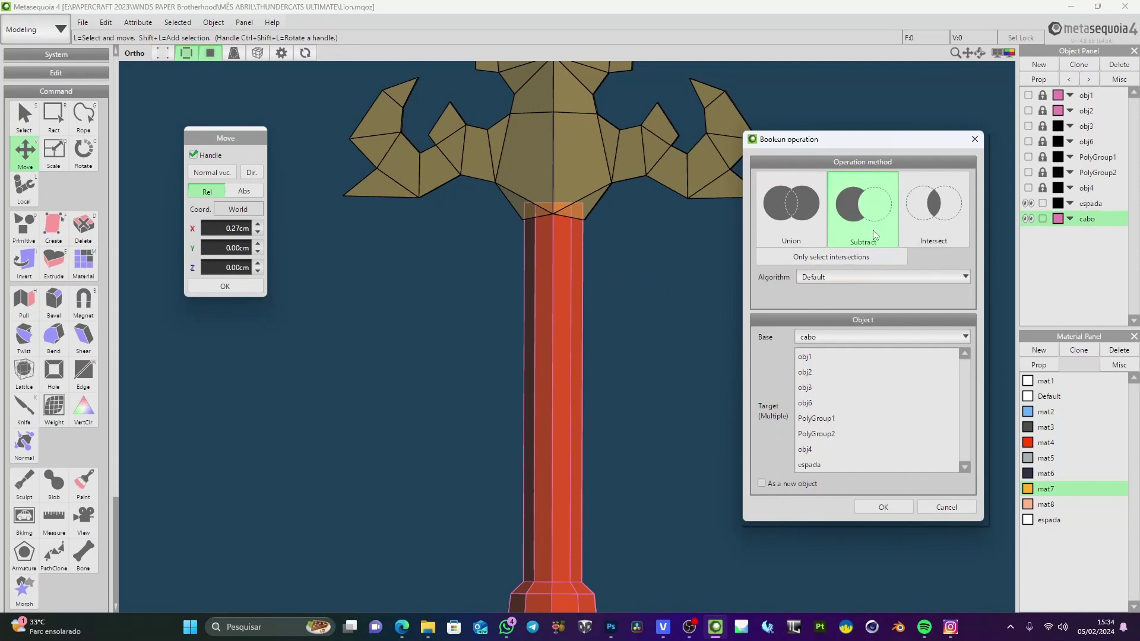
{"action": "left_click", "coordinate": [846, 278]}
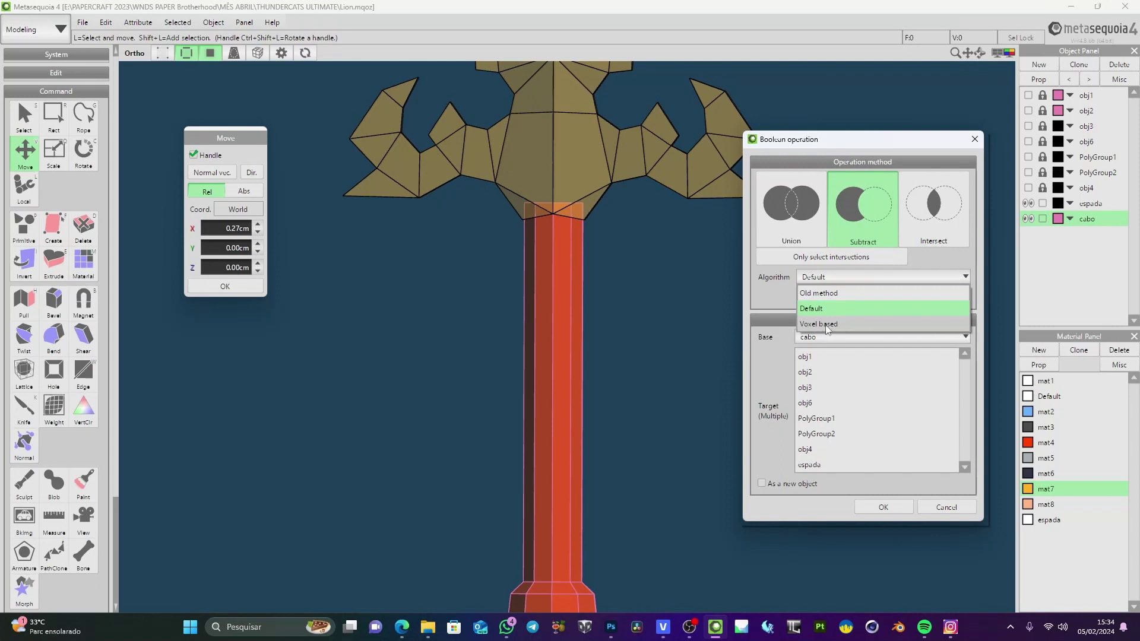
{"action": "left_click", "coordinate": [831, 294]}
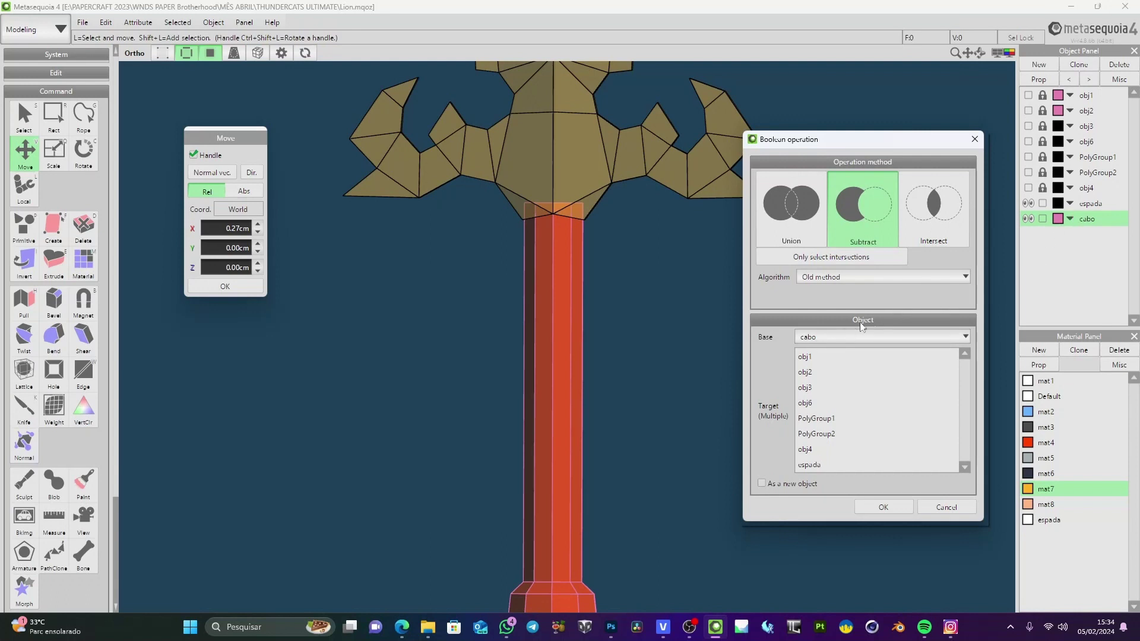
Subtract the espada object from the base object cabo, outputting the result as a new object
{"action": "left_click", "coordinate": [828, 336]}
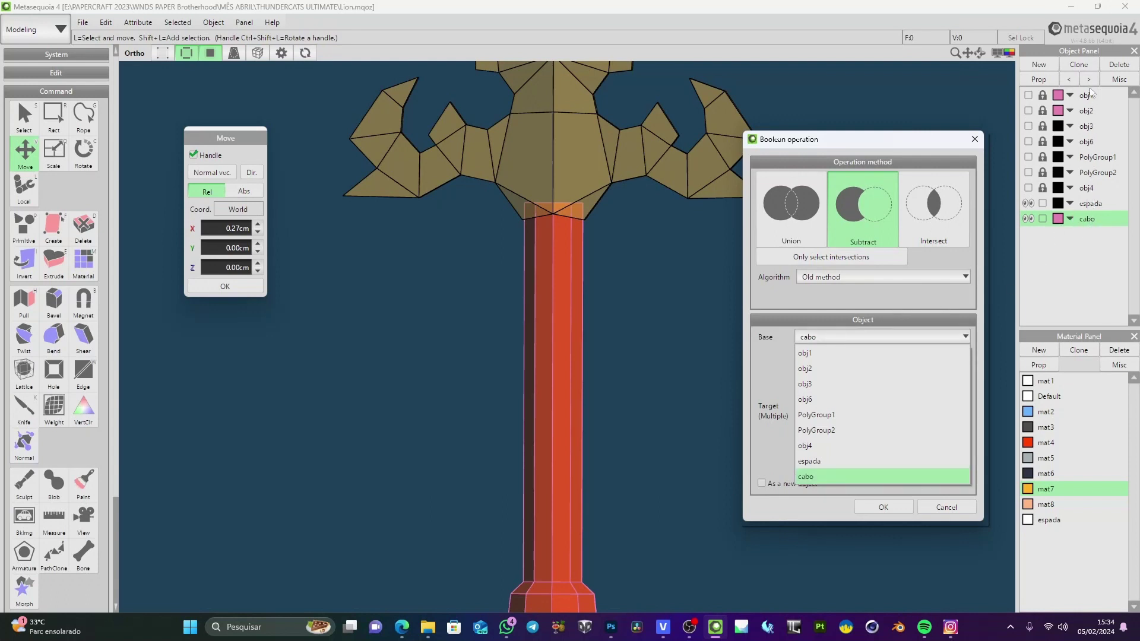
{"action": "left_click", "coordinate": [779, 355]}
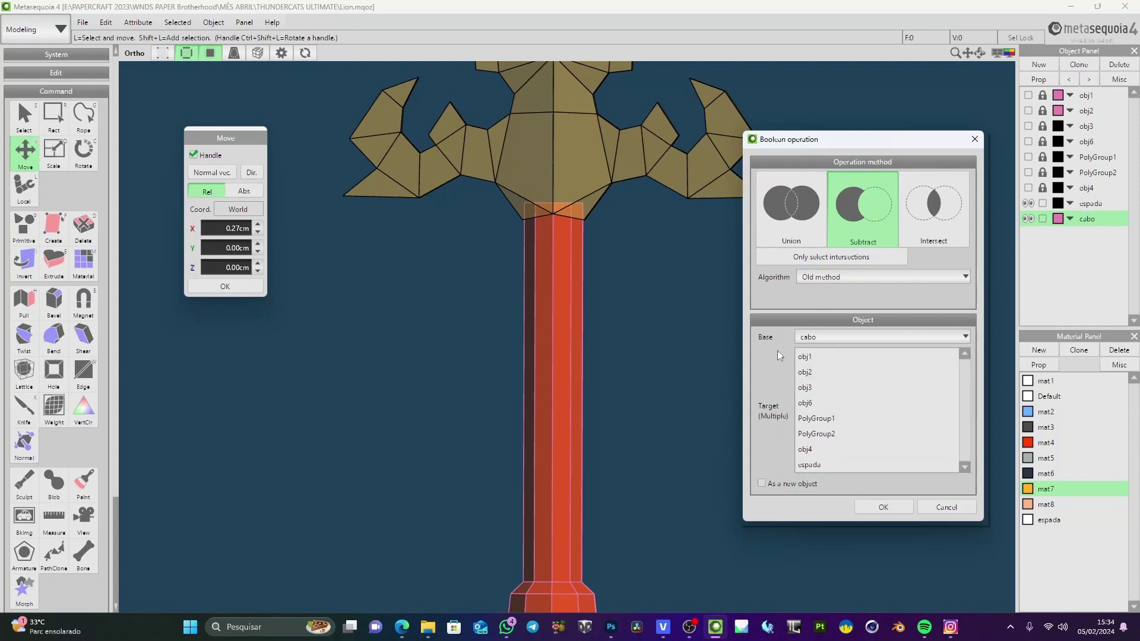
{"action": "left_click", "coordinate": [826, 333]}
{"action": "left_click", "coordinate": [826, 335]}
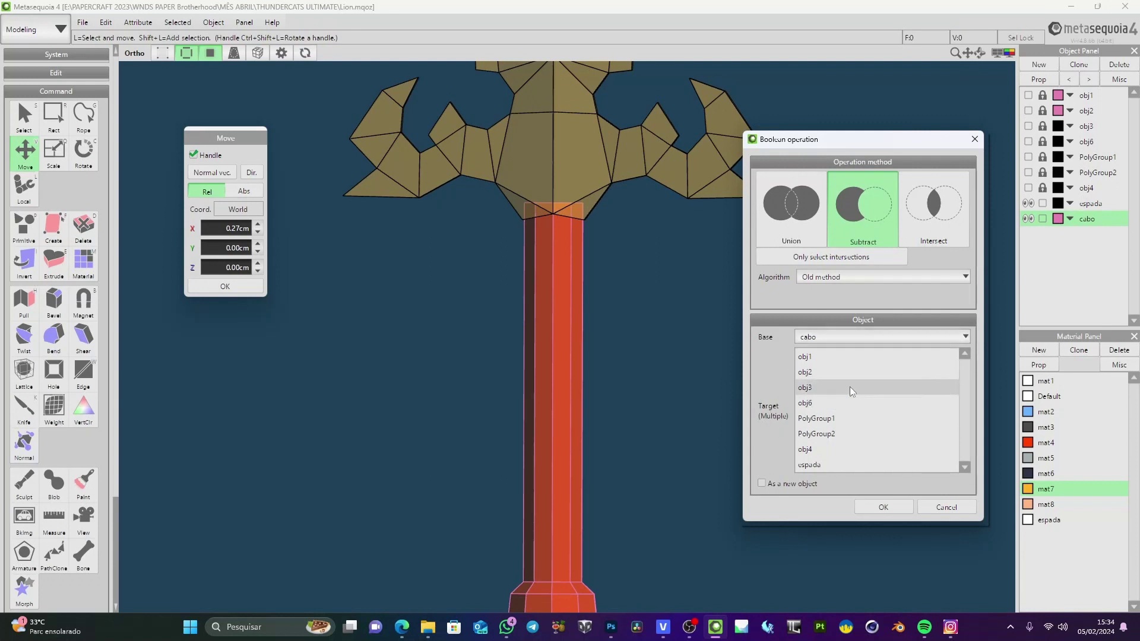
{"action": "left_click", "coordinate": [812, 465]}
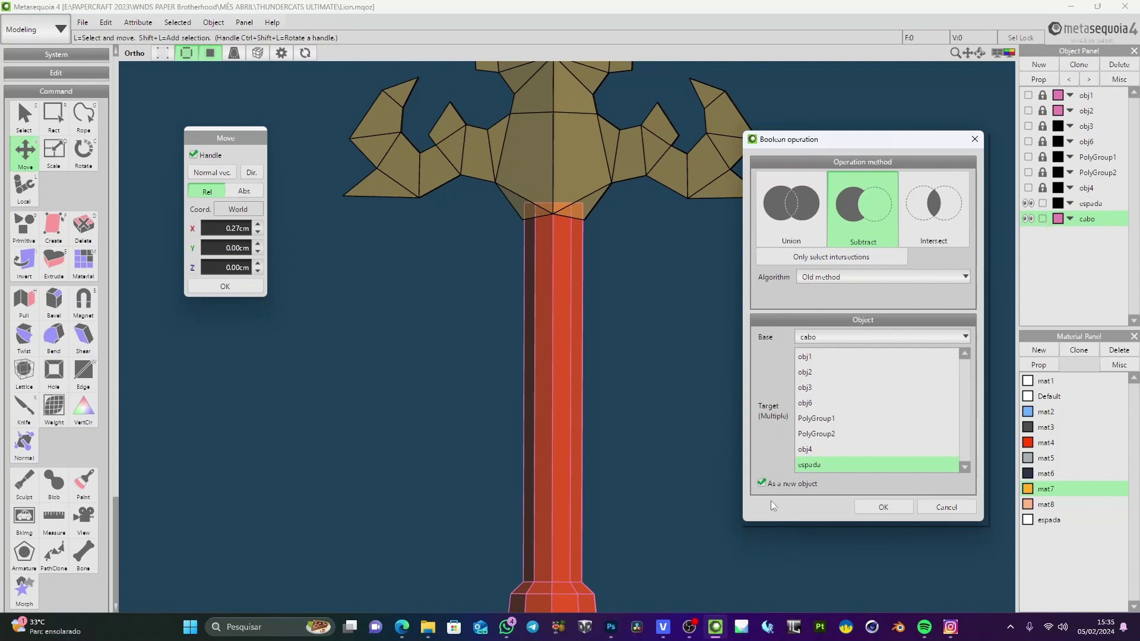
{"action": "left_click", "coordinate": [889, 508]}
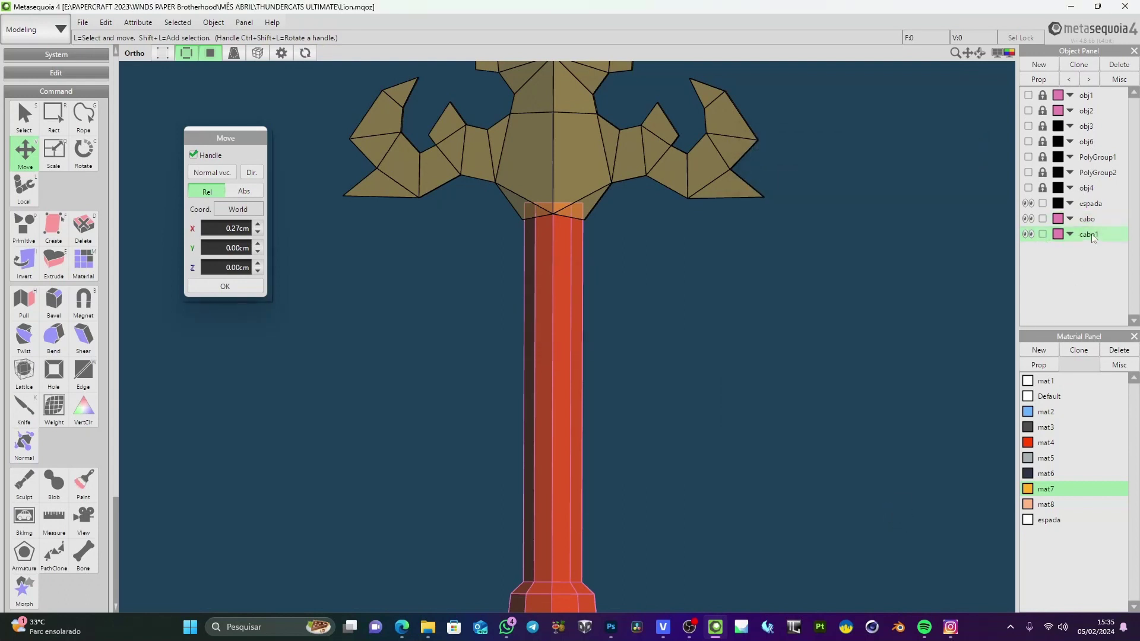
Hide and lock the original cabo object, leaving cabo1 and espada displayed
{"action": "left_click", "coordinate": [1028, 220]}
{"action": "left_click", "coordinate": [1028, 220]}
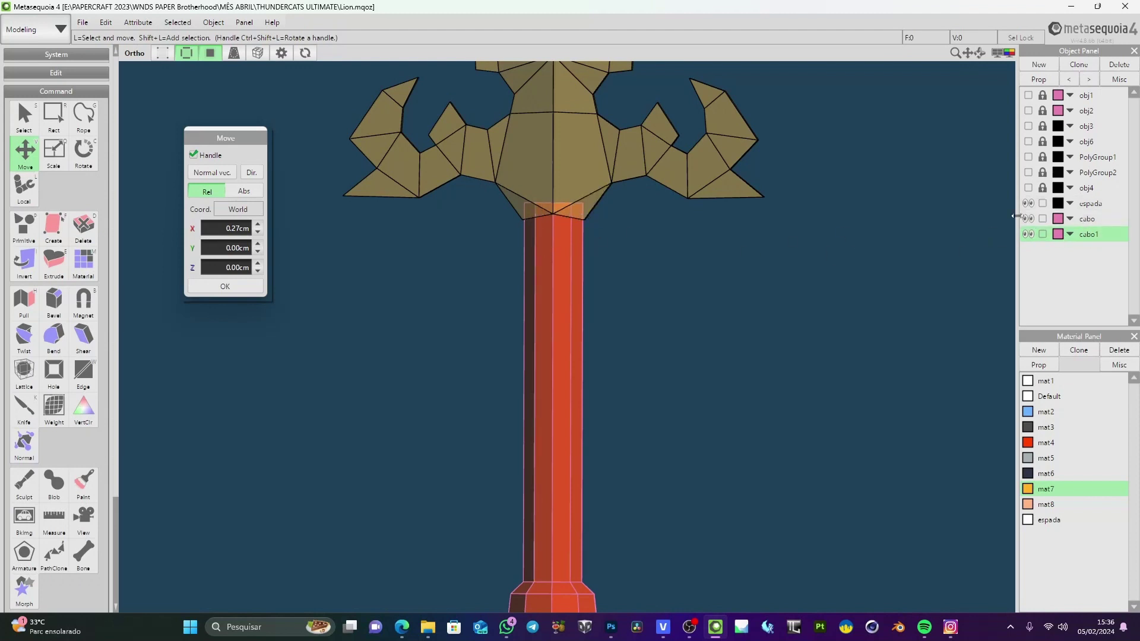
{"action": "left_click", "coordinate": [1027, 219]}
{"action": "left_click", "coordinate": [1043, 218]}
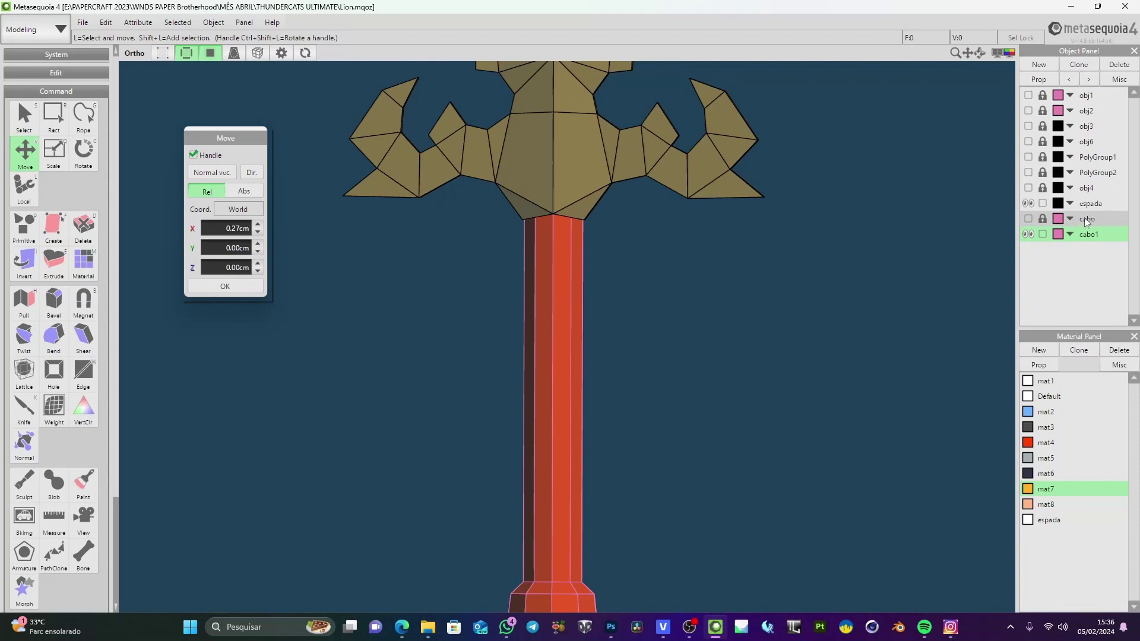
{"action": "left_click", "coordinate": [1028, 203]}
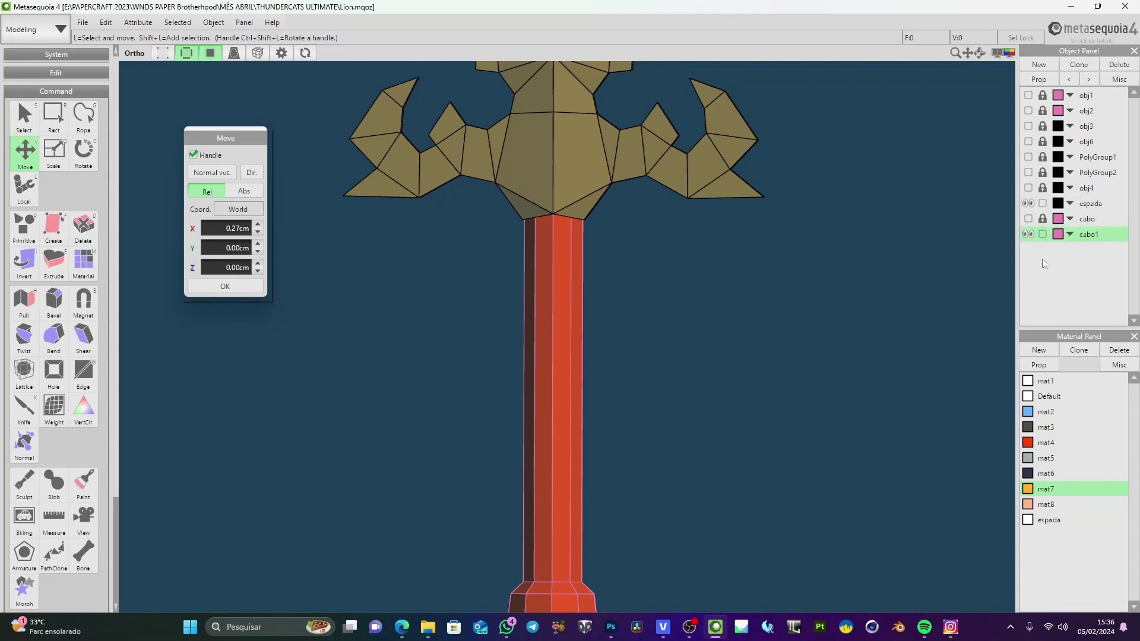
Hide the espada object and inspect the cut upper end of the cabo1 handle
{"action": "right_click_drag", "start_coordinate": [662, 303], "coordinate": [723, 302]}
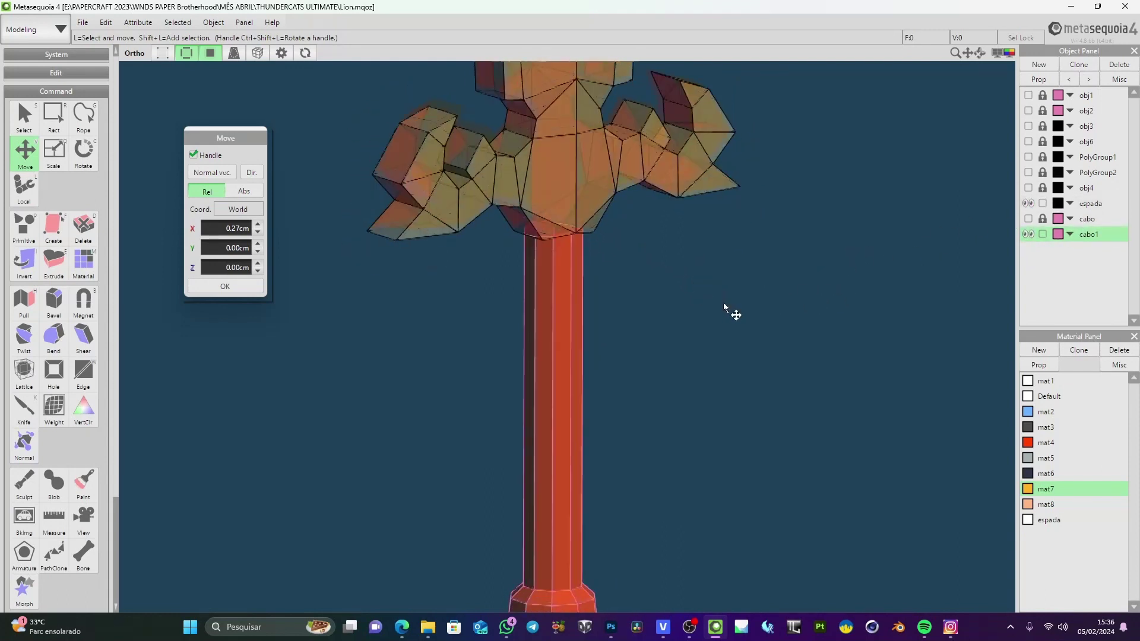
{"action": "scroll", "coordinate": [646, 302], "scroll_direction": "up", "scroll_amount": 6}
{"action": "middle_click_drag", "start_coordinate": [647, 303], "coordinate": [645, 638]}
{"action": "right_click_drag", "start_coordinate": [645, 383], "coordinate": [581, 425]}
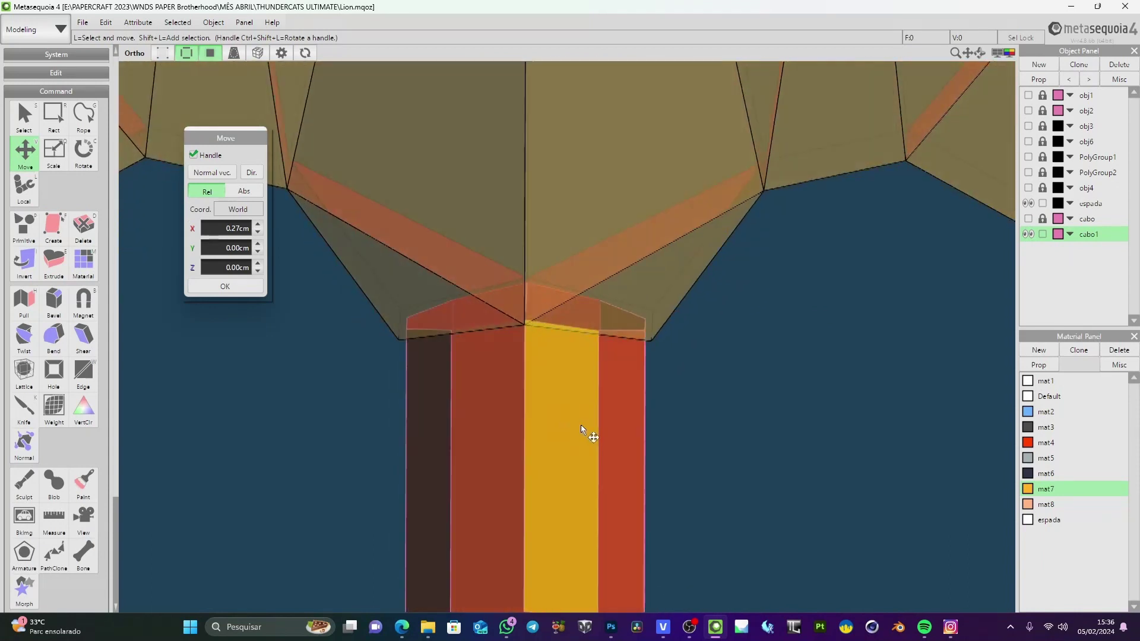
{"action": "left_click", "coordinate": [1032, 207]}
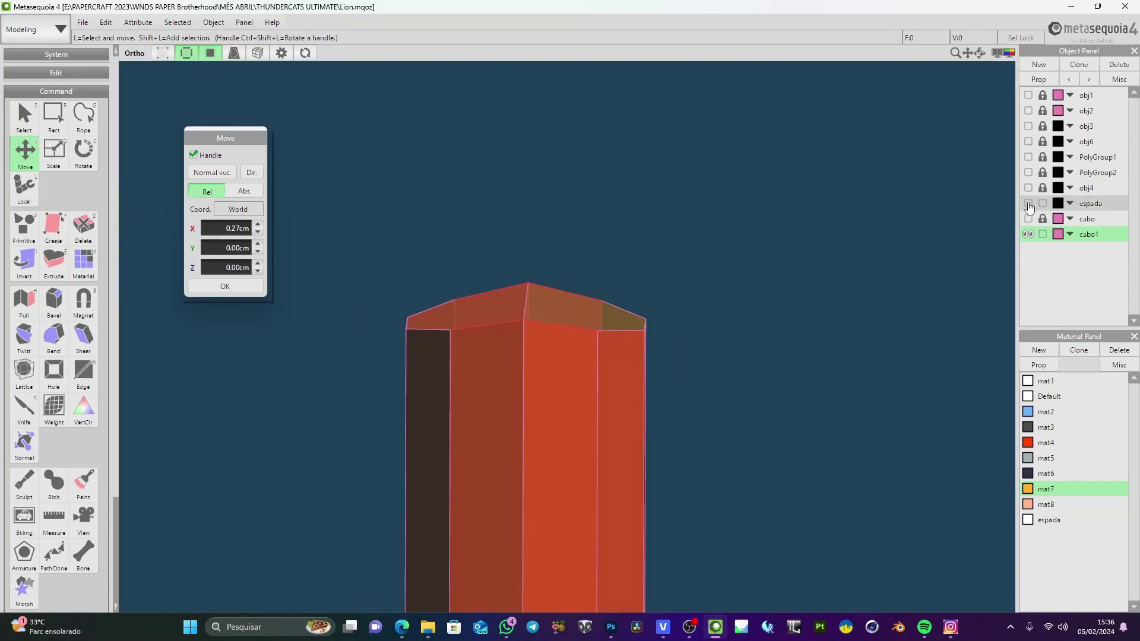
{"action": "right_click_drag", "start_coordinate": [641, 335], "coordinate": [765, 210]}
{"action": "scroll", "coordinate": [689, 349], "scroll_direction": "down", "scroll_amount": 6}
{"action": "scroll", "coordinate": [680, 391], "scroll_direction": "up", "scroll_amount": 2}
{"action": "right_click_drag", "start_coordinate": [727, 360], "coordinate": [665, 435]}
{"action": "right_click_drag", "start_coordinate": [519, 456], "coordinate": [549, 327]}
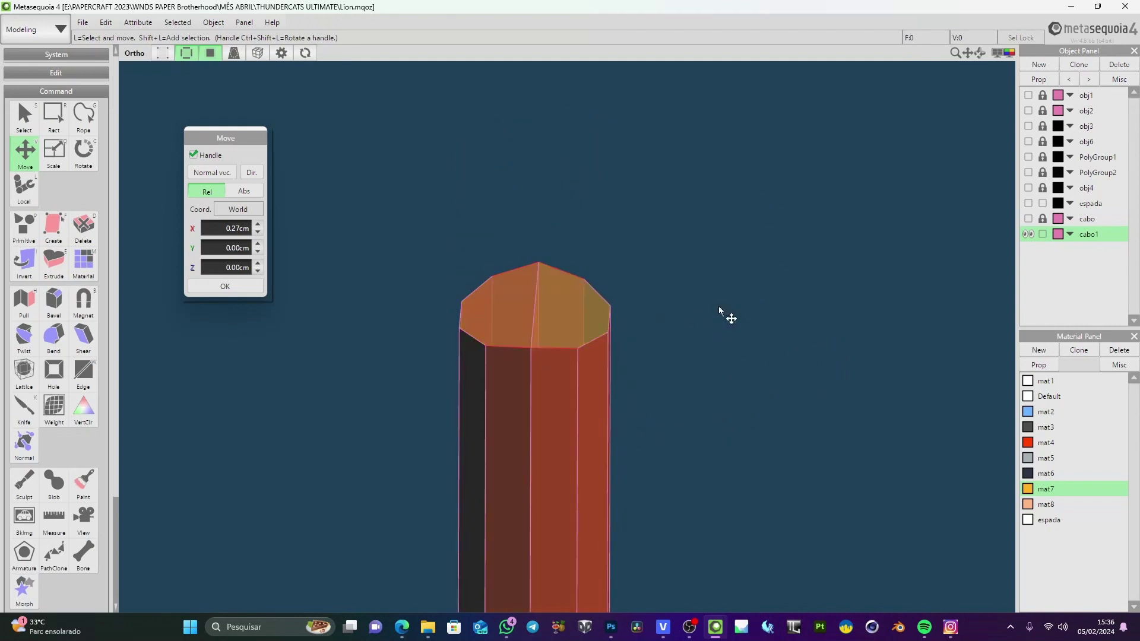
{"action": "right_click_drag", "start_coordinate": [728, 316], "coordinate": [715, 364]}
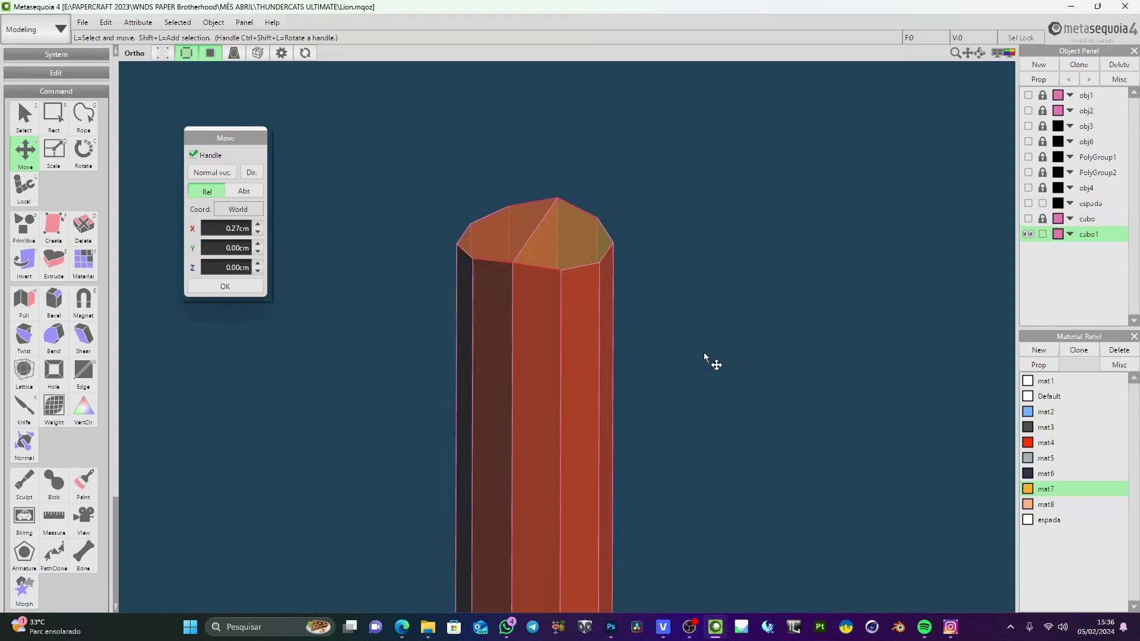
Set the alpha of material mat7 to 1.00 so its faces are fully opaque
{"action": "double_click", "coordinate": [1046, 489]}
{"action": "left_click_drag", "start_coordinate": [764, 314], "coordinate": [781, 313]}
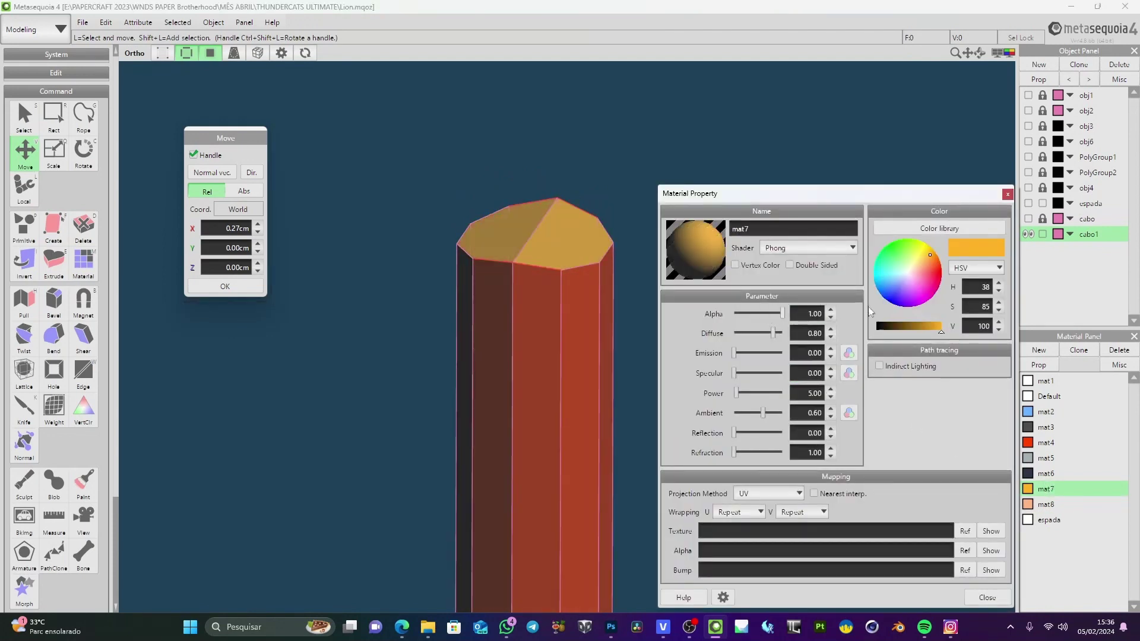
{"action": "left_click", "coordinate": [987, 597]}
{"action": "right_click_drag", "start_coordinate": [783, 402], "coordinate": [700, 367]}
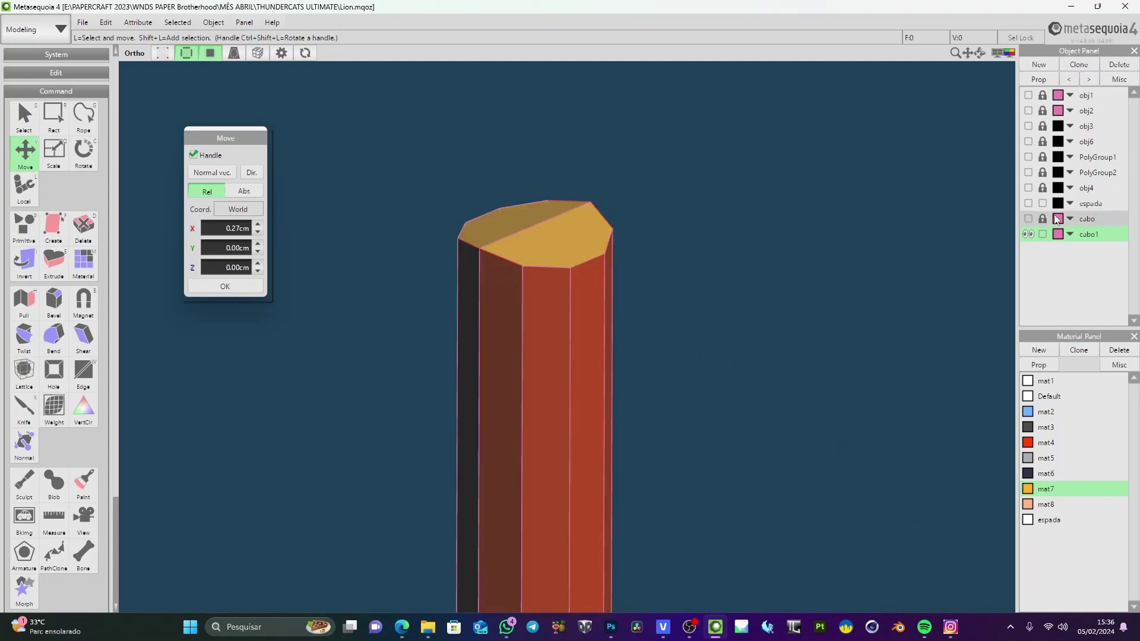
Show espada in place of cabo1 and examine the underside of the guard where the handle meets it
{"action": "left_click", "coordinate": [1028, 234]}
{"action": "left_click", "coordinate": [1028, 203]}
{"action": "right_click_drag", "start_coordinate": [917, 352], "coordinate": [665, 575]}
{"action": "middle_click_drag", "start_coordinate": [665, 575], "coordinate": [743, 293]}
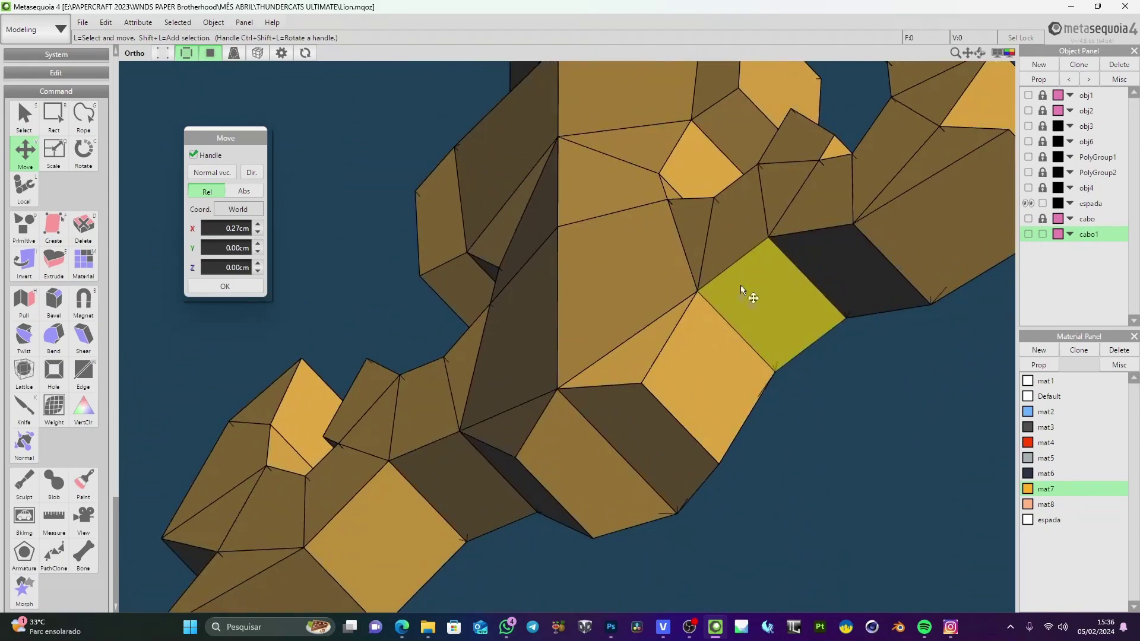
{"action": "right_click_drag", "start_coordinate": [608, 447], "coordinate": [672, 467]}
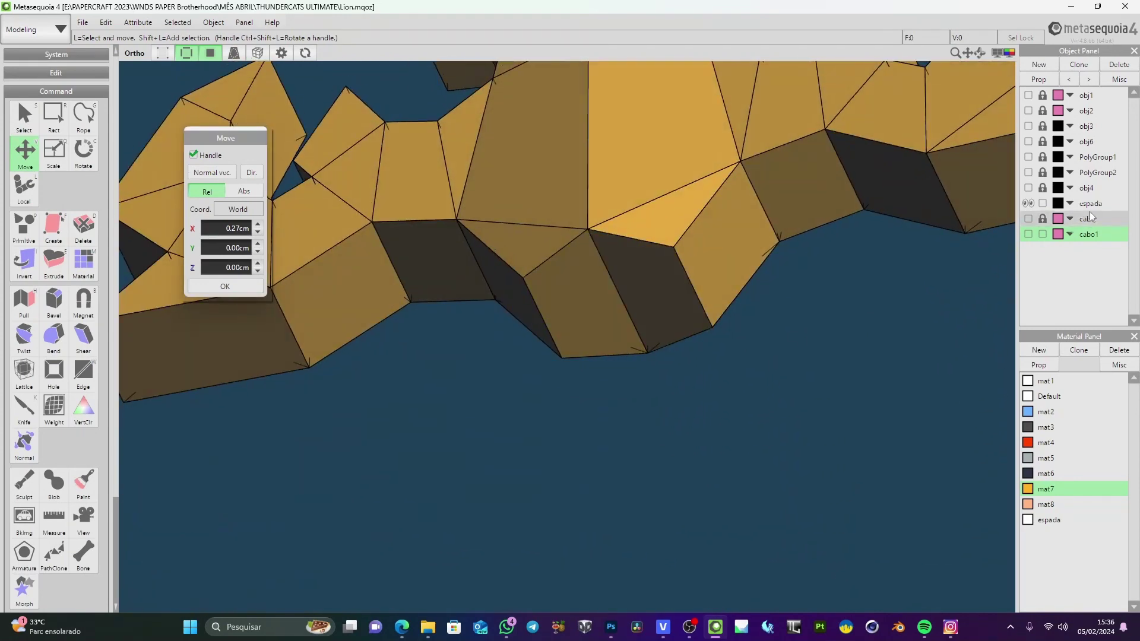
Hide espada, show cabo1 again and examine the end faces on top of the handle
{"action": "left_click", "coordinate": [1028, 203]}
{"action": "left_click", "coordinate": [1028, 234]}
{"action": "right_click_drag", "start_coordinate": [908, 345], "coordinate": [722, 453]}
{"action": "middle_click_drag", "start_coordinate": [721, 452], "coordinate": [744, 223]}
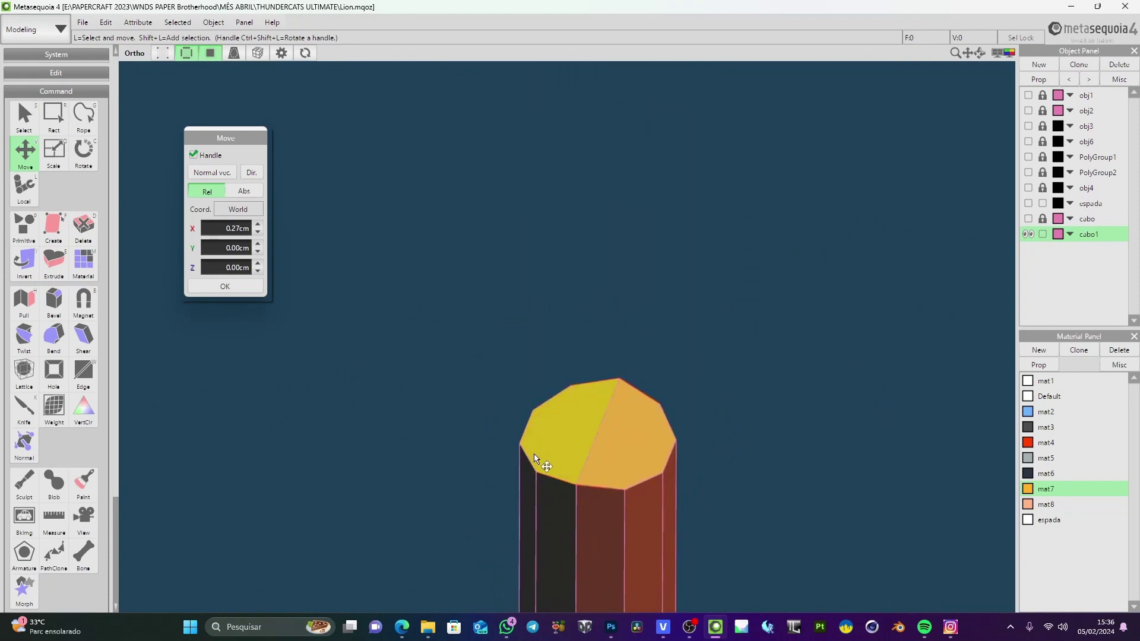
{"action": "right_click_drag", "start_coordinate": [626, 469], "coordinate": [631, 429]}
{"action": "scroll", "coordinate": [633, 330], "scroll_direction": "up", "scroll_amount": 3}
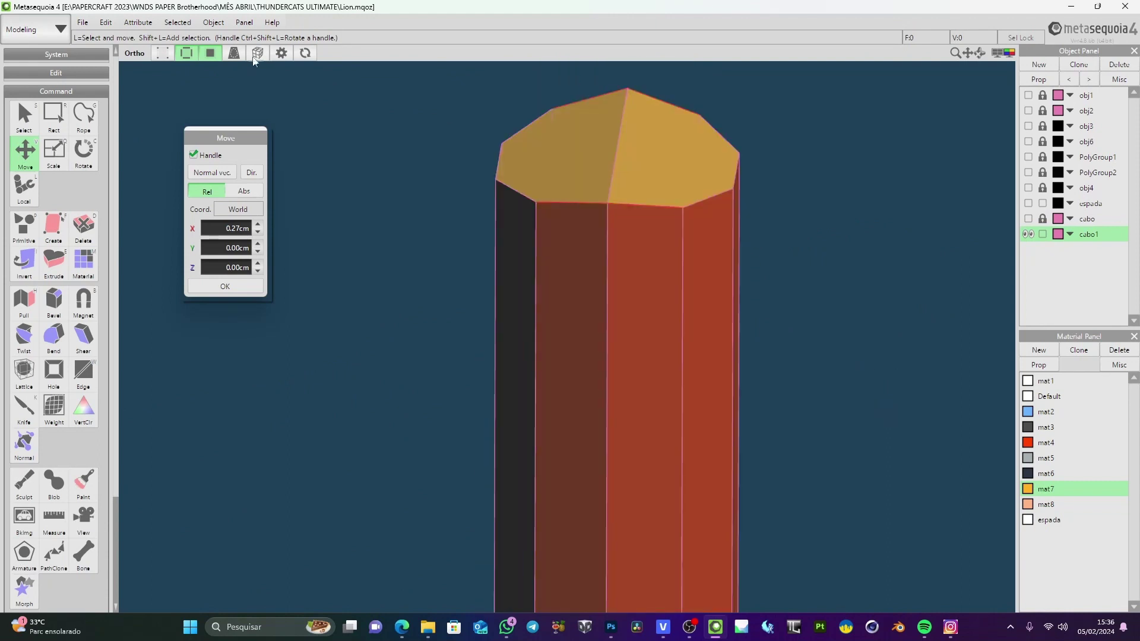
Turn off face display and check the handle's top edges in wireframe
{"action": "left_click", "coordinate": [211, 52]}
{"action": "right_click_drag", "start_coordinate": [372, 279], "coordinate": [504, 261]}
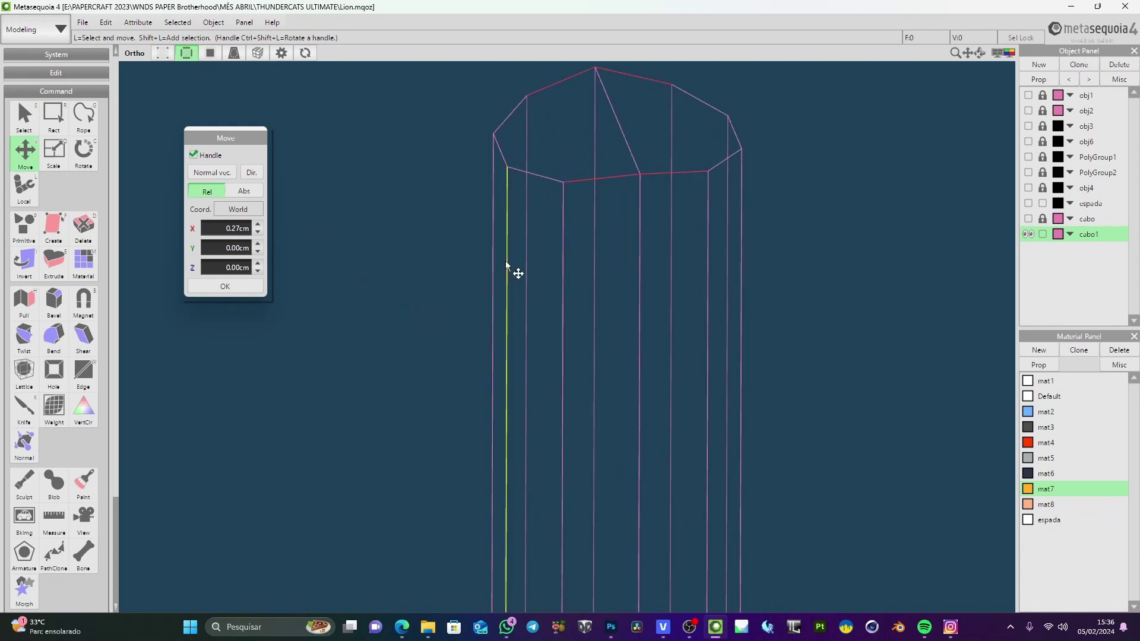
{"action": "middle_click_drag", "start_coordinate": [505, 261], "coordinate": [457, 406]}
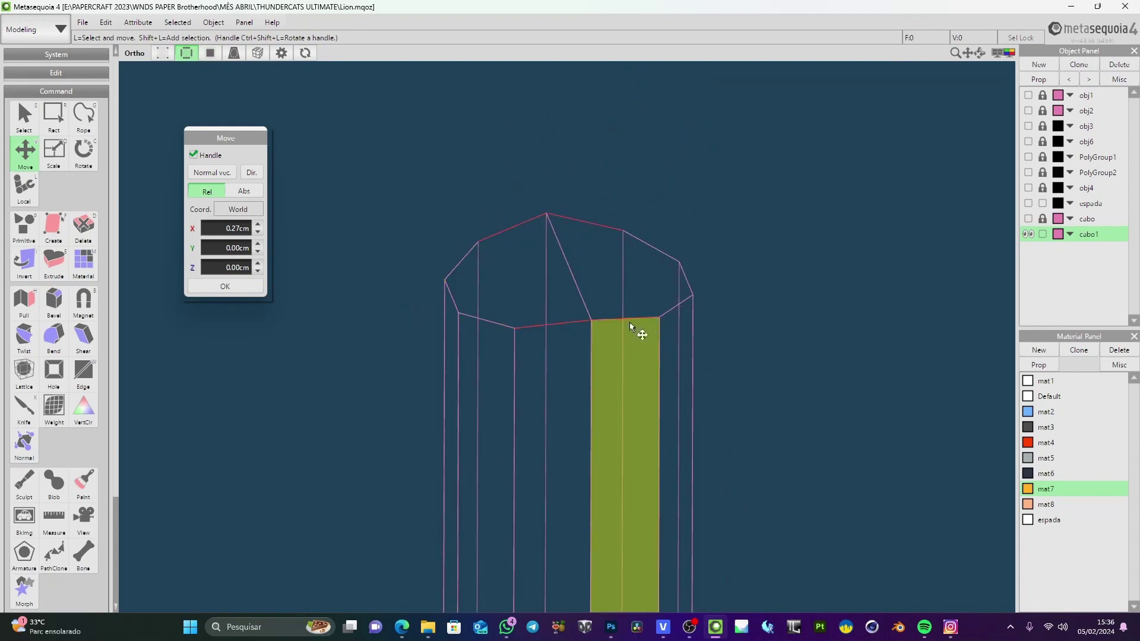
{"action": "right_click_drag", "start_coordinate": [516, 237], "coordinate": [720, 358]}
Select all of cabo1 and join its closed vertices with a closed distance of 0.000 cm
{"action": "key", "text": "ctrl+a"}
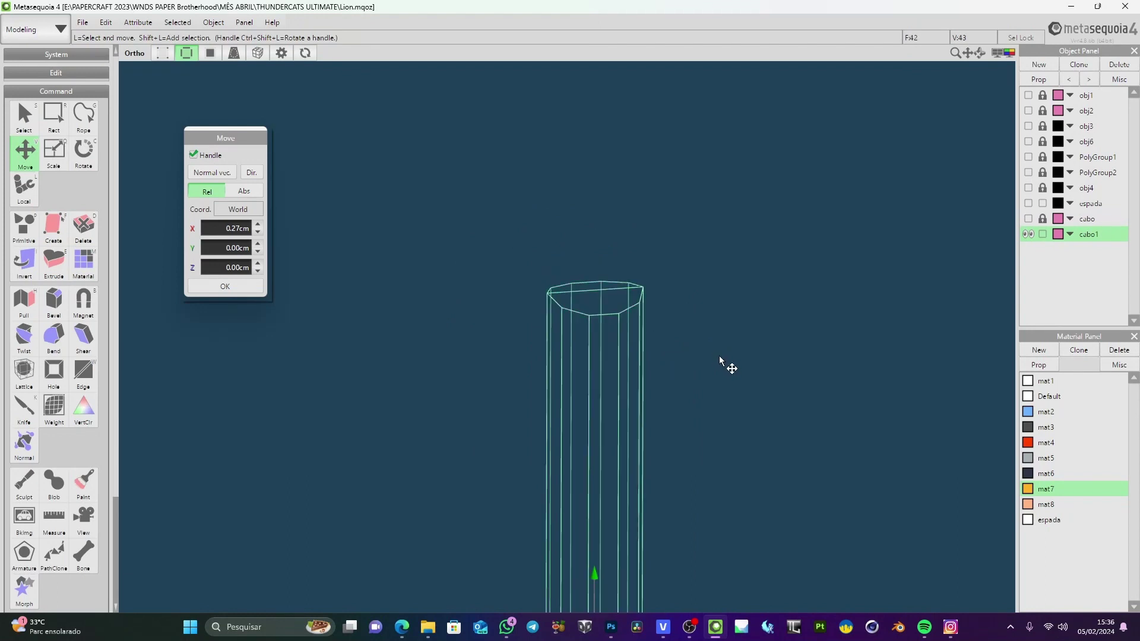
{"action": "left_click", "coordinate": [214, 23]}
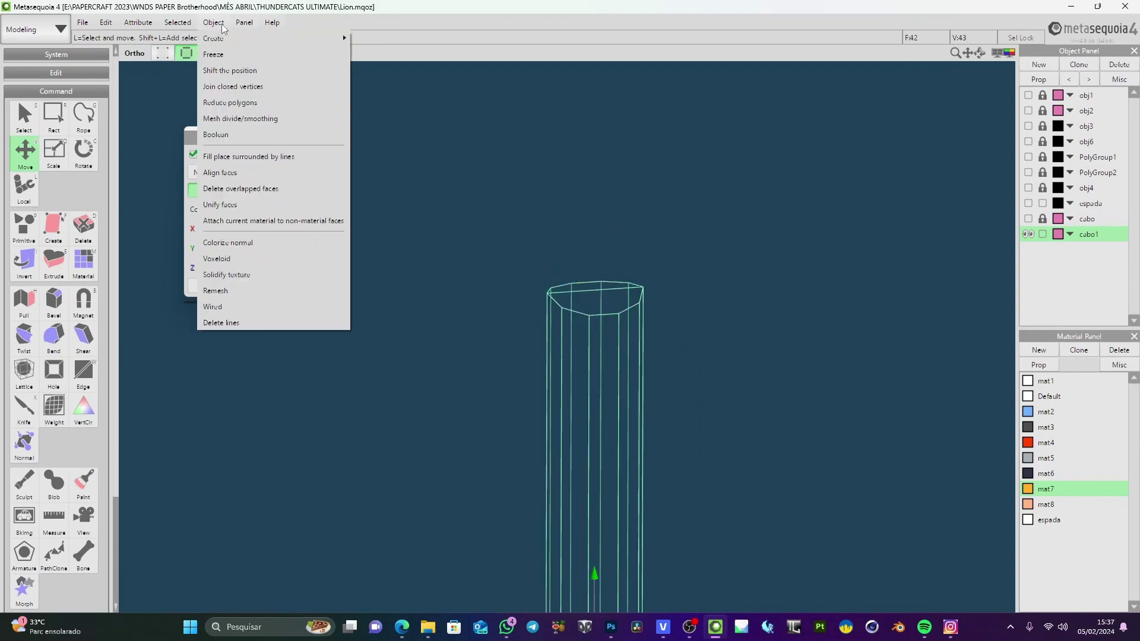
{"action": "left_click", "coordinate": [246, 87]}
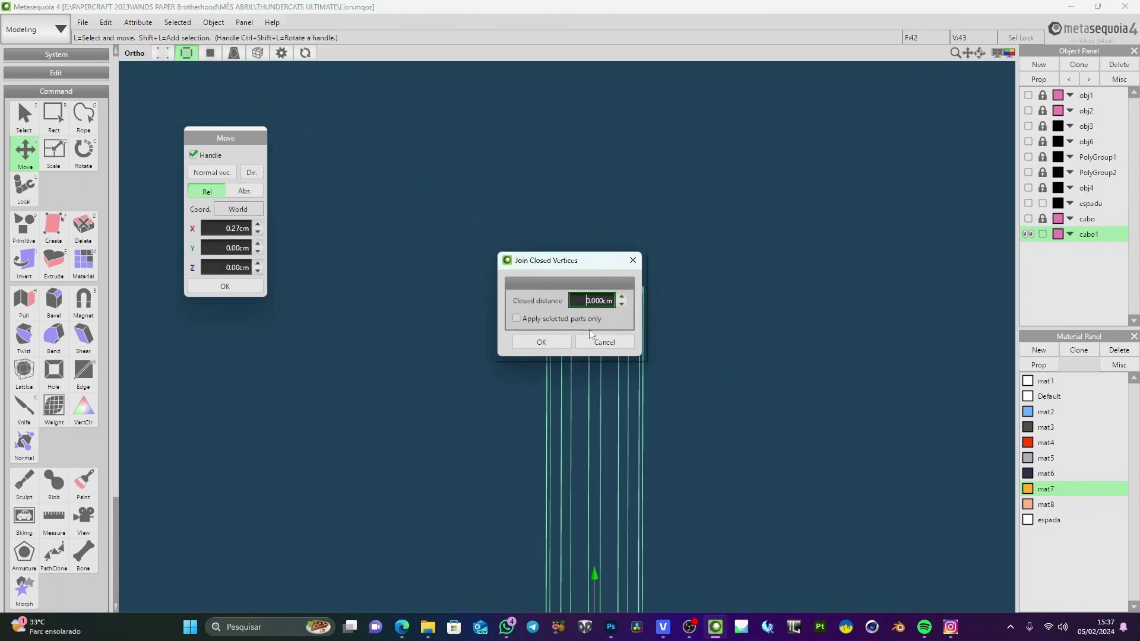
{"action": "left_click", "coordinate": [548, 343]}
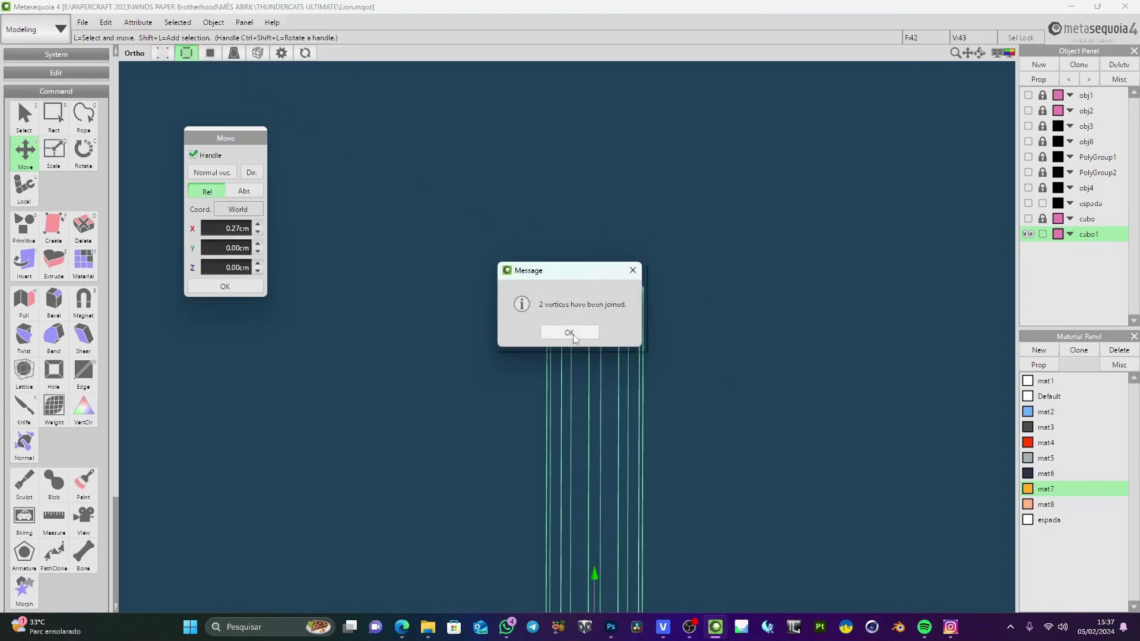
{"action": "left_click", "coordinate": [567, 334]}
{"action": "right_click_drag", "start_coordinate": [696, 315], "coordinate": [720, 327]}
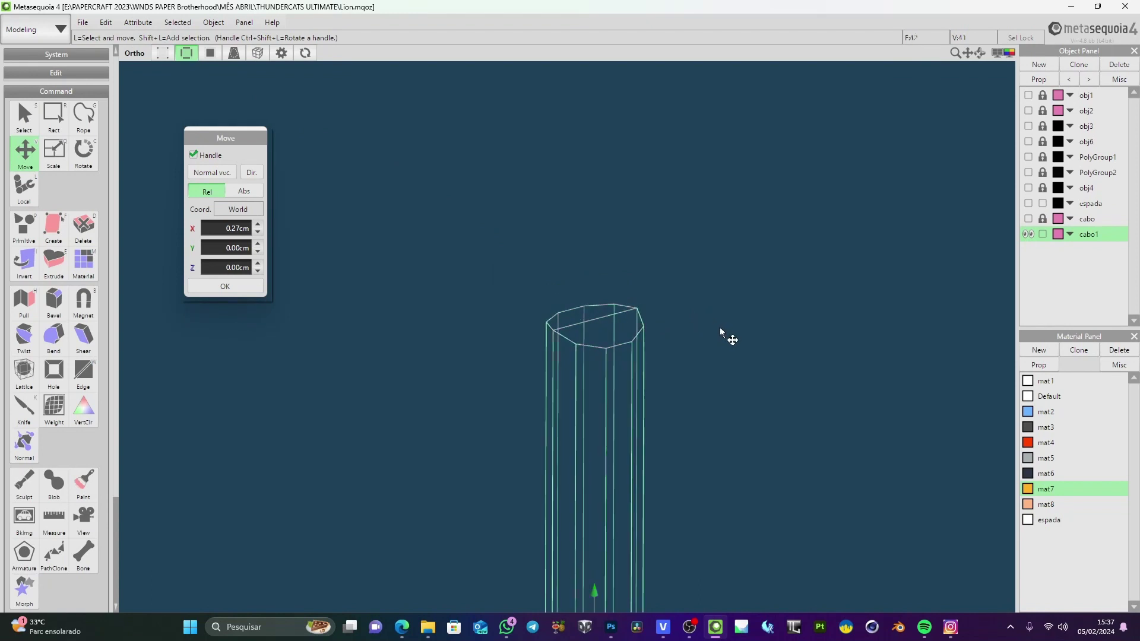
{"action": "left_click", "coordinate": [719, 327]}
Turn on vertex display for the handle's top outline and clear the selection
{"action": "scroll", "coordinate": [708, 345], "scroll_direction": "up", "scroll_amount": 5}
{"action": "scroll", "coordinate": [560, 343], "scroll_direction": "up", "scroll_amount": 2}
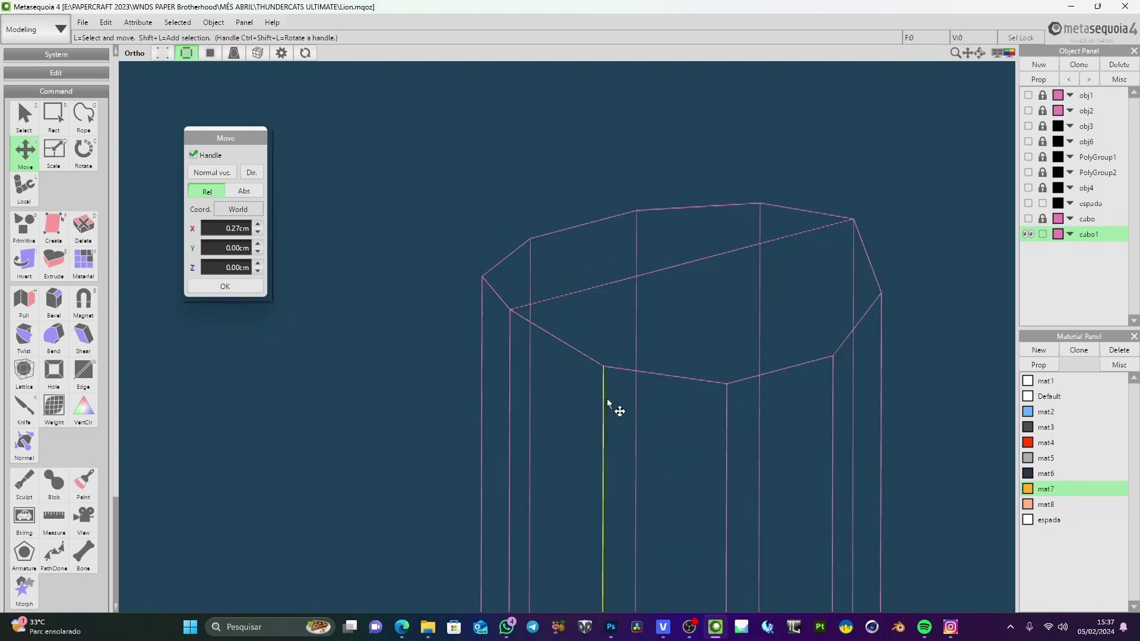
{"action": "right_click_drag", "start_coordinate": [607, 400], "coordinate": [611, 401]}
{"action": "left_click", "coordinate": [162, 53]}
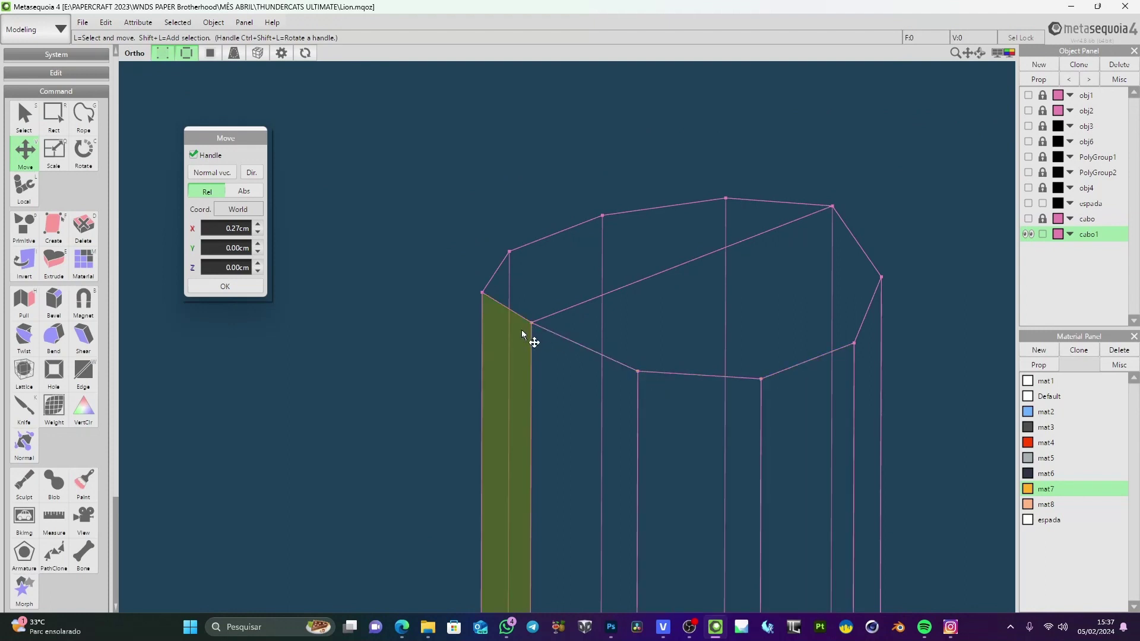
{"action": "key", "text": "ctrl+a"}
{"action": "left_click", "coordinate": [437, 352]}
Move the vertices at both ends of the top diagonal edge outward along Z, by about 0.03 cm and -0.03 cm
{"action": "left_click", "coordinate": [532, 323]}
{"action": "left_click_drag", "start_coordinate": [493, 340], "coordinate": [489, 339]}
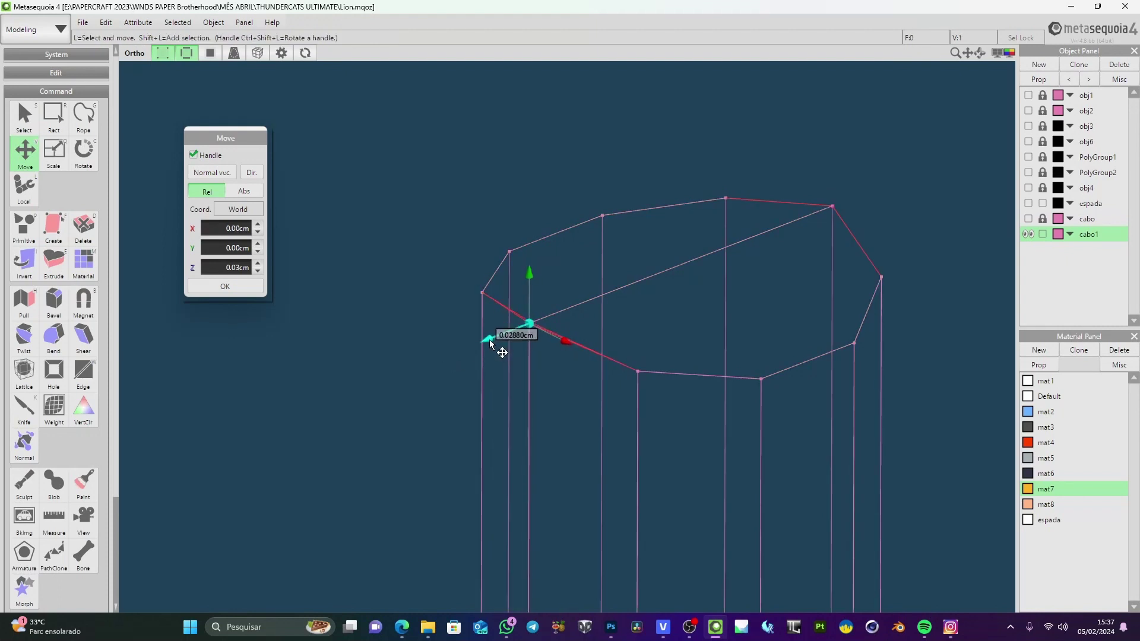
{"action": "right_click_drag", "start_coordinate": [564, 347], "coordinate": [548, 364]}
{"action": "left_click", "coordinate": [846, 265]}
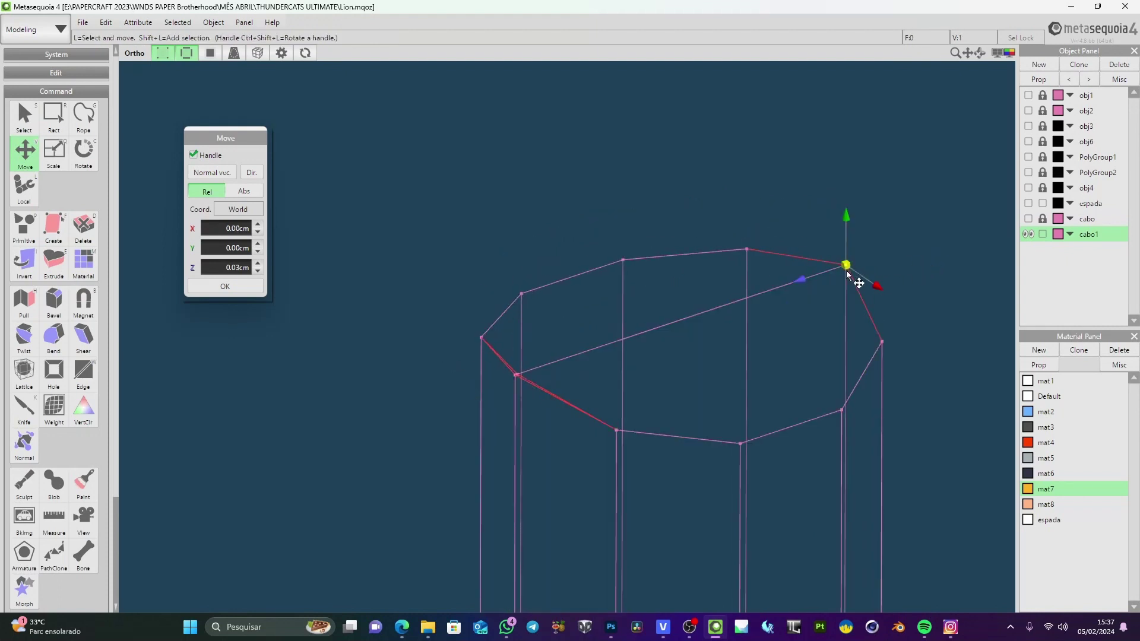
{"action": "left_click_drag", "start_coordinate": [804, 280], "coordinate": [808, 279]}
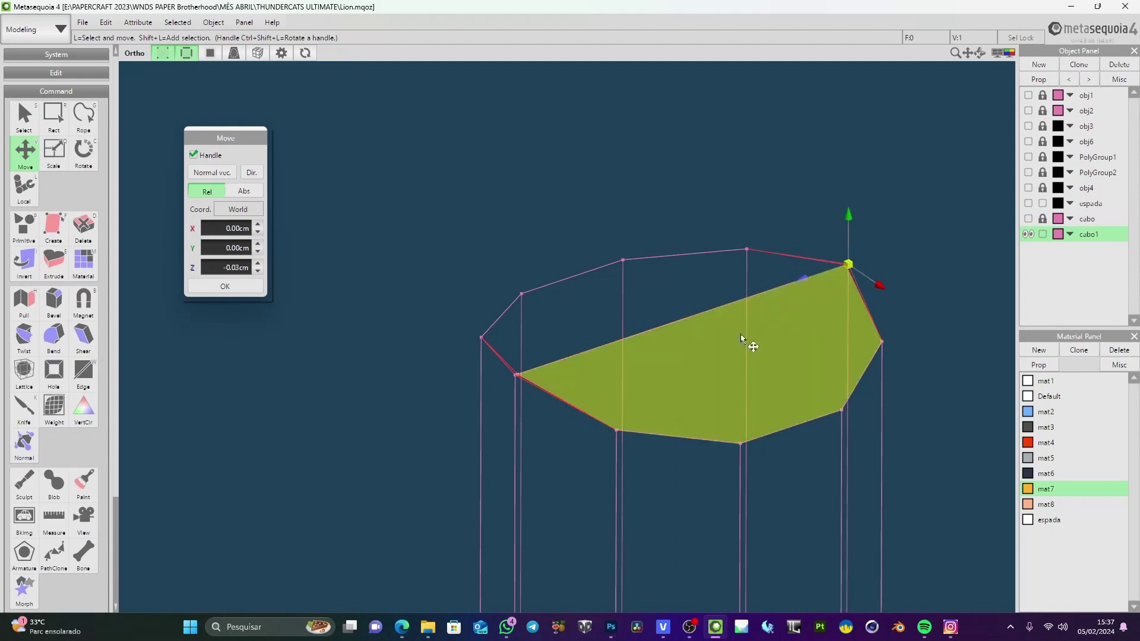
{"action": "left_click", "coordinate": [540, 214]}
{"action": "right_click_drag", "start_coordinate": [708, 235], "coordinate": [683, 237]}
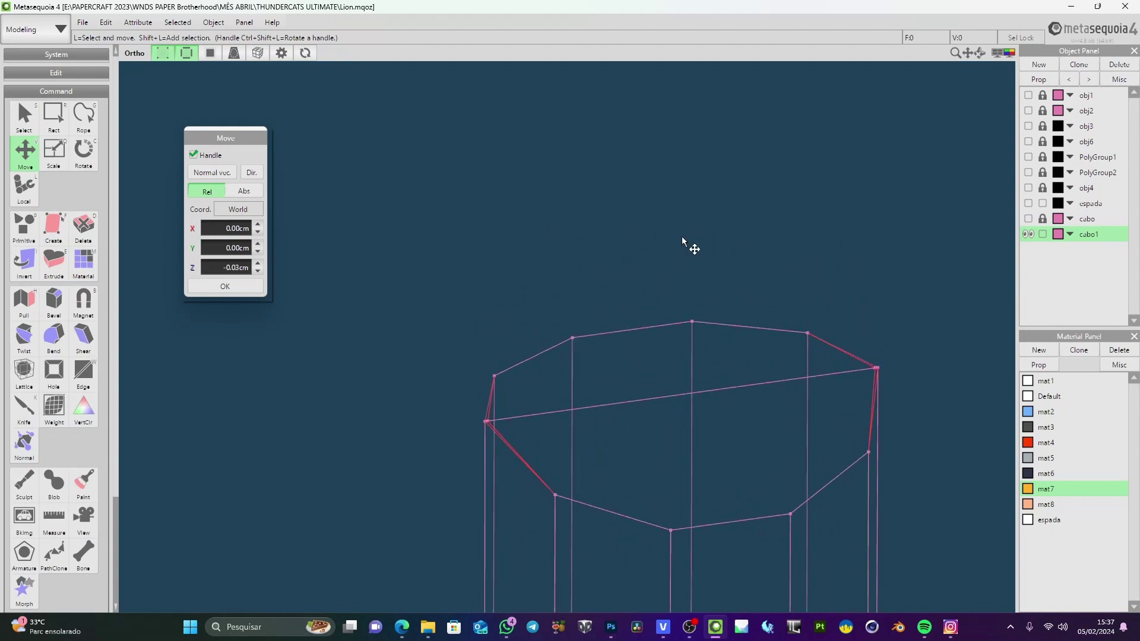
Try to join closed vertices across all of cabo1 at the default 0.000 cm closed distance, then clear the selection
{"action": "right_click_drag", "start_coordinate": [819, 281], "coordinate": [842, 272]}
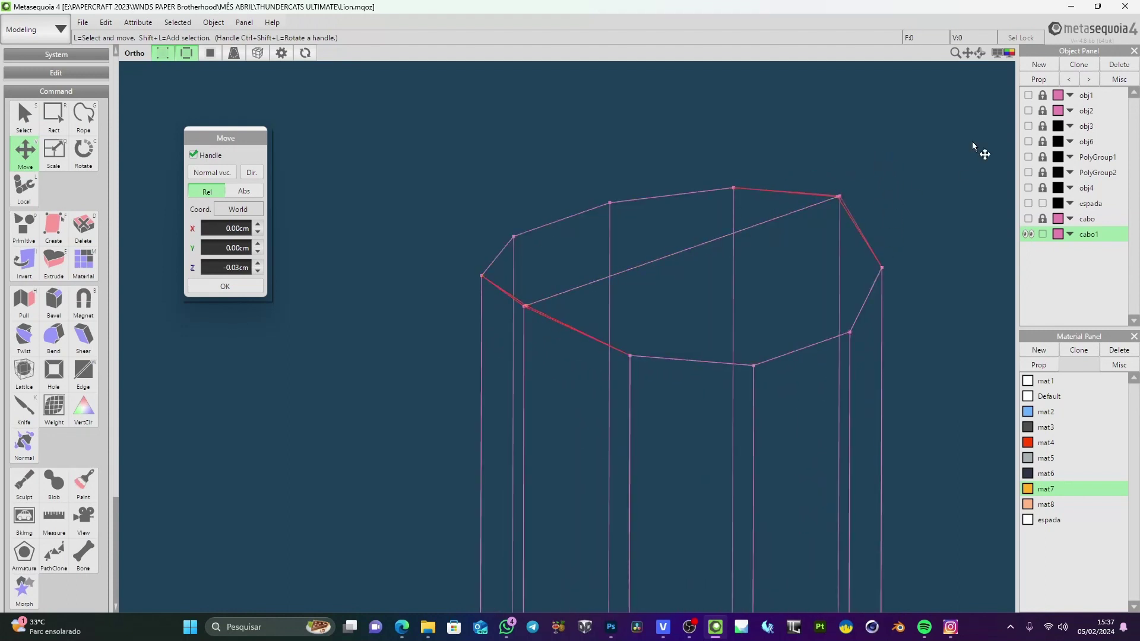
{"action": "key", "text": "ctrl+a"}
{"action": "left_click", "coordinate": [214, 23]}
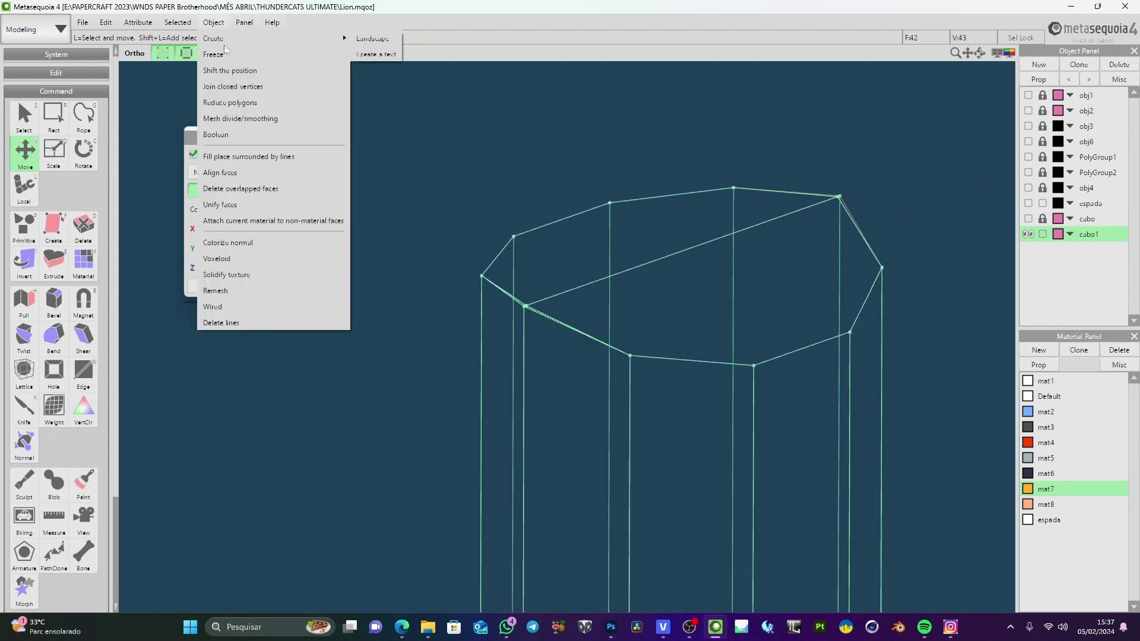
{"action": "left_click", "coordinate": [237, 85]}
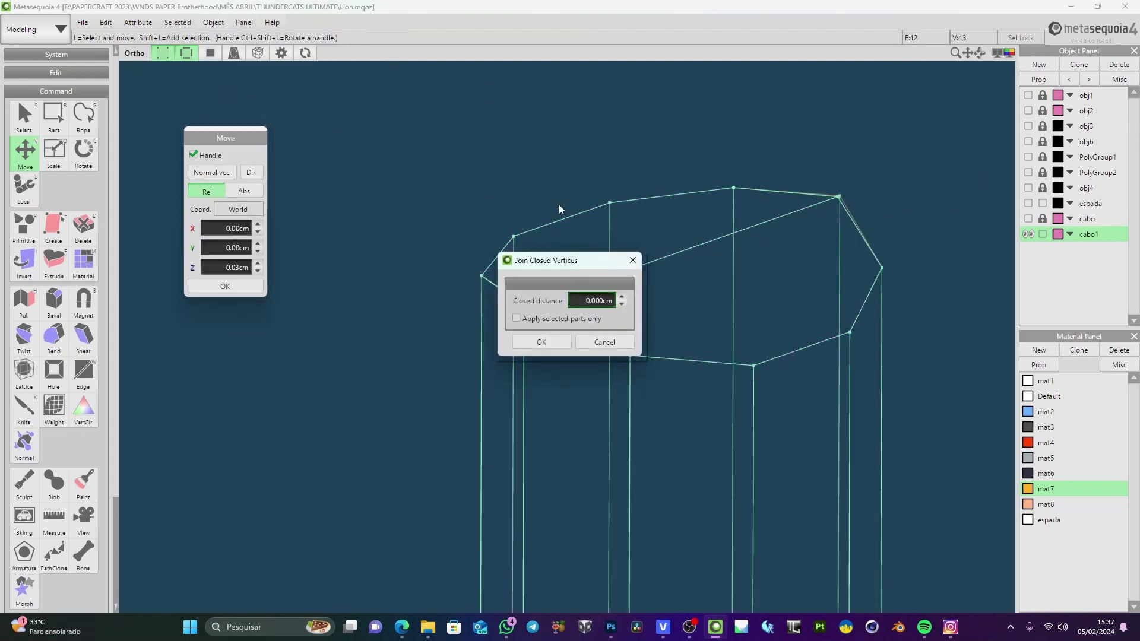
{"action": "left_click", "coordinate": [553, 341]}
{"action": "left_click", "coordinate": [570, 333]}
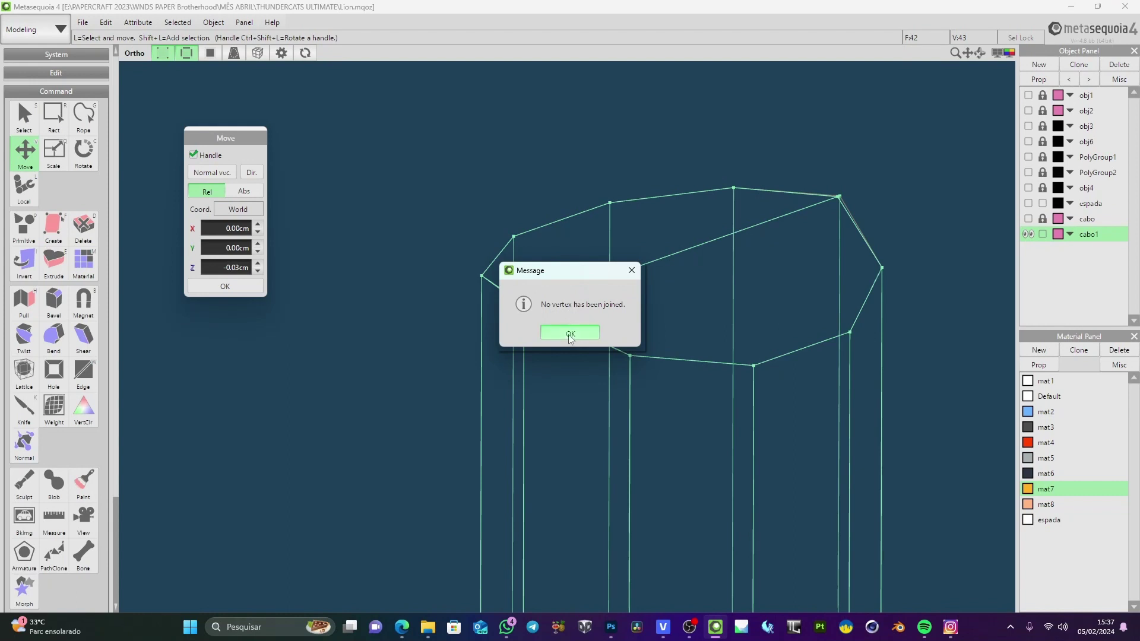
{"action": "left_click", "coordinate": [635, 166]}
Select the handle's top outline vertices and join closed vertices with a closed distance of 0.5 cm
{"action": "right_click_drag", "start_coordinate": [602, 219], "coordinate": [599, 255]}
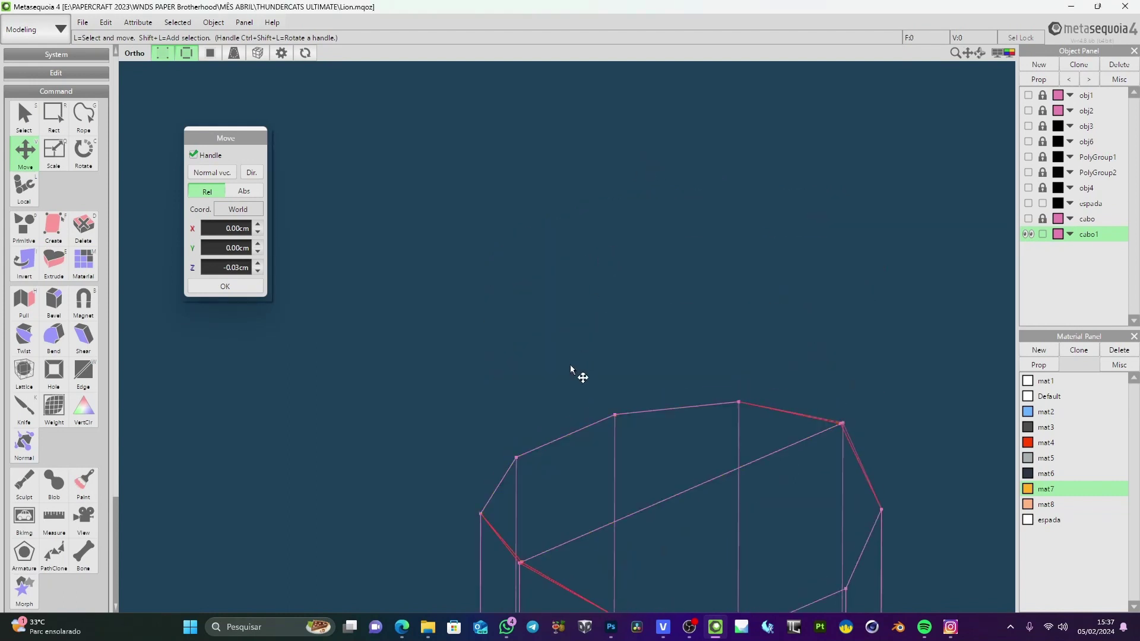
{"action": "scroll", "coordinate": [568, 364], "scroll_direction": "up", "scroll_amount": 3}
{"action": "scroll", "coordinate": [558, 326], "scroll_direction": "down", "scroll_amount": 5}
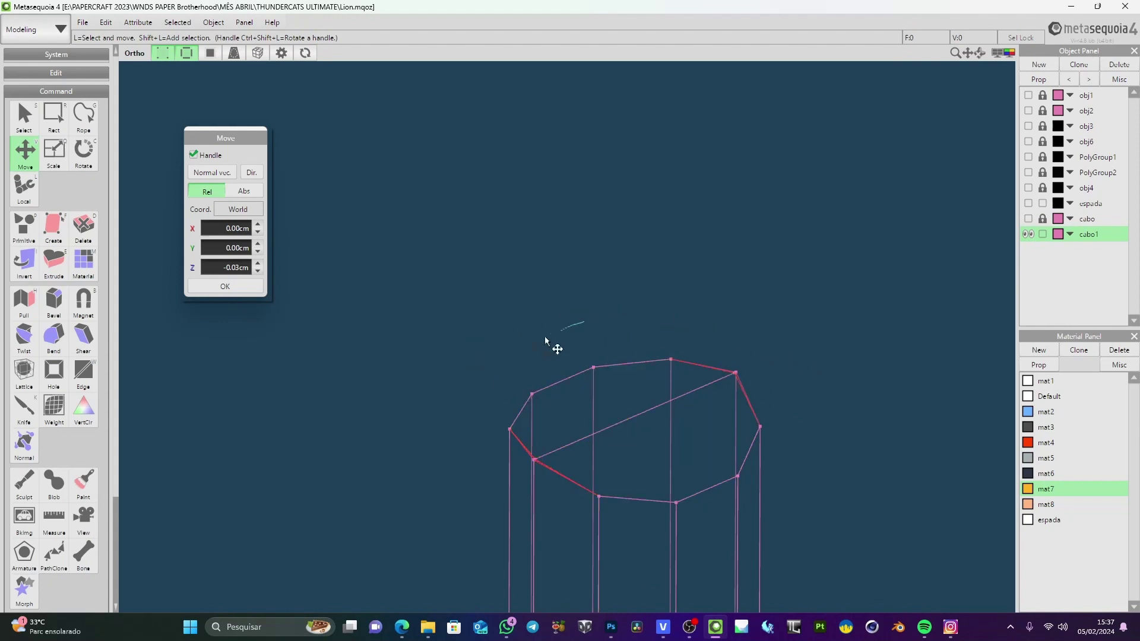
{"action": "mouse_move", "coordinate": [544, 337]}
{"action": "left_mouse_down"}
{"action": "mouse_move", "coordinate": [605, 554]}
{"action": "mouse_move", "coordinate": [707, 272]}
{"action": "left_mouse_up"}
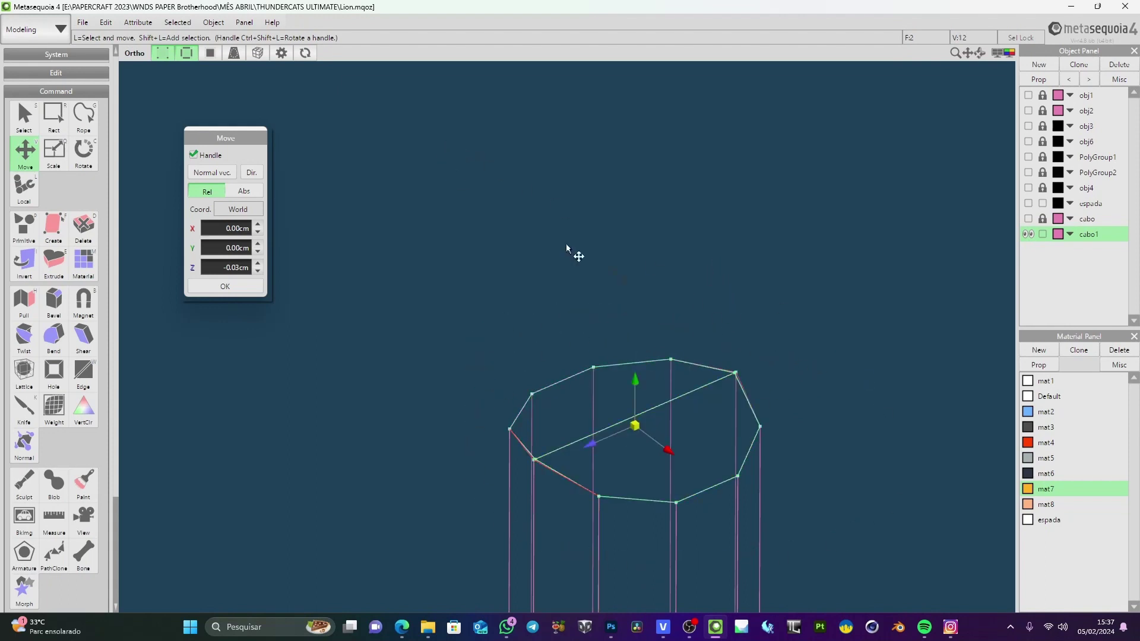
{"action": "left_click", "coordinate": [215, 24]}
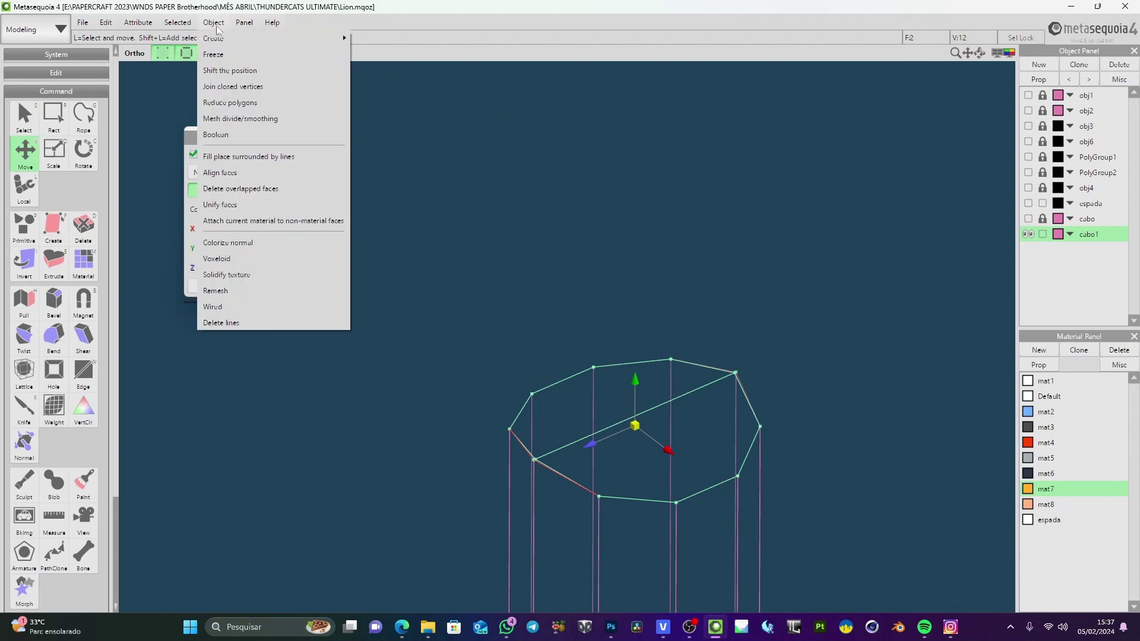
{"action": "left_click", "coordinate": [219, 85]}
{"action": "left_click_drag", "start_coordinate": [556, 262], "coordinate": [693, 222]}
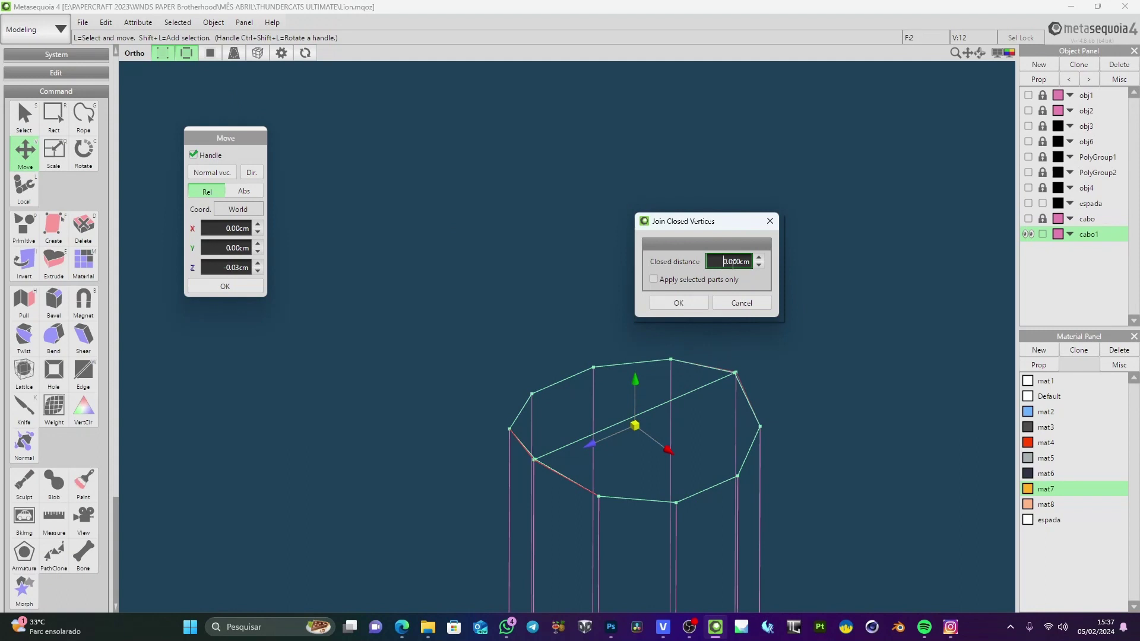
{"action": "left_click", "coordinate": [759, 258]}
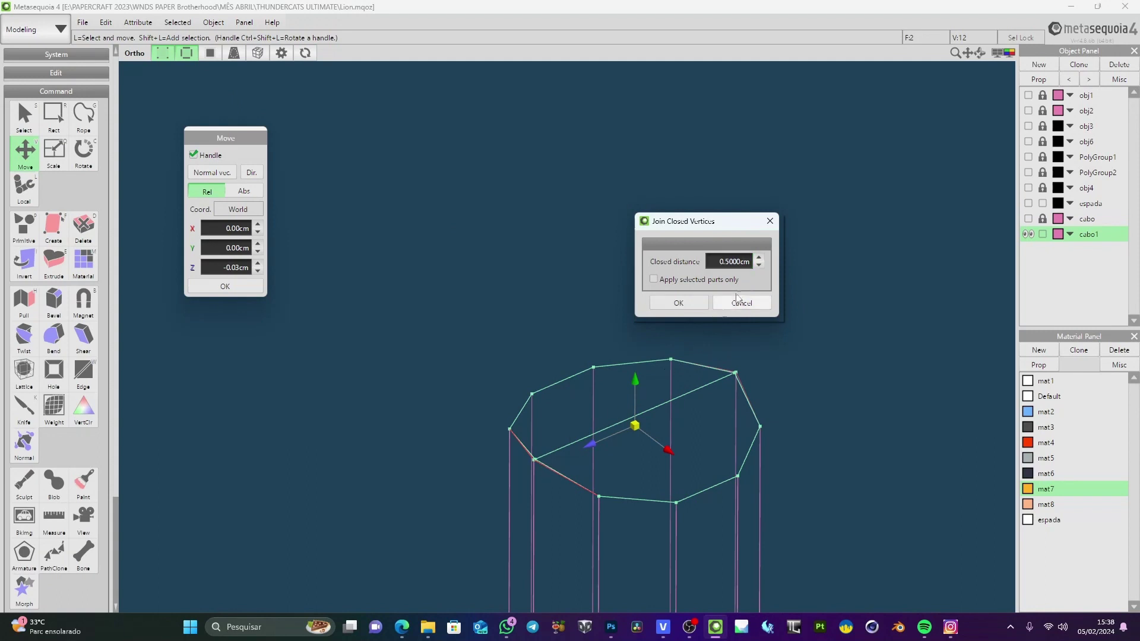
{"action": "left_click", "coordinate": [742, 262]}
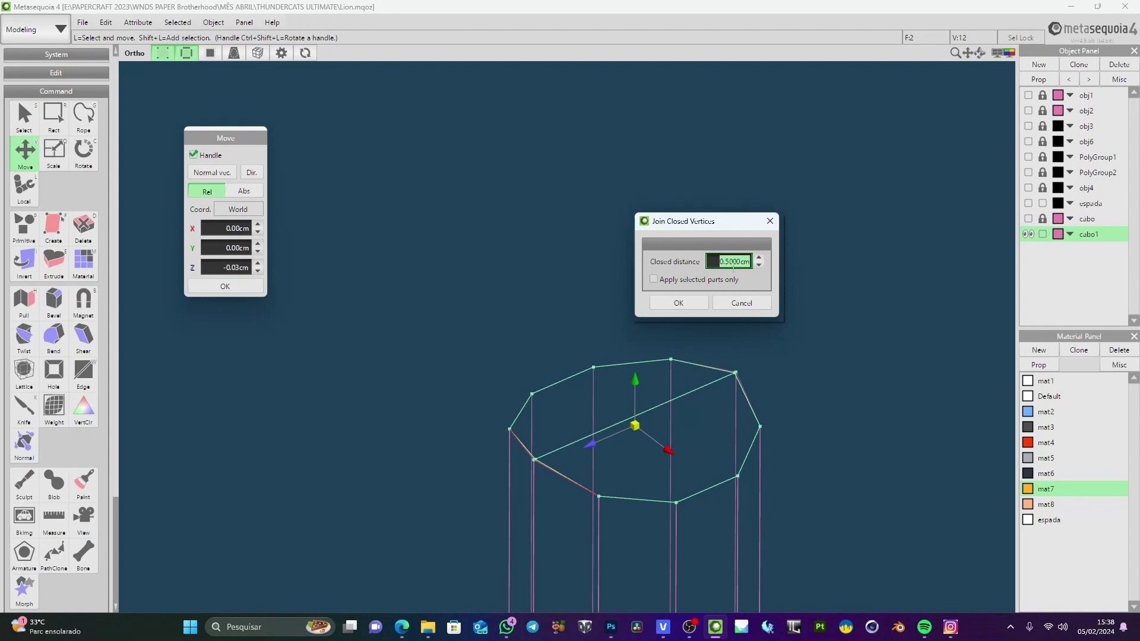
{"action": "left_click", "coordinate": [758, 258]}
{"action": "left_click", "coordinate": [678, 303]}
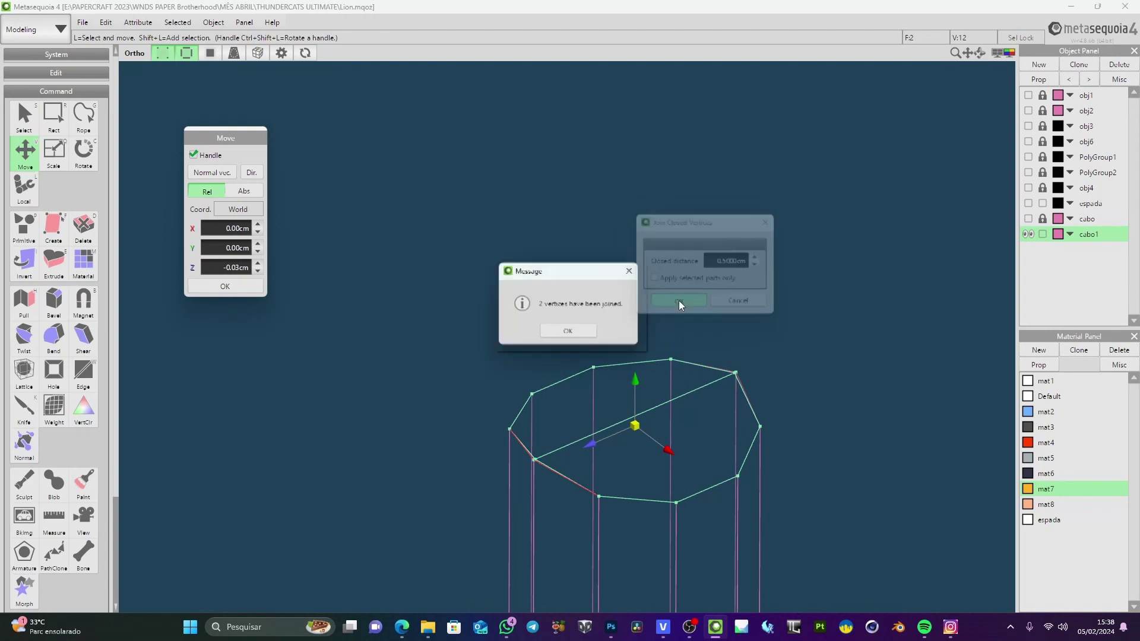
{"action": "left_click", "coordinate": [571, 334]}
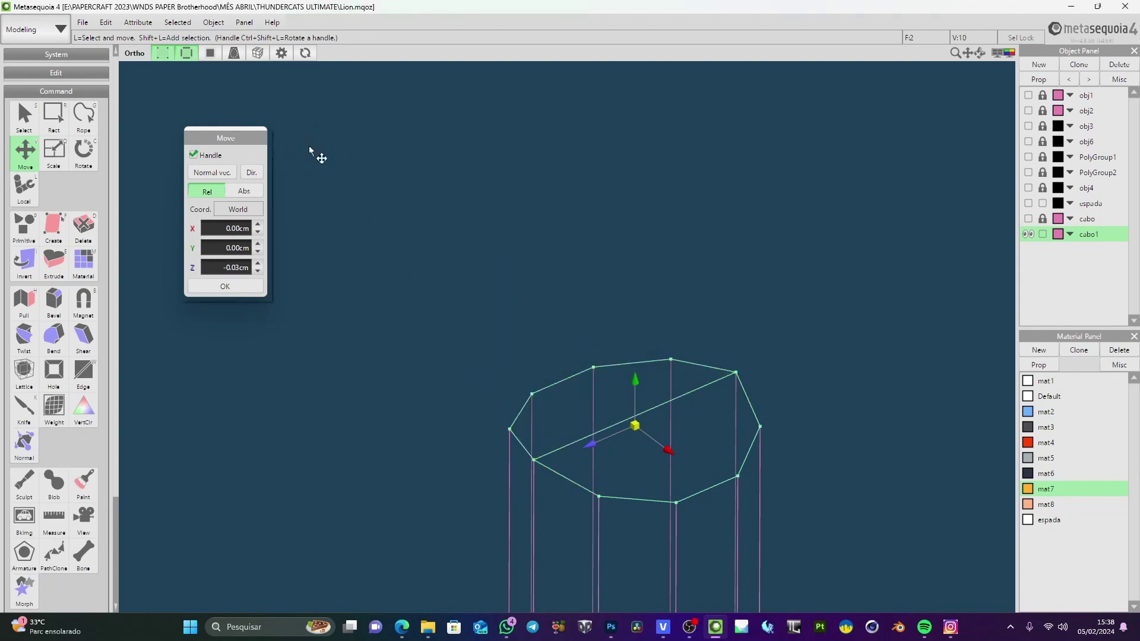
Check the joined corner at the end of the top diagonal edge, then undo the vertex join
{"action": "middle_click_drag", "start_coordinate": [605, 352], "coordinate": [587, 133]}
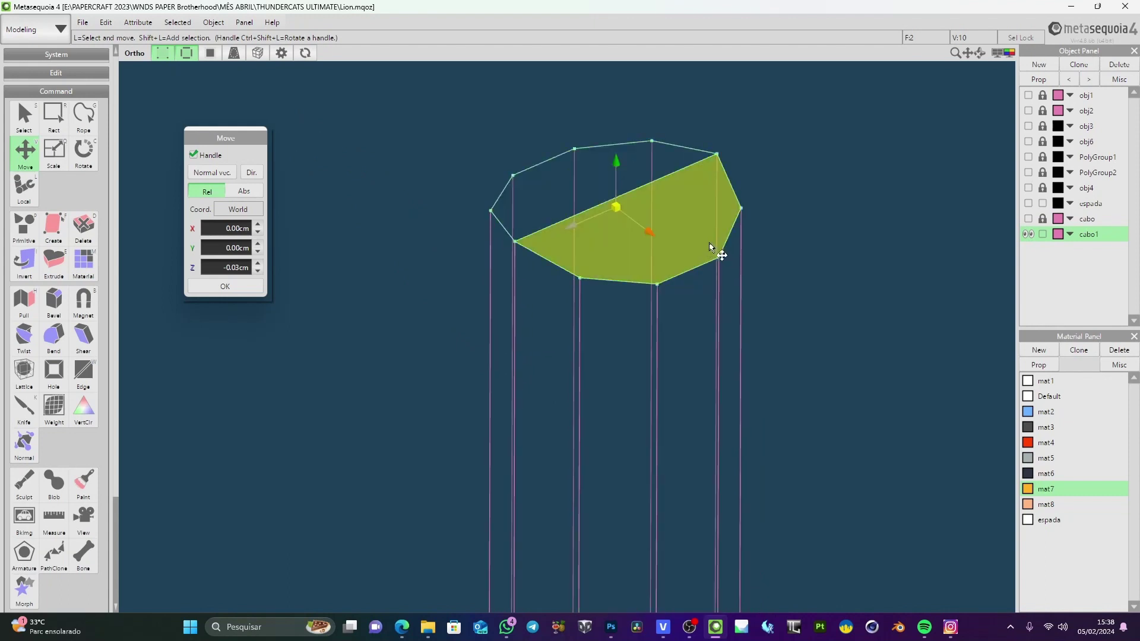
{"action": "middle_click_drag", "start_coordinate": [812, 164], "coordinate": [785, 290]}
{"action": "left_click", "coordinate": [488, 368]}
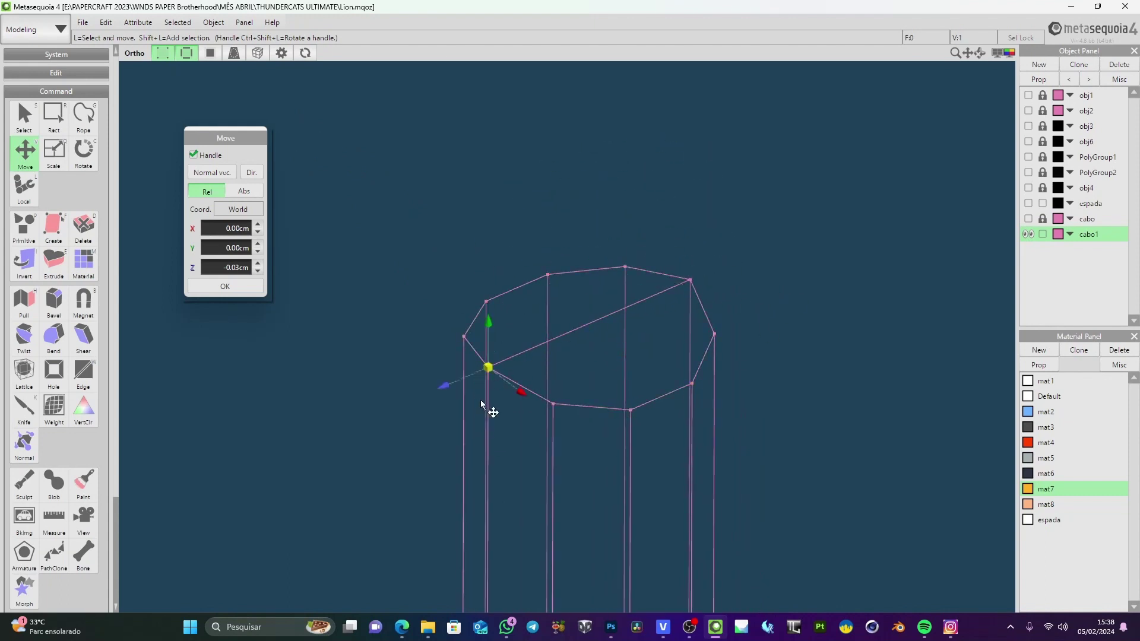
{"action": "left_click", "coordinate": [720, 277]}
{"action": "key", "text": "Delete"}
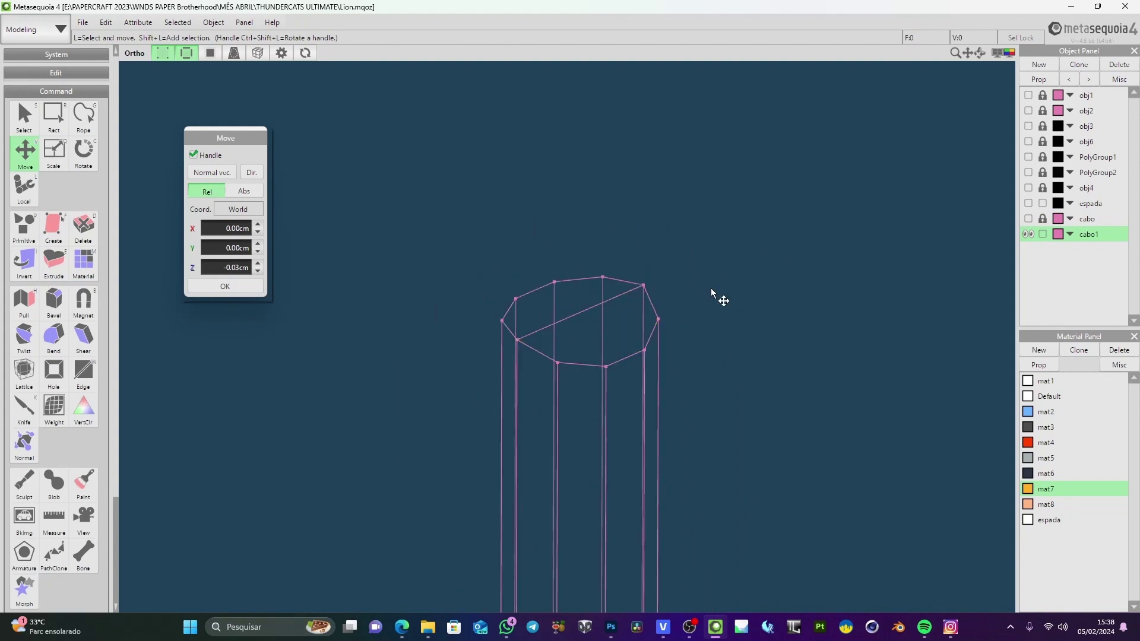
{"action": "left_click", "coordinate": [609, 356]}
{"action": "scroll", "coordinate": [588, 350], "scroll_direction": "up", "scroll_amount": 2}
{"action": "left_click", "coordinate": [321, 380]}
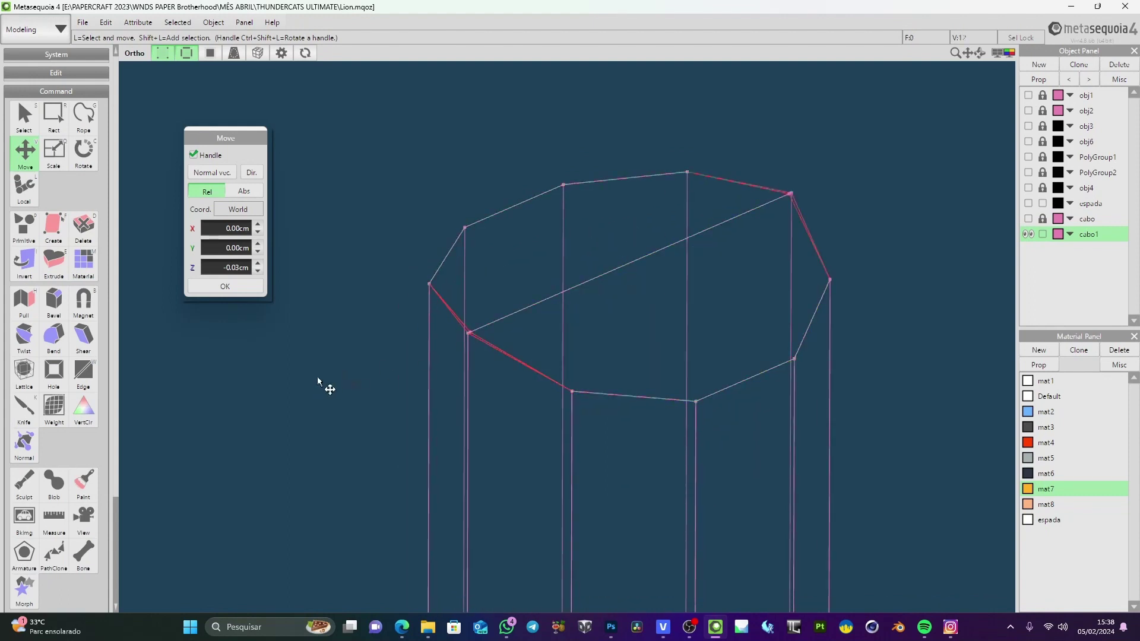
Nudge the diagonal's front corner vertex by -0.02 cm in Y and 0.02 cm in Z, and move its neighbouring outline vertex close to it
{"action": "left_click", "coordinate": [468, 335]}
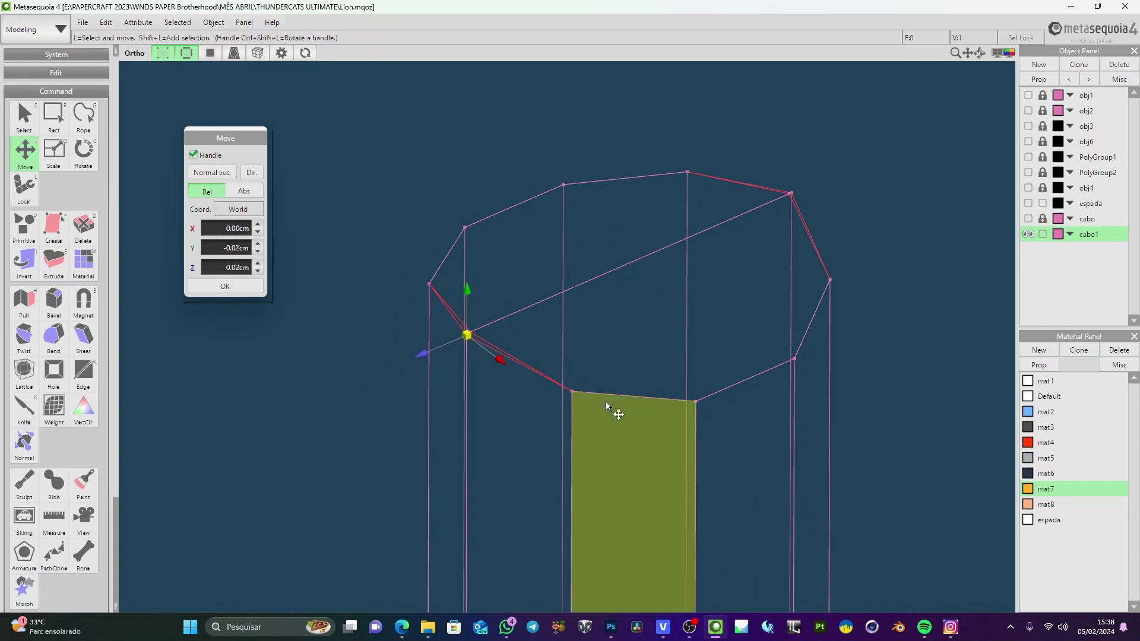
{"action": "left_click_drag", "start_coordinate": [572, 391], "coordinate": [480, 343]}
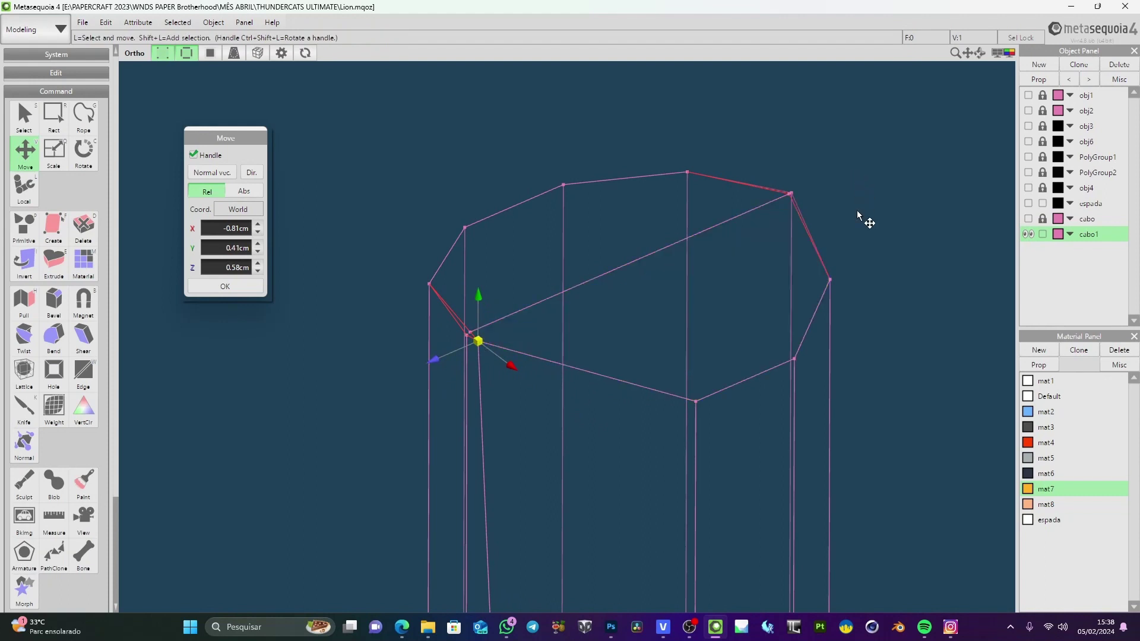
Try joining closed vertices across all of cabo1 with an increased closed distance, then undo that join
{"action": "key", "text": "ctrl+a"}
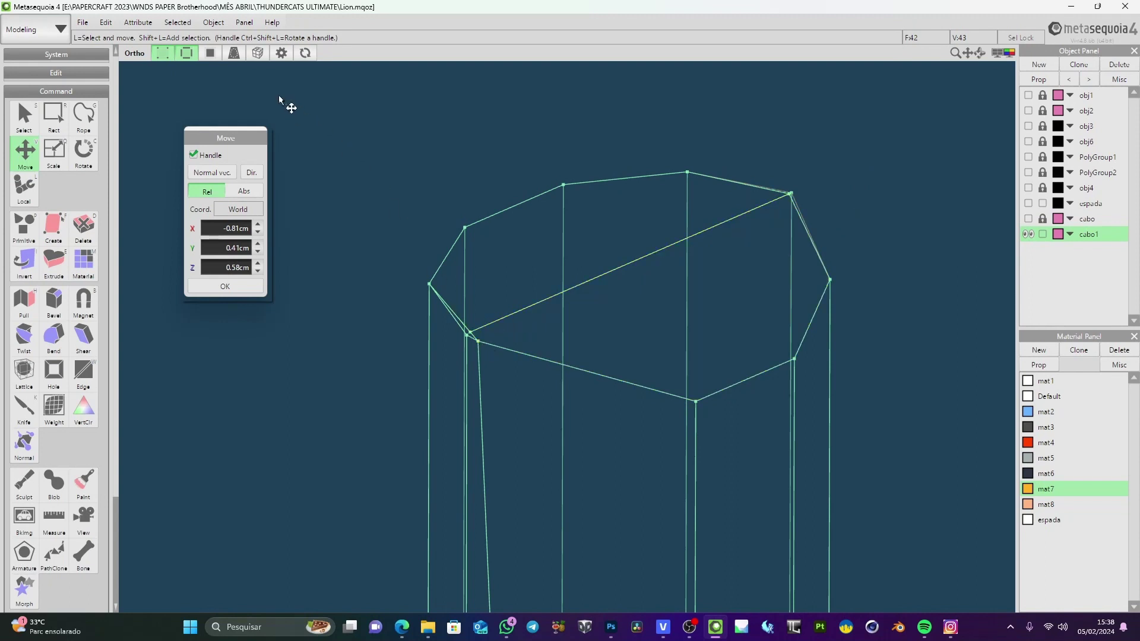
{"action": "left_click", "coordinate": [213, 23]}
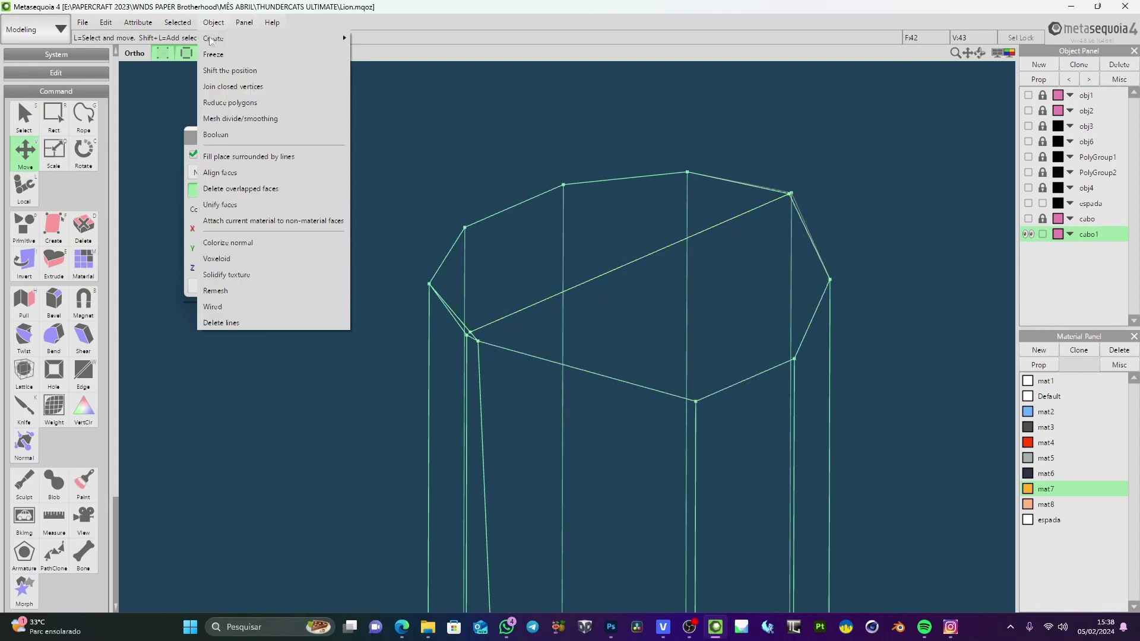
{"action": "left_click", "coordinate": [226, 88]}
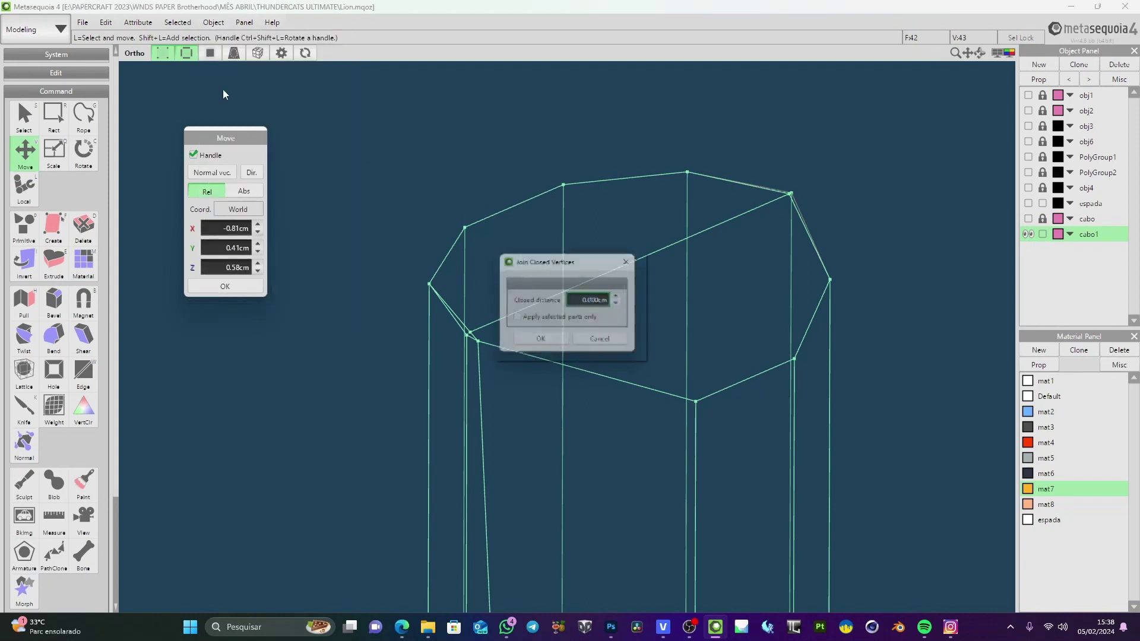
{"action": "left_click", "coordinate": [621, 297]}
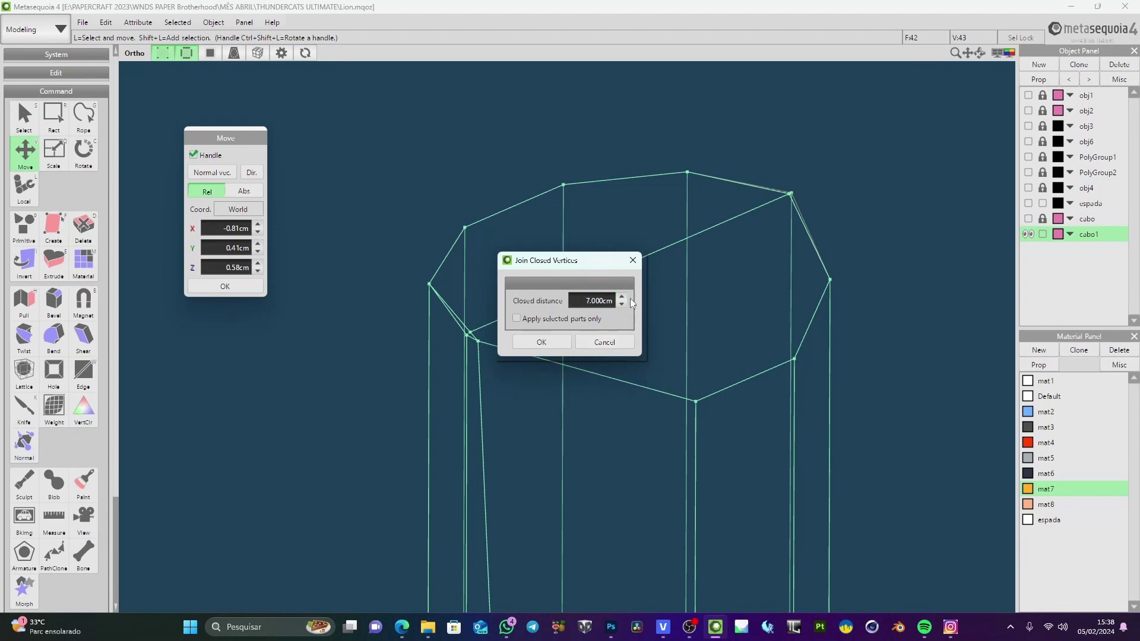
{"action": "left_click_drag", "start_coordinate": [612, 301], "coordinate": [489, 332]}
{"action": "left_click", "coordinate": [540, 342]}
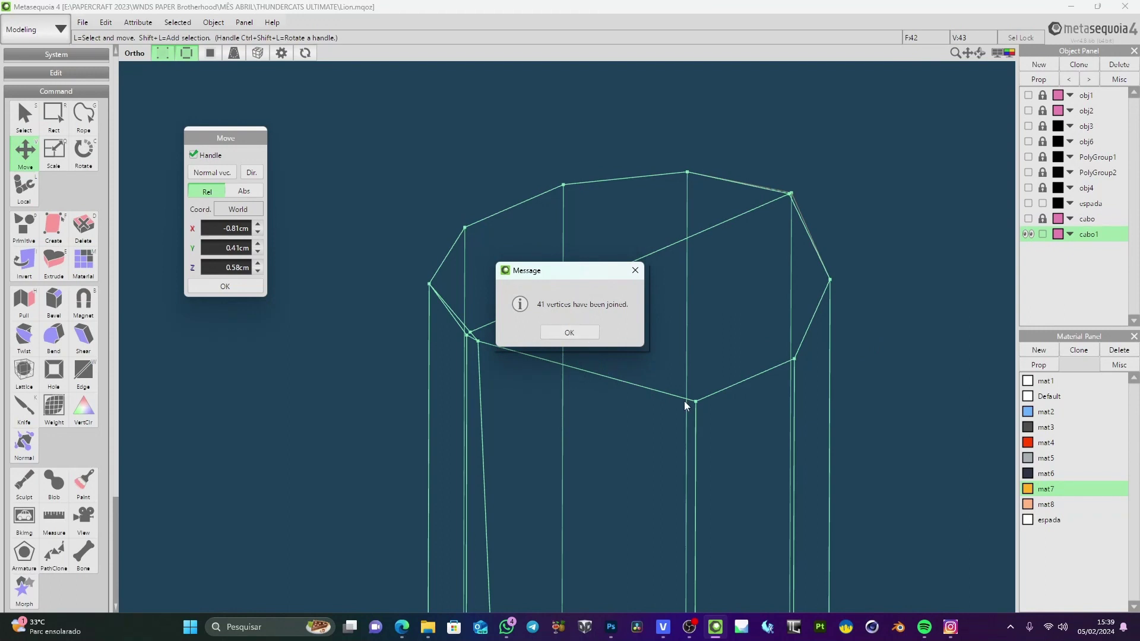
{"action": "left_click", "coordinate": [598, 334]}
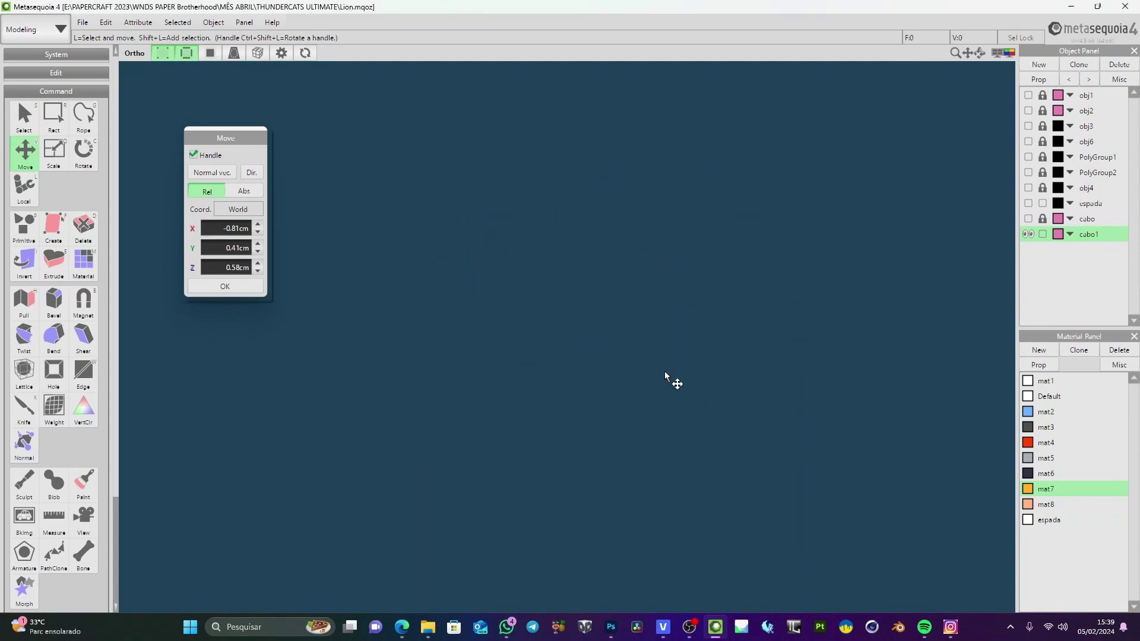
{"action": "key", "text": "ctrl+z"}
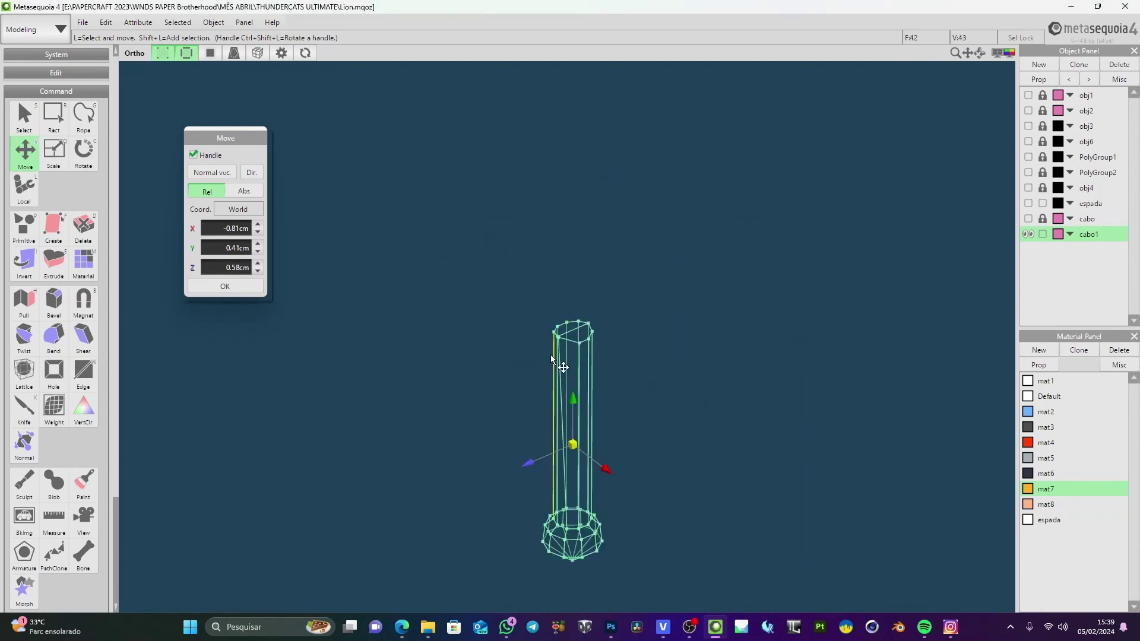
Join closed vertices across all of cabo1 with a smaller closed distance, clear the selection and check the top corner
{"action": "scroll", "coordinate": [626, 384], "scroll_direction": "up", "scroll_amount": 2}
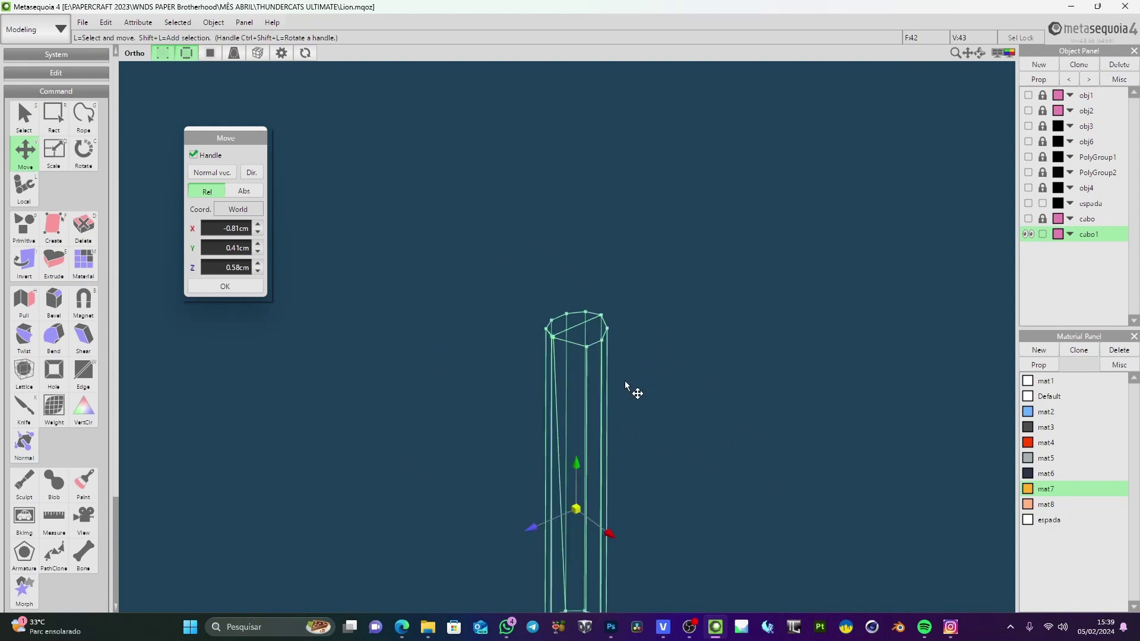
{"action": "scroll", "coordinate": [626, 384], "scroll_direction": "down", "scroll_amount": 4}
{"action": "scroll", "coordinate": [598, 303], "scroll_direction": "up", "scroll_amount": 3}
{"action": "left_click", "coordinate": [205, 23]}
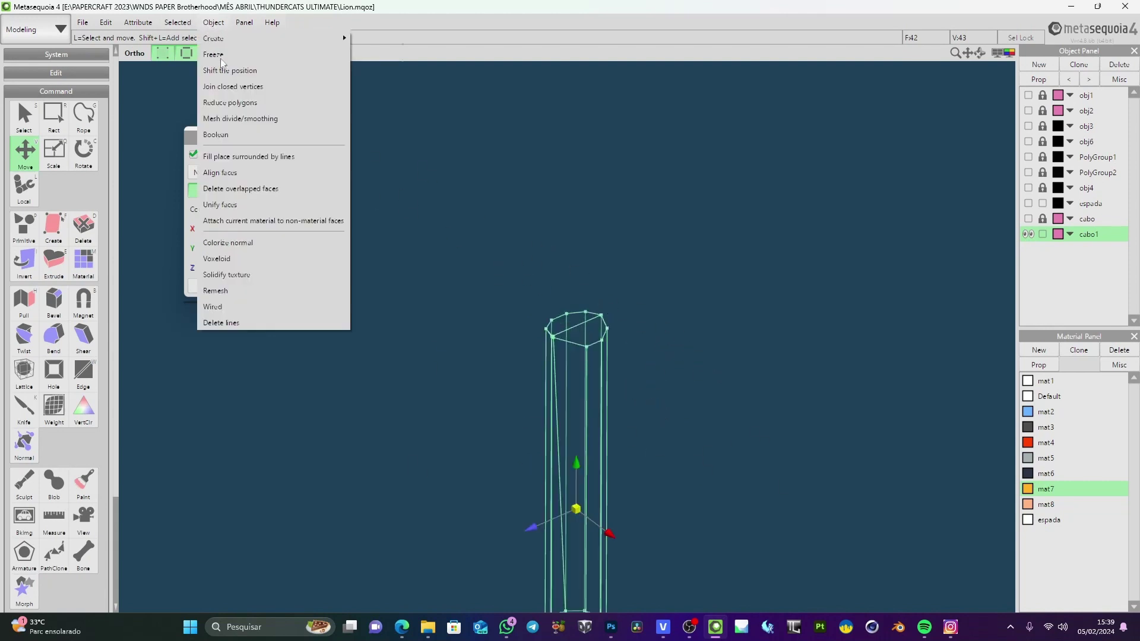
{"action": "left_click", "coordinate": [576, 350]}
{"action": "scroll", "coordinate": [526, 365], "scroll_direction": "up", "scroll_amount": 3}
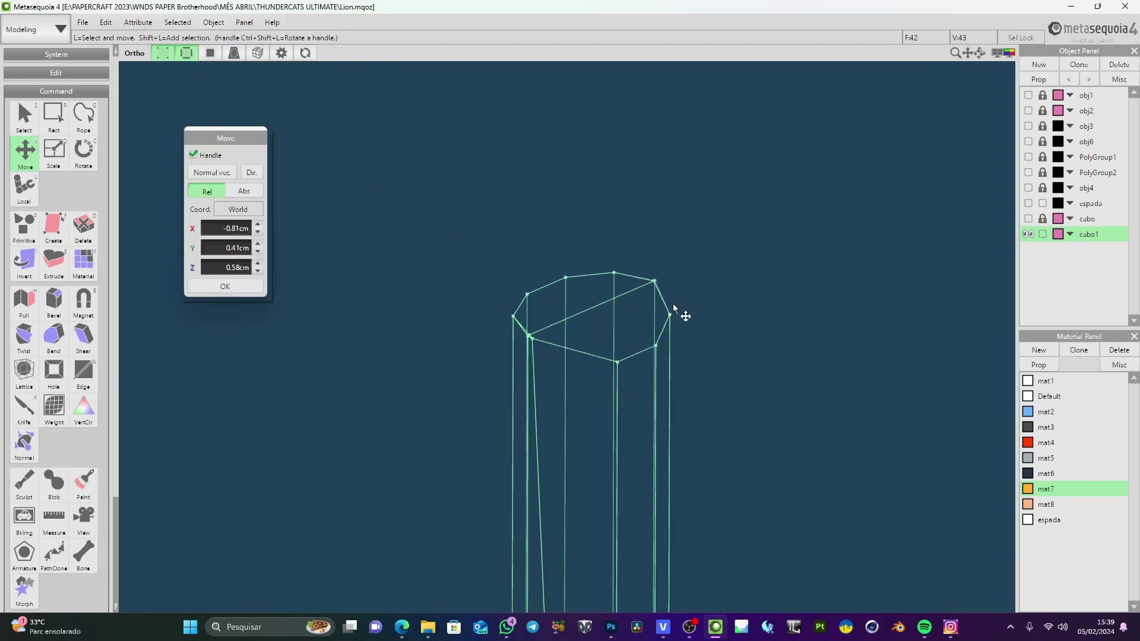
{"action": "left_click", "coordinate": [212, 22]}
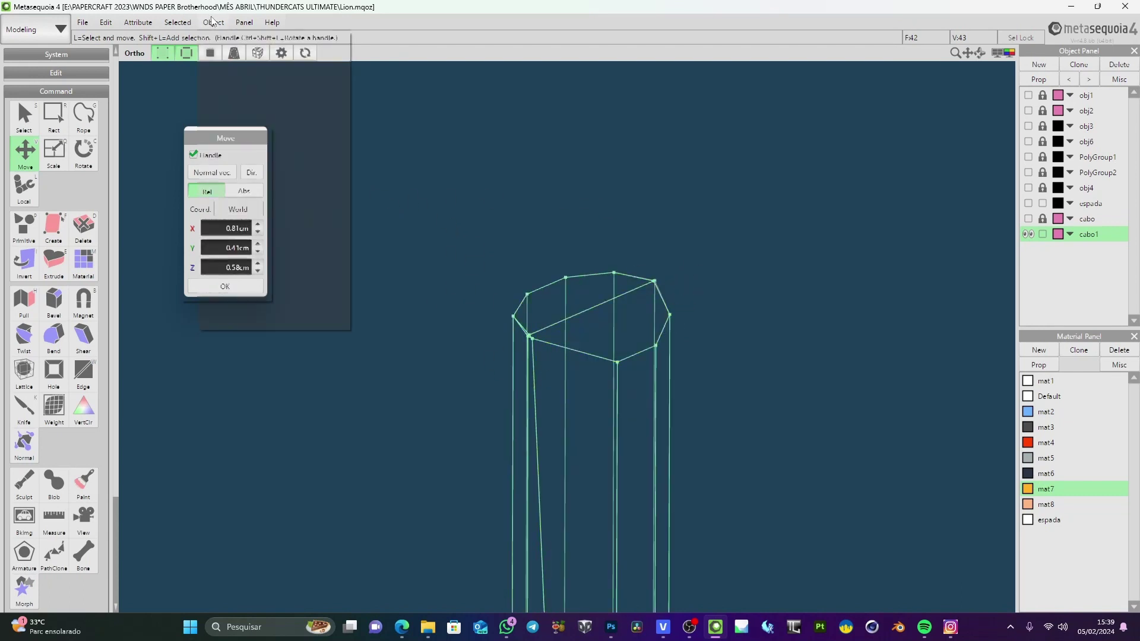
{"action": "left_click", "coordinate": [228, 88]}
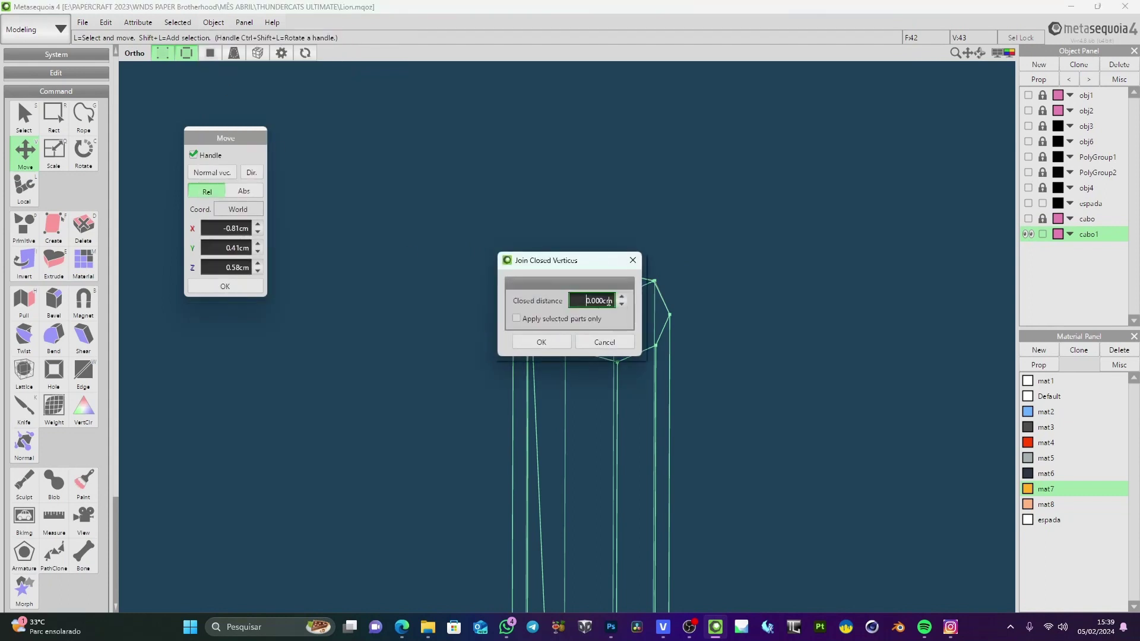
{"action": "left_click", "coordinate": [542, 342]}
{"action": "left_click", "coordinate": [574, 331]}
{"action": "left_click", "coordinate": [764, 370]}
{"action": "scroll", "coordinate": [742, 374], "scroll_direction": "up", "scroll_amount": 3}
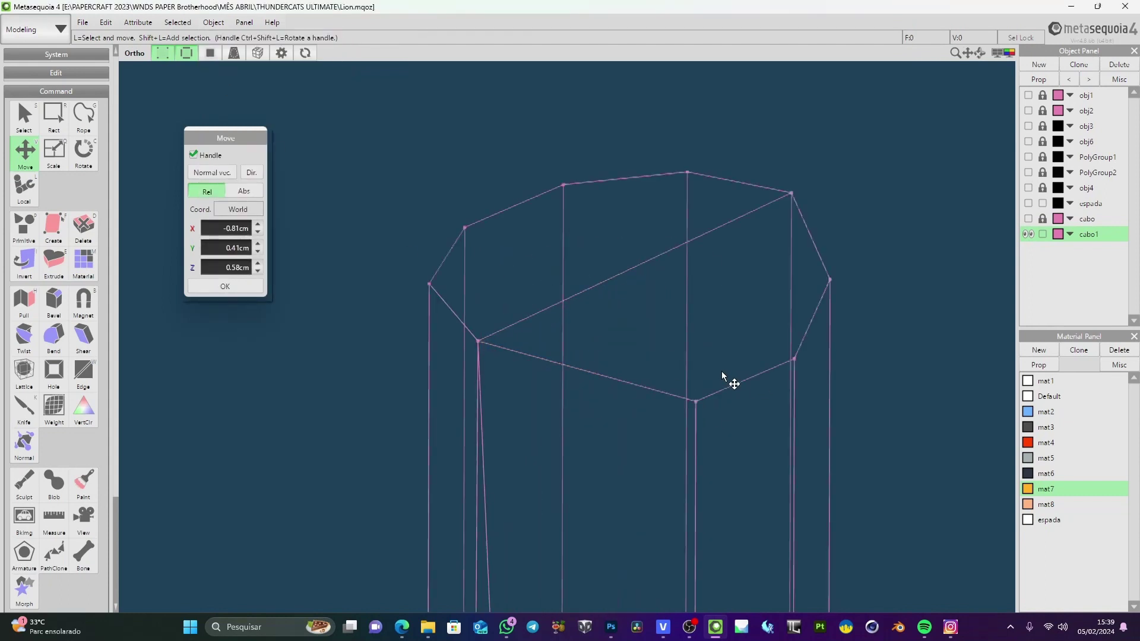
Turn on face display, then undo the last vertex join and the move of the neighbouring outline vertex
{"action": "scroll", "coordinate": [634, 380], "scroll_direction": "down", "scroll_amount": 2}
{"action": "left_click", "coordinate": [211, 54]}
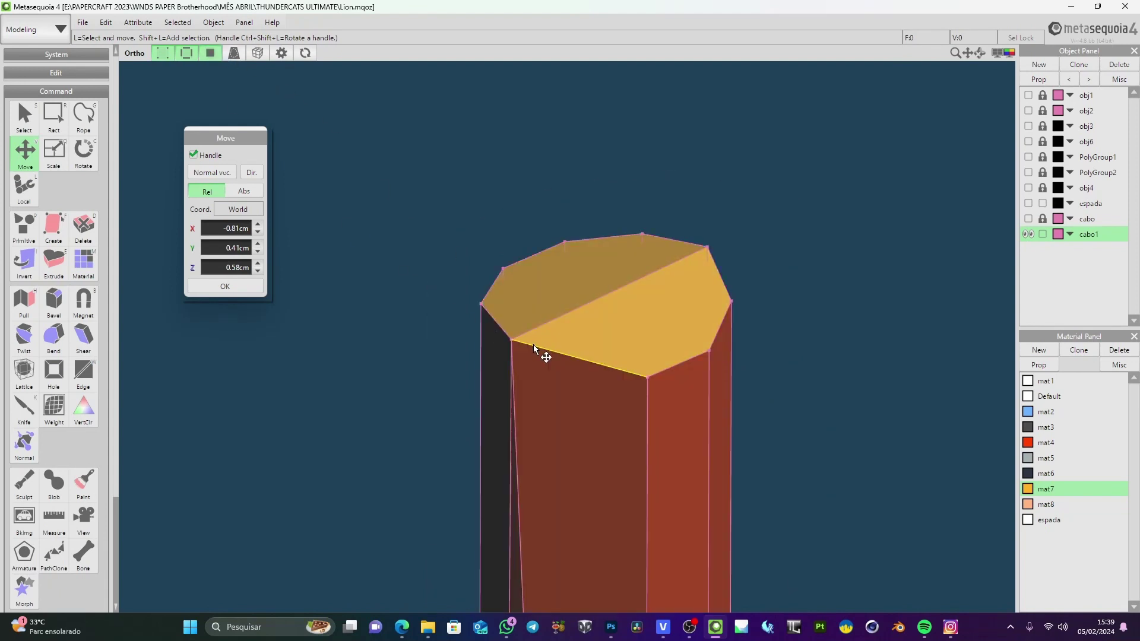
{"action": "key", "text": "ctrl+z"}
{"action": "key", "text": "ctrl+z"}
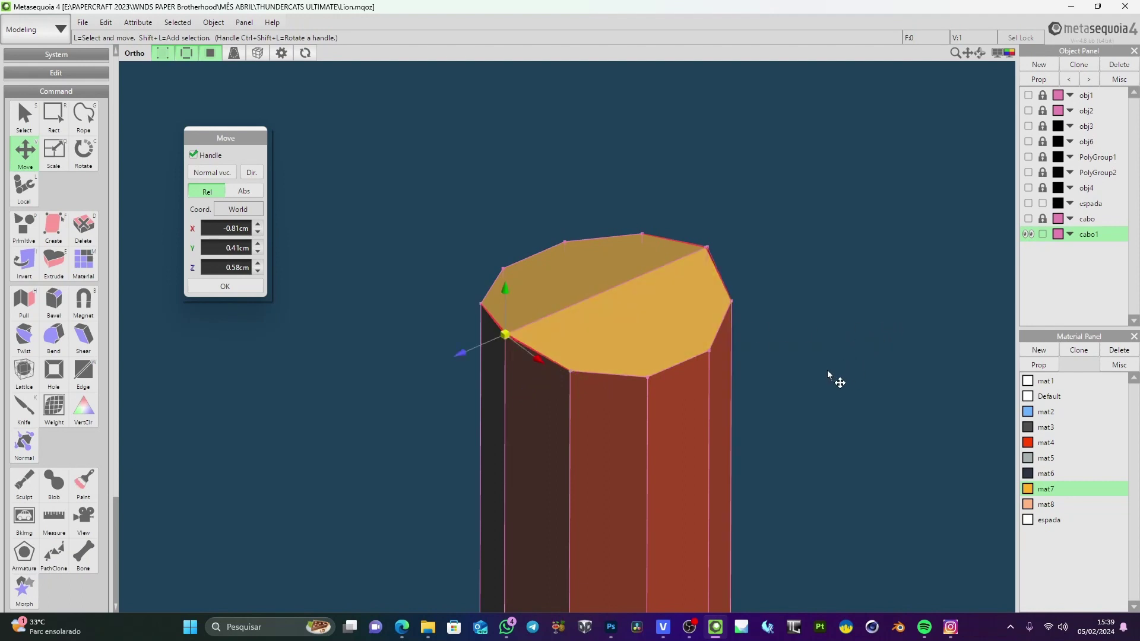
{"action": "scroll", "coordinate": [835, 380], "scroll_direction": "down", "scroll_amount": 5}
{"action": "scroll", "coordinate": [756, 333], "scroll_direction": "up", "scroll_amount": 4}
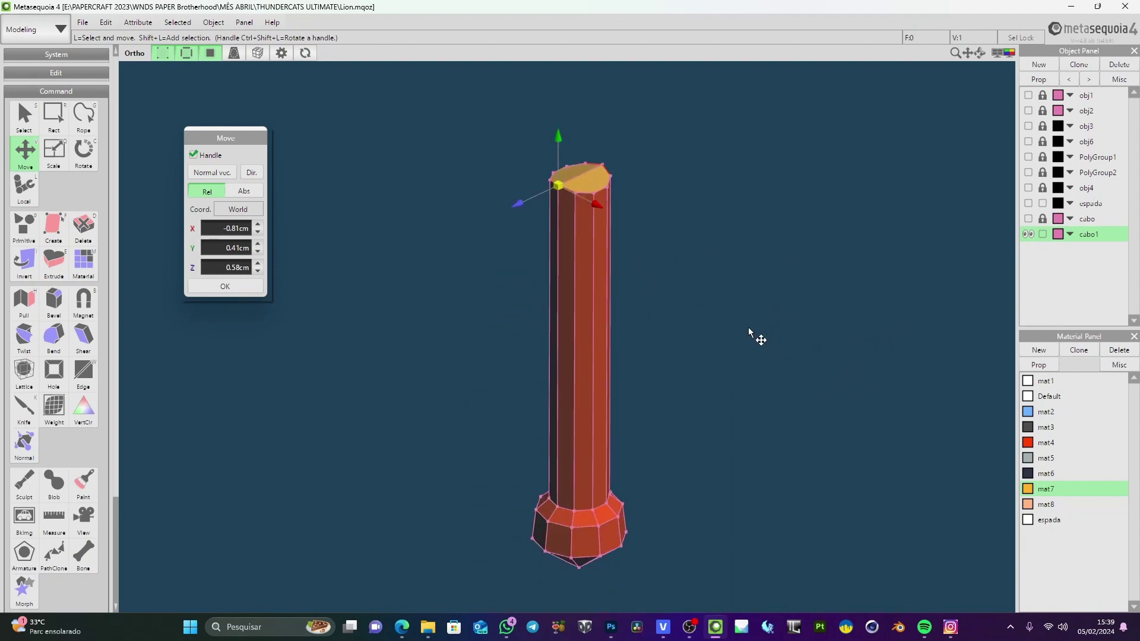
Inspect the outline vertices around the handle's top cap up close and clear the vertex selection
{"action": "scroll", "coordinate": [772, 286], "scroll_direction": "up", "scroll_amount": 3}
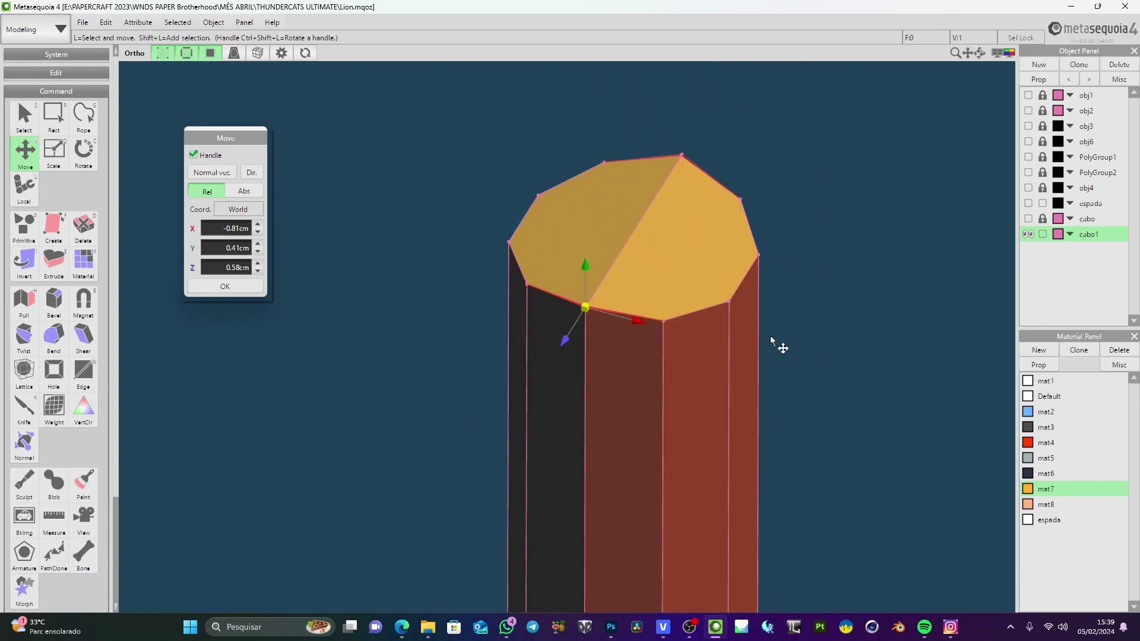
{"action": "scroll", "coordinate": [641, 351], "scroll_direction": "down", "scroll_amount": 2}
{"action": "scroll", "coordinate": [646, 285], "scroll_direction": "up", "scroll_amount": 4}
{"action": "scroll", "coordinate": [802, 376], "scroll_direction": "down", "scroll_amount": 5}
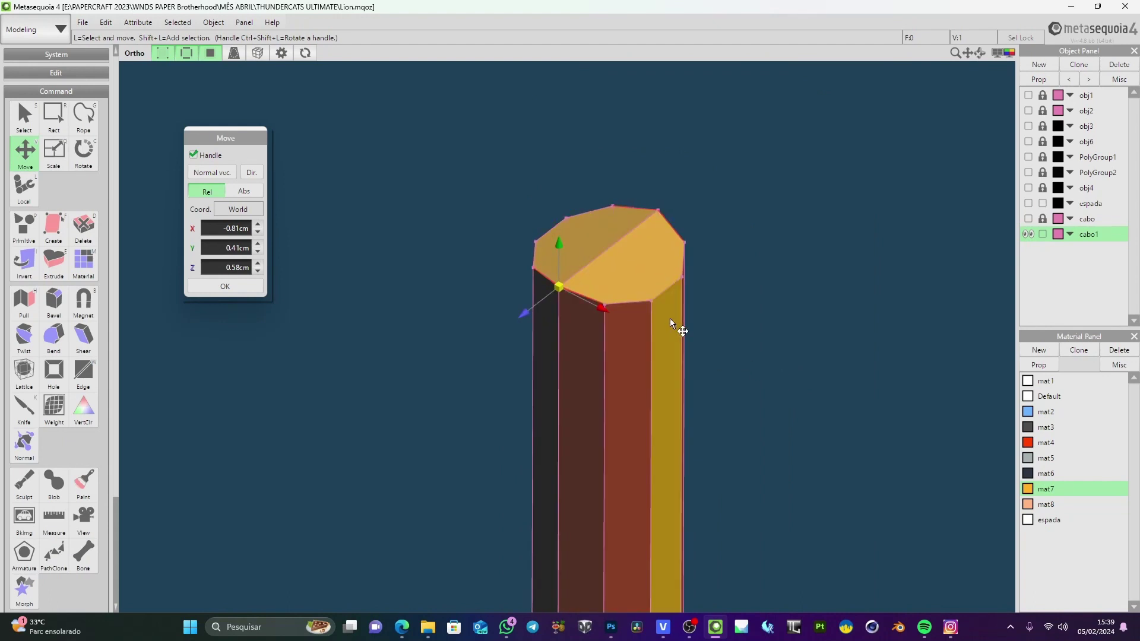
{"action": "scroll", "coordinate": [671, 321], "scroll_direction": "up", "scroll_amount": 2}
{"action": "left_click", "coordinate": [949, 278]}
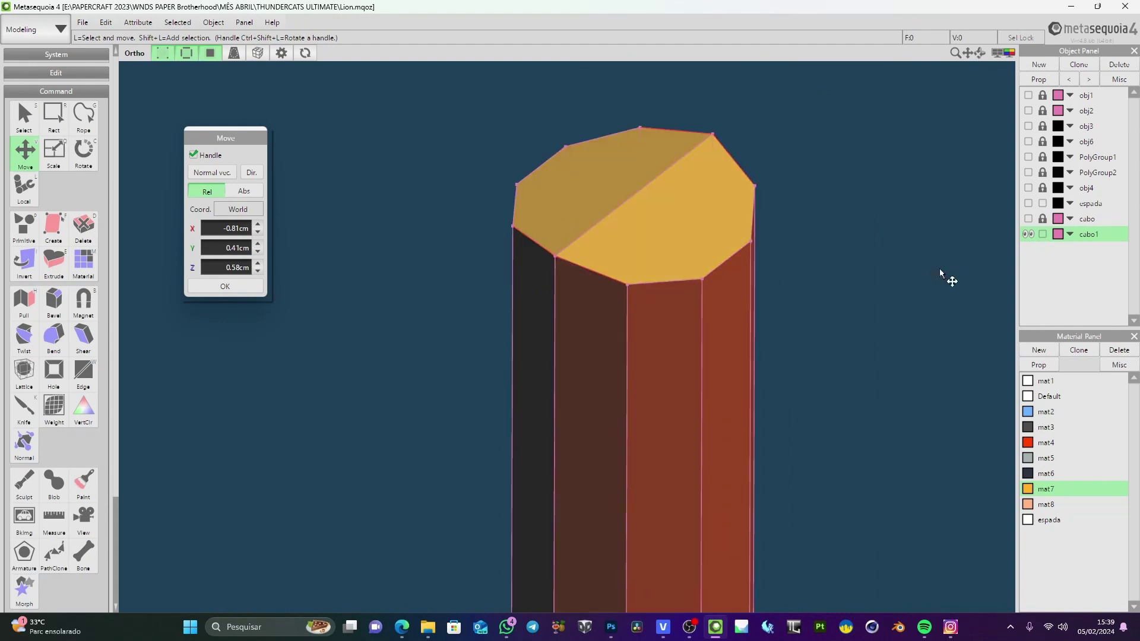
Join closed vertices across all of cabo1 with a closed distance of 0.000 cm and clear the selection
{"action": "scroll", "coordinate": [896, 306], "scroll_direction": "down", "scroll_amount": 3}
{"action": "right_click_drag", "start_coordinate": [826, 336], "coordinate": [795, 327]}
{"action": "middle_click_drag", "start_coordinate": [795, 327], "coordinate": [775, 421]}
{"action": "key", "text": "ctrl+a"}
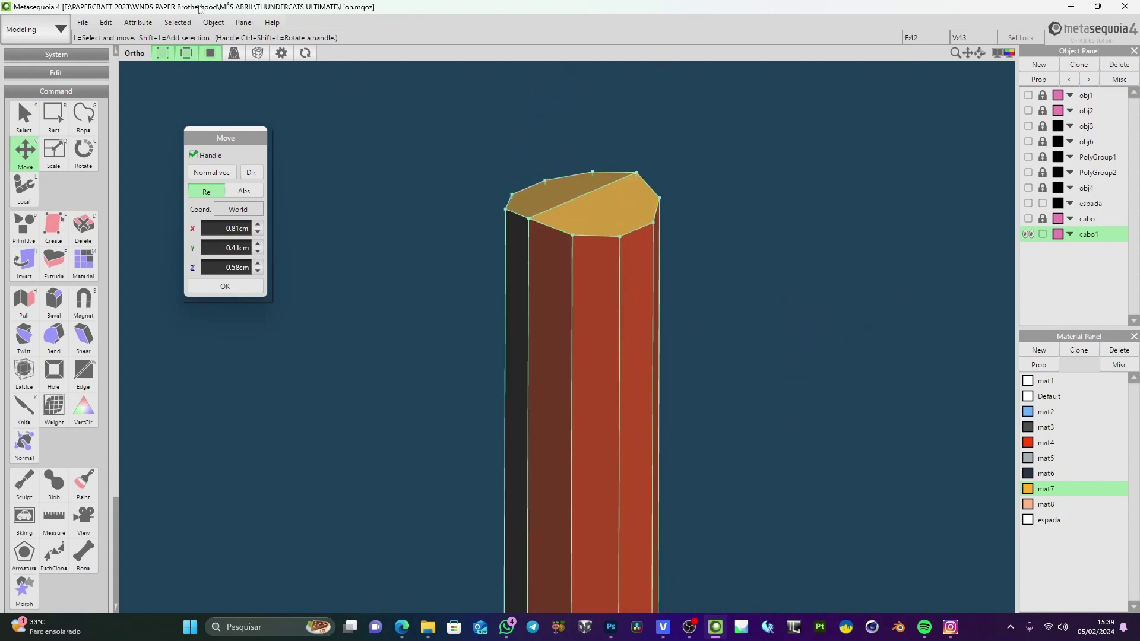
{"action": "left_click", "coordinate": [214, 22]}
{"action": "left_click", "coordinate": [224, 87]}
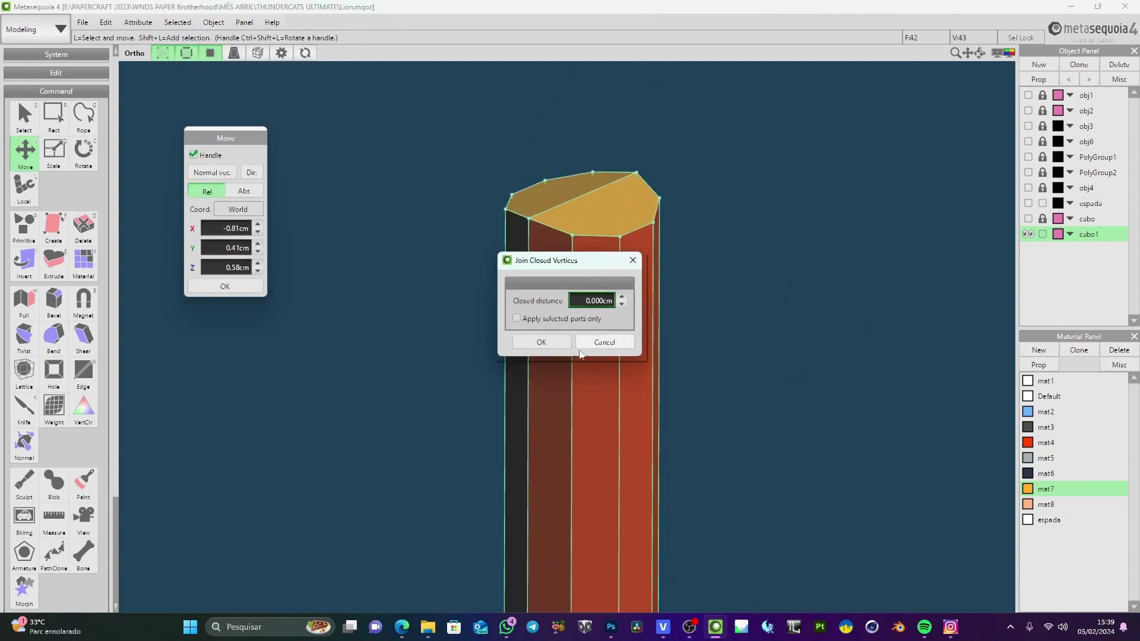
{"action": "left_click", "coordinate": [549, 349]}
{"action": "left_click", "coordinate": [575, 330]}
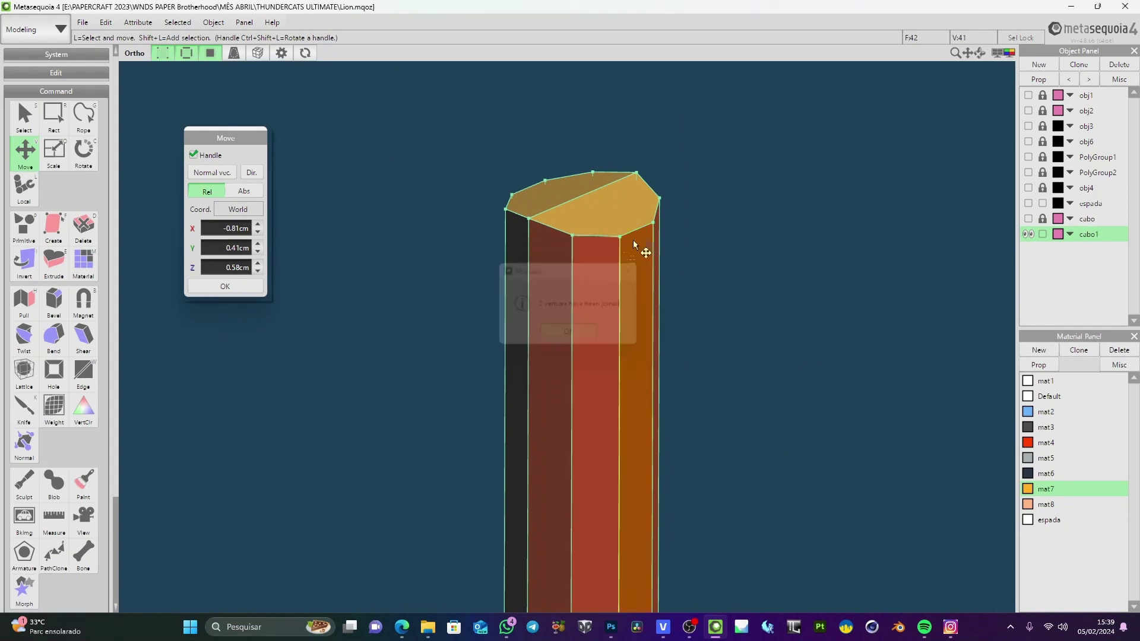
{"action": "left_click", "coordinate": [712, 264]}
Turn off face display and examine the handle's wireframe from several angles
{"action": "scroll", "coordinate": [712, 265], "scroll_direction": "down", "scroll_amount": 5}
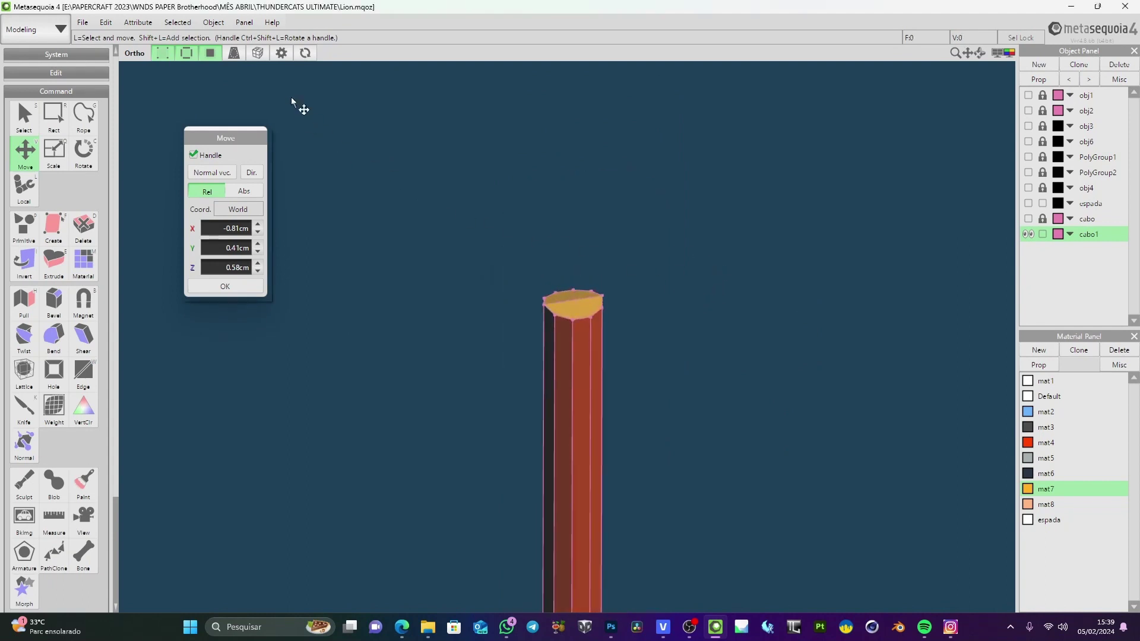
{"action": "left_click", "coordinate": [213, 52]}
{"action": "right_click_drag", "start_coordinate": [380, 260], "coordinate": [488, 315]}
{"action": "scroll", "coordinate": [606, 359], "scroll_direction": "down", "scroll_amount": 5}
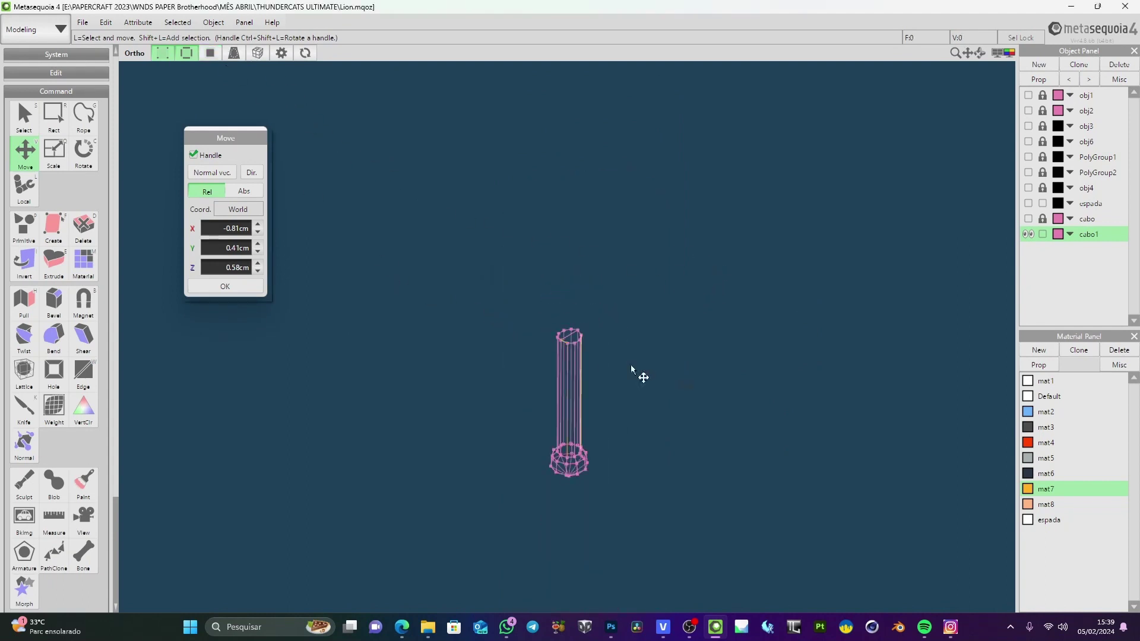
{"action": "right_click_drag", "start_coordinate": [634, 368], "coordinate": [740, 386]}
{"action": "scroll", "coordinate": [669, 356], "scroll_direction": "up", "scroll_amount": 8}
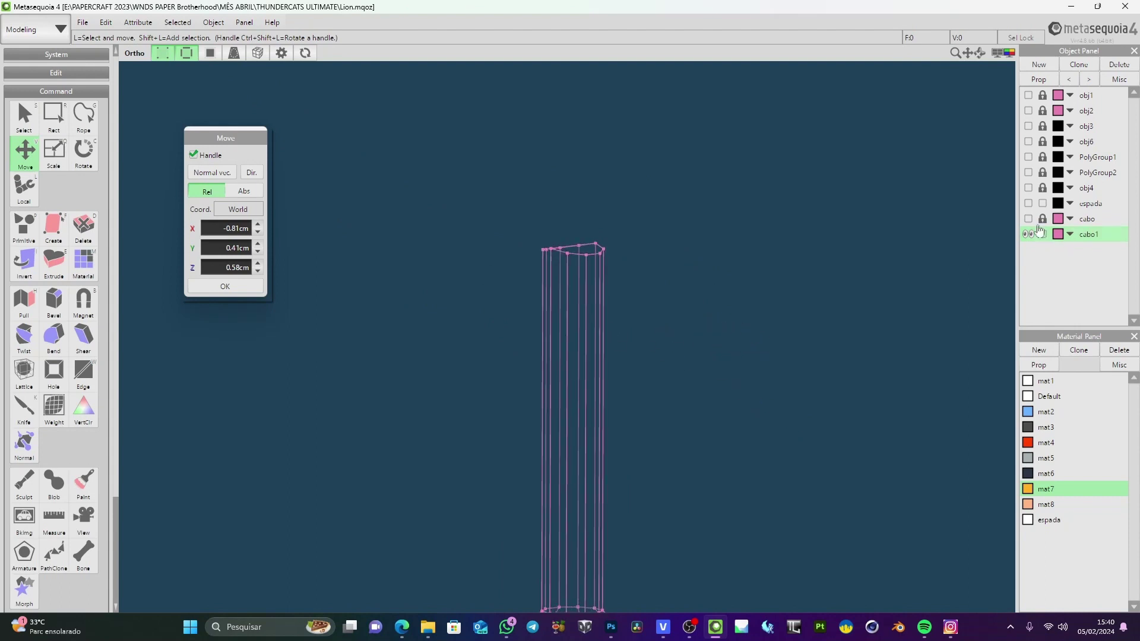
Show the espada object together with cabo1 and check how the handle meets the guard
{"action": "left_click", "coordinate": [1028, 204]}
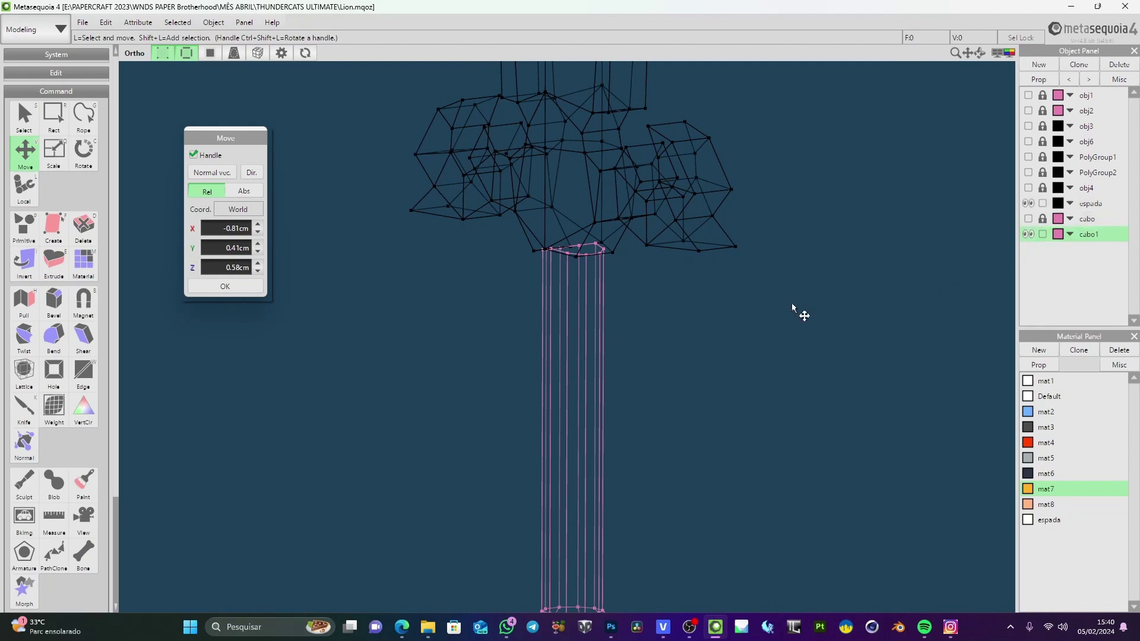
{"action": "right_click_drag", "start_coordinate": [797, 310], "coordinate": [765, 308]}
{"action": "scroll", "coordinate": [707, 336], "scroll_direction": "down", "scroll_amount": 6}
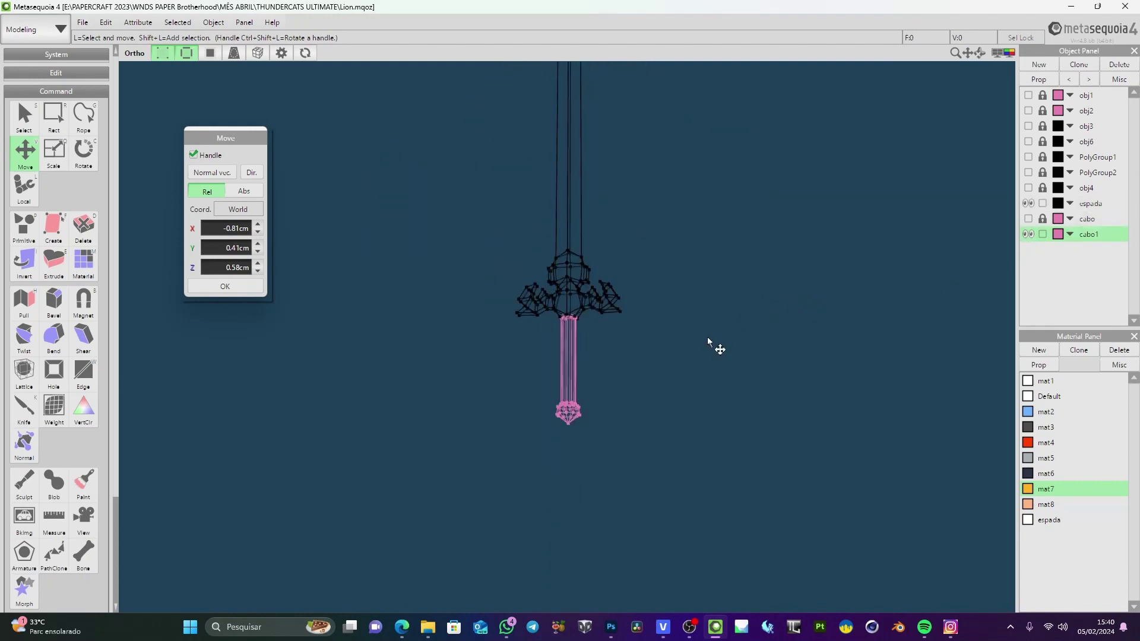
{"action": "scroll", "coordinate": [707, 337], "scroll_direction": "up", "scroll_amount": 6}
{"action": "right_click_drag", "start_coordinate": [707, 337], "coordinate": [636, 402]}
{"action": "scroll", "coordinate": [725, 350], "scroll_direction": "down", "scroll_amount": 5}
{"action": "scroll", "coordinate": [690, 321], "scroll_direction": "up", "scroll_amount": 1}
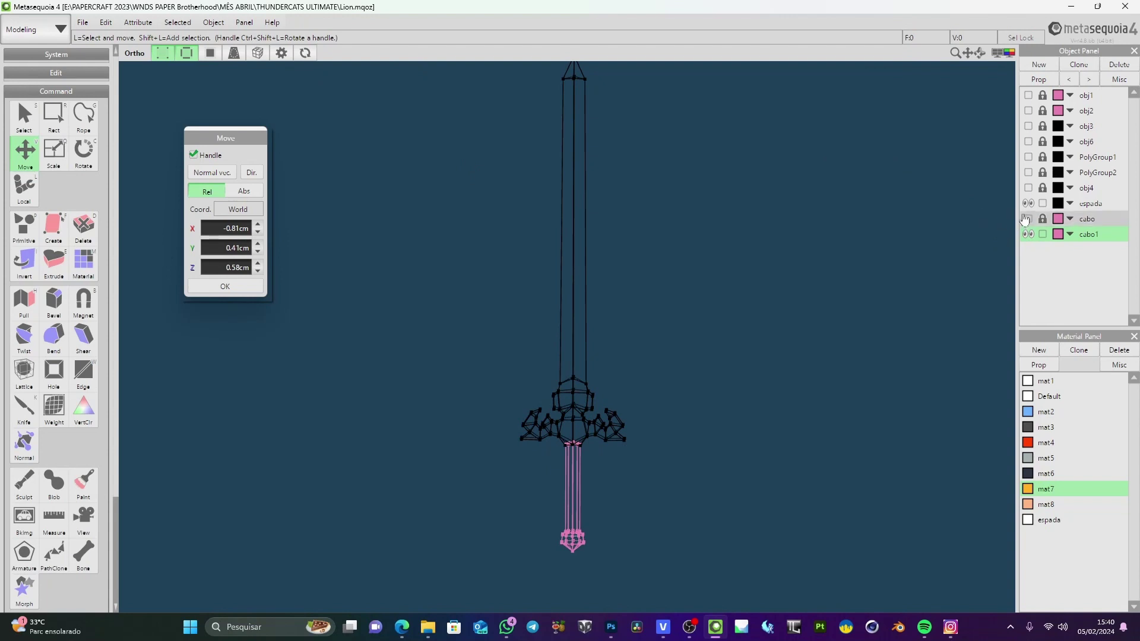
Turn on face display and apply the espada material to all joined faces of the sword and the handle
{"action": "left_click", "coordinate": [211, 54]}
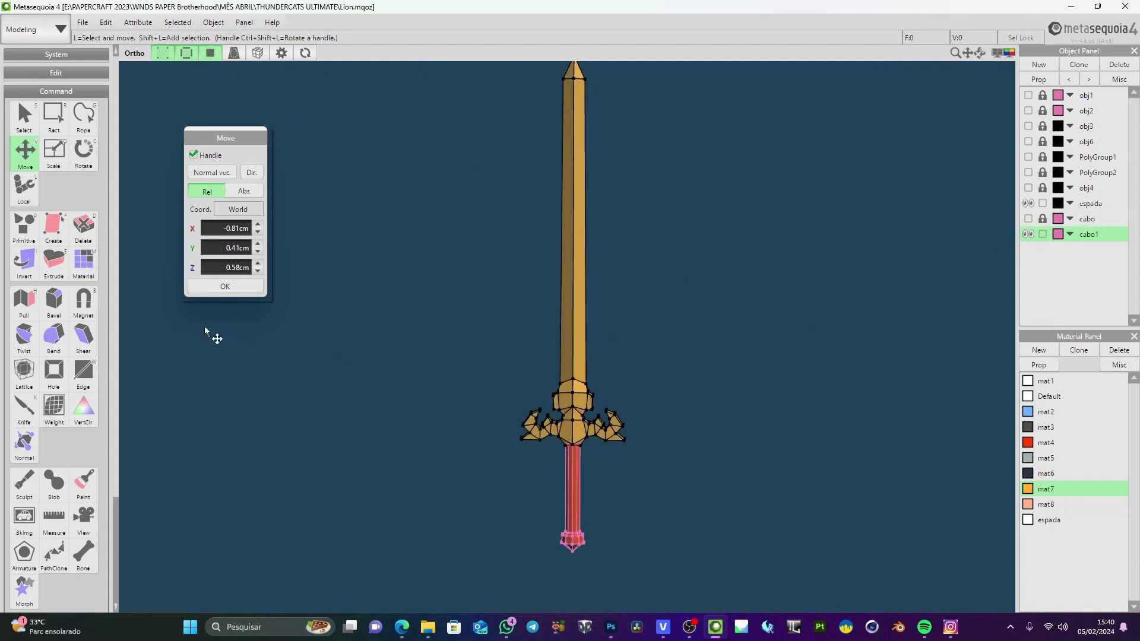
{"action": "key", "text": "e"}
{"action": "left_click", "coordinate": [1031, 522]}
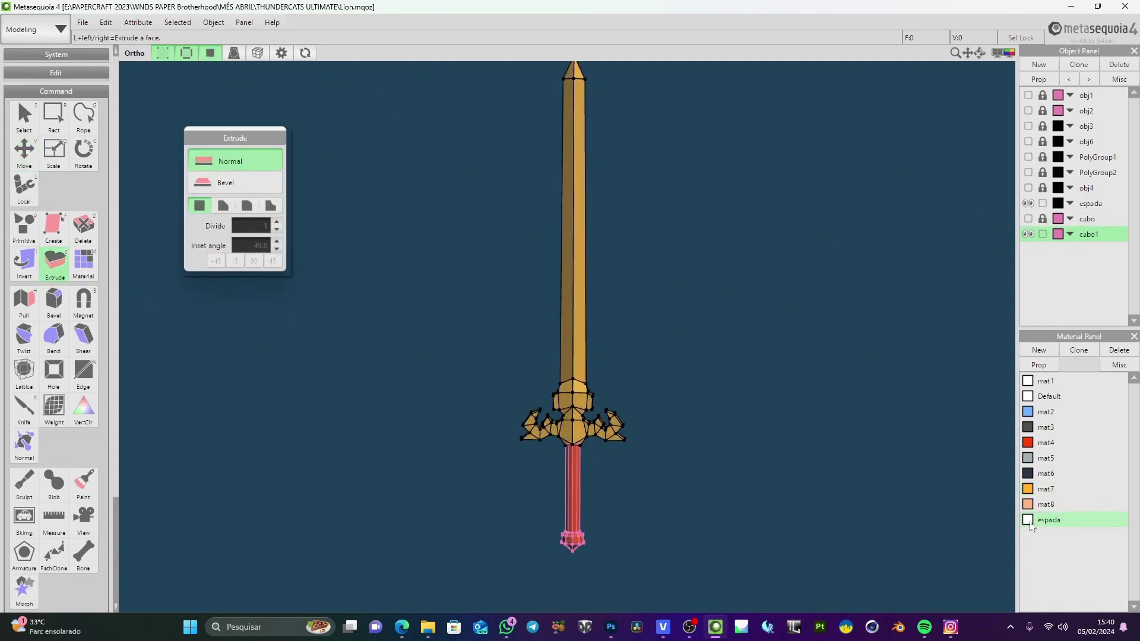
{"action": "left_click", "coordinate": [588, 438]}
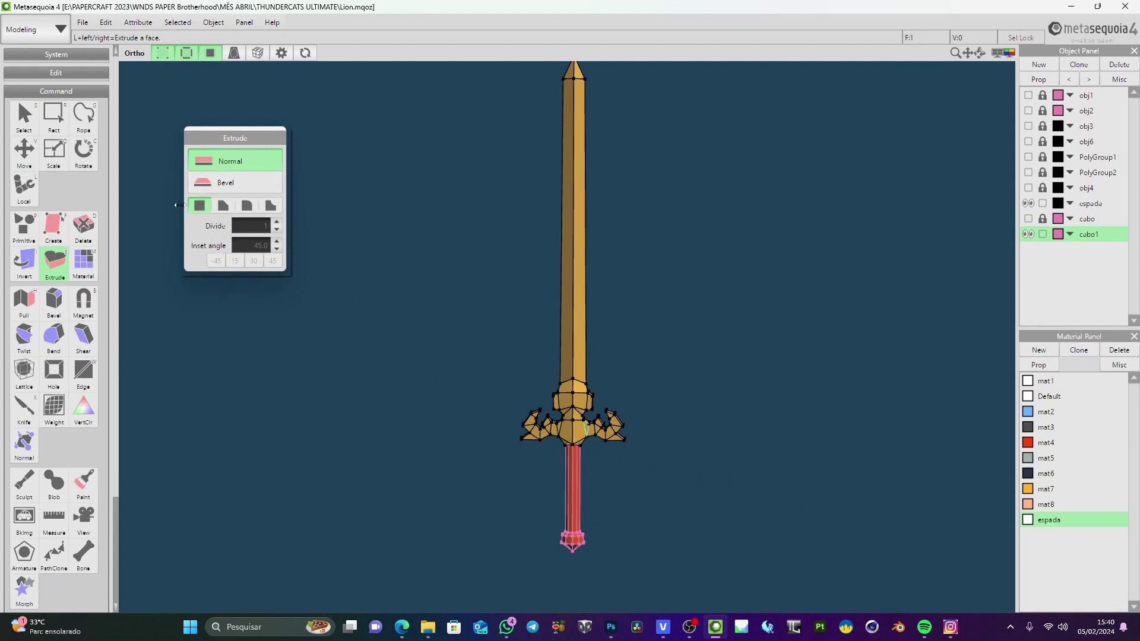
{"action": "left_click", "coordinate": [83, 262]}
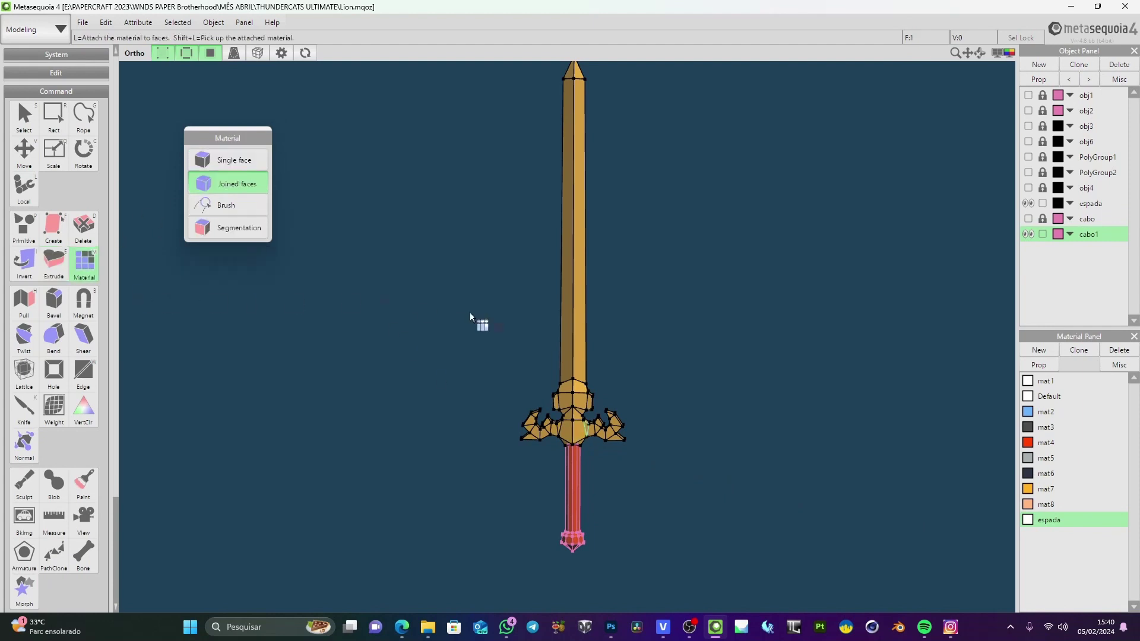
{"action": "left_click", "coordinate": [582, 410]}
{"action": "left_click", "coordinate": [576, 460]}
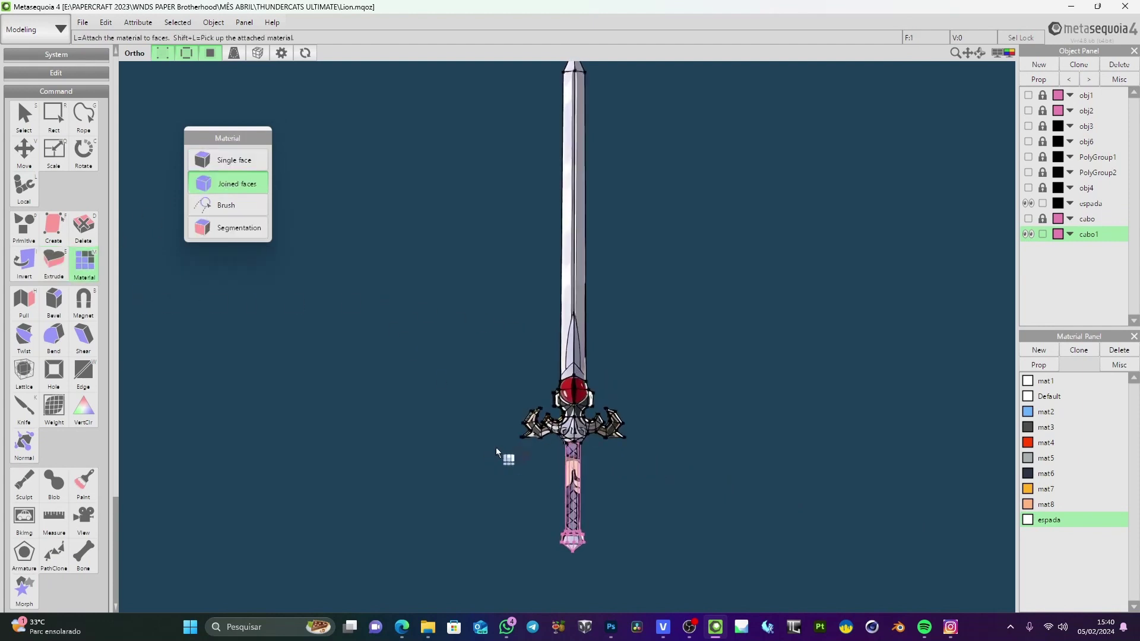
Hide the points and lines and examine the projected texture on the sides of the guard and handle
{"action": "left_click", "coordinate": [169, 57]}
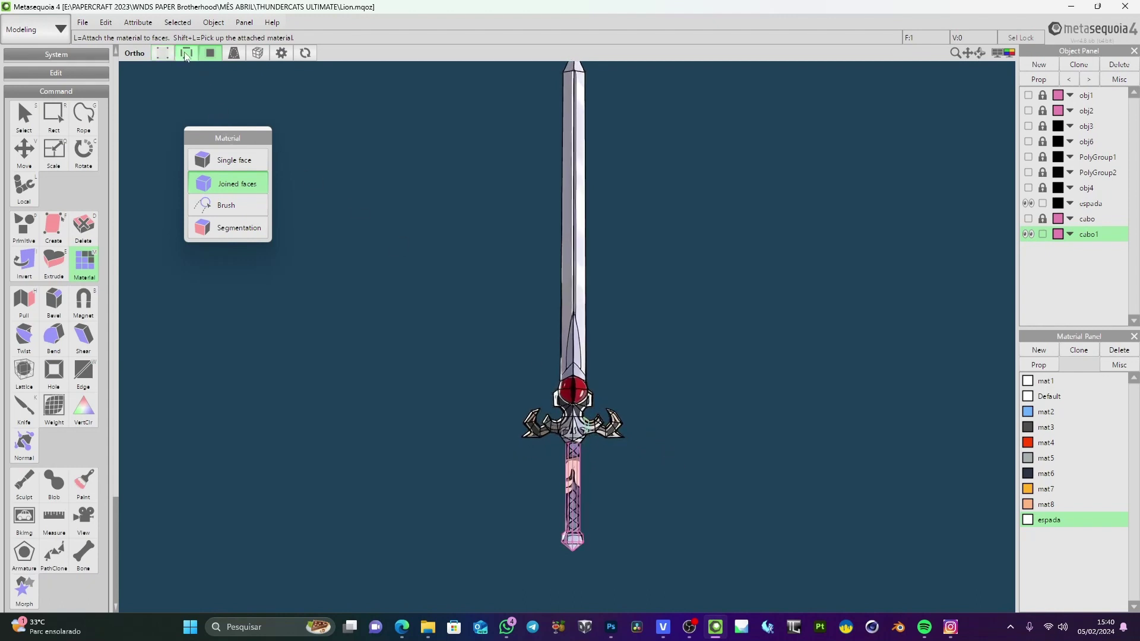
{"action": "left_click", "coordinate": [184, 55]}
{"action": "right_click_drag", "start_coordinate": [429, 413], "coordinate": [528, 437]}
{"action": "scroll", "coordinate": [528, 437], "scroll_direction": "up", "scroll_amount": 3}
{"action": "middle_click_drag", "start_coordinate": [529, 436], "coordinate": [501, 204]}
{"action": "right_click_drag", "start_coordinate": [617, 332], "coordinate": [704, 340]}
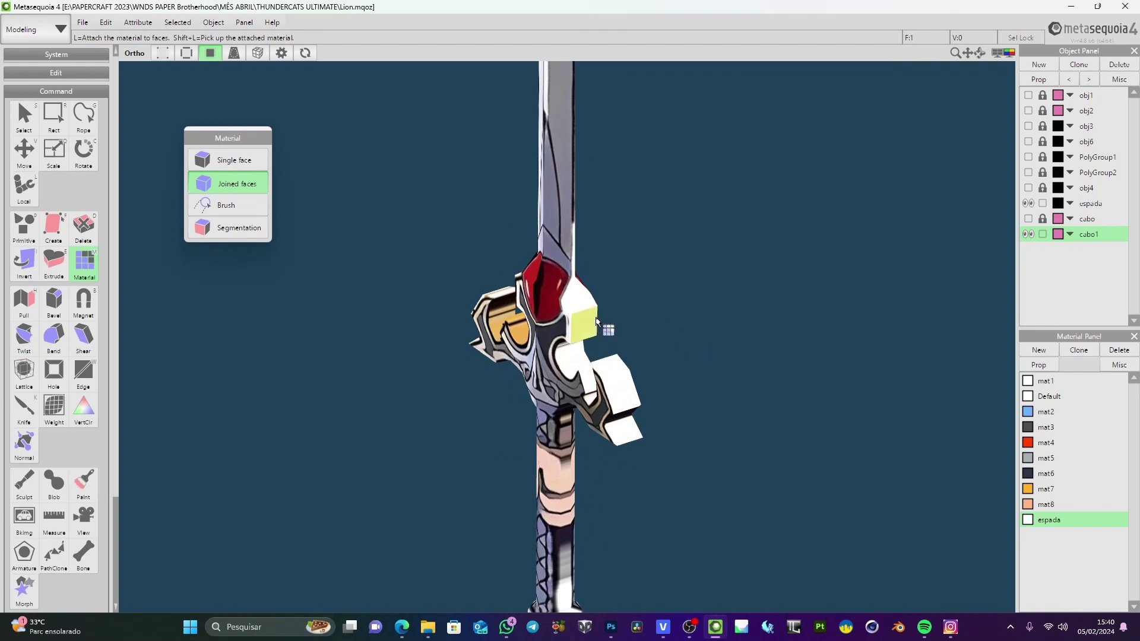
{"action": "right_click_drag", "start_coordinate": [715, 385], "coordinate": [558, 302]}
{"action": "scroll", "coordinate": [623, 366], "scroll_direction": "up", "scroll_amount": 5}
{"action": "scroll", "coordinate": [576, 364], "scroll_direction": "down", "scroll_amount": 5}
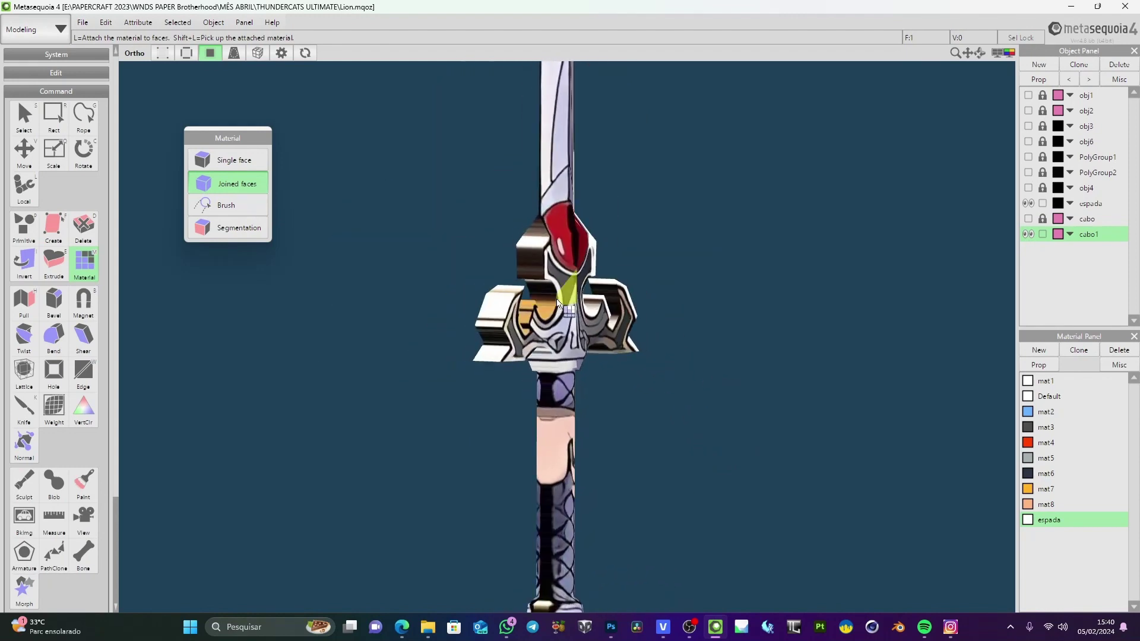
Show the four-view layout, switch to the Mapping mode and start planar UV unwrapping
{"action": "left_click", "coordinate": [1005, 55]}
{"action": "scroll", "coordinate": [407, 510], "scroll_direction": "up", "scroll_amount": 5}
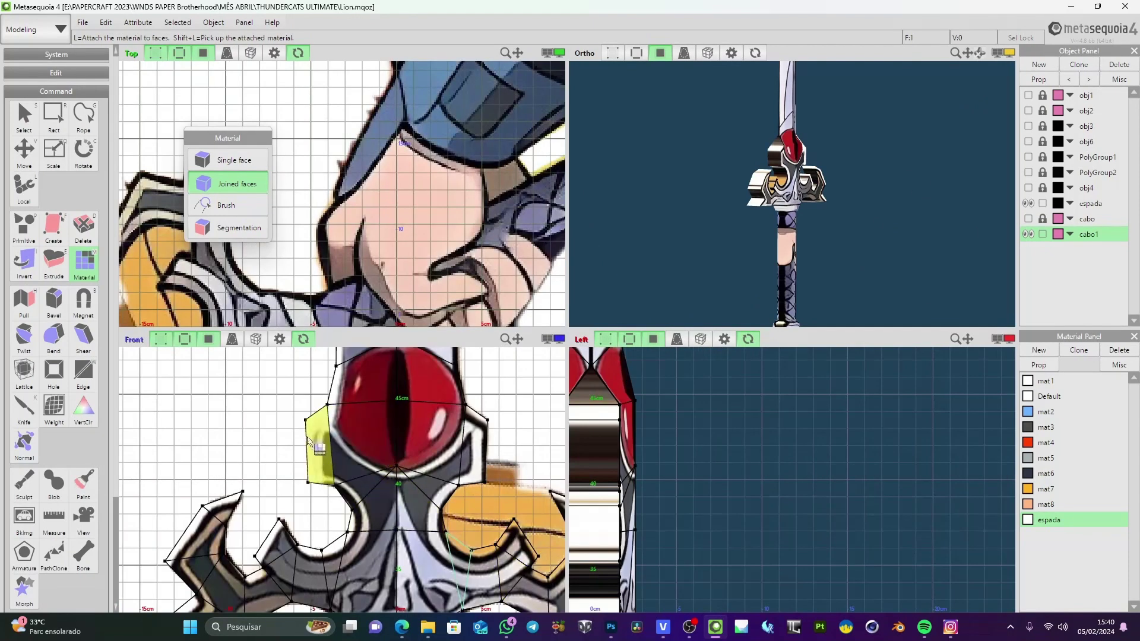
{"action": "left_click", "coordinate": [36, 29]}
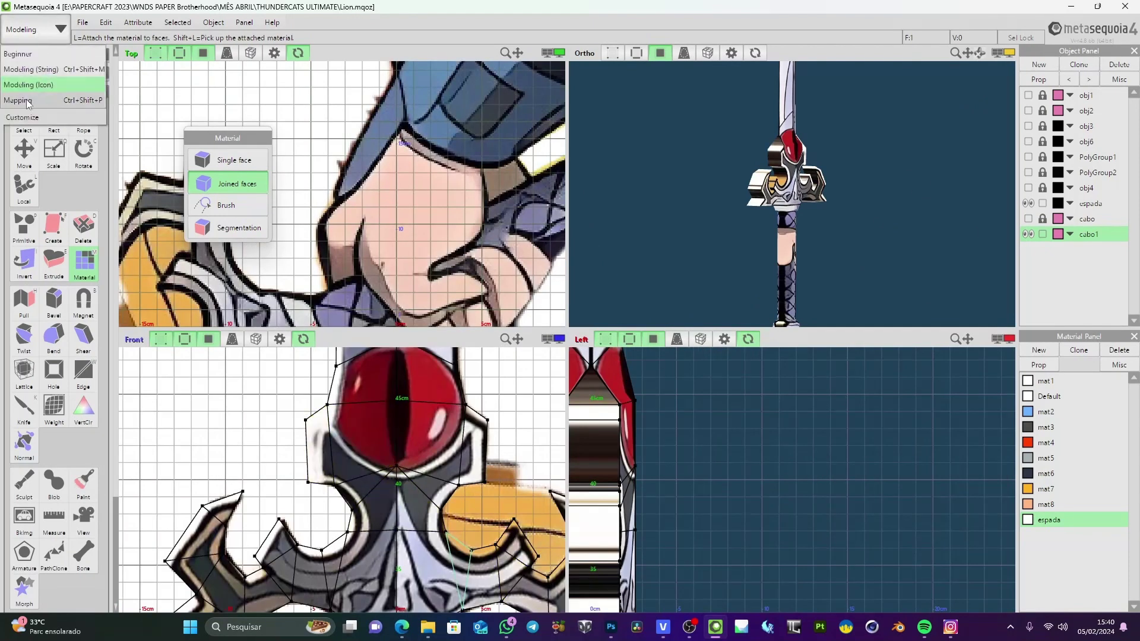
{"action": "left_click", "coordinate": [27, 101]}
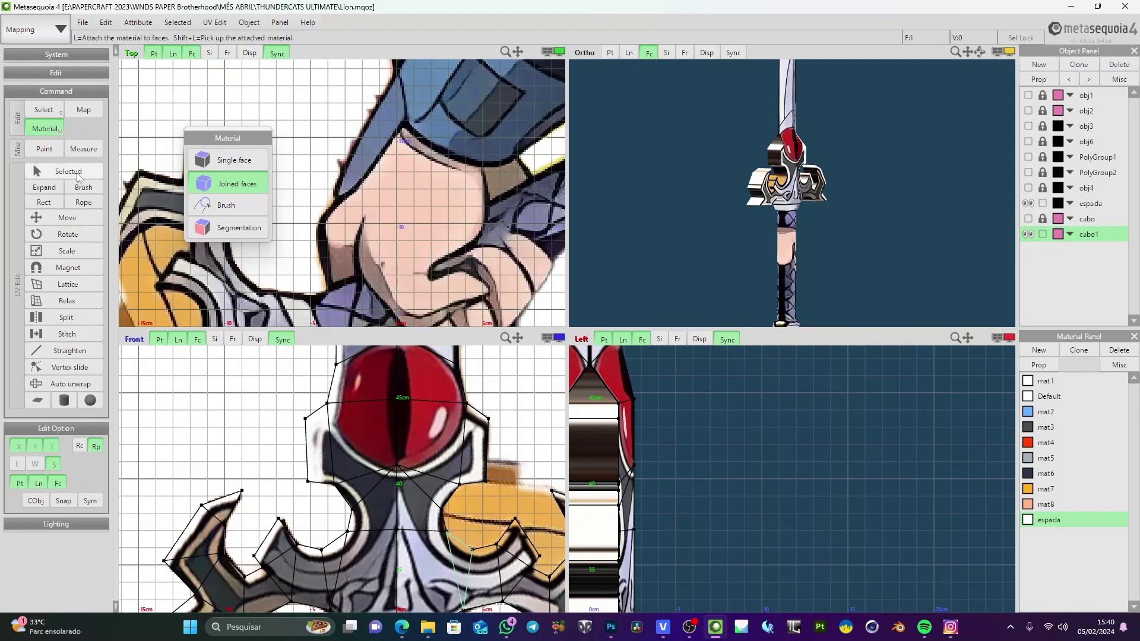
{"action": "left_click", "coordinate": [76, 173]}
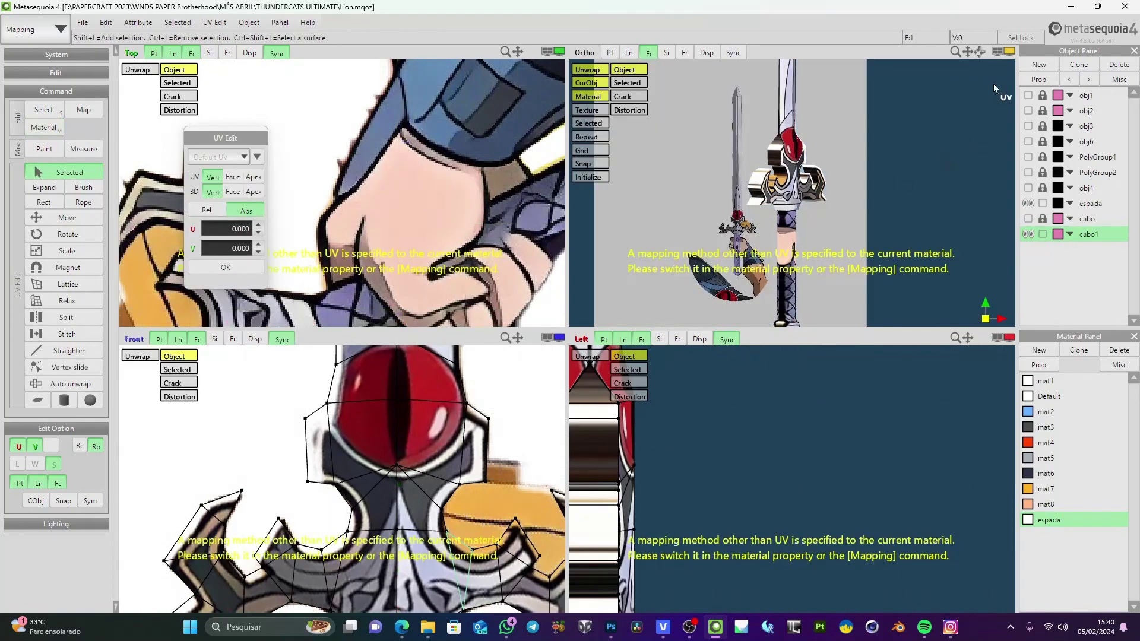
{"action": "left_click", "coordinate": [39, 402]}
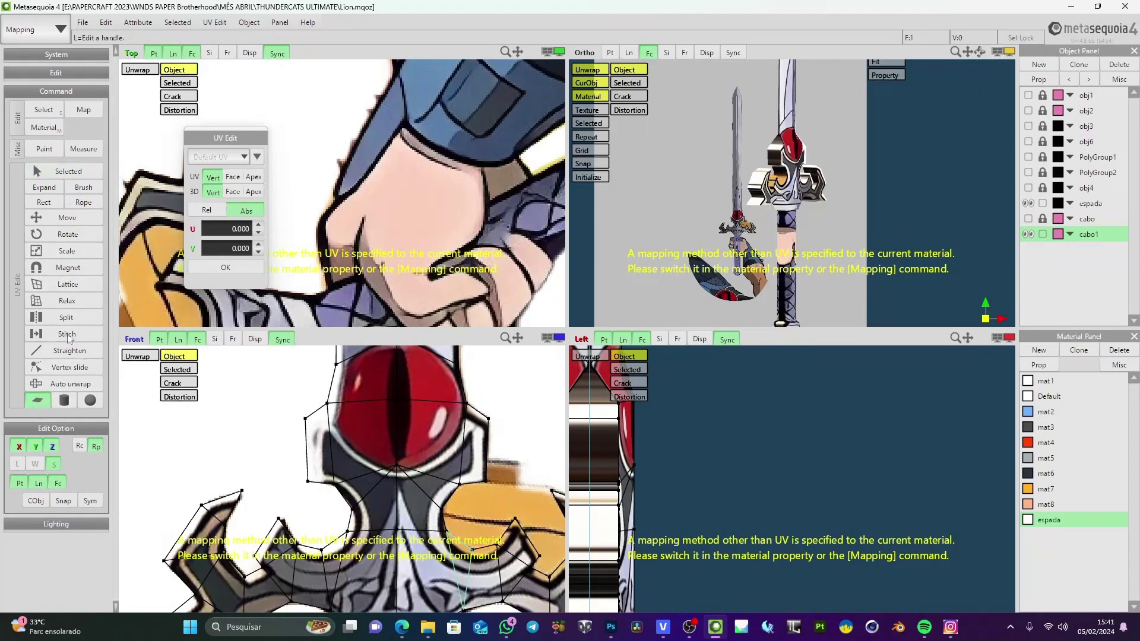
{"action": "scroll", "coordinate": [512, 501], "scroll_direction": "down", "scroll_amount": 2}
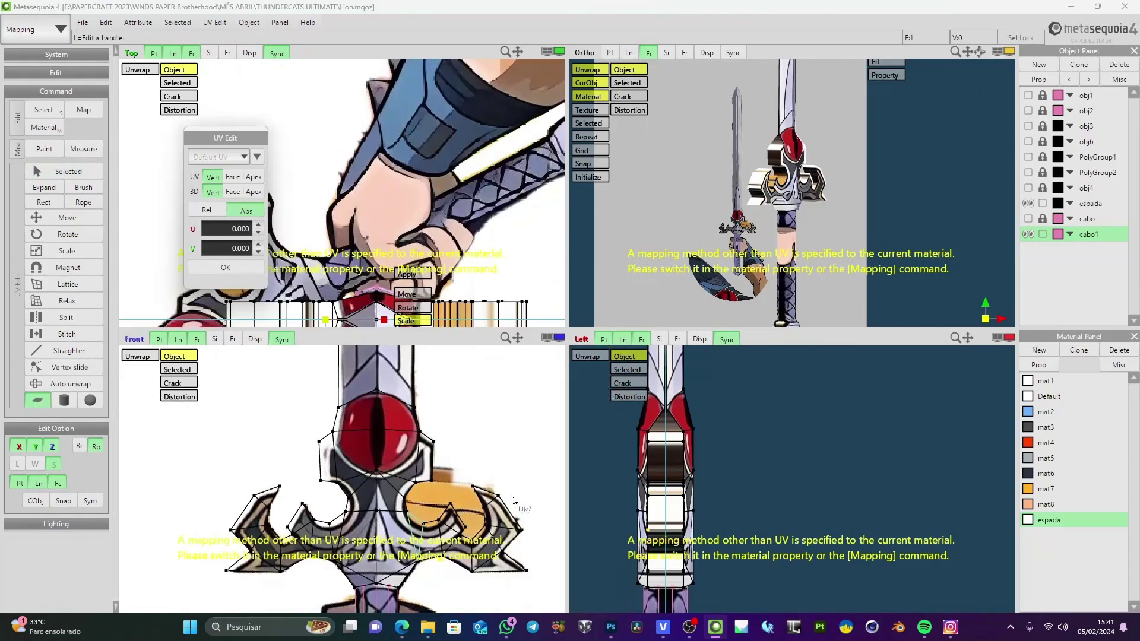
Set the espada material's mapping method to UV and return to planar unwrapping in the enlarged Front view
{"action": "left_click", "coordinate": [560, 340]}
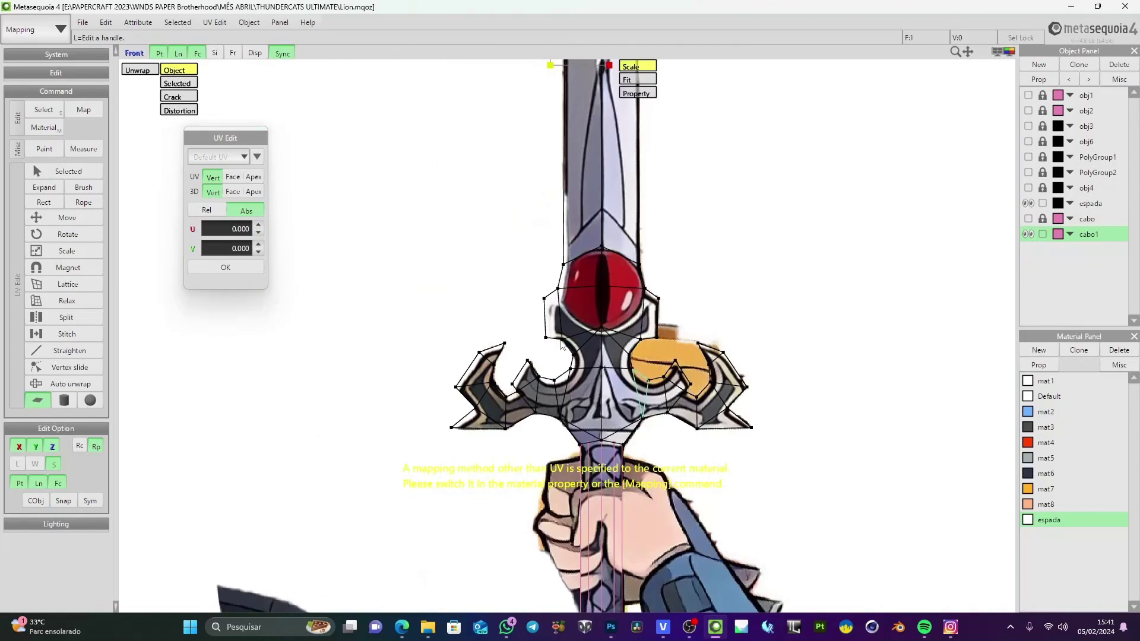
{"action": "left_click", "coordinate": [83, 111]}
{"action": "left_click", "coordinate": [271, 157]}
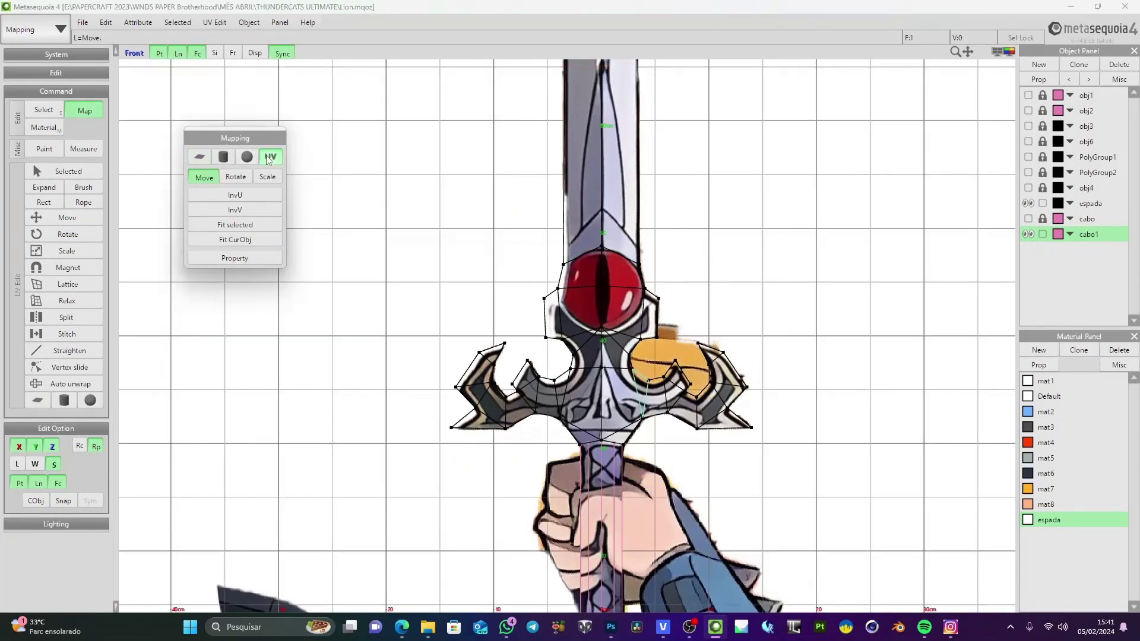
{"action": "left_click", "coordinate": [36, 402]}
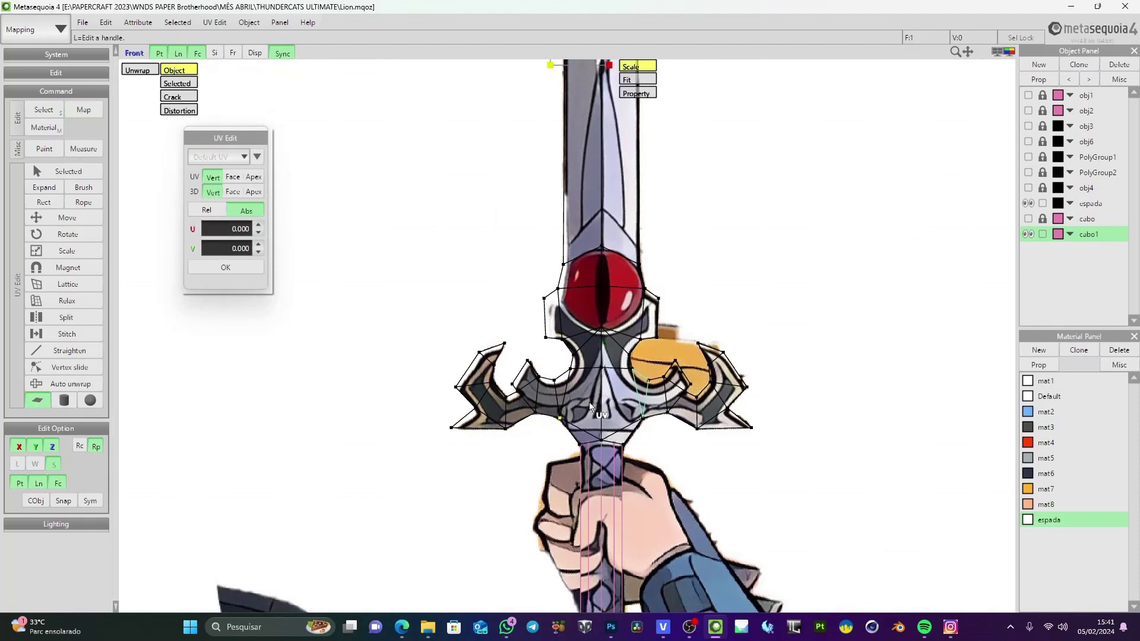
Try to apply the planar UV unwrapping in the Front view of the four-view layout
{"action": "left_click", "coordinate": [1009, 52]}
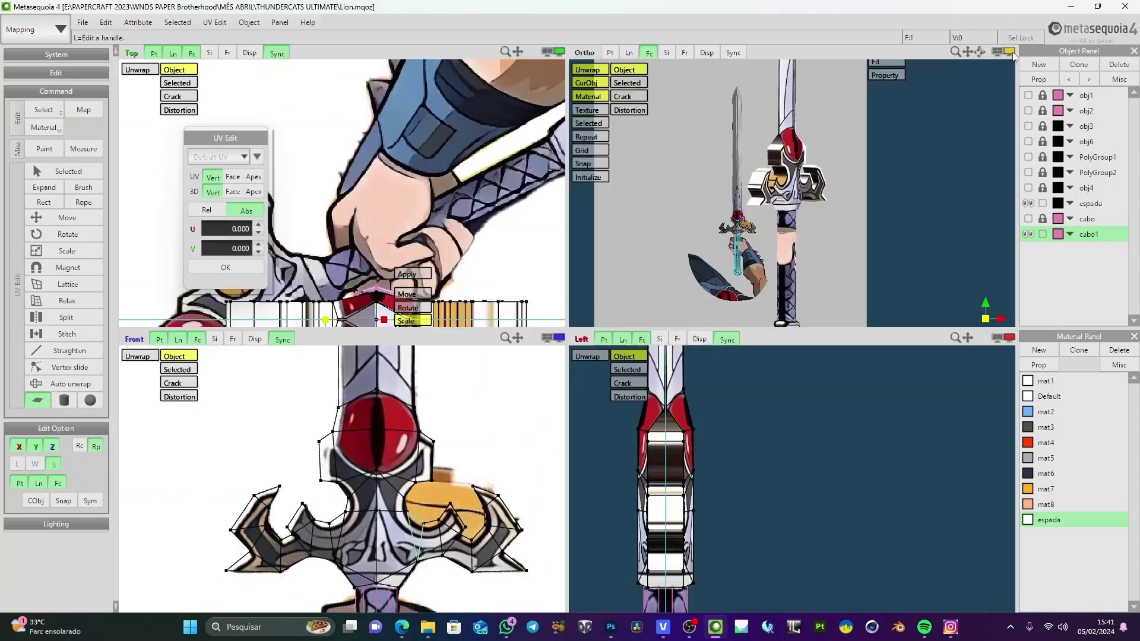
{"action": "left_click", "coordinate": [556, 336]}
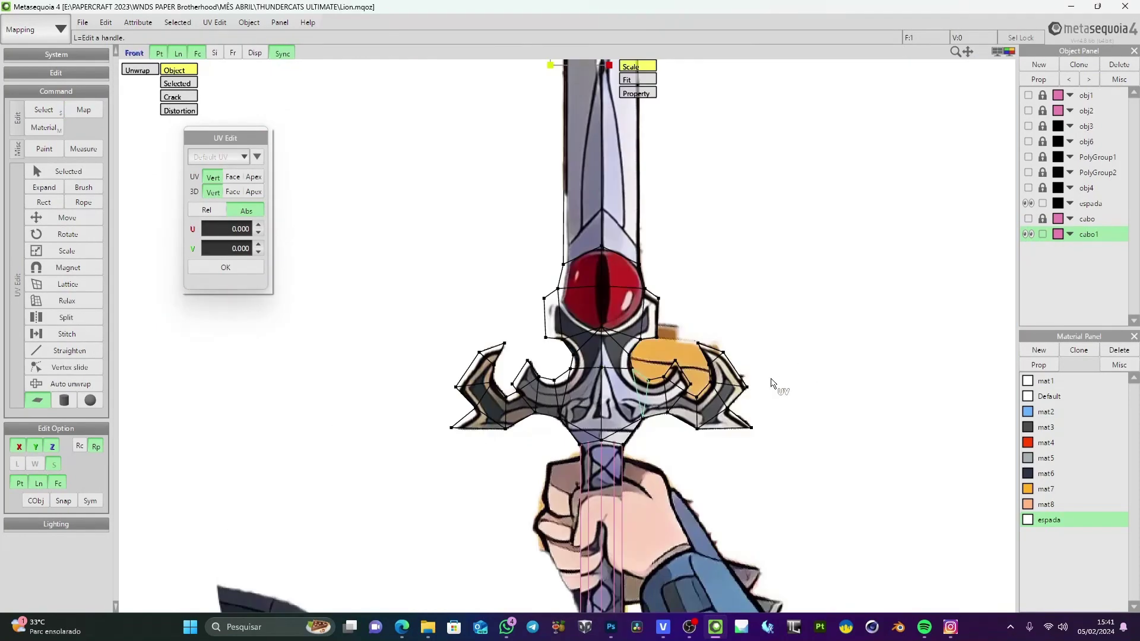
{"action": "scroll", "coordinate": [738, 396], "scroll_direction": "down", "scroll_amount": 2}
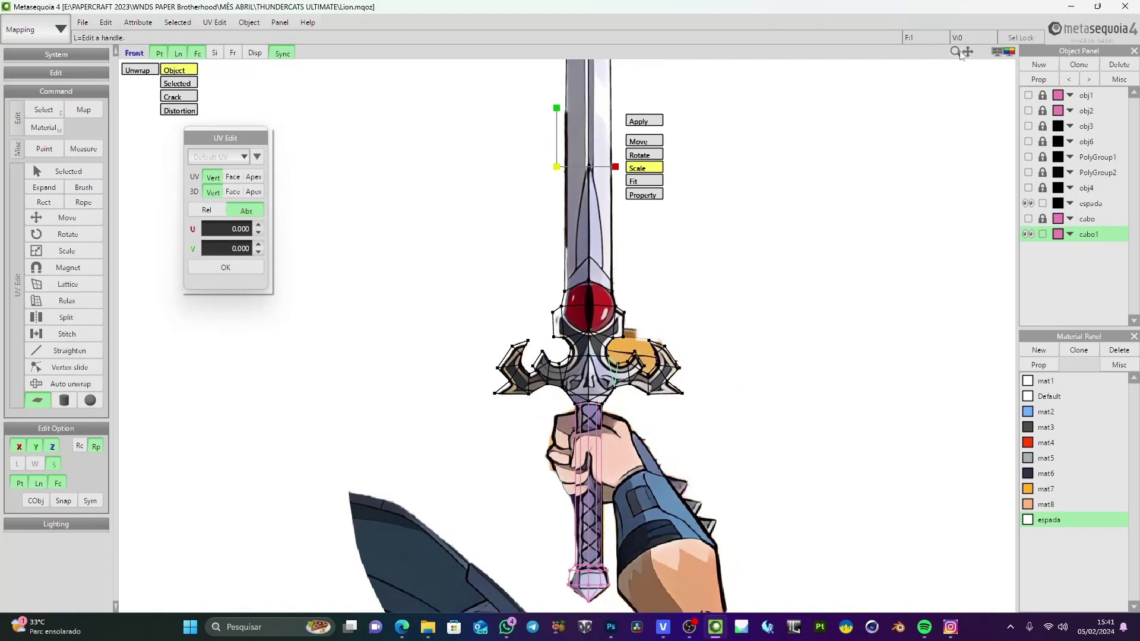
{"action": "left_click_drag", "start_coordinate": [959, 52], "coordinate": [878, 92]}
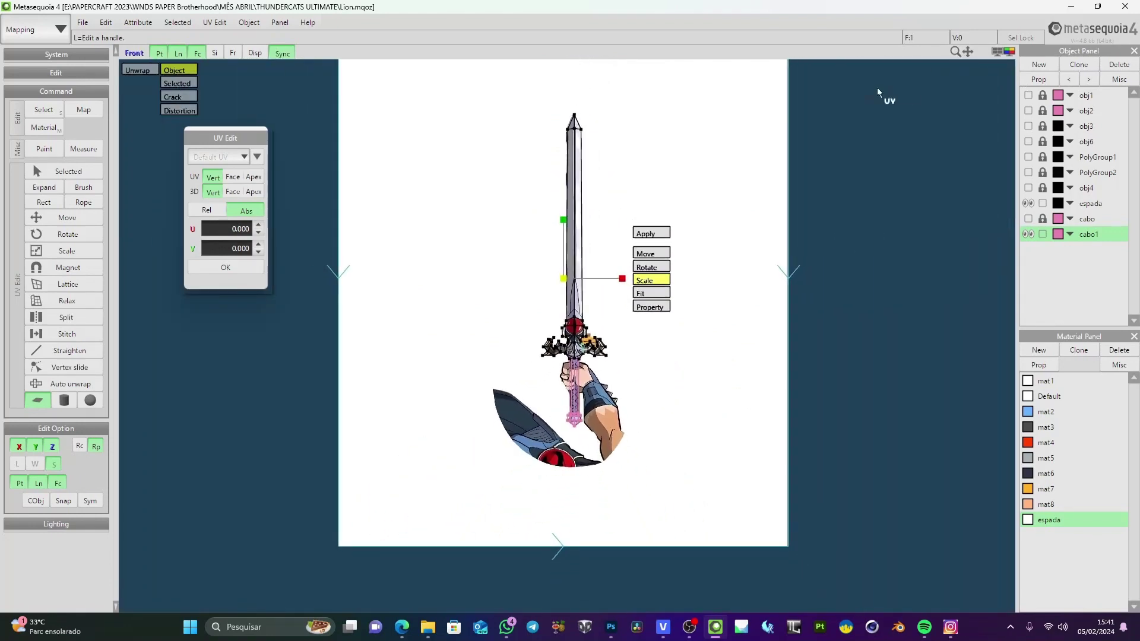
{"action": "left_click", "coordinate": [1009, 52]}
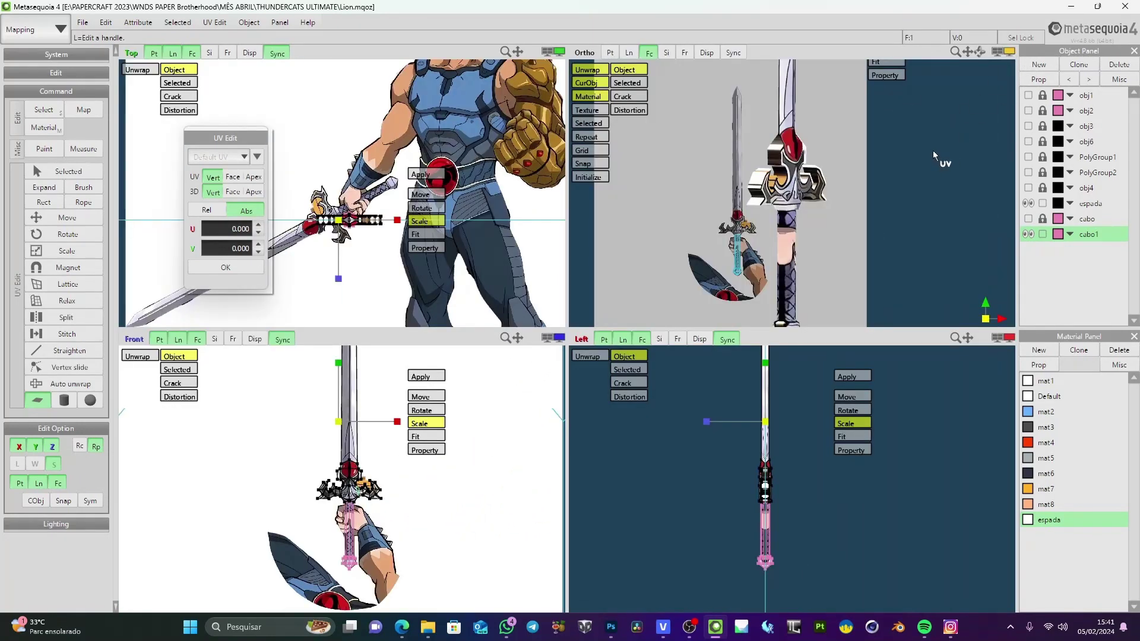
{"action": "left_click", "coordinate": [438, 378]}
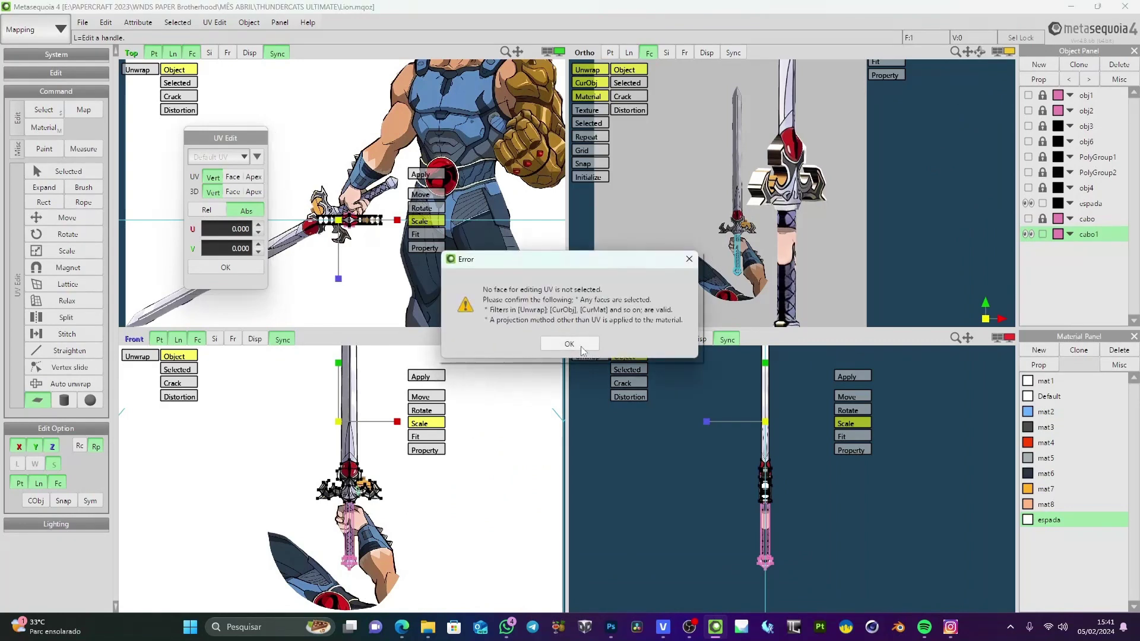
{"action": "left_click", "coordinate": [582, 350]}
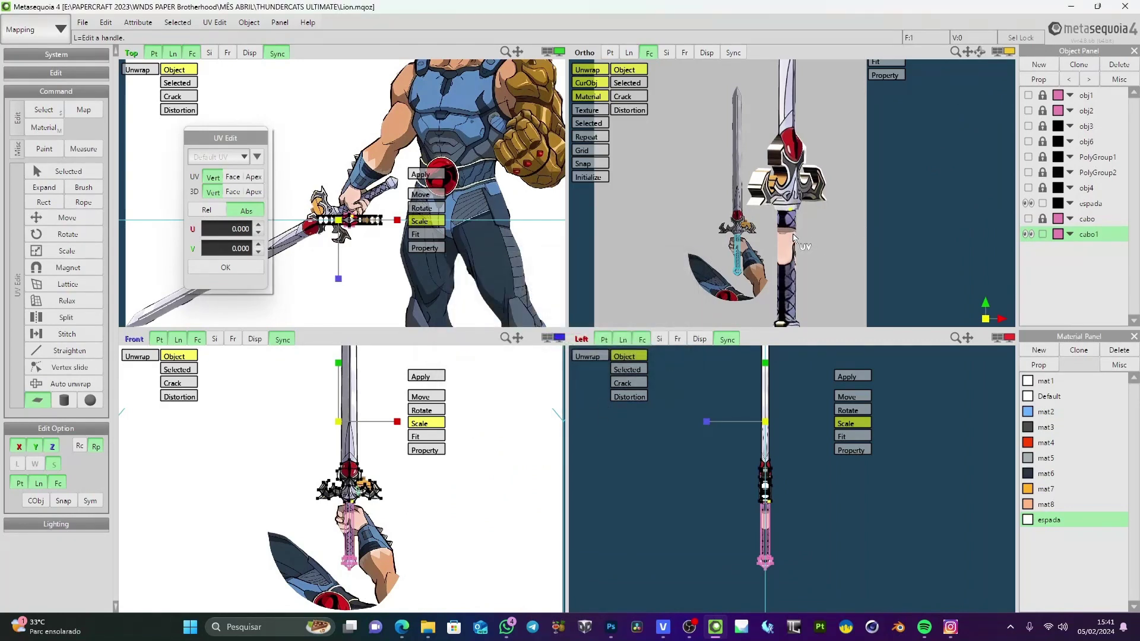
Show and unlock the cabo object and enlarge the Ortho view to full size
{"action": "left_click", "coordinate": [1028, 219]}
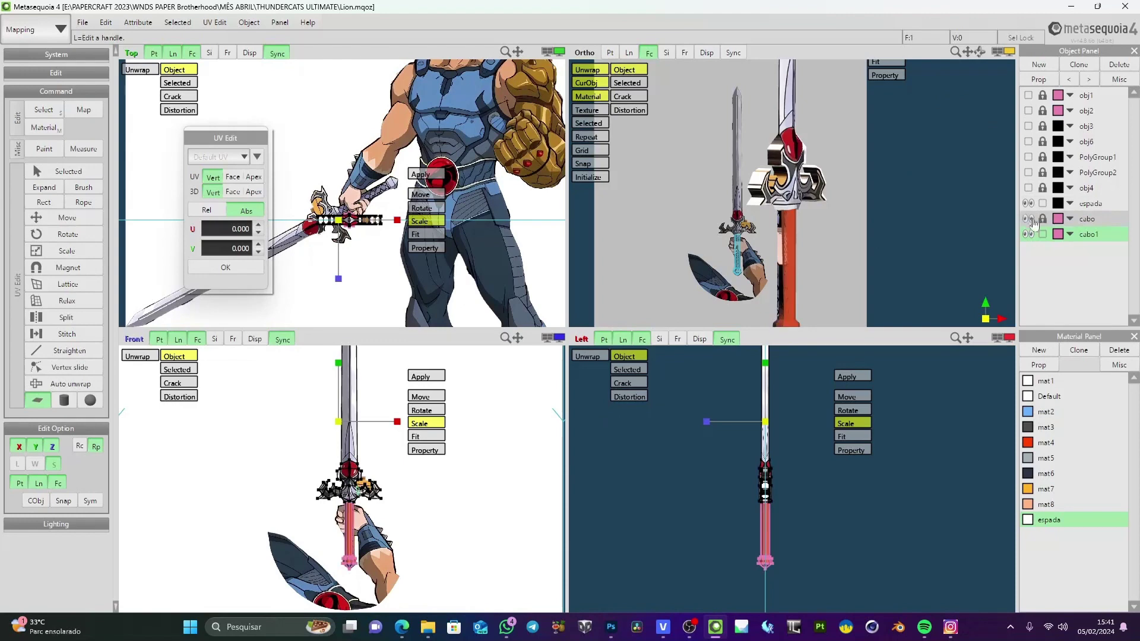
{"action": "left_click", "coordinate": [997, 52]}
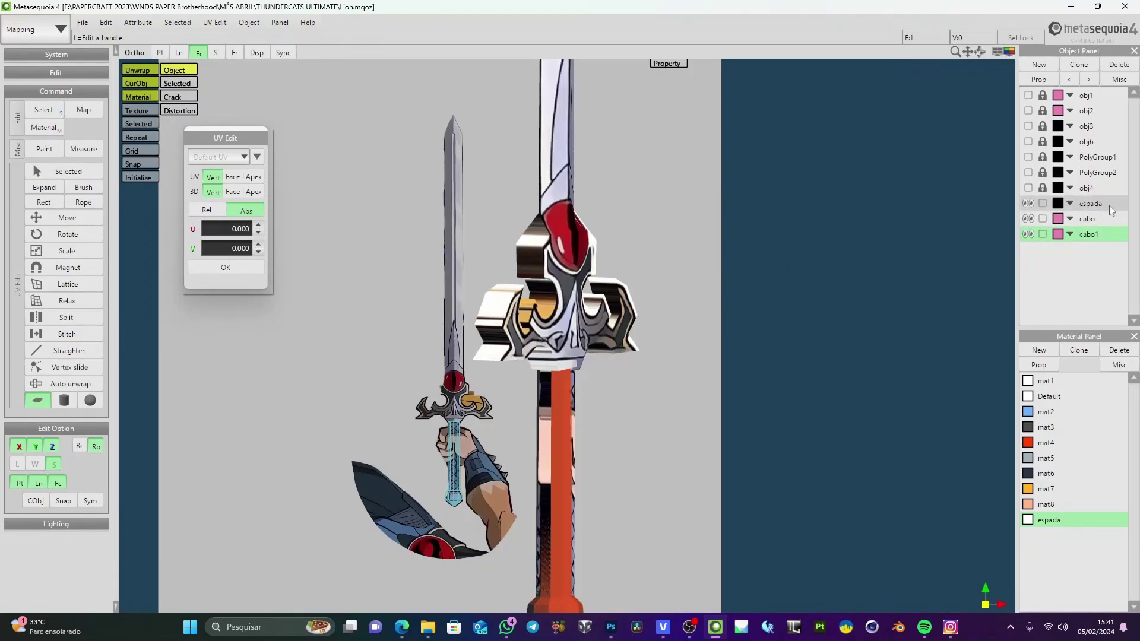
{"action": "left_click", "coordinate": [1087, 219]}
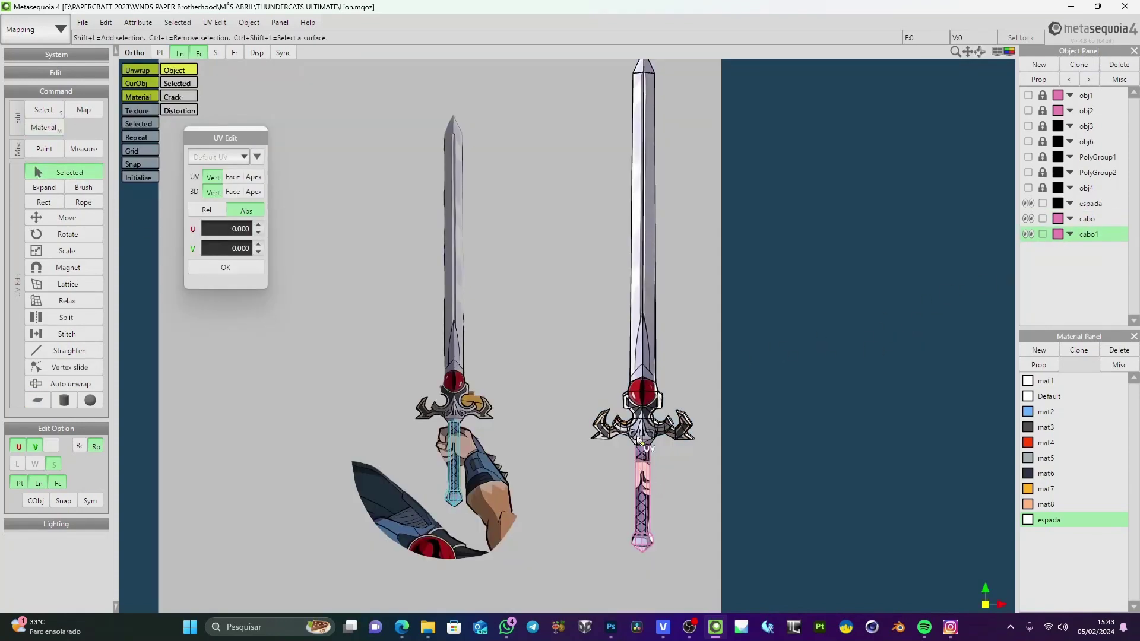
{"action": "scroll", "coordinate": [638, 441], "scroll_direction": "up", "scroll_amount": 3}
{"action": "middle_click_drag", "start_coordinate": [637, 441], "coordinate": [698, 444]}
{"action": "left_click", "coordinate": [232, 228]}
{"action": "key", "text": "Tab"}
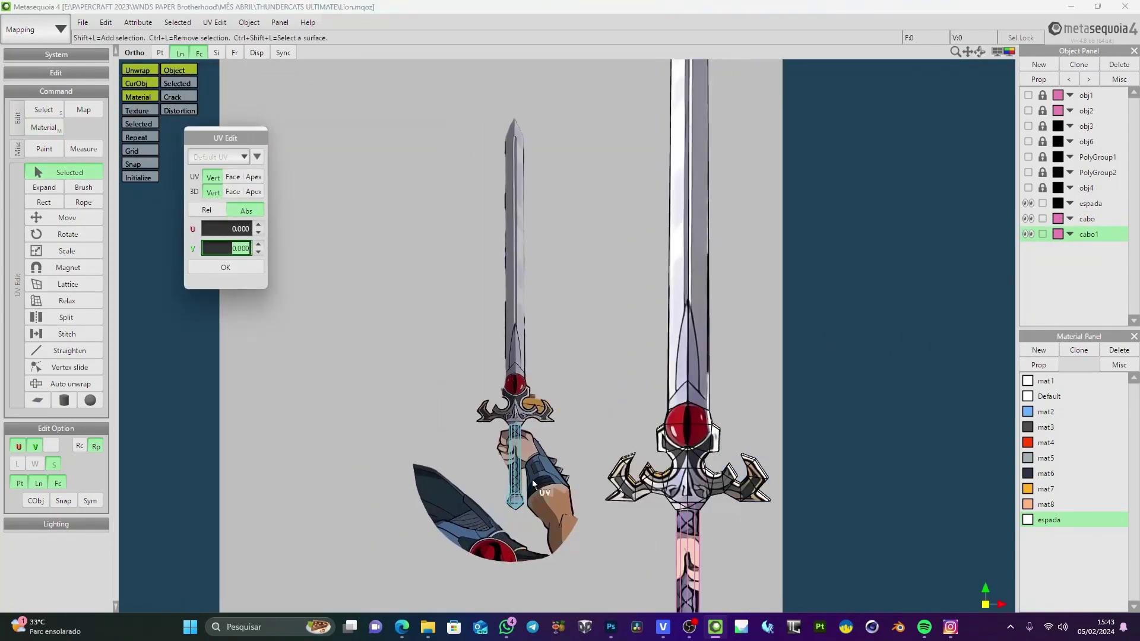
{"action": "left_click", "coordinate": [70, 173]}
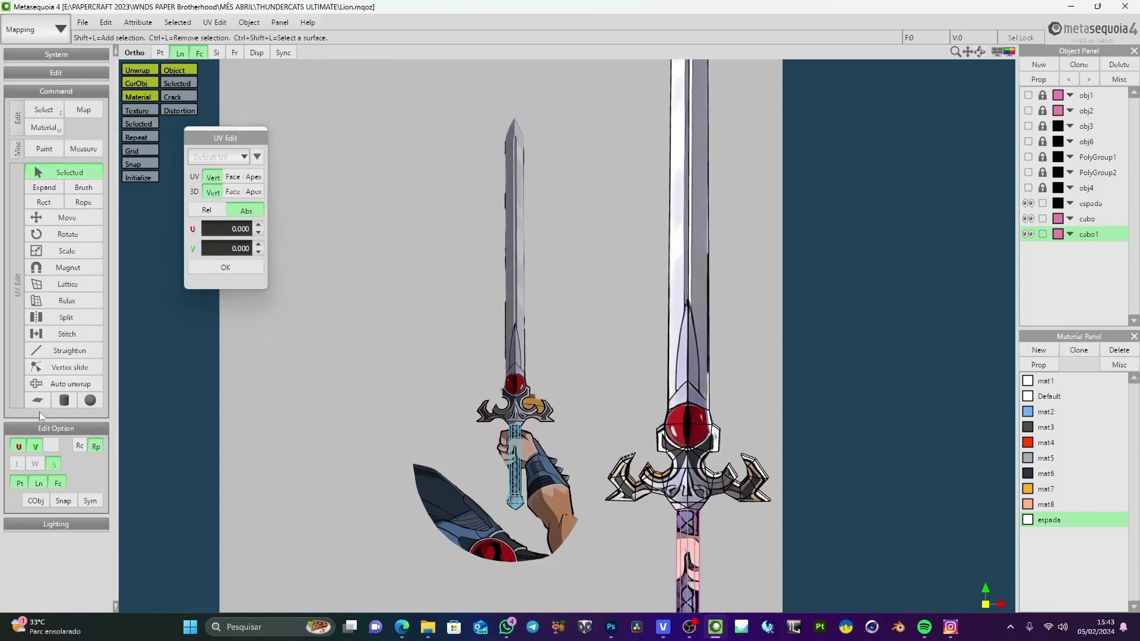
{"action": "left_click", "coordinate": [37, 400]}
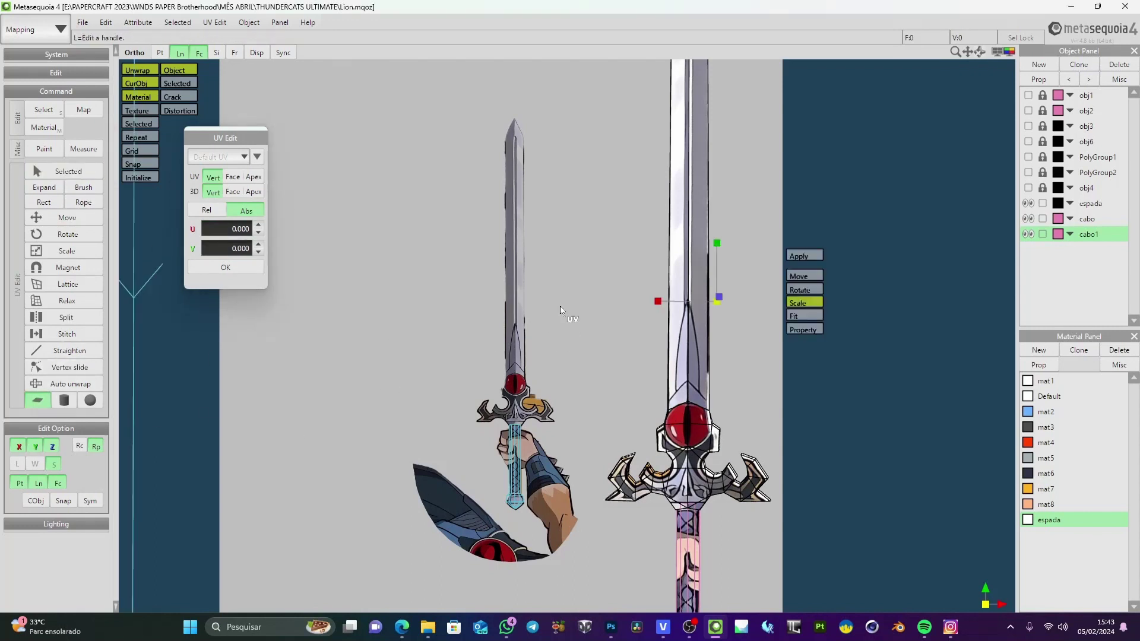
{"action": "left_click", "coordinate": [70, 171]}
{"action": "left_click_drag", "start_coordinate": [704, 471], "coordinate": [765, 414]}
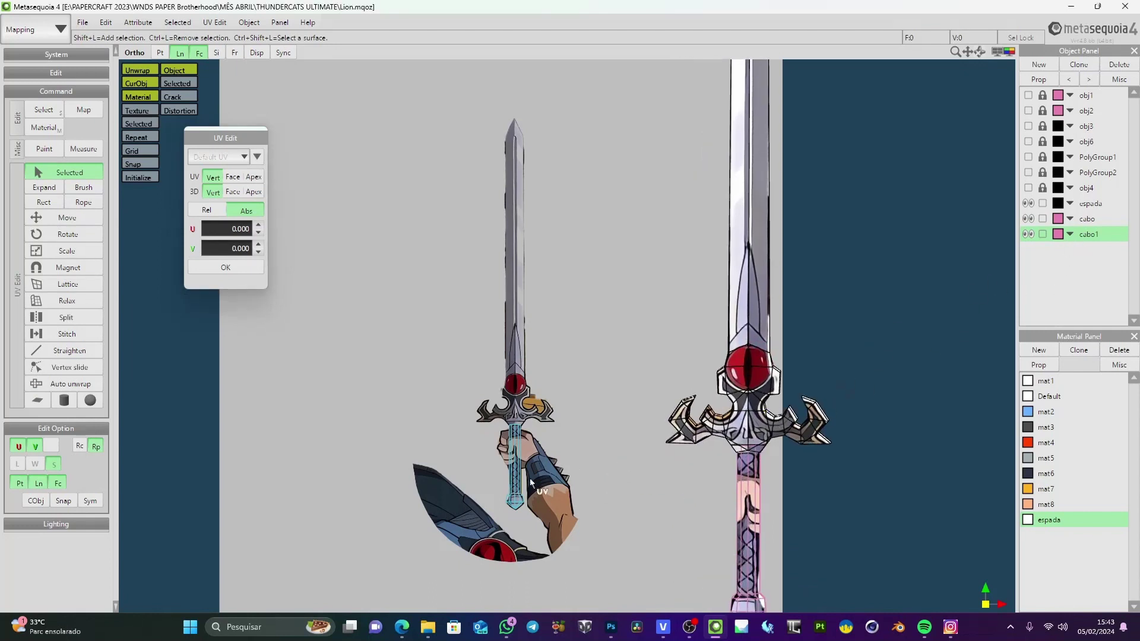
Make the cabo object active, select all faces and apply planar UV unwrapping to them
{"action": "left_click", "coordinate": [1095, 222]}
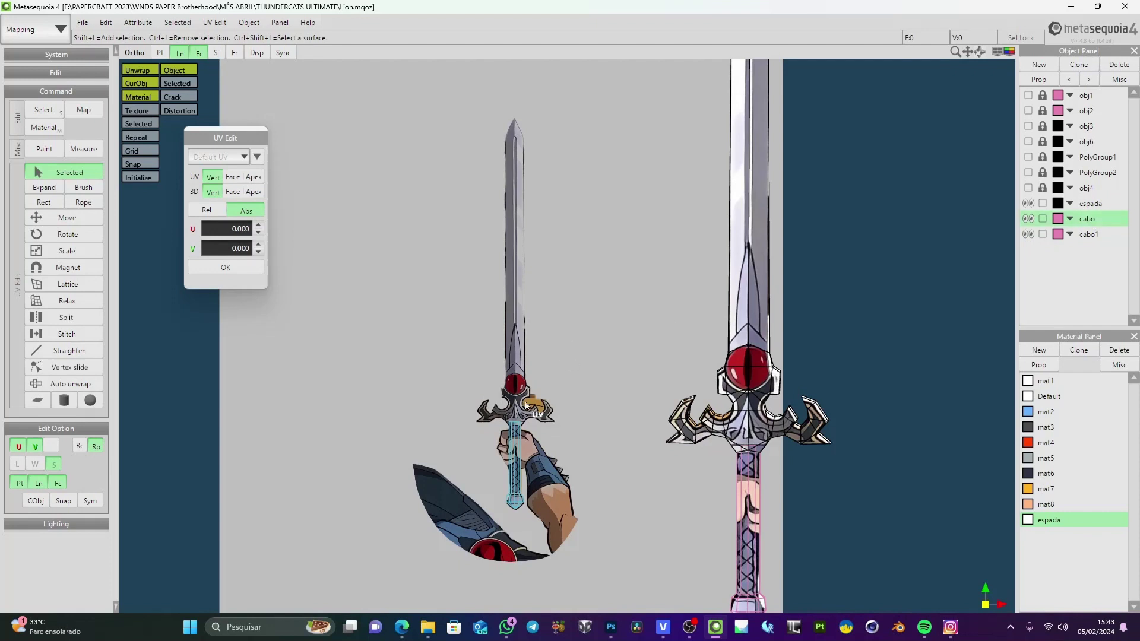
{"action": "scroll", "coordinate": [630, 404], "scroll_direction": "up", "scroll_amount": 2}
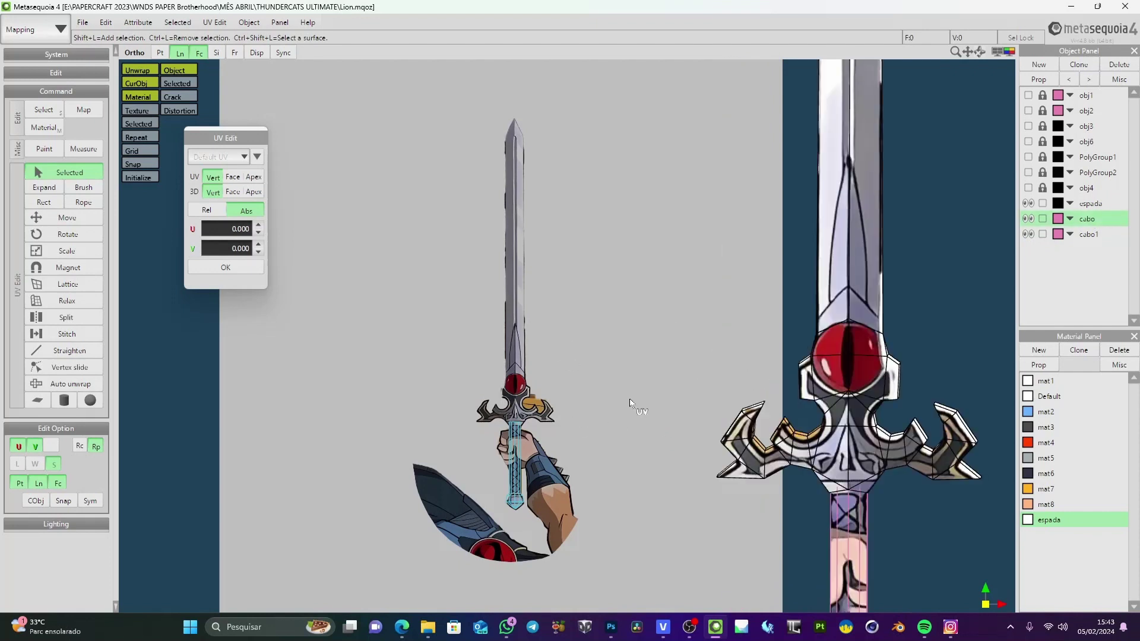
{"action": "scroll", "coordinate": [526, 410], "scroll_direction": "up", "scroll_amount": 3}
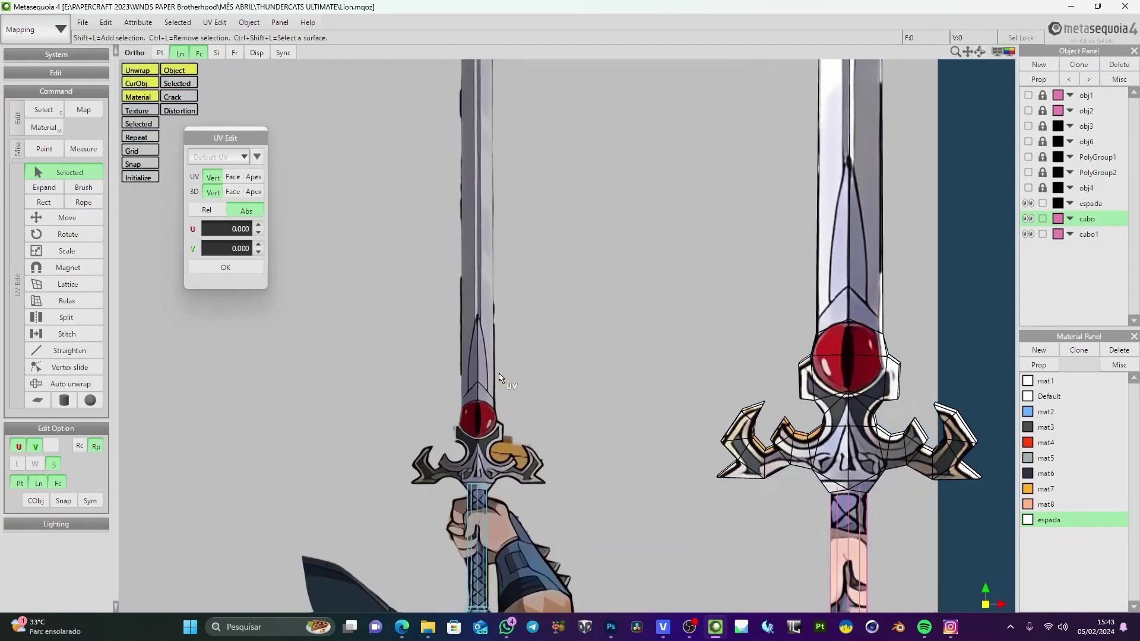
{"action": "middle_click_drag", "start_coordinate": [497, 428], "coordinate": [510, 350]}
{"action": "right_click_drag", "start_coordinate": [892, 378], "coordinate": [897, 377]}
{"action": "left_click", "coordinate": [95, 218]}
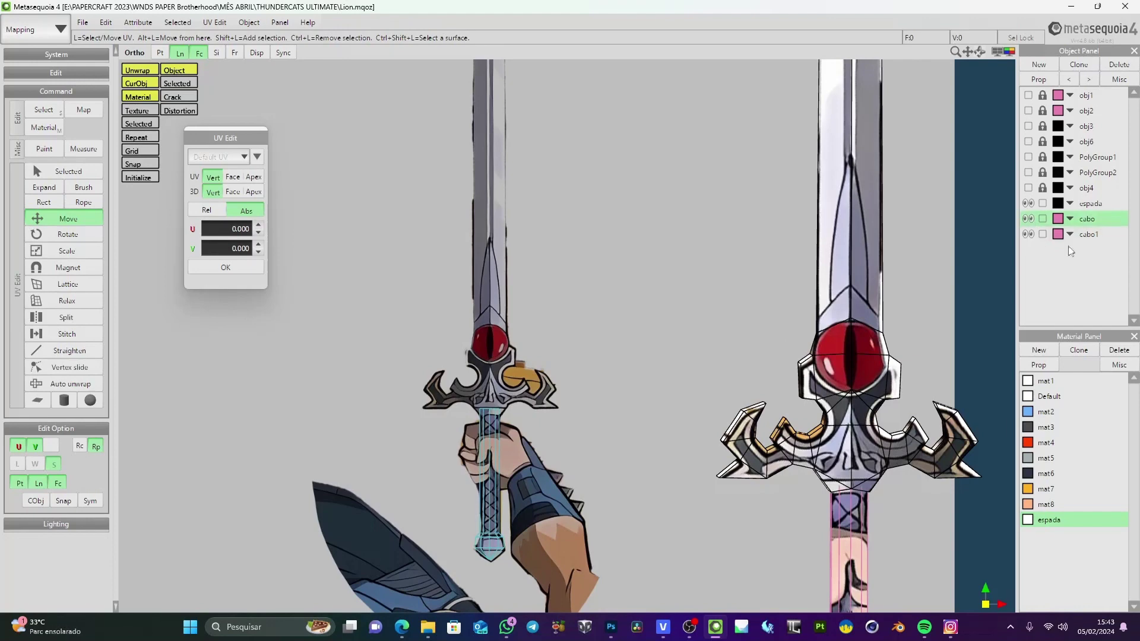
{"action": "key", "text": "ctrl+a"}
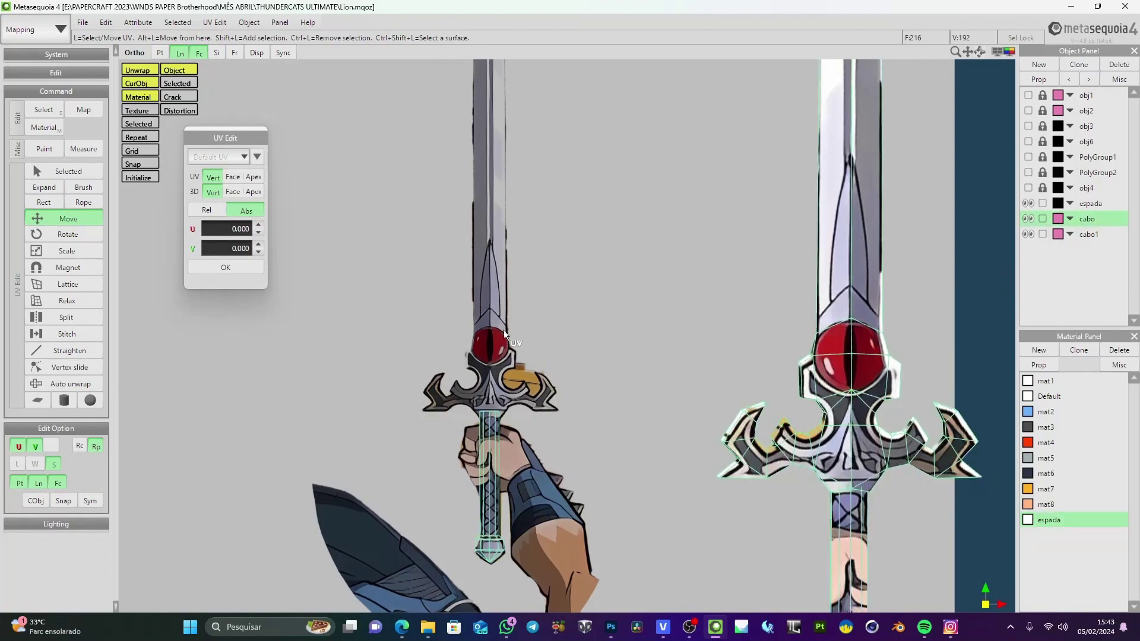
{"action": "middle_click_drag", "start_coordinate": [503, 331], "coordinate": [499, 292]}
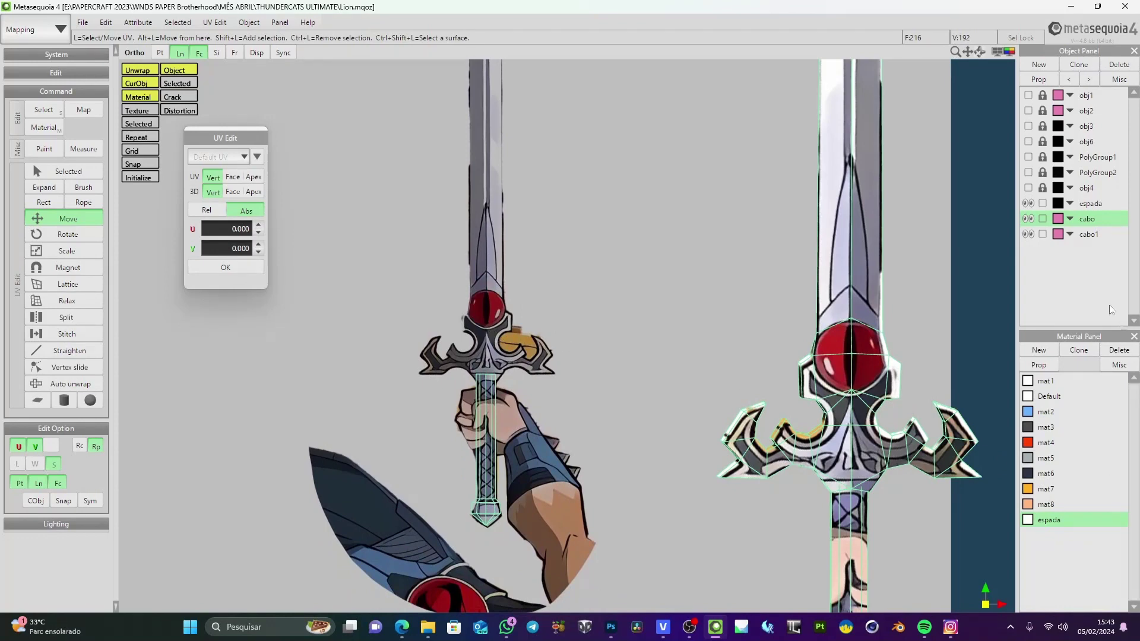
{"action": "left_click", "coordinate": [38, 401]}
{"action": "left_click", "coordinate": [977, 113]}
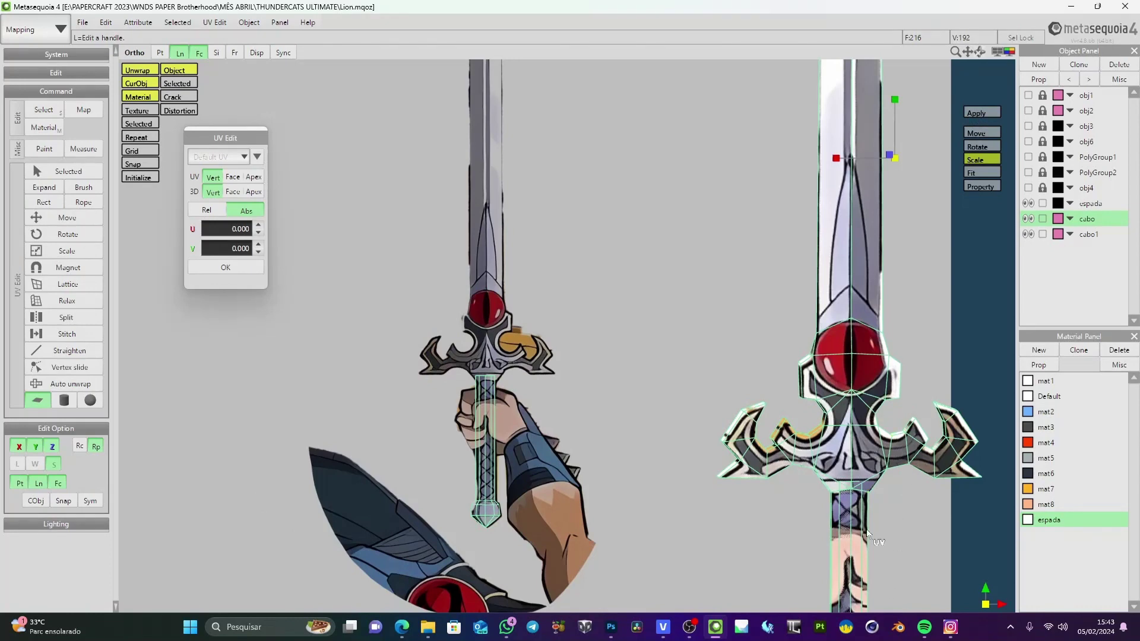
Toggle the cabo object's visibility, leave it shown and locked, and examine the espada object's UV layout over the texture
{"action": "scroll", "coordinate": [868, 533], "scroll_direction": "down", "scroll_amount": 3}
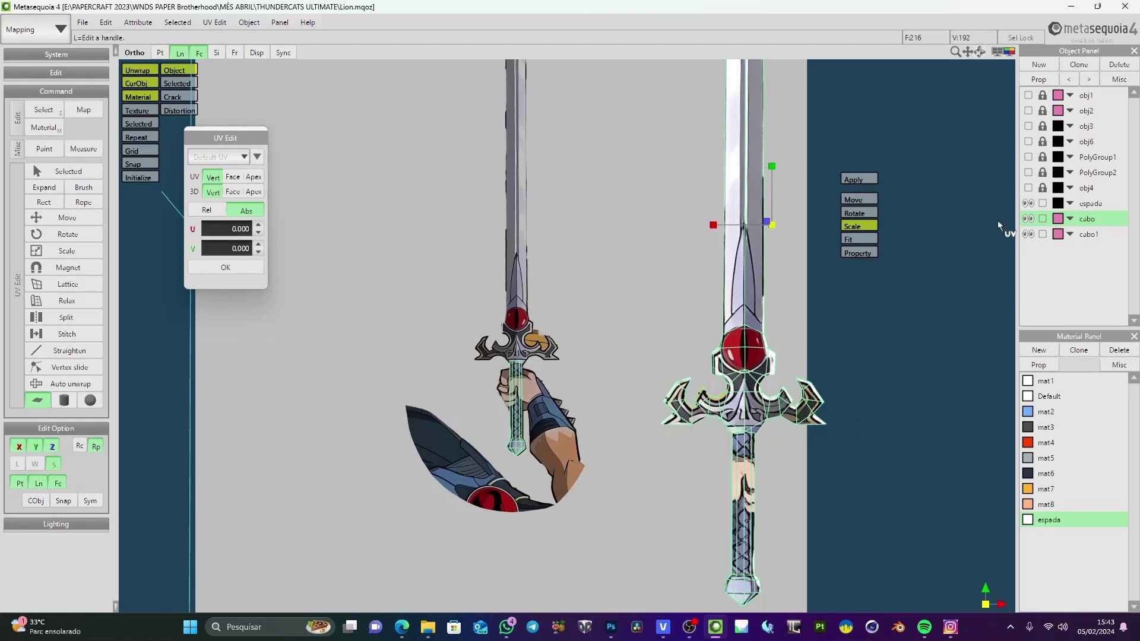
{"action": "left_click", "coordinate": [1030, 220]}
{"action": "left_click", "coordinate": [1030, 220]}
{"action": "left_click", "coordinate": [1030, 221]}
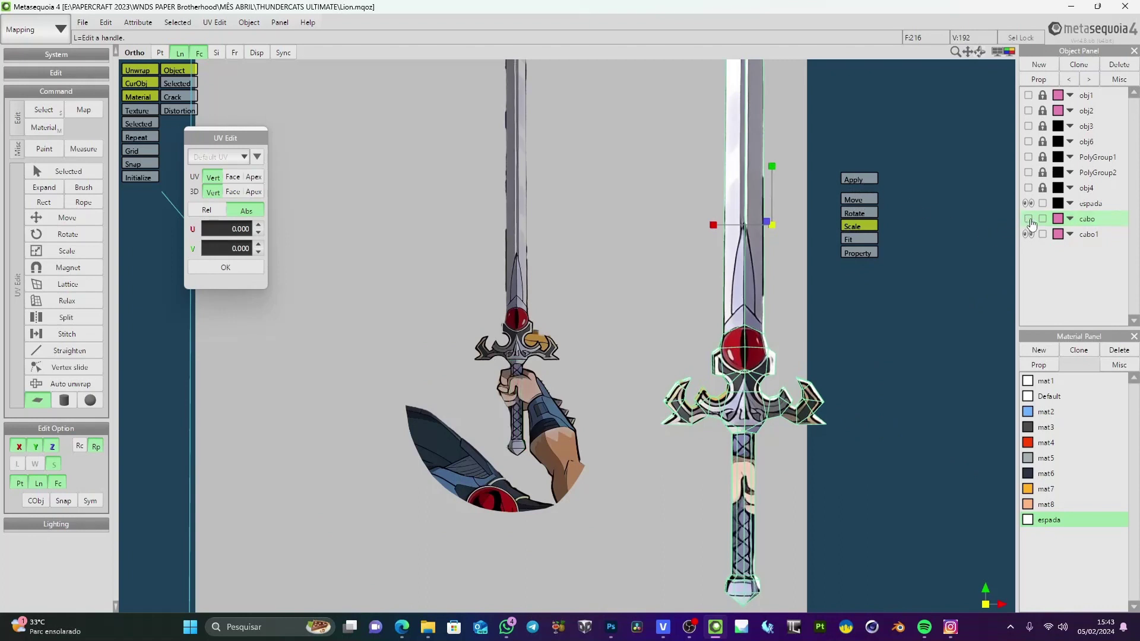
{"action": "left_click", "coordinate": [1030, 220]}
{"action": "left_click", "coordinate": [1077, 204]}
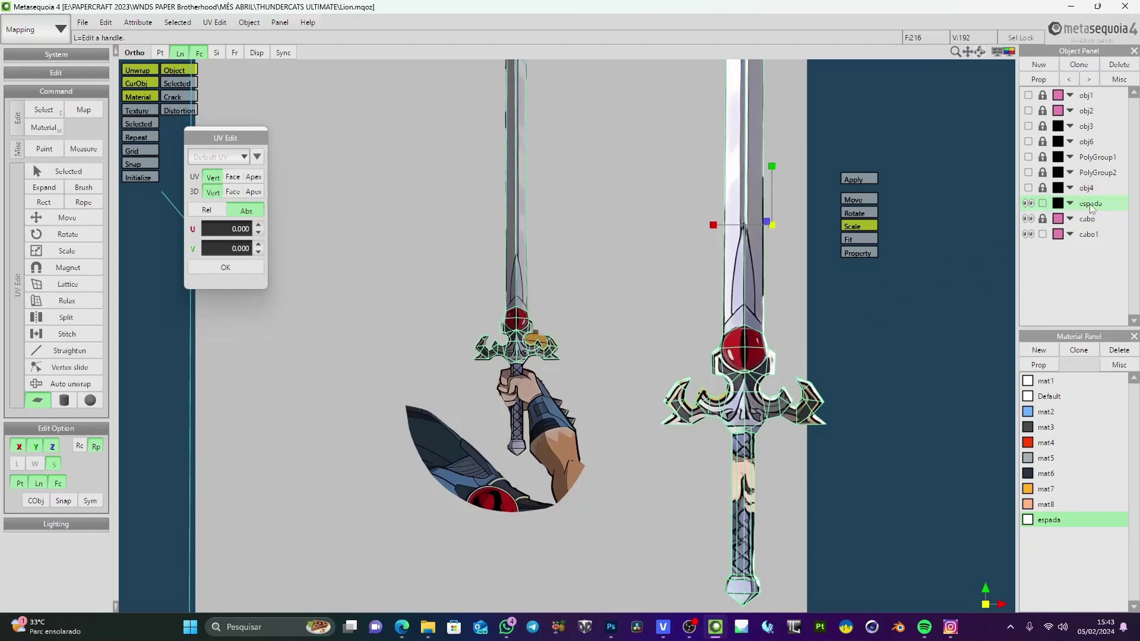
{"action": "scroll", "coordinate": [548, 348], "scroll_direction": "up", "scroll_amount": 3}
{"action": "middle_click_drag", "start_coordinate": [492, 357], "coordinate": [530, 411]}
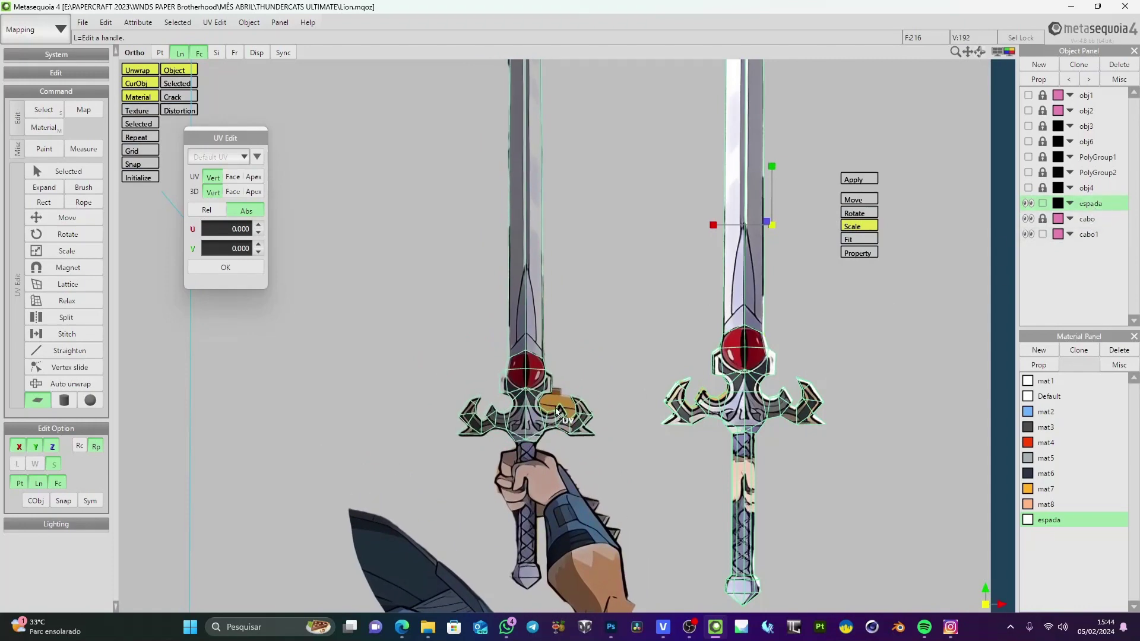
Examine the cabo1 object's UV layout over the handle and the texture on the sides of the guard
{"action": "left_click", "coordinate": [1089, 234]}
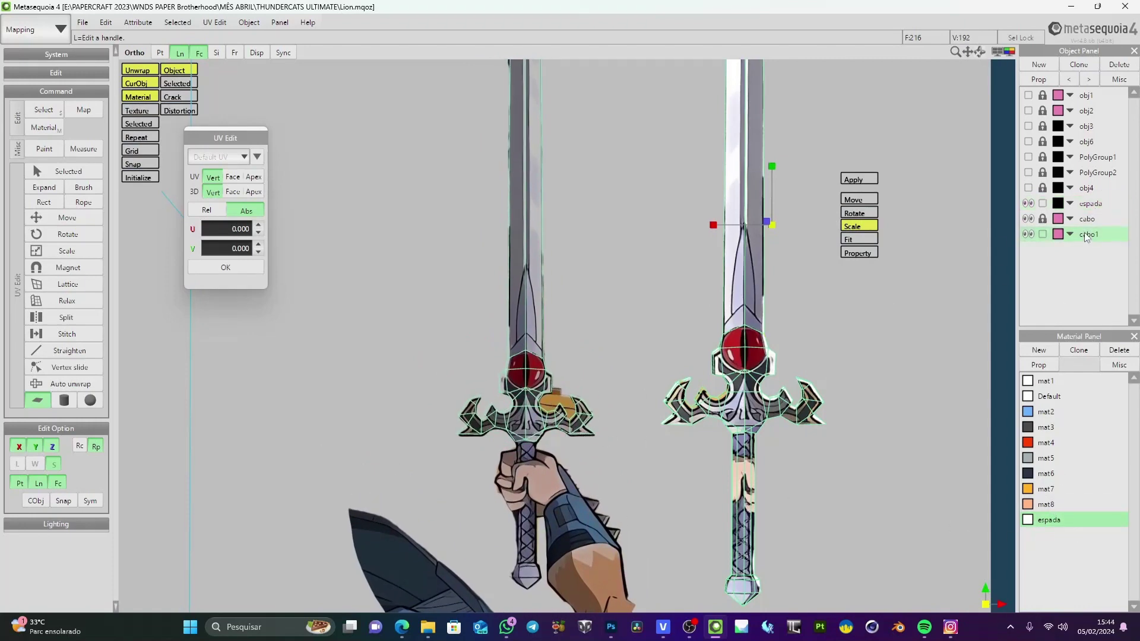
{"action": "middle_click_drag", "start_coordinate": [527, 564], "coordinate": [494, 472]}
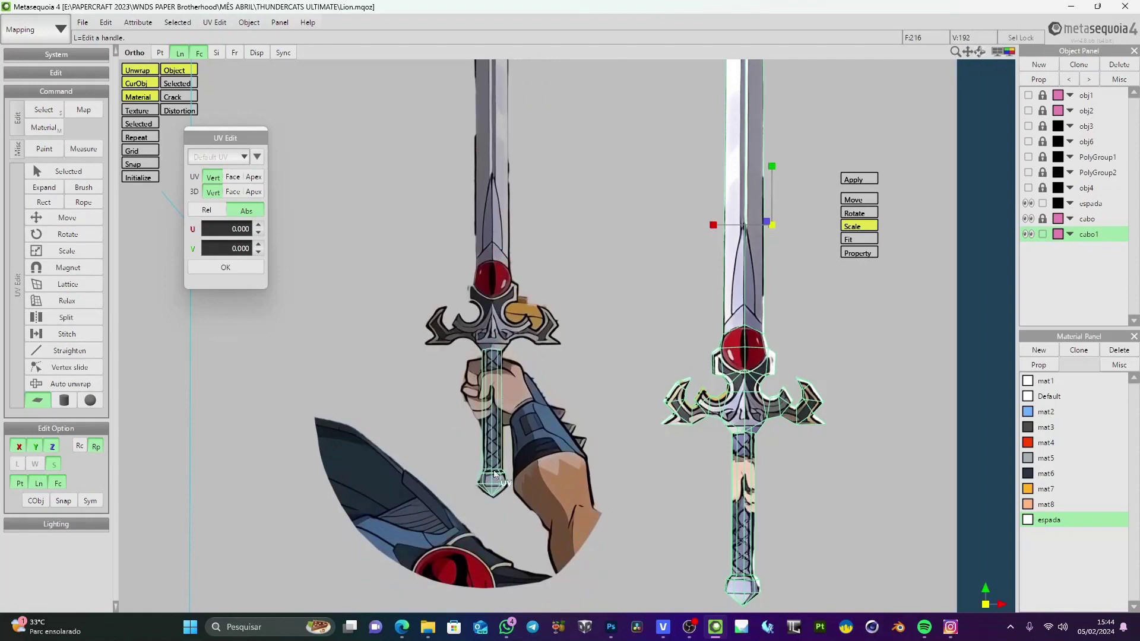
{"action": "scroll", "coordinate": [542, 447], "scroll_direction": "up", "scroll_amount": 5}
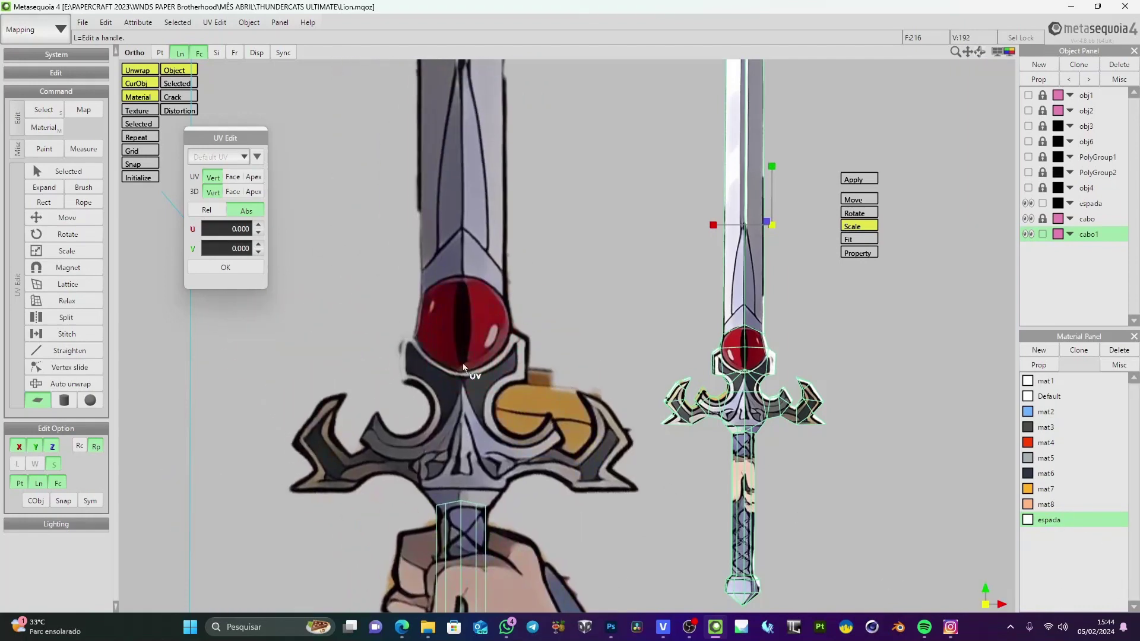
{"action": "right_click_drag", "start_coordinate": [765, 399], "coordinate": [762, 363]}
{"action": "scroll", "coordinate": [762, 363], "scroll_direction": "up", "scroll_amount": 2}
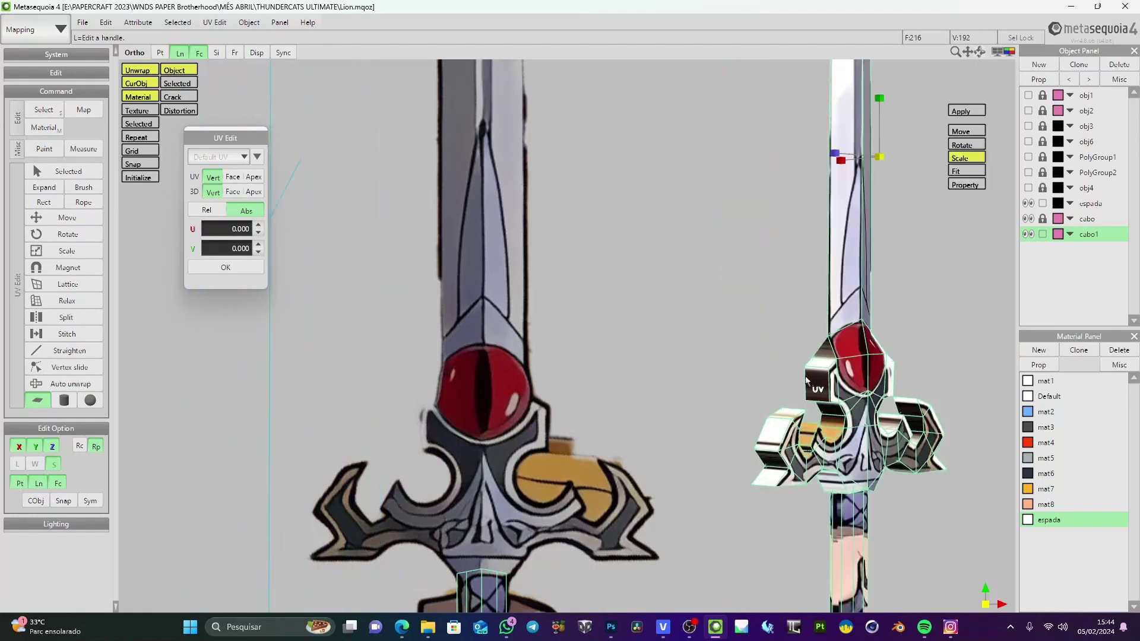
{"action": "scroll", "coordinate": [746, 420], "scroll_direction": "up", "scroll_amount": 2}
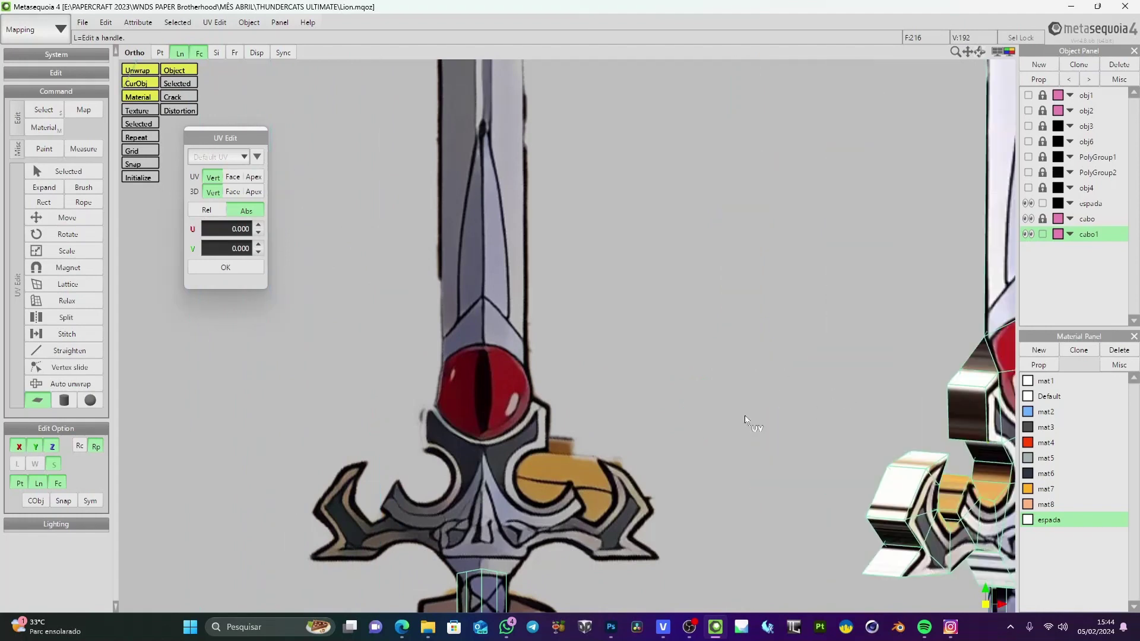
Make the espada object active and move the lower UV vertex of the guard bracket left of the gem to about U 0.508, V 0.609
{"action": "left_click", "coordinate": [1091, 203]}
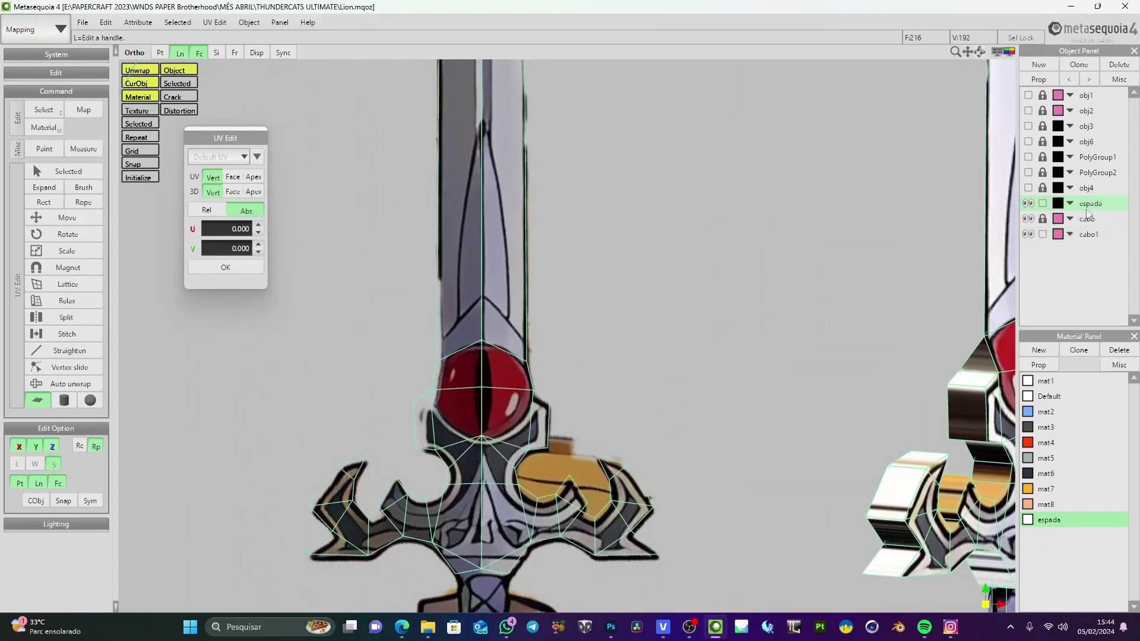
{"action": "right_click_drag", "start_coordinate": [478, 500], "coordinate": [468, 494]}
{"action": "middle_click_drag", "start_coordinate": [468, 494], "coordinate": [471, 493]}
{"action": "middle_click_drag", "start_coordinate": [979, 548], "coordinate": [817, 439]}
{"action": "scroll", "coordinate": [485, 419], "scroll_direction": "up", "scroll_amount": 2}
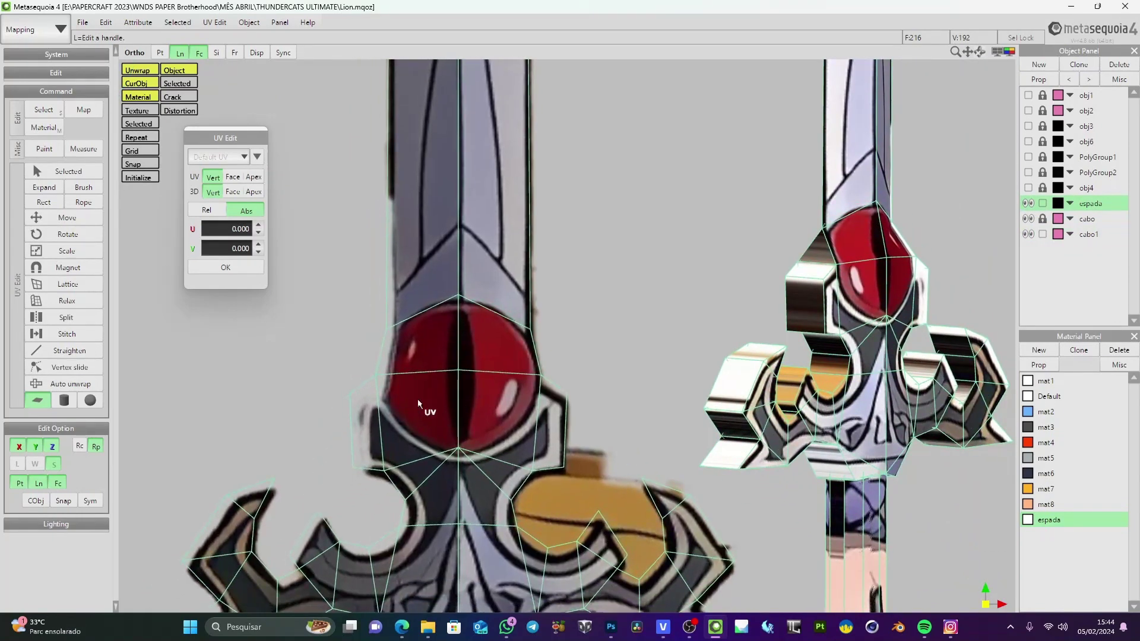
{"action": "left_click", "coordinate": [67, 217]}
{"action": "right_click_drag", "start_coordinate": [392, 411], "coordinate": [421, 360]}
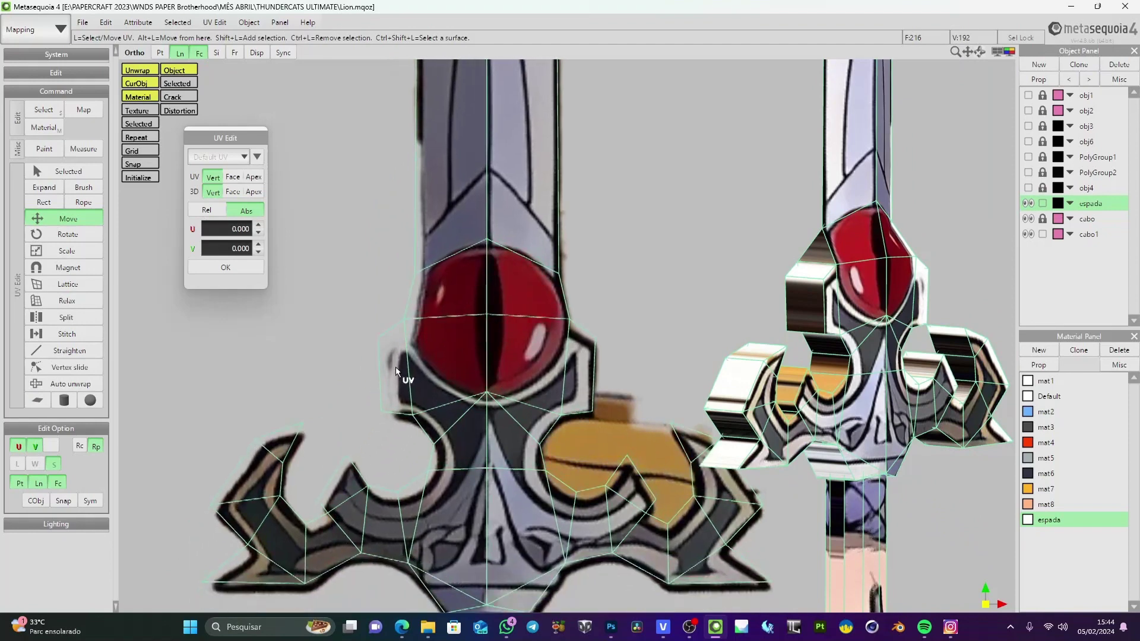
{"action": "right_click_drag", "start_coordinate": [511, 398], "coordinate": [774, 417]}
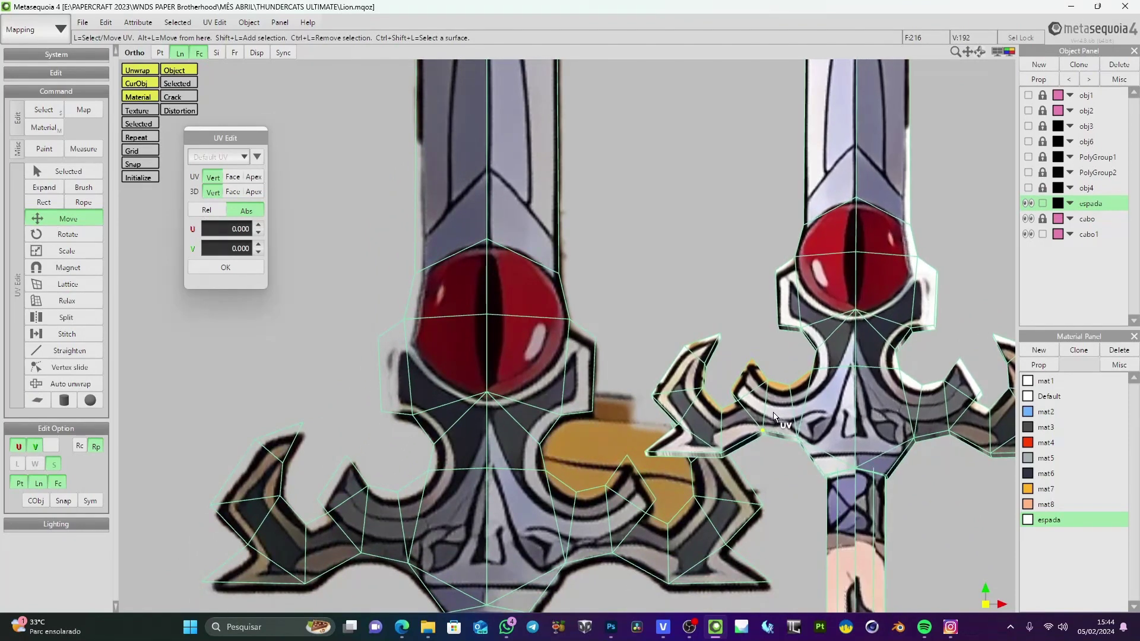
{"action": "left_click", "coordinate": [412, 421]}
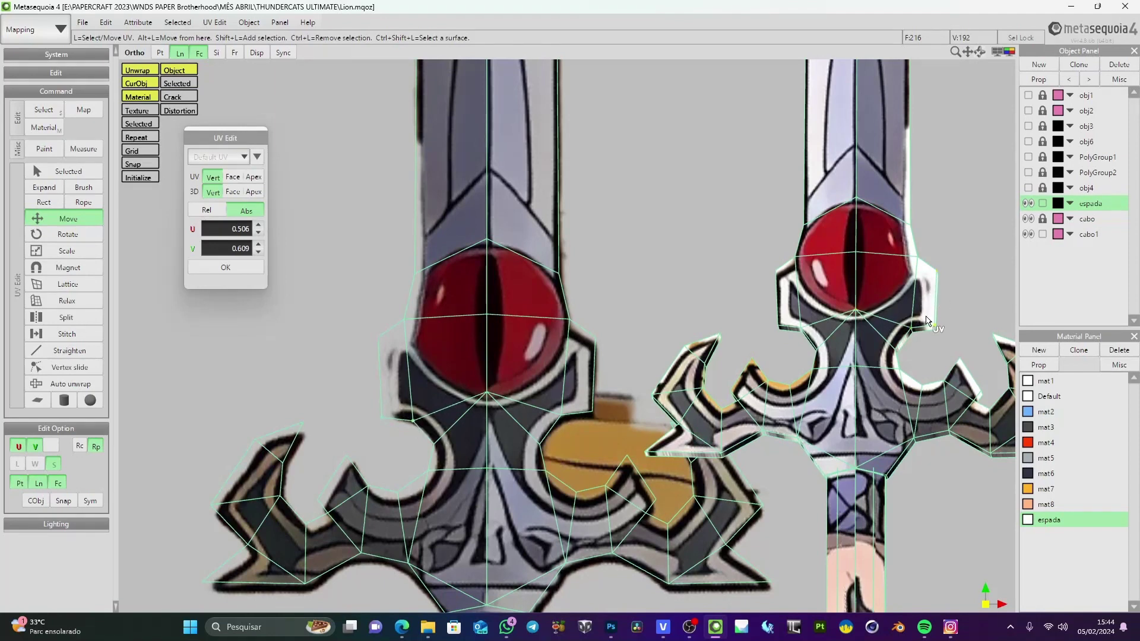
{"action": "right_click_drag", "start_coordinate": [867, 334], "coordinate": [874, 343]}
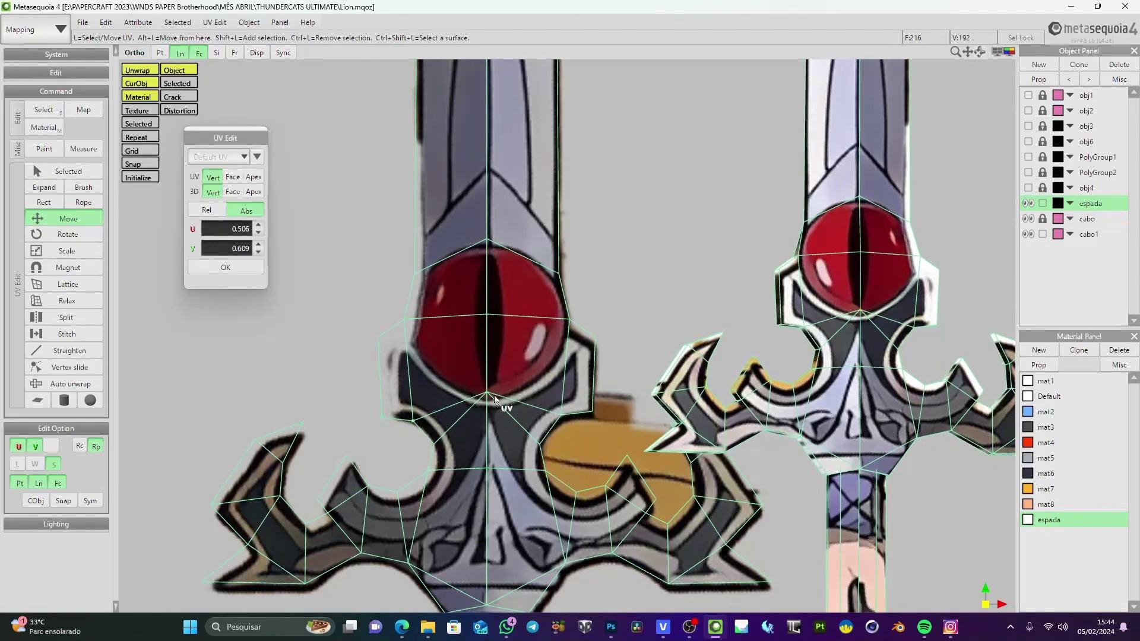
{"action": "left_click_drag", "start_coordinate": [410, 421], "coordinate": [418, 422]}
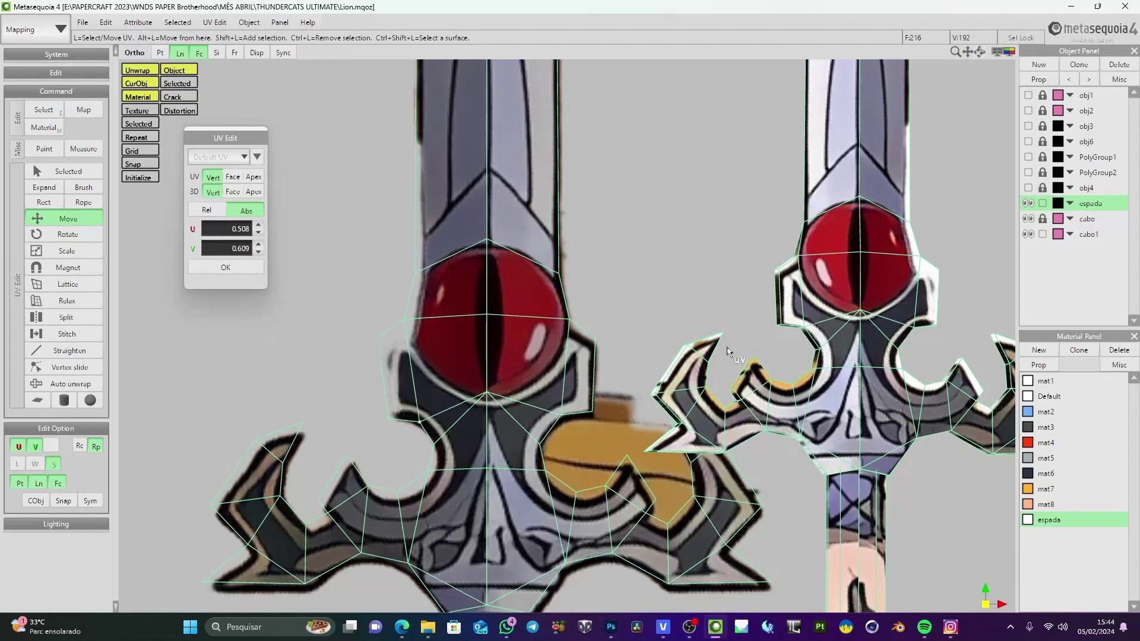
Fit the outer upper UV vertex of the bracket left of the gem to the texture at about U 0.498, V 0.593
{"action": "right_click_drag", "start_coordinate": [825, 284], "coordinate": [927, 320]}
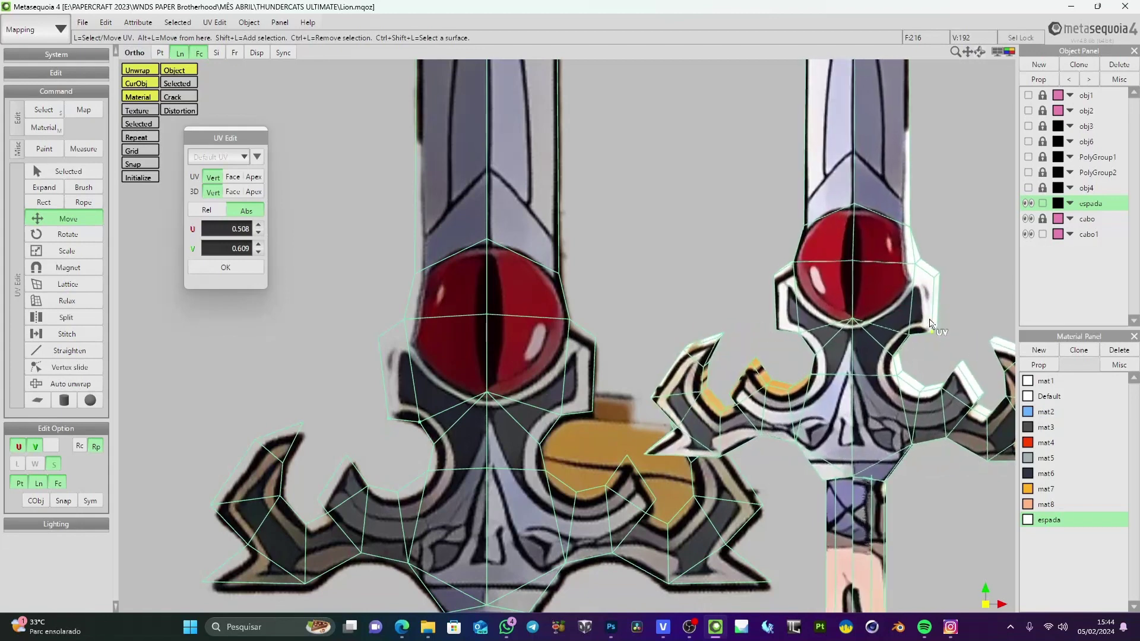
{"action": "left_click", "coordinate": [385, 346]}
{"action": "mouse_move", "coordinate": [385, 347]}
{"action": "left_mouse_down"}
{"action": "mouse_move", "coordinate": [373, 347]}
{"action": "mouse_move", "coordinate": [384, 357]}
{"action": "mouse_move", "coordinate": [390, 347]}
{"action": "left_mouse_up"}
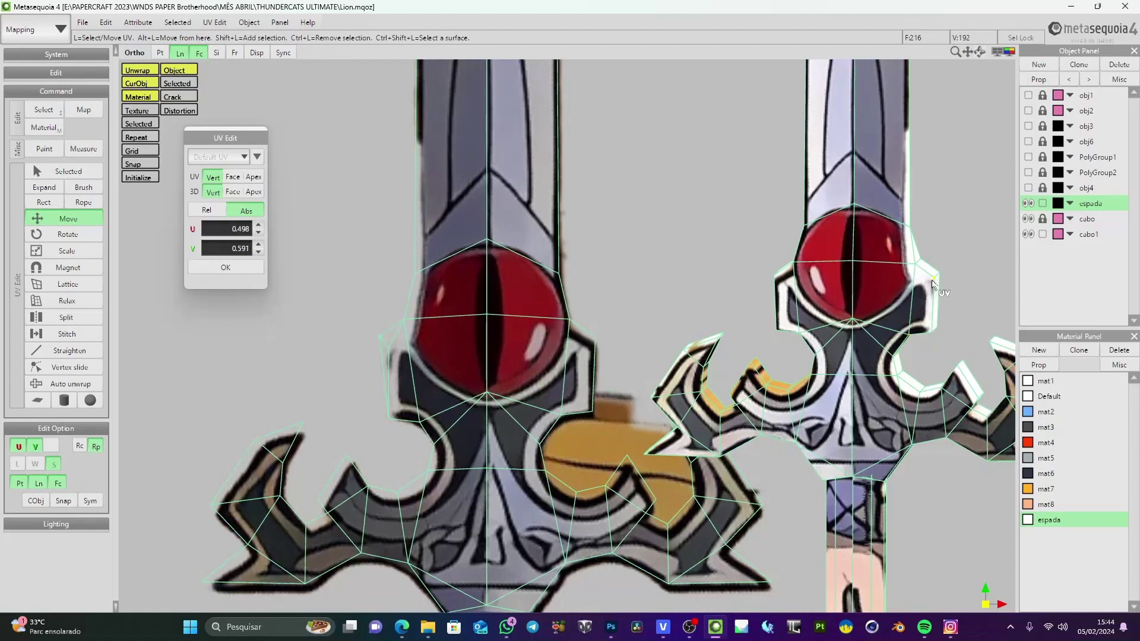
{"action": "mouse_move", "coordinate": [932, 283]}
{"action": "right_mouse_down"}
{"action": "mouse_move", "coordinate": [893, 312]}
{"action": "mouse_move", "coordinate": [935, 291]}
{"action": "right_mouse_up"}
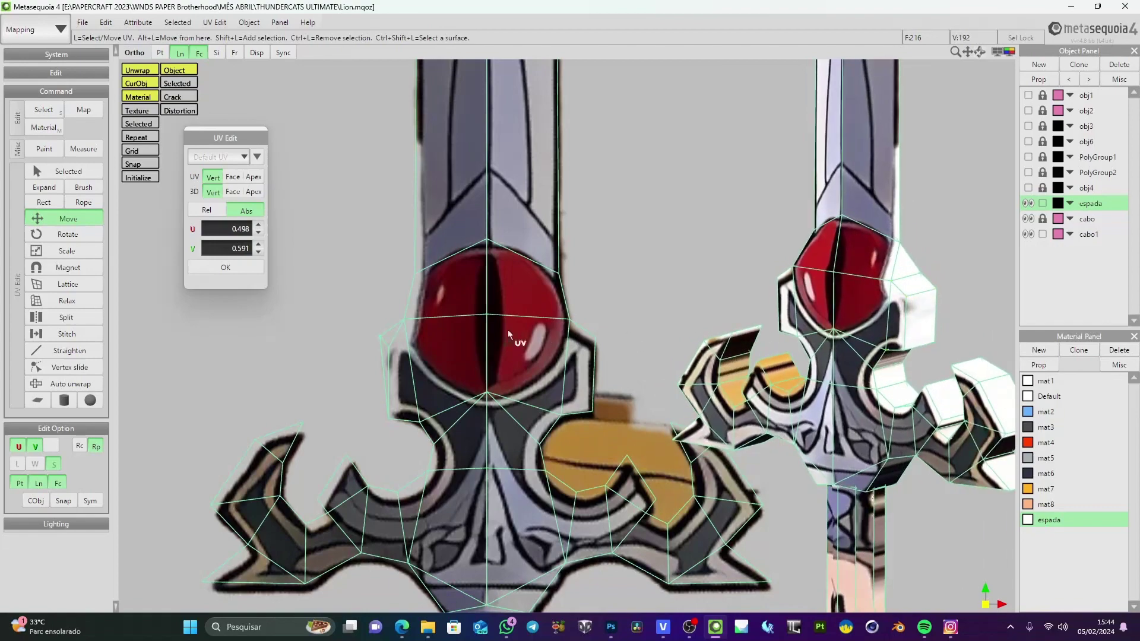
{"action": "left_click_drag", "start_coordinate": [385, 342], "coordinate": [390, 350]}
{"action": "right_click_drag", "start_coordinate": [816, 347], "coordinate": [628, 370]}
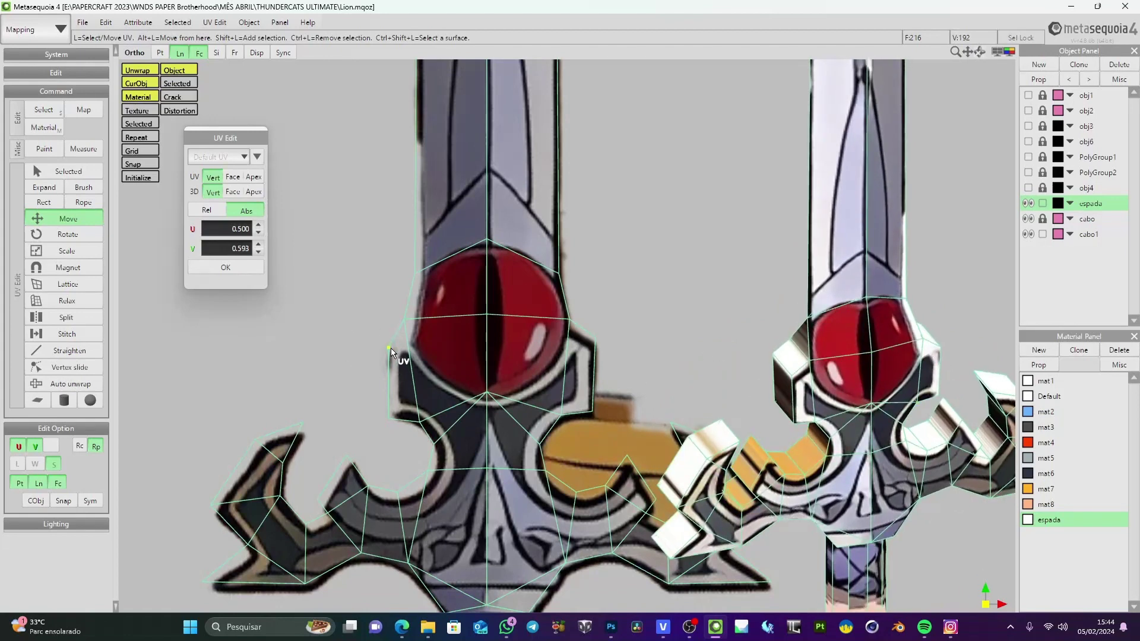
{"action": "left_click_drag", "start_coordinate": [390, 348], "coordinate": [382, 348]}
{"action": "right_click_drag", "start_coordinate": [913, 397], "coordinate": [822, 379]}
Lower the UV vertices along the right-hand inner curve of the guard onto the black outline, the outermost at about U 0.556, V 0.623
{"action": "middle_click_drag", "start_coordinate": [495, 448], "coordinate": [433, 381]}
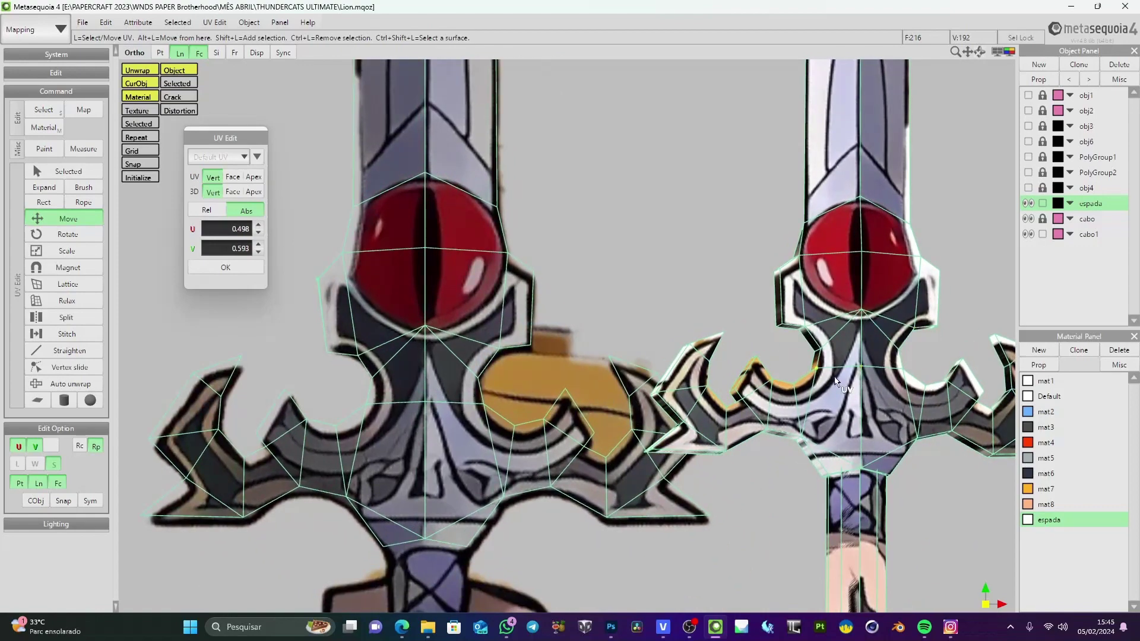
{"action": "scroll", "coordinate": [486, 392], "scroll_direction": "up", "scroll_amount": 5}
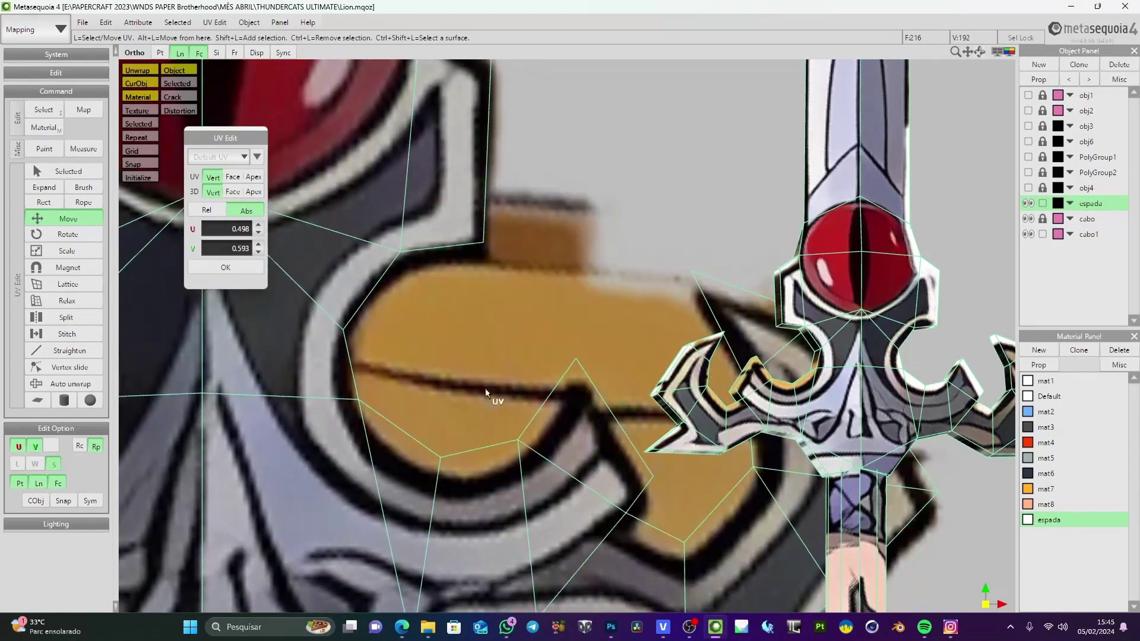
{"action": "left_click_drag", "start_coordinate": [460, 421], "coordinate": [466, 468]}
{"action": "mouse_move", "coordinate": [438, 421]}
{"action": "left_mouse_down"}
{"action": "mouse_move", "coordinate": [449, 421]}
{"action": "mouse_move", "coordinate": [436, 476]}
{"action": "left_mouse_up"}
{"action": "left_click_drag", "start_coordinate": [523, 420], "coordinate": [532, 452]}
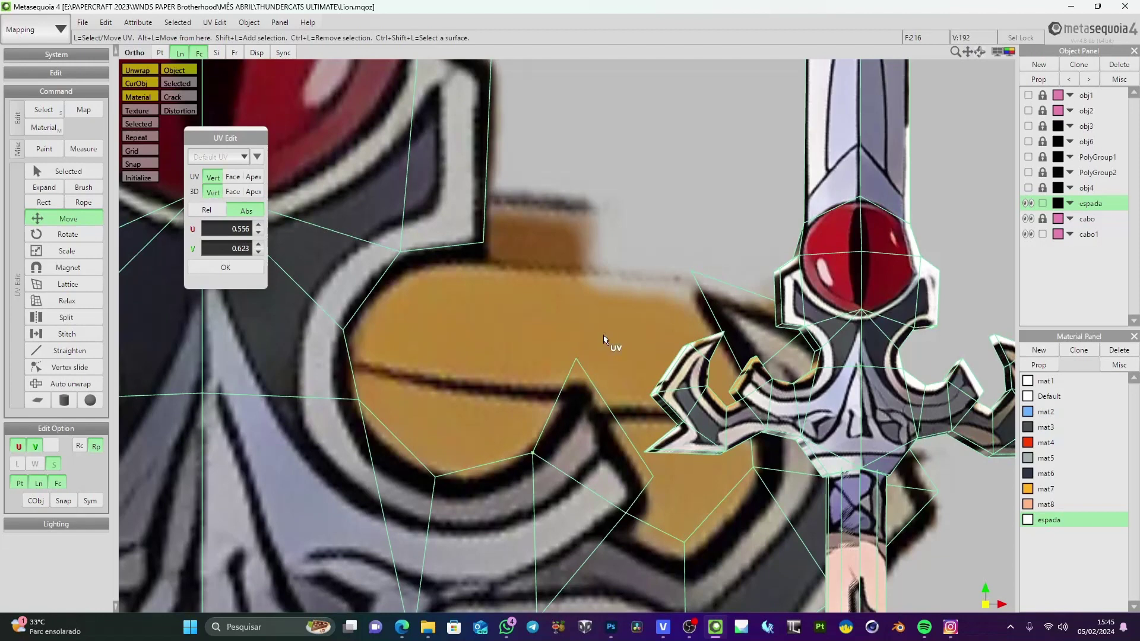
Fit the tip, side corner and lower notch UV vertices of the guard's right inner prong to the black outline
{"action": "left_click_drag", "start_coordinate": [577, 363], "coordinate": [576, 386]}
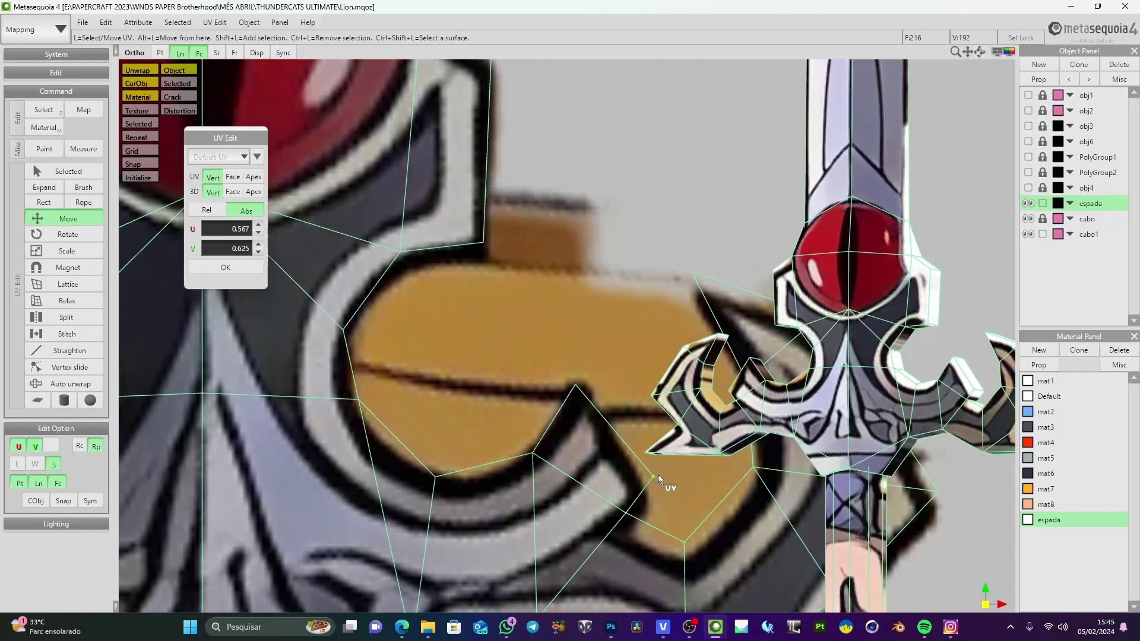
{"action": "left_click_drag", "start_coordinate": [655, 476], "coordinate": [646, 491]}
{"action": "middle_click_drag", "start_coordinate": [647, 491], "coordinate": [627, 438]}
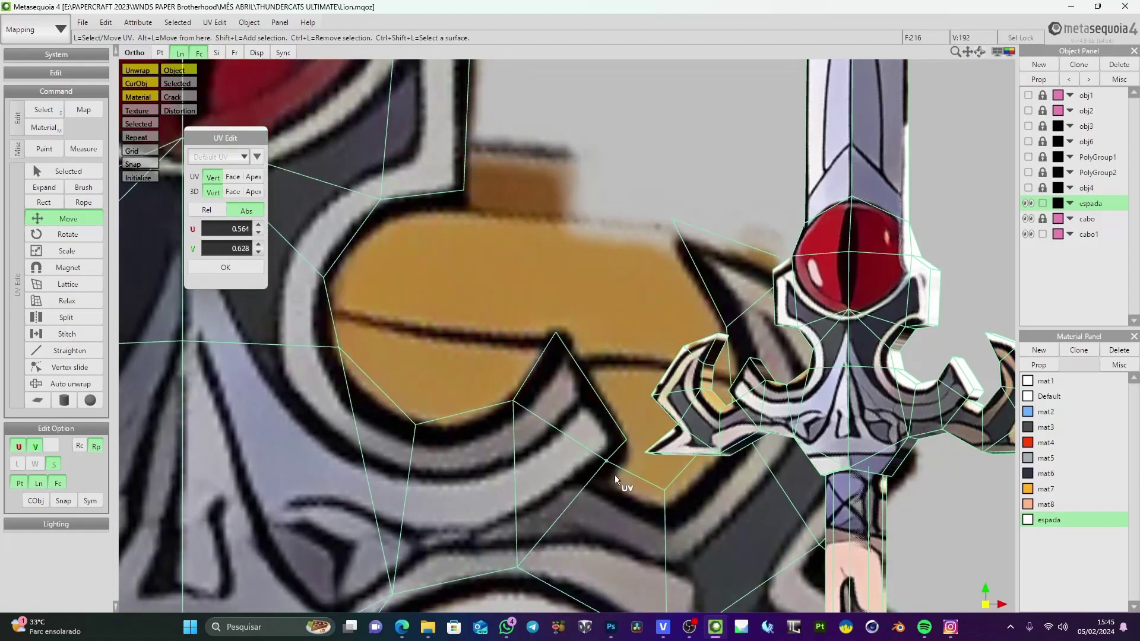
{"action": "left_click_drag", "start_coordinate": [606, 462], "coordinate": [669, 524]}
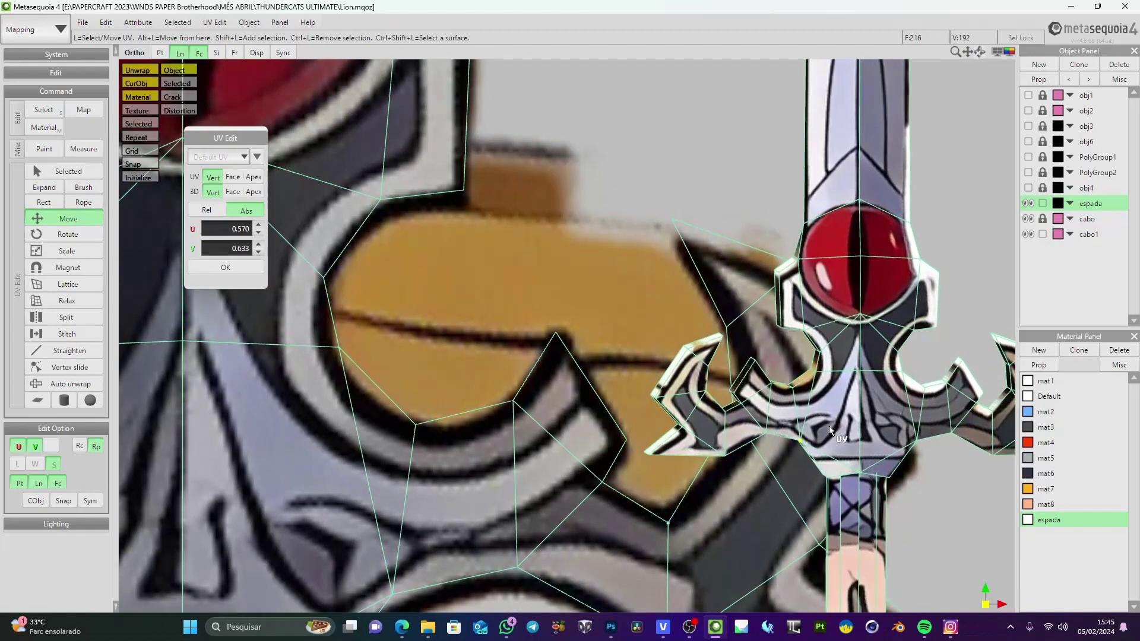
Move the two inner-edge UV vertices of the guard's right horn to about U 0.577, V 0.625 and U 0.576, V 0.617
{"action": "middle_click_drag", "start_coordinate": [700, 494], "coordinate": [493, 422]}
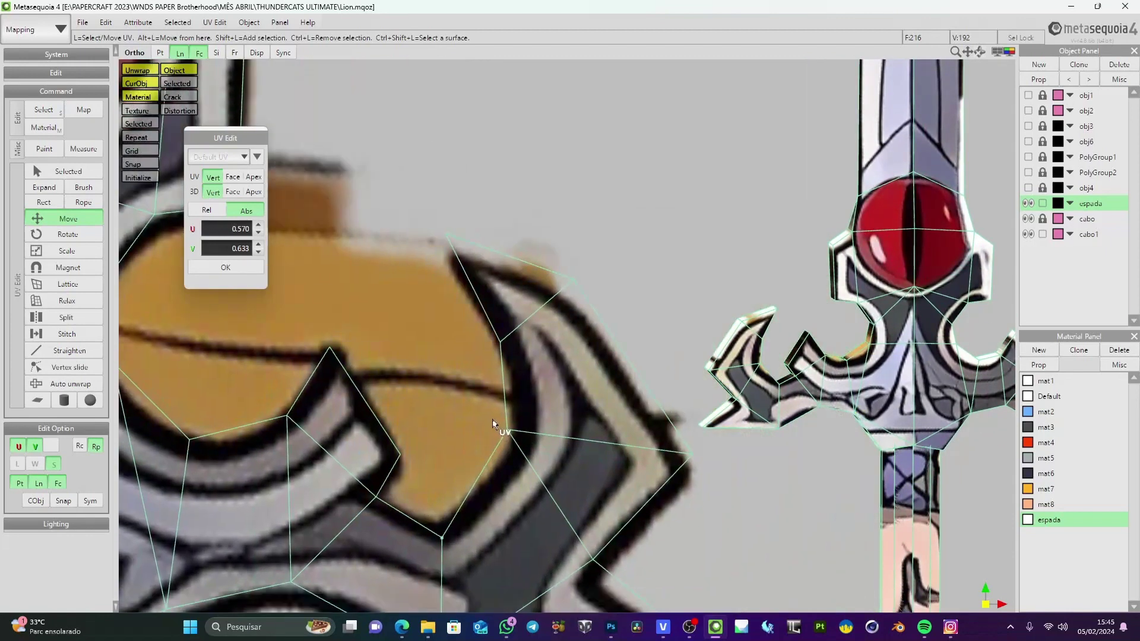
{"action": "left_click_drag", "start_coordinate": [509, 420], "coordinate": [518, 429]}
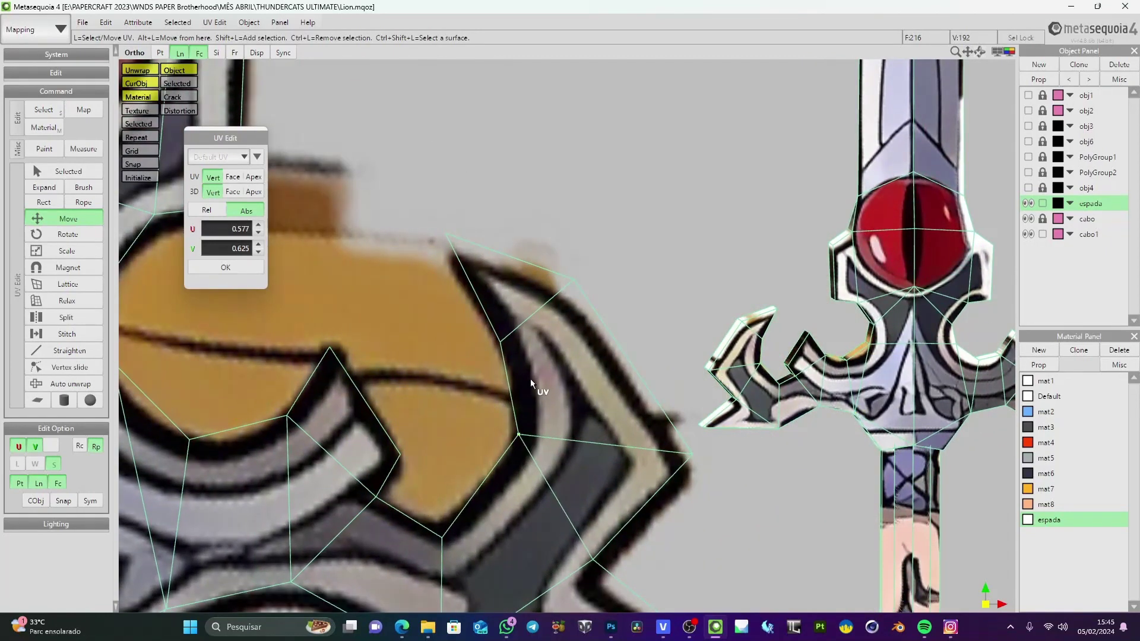
{"action": "middle_click_drag", "start_coordinate": [535, 386], "coordinate": [544, 465]}
{"action": "left_click_drag", "start_coordinate": [528, 433], "coordinate": [534, 432]}
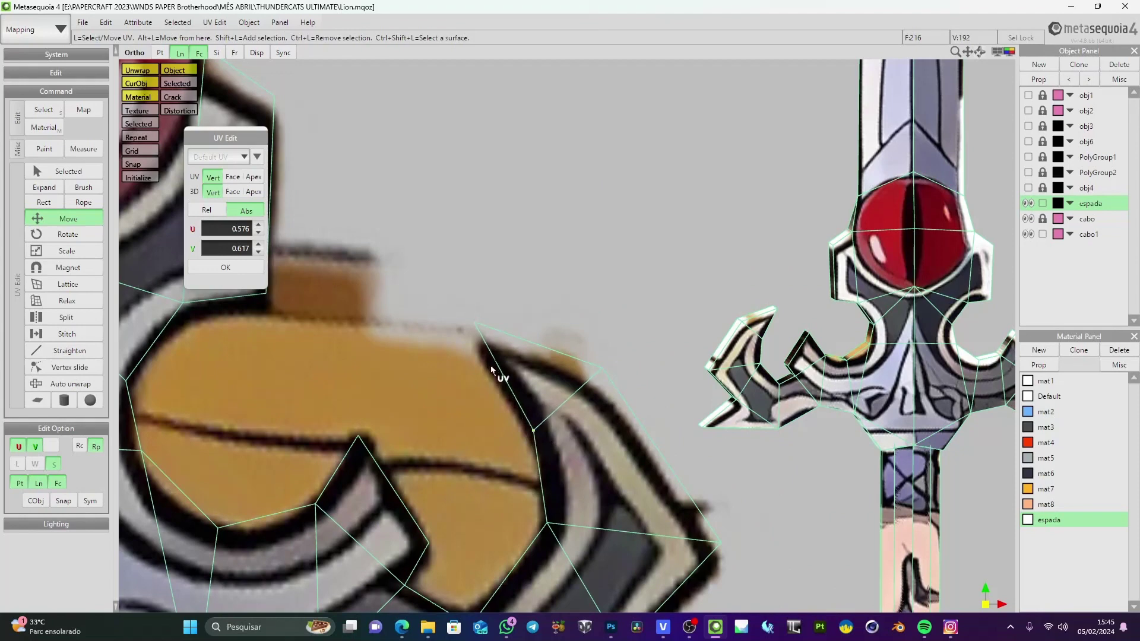
Move the right horn's tip UV vertex to about U 0.571, V 0.611 and its upper outer vertex to about U 0.580, V 0.614
{"action": "left_click_drag", "start_coordinate": [478, 317], "coordinate": [486, 345]}
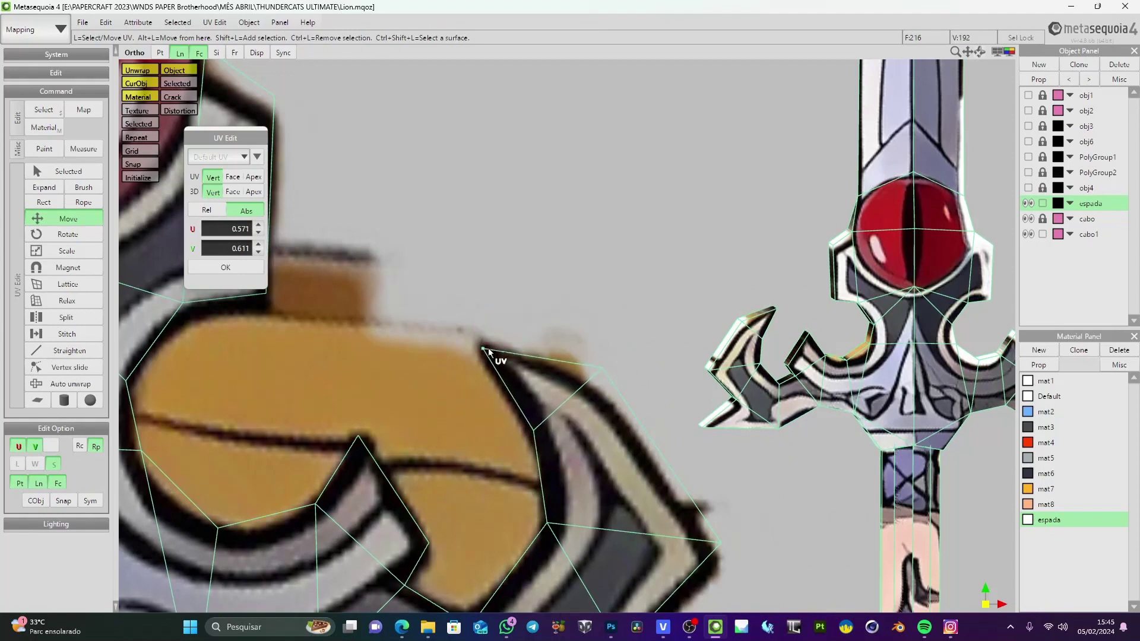
{"action": "left_click", "coordinate": [598, 367]}
{"action": "left_click_drag", "start_coordinate": [598, 367], "coordinate": [586, 380]}
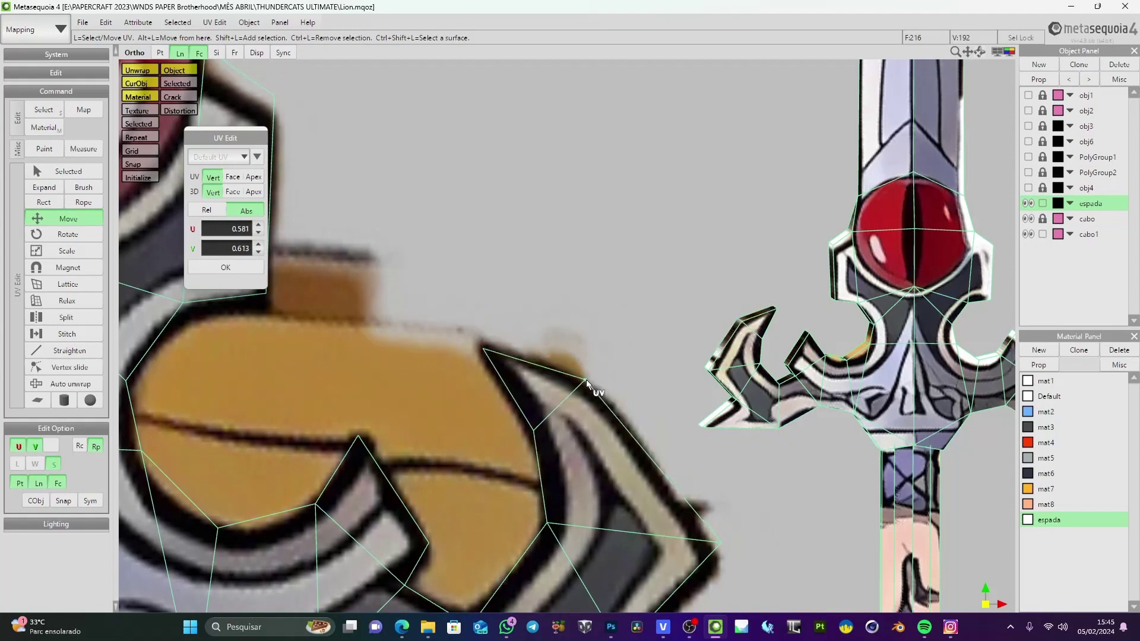
{"action": "right_click_drag", "start_coordinate": [730, 381], "coordinate": [799, 385]}
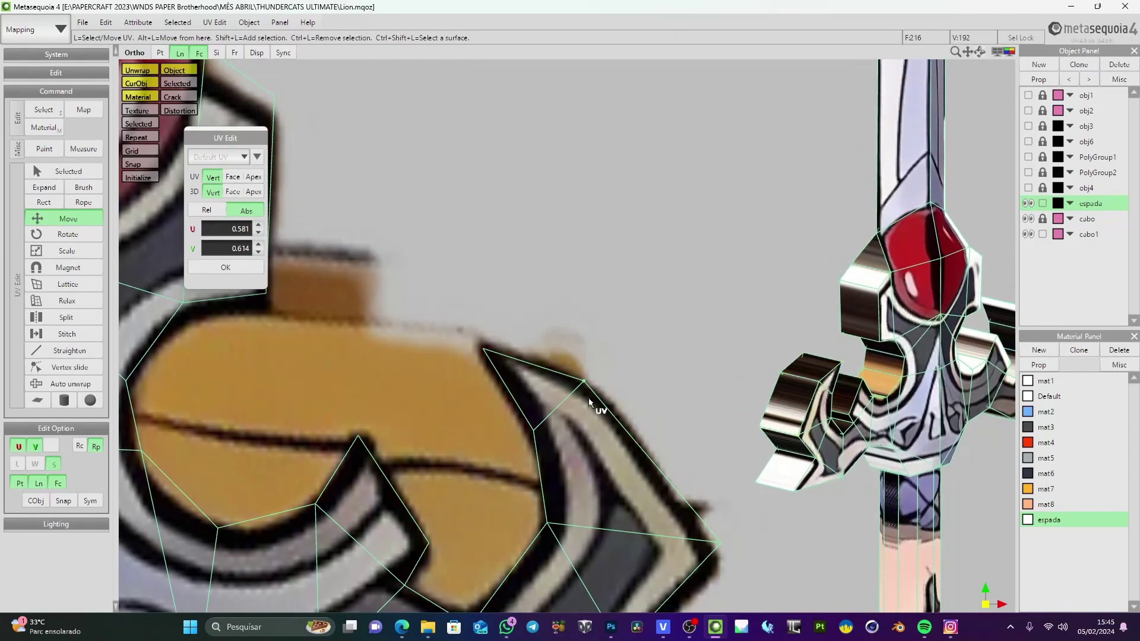
{"action": "left_click_drag", "start_coordinate": [583, 384], "coordinate": [579, 385]}
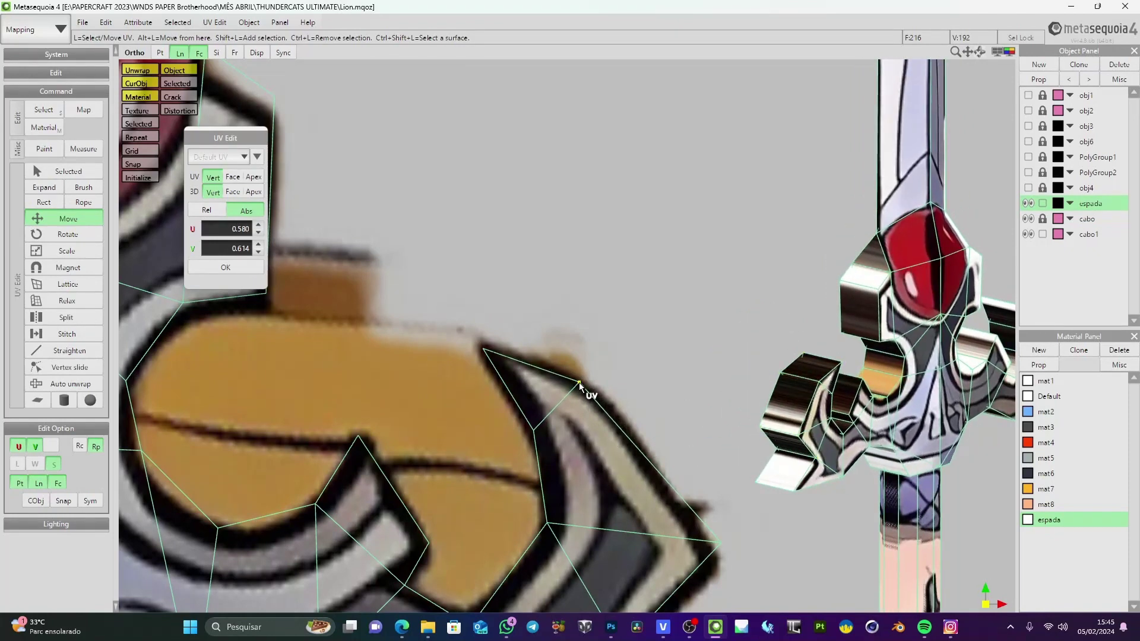
Pull the outermost corner UV vertex of the right horn onto the black outline at about U 0.593, V 0.627
{"action": "middle_click_drag", "start_coordinate": [678, 467], "coordinate": [578, 348]}
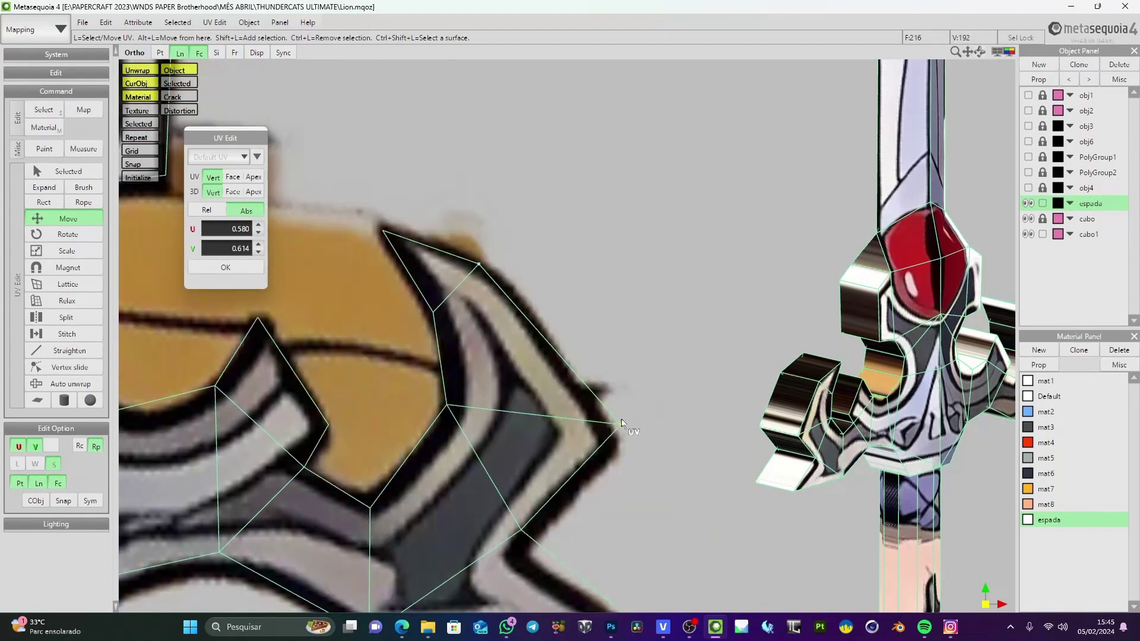
{"action": "left_click_drag", "start_coordinate": [632, 428], "coordinate": [616, 440]}
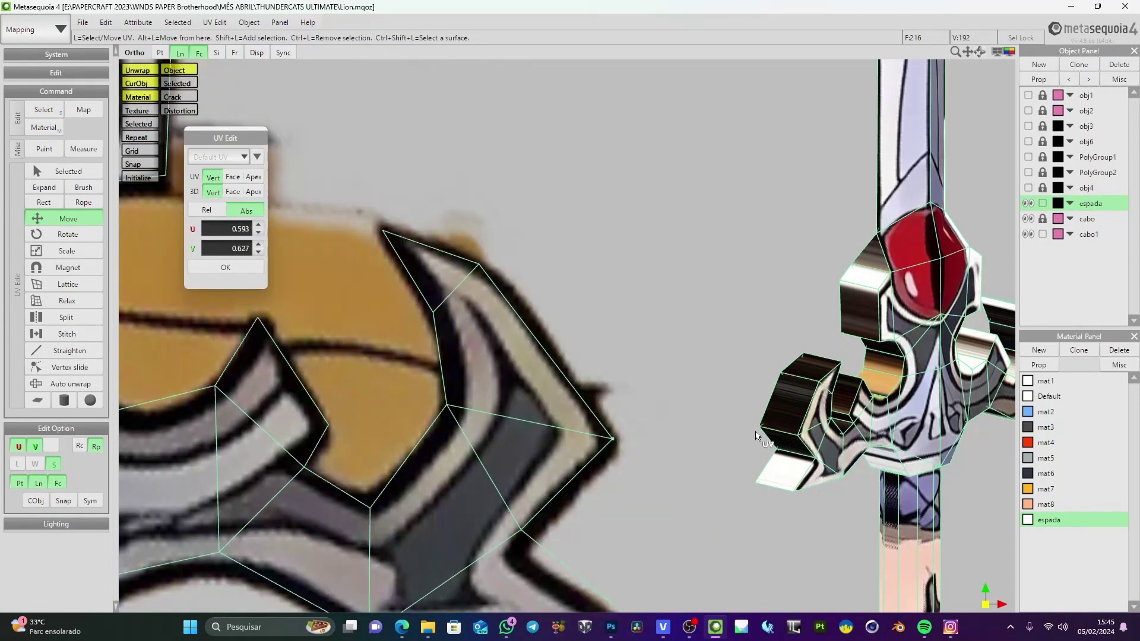
{"action": "scroll", "coordinate": [597, 431], "scroll_direction": "up", "scroll_amount": 5}
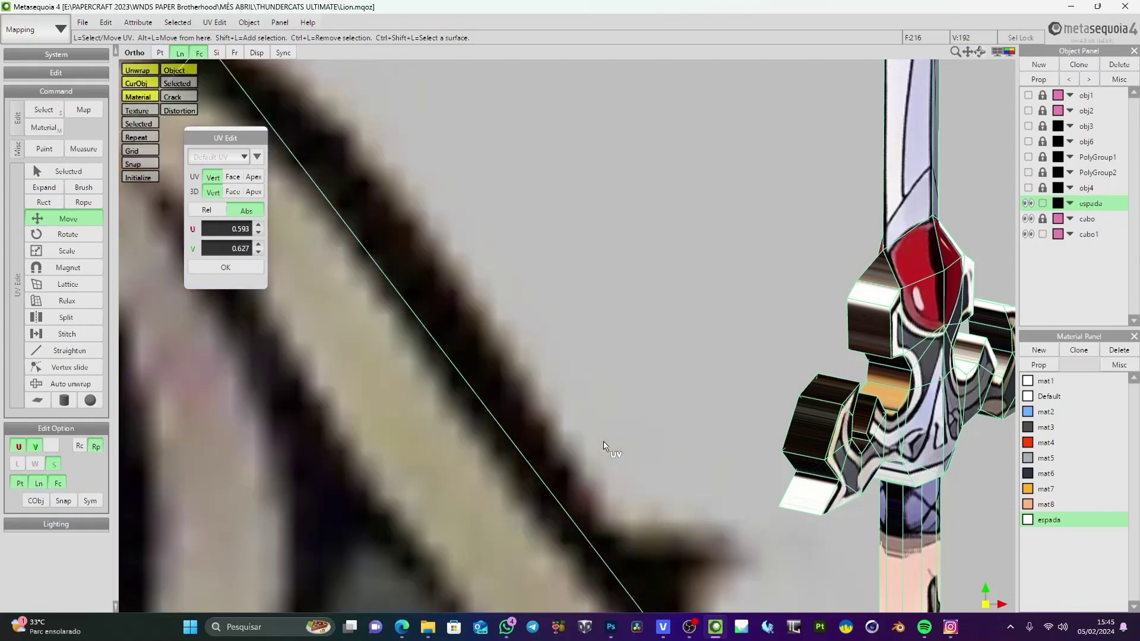
{"action": "middle_click_drag", "start_coordinate": [581, 485], "coordinate": [383, 162]}
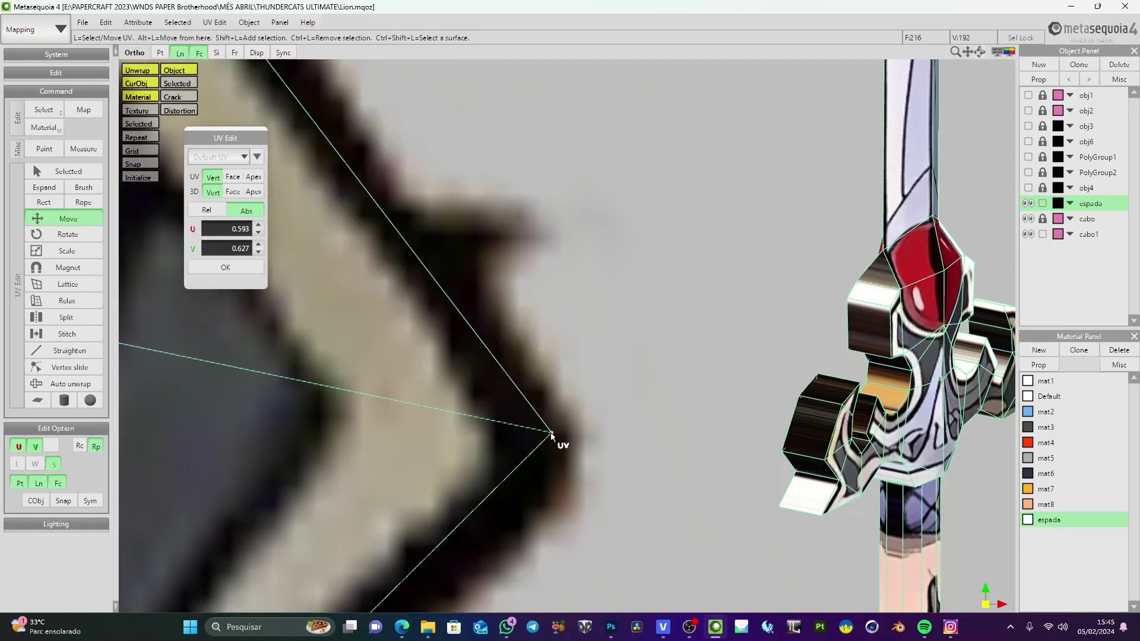
{"action": "left_click_drag", "start_coordinate": [552, 437], "coordinate": [546, 434]}
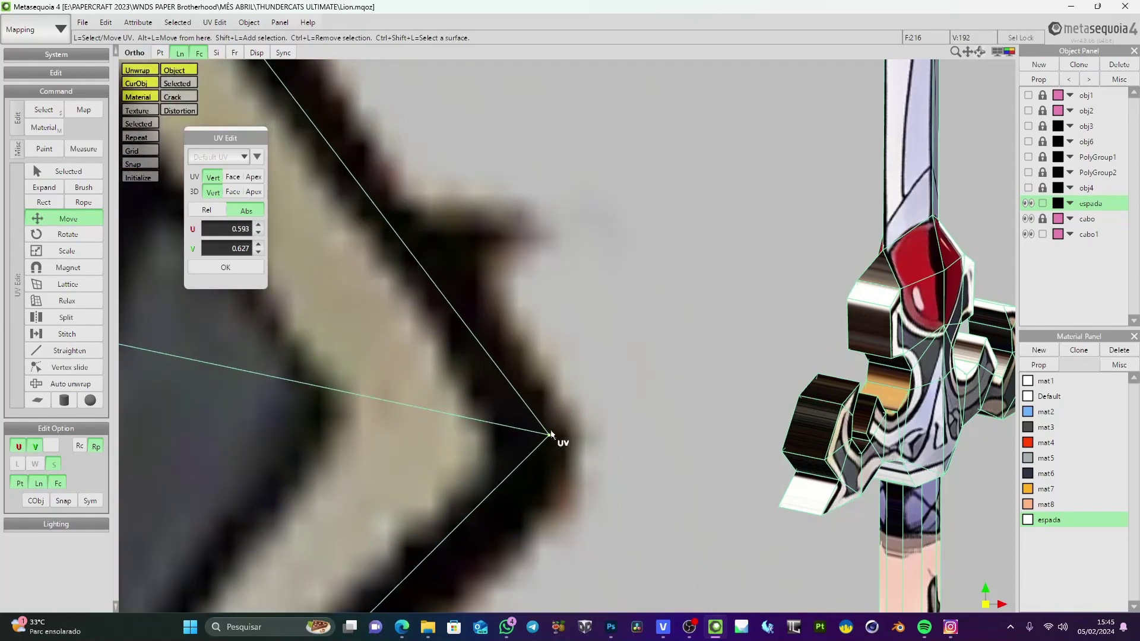
Move the right horn's lower notch UV vertex to about U 0.584, V 0.636 and refine its outermost corner to about U 0.593, V 0.628
{"action": "scroll", "coordinate": [530, 377], "scroll_direction": "down", "scroll_amount": 3}
{"action": "scroll", "coordinate": [502, 385], "scroll_direction": "up", "scroll_amount": 5}
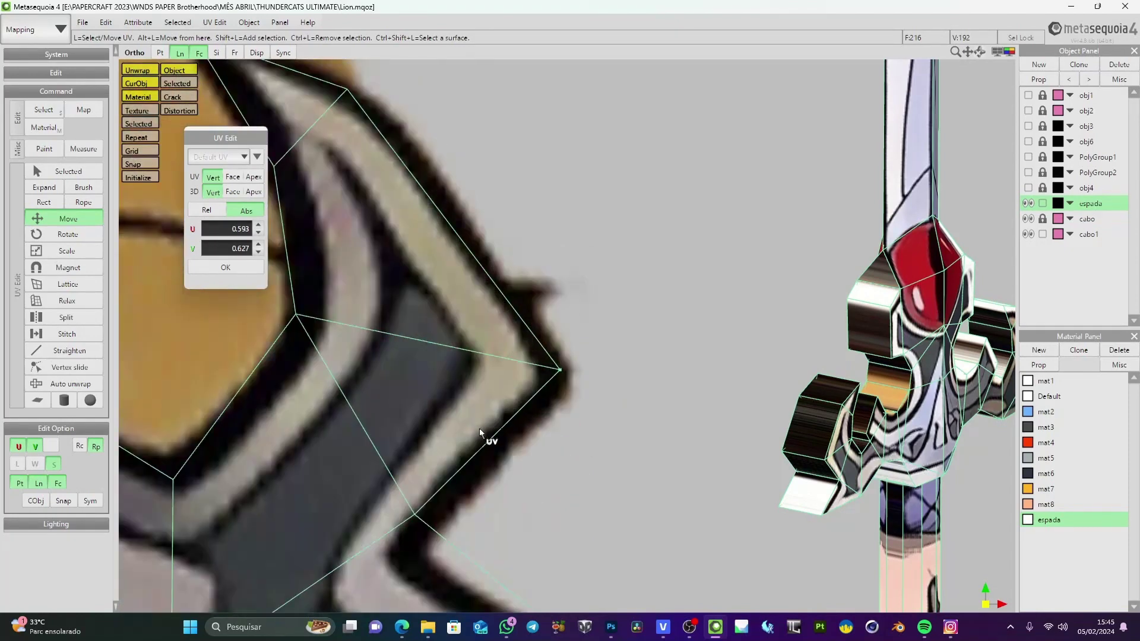
{"action": "left_click_drag", "start_coordinate": [443, 425], "coordinate": [446, 461]}
{"action": "key", "text": "ctrl+z"}
{"action": "right_click_drag", "start_coordinate": [923, 448], "coordinate": [829, 326]}
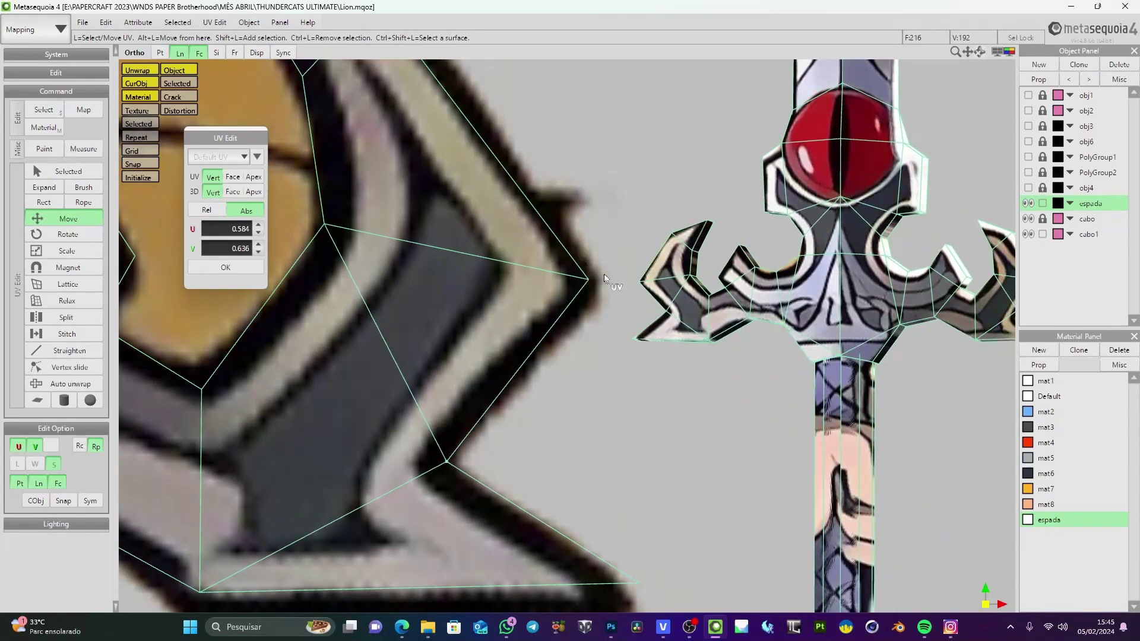
{"action": "left_click_drag", "start_coordinate": [587, 279], "coordinate": [595, 284]}
{"action": "middle_click_drag", "start_coordinate": [587, 264], "coordinate": [573, 344]}
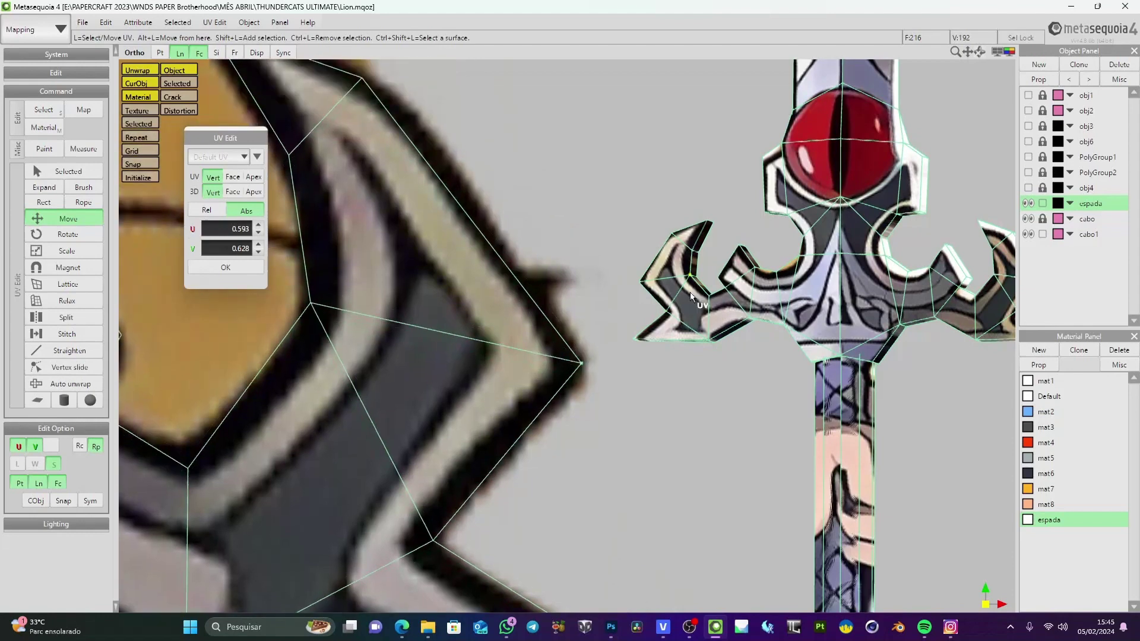
Readjust the upper outer UV vertex of the right horn to about U 0.582, V 0.614
{"action": "mouse_move", "coordinate": [667, 222]}
{"action": "right_mouse_down"}
{"action": "mouse_move", "coordinate": [677, 226]}
{"action": "mouse_move", "coordinate": [664, 258]}
{"action": "right_mouse_up"}
{"action": "middle_click_drag", "start_coordinate": [493, 243], "coordinate": [509, 373]}
{"action": "mouse_move", "coordinate": [414, 213]}
{"action": "left_mouse_down"}
{"action": "mouse_move", "coordinate": [371, 197]}
{"action": "mouse_move", "coordinate": [400, 219]}
{"action": "left_mouse_up"}
{"action": "right_click_drag", "start_coordinate": [400, 219], "coordinate": [552, 324]}
Move the guard's lower right point UV vertex to about U 0.594, V 0.643 and lower the adjacent bottom-edge vertex onto the outline
{"action": "middle_click_drag", "start_coordinate": [617, 603], "coordinate": [458, 347]}
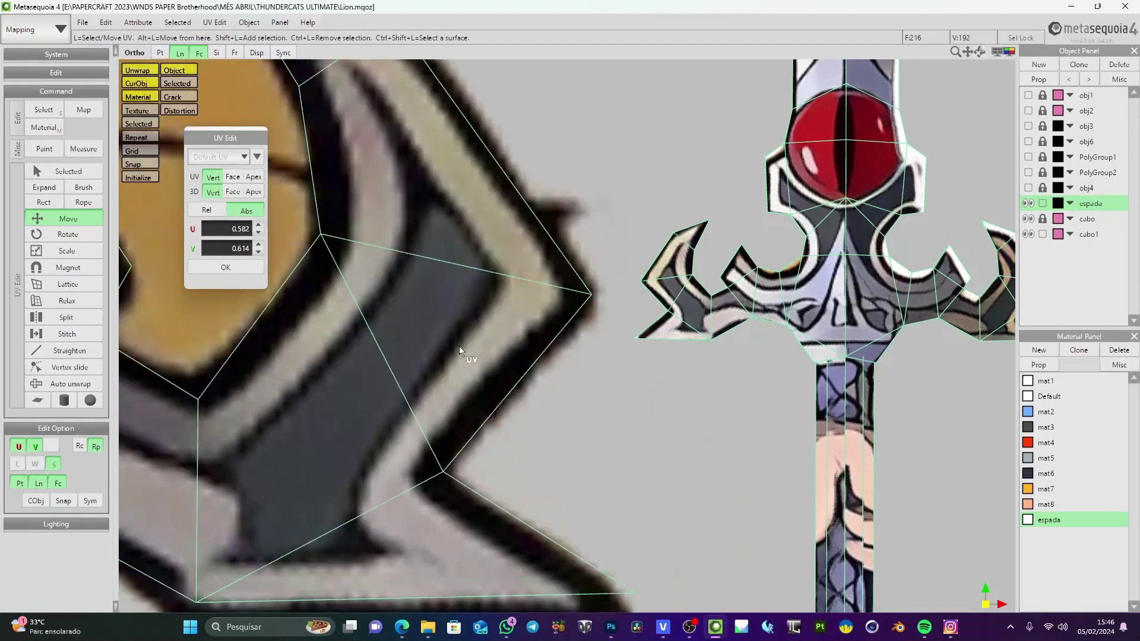
{"action": "scroll", "coordinate": [459, 347], "scroll_direction": "down", "scroll_amount": 4}
{"action": "middle_click_drag", "start_coordinate": [553, 414], "coordinate": [611, 341]}
{"action": "left_click_drag", "start_coordinate": [581, 370], "coordinate": [577, 377]}
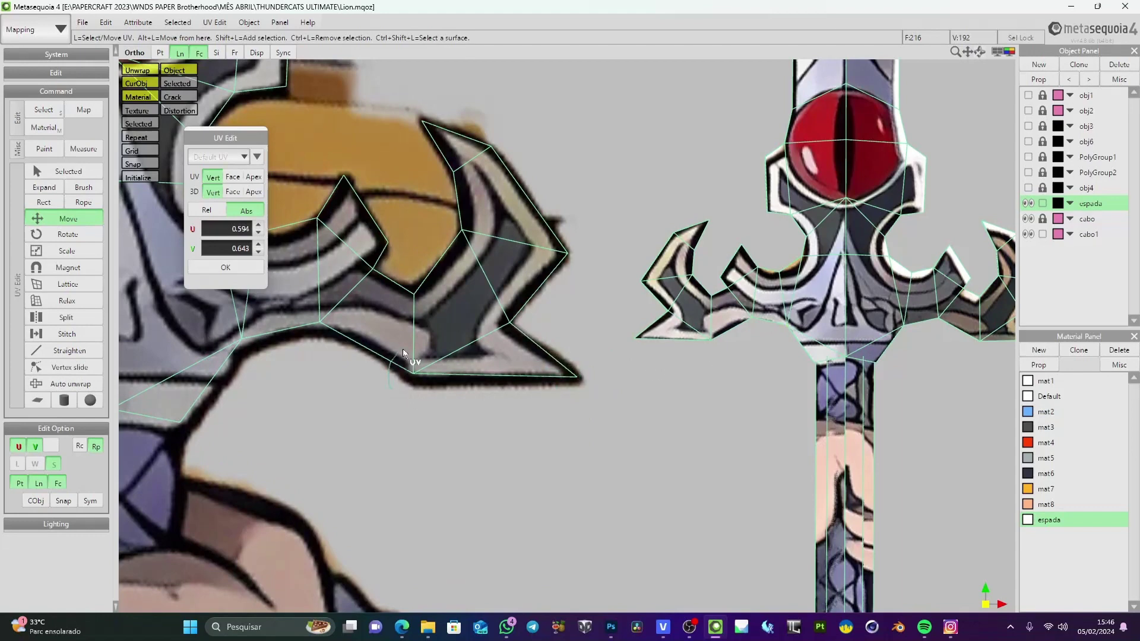
{"action": "left_click_drag", "start_coordinate": [416, 375], "coordinate": [416, 383]}
{"action": "middle_click_drag", "start_coordinate": [429, 351], "coordinate": [475, 415]}
{"action": "scroll", "coordinate": [564, 351], "scroll_direction": "down", "scroll_amount": 2}
{"action": "scroll", "coordinate": [644, 480], "scroll_direction": "up", "scroll_amount": 3}
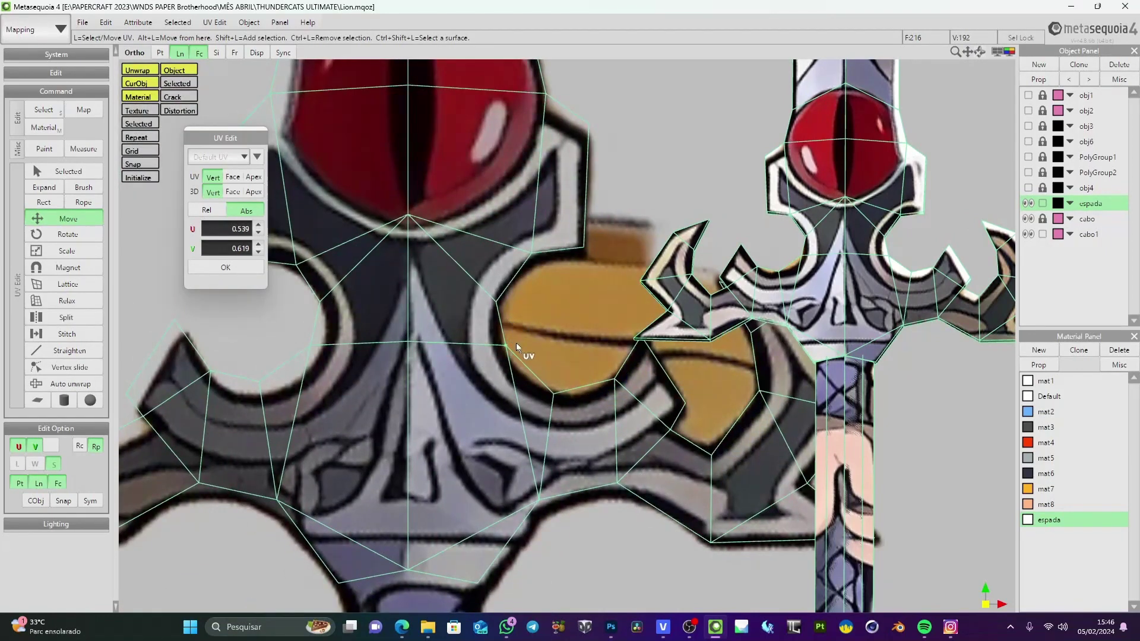
Fit the UV vertices of the guard's right inner curve to the outline, placing the lower one at about U 0.546, V 0.626
{"action": "left_click_drag", "start_coordinate": [505, 348], "coordinate": [501, 351]}
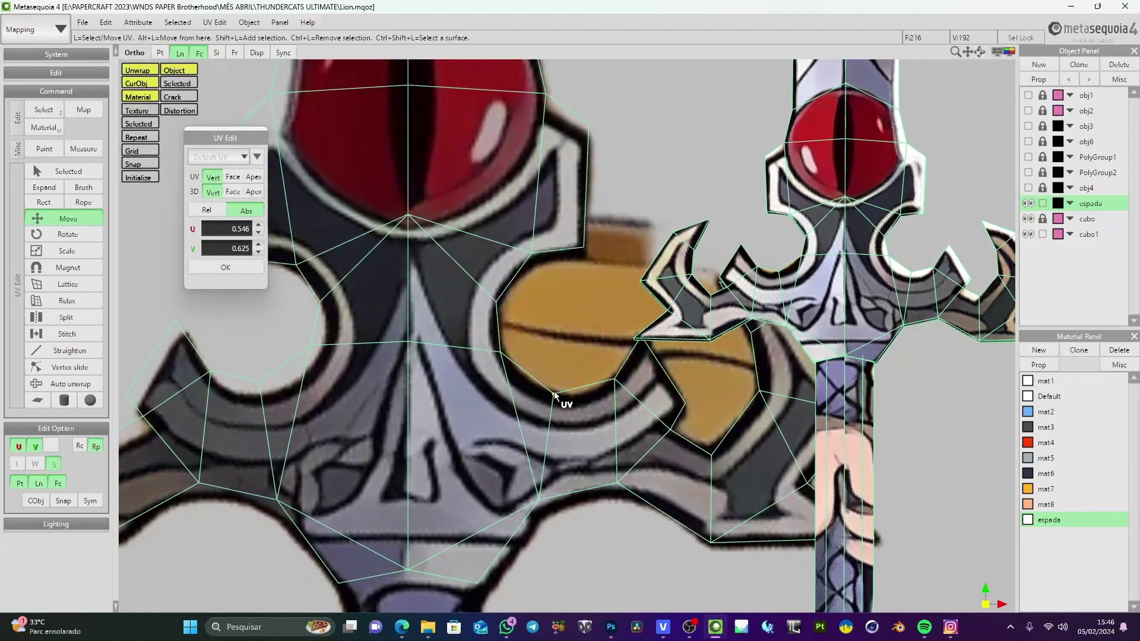
{"action": "left_click_drag", "start_coordinate": [554, 391], "coordinate": [551, 397]}
{"action": "middle_click_drag", "start_coordinate": [553, 396], "coordinate": [451, 413]}
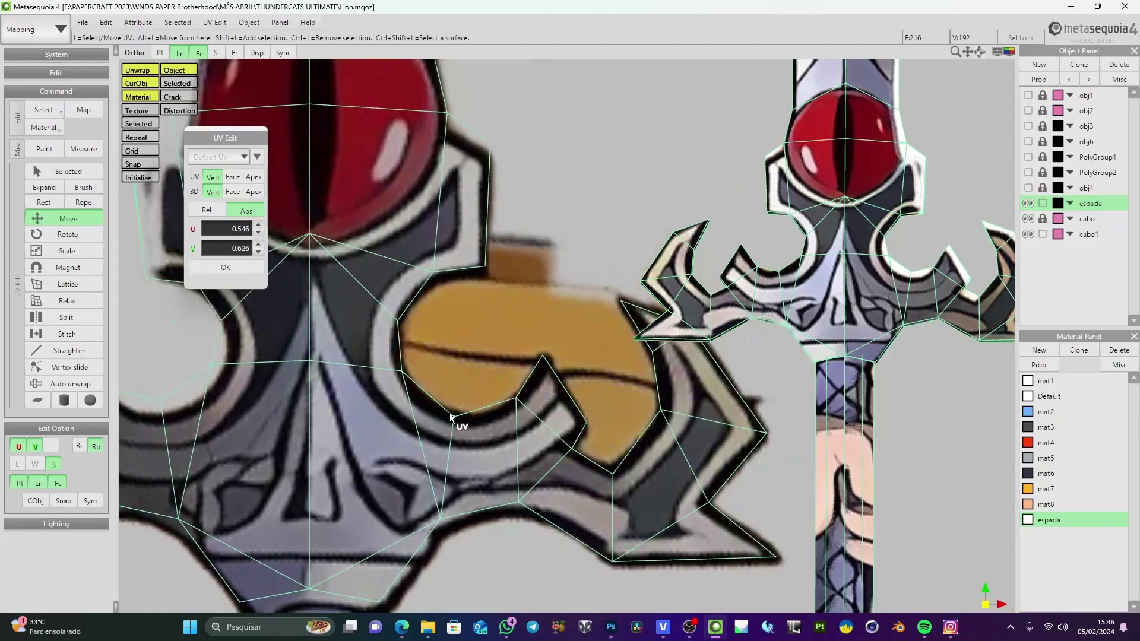
{"action": "scroll", "coordinate": [450, 413], "scroll_direction": "up", "scroll_amount": 3}
{"action": "left_click_drag", "start_coordinate": [483, 434], "coordinate": [479, 444]}
{"action": "middle_click_drag", "start_coordinate": [480, 393], "coordinate": [634, 460]}
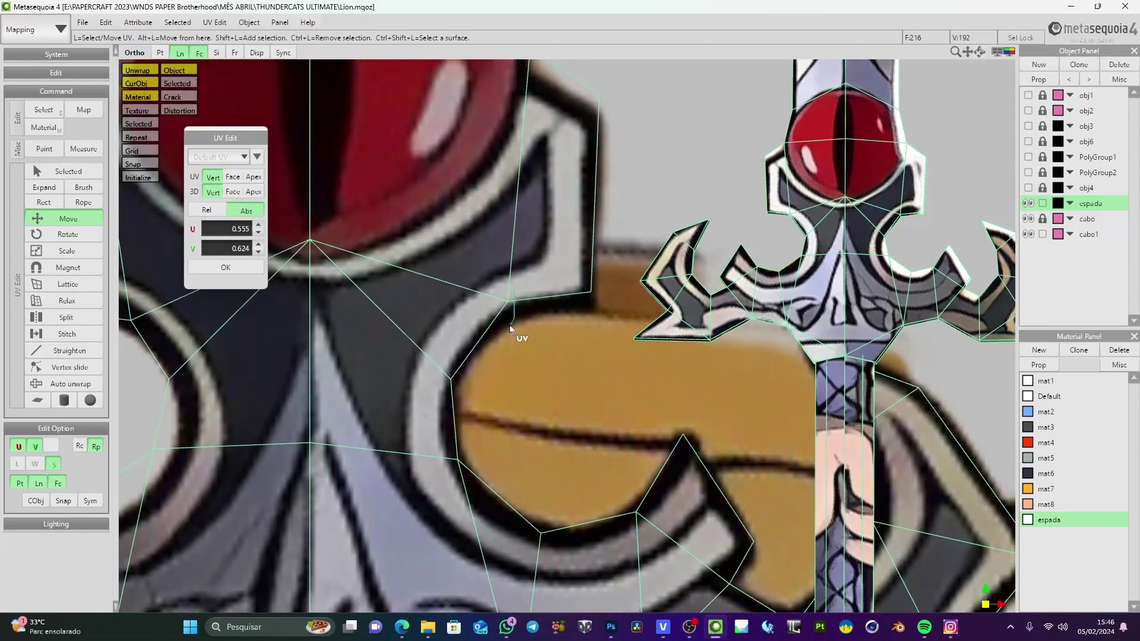
{"action": "mouse_move", "coordinate": [510, 327]}
{"action": "left_mouse_down"}
{"action": "mouse_move", "coordinate": [513, 301]}
{"action": "mouse_move", "coordinate": [516, 313]}
{"action": "left_mouse_up"}
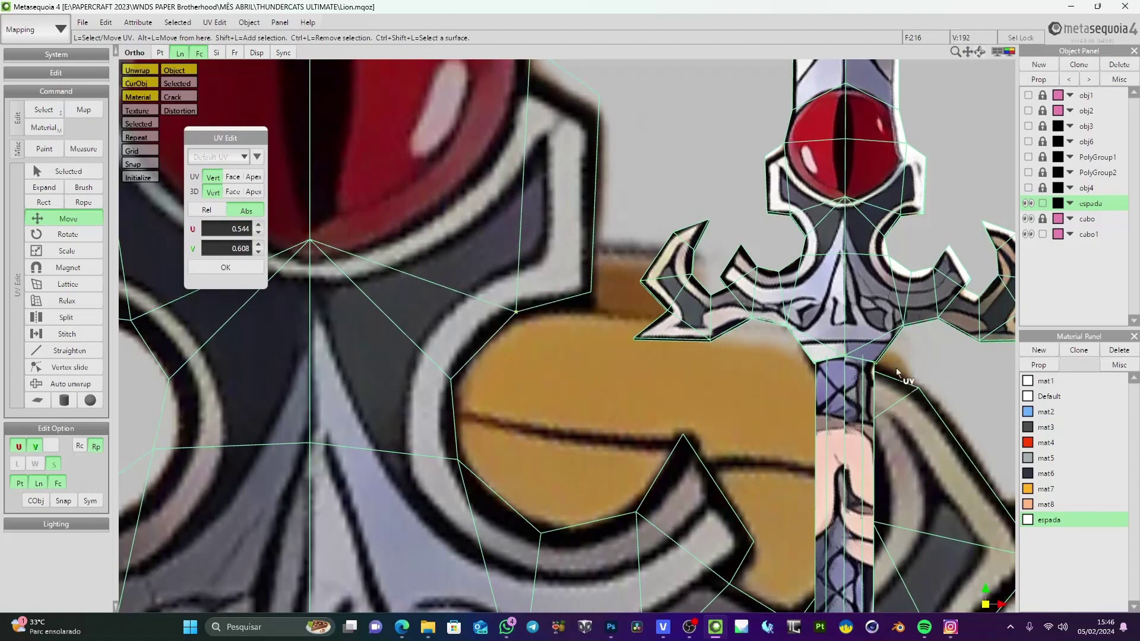
Fit the lower and upper outer corner UV vertices of the guard's right shoulder, beside the red eye, to the black outline
{"action": "middle_click_drag", "start_coordinate": [853, 277], "coordinate": [785, 417]}
{"action": "middle_click_drag", "start_coordinate": [579, 275], "coordinate": [558, 340]}
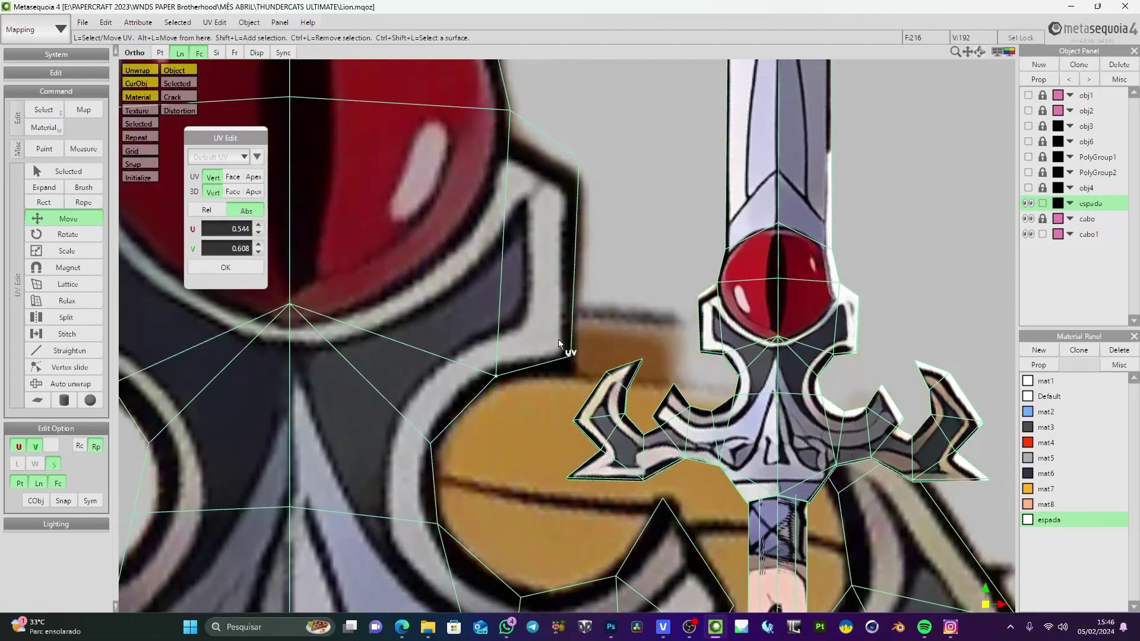
{"action": "left_click_drag", "start_coordinate": [571, 360], "coordinate": [572, 372]}
{"action": "middle_click_drag", "start_coordinate": [569, 256], "coordinate": [575, 333]}
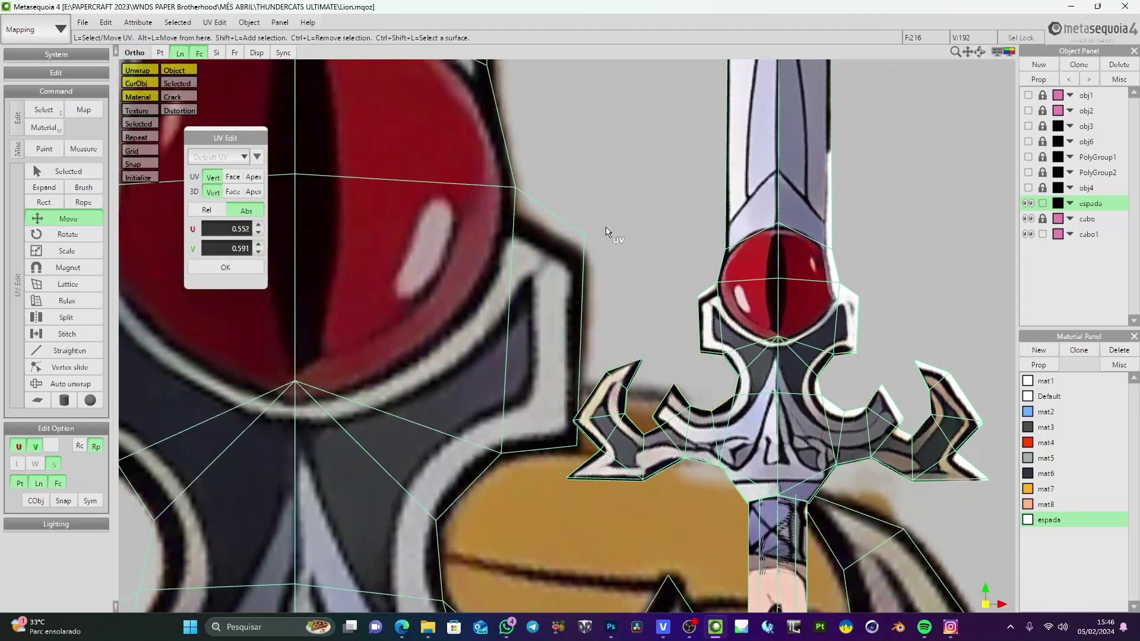
{"action": "left_click_drag", "start_coordinate": [580, 224], "coordinate": [507, 192]}
Move the UV vertex at the red eye's left side to about U 0.504, V 0.588 and lower the left shoulder's outer corner
{"action": "middle_click_drag", "start_coordinate": [363, 259], "coordinate": [585, 213]}
{"action": "middle_click_drag", "start_coordinate": [470, 253], "coordinate": [416, 230]}
{"action": "left_click", "coordinate": [449, 265]}
{"action": "scroll", "coordinate": [426, 230], "scroll_direction": "down", "scroll_amount": 5}
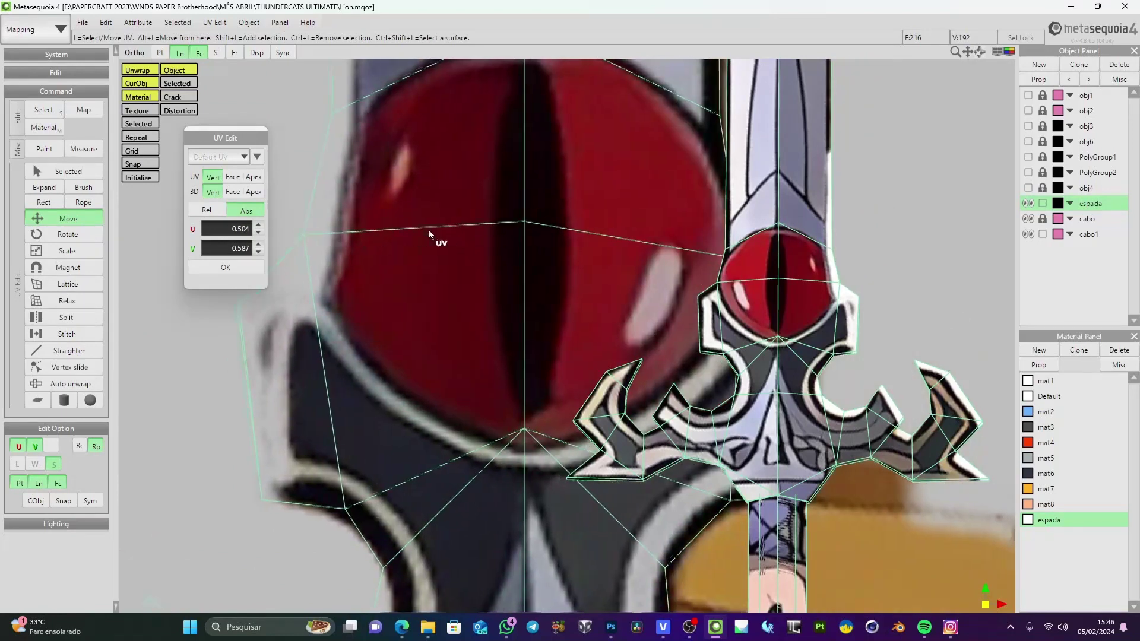
{"action": "middle_click_drag", "start_coordinate": [360, 196], "coordinate": [372, 239]}
{"action": "middle_click_drag", "start_coordinate": [546, 258], "coordinate": [497, 257]}
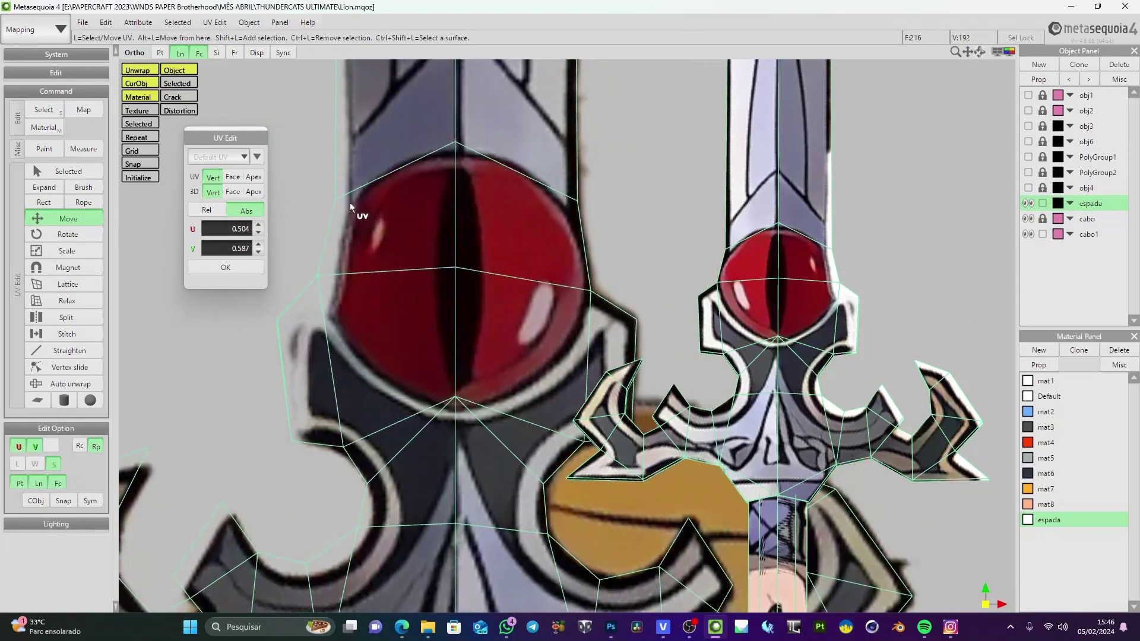
{"action": "middle_click_drag", "start_coordinate": [351, 204], "coordinate": [439, 302]}
{"action": "middle_click_drag", "start_coordinate": [389, 383], "coordinate": [348, 319]}
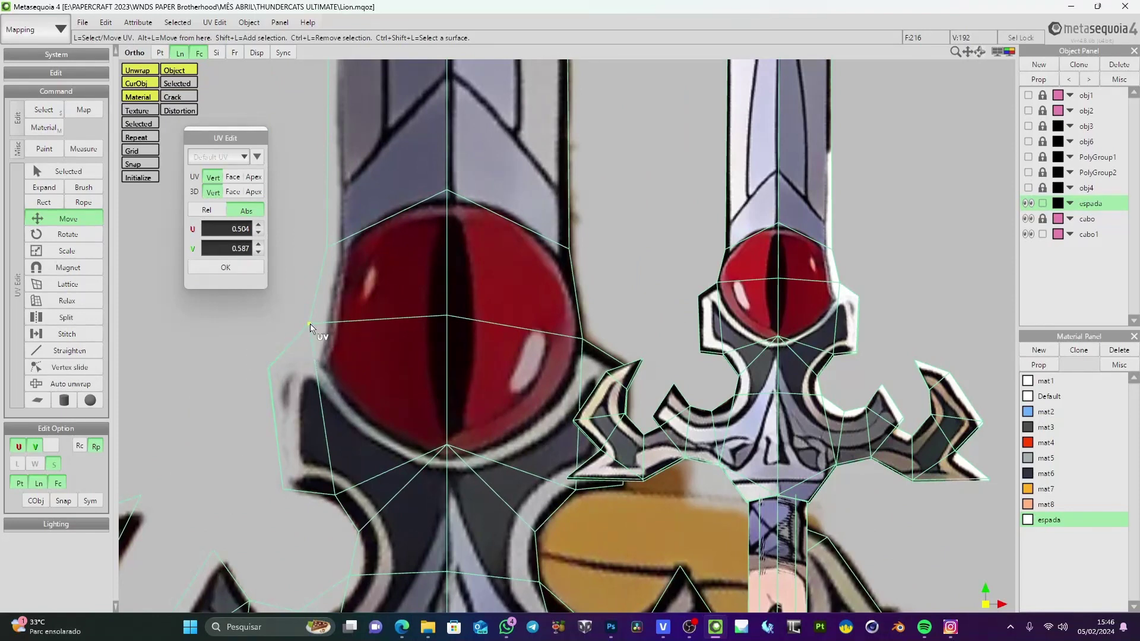
{"action": "left_click_drag", "start_coordinate": [310, 324], "coordinate": [308, 330]}
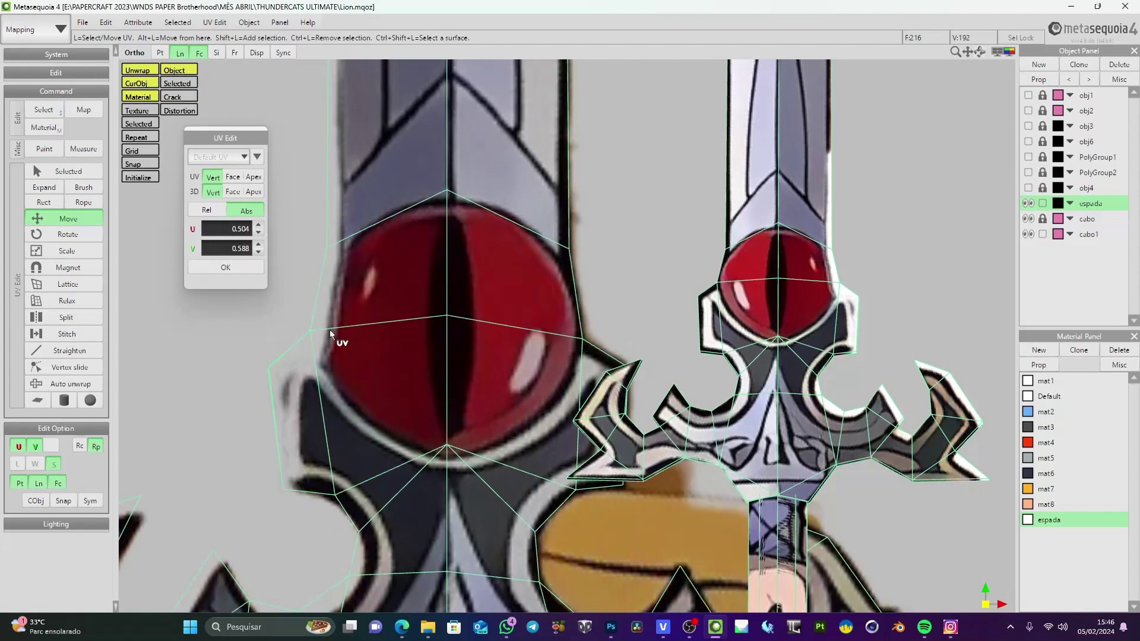
{"action": "middle_click_drag", "start_coordinate": [330, 329], "coordinate": [451, 295]}
{"action": "mouse_move", "coordinate": [409, 307]}
{"action": "left_mouse_down"}
{"action": "mouse_move", "coordinate": [405, 334]}
{"action": "mouse_move", "coordinate": [409, 316]}
{"action": "left_mouse_up"}
Fit the left horn's tip and upper outer UV vertices to the outline and move its outermost corner to about U 0.458, V 0.628
{"action": "middle_click_drag", "start_coordinate": [425, 391], "coordinate": [482, 215]}
{"action": "left_click_drag", "start_coordinate": [483, 219], "coordinate": [442, 262]}
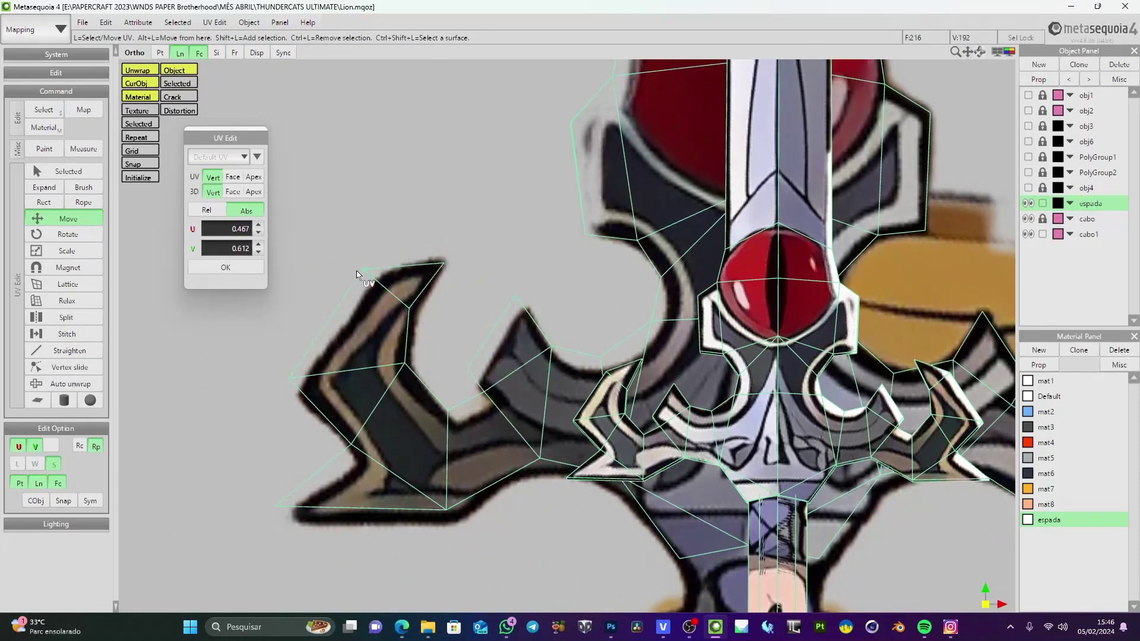
{"action": "left_click_drag", "start_coordinate": [364, 273], "coordinate": [376, 283]}
{"action": "mouse_move", "coordinate": [869, 431]}
{"action": "right_mouse_down"}
{"action": "mouse_move", "coordinate": [827, 433]}
{"action": "mouse_move", "coordinate": [866, 420]}
{"action": "right_mouse_up"}
{"action": "mouse_move", "coordinate": [297, 346]}
{"action": "left_mouse_down"}
{"action": "mouse_move", "coordinate": [284, 392]}
{"action": "mouse_move", "coordinate": [237, 397]}
{"action": "mouse_move", "coordinate": [273, 414]}
{"action": "mouse_move", "coordinate": [302, 398]}
{"action": "left_mouse_up"}
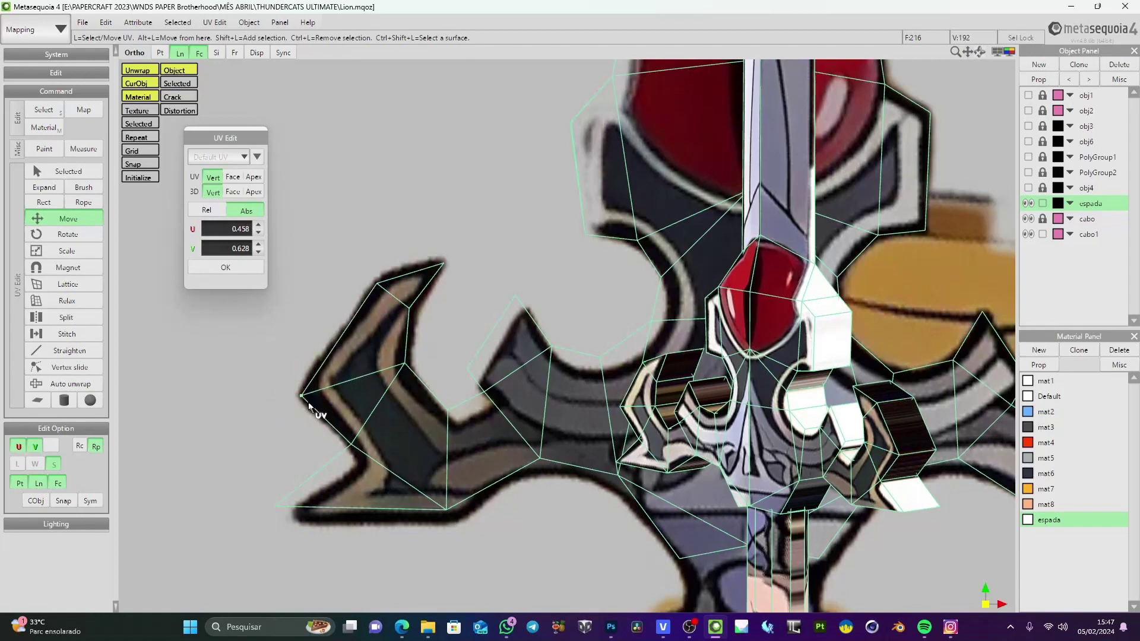
Move the left horn's lower notch UV vertex to about U 0.467, V 0.637 and the lower left point to about U 0.456, V 0.644
{"action": "middle_click_drag", "start_coordinate": [308, 403], "coordinate": [287, 320]}
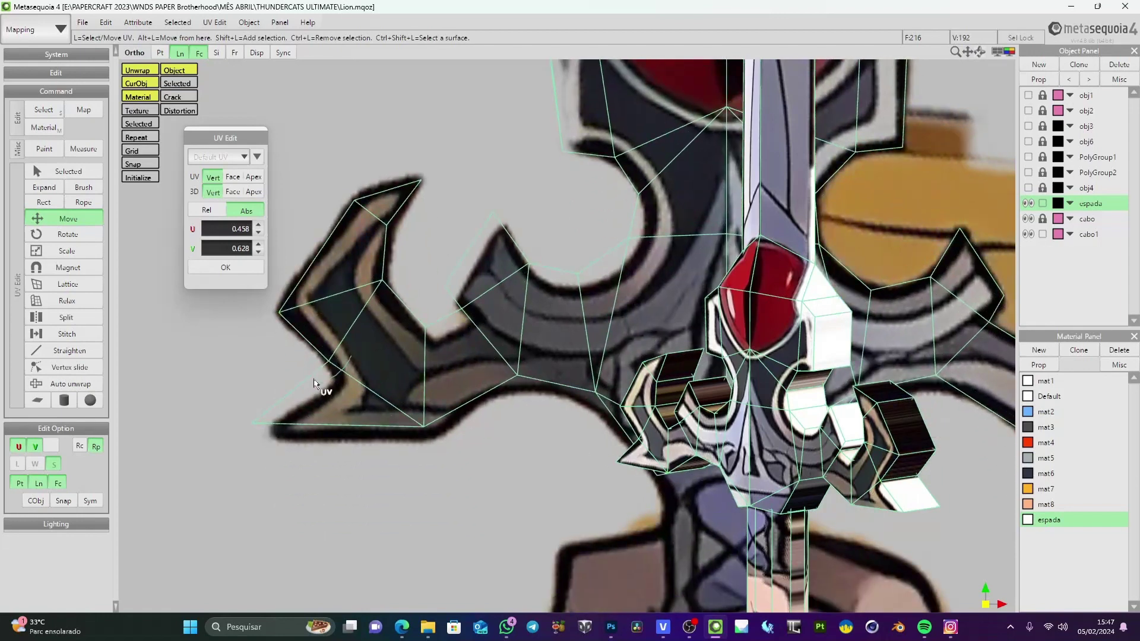
{"action": "left_click_drag", "start_coordinate": [333, 358], "coordinate": [341, 379]}
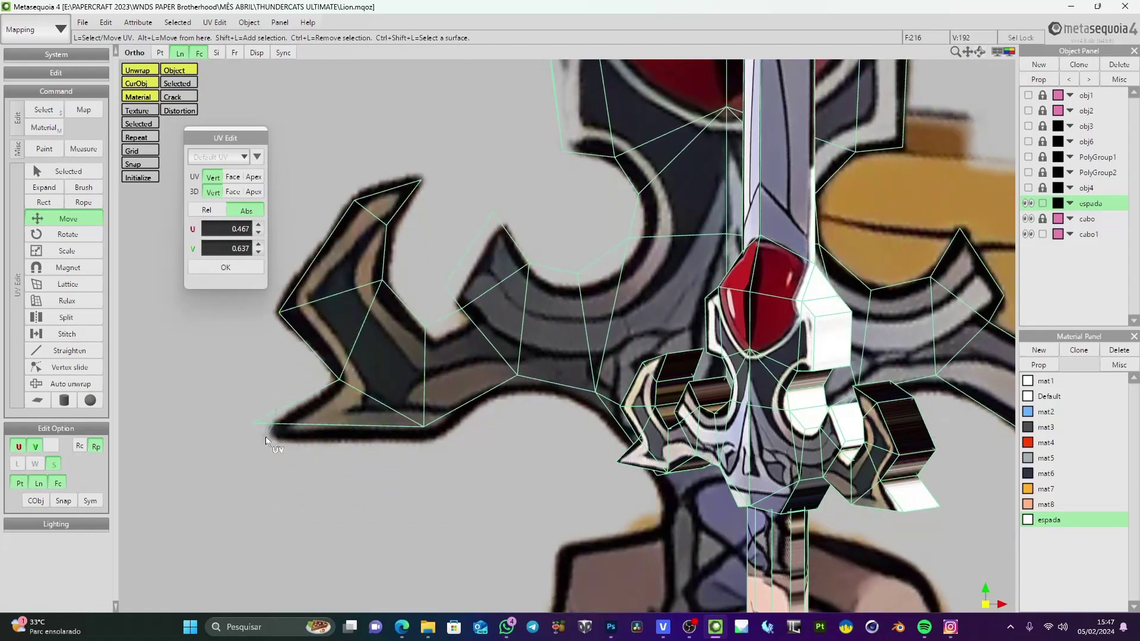
{"action": "left_click_drag", "start_coordinate": [257, 420], "coordinate": [275, 432]}
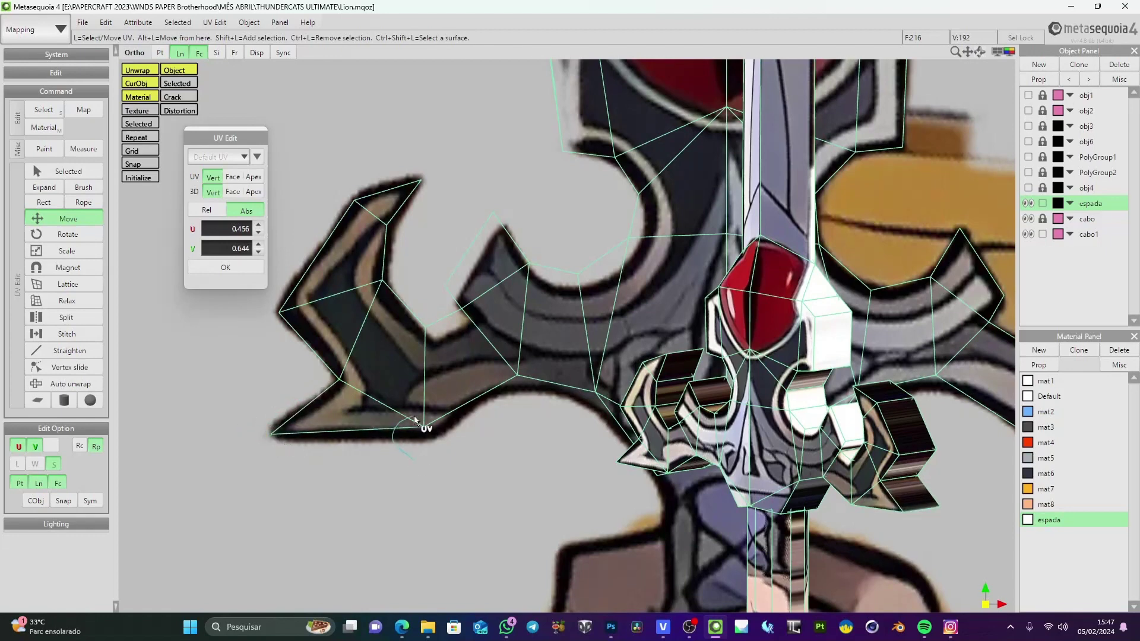
Lower the three UV vertices along the left arm's bottom edge onto the black outline, the innermost to about U 0.504, V 0.640
{"action": "left_click_drag", "start_coordinate": [414, 416], "coordinate": [430, 438]}
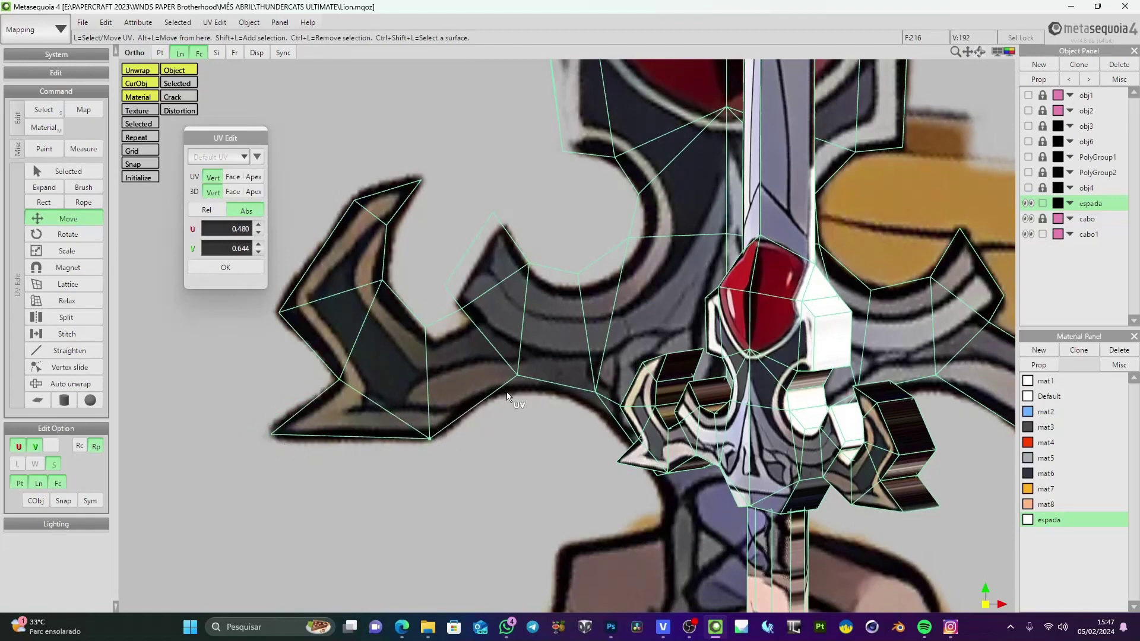
{"action": "left_click_drag", "start_coordinate": [517, 384], "coordinate": [517, 387]}
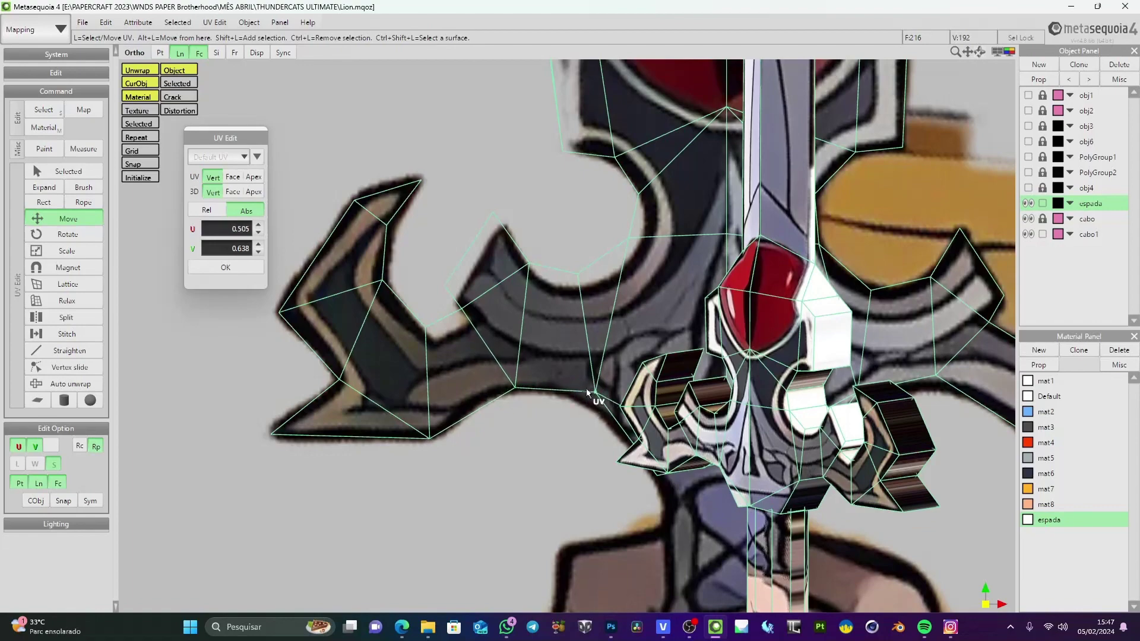
{"action": "left_click_drag", "start_coordinate": [595, 392], "coordinate": [592, 403]}
Pull the two UV vertices on the red eye's left side onto its outline and move the left shoulder's corner to about U 0.499, V 0.594
{"action": "right_click_drag", "start_coordinate": [623, 425], "coordinate": [806, 446]}
{"action": "left_click_drag", "start_coordinate": [808, 450], "coordinate": [571, 404]}
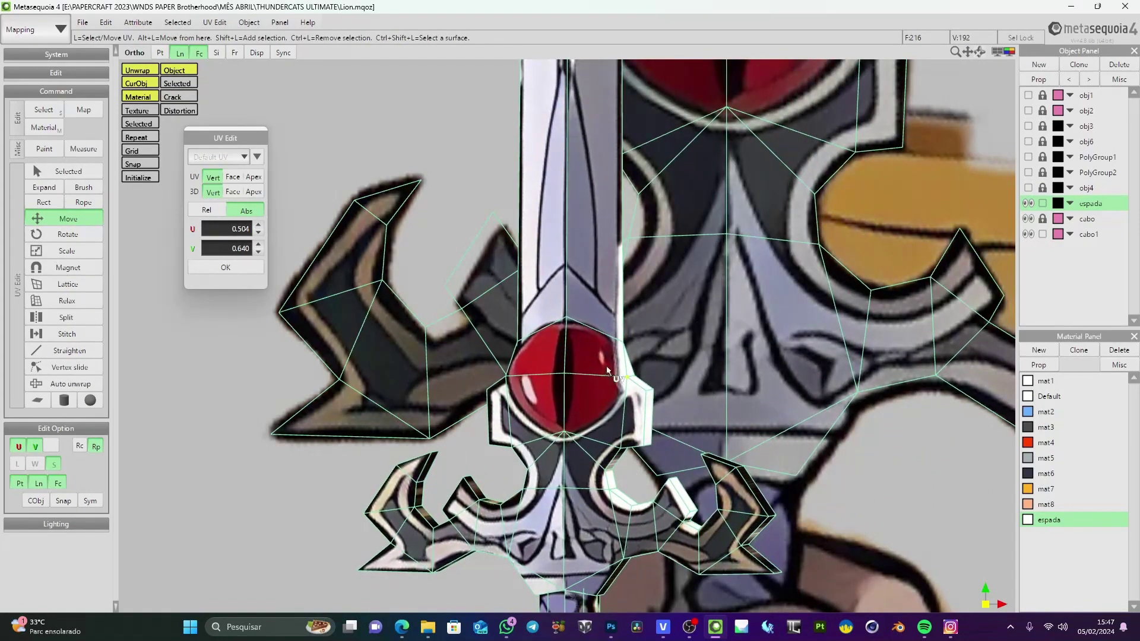
{"action": "scroll", "coordinate": [607, 370], "scroll_direction": "up", "scroll_amount": 5}
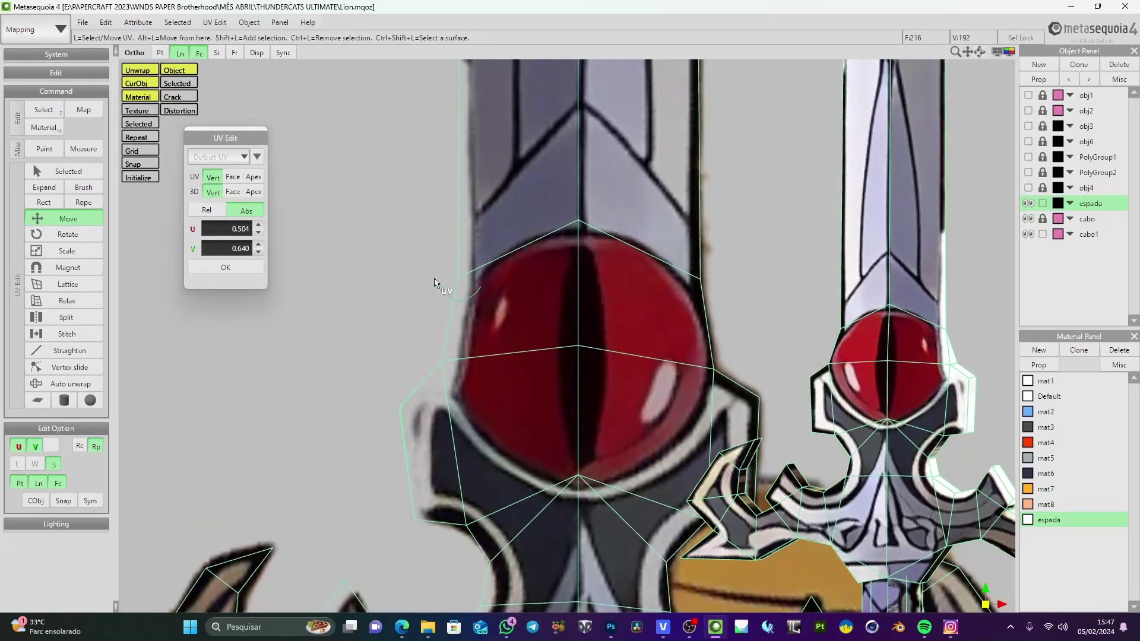
{"action": "left_click", "coordinate": [460, 274]}
{"action": "mouse_move", "coordinate": [460, 278]}
{"action": "left_mouse_down"}
{"action": "mouse_move", "coordinate": [480, 289]}
{"action": "mouse_move", "coordinate": [474, 280]}
{"action": "left_mouse_up"}
{"action": "left_click", "coordinate": [441, 361]}
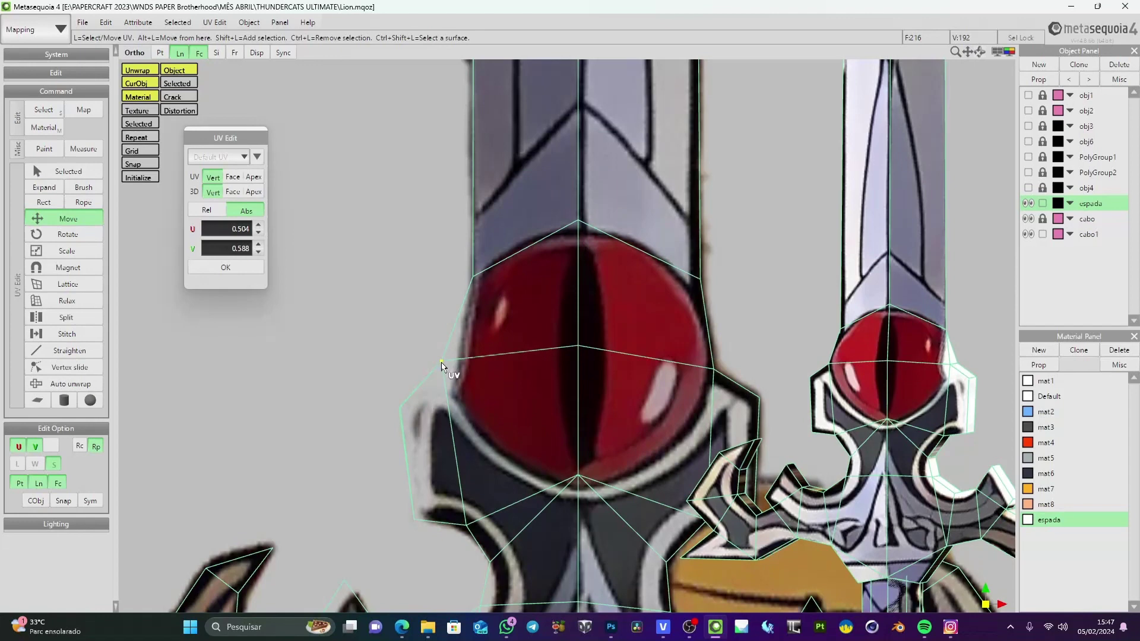
{"action": "left_click_drag", "start_coordinate": [441, 363], "coordinate": [453, 396]}
{"action": "right_click_drag", "start_coordinate": [880, 419], "coordinate": [921, 420]}
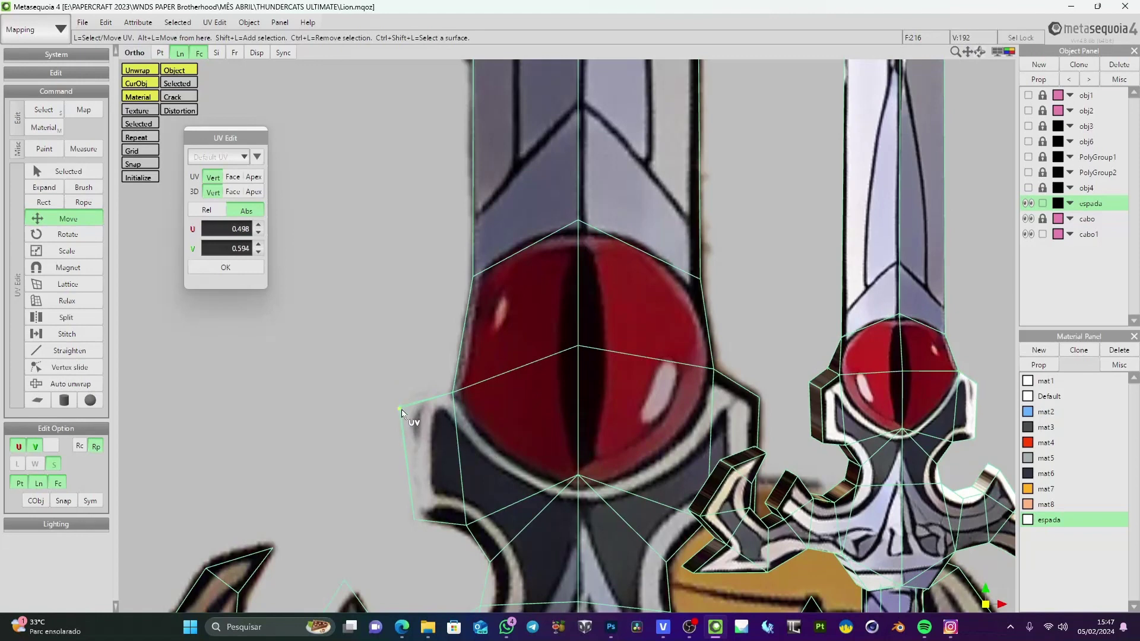
{"action": "left_click_drag", "start_coordinate": [401, 412], "coordinate": [411, 414]}
Examine the textured blade, guard and handle of the 3D sword from several angles
{"action": "right_click_drag", "start_coordinate": [858, 387], "coordinate": [879, 419]}
{"action": "scroll", "coordinate": [880, 419], "scroll_direction": "down", "scroll_amount": 4}
{"action": "right_click_drag", "start_coordinate": [784, 419], "coordinate": [680, 432]}
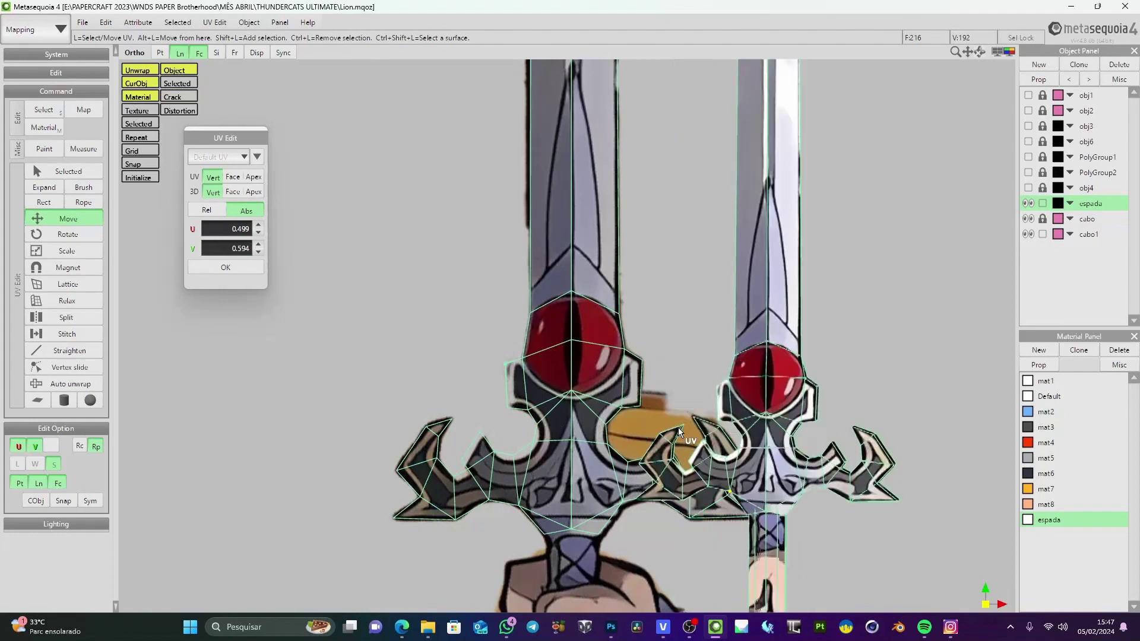
{"action": "scroll", "coordinate": [679, 432], "scroll_direction": "up", "scroll_amount": 3}
{"action": "middle_click_drag", "start_coordinate": [924, 416], "coordinate": [834, 402]}
{"action": "right_click_drag", "start_coordinate": [826, 423], "coordinate": [824, 361]}
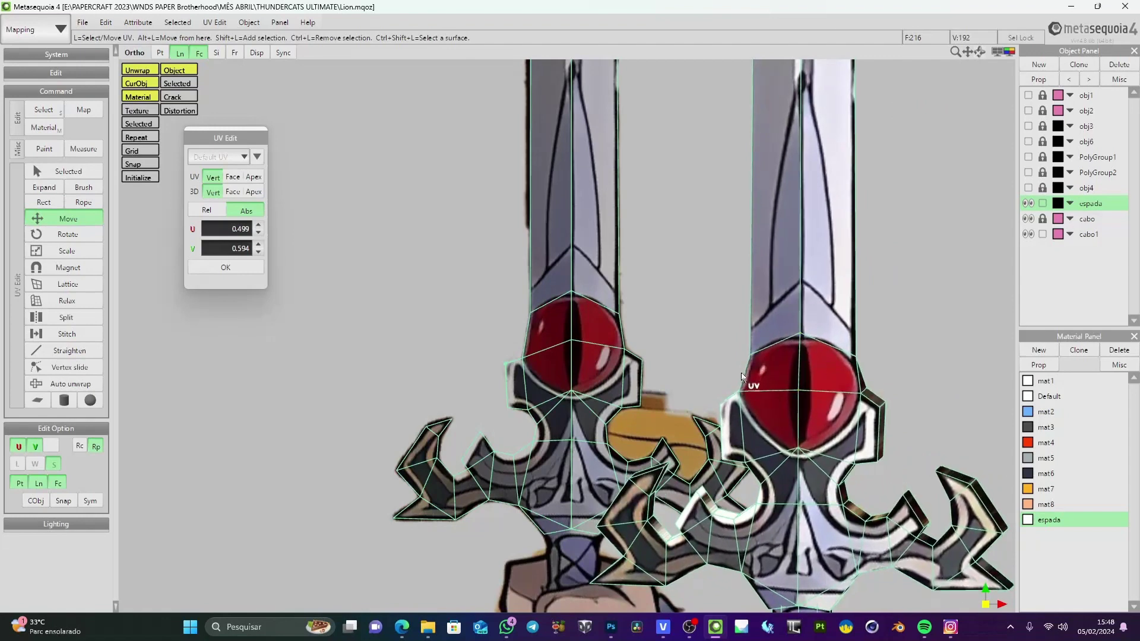
{"action": "middle_click_drag", "start_coordinate": [839, 414], "coordinate": [846, 203]}
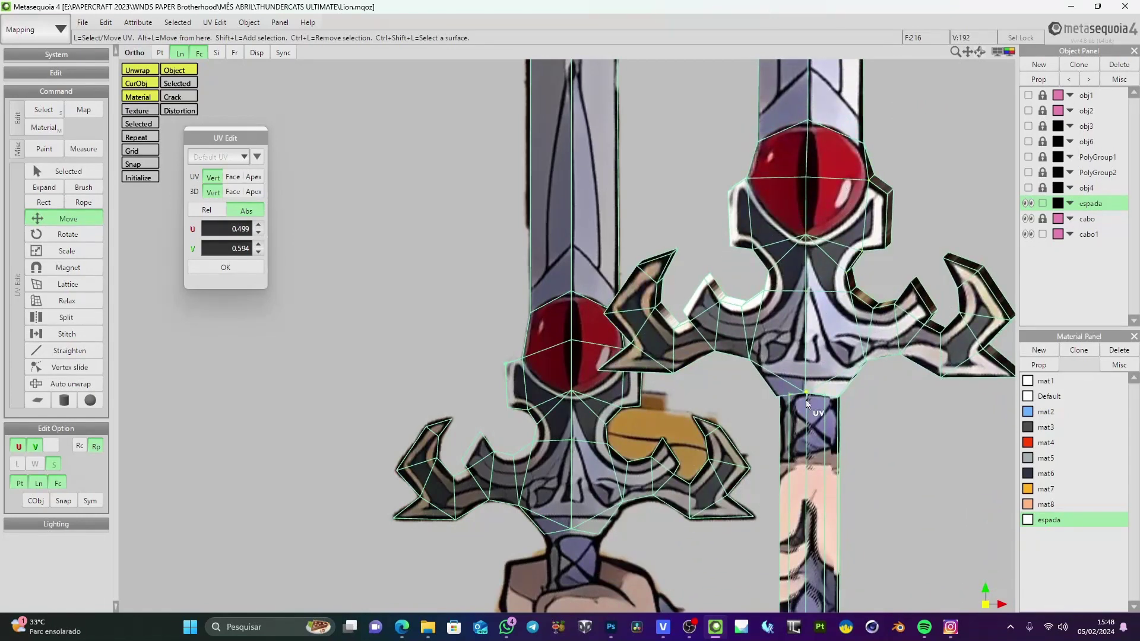
{"action": "right_click_drag", "start_coordinate": [807, 404], "coordinate": [805, 454]}
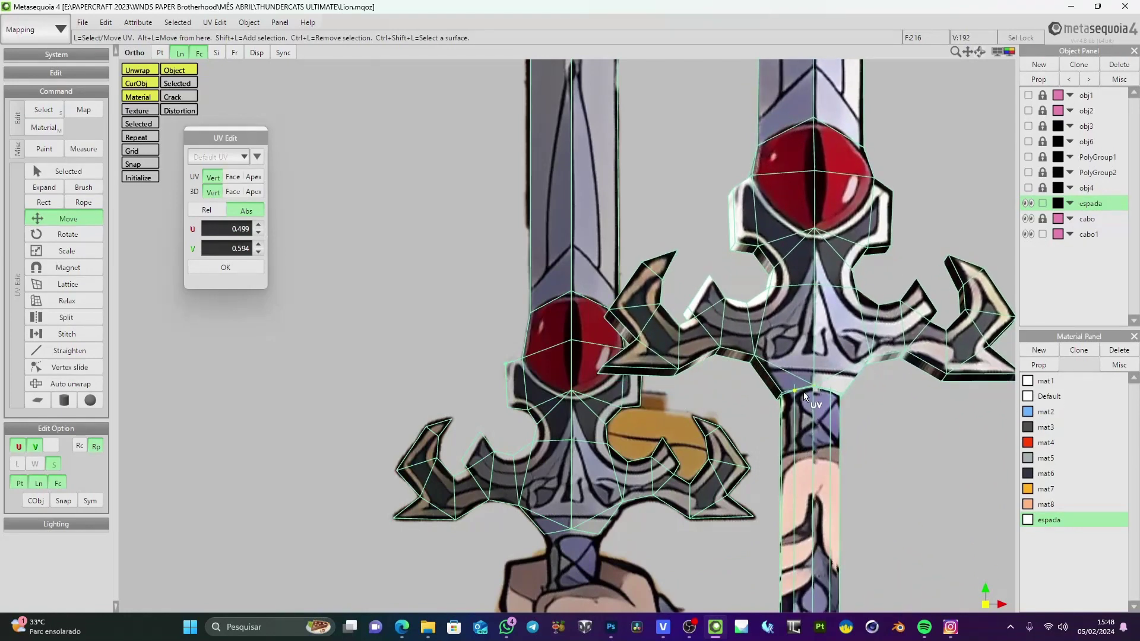
{"action": "right_click_drag", "start_coordinate": [804, 396], "coordinate": [758, 428]}
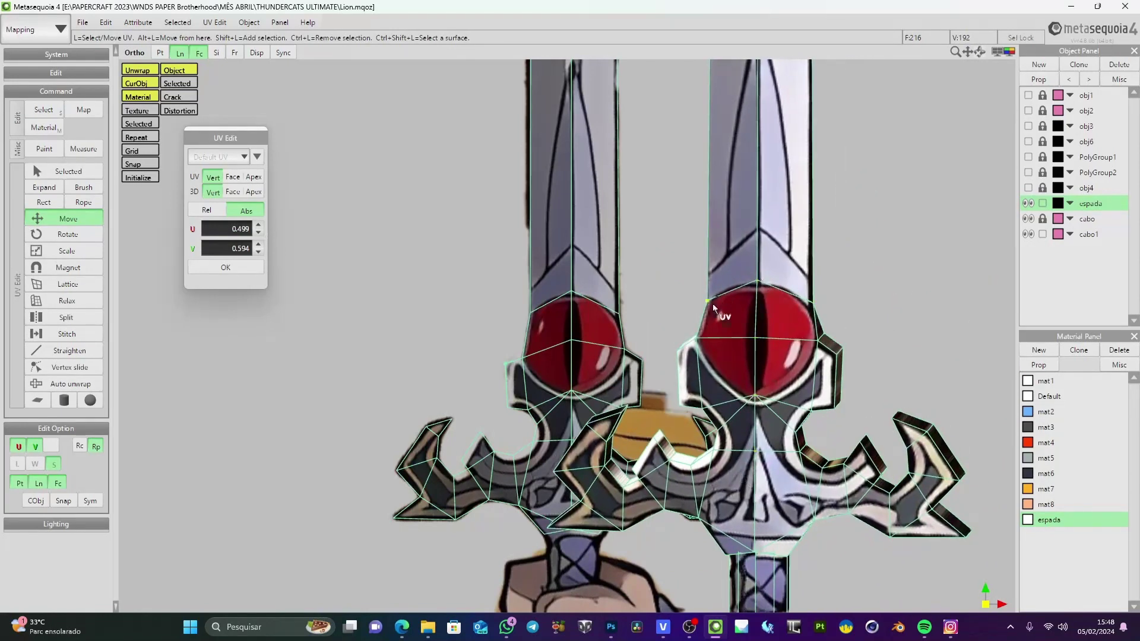
{"action": "mouse_move", "coordinate": [751, 381]}
{"action": "right_mouse_down"}
{"action": "mouse_move", "coordinate": [688, 375]}
{"action": "mouse_move", "coordinate": [766, 377]}
{"action": "right_mouse_up"}
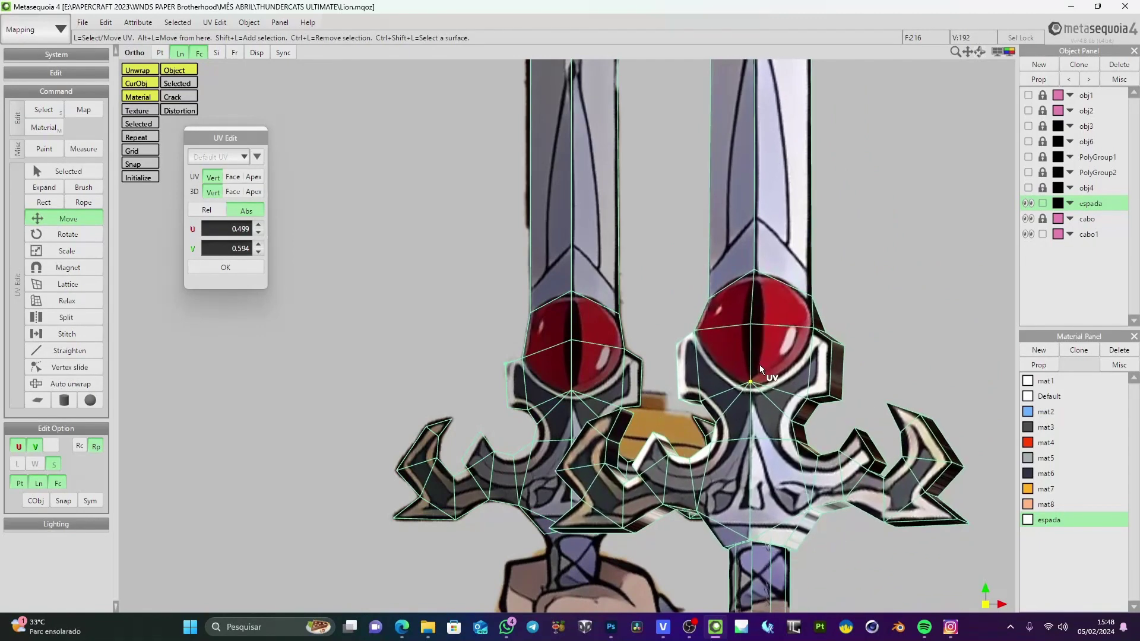
{"action": "scroll", "coordinate": [766, 377], "scroll_direction": "down", "scroll_amount": 2}
{"action": "right_click_drag", "start_coordinate": [699, 420], "coordinate": [669, 446]}
Return to the Modeling (Icon) layout with a single enlarged perspective view and hide the edge lines
{"action": "left_click", "coordinate": [33, 28]}
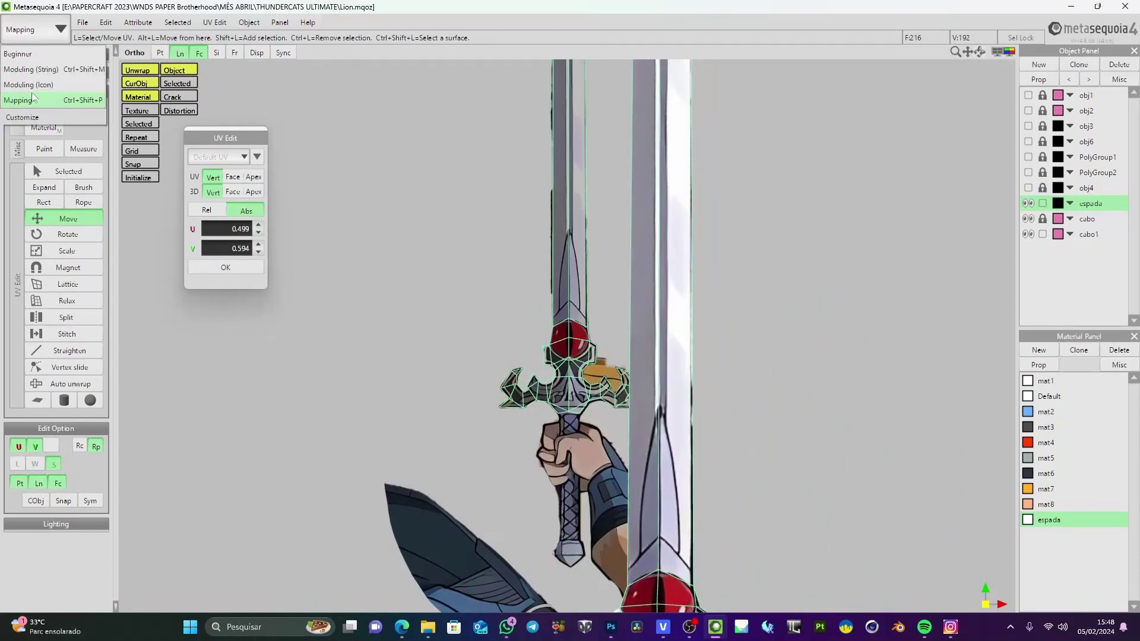
{"action": "left_click", "coordinate": [39, 88]}
{"action": "left_click", "coordinate": [1002, 53]}
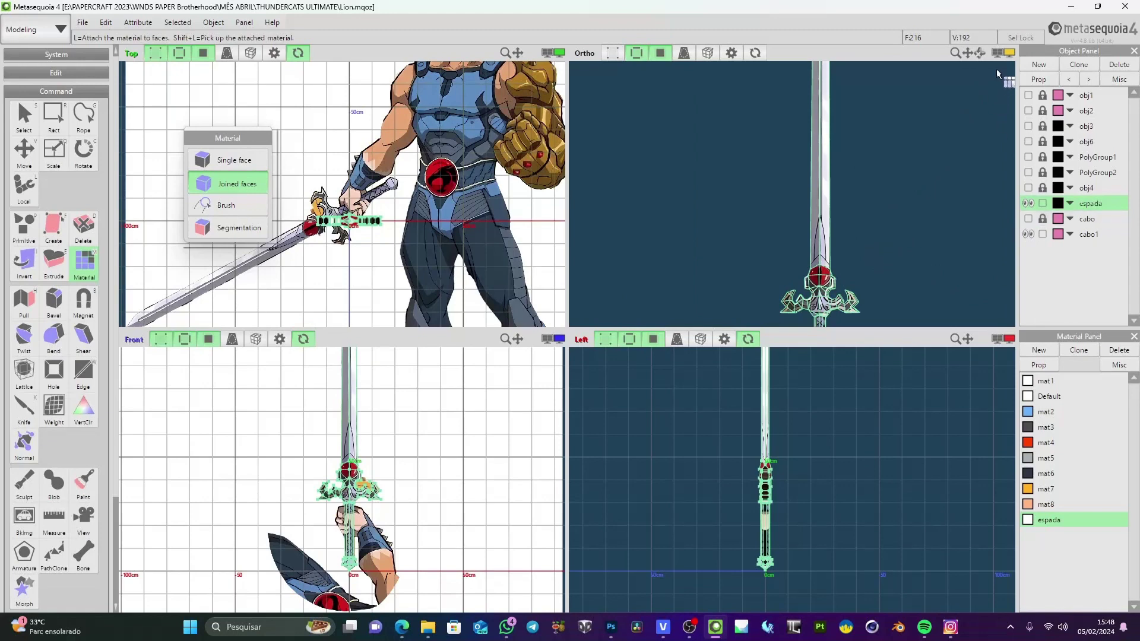
{"action": "left_click", "coordinate": [1008, 54]}
{"action": "scroll", "coordinate": [752, 394], "scroll_direction": "down", "scroll_amount": 5}
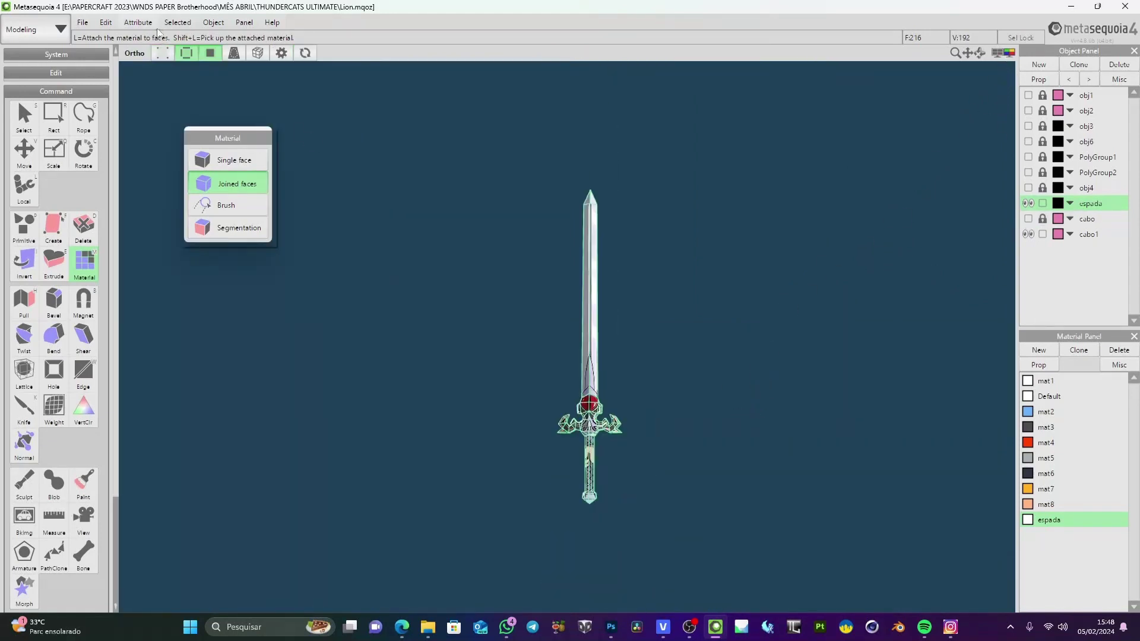
{"action": "left_click", "coordinate": [185, 53]}
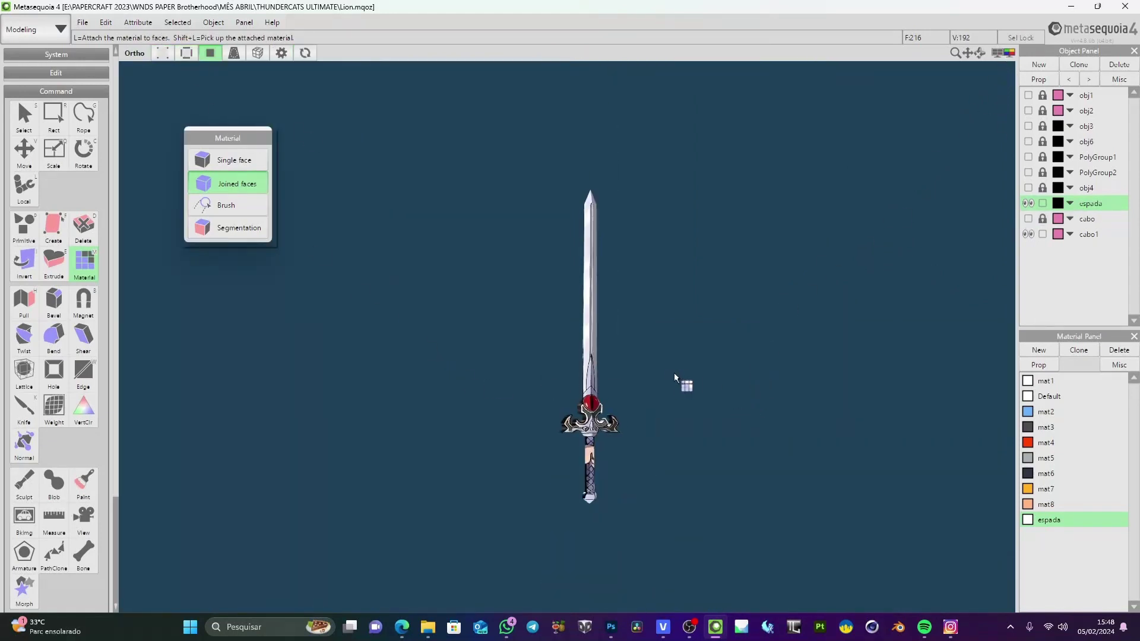
Inspect the hand artwork mapped on the sword's handle and switch to the lion.jpg texture in Photoshop
{"action": "right_click_drag", "start_coordinate": [674, 372], "coordinate": [642, 366]}
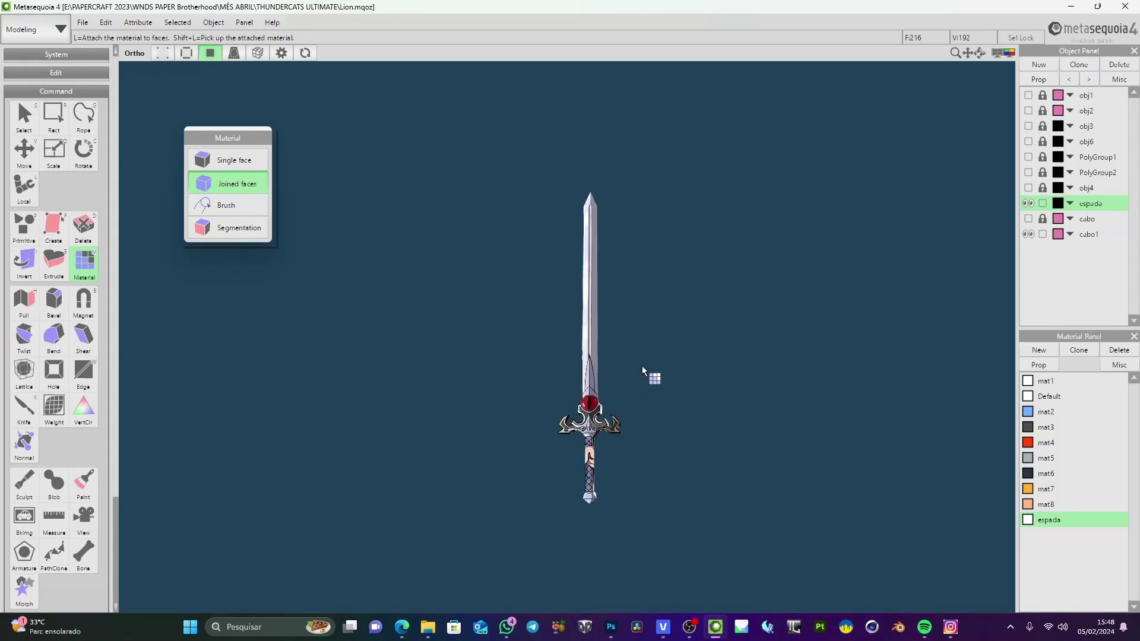
{"action": "scroll", "coordinate": [559, 487], "scroll_direction": "up", "scroll_amount": 5}
{"action": "middle_click_drag", "start_coordinate": [559, 486], "coordinate": [525, 172]}
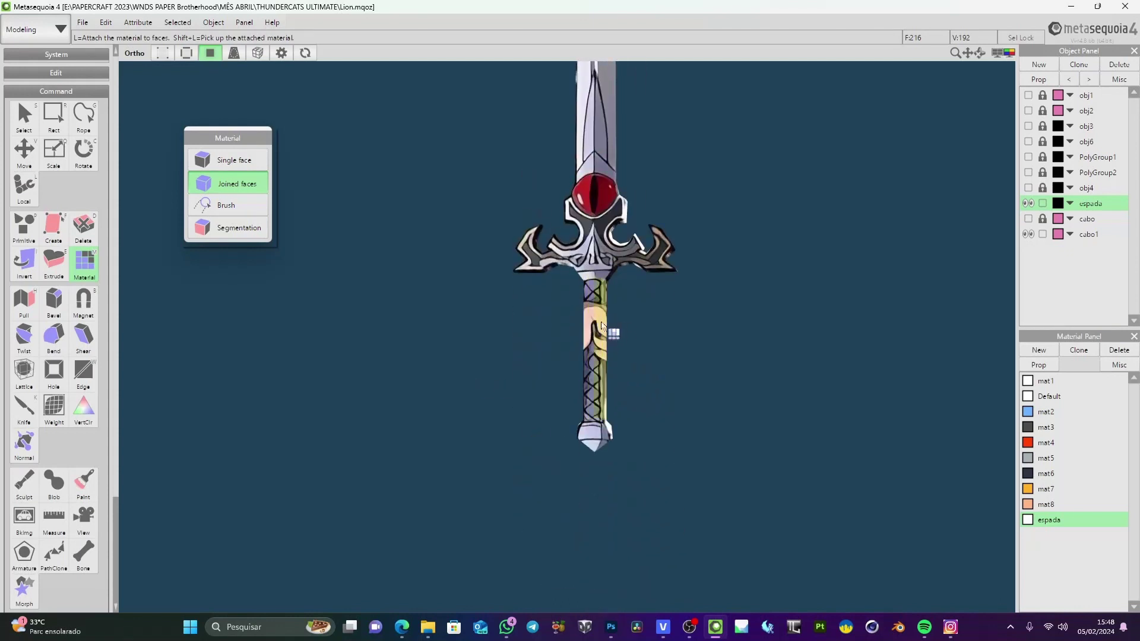
{"action": "right_click_drag", "start_coordinate": [602, 326], "coordinate": [635, 398]}
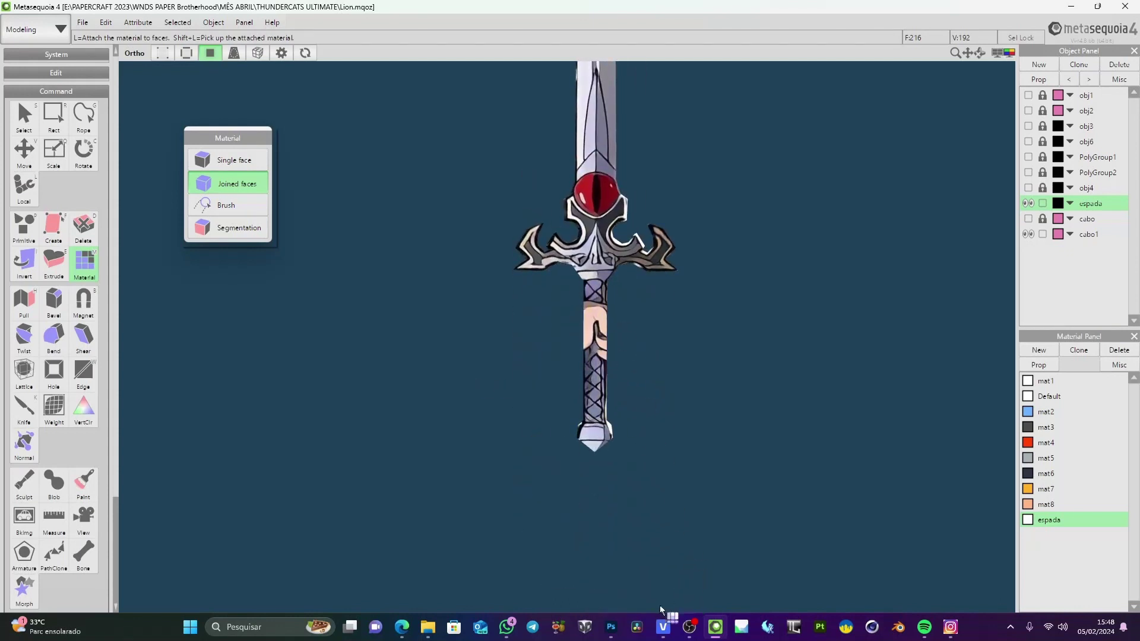
{"action": "left_click", "coordinate": [611, 627]}
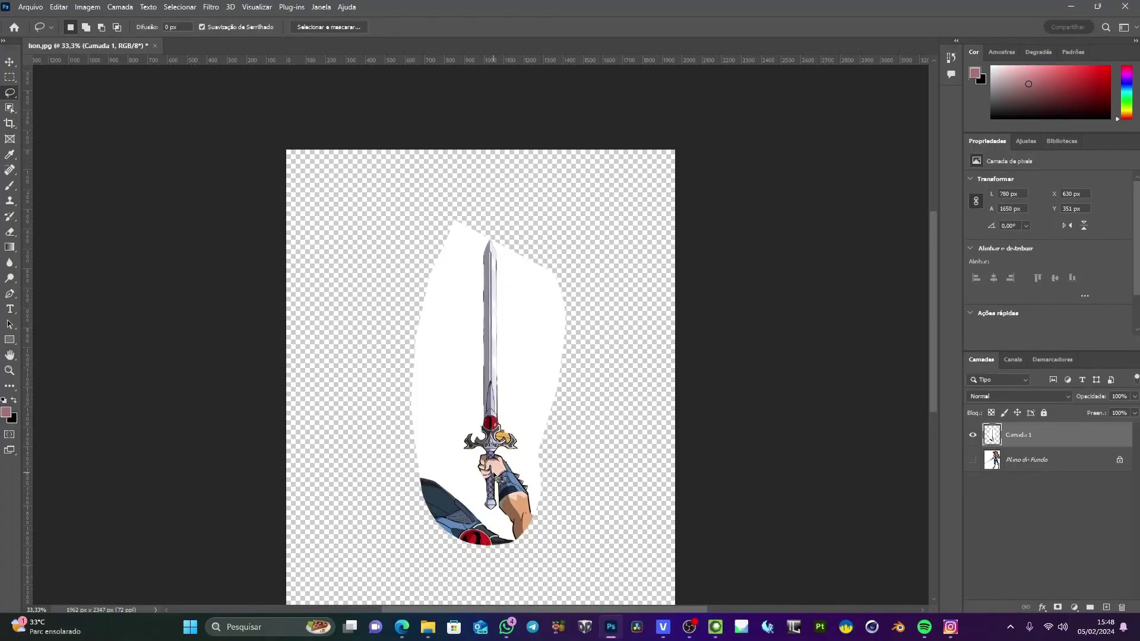
Copy a rectangular section of the lattice-wrapped handle below the hand, about 47 × 98 px, to a new layer
{"action": "scroll", "coordinate": [494, 473], "scroll_direction": "down", "scroll_amount": 1}
{"action": "scroll", "coordinate": [493, 471], "scroll_direction": "up", "scroll_amount": 6, "text": "alt"}
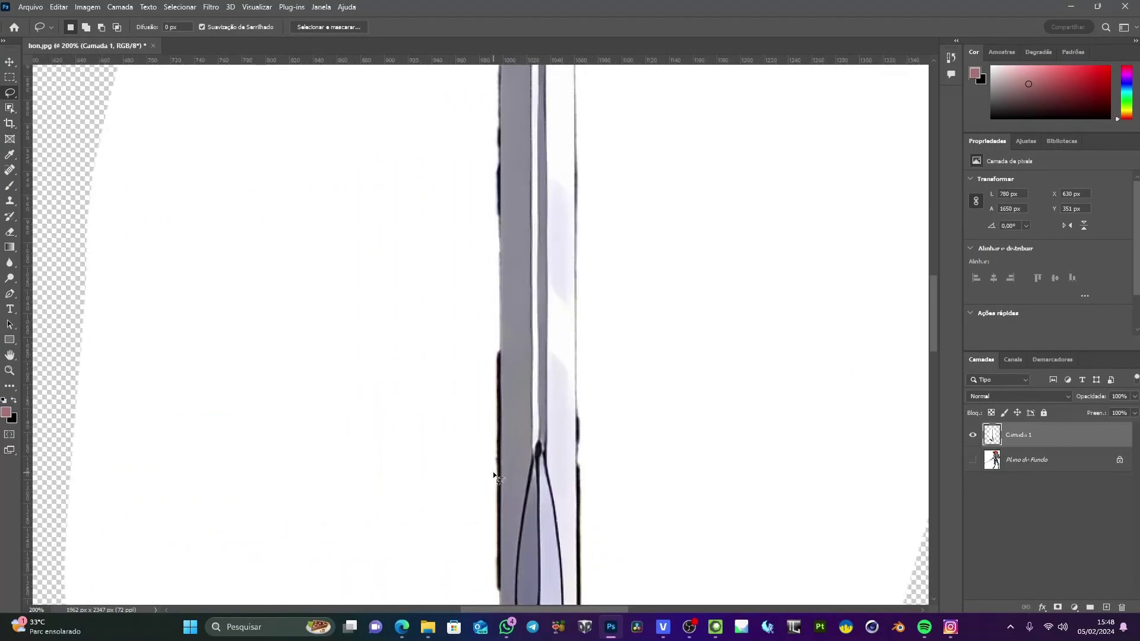
{"action": "left_click_drag", "start_coordinate": [489, 532], "coordinate": [486, 72]}
{"action": "left_click_drag", "start_coordinate": [545, 554], "coordinate": [526, 406]}
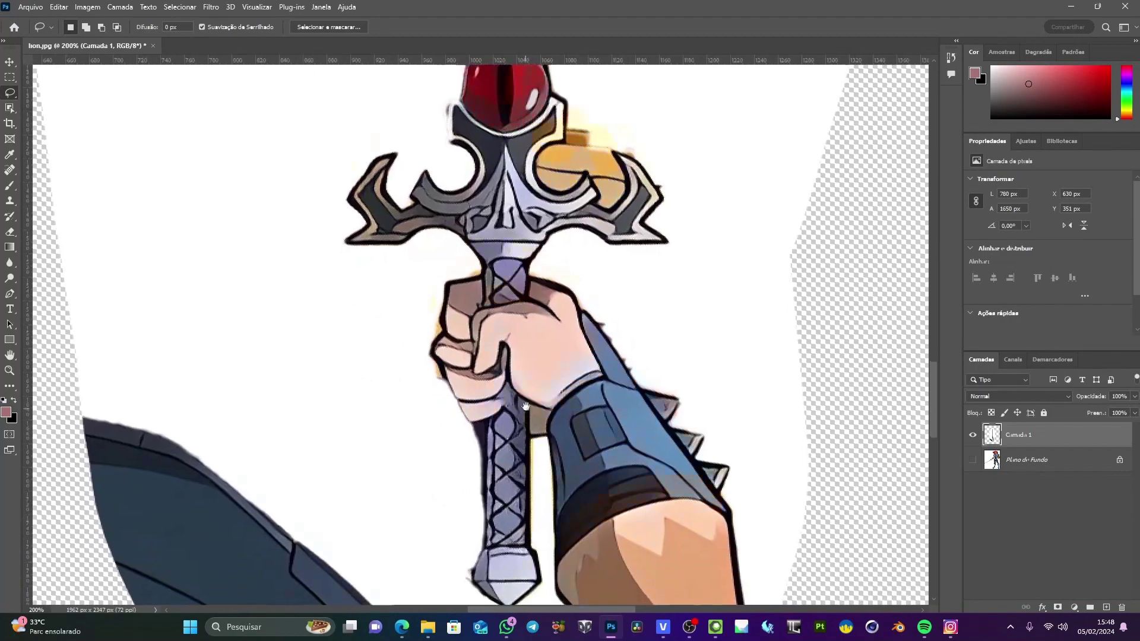
{"action": "scroll", "coordinate": [526, 402], "scroll_direction": "up", "scroll_amount": 1, "text": "alt"}
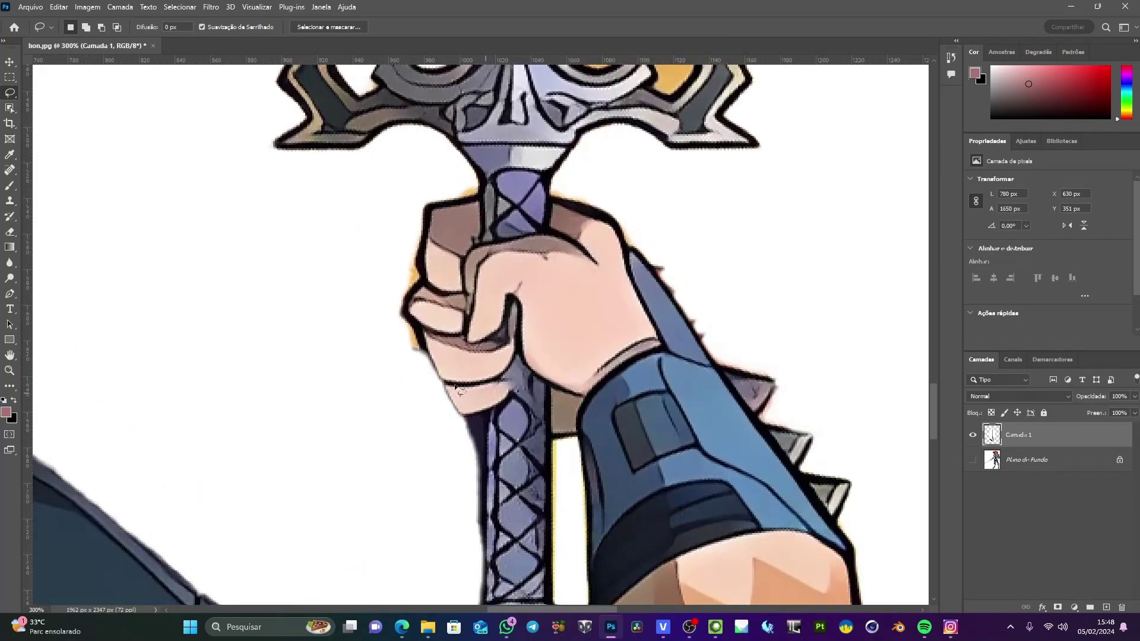
{"action": "left_click", "coordinate": [10, 186]}
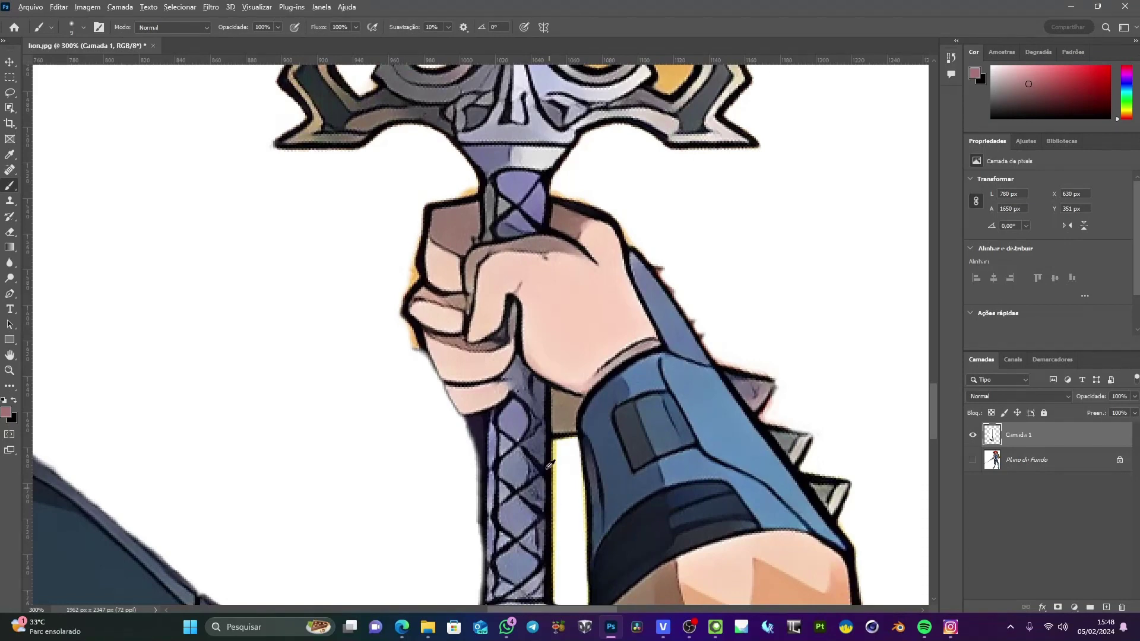
{"action": "left_click", "coordinate": [10, 78]}
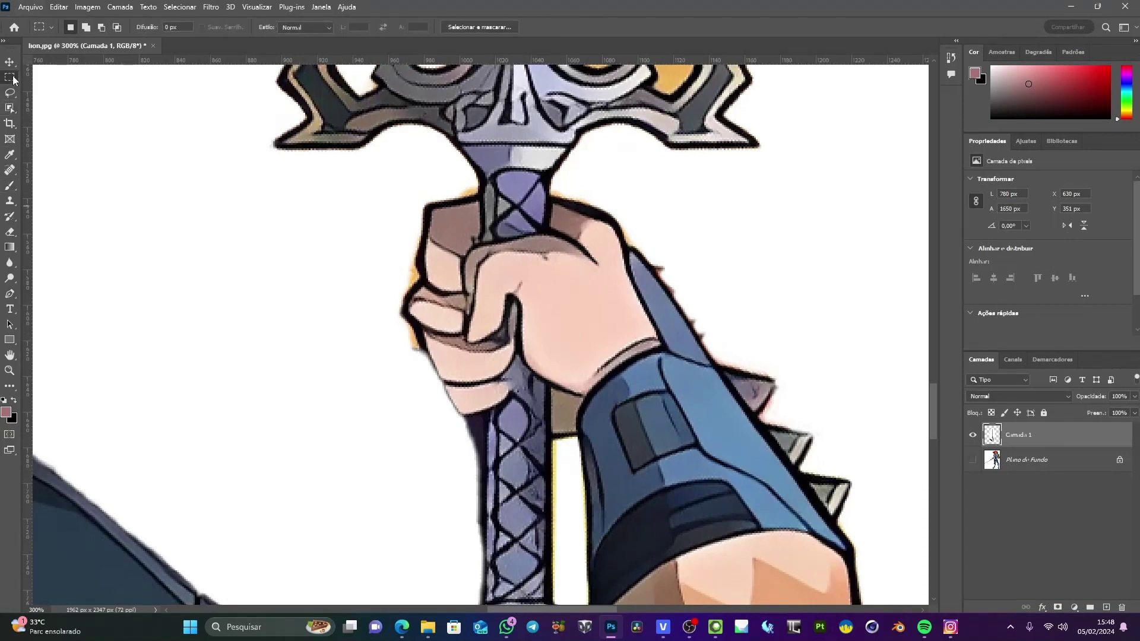
{"action": "left_click_drag", "start_coordinate": [563, 486], "coordinate": [578, 332]}
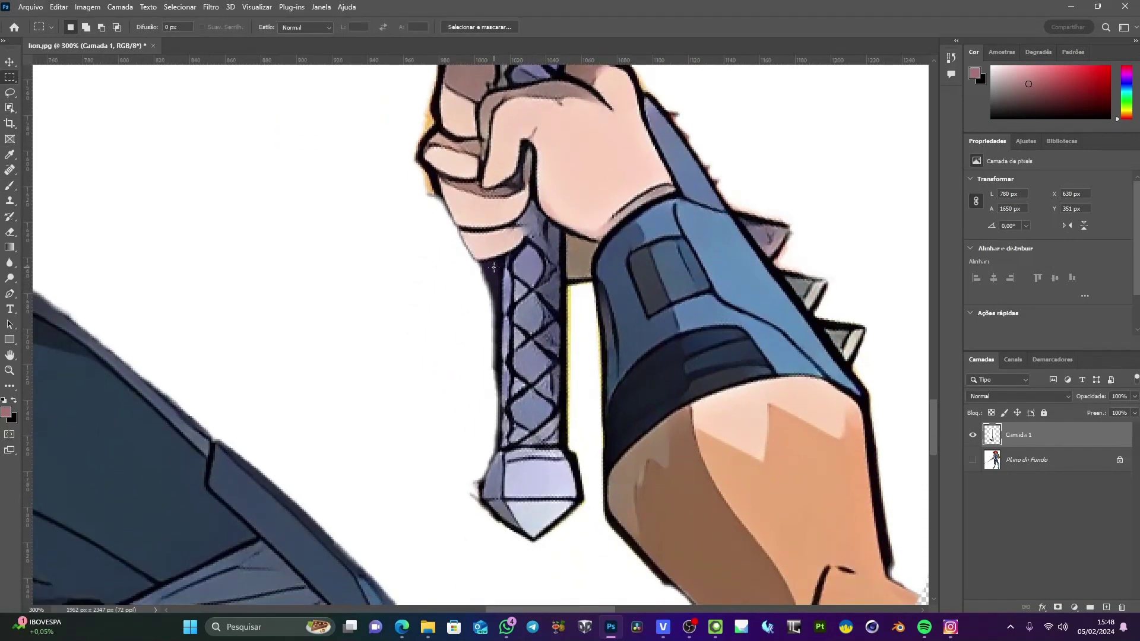
{"action": "left_click_drag", "start_coordinate": [488, 264], "coordinate": [570, 438]}
{"action": "key", "text": "ctrl+j"}
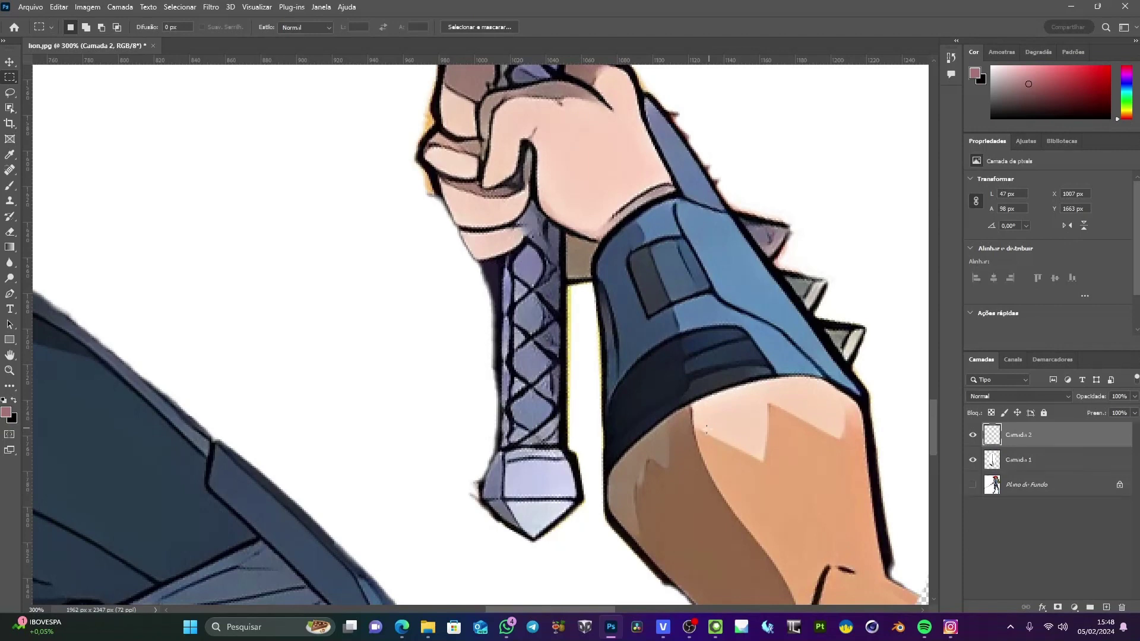
{"action": "left_click", "coordinate": [973, 461]}
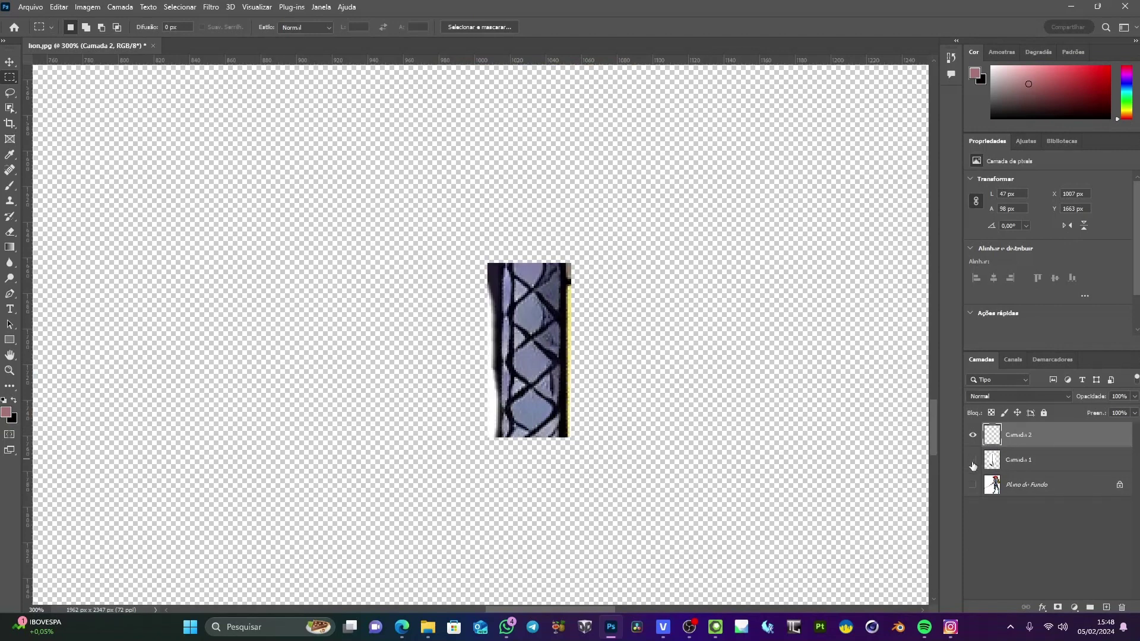
{"action": "left_click", "coordinate": [974, 461]}
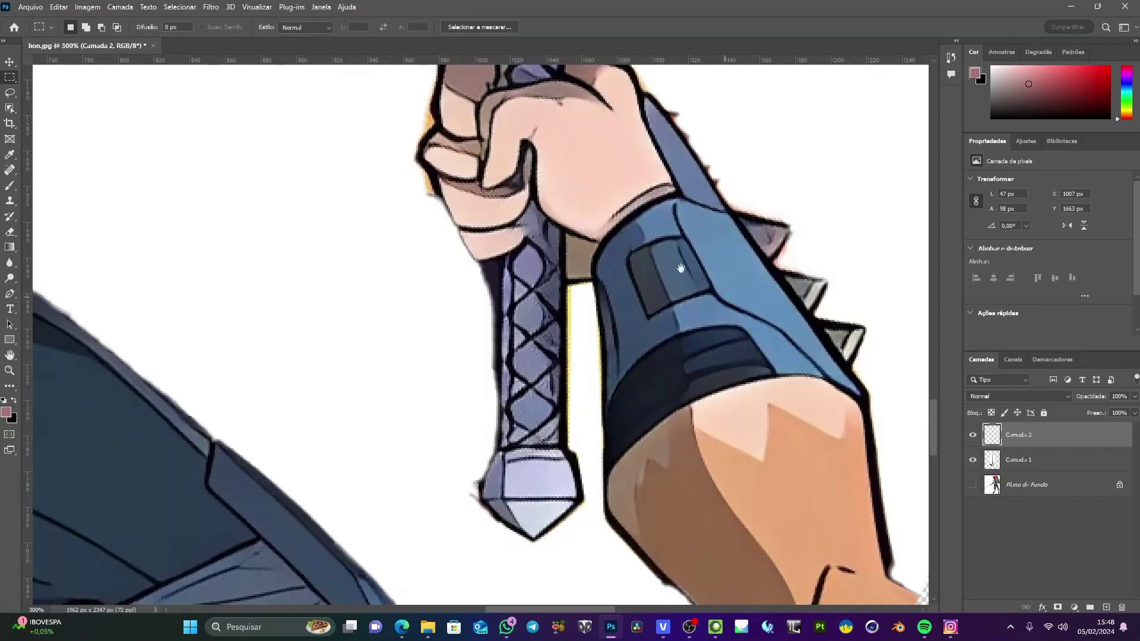
Move the copied wrap section up over the hand to about X 1007, Y 1555 px, aligned with the handle's lattice
{"action": "key", "text": "ctrl+t"}
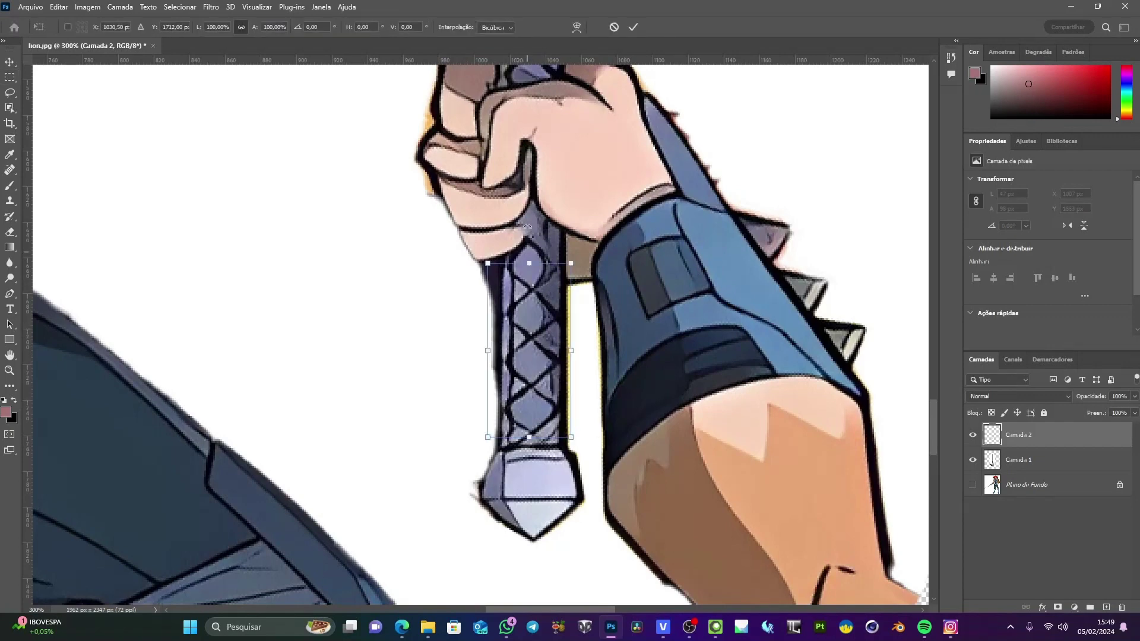
{"action": "left_click_drag", "start_coordinate": [535, 292], "coordinate": [533, 124]}
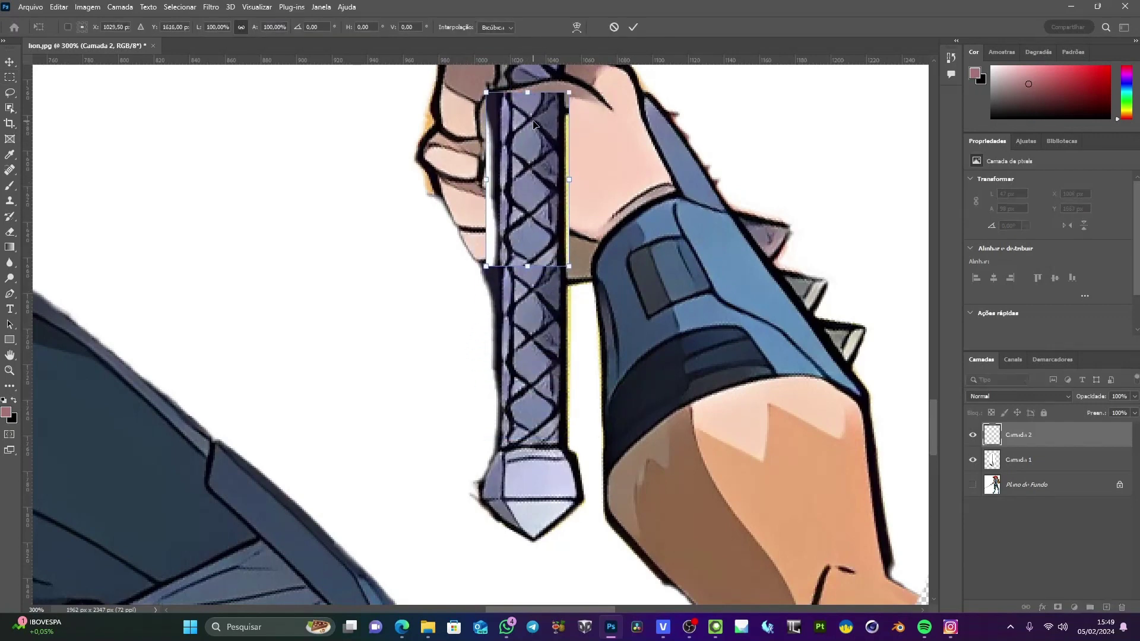
{"action": "left_click_drag", "start_coordinate": [932, 424], "coordinate": [935, 400]}
{"action": "mouse_move", "coordinate": [536, 398]}
{"action": "left_mouse_down"}
{"action": "mouse_move", "coordinate": [539, 360]}
{"action": "mouse_move", "coordinate": [538, 405]}
{"action": "left_mouse_up"}
{"action": "key", "text": "Return"}
{"action": "key", "text": "m"}
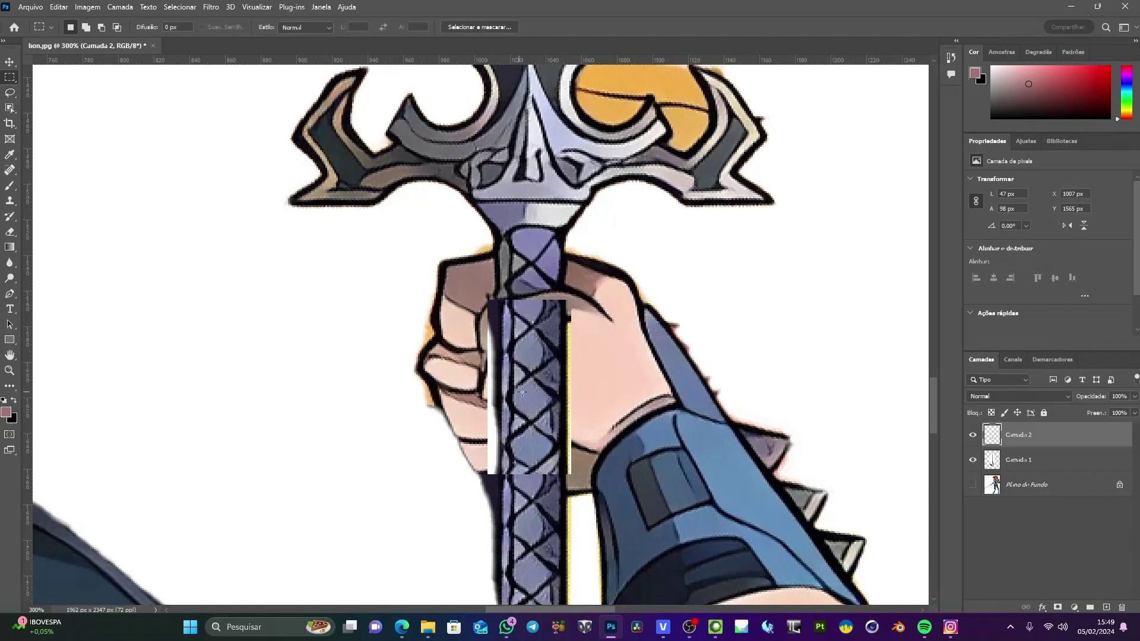
{"action": "key", "text": "ctrl+t"}
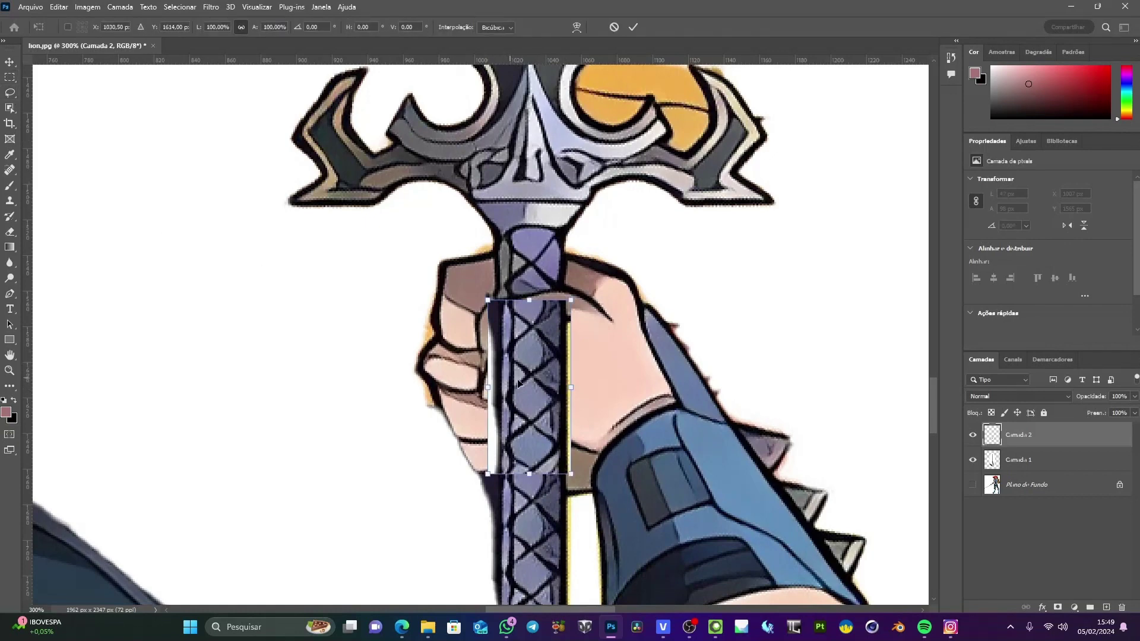
{"action": "mouse_move", "coordinate": [518, 383]}
{"action": "left_mouse_down"}
{"action": "mouse_move", "coordinate": [518, 306]}
{"action": "mouse_move", "coordinate": [519, 366]}
{"action": "left_mouse_up"}
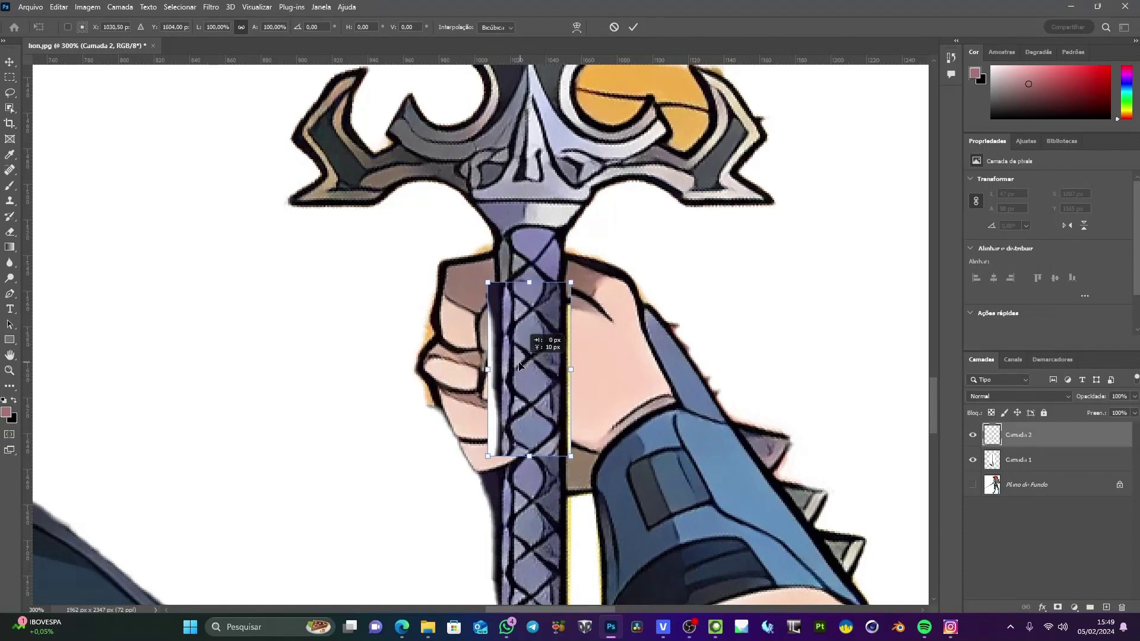
{"action": "key", "text": "Return"}
{"action": "key", "text": "m"}
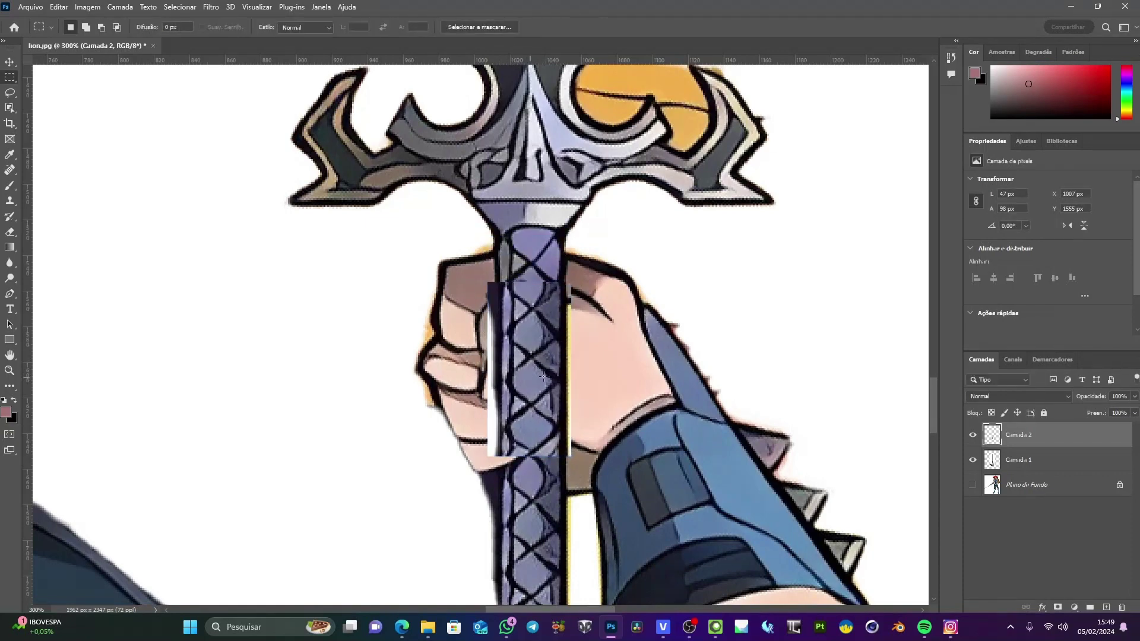
Soften the upper and lower edges of the copied wrap section with a 13 px eraser at 0% hardness
{"action": "left_click", "coordinate": [9, 233]}
{"action": "left_click", "coordinate": [70, 228]}
{"action": "mouse_move", "coordinate": [497, 268]}
{"action": "left_mouse_down"}
{"action": "mouse_move", "coordinate": [476, 286]}
{"action": "mouse_move", "coordinate": [497, 271]}
{"action": "left_mouse_up"}
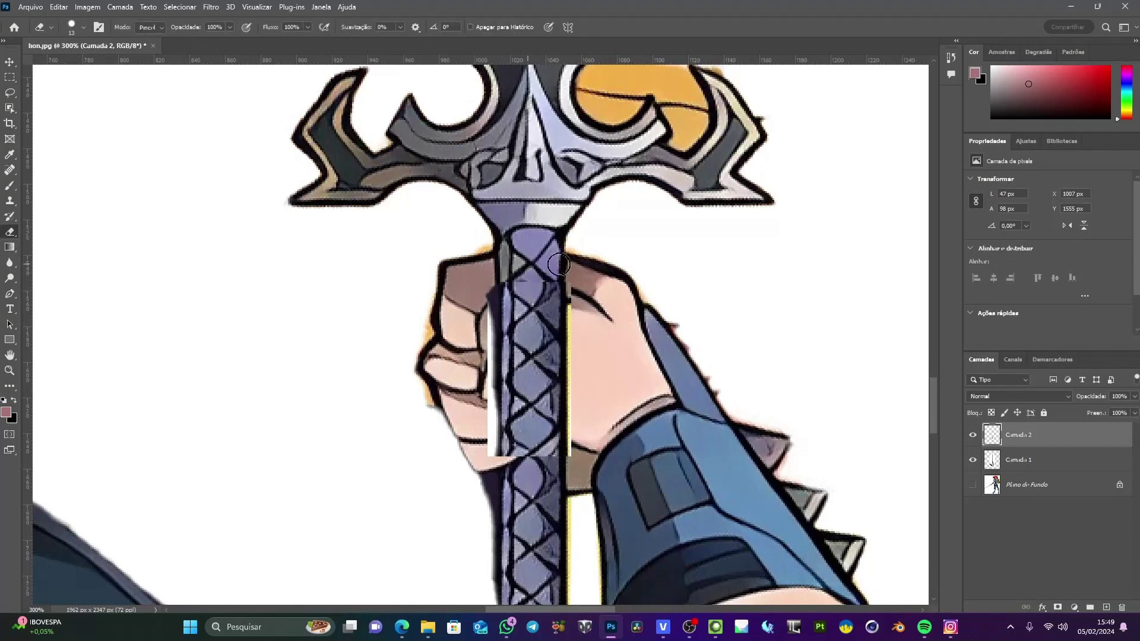
{"action": "left_click", "coordinate": [83, 27]}
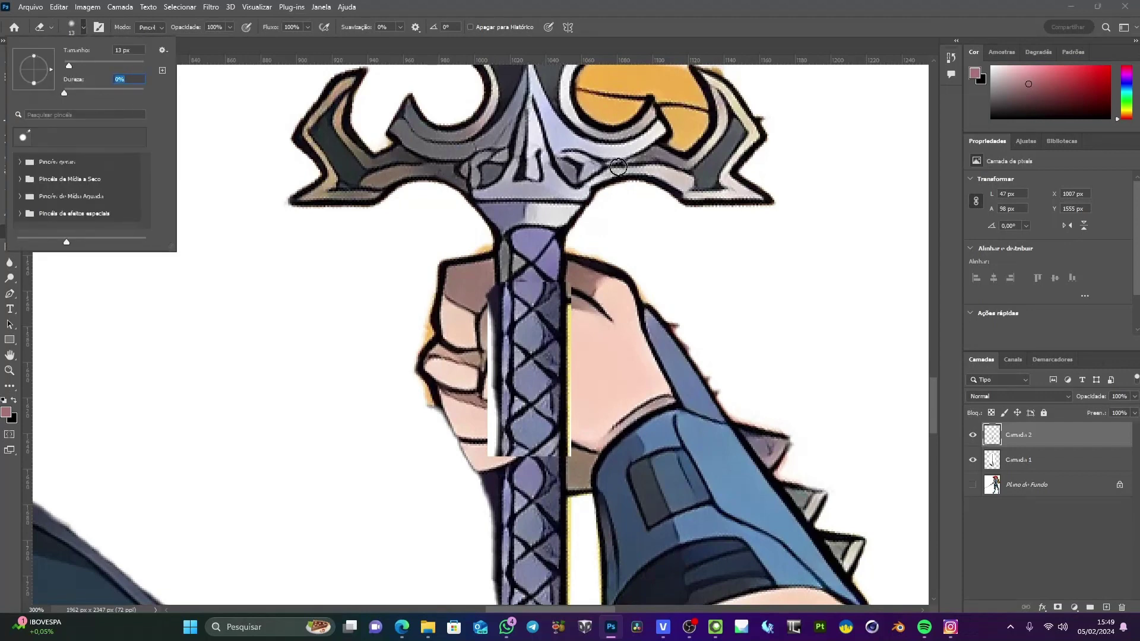
{"action": "key", "text": "Return"}
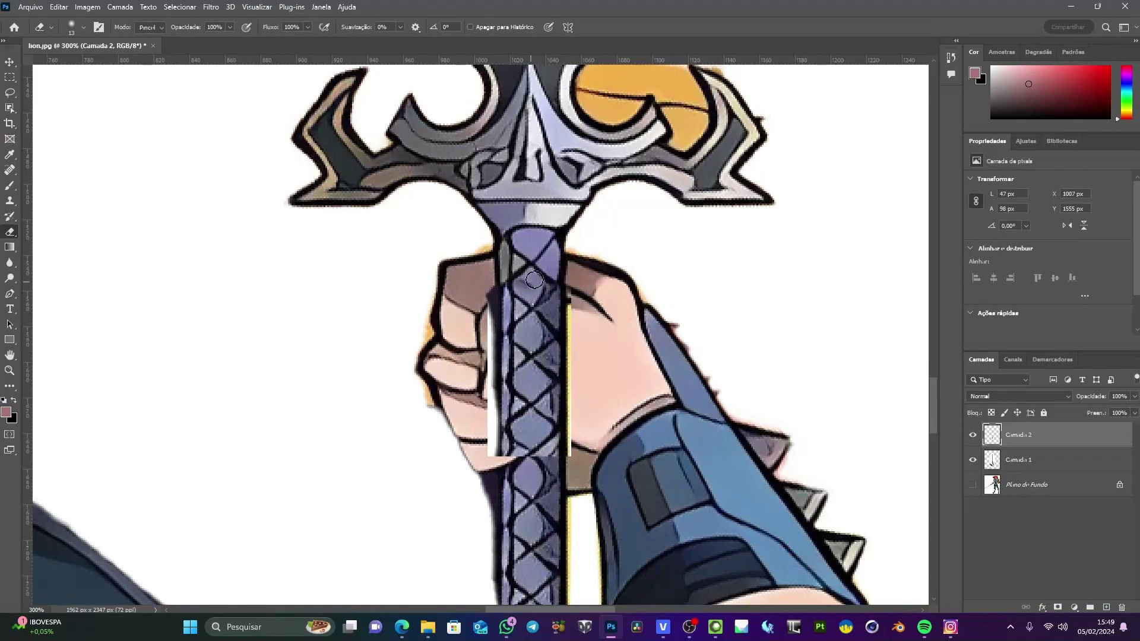
{"action": "left_click_drag", "start_coordinate": [575, 463], "coordinate": [496, 466]}
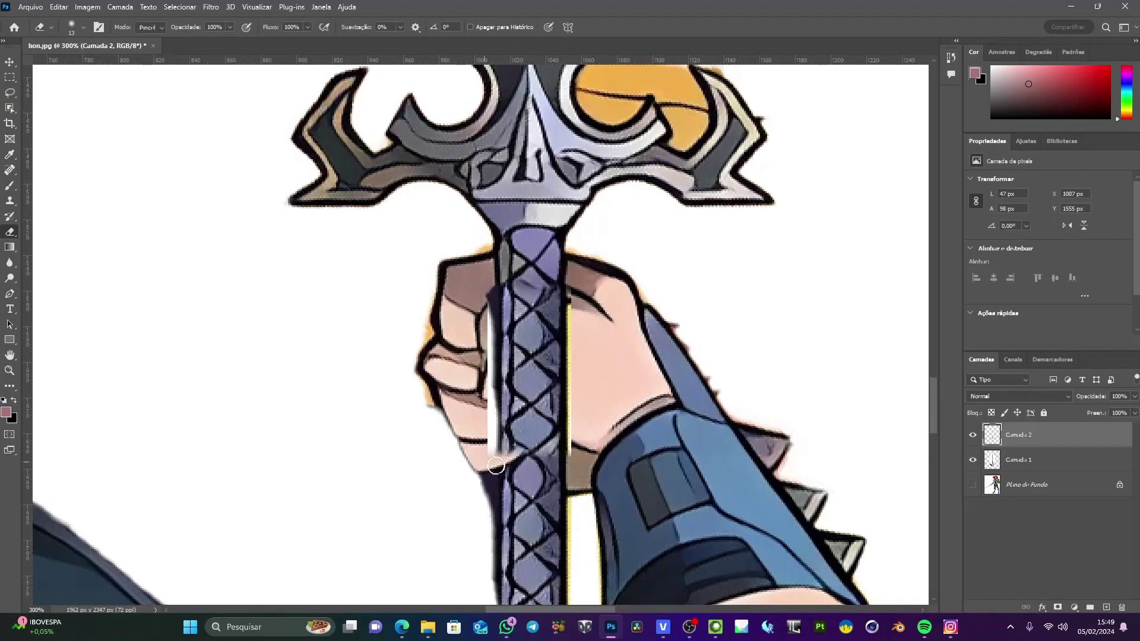
{"action": "key", "text": "ctrl+minus"}
{"action": "key", "text": "ctrl+minus"}
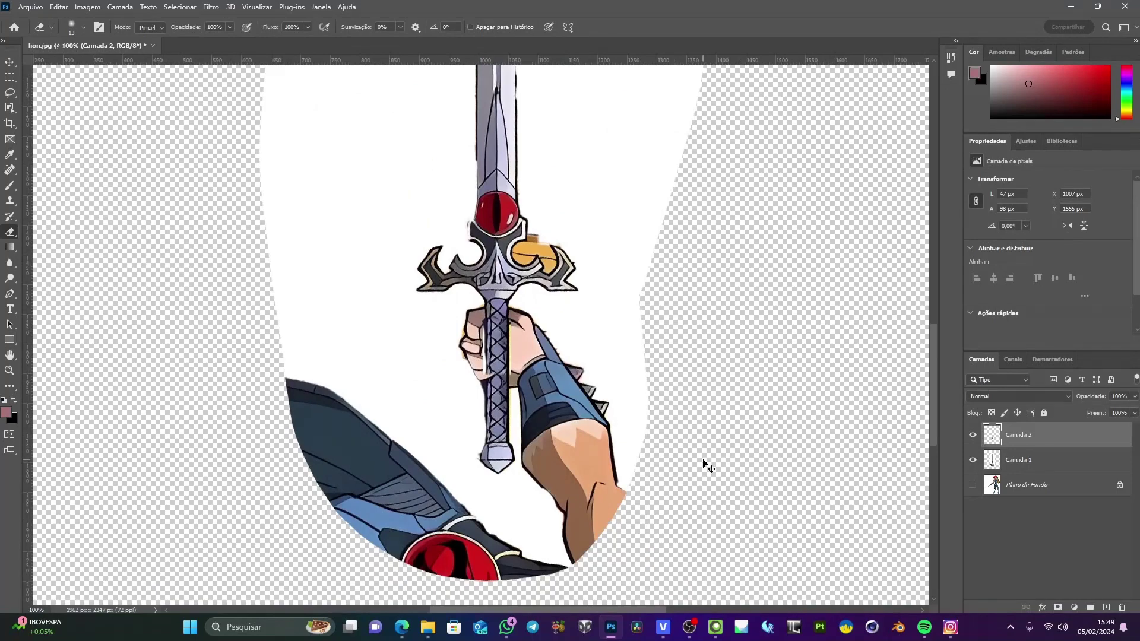
Duplicate the wrap section and place the copy over the lower seam of the handle at about Y 1636 px
{"action": "key", "text": "ctrl+plus"}
{"action": "key", "text": "ctrl+plus"}
{"action": "left_click", "coordinate": [10, 61]}
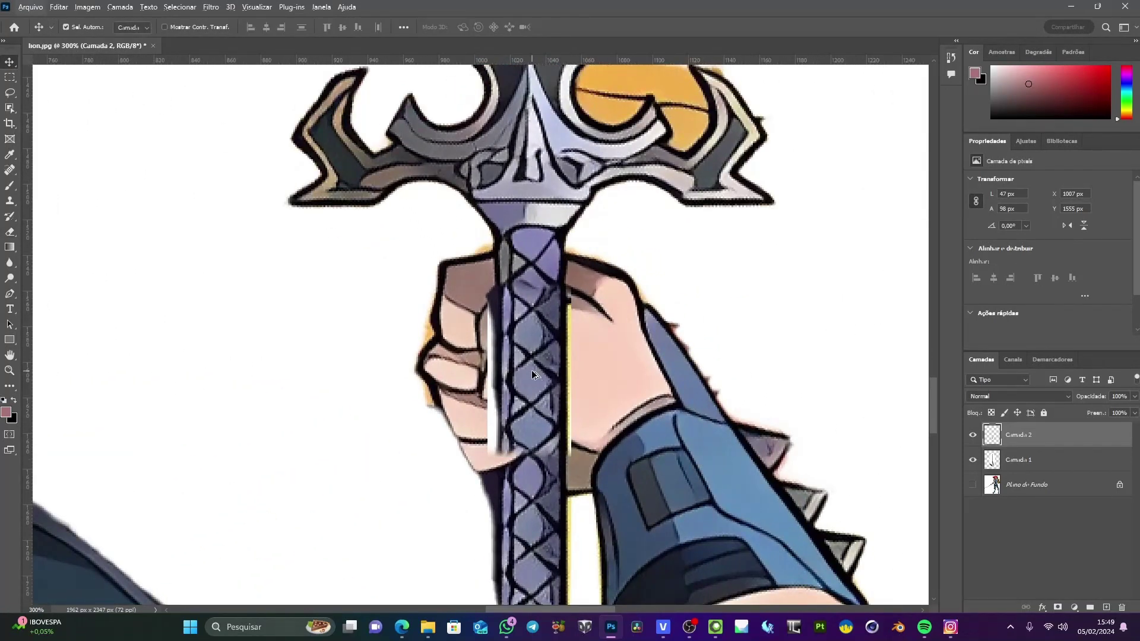
{"action": "left_click_drag", "start_coordinate": [531, 368], "coordinate": [582, 494]}
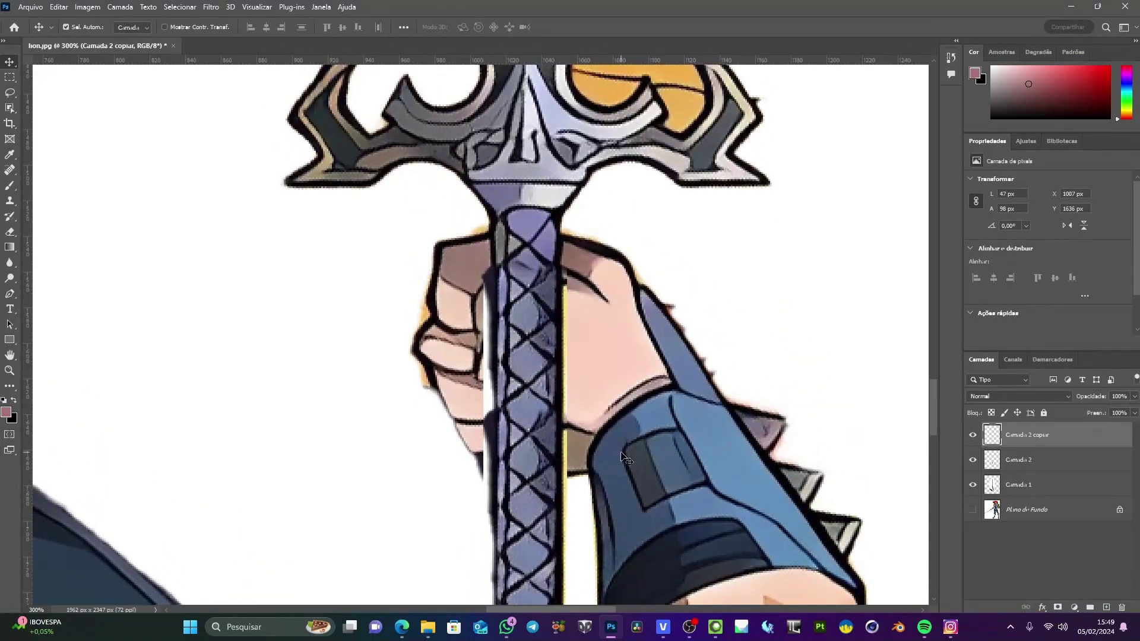
{"action": "key", "text": "ctrl+minus"}
{"action": "key", "text": "ctrl+minus"}
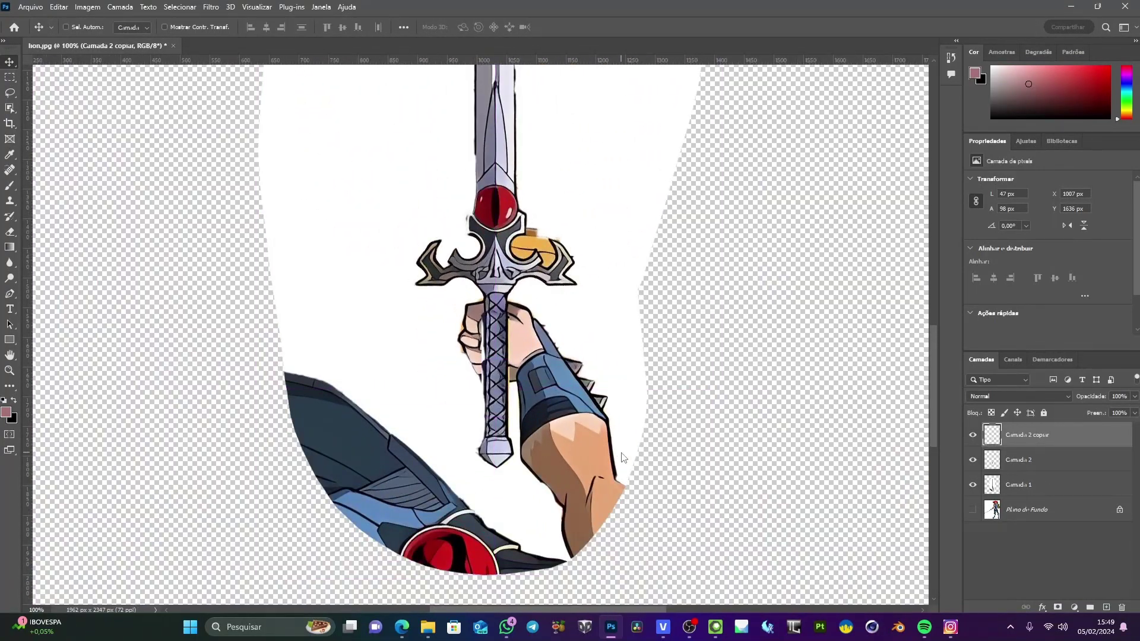
Save a copy as JPEG over the existing espada file, with quality 12 (Máxima) and the baseline standard format
{"action": "key", "text": "ctrl+alt+s"}
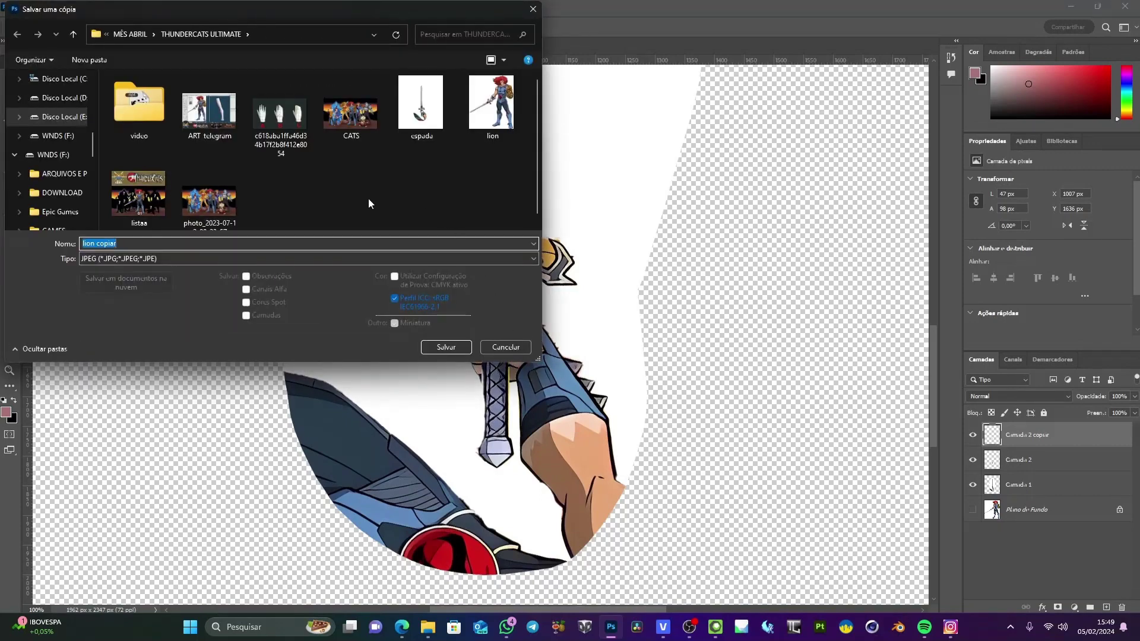
{"action": "left_click", "coordinate": [409, 111]}
{"action": "left_click", "coordinate": [446, 347]}
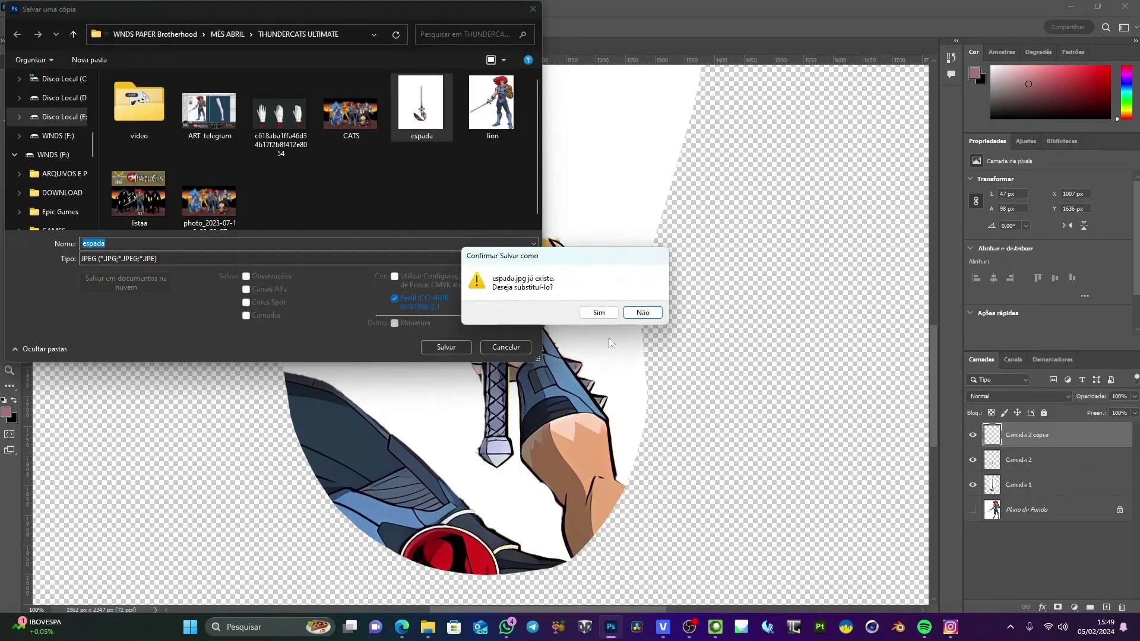
{"action": "left_click", "coordinate": [598, 313]}
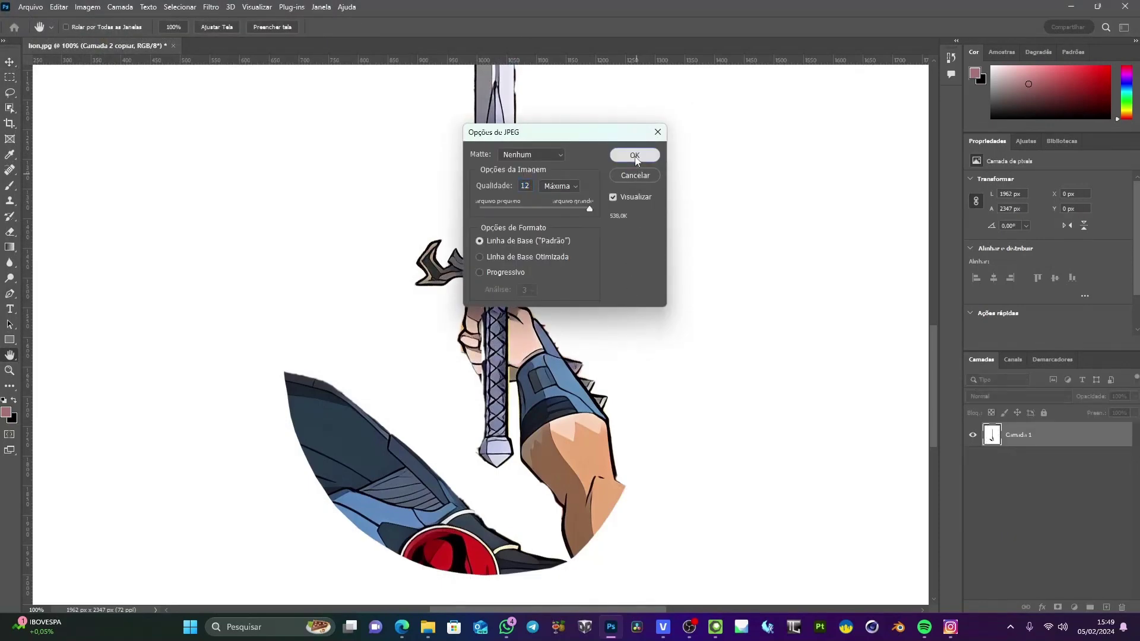
{"action": "left_click", "coordinate": [635, 156]}
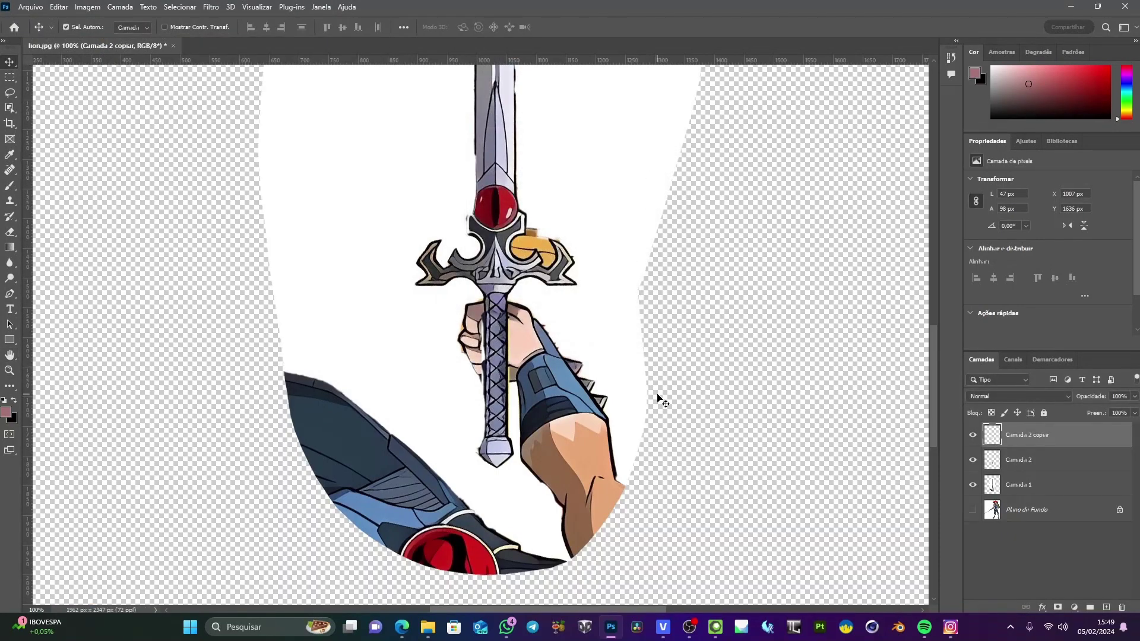
Switch to Metasequoia and inspect the repainted texture on the sword's handle from the front and side
{"action": "left_click", "coordinate": [717, 634]}
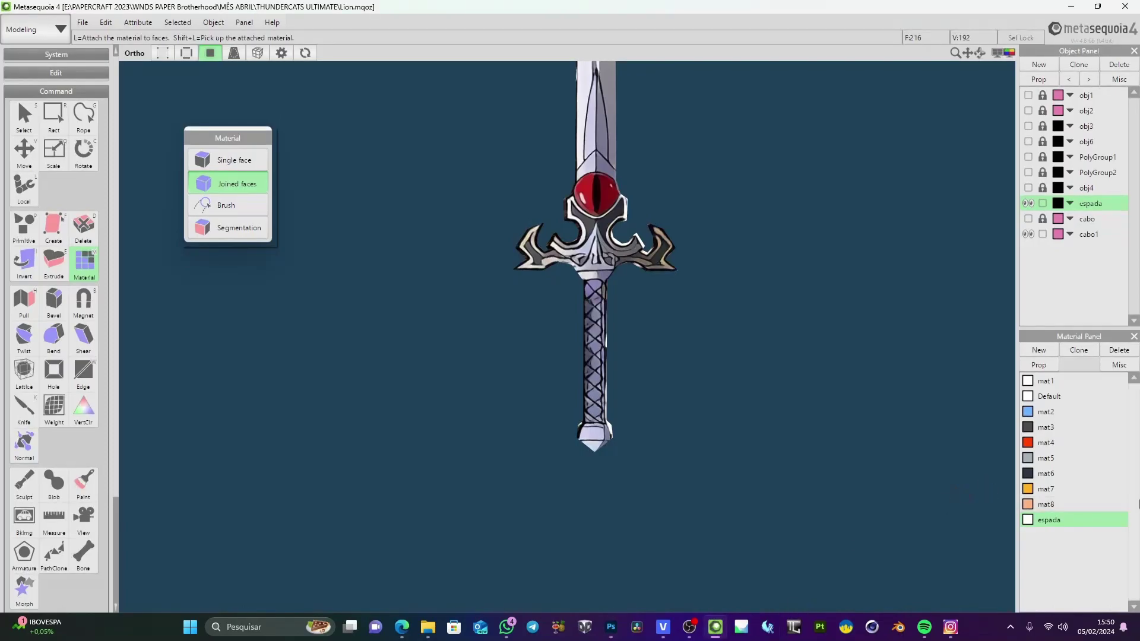
{"action": "right_click_drag", "start_coordinate": [818, 387], "coordinate": [632, 301]}
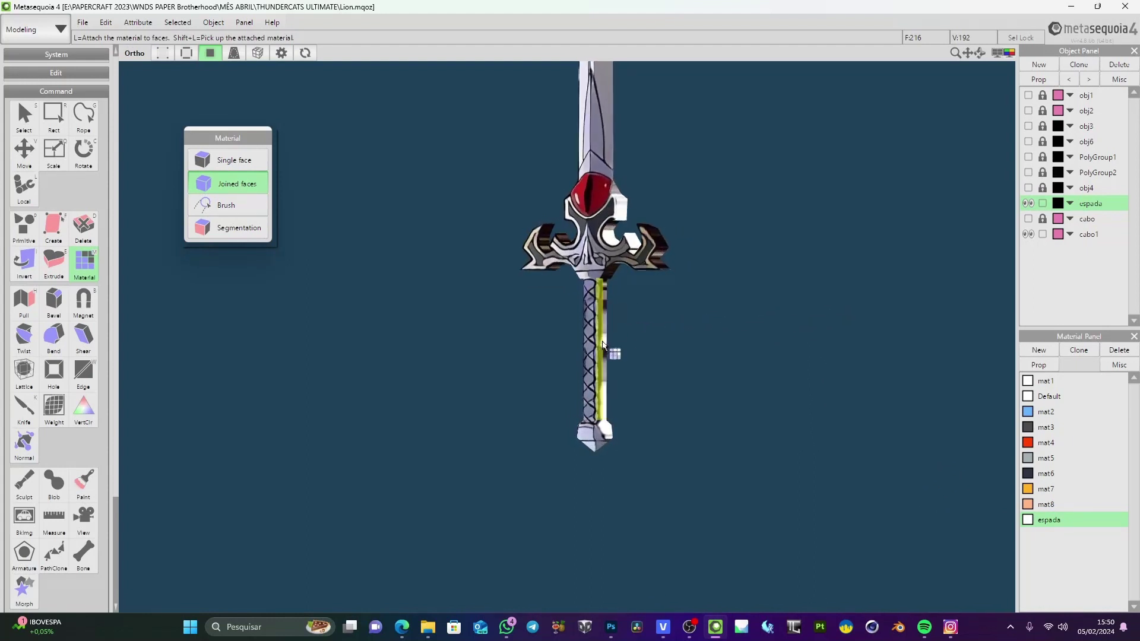
{"action": "right_click_drag", "start_coordinate": [683, 380], "coordinate": [639, 387]}
Switch to the Mapping layout, start UV selection editing and display the cabo1 handle's UVs over the texture
{"action": "left_click", "coordinate": [51, 33]}
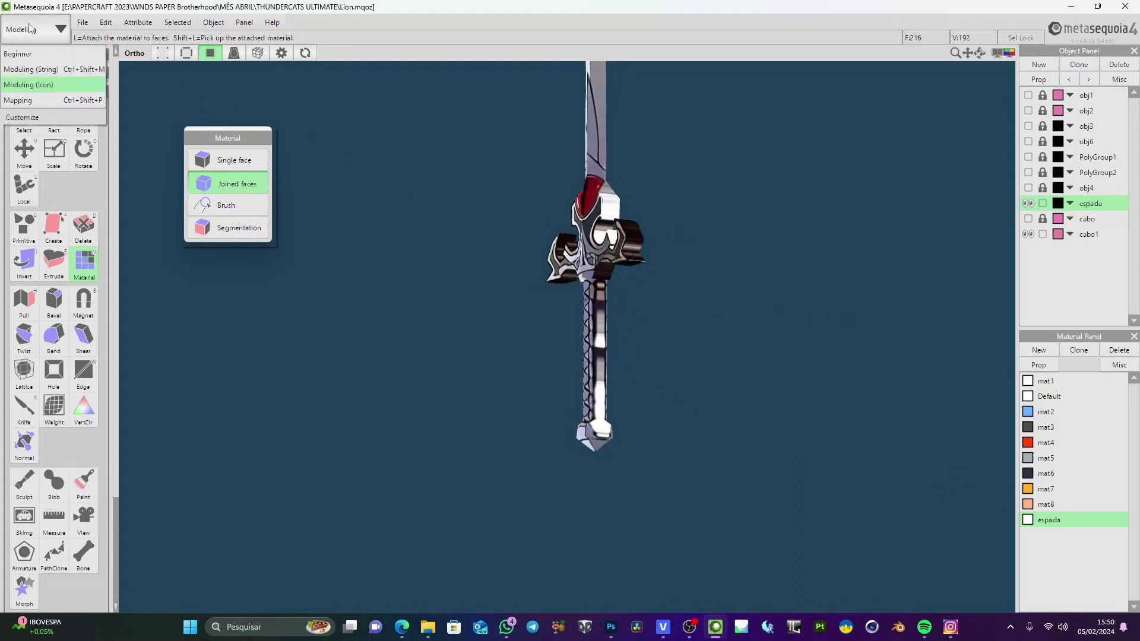
{"action": "left_click", "coordinate": [22, 99]}
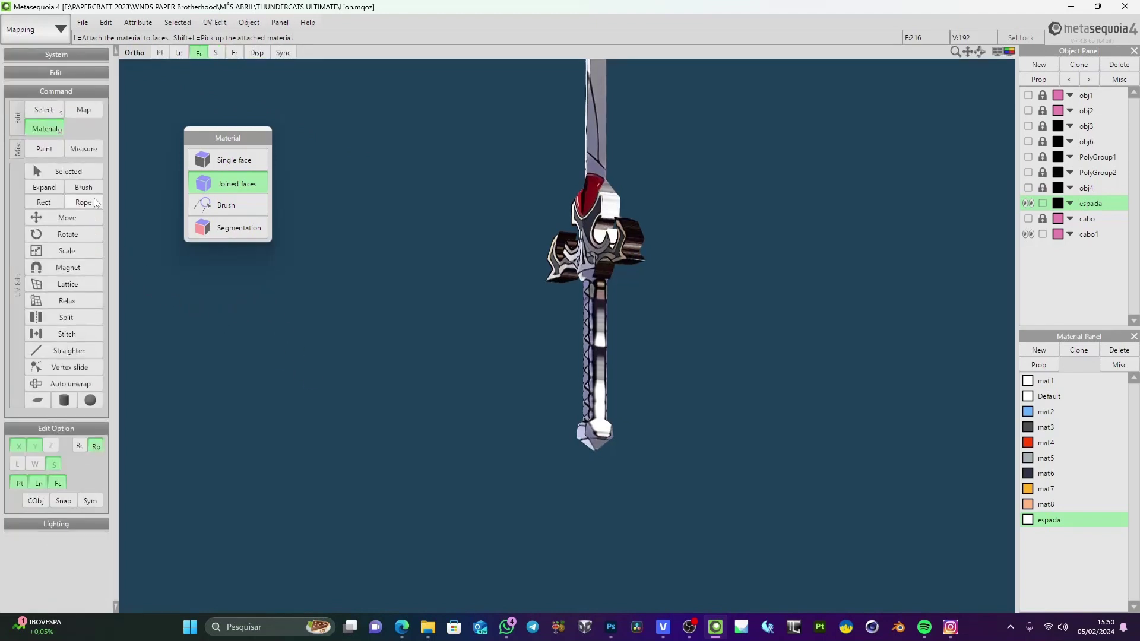
{"action": "left_click", "coordinate": [71, 173]}
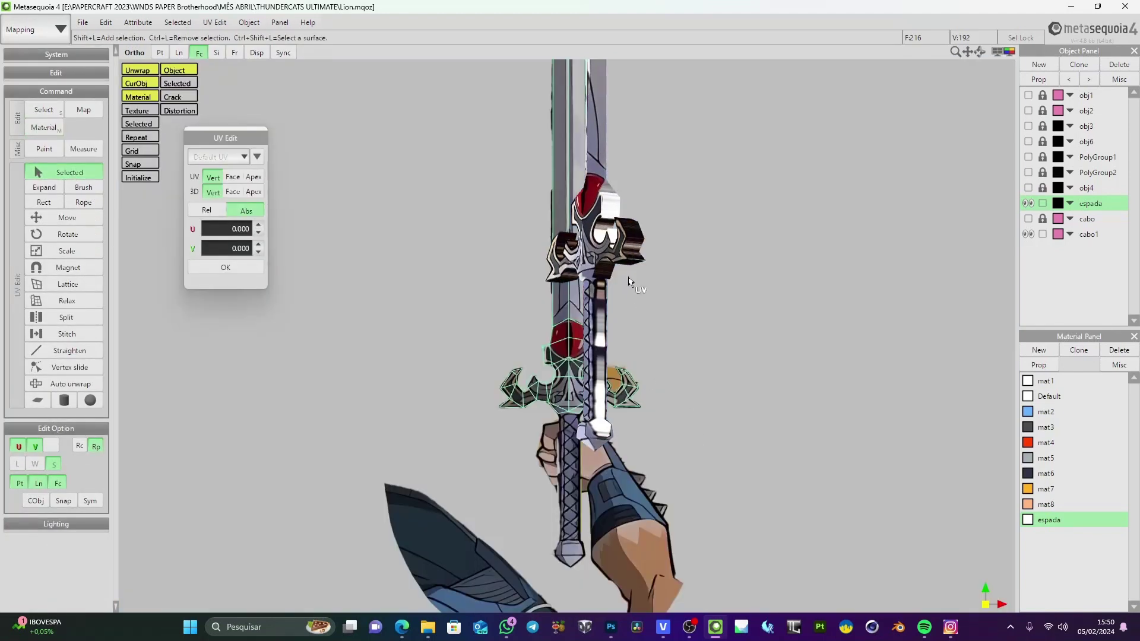
{"action": "left_click_drag", "start_coordinate": [630, 281], "coordinate": [837, 274]}
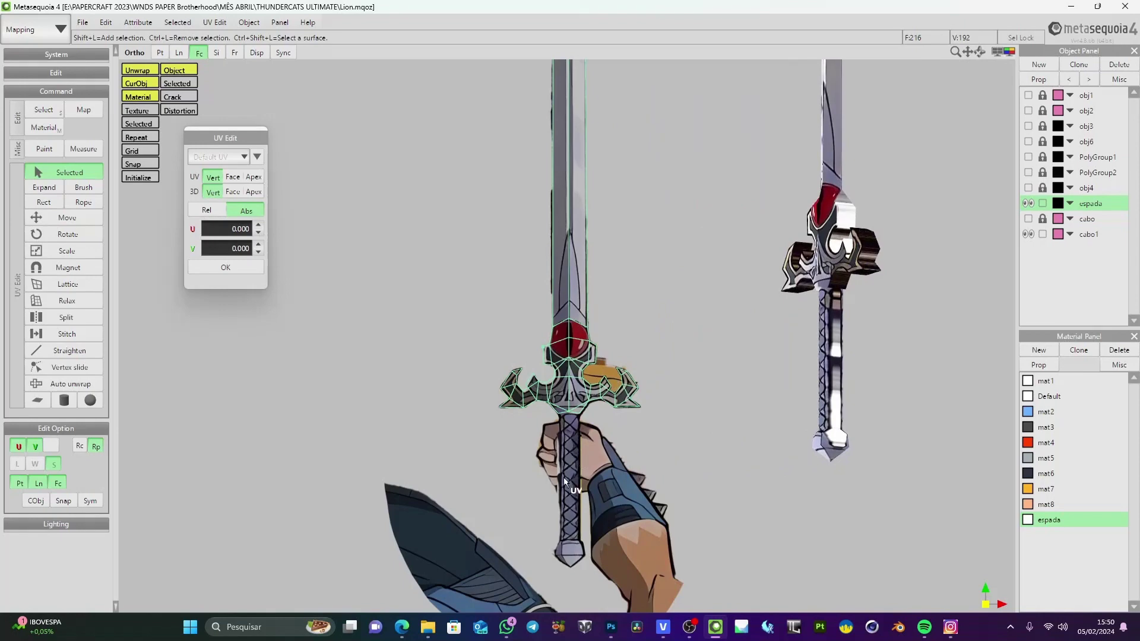
{"action": "left_click", "coordinate": [1087, 235]}
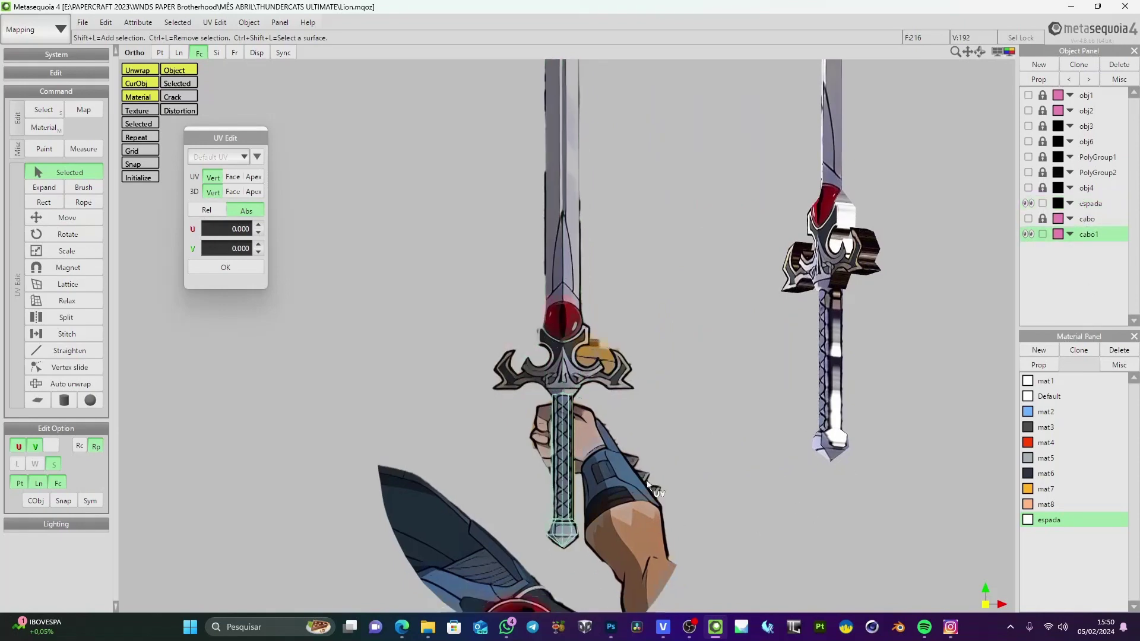
{"action": "scroll", "coordinate": [544, 461], "scroll_direction": "up", "scroll_amount": 5}
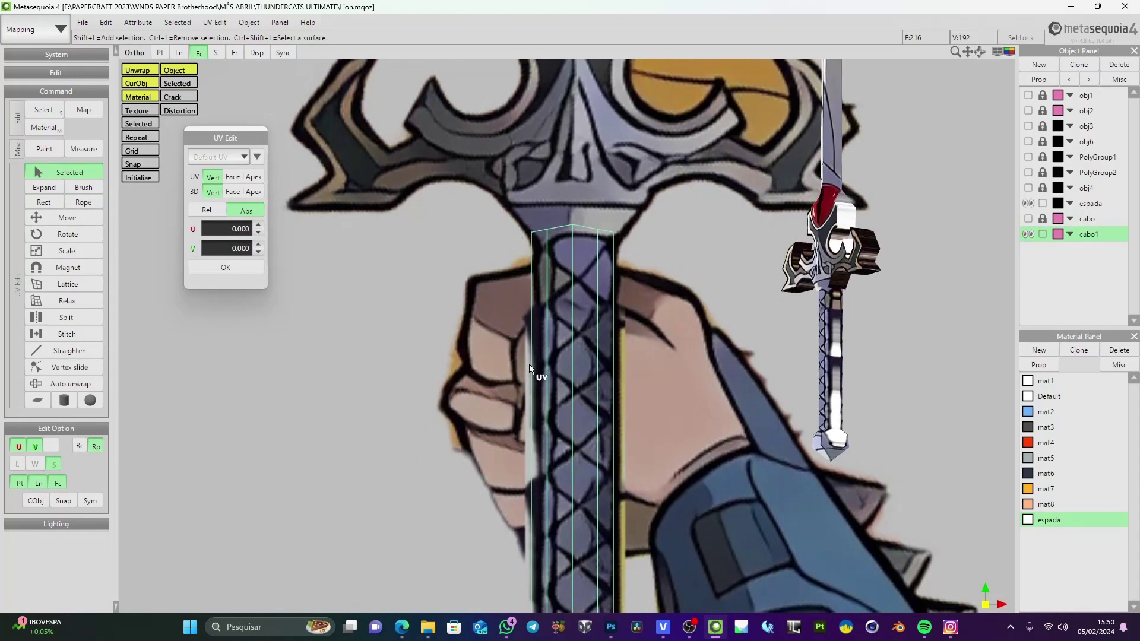
Switch to Photoshop and brush the handle outline's sampled black down the handle's left edge, covering the white gap from the hand to the pommel
{"action": "middle_click_drag", "start_coordinate": [575, 564], "coordinate": [576, 453]}
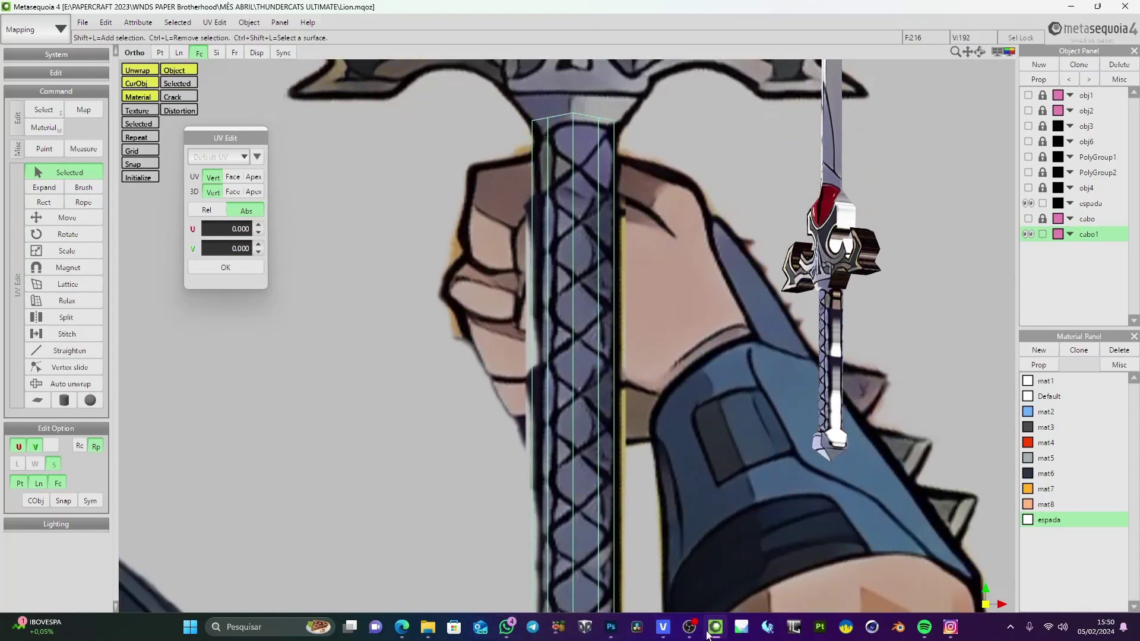
{"action": "left_click", "coordinate": [611, 627]}
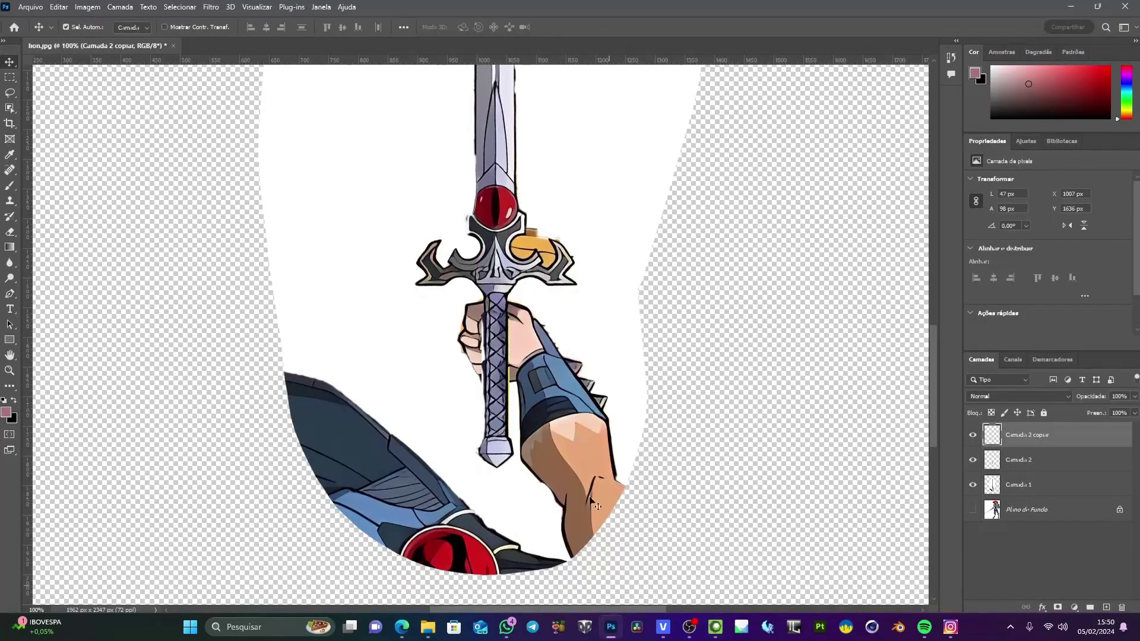
{"action": "scroll", "coordinate": [512, 382], "scroll_direction": "up", "scroll_amount": 5, "text": "alt"}
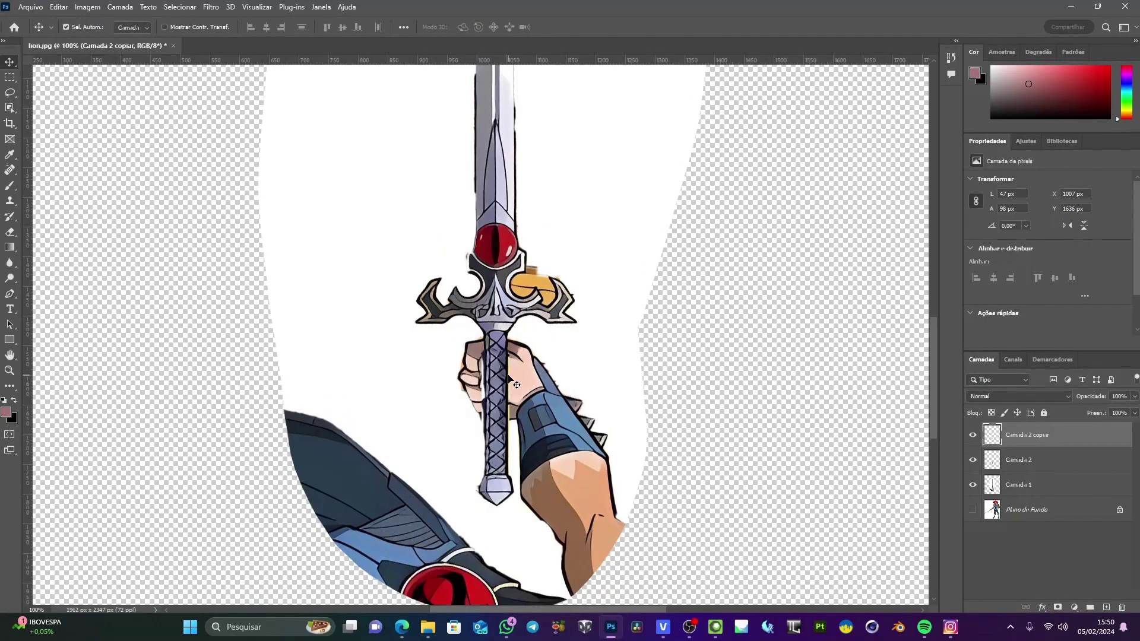
{"action": "scroll", "coordinate": [509, 378], "scroll_direction": "down", "scroll_amount": 3}
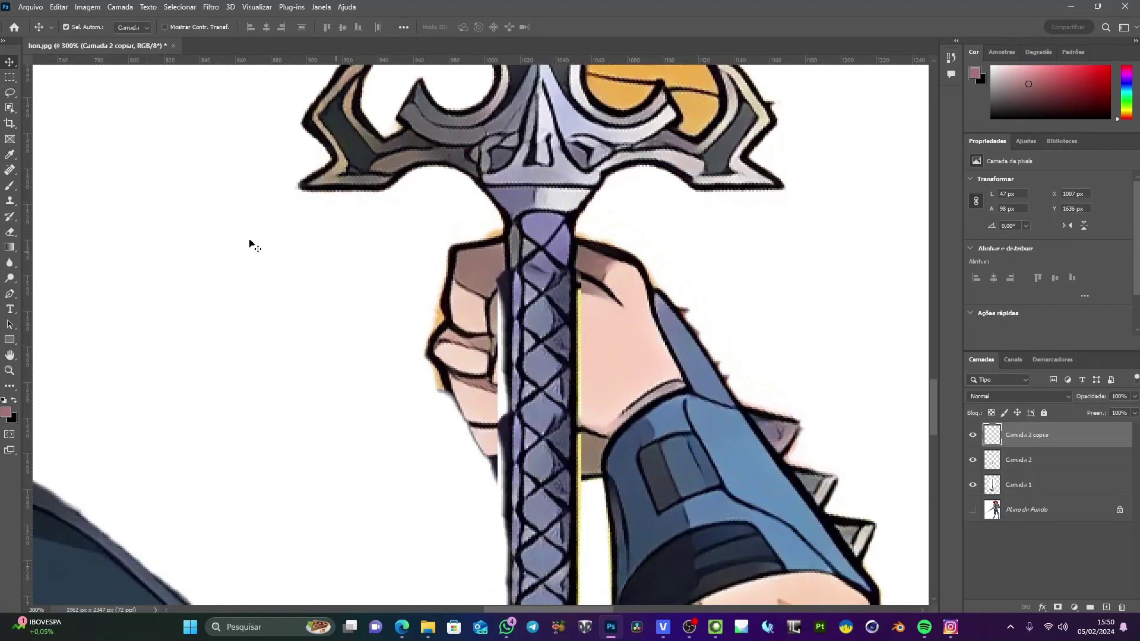
{"action": "key", "text": "b"}
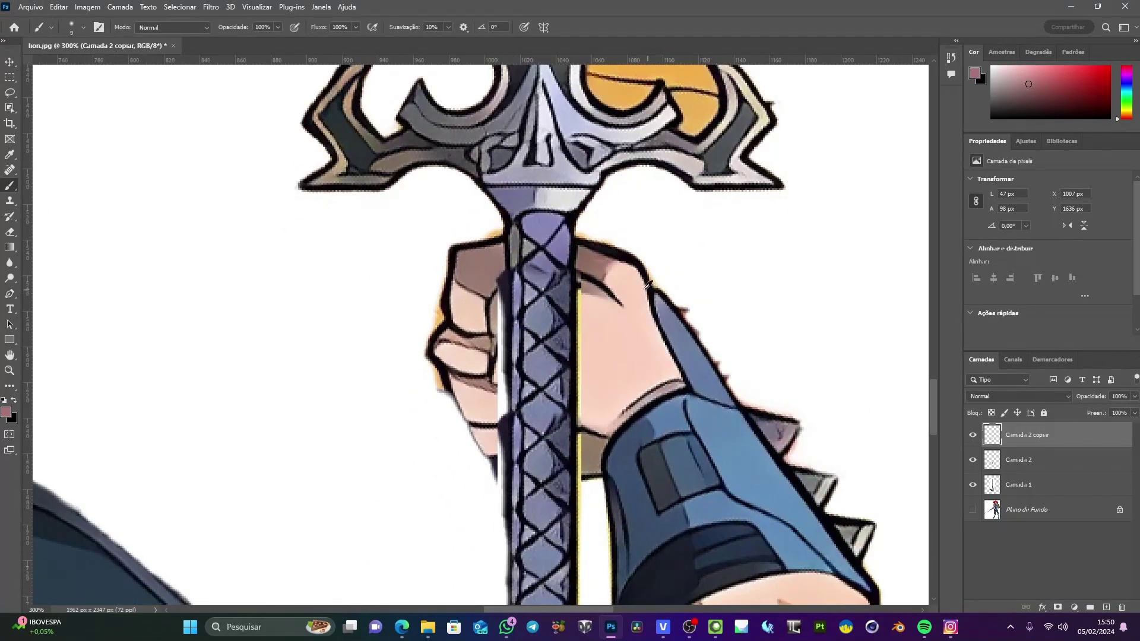
{"action": "left_click", "coordinate": [573, 260], "text": "alt"}
{"action": "mouse_move", "coordinate": [501, 285]}
{"action": "left_mouse_down"}
{"action": "mouse_move", "coordinate": [493, 475]}
{"action": "mouse_move", "coordinate": [505, 561]}
{"action": "left_mouse_up"}
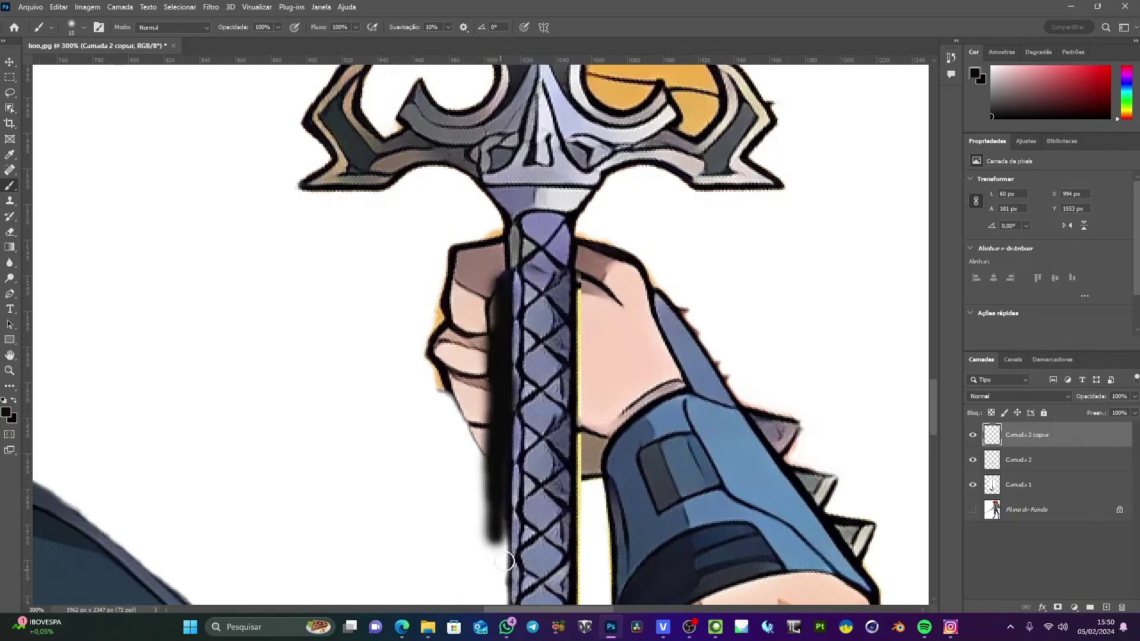
{"action": "mouse_move", "coordinate": [508, 515]}
{"action": "left_mouse_down"}
{"action": "mouse_move", "coordinate": [527, 336]}
{"action": "mouse_move", "coordinate": [514, 349]}
{"action": "mouse_move", "coordinate": [519, 336]}
{"action": "mouse_move", "coordinate": [522, 458]}
{"action": "mouse_move", "coordinate": [519, 356]}
{"action": "mouse_move", "coordinate": [510, 395]}
{"action": "left_mouse_up"}
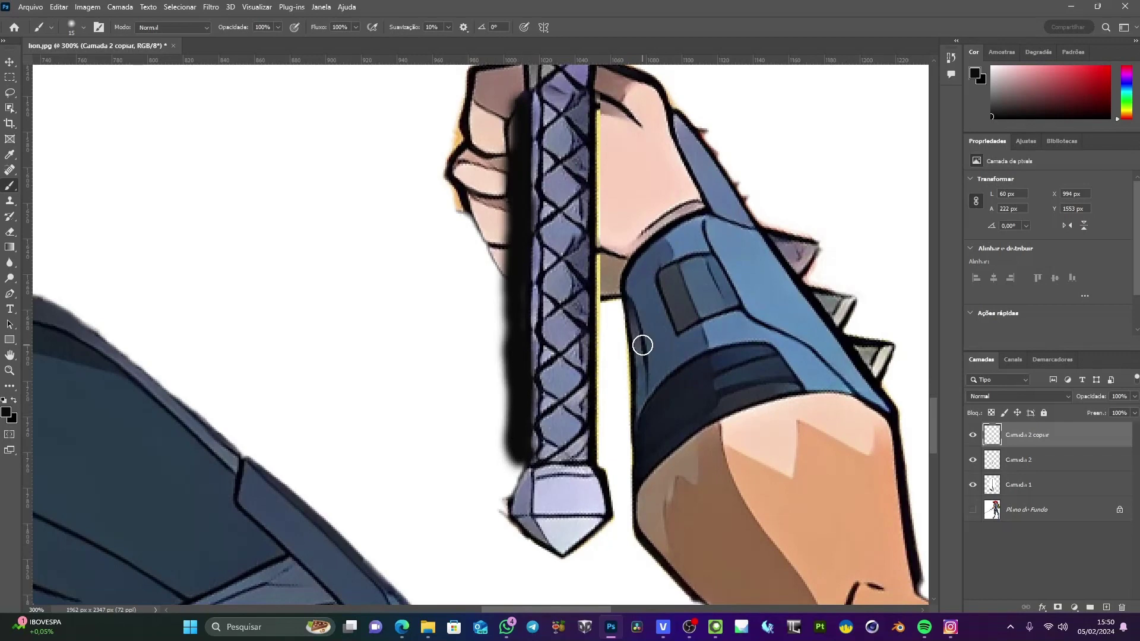
Save a copy as JPEG over the existing espada file with quality 12
{"action": "key", "text": "alt+ctrl+s"}
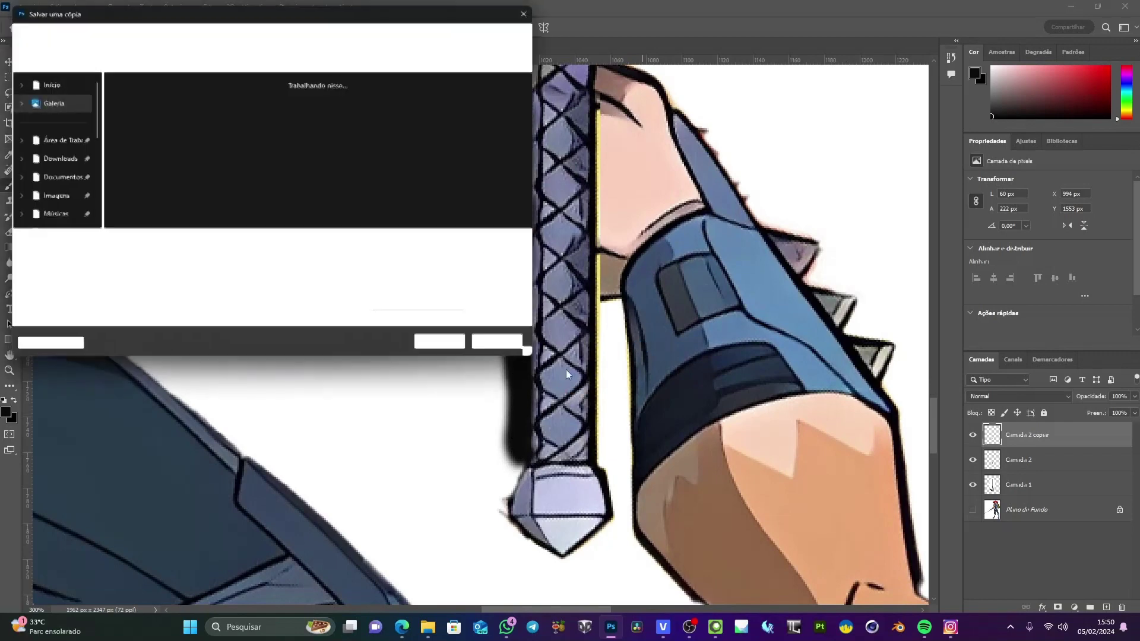
{"action": "left_click", "coordinate": [421, 103]}
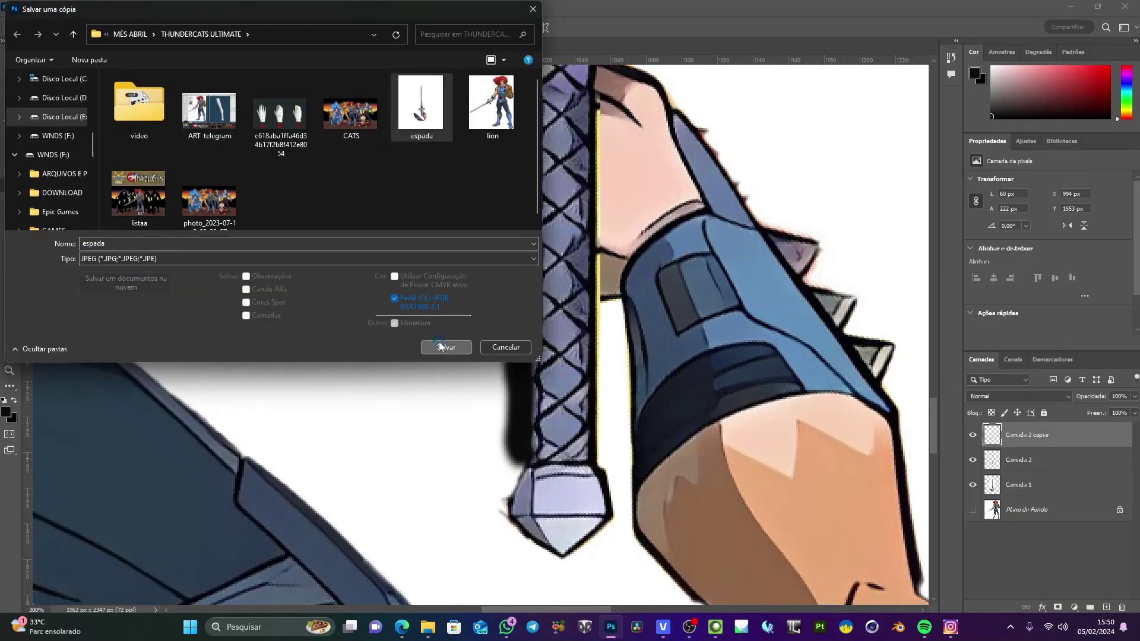
{"action": "left_click", "coordinate": [446, 347]}
{"action": "left_click", "coordinate": [599, 313]}
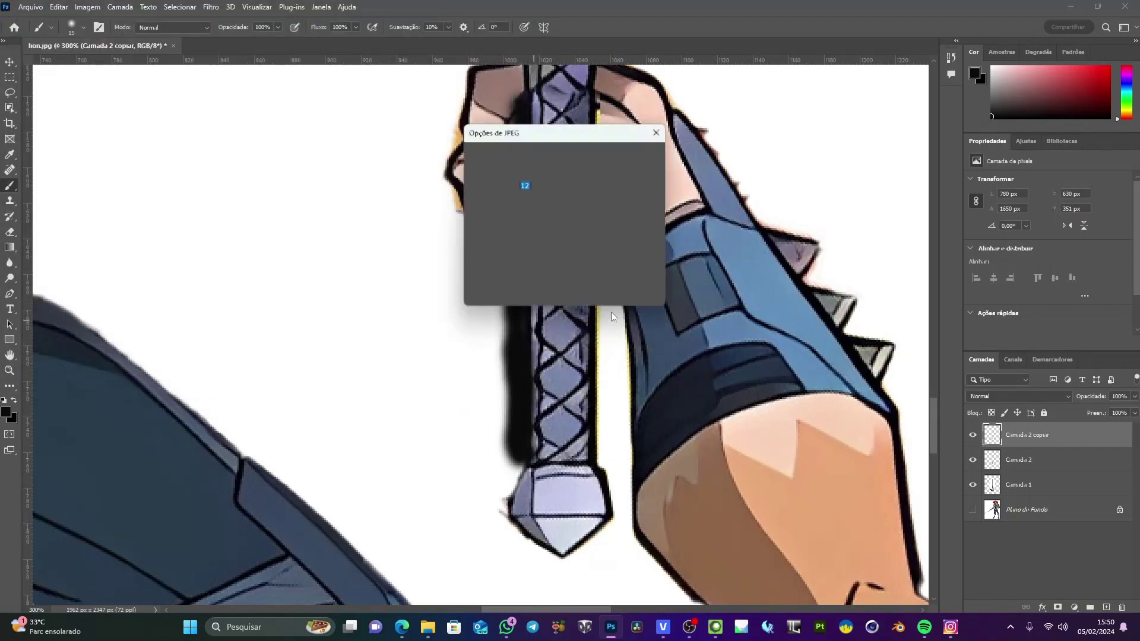
{"action": "left_click", "coordinate": [625, 154]}
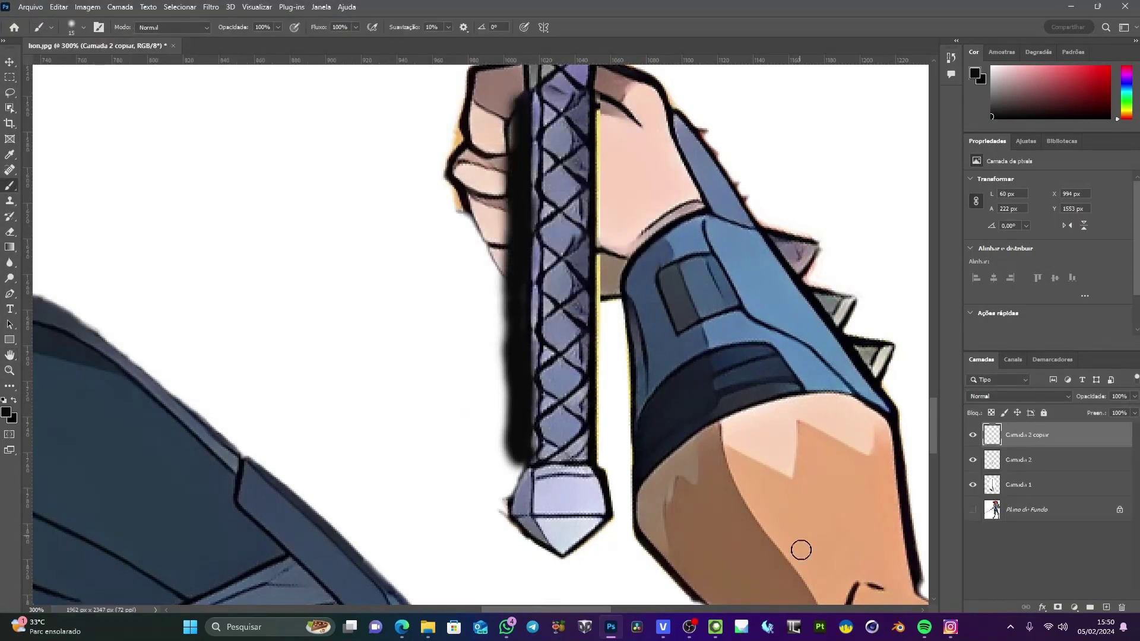
Switch to Metasequoia, return to the Modeling layout and check the whole sword from the front with the updated texture
{"action": "left_click", "coordinate": [716, 626]}
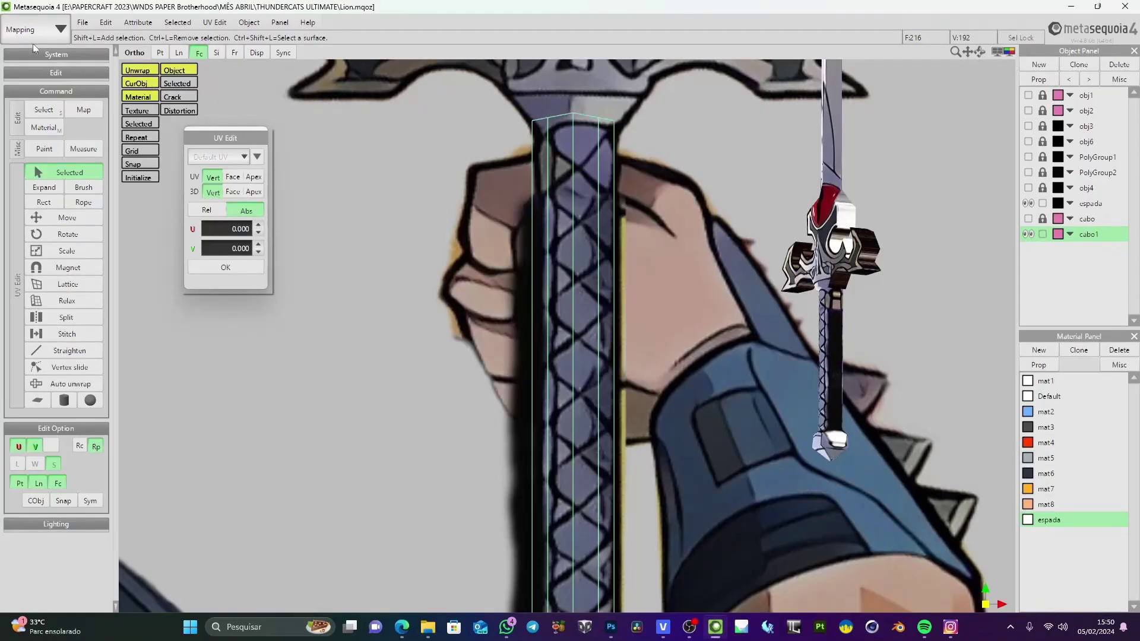
{"action": "left_click", "coordinate": [34, 40]}
{"action": "left_click", "coordinate": [26, 87]}
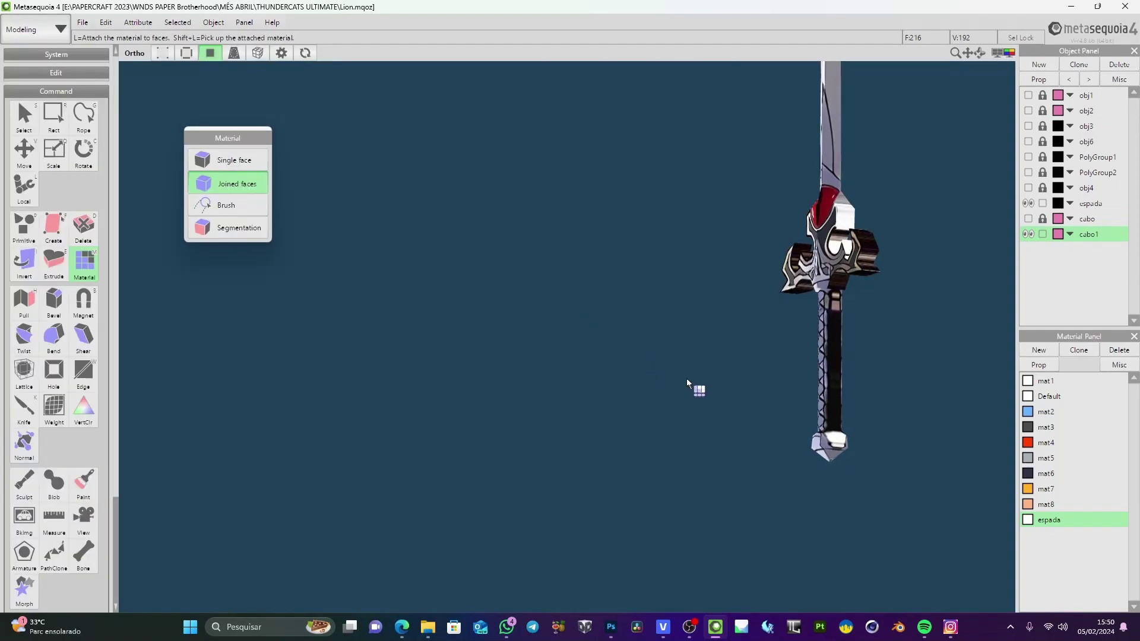
{"action": "right_click_drag", "start_coordinate": [687, 382], "coordinate": [585, 428]}
{"action": "scroll", "coordinate": [671, 448], "scroll_direction": "down", "scroll_amount": 3}
{"action": "scroll", "coordinate": [546, 458], "scroll_direction": "up", "scroll_amount": 3}
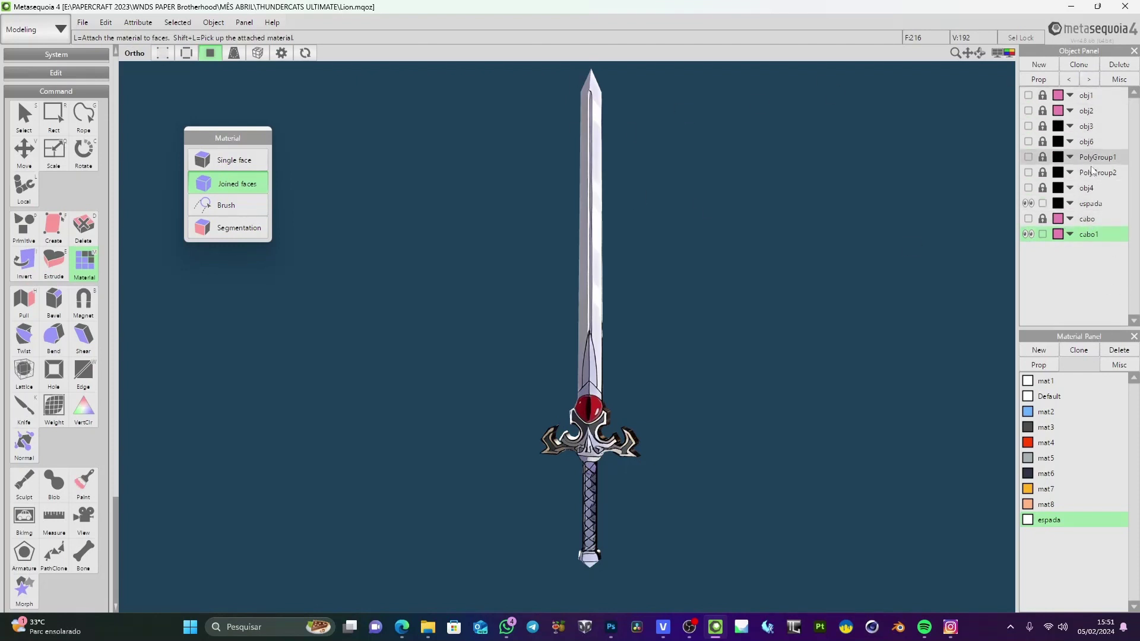
Delete the objects obj1, obj2, obj3, obj6, PolyGroup1, PolyGroup2, obj4 and cabo, keeping only espada and cabo1
{"action": "left_click", "coordinate": [1087, 97]}
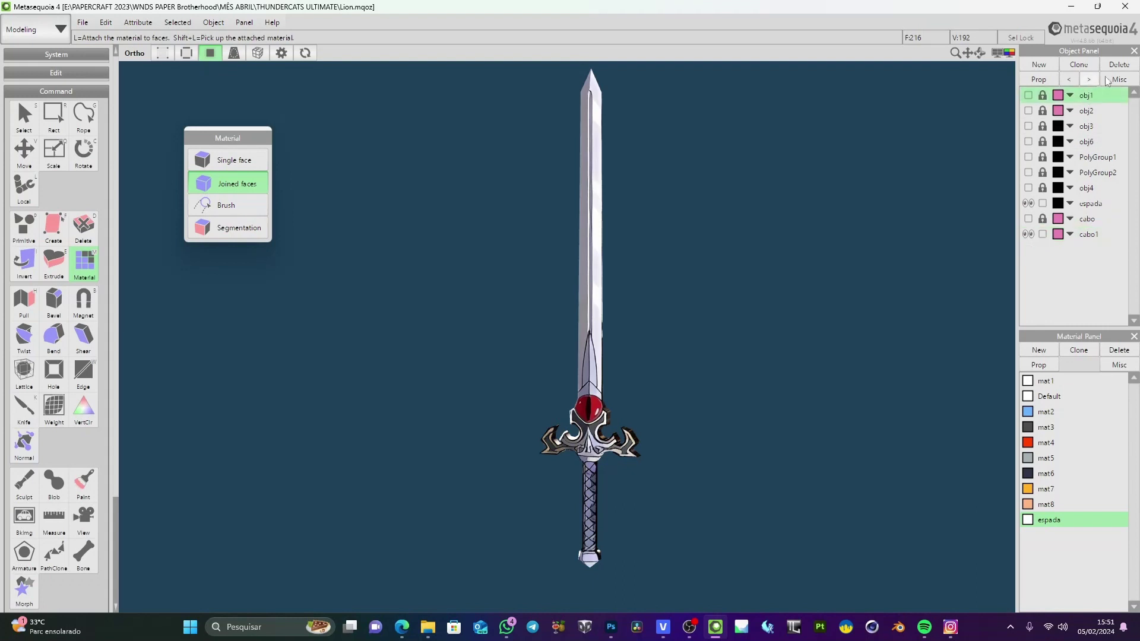
{"action": "left_click", "coordinate": [1120, 66]}
{"action": "left_click", "coordinate": [1119, 66]}
{"action": "left_click", "coordinate": [1120, 66]}
{"action": "left_click", "coordinate": [1119, 66]}
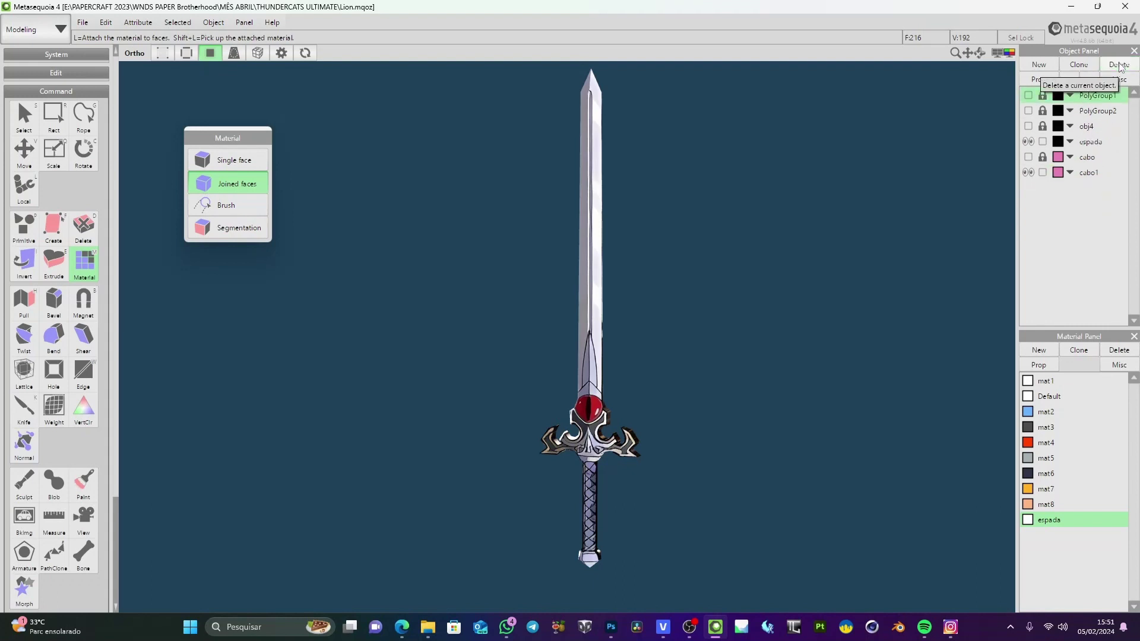
{"action": "left_click", "coordinate": [1120, 66]}
{"action": "left_click", "coordinate": [1120, 66]}
{"action": "left_click", "coordinate": [1120, 66]}
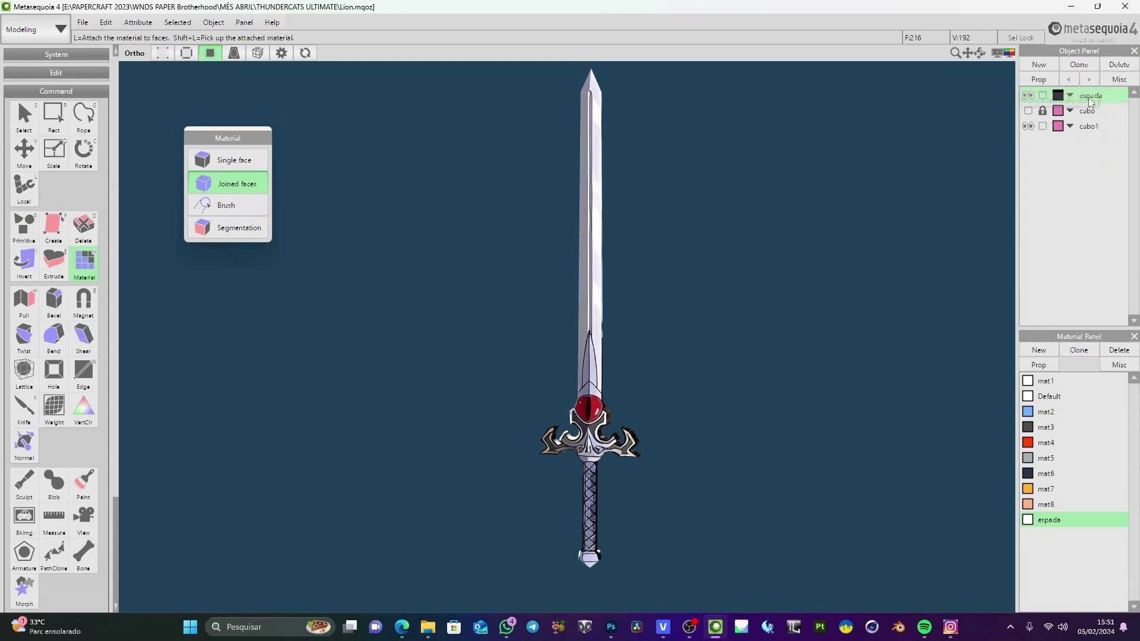
{"action": "left_click", "coordinate": [1088, 111]}
{"action": "left_click", "coordinate": [1120, 66]}
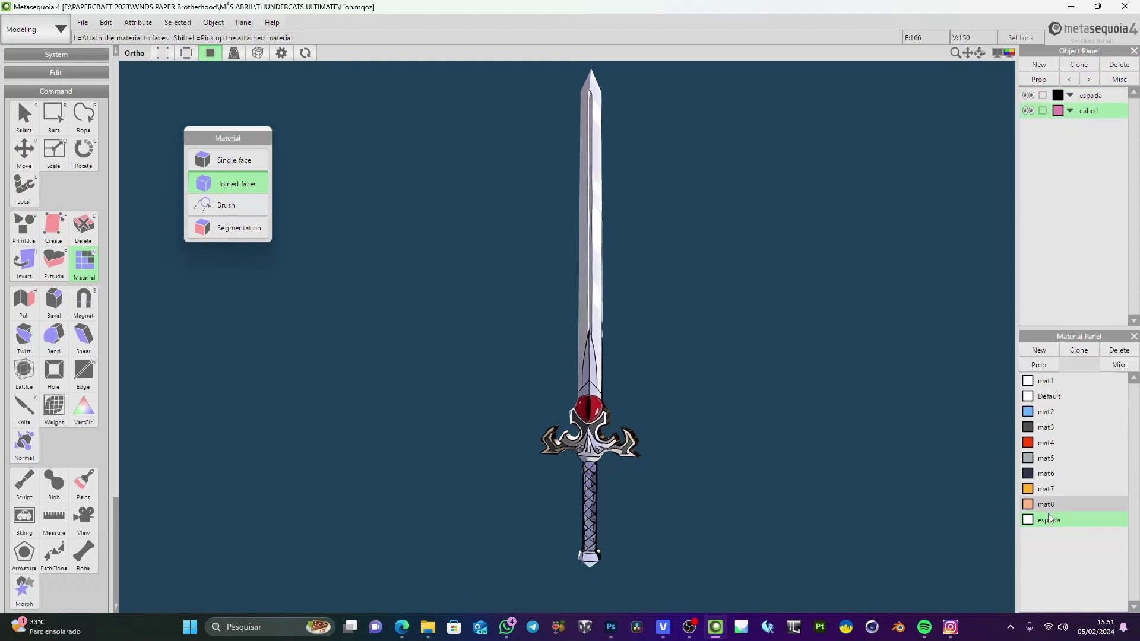
Delete the materials mat1, Default and mat2 through mat8, keeping only the espada material
{"action": "left_click", "coordinate": [1067, 380]}
{"action": "left_click", "coordinate": [1120, 351]}
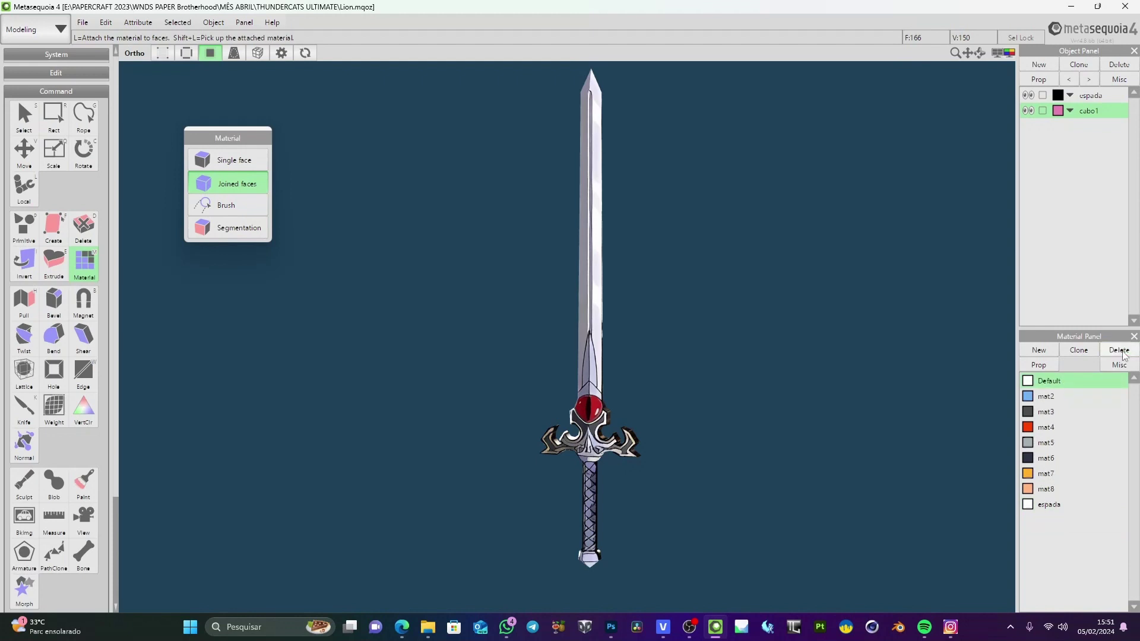
{"action": "left_click", "coordinate": [1122, 351]}
{"action": "left_click", "coordinate": [1122, 352]}
{"action": "left_click", "coordinate": [1119, 351]}
{"action": "left_click", "coordinate": [1120, 351]}
{"action": "left_click", "coordinate": [1120, 350]}
{"action": "left_click", "coordinate": [1120, 350]}
{"action": "left_click", "coordinate": [1120, 350]}
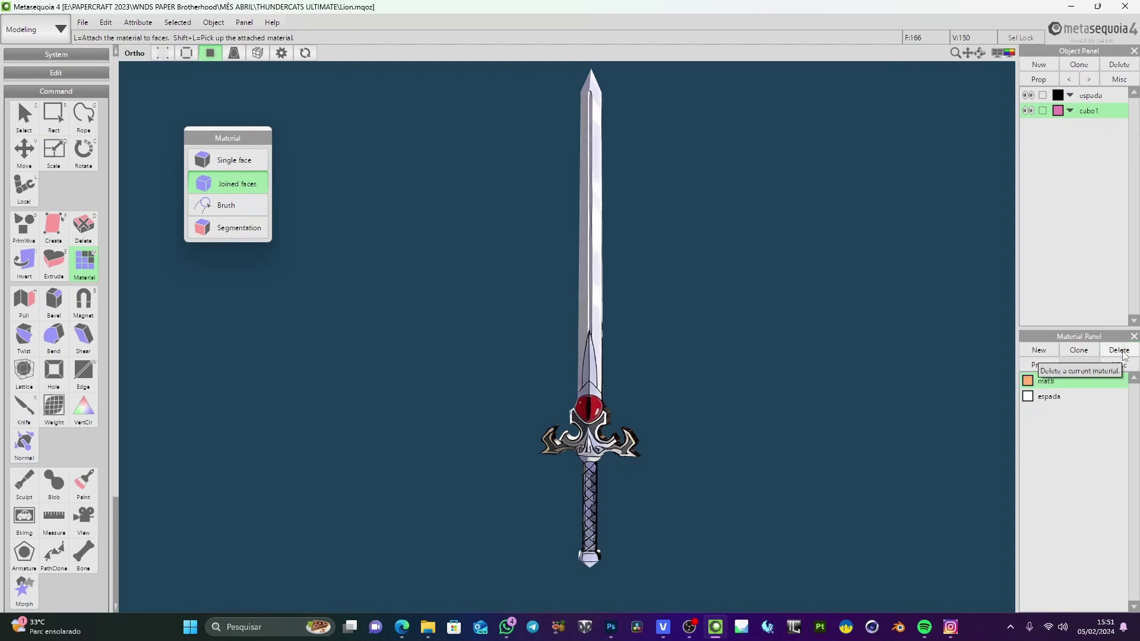
{"action": "left_click", "coordinate": [1120, 350]}
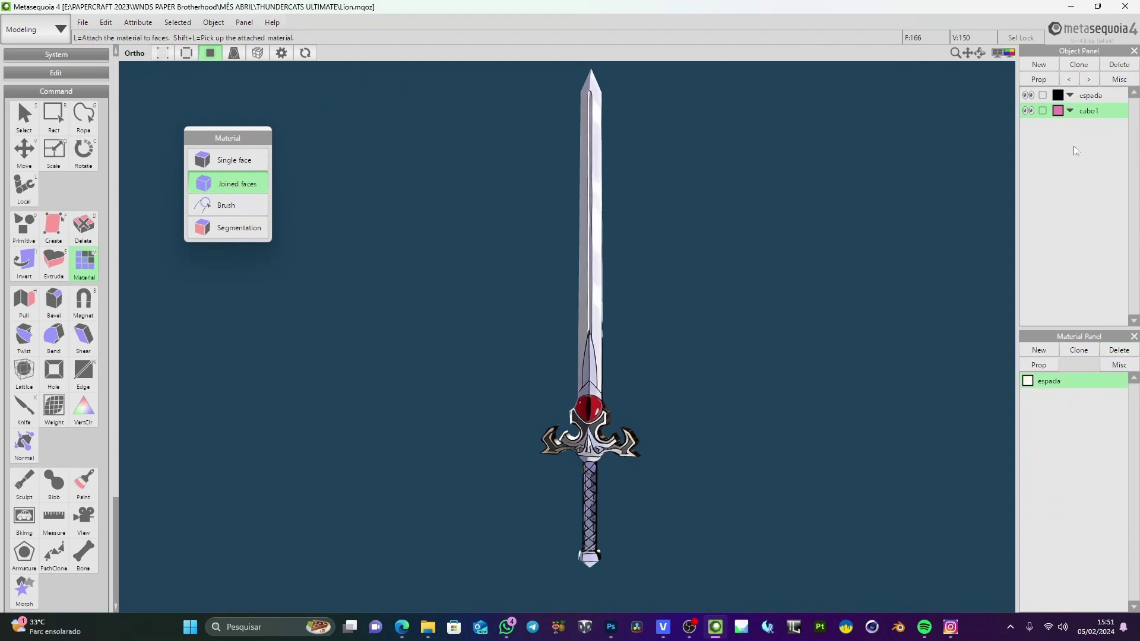
Save the sword model under the new name espada as a Metasequoia object (*.mqoz) in the THUNDERCATS ULTIMATE folder
{"action": "left_click", "coordinate": [82, 23]}
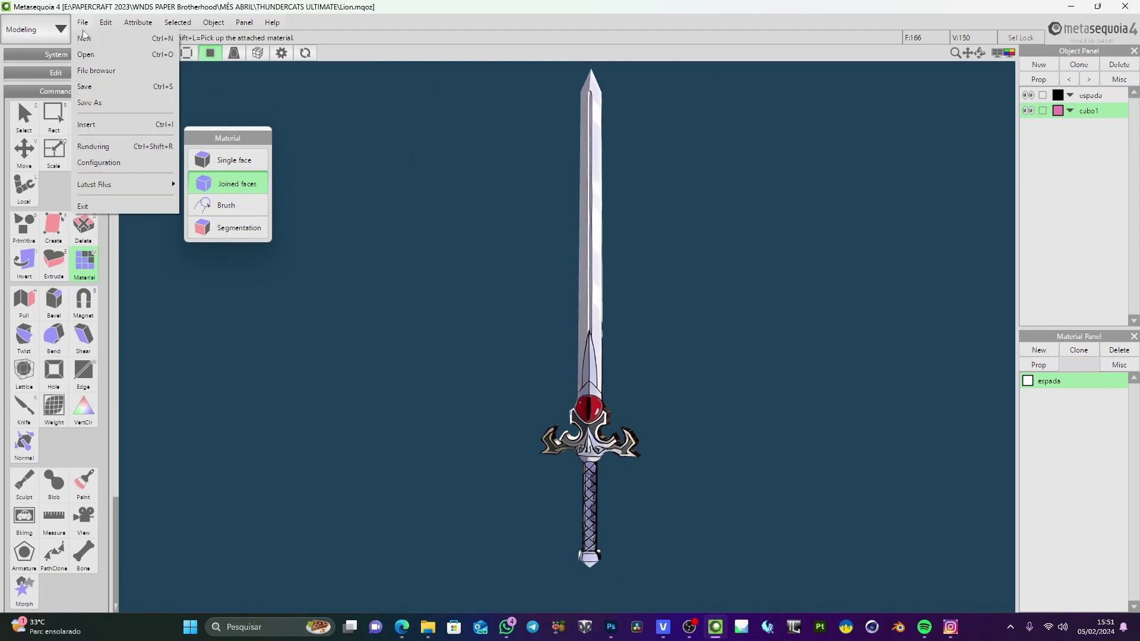
{"action": "left_click", "coordinate": [96, 106]}
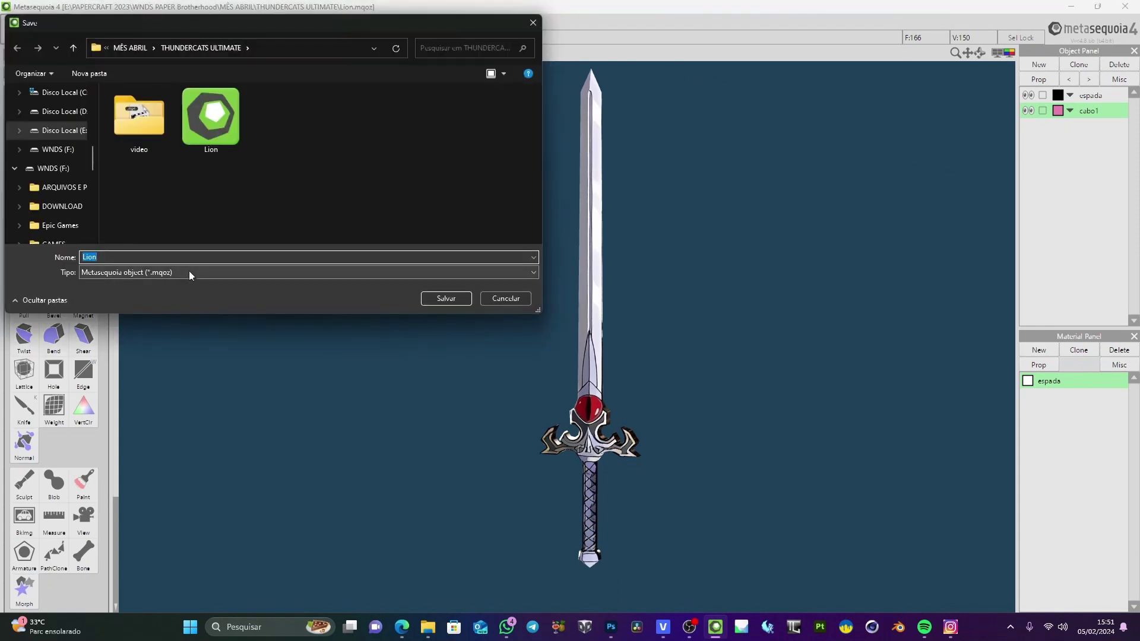
{"action": "type", "text": "e"}
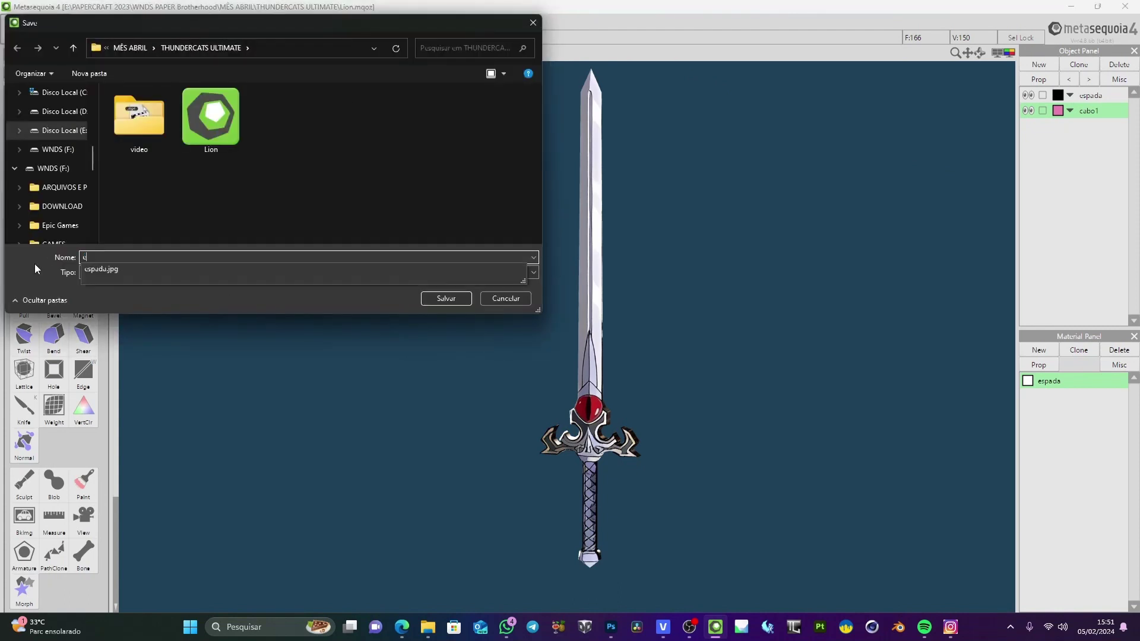
{"action": "type", "text": "spada"}
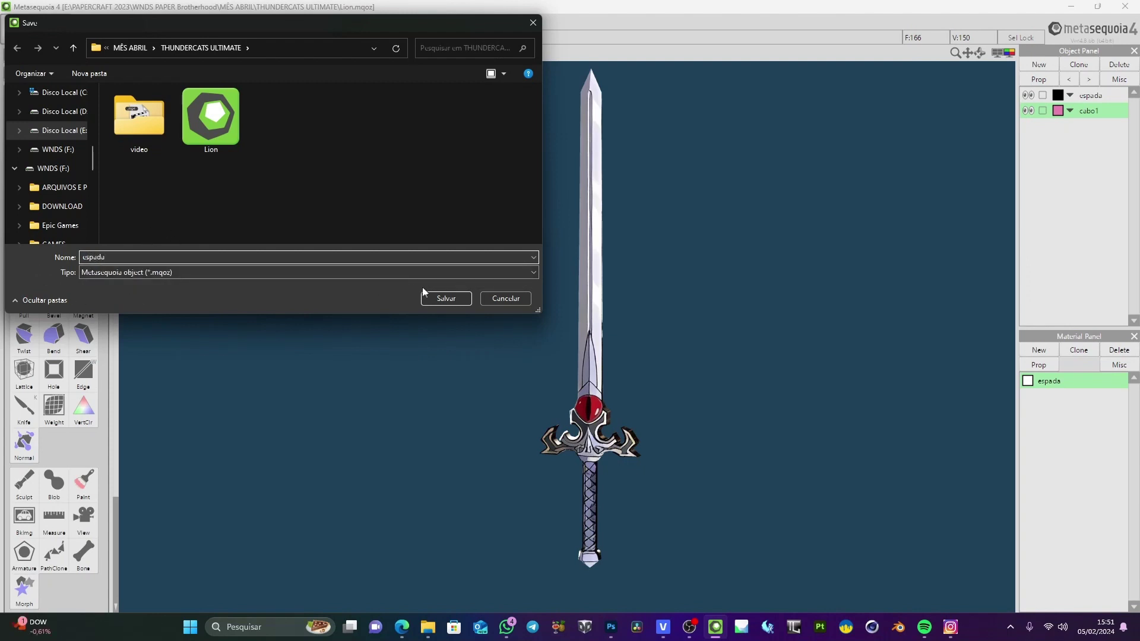
{"action": "left_click", "coordinate": [443, 299]}
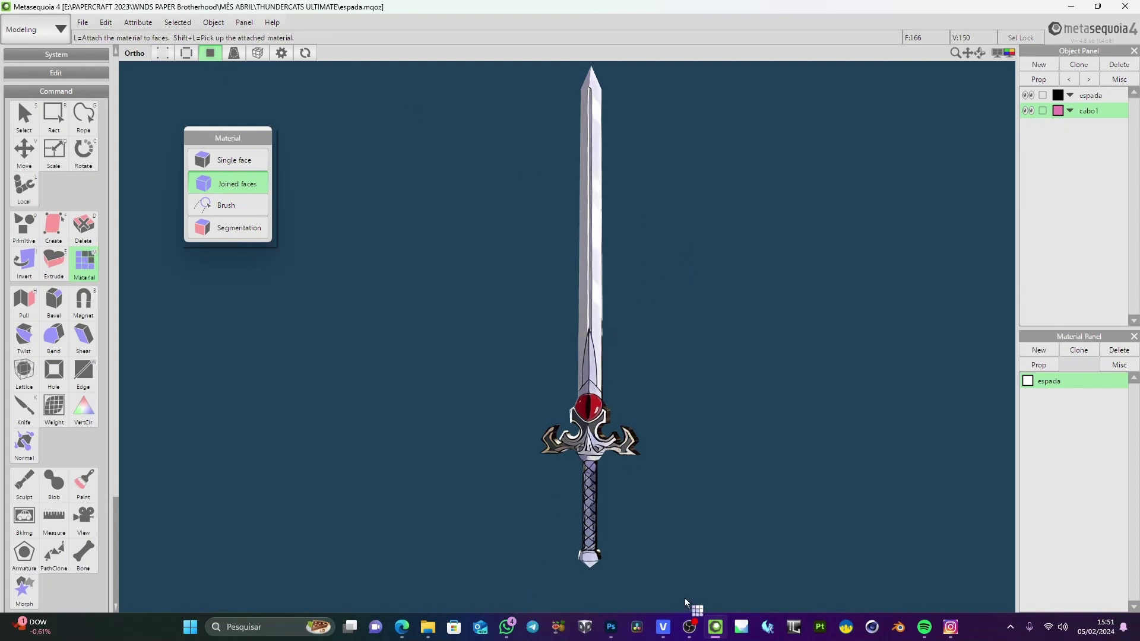
Switch to Pepakura Designer, maximize its window and open the espada model from the THUNDERCATS ULTIMATE folder inside MÊS ABRIL
{"action": "left_click", "coordinate": [768, 631]}
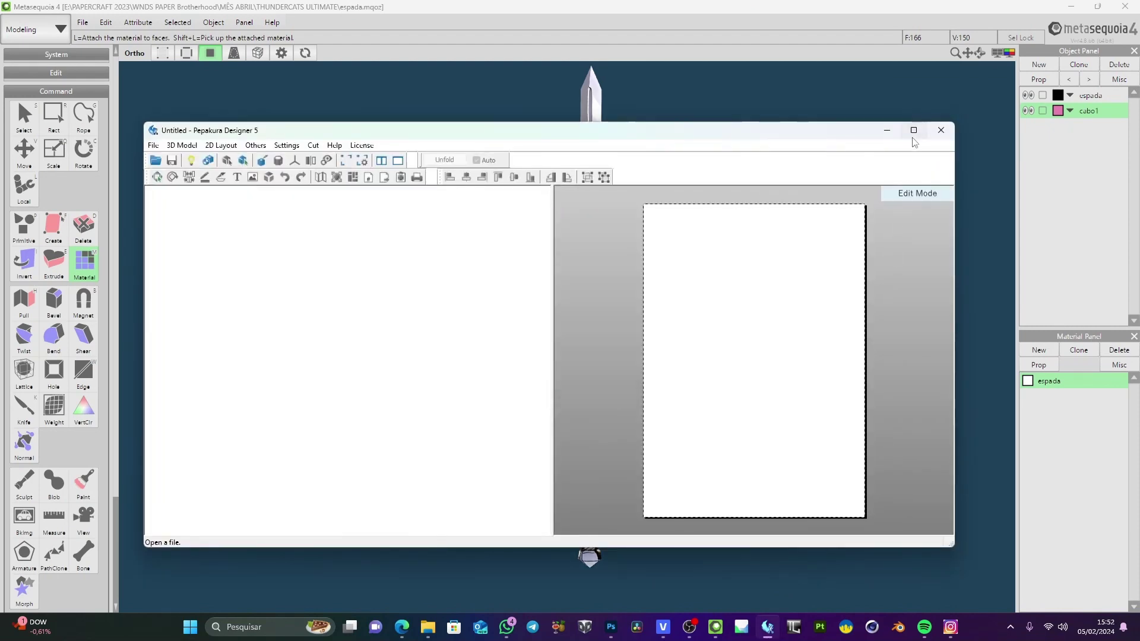
{"action": "left_click", "coordinate": [914, 130]}
{"action": "left_click", "coordinate": [6, 19]}
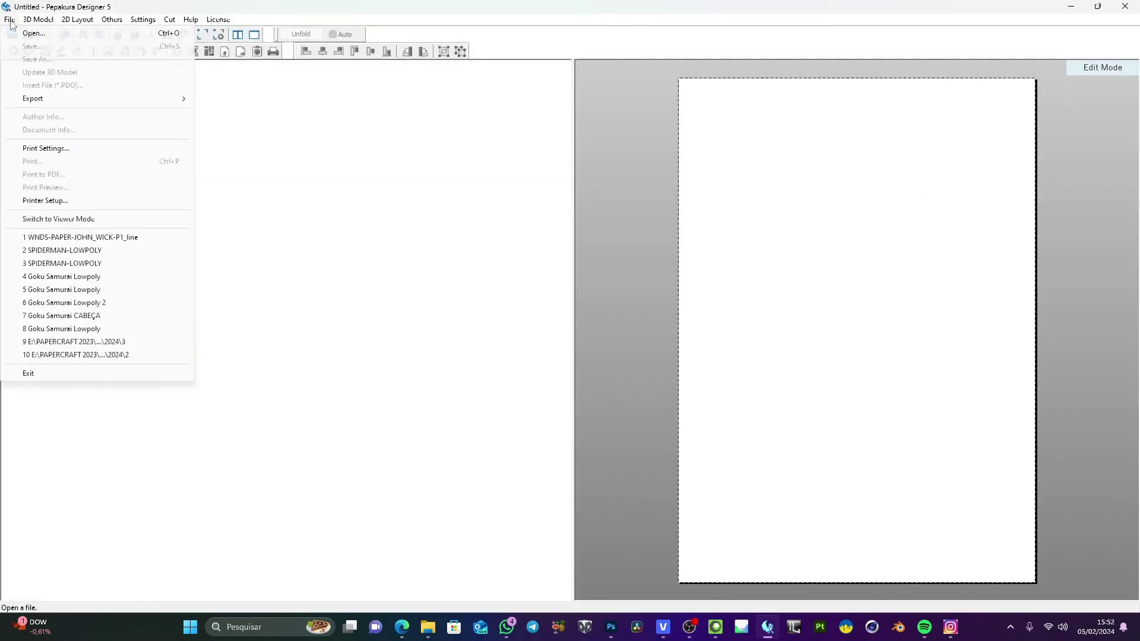
{"action": "left_click", "coordinate": [40, 35]}
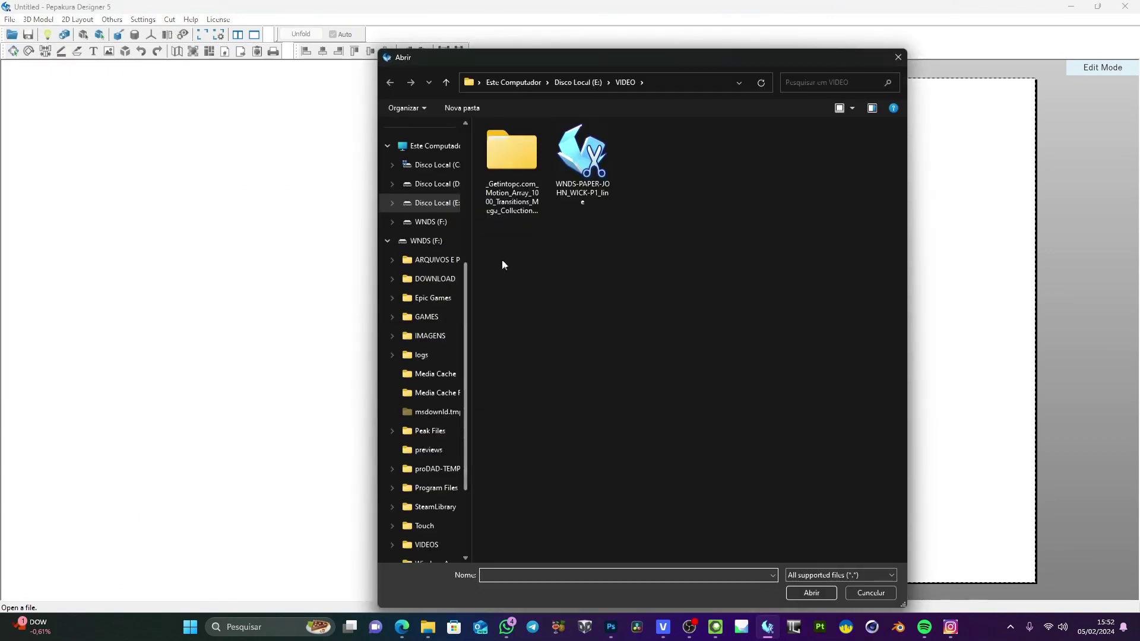
{"action": "left_click", "coordinate": [386, 202]}
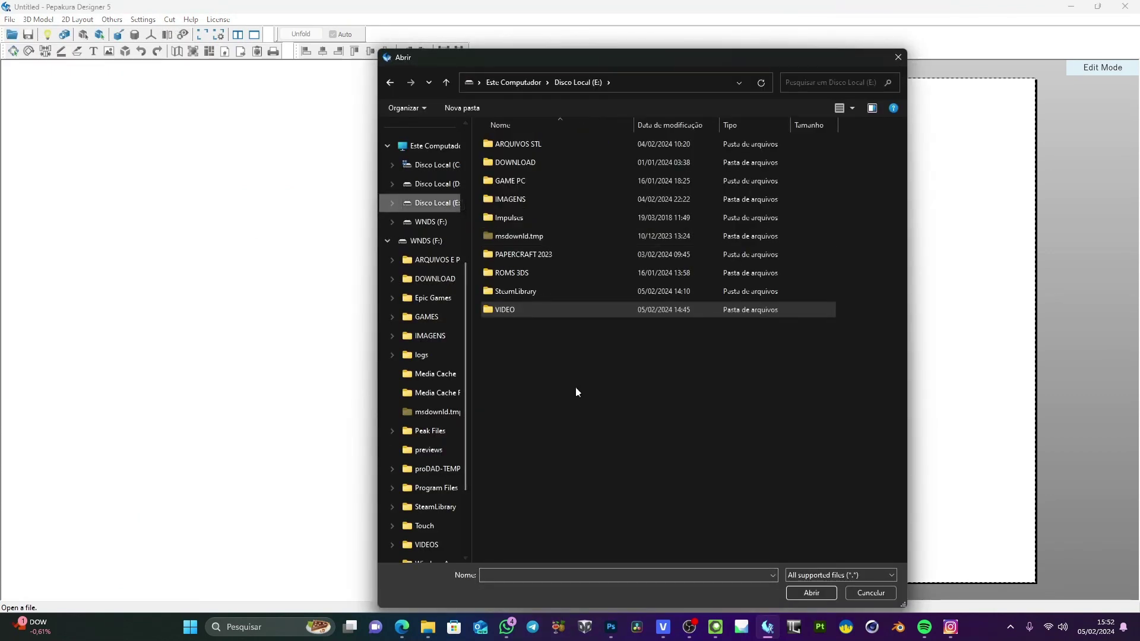
{"action": "double_click", "coordinate": [532, 257]}
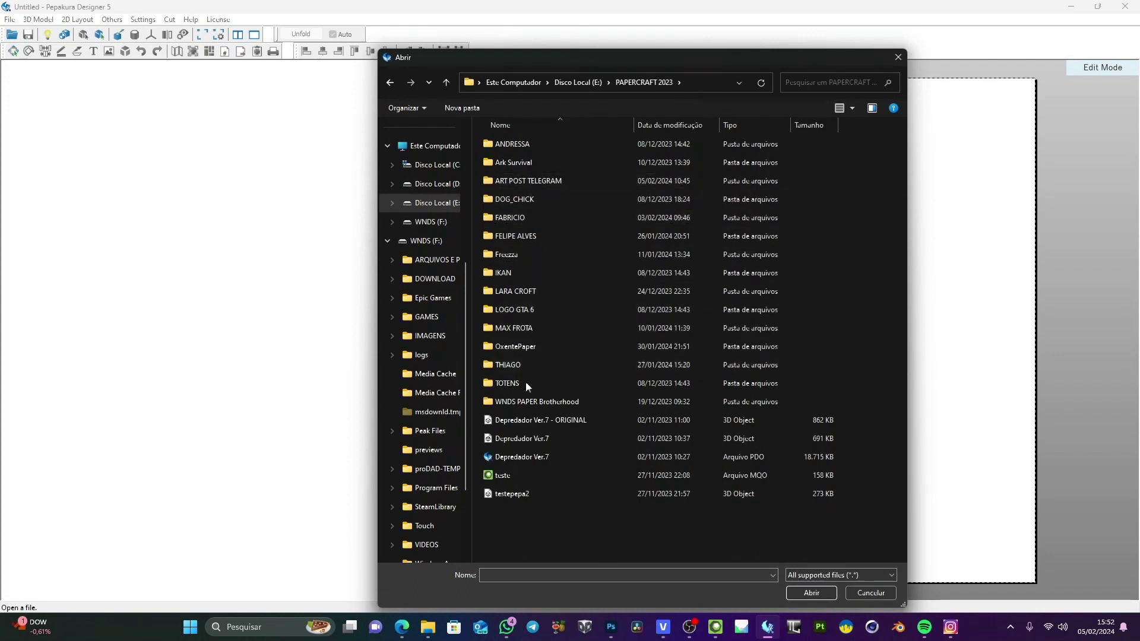
{"action": "double_click", "coordinate": [525, 402]}
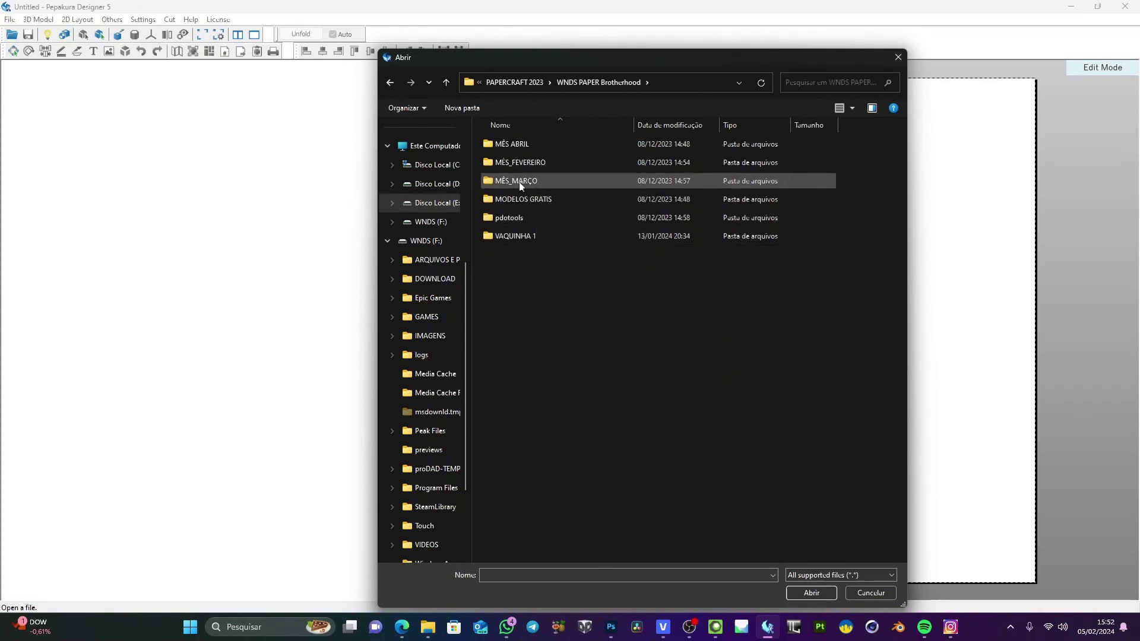
{"action": "double_click", "coordinate": [522, 148]}
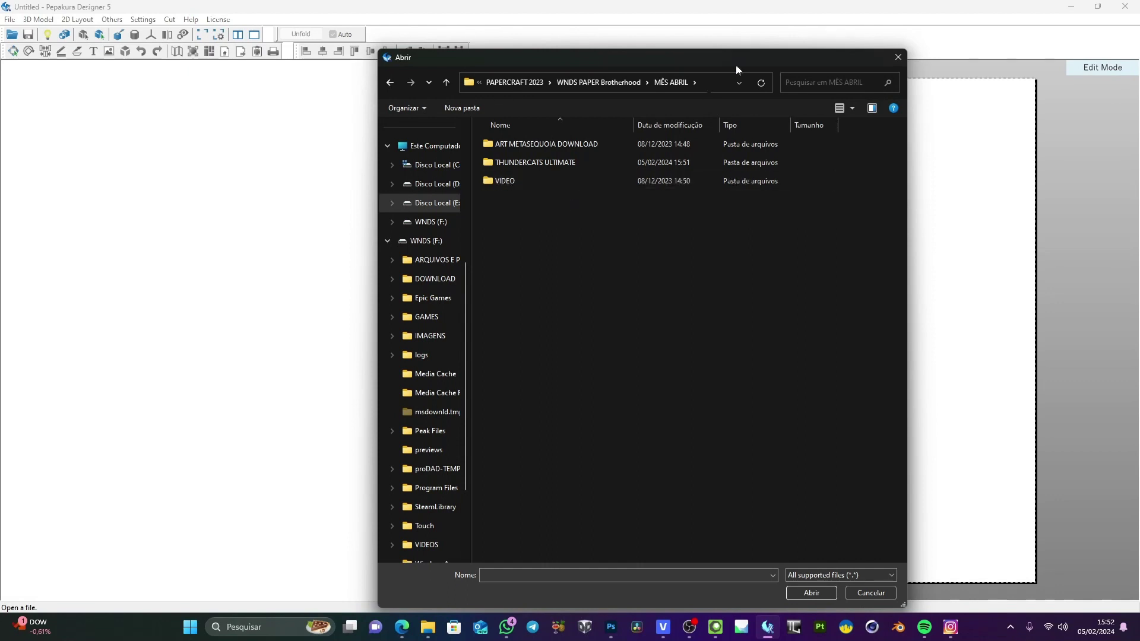
{"action": "double_click", "coordinate": [565, 166]}
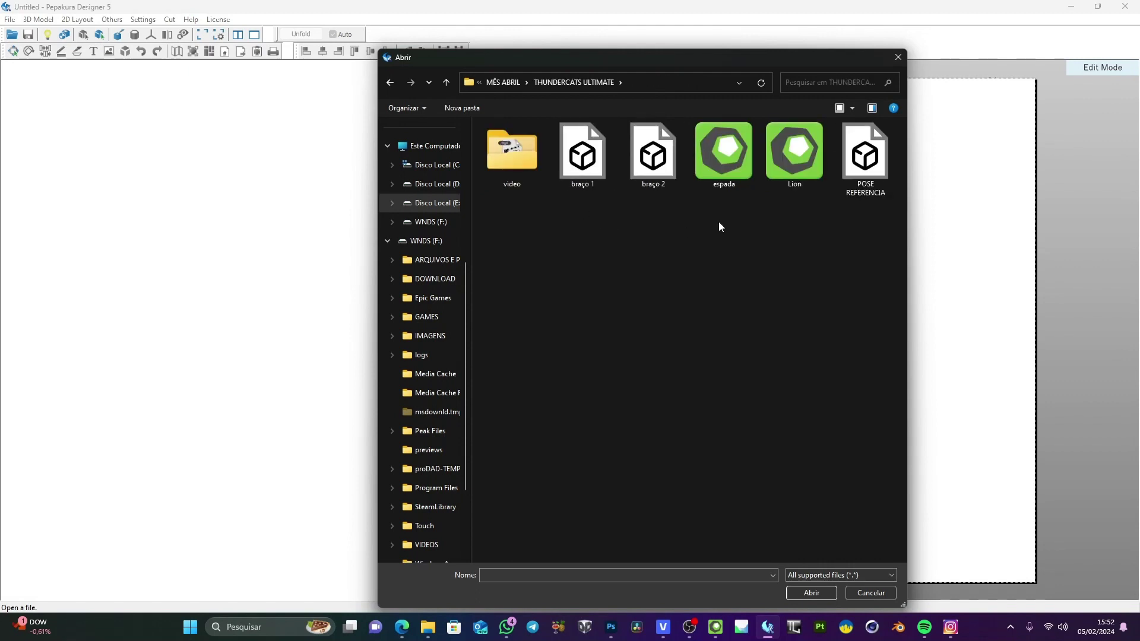
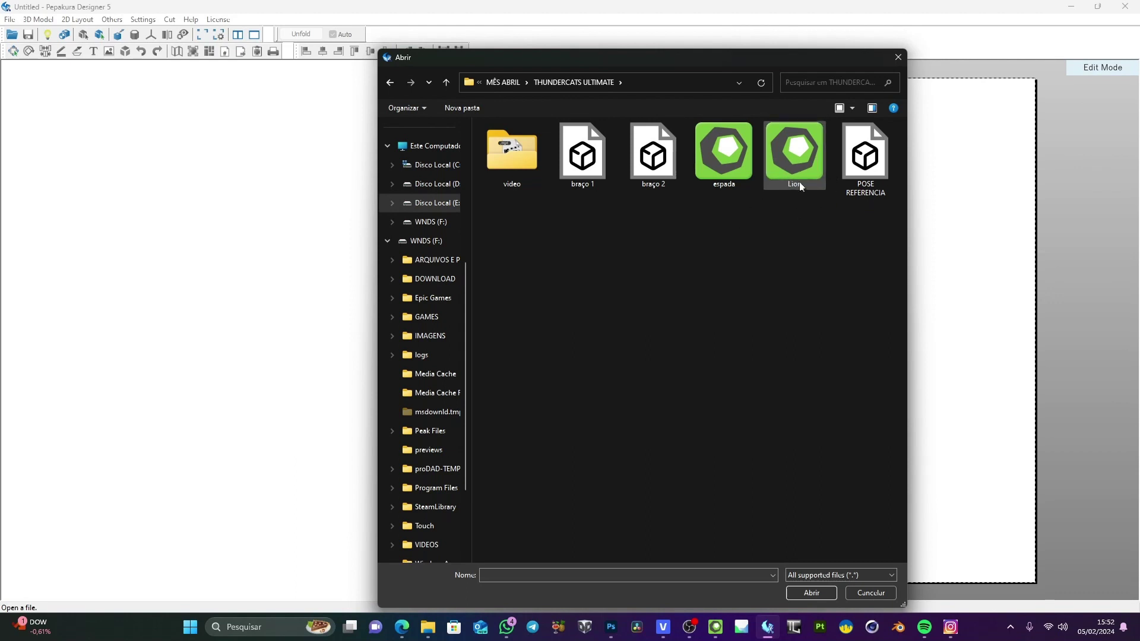
{"action": "left_click", "coordinate": [731, 169]}
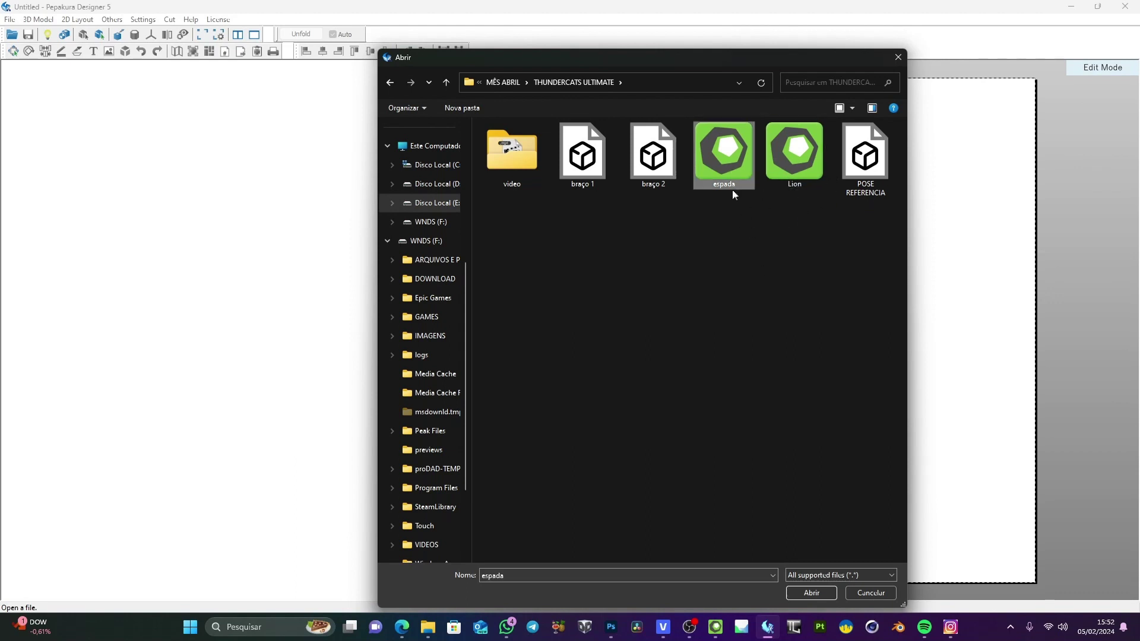
{"action": "left_click", "coordinate": [808, 593]}
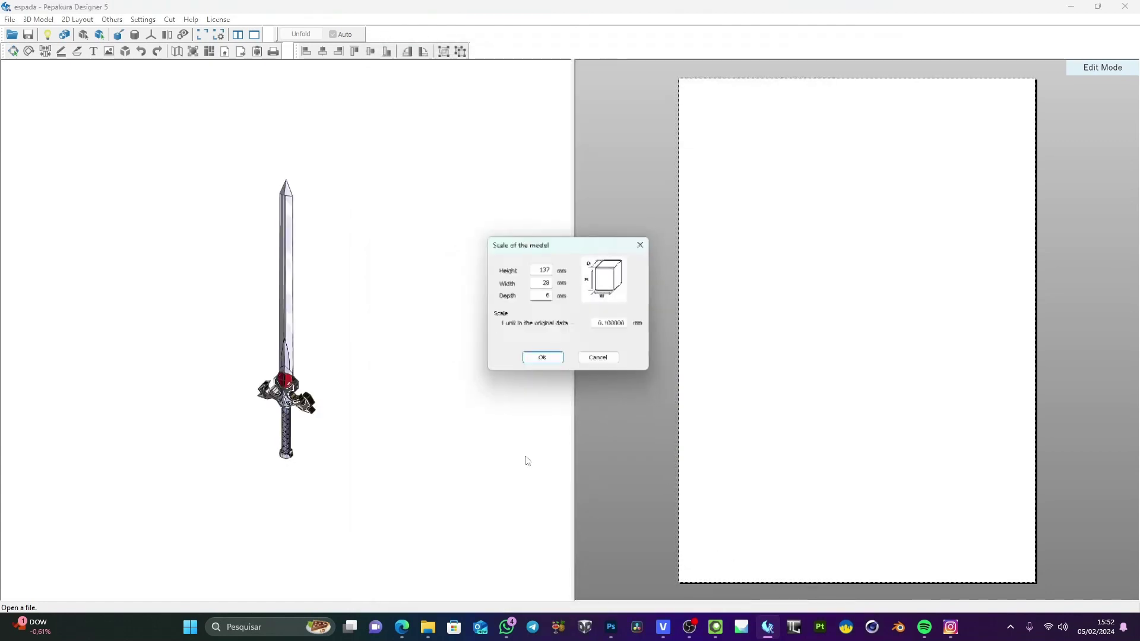
Scale the imported sword to a height of 200 mm and inspect its guard and handle
{"action": "left_click_drag", "start_coordinate": [540, 270], "coordinate": [579, 271]}
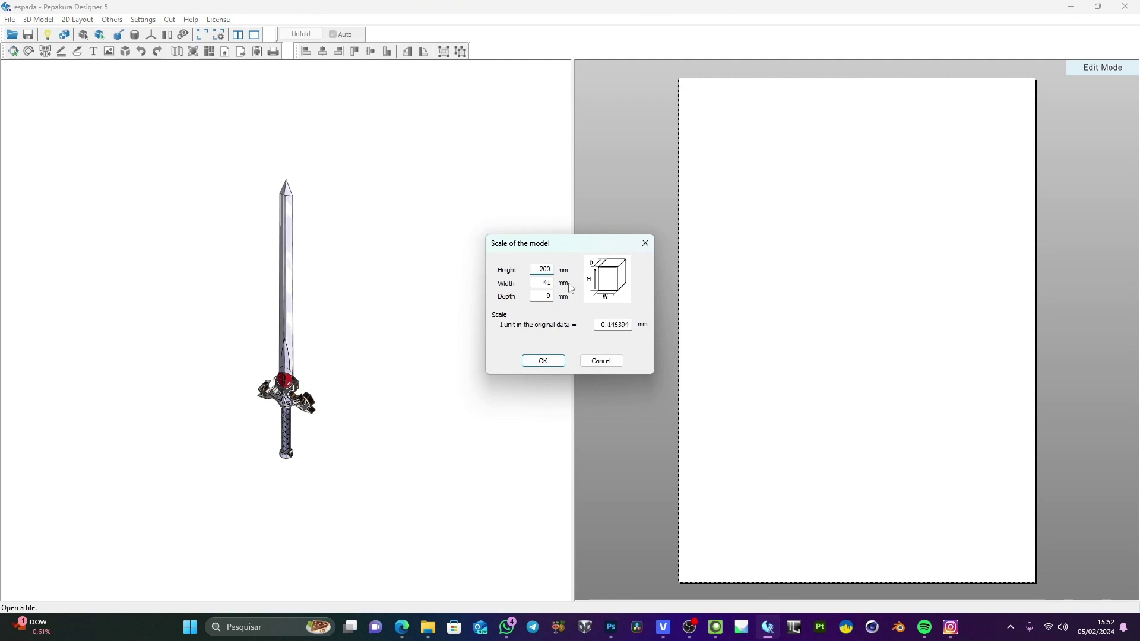
{"action": "left_click", "coordinate": [543, 361]}
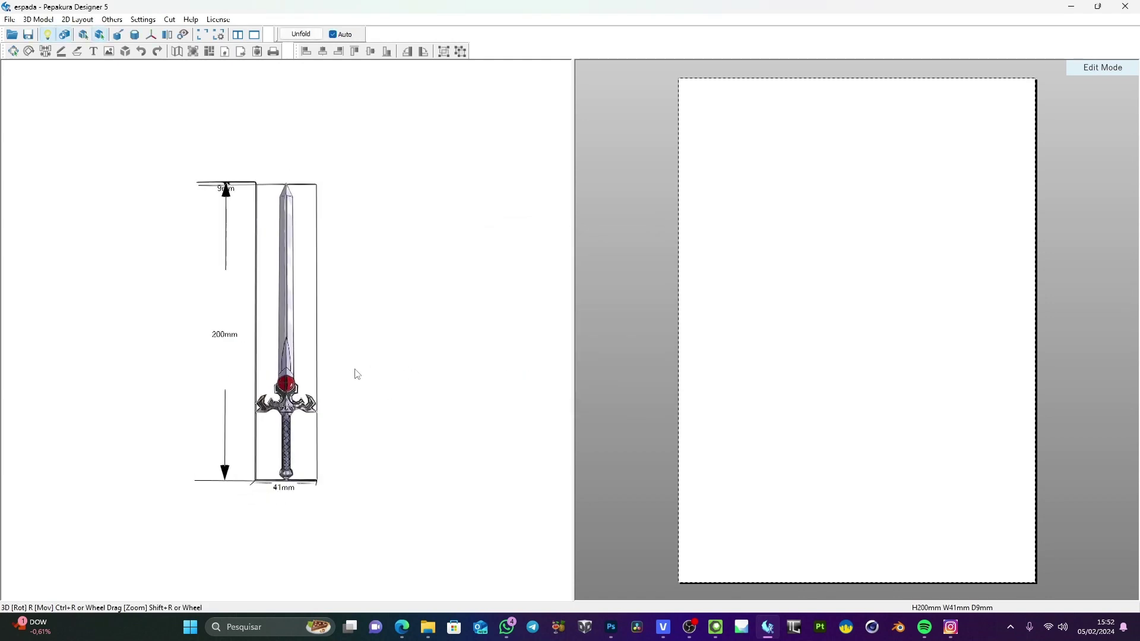
{"action": "scroll", "coordinate": [355, 370], "scroll_direction": "up", "scroll_amount": 5}
{"action": "right_click_drag", "start_coordinate": [355, 369], "coordinate": [326, 404]}
{"action": "middle_click_drag", "start_coordinate": [326, 403], "coordinate": [367, 340]}
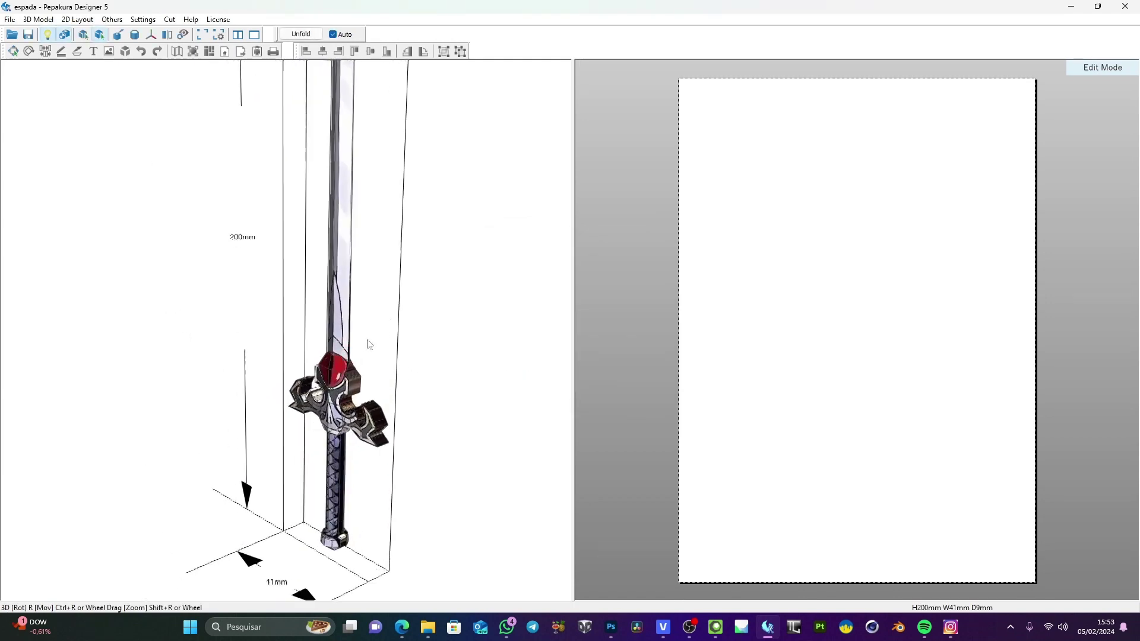
{"action": "right_click_drag", "start_coordinate": [367, 339], "coordinate": [399, 303]}
{"action": "scroll", "coordinate": [399, 303], "scroll_direction": "up", "scroll_amount": 3}
Switch to Metasequoia and check which sword parts belong to espada and cabo1 by toggling each object's visibility
{"action": "left_click", "coordinate": [716, 627]}
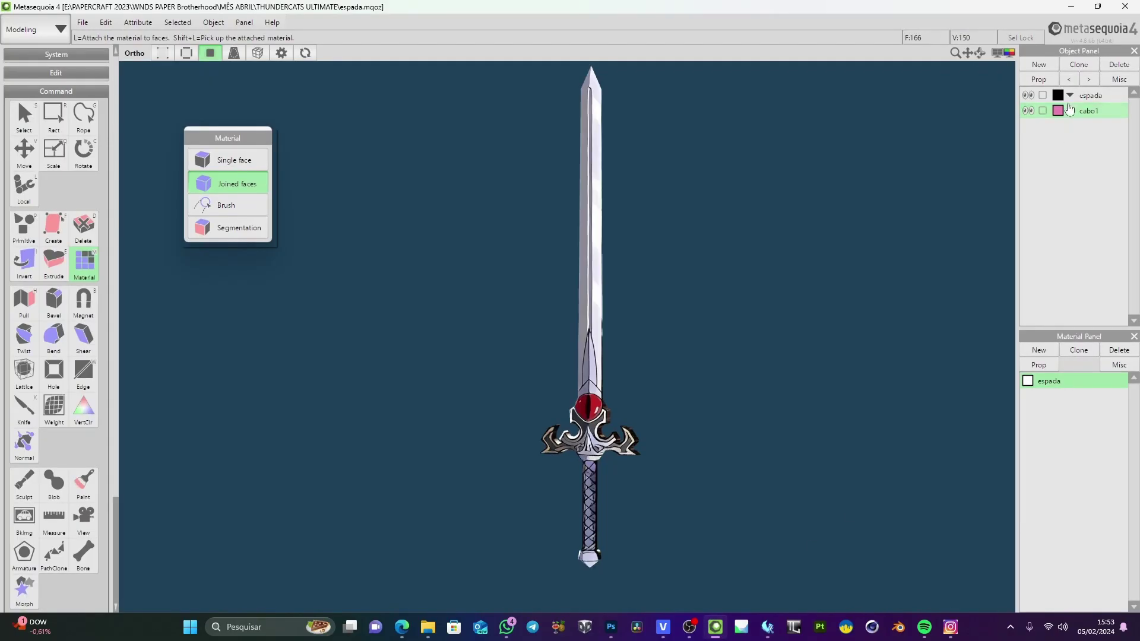
{"action": "left_click", "coordinate": [1029, 95]}
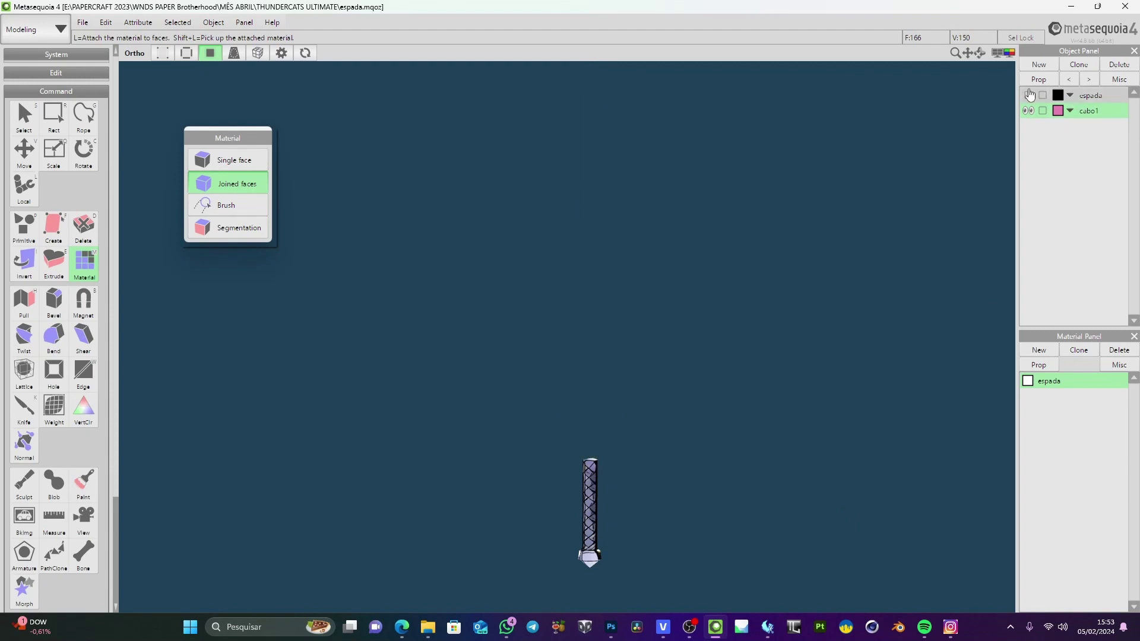
{"action": "left_click", "coordinate": [1029, 95]}
{"action": "left_click", "coordinate": [1029, 111]}
{"action": "left_click", "coordinate": [1030, 111]}
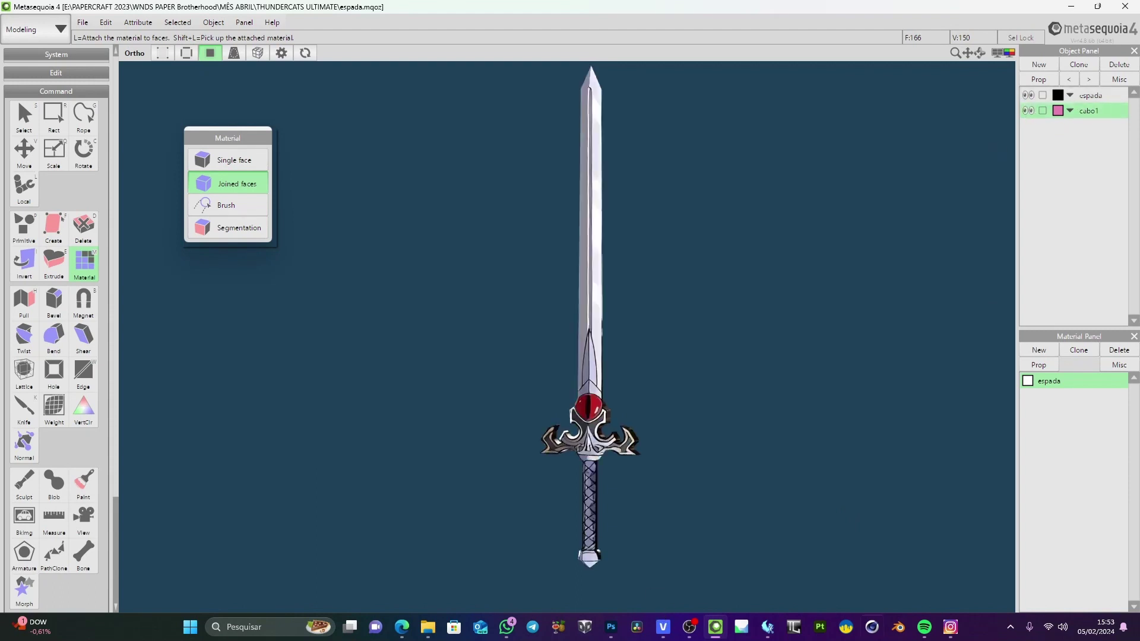
Return to Pepakura Designer and show the model's object list beside the sword
{"action": "left_click", "coordinate": [768, 627]}
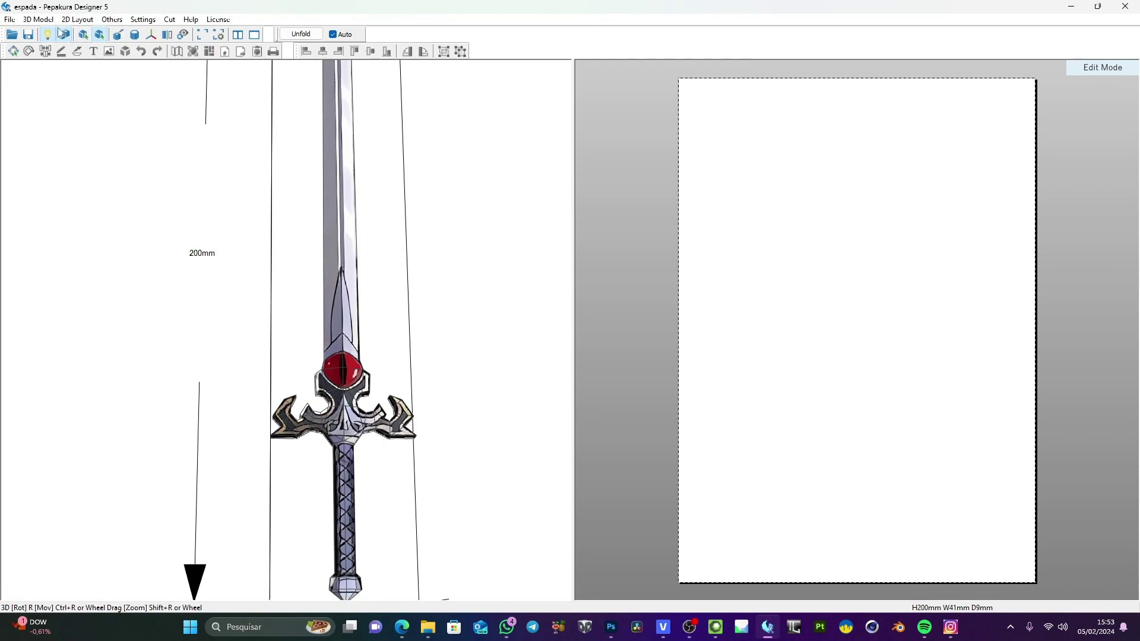
{"action": "left_click", "coordinate": [42, 20]}
{"action": "left_click", "coordinate": [54, 195]}
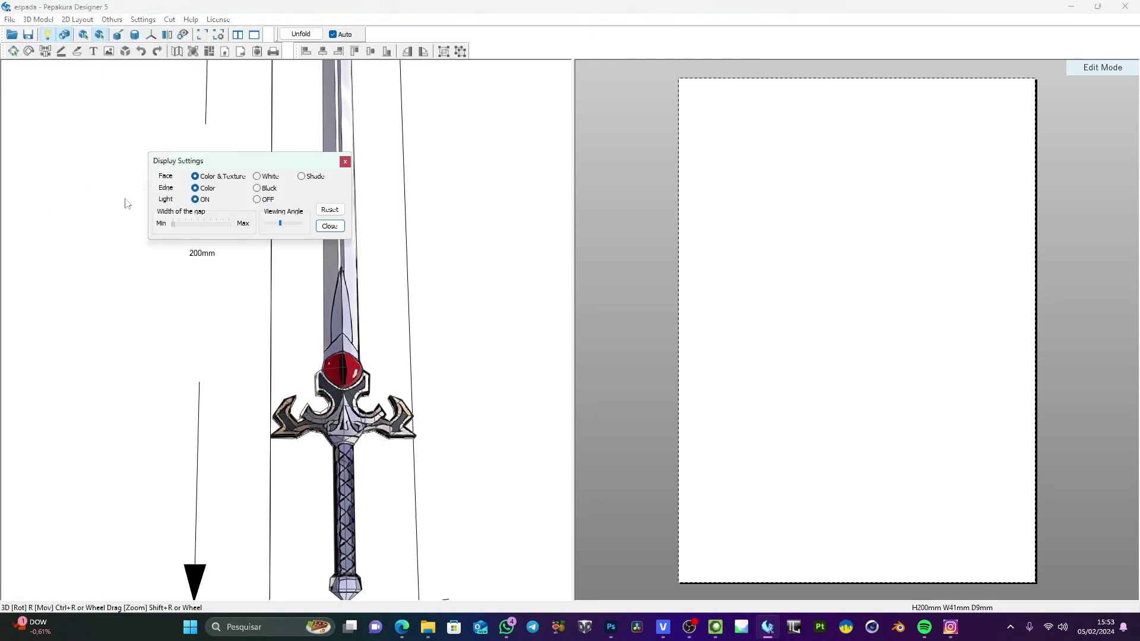
{"action": "left_click", "coordinate": [345, 161]}
{"action": "left_click", "coordinate": [38, 20]}
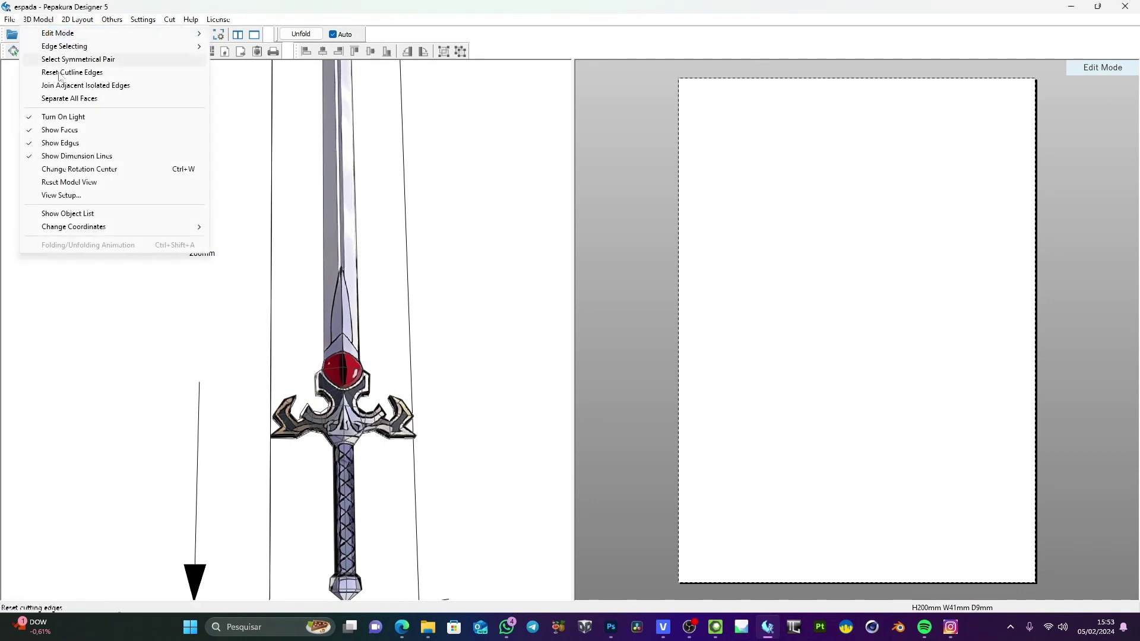
{"action": "left_click", "coordinate": [77, 213]}
{"action": "left_click_drag", "start_coordinate": [198, 165], "coordinate": [145, 167]}
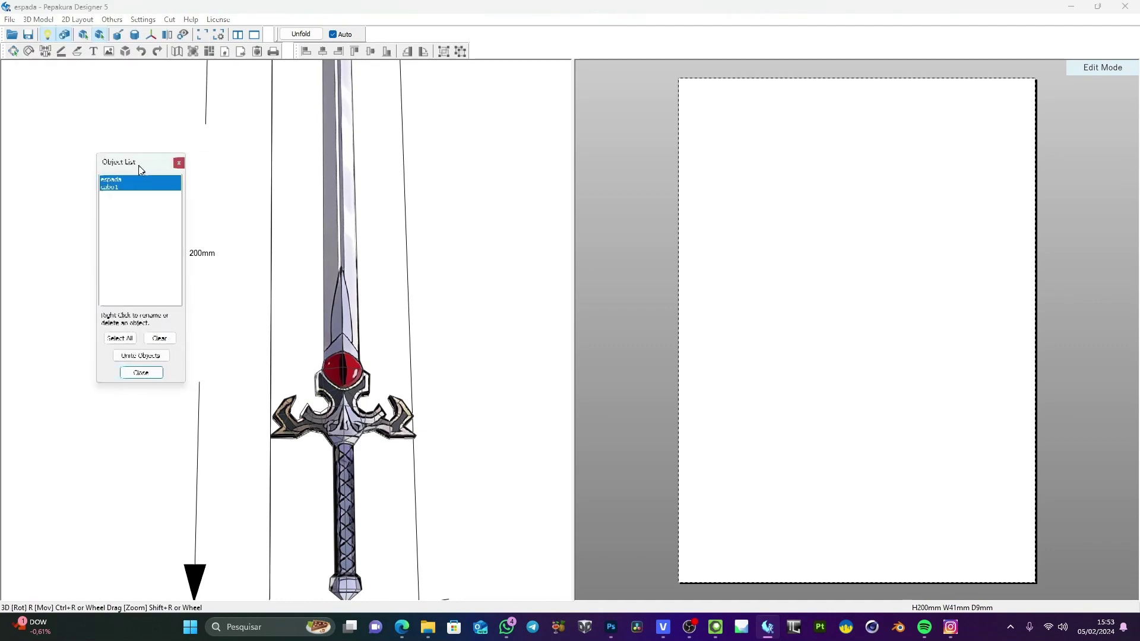
Display espada on its own to check it, and isolate the cabo1 handle in the 3D view
{"action": "left_click", "coordinate": [110, 187]}
{"action": "left_click", "coordinate": [110, 187]}
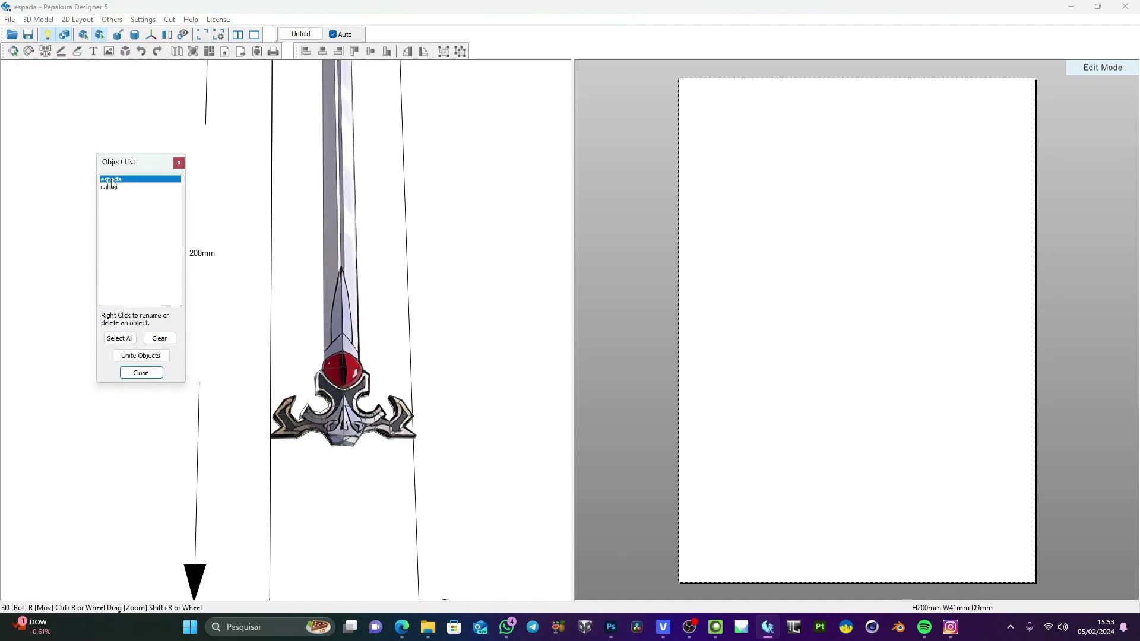
{"action": "left_click", "coordinate": [111, 181]}
{"action": "left_click", "coordinate": [112, 182]}
{"action": "left_click_drag", "start_coordinate": [389, 402], "coordinate": [310, 394]}
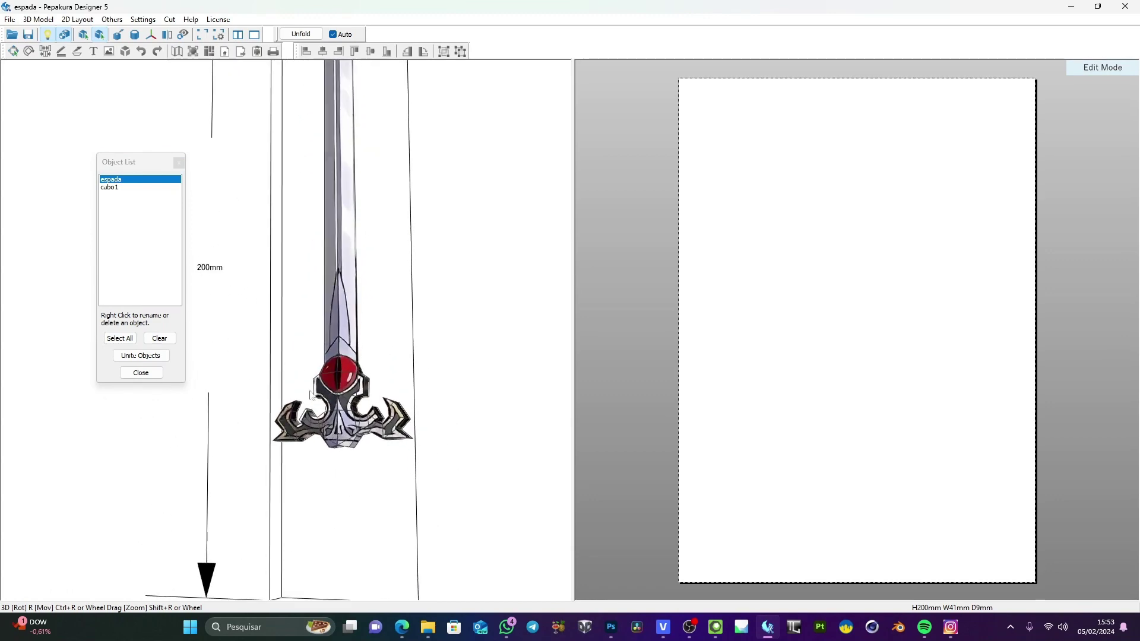
{"action": "left_click", "coordinate": [116, 186]}
{"action": "left_click", "coordinate": [113, 179]}
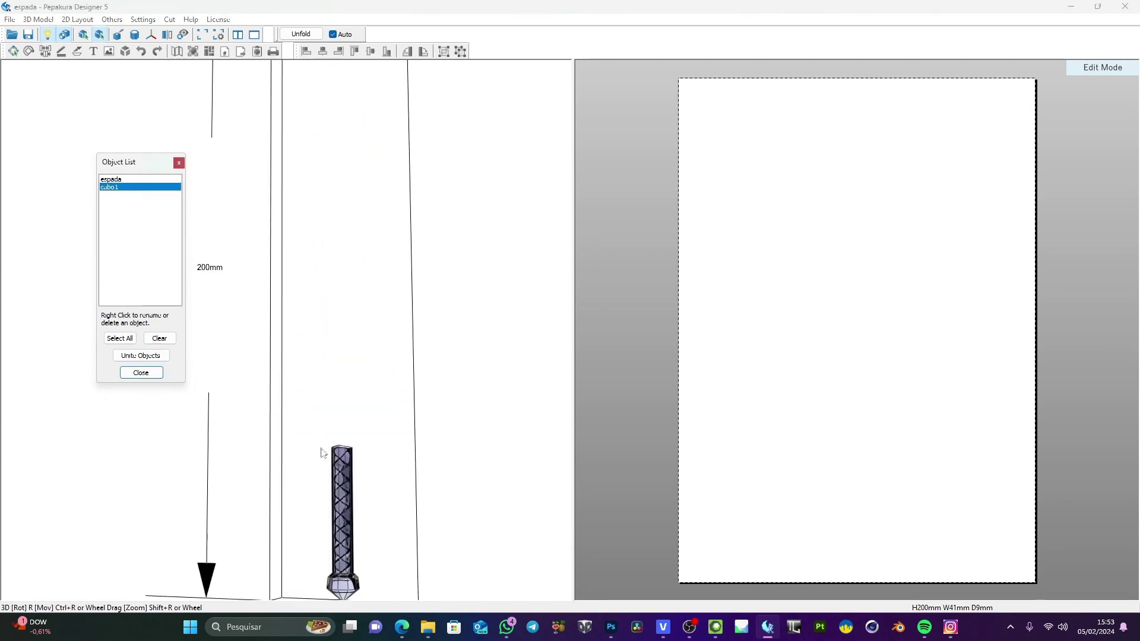
{"action": "right_click_drag", "start_coordinate": [332, 494], "coordinate": [318, 520]}
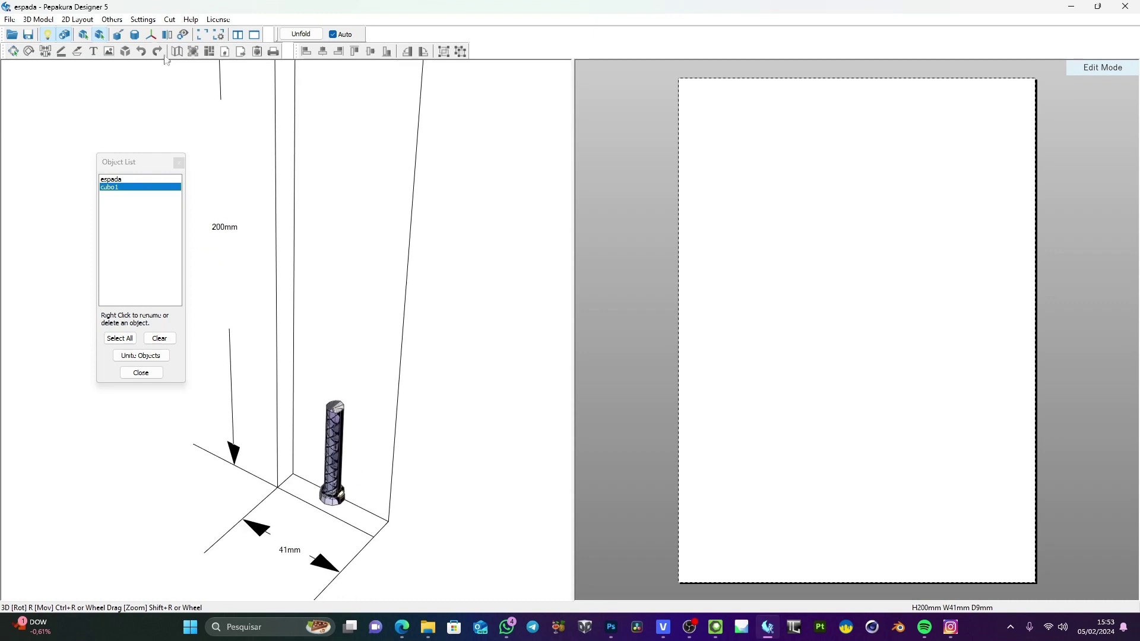
Turn off the texture display and bring the plain handle's top end into close view
{"action": "left_click", "coordinate": [64, 37]}
{"action": "scroll", "coordinate": [319, 448], "scroll_direction": "down", "scroll_amount": 1}
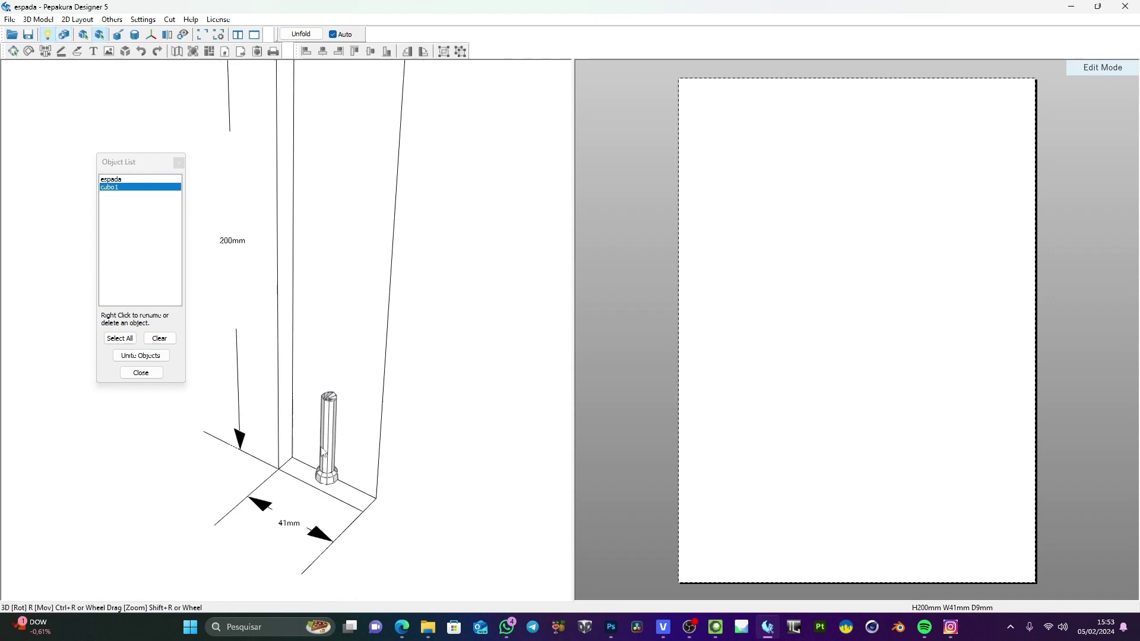
{"action": "scroll", "coordinate": [321, 448], "scroll_direction": "up", "scroll_amount": 4}
{"action": "scroll", "coordinate": [321, 452], "scroll_direction": "up", "scroll_amount": 2}
{"action": "middle_click_drag", "start_coordinate": [415, 543], "coordinate": [376, 464]}
{"action": "right_click_drag", "start_coordinate": [376, 463], "coordinate": [302, 365]}
{"action": "left_click_drag", "start_coordinate": [304, 365], "coordinate": [280, 362]}
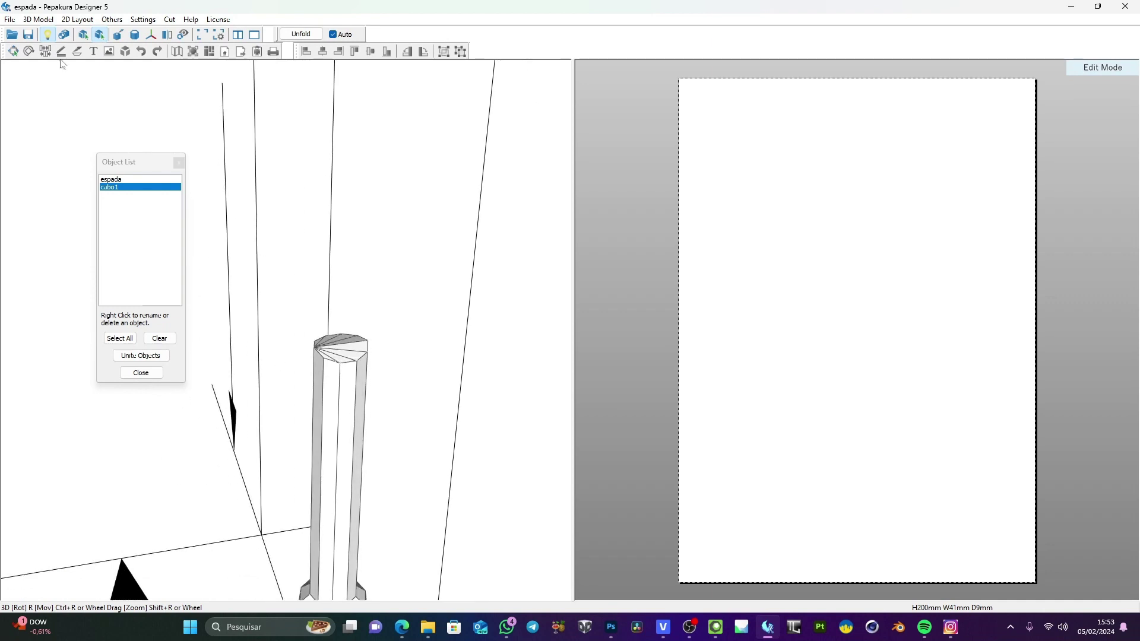
Mark cut edges around the handle's top rim and along one lengthwise edge down to the pommel's tip
{"action": "left_click", "coordinate": [117, 36]}
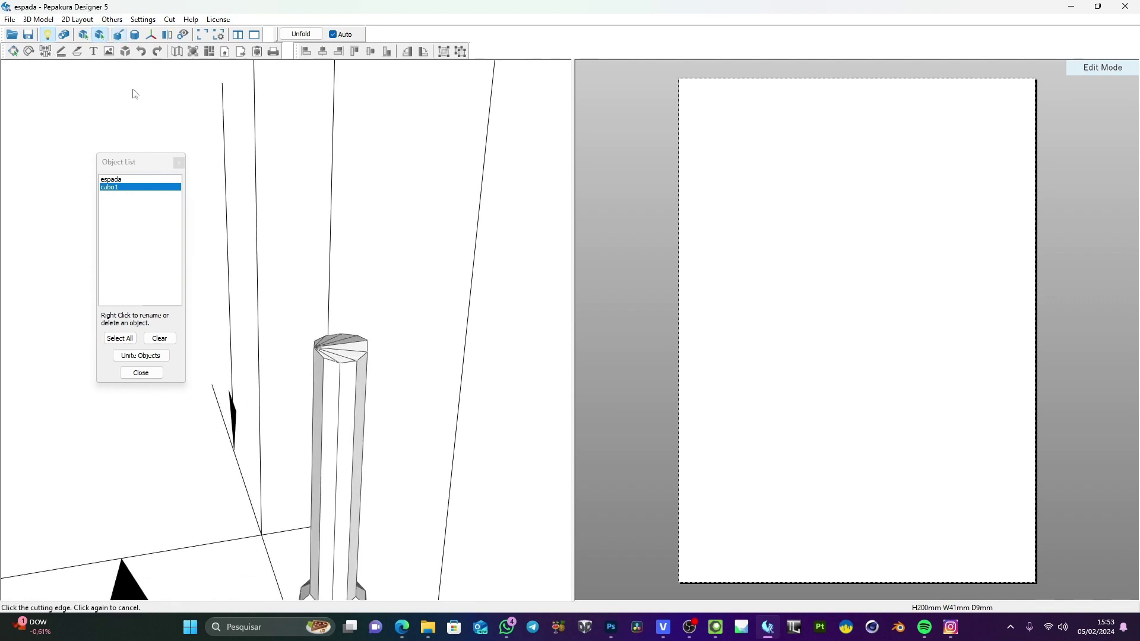
{"action": "scroll", "coordinate": [356, 374], "scroll_direction": "down", "scroll_amount": 3}
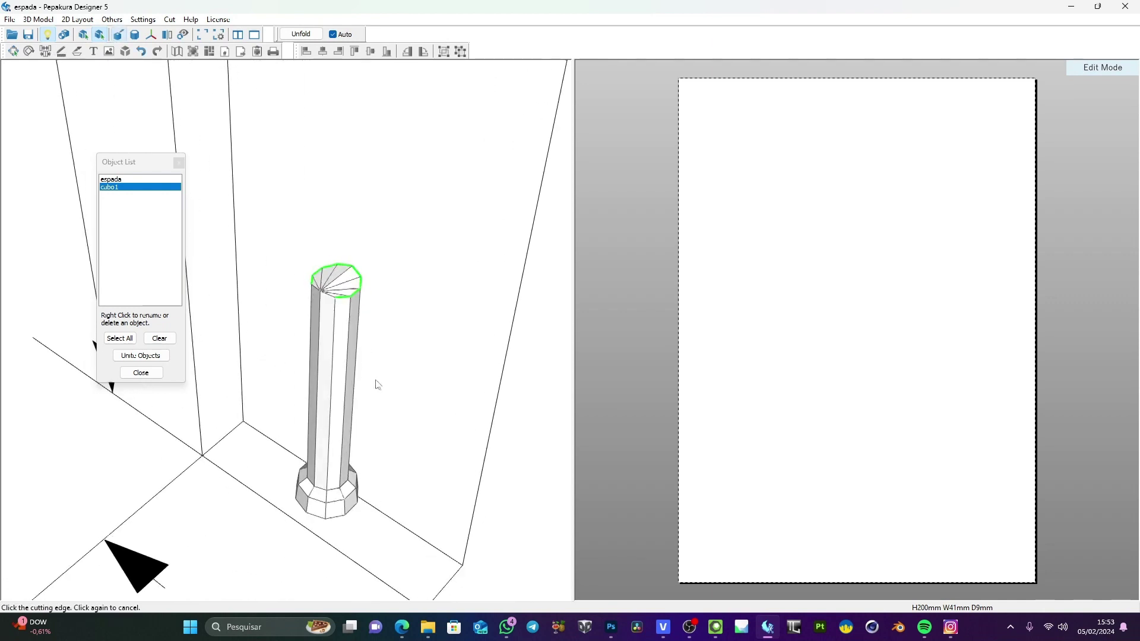
{"action": "left_click", "coordinate": [333, 402]}
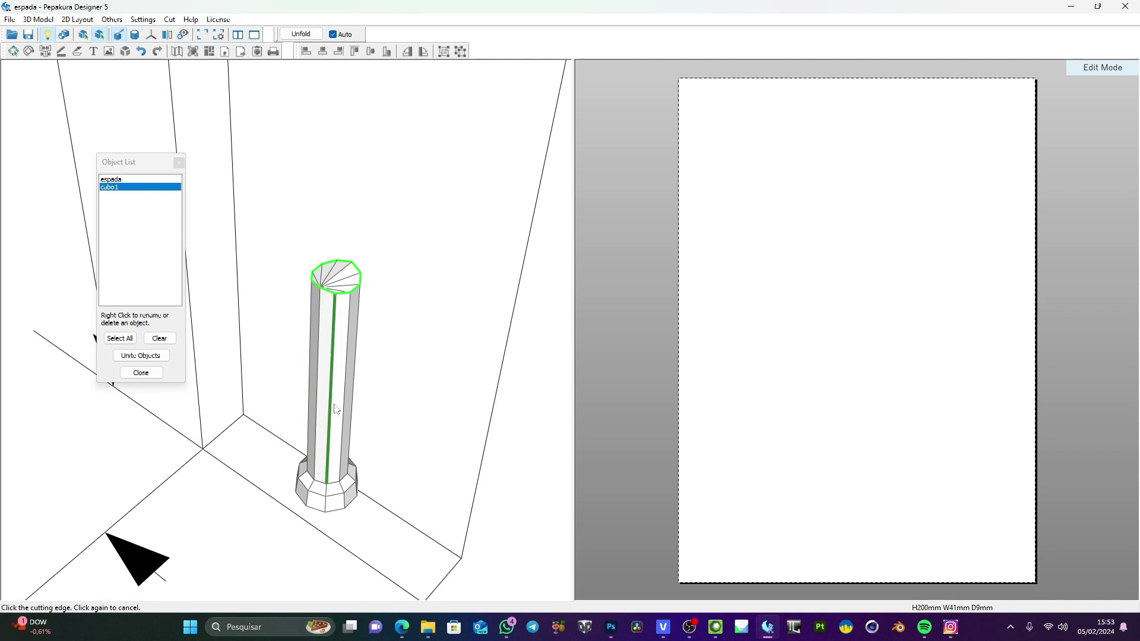
{"action": "right_click_drag", "start_coordinate": [333, 402], "coordinate": [359, 216]}
{"action": "left_click_drag", "start_coordinate": [361, 220], "coordinate": [334, 366]}
{"action": "left_click", "coordinate": [339, 368]}
{"action": "scroll", "coordinate": [339, 367], "scroll_direction": "up", "scroll_amount": 2}
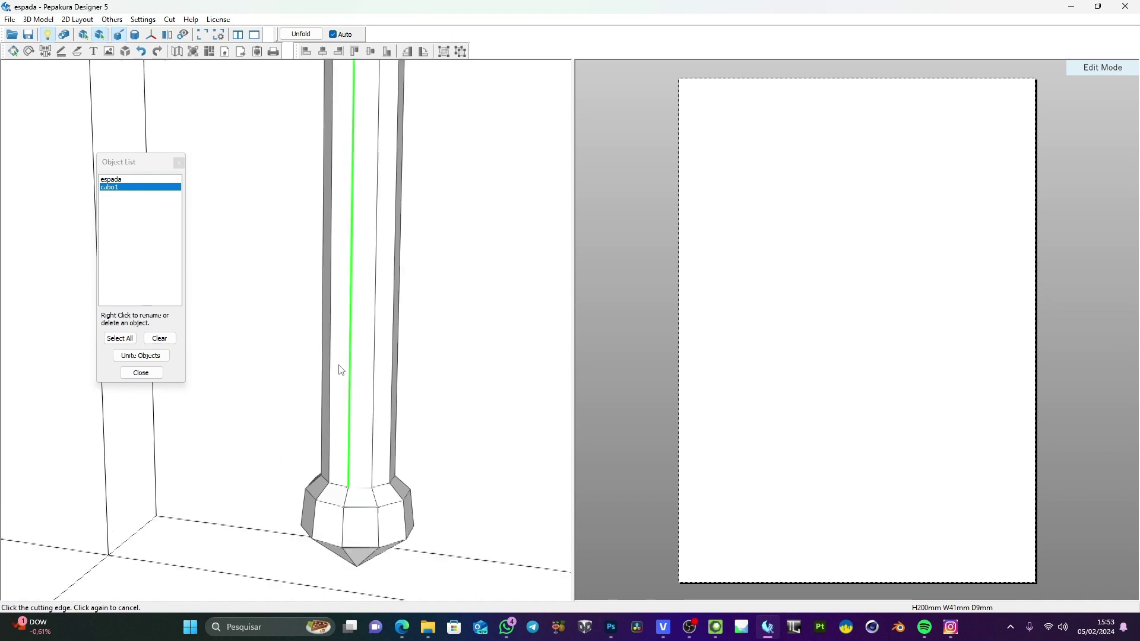
{"action": "scroll", "coordinate": [360, 356], "scroll_direction": "down", "scroll_amount": 3}
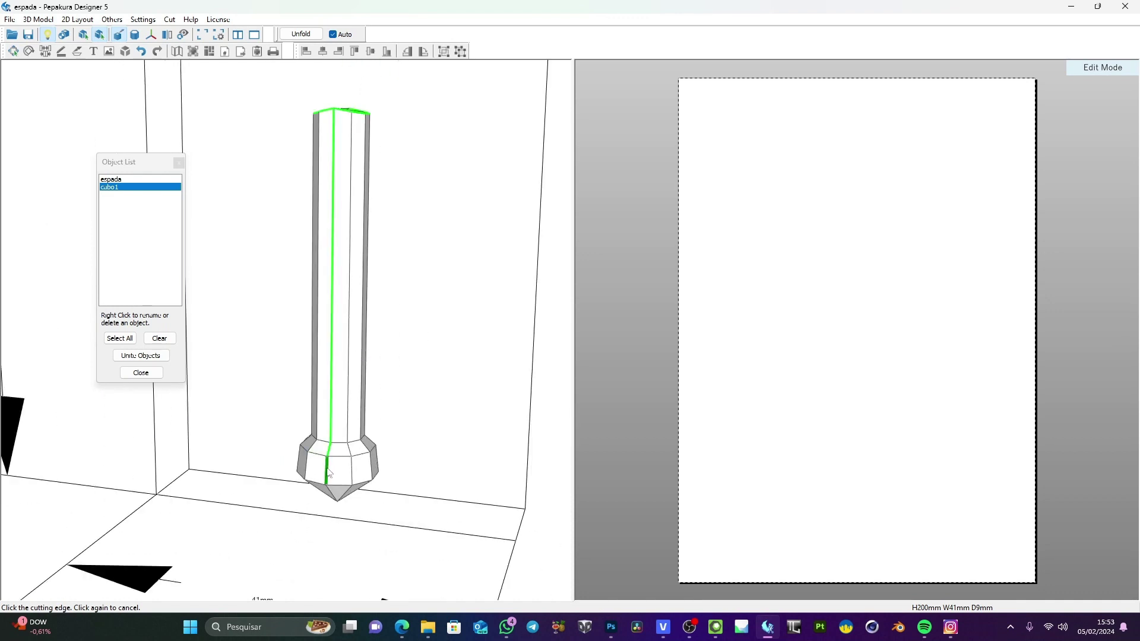
{"action": "right_click_drag", "start_coordinate": [326, 469], "coordinate": [325, 458]}
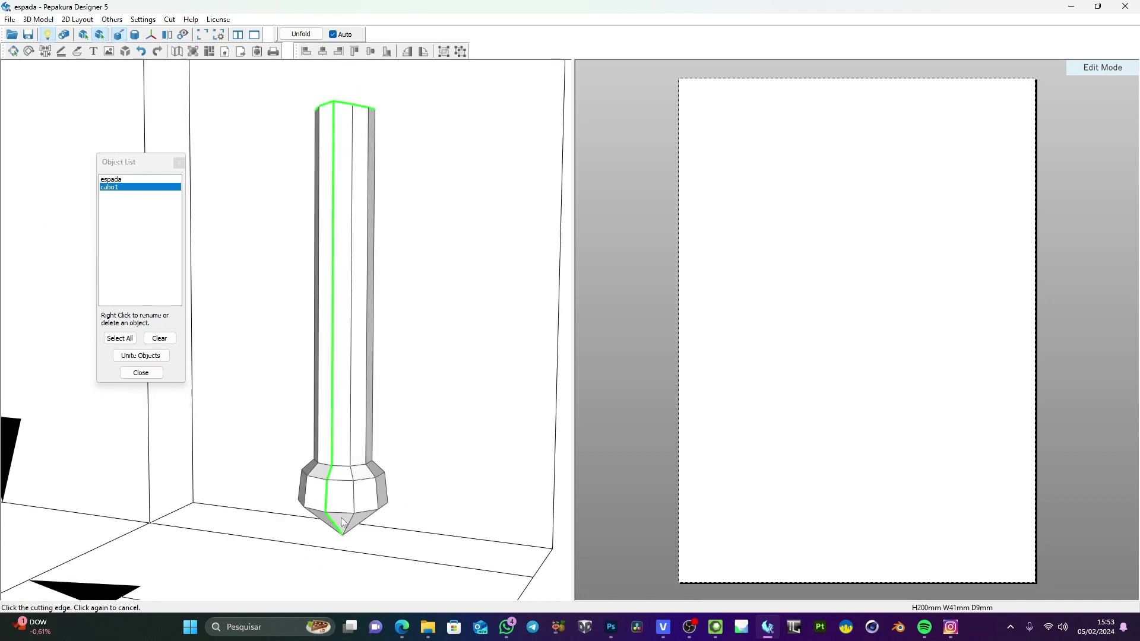
Mark the edge loops around the pommel and at its joint with the grip as cut edges
{"action": "double_click", "coordinate": [346, 481]}
{"action": "left_click", "coordinate": [347, 467]}
{"action": "right_click_drag", "start_coordinate": [346, 468], "coordinate": [348, 465]}
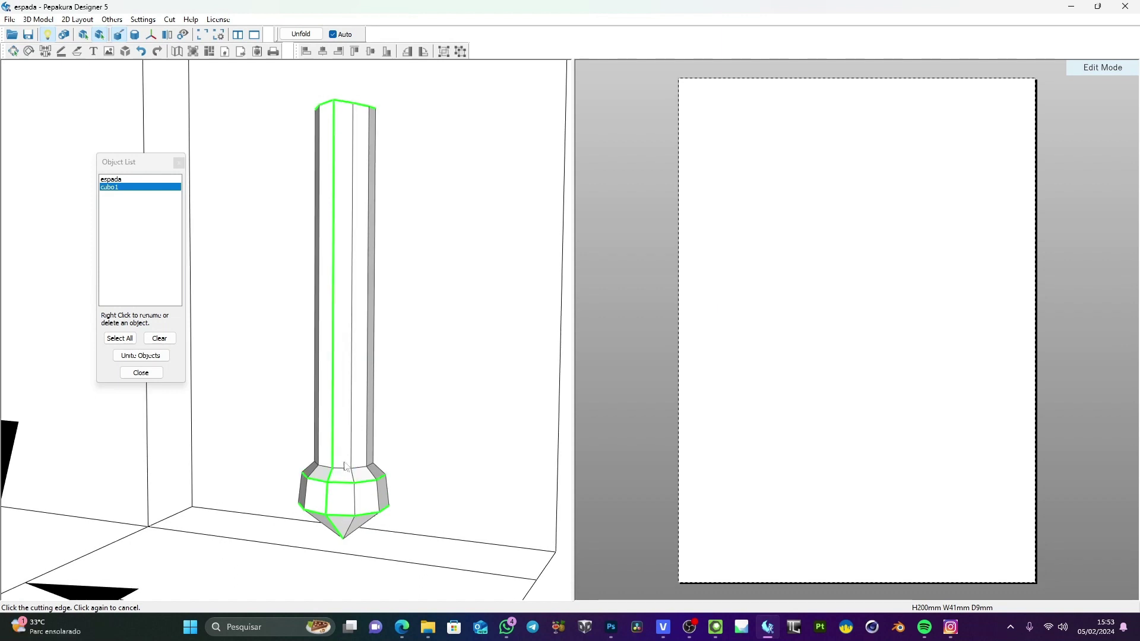
{"action": "scroll", "coordinate": [343, 395], "scroll_direction": "up", "scroll_amount": 1}
{"action": "scroll", "coordinate": [342, 381], "scroll_direction": "down", "scroll_amount": 4}
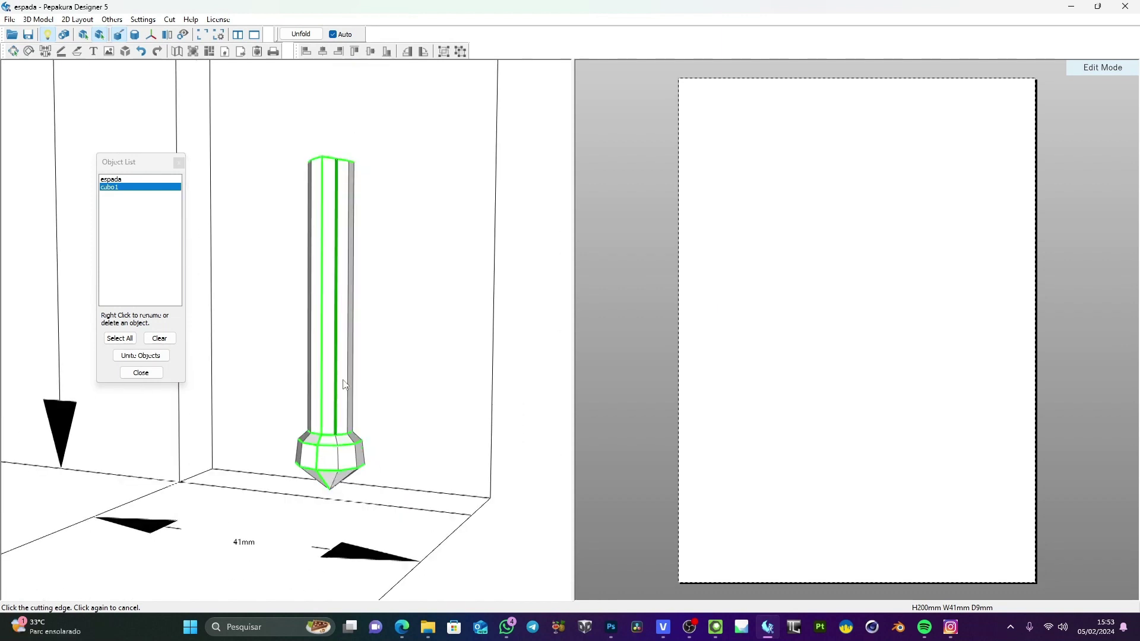
Display espada on its own in the 3D view, with the blade's base and guard in view
{"action": "right_click_drag", "start_coordinate": [342, 381], "coordinate": [309, 399]}
{"action": "left_click", "coordinate": [118, 183]}
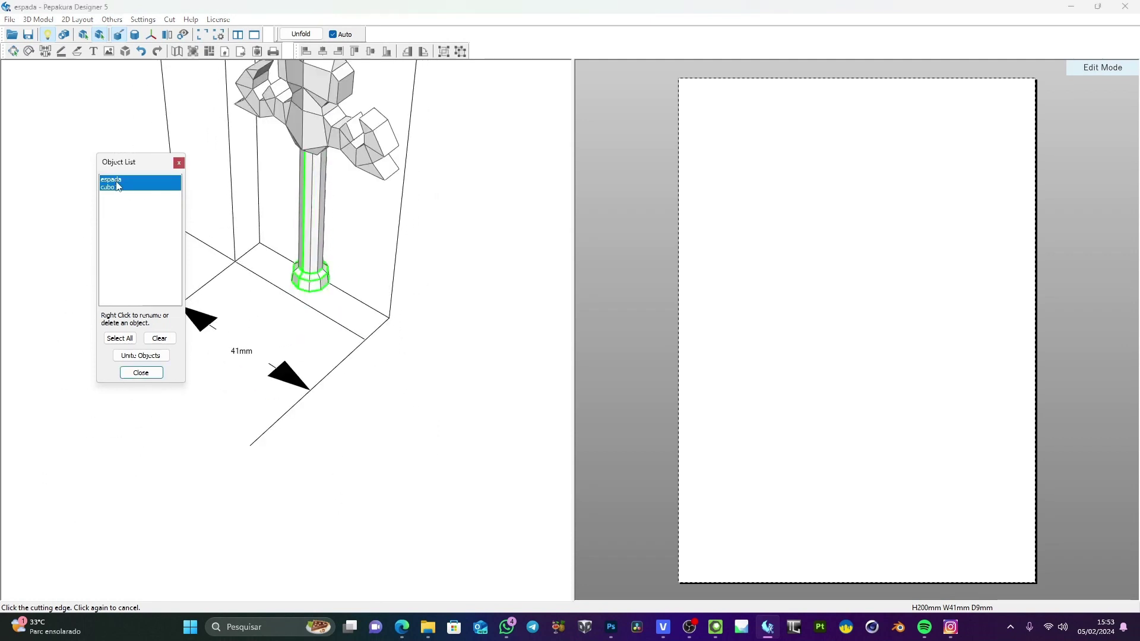
{"action": "left_click", "coordinate": [110, 187]}
{"action": "middle_click_drag", "start_coordinate": [349, 132], "coordinate": [390, 336]}
{"action": "left_click_drag", "start_coordinate": [405, 373], "coordinate": [396, 398]}
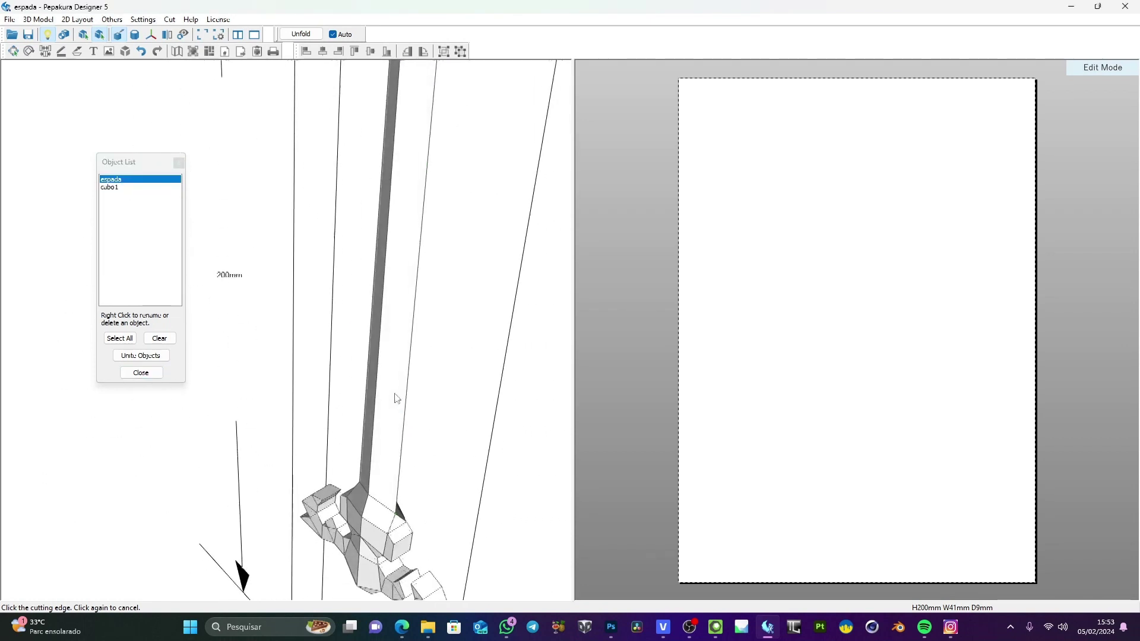
Mark cut edges along one lengthwise edge of the blade and across its base where it meets the guard
{"action": "left_click", "coordinate": [400, 462]}
{"action": "left_click", "coordinate": [384, 510]}
{"action": "right_click_drag", "start_coordinate": [383, 509], "coordinate": [451, 524]}
{"action": "left_click", "coordinate": [380, 535]}
{"action": "left_click", "coordinate": [389, 550]}
{"action": "right_click_drag", "start_coordinate": [385, 533], "coordinate": [442, 523]}
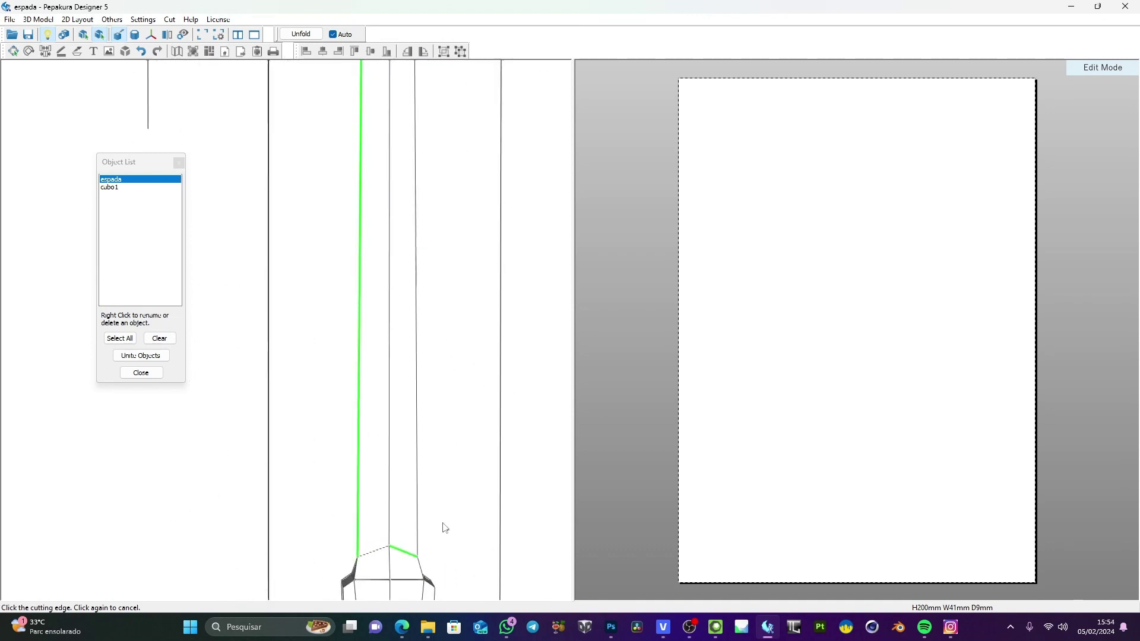
{"action": "left_click_drag", "start_coordinate": [445, 528], "coordinate": [380, 547]}
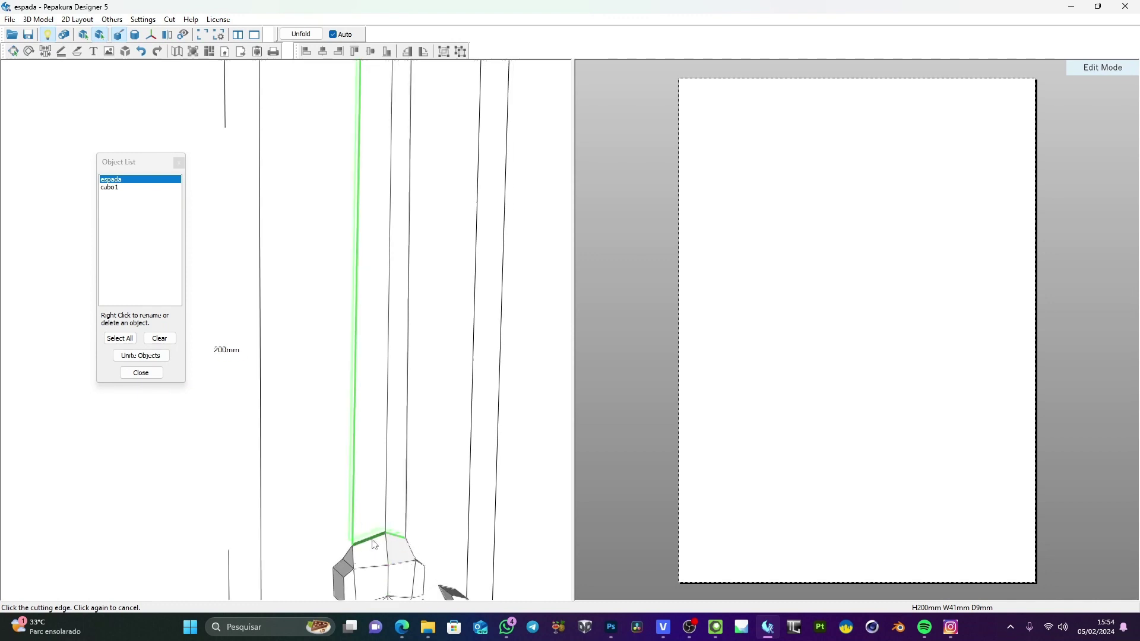
Mark cut edges down one side of the guard's central block, from the blade's base into the curved notch
{"action": "middle_click_drag", "start_coordinate": [373, 541], "coordinate": [384, 427]}
{"action": "right_click_drag", "start_coordinate": [384, 427], "coordinate": [385, 356]}
{"action": "left_click", "coordinate": [368, 347]}
{"action": "left_click", "coordinate": [369, 361]}
{"action": "left_click", "coordinate": [361, 375]}
{"action": "left_click", "coordinate": [377, 355]}
{"action": "left_click", "coordinate": [392, 359]}
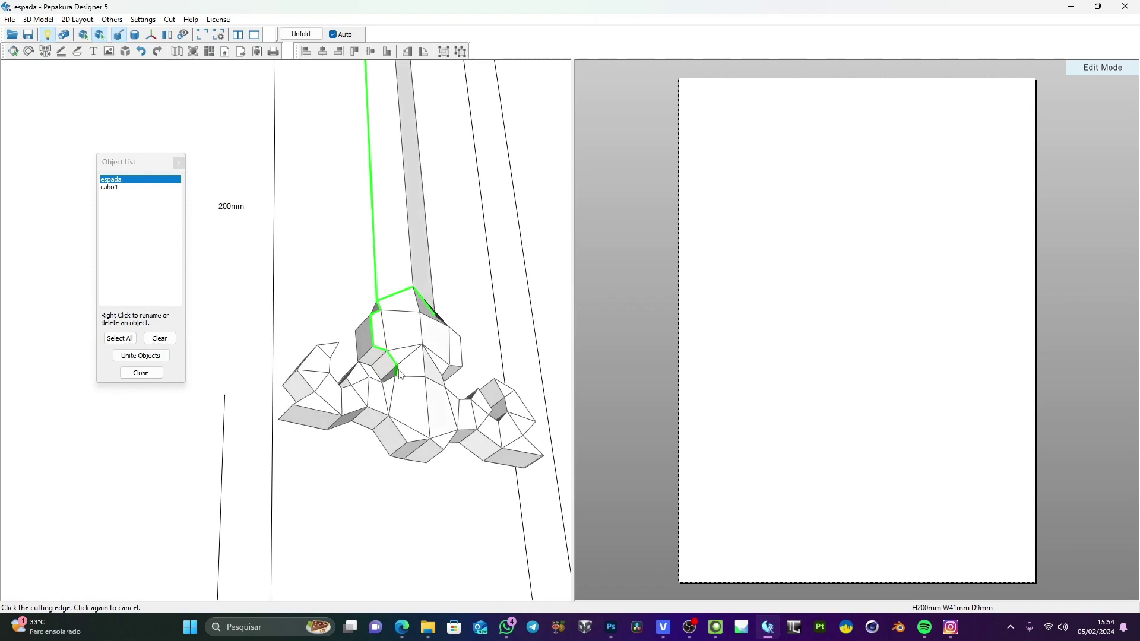
{"action": "left_click", "coordinate": [397, 371]}
{"action": "left_click", "coordinate": [390, 379]}
Continue the cut edges from the curved notch around the small inner prong of the guard's side wing
{"action": "right_click_drag", "start_coordinate": [386, 397], "coordinate": [363, 433]}
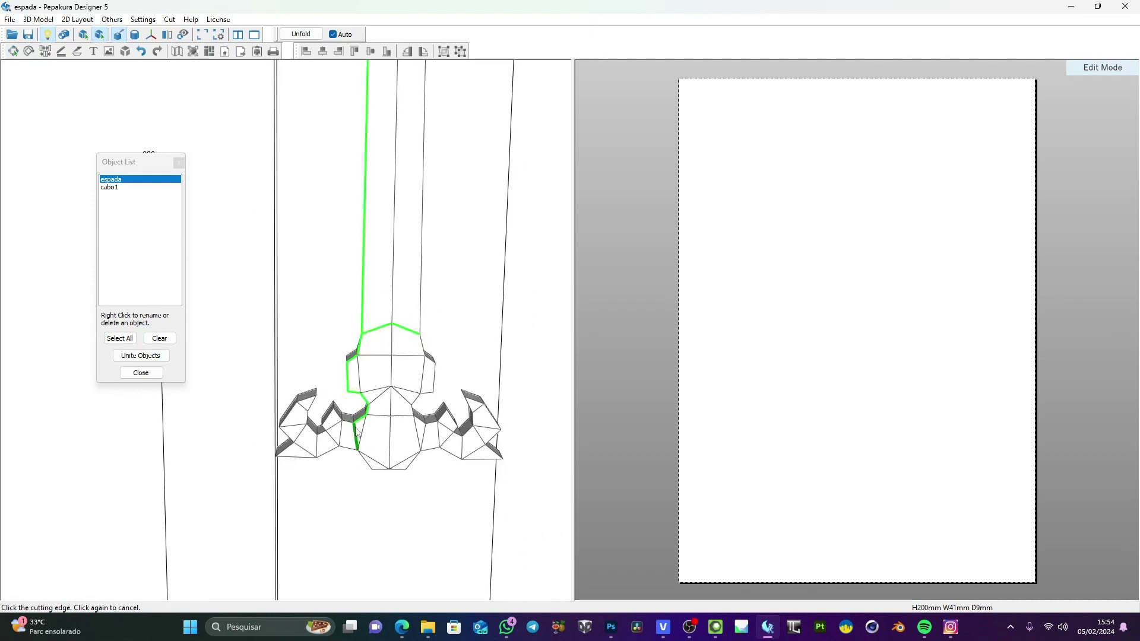
{"action": "left_click", "coordinate": [356, 433]}
{"action": "left_click", "coordinate": [345, 418]}
{"action": "left_click", "coordinate": [332, 420]}
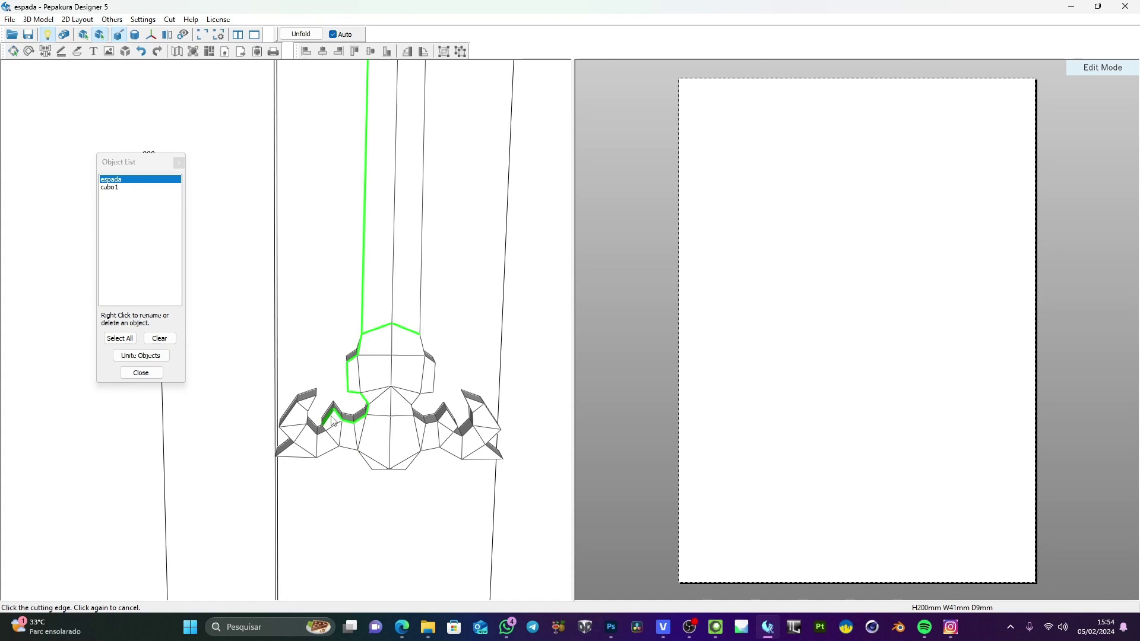
{"action": "mouse_move", "coordinate": [331, 416]}
{"action": "right_mouse_down"}
{"action": "mouse_move", "coordinate": [374, 444]}
{"action": "mouse_move", "coordinate": [333, 422]}
{"action": "right_mouse_up"}
{"action": "left_click", "coordinate": [341, 420]}
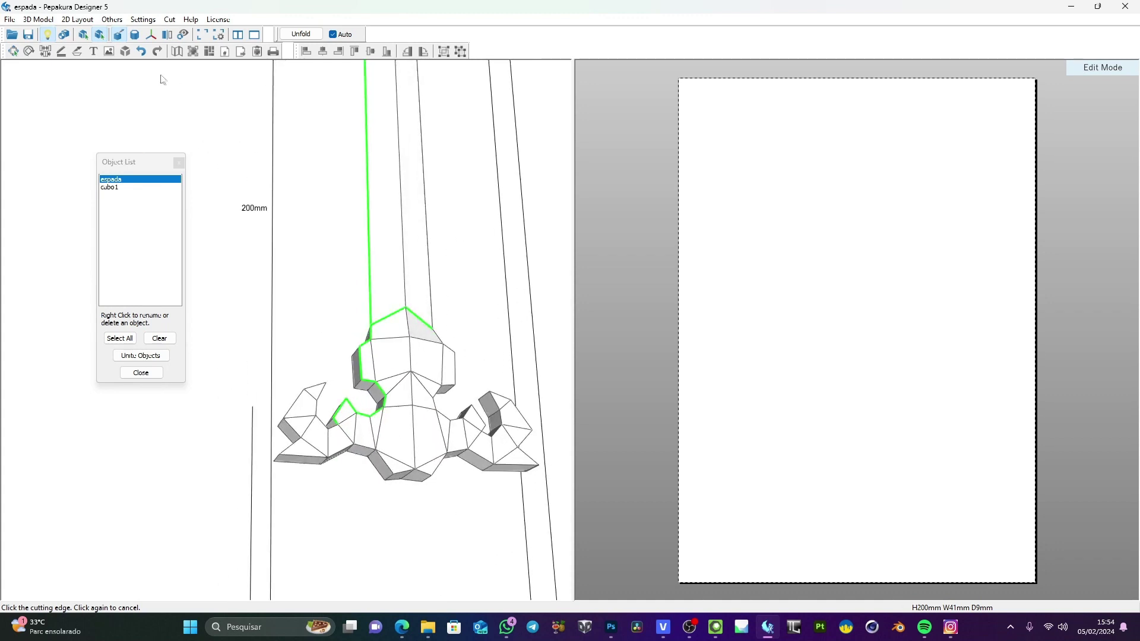
Switch to two-point shortest-path cutting and mark the same wing's hook outline down to its lower outer tip
{"action": "left_click", "coordinate": [83, 35]}
{"action": "left_click_drag", "start_coordinate": [386, 399], "coordinate": [384, 423]}
{"action": "left_click", "coordinate": [338, 445]}
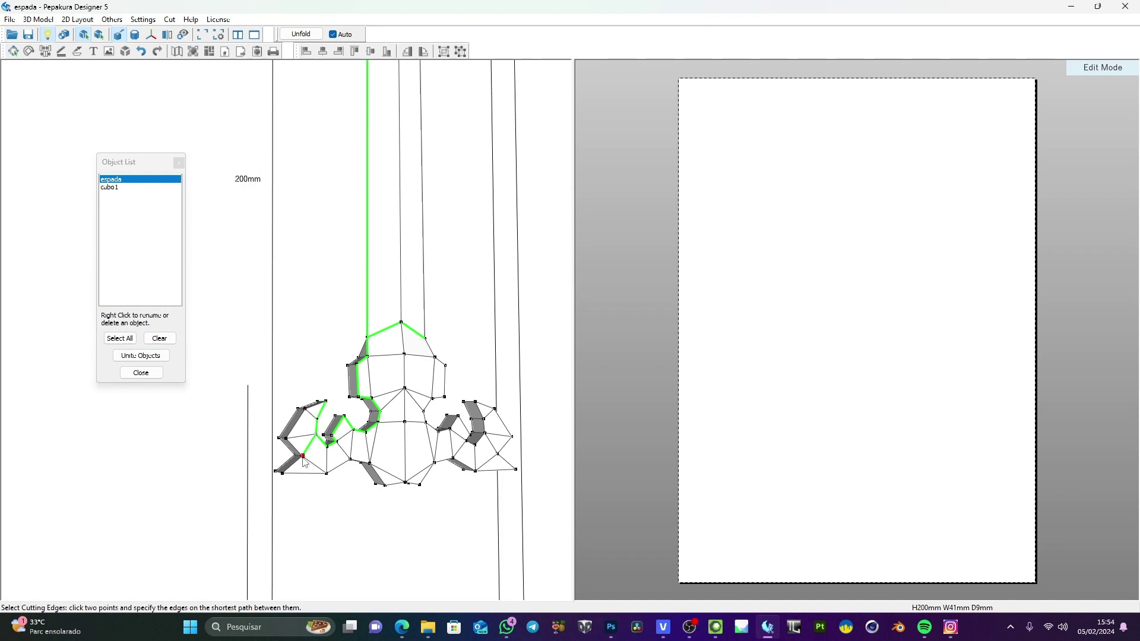
{"action": "left_click", "coordinate": [327, 403]}
{"action": "left_click", "coordinate": [287, 439]}
{"action": "right_click_drag", "start_coordinate": [290, 442], "coordinate": [301, 448]}
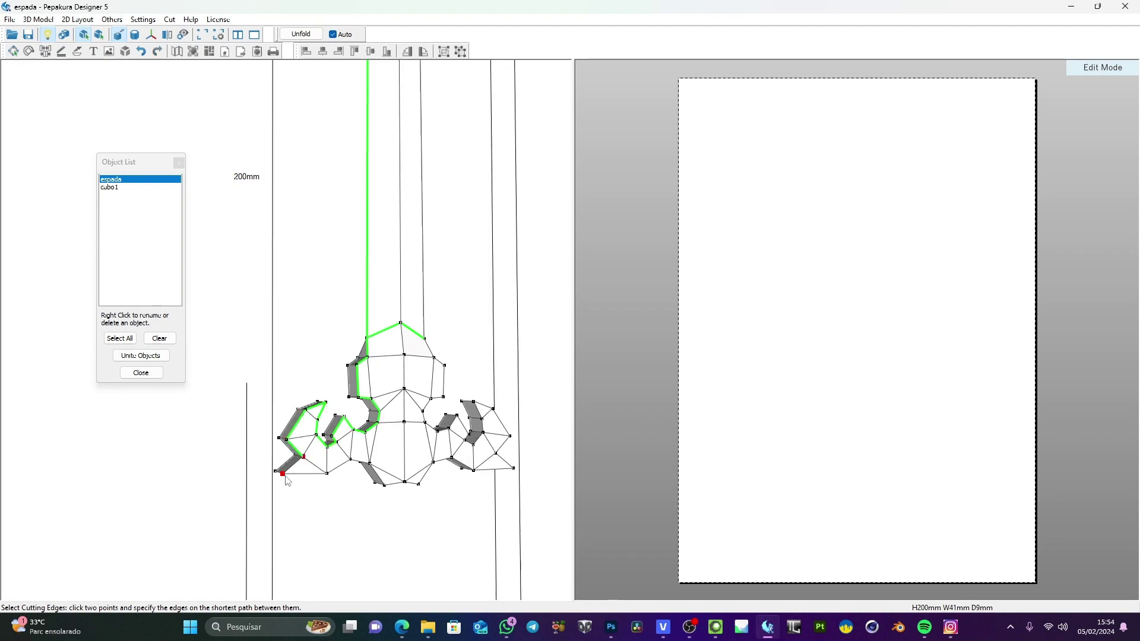
{"action": "left_click", "coordinate": [286, 477]}
Mark the guard's entire lower front edge as cut edges, from one wing's outer tip to the other's
{"action": "right_click_drag", "start_coordinate": [410, 442], "coordinate": [408, 413]}
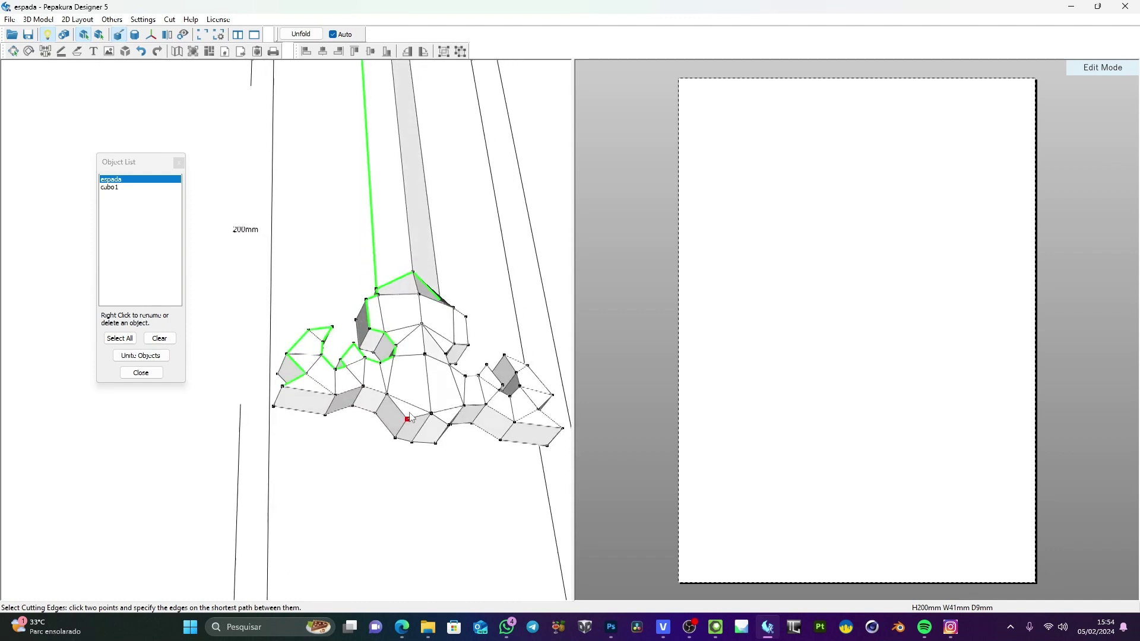
{"action": "left_click", "coordinate": [283, 387]}
{"action": "left_click_drag", "start_coordinate": [284, 391], "coordinate": [396, 435]}
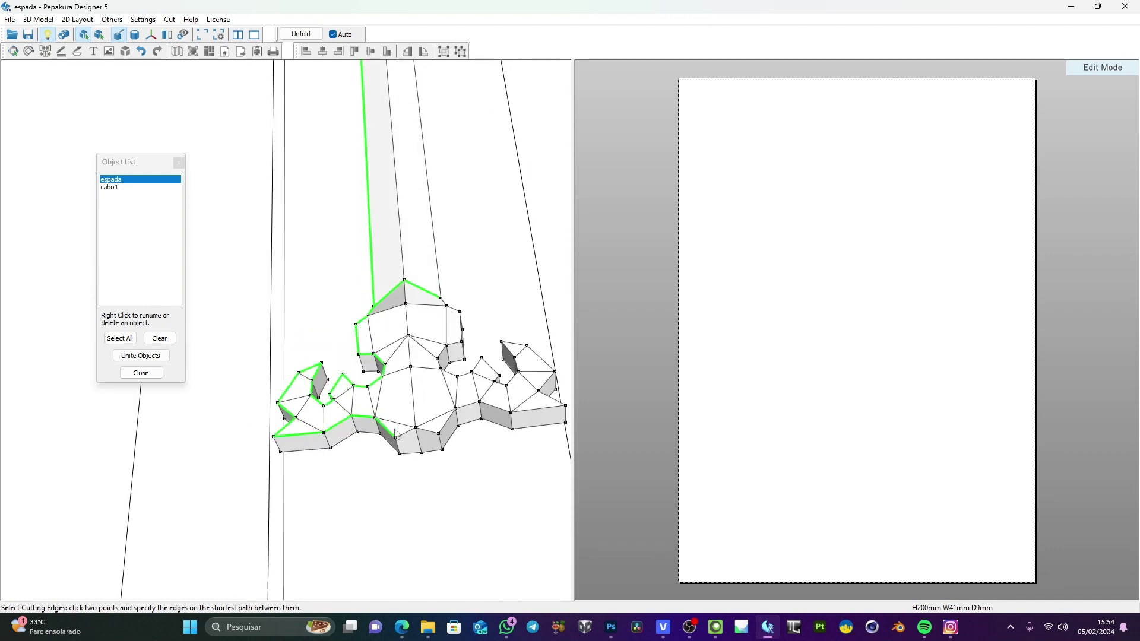
{"action": "left_click", "coordinate": [416, 429]}
{"action": "right_click_drag", "start_coordinate": [440, 434], "coordinate": [437, 431]}
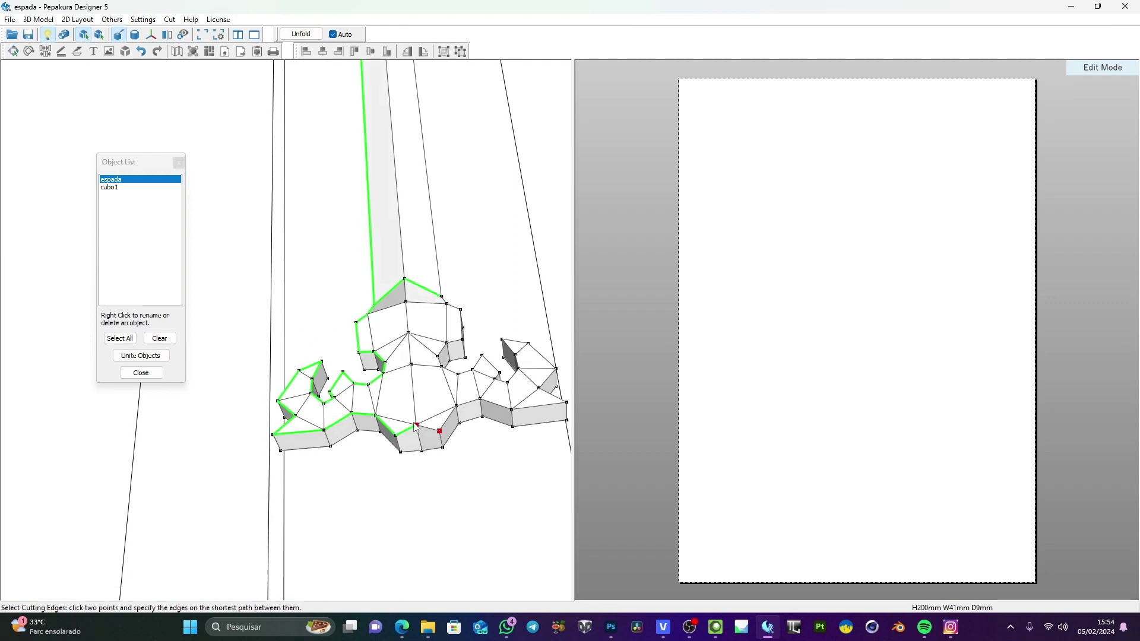
{"action": "left_click", "coordinate": [439, 431]}
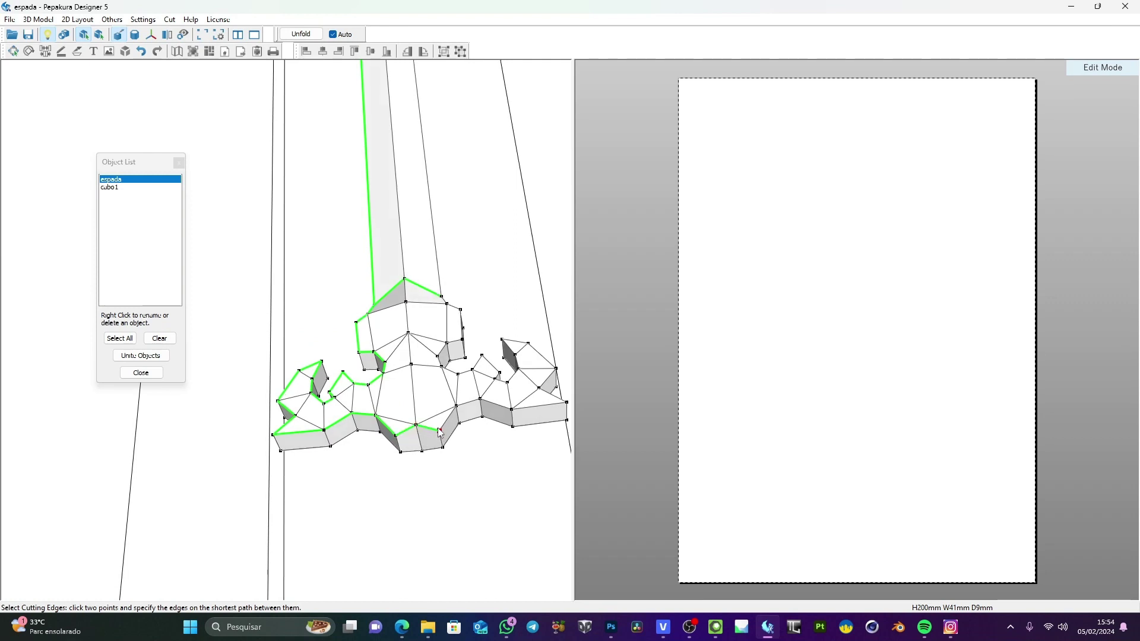
{"action": "left_click", "coordinate": [566, 403]}
{"action": "right_click_drag", "start_coordinate": [508, 386], "coordinate": [493, 450]}
Mark the opposite wing's hook outline as cut edges, from the lower outer tip around the hook's inner curve
{"action": "left_click", "coordinate": [535, 468]}
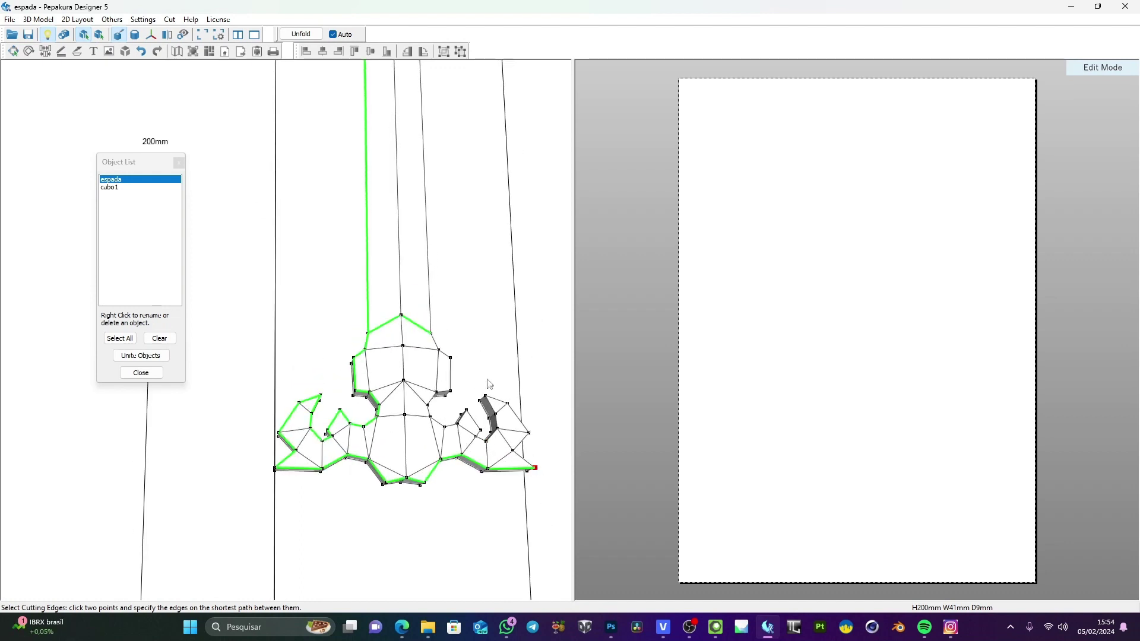
{"action": "left_click", "coordinate": [529, 433]}
{"action": "left_click", "coordinate": [529, 434]}
{"action": "right_click_drag", "start_coordinate": [530, 433], "coordinate": [493, 457]}
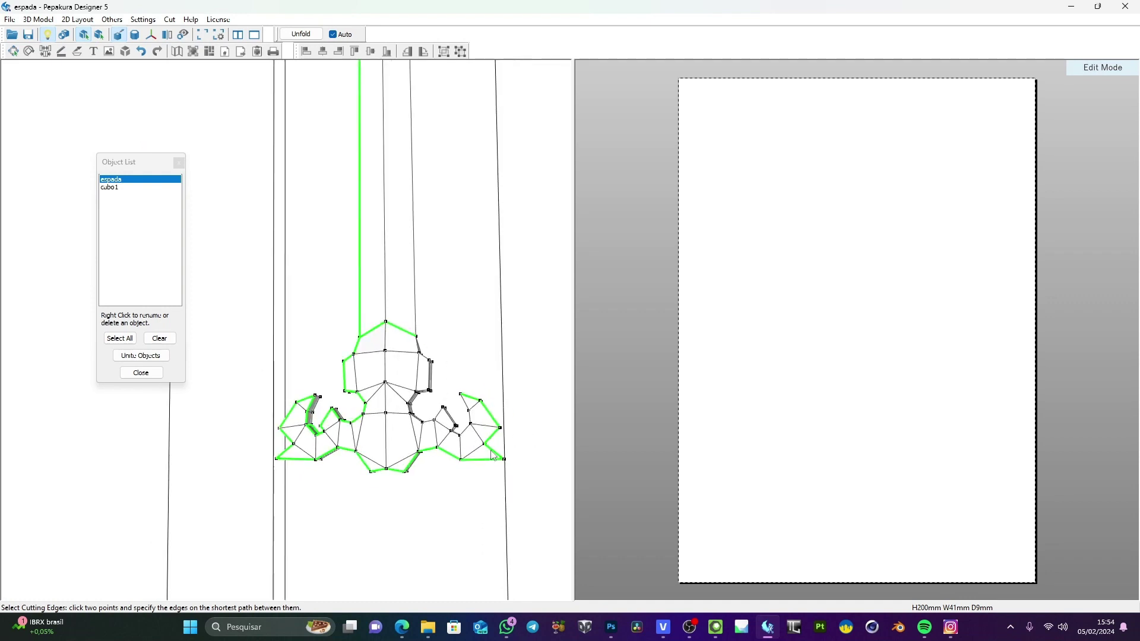
{"action": "left_click_drag", "start_coordinate": [488, 453], "coordinate": [364, 439]}
{"action": "scroll", "coordinate": [363, 442], "scroll_direction": "up", "scroll_amount": 3}
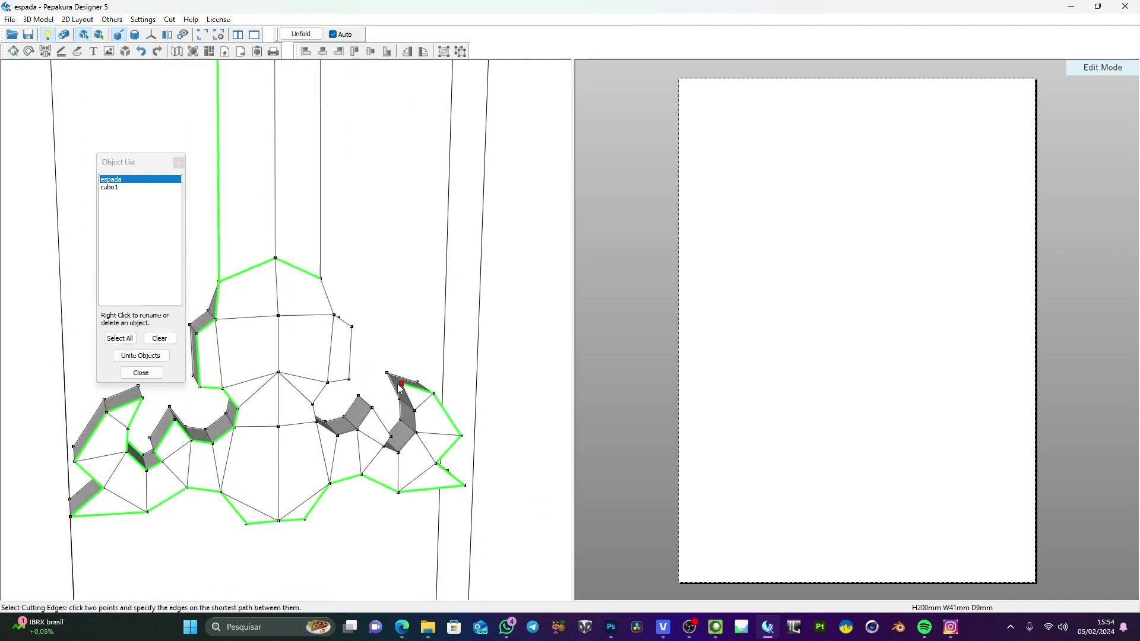
{"action": "left_click", "coordinate": [399, 451]}
{"action": "right_click_drag", "start_coordinate": [400, 456], "coordinate": [398, 453]}
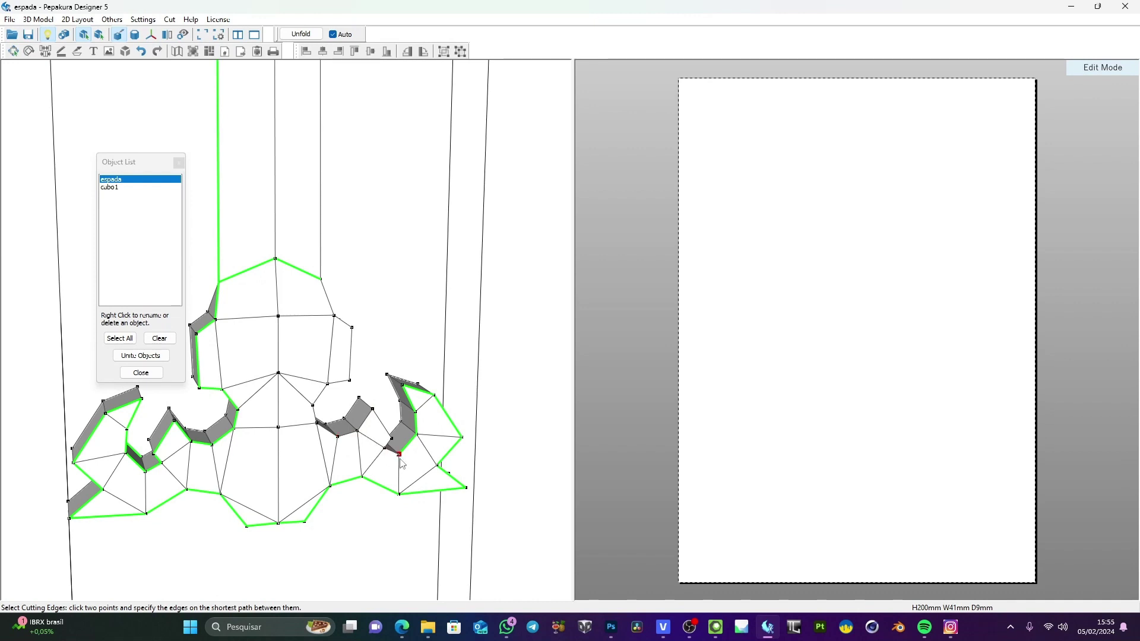
Complete the front face's cut outline around the second small prong and up the central block's side
{"action": "left_click", "coordinate": [338, 438]}
{"action": "left_click", "coordinate": [372, 410]}
{"action": "left_click", "coordinate": [349, 329]}
{"action": "right_click_drag", "start_coordinate": [379, 358], "coordinate": [351, 362]}
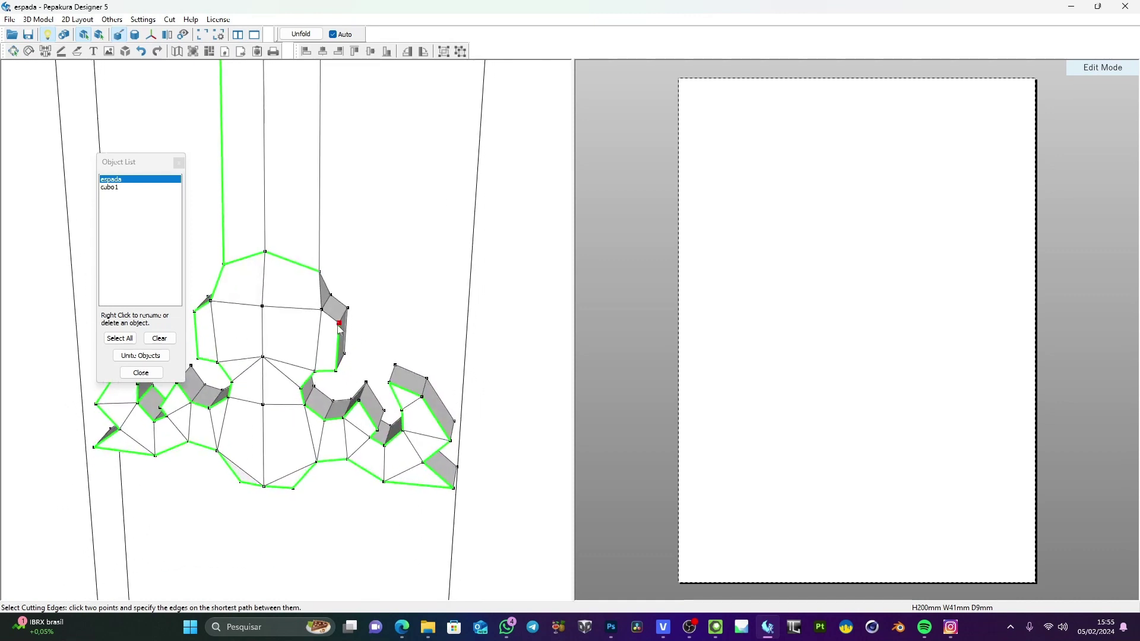
{"action": "right_click_drag", "start_coordinate": [316, 276], "coordinate": [360, 343]}
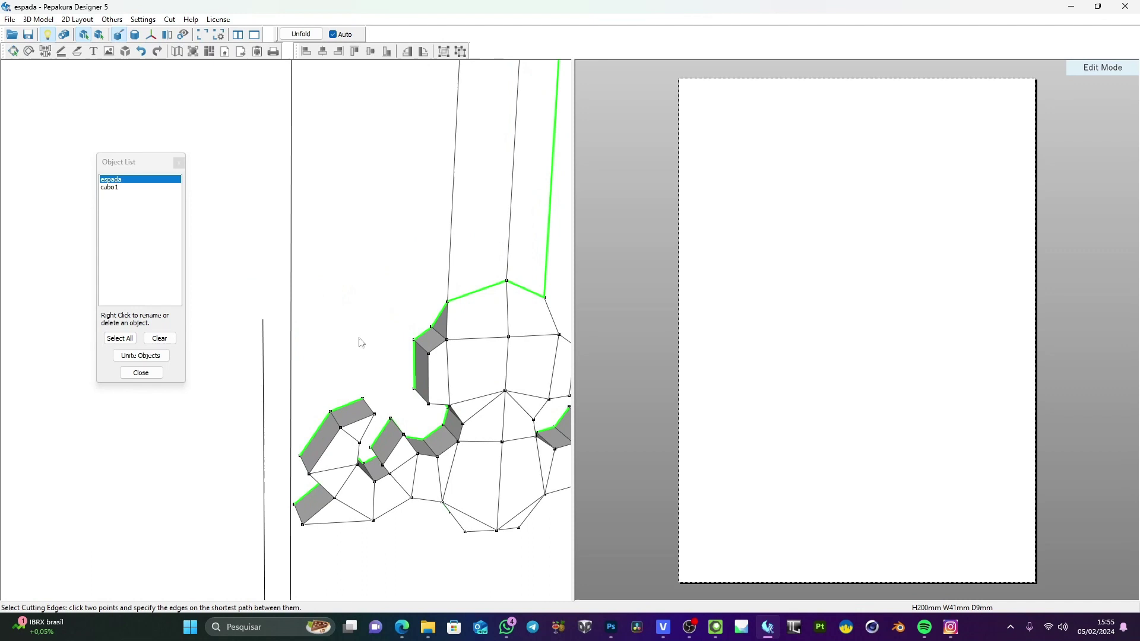
Mark cut edges on the guard's reverse face from the blade's base down the central block to the small prong
{"action": "left_click", "coordinate": [447, 302]}
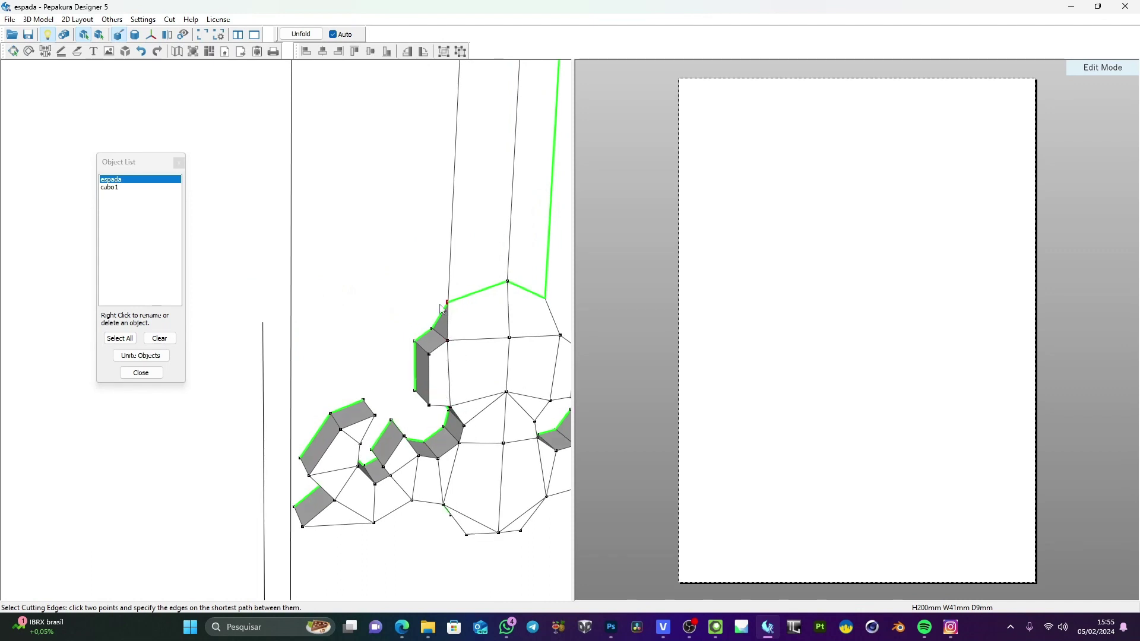
{"action": "left_click", "coordinate": [432, 407]}
{"action": "right_click_drag", "start_coordinate": [432, 405], "coordinate": [486, 445]}
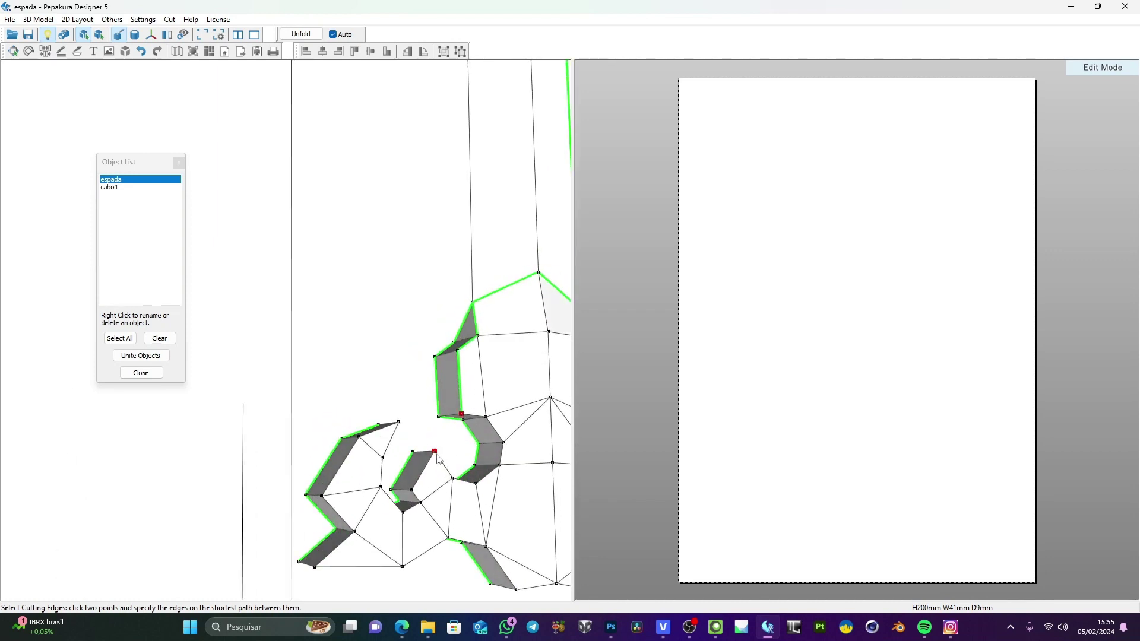
{"action": "left_click", "coordinate": [412, 492]}
{"action": "left_click", "coordinate": [434, 452]}
{"action": "scroll", "coordinate": [419, 469], "scroll_direction": "down", "scroll_amount": 3}
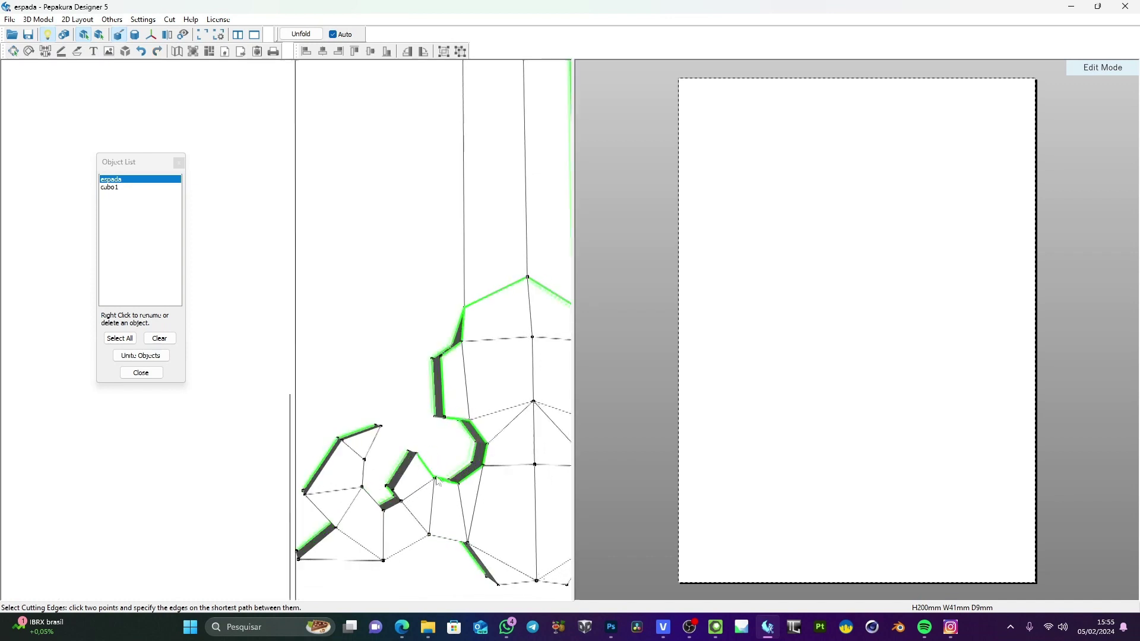
{"action": "scroll", "coordinate": [418, 459], "scroll_direction": "up", "scroll_amount": 1}
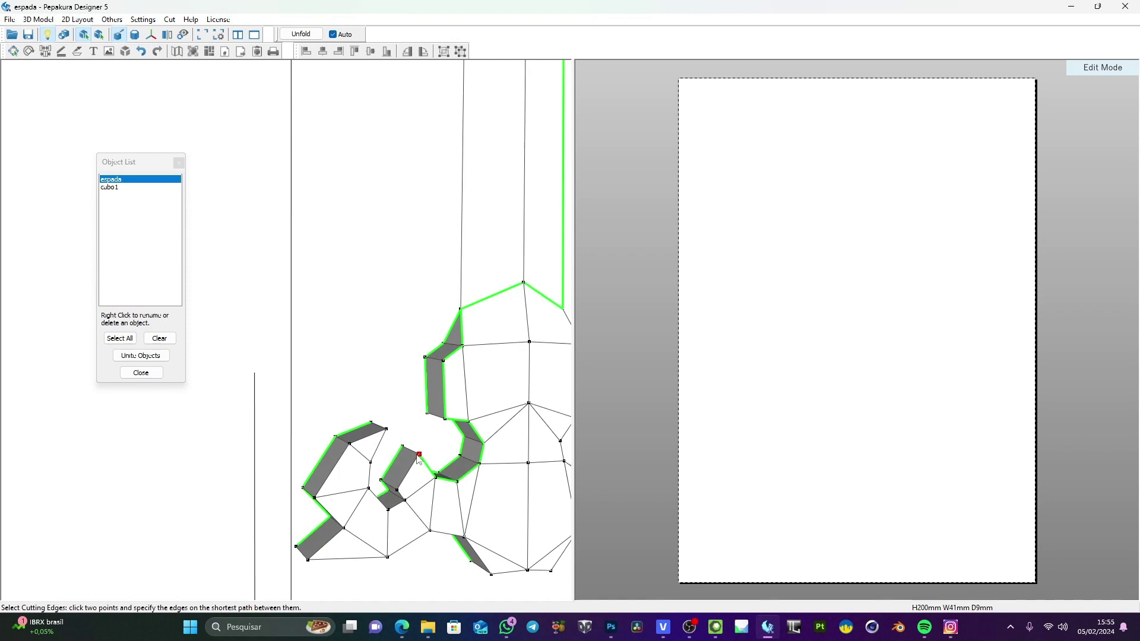
Mark the reverse face's outline around the adjacent hook and down to that wing's lower outer tip as cut edges
{"action": "left_click", "coordinate": [385, 432]}
{"action": "right_click_drag", "start_coordinate": [390, 457], "coordinate": [389, 439]}
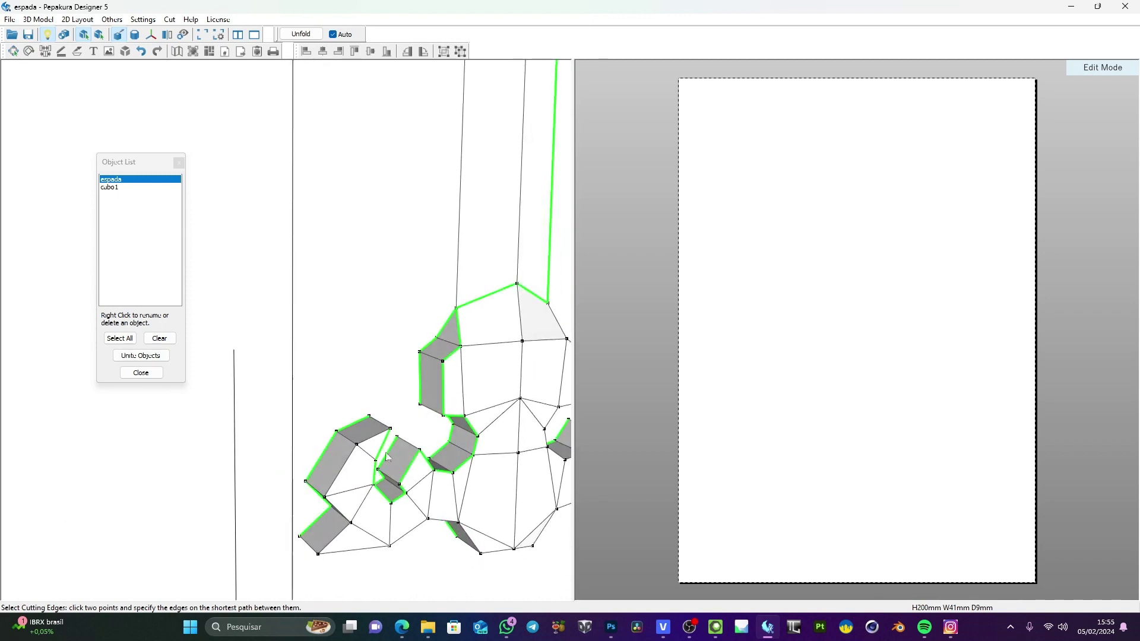
{"action": "scroll", "coordinate": [391, 432], "scroll_direction": "down", "scroll_amount": 1}
{"action": "left_click", "coordinate": [390, 430]}
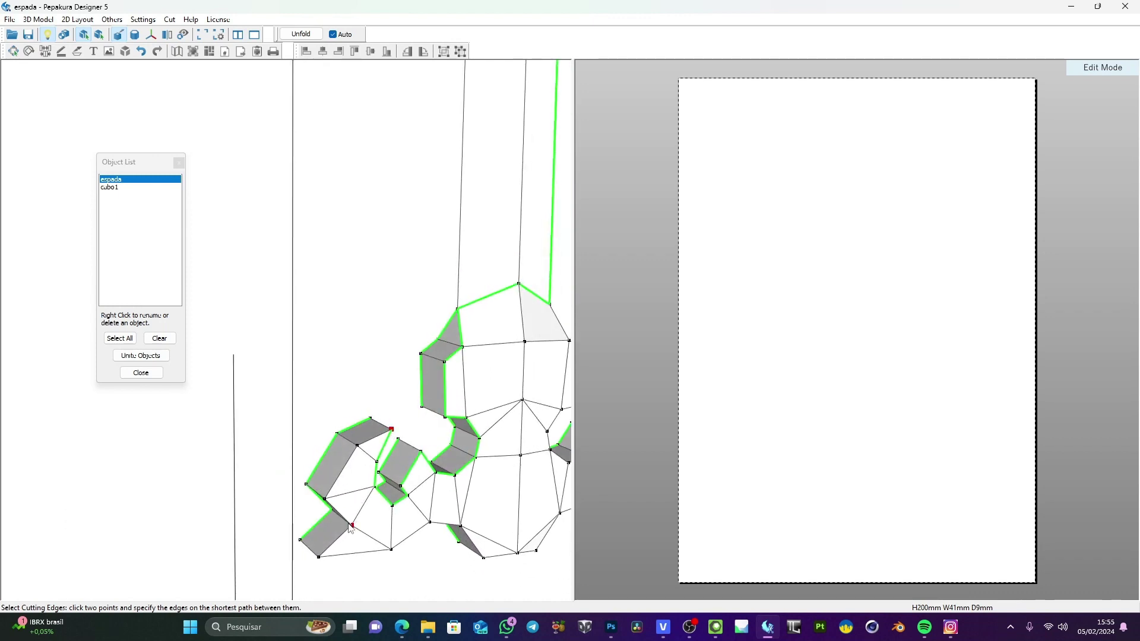
{"action": "left_click", "coordinate": [325, 500]}
{"action": "left_click", "coordinate": [318, 557]}
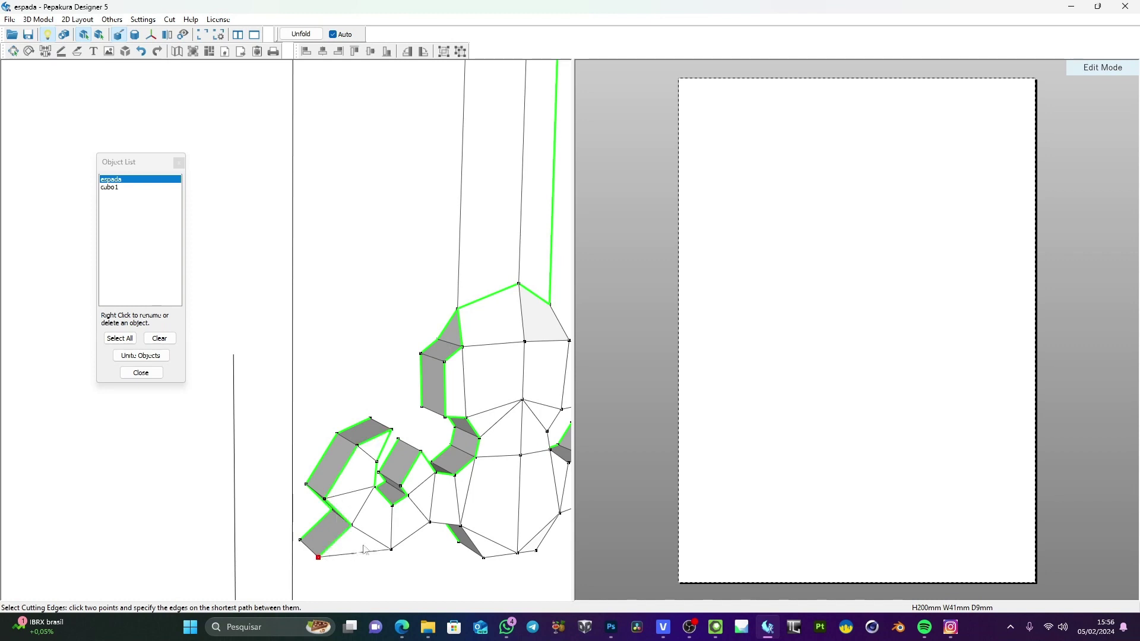
Mark the guard's entire lower edge on the reverse face as cut edges, from one wing's outer tip to the other's
{"action": "left_click", "coordinate": [485, 559]}
{"action": "right_click_drag", "start_coordinate": [486, 559], "coordinate": [494, 536]}
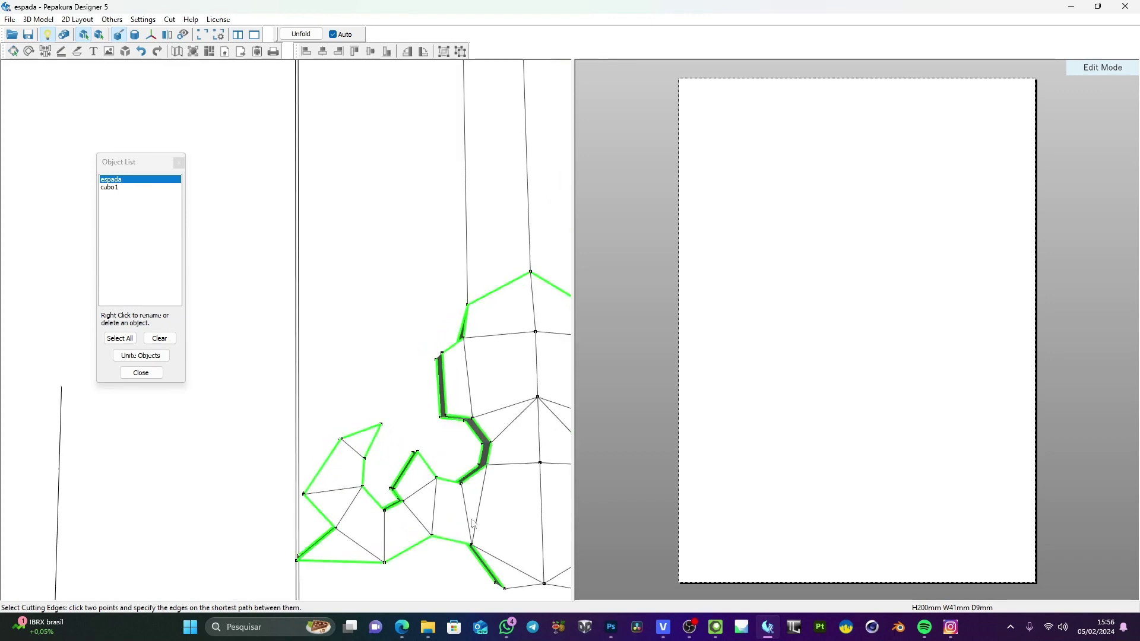
{"action": "middle_click_drag", "start_coordinate": [494, 537], "coordinate": [464, 511]}
{"action": "right_click_drag", "start_coordinate": [464, 512], "coordinate": [343, 466]}
{"action": "left_click", "coordinate": [297, 487]}
{"action": "left_click_drag", "start_coordinate": [300, 491], "coordinate": [315, 490]}
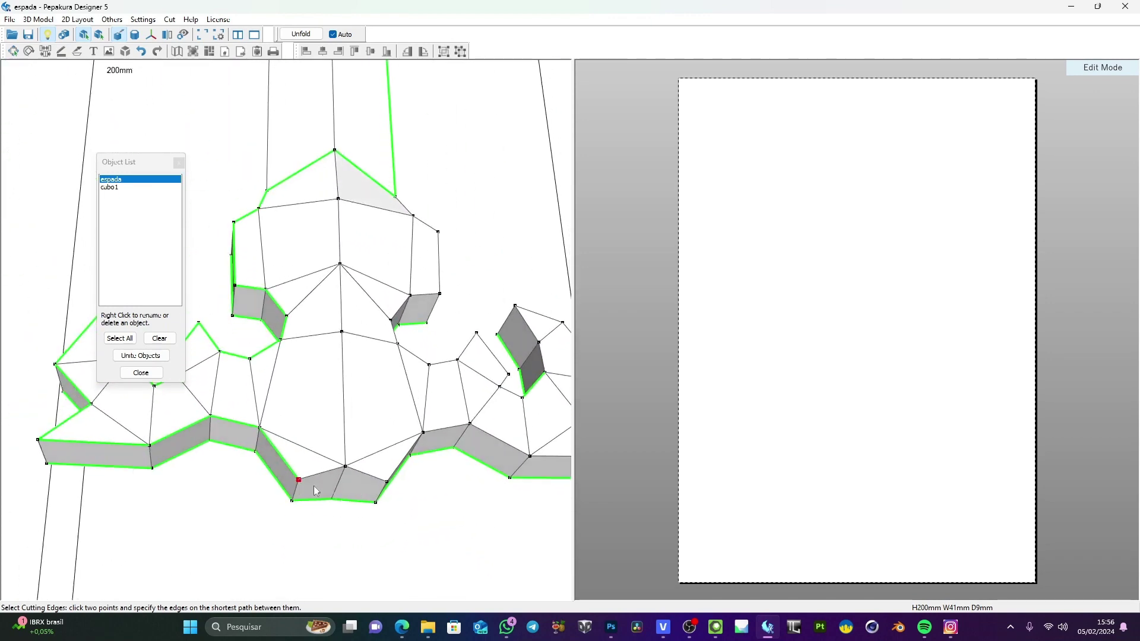
{"action": "left_click", "coordinate": [385, 483]}
{"action": "middle_click_drag", "start_coordinate": [382, 446], "coordinate": [343, 426]}
{"action": "right_click_drag", "start_coordinate": [315, 281], "coordinate": [398, 386]}
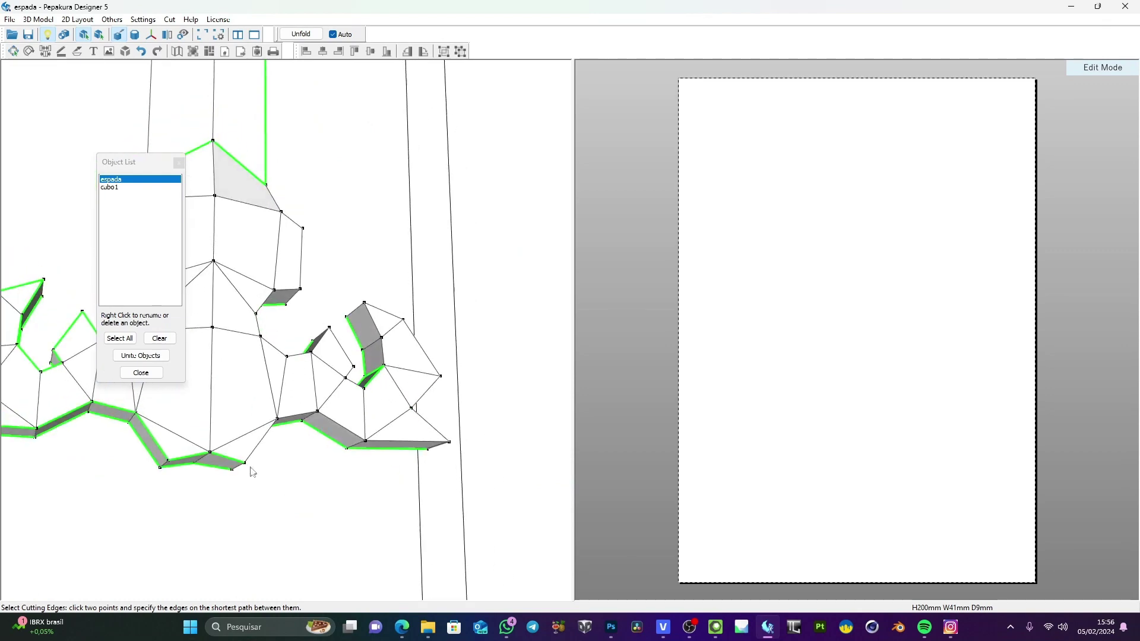
{"action": "left_click", "coordinate": [248, 469]}
{"action": "left_click", "coordinate": [450, 442]}
Mark the remaining reverse-face wing's outer outline as cut edges, from its lower outer tip up to the hook's tip
{"action": "mouse_move", "coordinate": [382, 433]}
{"action": "left_mouse_down"}
{"action": "mouse_move", "coordinate": [359, 441]}
{"action": "mouse_move", "coordinate": [457, 395]}
{"action": "left_mouse_up"}
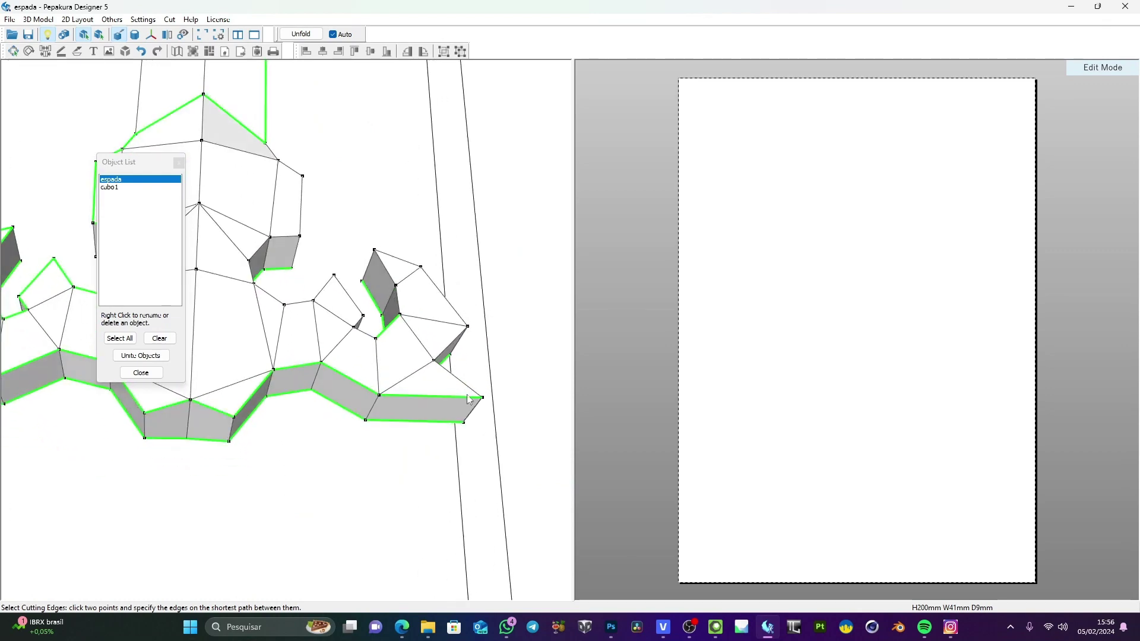
{"action": "left_click", "coordinate": [483, 398]}
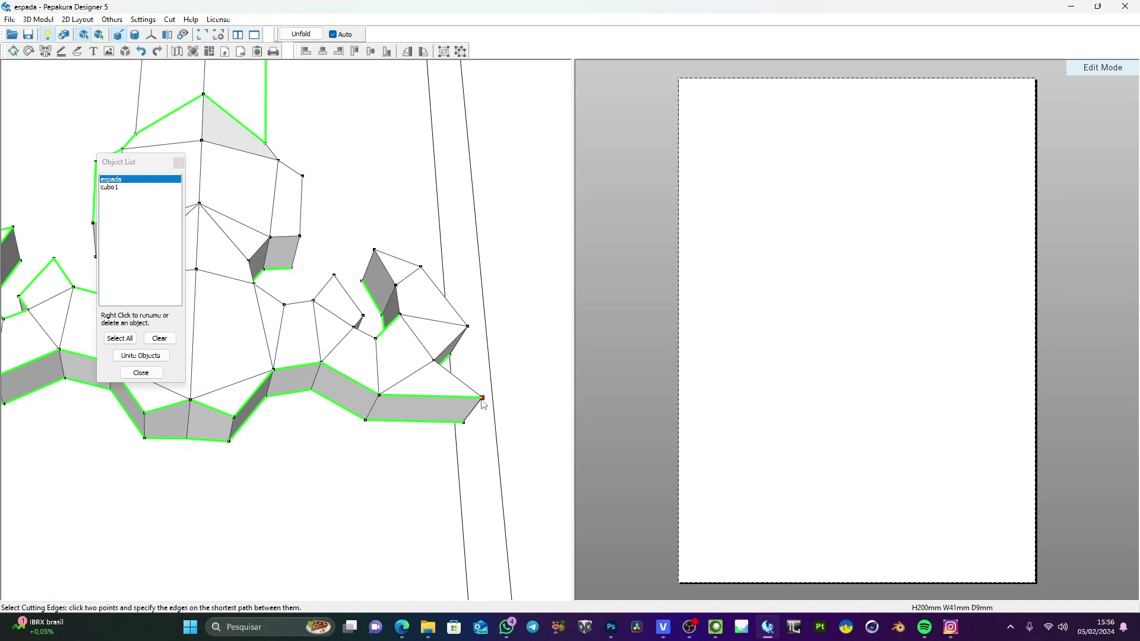
{"action": "left_click", "coordinate": [420, 267]}
{"action": "left_click_drag", "start_coordinate": [422, 272], "coordinate": [420, 335]}
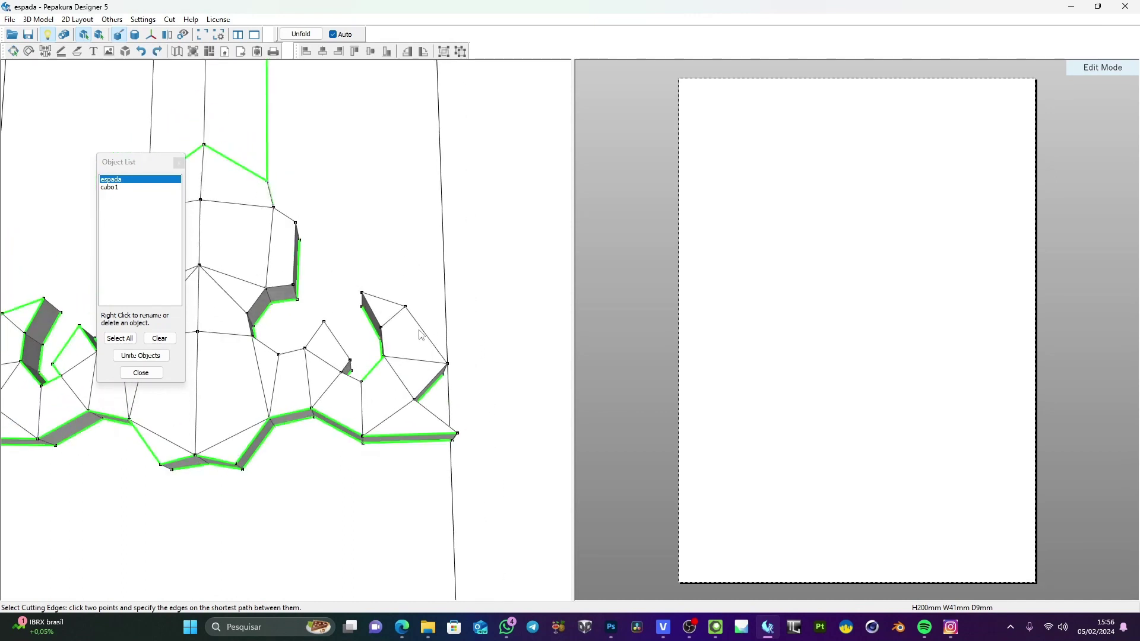
{"action": "left_click", "coordinate": [446, 363]}
{"action": "right_click_drag", "start_coordinate": [460, 405], "coordinate": [510, 385]}
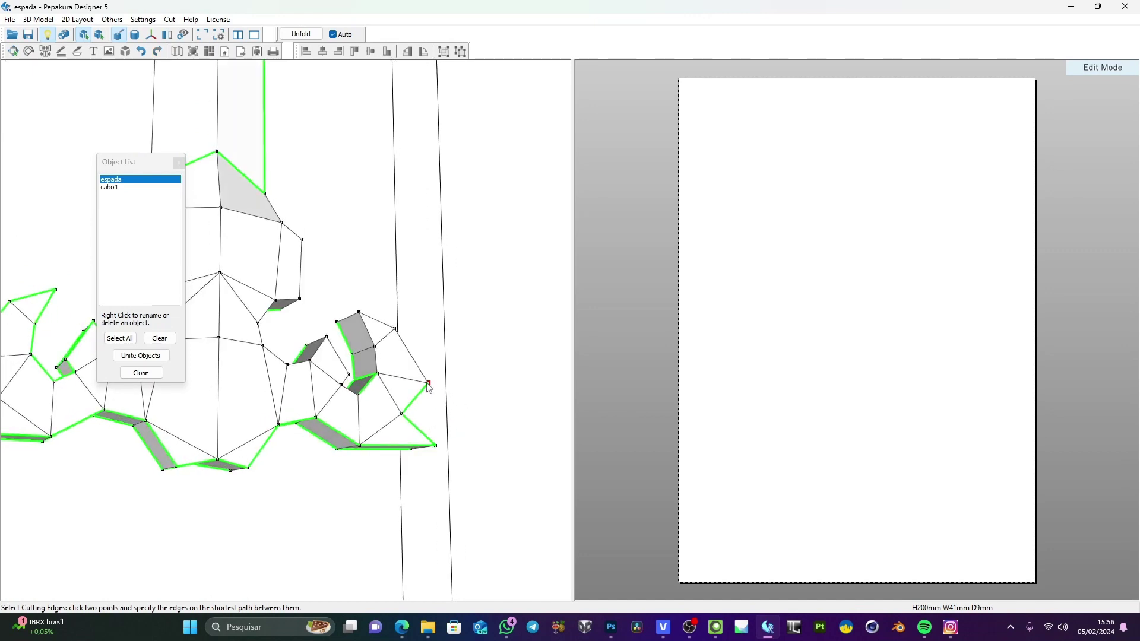
{"action": "left_click", "coordinate": [362, 316]}
{"action": "left_click_drag", "start_coordinate": [362, 316], "coordinate": [378, 368]}
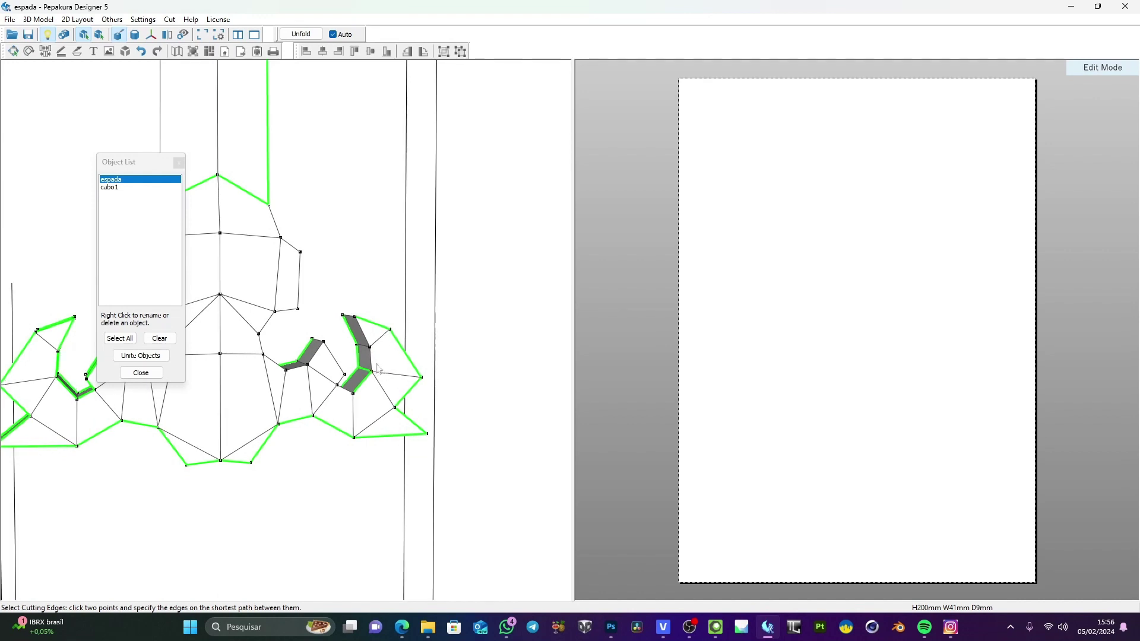
Mark the inner edge of the same reverse-face wing's hook as cut edges, from the hook's tip down to its inner bend
{"action": "left_click", "coordinate": [357, 320]}
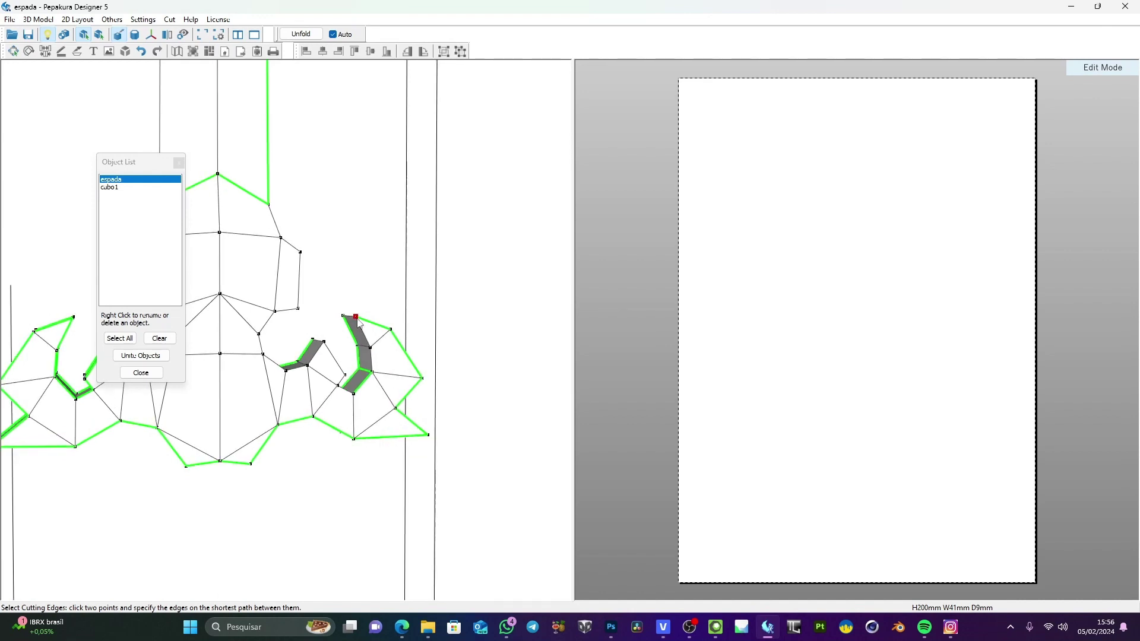
{"action": "left_click", "coordinate": [372, 373]}
{"action": "left_click", "coordinate": [102, 34]}
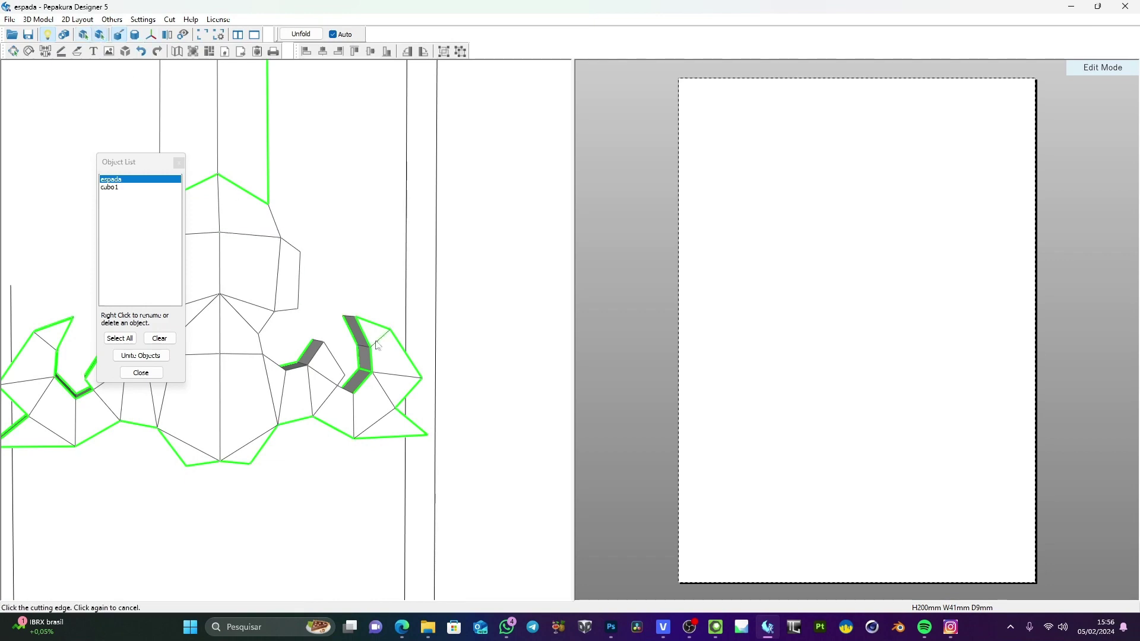
Show the cubo1 object together with espada and close the object list
{"action": "mouse_move", "coordinate": [362, 386]}
{"action": "left_mouse_down"}
{"action": "mouse_move", "coordinate": [394, 399]}
{"action": "mouse_move", "coordinate": [353, 411]}
{"action": "mouse_move", "coordinate": [446, 402]}
{"action": "mouse_move", "coordinate": [407, 379]}
{"action": "mouse_move", "coordinate": [317, 410]}
{"action": "left_mouse_up"}
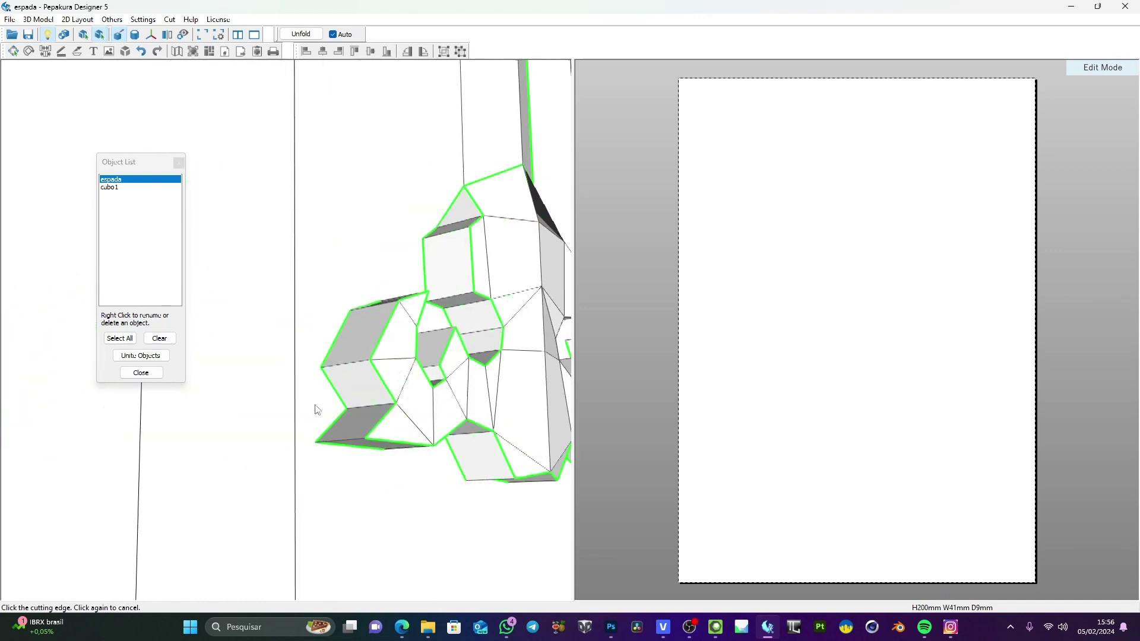
{"action": "right_click_drag", "start_coordinate": [489, 406], "coordinate": [465, 388]}
{"action": "middle_click_drag", "start_coordinate": [552, 367], "coordinate": [449, 405]}
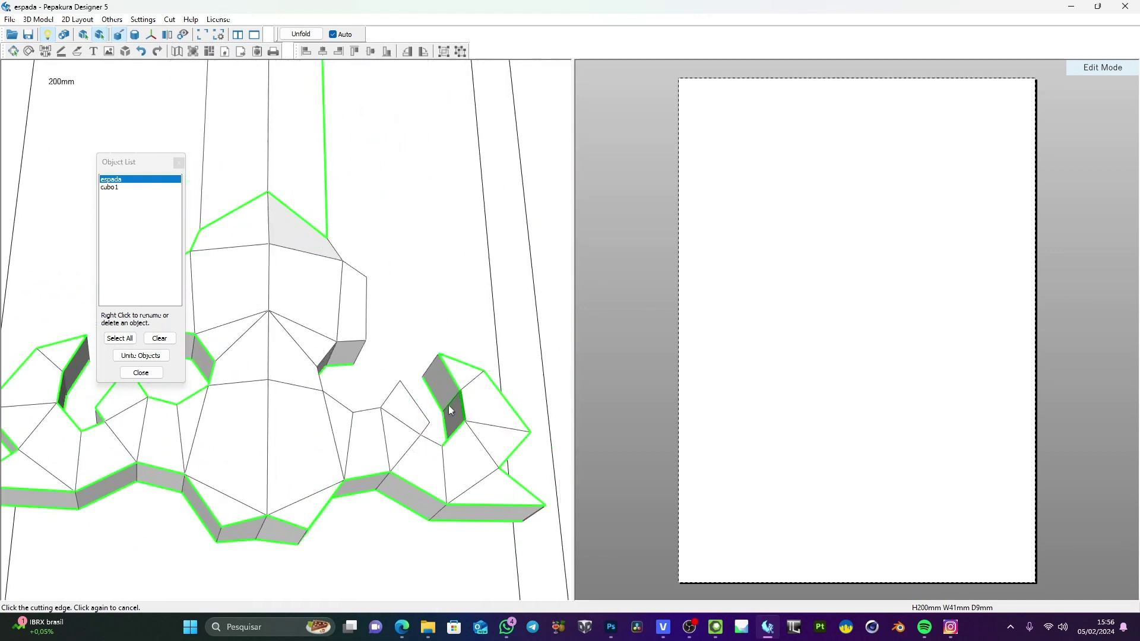
{"action": "left_click_drag", "start_coordinate": [450, 410], "coordinate": [282, 427]}
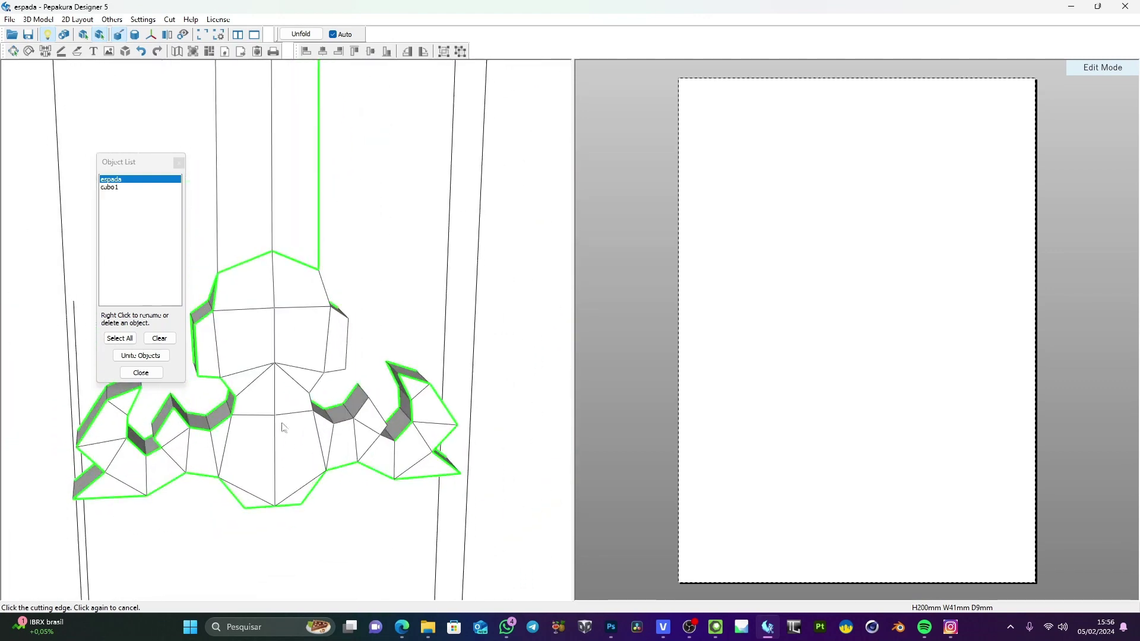
{"action": "scroll", "coordinate": [282, 428], "scroll_direction": "up", "scroll_amount": 2}
{"action": "left_click", "coordinate": [110, 187], "text": "ctrl"}
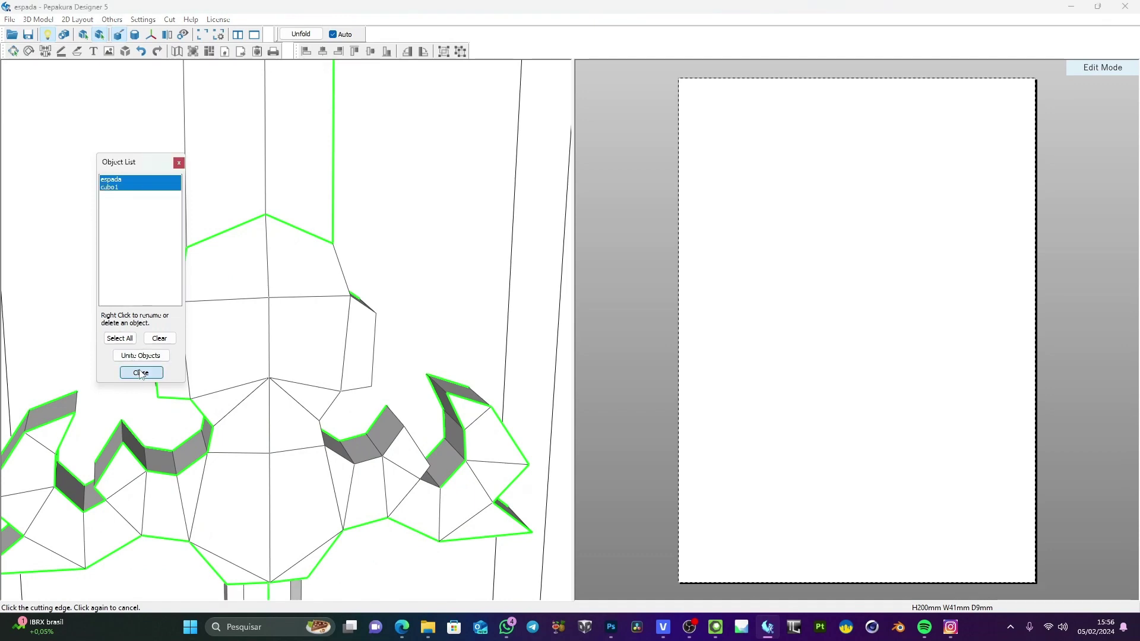
{"action": "left_click", "coordinate": [141, 373]}
Display the texture on the sword model and unfold it into flat parts along the marked cut edges
{"action": "scroll", "coordinate": [305, 288], "scroll_direction": "down", "scroll_amount": 6}
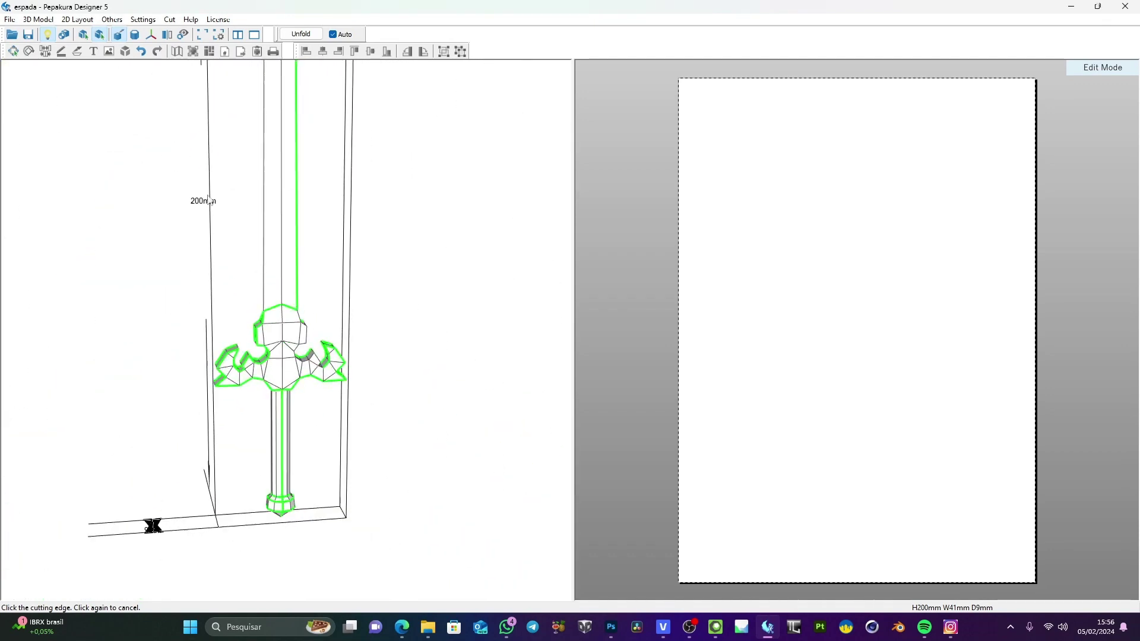
{"action": "left_click", "coordinate": [65, 35]}
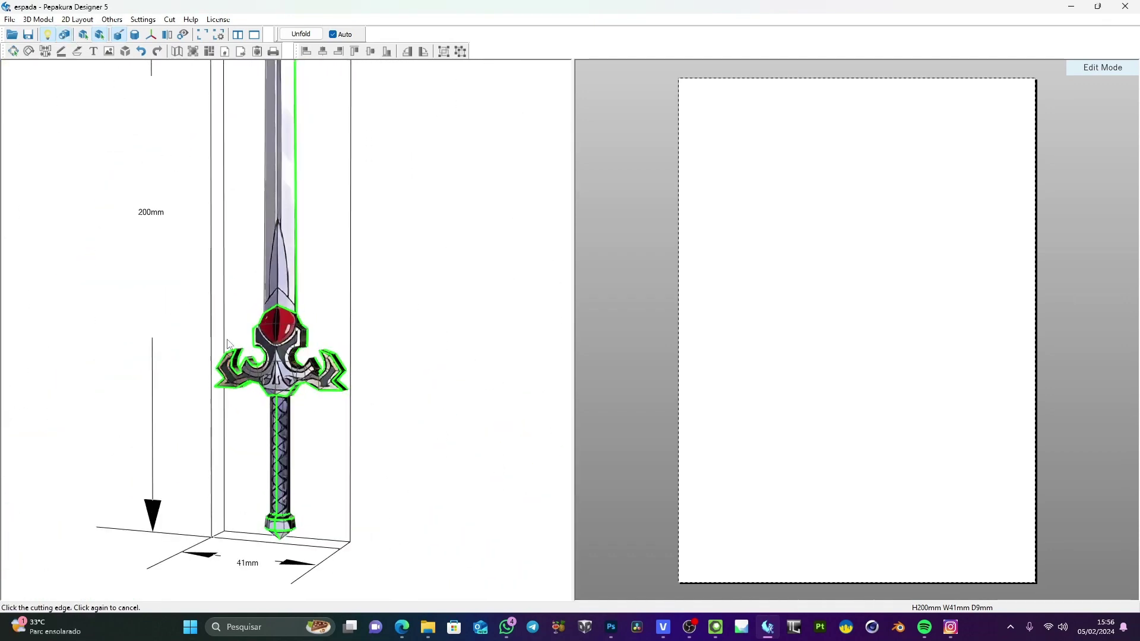
{"action": "left_click", "coordinate": [311, 37]}
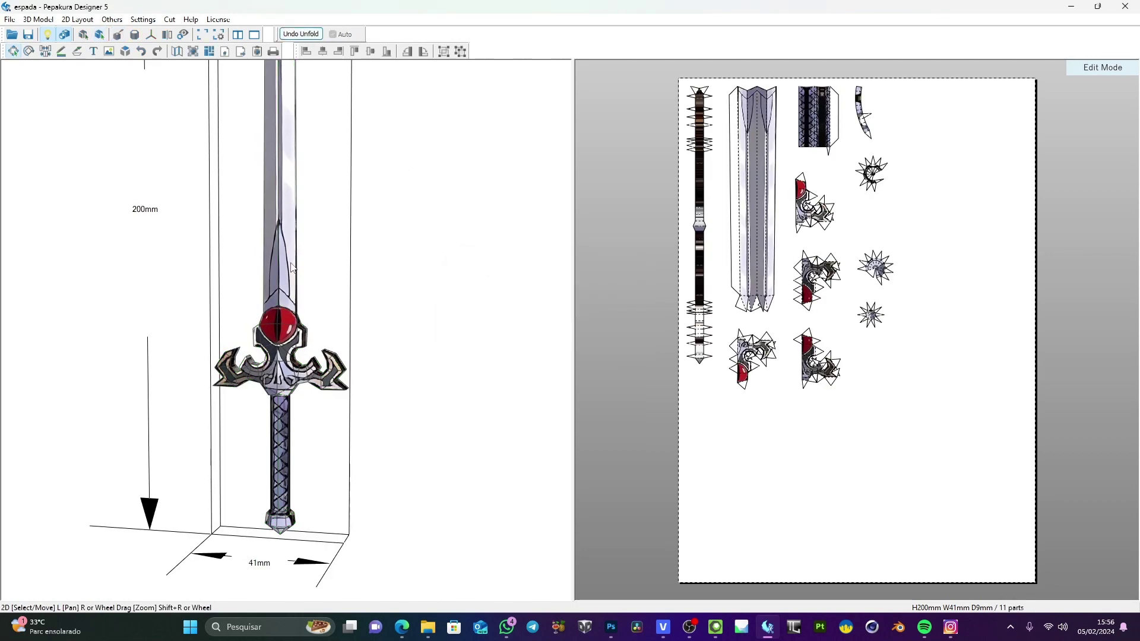
{"action": "middle_click_drag", "start_coordinate": [290, 263], "coordinate": [310, 324]}
{"action": "right_click_drag", "start_coordinate": [310, 325], "coordinate": [469, 326]}
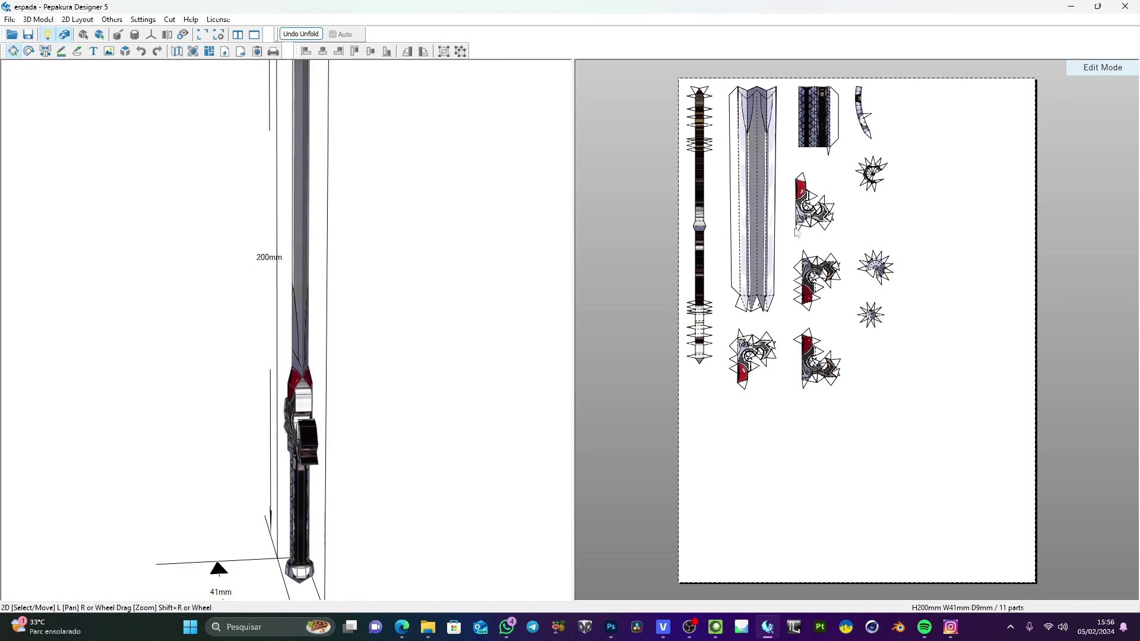
{"action": "scroll", "coordinate": [797, 233], "scroll_direction": "up", "scroll_amount": 2}
{"action": "scroll", "coordinate": [814, 285], "scroll_direction": "down", "scroll_amount": 4}
{"action": "scroll", "coordinate": [830, 338], "scroll_direction": "up", "scroll_amount": 3}
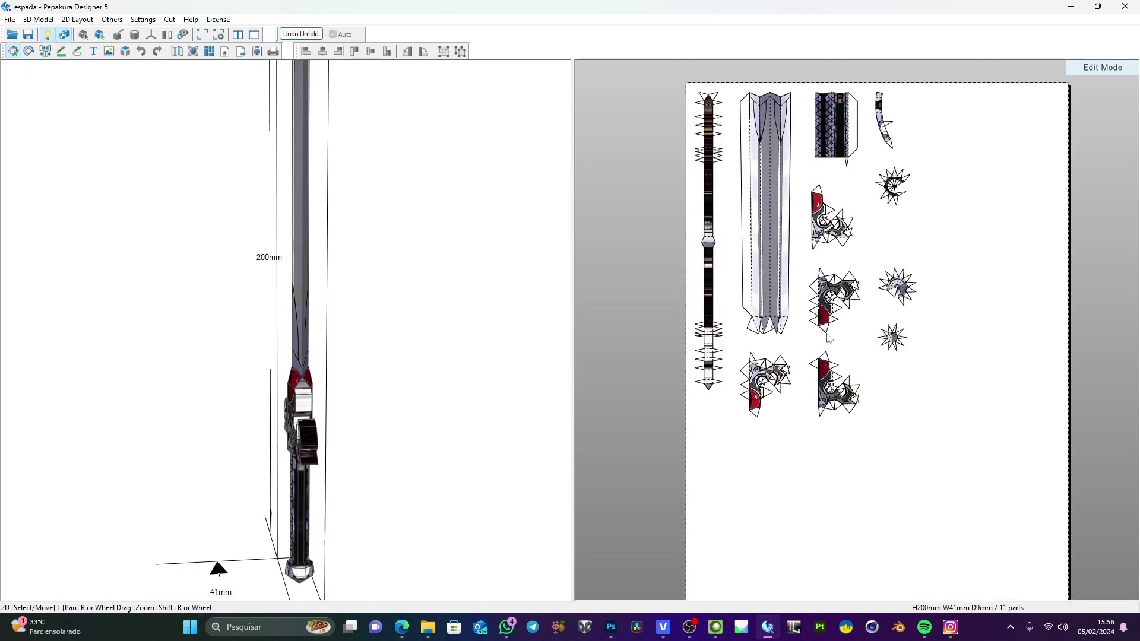
{"action": "scroll", "coordinate": [829, 338], "scroll_direction": "up", "scroll_amount": 2}
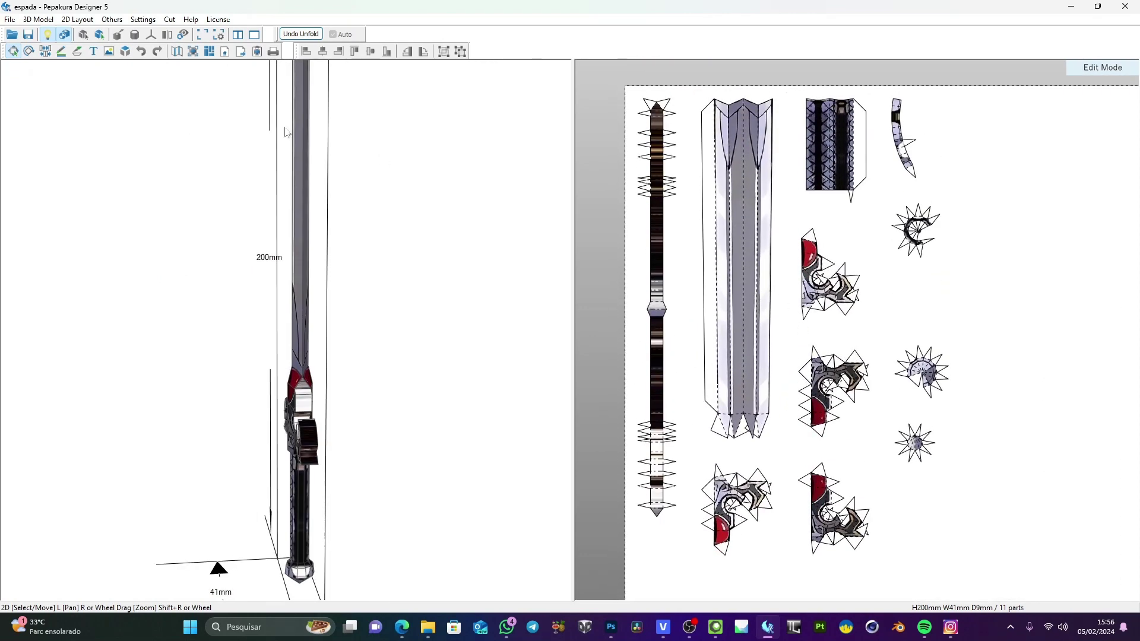
Try to disjoin the blade part along its central fold line, undo it and return to selecting and moving parts
{"action": "left_click", "coordinate": [45, 51]}
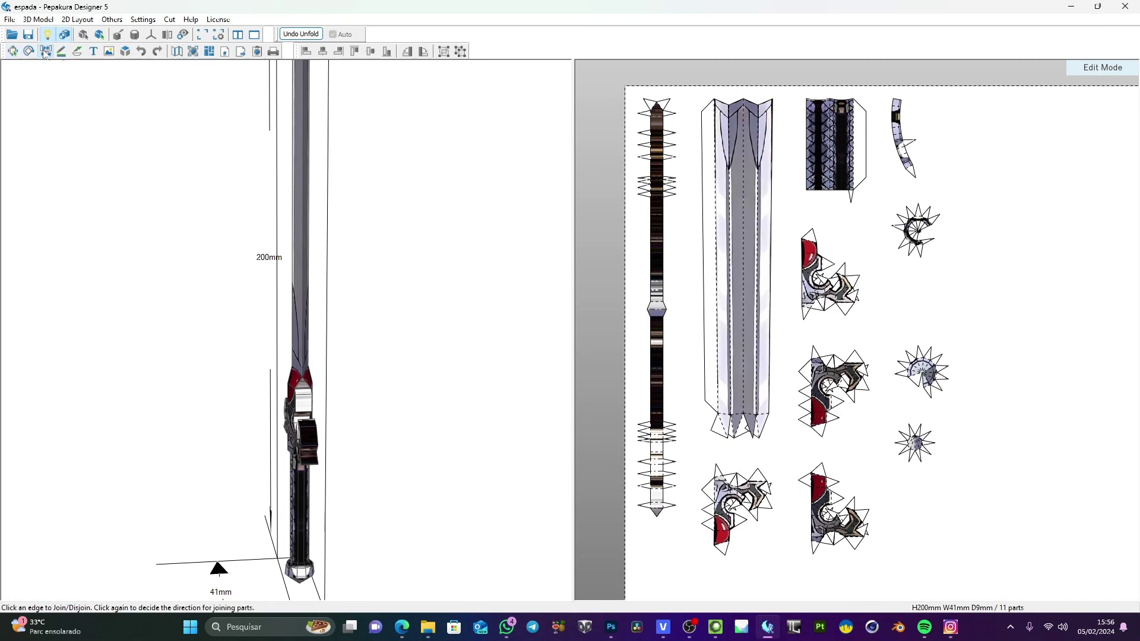
{"action": "left_click", "coordinate": [742, 276]}
{"action": "key", "text": "ctrl+z"}
{"action": "left_click", "coordinate": [13, 52]}
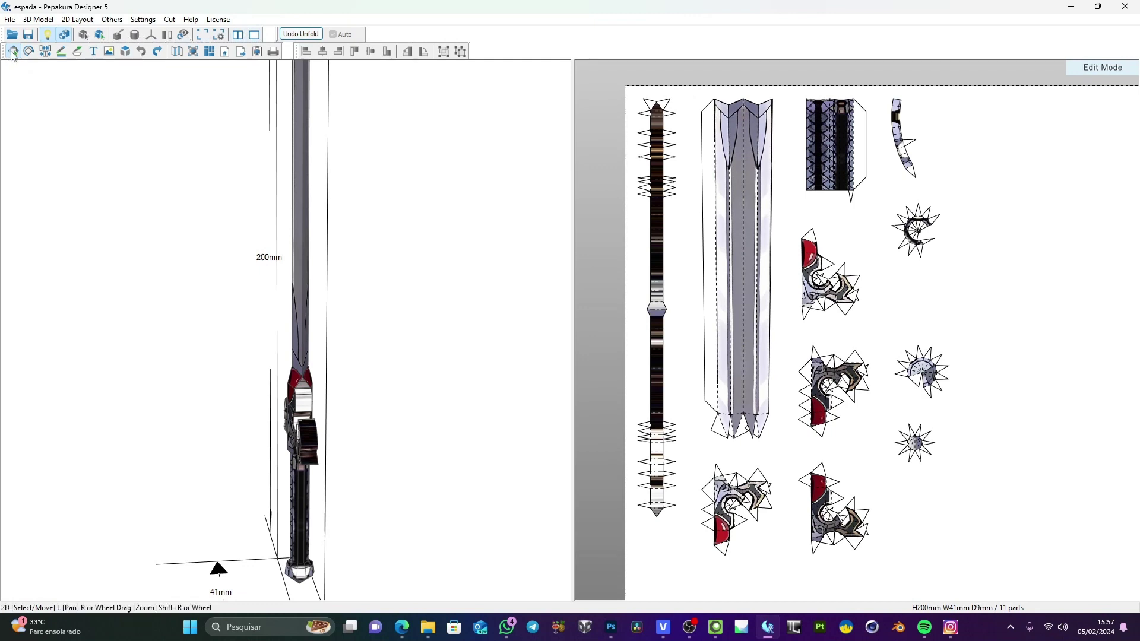
Move the blade part to the page's right side and turn it 180 degrees
{"action": "left_click_drag", "start_coordinate": [749, 252], "coordinate": [977, 309]}
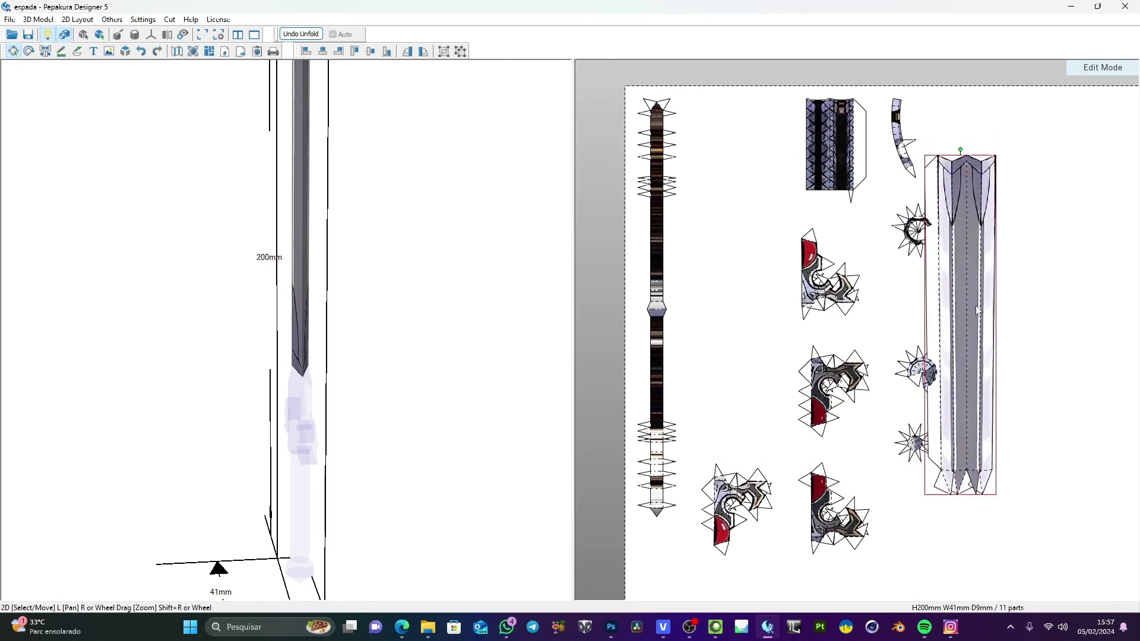
{"action": "middle_click_drag", "start_coordinate": [975, 310], "coordinate": [831, 210]}
{"action": "left_click_drag", "start_coordinate": [831, 210], "coordinate": [899, 312]}
{"action": "left_click_drag", "start_coordinate": [884, 152], "coordinate": [882, 410]}
{"action": "scroll", "coordinate": [882, 397], "scroll_direction": "down", "scroll_amount": 2}
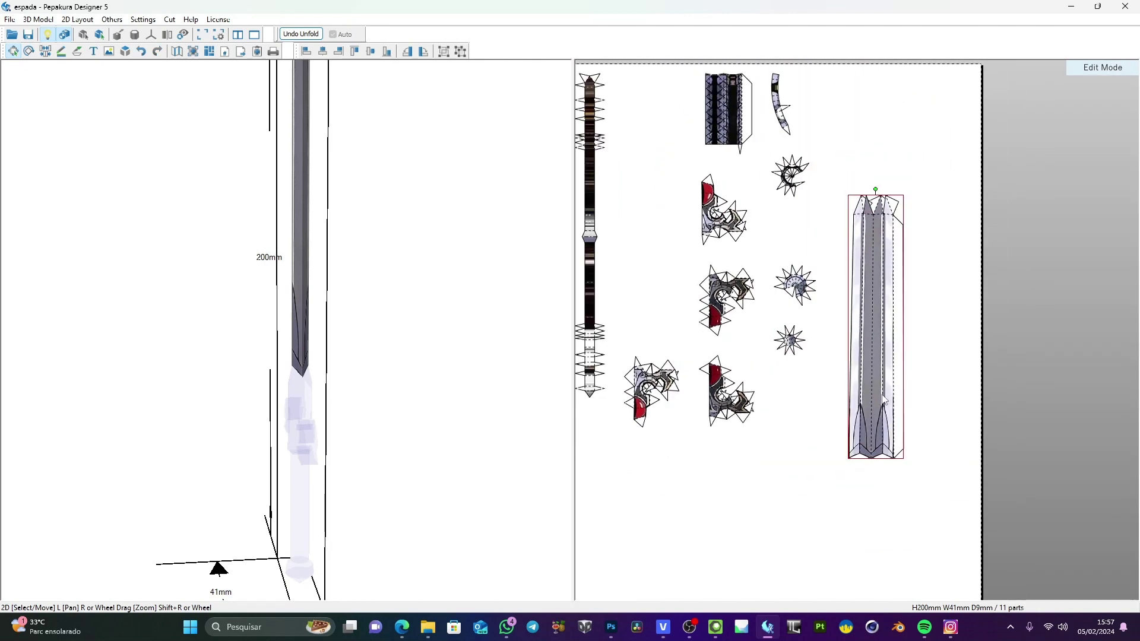
{"action": "scroll", "coordinate": [883, 396], "scroll_direction": "up", "scroll_amount": 2}
{"action": "scroll", "coordinate": [882, 392], "scroll_direction": "down", "scroll_amount": 2}
{"action": "left_click_drag", "start_coordinate": [888, 331], "coordinate": [911, 275]}
{"action": "middle_click_drag", "start_coordinate": [604, 243], "coordinate": [665, 195]}
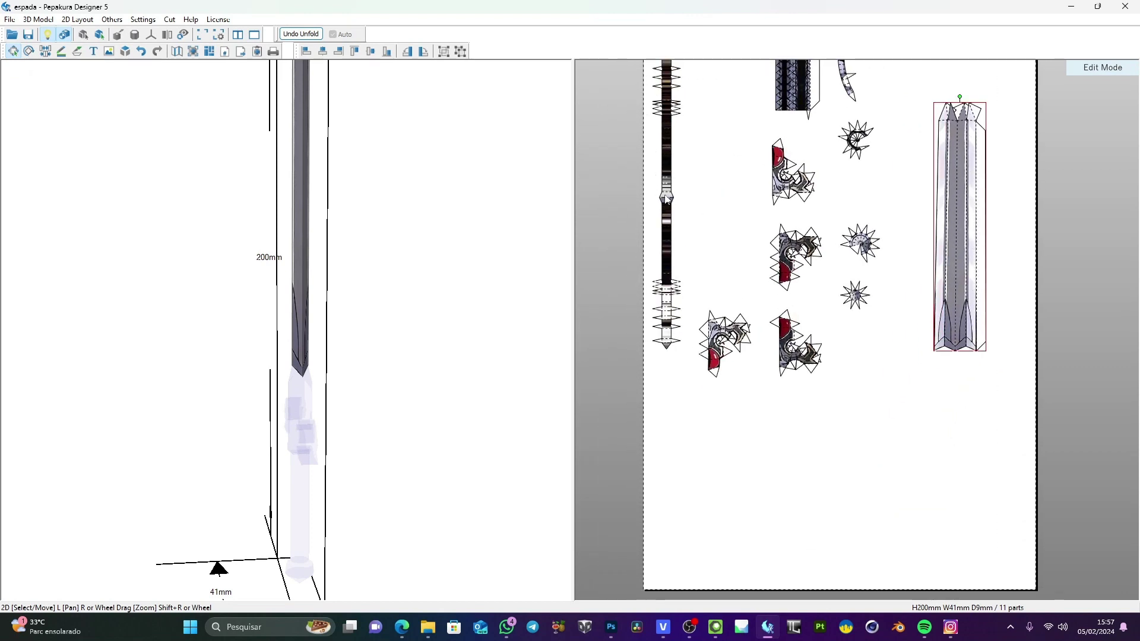
Move the long dark side strip down beside the blade part and shift the lowest guard half slightly down the page
{"action": "left_click_drag", "start_coordinate": [387, 364], "coordinate": [366, 348]}
{"action": "left_click_drag", "start_coordinate": [328, 315], "coordinate": [342, 274]}
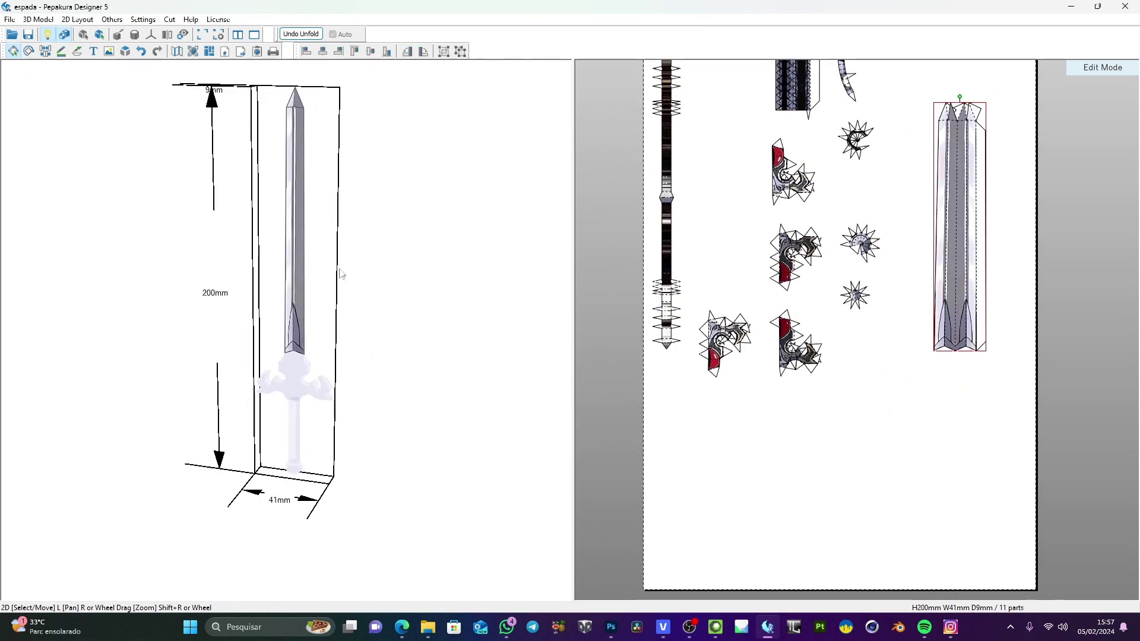
{"action": "left_click_drag", "start_coordinate": [657, 222], "coordinate": [886, 417]}
{"action": "left_click_drag", "start_coordinate": [793, 352], "coordinate": [789, 396]}
Examine the guard on the 3D model to see which face and side the shifted guard half belongs to
{"action": "right_click_drag", "start_coordinate": [495, 394], "coordinate": [399, 390]}
{"action": "scroll", "coordinate": [313, 408], "scroll_direction": "down", "scroll_amount": 1}
{"action": "scroll", "coordinate": [315, 412], "scroll_direction": "up", "scroll_amount": 10}
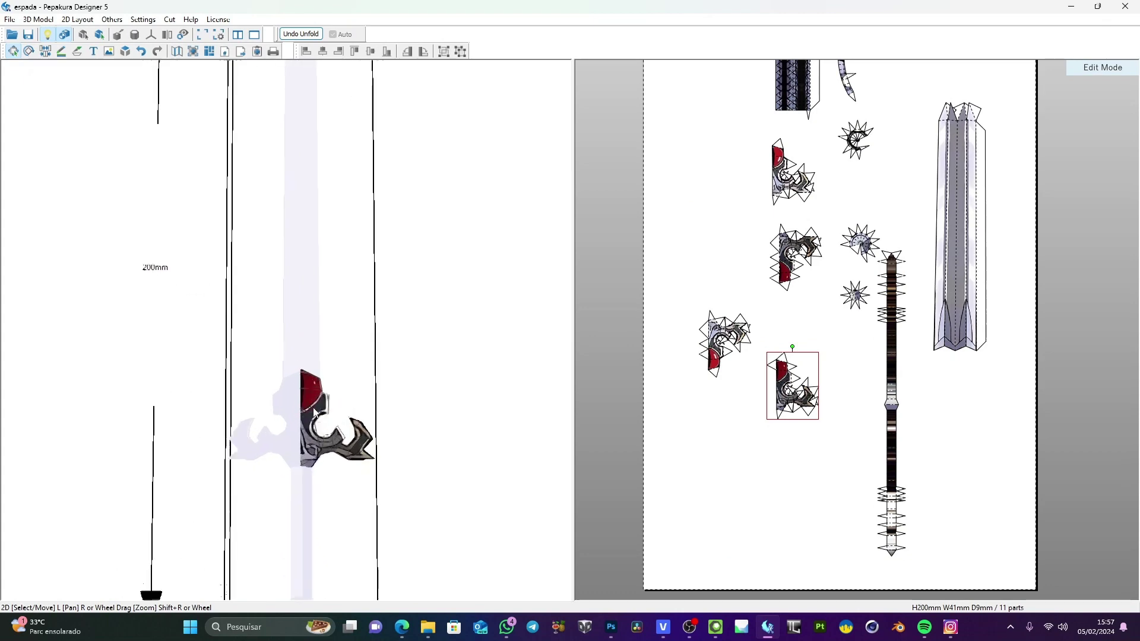
{"action": "right_click_drag", "start_coordinate": [319, 429], "coordinate": [343, 381]}
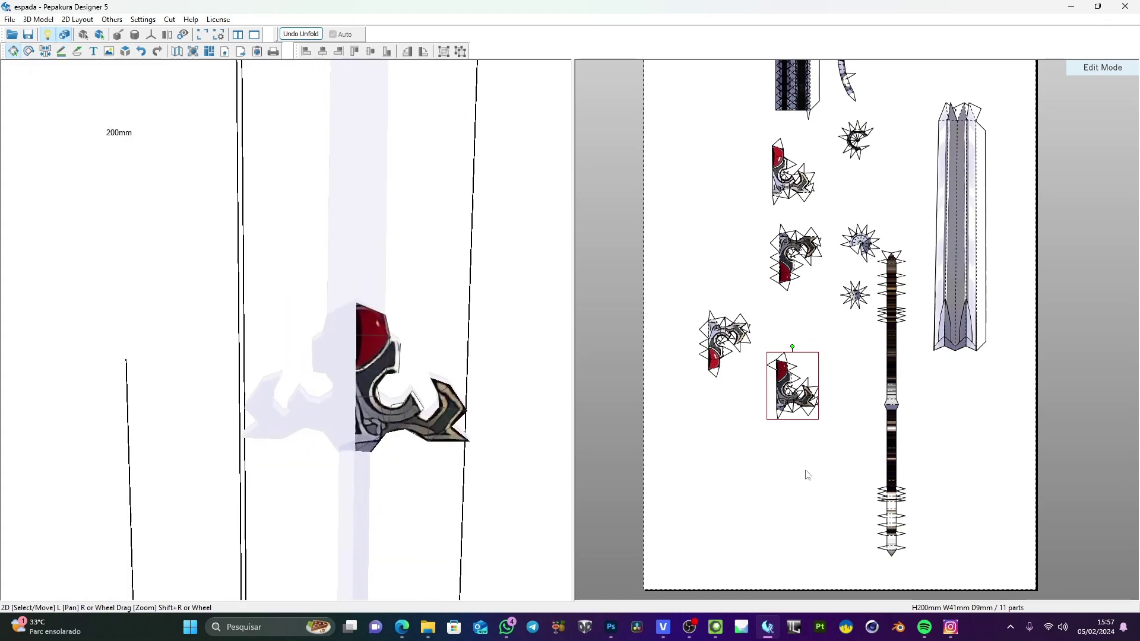
{"action": "scroll", "coordinate": [792, 401], "scroll_direction": "up", "scroll_amount": 2}
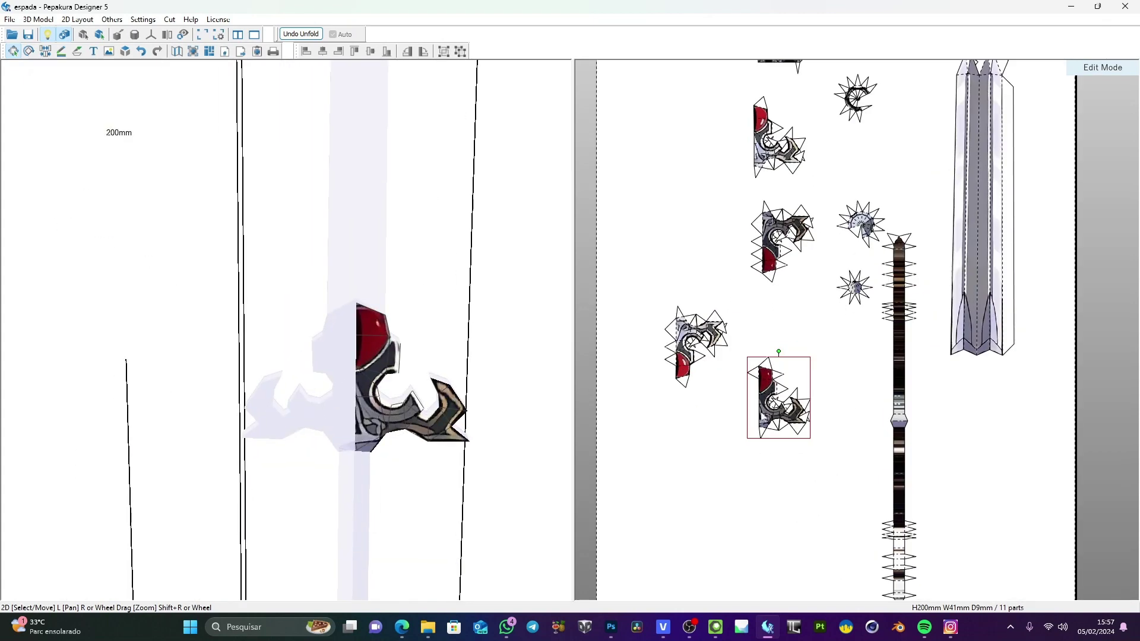
{"action": "left_click", "coordinate": [513, 409]}
{"action": "mouse_move", "coordinate": [513, 409]}
{"action": "right_mouse_down"}
{"action": "mouse_move", "coordinate": [471, 402]}
{"action": "mouse_move", "coordinate": [511, 403]}
{"action": "right_mouse_up"}
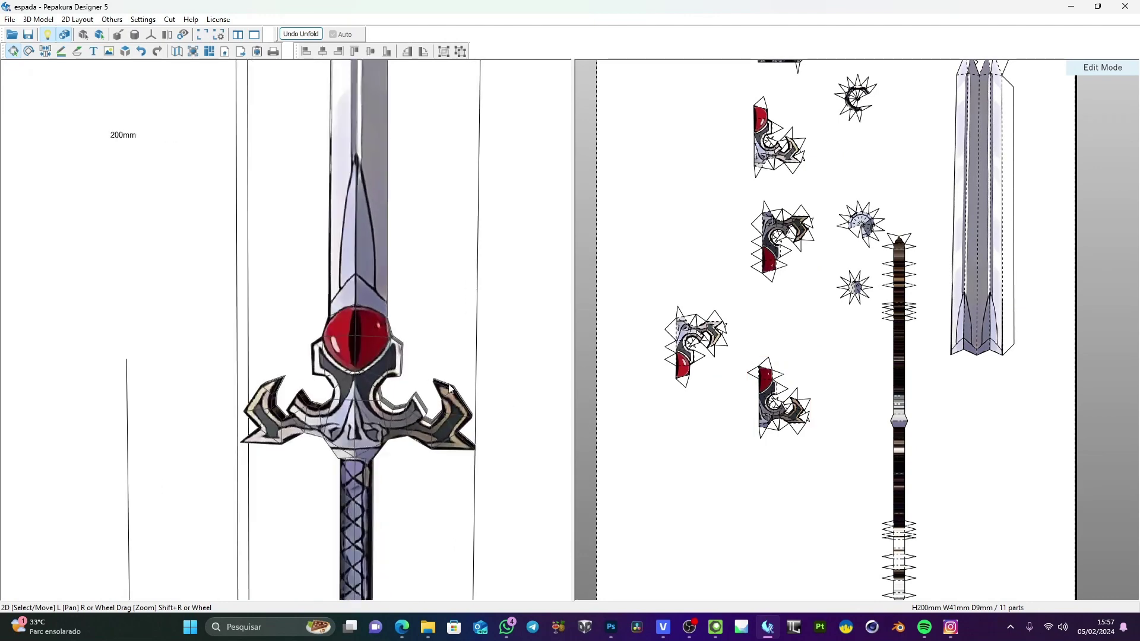
{"action": "mouse_move", "coordinate": [361, 431]}
{"action": "left_mouse_down"}
{"action": "mouse_move", "coordinate": [315, 418]}
{"action": "mouse_move", "coordinate": [352, 420]}
{"action": "left_mouse_up"}
{"action": "left_click_drag", "start_coordinate": [350, 304], "coordinate": [565, 404]}
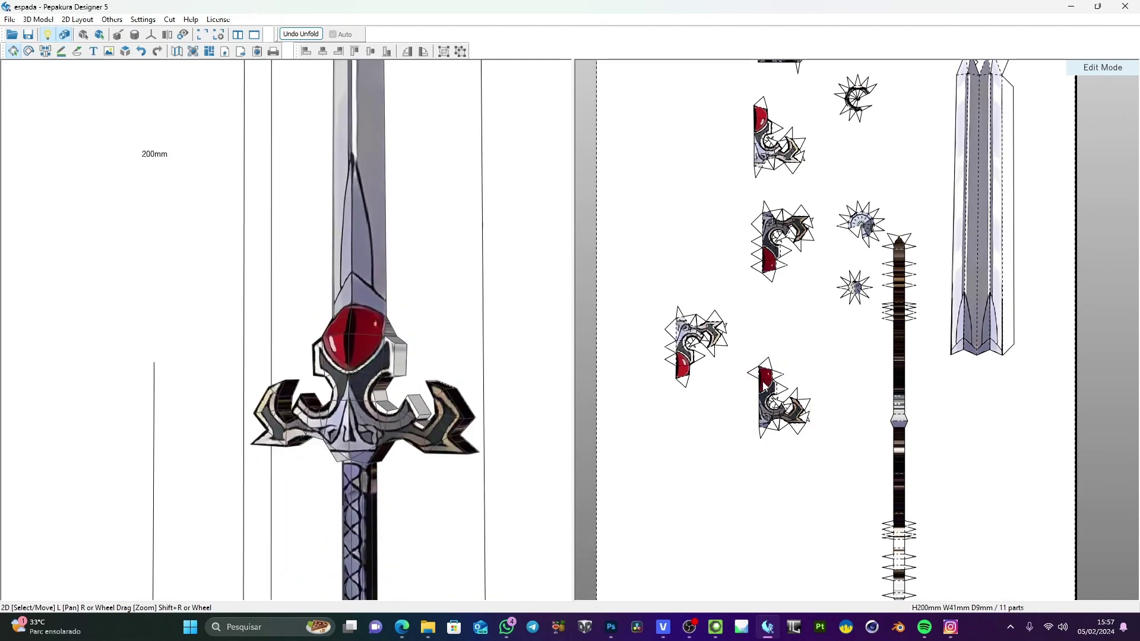
Join the shifted guard half with its mirrored counterpart along their shared central edge
{"action": "scroll", "coordinate": [766, 388], "scroll_direction": "up", "scroll_amount": 1}
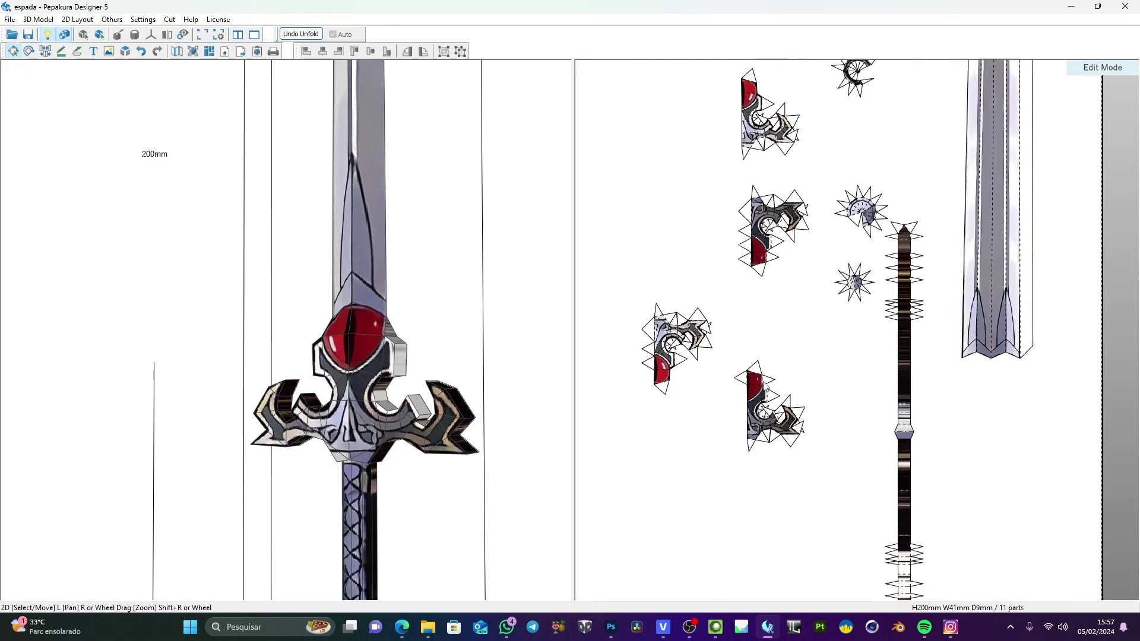
{"action": "left_click", "coordinate": [46, 51]}
{"action": "scroll", "coordinate": [683, 404], "scroll_direction": "up", "scroll_amount": 2}
{"action": "scroll", "coordinate": [690, 429], "scroll_direction": "up", "scroll_amount": 1}
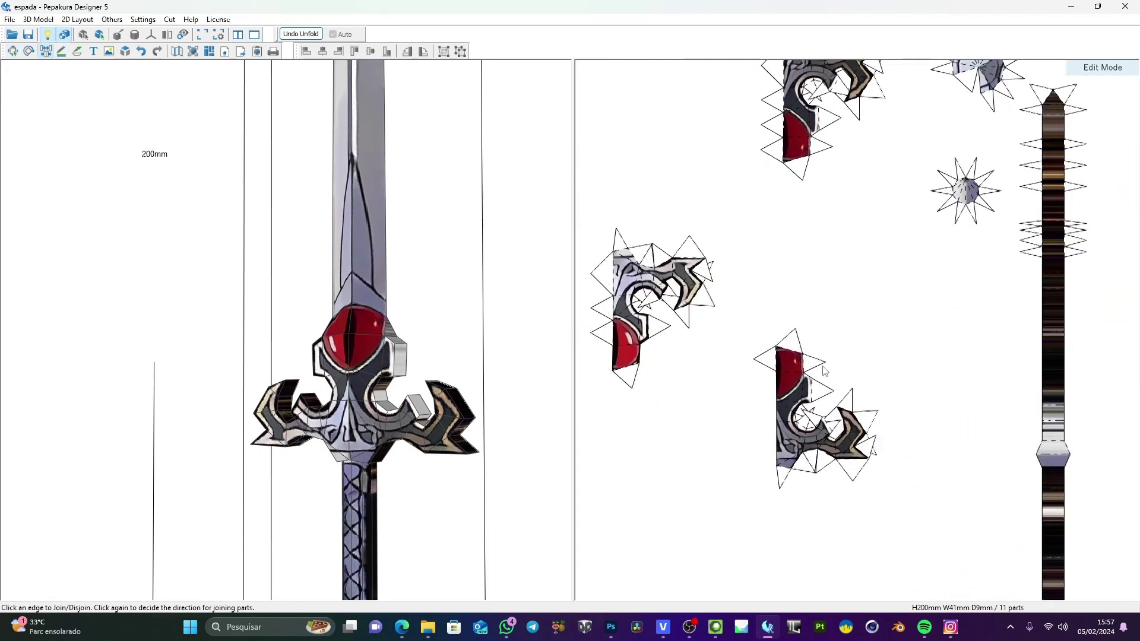
{"action": "left_click", "coordinate": [776, 358]}
{"action": "scroll", "coordinate": [782, 458], "scroll_direction": "down", "scroll_amount": 1}
{"action": "scroll", "coordinate": [778, 459], "scroll_direction": "up", "scroll_amount": 4}
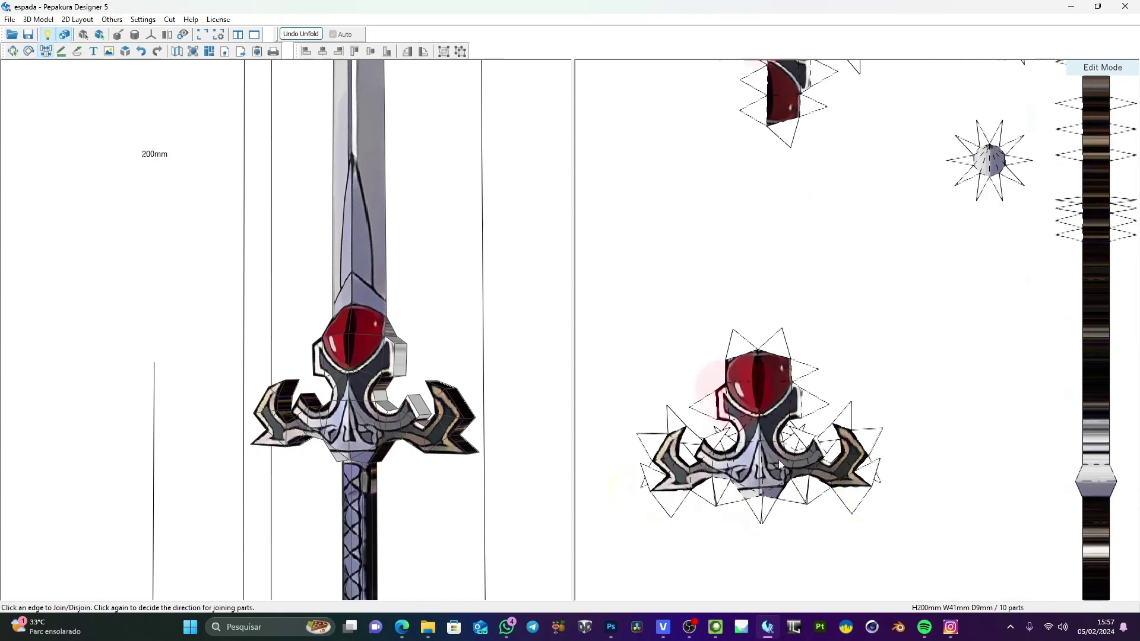
{"action": "middle_click_drag", "start_coordinate": [699, 562], "coordinate": [778, 404]}
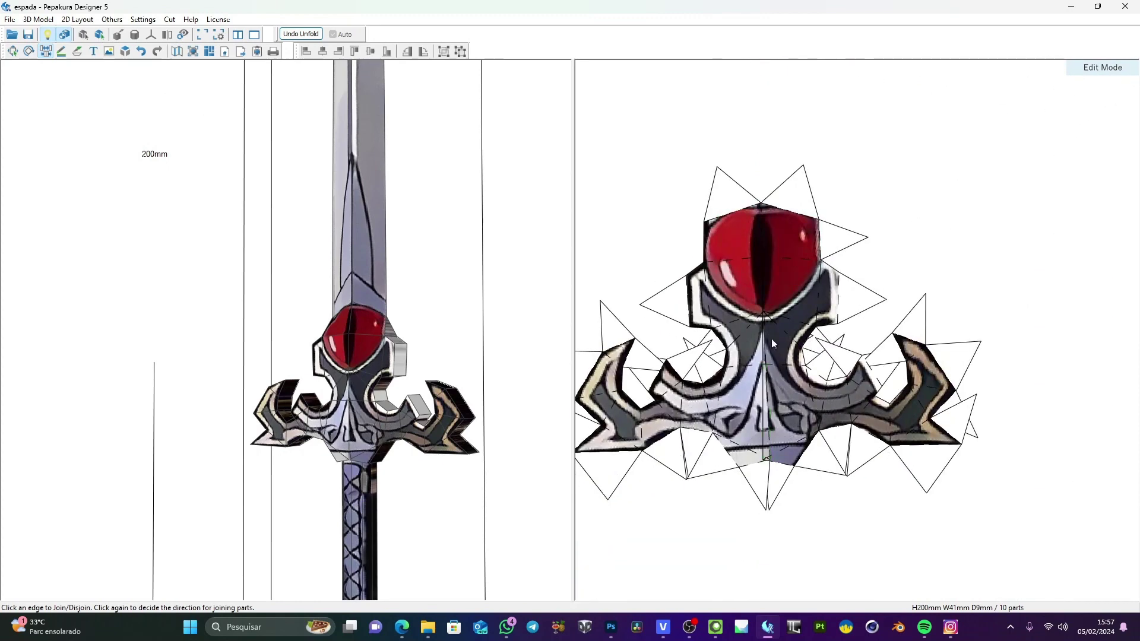
Disjoin the joined guard face along its central edge and set its two halves slightly apart
{"action": "left_click", "coordinate": [760, 237]}
{"action": "scroll", "coordinate": [811, 390], "scroll_direction": "down", "scroll_amount": 4}
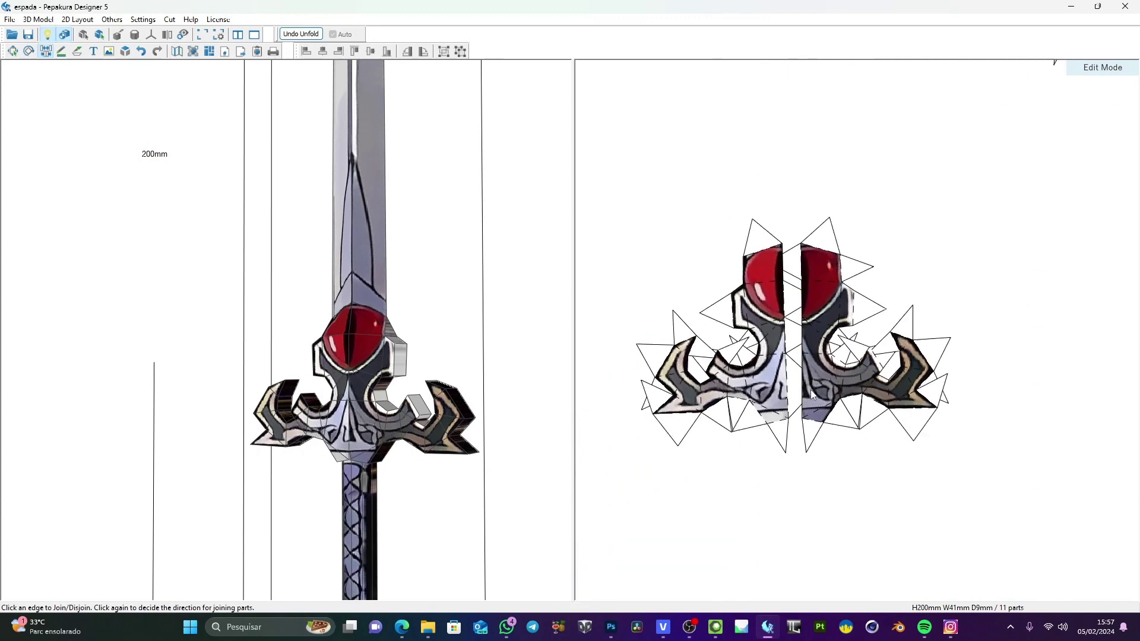
{"action": "scroll", "coordinate": [819, 350], "scroll_direction": "down", "scroll_amount": 3}
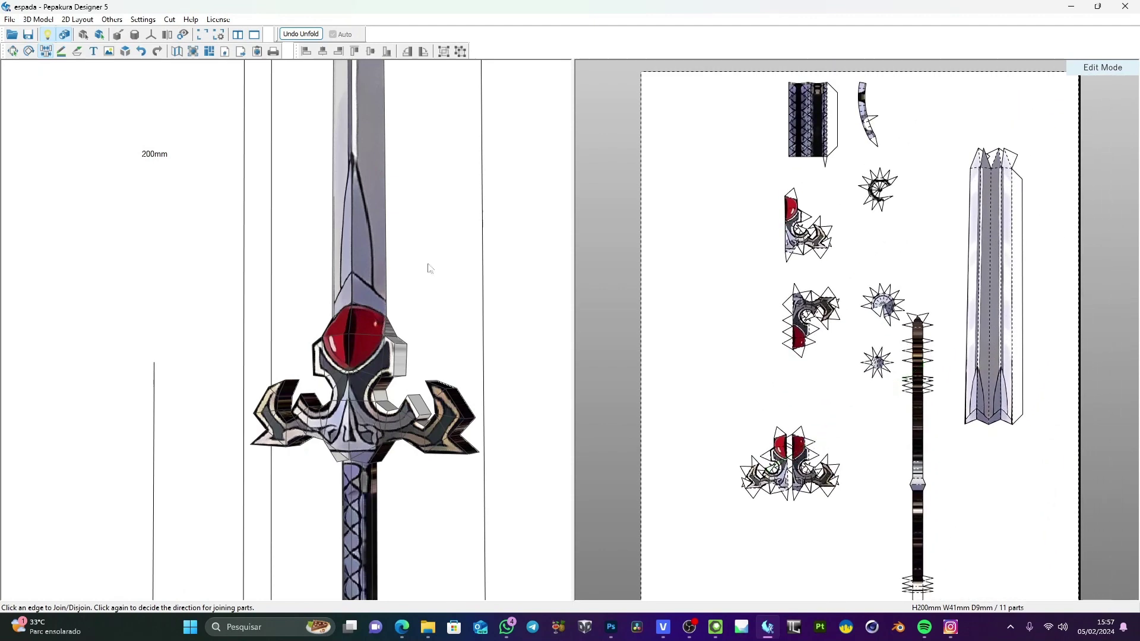
{"action": "left_click", "coordinate": [12, 52]}
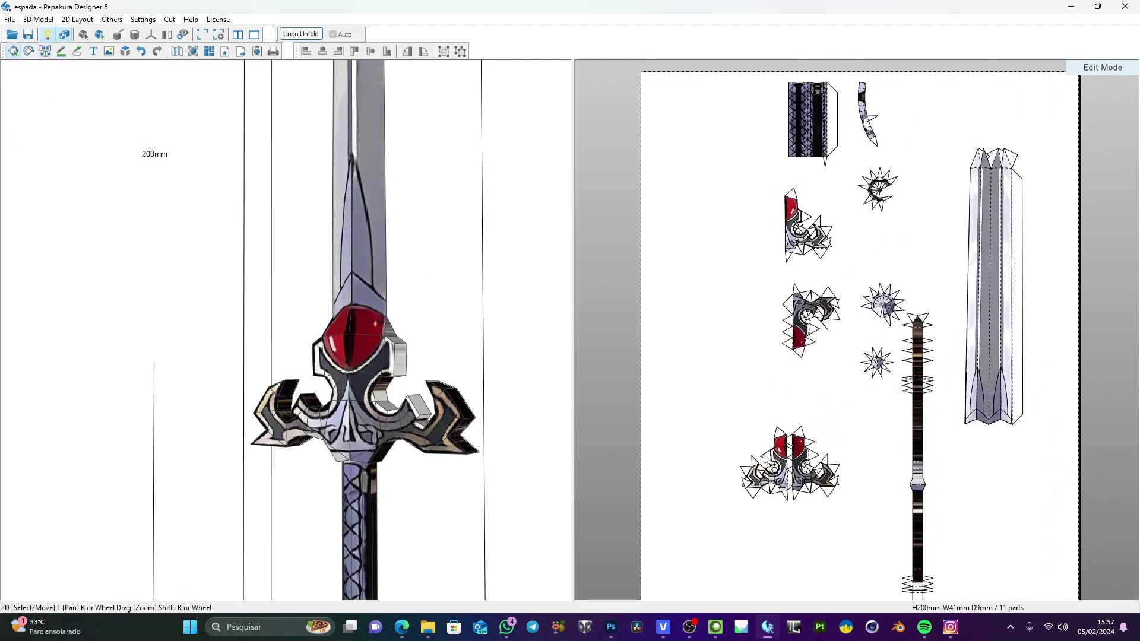
{"action": "left_click", "coordinate": [766, 461]}
{"action": "mouse_move", "coordinate": [766, 461]}
{"action": "left_mouse_down"}
{"action": "mouse_move", "coordinate": [725, 461]}
{"action": "mouse_move", "coordinate": [751, 452]}
{"action": "left_mouse_up"}
{"action": "left_click", "coordinate": [799, 472]}
Identify the opposite guard face's two halves on the model and move both to the page's left area, above the first pair
{"action": "left_click_drag", "start_coordinate": [792, 330], "coordinate": [800, 335]}
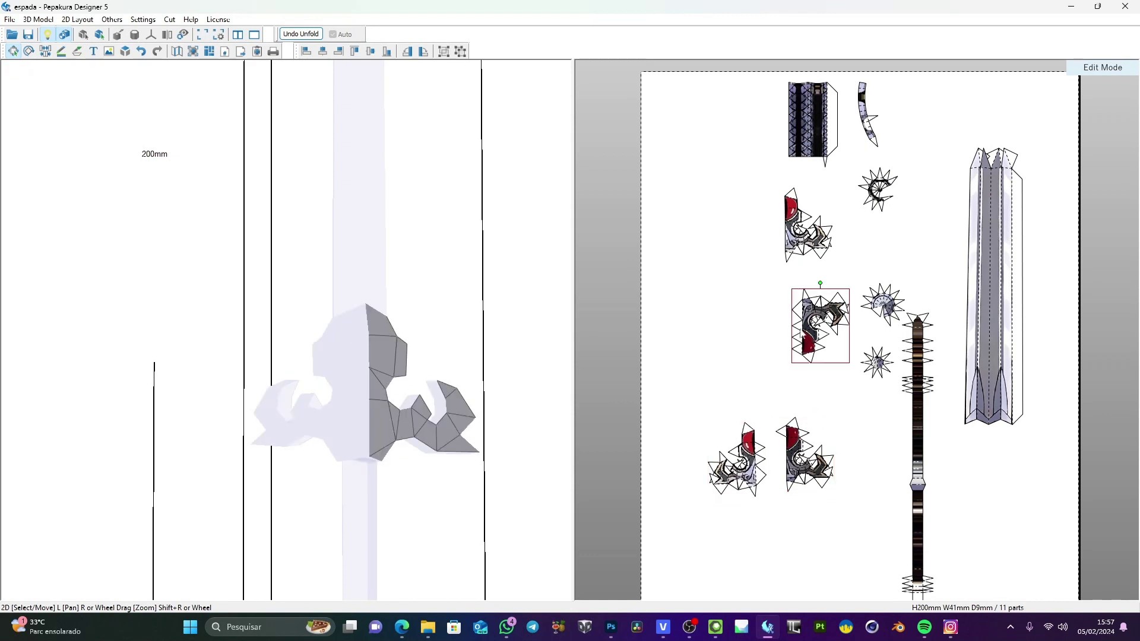
{"action": "right_click_drag", "start_coordinate": [512, 394], "coordinate": [376, 404]}
{"action": "left_click_drag", "start_coordinate": [376, 409], "coordinate": [415, 410]}
{"action": "left_click", "coordinate": [811, 235]}
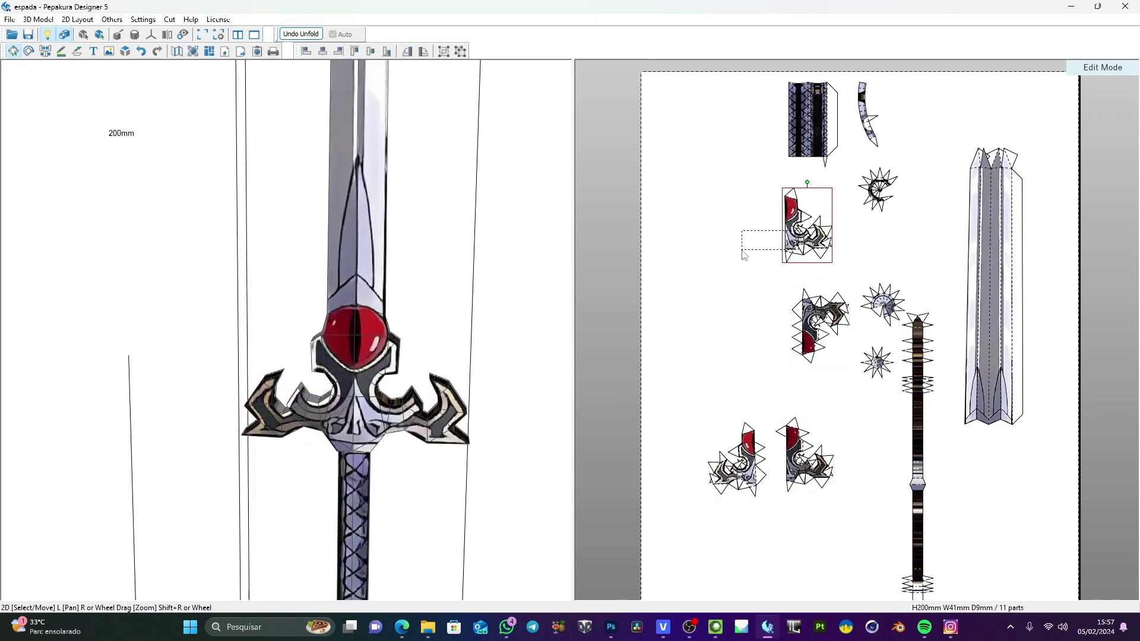
{"action": "left_click_drag", "start_coordinate": [808, 320], "coordinate": [801, 346]}
{"action": "left_click_drag", "start_coordinate": [792, 238], "coordinate": [719, 311]}
{"action": "left_click_drag", "start_coordinate": [806, 340], "coordinate": [707, 353]}
Arrange the opposite face's two guard halves side by side, directly above the first pair
{"action": "left_click", "coordinate": [725, 311], "text": "shift"}
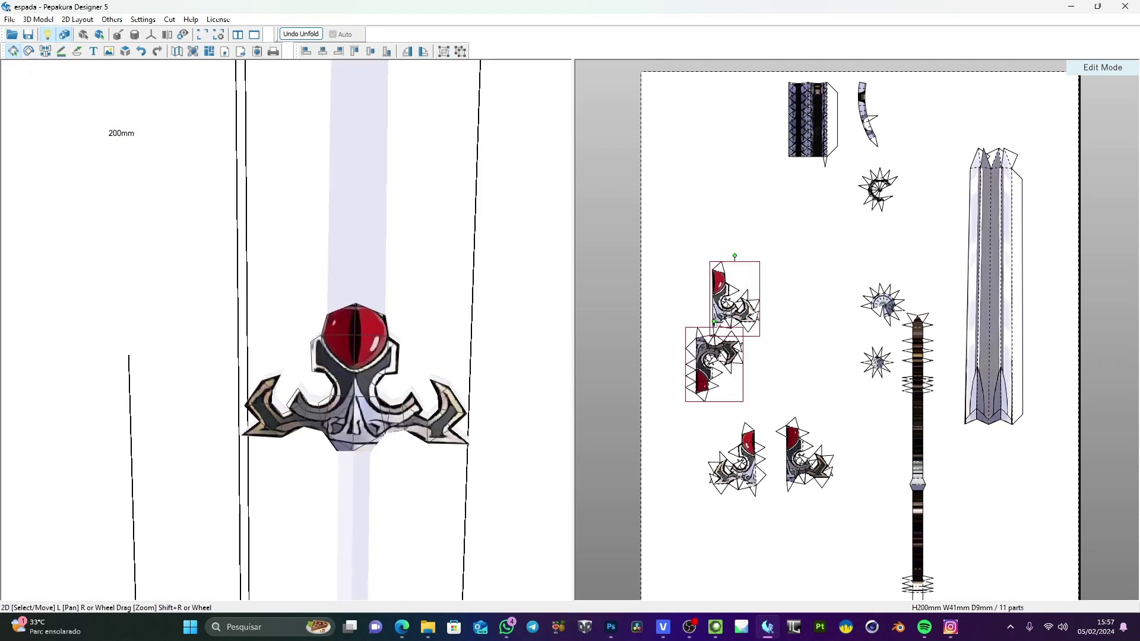
{"action": "left_click_drag", "start_coordinate": [747, 311], "coordinate": [804, 360]}
{"action": "left_click", "coordinate": [814, 317]}
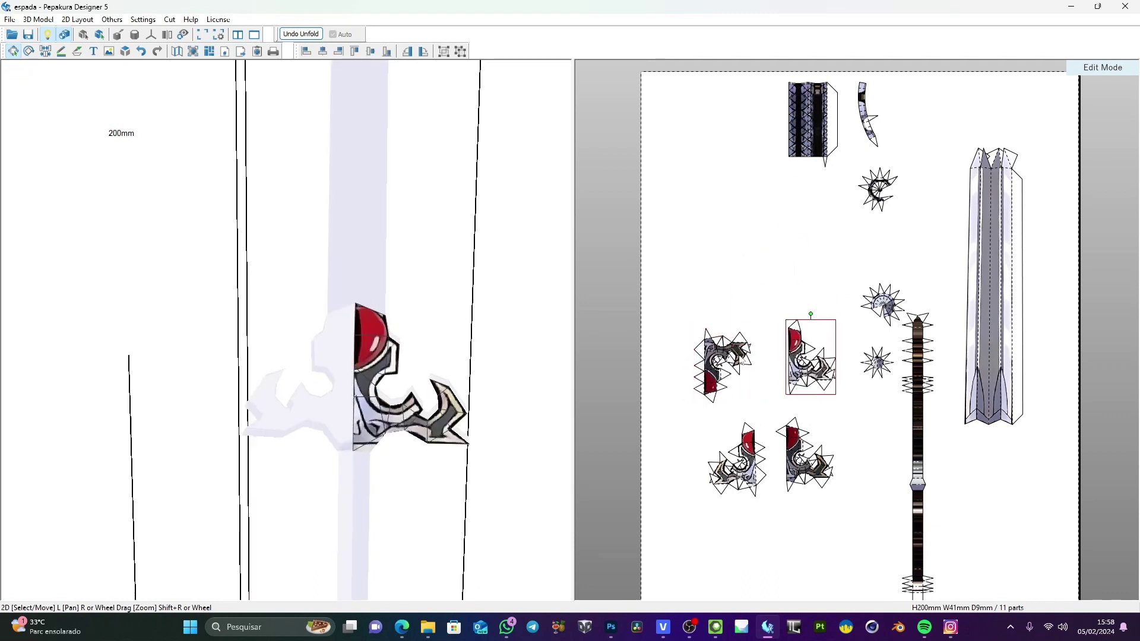
{"action": "left_click_drag", "start_coordinate": [717, 360], "coordinate": [704, 316]}
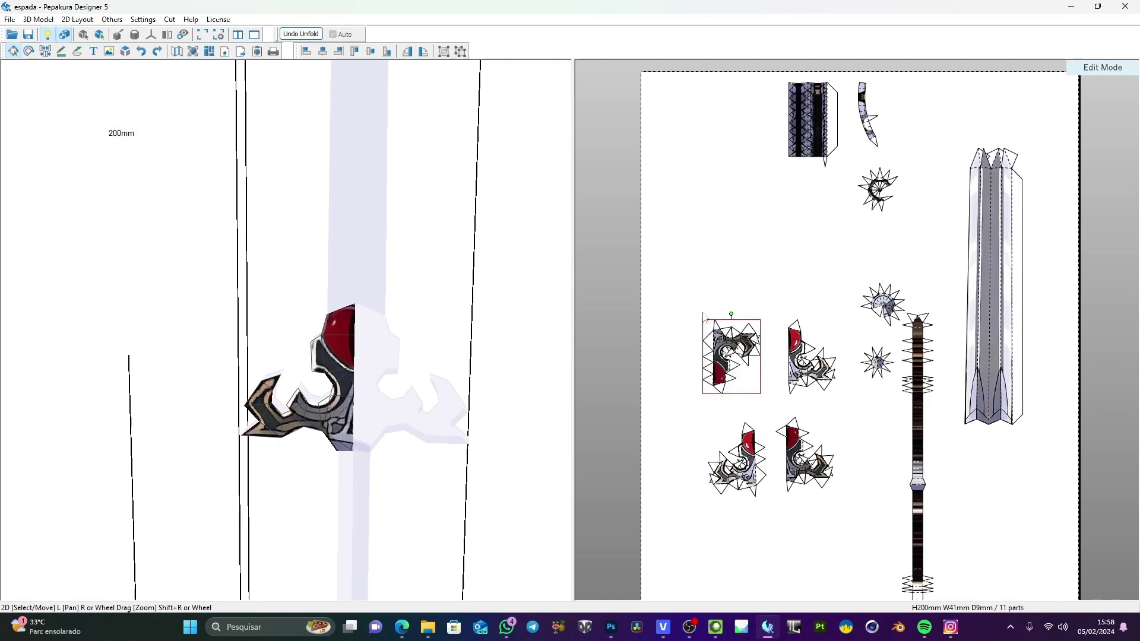
Rotate the upper-left guard half 180° and bring the four guard halves close together in two rows of mirrored pairs
{"action": "left_click", "coordinate": [423, 51]}
{"action": "left_click", "coordinate": [423, 51]}
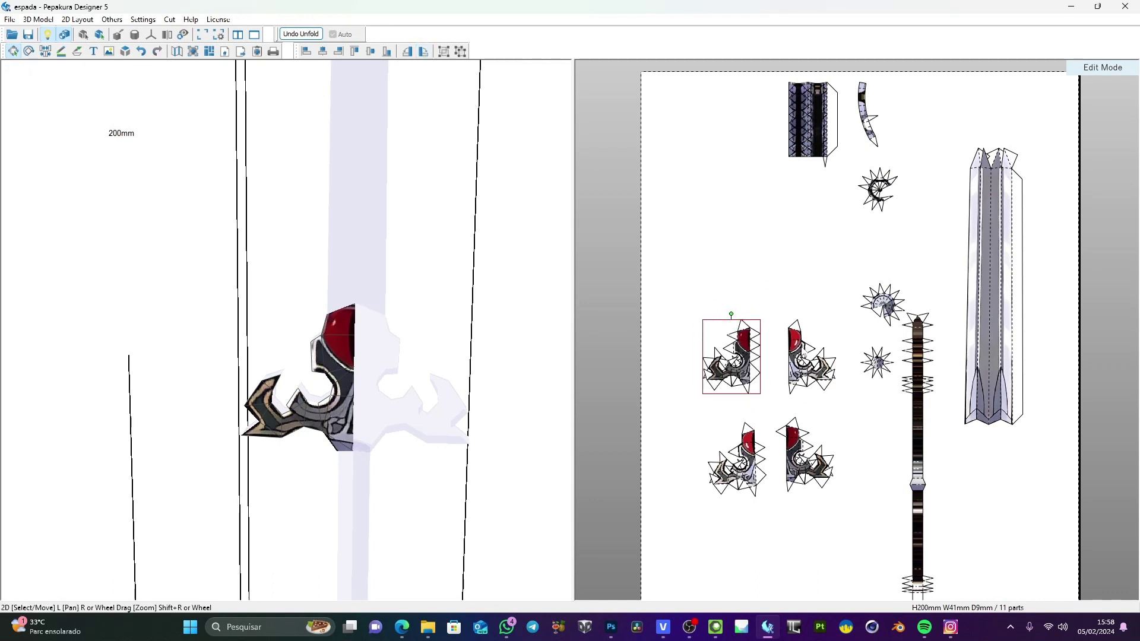
{"action": "left_click_drag", "start_coordinate": [801, 351], "coordinate": [780, 350]}
{"action": "left_click_drag", "start_coordinate": [799, 450], "coordinate": [742, 424]}
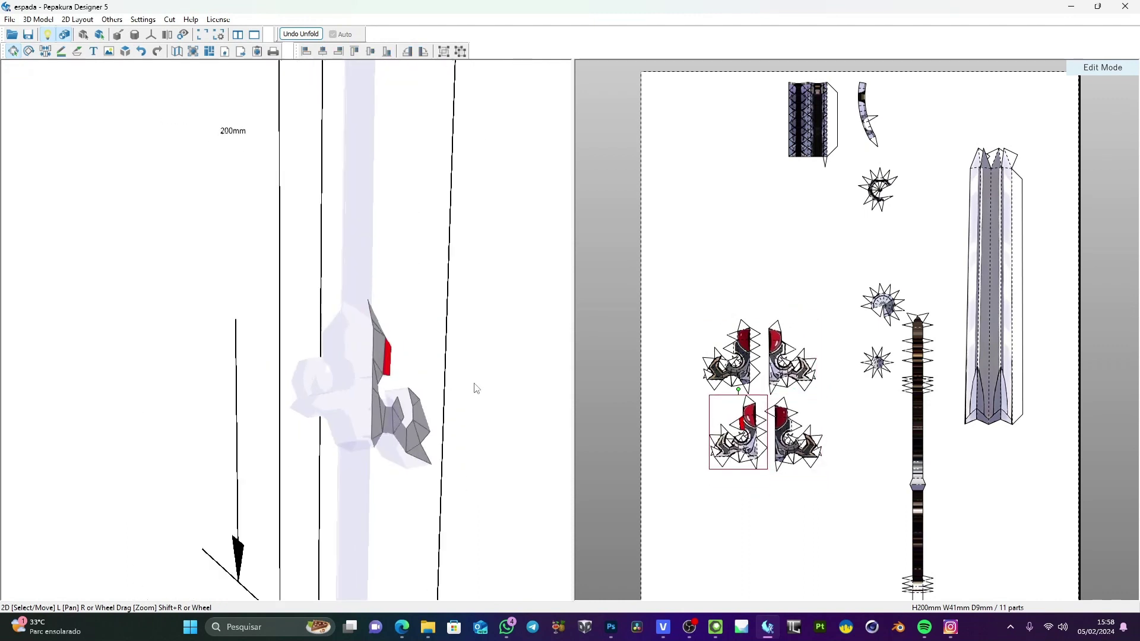
Move the pointed pommel tip part below the guard halves and identify its place on the sword model
{"action": "left_click", "coordinate": [885, 304]}
{"action": "left_click_drag", "start_coordinate": [885, 304], "coordinate": [789, 508]}
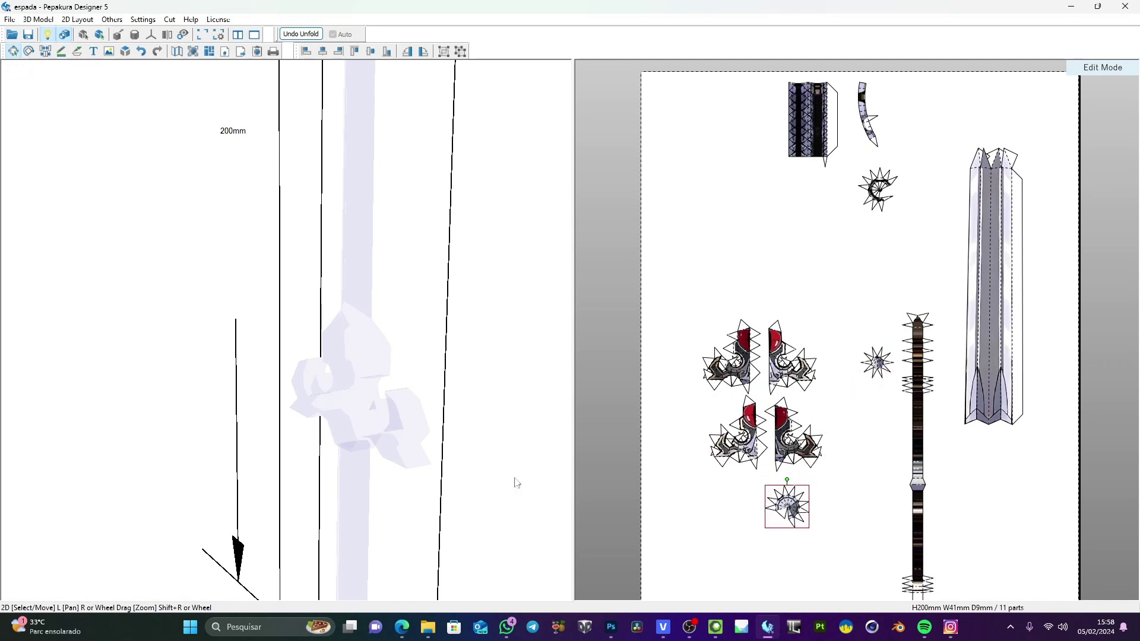
{"action": "left_click_drag", "start_coordinate": [404, 435], "coordinate": [416, 273]}
{"action": "middle_click_drag", "start_coordinate": [413, 269], "coordinate": [415, 265]}
{"action": "left_click_drag", "start_coordinate": [799, 510], "coordinate": [791, 534]}
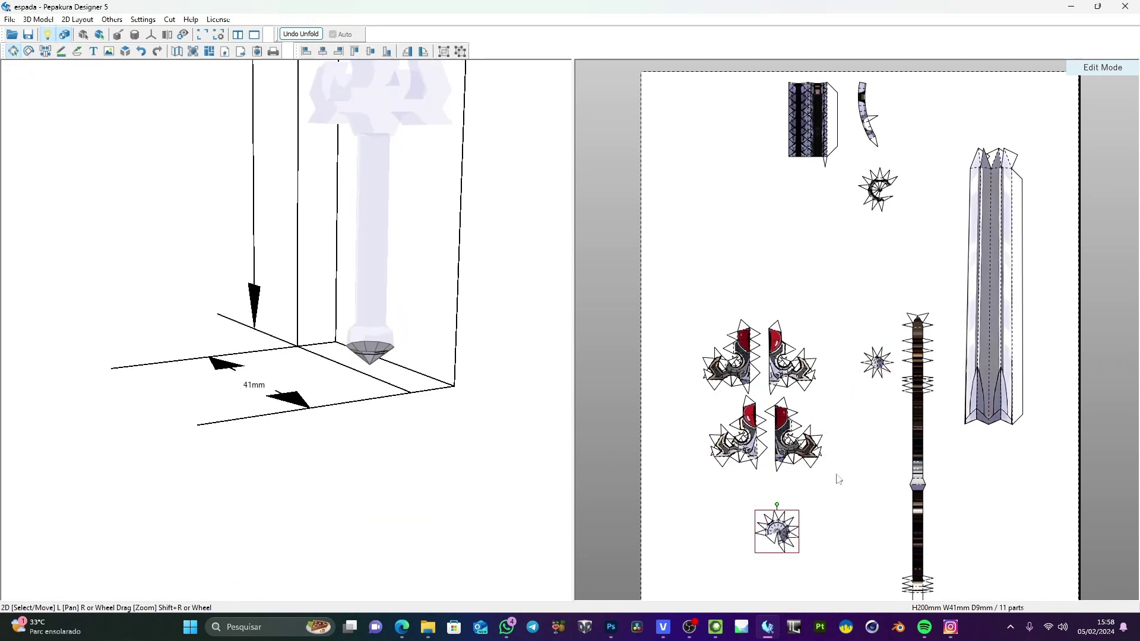
Place the small star-shaped handle cap above the guard halves and the pommel's upper ring part beside the pommel tip
{"action": "left_click_drag", "start_coordinate": [879, 363], "coordinate": [759, 299]}
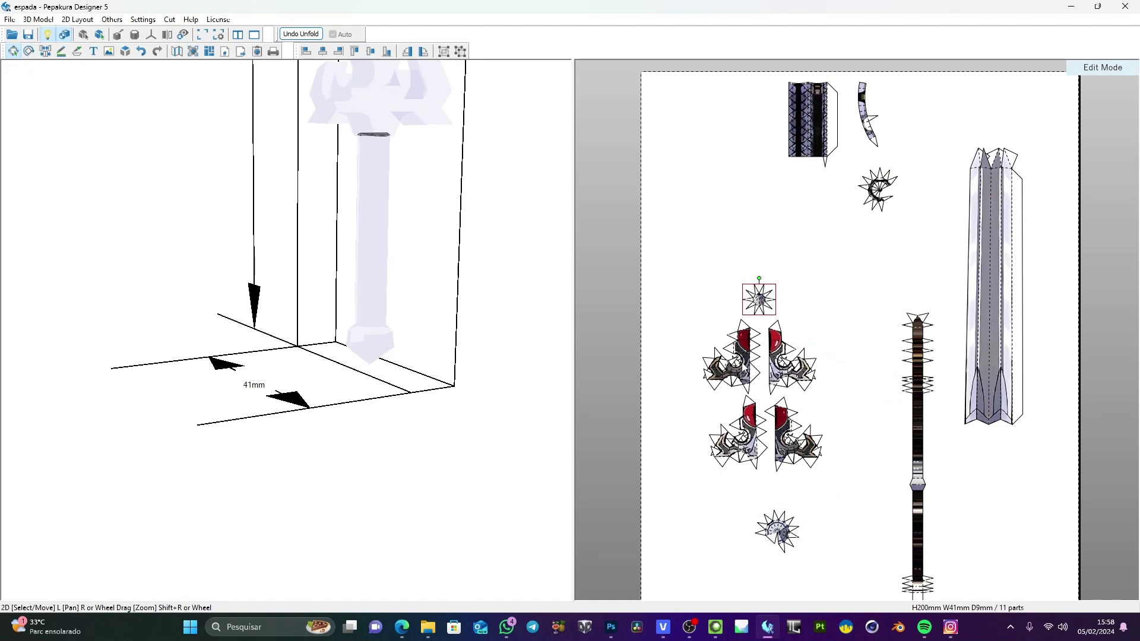
{"action": "left_click_drag", "start_coordinate": [874, 200], "coordinate": [723, 521]}
{"action": "middle_click_drag", "start_coordinate": [722, 521], "coordinate": [721, 372]}
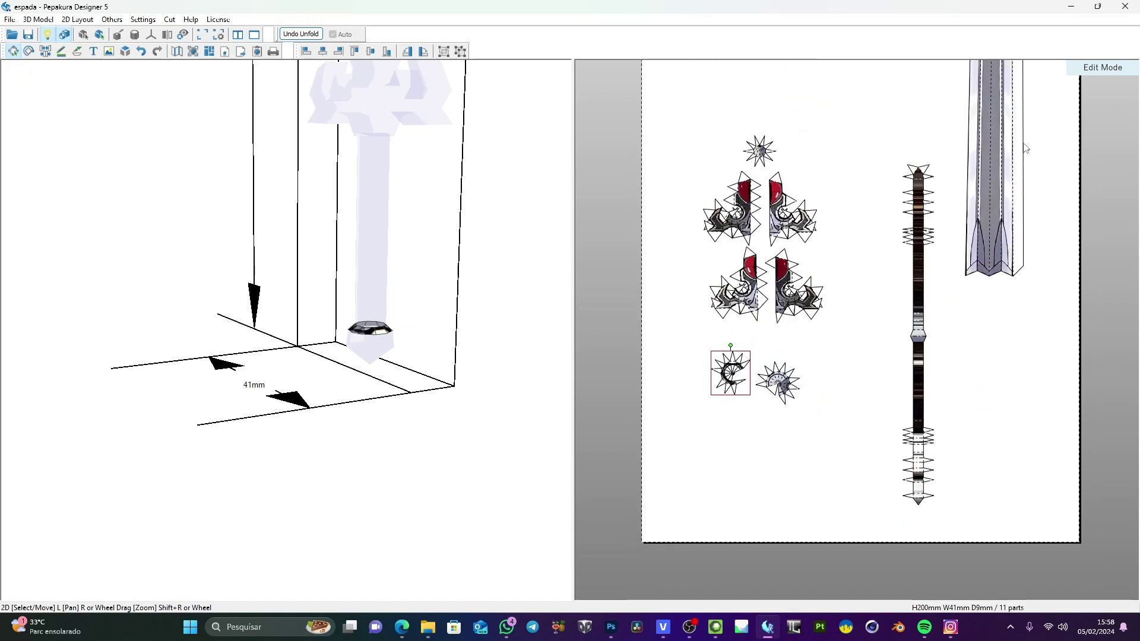
Move the handle part away from the page's upper edge and place the pommel's curved band just below its ring part
{"action": "middle_click_drag", "start_coordinate": [1025, 146], "coordinate": [1017, 464]}
{"action": "left_click_drag", "start_coordinate": [800, 296], "coordinate": [859, 397]}
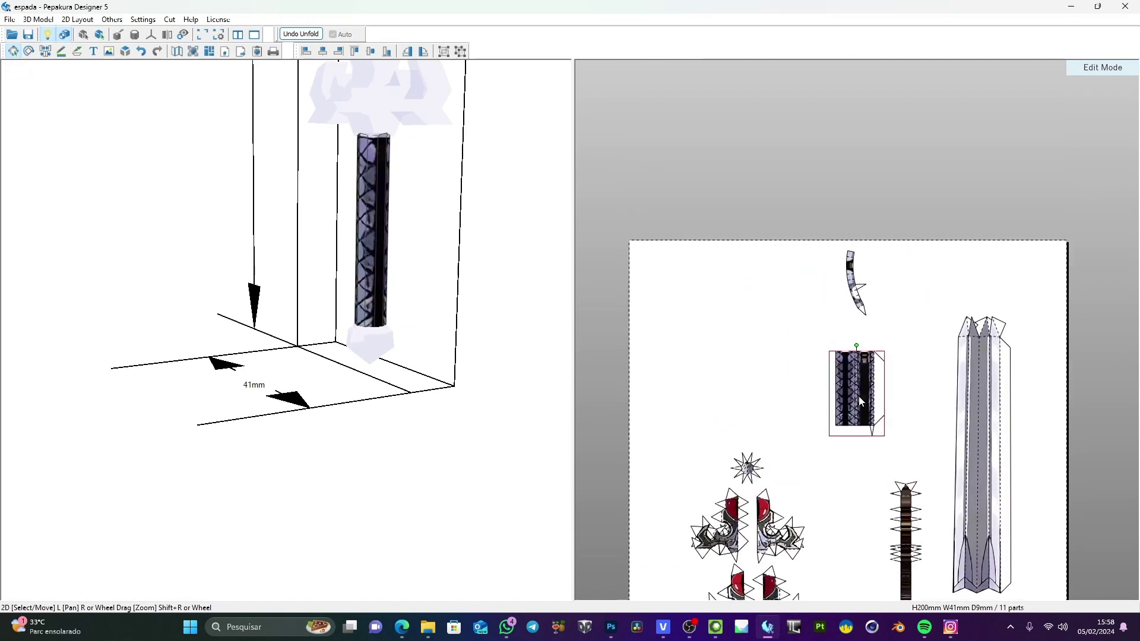
{"action": "left_click", "coordinate": [850, 275]}
{"action": "left_click_drag", "start_coordinate": [850, 275], "coordinate": [834, 446]}
{"action": "scroll", "coordinate": [834, 444], "scroll_direction": "up", "scroll_amount": 1}
{"action": "middle_click_drag", "start_coordinate": [835, 439], "coordinate": [791, 262]}
{"action": "left_click_drag", "start_coordinate": [794, 256], "coordinate": [634, 538]}
{"action": "left_click", "coordinate": [839, 327]}
{"action": "left_click_drag", "start_coordinate": [793, 273], "coordinate": [645, 569]}
{"action": "scroll", "coordinate": [857, 331], "scroll_direction": "up", "scroll_amount": 3}
{"action": "scroll", "coordinate": [874, 306], "scroll_direction": "down", "scroll_amount": 7}
{"action": "scroll", "coordinate": [868, 272], "scroll_direction": "up", "scroll_amount": 2}
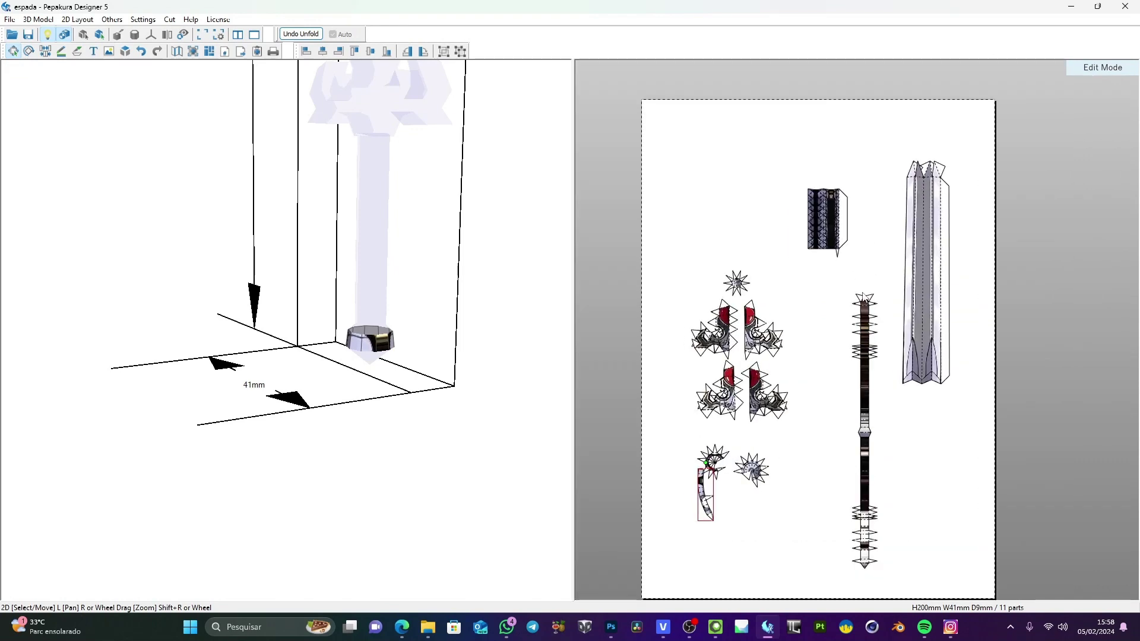
{"action": "middle_click_drag", "start_coordinate": [864, 295], "coordinate": [904, 269]}
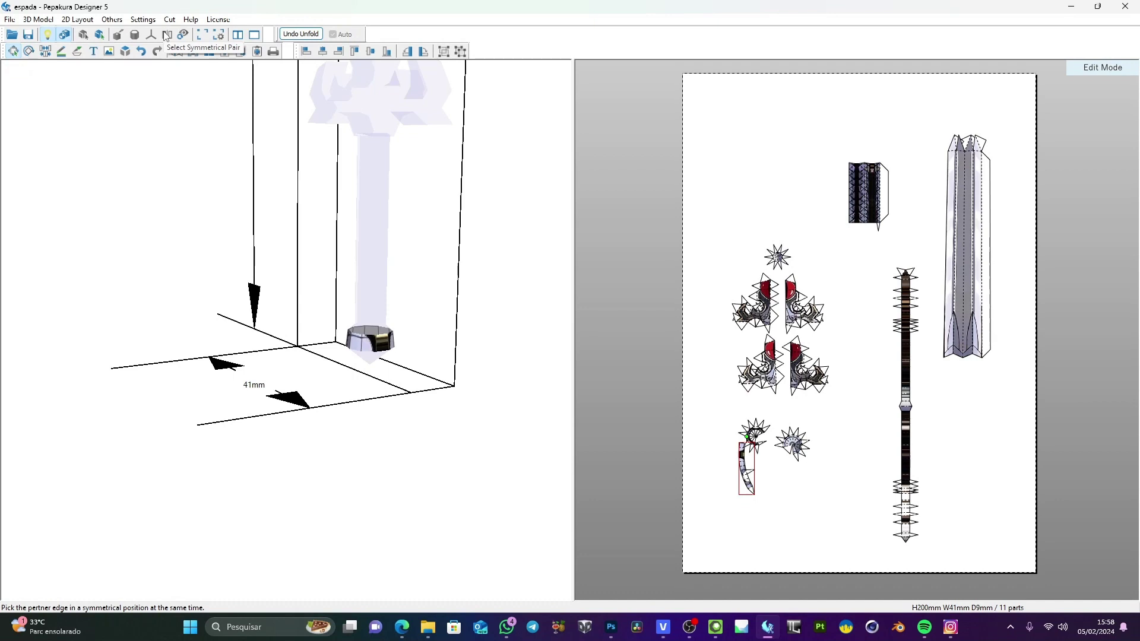
Switch to Metasequoia and undo the deletions of the extra objects and materials in the sword document
{"action": "left_click", "coordinate": [717, 632]}
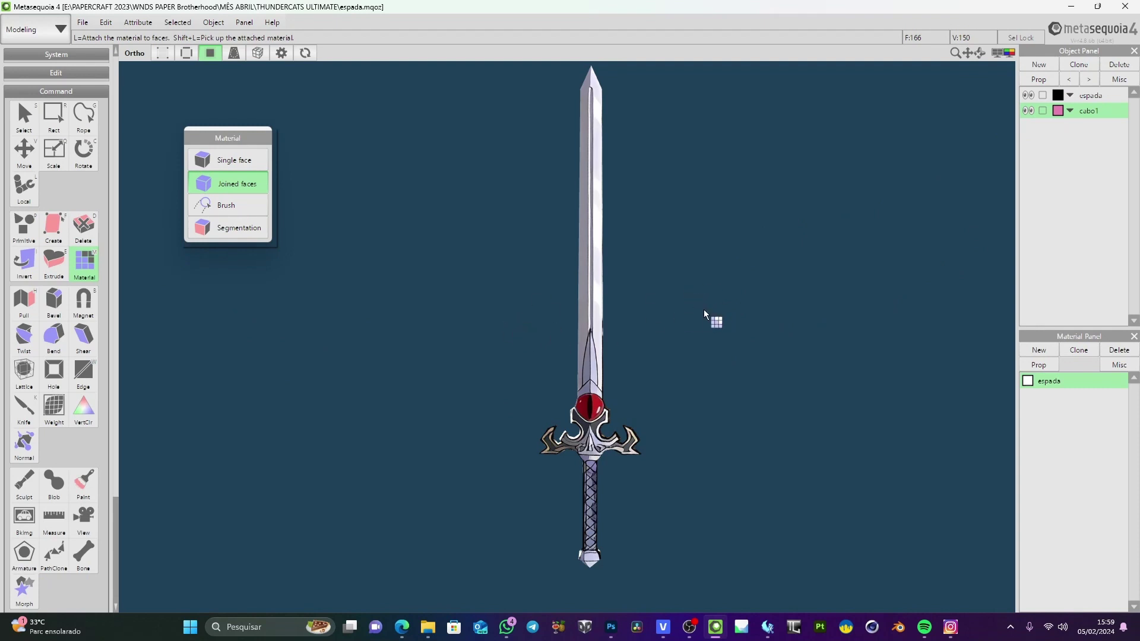
{"action": "key", "text": "ctrl+z"}
{"action": "key", "text": "ctrl+z"}
{"action": "key", "text": "ctrl+z"}
{"action": "key", "text": "ctrl+z"}
{"action": "key", "text": "ctrl+z"}
{"action": "key", "text": "ctrl+z"}
{"action": "key", "text": "ctrl+z"}
{"action": "key", "text": "ctrl+z"}
{"action": "key", "text": "ctrl+z"}
{"action": "key", "text": "ctrl+z"}
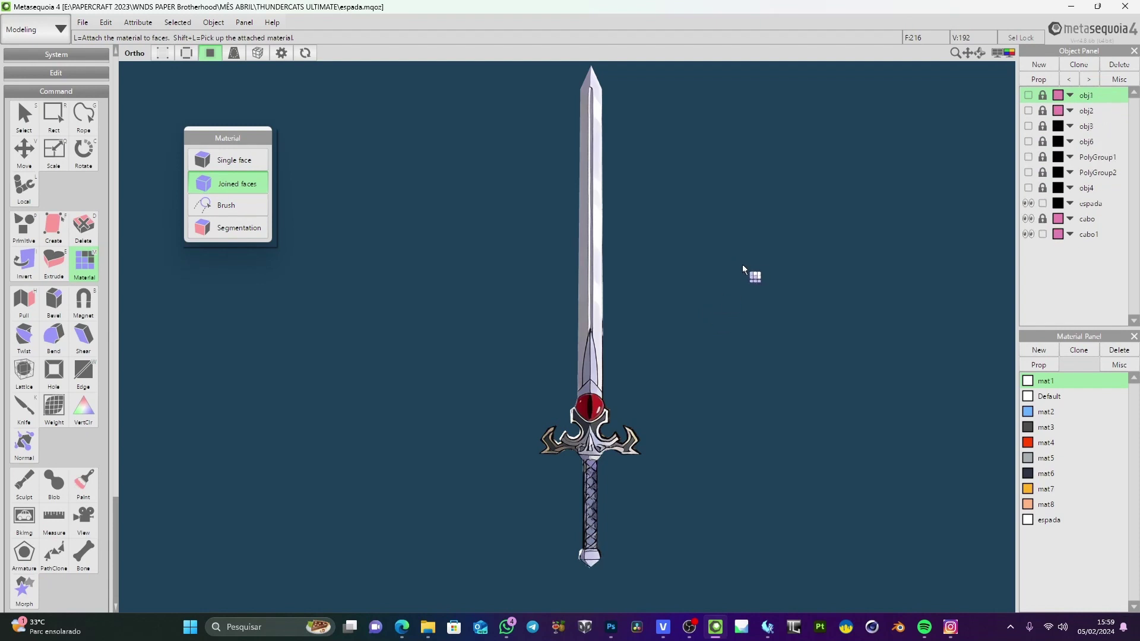
{"action": "right_click_drag", "start_coordinate": [754, 256], "coordinate": [728, 243]}
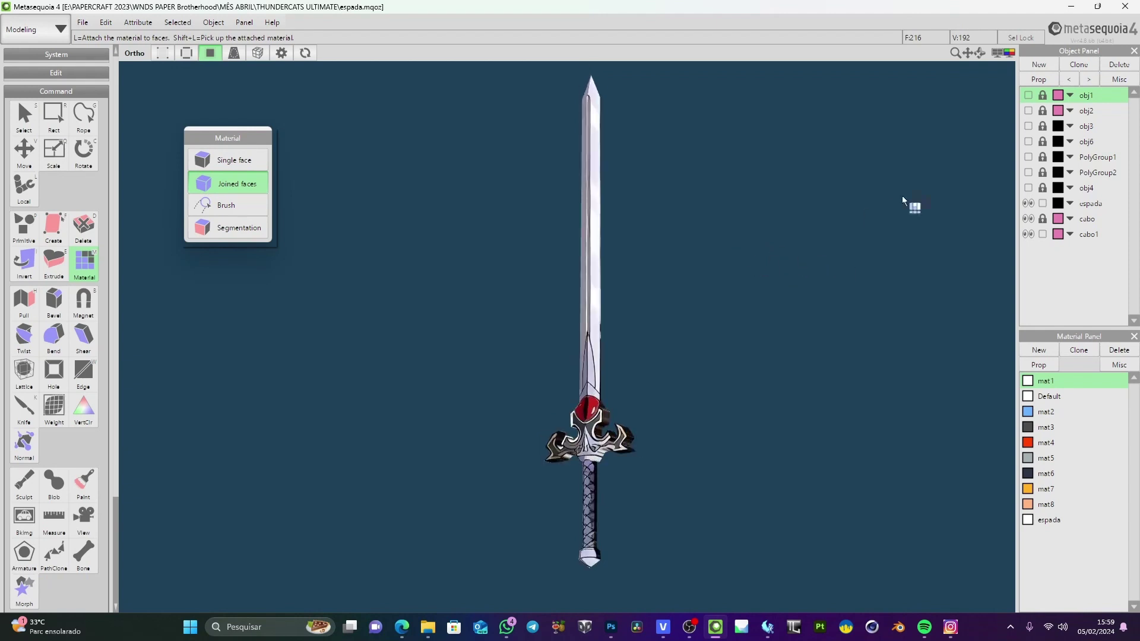
Open the Lion model file from the THUNDERCATS ULTIMATE folder without saving the sword document's changes
{"action": "left_click", "coordinate": [88, 24]}
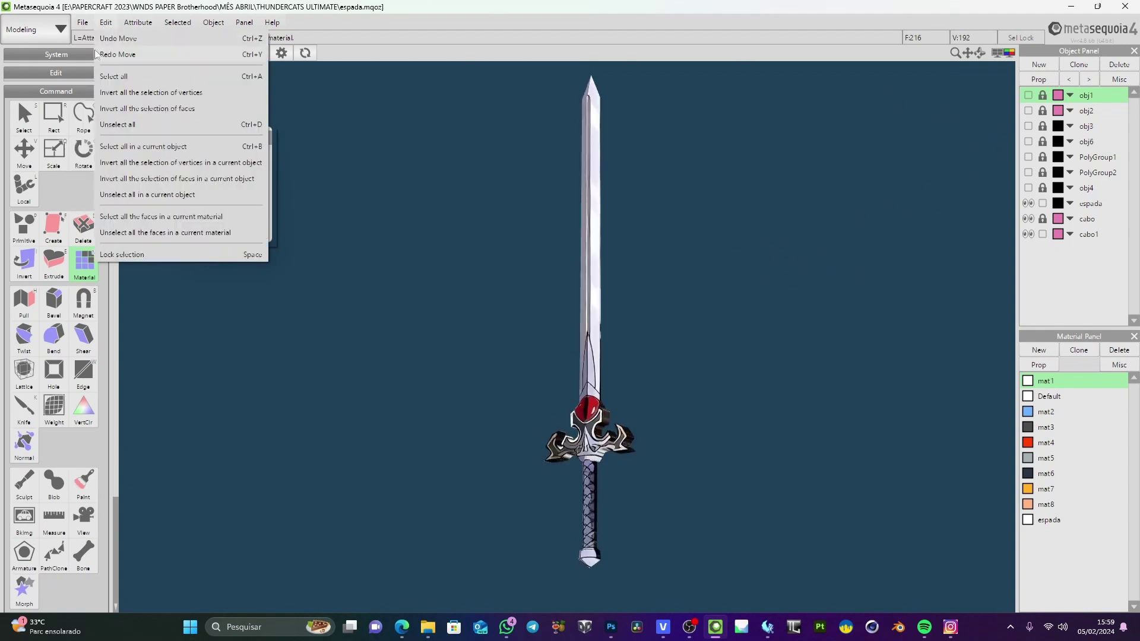
{"action": "left_click", "coordinate": [88, 55]}
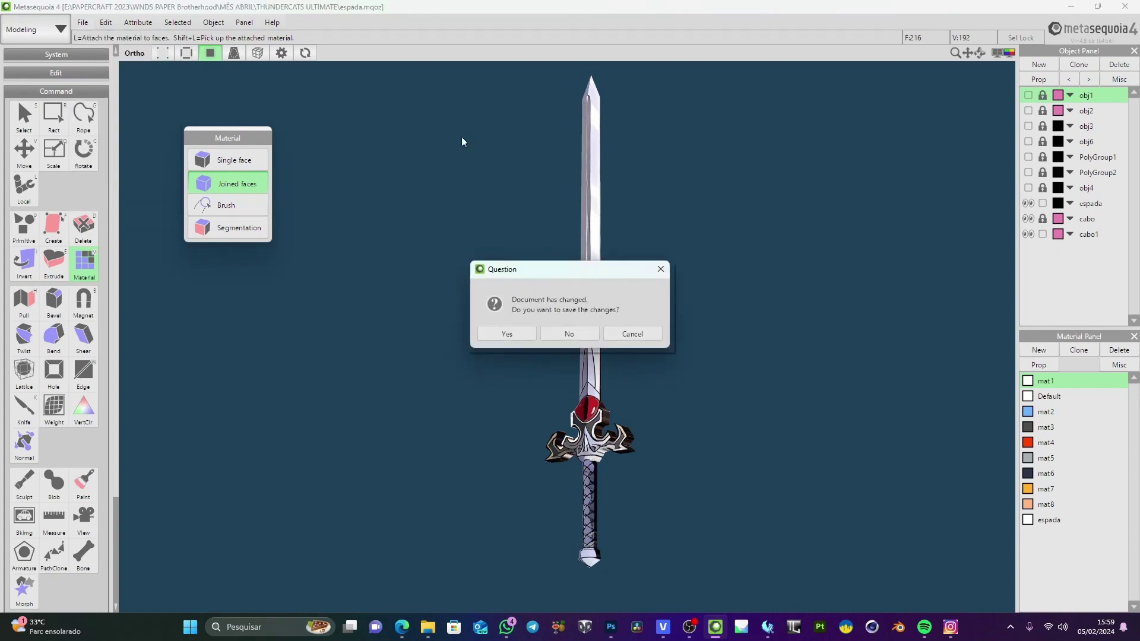
{"action": "left_click", "coordinate": [582, 333]}
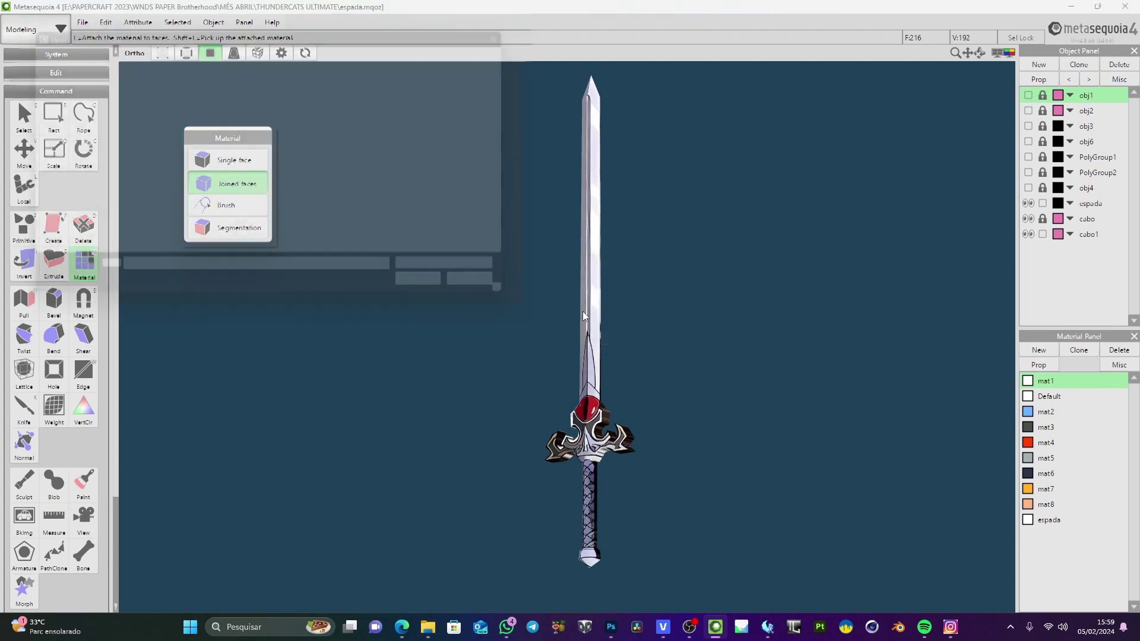
{"action": "left_click", "coordinate": [426, 119]}
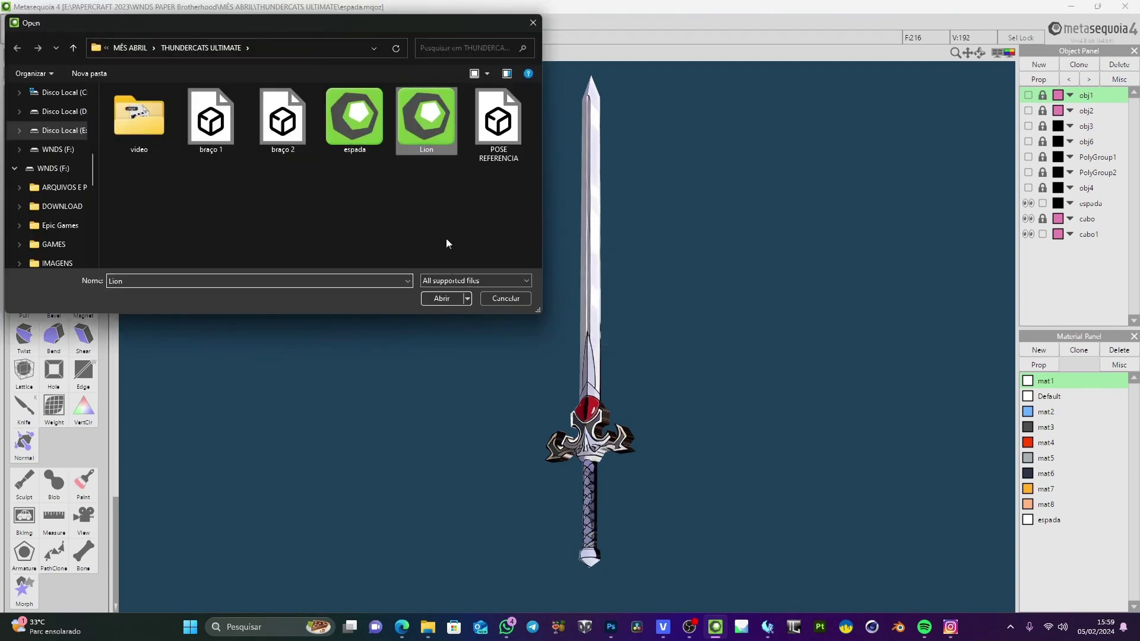
{"action": "left_click", "coordinate": [447, 297]}
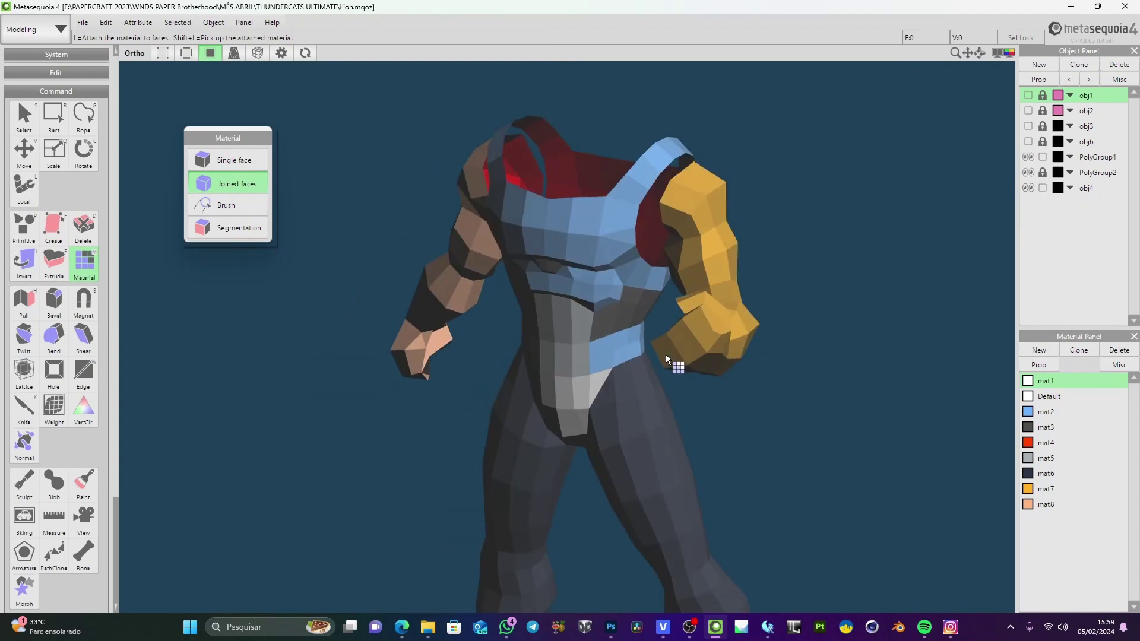
Show the mesh edges together with the faces on the Lion body and bring the whole figure into view
{"action": "left_click", "coordinate": [209, 53]}
{"action": "left_click", "coordinate": [185, 53]}
{"action": "left_click", "coordinate": [210, 53]}
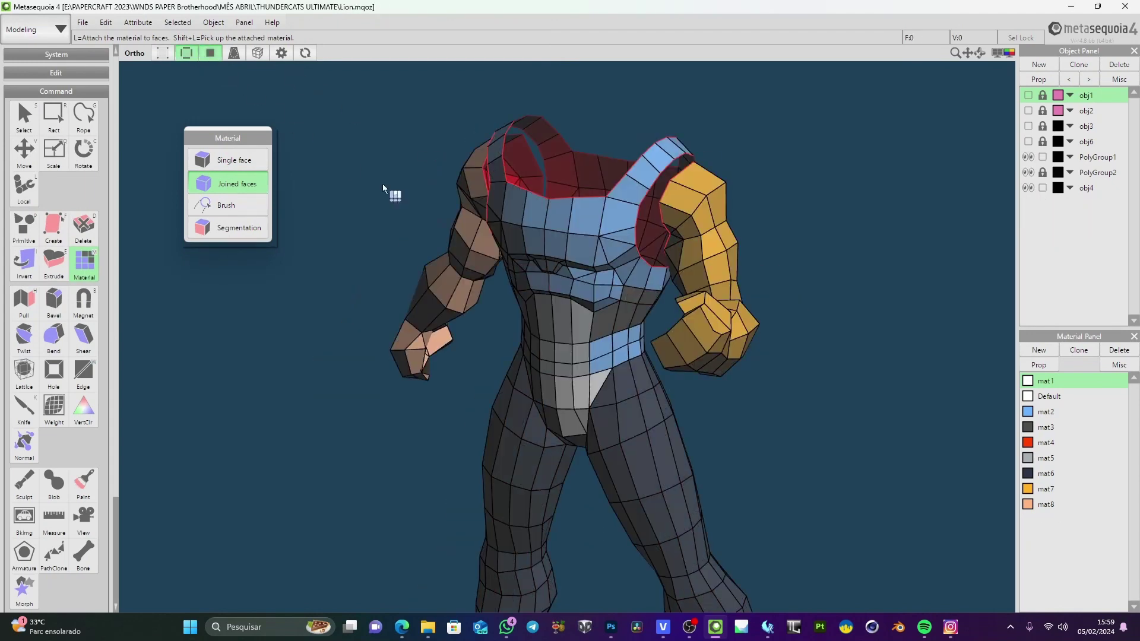
{"action": "right_click_drag", "start_coordinate": [389, 191], "coordinate": [682, 351]}
{"action": "scroll", "coordinate": [682, 351], "scroll_direction": "down", "scroll_amount": 5}
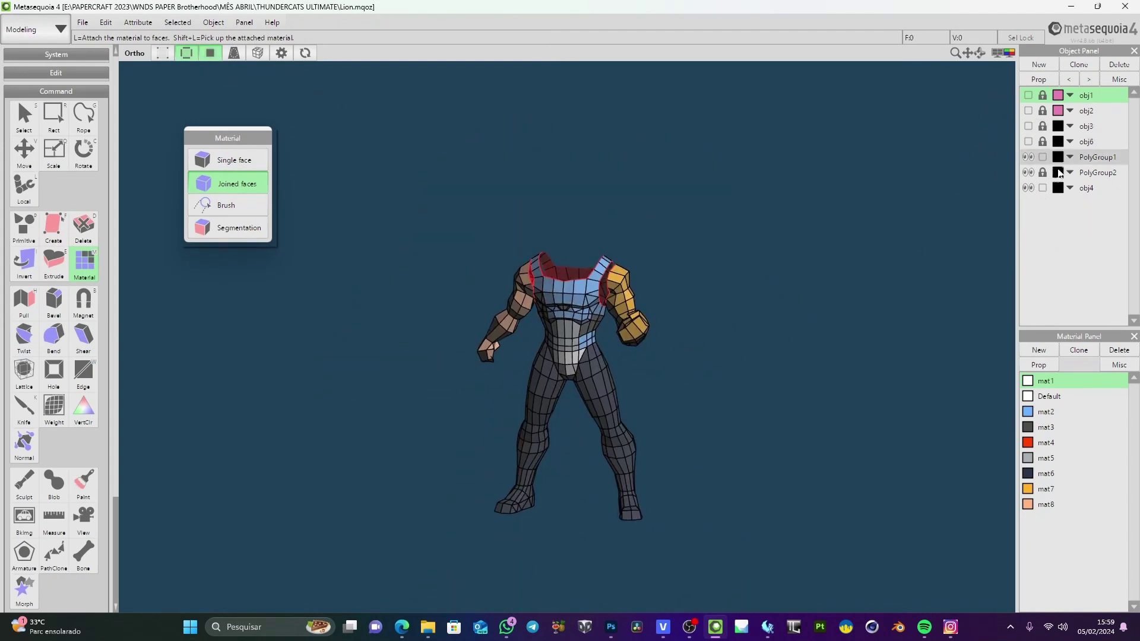
Compare the Lion body with the reference artwork in the four-view layout, and inspect it from several angles in the single view
{"action": "left_click", "coordinate": [996, 77]}
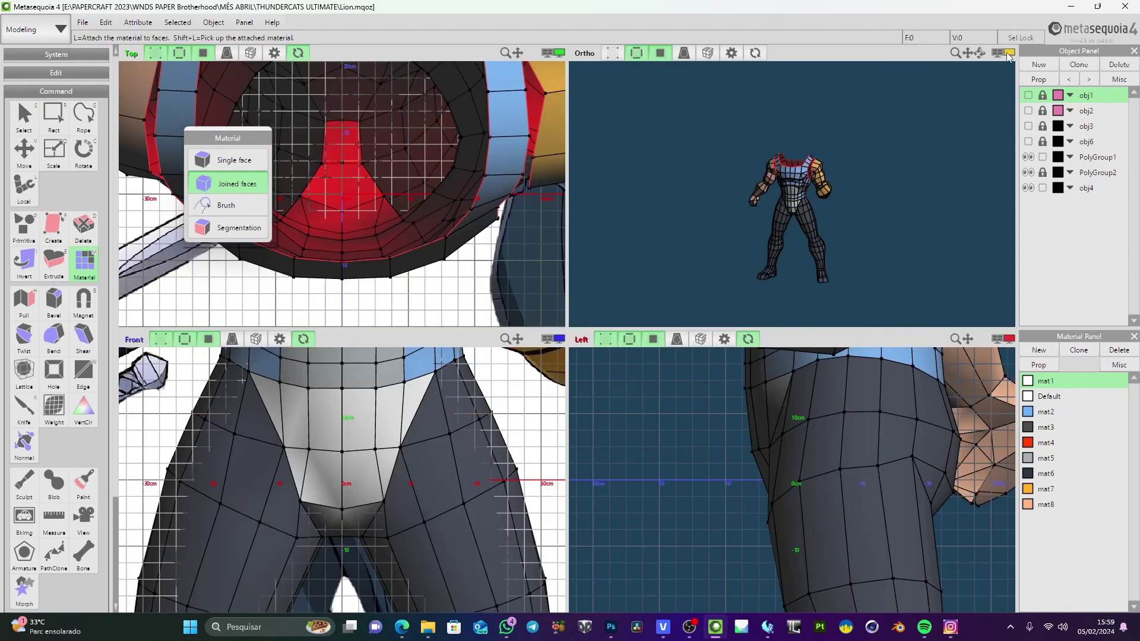
{"action": "scroll", "coordinate": [358, 481], "scroll_direction": "down", "scroll_amount": 5}
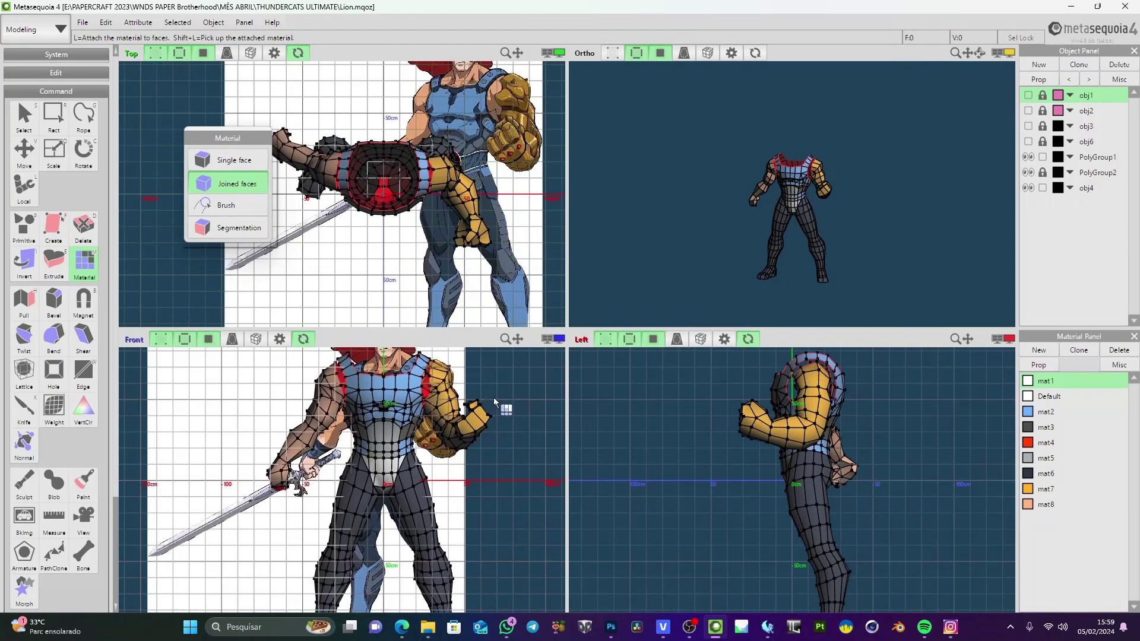
{"action": "left_click", "coordinate": [1004, 53]}
{"action": "scroll", "coordinate": [558, 356], "scroll_direction": "up", "scroll_amount": 4}
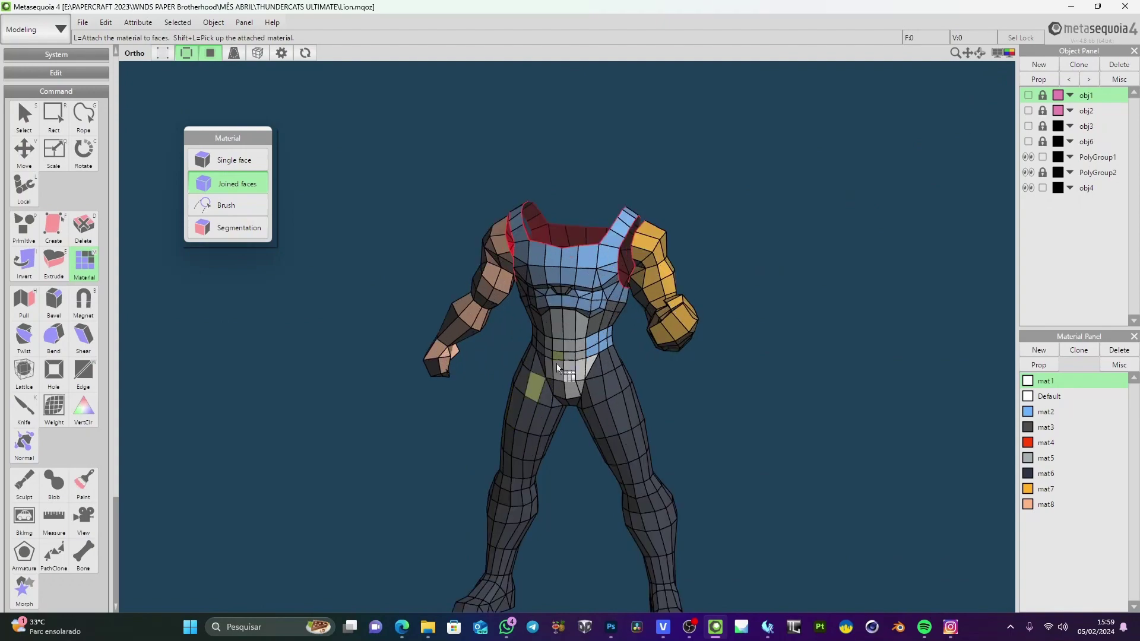
{"action": "scroll", "coordinate": [571, 325], "scroll_direction": "up", "scroll_amount": 5}
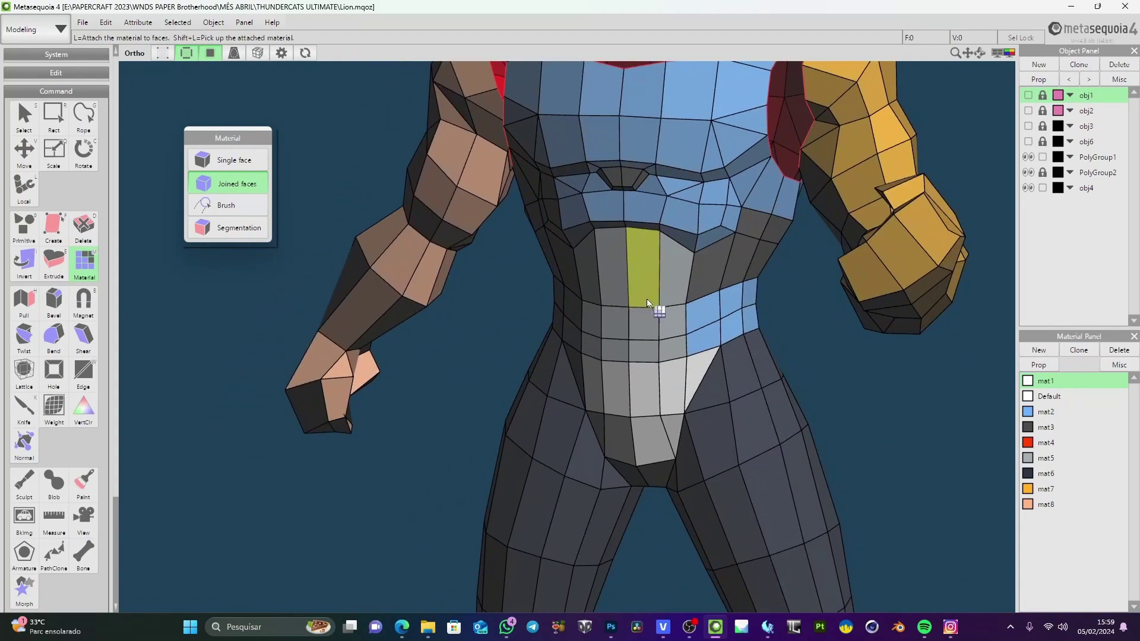
{"action": "scroll", "coordinate": [640, 334], "scroll_direction": "down", "scroll_amount": 5}
{"action": "mouse_move", "coordinate": [643, 333]}
{"action": "right_mouse_down"}
{"action": "mouse_move", "coordinate": [475, 355]}
{"action": "mouse_move", "coordinate": [649, 341]}
{"action": "mouse_move", "coordinate": [619, 311]}
{"action": "mouse_move", "coordinate": [647, 328]}
{"action": "right_mouse_up"}
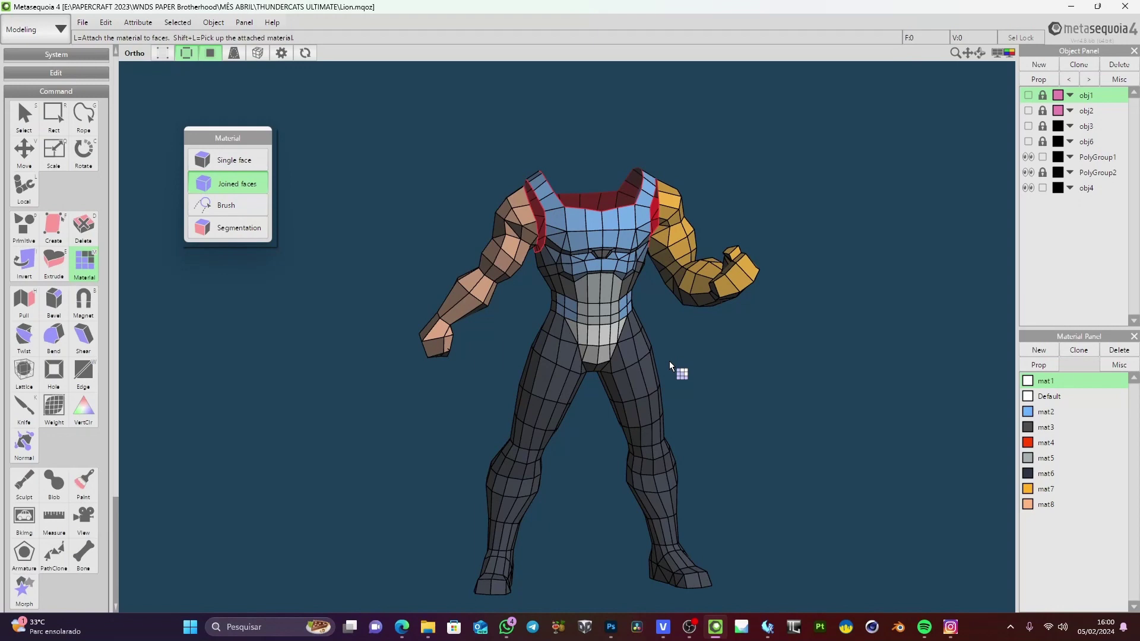
{"action": "right_click_drag", "start_coordinate": [670, 364], "coordinate": [633, 356]}
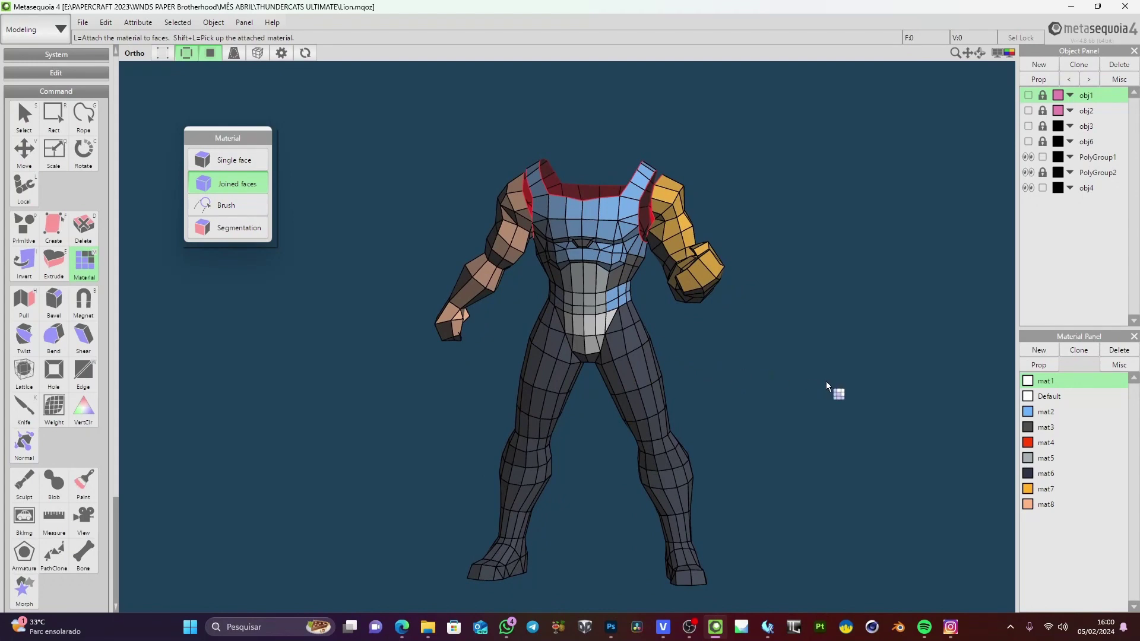
{"action": "right_click_drag", "start_coordinate": [824, 394], "coordinate": [782, 404]}
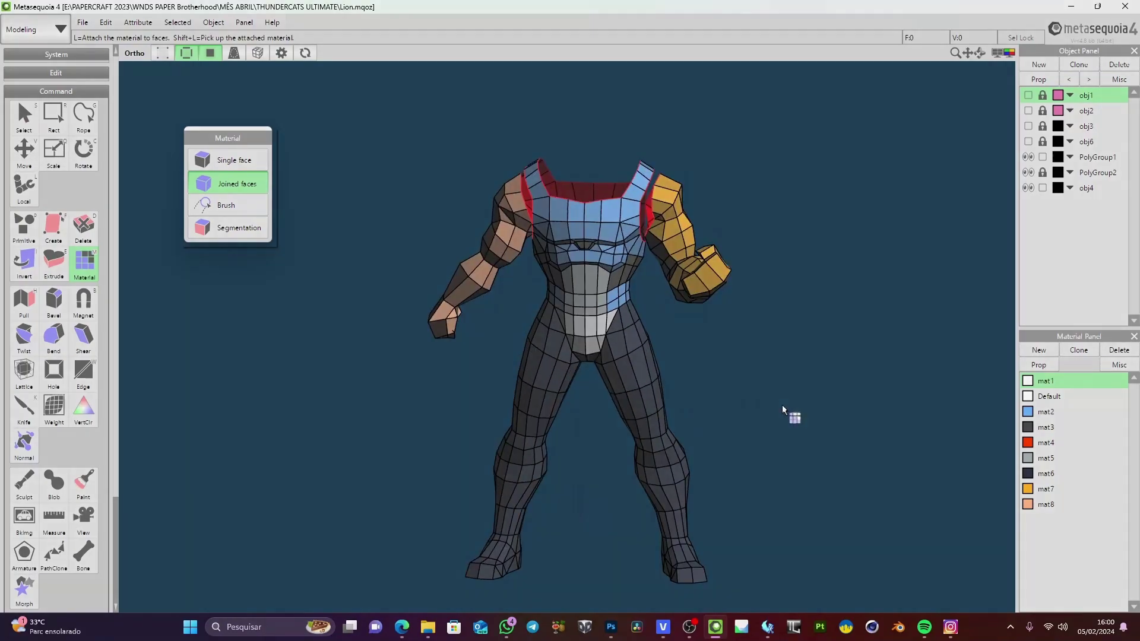